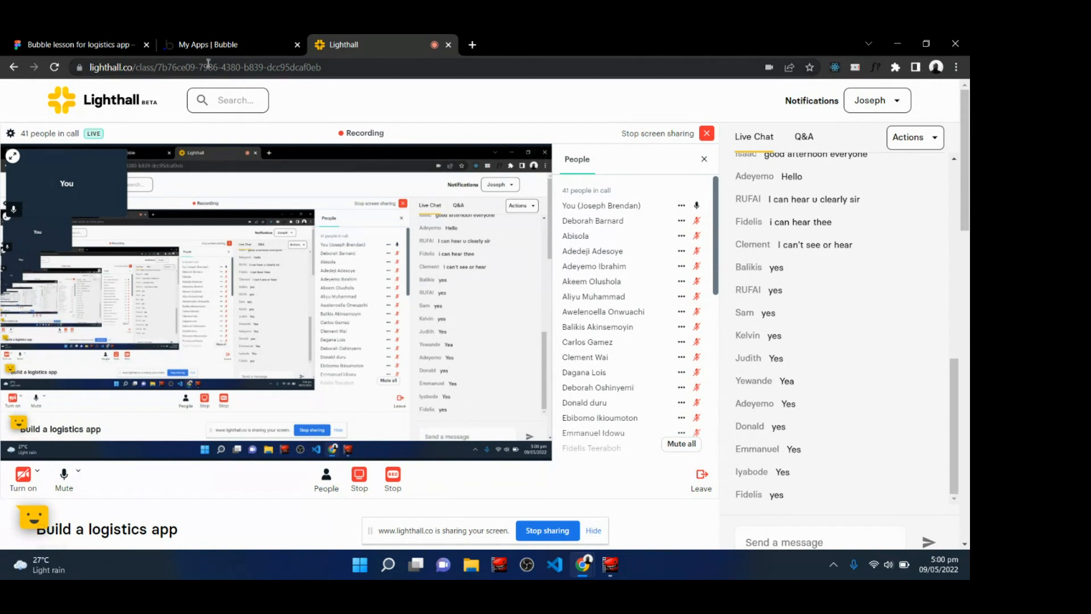
left_click(103, 40)
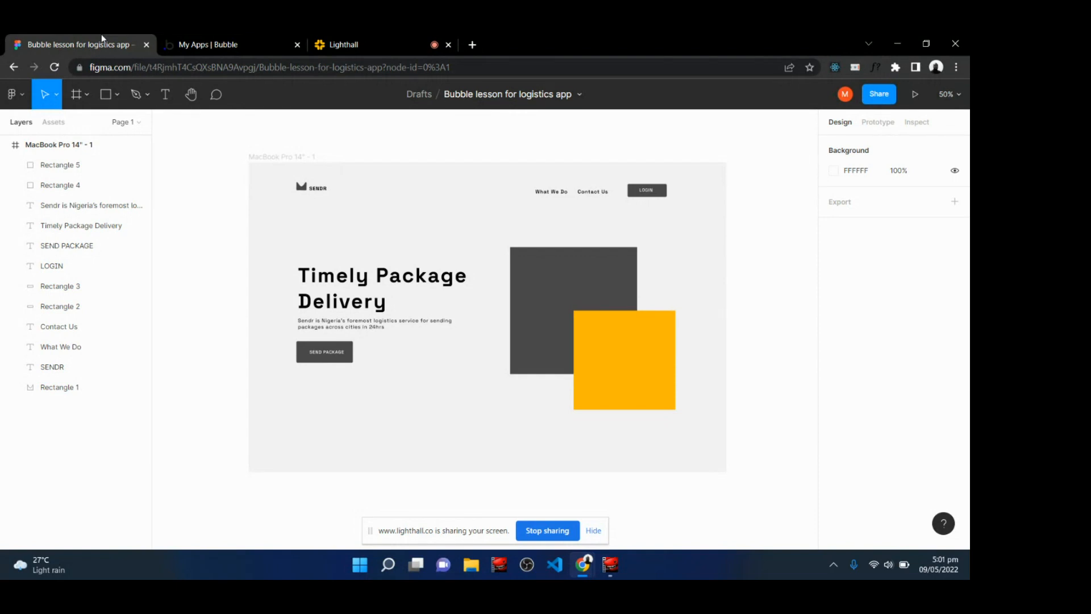
left_click(397, 34)
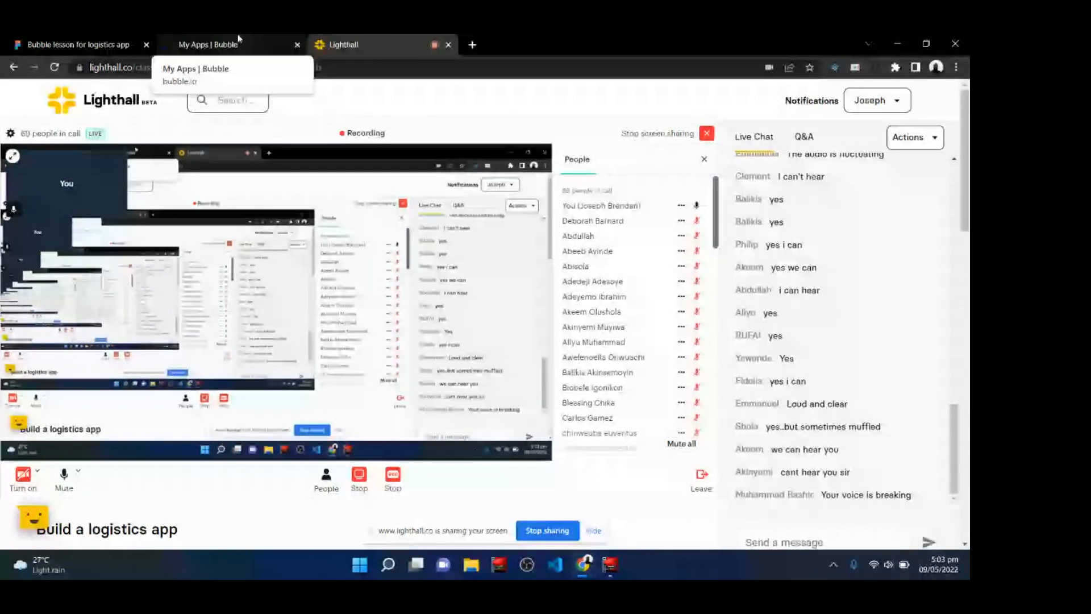
Log out of the Bubble account from the home page.
left_click(238, 35)
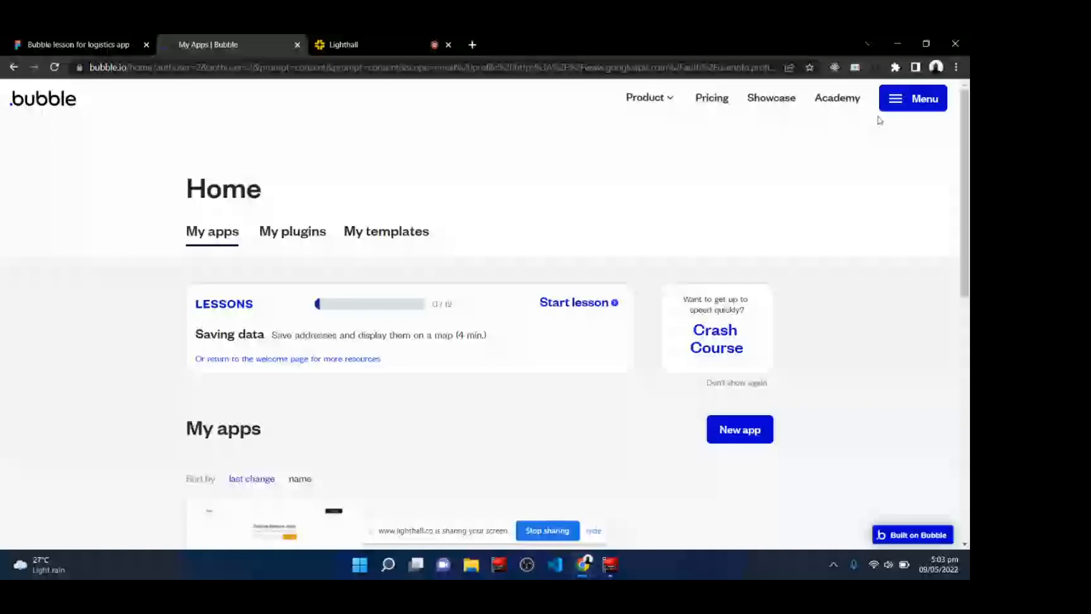
left_click(912, 98)
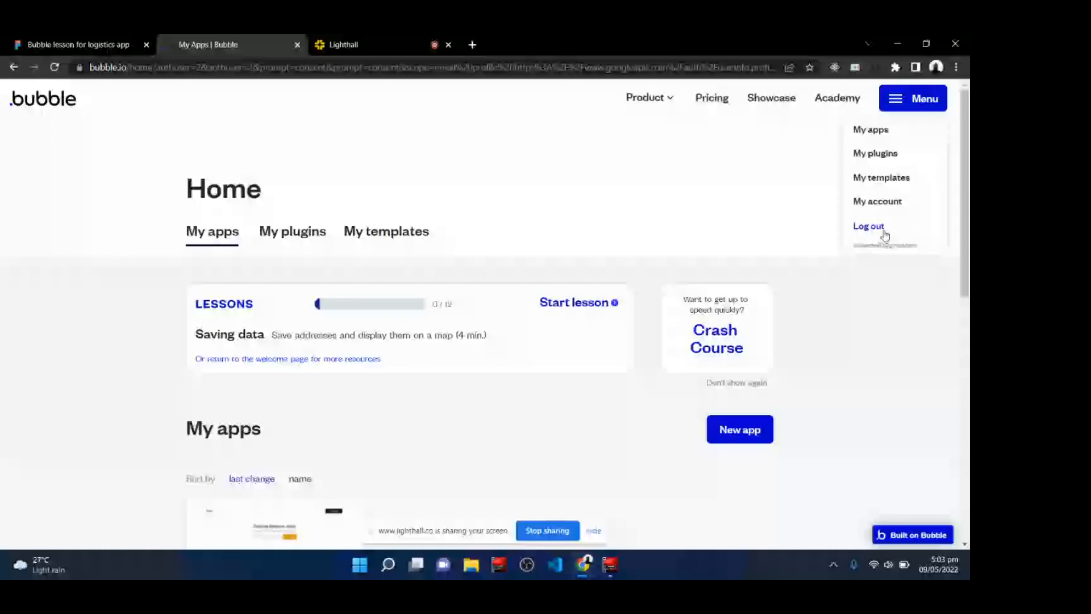
left_click(885, 234)
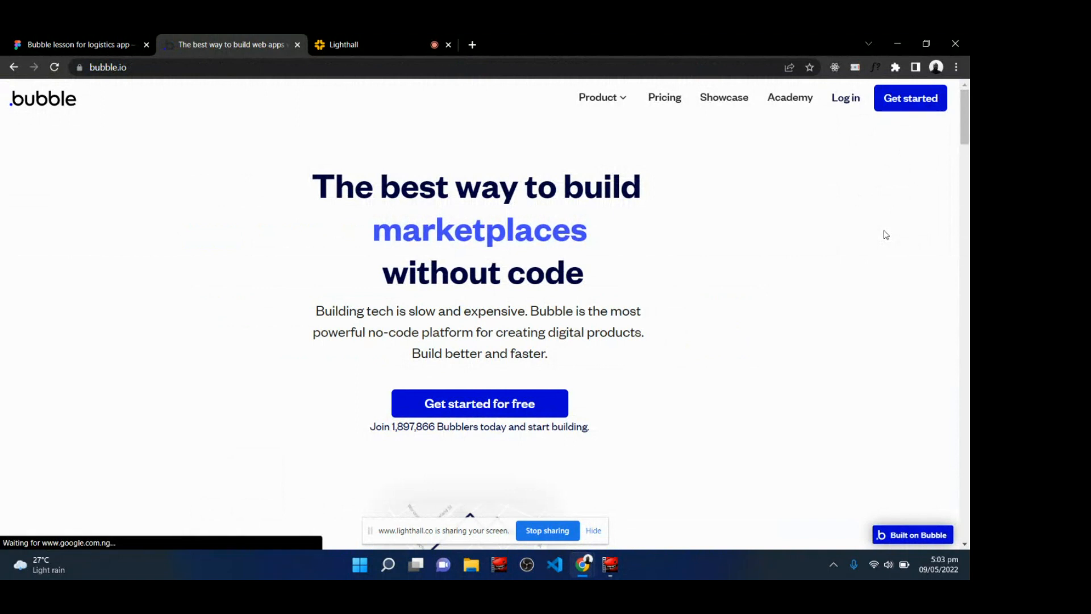
left_click(904, 108)
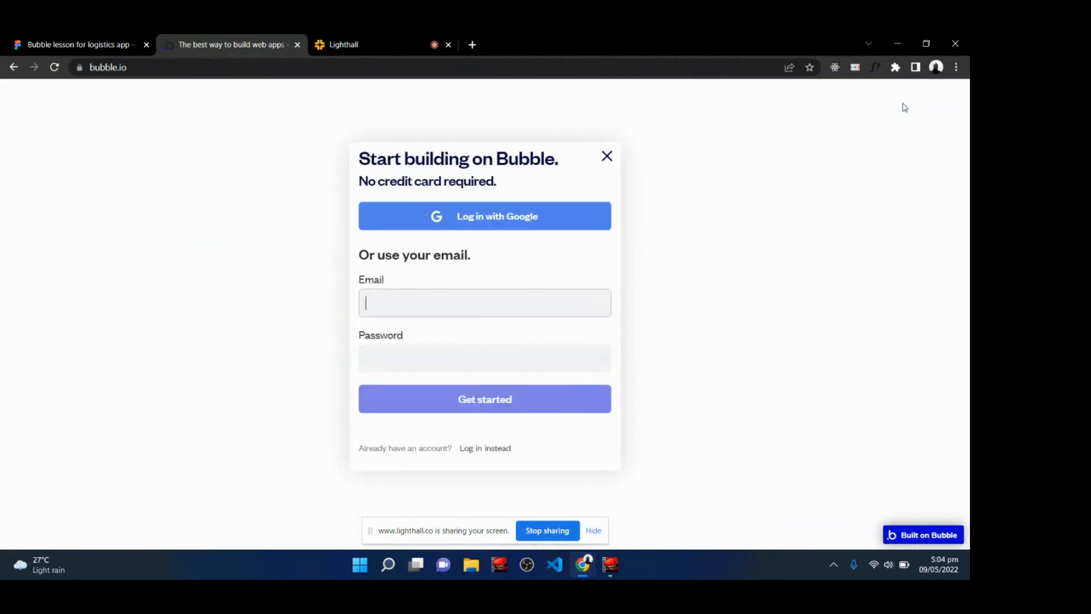
left_click(392, 304)
left_click(385, 361)
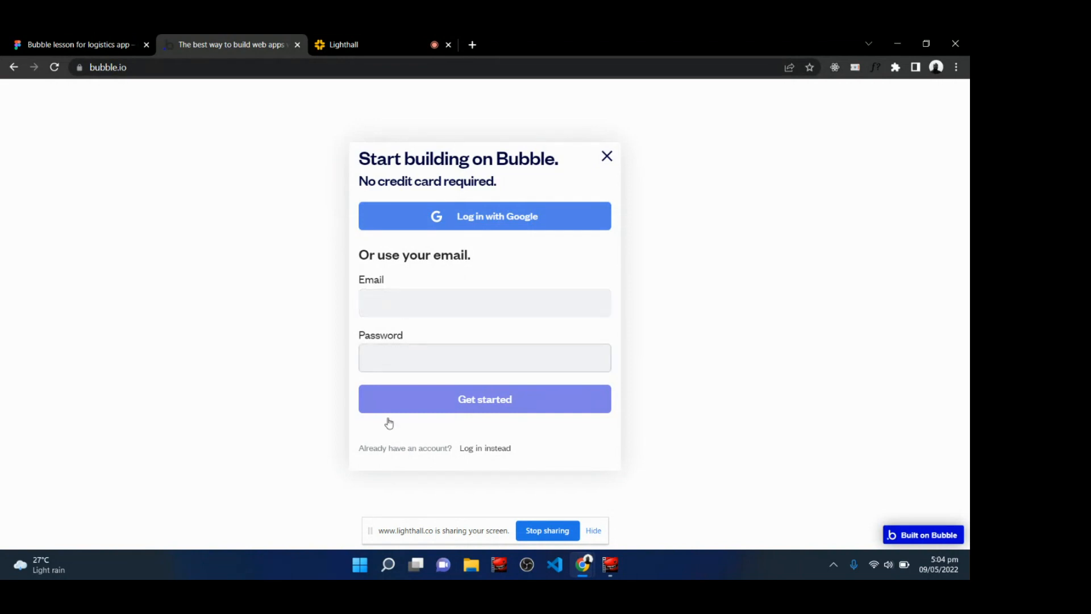
left_click(607, 162)
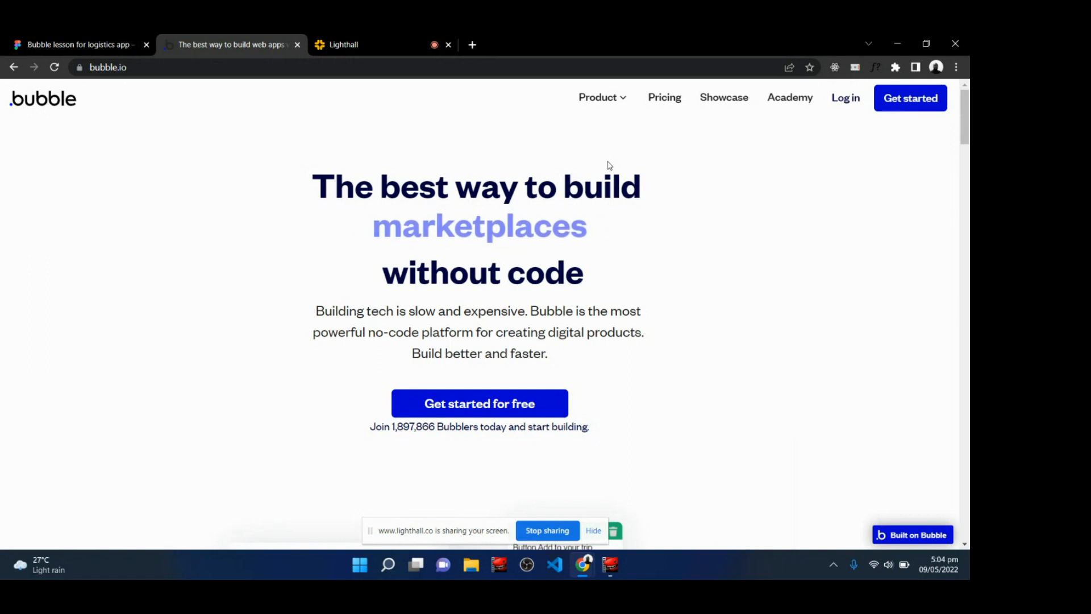
left_click(364, 39)
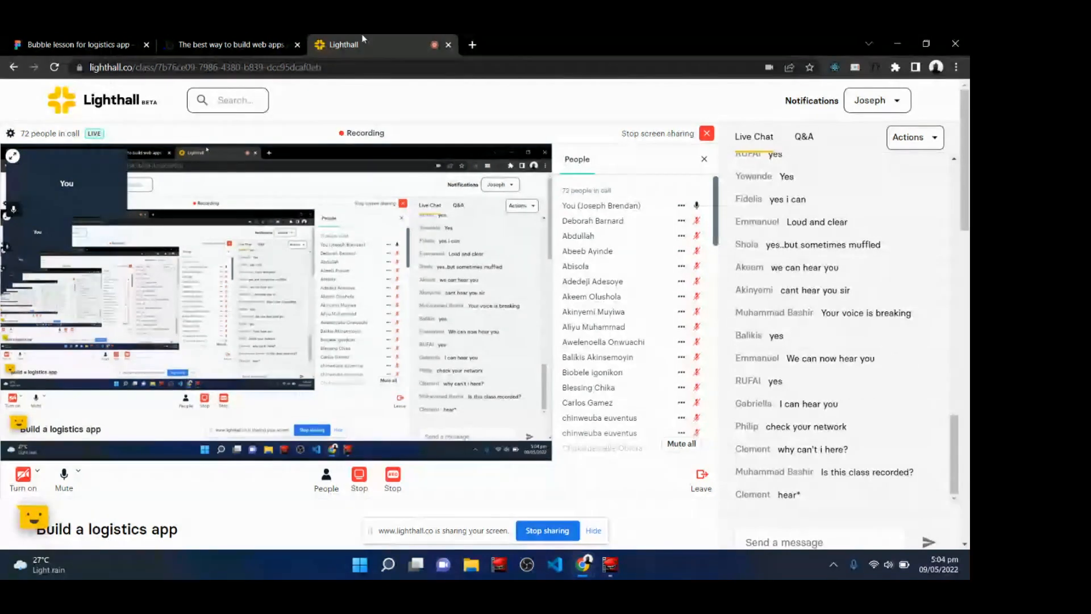
left_click(263, 38)
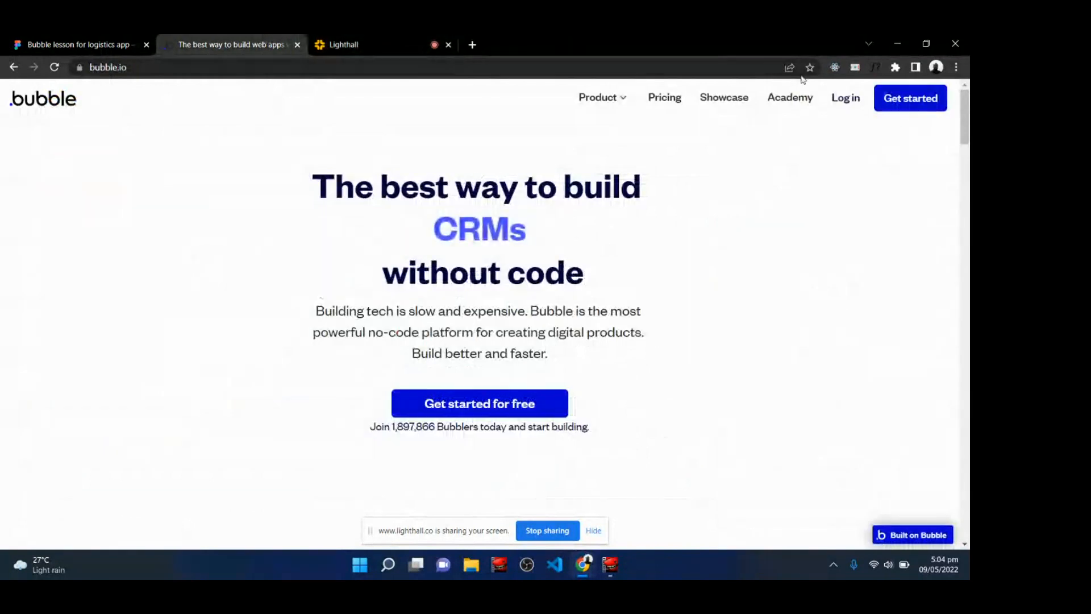
Log in to Bubble with the saved e-mail and the account password.
left_click(856, 100)
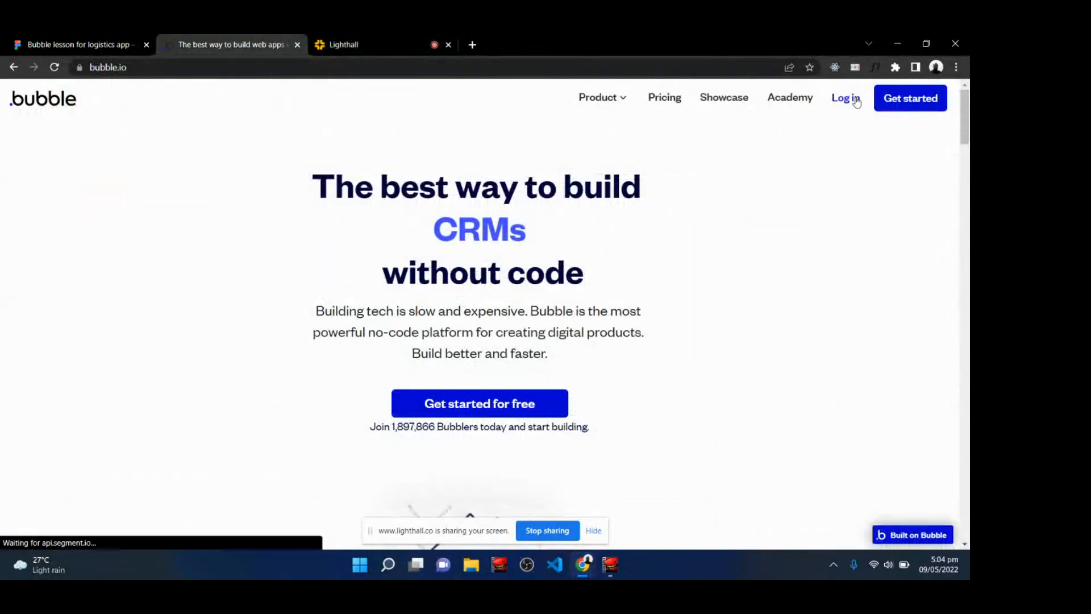
left_click(463, 355)
type("•••")
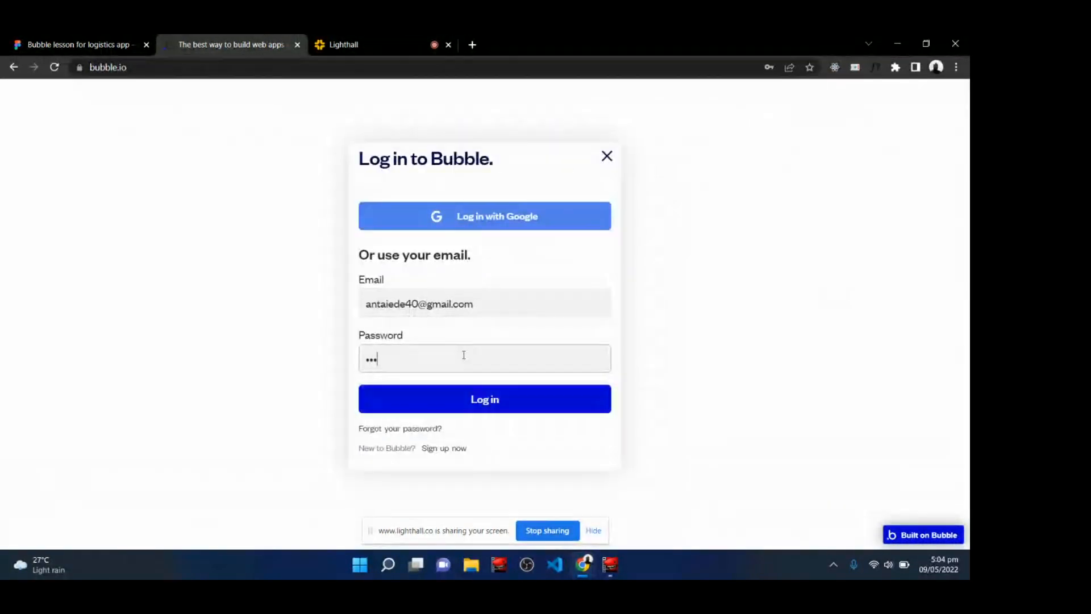
type("••••••••••••")
key("Return")
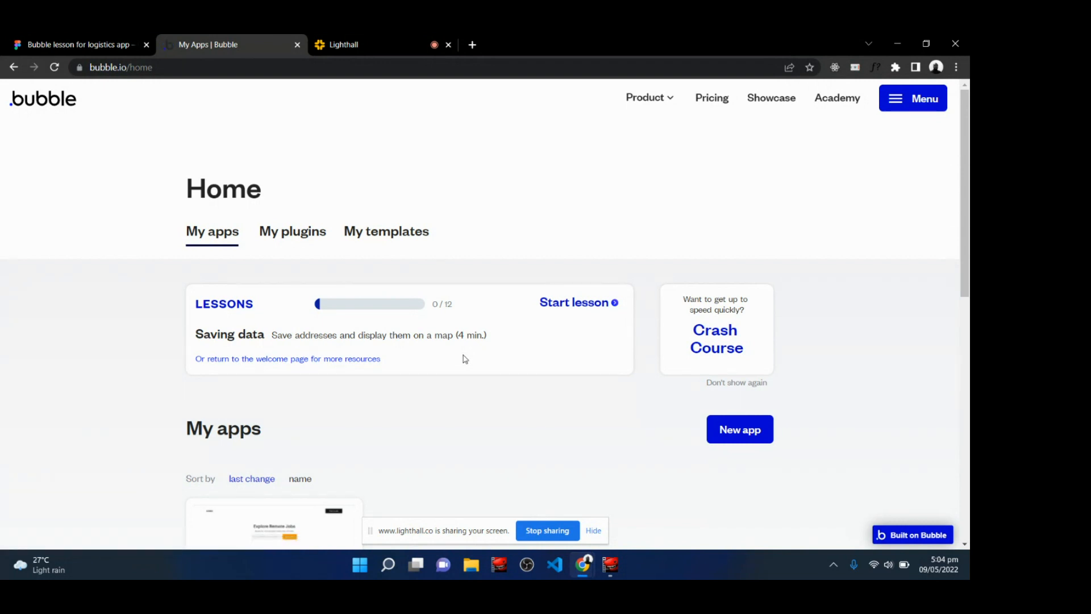
Open the form for creating a new app from the My apps section.
scroll(465, 359, "down", 2)
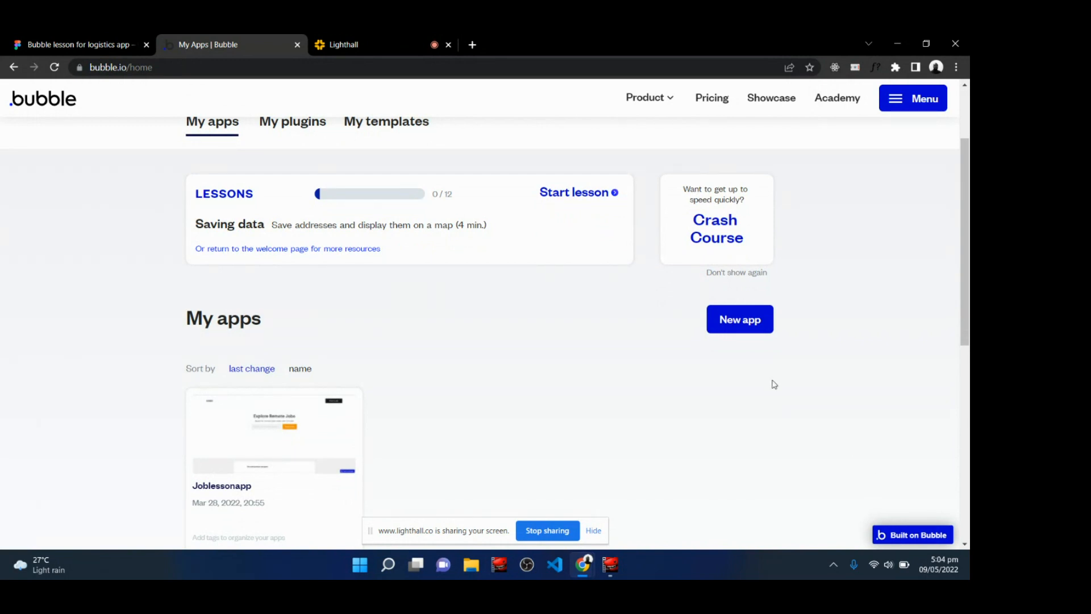
left_click(740, 324)
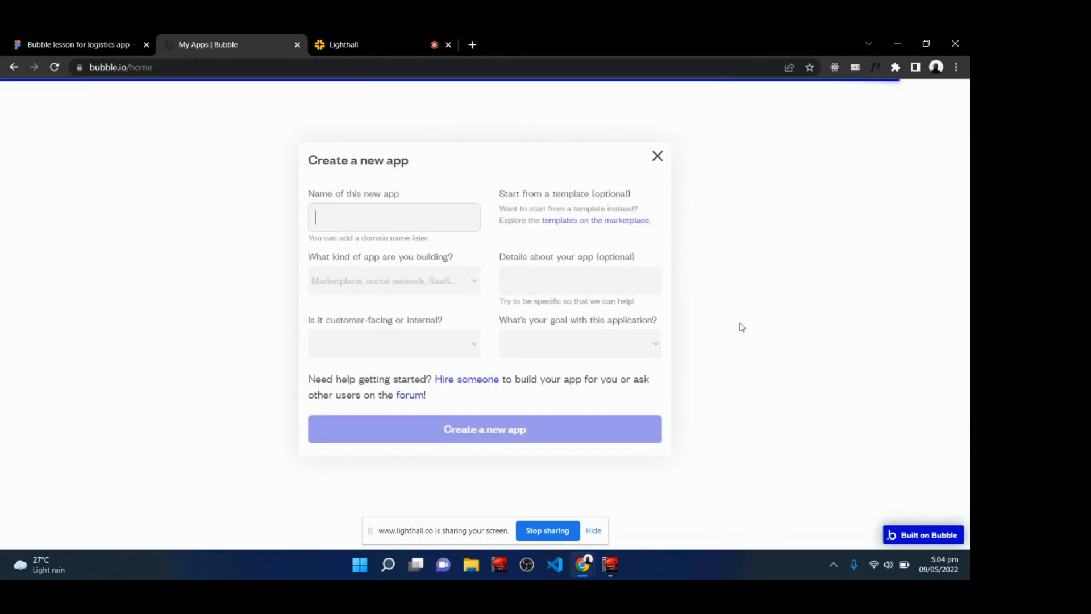
left_click(347, 38)
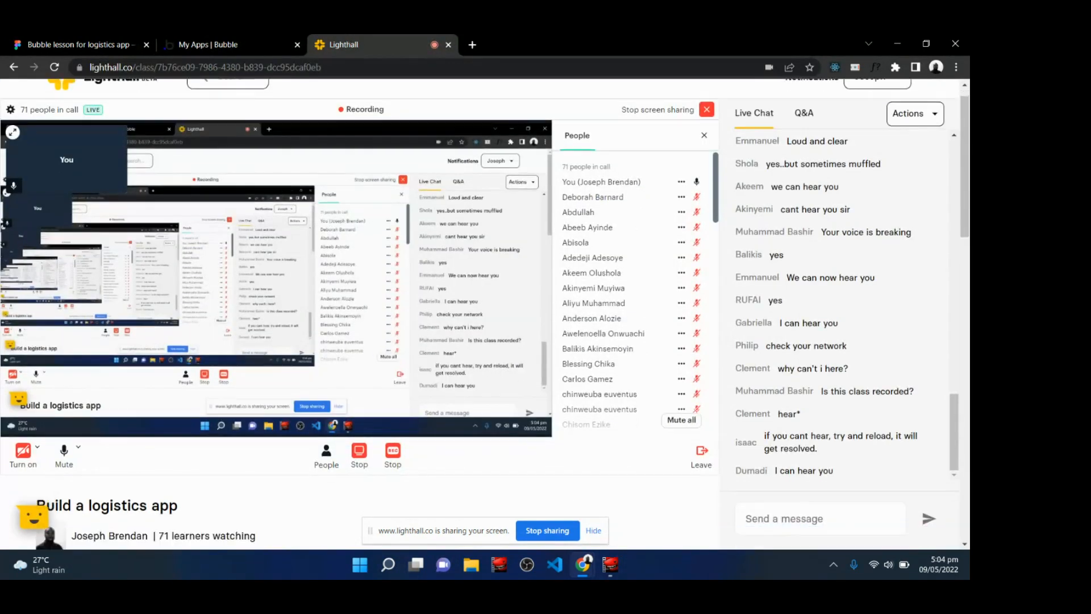
scroll(364, 284, "down", 2)
scroll(364, 284, "up", 2)
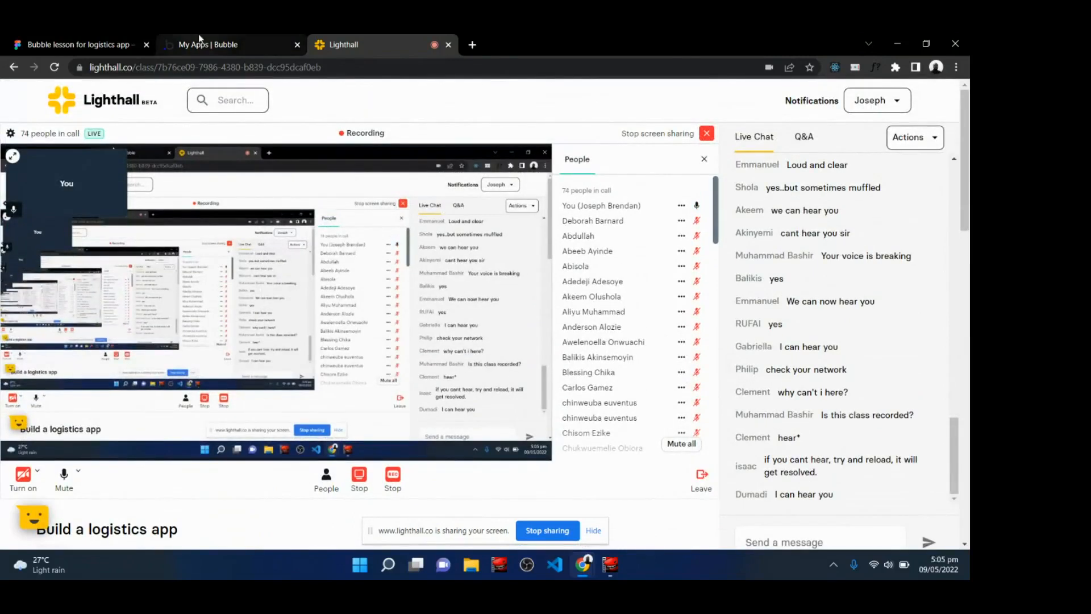
left_click(240, 38)
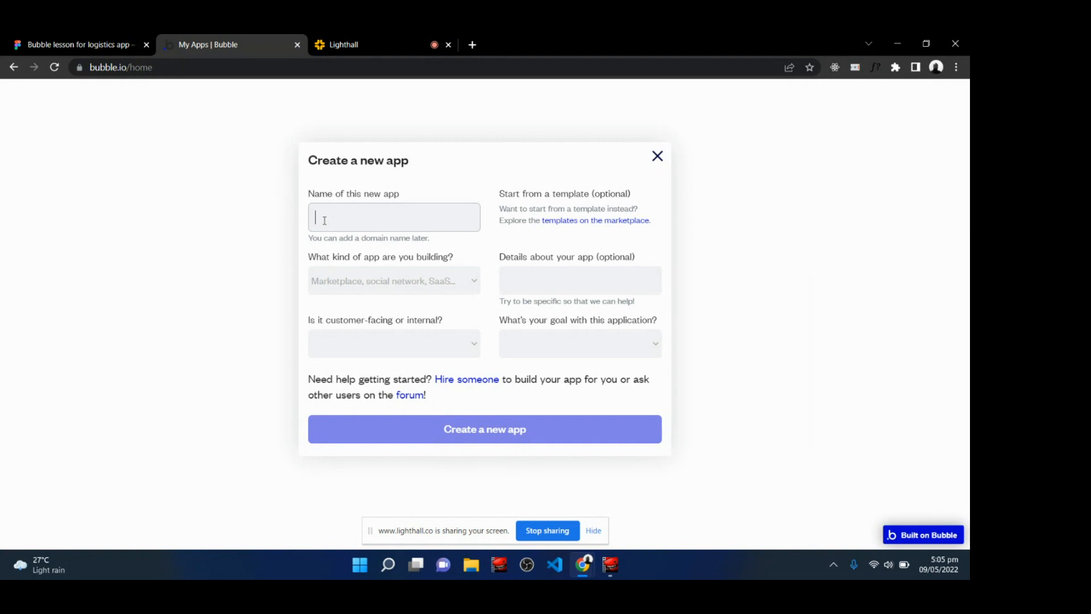
Name the new app Logisticsnigeria and choose Directory & Listings as the kind of app.
type("Logisticsnigerian")
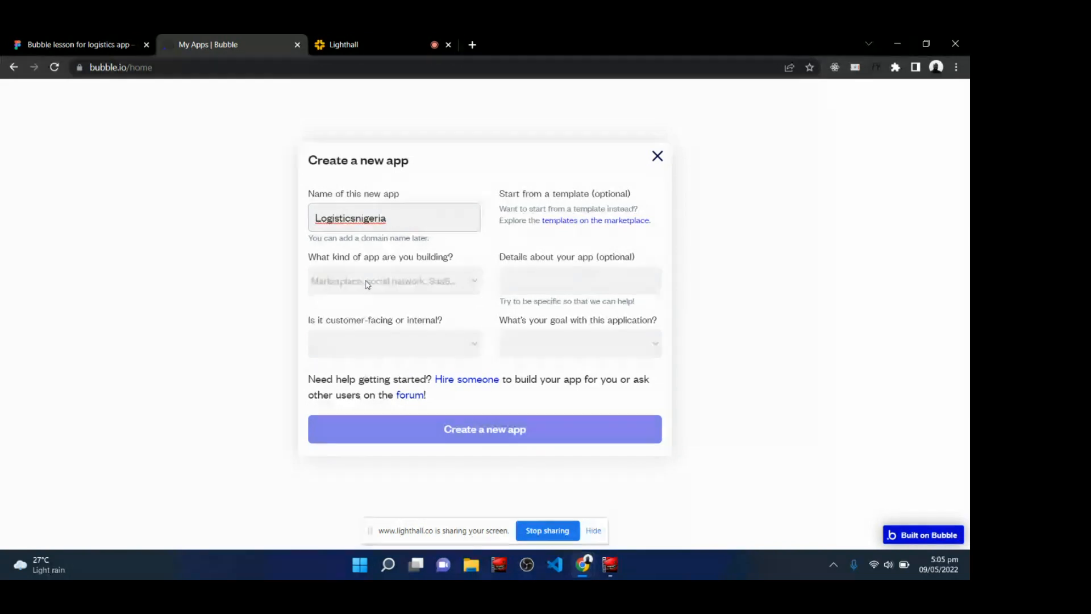
left_click(368, 286)
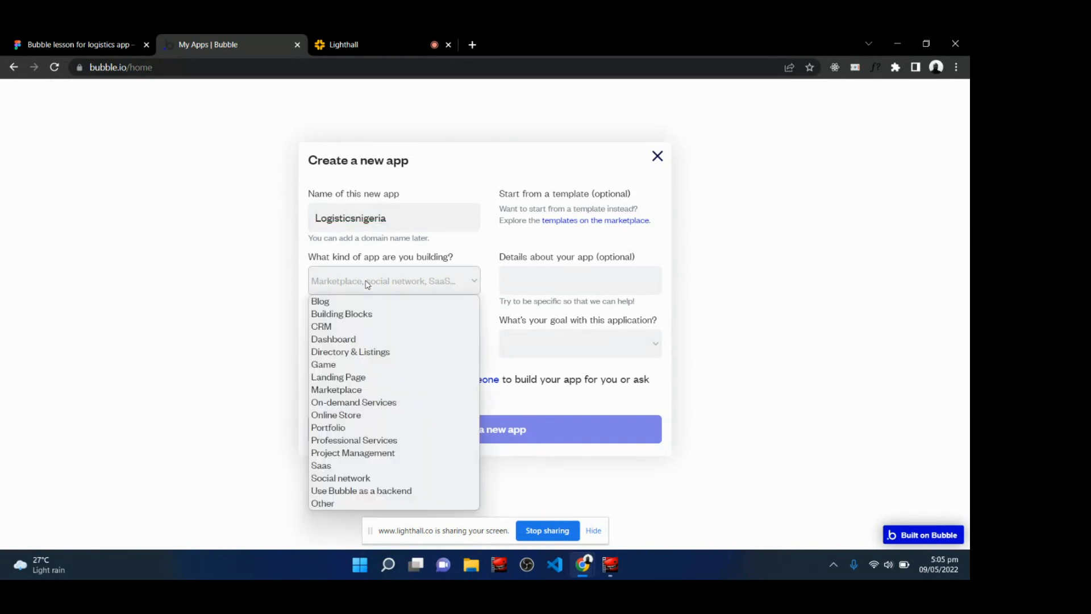
left_click(344, 352)
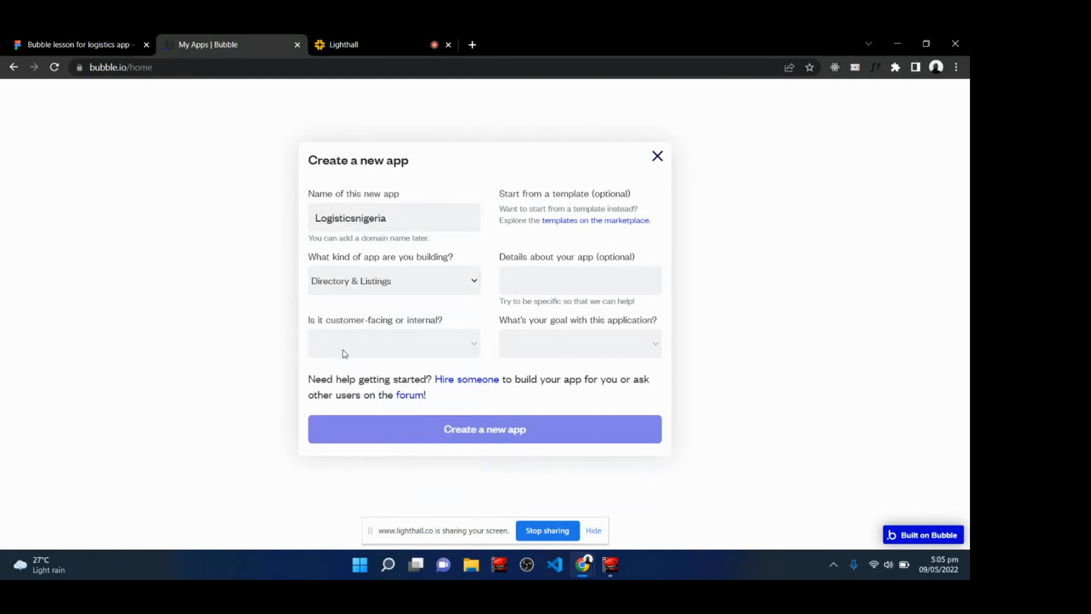
Set the app as External or customer-facing with the goal Start a business.
left_click(360, 348)
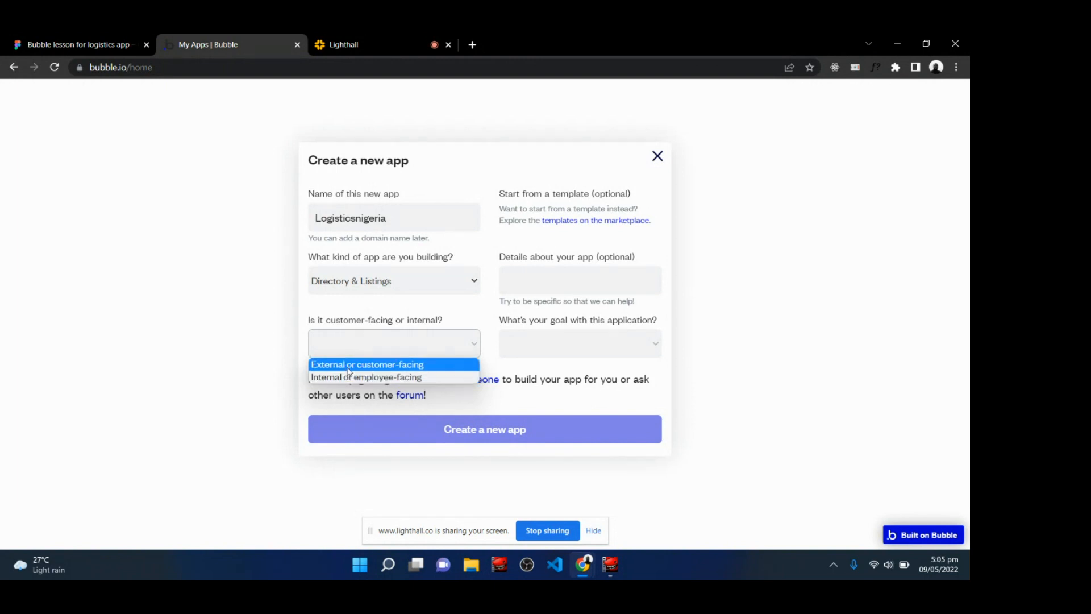
left_click(348, 368)
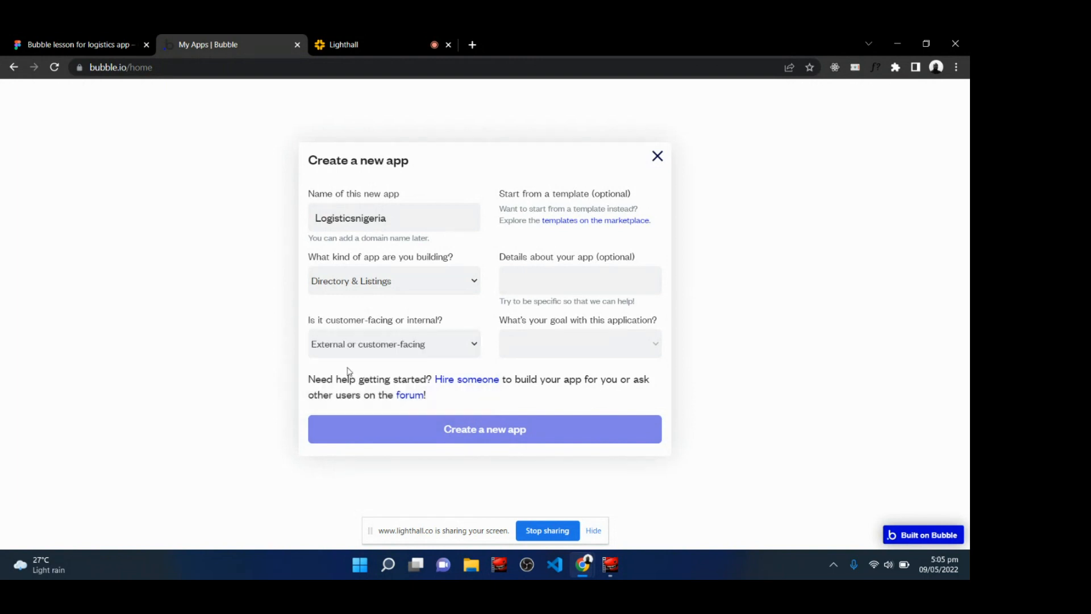
left_click(547, 352)
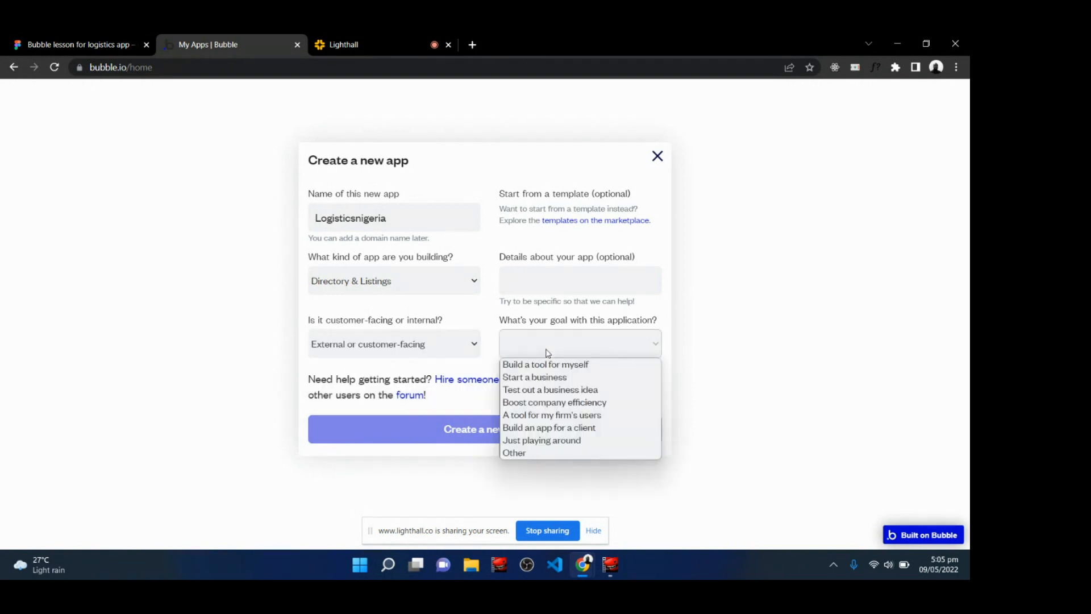
left_click(540, 379)
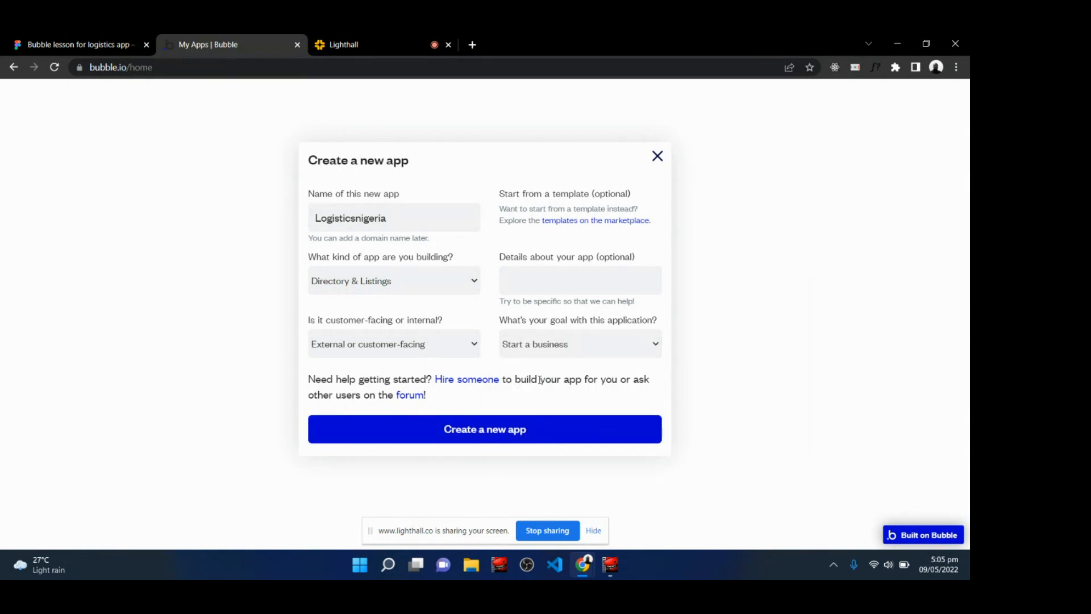
Create the new app with these settings.
left_click(550, 281)
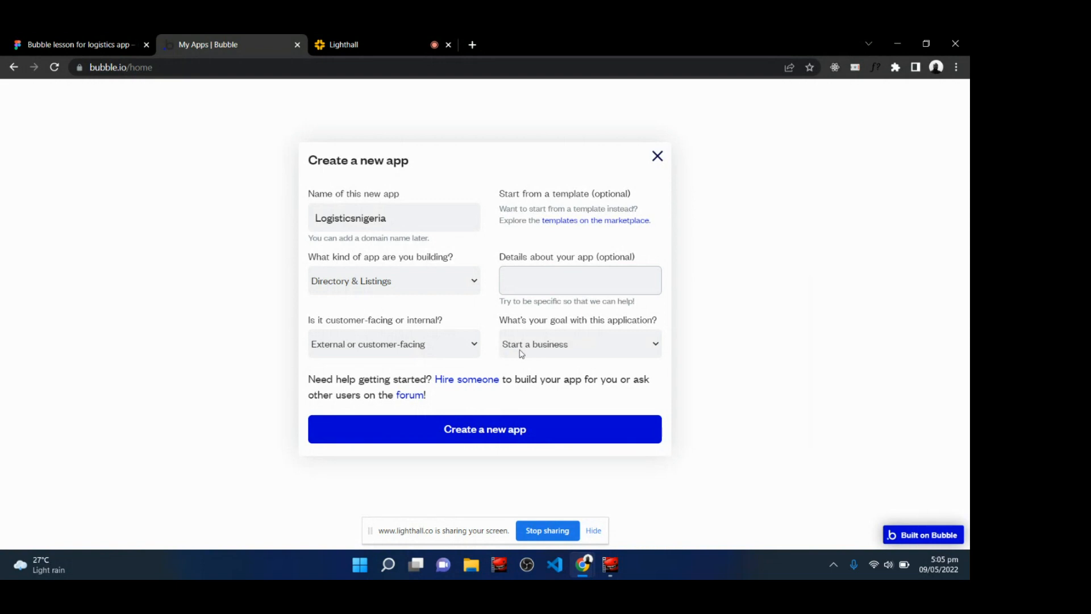
left_click(410, 437)
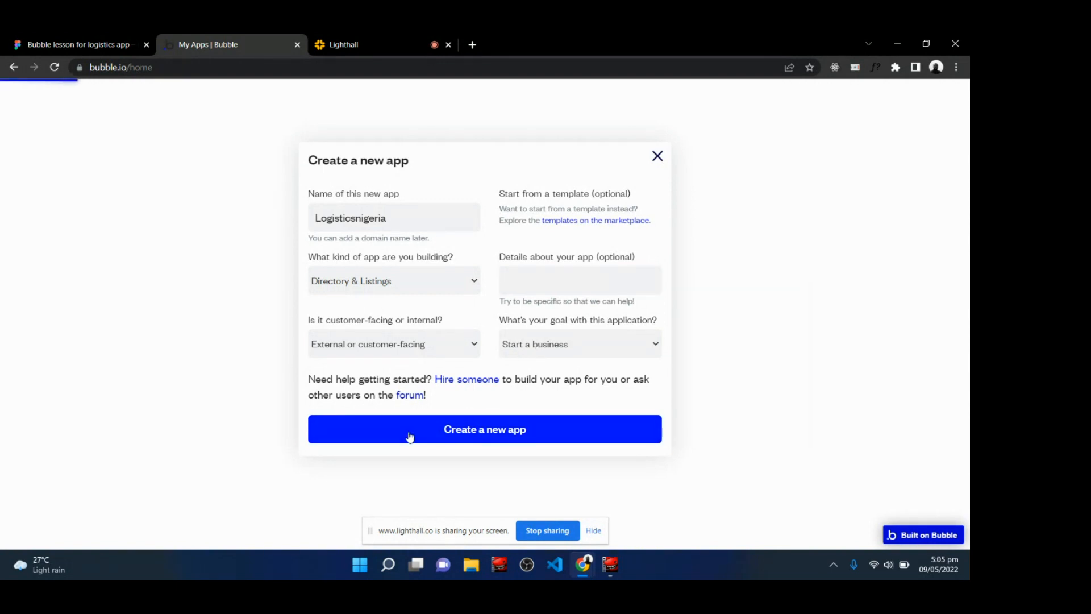
left_click(398, 37)
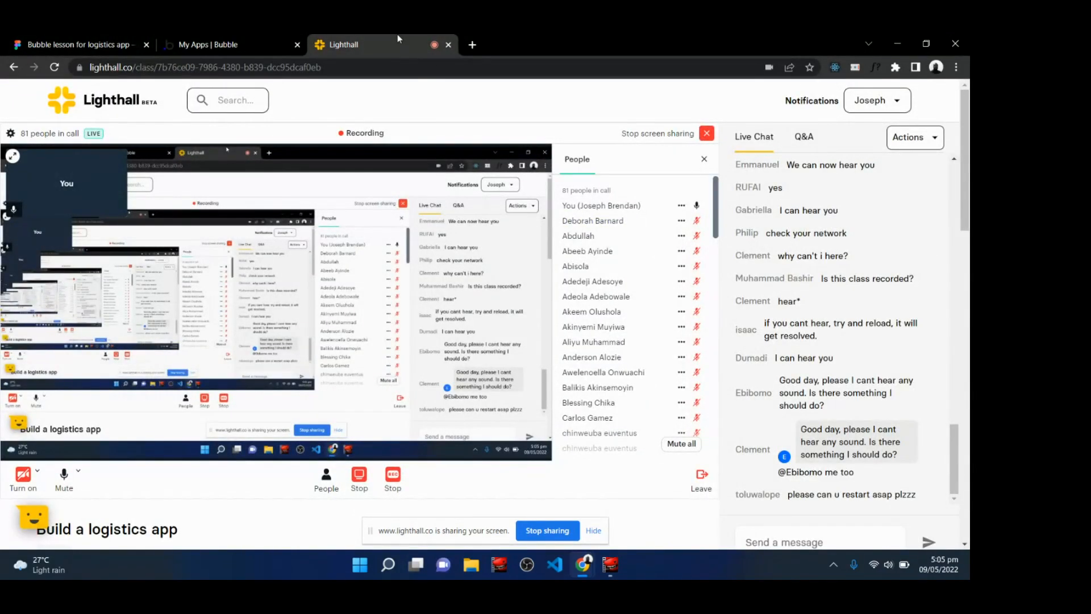
scroll(483, 312, "down", 1)
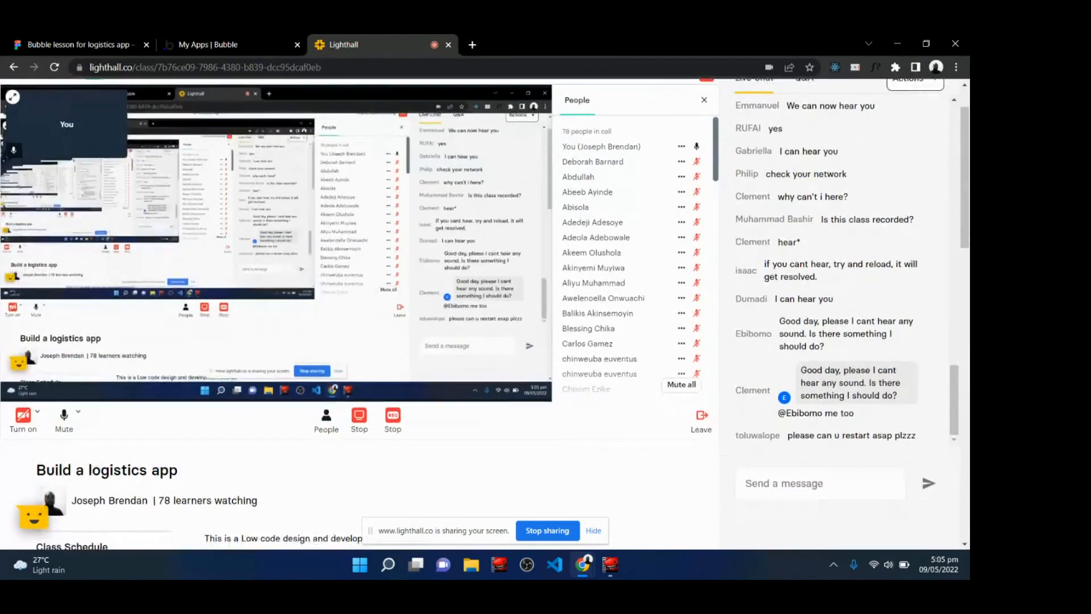
scroll(483, 312, "up", 1)
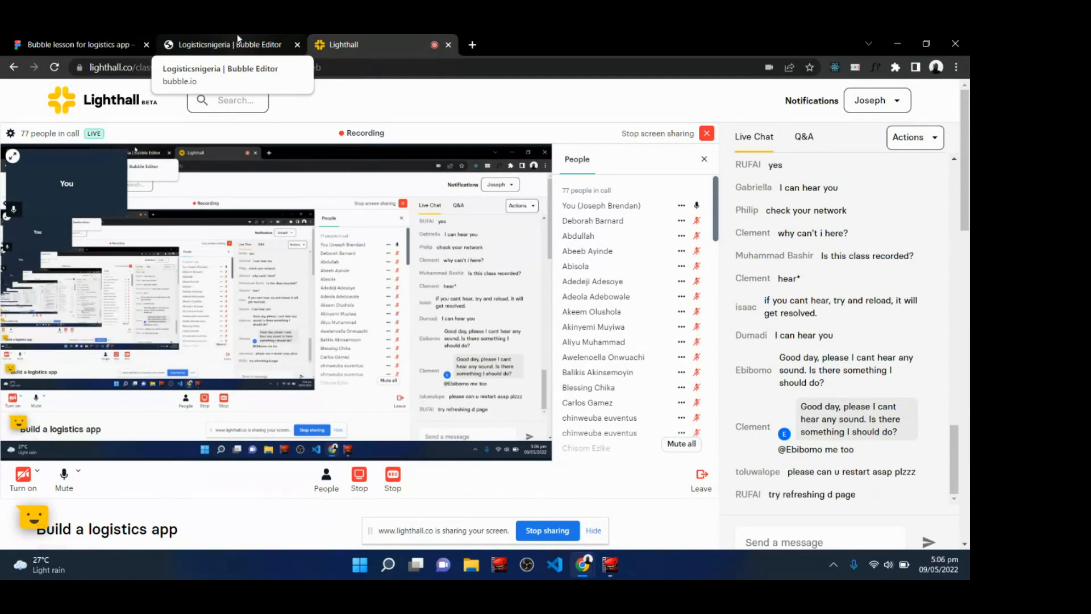
Start the app's index page from a blank page and close the New Application Assistant.
left_click(237, 35)
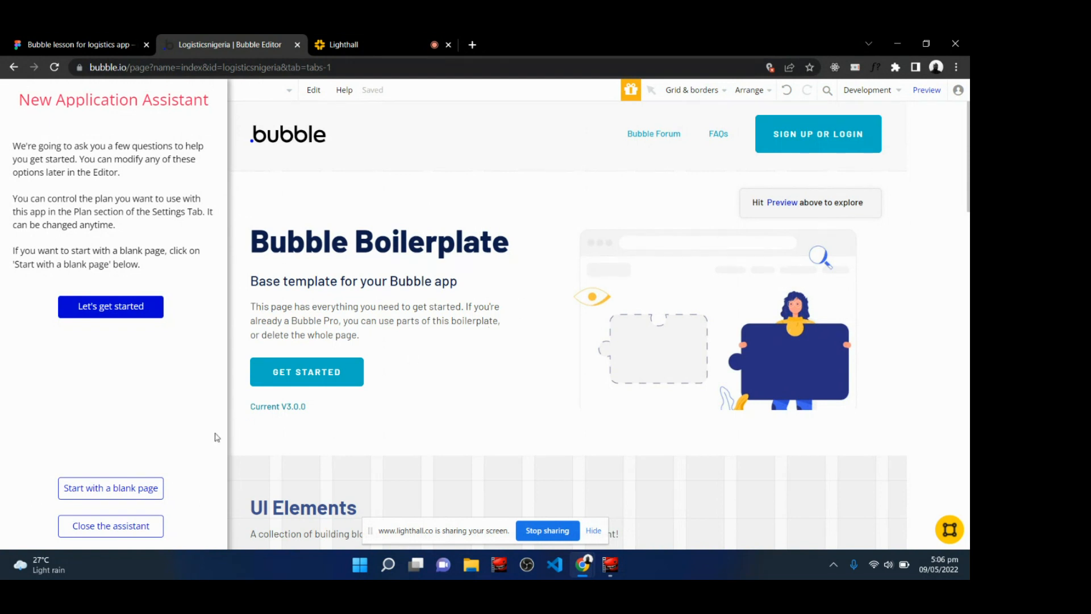
left_click(94, 492)
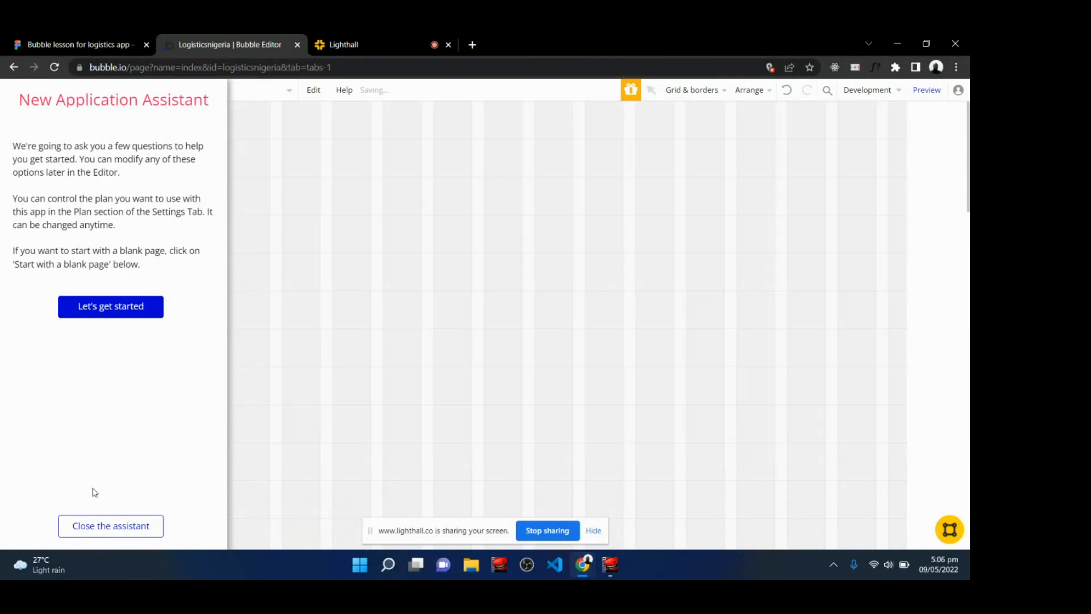
left_click(103, 531)
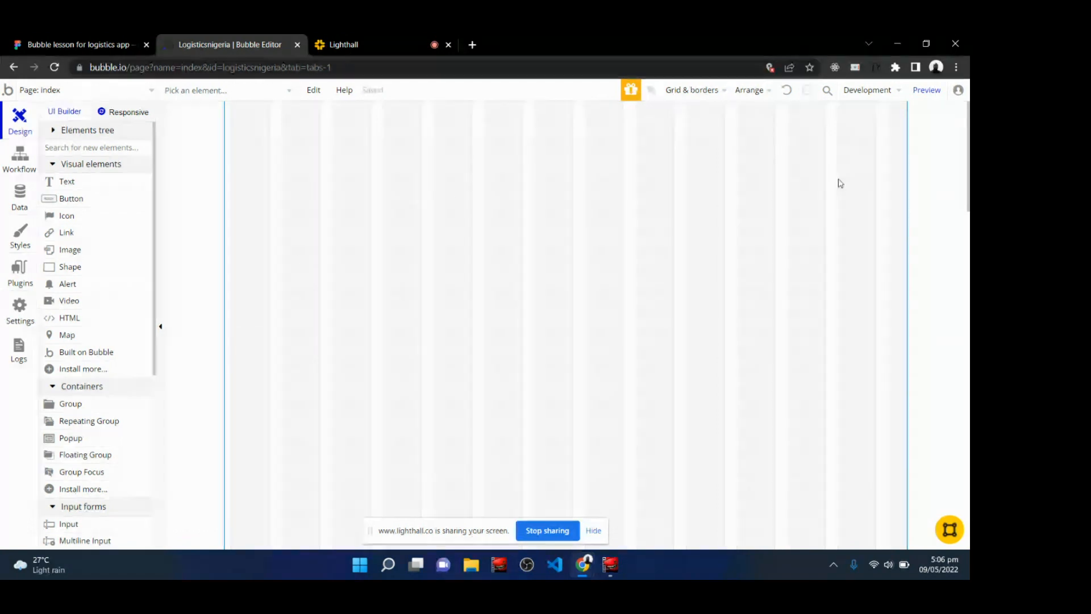
left_click(3, 41)
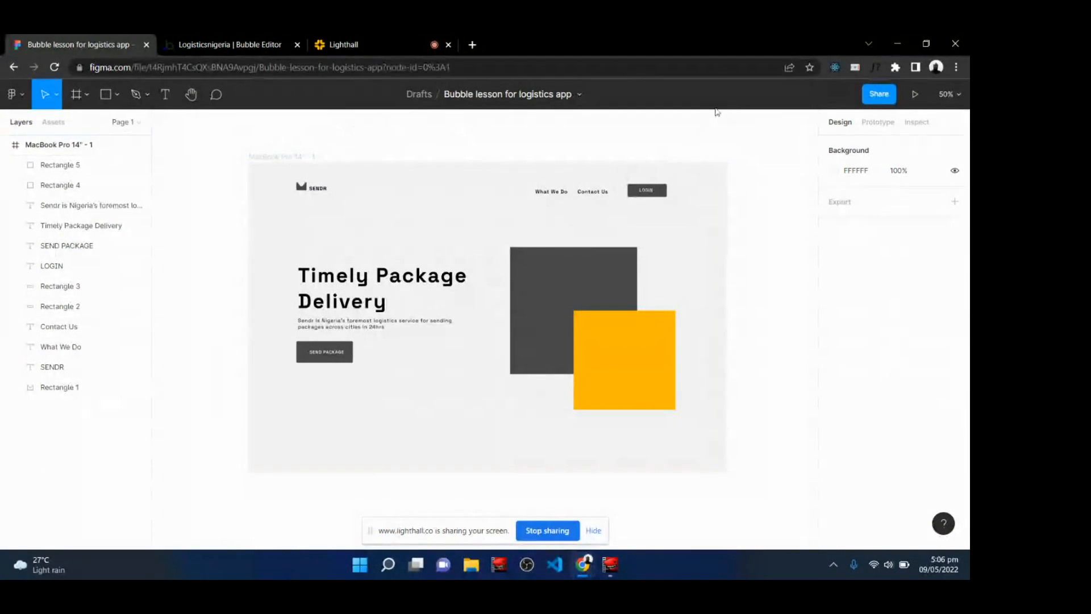
left_click(216, 40)
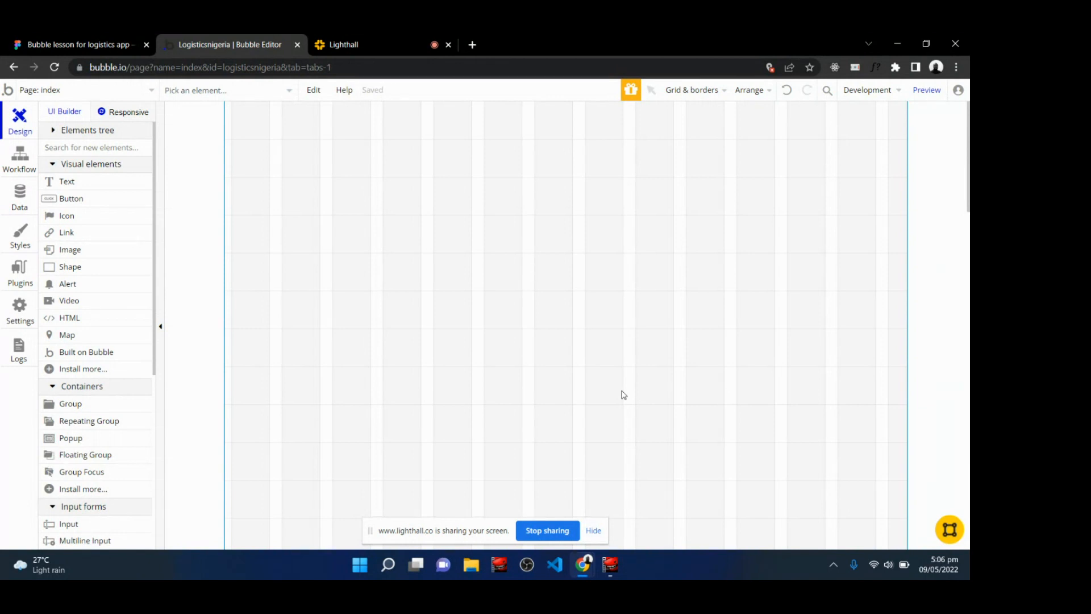
Review the Figma landing page frame for the logistics design, then return to the Bubble editor.
left_click(363, 40)
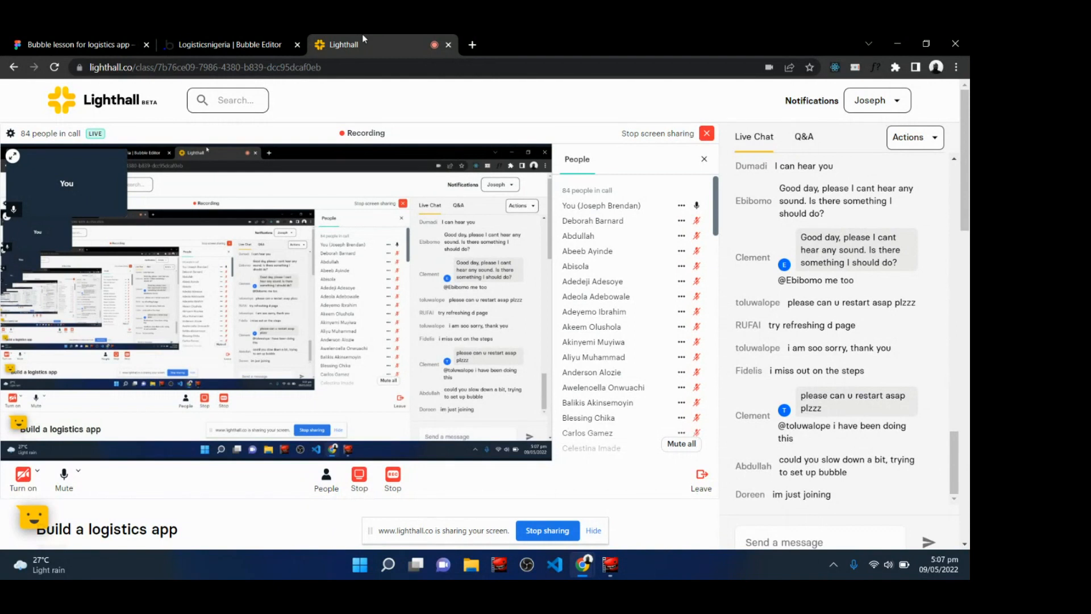
left_click(32, 38)
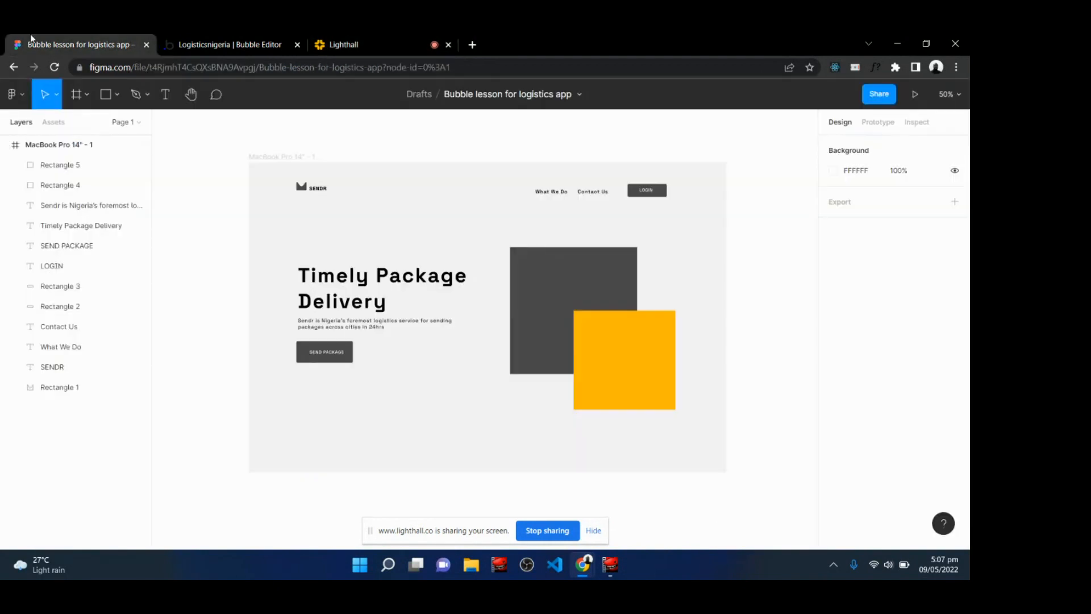
left_click(281, 158)
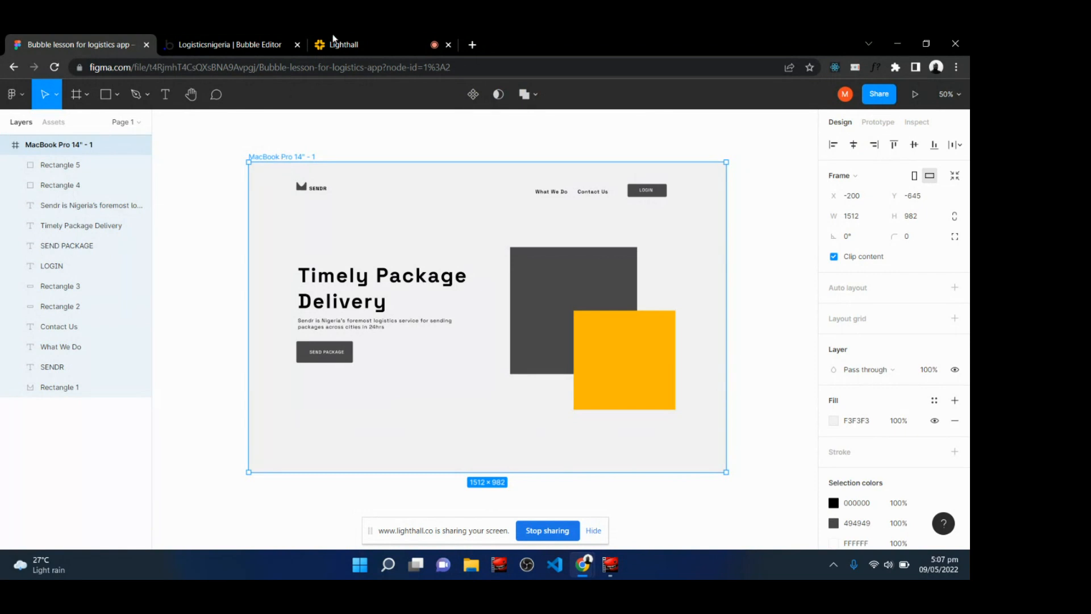
left_click(358, 41)
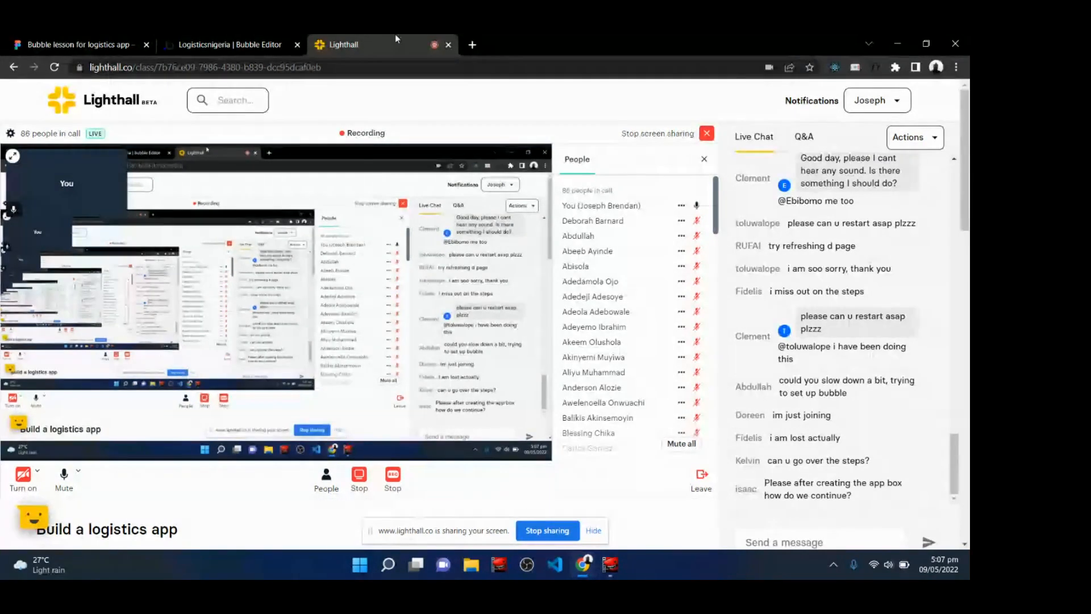
left_click(239, 44)
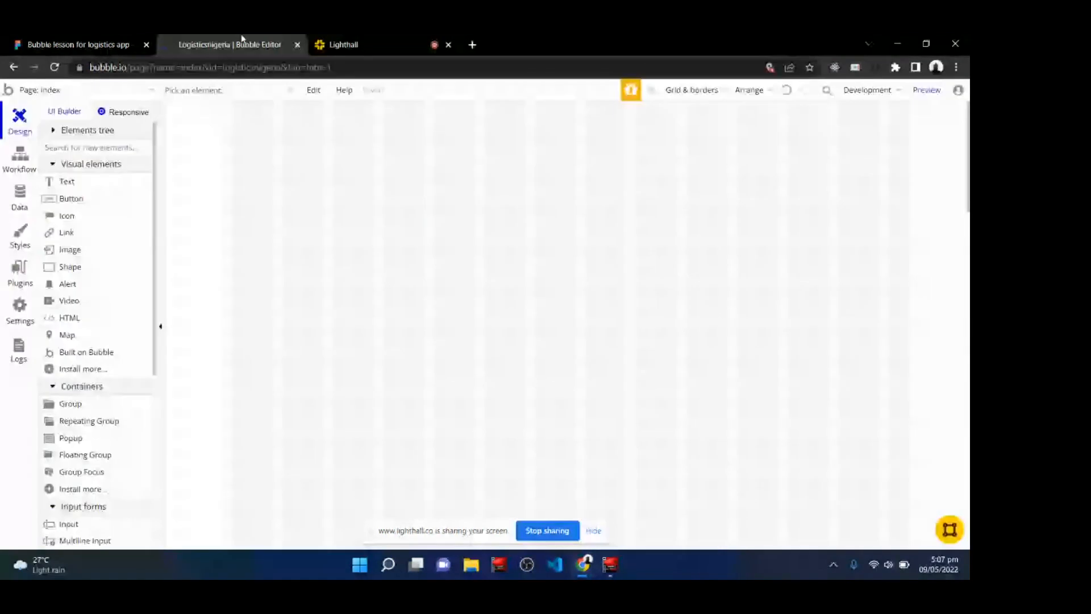
left_click(7, 91)
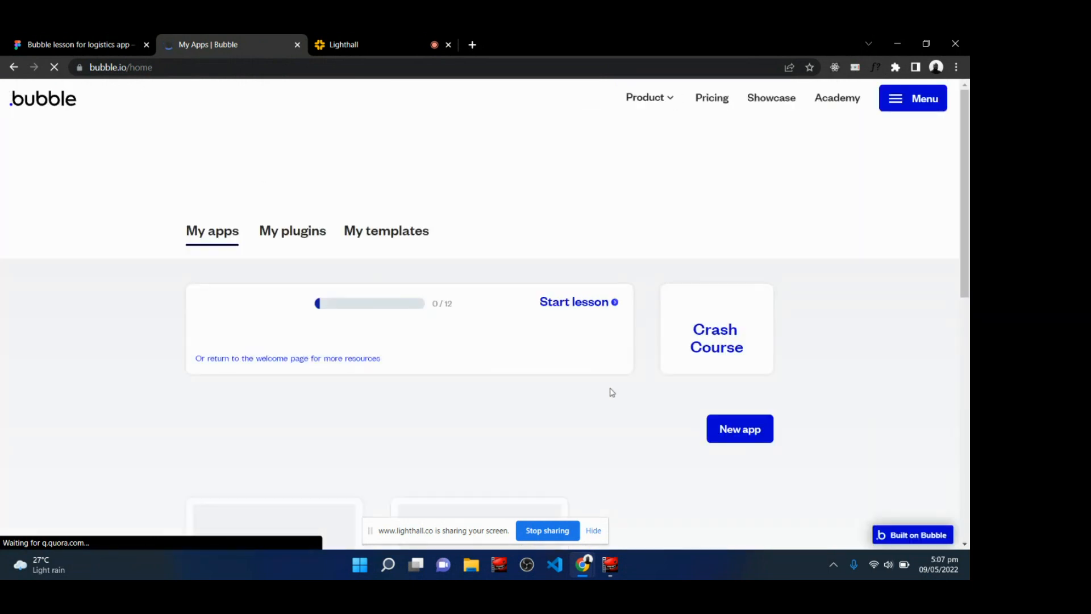
scroll(568, 403, "down", 3)
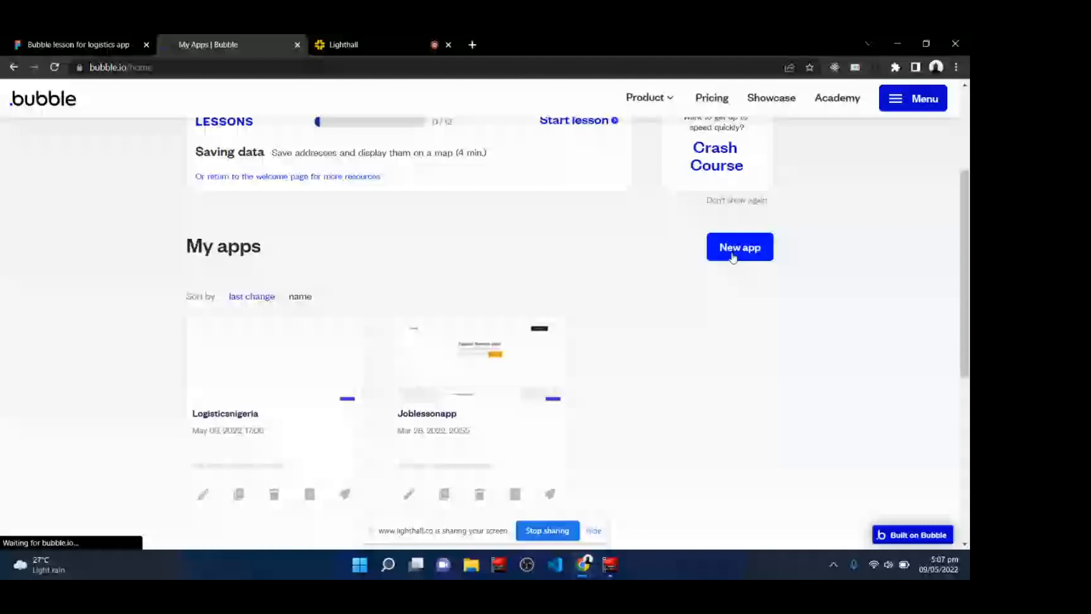
scroll(864, 91, "up", 1)
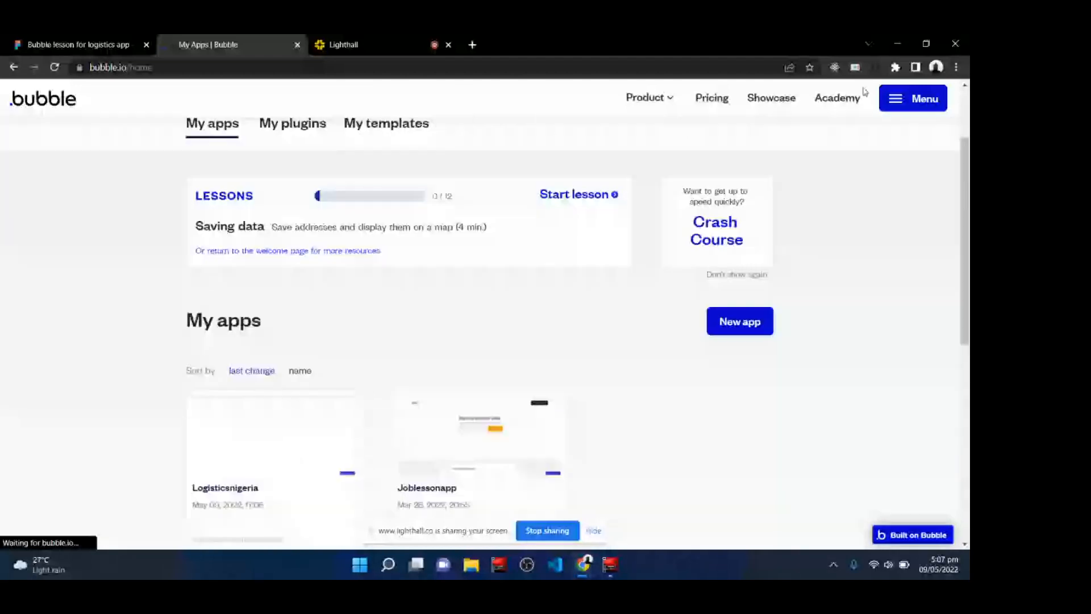
left_click(733, 323)
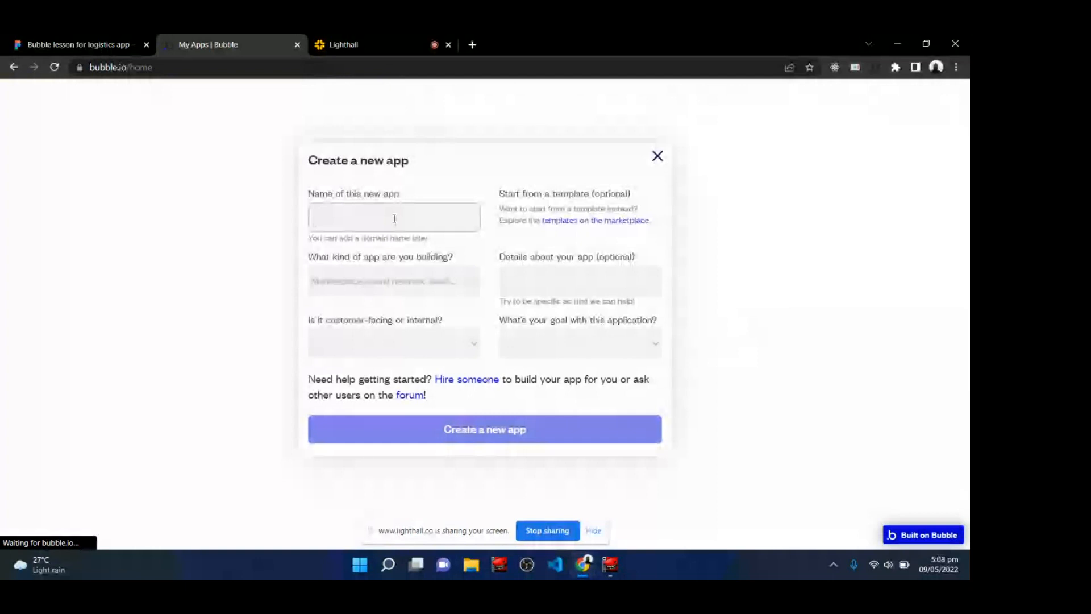
left_click(373, 288)
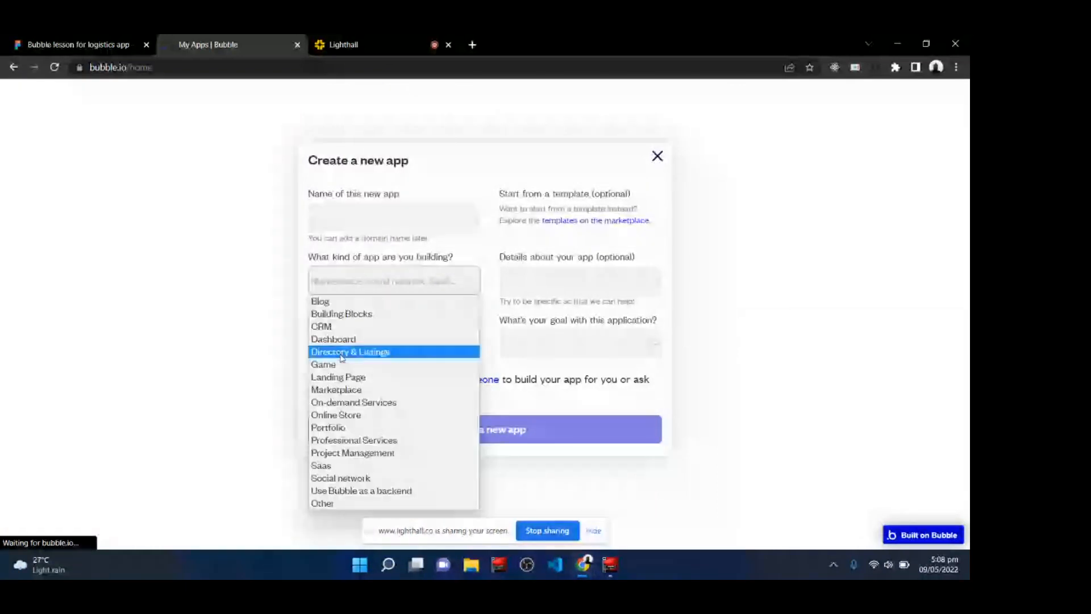
left_click(473, 250)
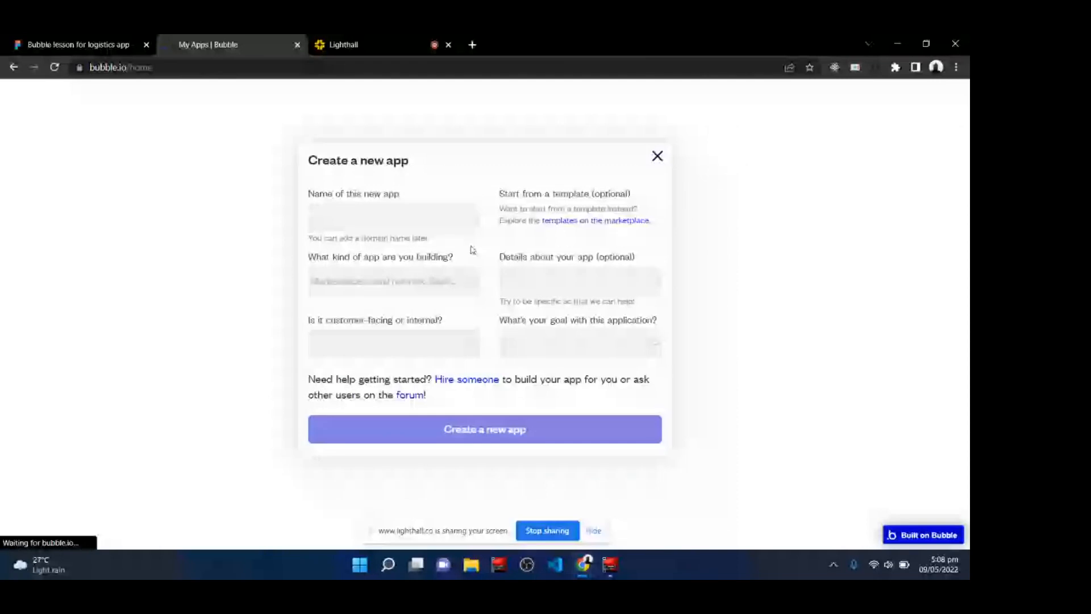
left_click(376, 353)
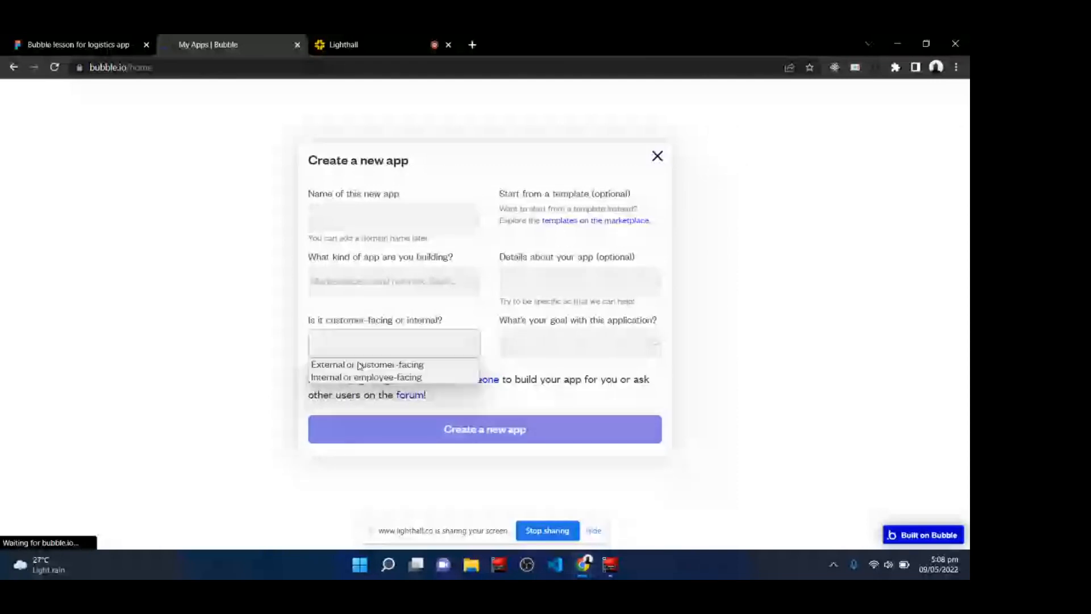
left_click(351, 365)
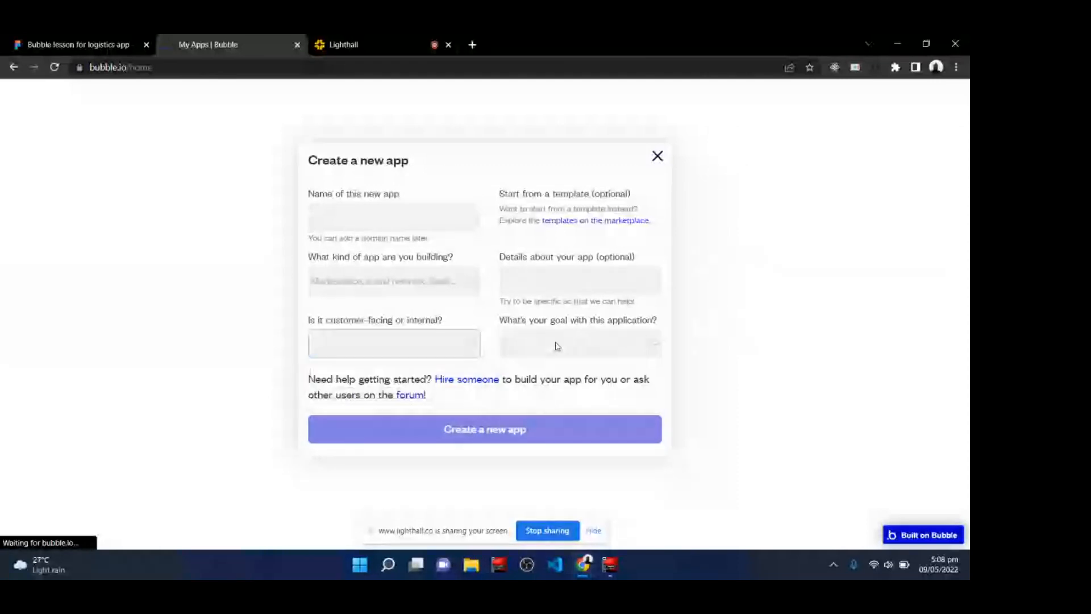
left_click(555, 345)
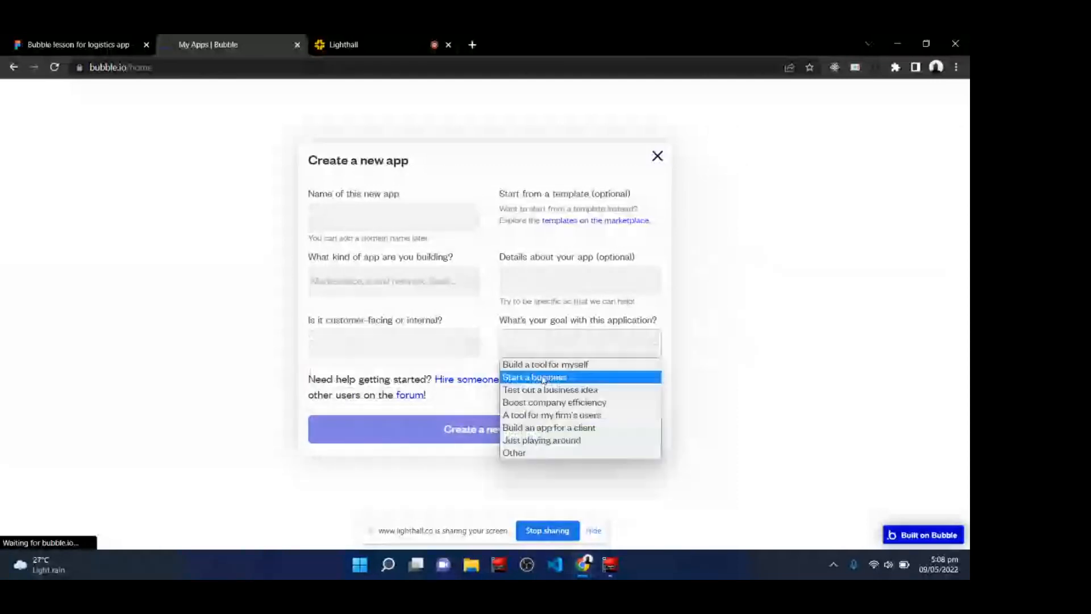
left_click(491, 332)
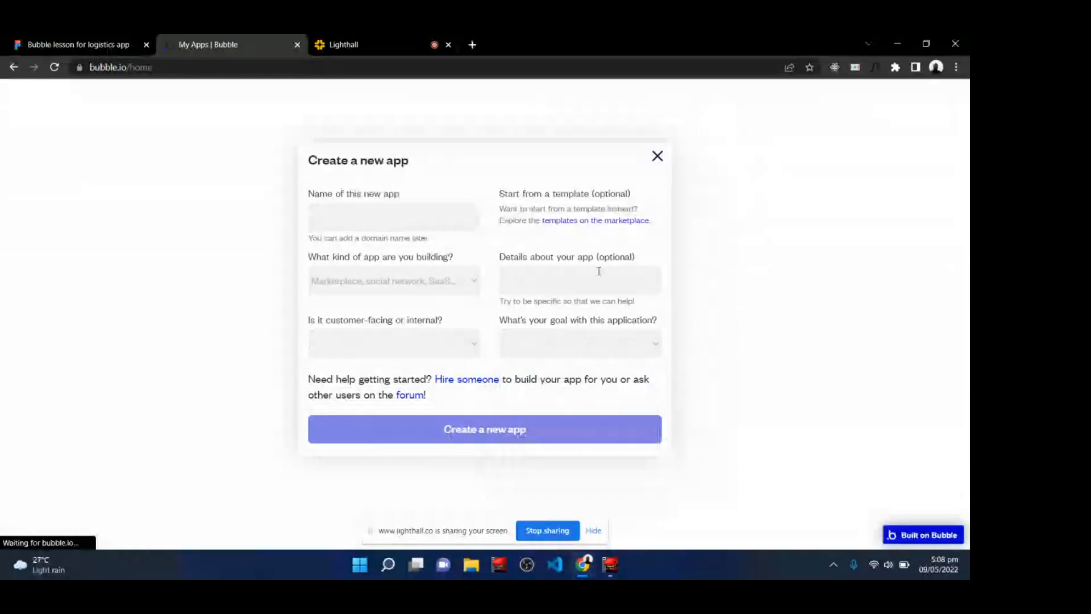
left_click(657, 157)
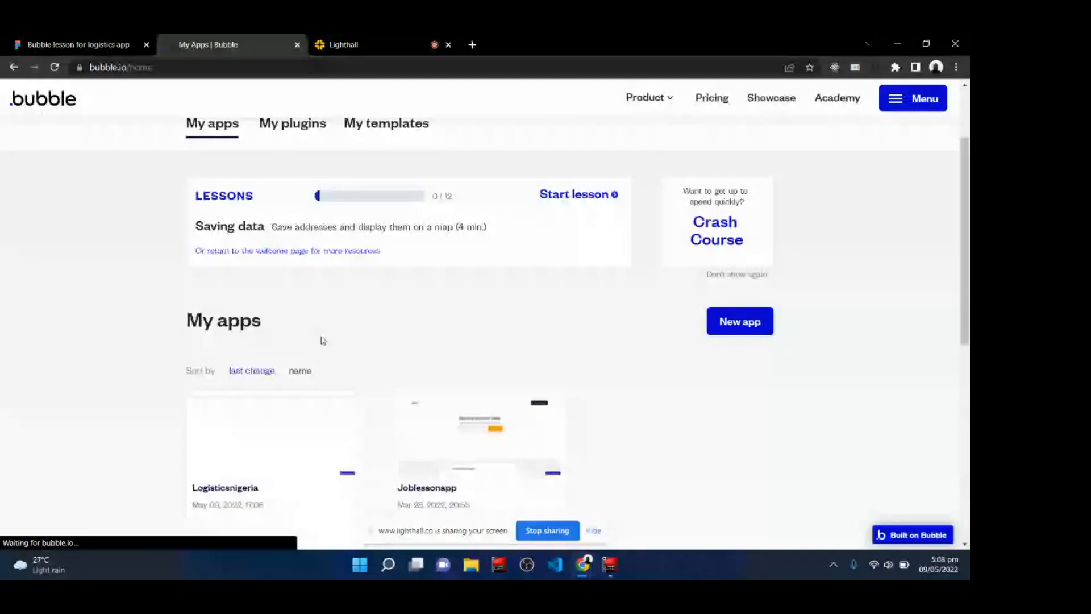
Reopen the Logisticsnigeria app in the Bubble editor from the apps list.
left_click(381, 39)
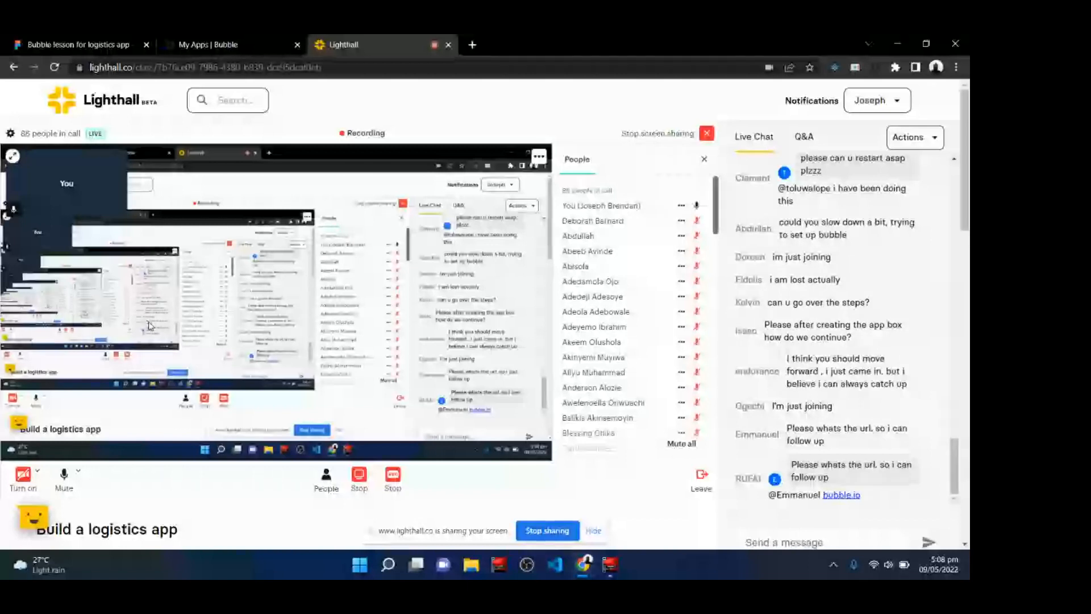
left_click(243, 44)
left_click(226, 453)
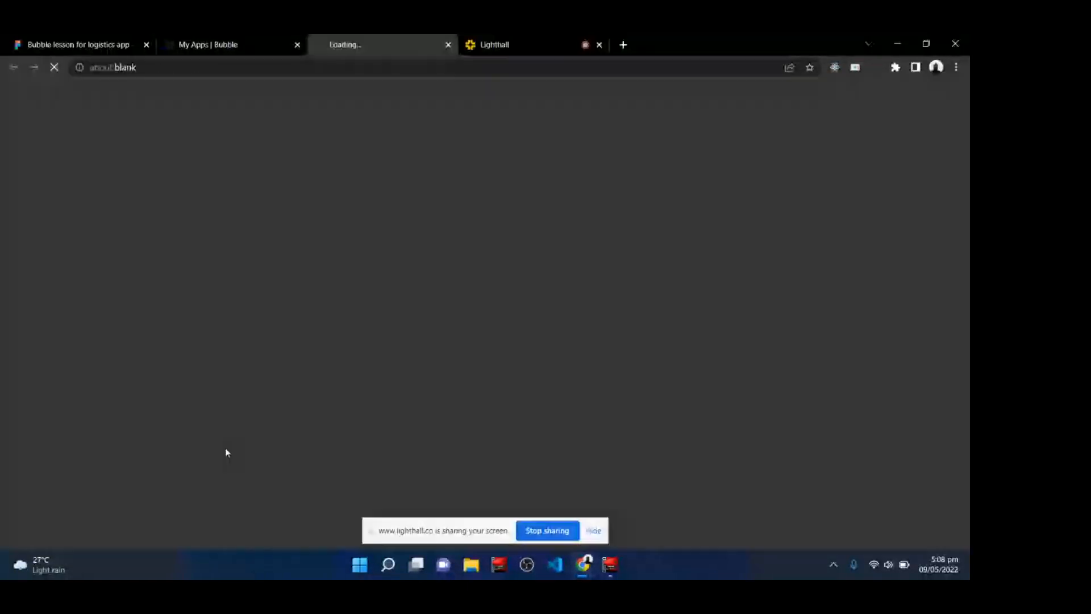
left_click(594, 530)
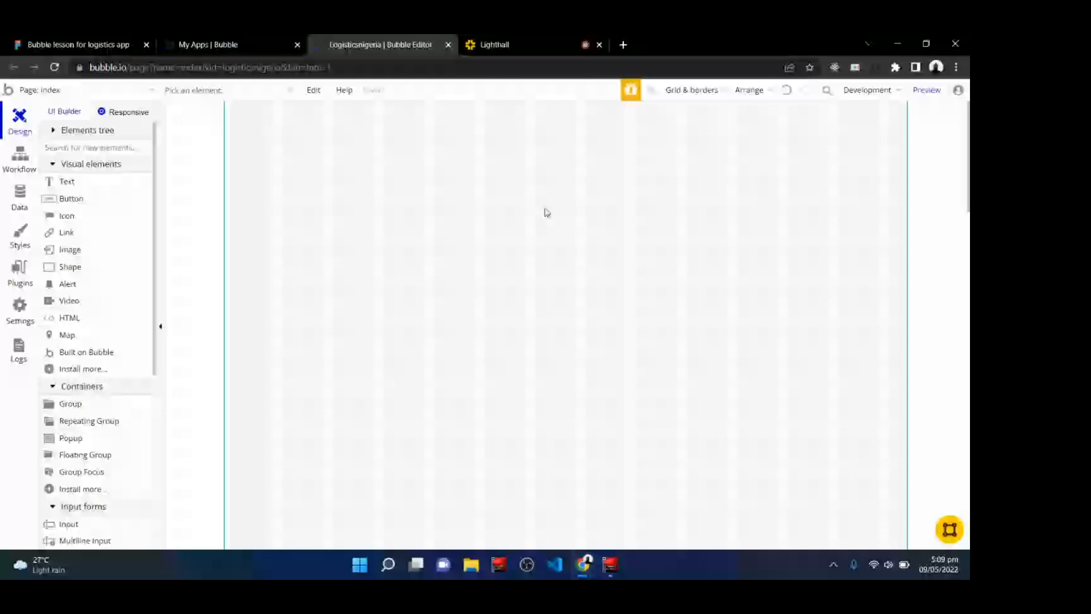
left_click(520, 40)
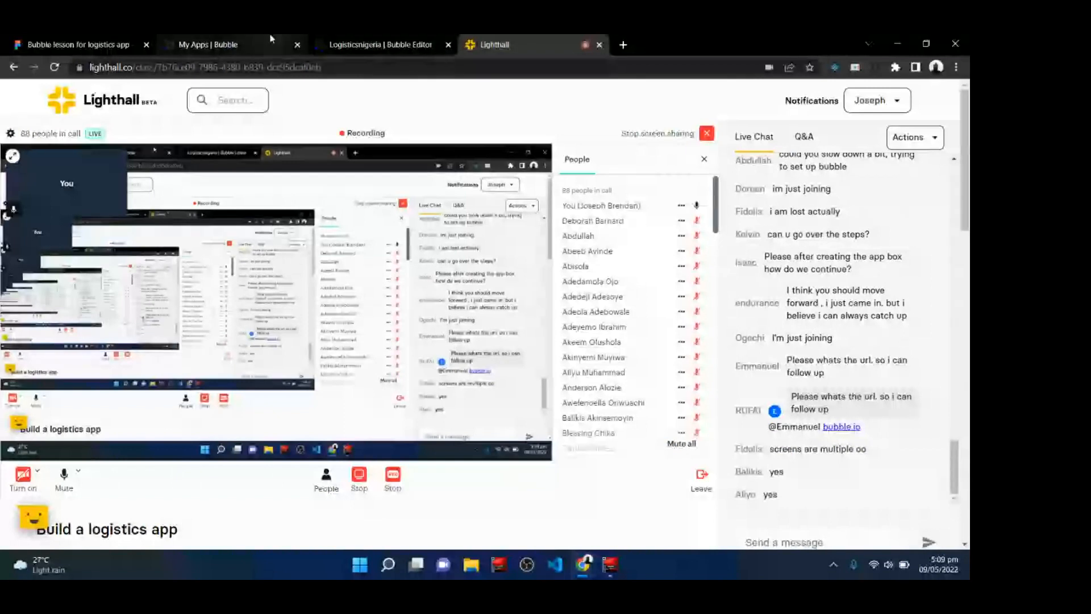
left_click(241, 40)
left_click(377, 44)
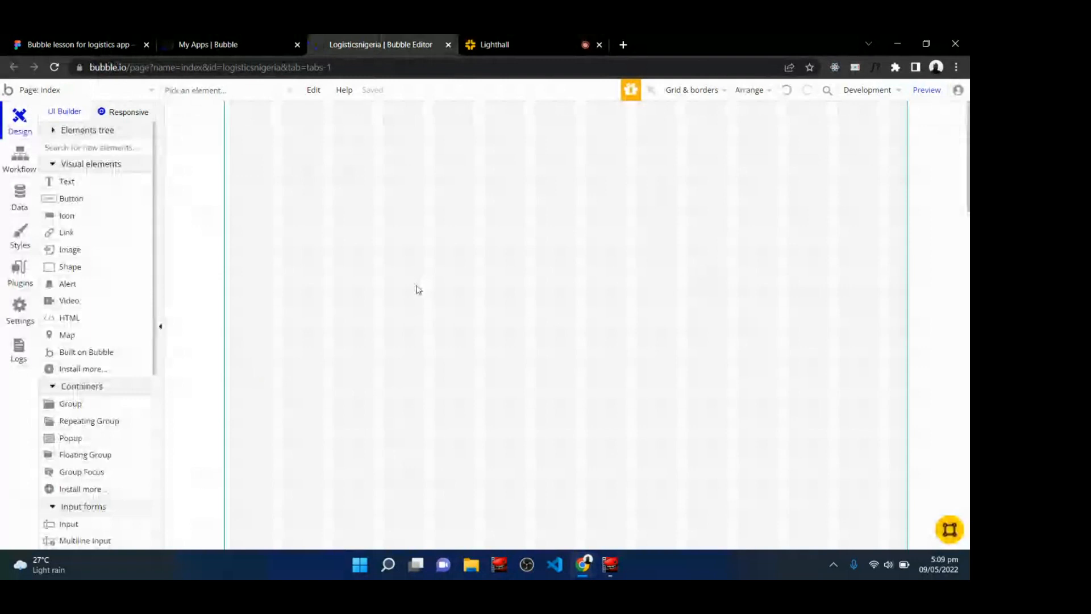
left_click(53, 40)
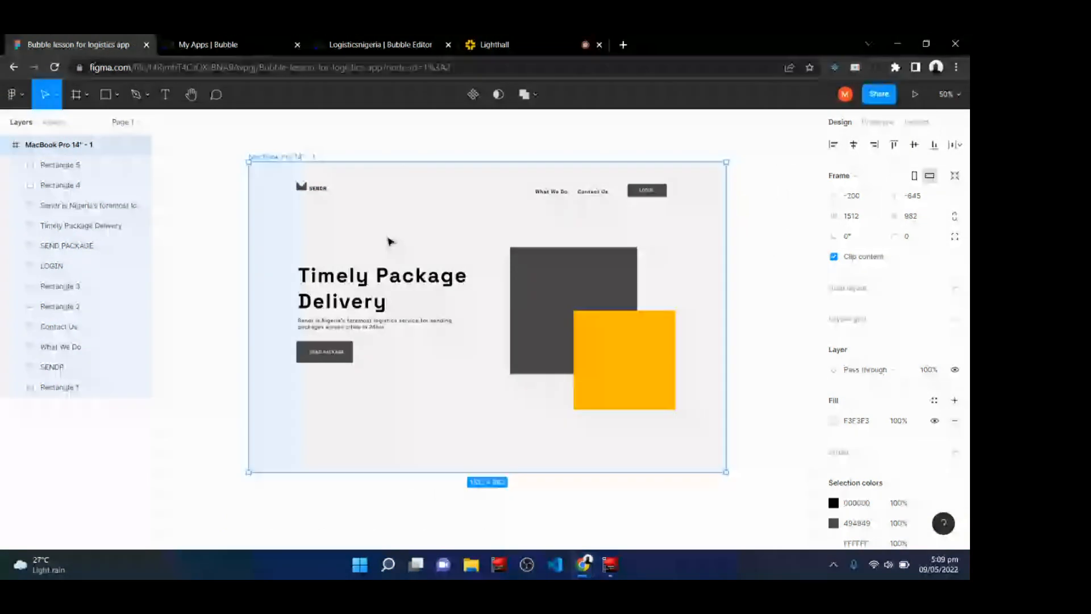
left_click(402, 42)
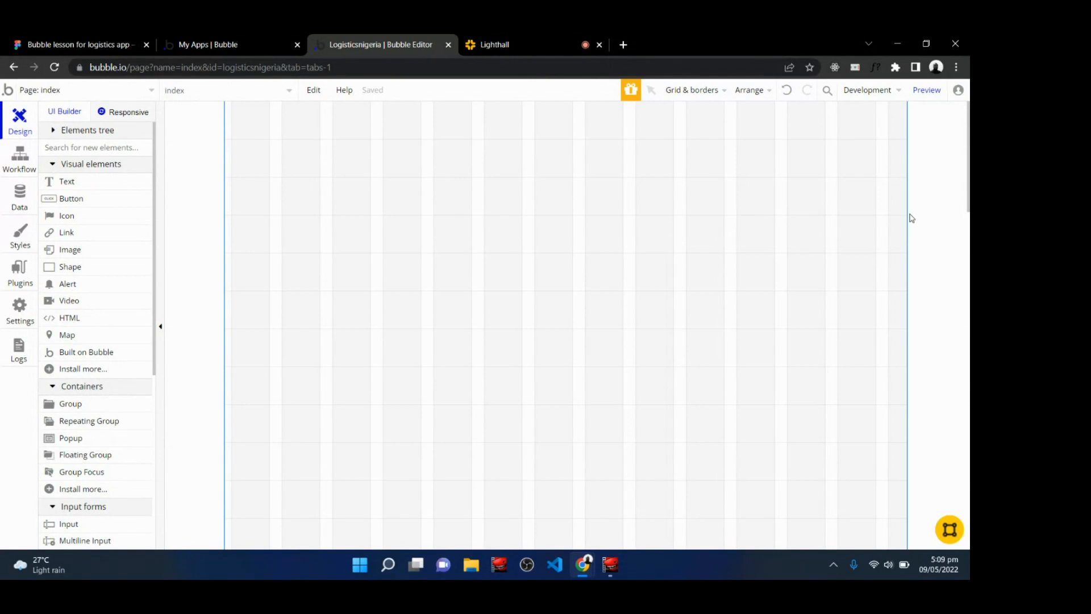
Toggle the editor's Show grid option off and back on.
left_click(694, 91)
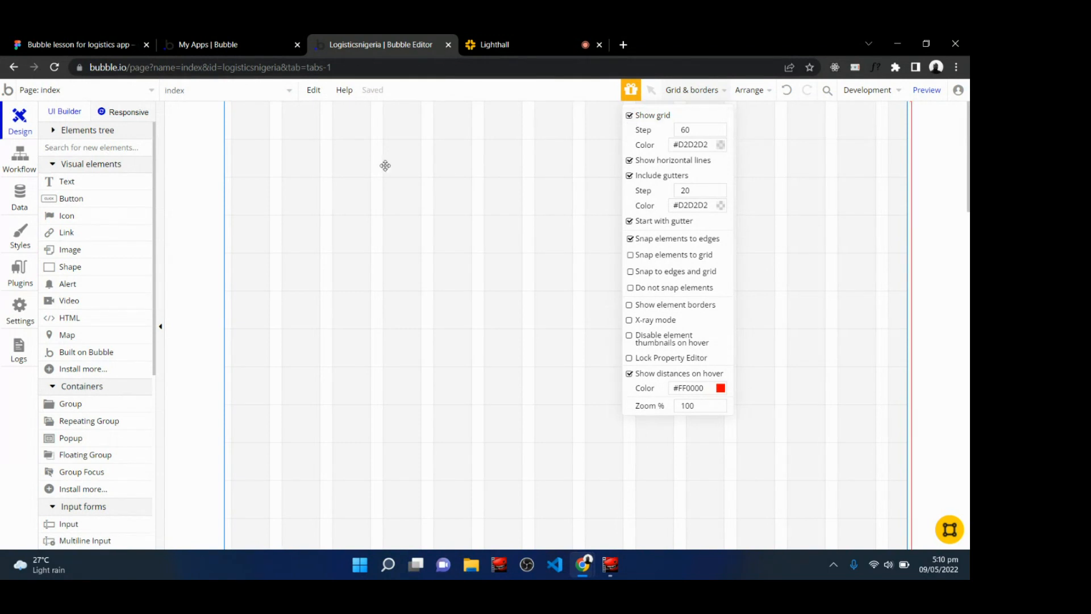
left_click(630, 116)
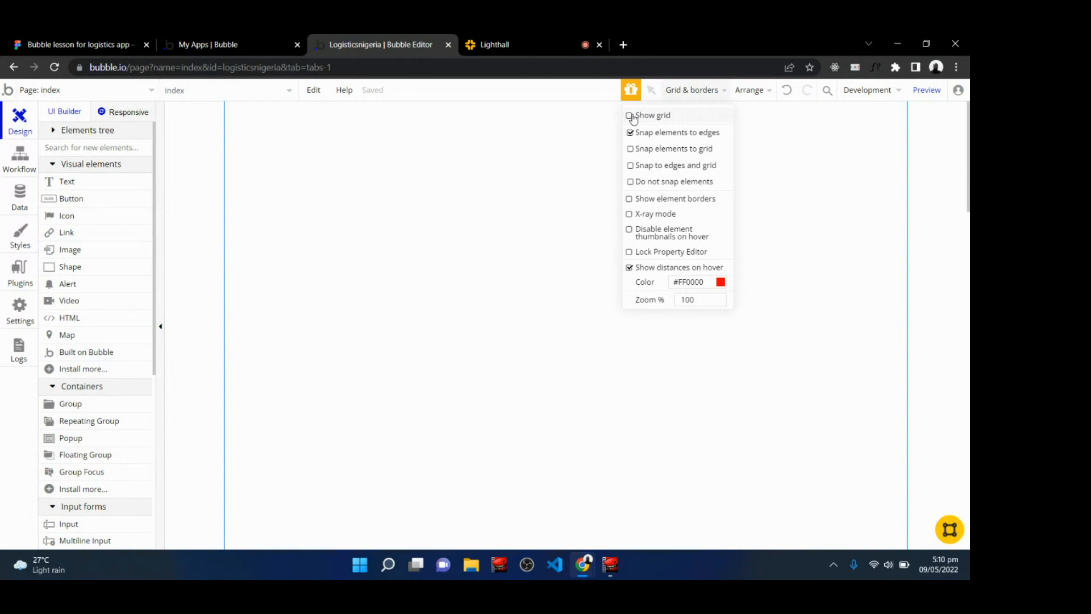
left_click(630, 116)
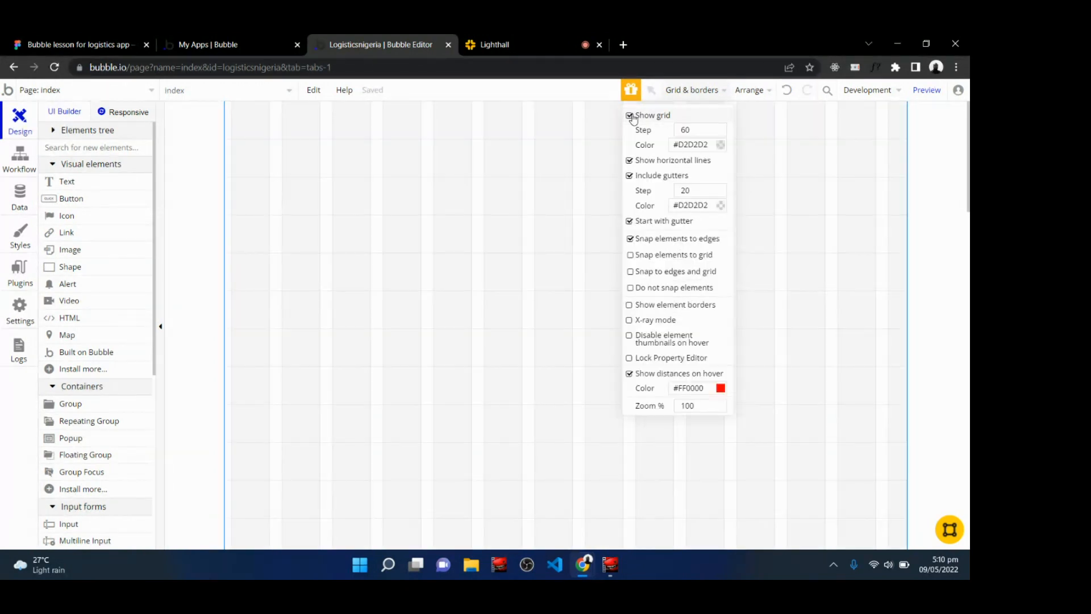
left_click(692, 94)
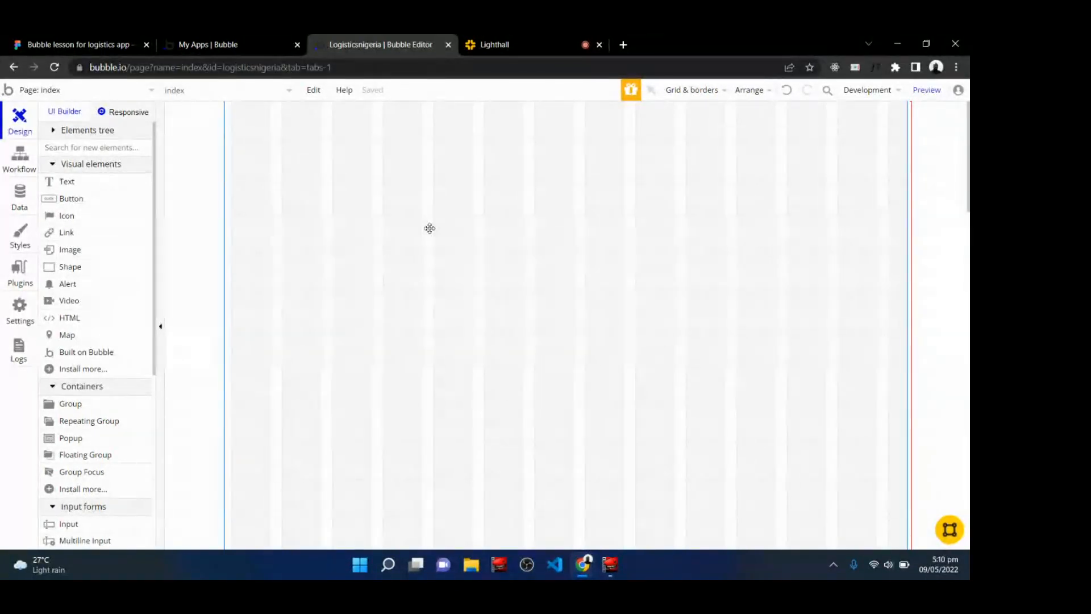
Open the index page's property editor and move it over the canvas.
double_click(380, 231)
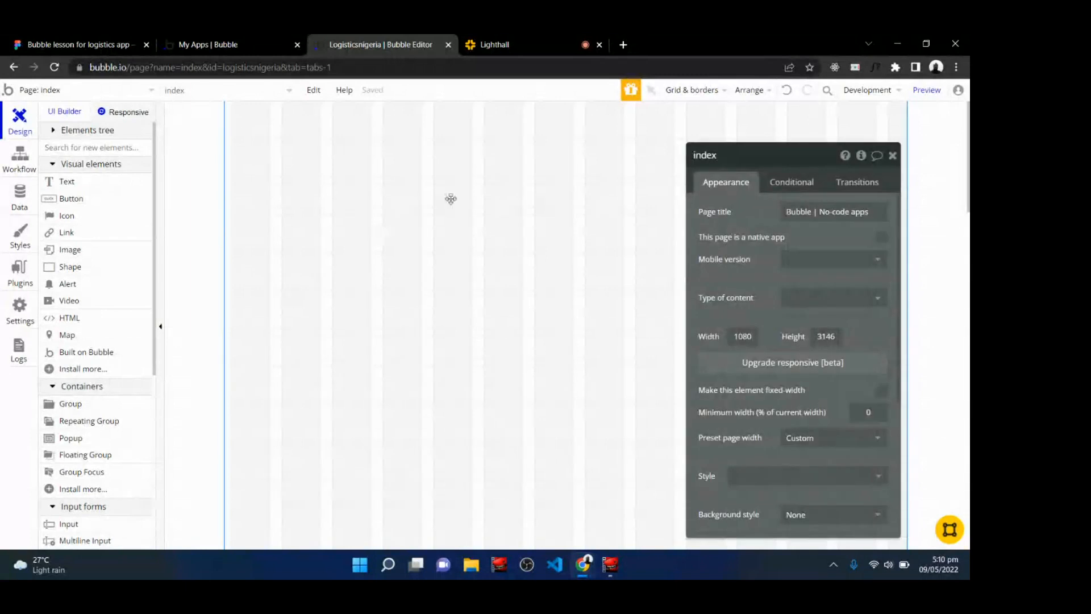
left_click_drag(778, 159, 557, 152)
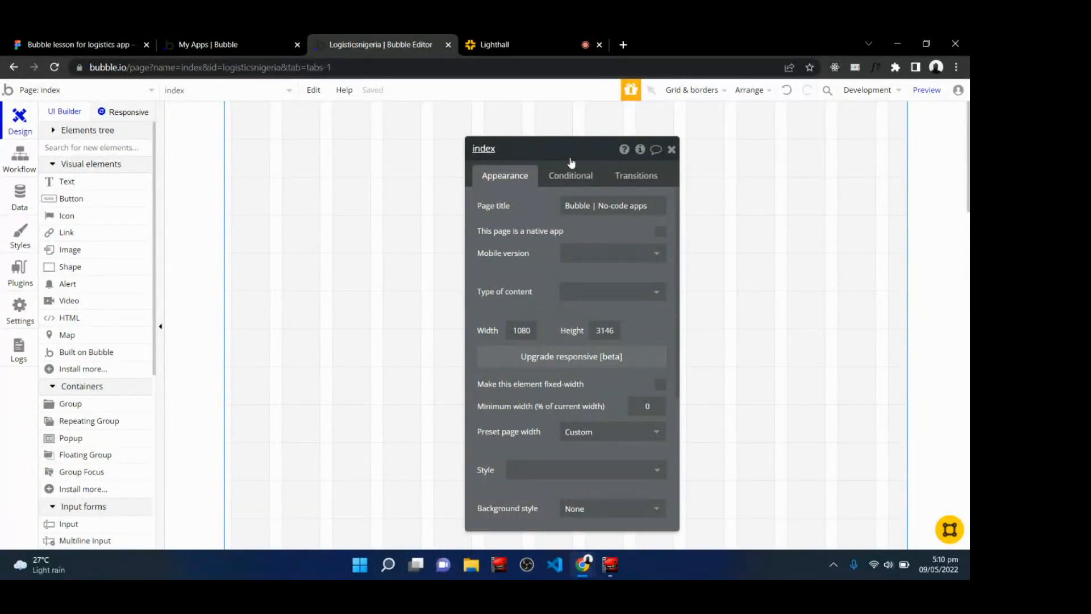
left_click(526, 38)
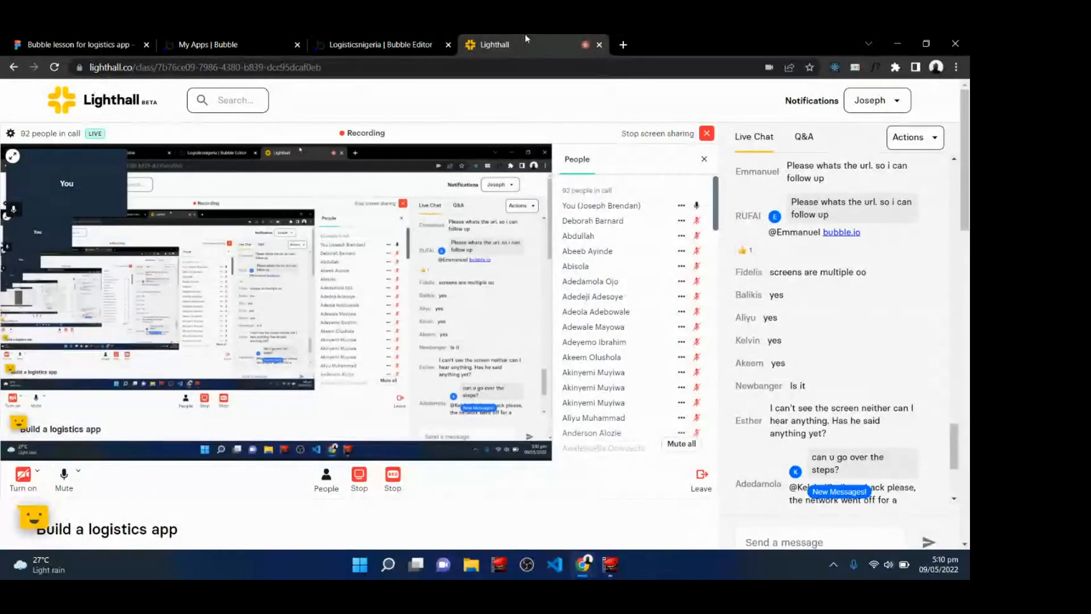
scroll(824, 329, "down", 8)
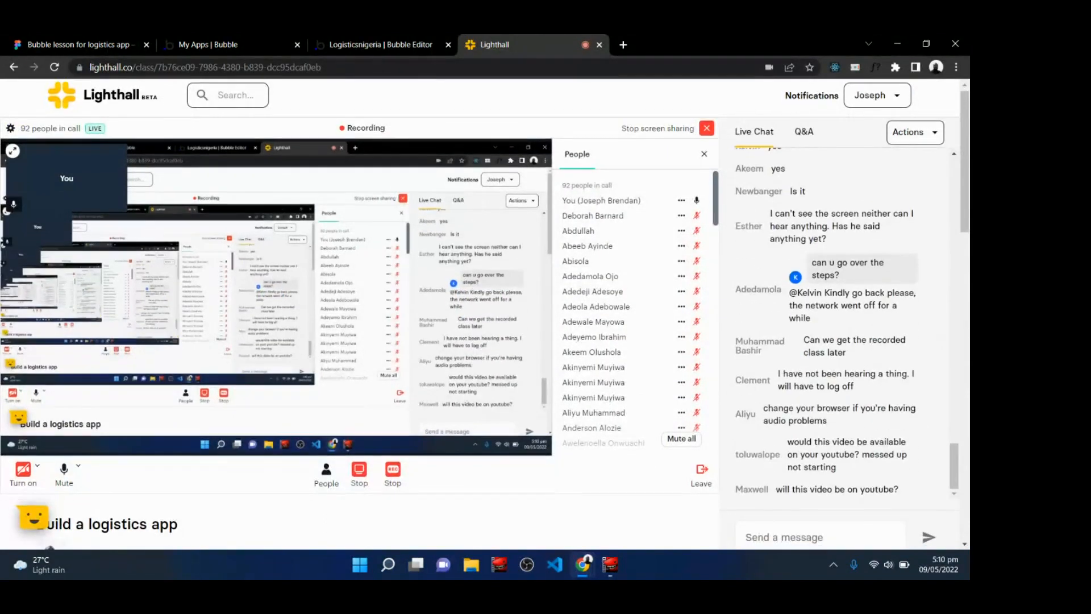
scroll(483, 312, "up", 4)
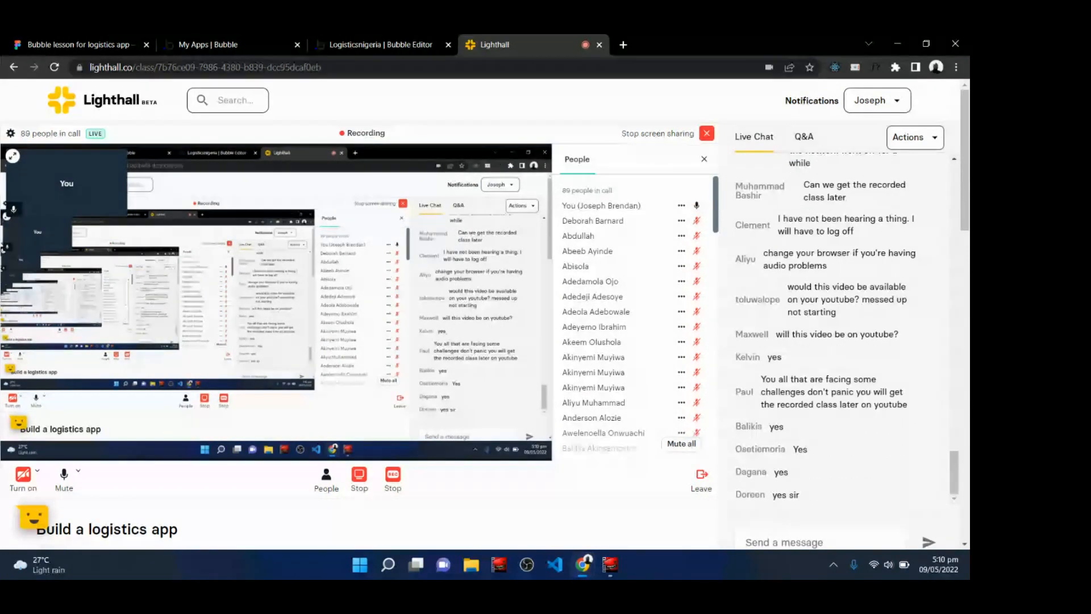
Upgrade the index page to the new Responsive Engine [beta], keeping a legacy backup copy.
left_click(370, 40)
left_click_drag(531, 155, 497, 154)
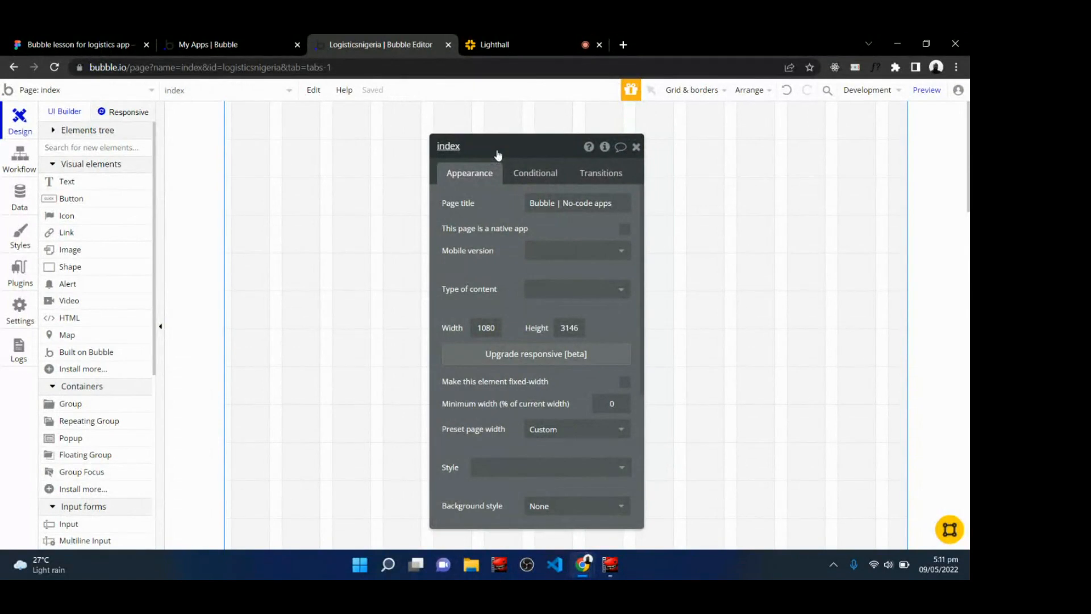
left_click(512, 364)
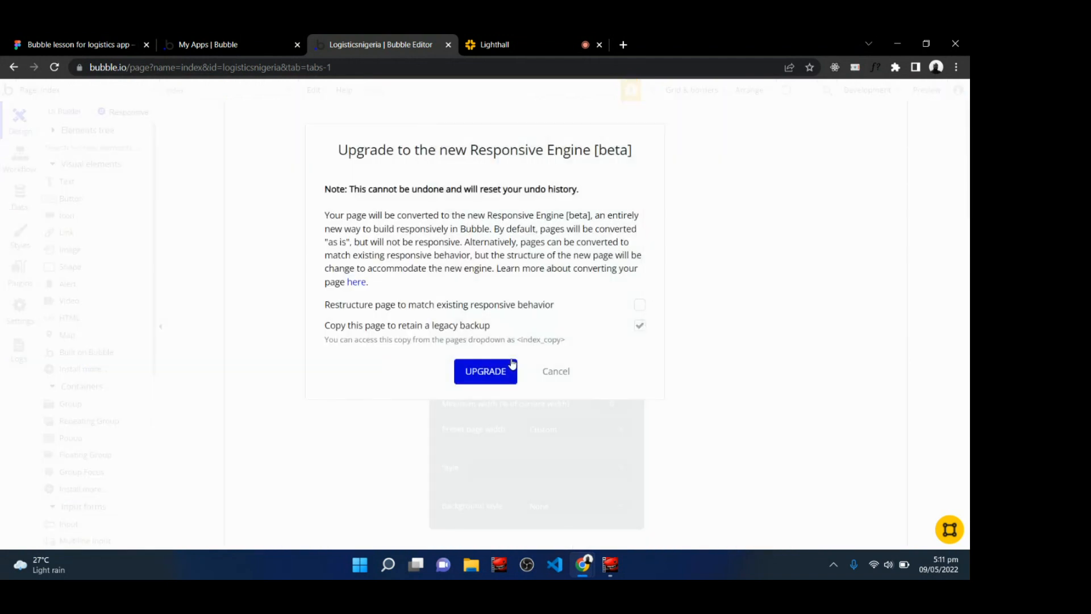
left_click(484, 373)
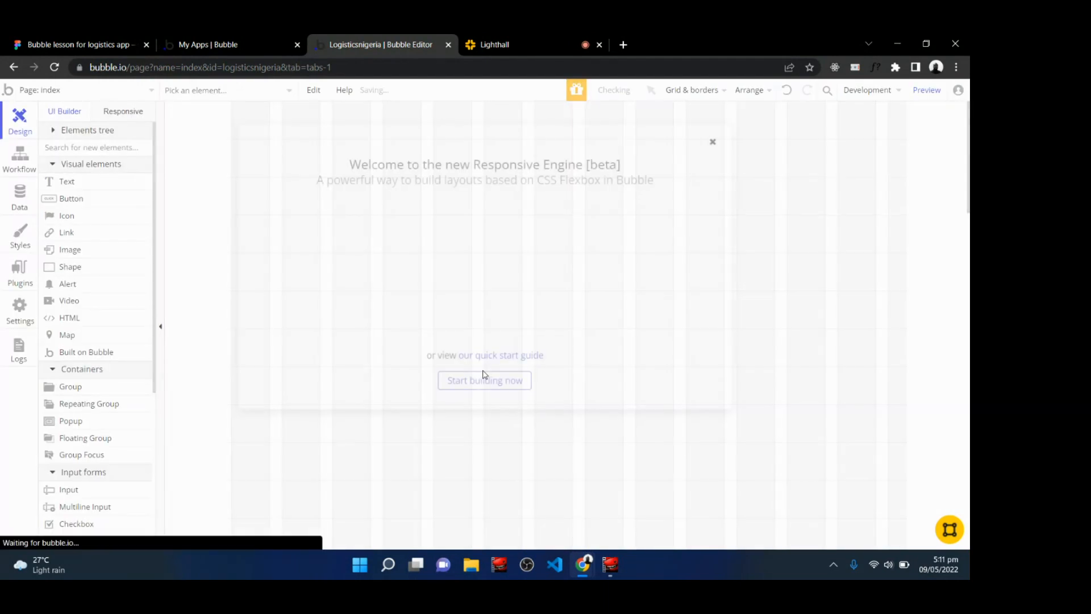
Dismiss the Responsive Engine welcome dialog and open the index page's property editor.
left_click(713, 142)
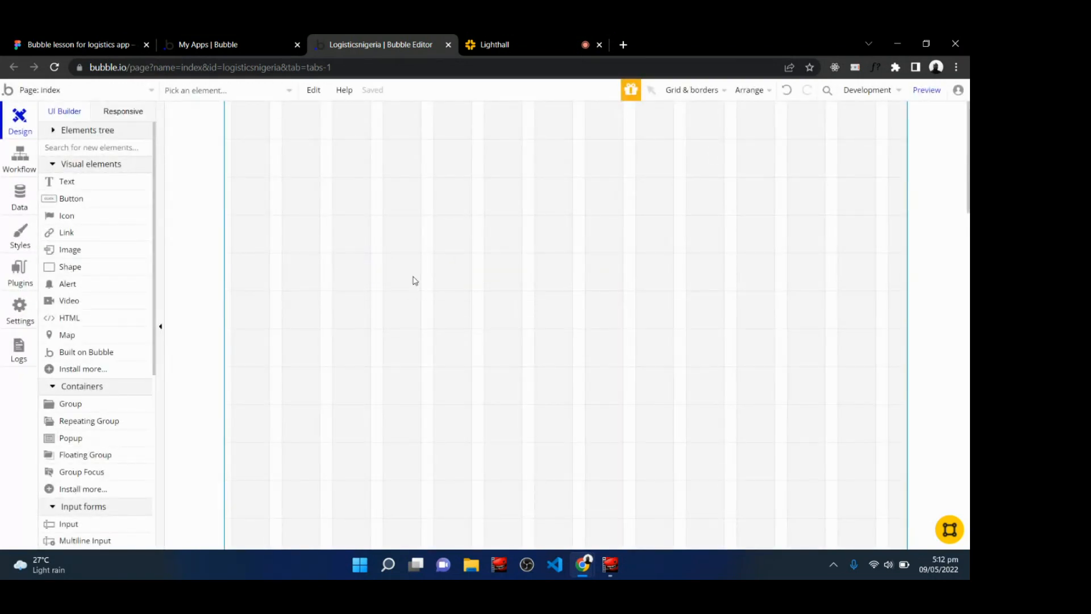
left_click(464, 233)
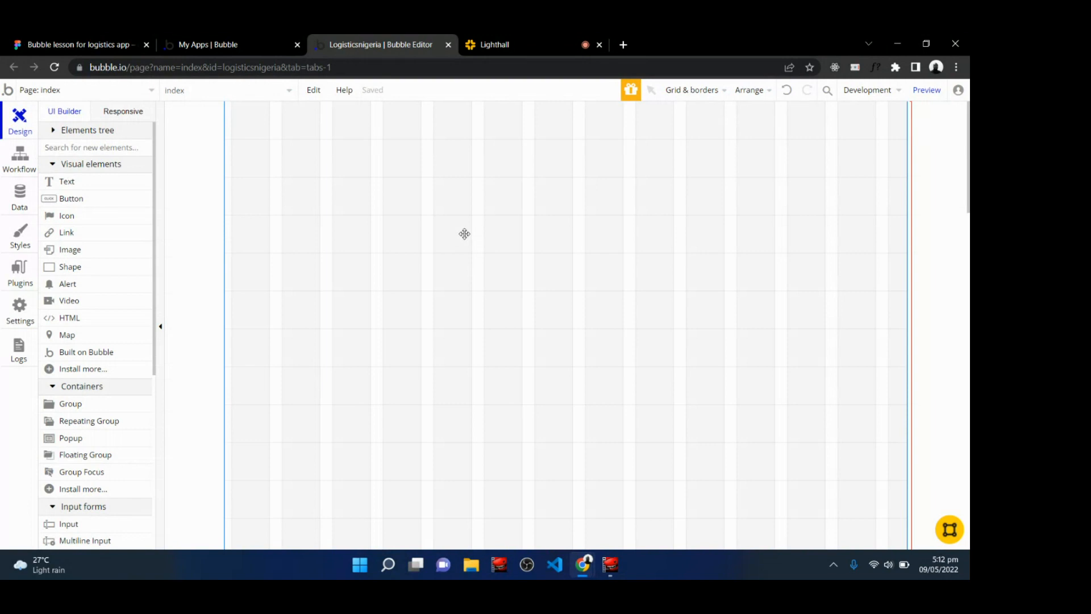
double_click(465, 234)
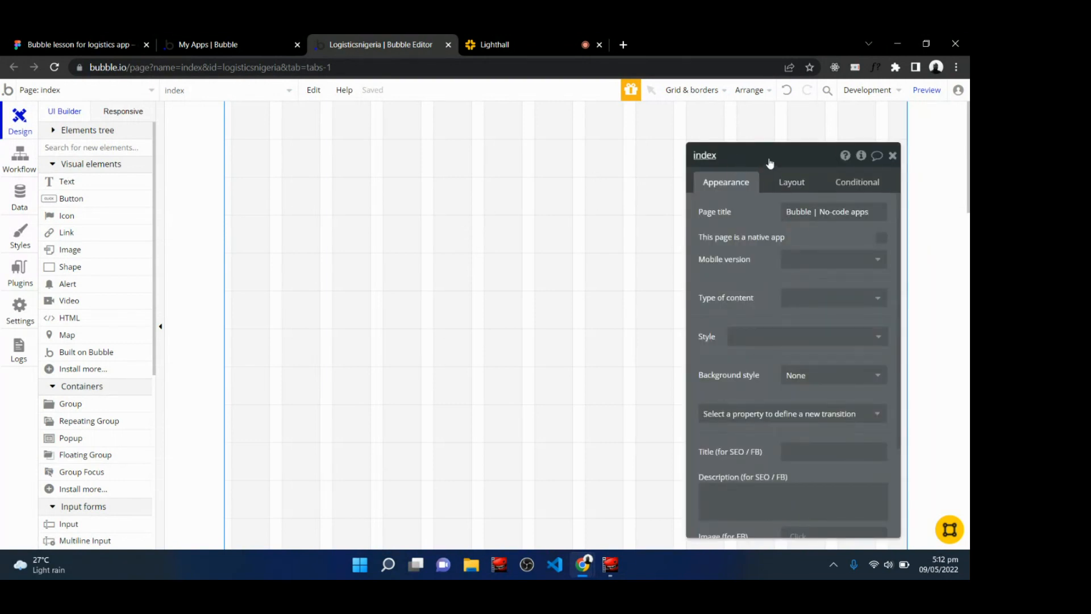
left_click_drag(770, 164, 575, 144)
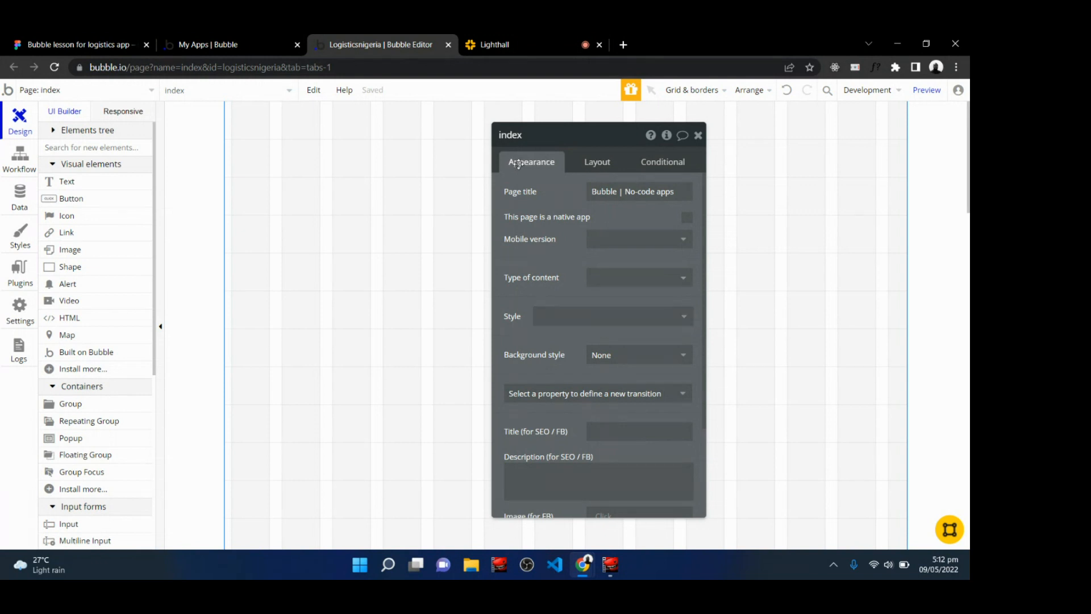
Set the index page's container layout to Column.
left_click(598, 163)
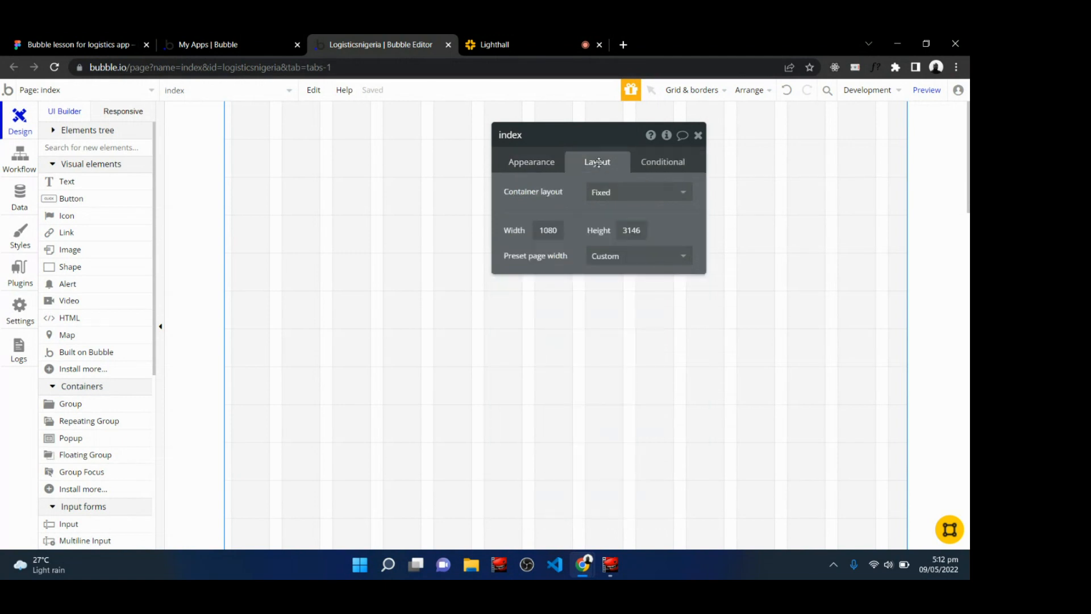
left_click(659, 162)
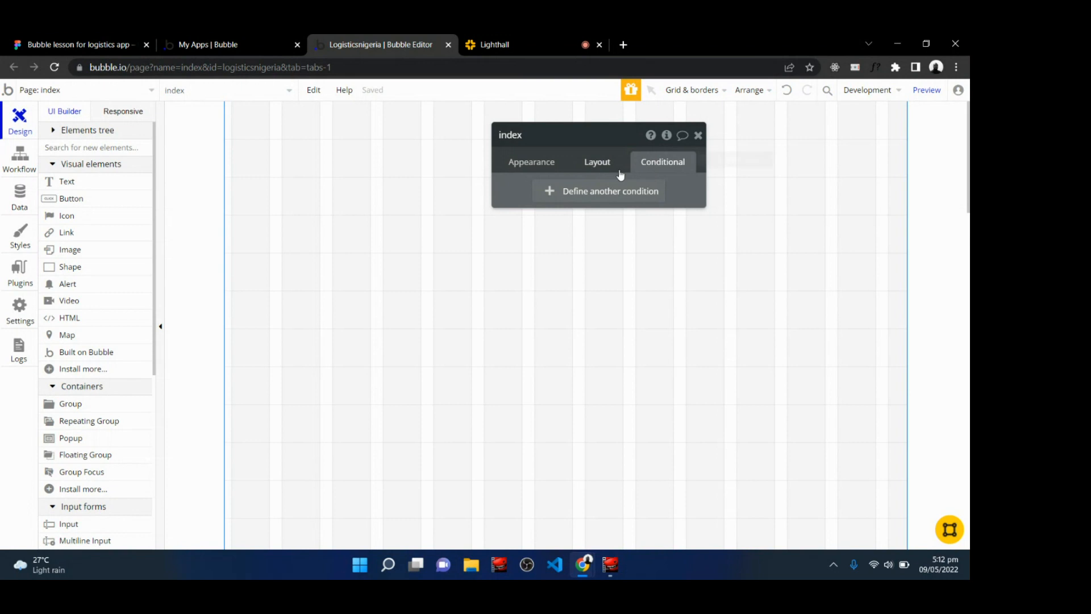
left_click(602, 165)
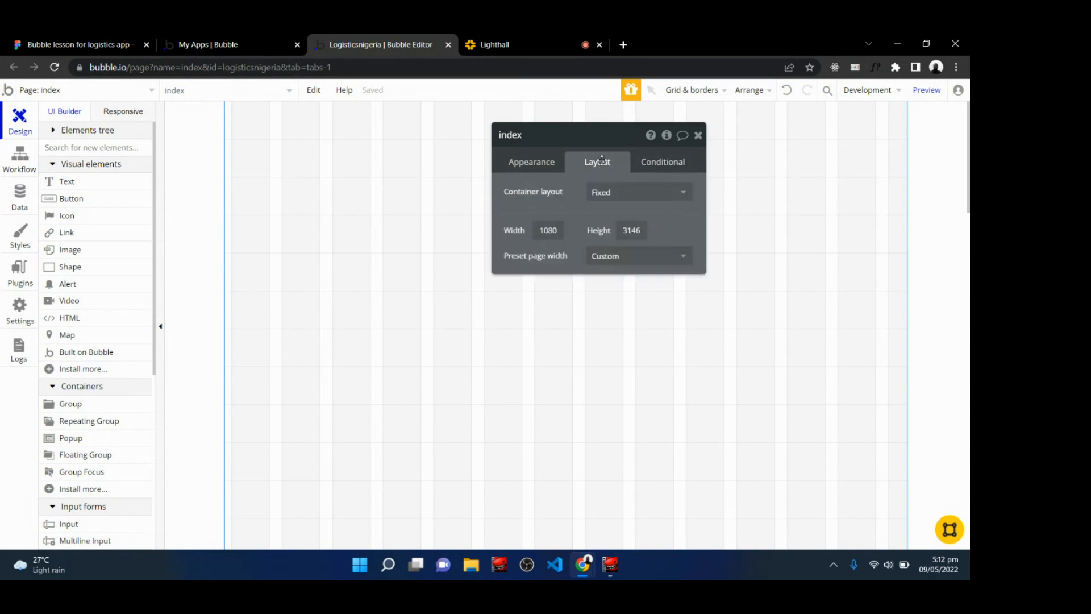
left_click(533, 166)
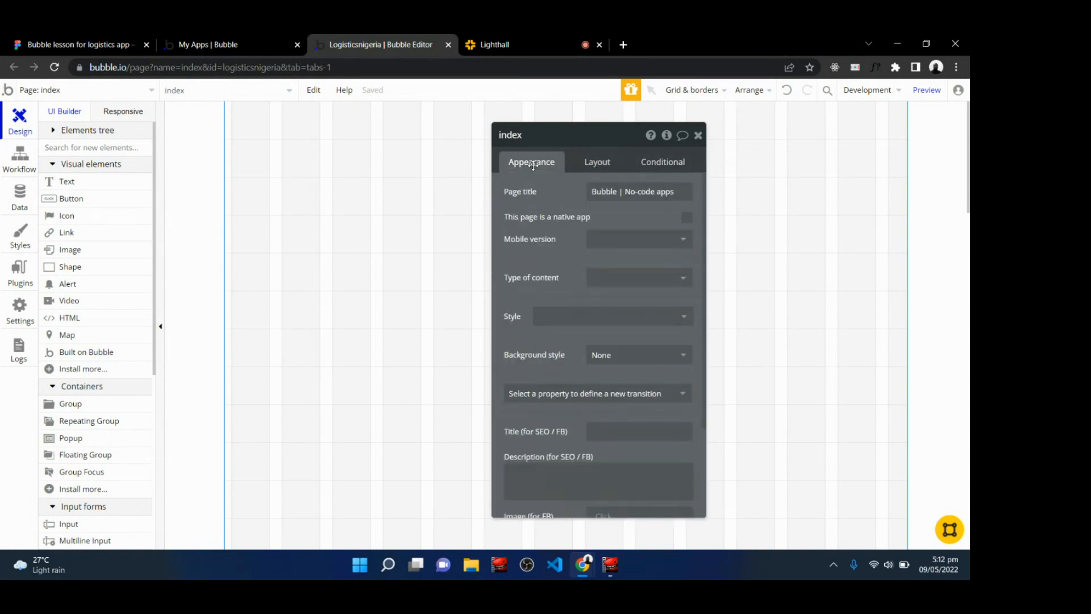
left_click(595, 163)
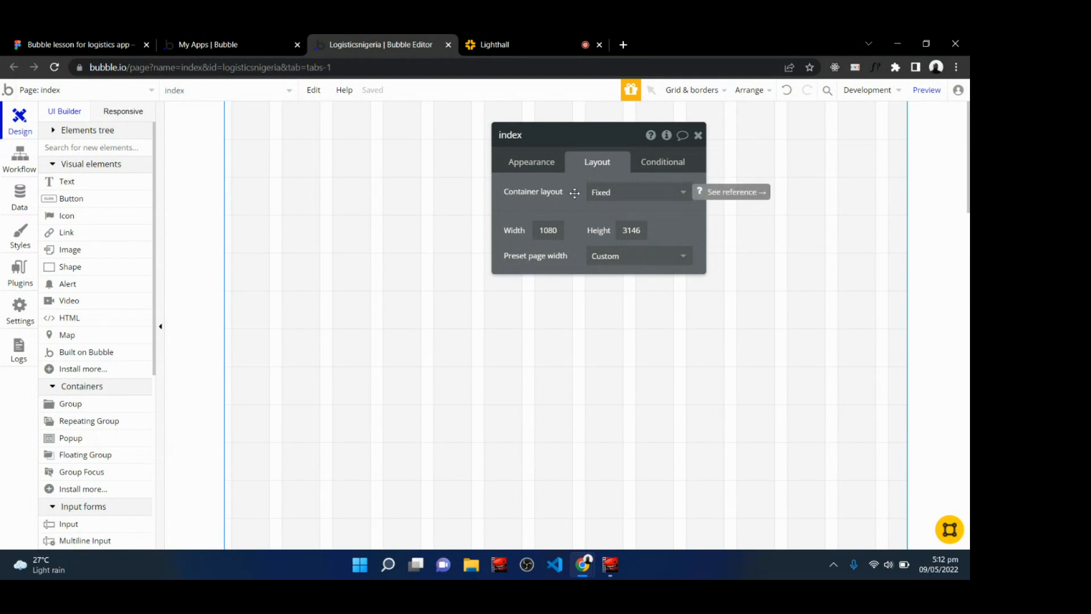
left_click(612, 196)
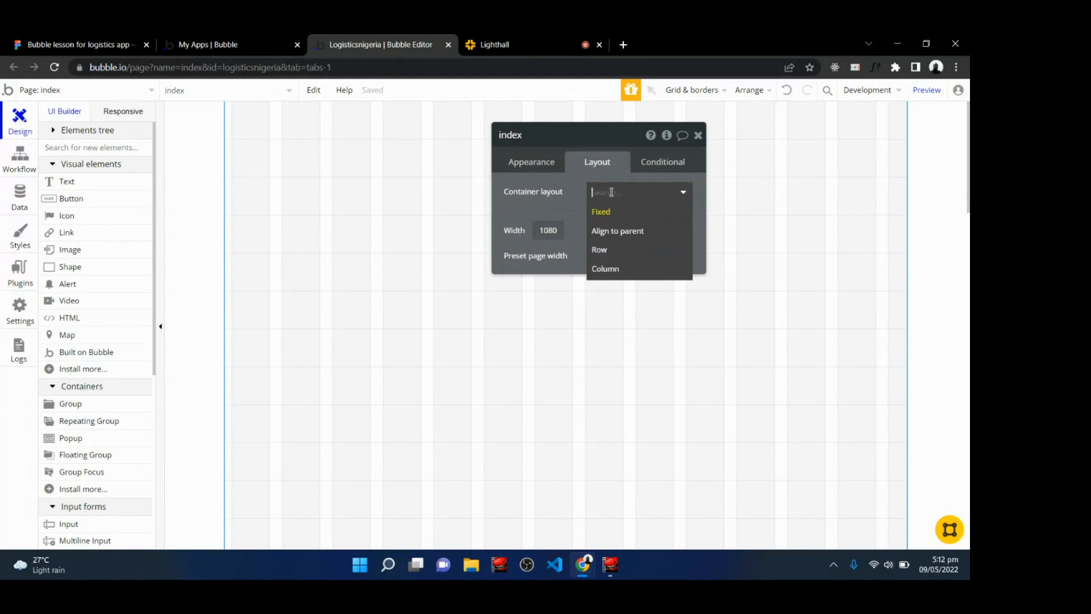
left_click(608, 268)
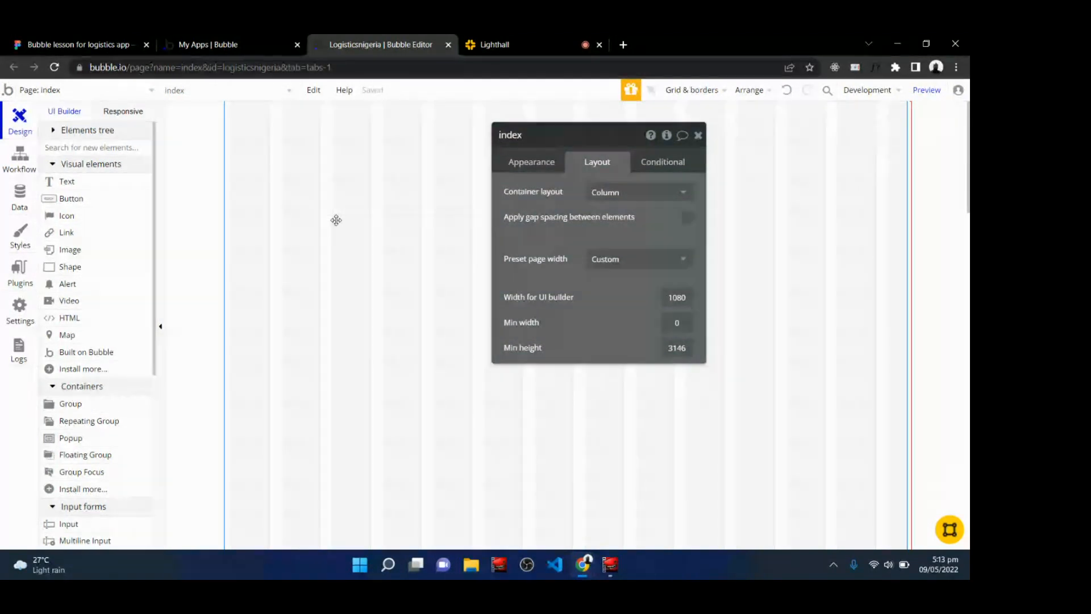
left_click(528, 38)
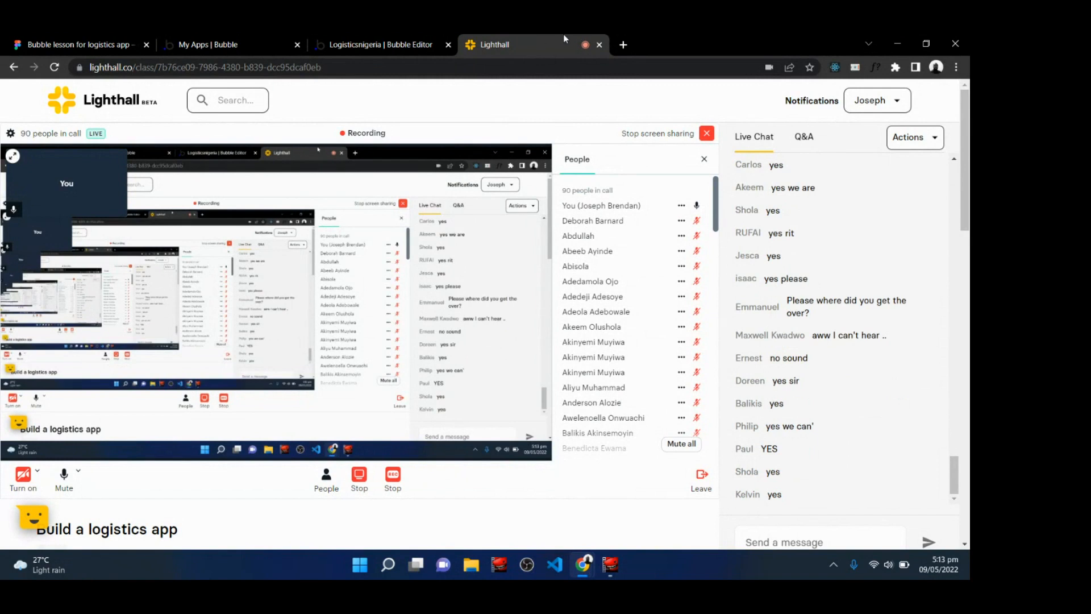
left_click(404, 38)
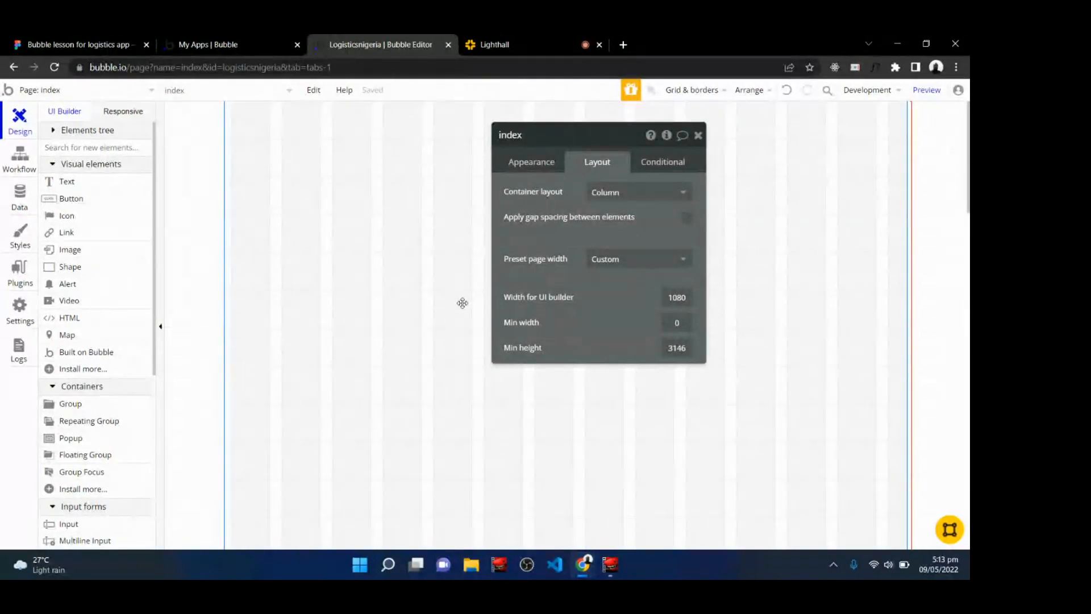
left_click(618, 199)
left_click(606, 268)
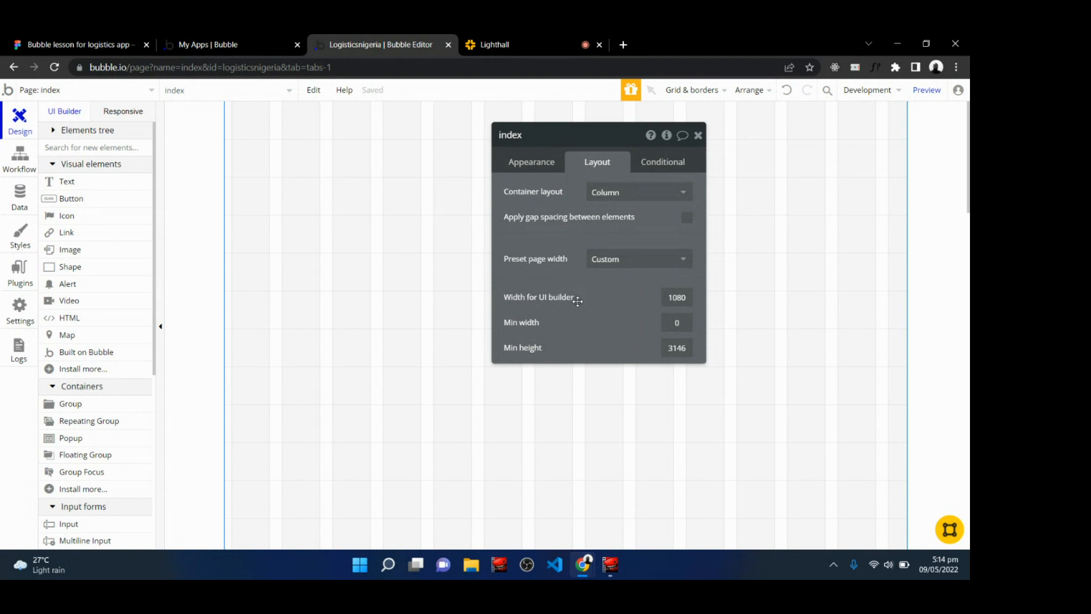
Set the page's width for UI builder to 1200 and close the property editor.
double_click(683, 302)
type("1200")
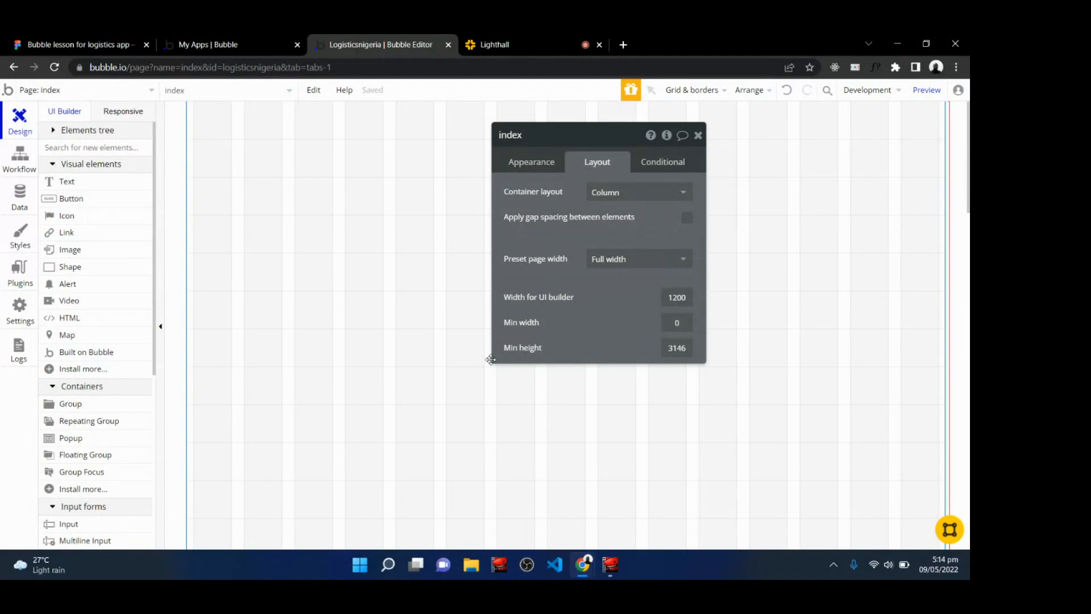
left_click(699, 136)
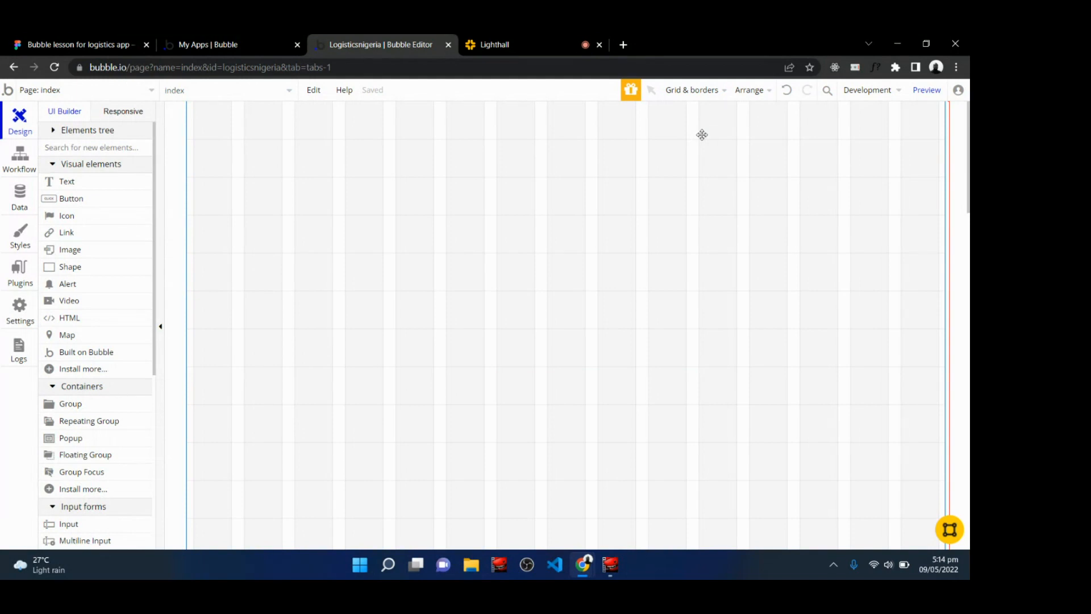
Compare the Figma landing page design with the empty Bubble canvas.
left_click(94, 43)
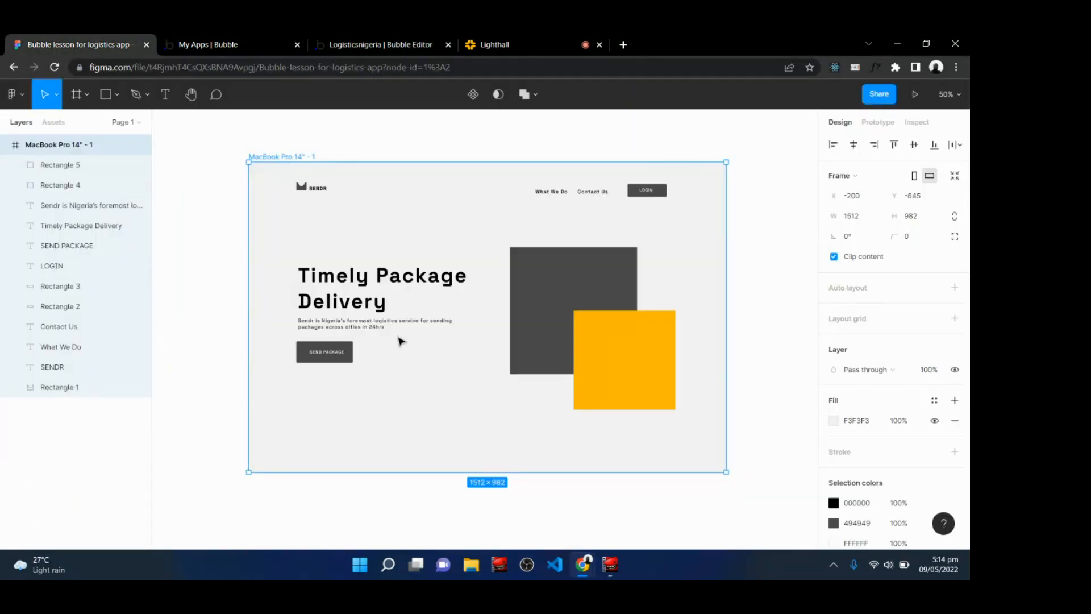
left_click(519, 36)
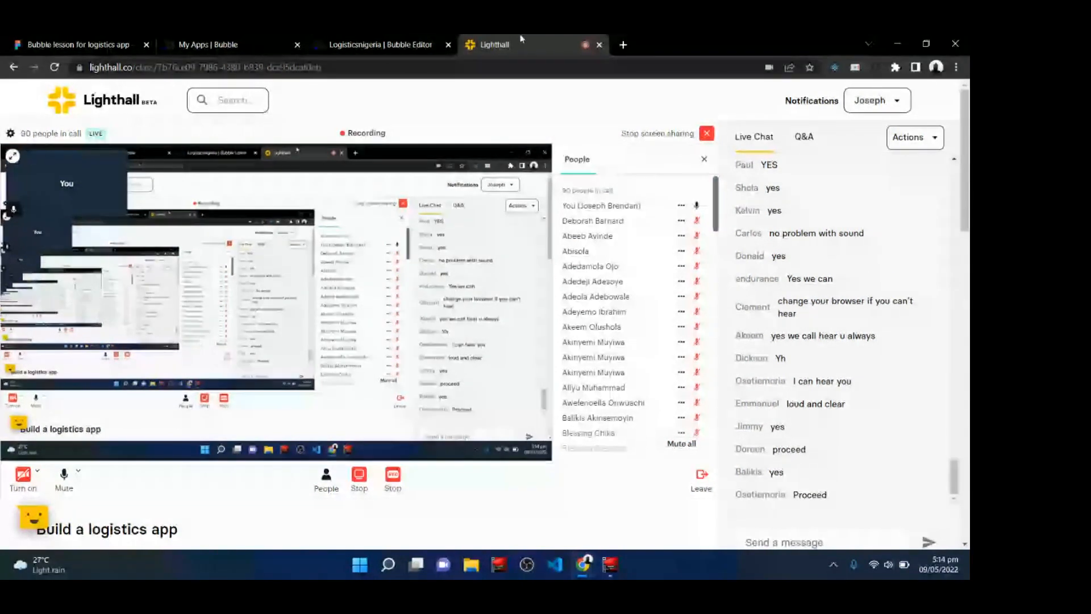
left_click(375, 40)
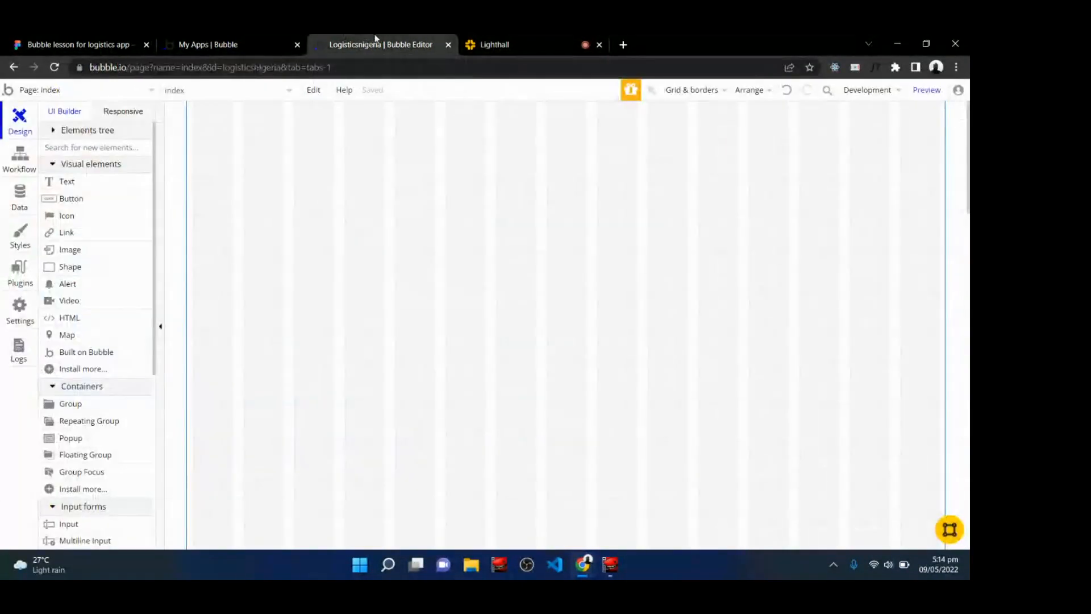
left_click(224, 40)
left_click(79, 45)
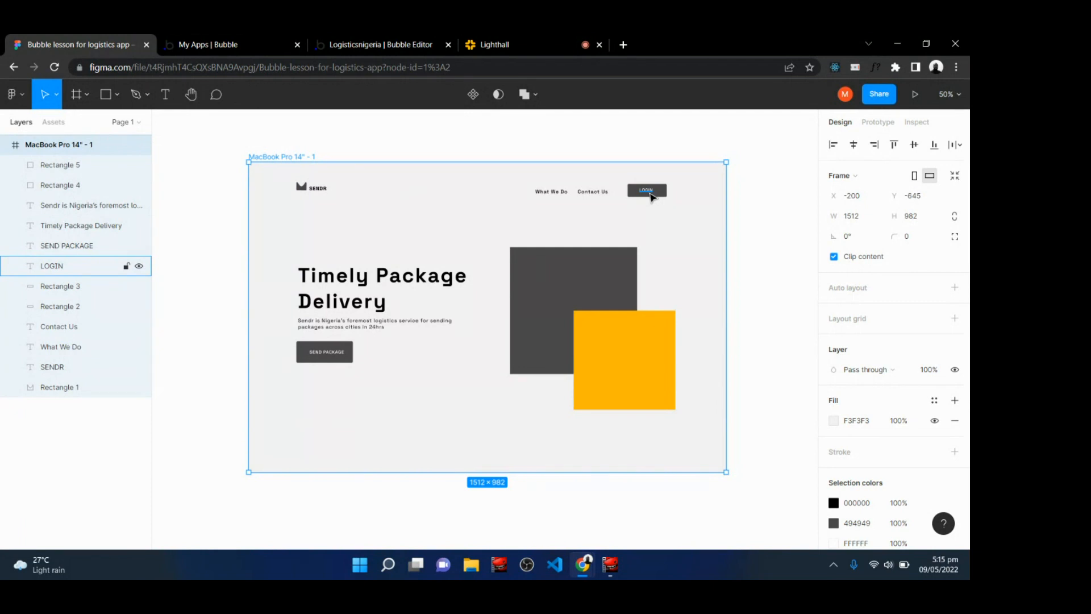
left_click(366, 40)
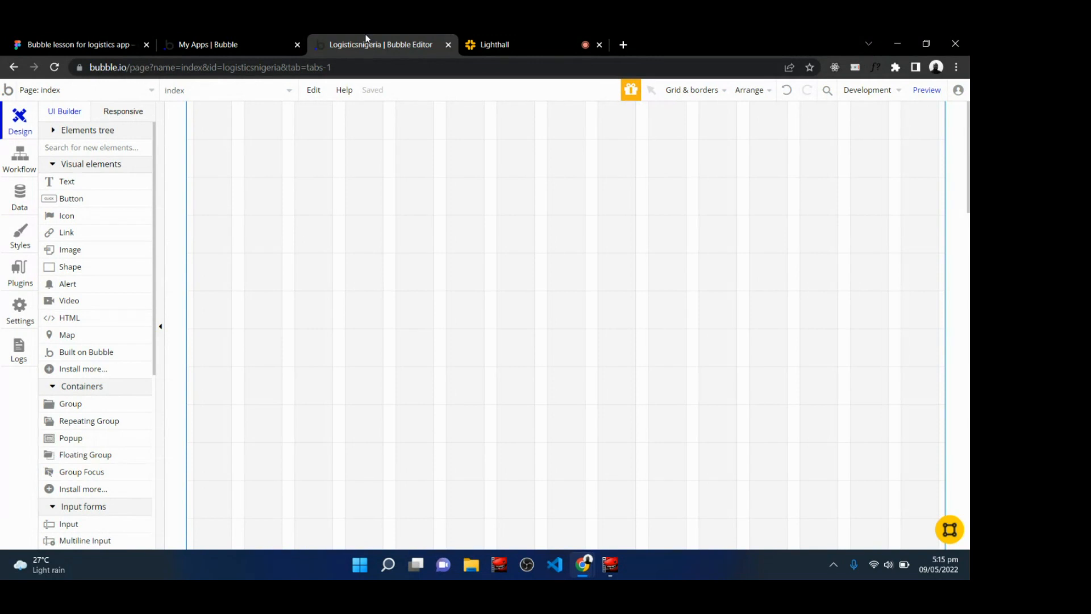
Open reimnet.com in a new tab, proceed past the privacy warning, then close the tab.
left_click(623, 44)
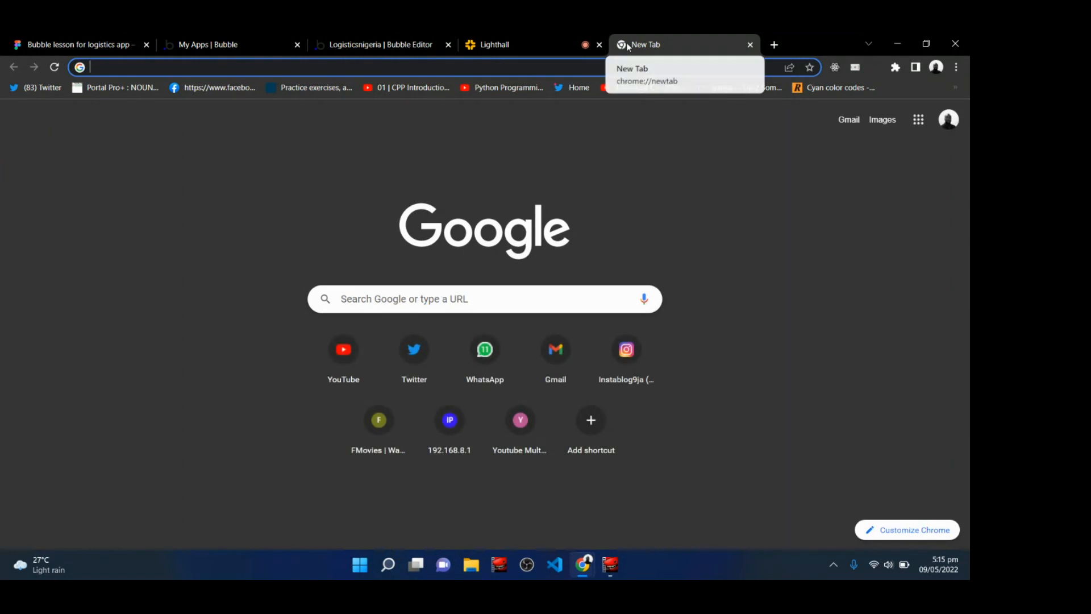
type("reim")
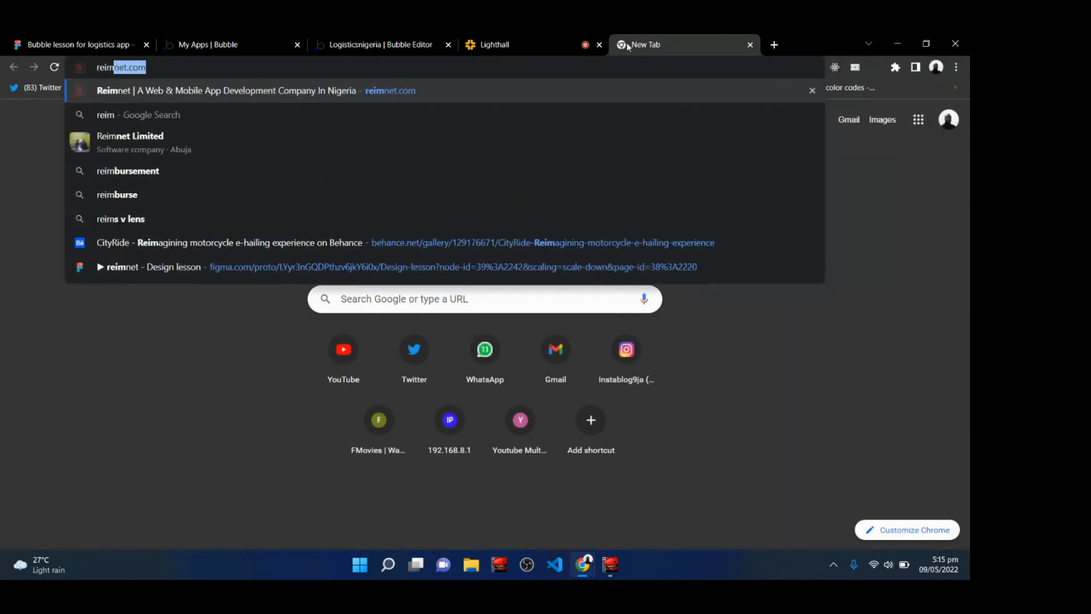
key("Return")
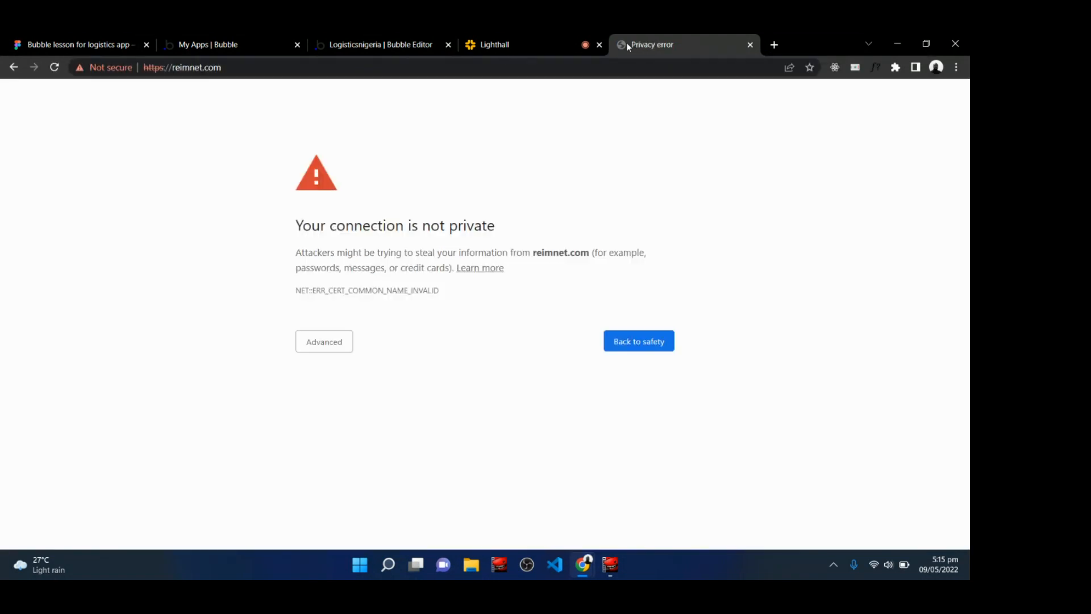
left_click(336, 341)
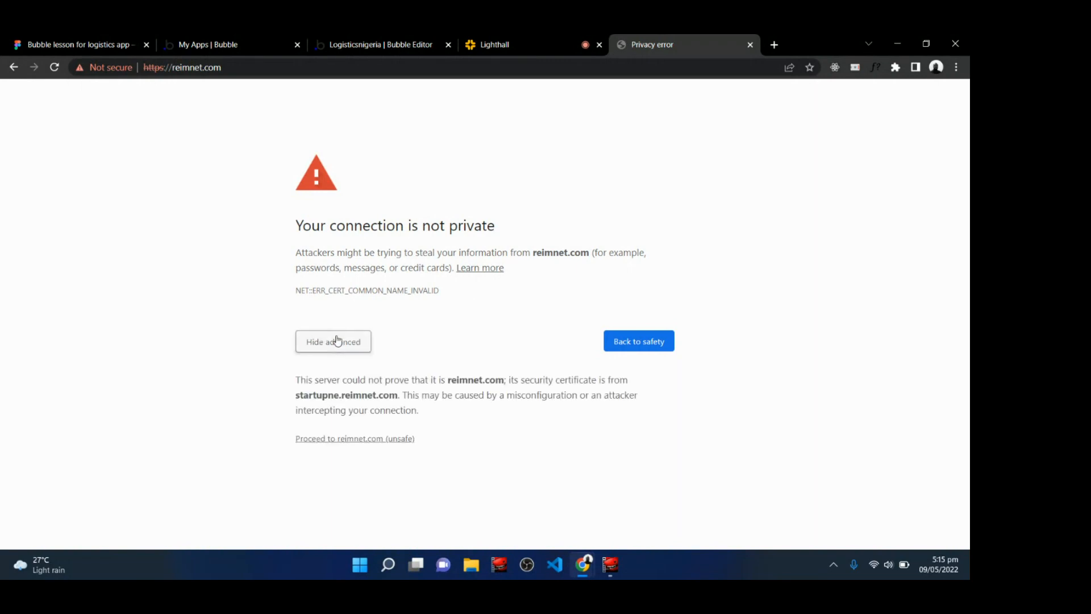
left_click(345, 439)
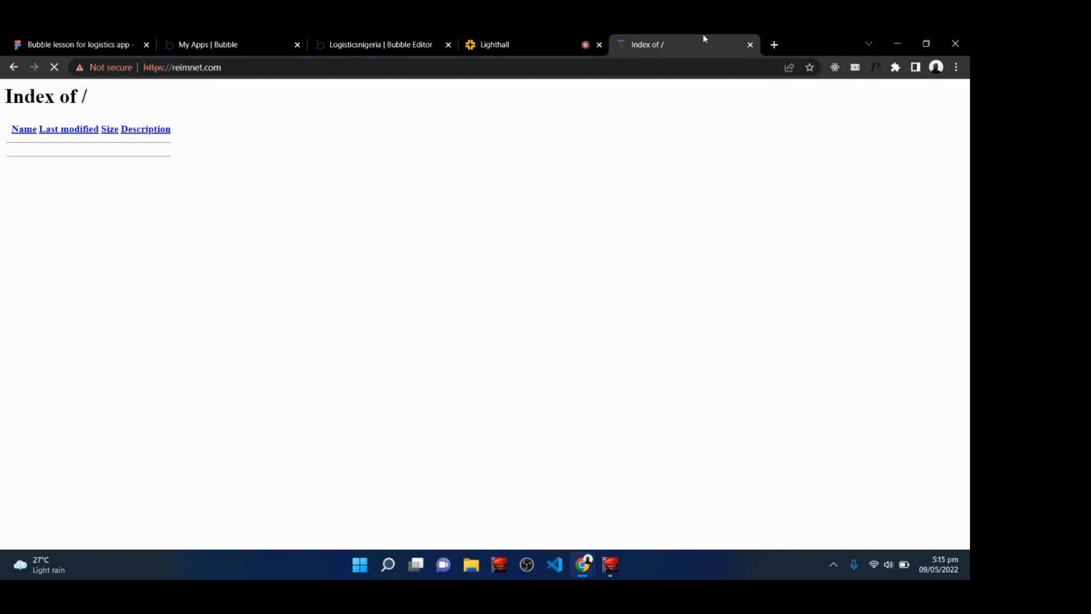
left_click(750, 44)
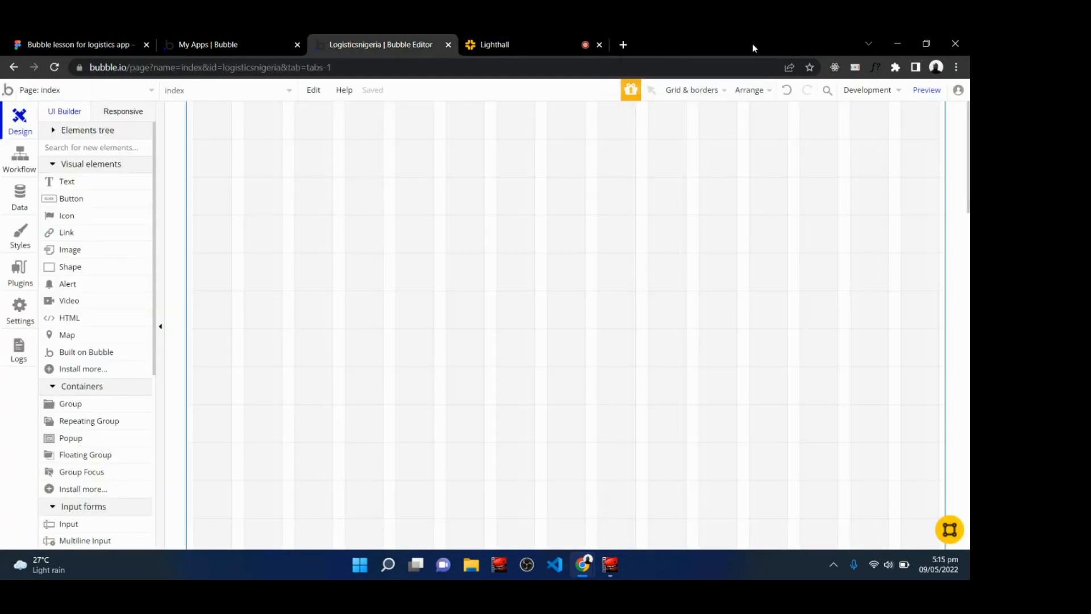
Open github.com in a new tab and browse its Team page.
left_click(500, 44)
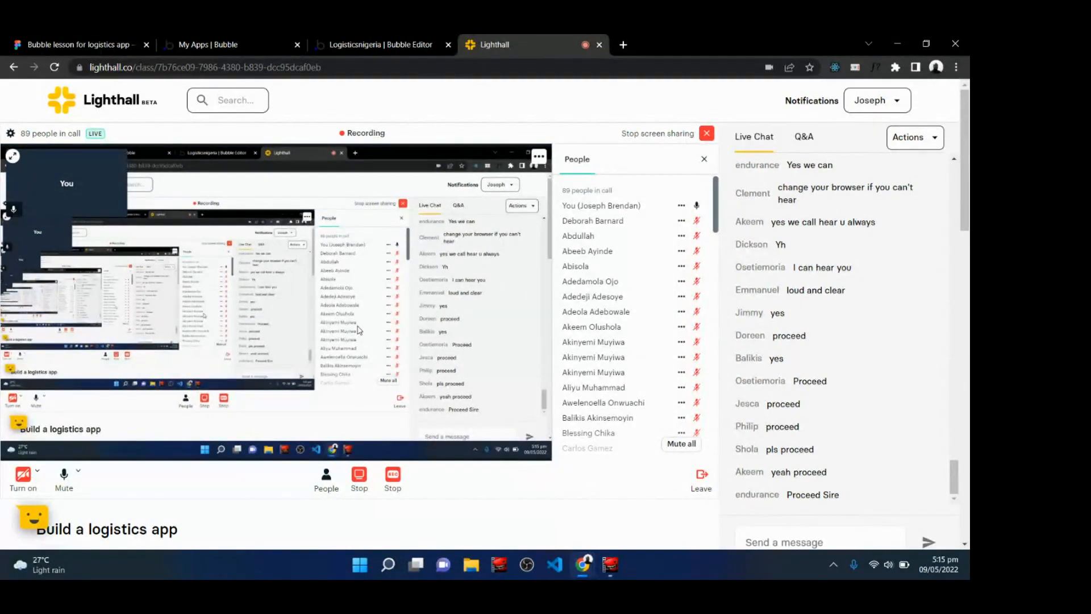
left_click(626, 44)
type("gi")
key("Return")
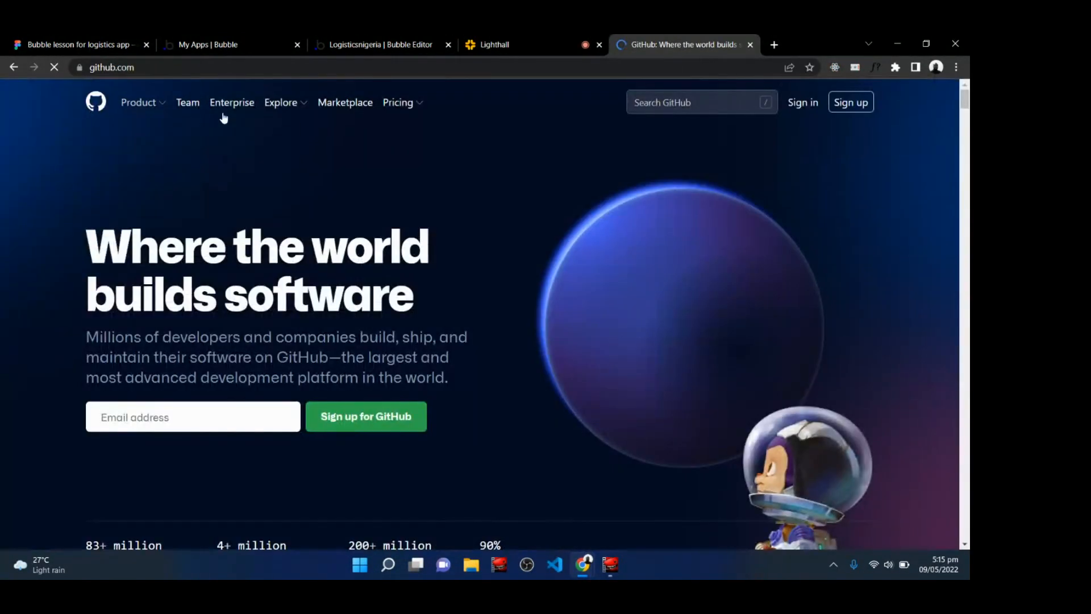
left_click(185, 105)
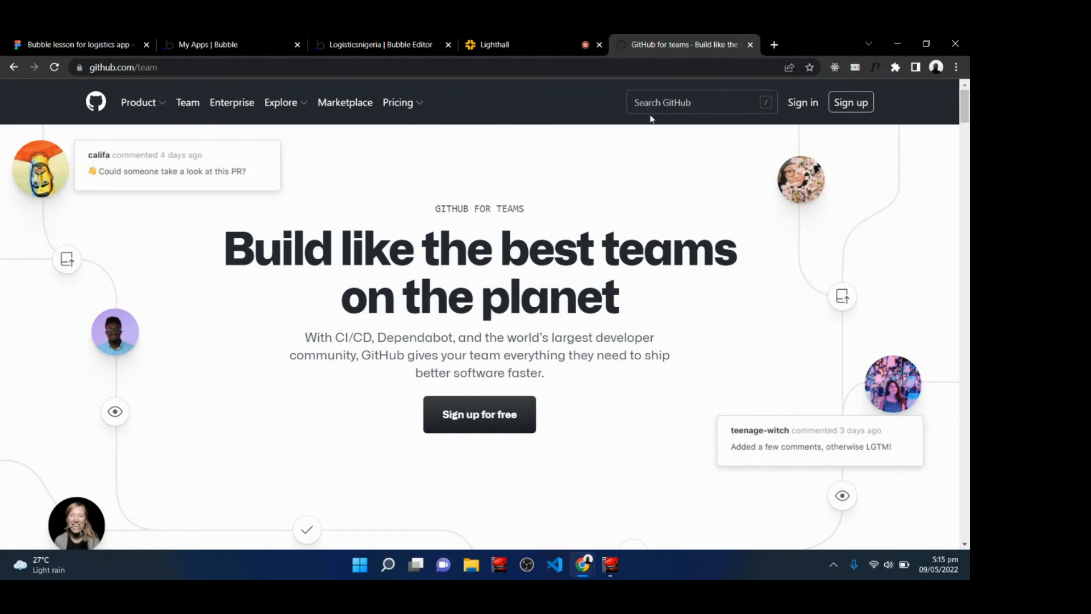
left_click(100, 103)
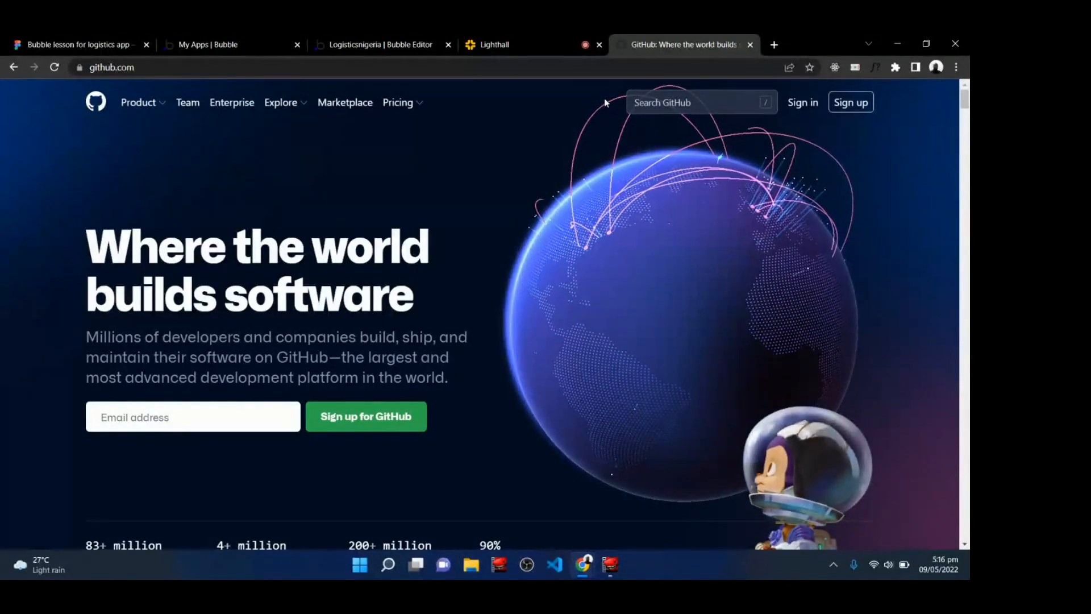
left_click(404, 40)
left_click(74, 44)
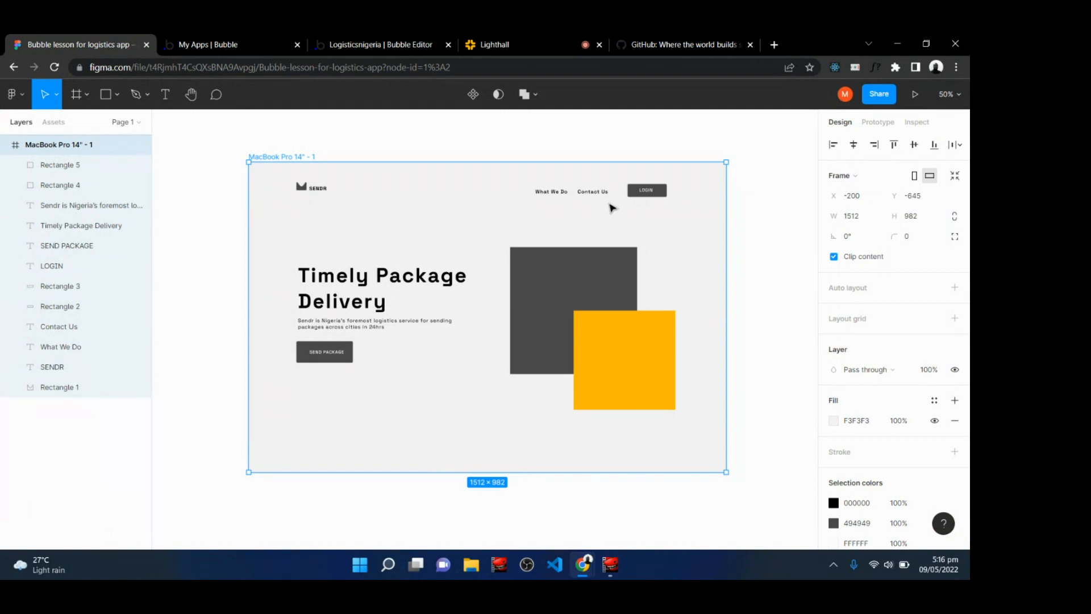
left_click(394, 40)
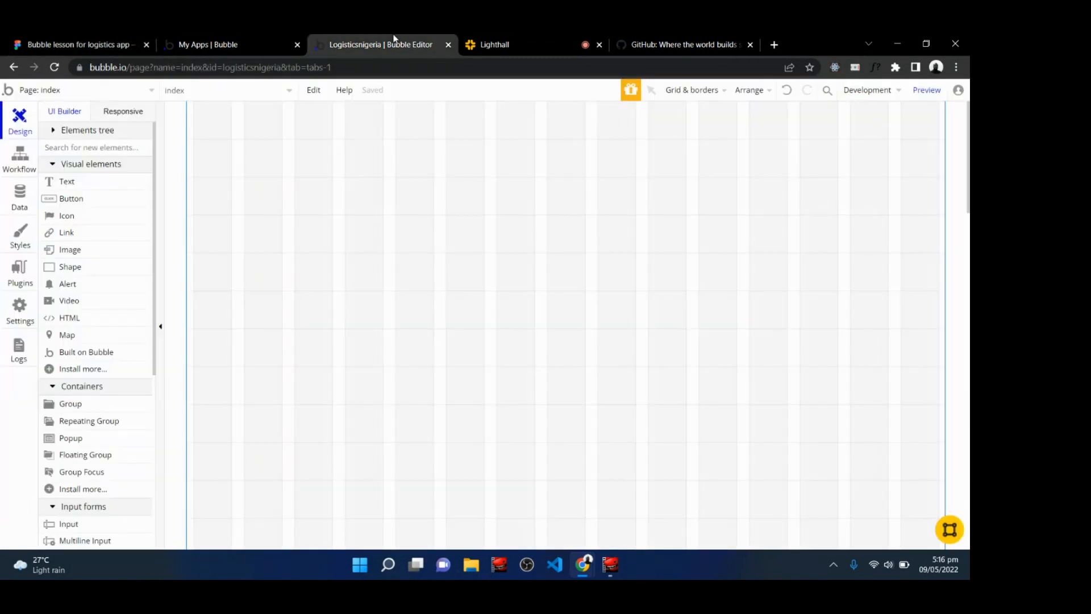
left_click(501, 40)
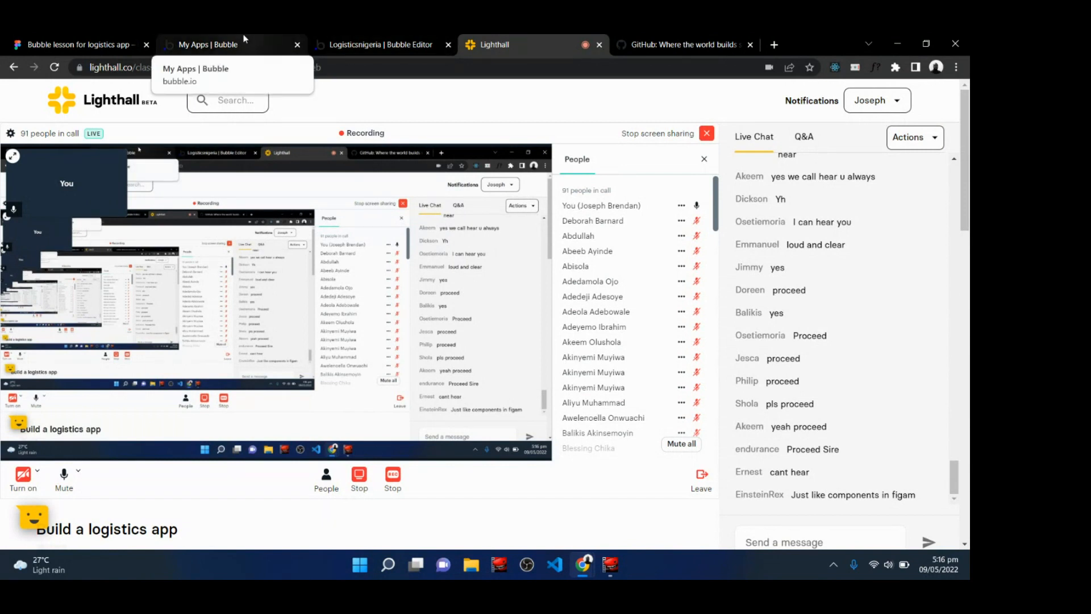
left_click(406, 39)
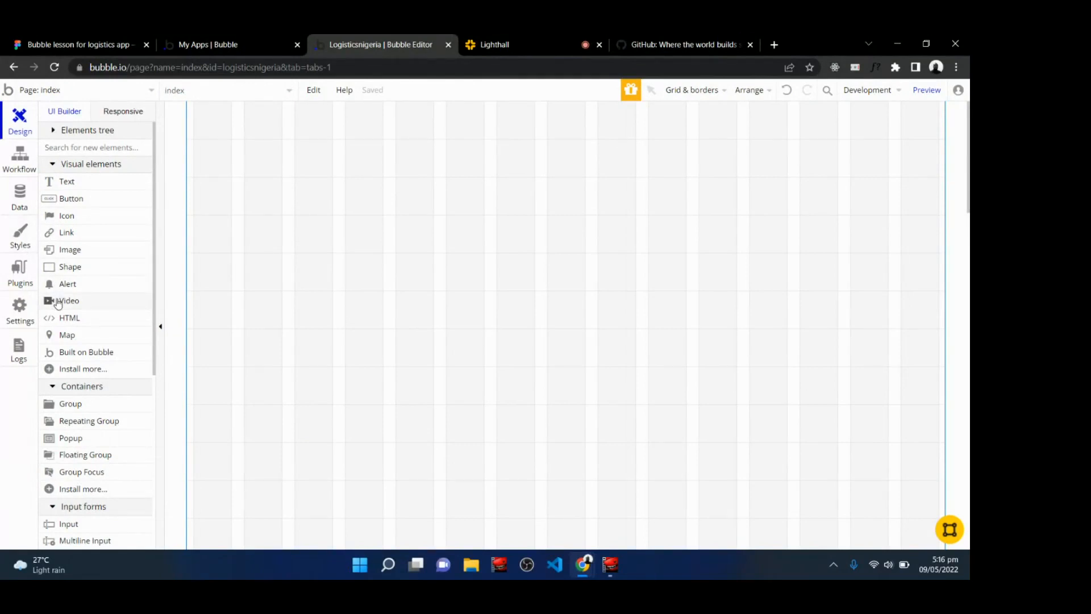
mouse_move(57, 304)
scroll(57, 304, "down", 6)
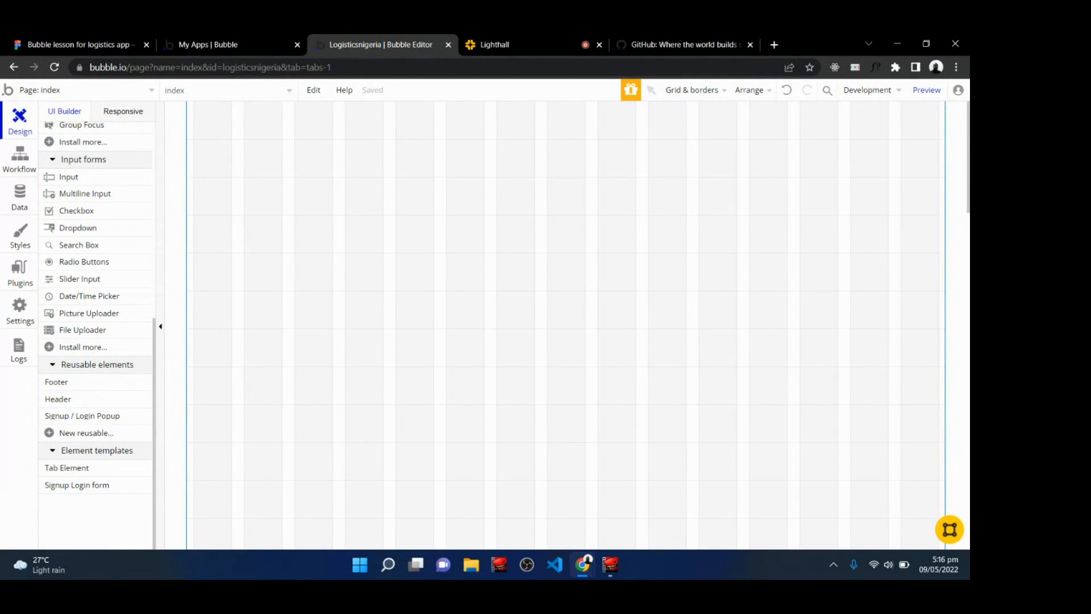
scroll(96, 338, "up", 3)
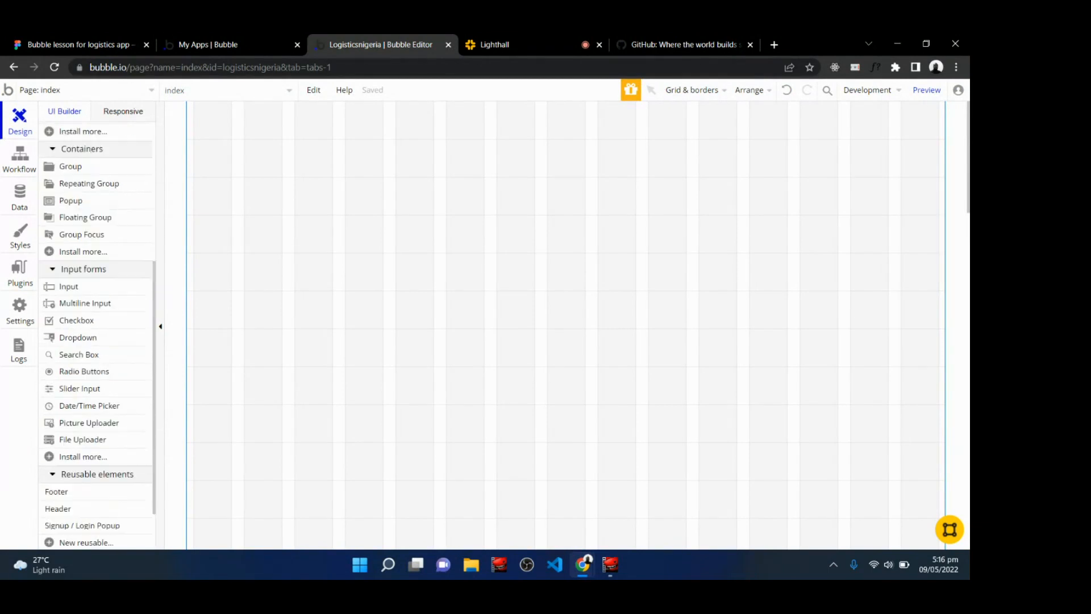
scroll(95, 337, "down", 3)
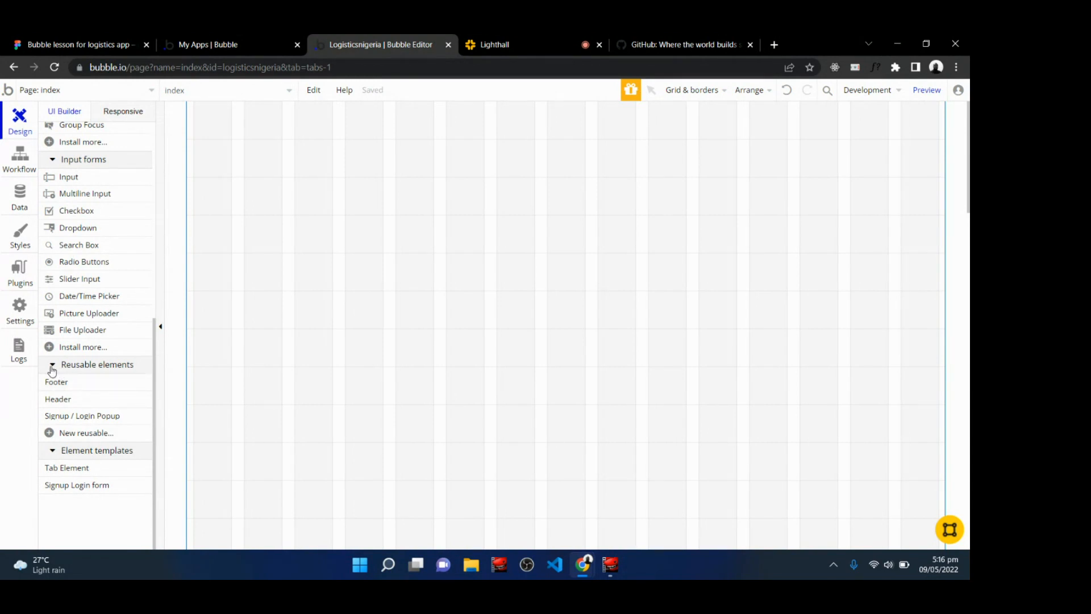
left_click(511, 41)
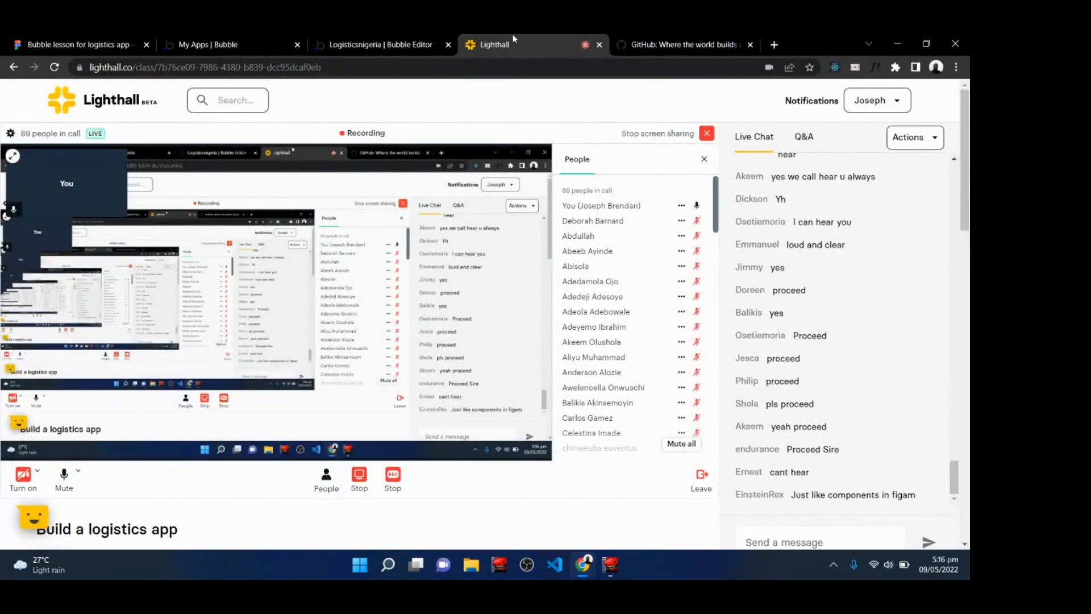
left_click(366, 41)
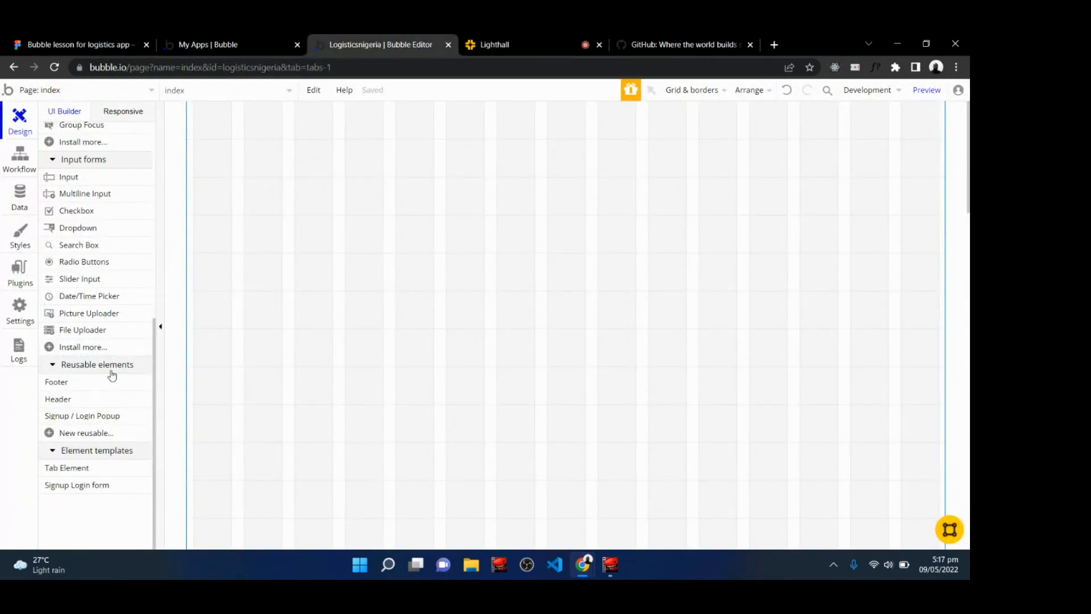
Create a new reusable element named header.
left_click(74, 434)
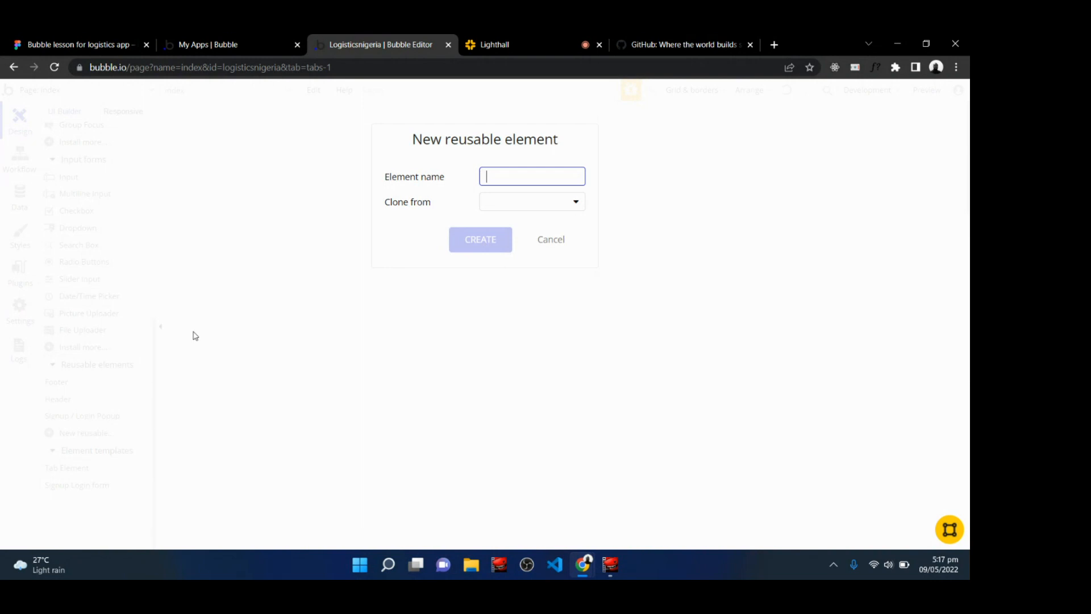
type("header")
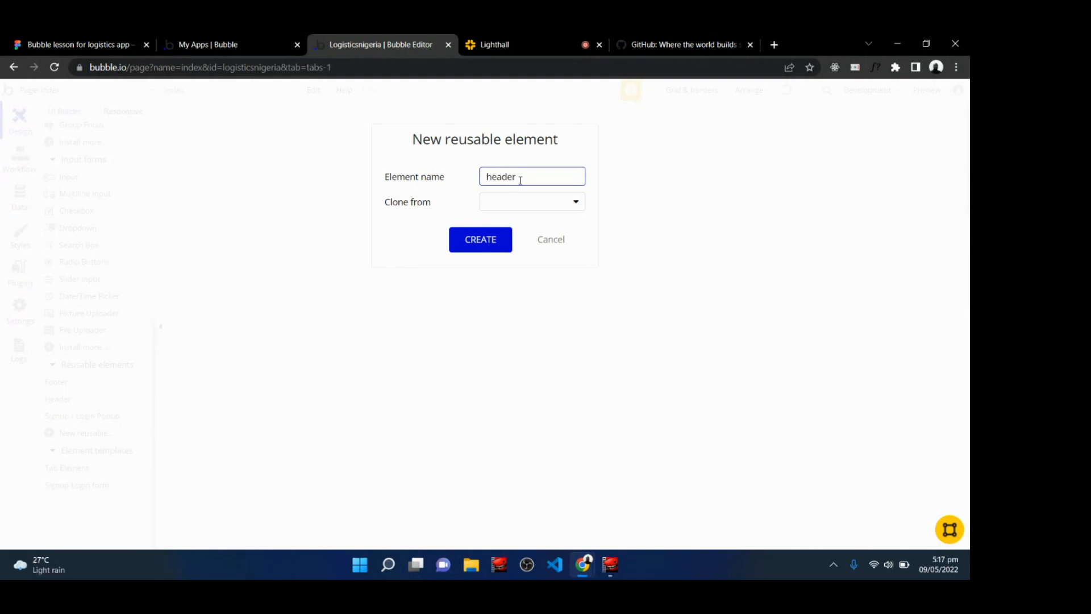
left_click(479, 243)
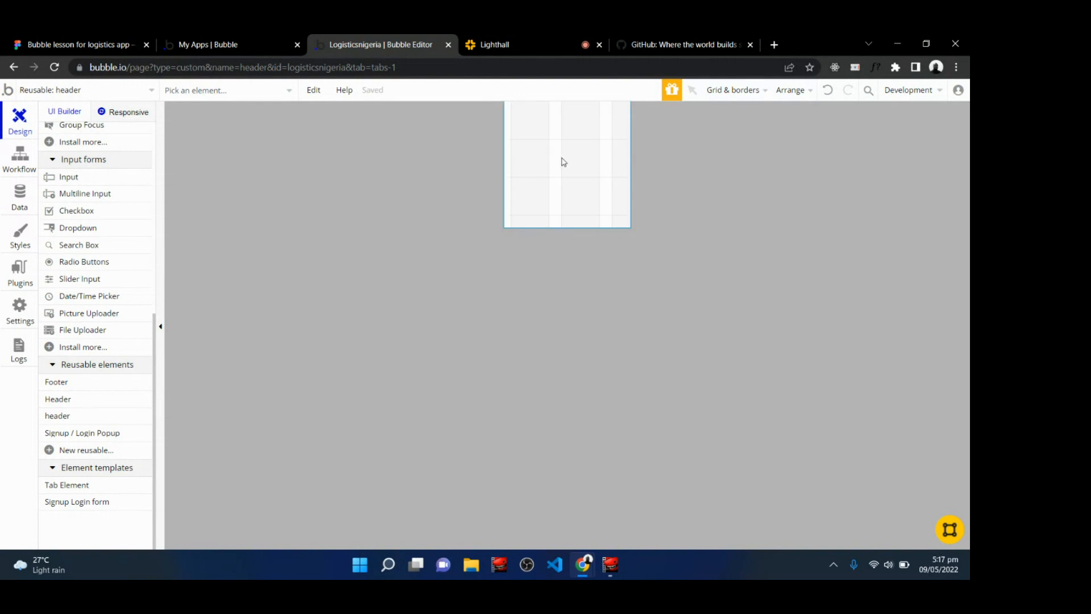
left_click(80, 44)
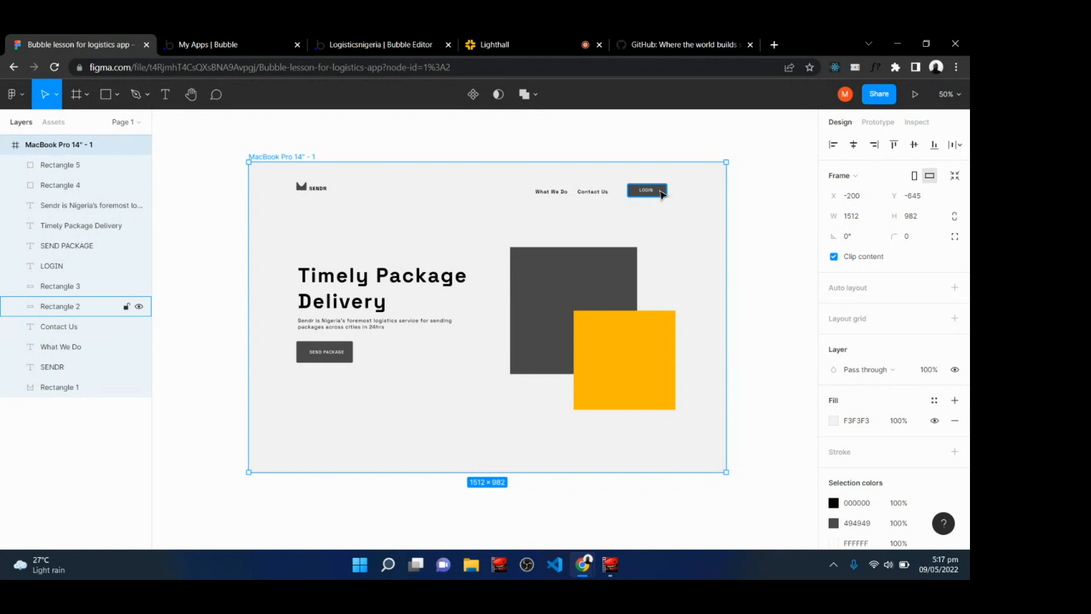
left_click(419, 44)
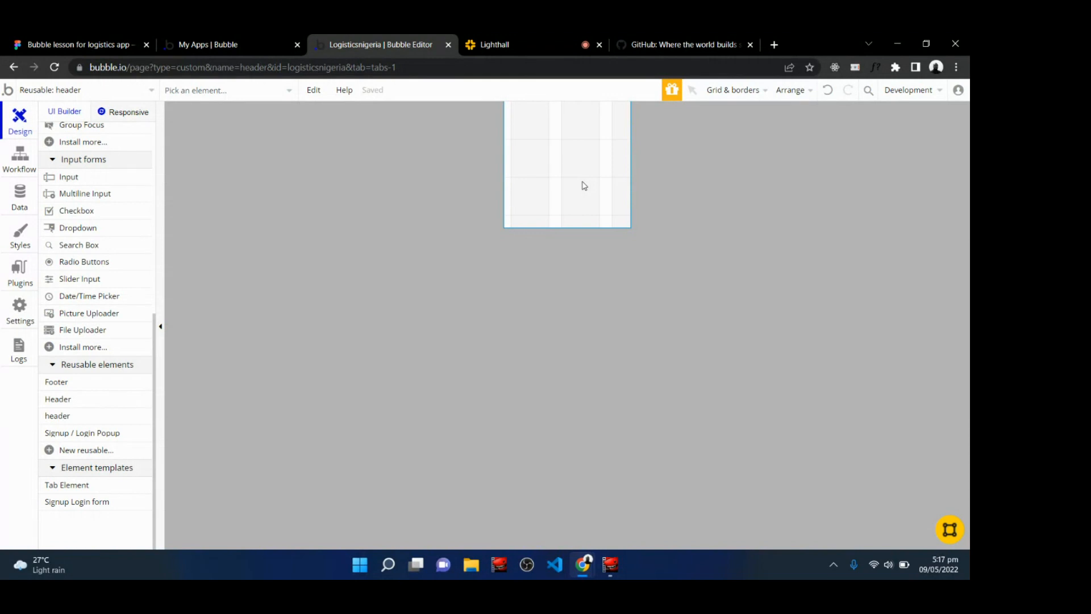
left_click(533, 40)
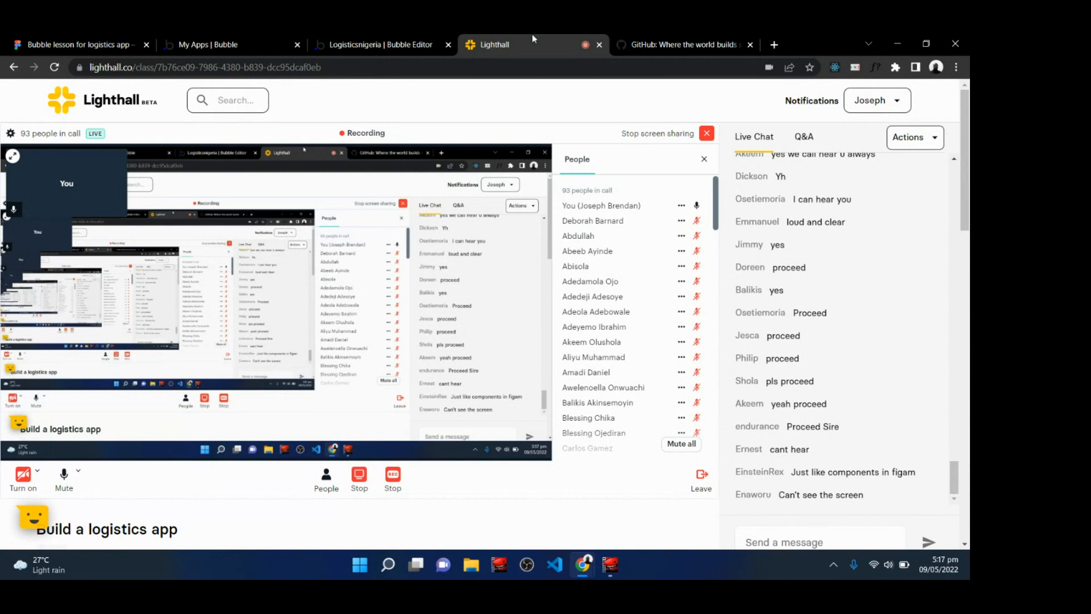
left_click(368, 37)
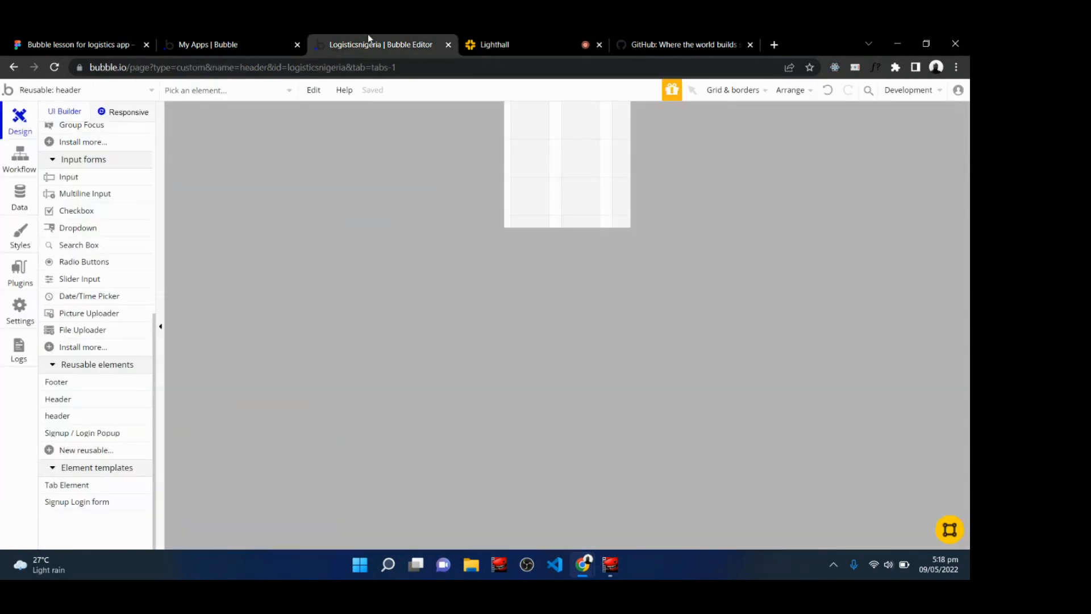
left_click(486, 38)
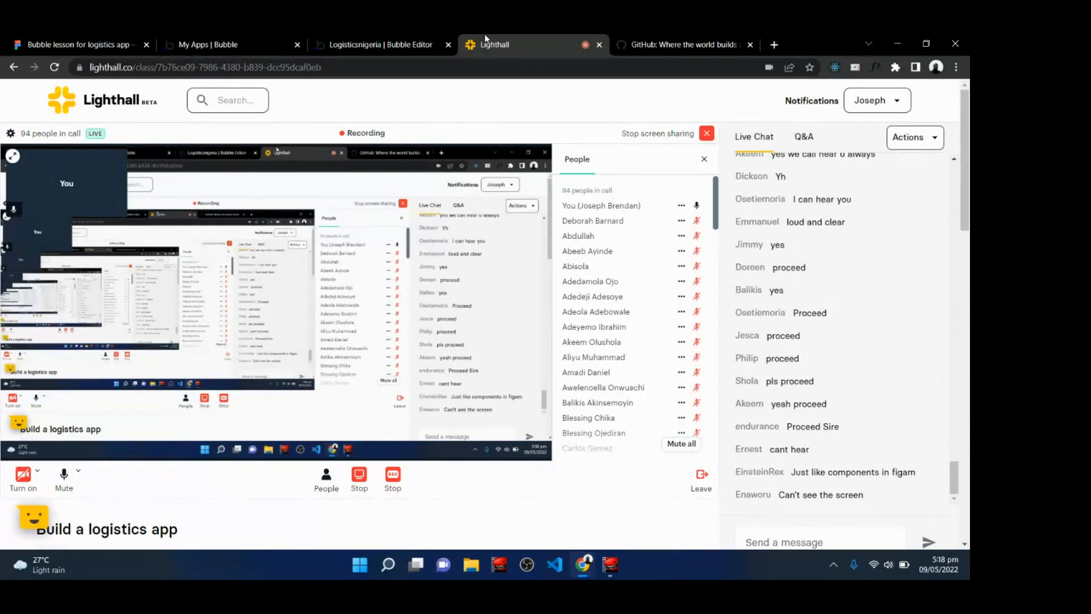
left_click(400, 38)
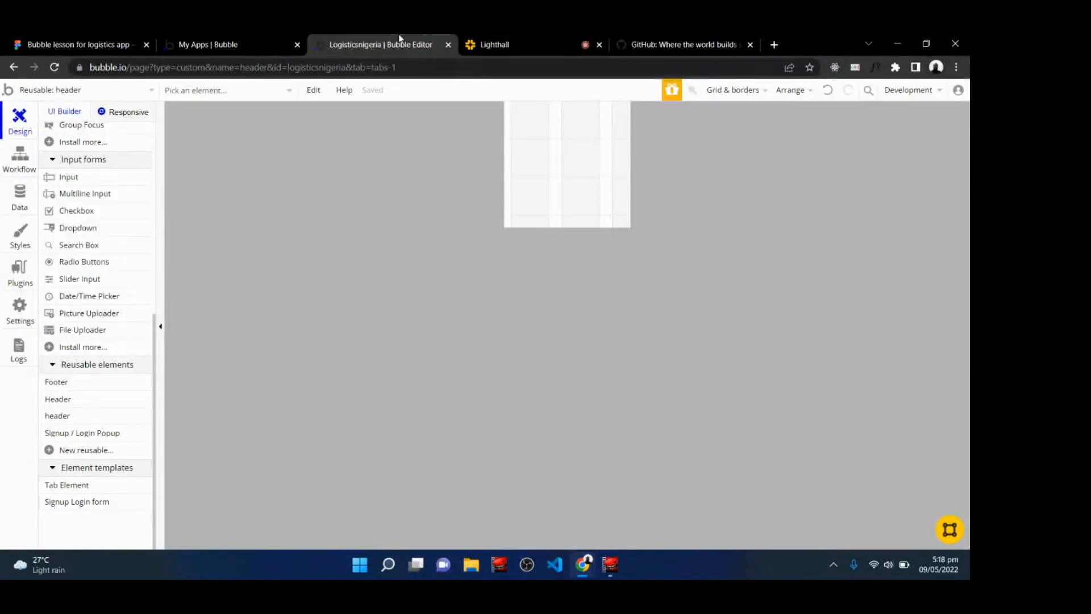
Open the header element's properties and upgrade it to the new responsive engine.
double_click(574, 184)
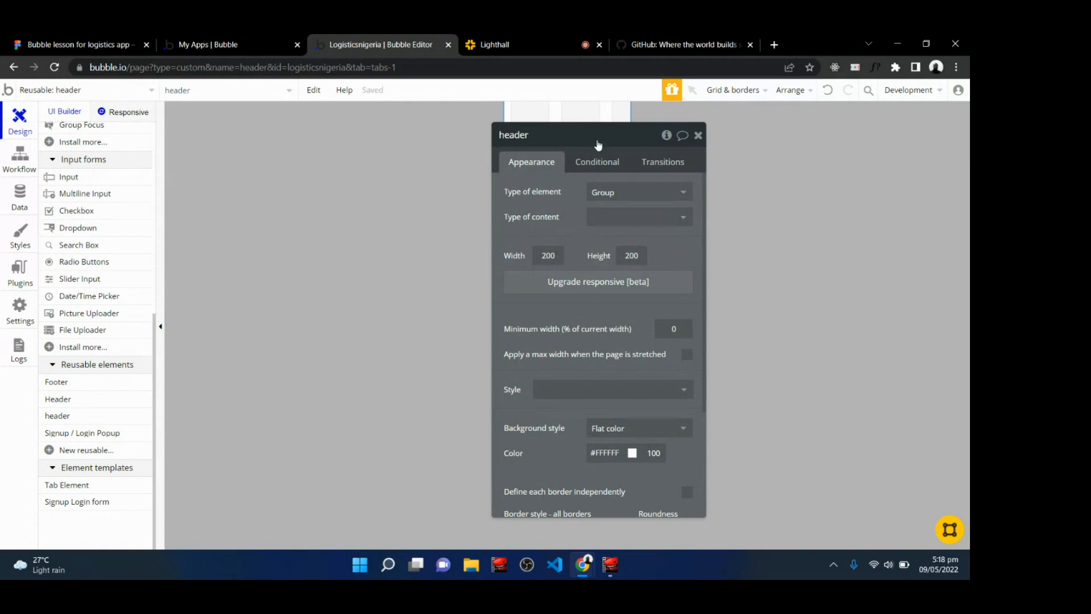
left_click_drag(569, 136, 353, 137)
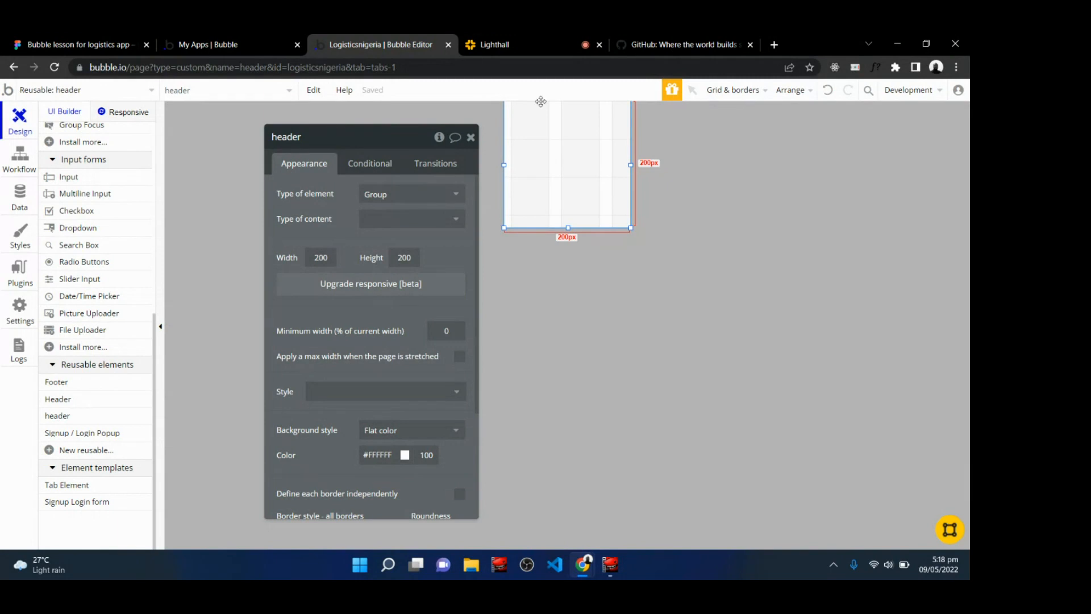
left_click(521, 38)
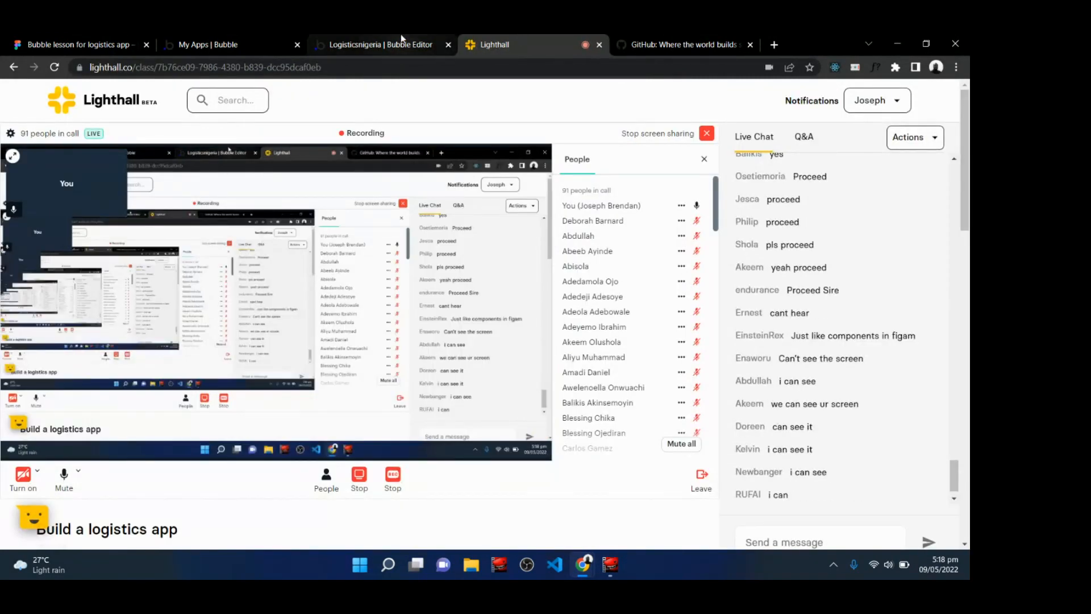
left_click(381, 45)
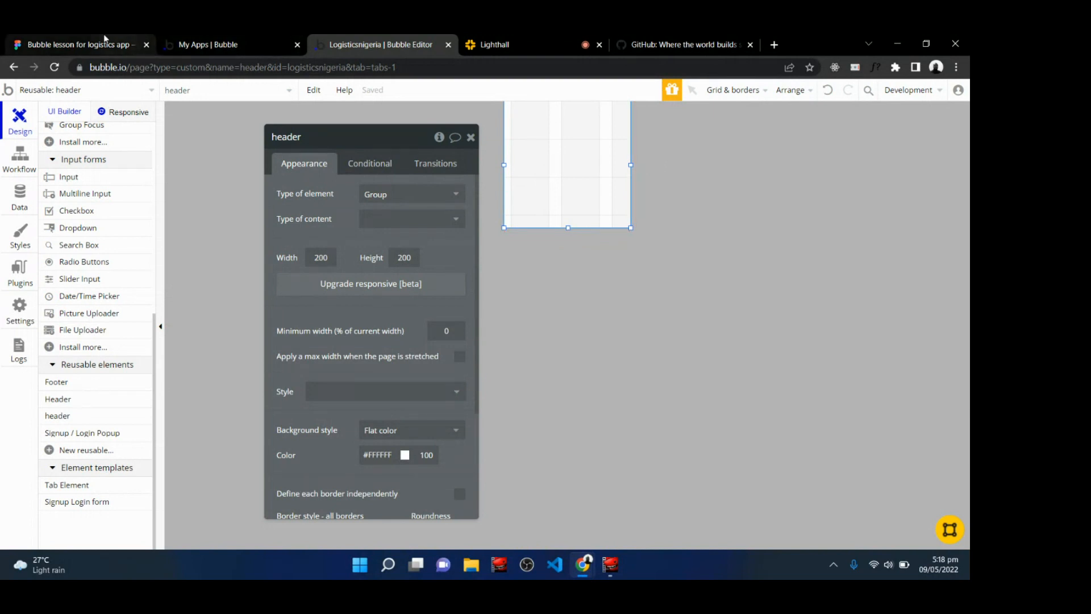
left_click(80, 44)
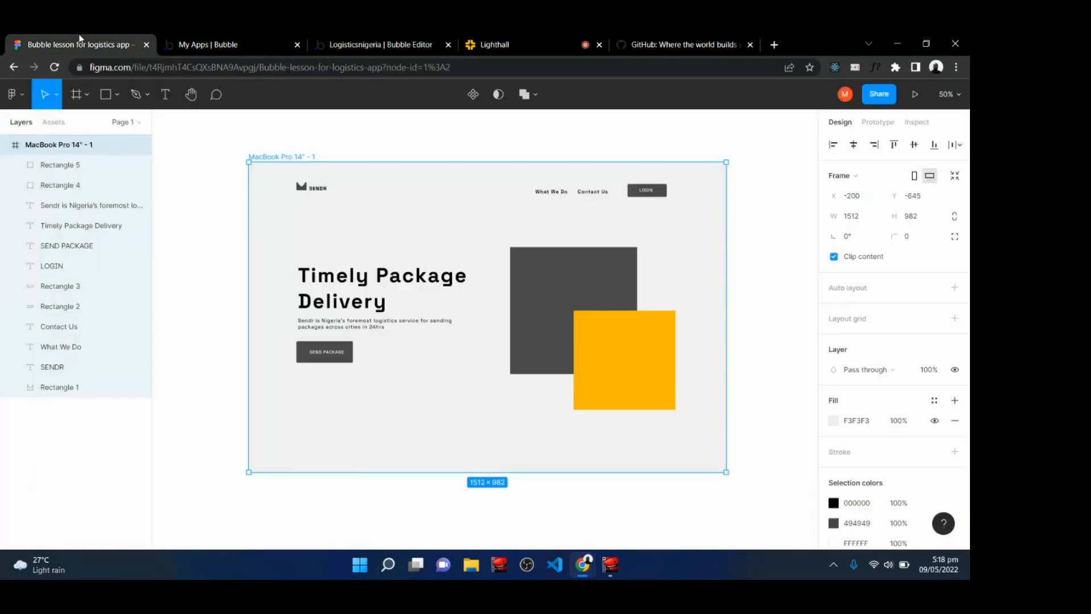
left_click(509, 40)
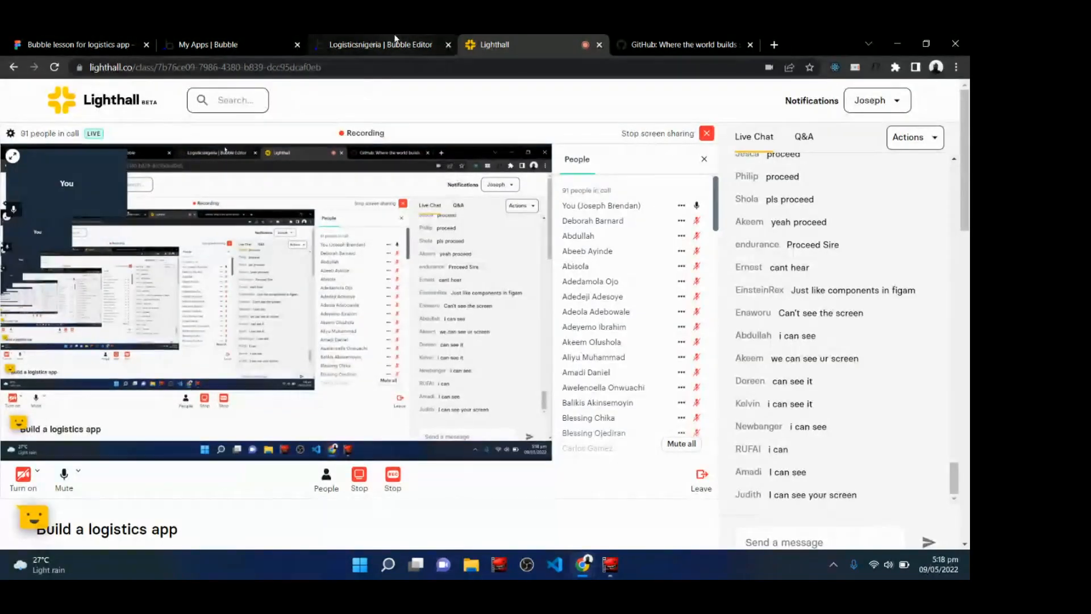
left_click(396, 40)
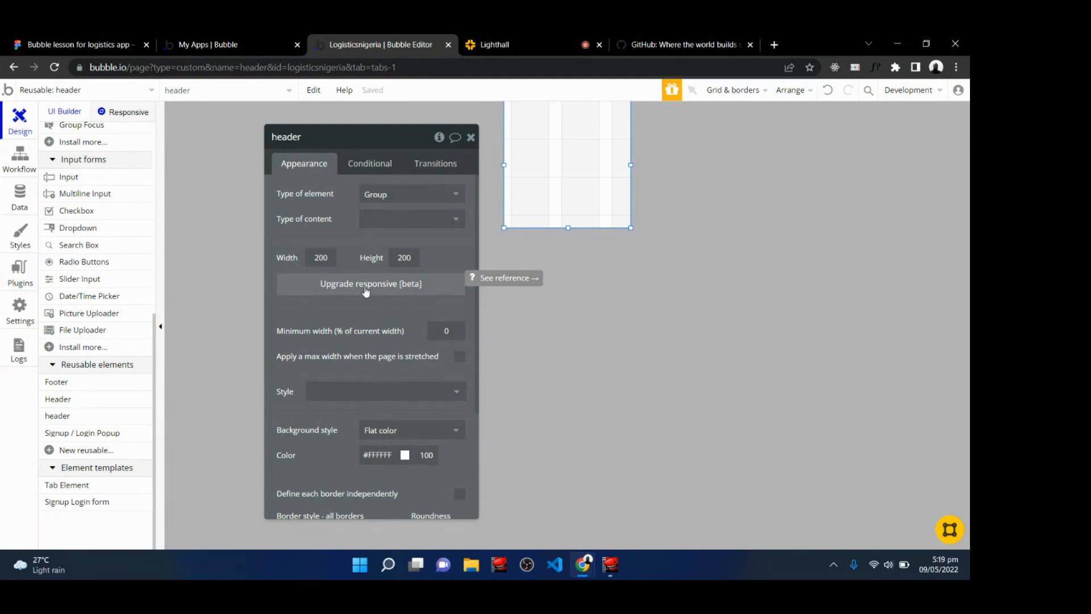
left_click(366, 289)
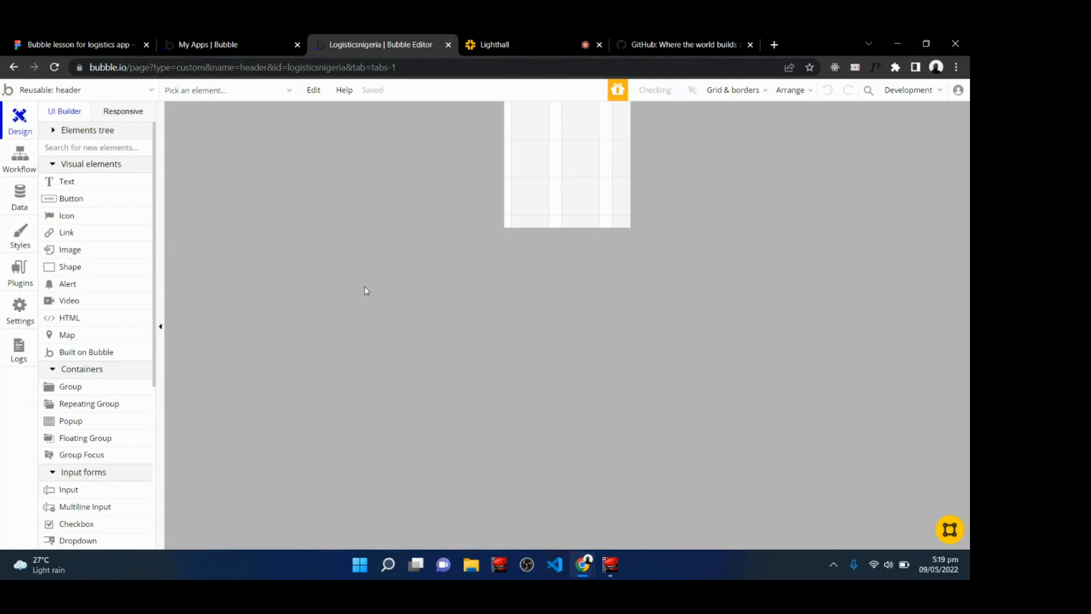
Set the header's container layout to Align to parent.
double_click(563, 166)
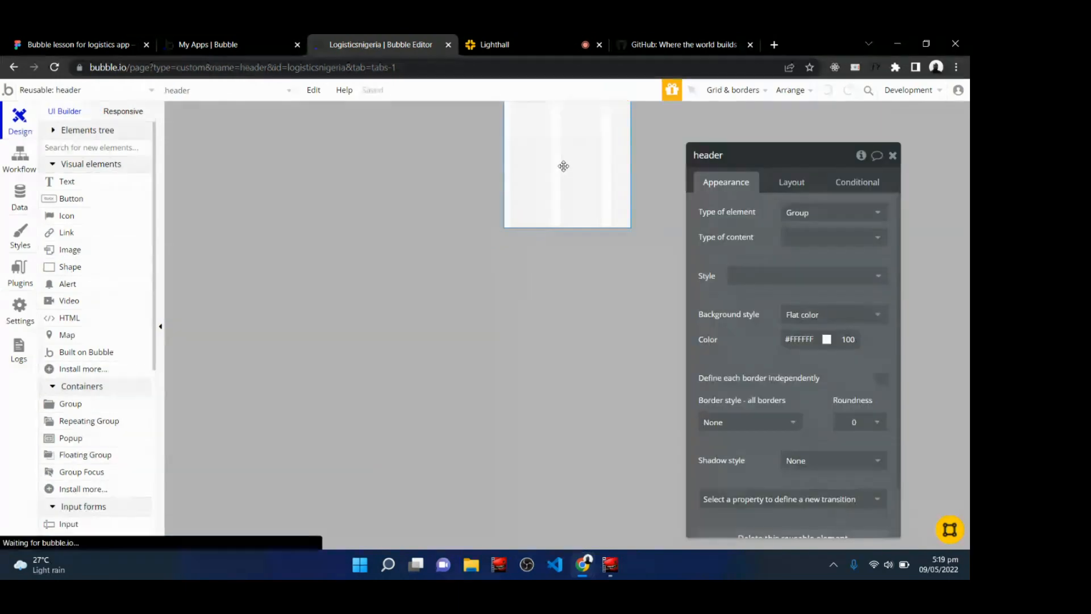
left_click(792, 185)
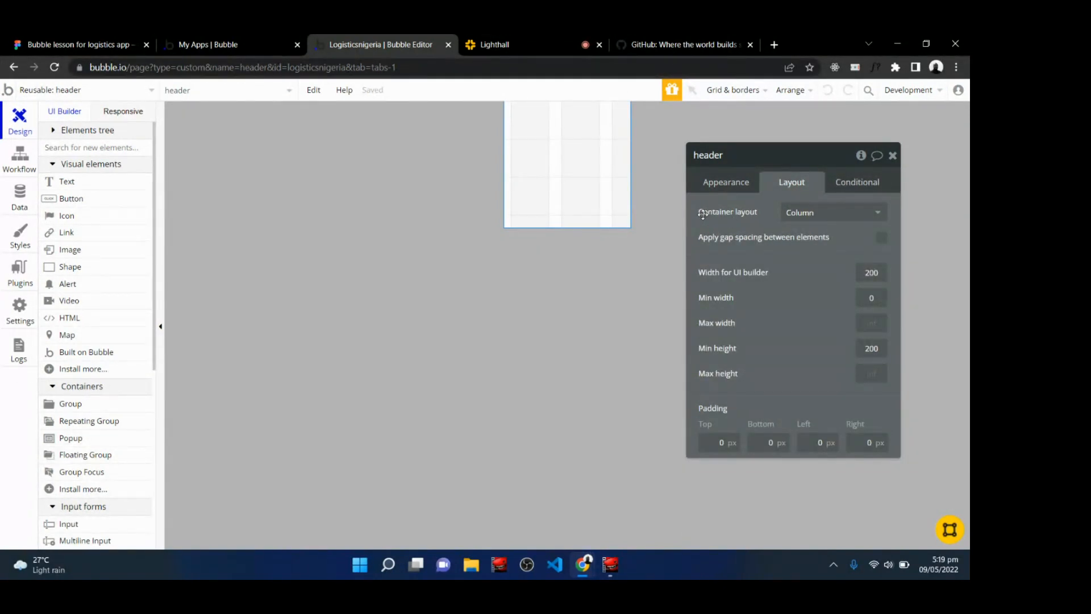
mouse_move(703, 214)
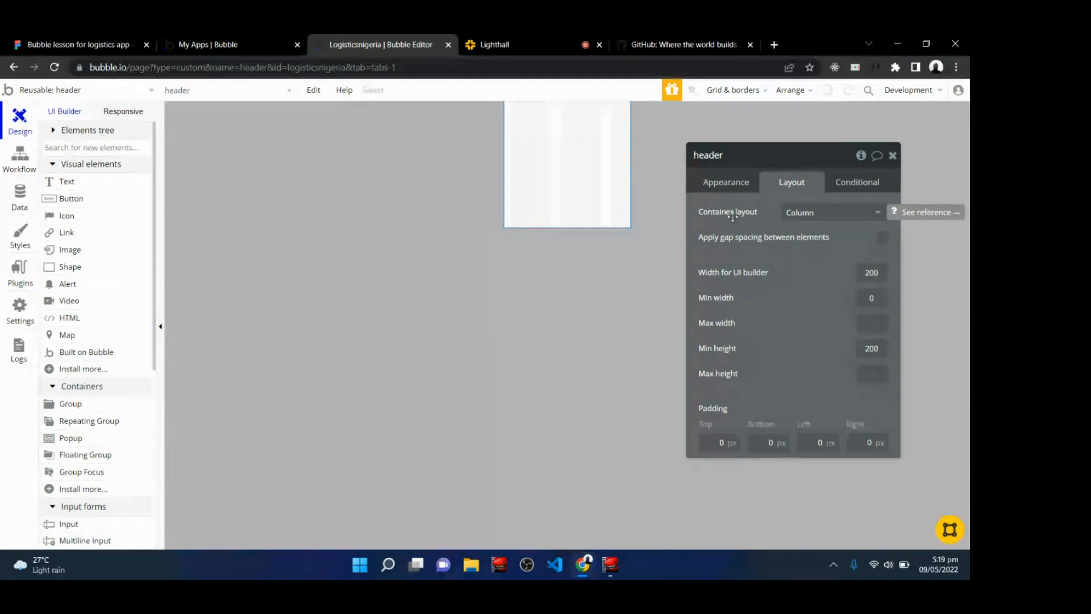
left_click(801, 215)
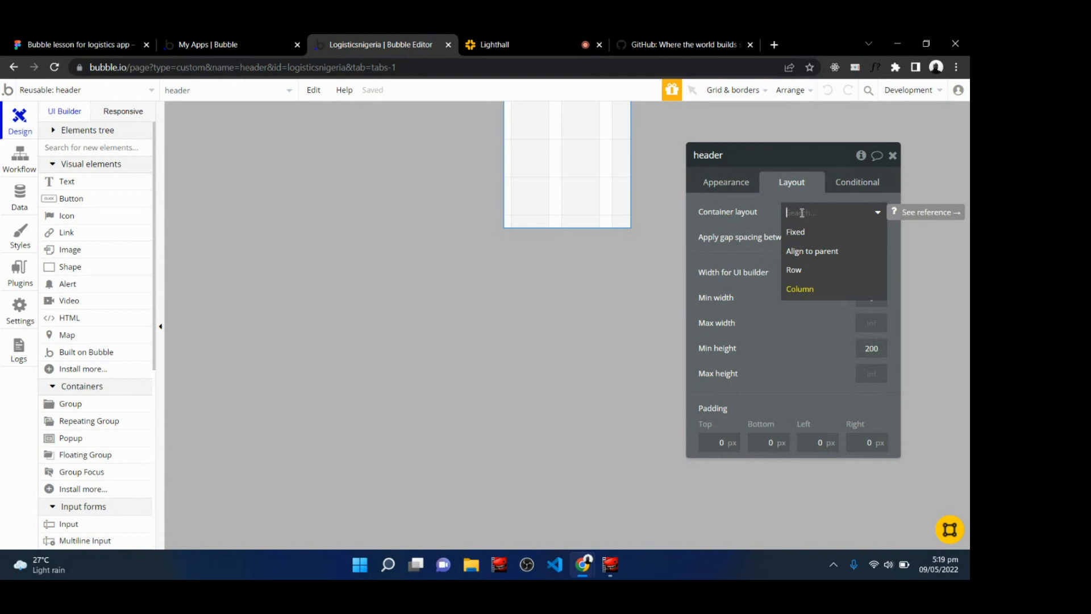
left_click(74, 44)
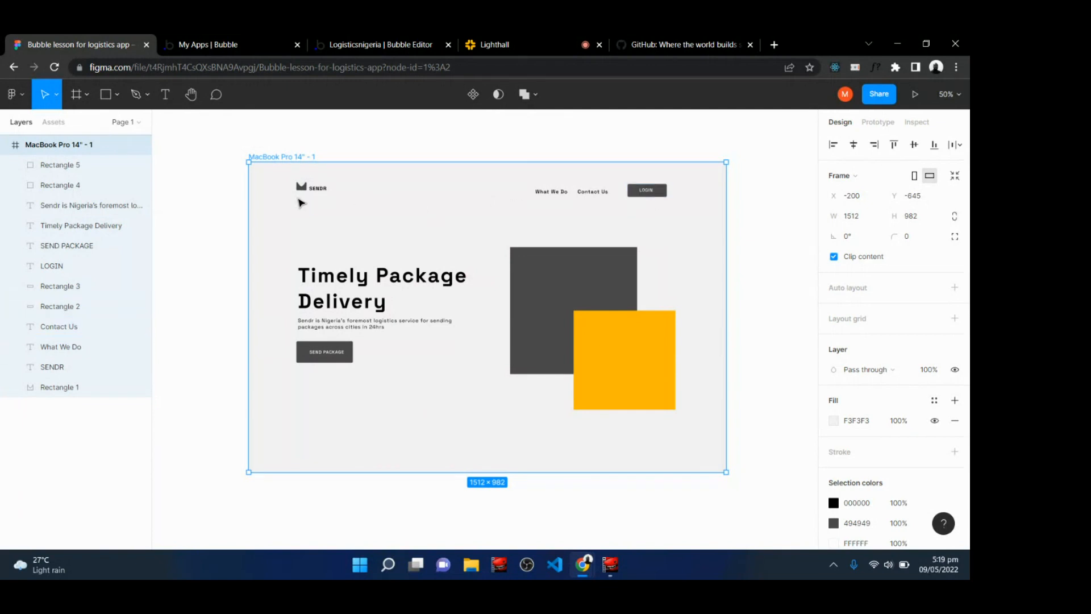
left_click(362, 41)
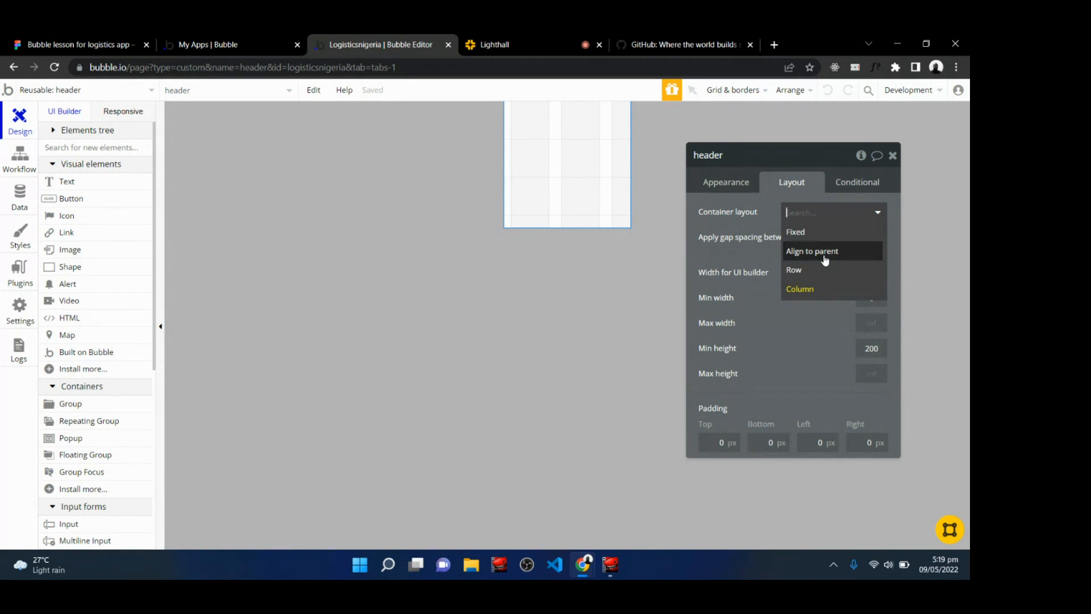
left_click(825, 260)
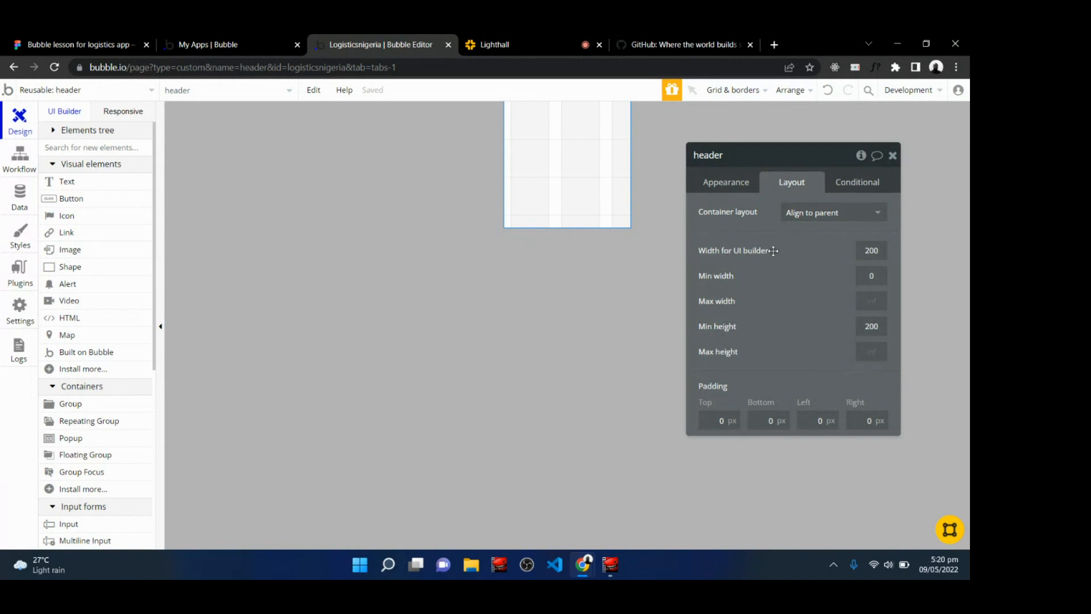
Set the header's width for UI builder to 1200.
left_click(877, 251)
left_click(80, 39)
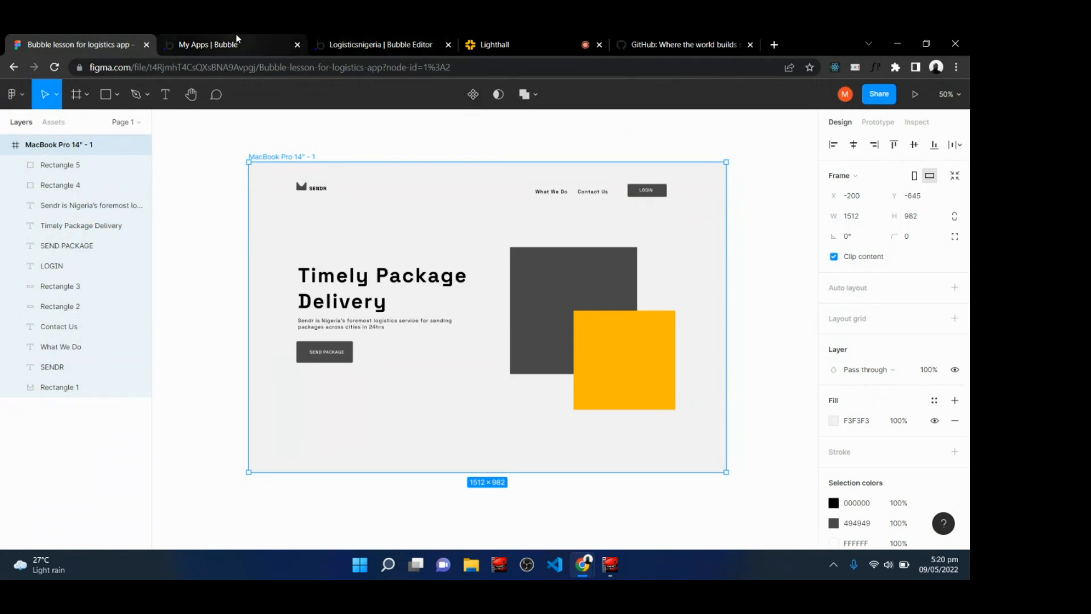
left_click(357, 41)
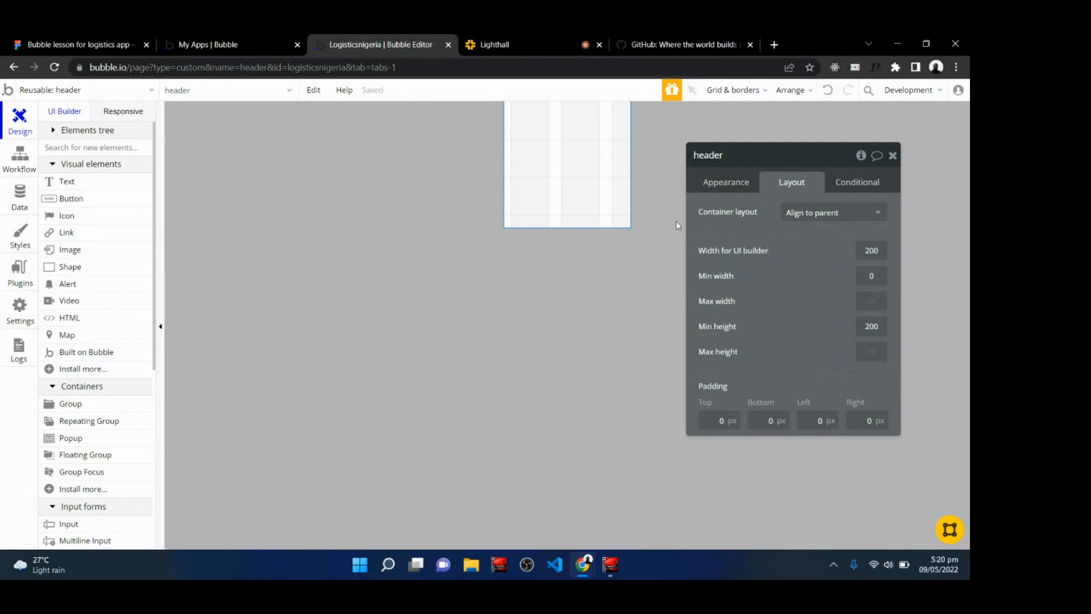
left_click(863, 253)
type("1")
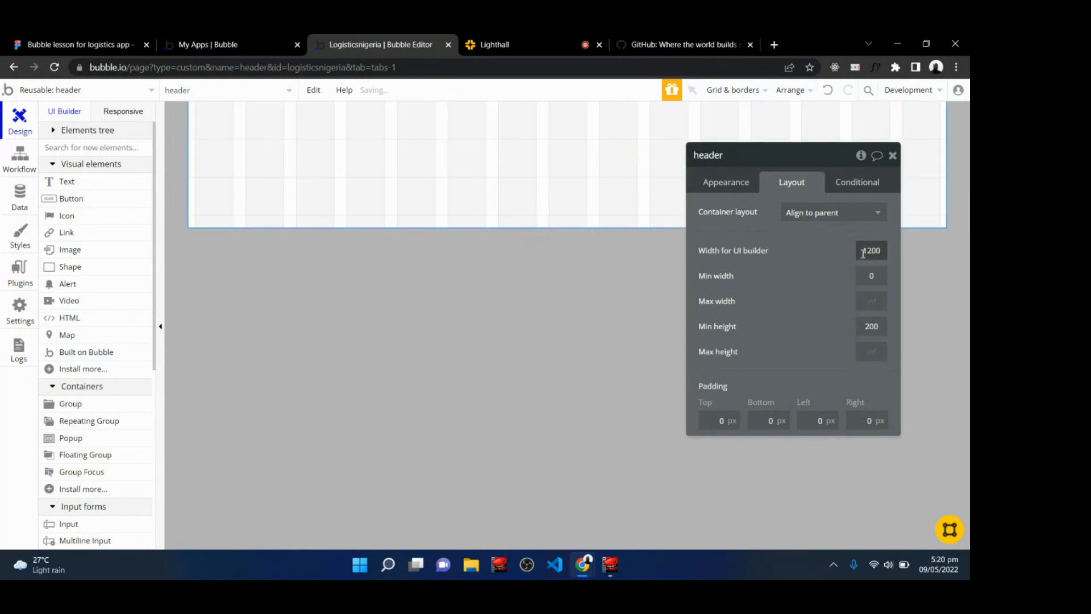
Set the header's minimum height to 100 and close the property editor.
left_click(822, 277)
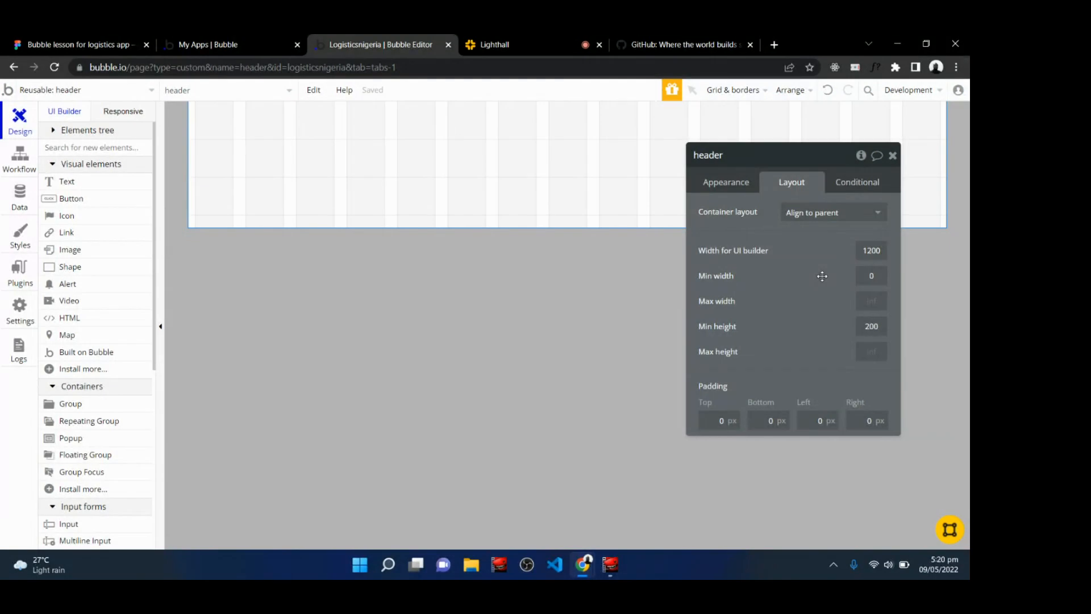
left_click(873, 325)
double_click(873, 325)
type("100")
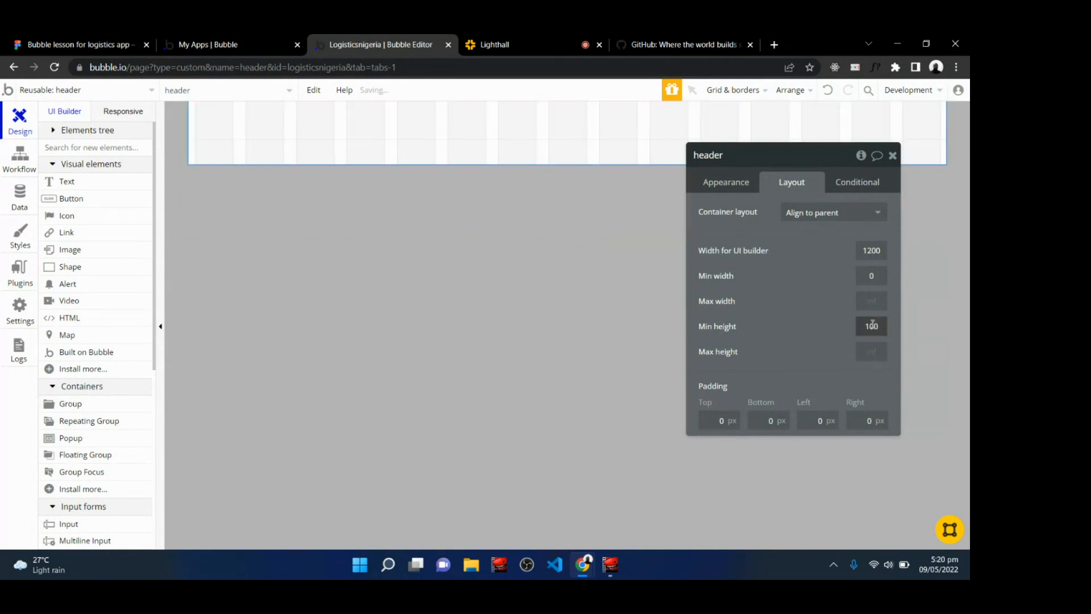
left_click(782, 362)
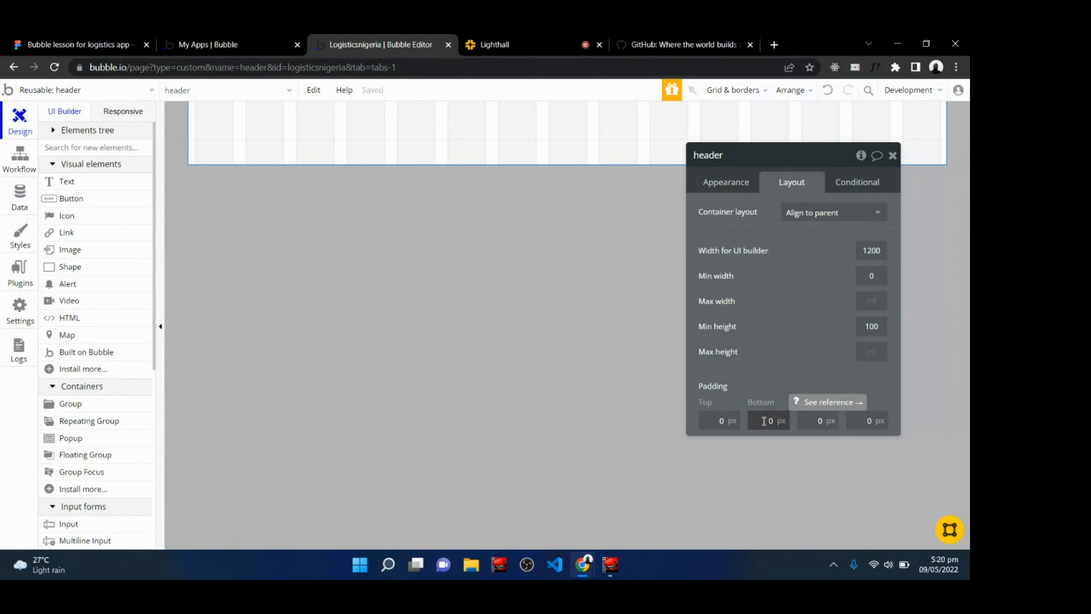
left_click(892, 156)
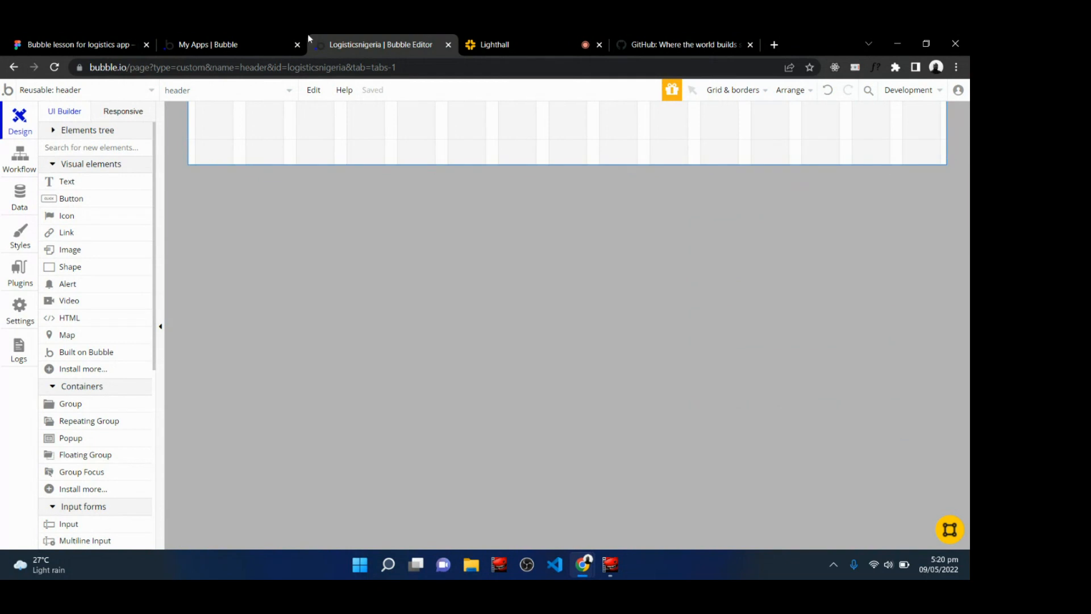
In Figma, select the SENDR logo icon in the design and export it as an SVG file.
left_click(80, 44)
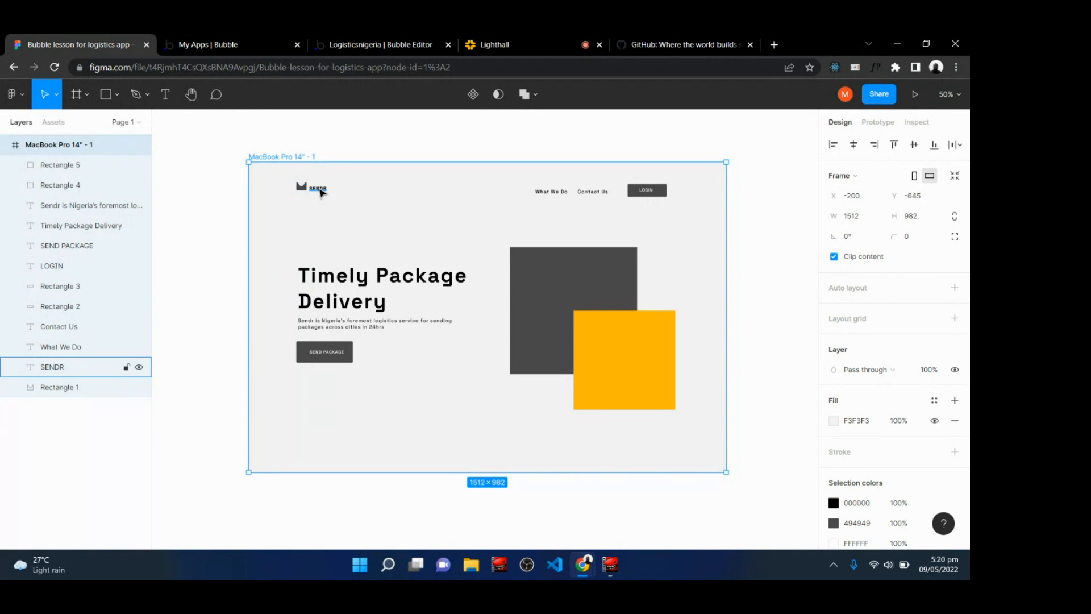
key("shift+0")
key("h")
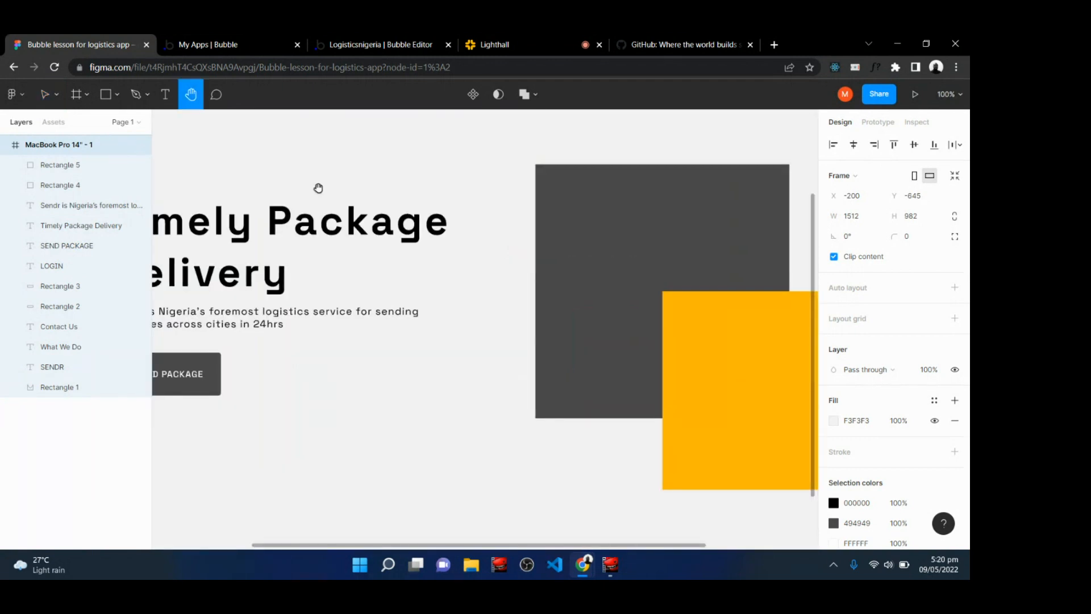
left_click_drag(317, 187, 521, 336)
scroll(522, 336, "up", 5)
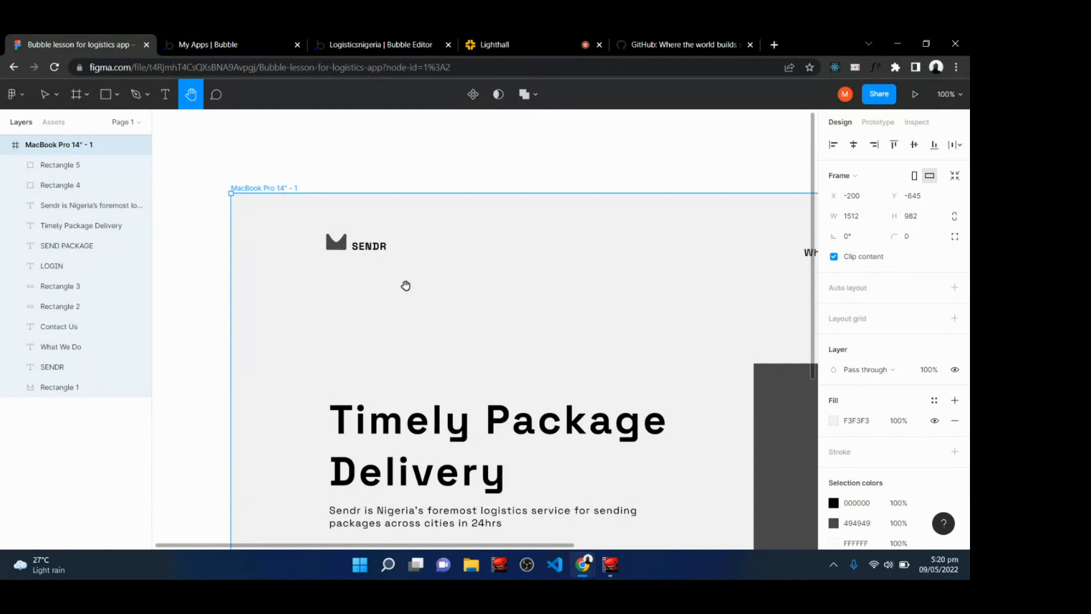
left_click(533, 34)
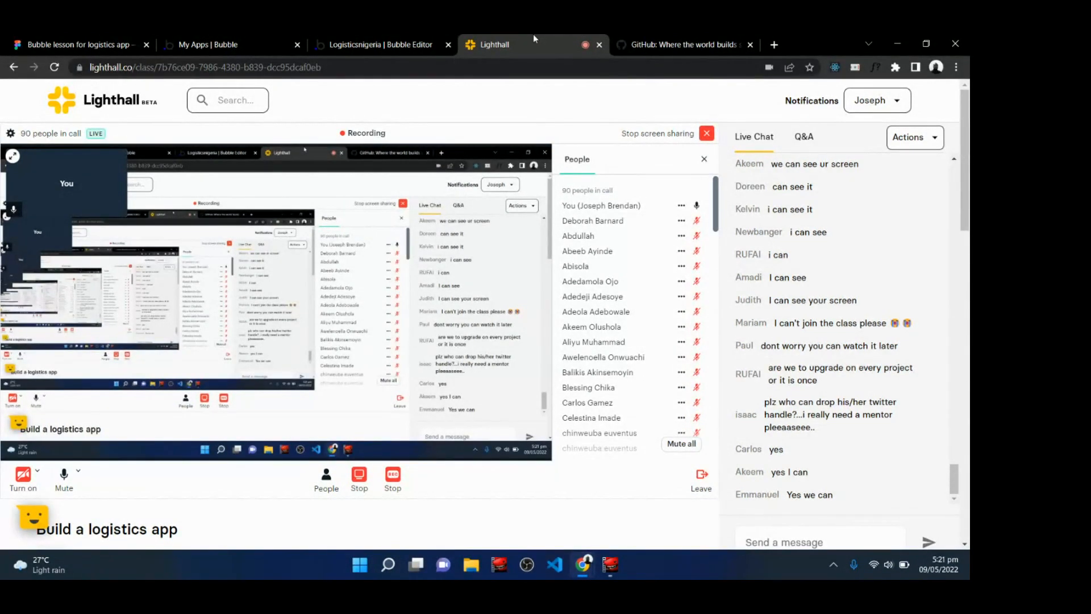
left_click(364, 36)
left_click(80, 44)
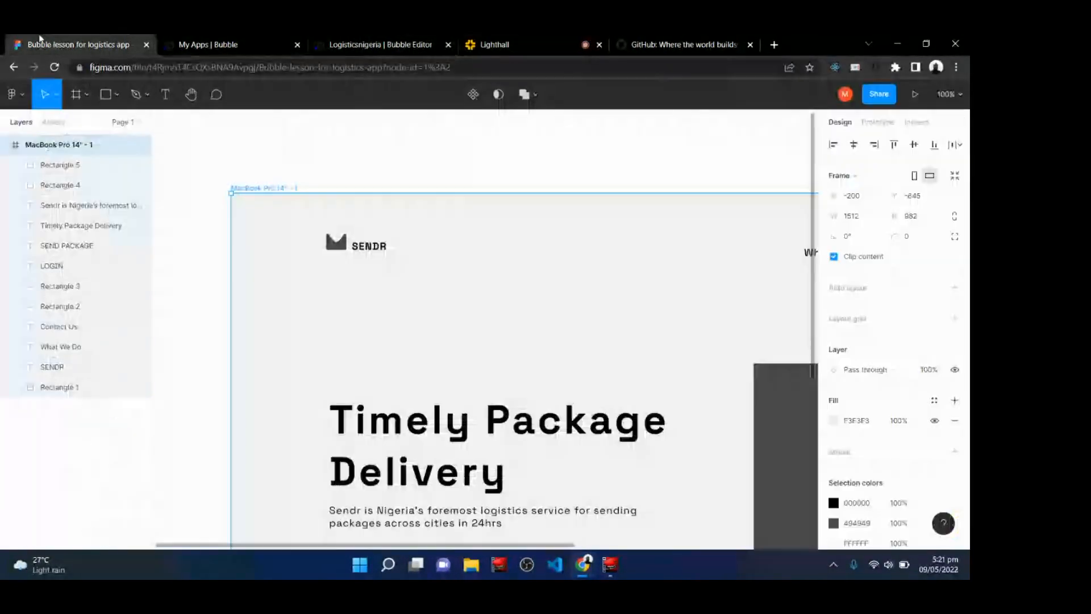
left_click(343, 245)
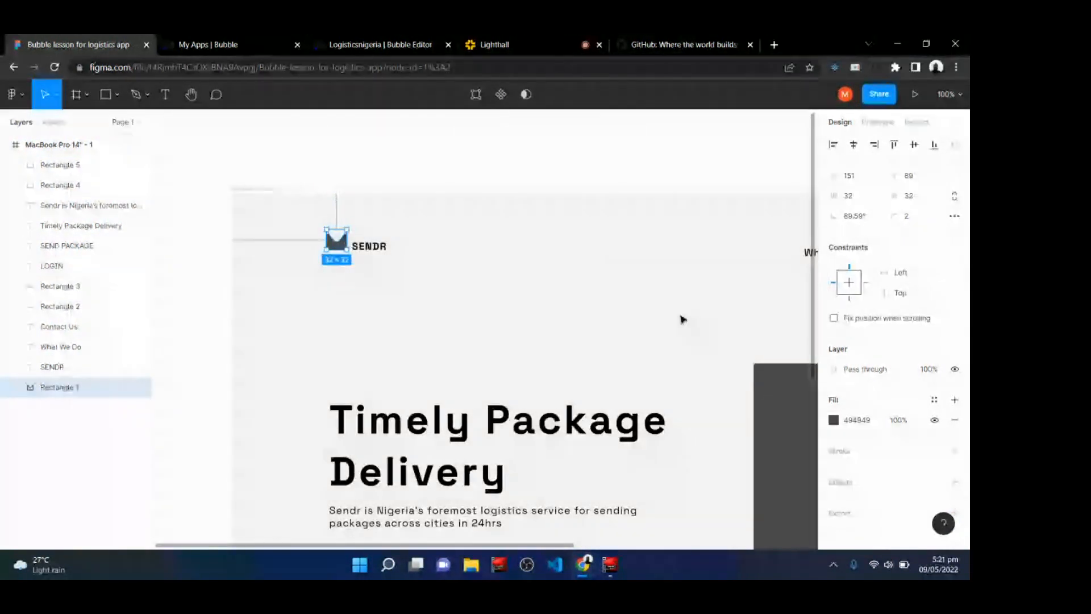
scroll(830, 256, "down", 1)
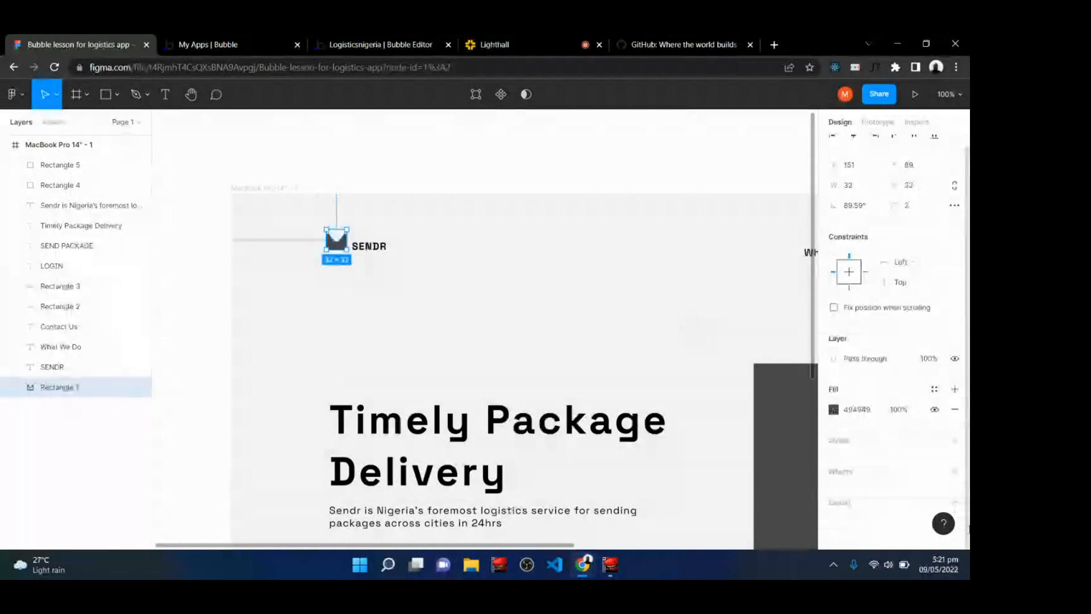
left_click(955, 502)
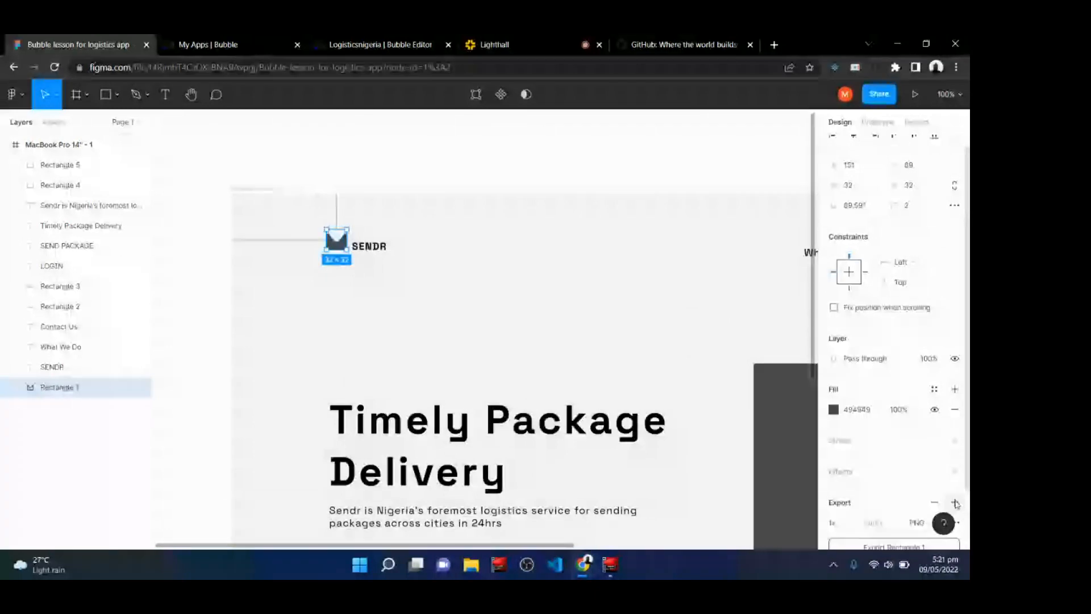
scroll(956, 504, "down", 2)
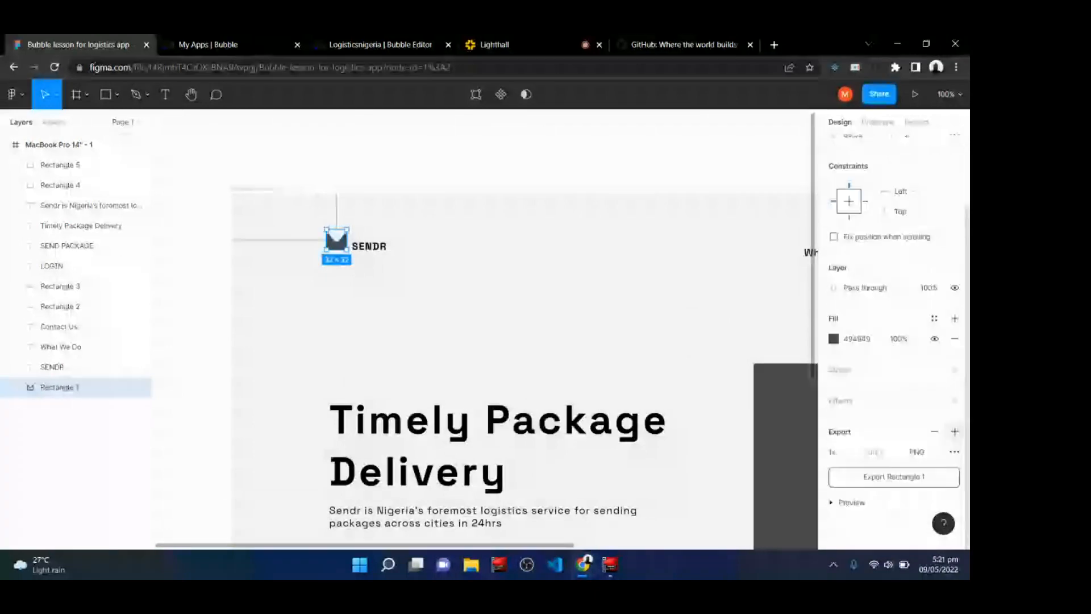
left_click(916, 452)
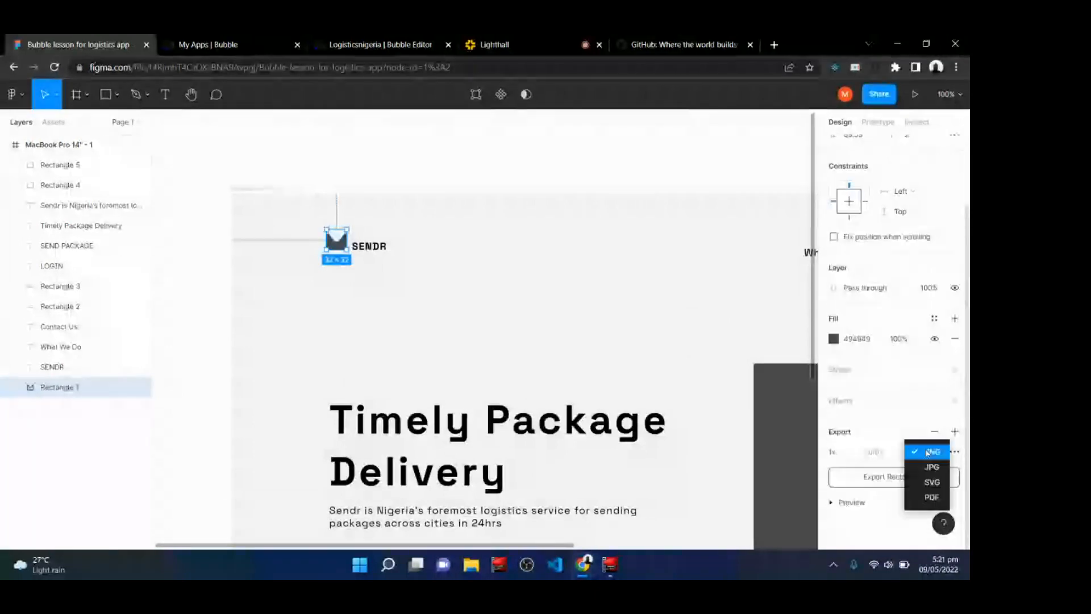
left_click(922, 481)
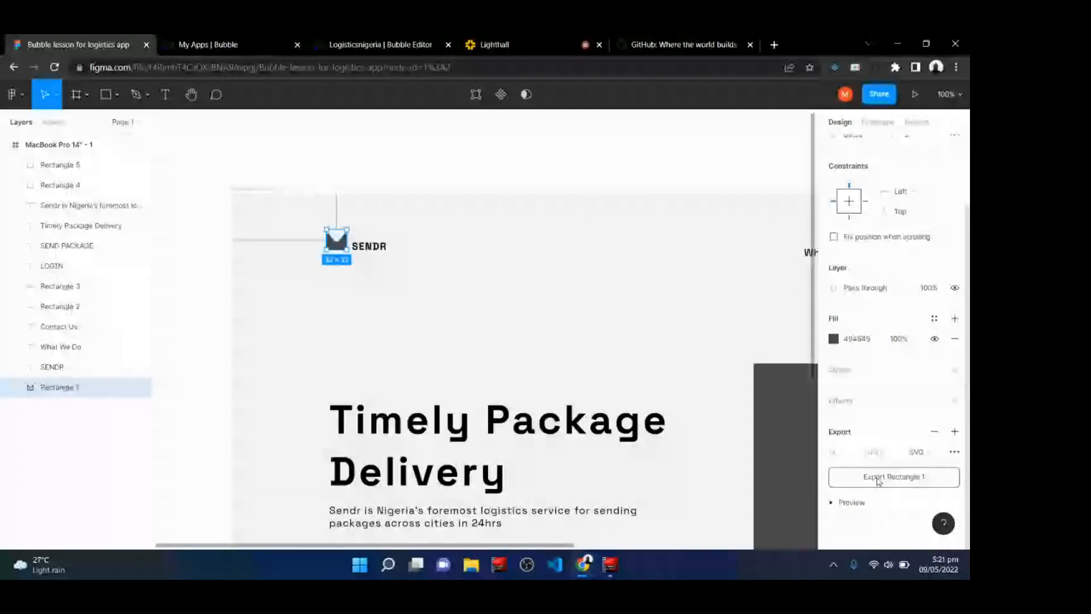
left_click(879, 477)
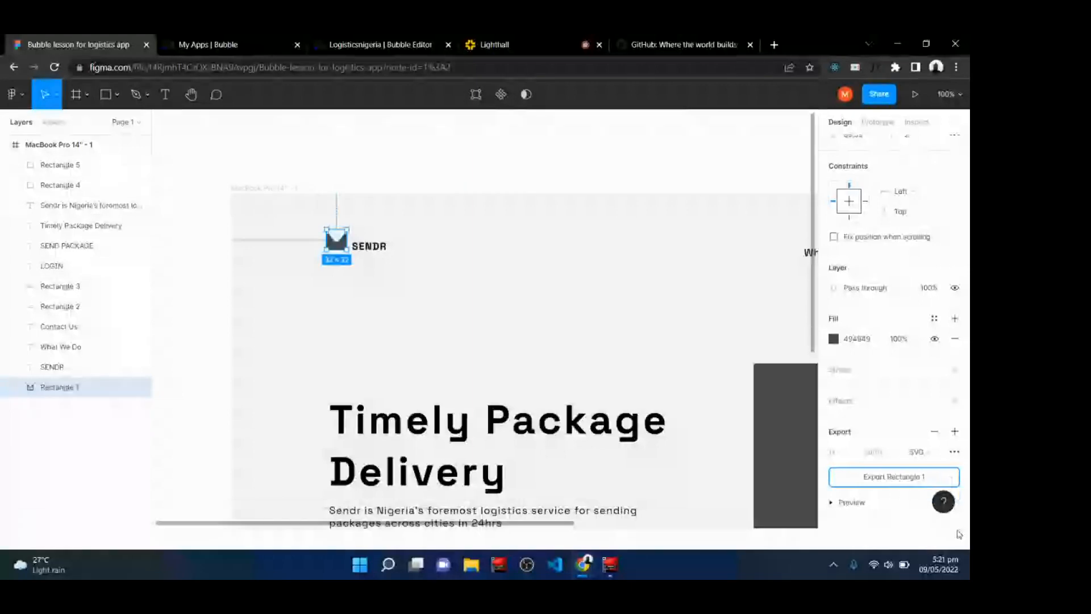
In the Bubble editor, draw an image element about 44 × 39 px at the header's left edge.
left_click(378, 39)
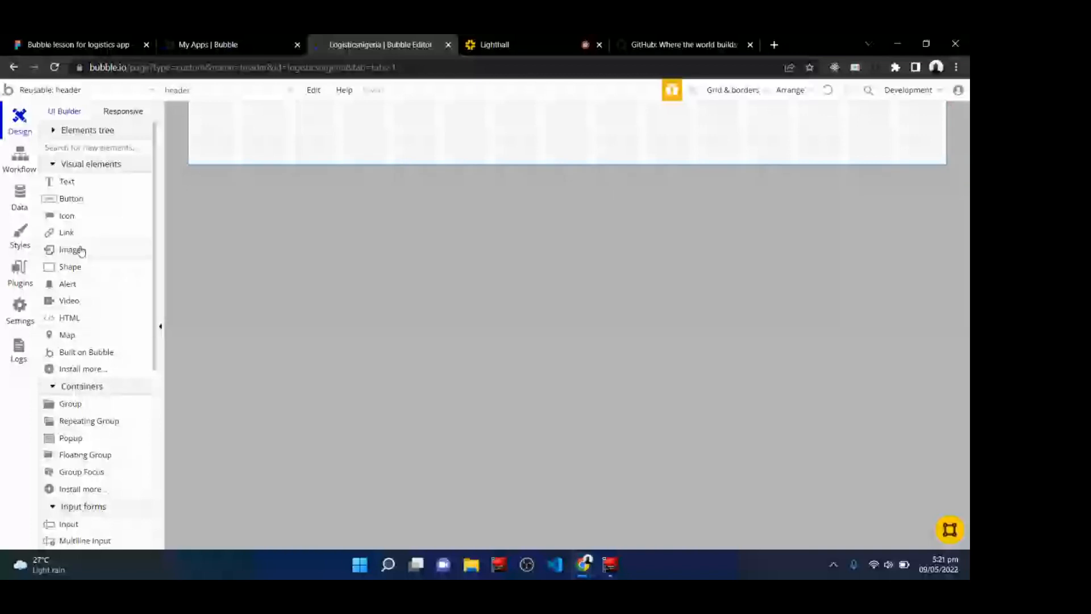
mouse_move(71, 251)
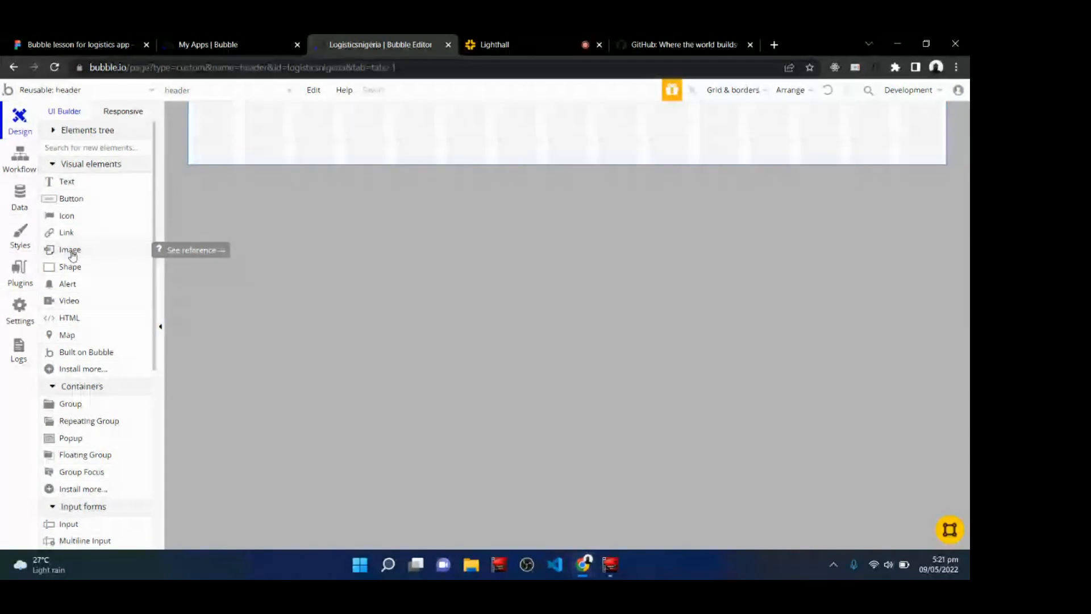
left_click(72, 254)
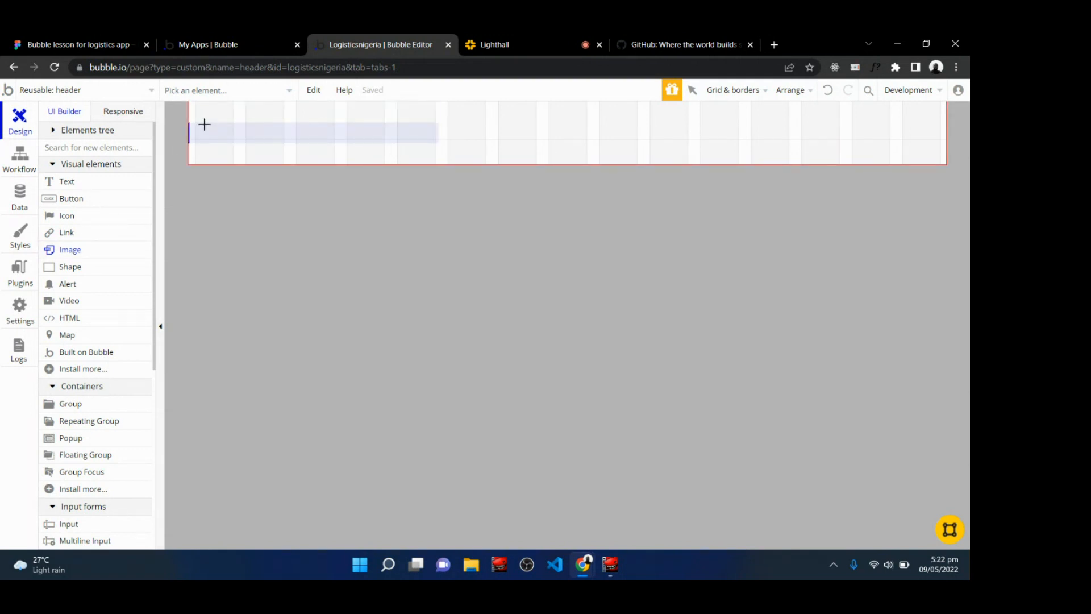
left_click_drag(205, 124, 232, 148)
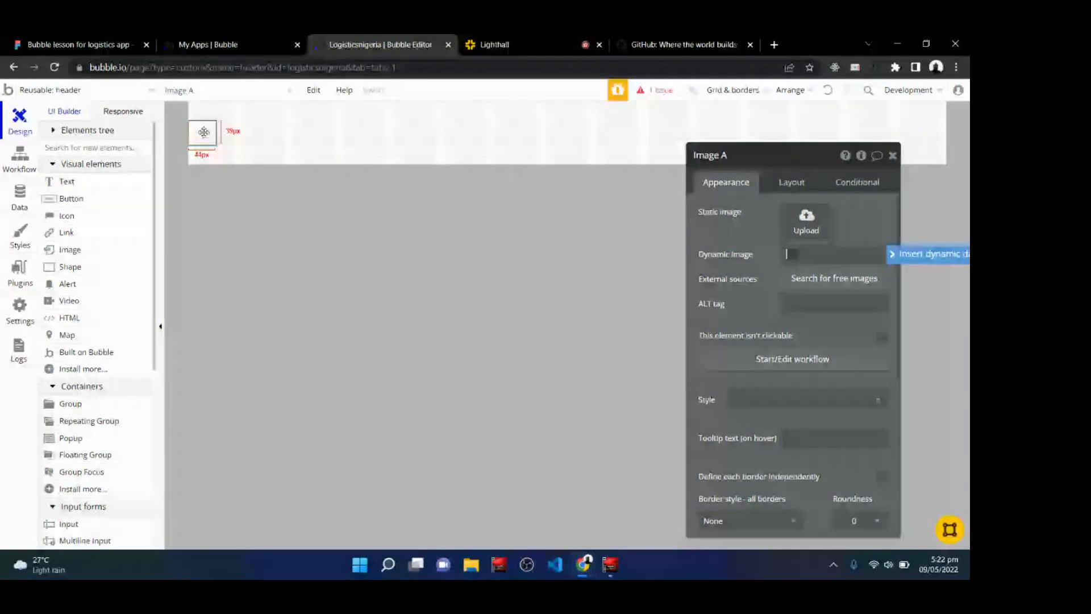
Copy the Figma file link and post it in the Lighthall live class chat.
left_click(500, 39)
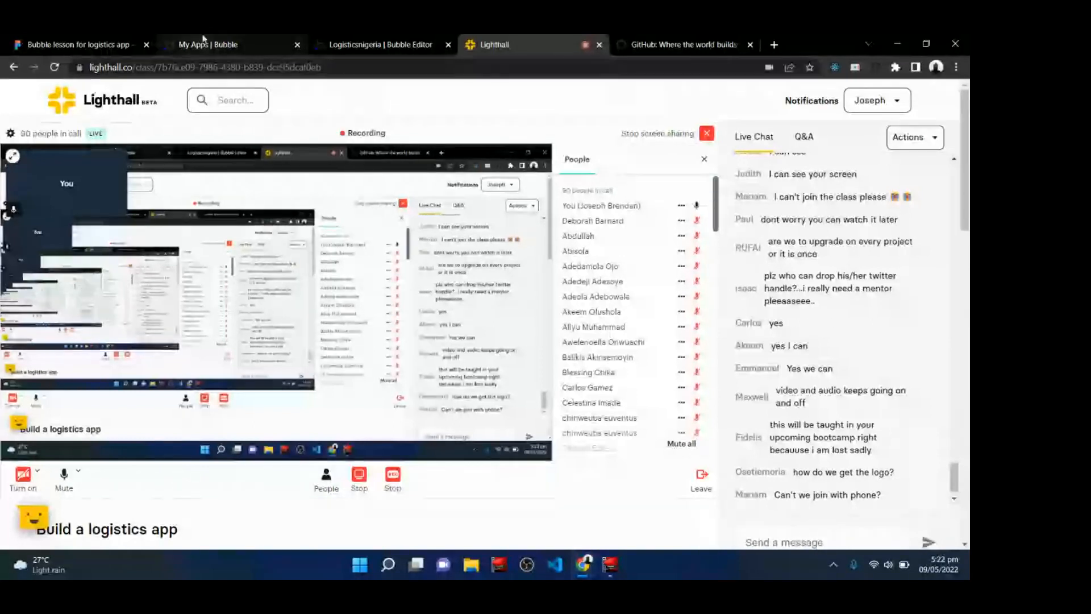
left_click(61, 39)
left_click(281, 67)
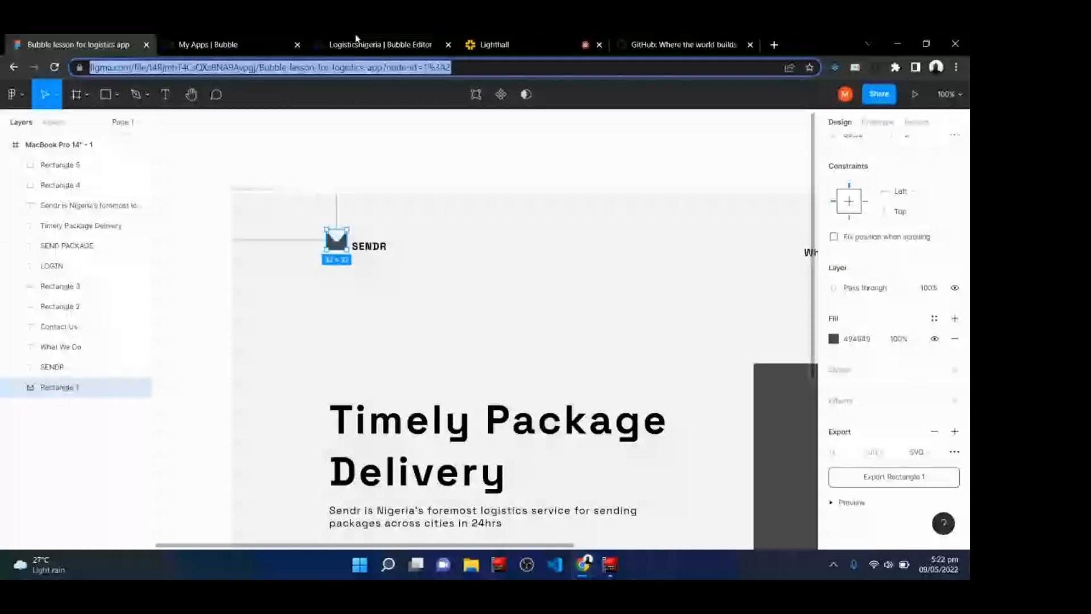
left_click(500, 44)
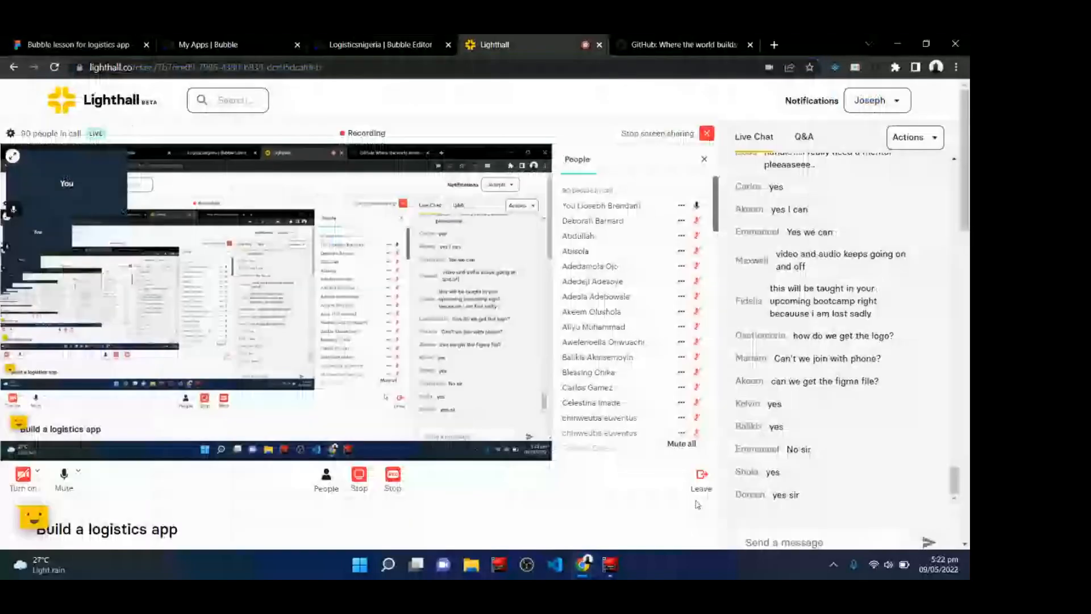
left_click(795, 540)
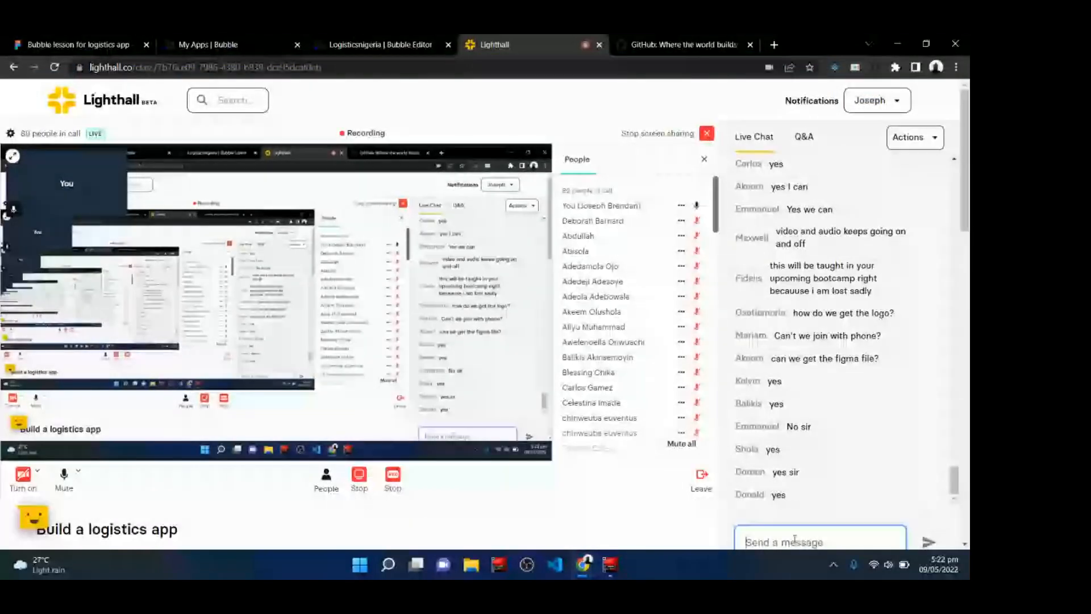
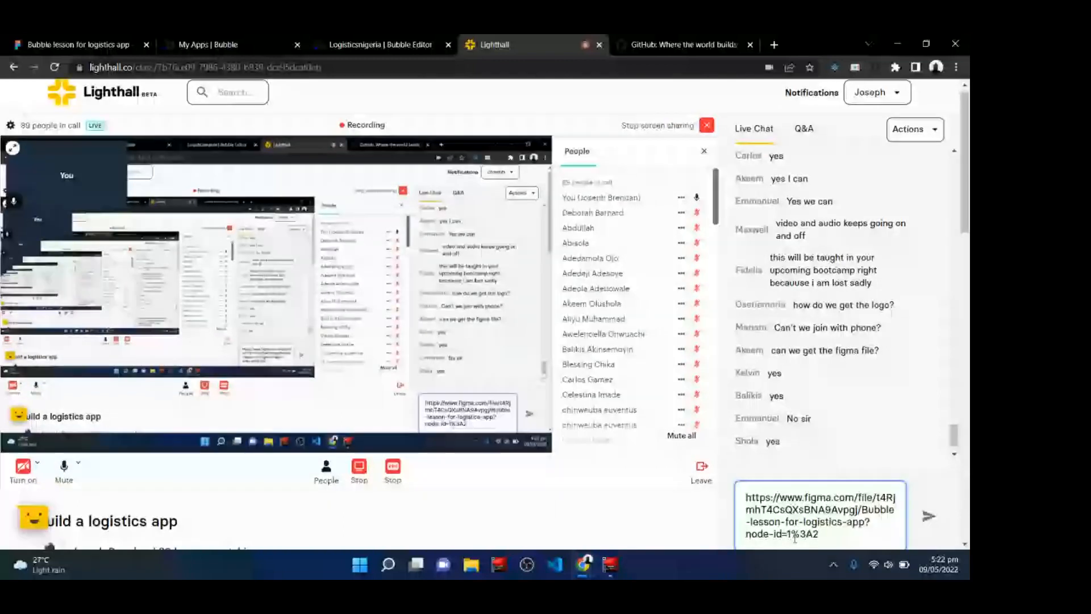
key("Return")
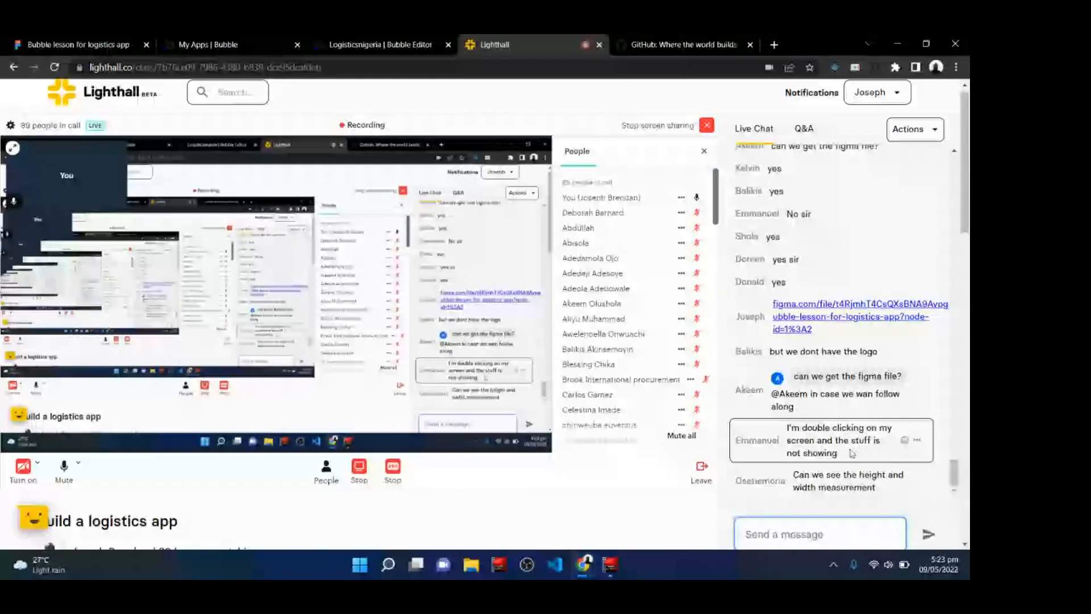
left_click(379, 44)
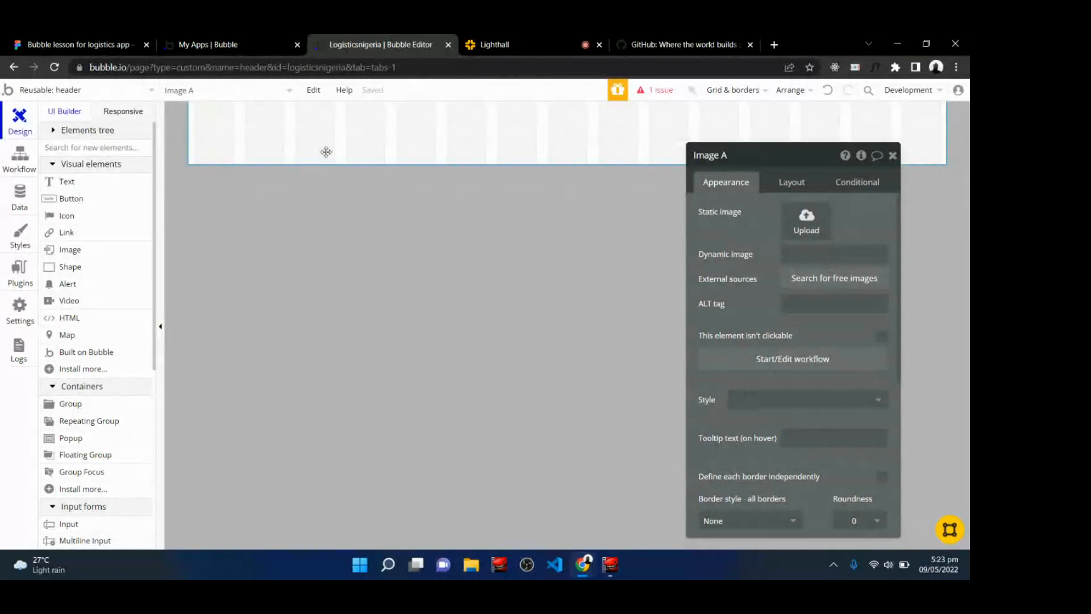
left_click(324, 151)
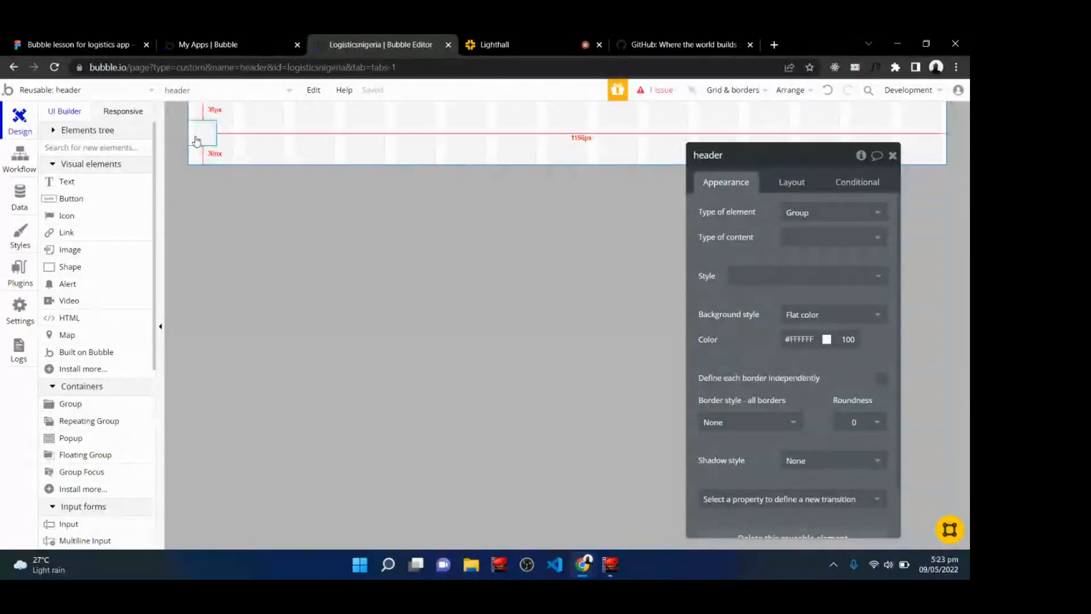
left_click(195, 136)
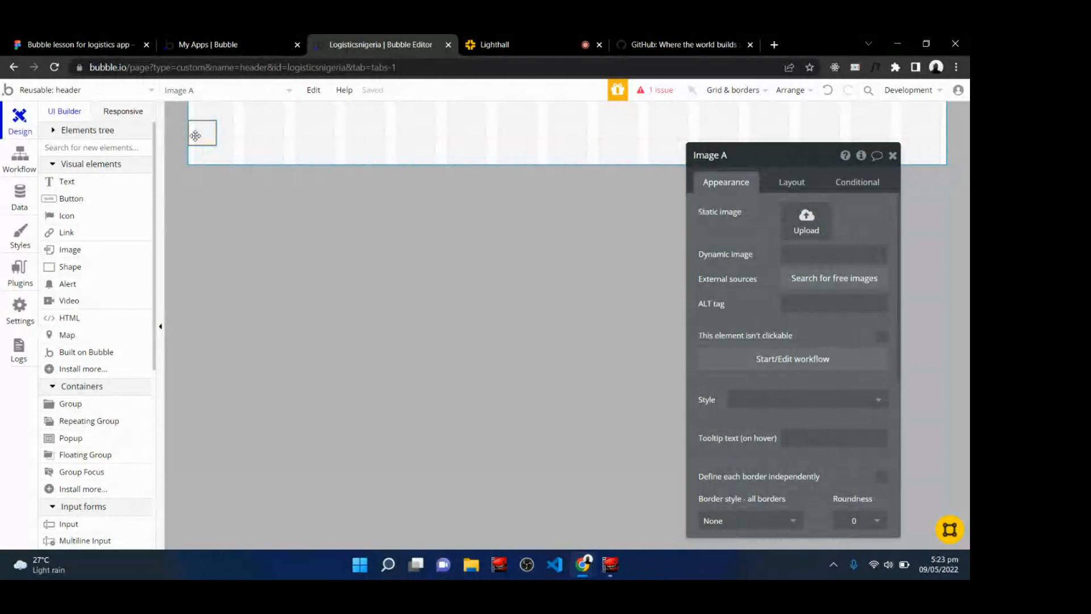
right_click(330, 134)
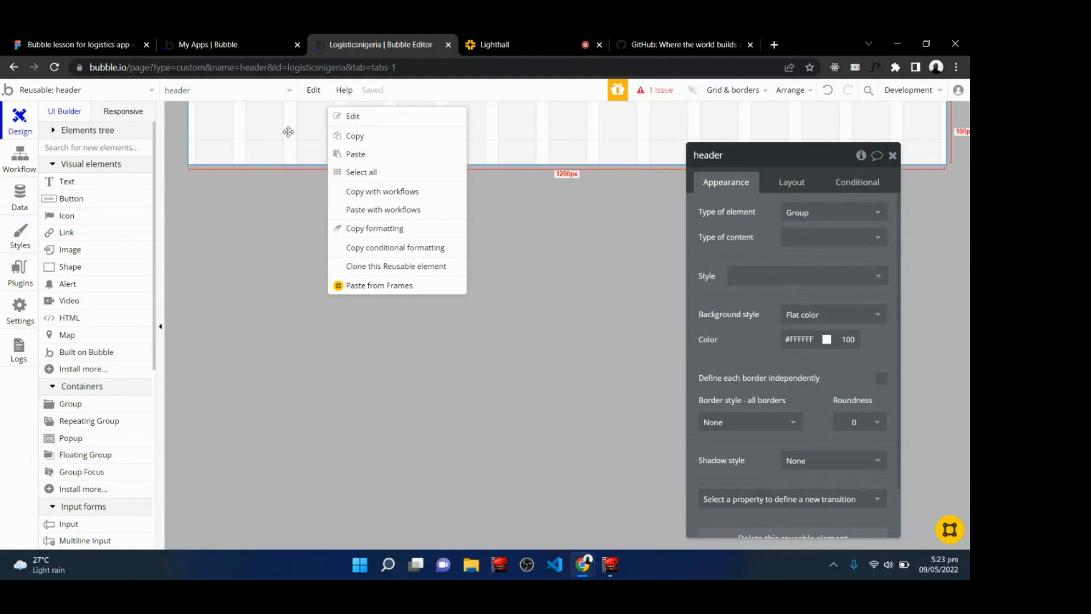
left_click(288, 131)
right_click(289, 131)
left_click(316, 116)
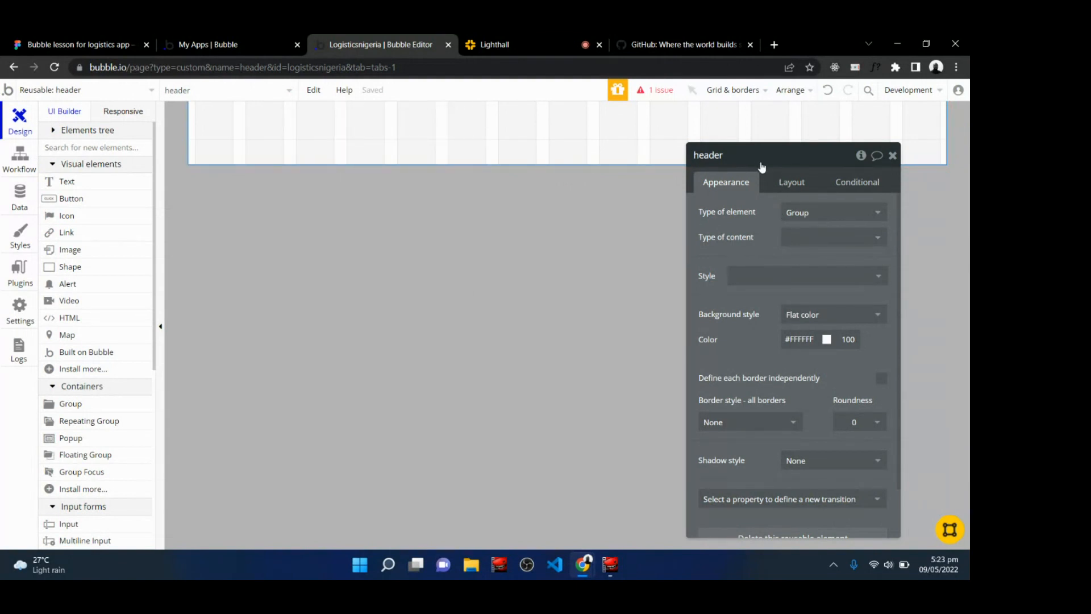
Set the image element's fixed width to 48 px and its minimum height to 48 px.
left_click(194, 133)
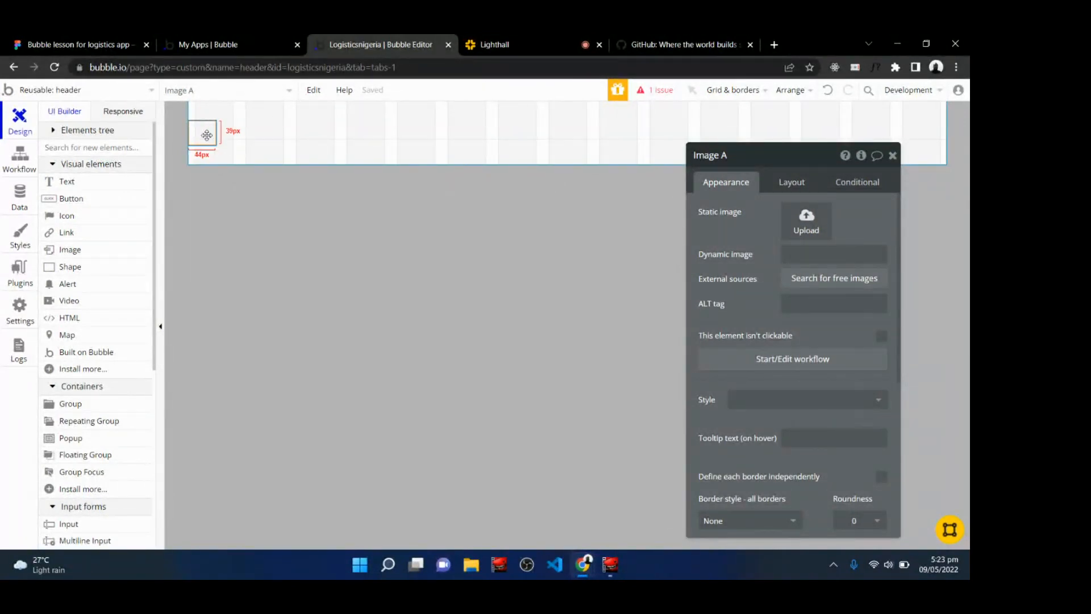
left_click(784, 182)
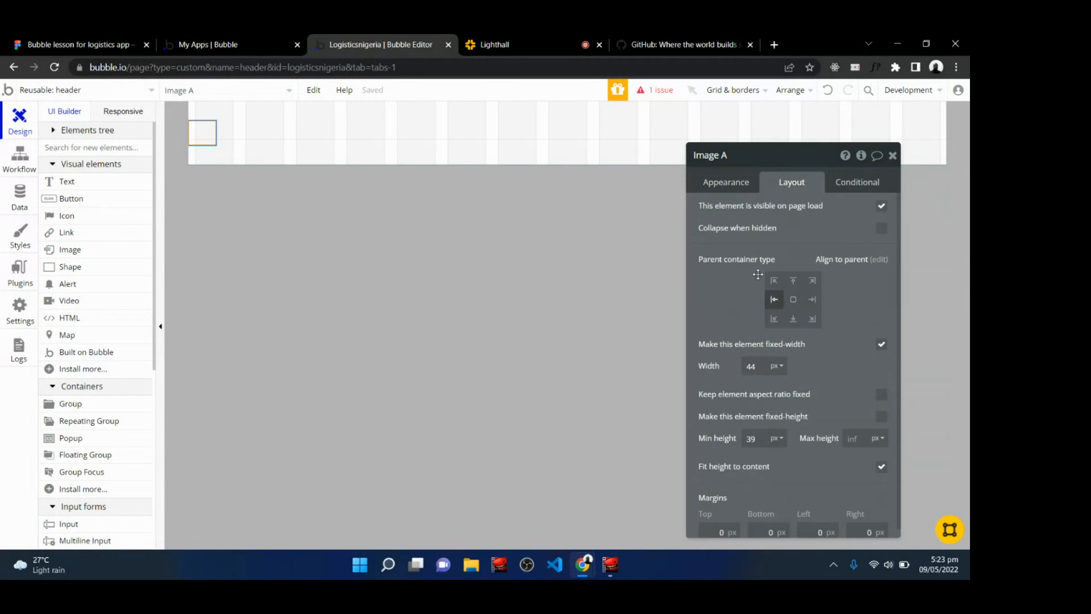
double_click(756, 367)
type("32")
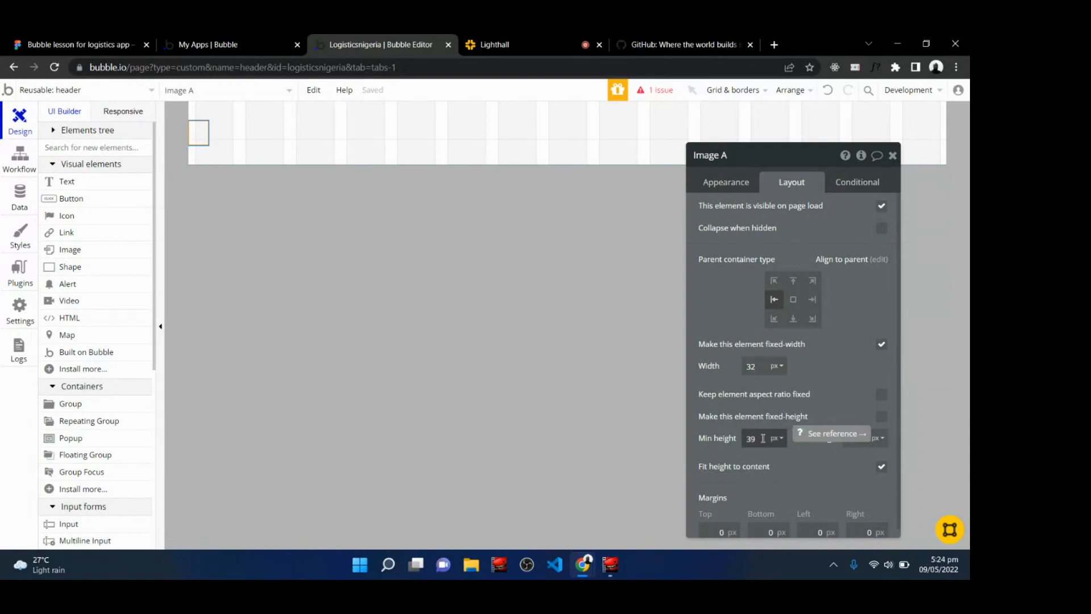
left_click(762, 367)
key("BackSpace")
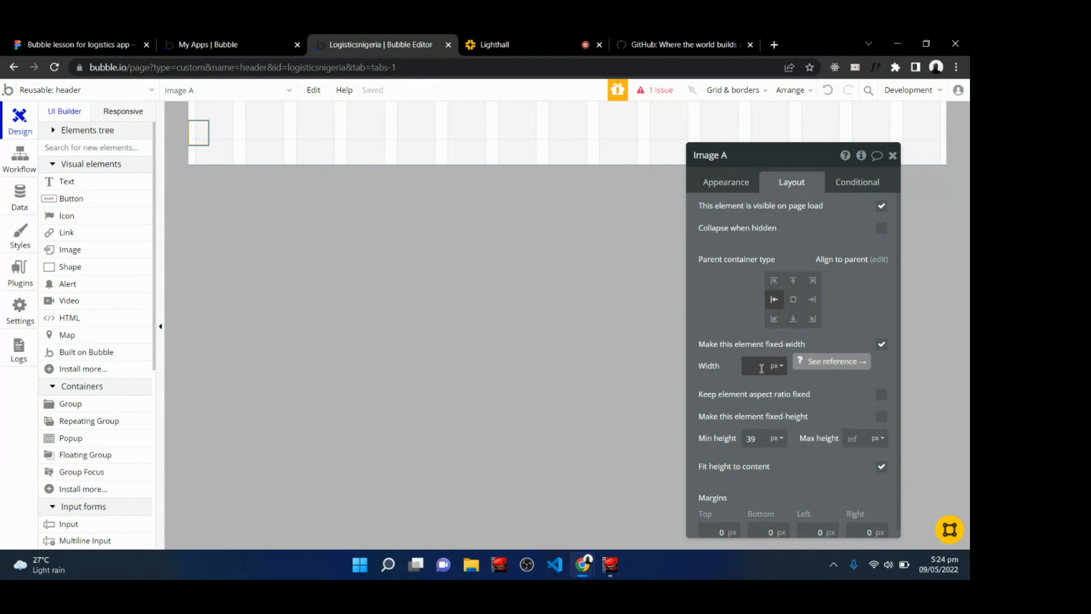
type("48")
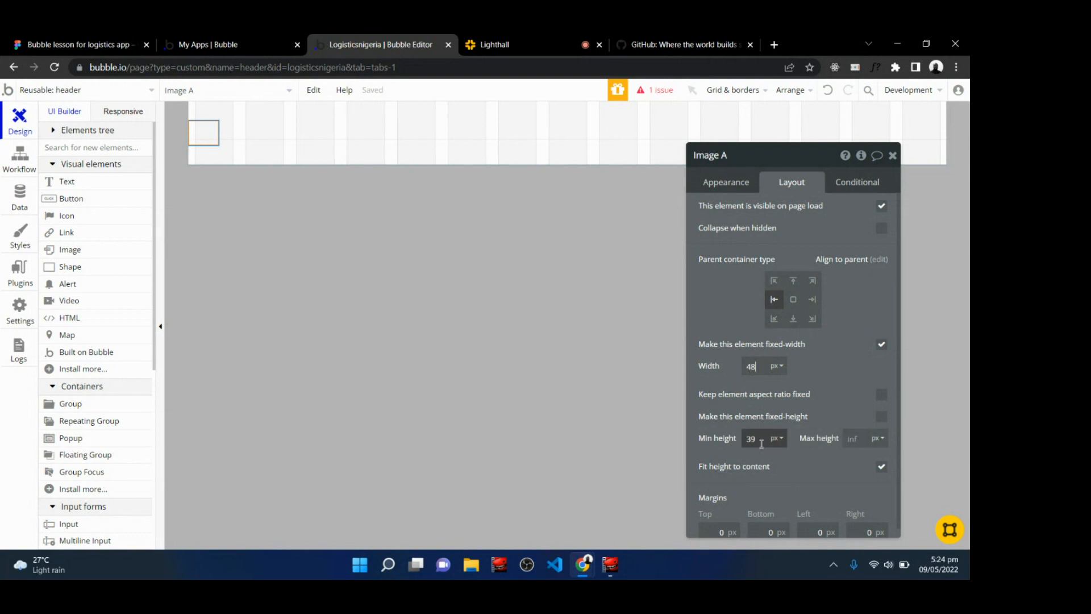
double_click(762, 443)
type("48")
left_click(829, 397)
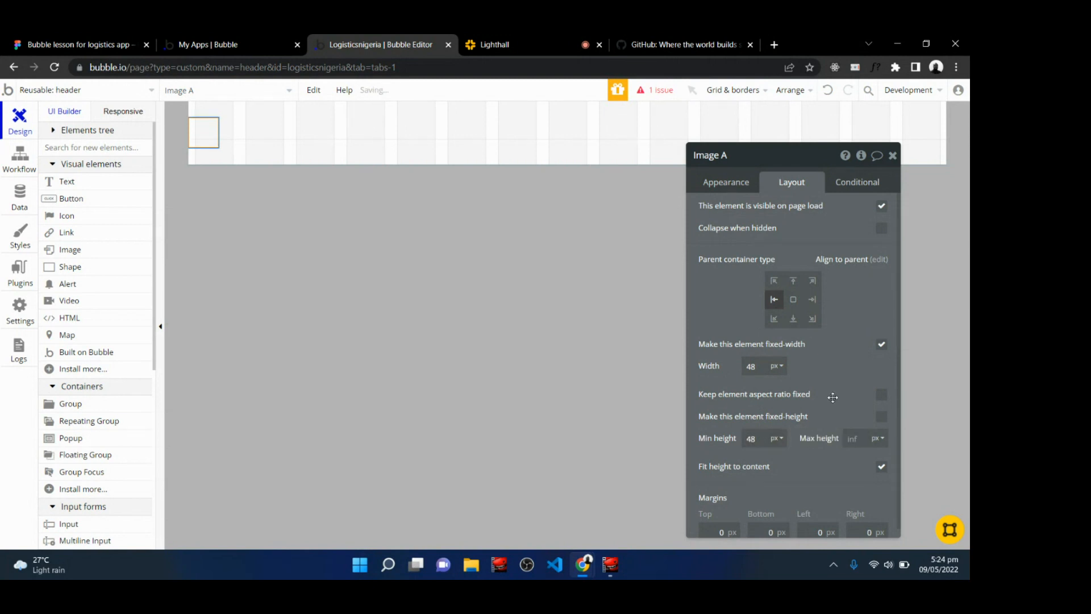
left_click(543, 38)
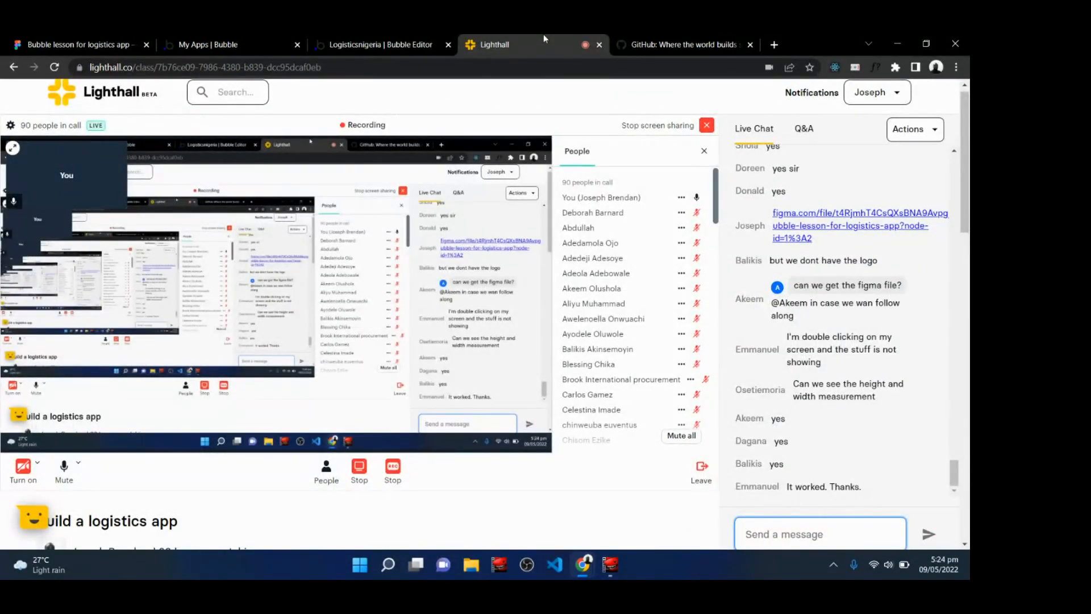
left_click(381, 45)
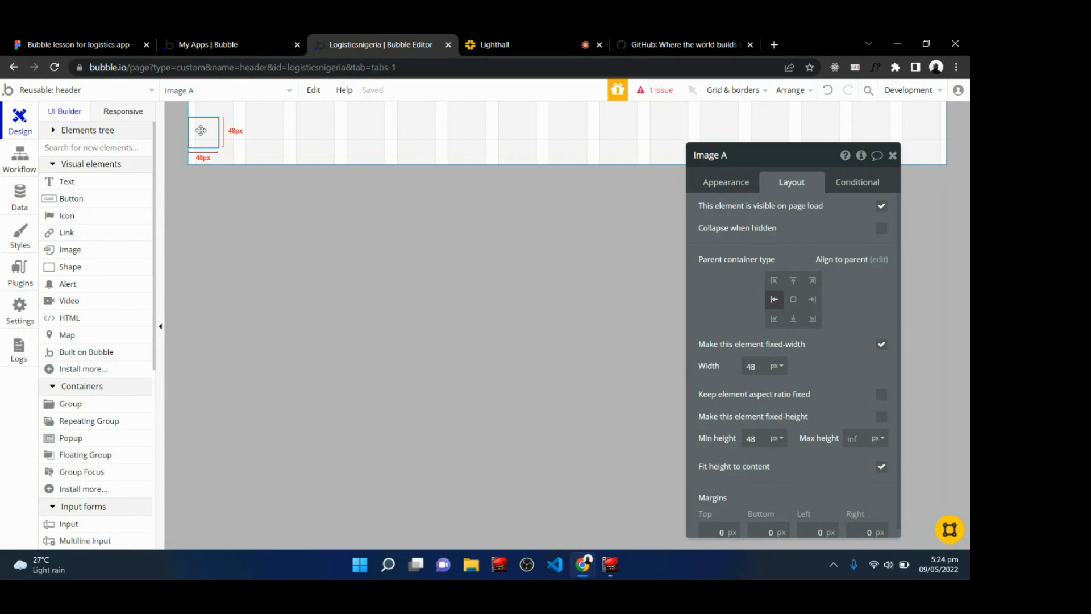
Upload the exported Rectangle 1 logo SVG from Downloads as the image element's static image, then reopen its layout settings.
left_click(729, 185)
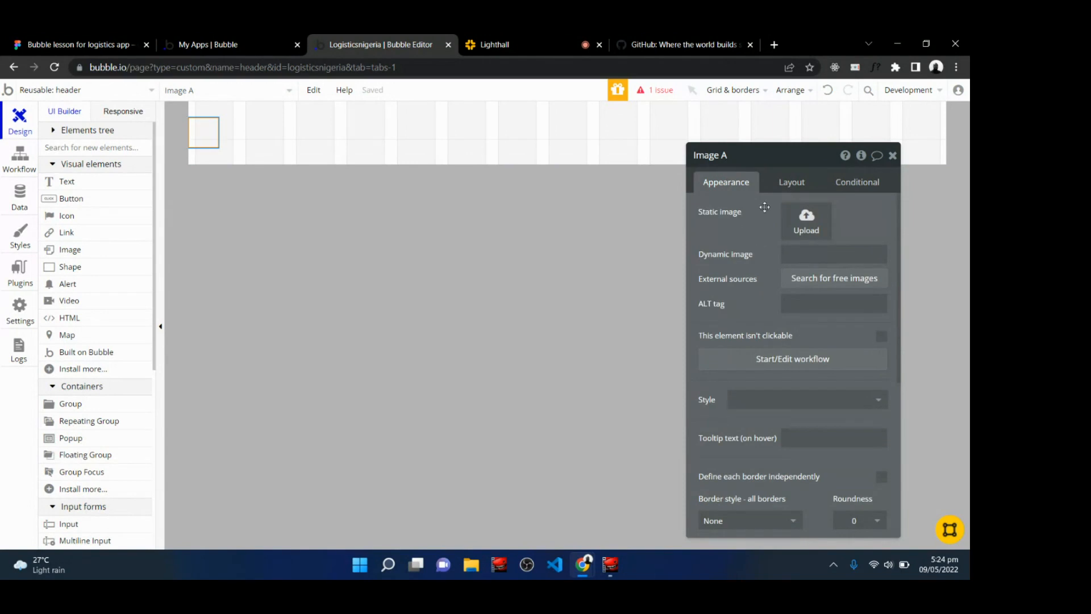
left_click(807, 227)
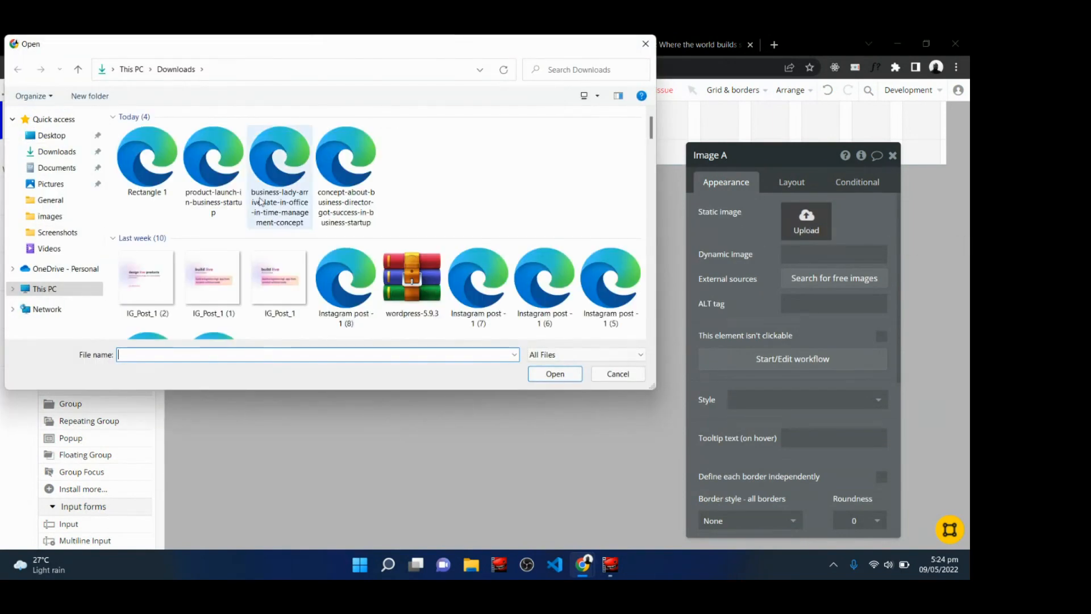
left_click(150, 157)
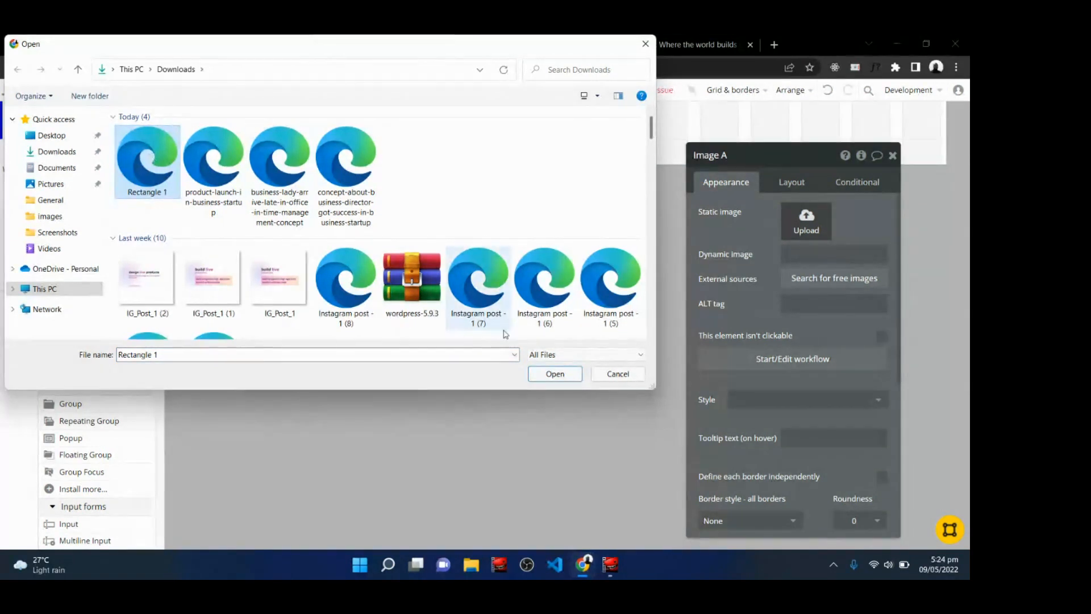
left_click(555, 374)
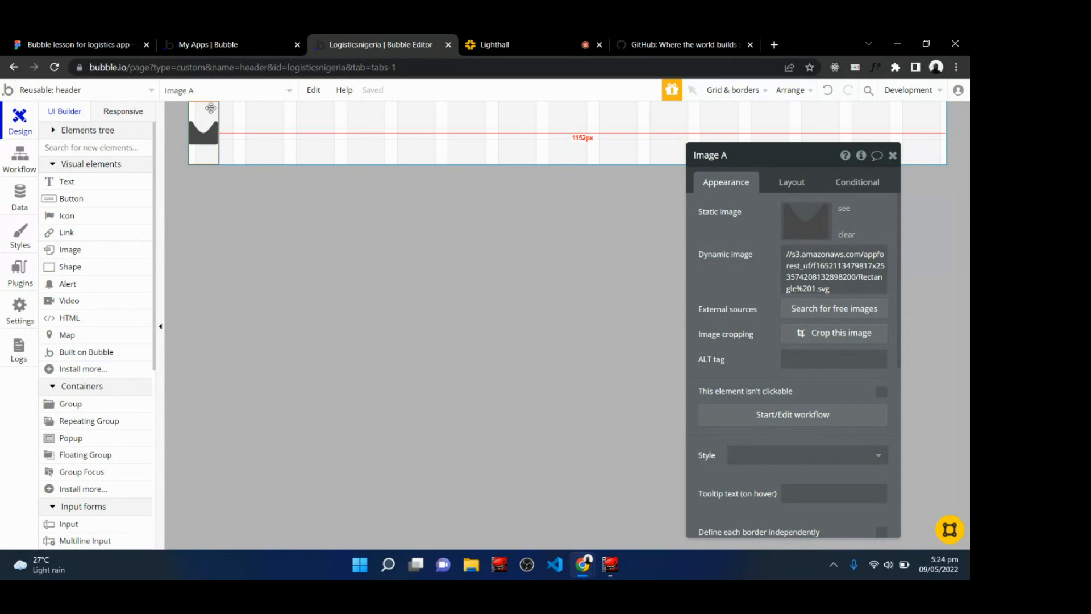
left_click(797, 182)
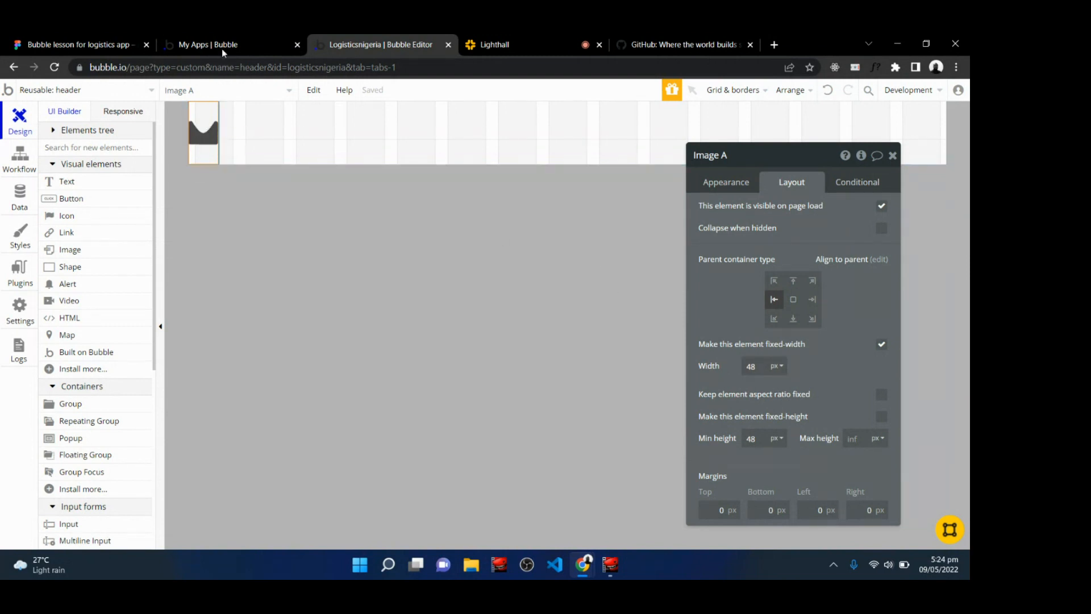
Compare the SENDR logo in the Figma design with the uploaded logo in the Bubble header.
left_click(85, 44)
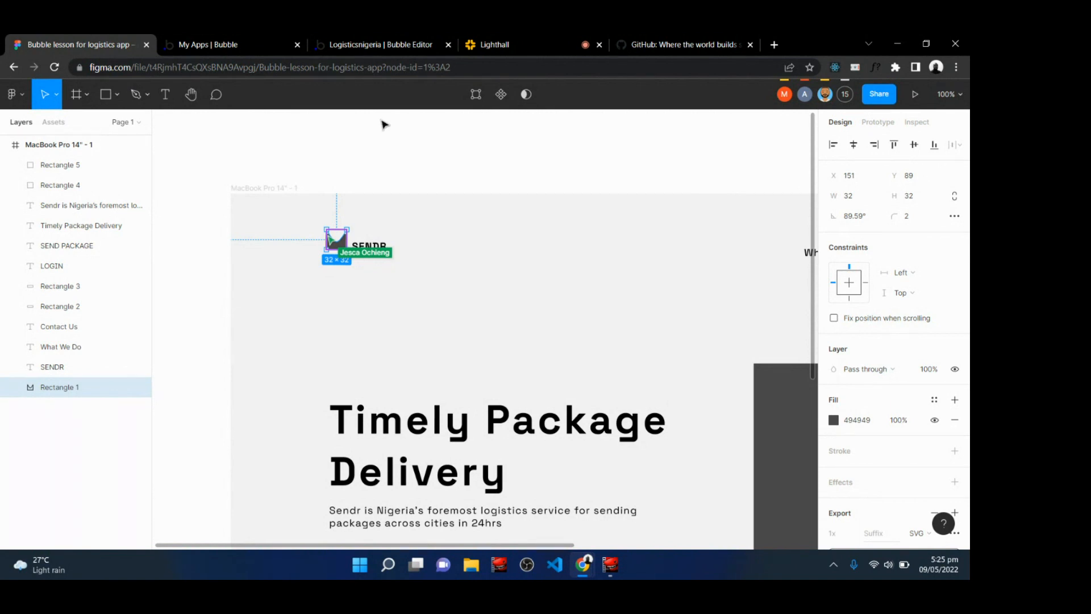
left_click(346, 40)
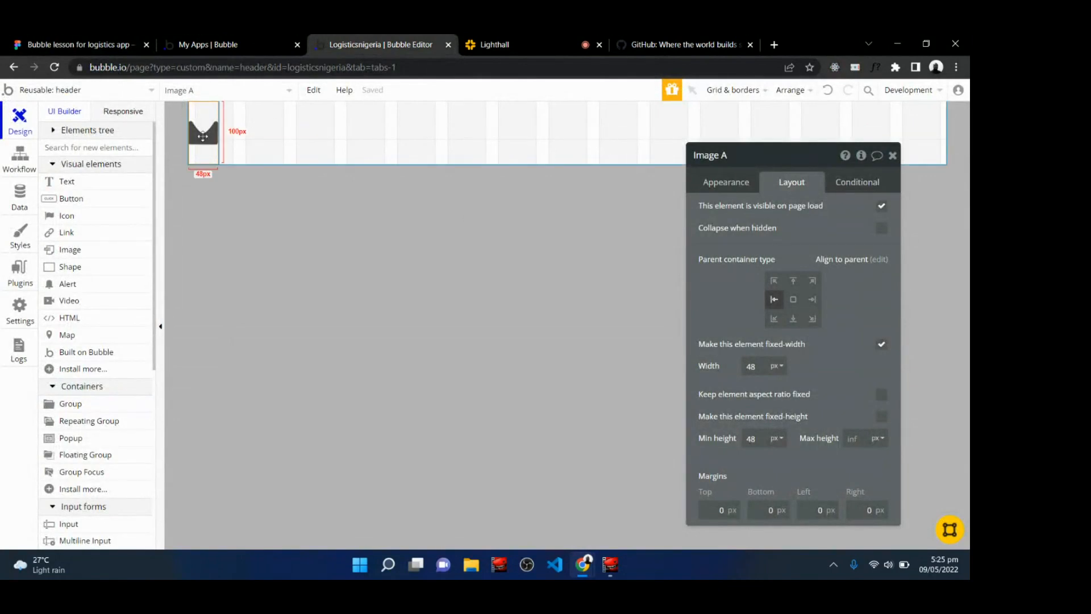
left_click(53, 39)
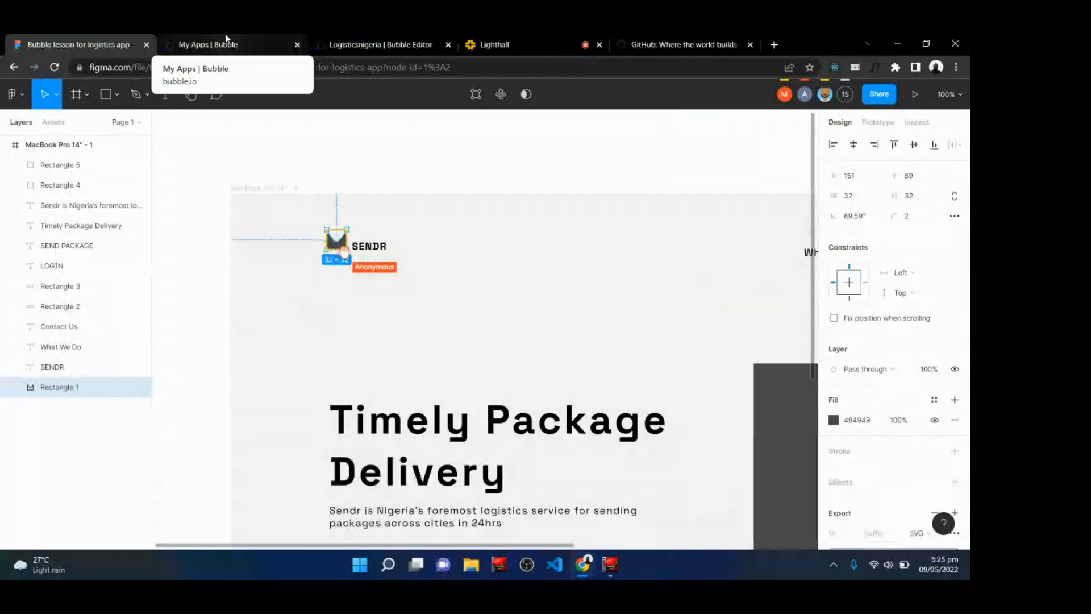
left_click(380, 44)
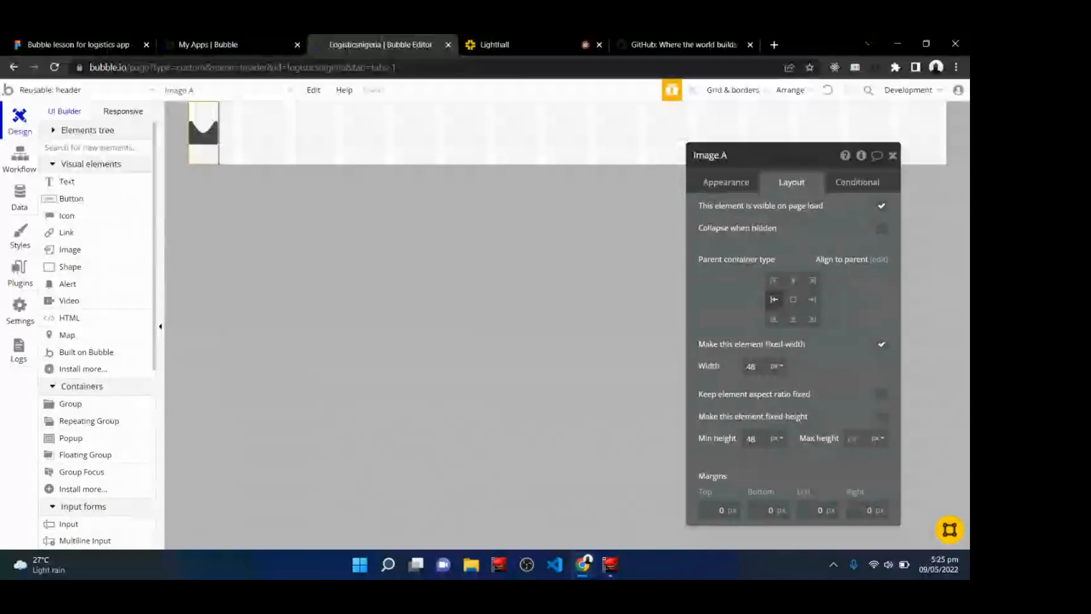
right_click(14, 67)
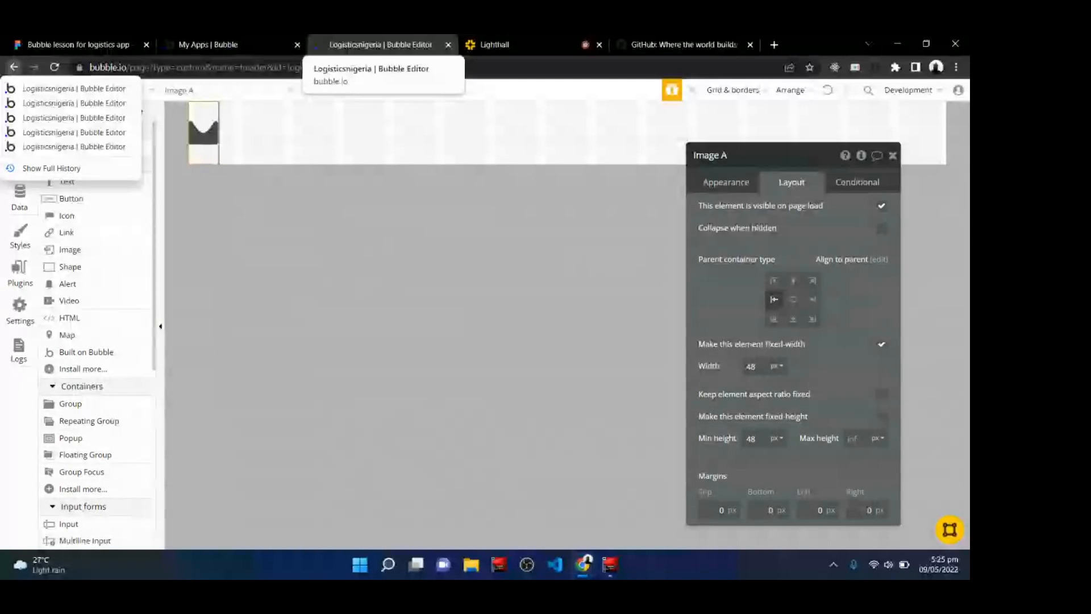
key("Escape")
Switch to the Lighthall live class and mute the microphone.
left_click(494, 45)
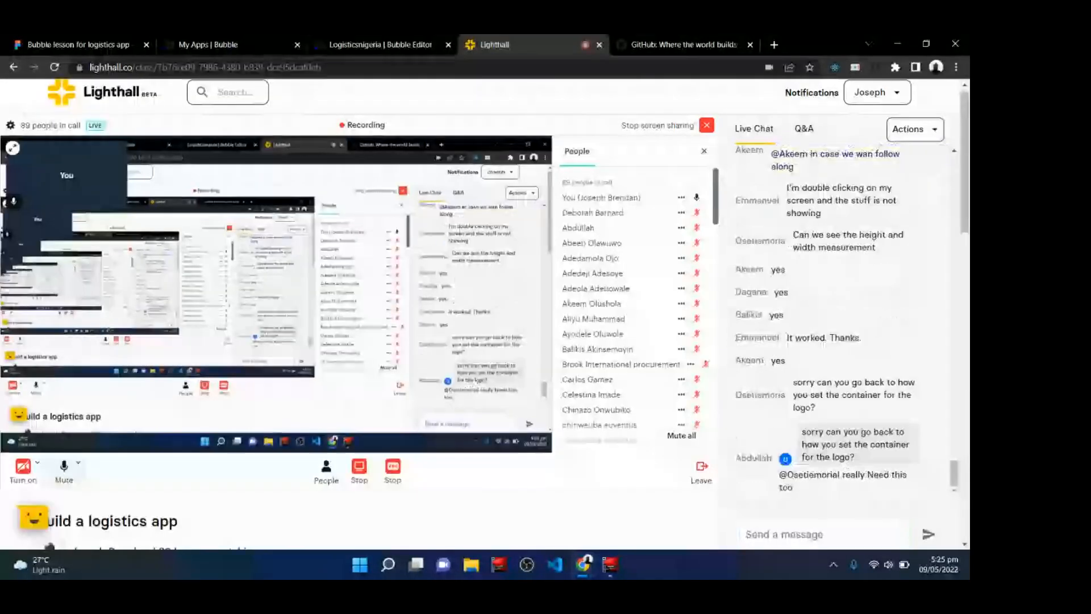
left_click(64, 467)
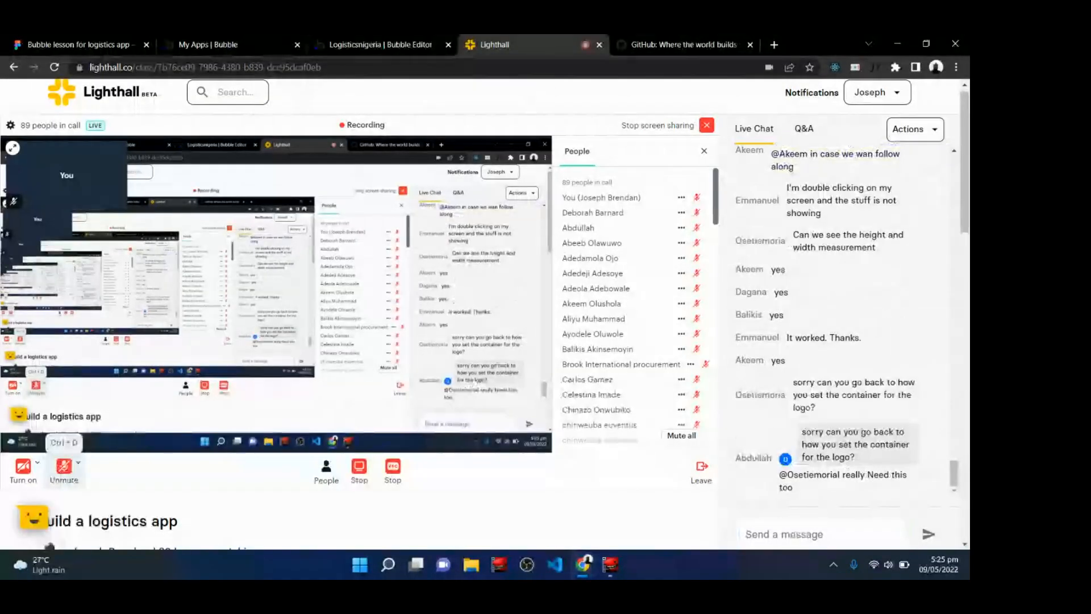
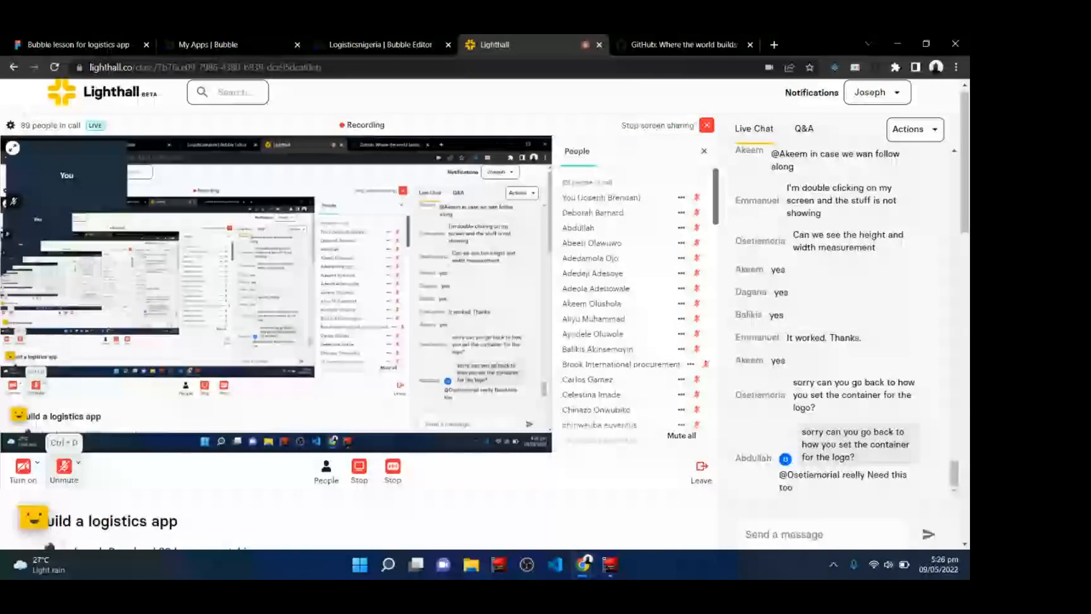
Unmute the microphone in the live class.
left_click(64, 469)
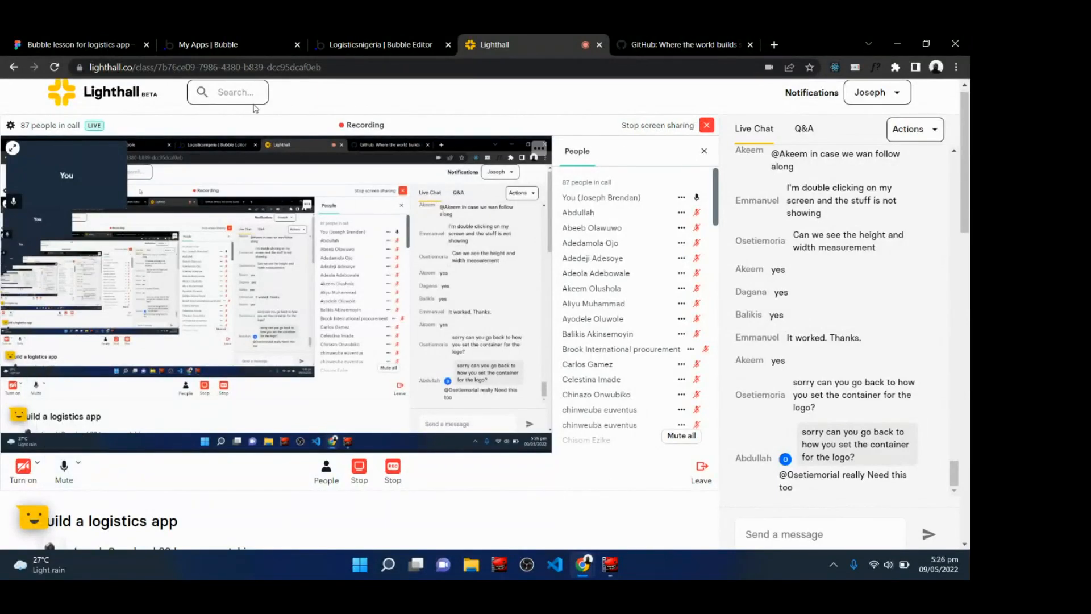
Set the logo image's left margin to 120 px.
left_click(428, 39)
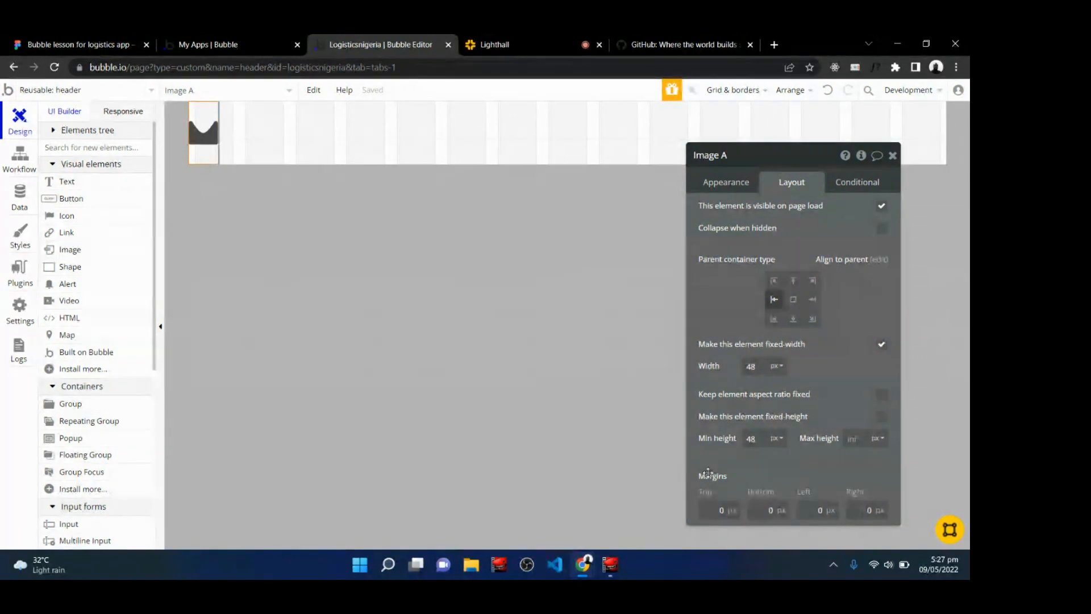
mouse_move(708, 473)
left_click(821, 511)
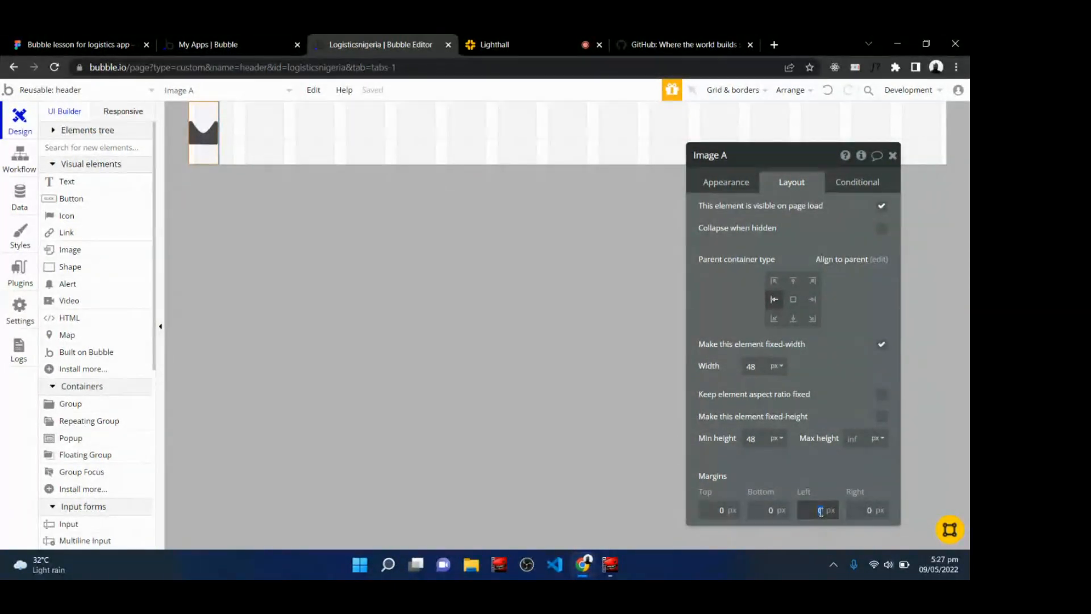
type("120")
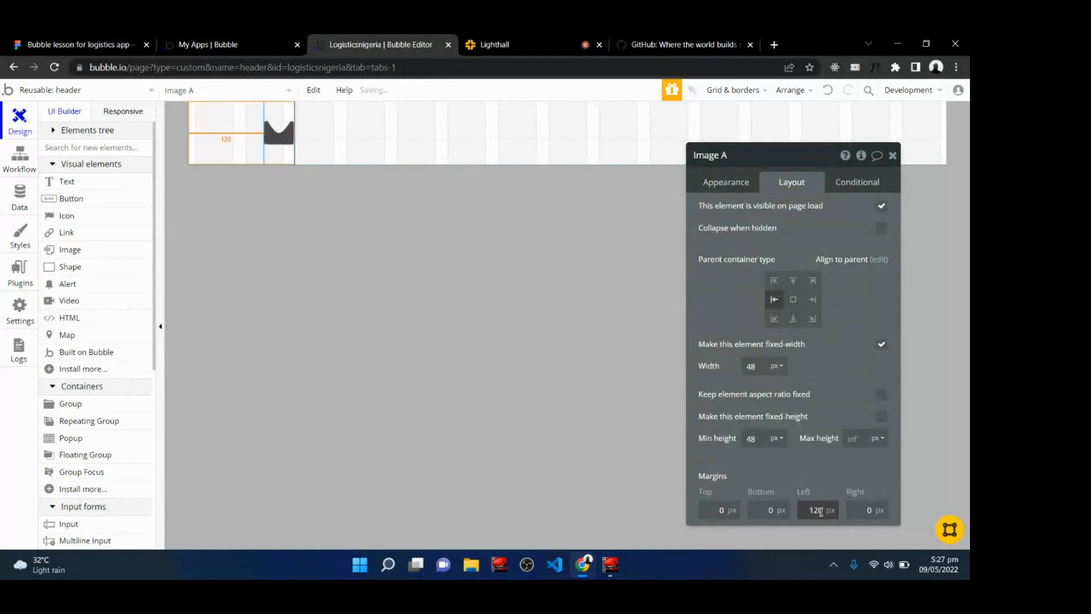
left_click(830, 472)
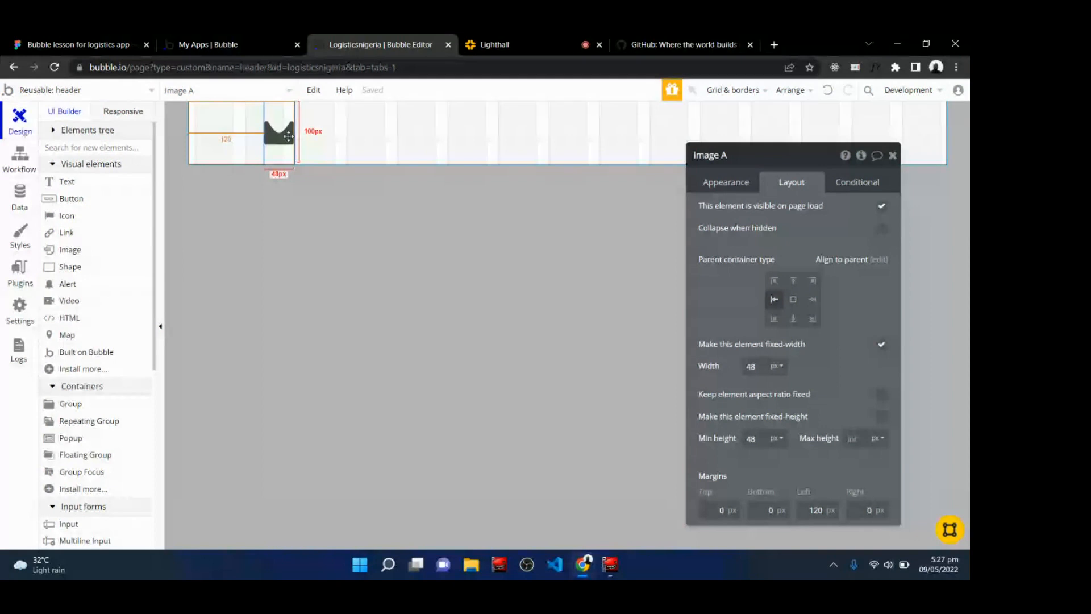
Compare the SENDR header in the Figma design with the logo placement in the Bubble header.
left_click(90, 38)
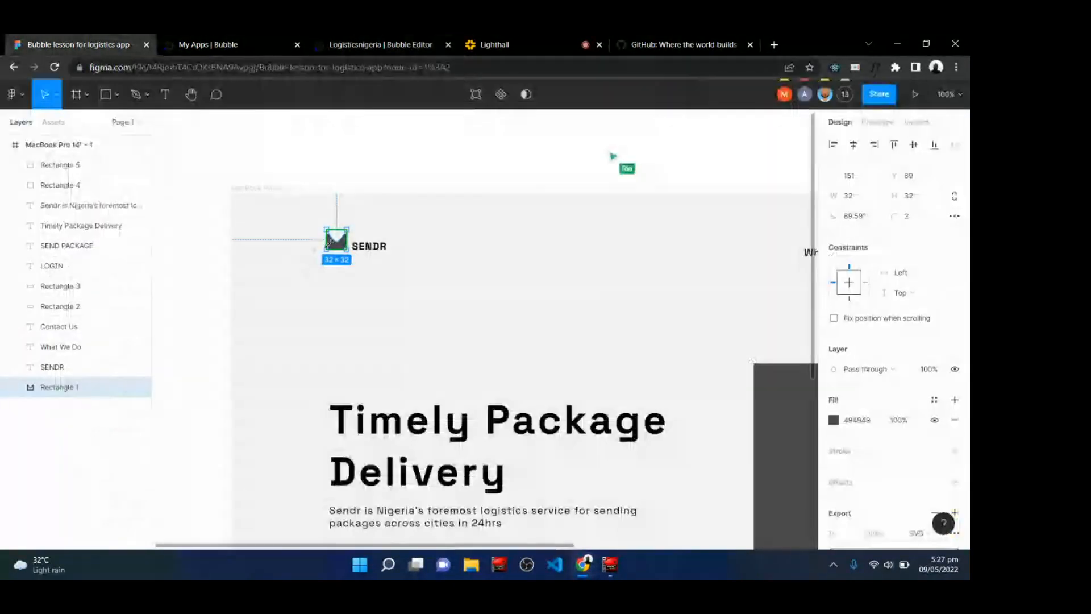
left_click(503, 40)
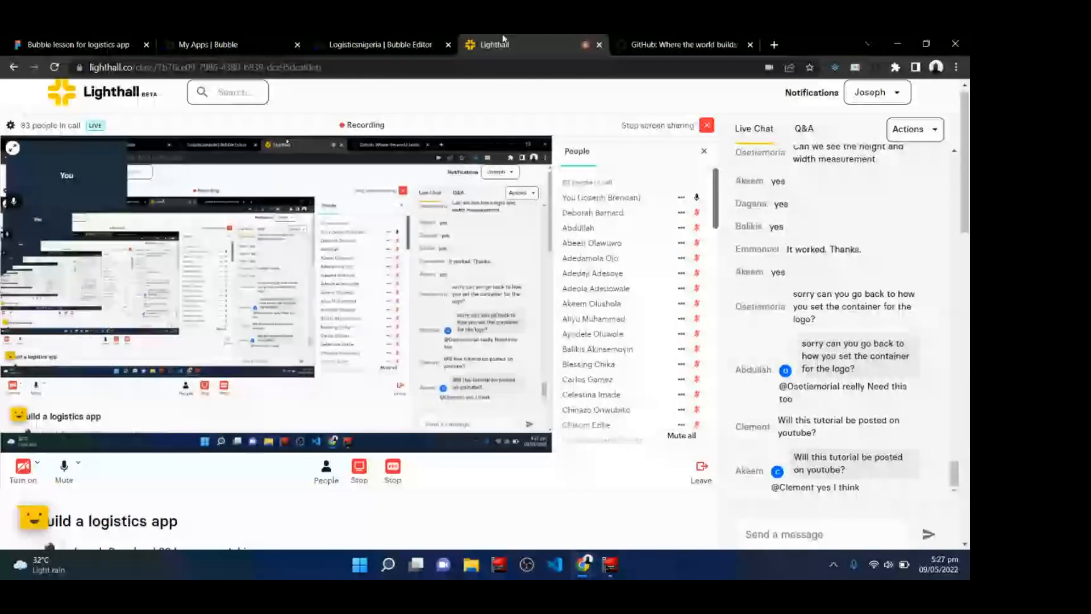
left_click(74, 44)
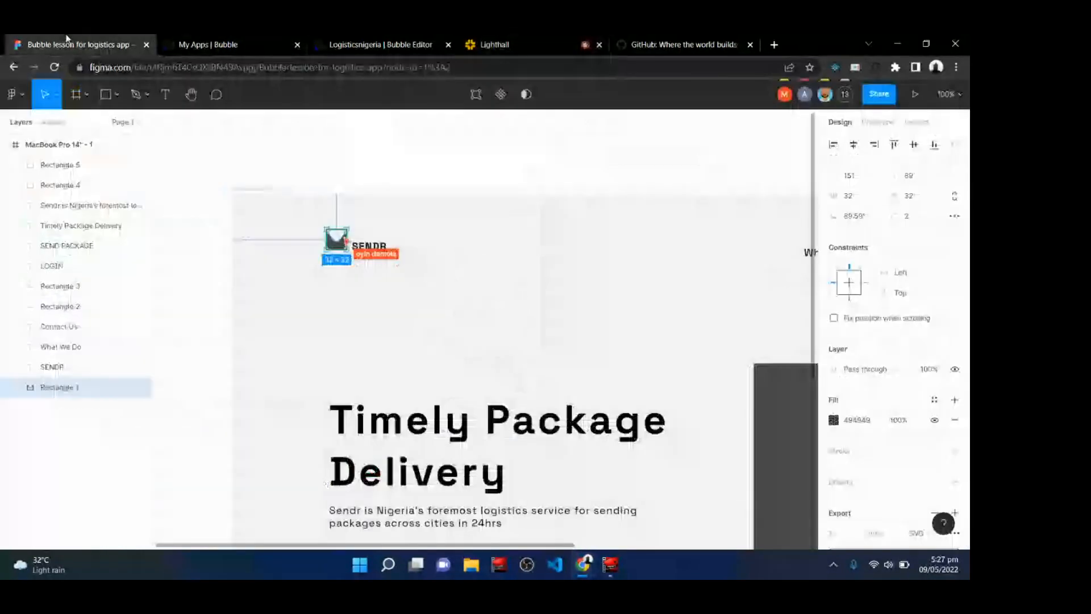
left_click(208, 41)
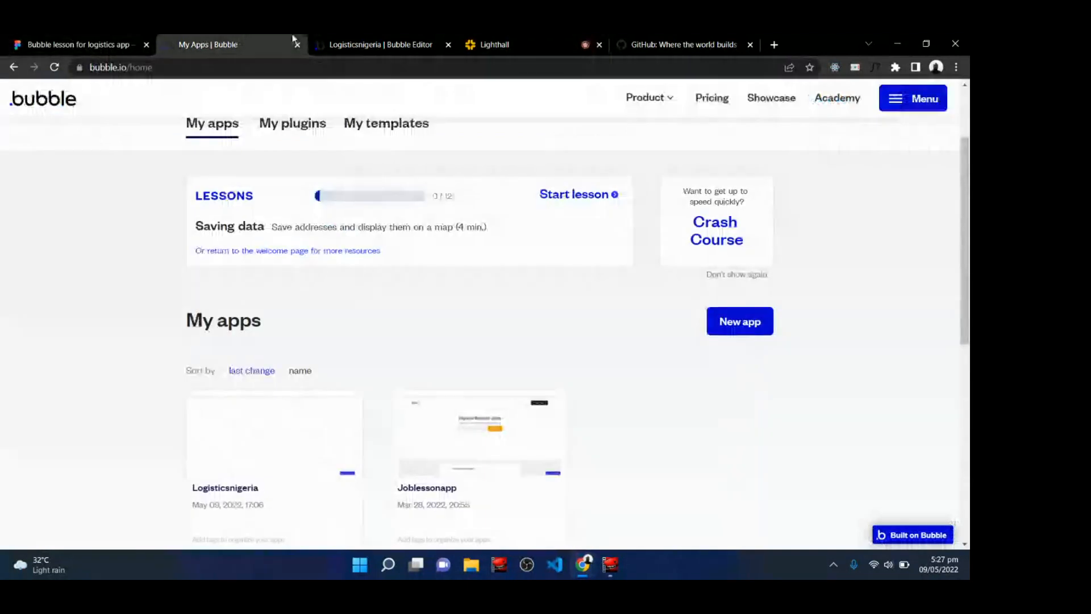
left_click(364, 39)
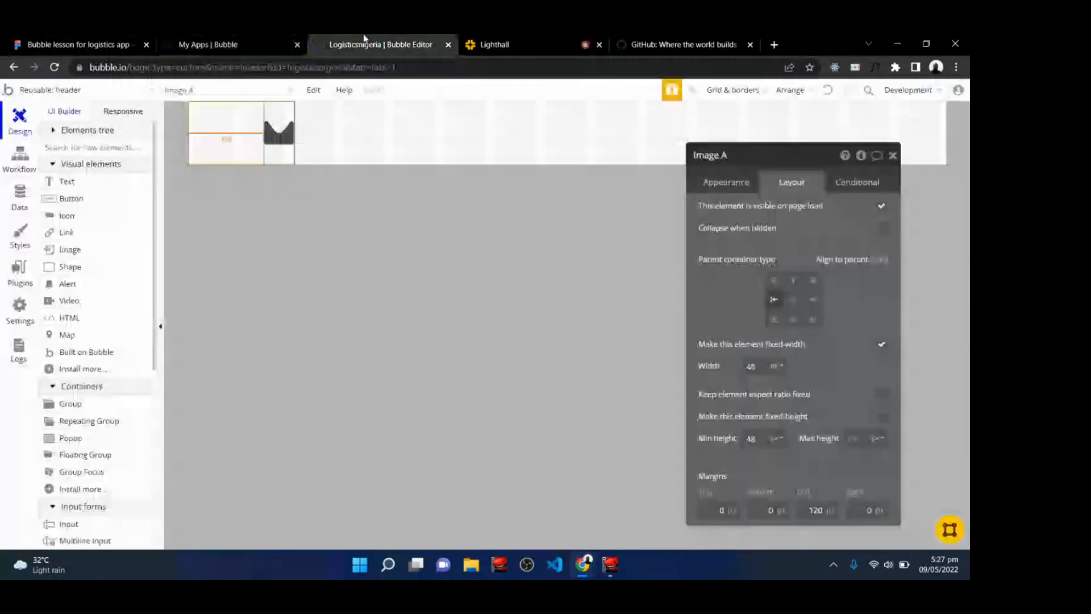
left_click(495, 40)
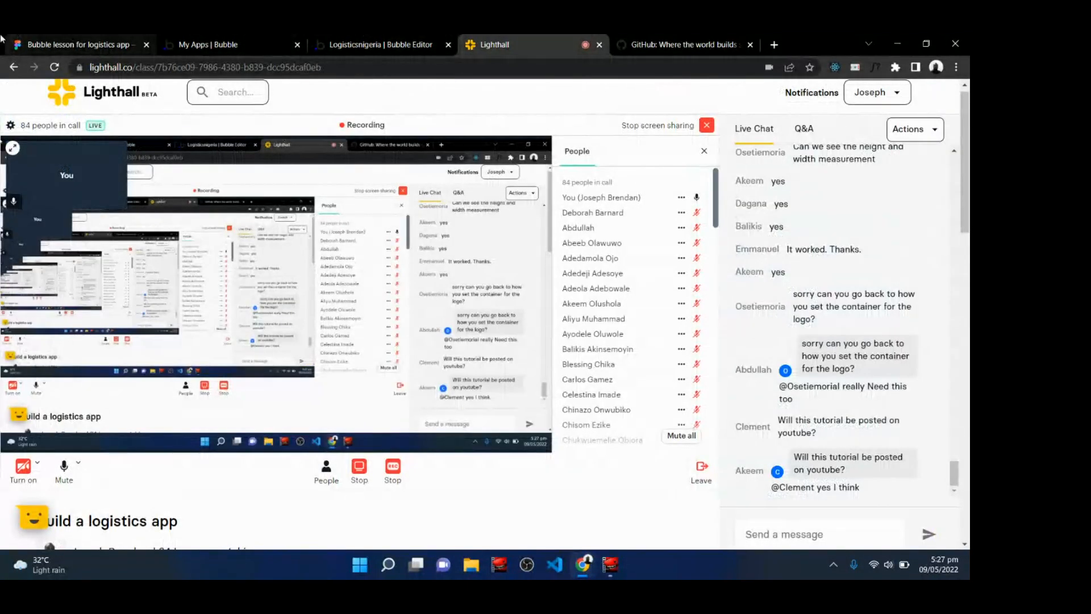
left_click(103, 38)
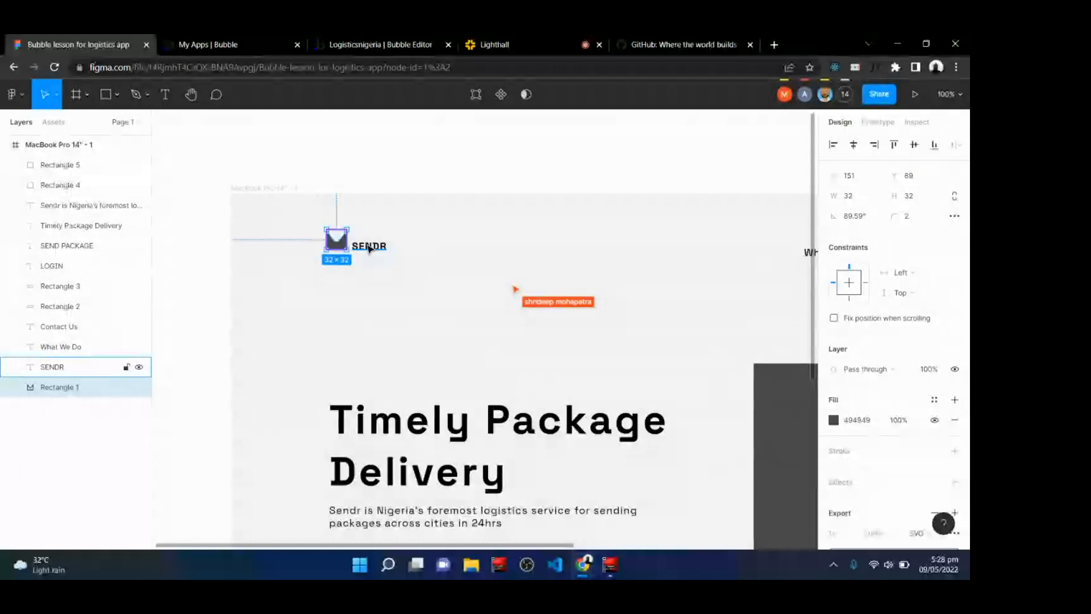
left_click(440, 40)
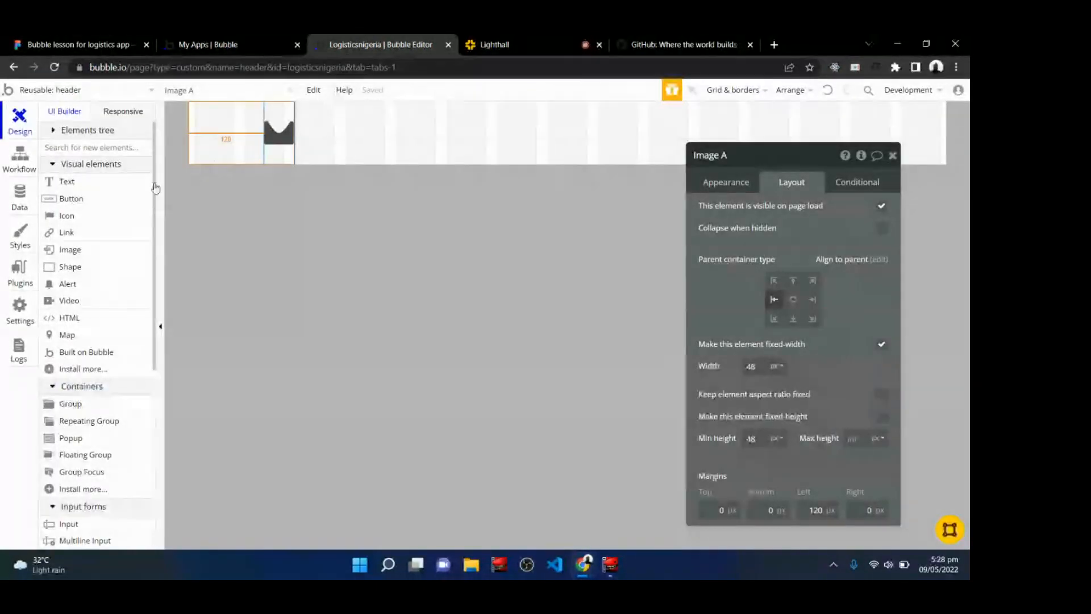
Draw a Text element about 116 px wide in the header next to the logo.
mouse_move(87, 187)
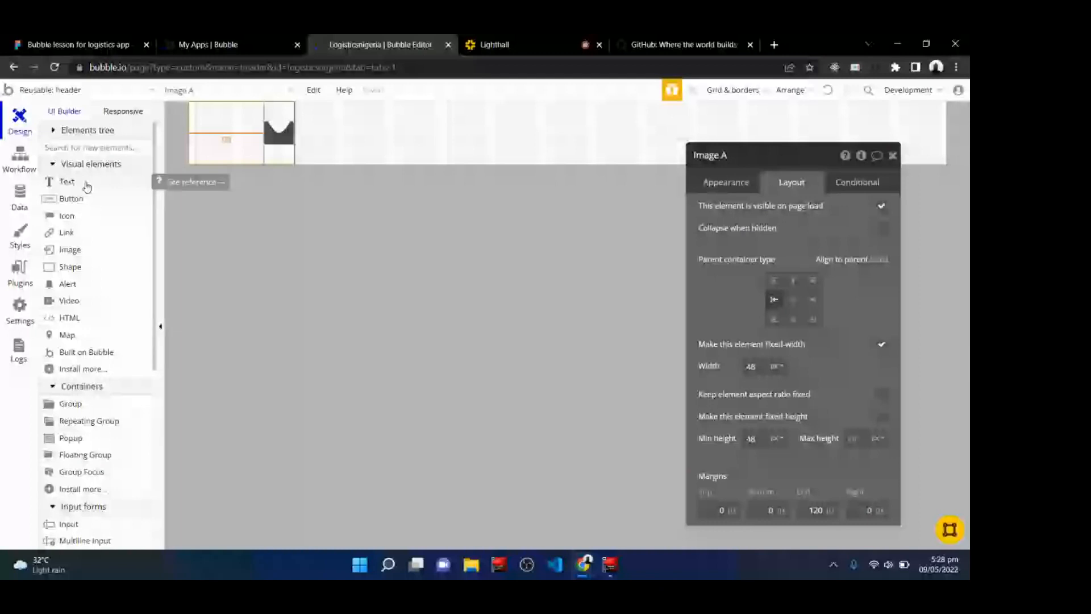
left_click(86, 186)
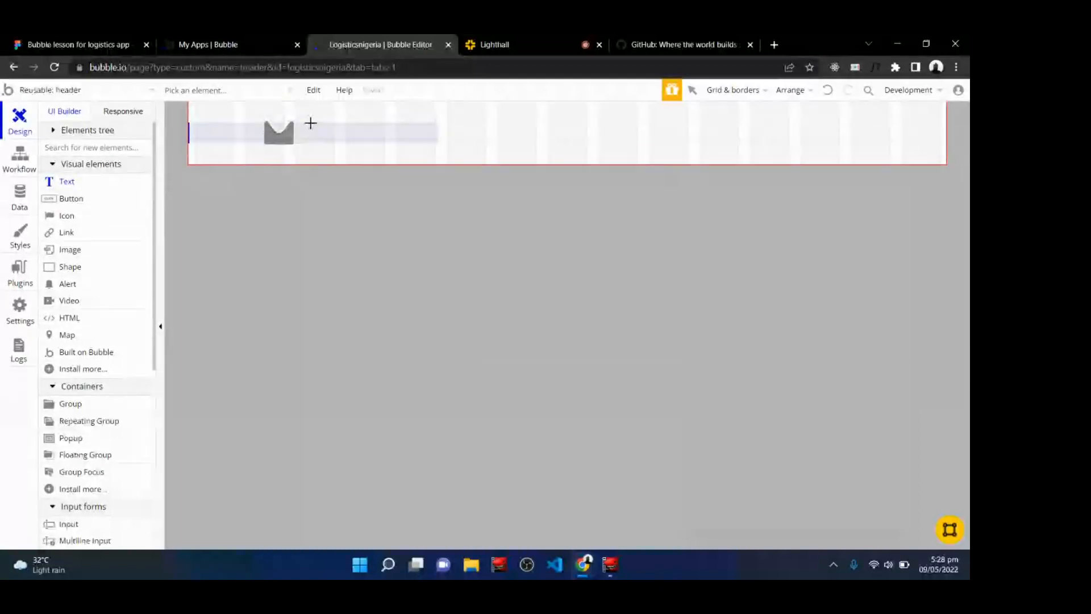
left_click_drag(311, 122, 382, 141)
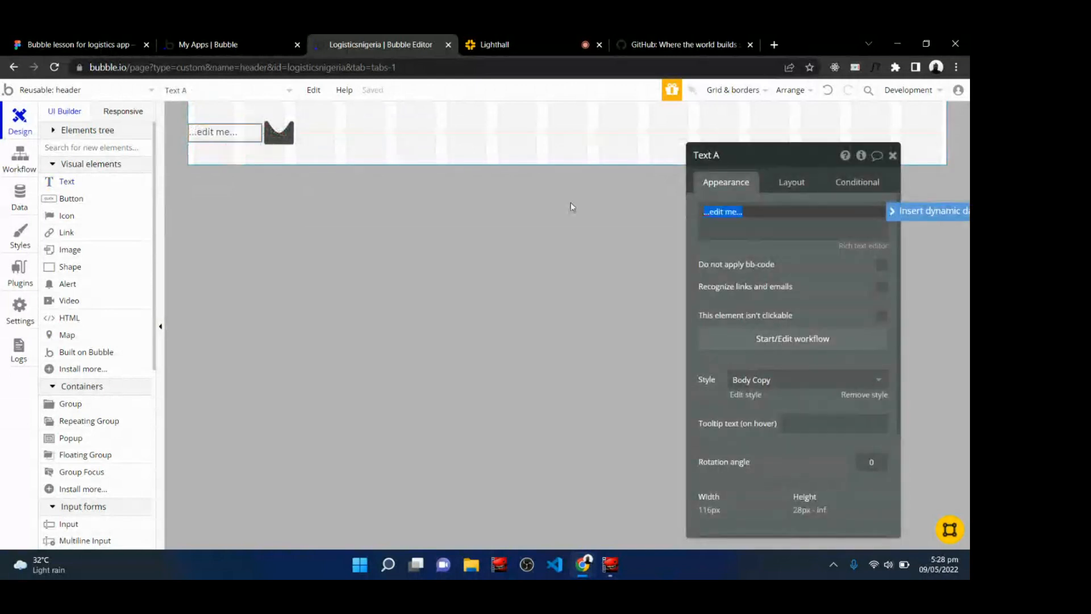
left_click(789, 184)
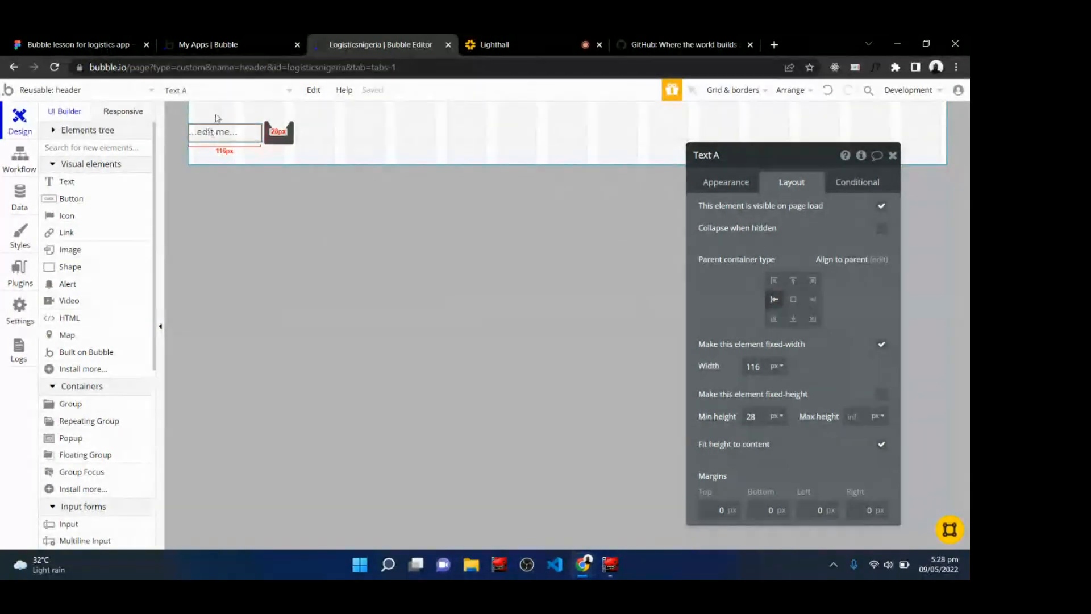
left_click_drag(210, 132, 212, 130)
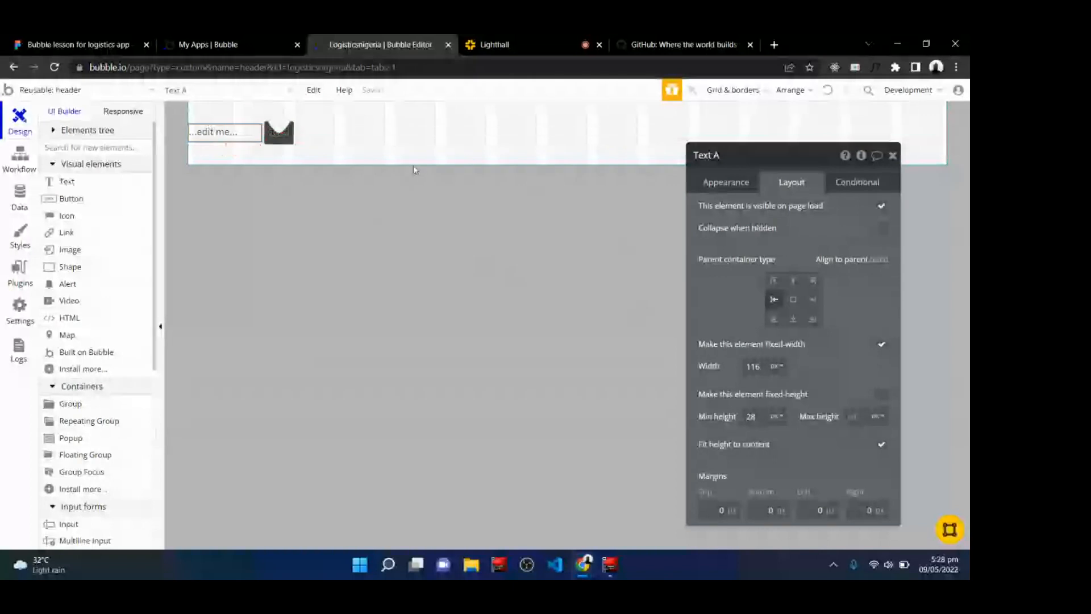
Replace the text element's placeholder content with SENDR.
left_click(727, 183)
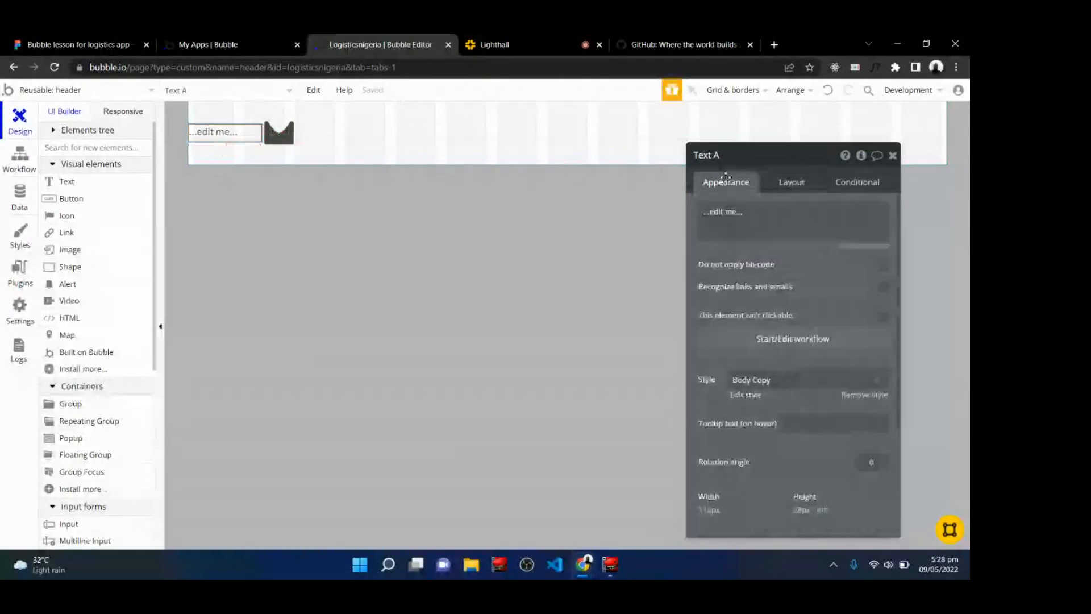
triple_click(750, 219)
key("BackSpace")
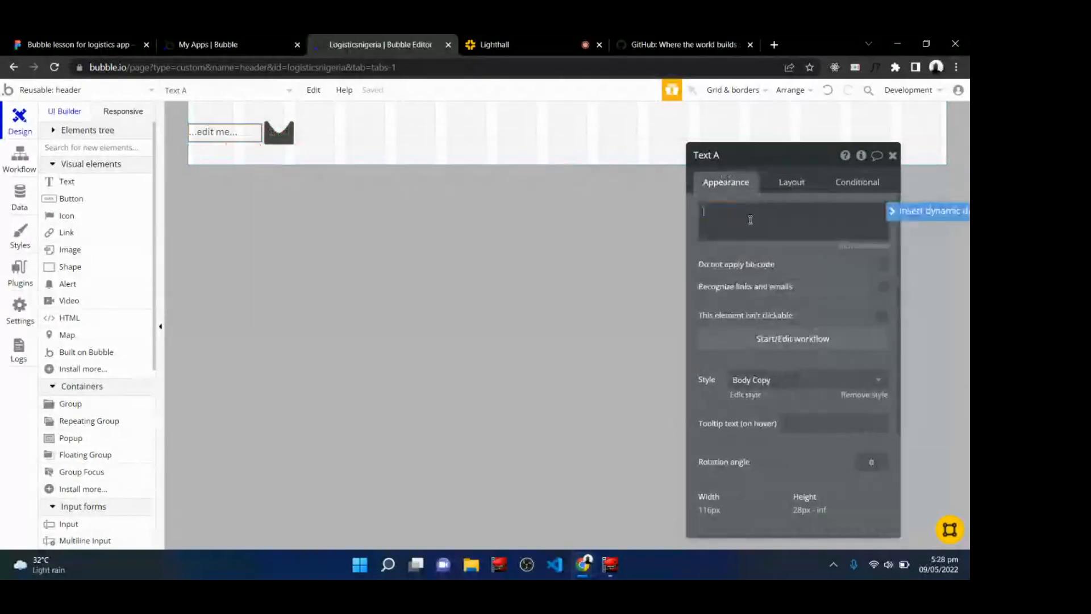
left_click(572, 39)
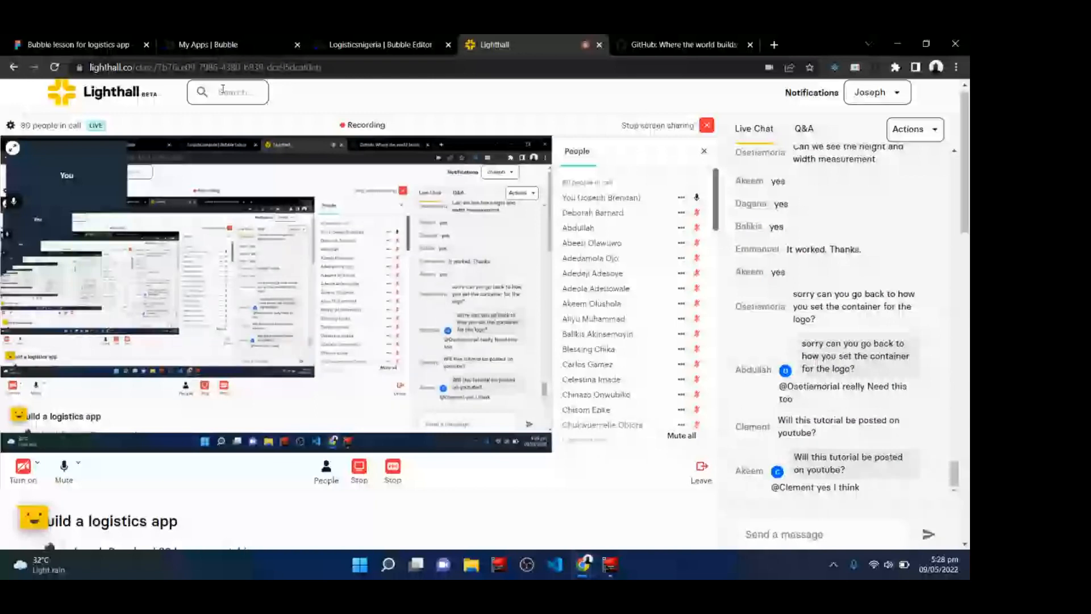
key("ctrl+1")
left_click(372, 38)
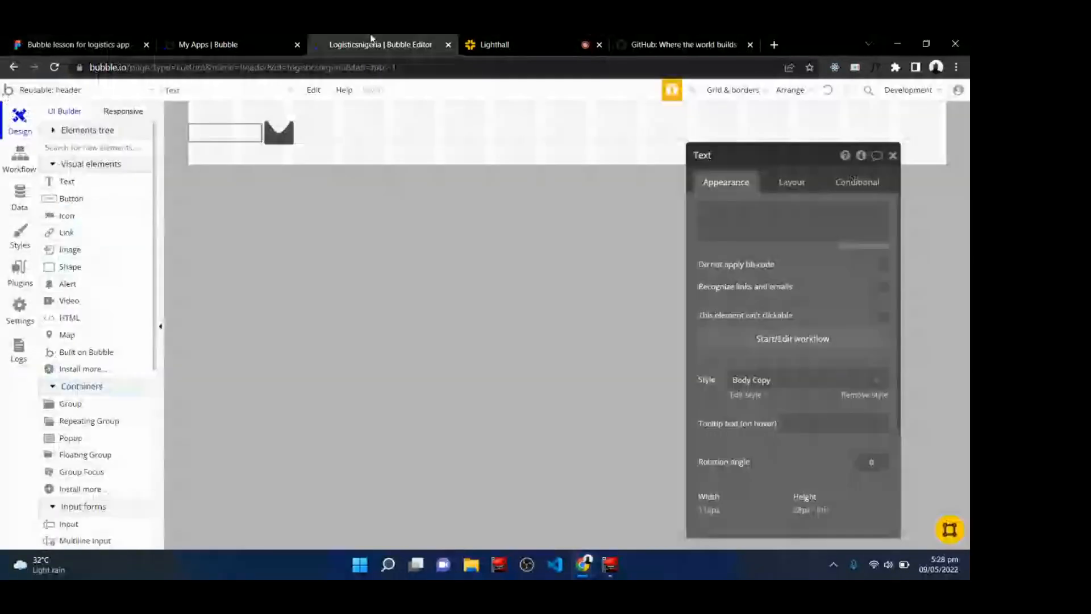
left_click(754, 215)
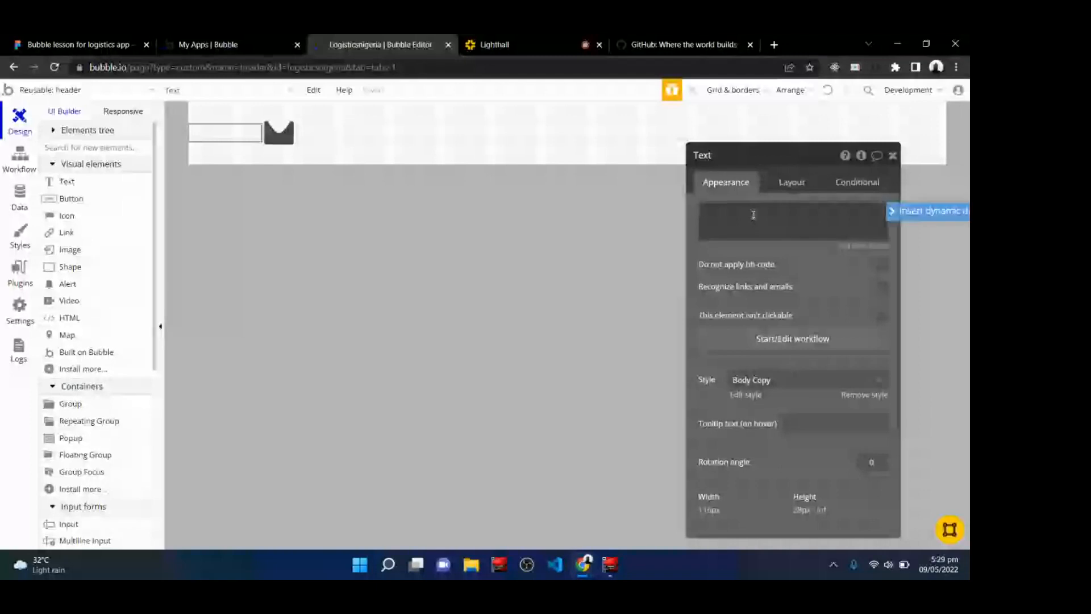
type("SENDR")
left_click(233, 136)
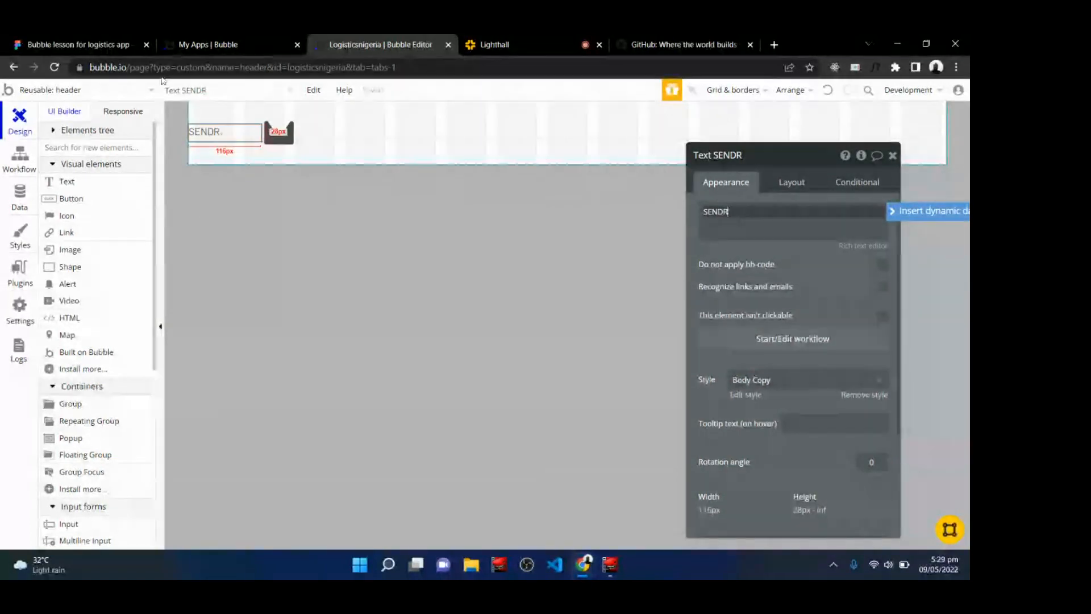
Check the SENDR logo text in the Figma design.
left_click(28, 40)
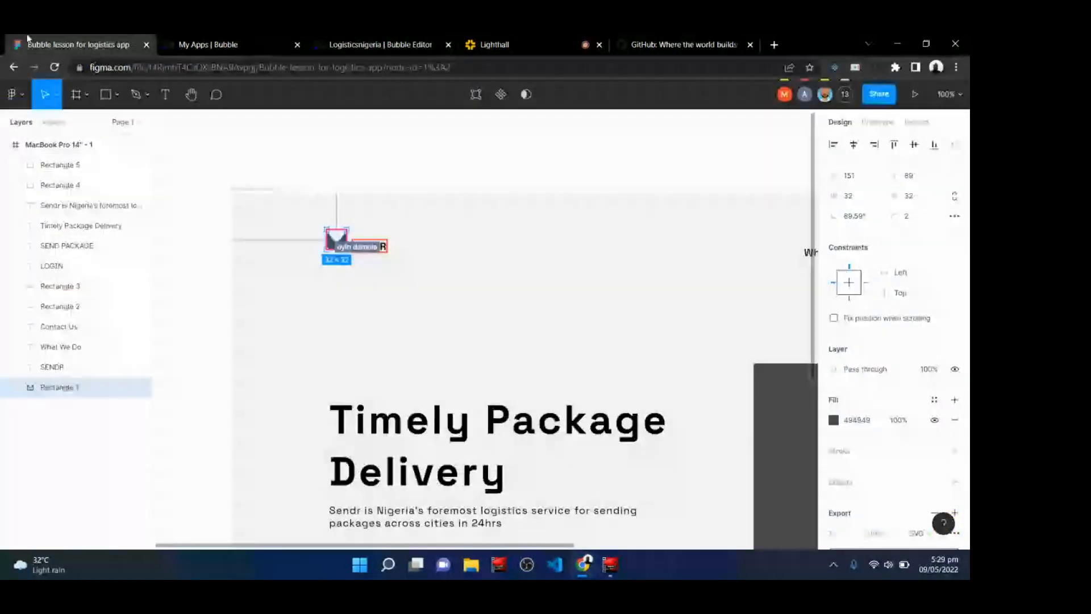
left_click(416, 296)
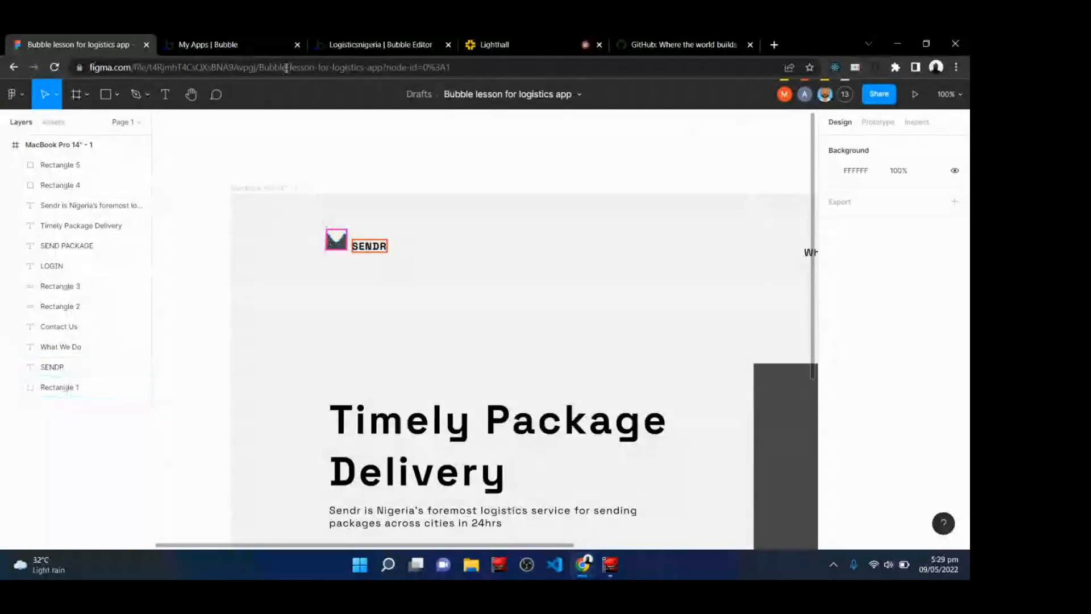
left_click(410, 42)
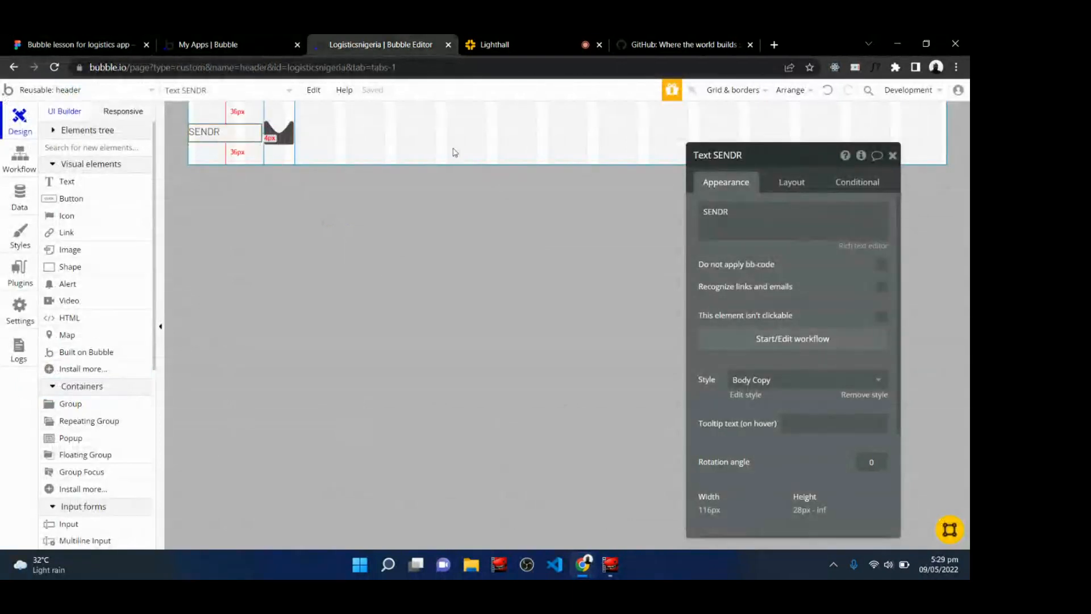
left_click(795, 187)
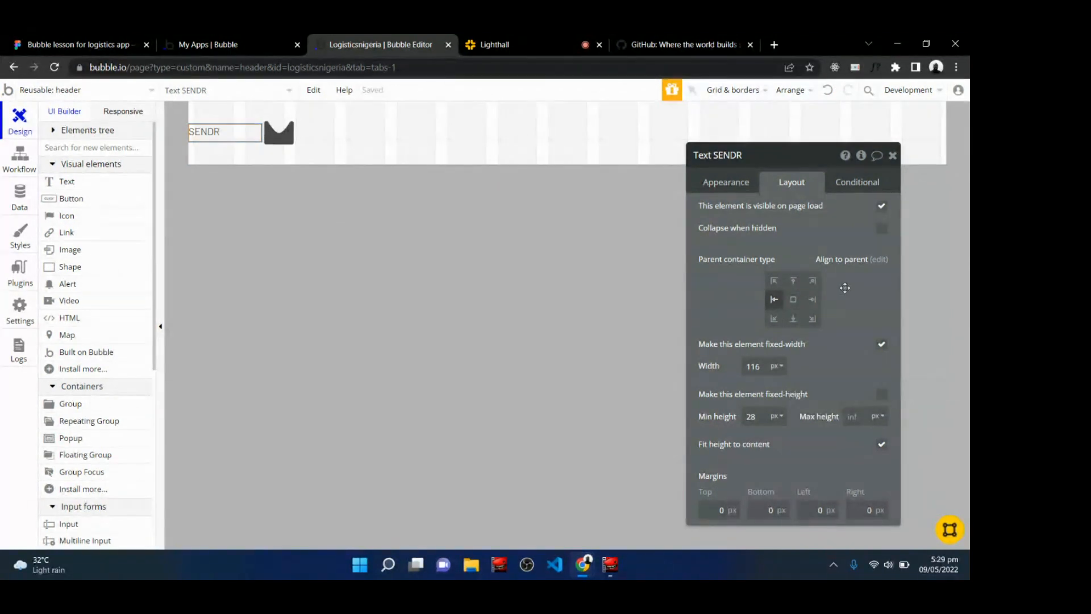
left_click(883, 346)
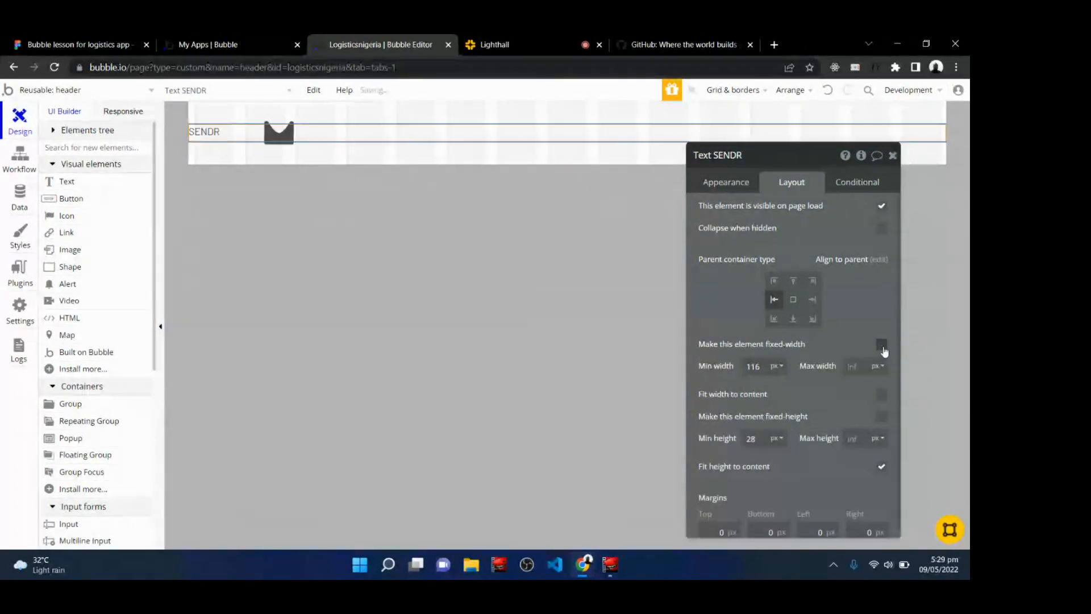
left_click(883, 348)
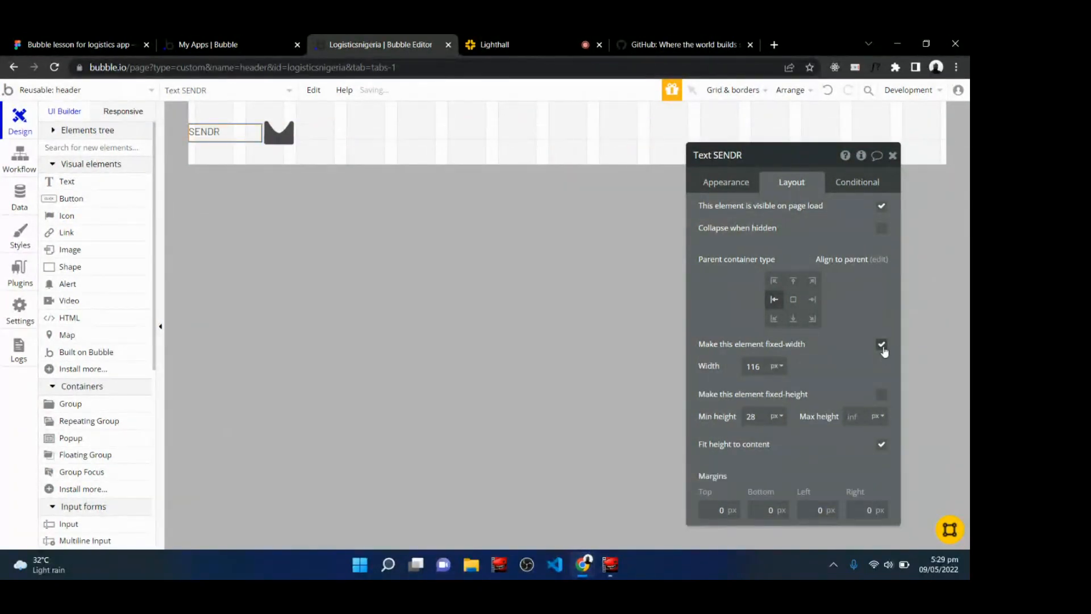
Group the logo icon and SENDR text in Figma and wrap the selection in a frame.
left_click(49, 42)
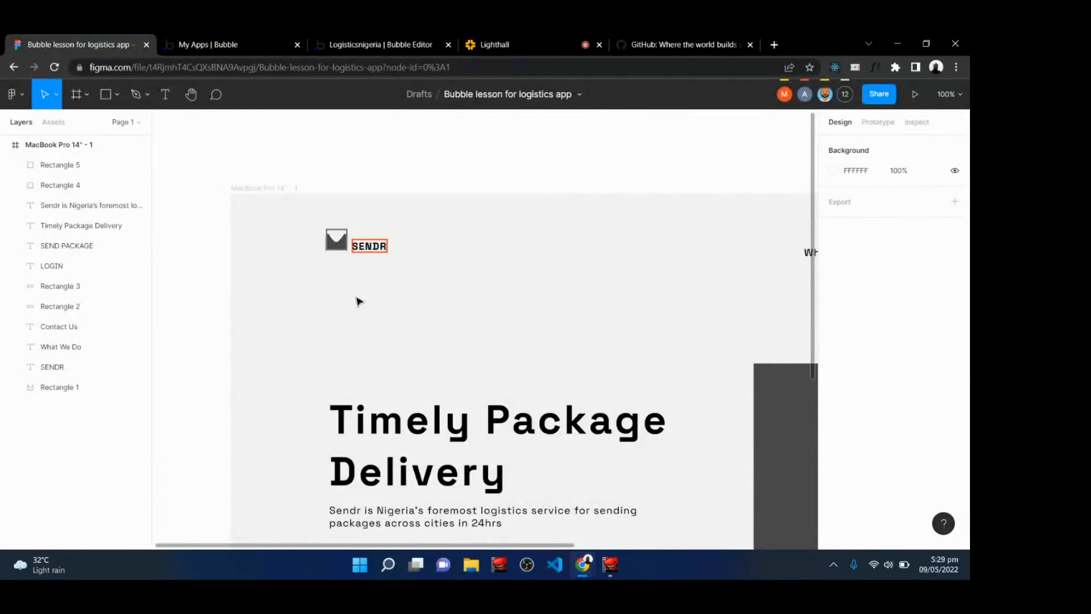
left_click_drag(316, 223, 414, 269)
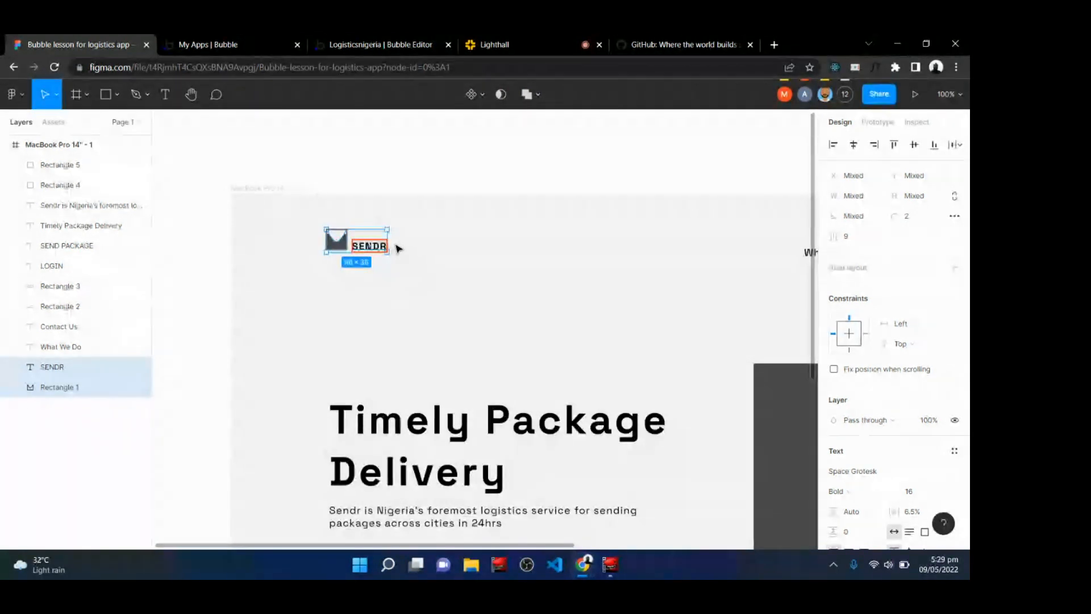
key("ctrl+g")
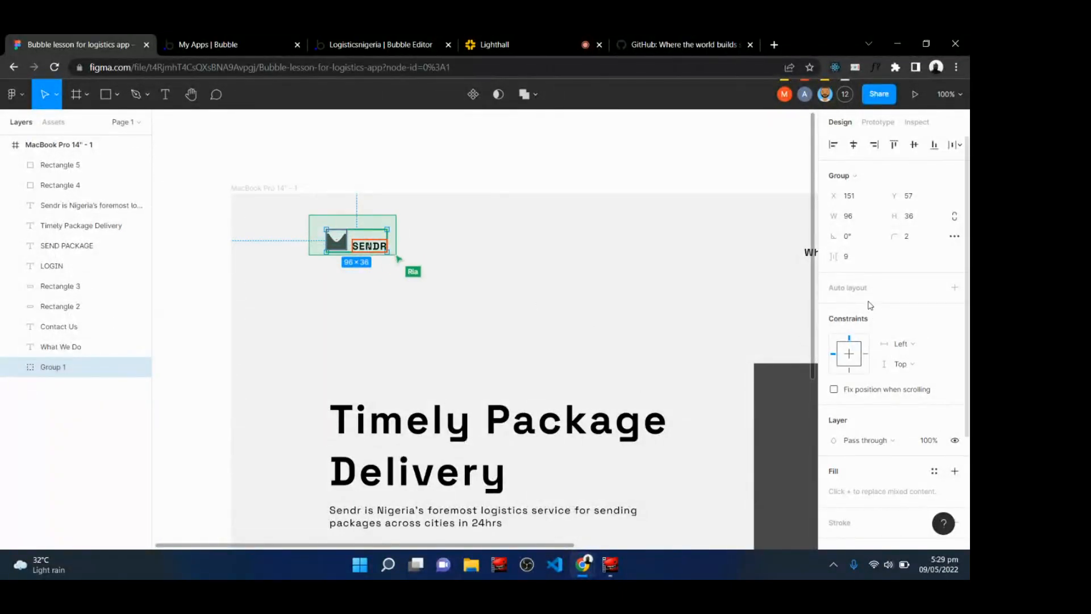
right_click(349, 246)
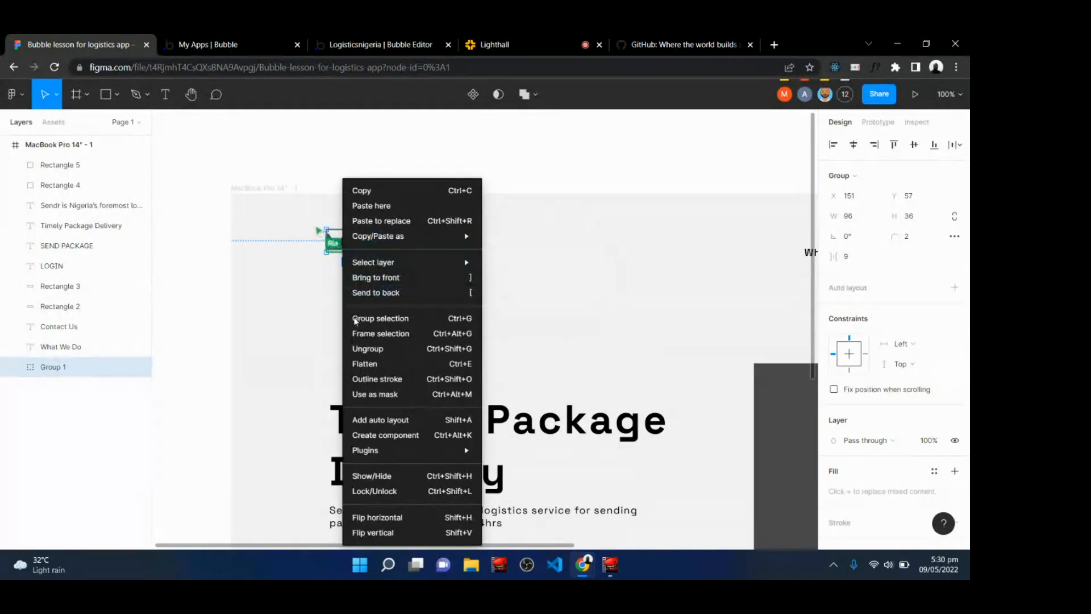
left_click(393, 334)
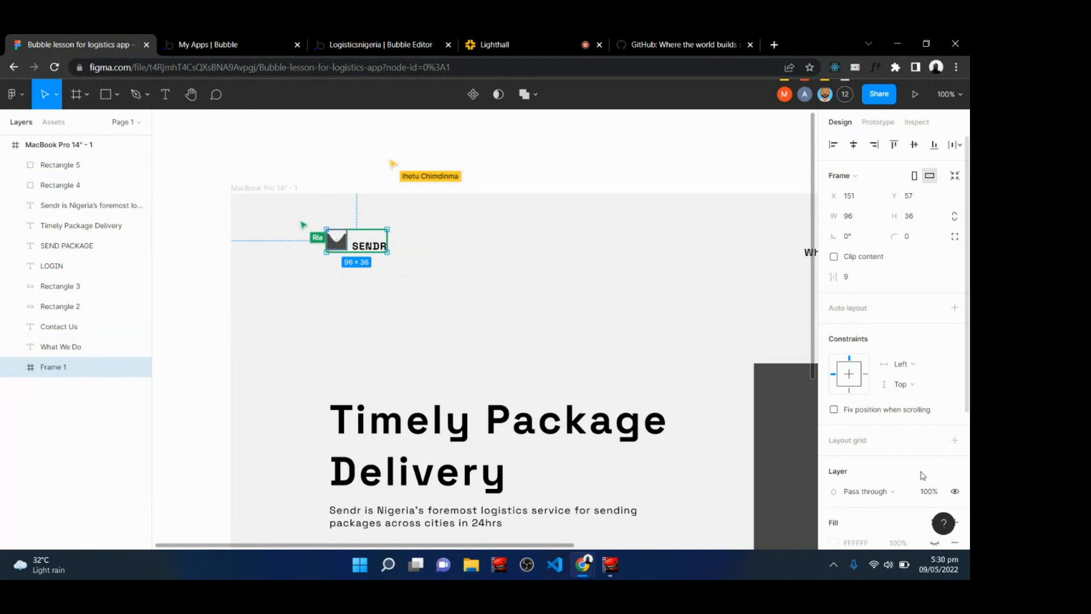
Add an export setting for the logo frame in Figma, choose SVG format, and export Frame 1.
scroll(922, 475, "down", 4)
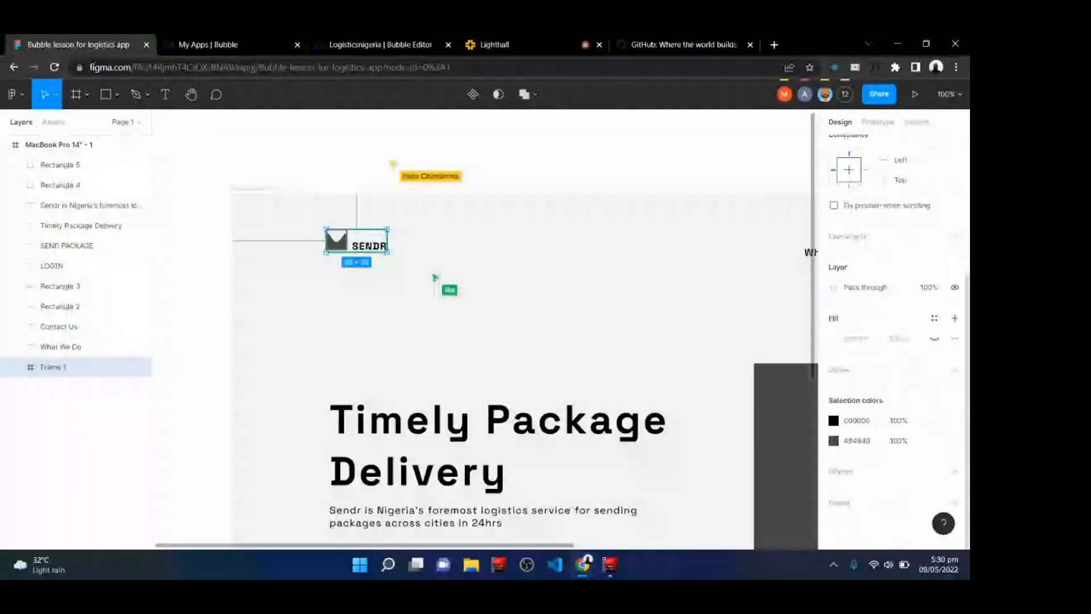
left_click(954, 503)
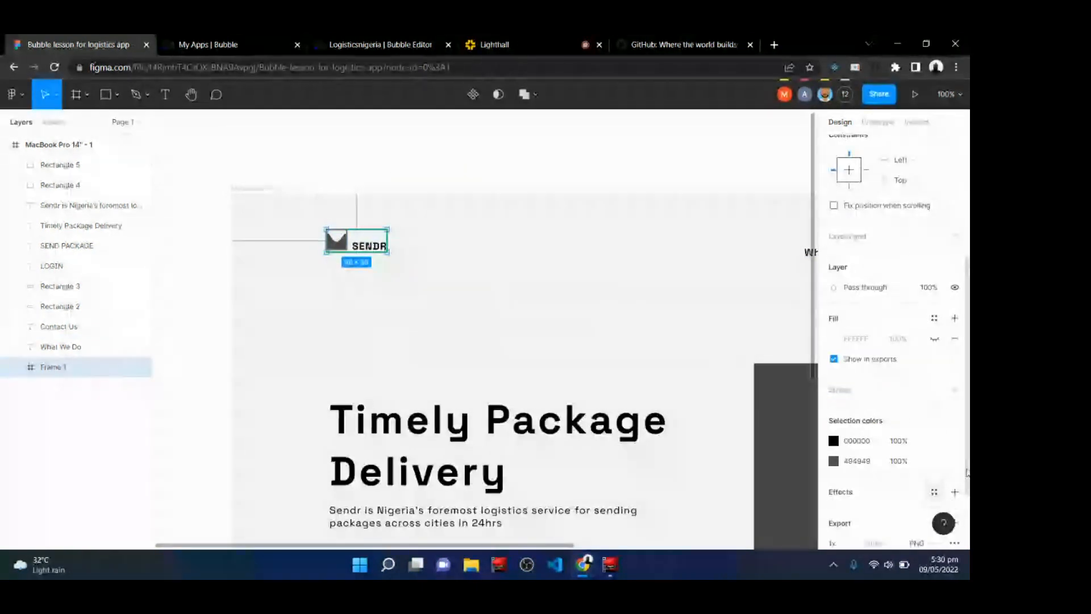
scroll(916, 474, "down", 2)
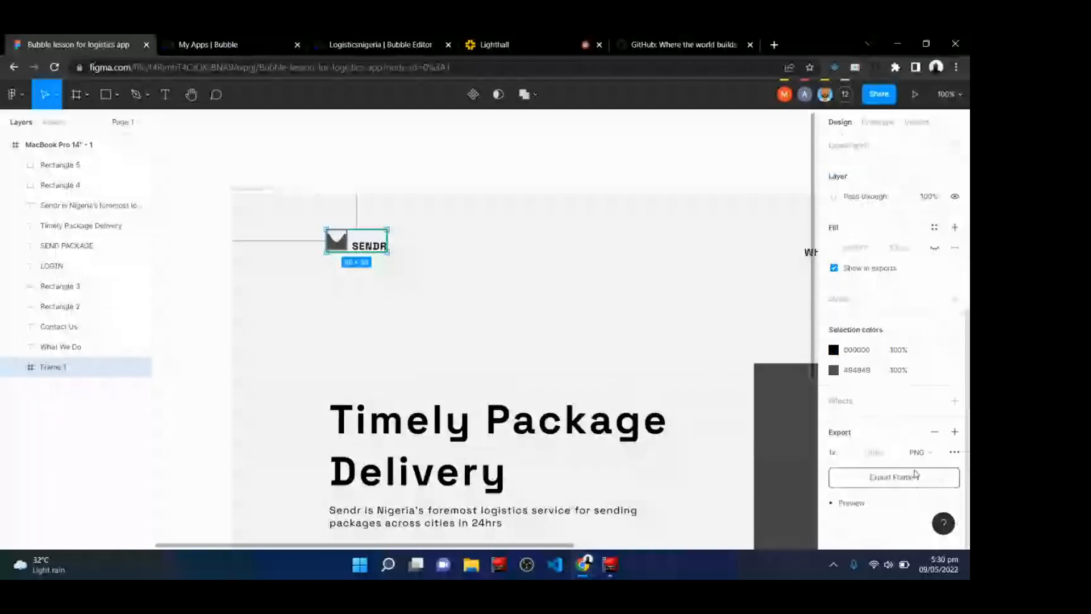
left_click(925, 454)
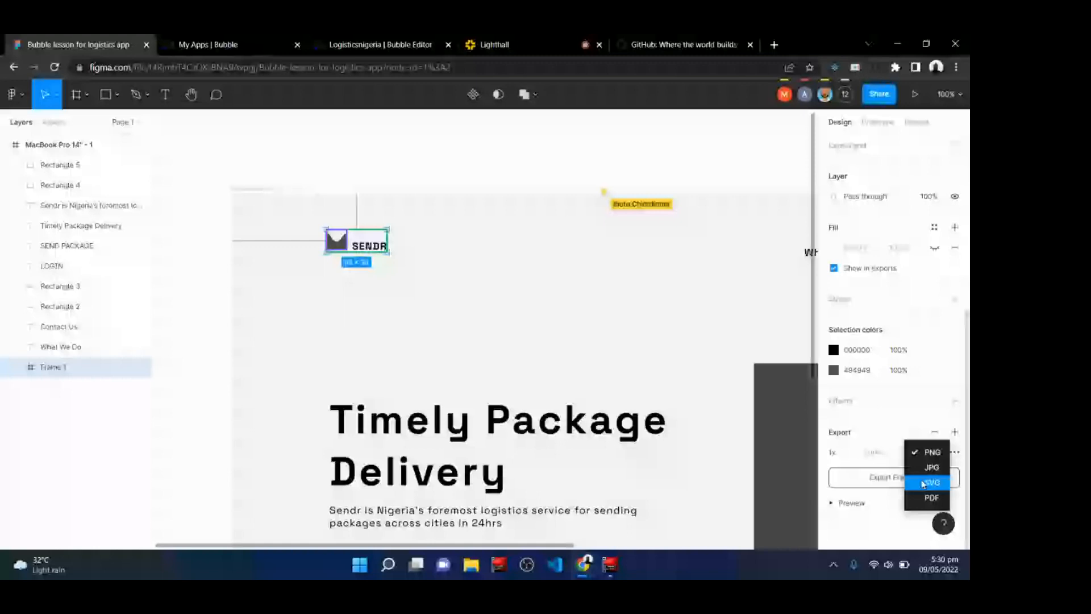
left_click(923, 483)
left_click(877, 478)
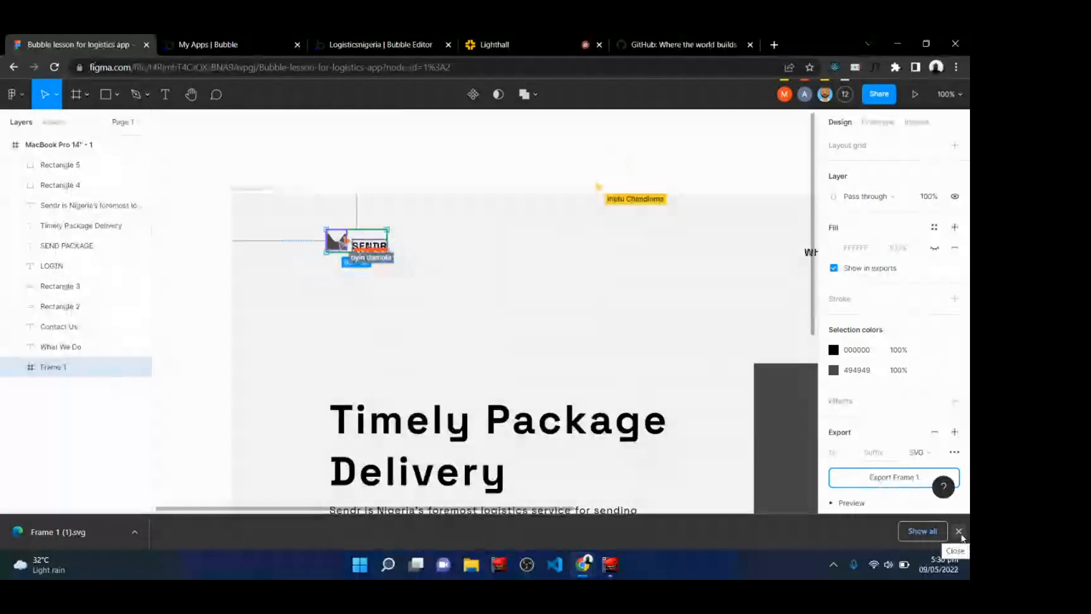
left_click(959, 531)
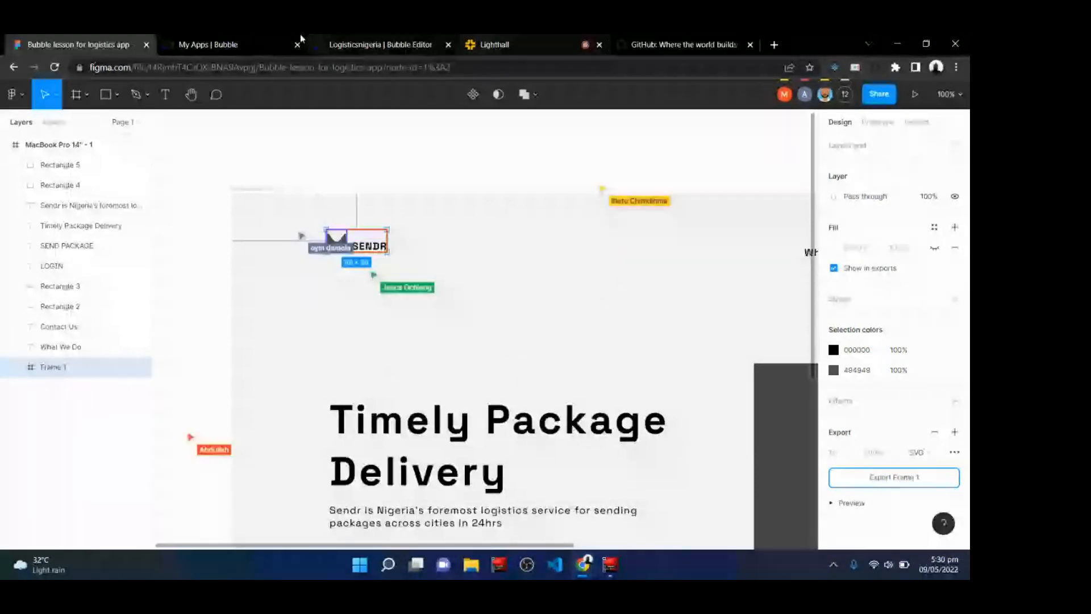
left_click(372, 41)
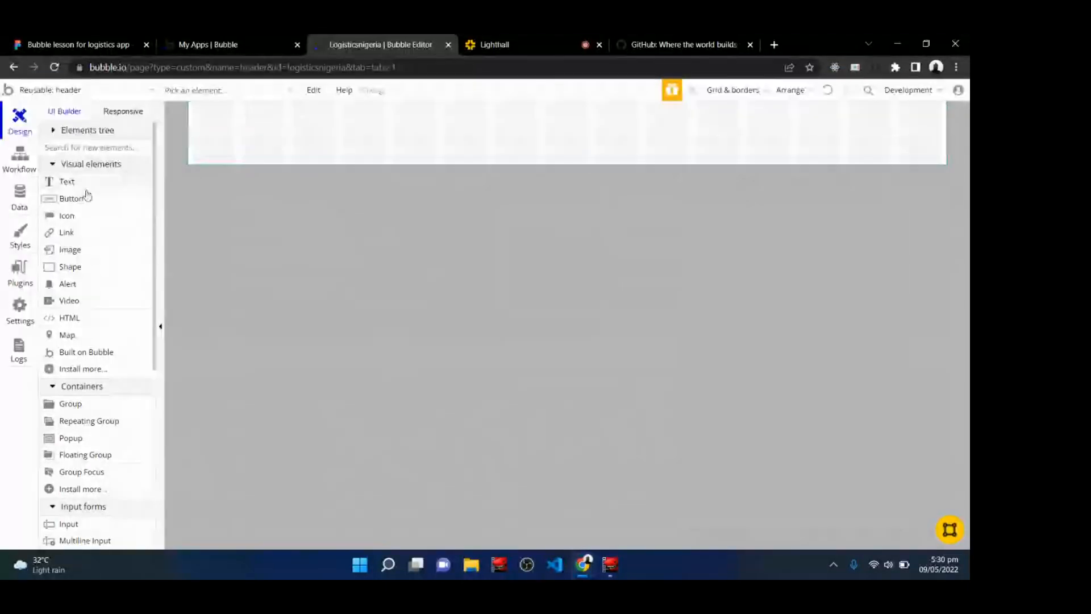
left_click(80, 254)
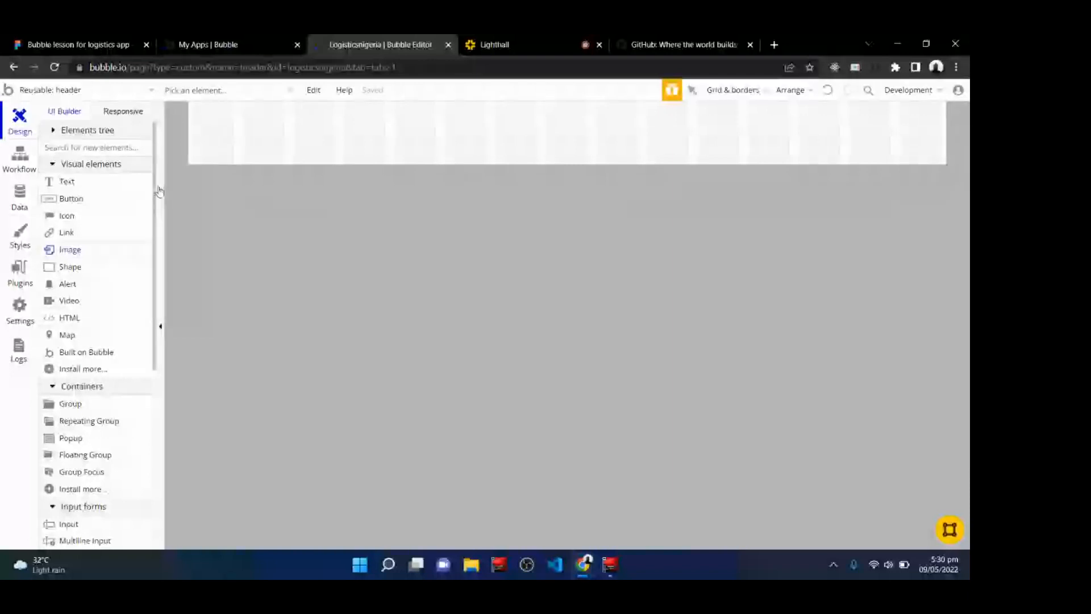
left_click(200, 126)
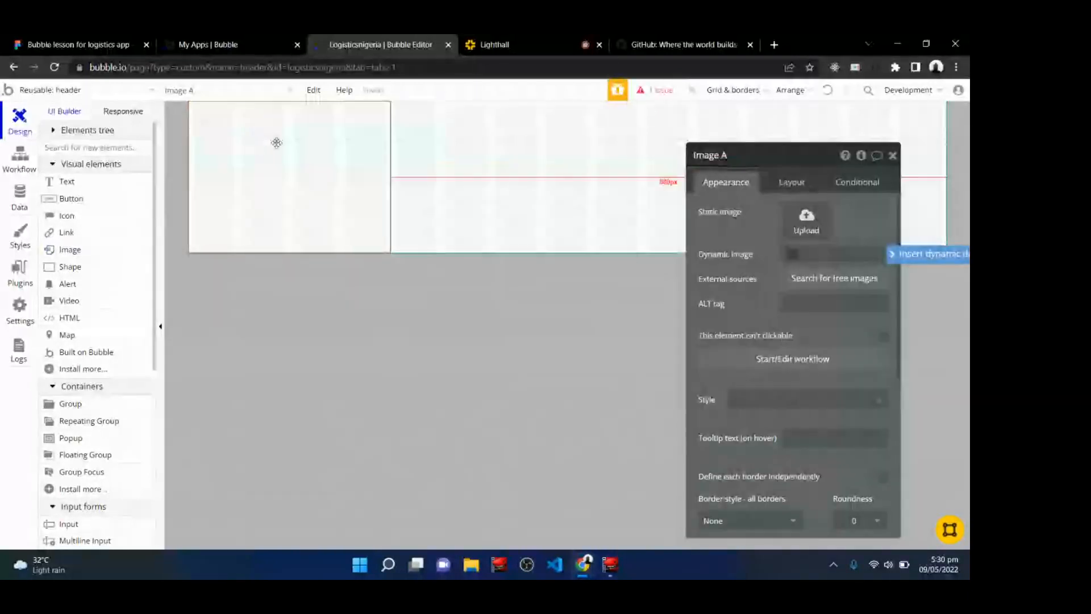
key("ctrl+z")
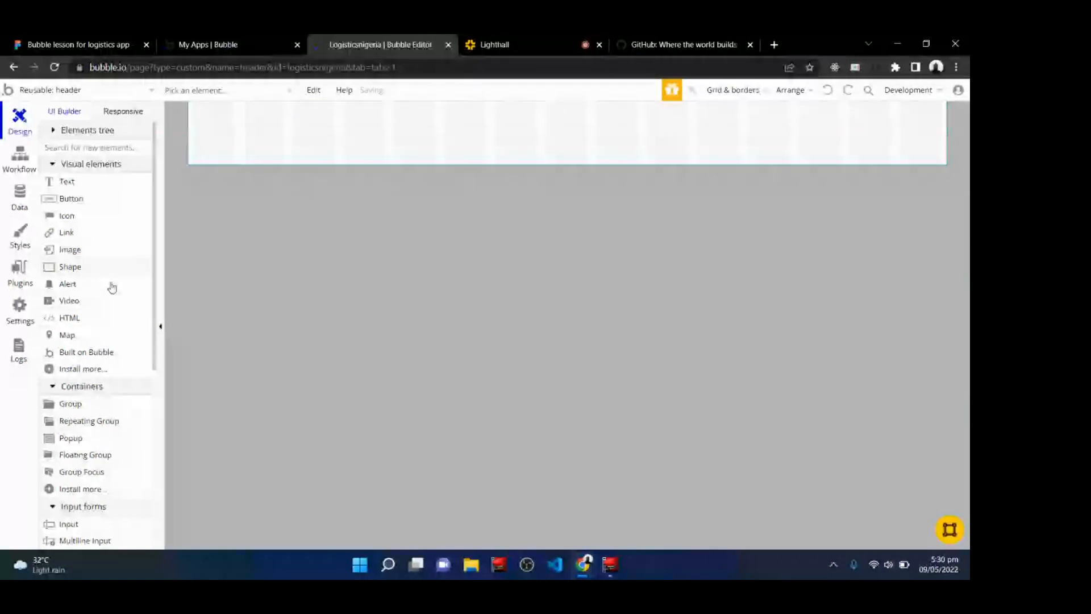
Draw an Image element about 209 px wide in the header and upload the exported Frame 1 SVG as its static image.
left_click(100, 255)
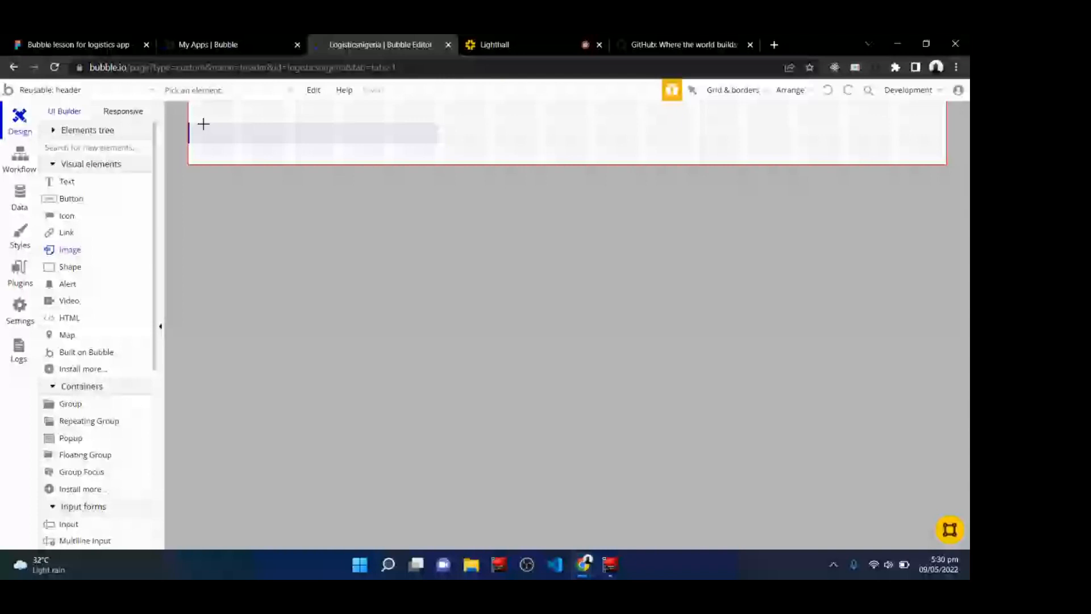
left_click_drag(204, 123, 340, 147)
double_click(280, 141)
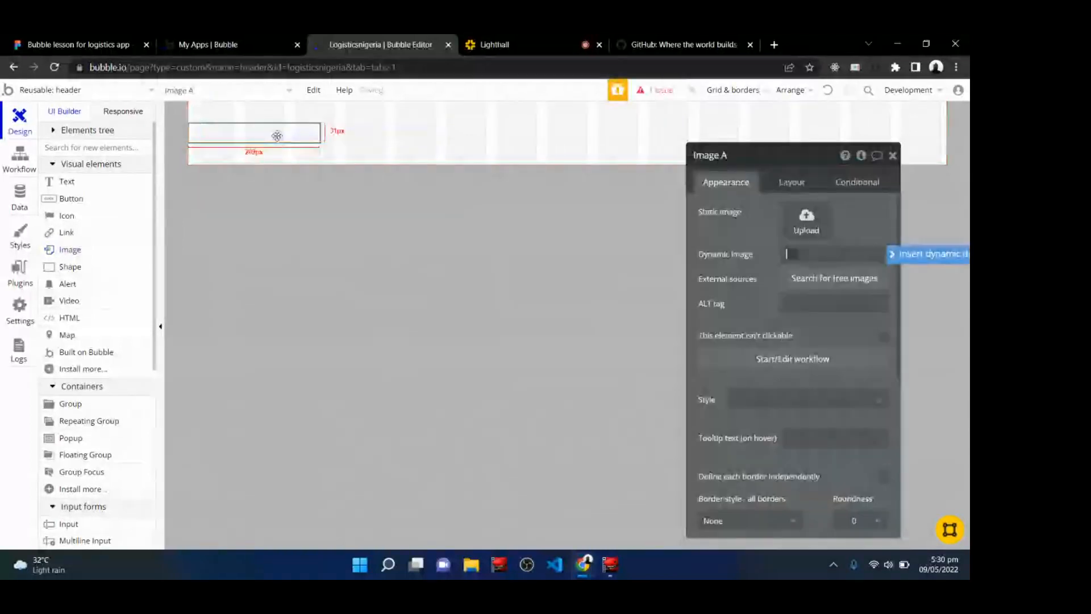
left_click(795, 220)
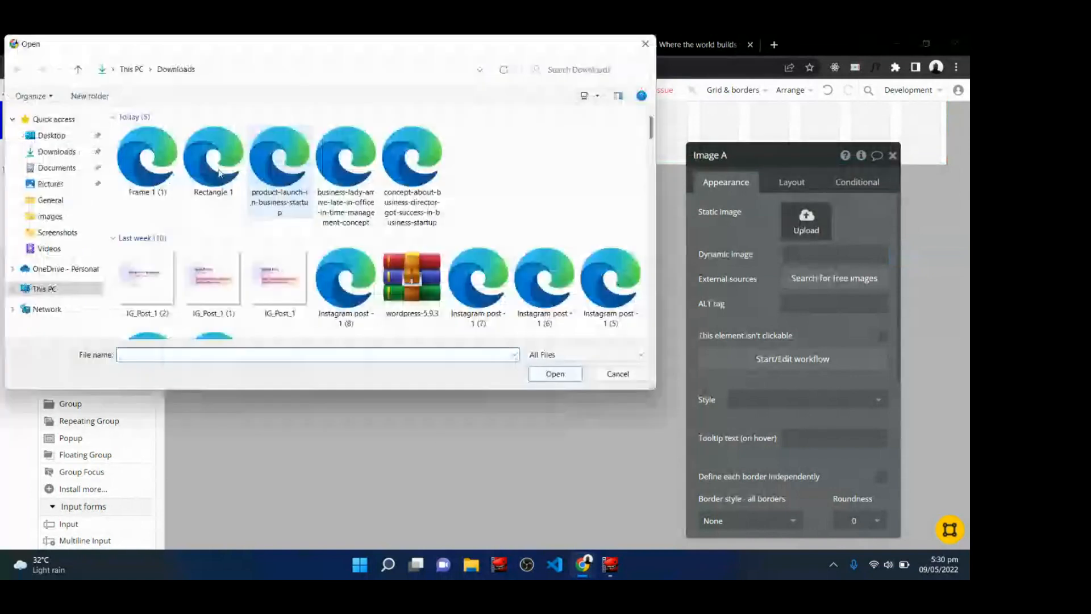
left_click(147, 160)
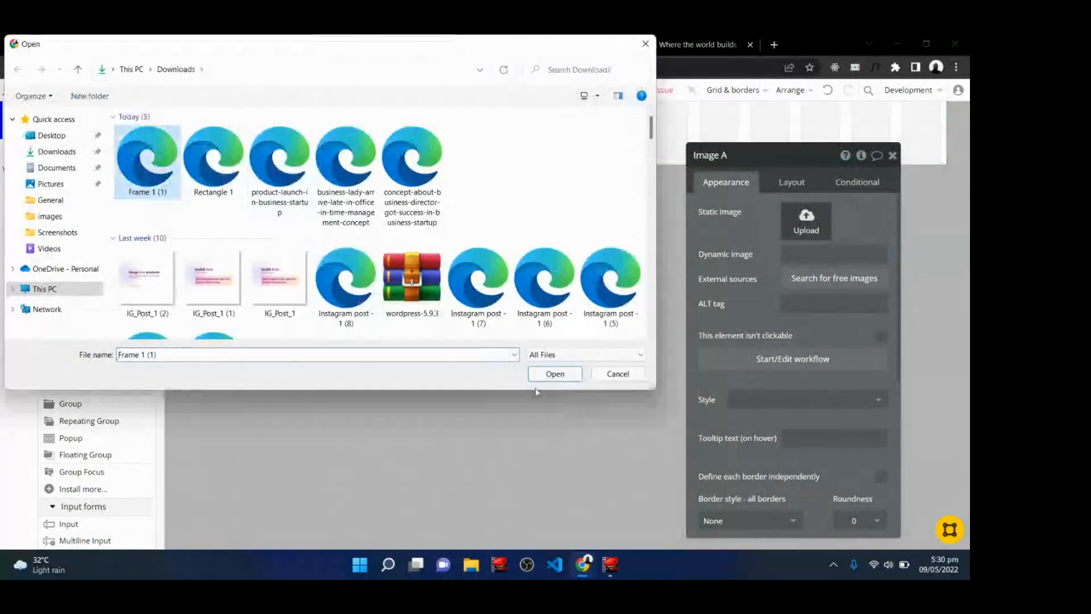
left_click(555, 374)
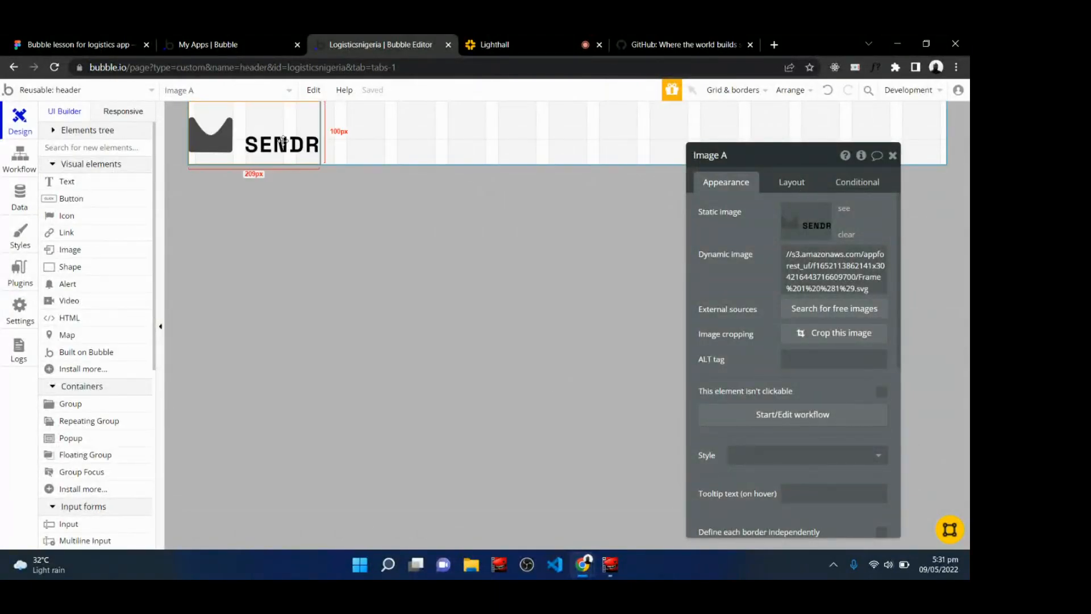
Set the image's width to 180 px, max height to 100 px, min height to 48 px, and make its height fixed.
left_click(788, 183)
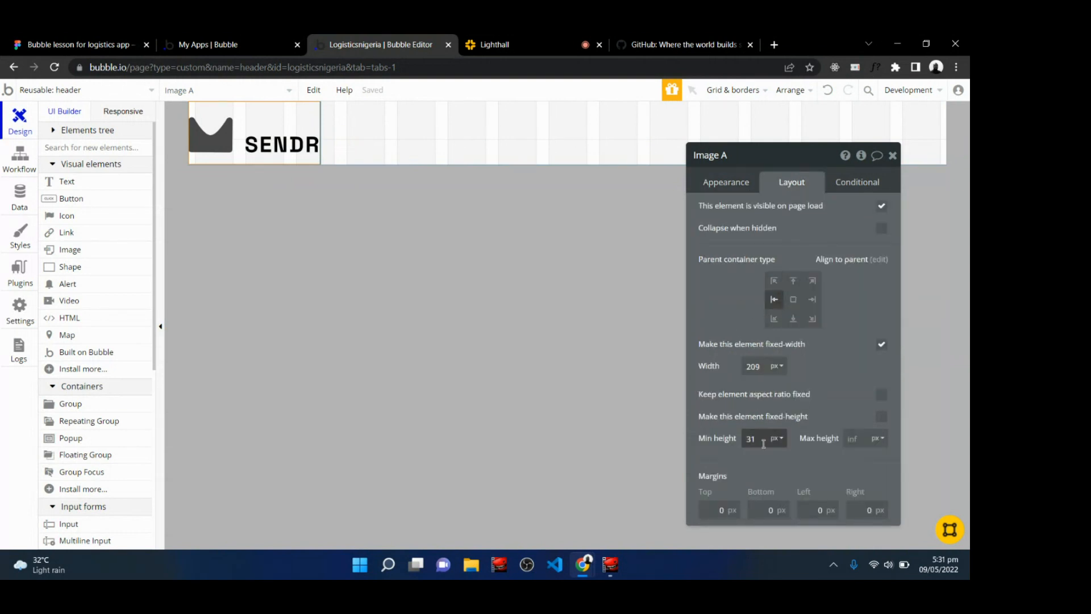
double_click(763, 366)
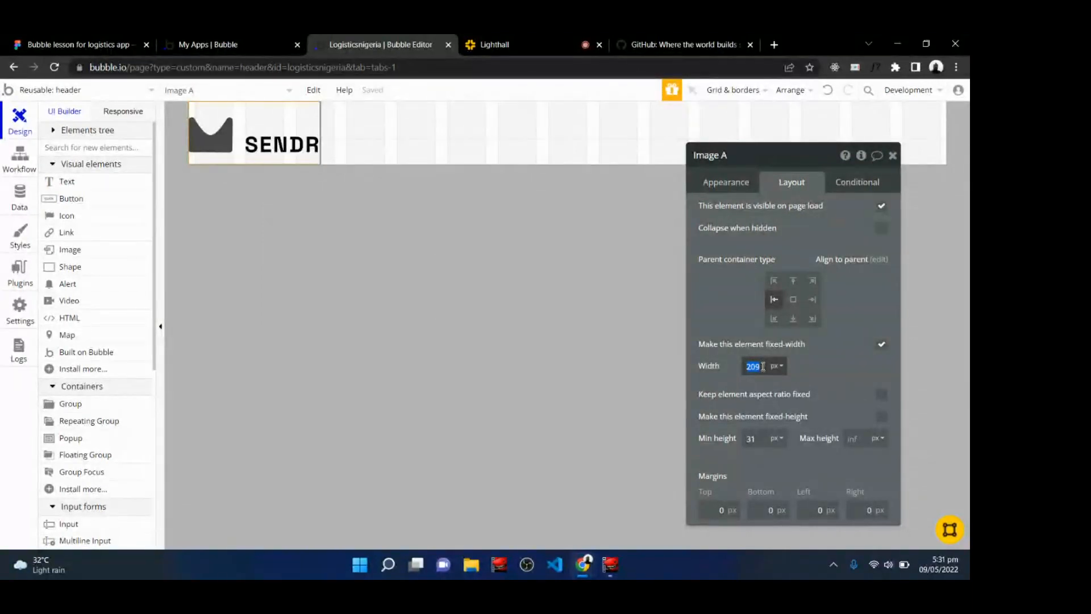
type("180")
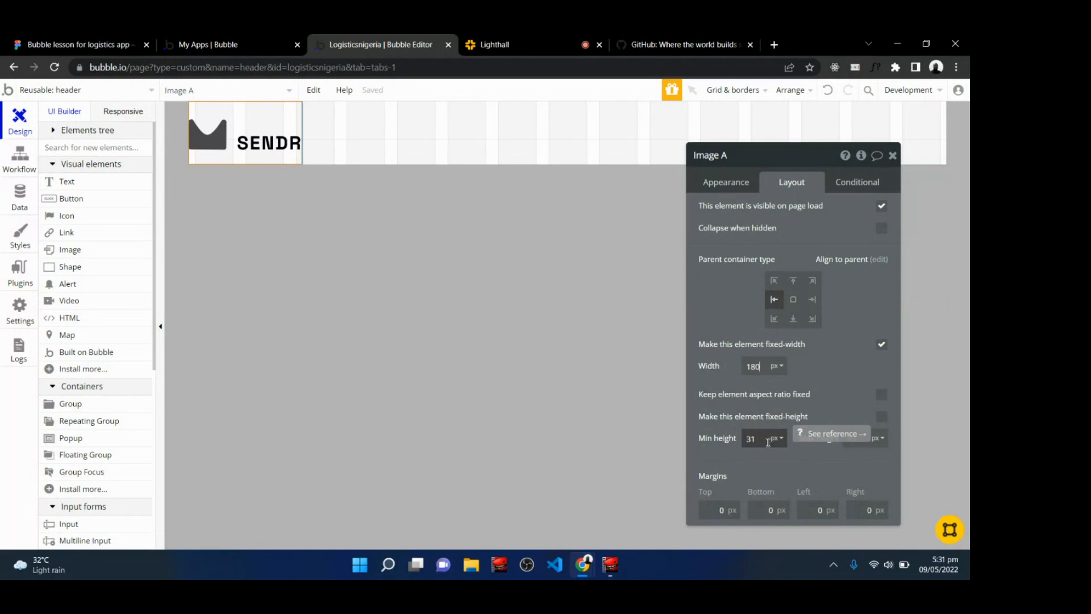
left_click(862, 438)
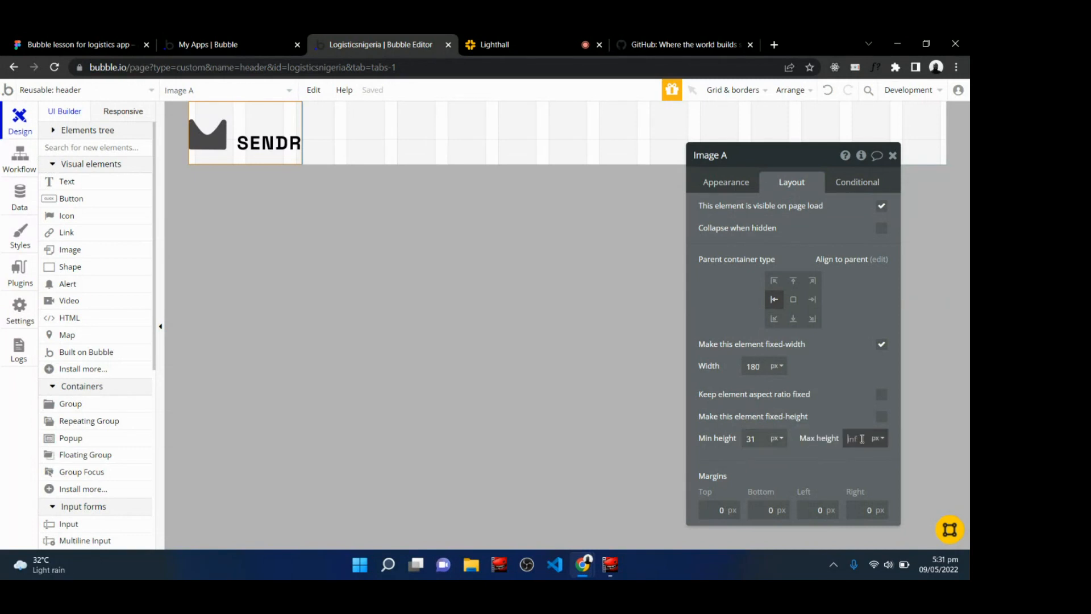
type("100")
double_click(750, 439)
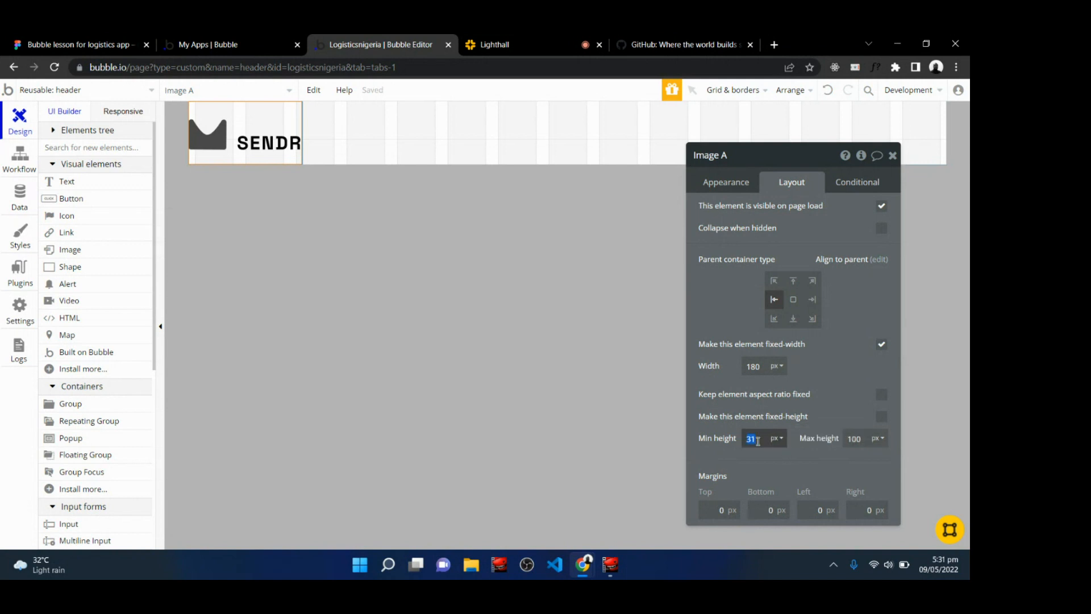
type("48")
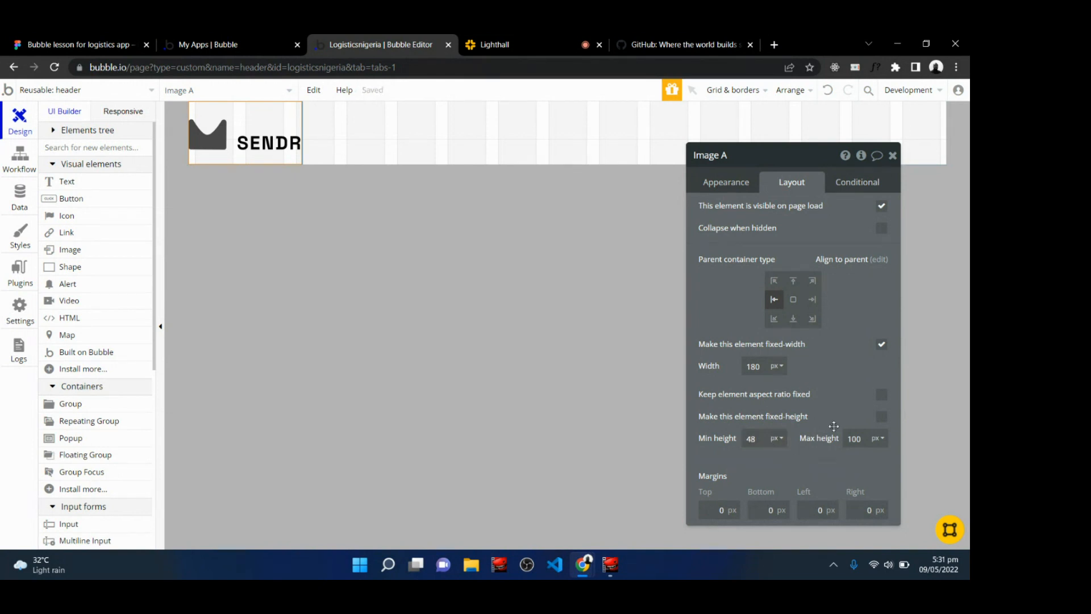
left_click(881, 418)
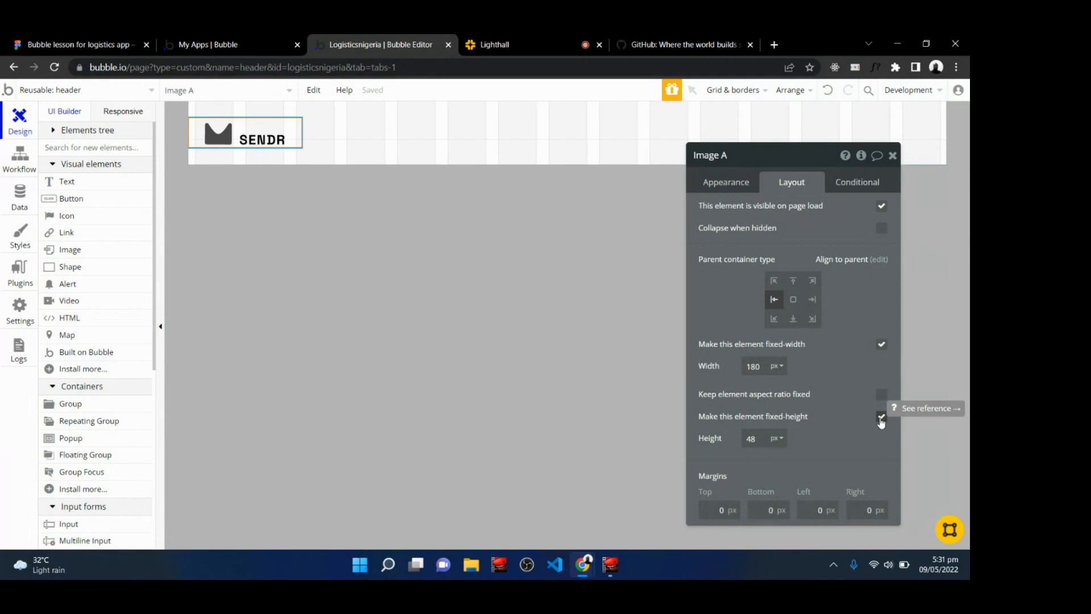
left_click(540, 41)
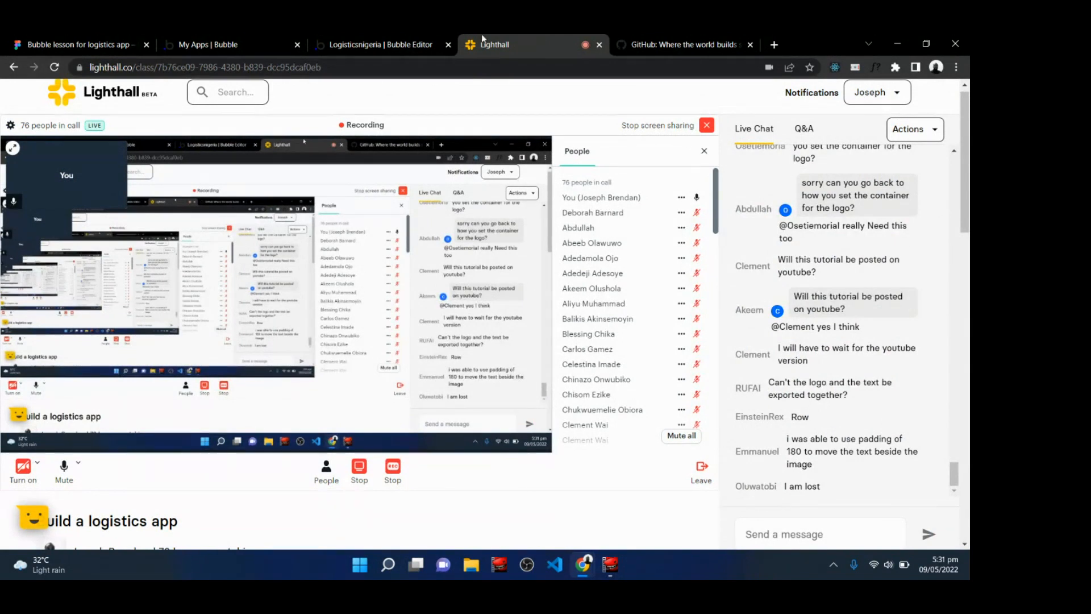
left_click(407, 40)
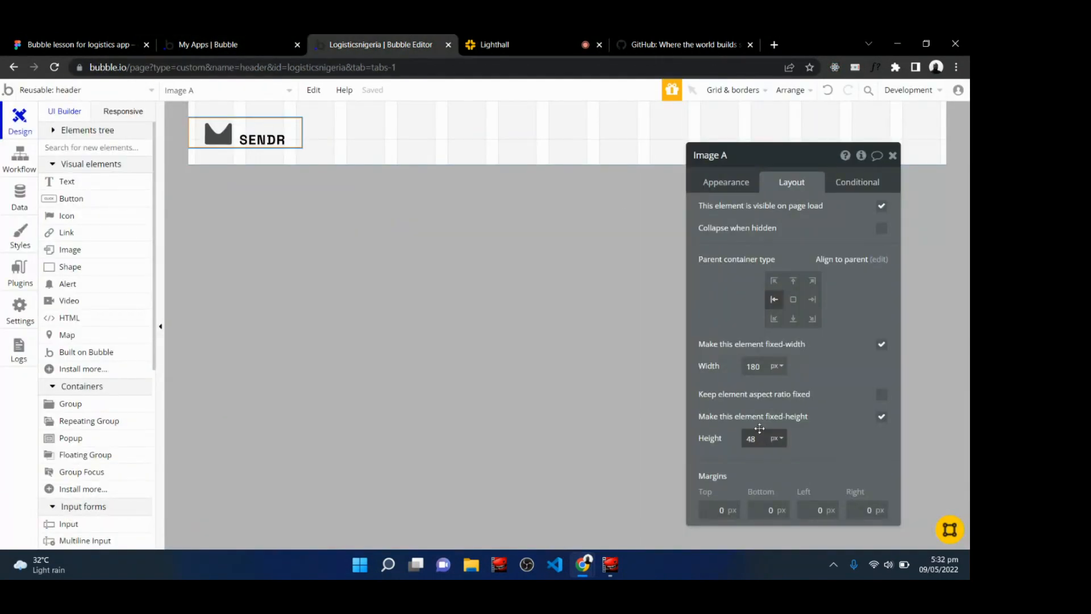
left_click(881, 418)
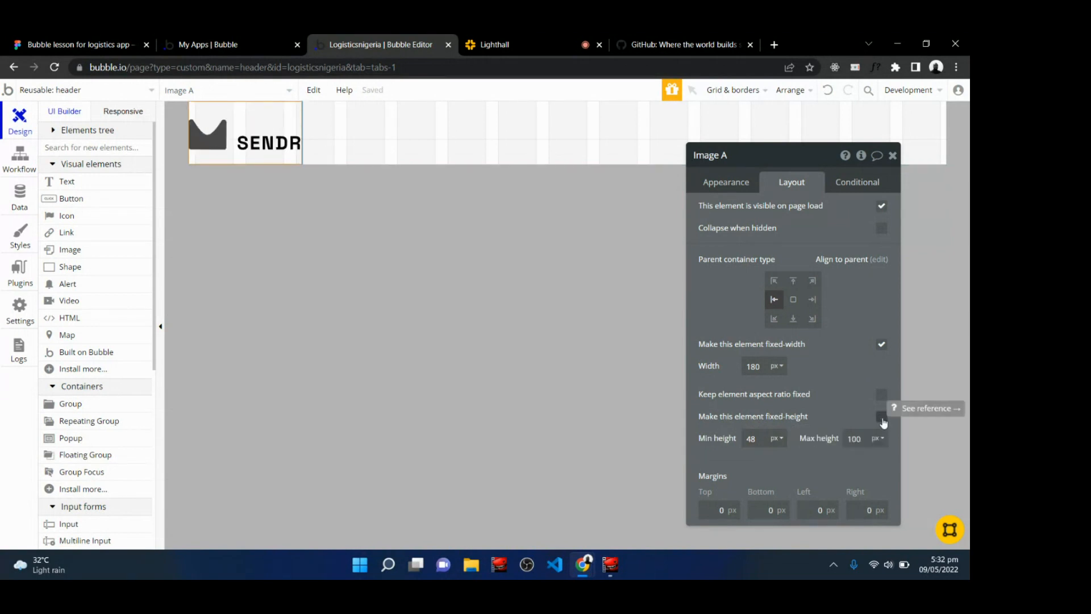
left_click(882, 419)
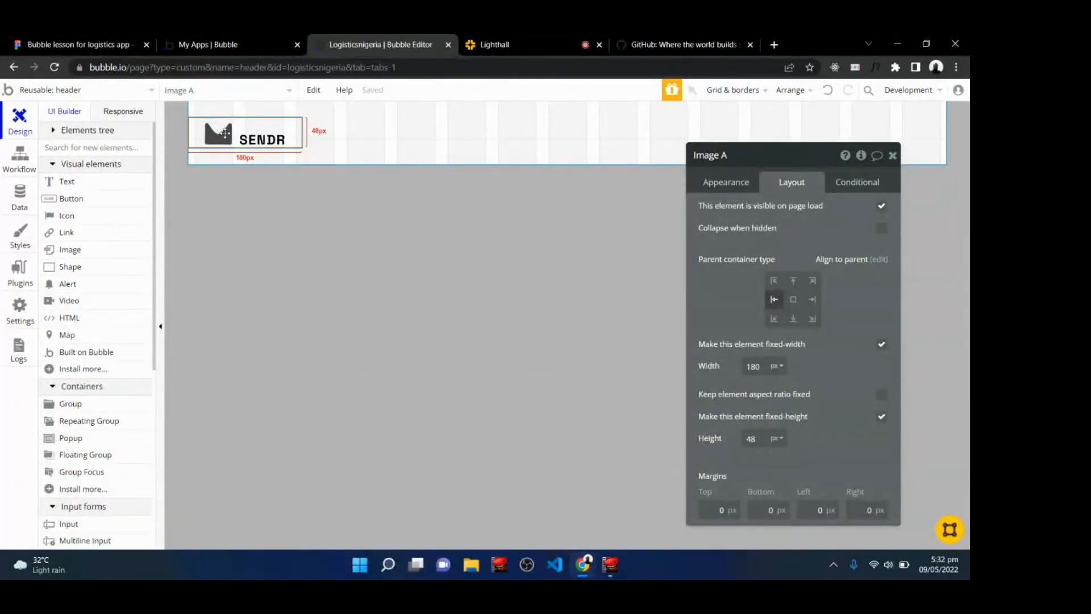
Compare the logo position with the Figma design and set the image's left margin to 120 px.
left_click(76, 44)
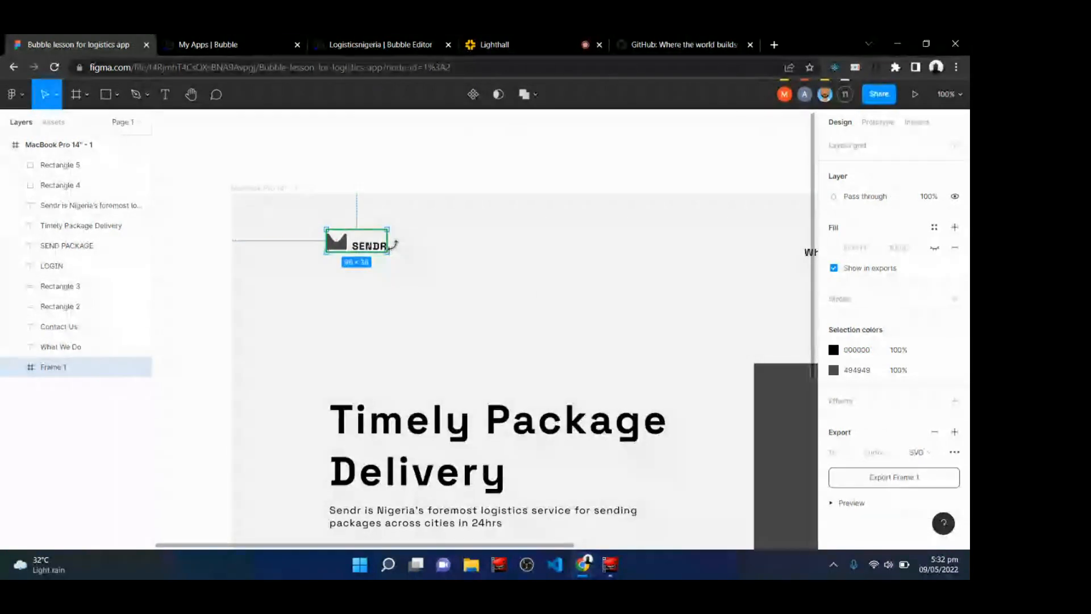
left_click(381, 44)
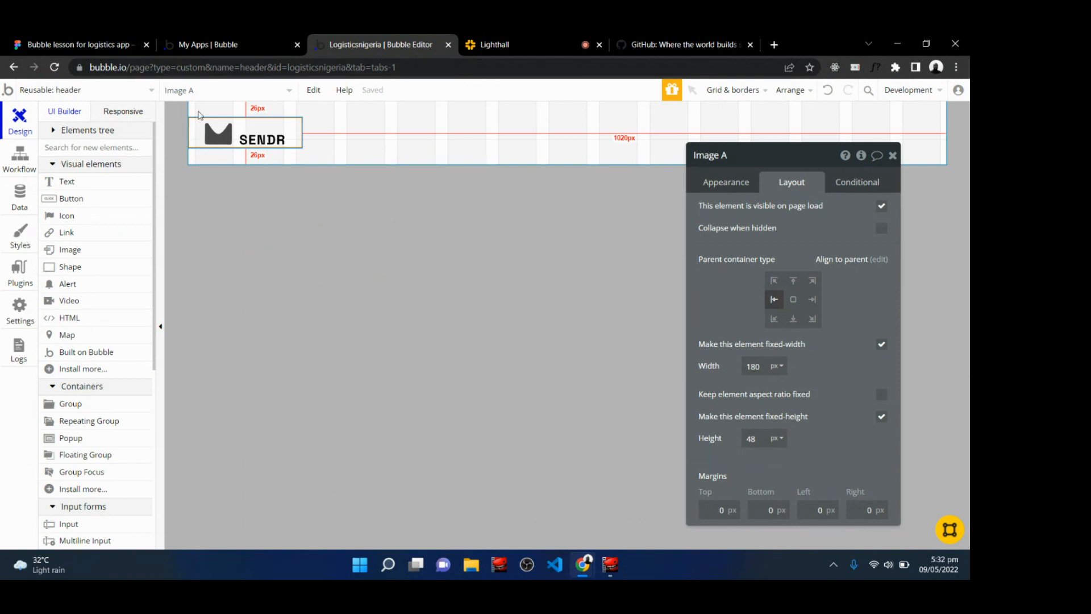
left_click(74, 44)
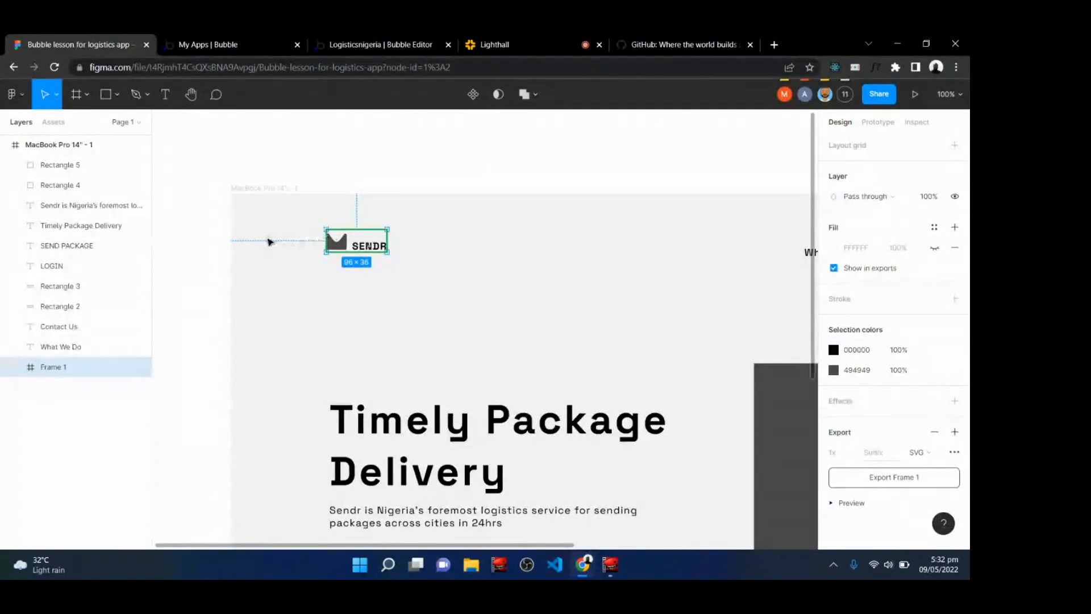
left_click(374, 41)
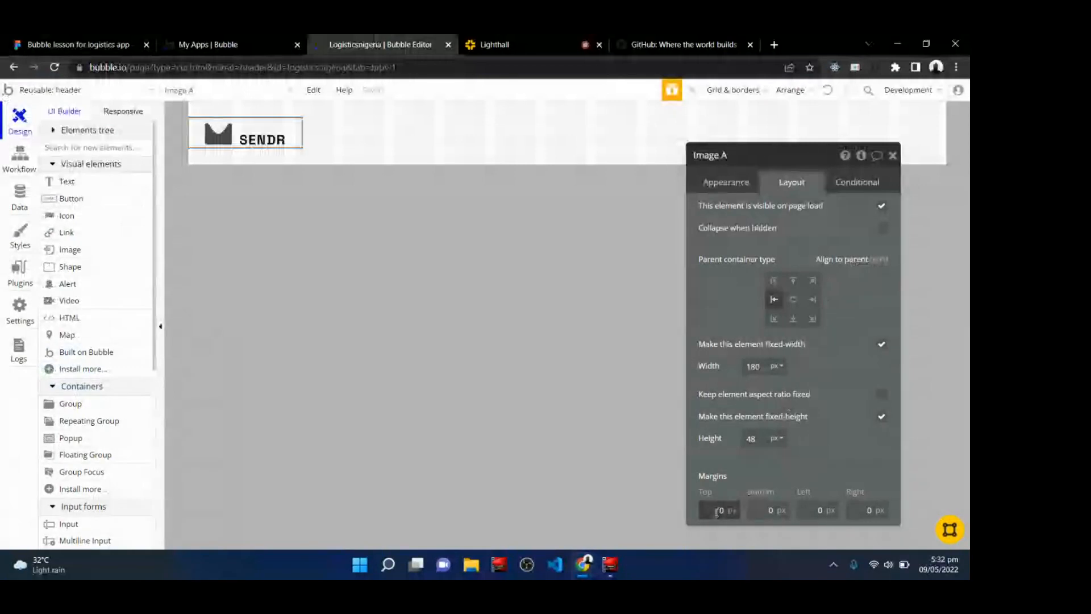
left_click(819, 511)
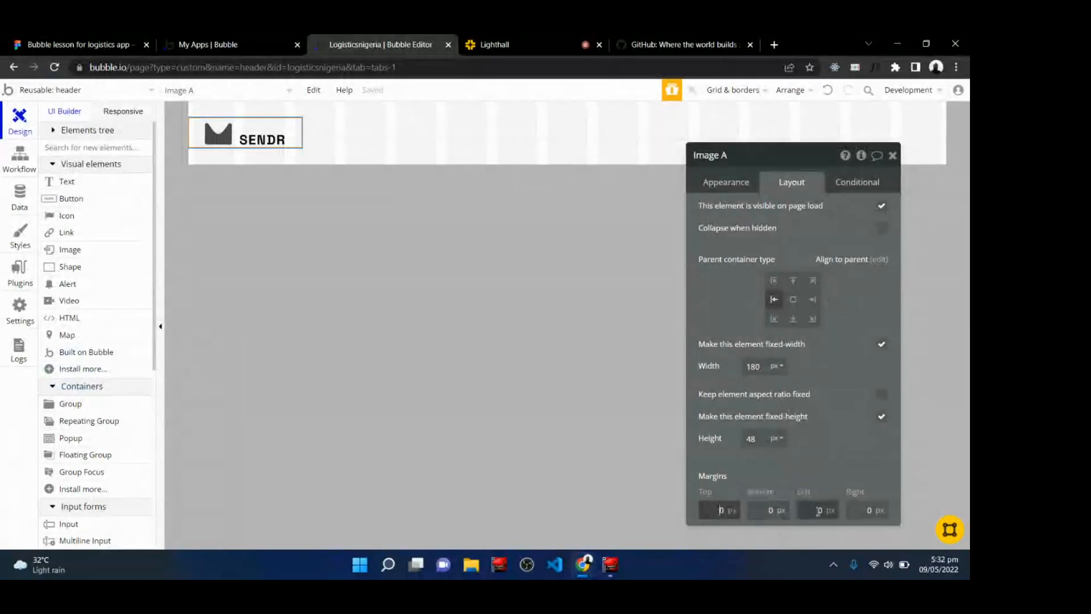
type("12")
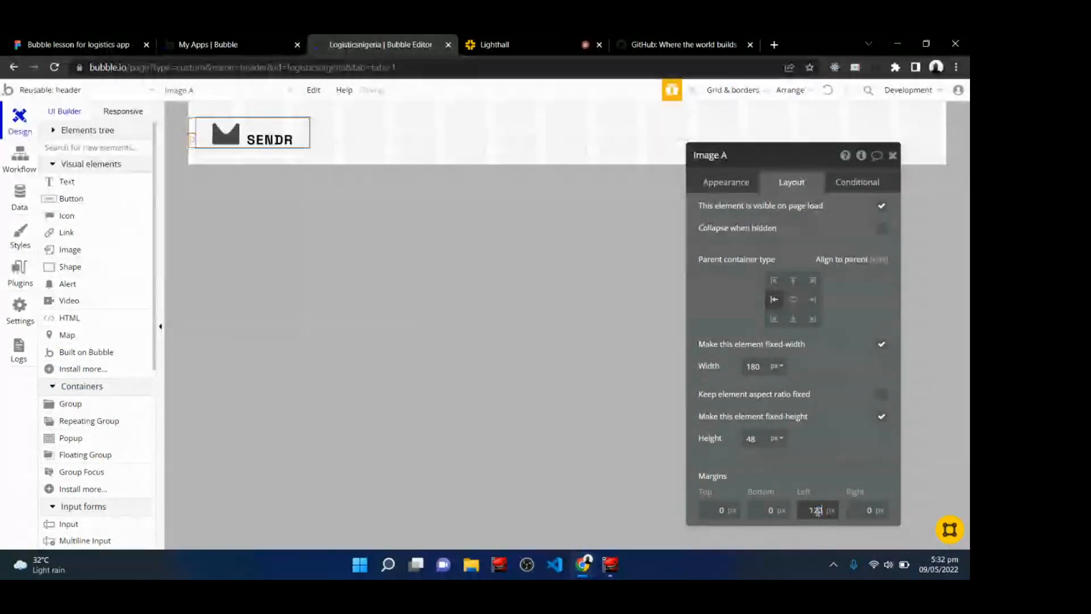
left_click(847, 463)
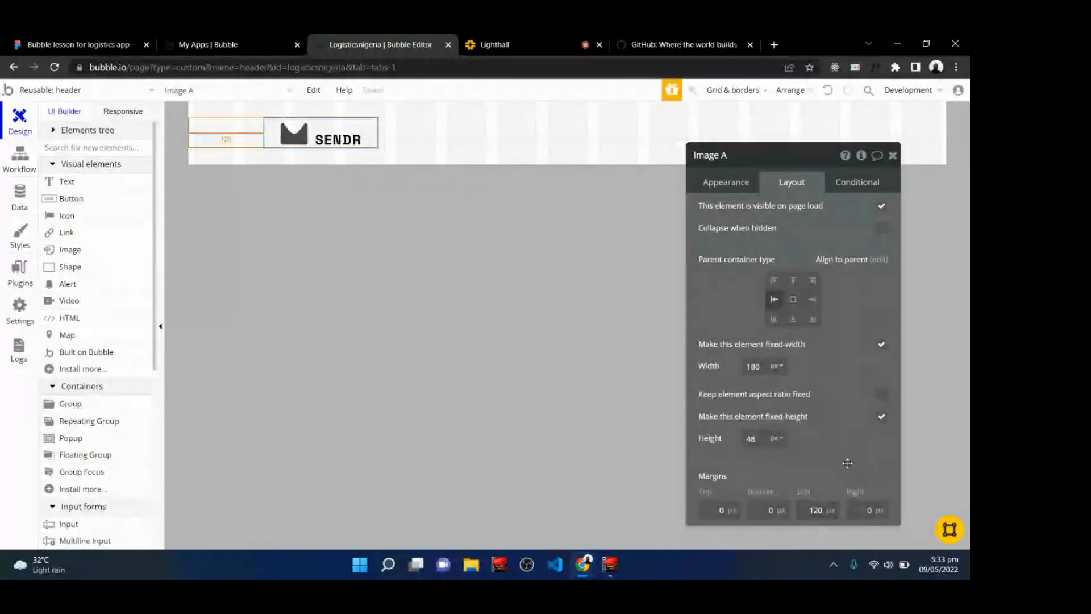
left_click(542, 333)
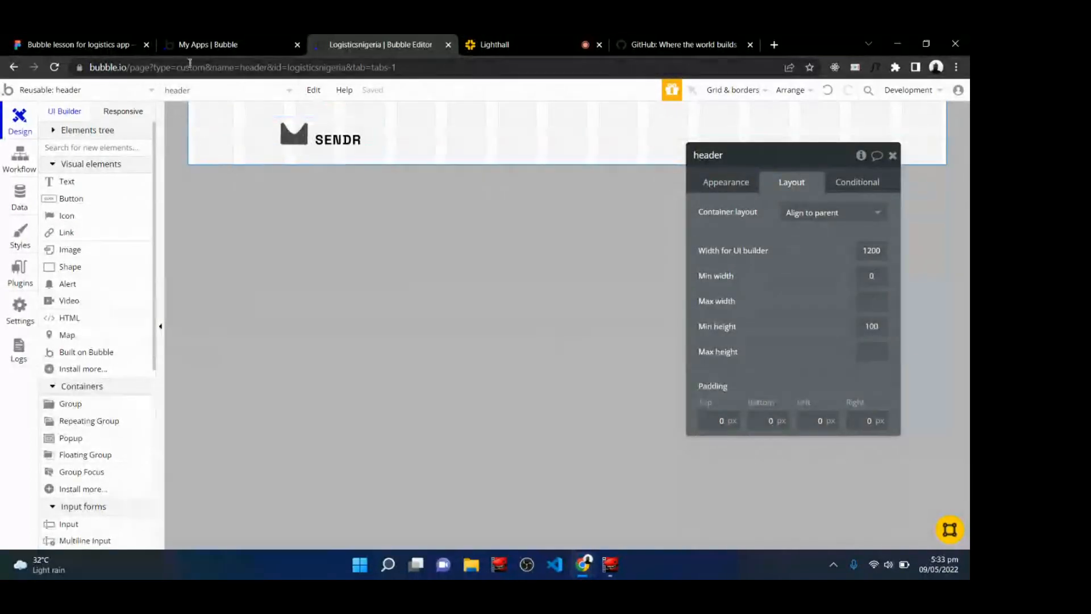
left_click(112, 40)
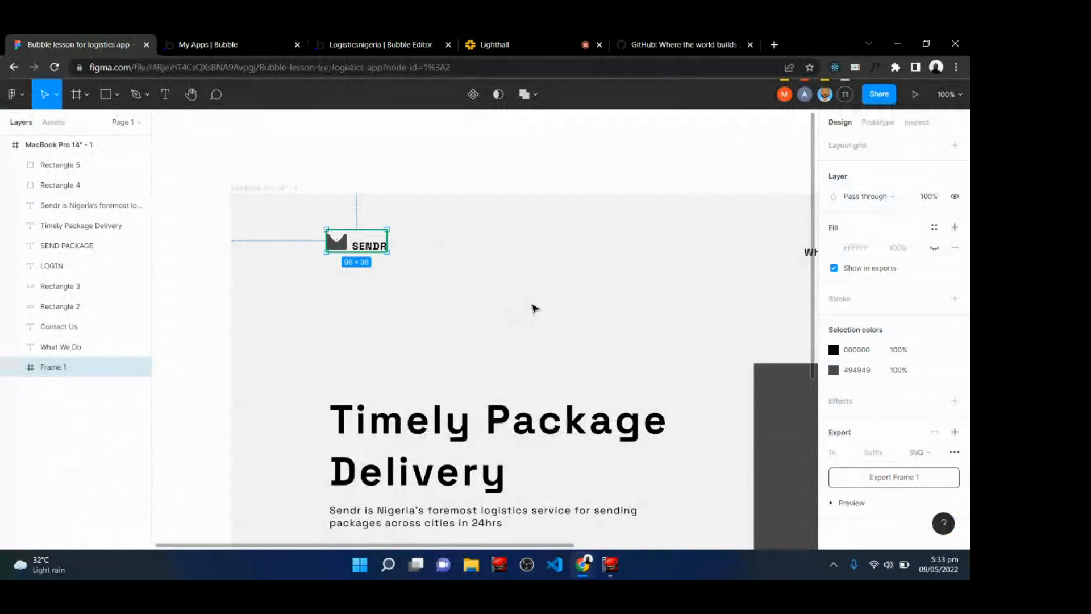
Pan across the Figma design to examine the navigation links and login button, comparing it with the Bubble header.
key("h")
left_click_drag(640, 340, 272, 324)
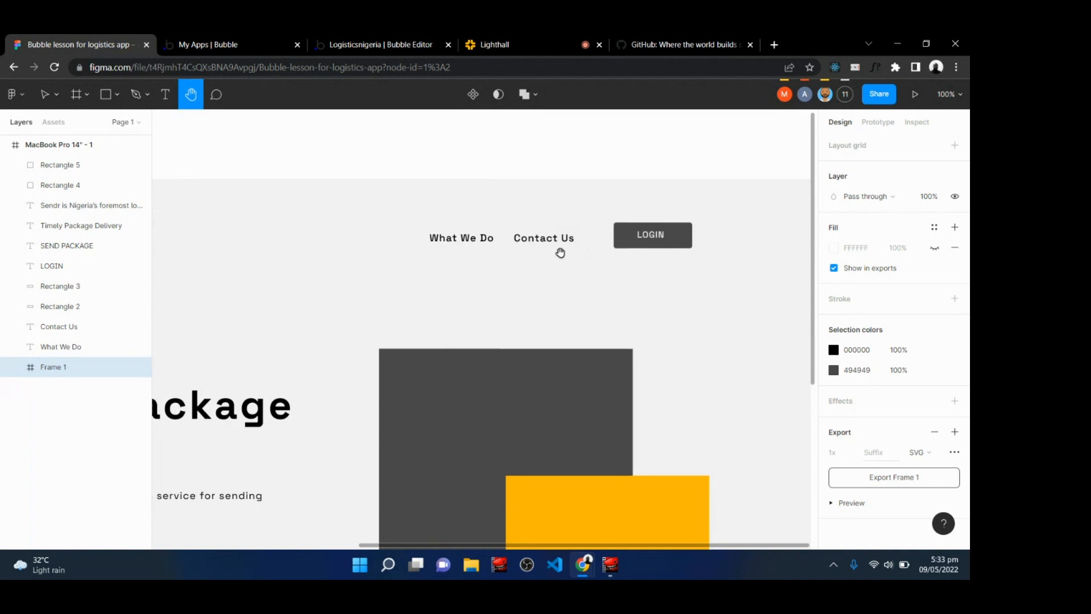
left_click(412, 39)
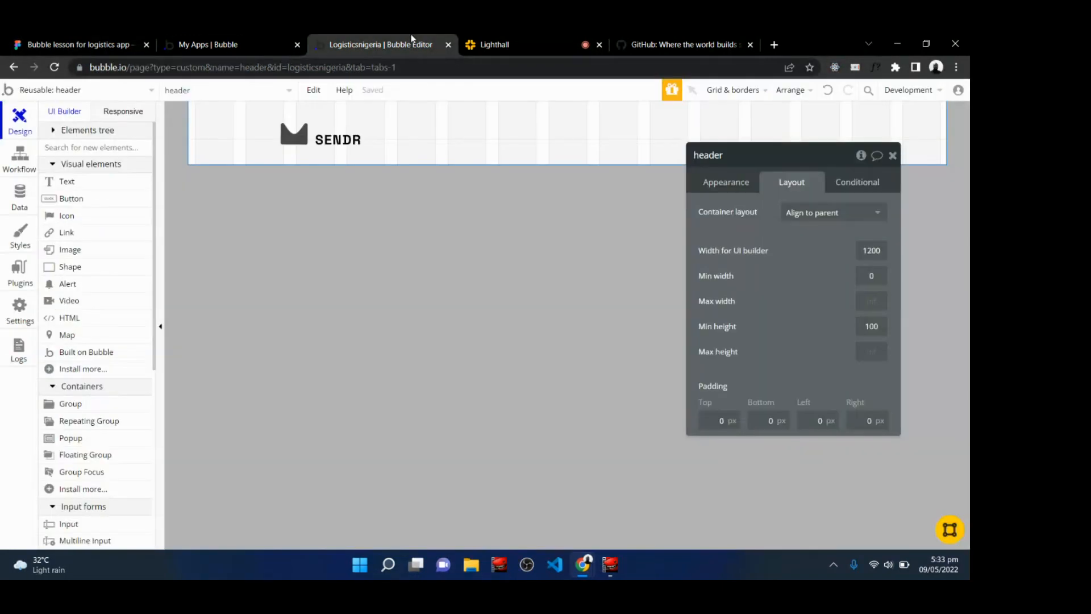
left_click(894, 156)
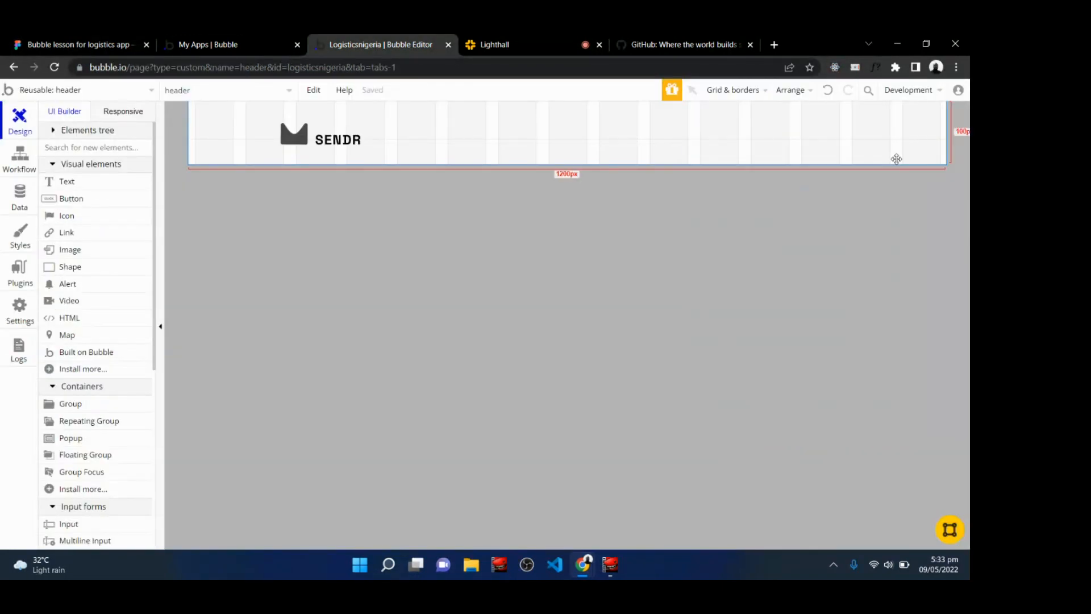
left_click(535, 40)
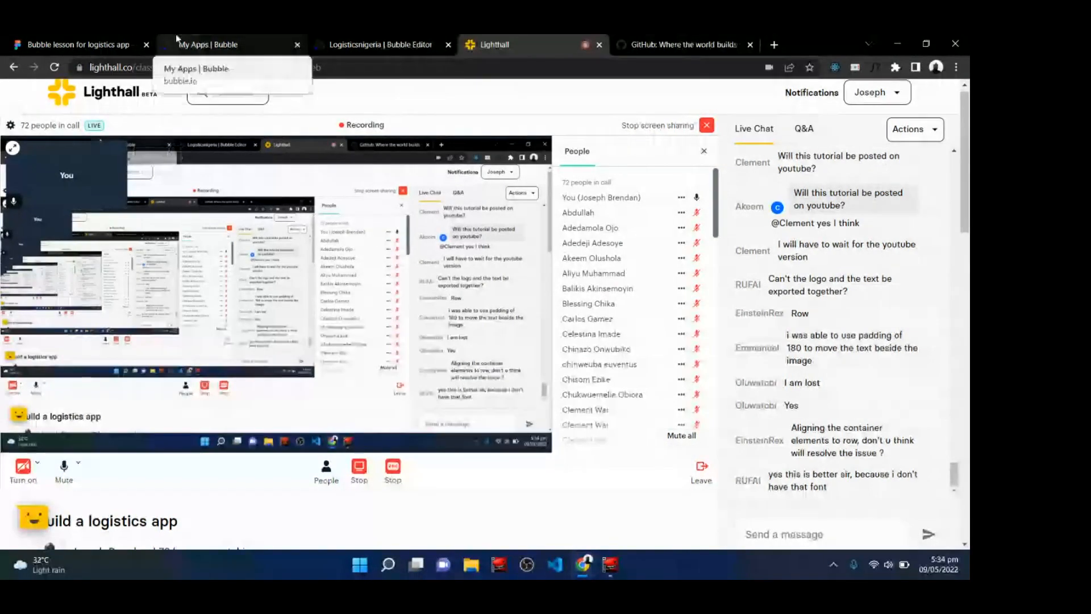
left_click(408, 38)
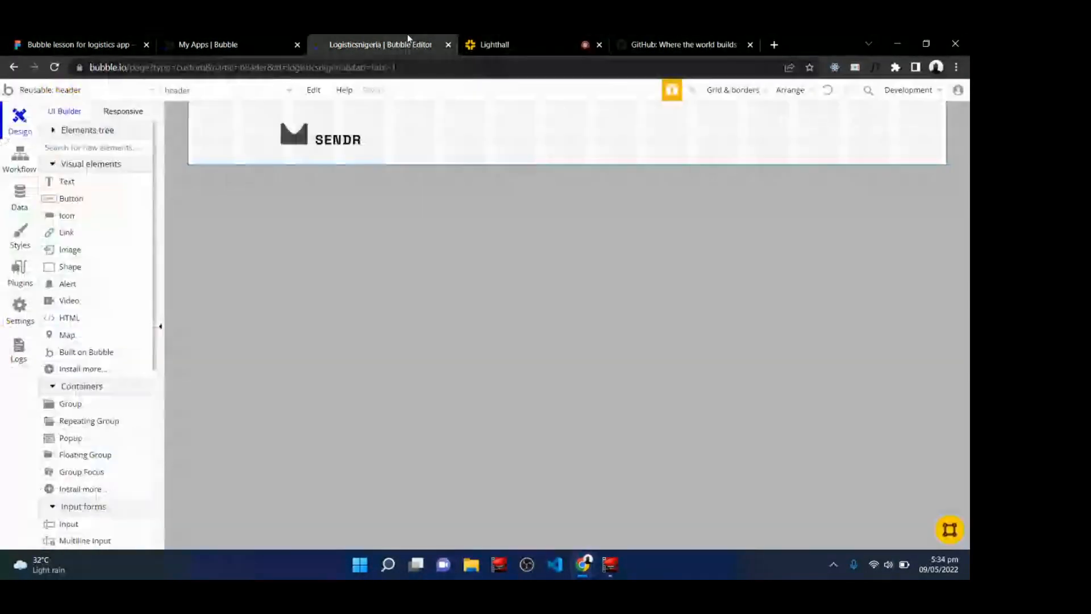
left_click(69, 38)
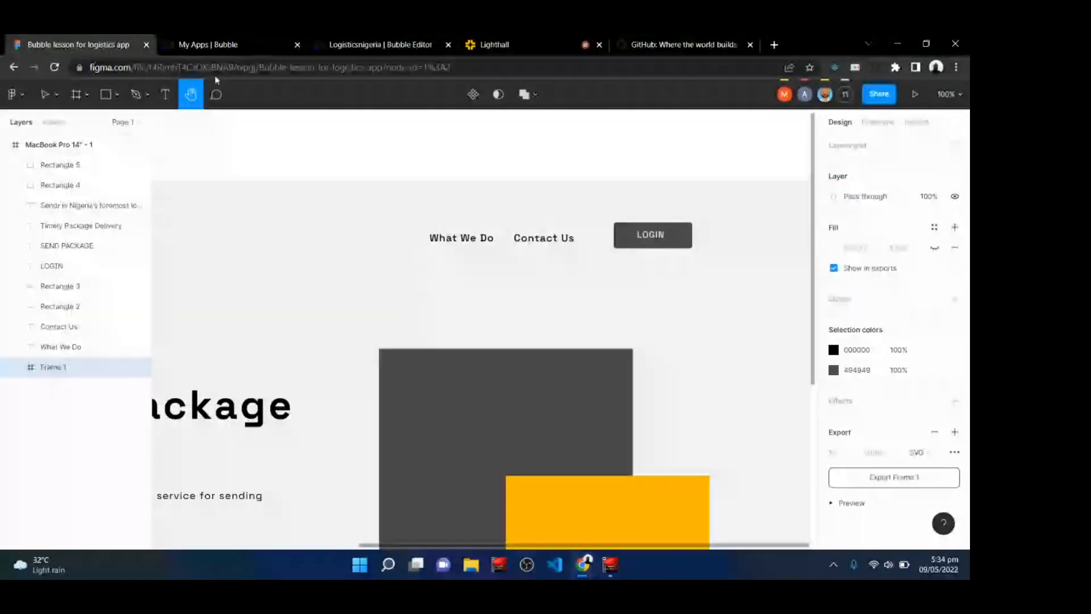
left_click(358, 40)
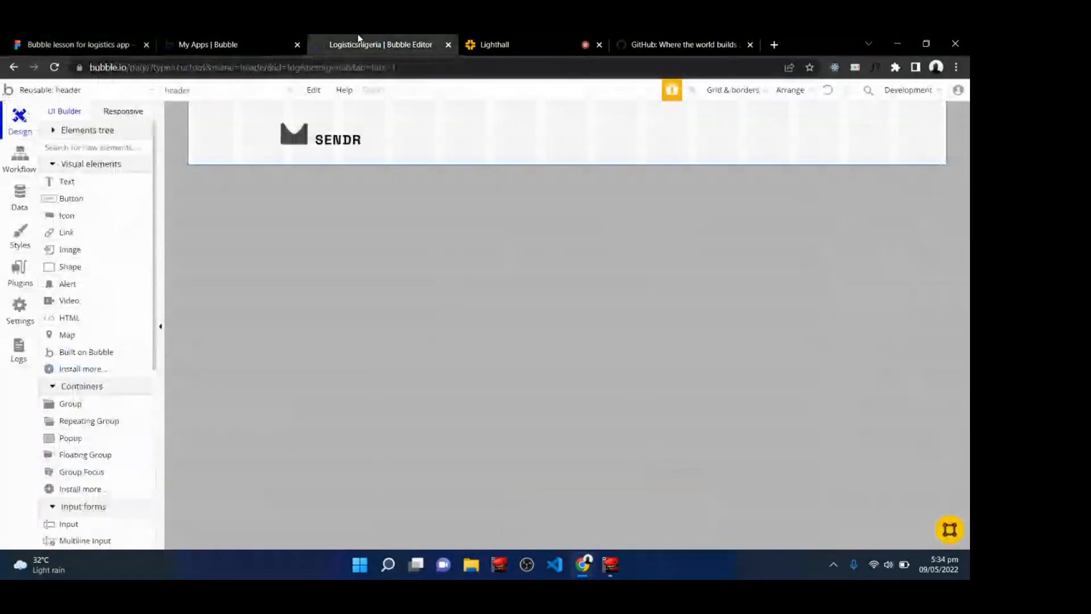
Draw a group container in the middle area of the header.
left_click(70, 408)
left_click_drag(443, 103, 665, 121)
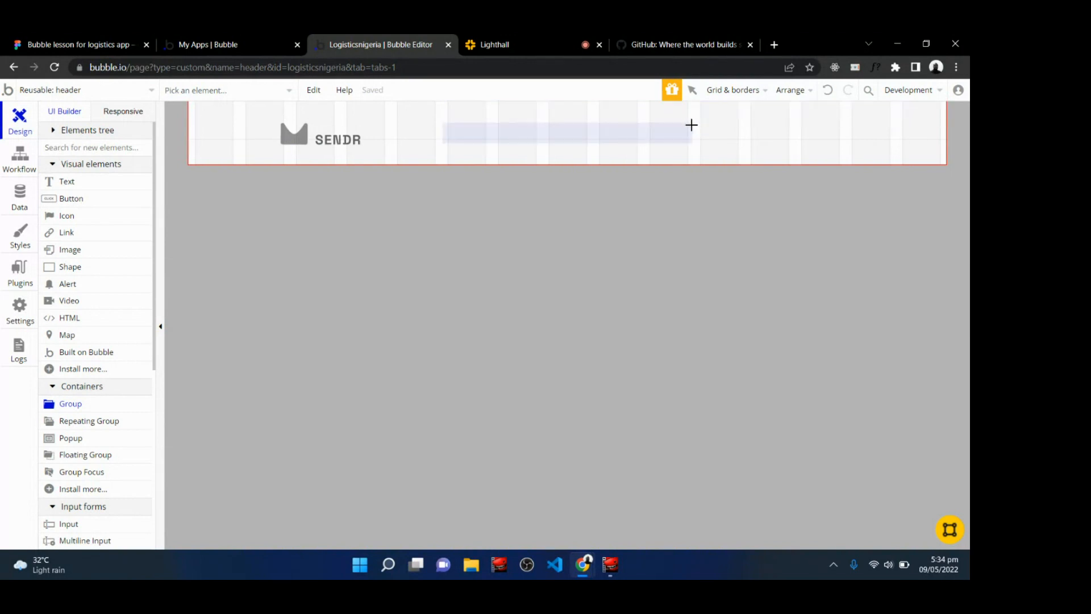
left_click_drag(691, 122, 936, 146)
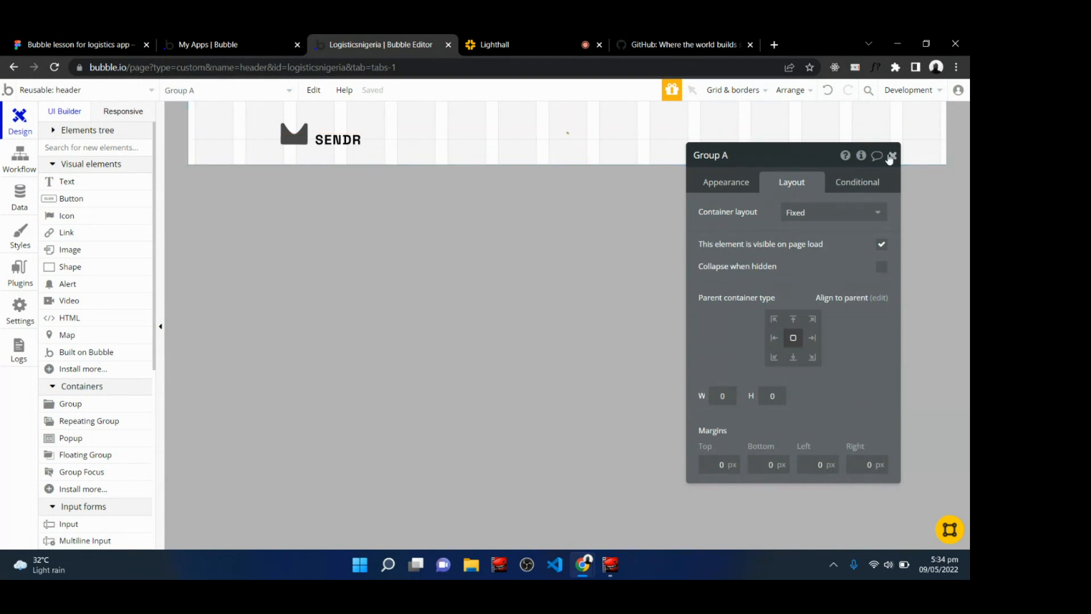
left_click(892, 155)
left_click(648, 136)
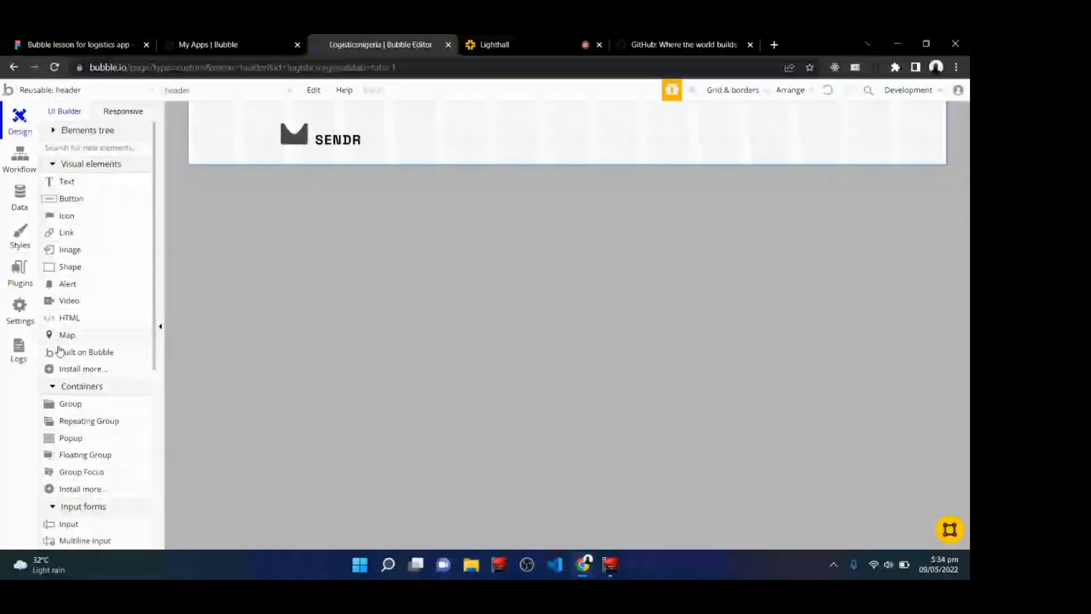
Draw a second group container at the right edge of the header.
left_click(79, 407)
mouse_move(943, 103)
left_mouse_down()
mouse_move(696, 115)
mouse_move(787, 142)
mouse_move(942, 144)
left_mouse_up()
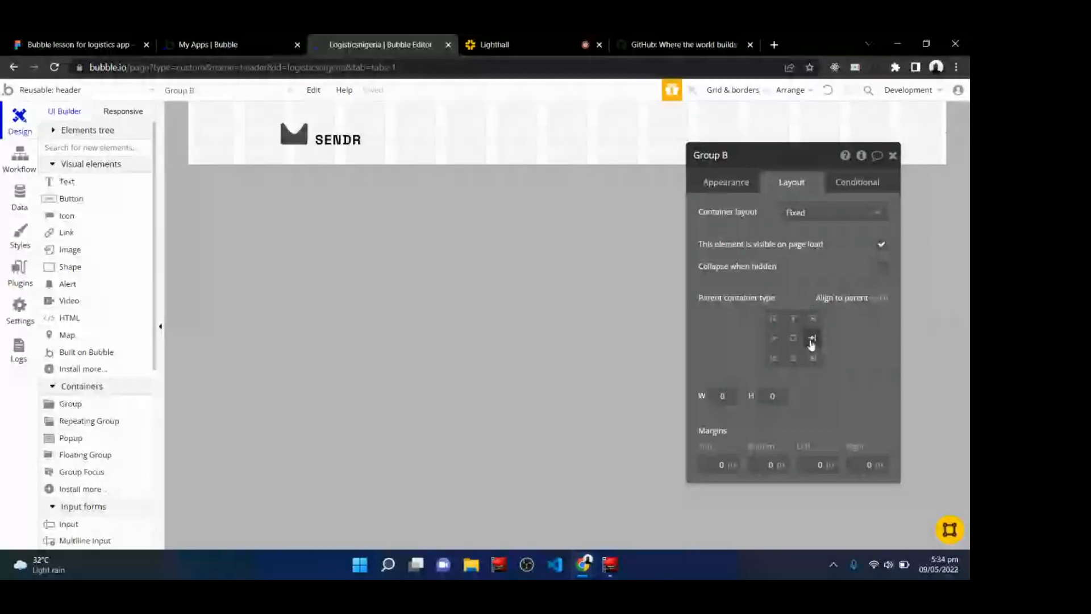
left_click(891, 157)
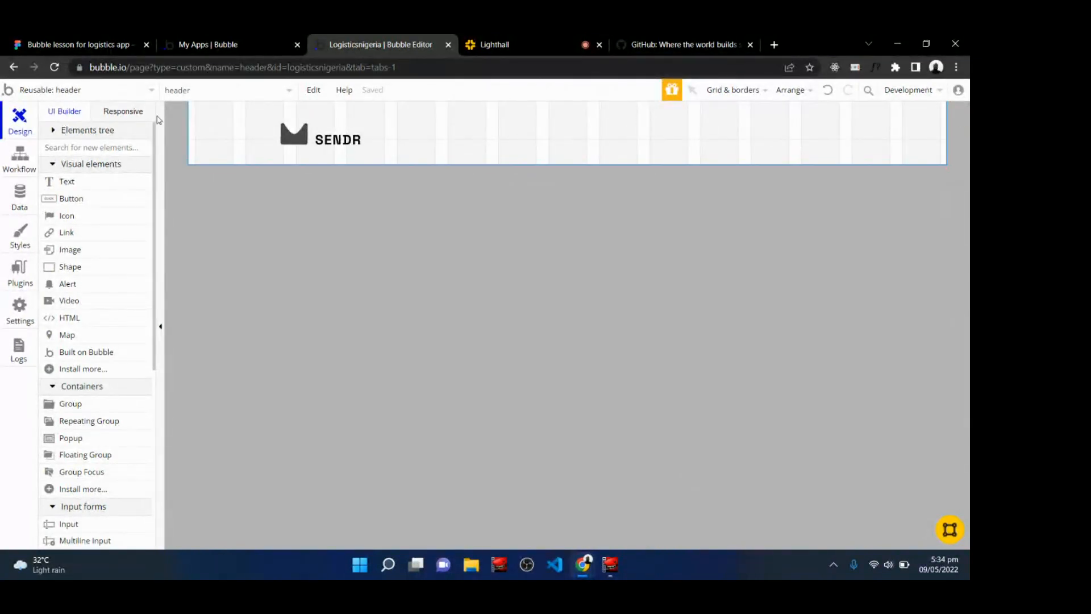
Open the elements tree and inspect the header's image and two groups.
left_click(95, 133)
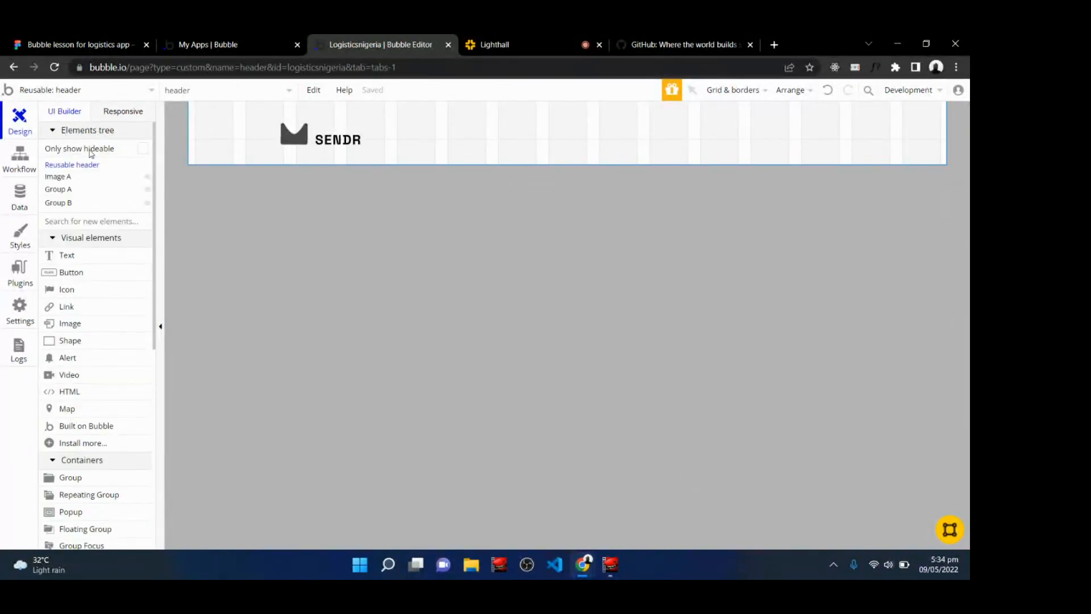
left_click(72, 205)
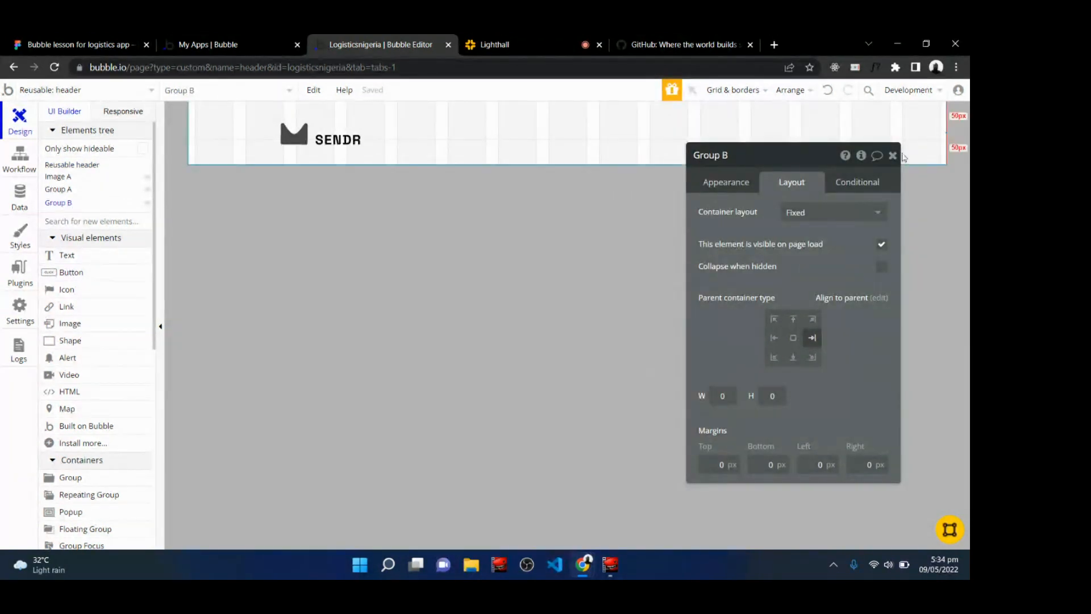
left_click(948, 135)
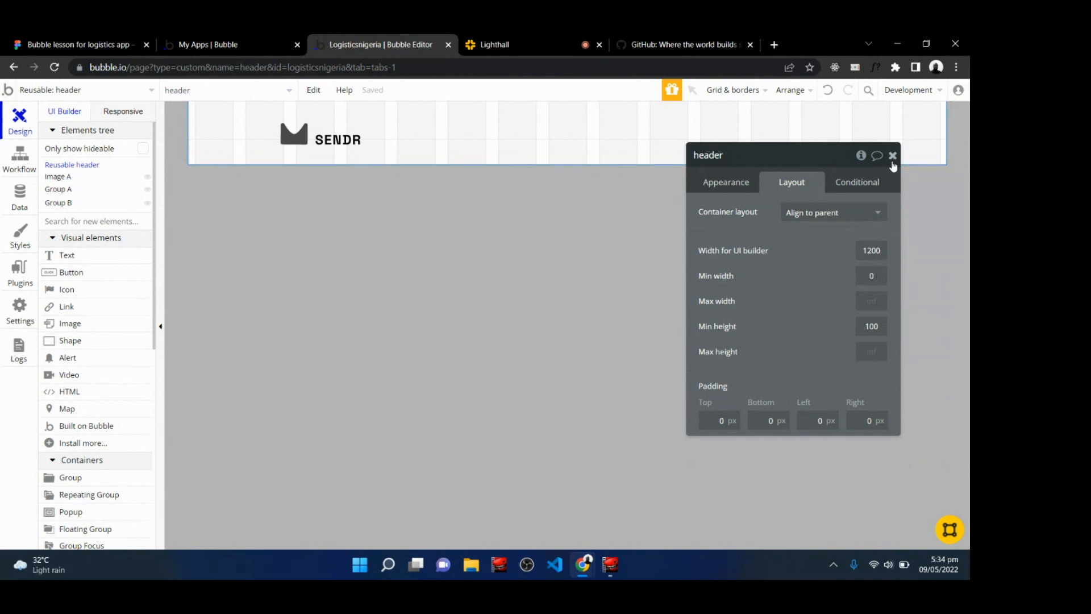
left_click(893, 155)
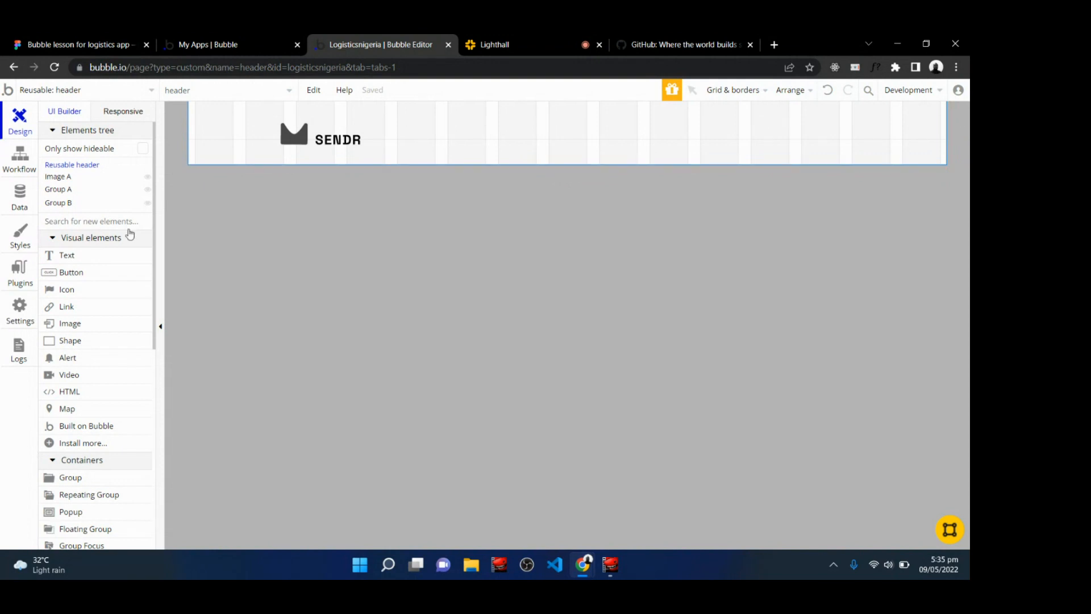
left_click(72, 194)
left_click(72, 196)
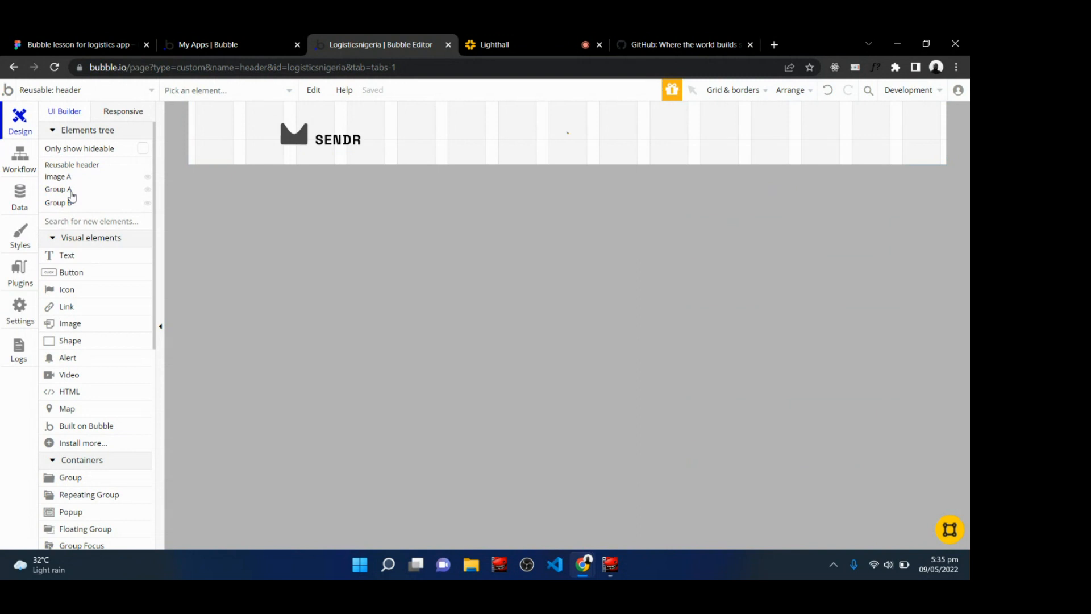
left_click(72, 194)
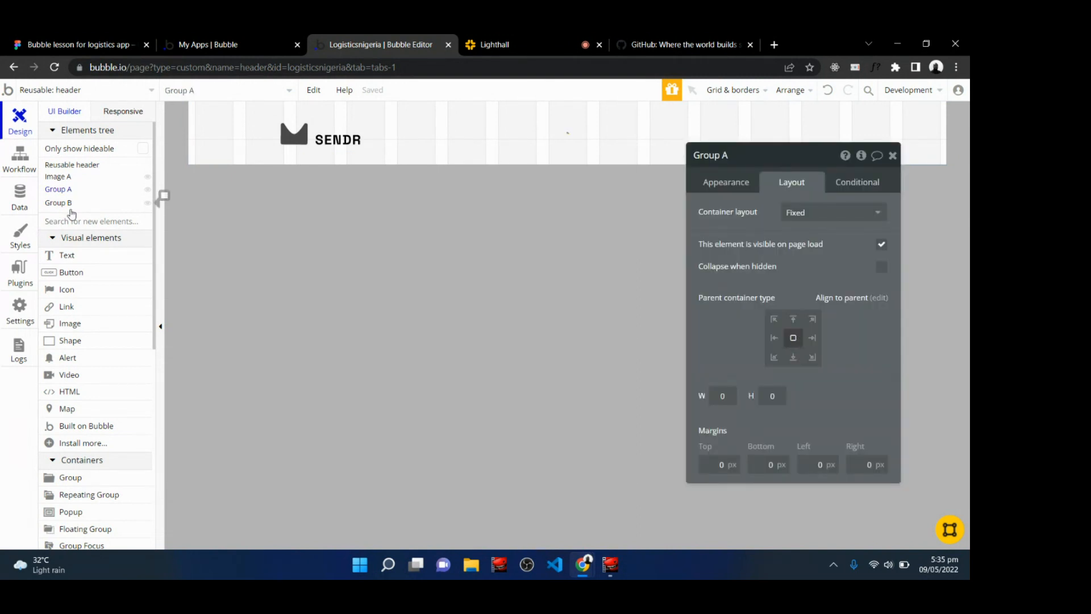
left_click(71, 204)
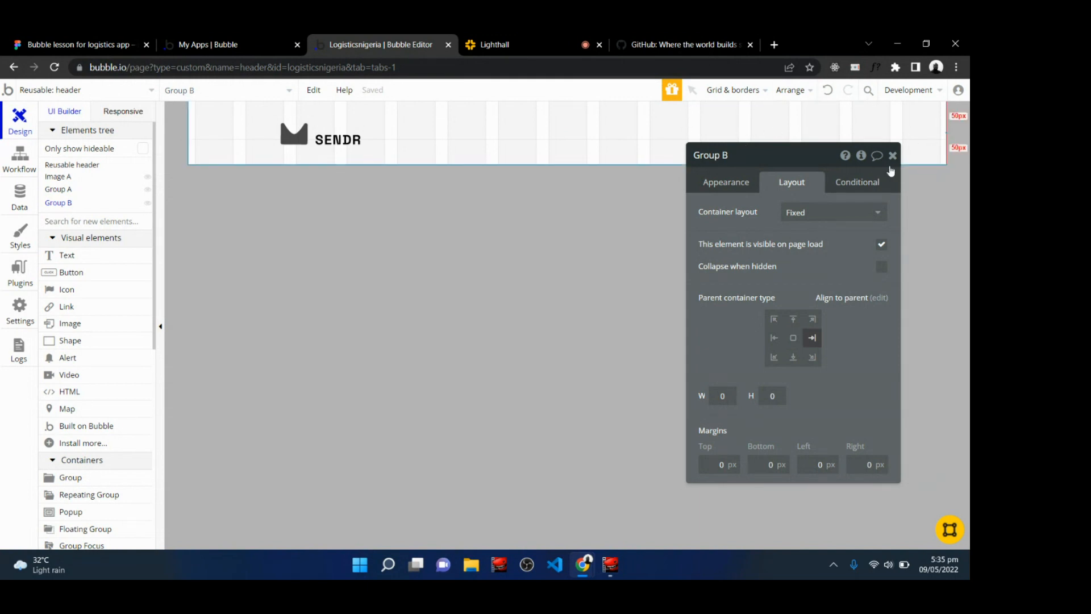
Set the right-hand group's width to 600 px and height to 80 px.
left_click(725, 397)
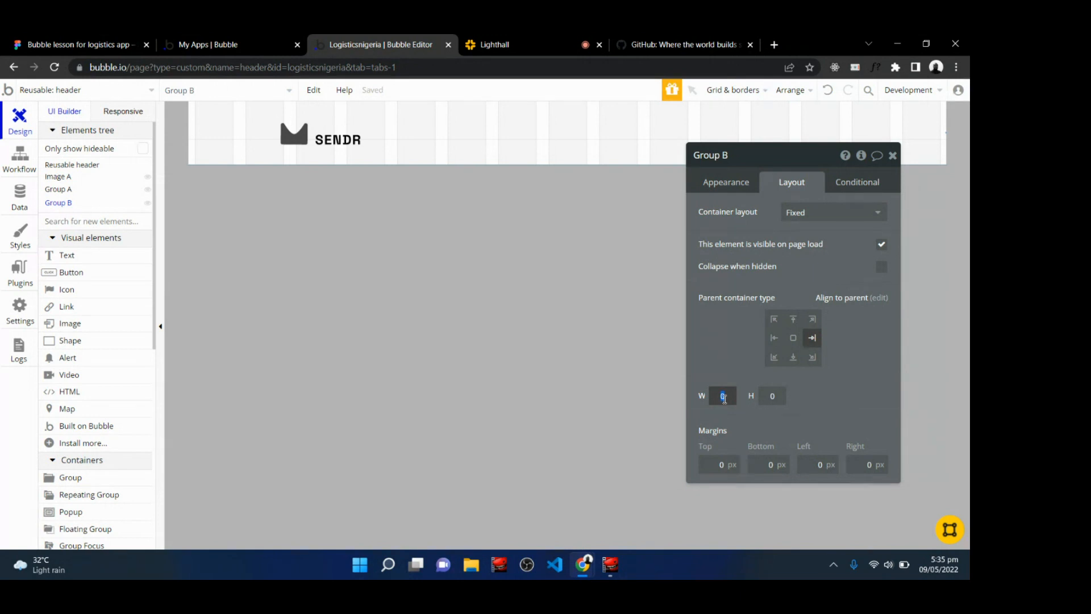
type("100")
left_click(772, 398)
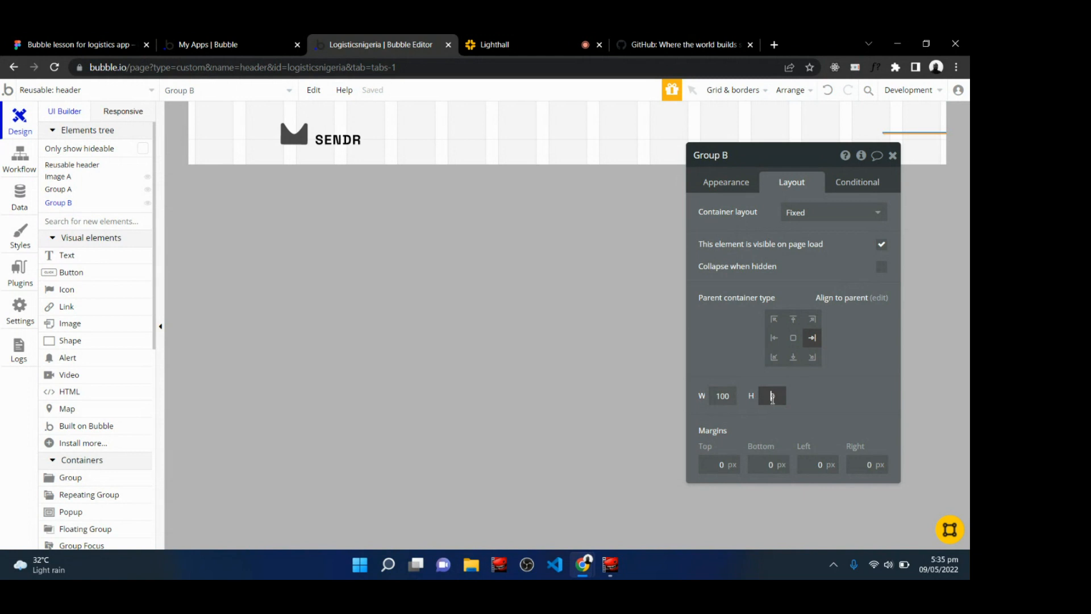
type("100")
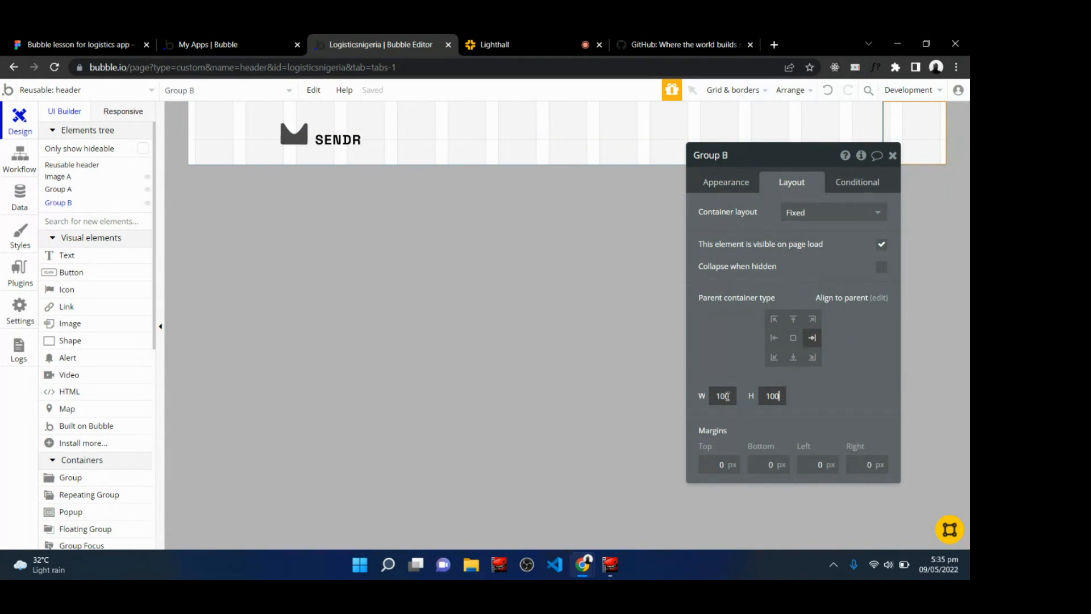
double_click(726, 396)
type("600")
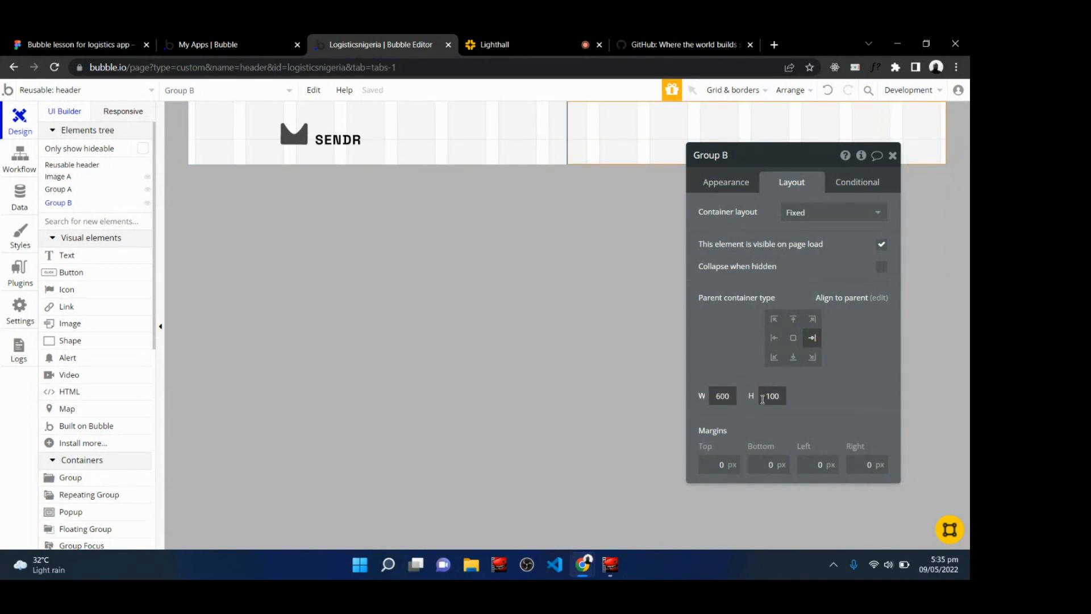
double_click(763, 397)
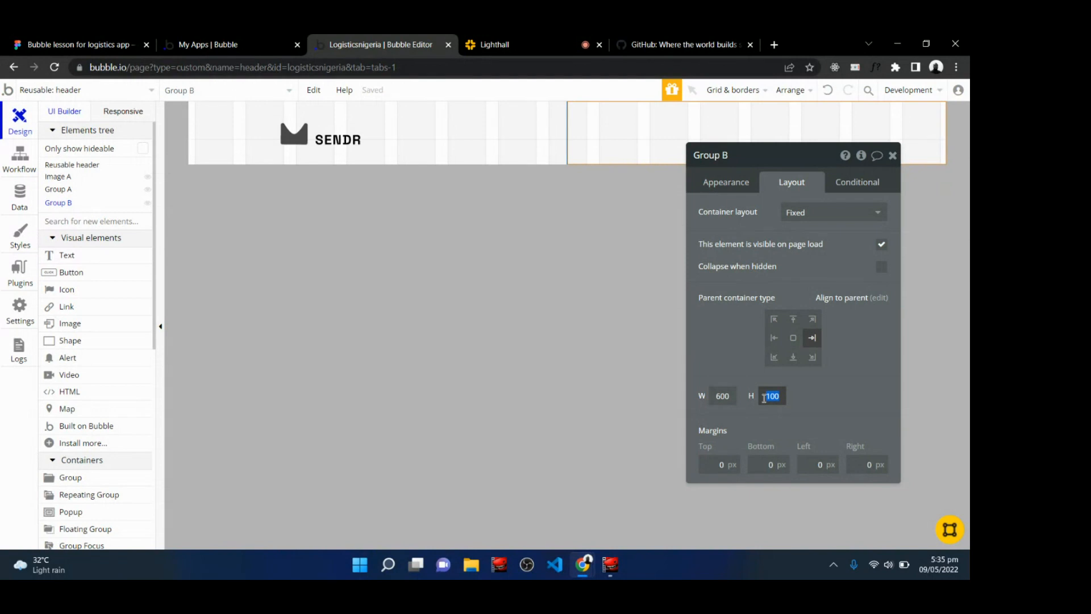
type("80")
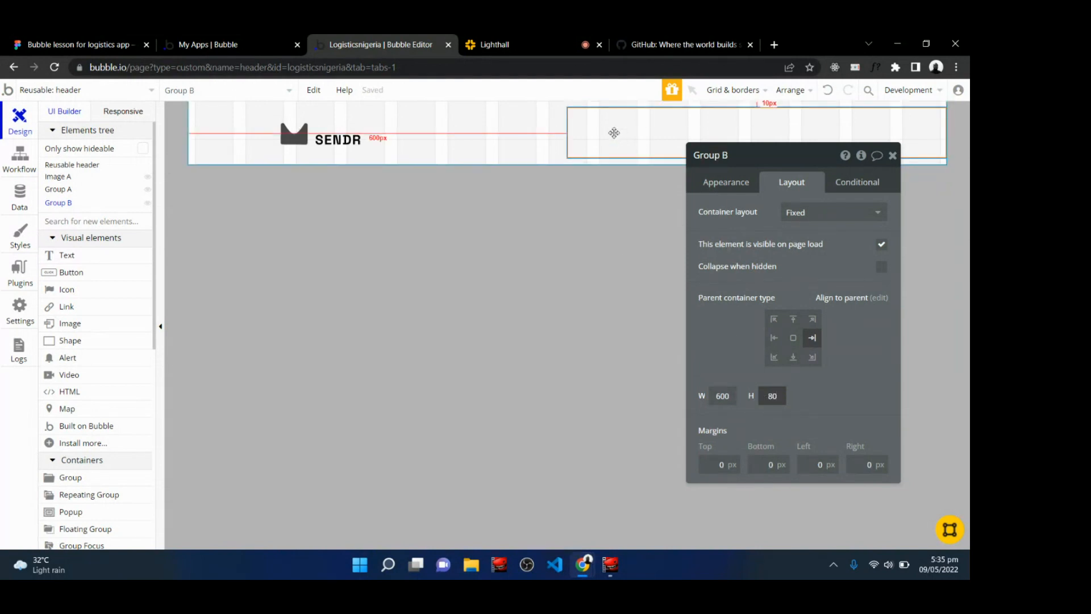
Check the Figma design and the call's live chat before returning to the editor.
left_click(62, 44)
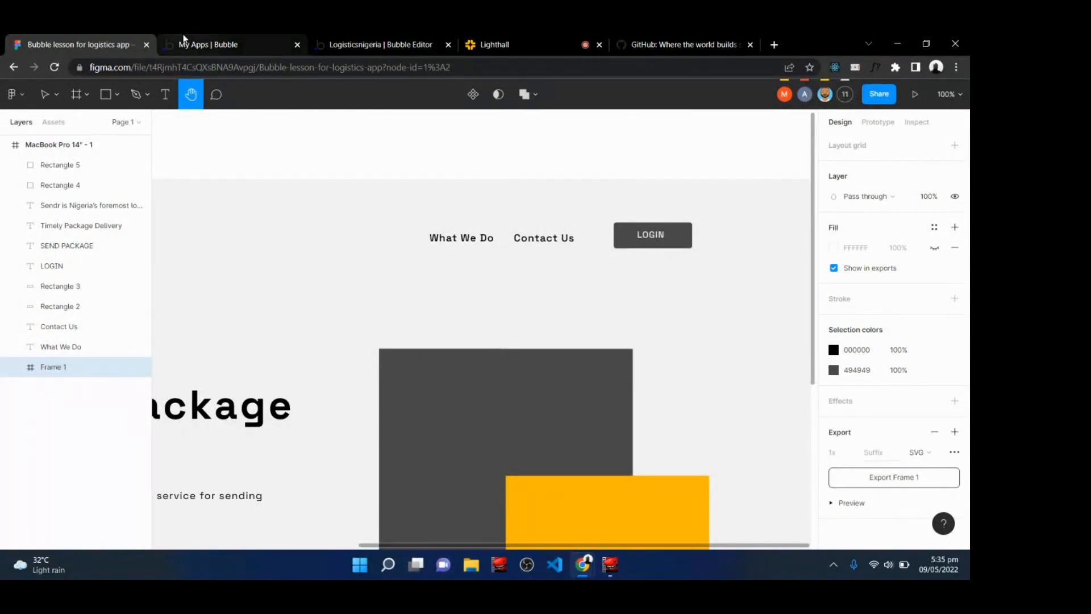
left_click(394, 41)
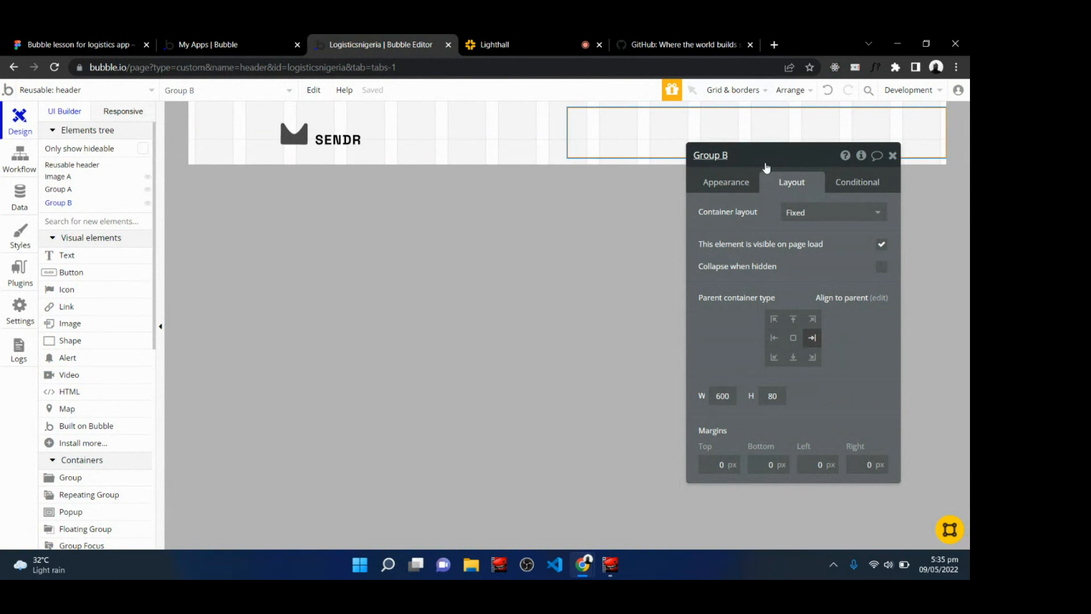
left_click(892, 158)
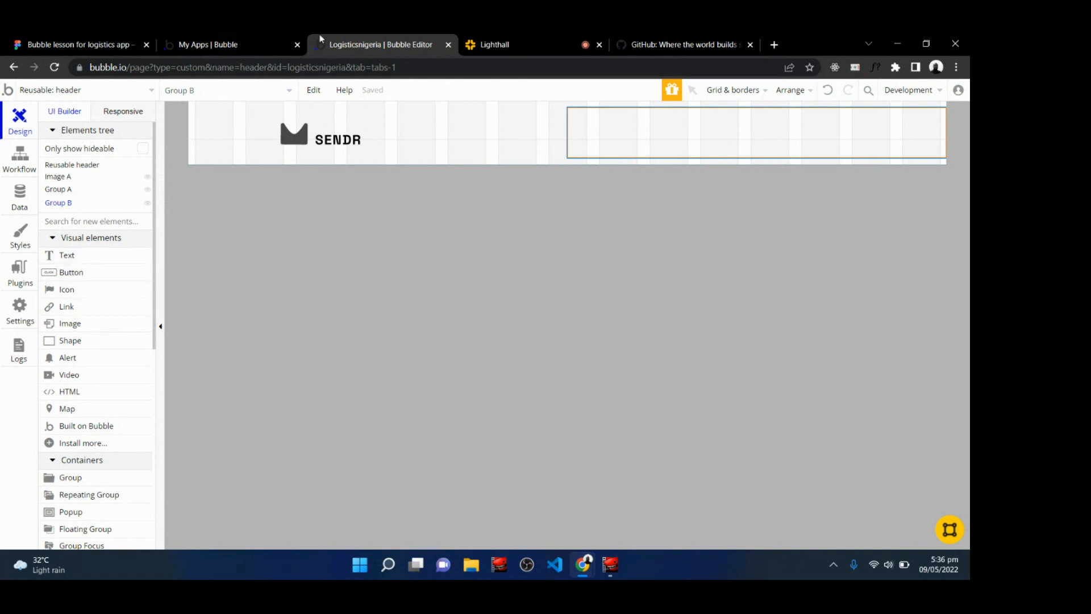
left_click(499, 41)
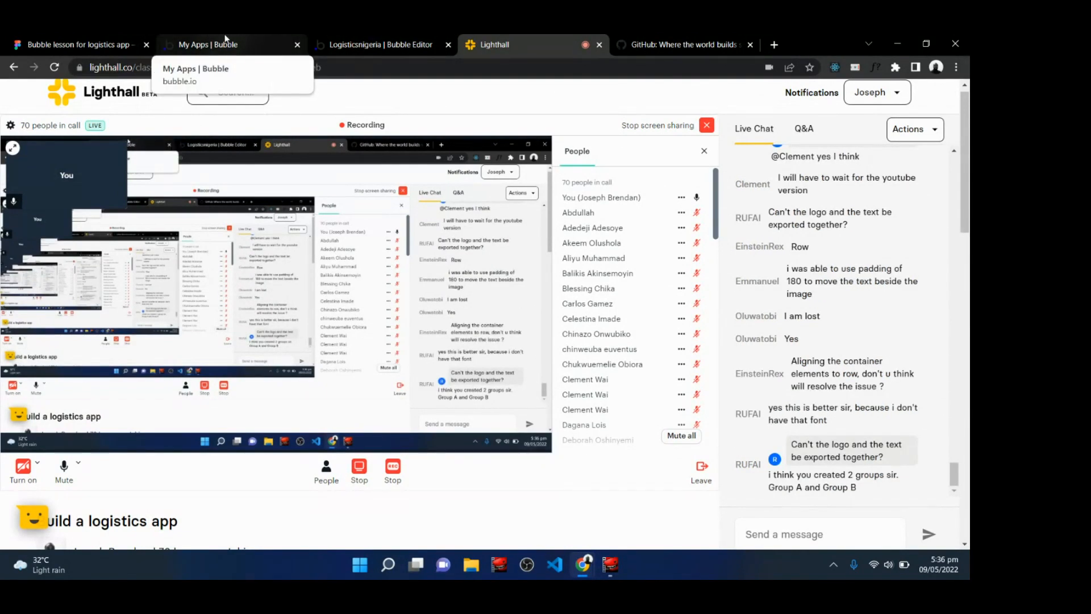
left_click(353, 44)
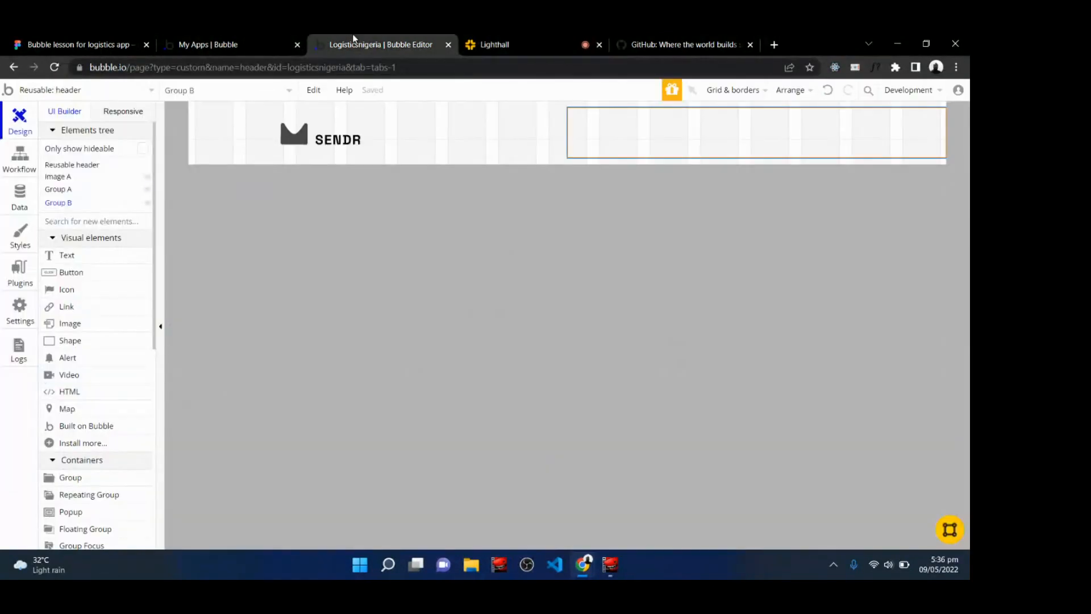
Draw a link inside the right-hand group, label it "What We Do", and narrow it to fit the text.
left_click(77, 312)
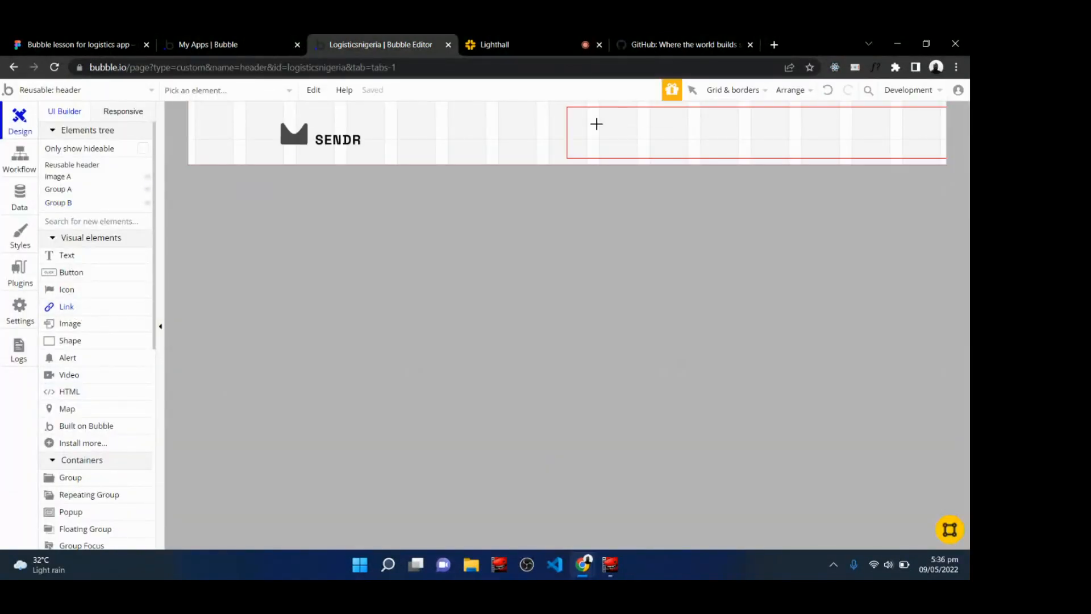
left_click_drag(587, 120, 700, 142)
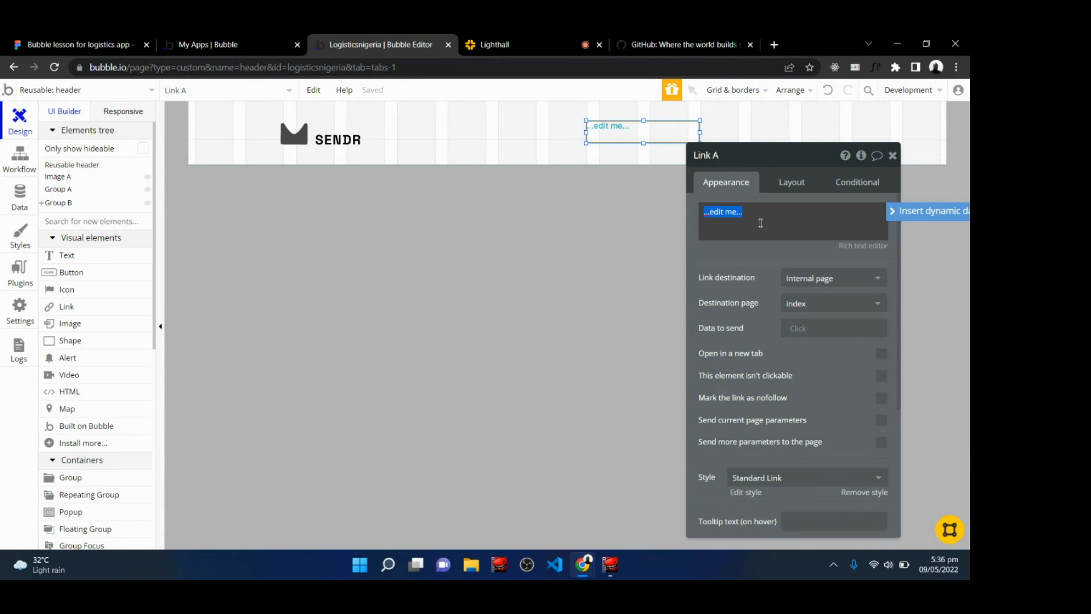
key("BackSpace")
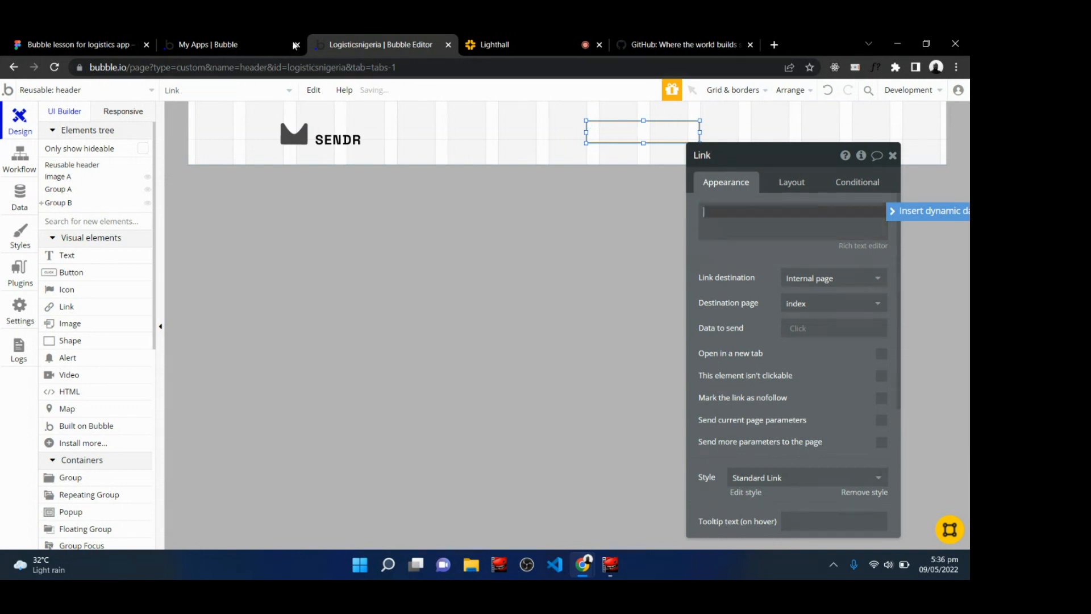
left_click(73, 40)
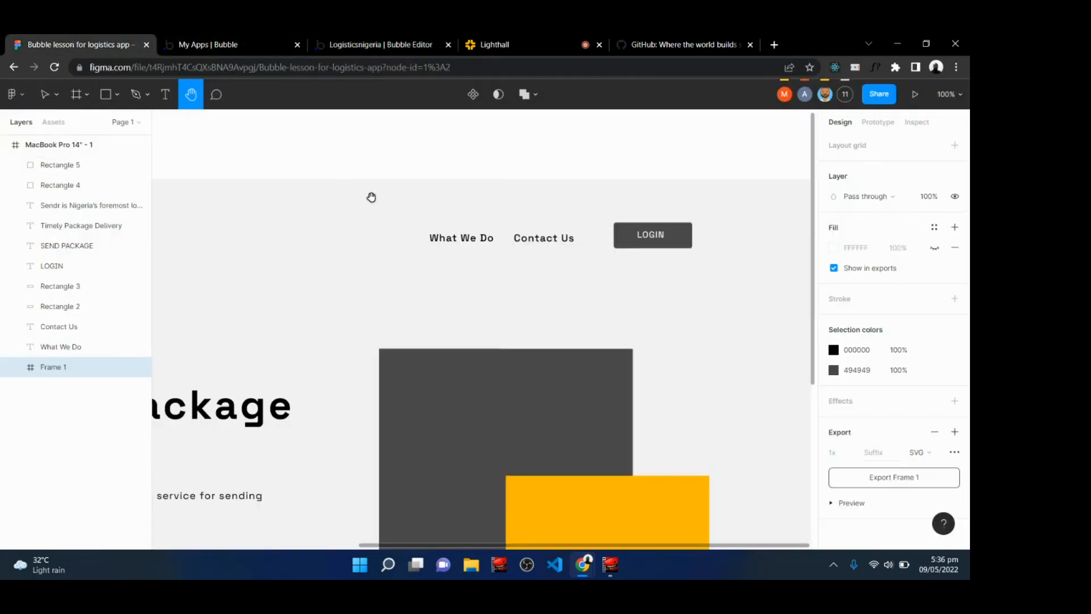
left_click(376, 41)
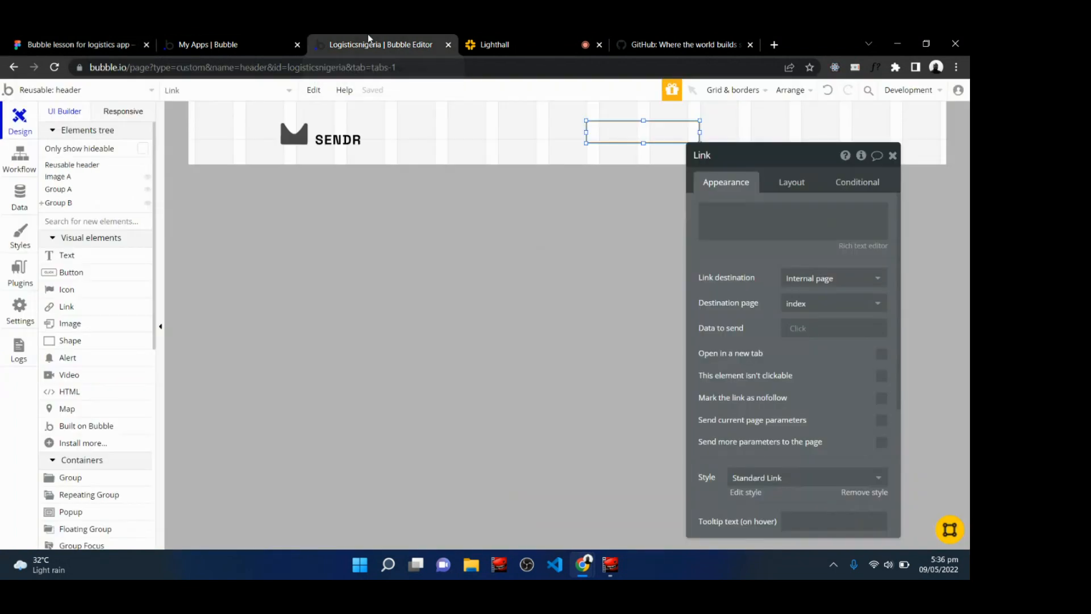
left_click(739, 211)
type("What We Do")
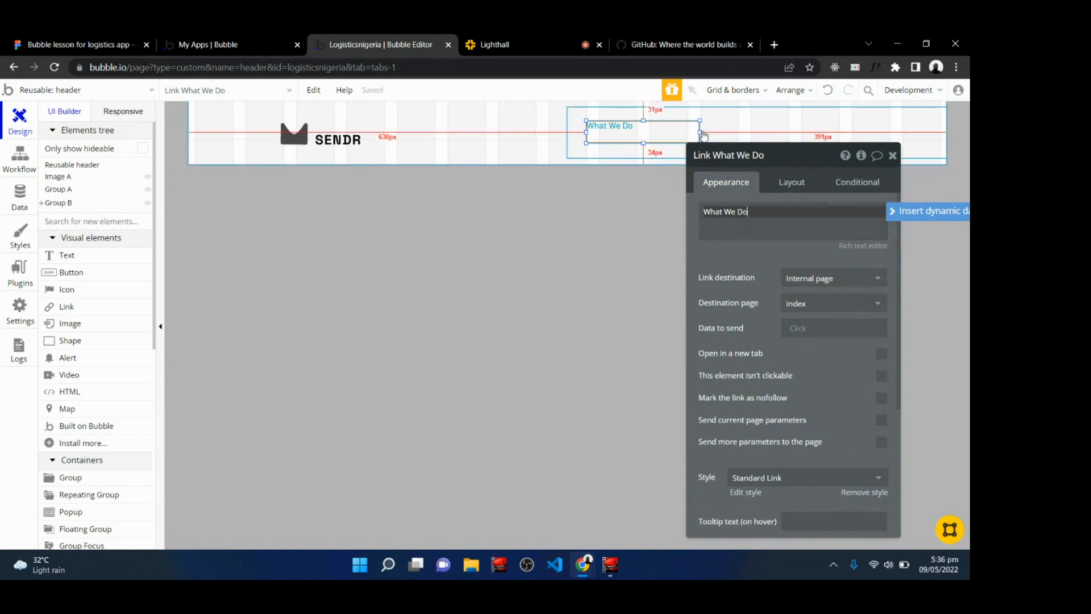
left_click_drag(698, 132, 615, 127)
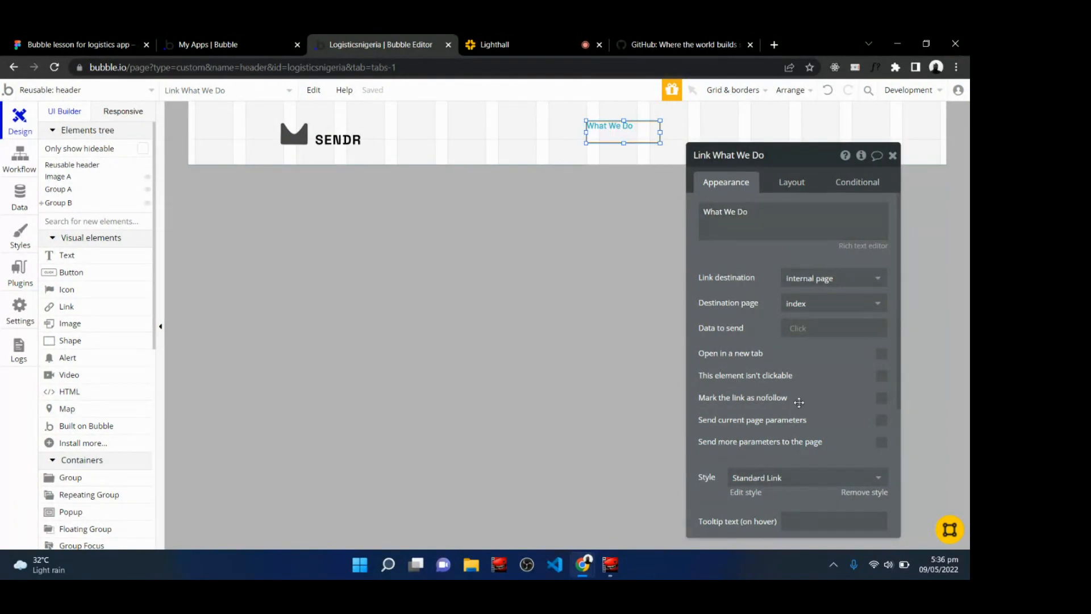
Remove the What We Do link's style, centre its text horizontally and vertically, and set its colour to #000000.
scroll(799, 402, "down", 4)
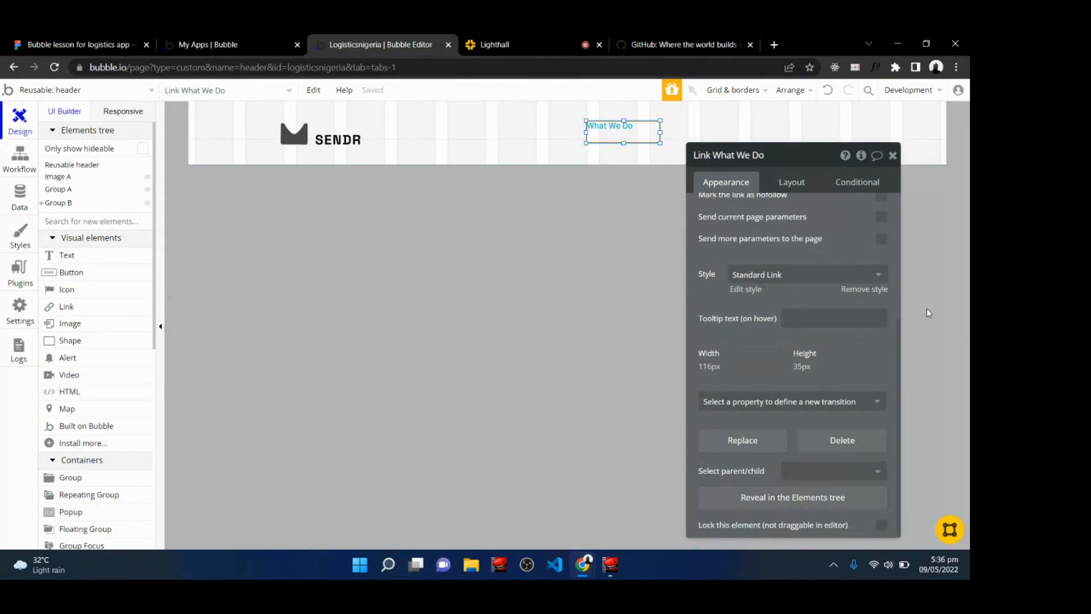
left_click(856, 289)
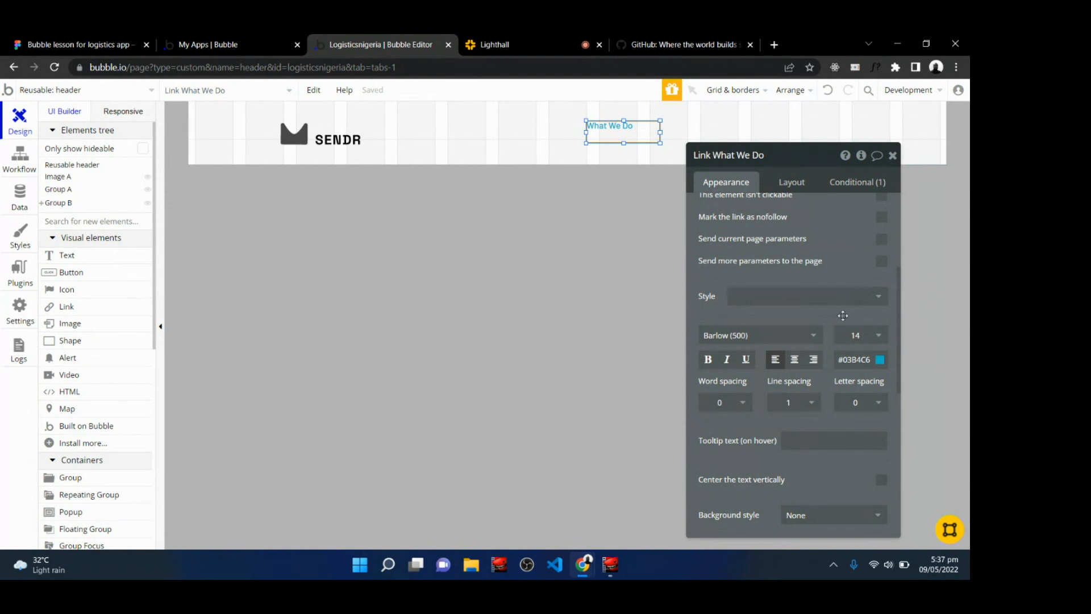
left_click(795, 362)
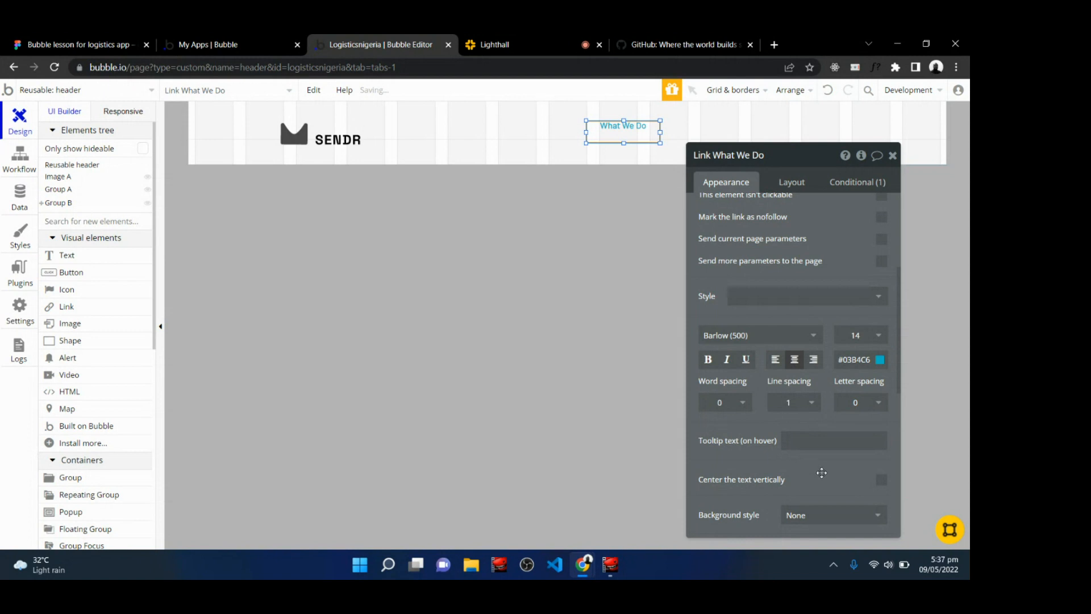
left_click(881, 482)
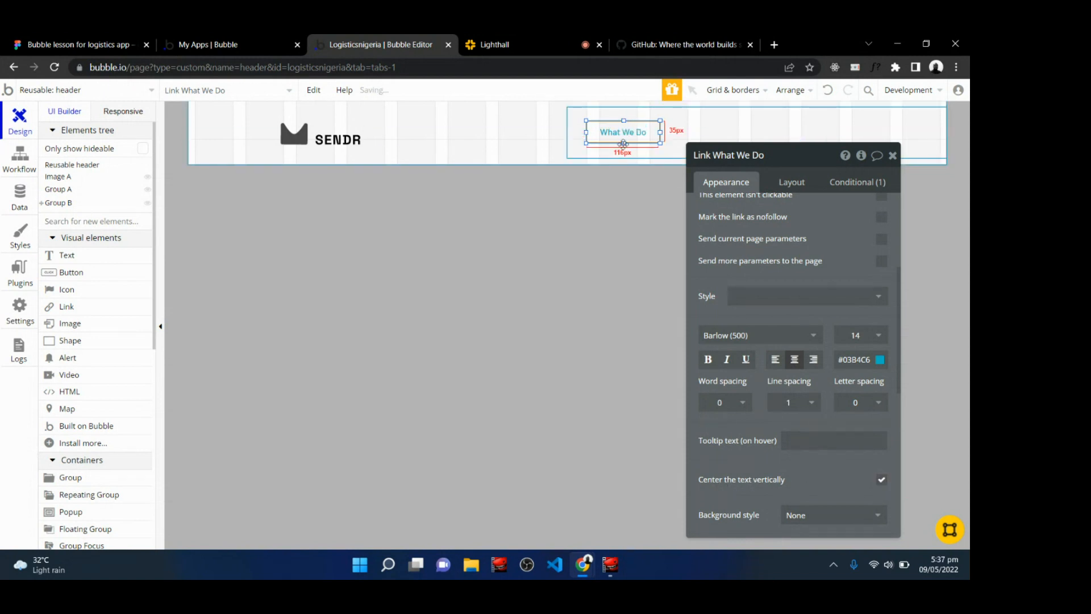
left_click(879, 361)
left_click_drag(856, 442, 805, 487)
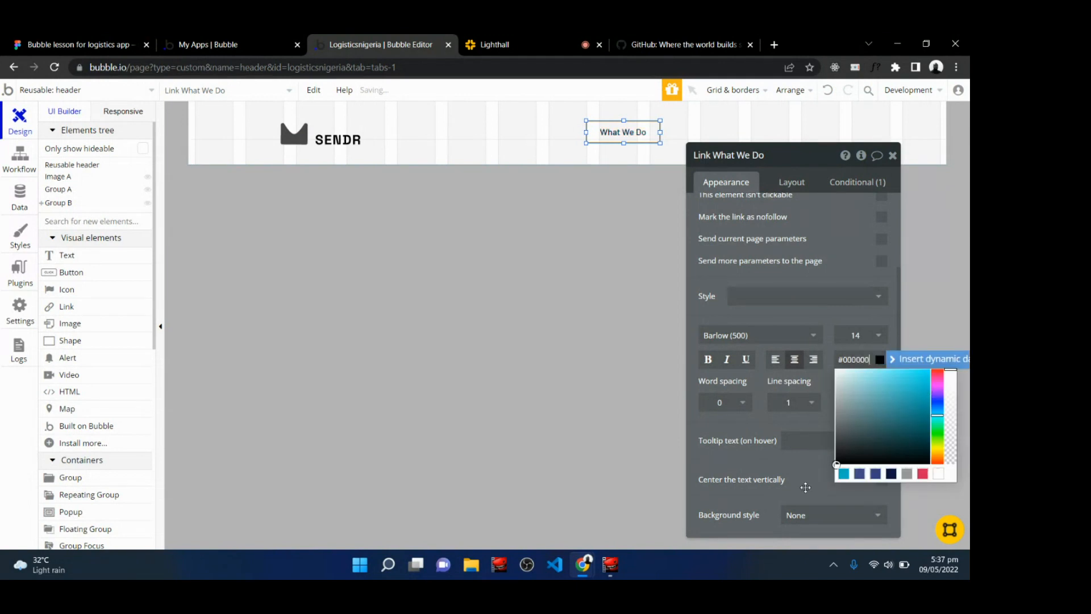
left_click(824, 233)
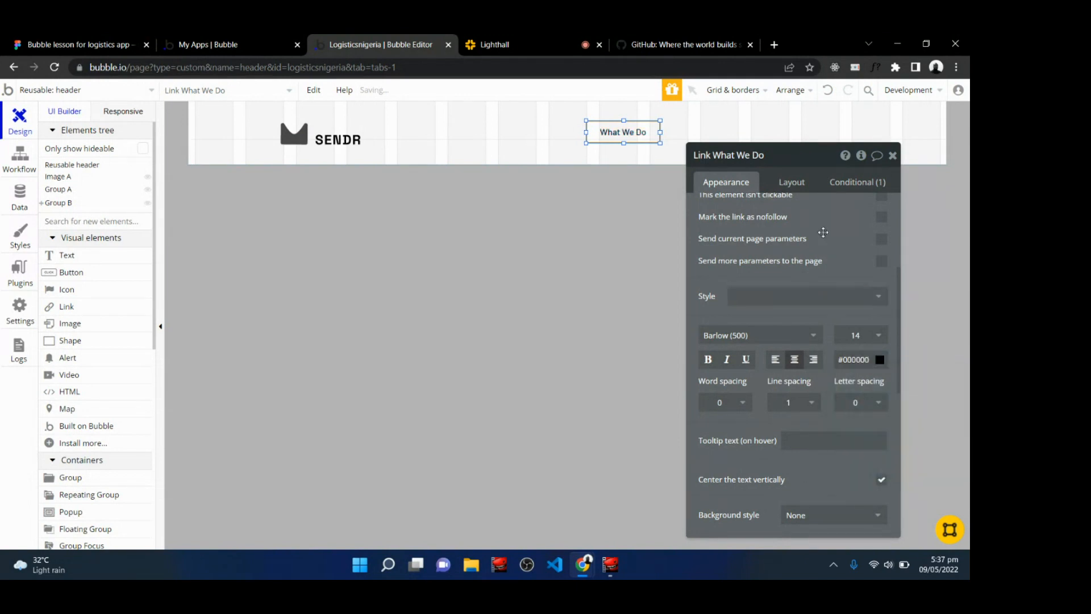
Duplicate the What We Do link beside itself and relabel the copy "Contact Us".
left_click_drag(592, 125, 689, 137)
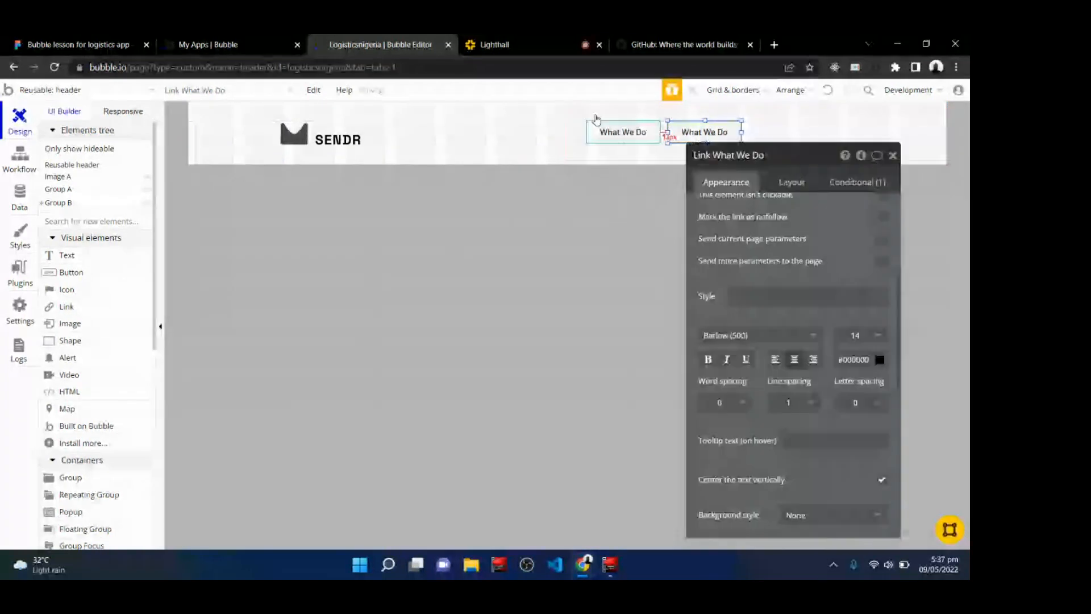
key("ctrl+1")
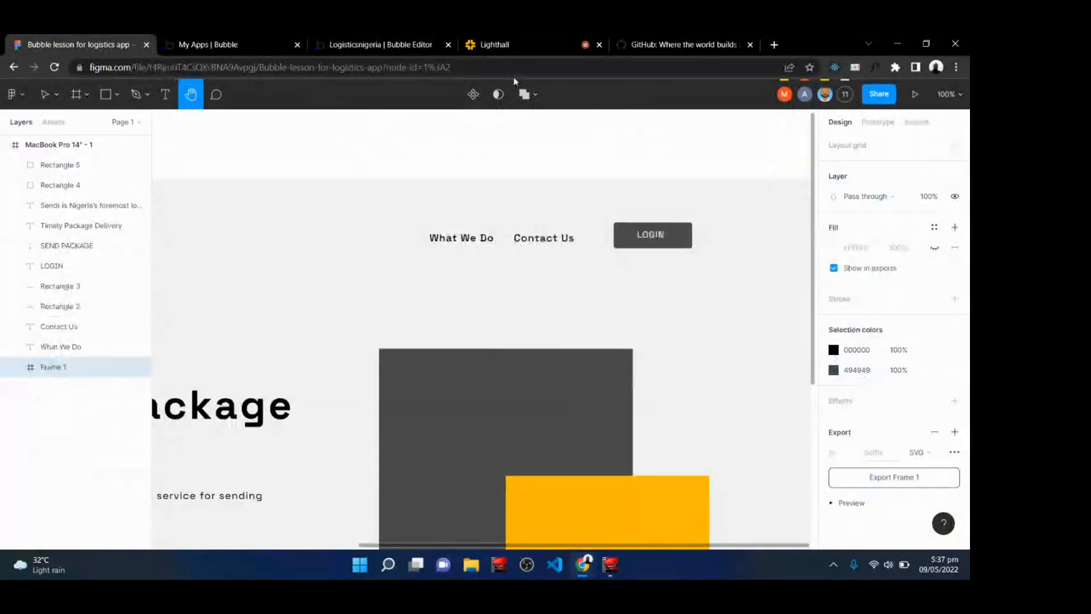
left_click(390, 44)
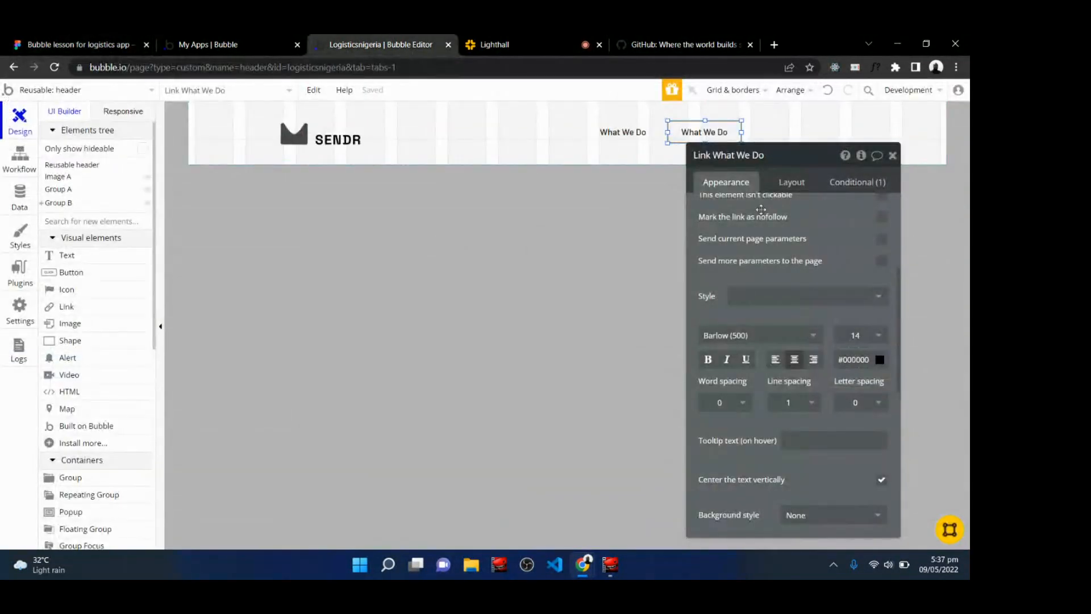
scroll(884, 272, "up", 4)
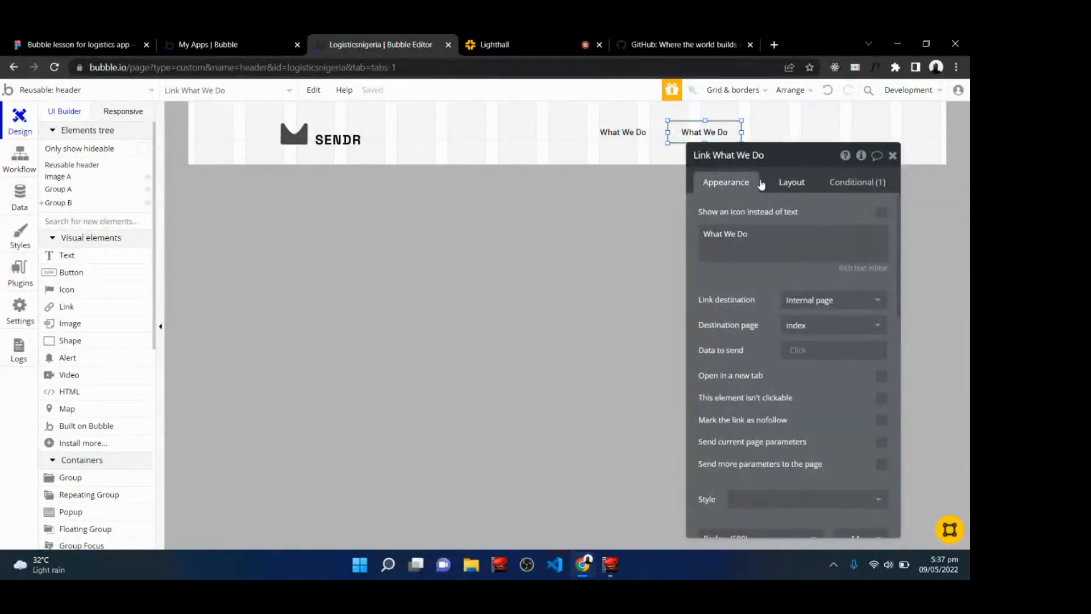
triple_click(768, 239)
type("Contact Us")
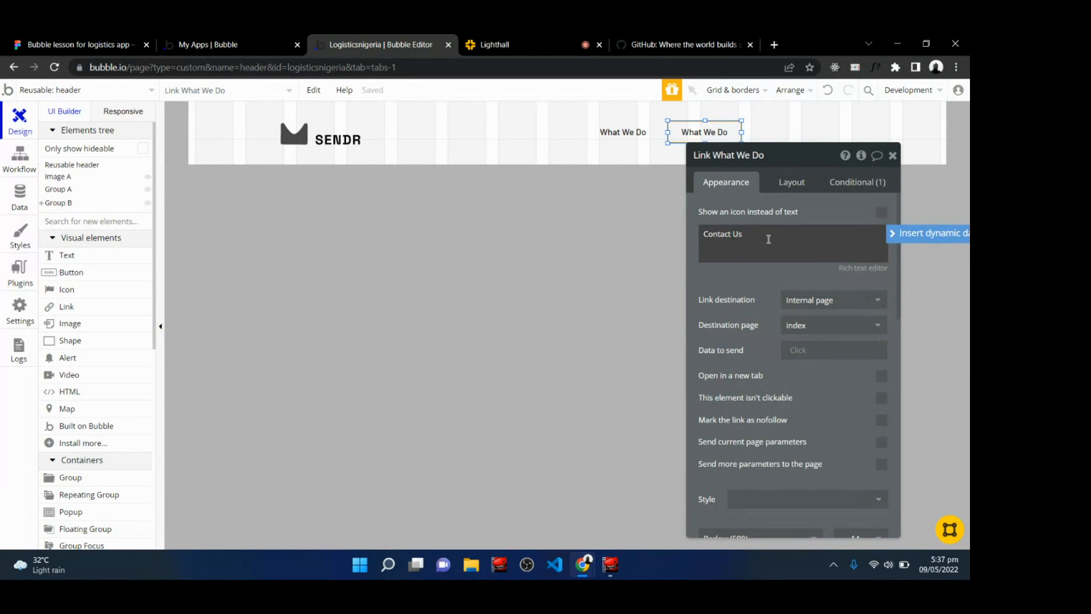
left_click(893, 157)
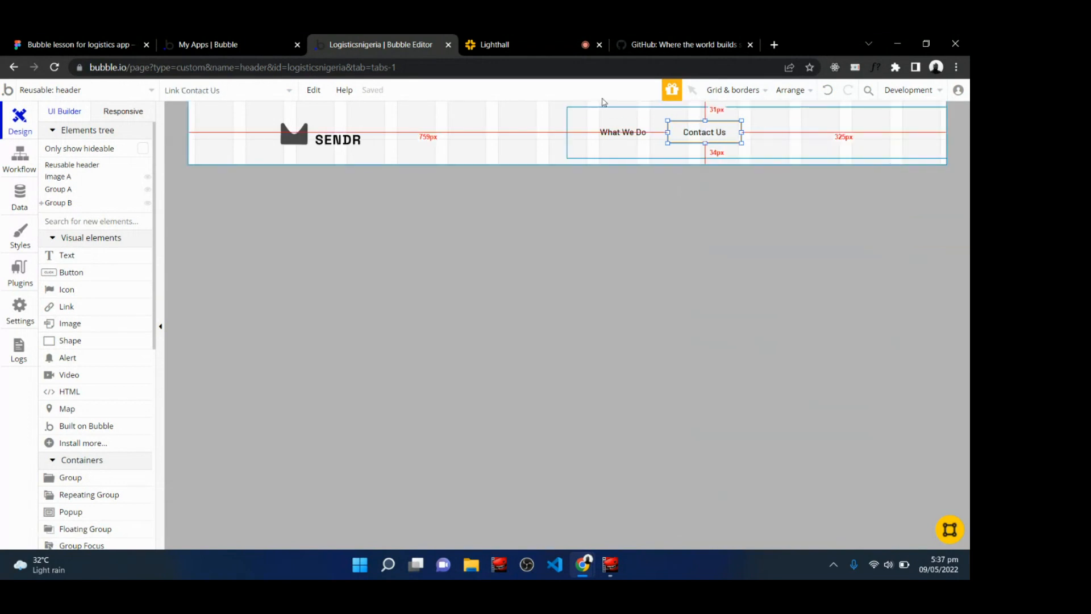
Draw a button to the right of the Contact Us link and label it LOGIN.
left_click(216, 40)
left_click(69, 41)
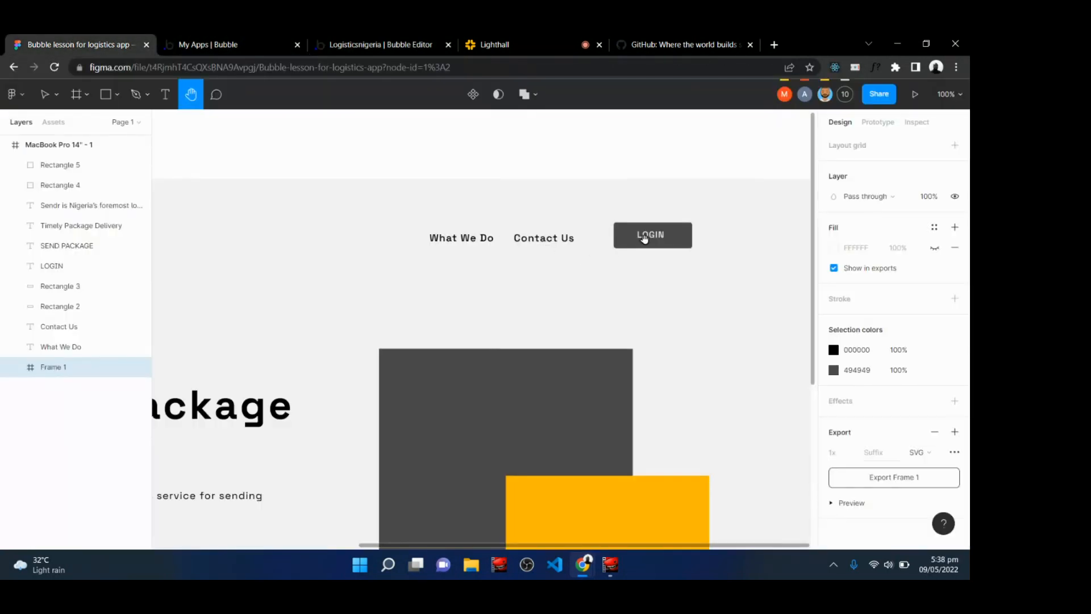
left_click(397, 41)
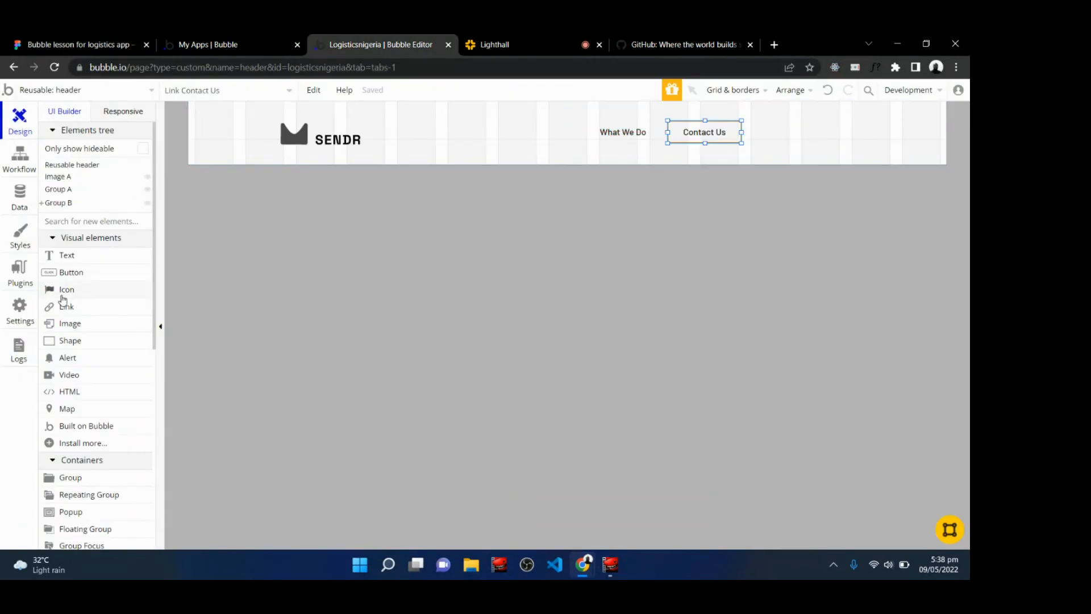
left_click(93, 274)
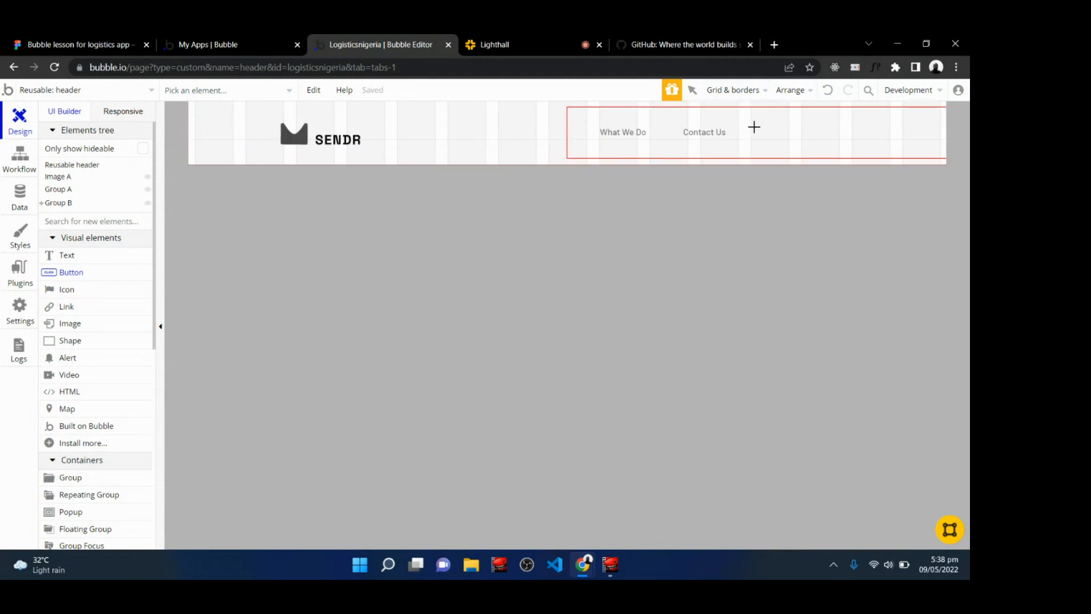
left_click_drag(754, 127, 840, 146)
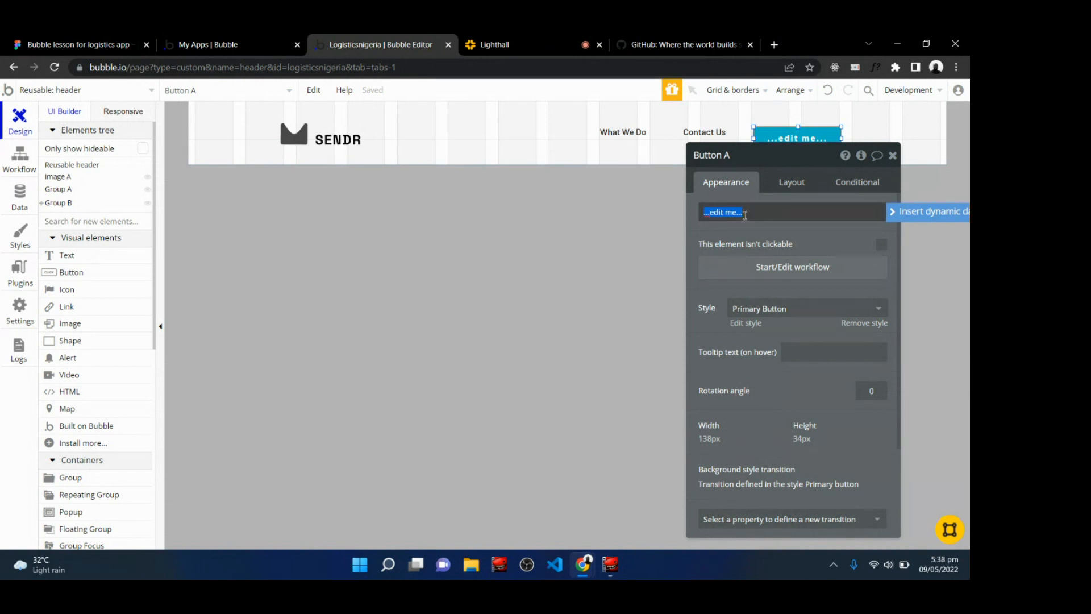
left_click(806, 142)
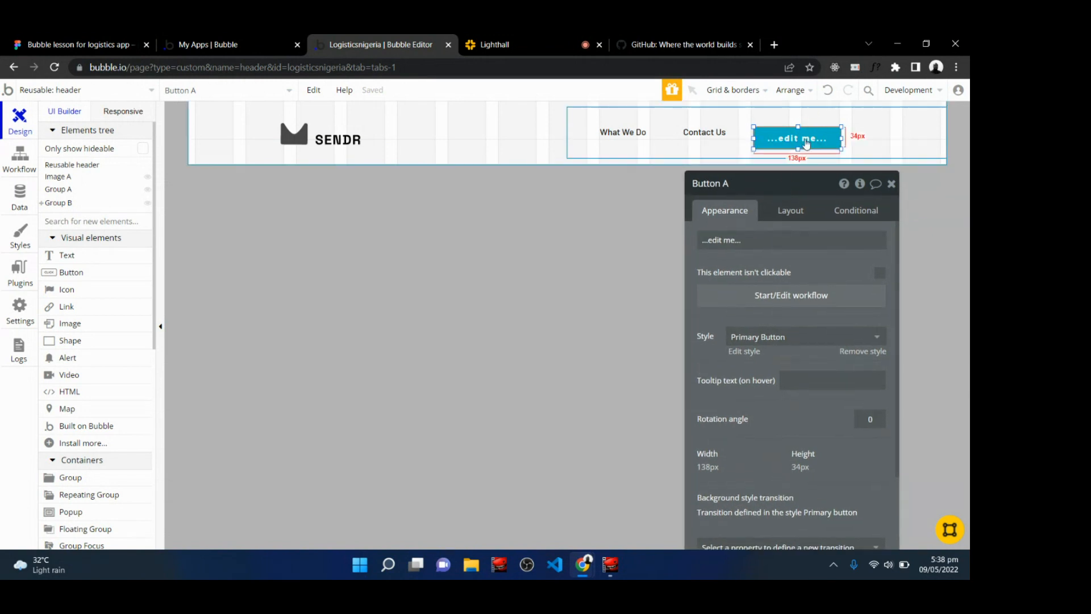
left_click(764, 241)
key("BackSpace")
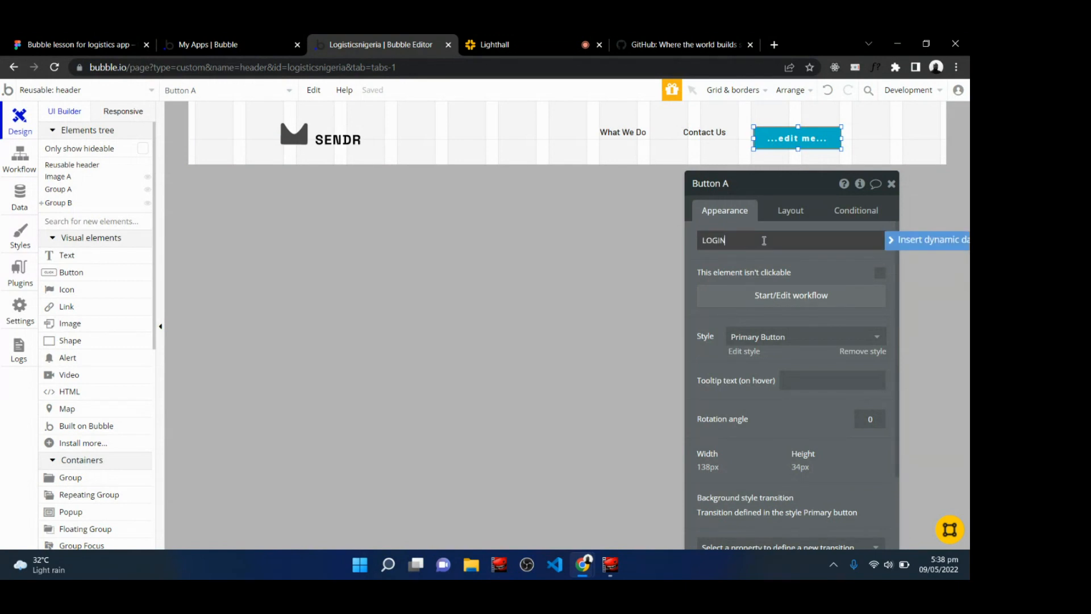
type("LOGIN")
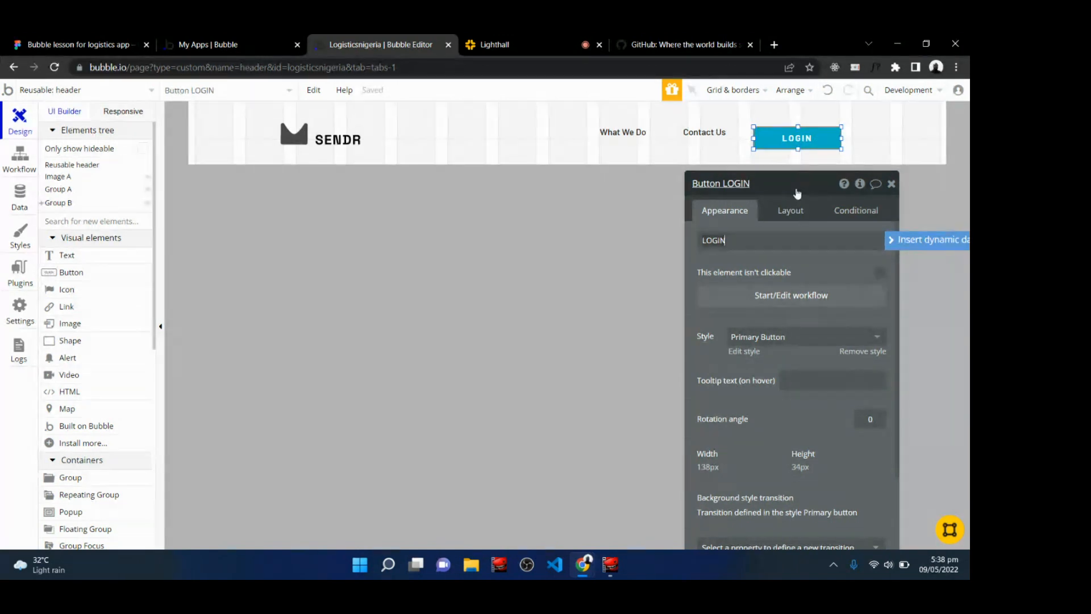
Move the property editor aside and remove the LOGIN button's style.
left_click(789, 209)
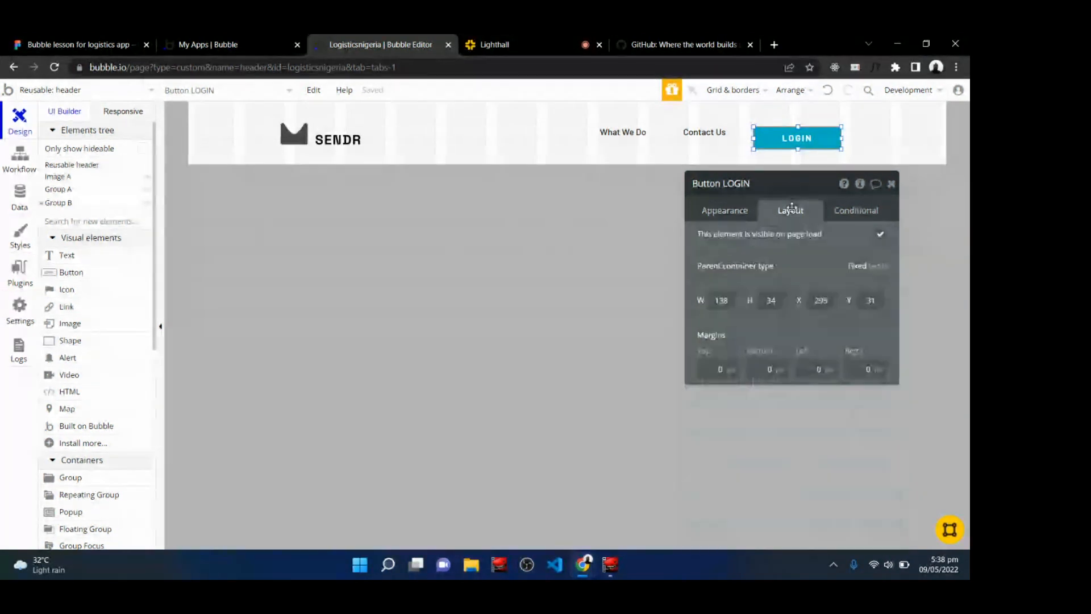
left_click_drag(776, 184, 516, 180)
left_click(455, 202)
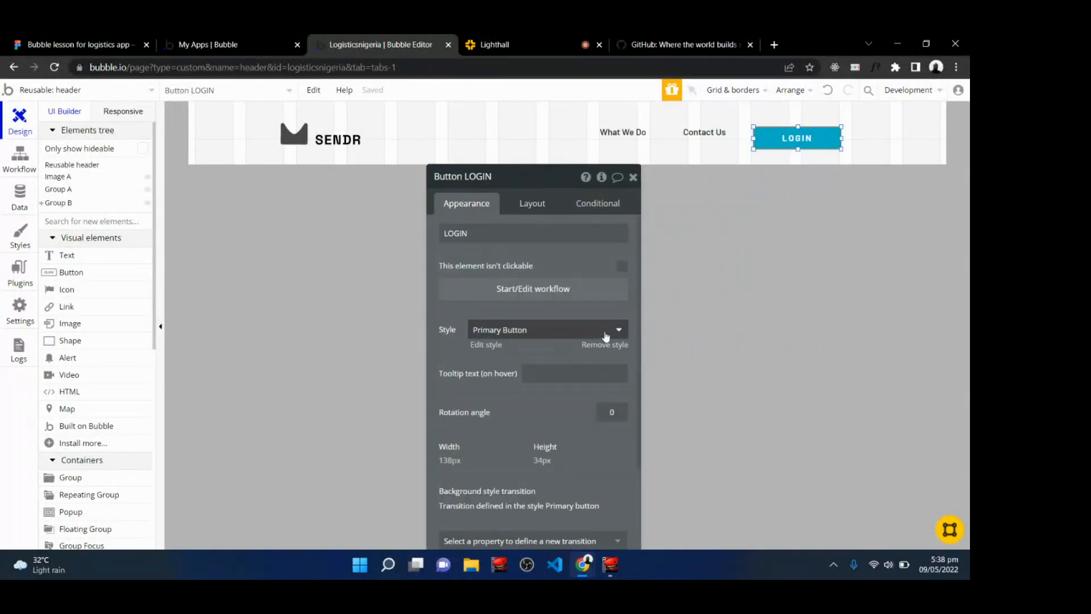
scroll(606, 336, "down", 2)
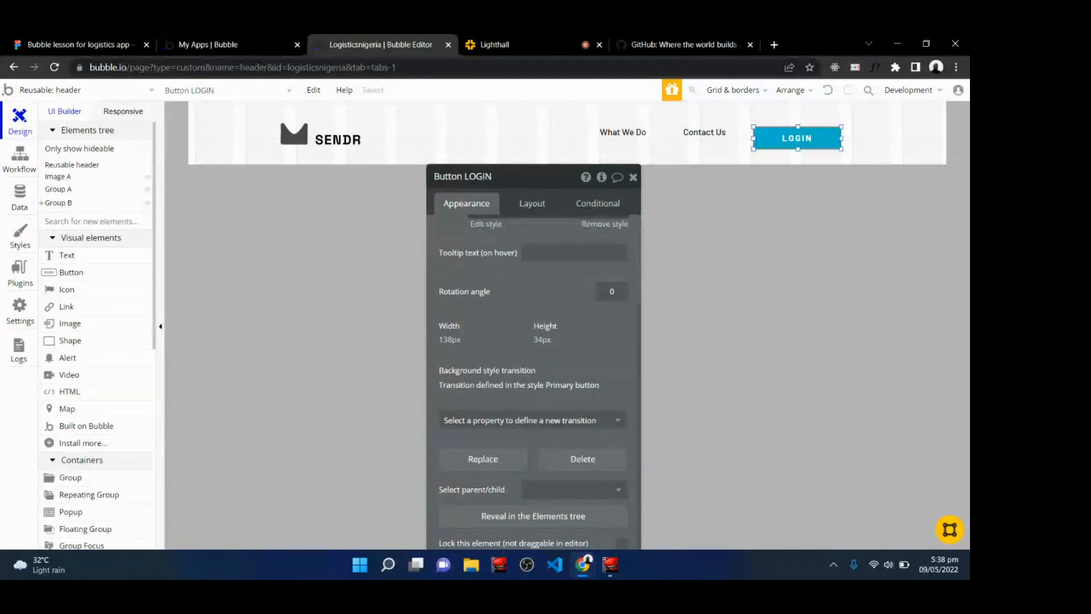
scroll(533, 366, "up", 1)
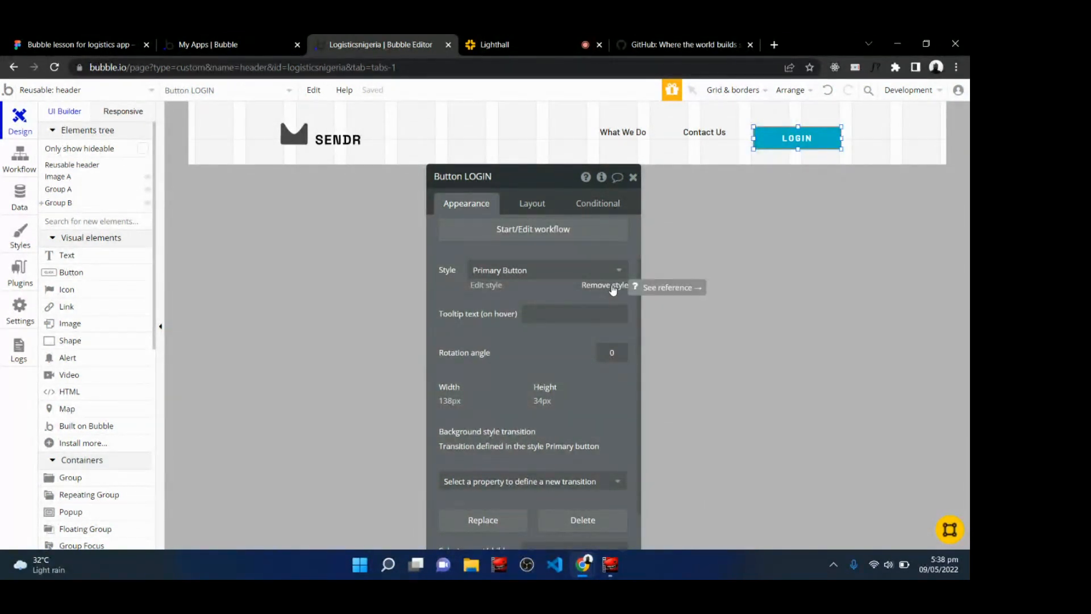
left_click(611, 286)
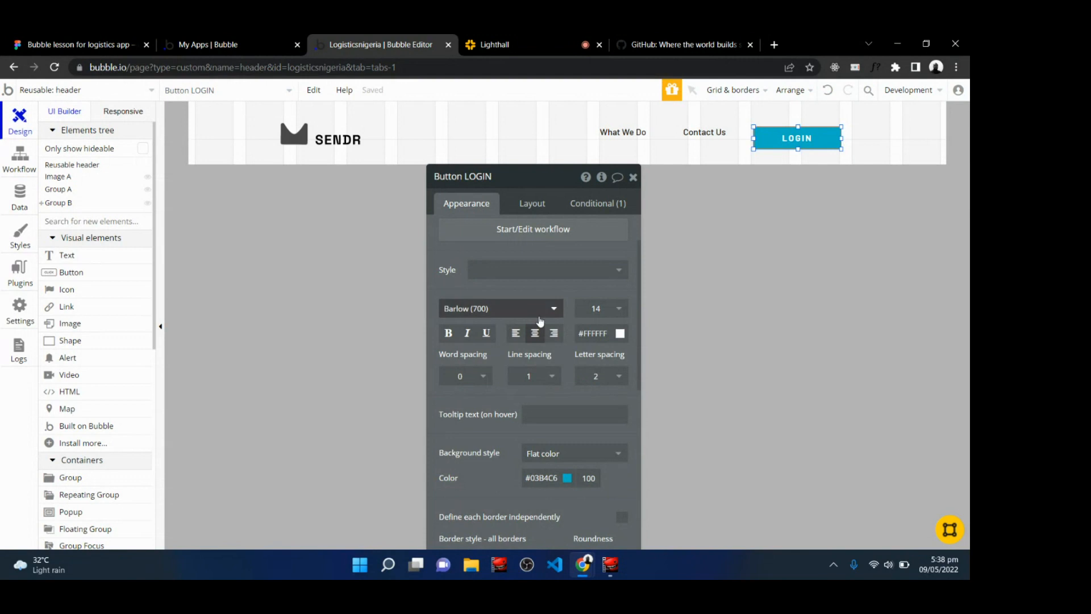
Set the LOGIN button's background colour to a near-black dark grey, comparing it with the Figma design.
scroll(573, 345, "down", 4)
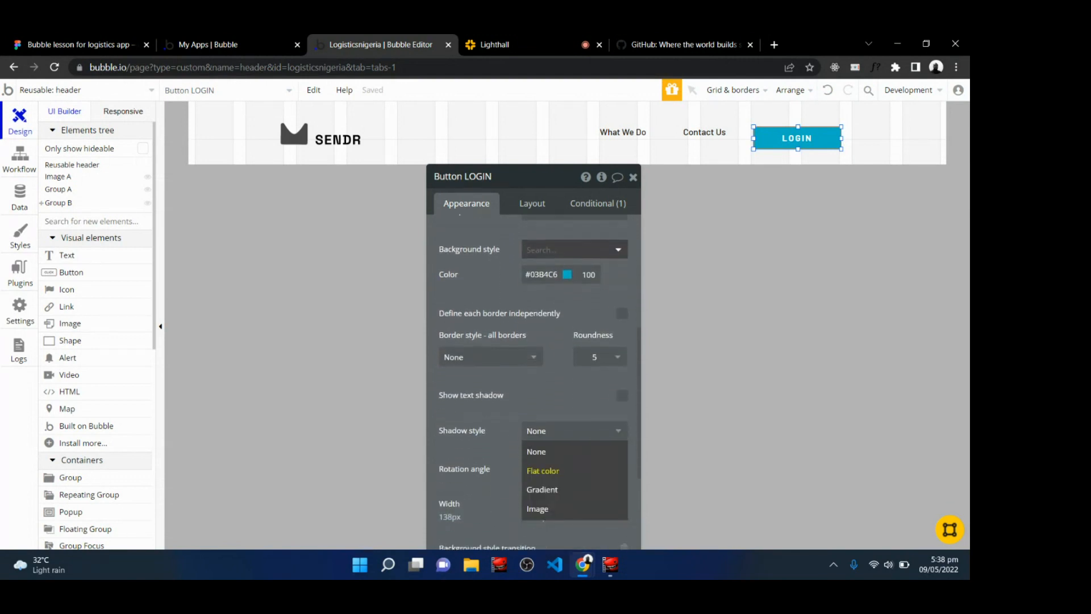
scroll(534, 369, "down", 3)
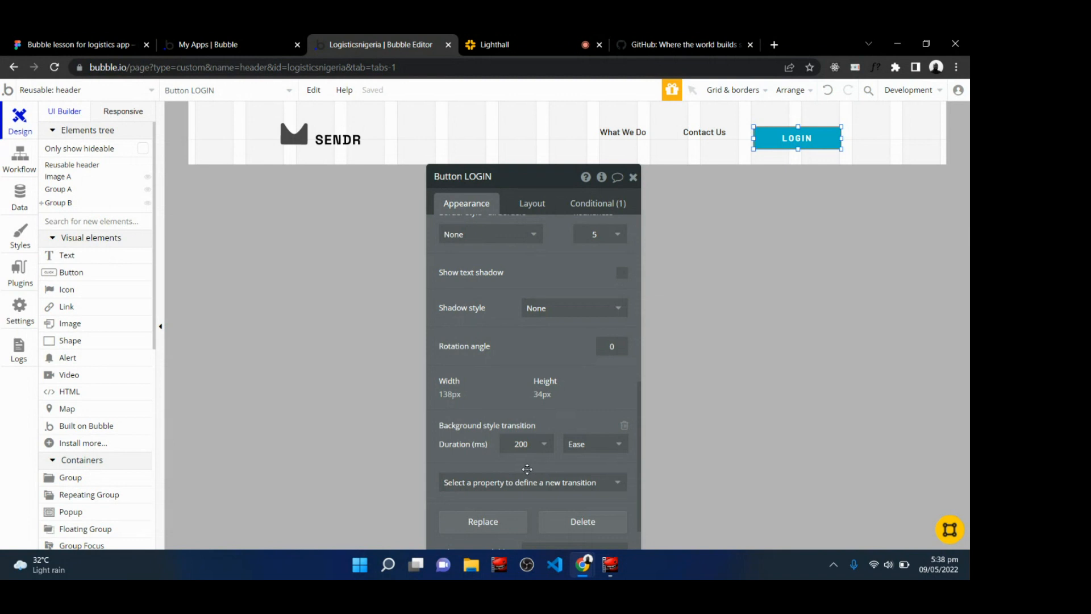
left_click(595, 444)
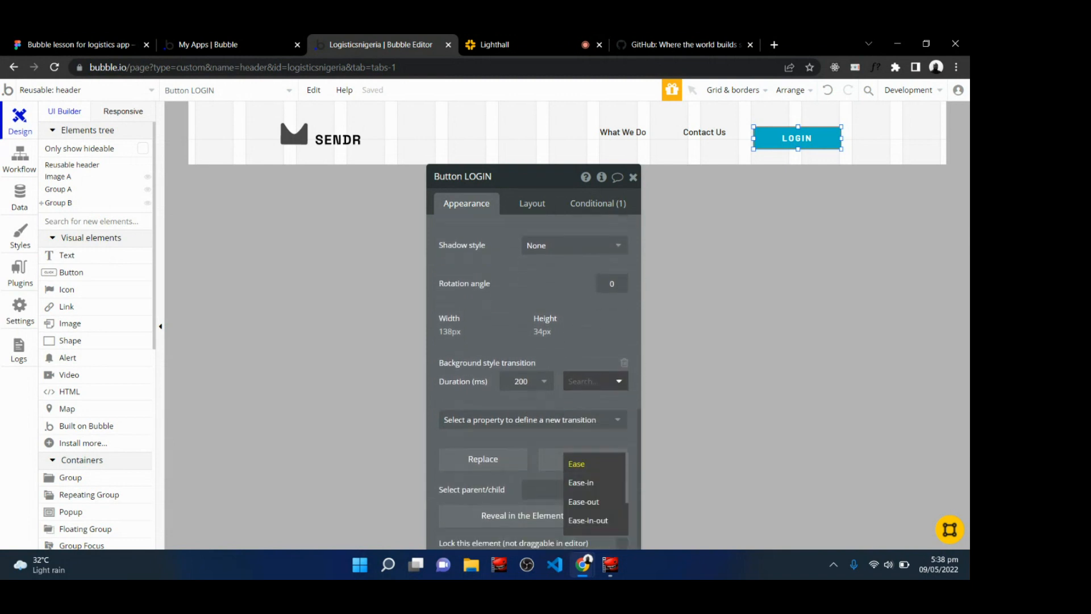
scroll(591, 432, "up", 5)
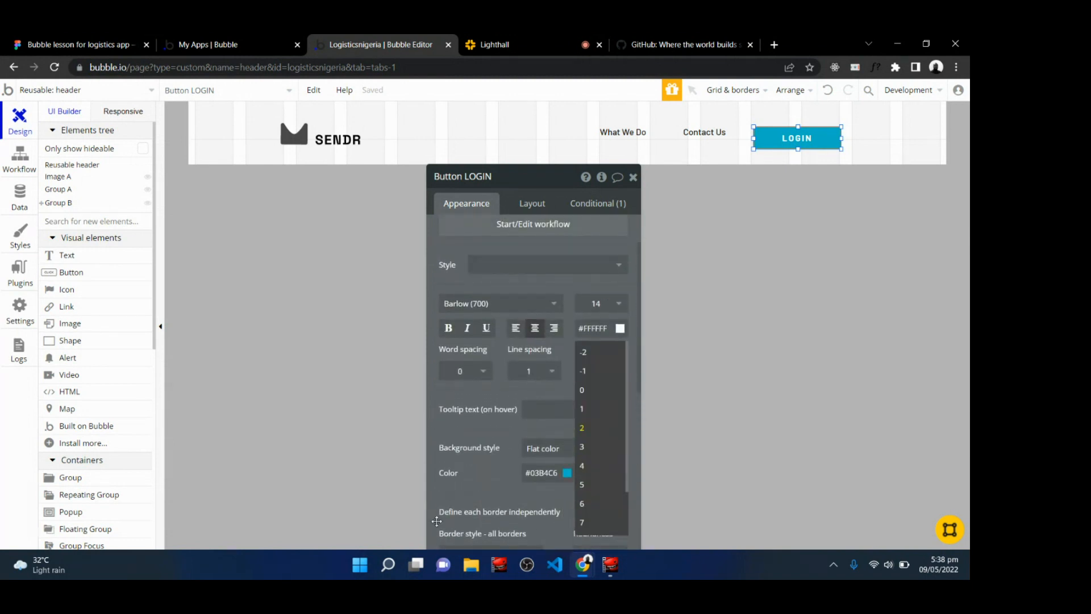
left_click(494, 398)
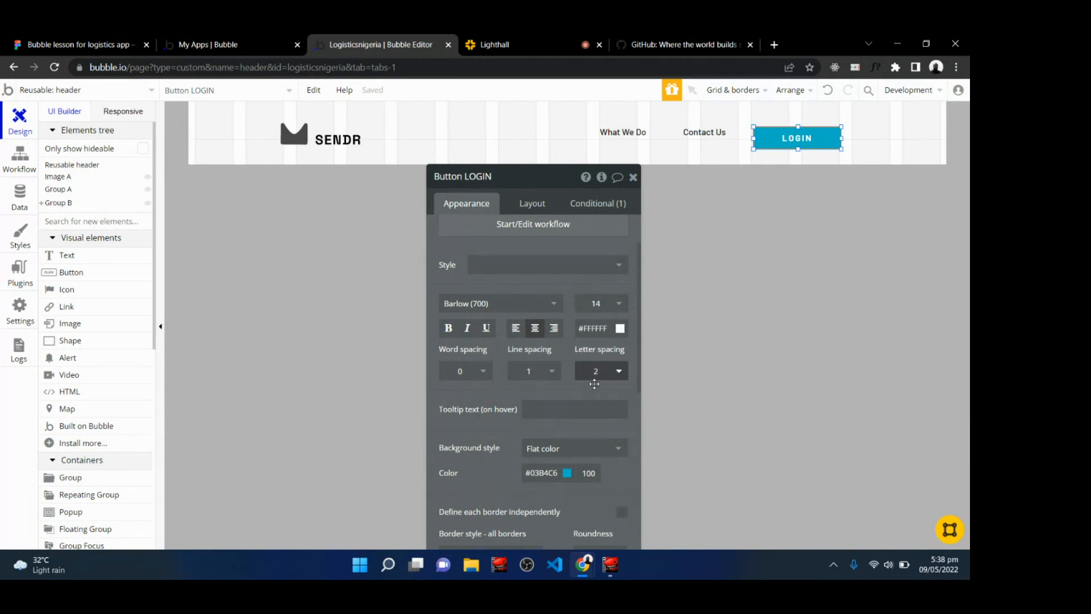
left_click(567, 471)
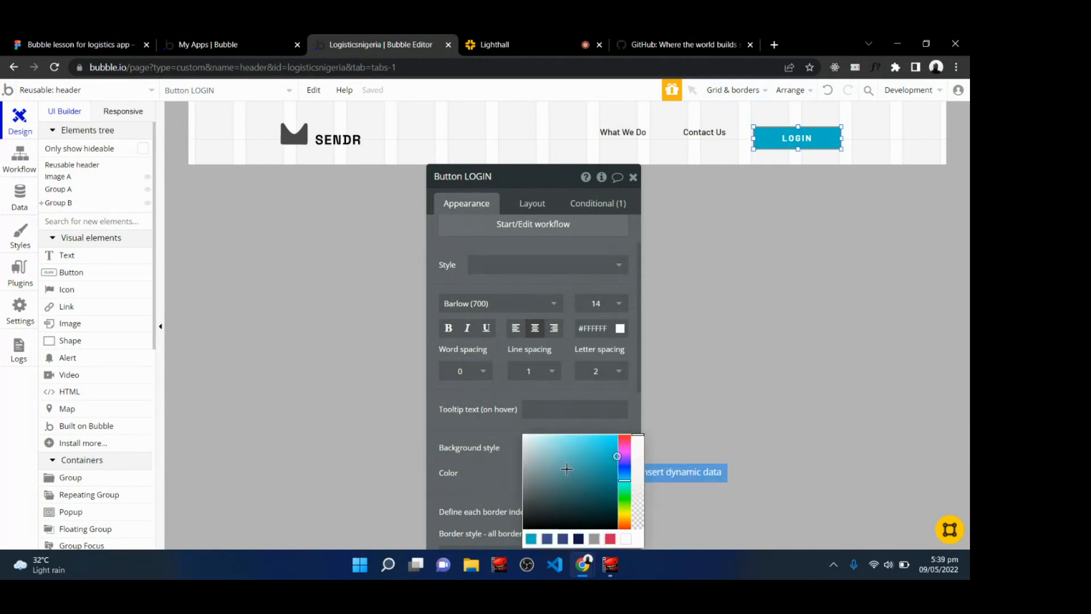
left_click(533, 514)
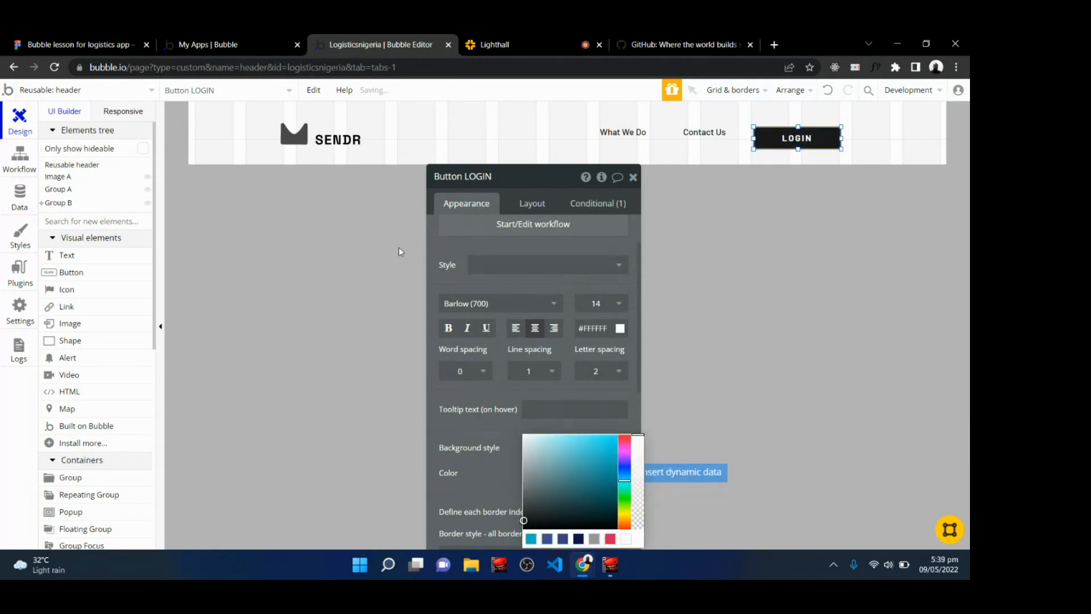
left_click(86, 35)
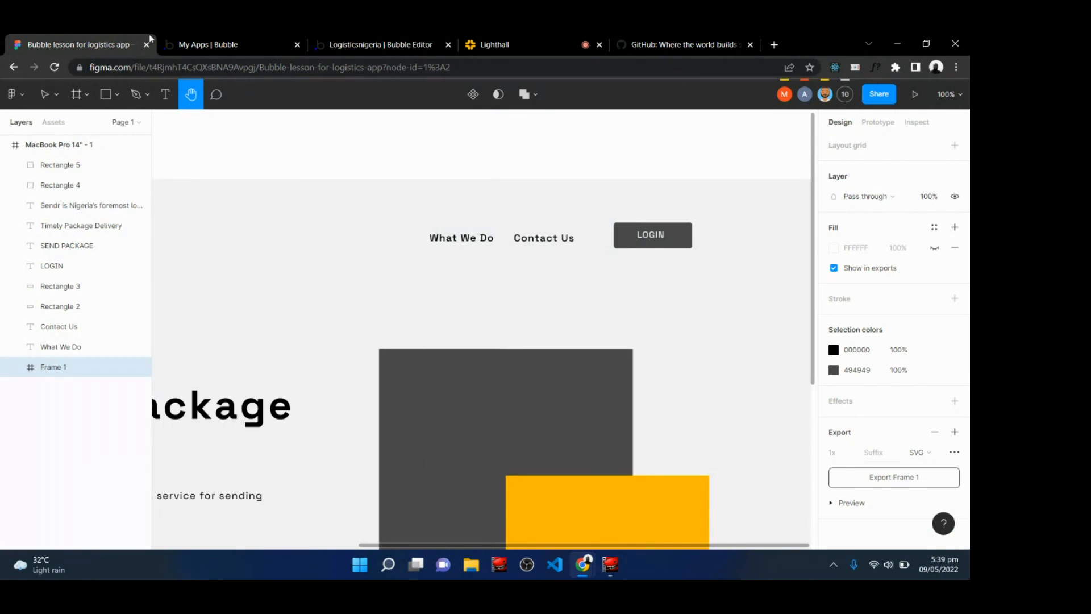
left_click(426, 43)
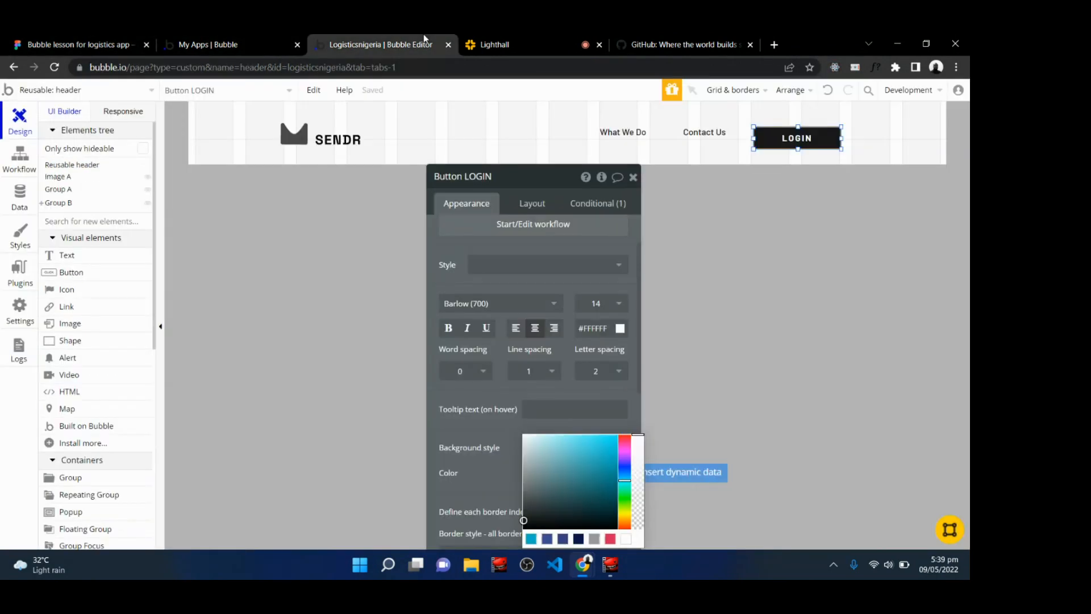
Open the LOGIN button's parent group and change its container layout to Row.
left_click(527, 206)
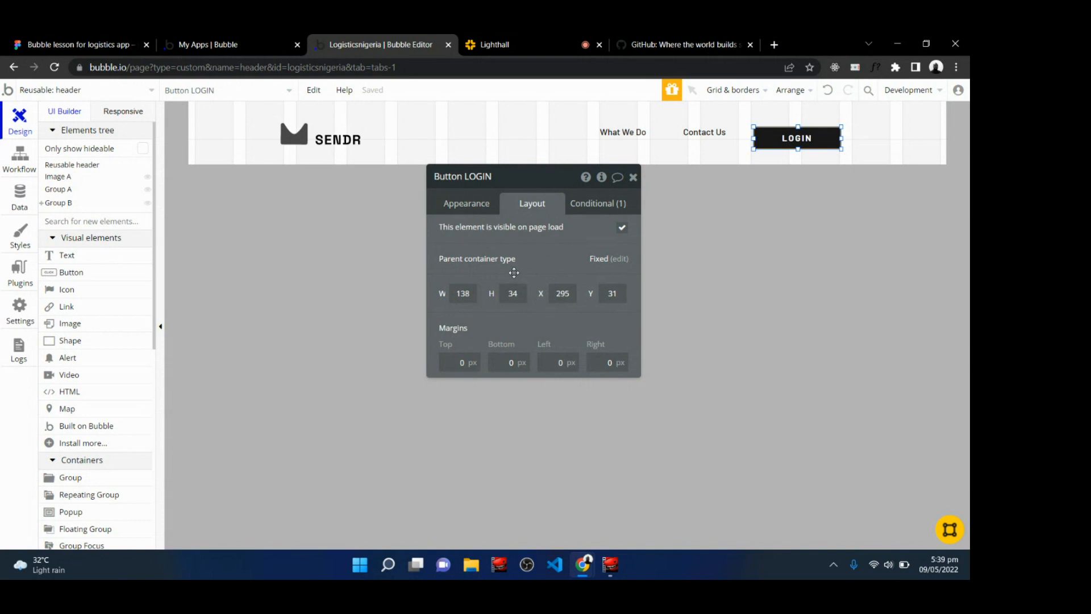
mouse_move(604, 262)
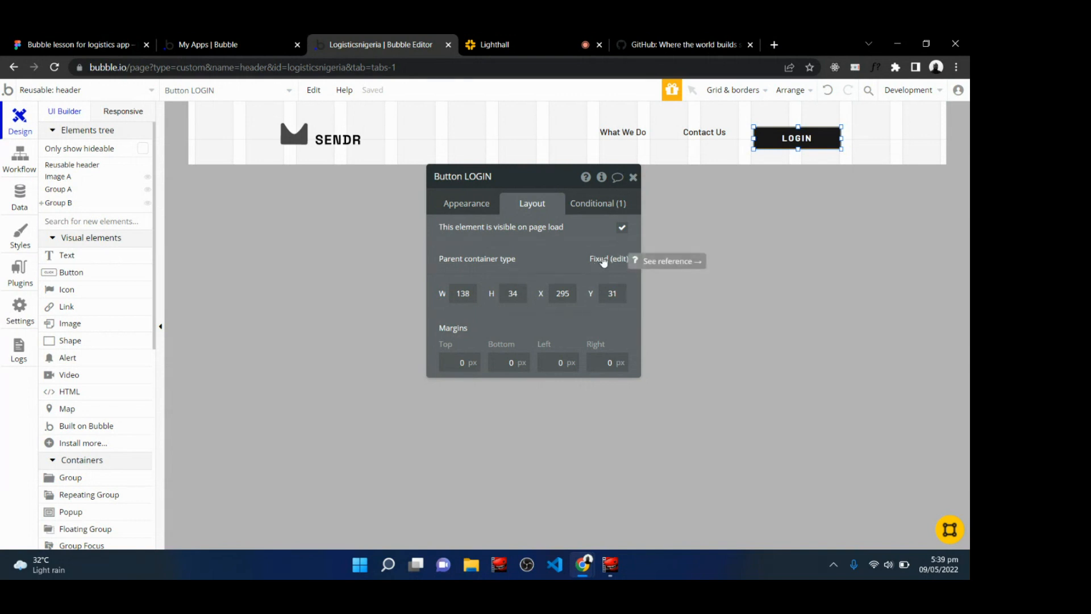
left_click(613, 260)
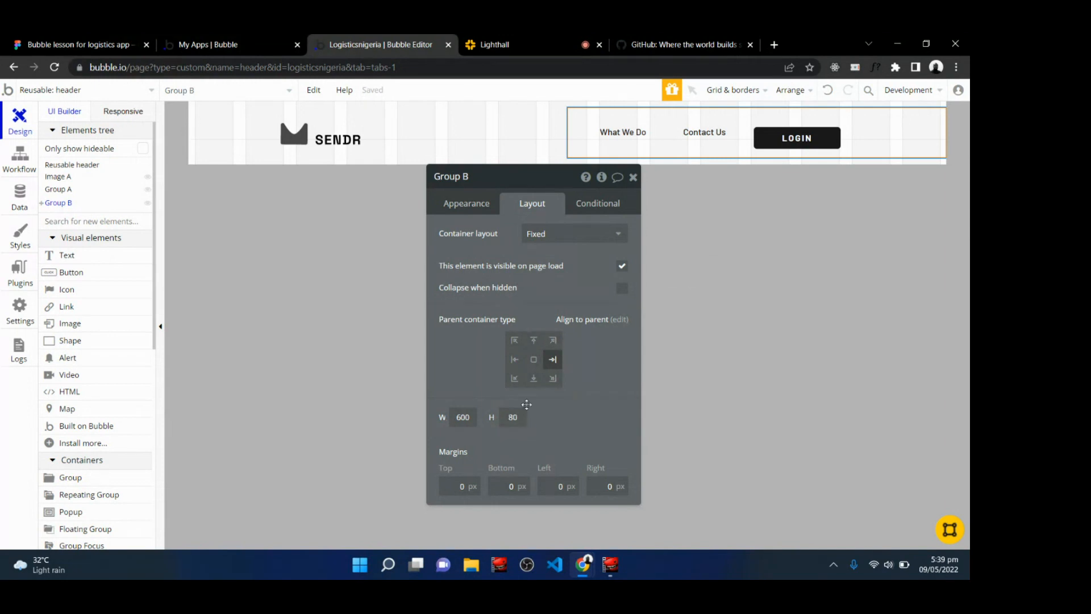
mouse_move(468, 419)
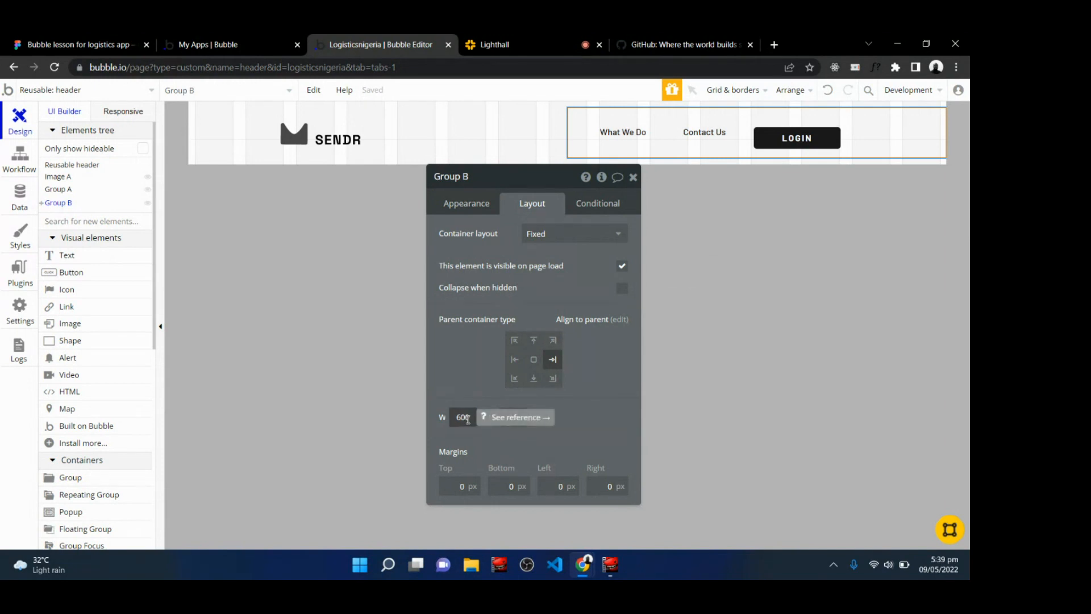
left_click(566, 236)
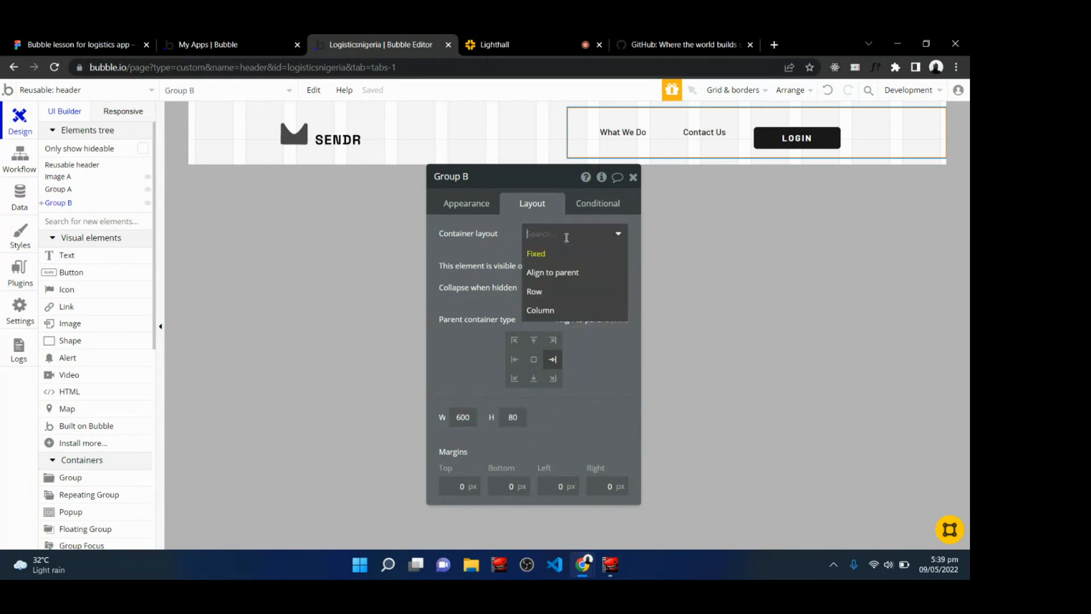
left_click(555, 295)
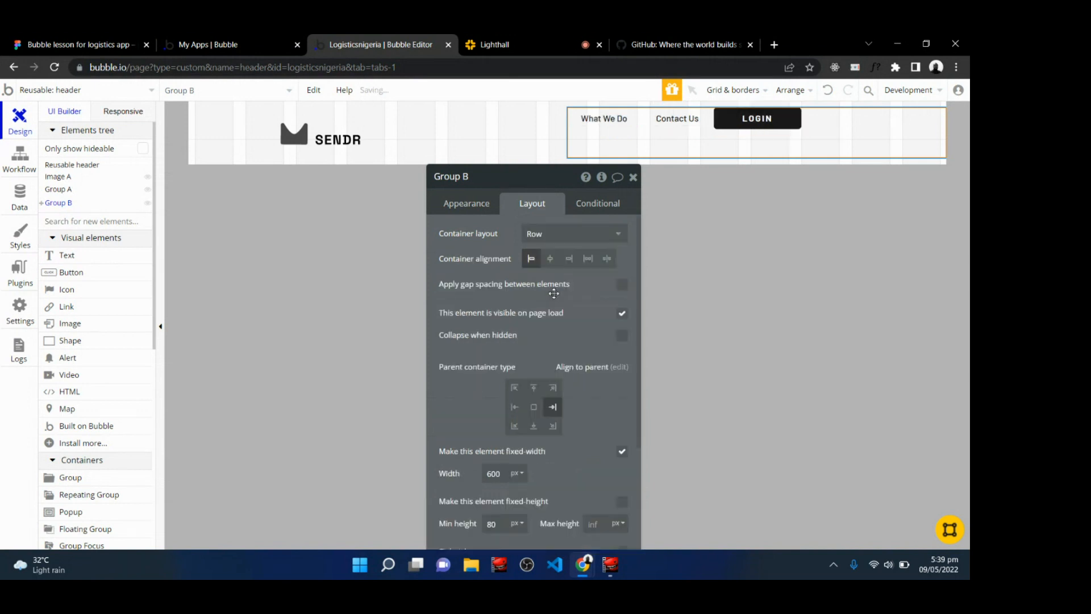
Set the LOGIN button's minimum height to 48 px.
left_click(767, 120)
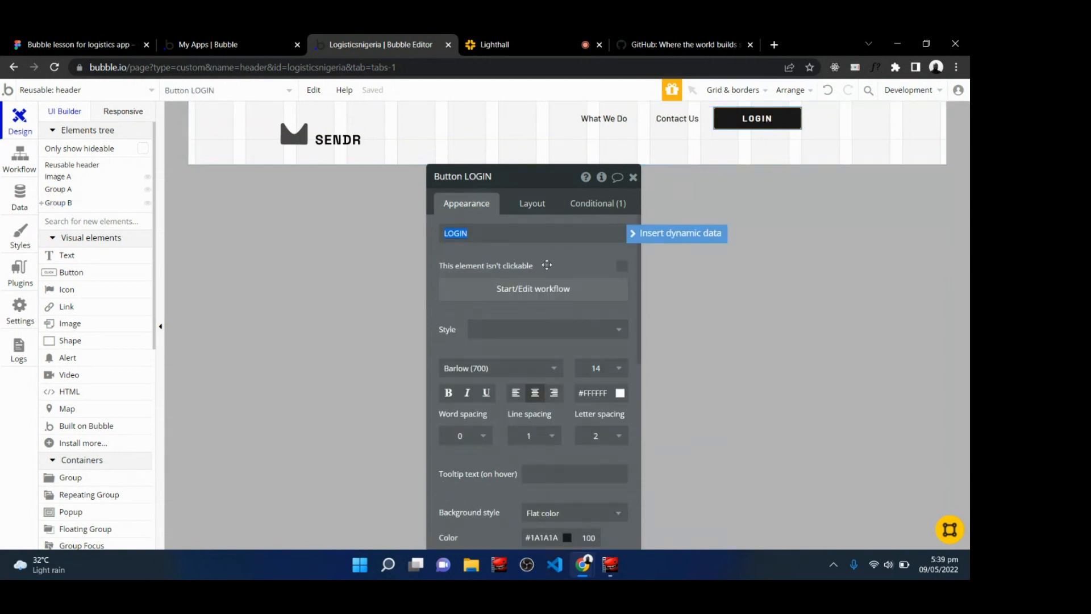
left_click(533, 203)
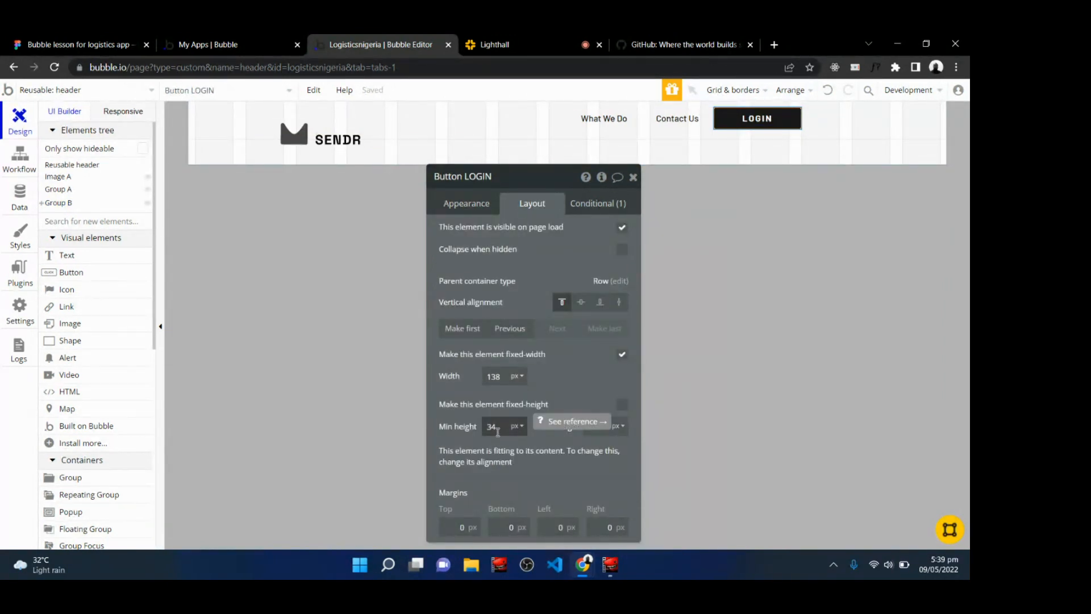
double_click(498, 431)
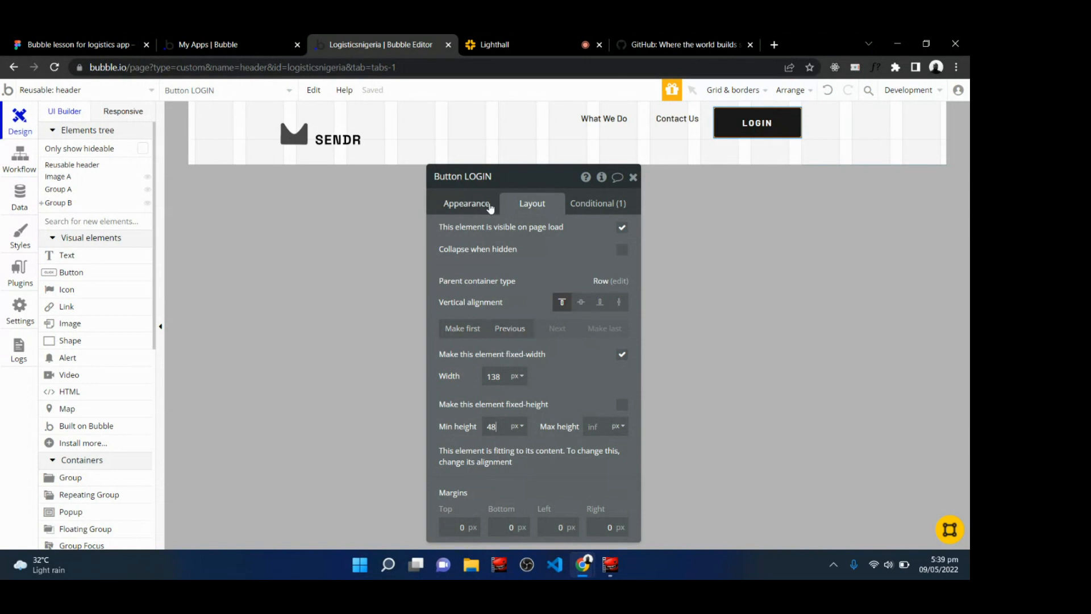
left_click(633, 178)
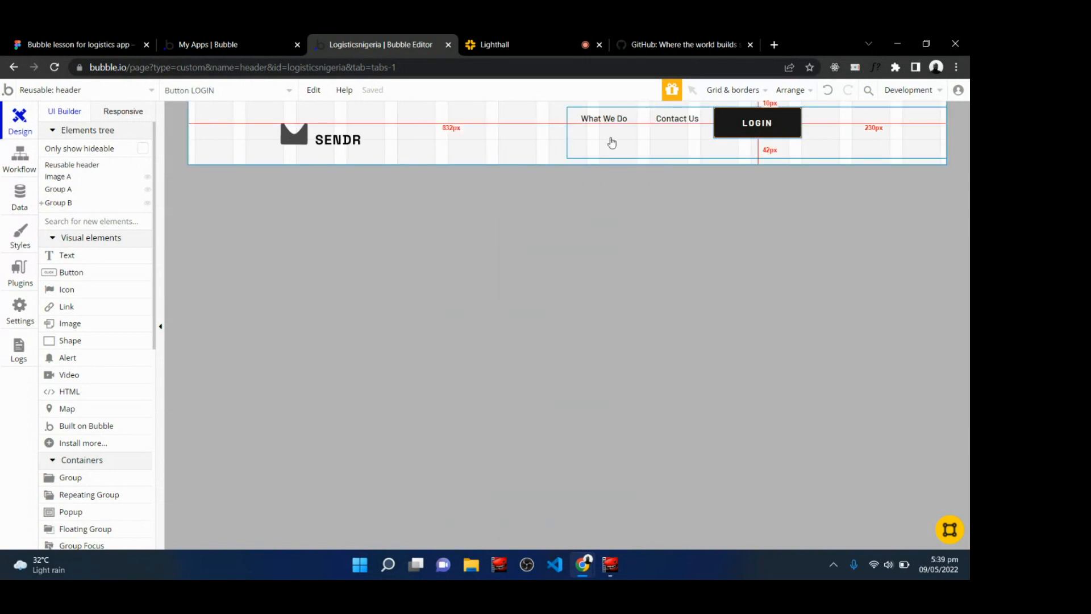
Try each container alignment option on the navigation group, returning to left-aligned.
left_click(611, 139)
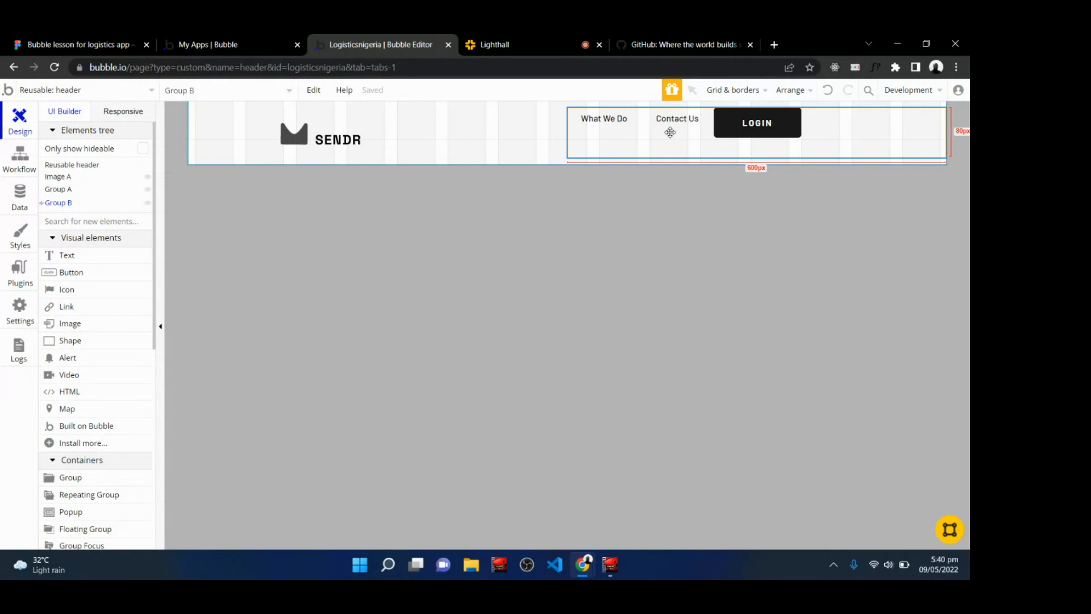
left_click(547, 38)
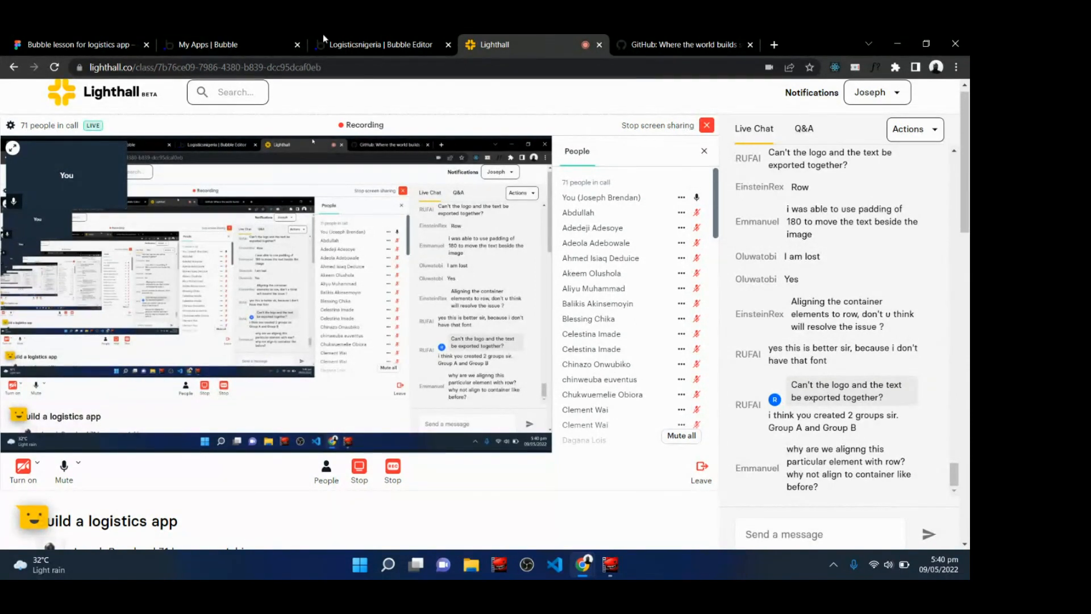
left_click(373, 40)
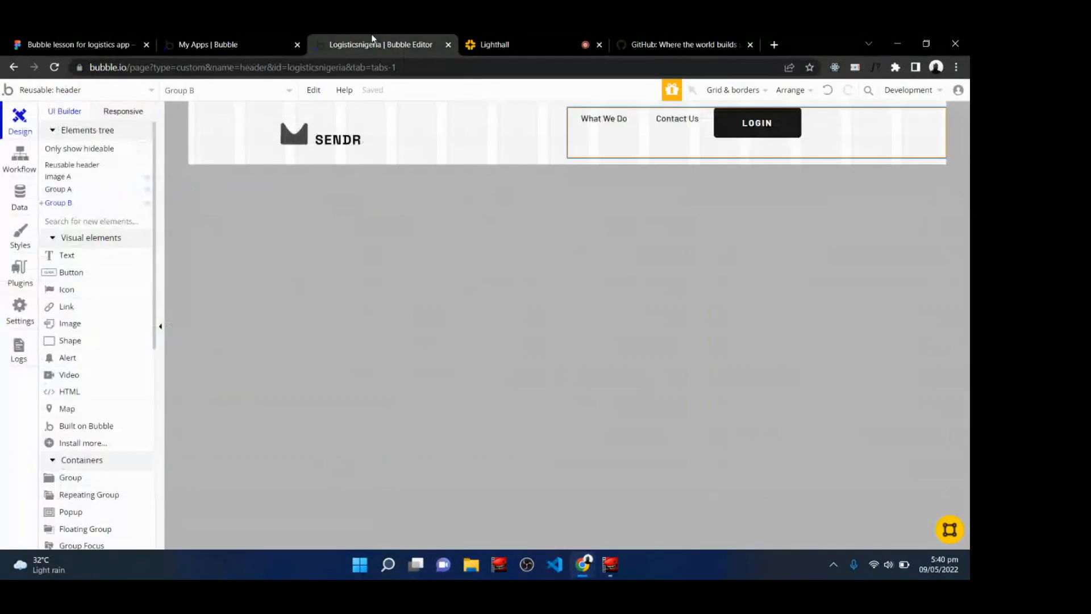
double_click(573, 137)
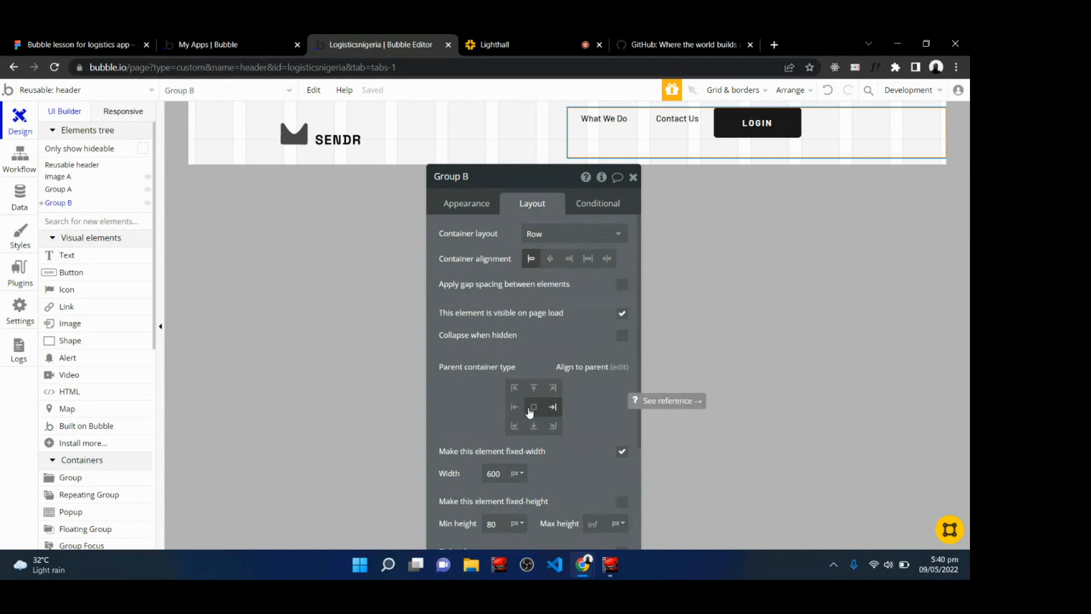
left_click(550, 259)
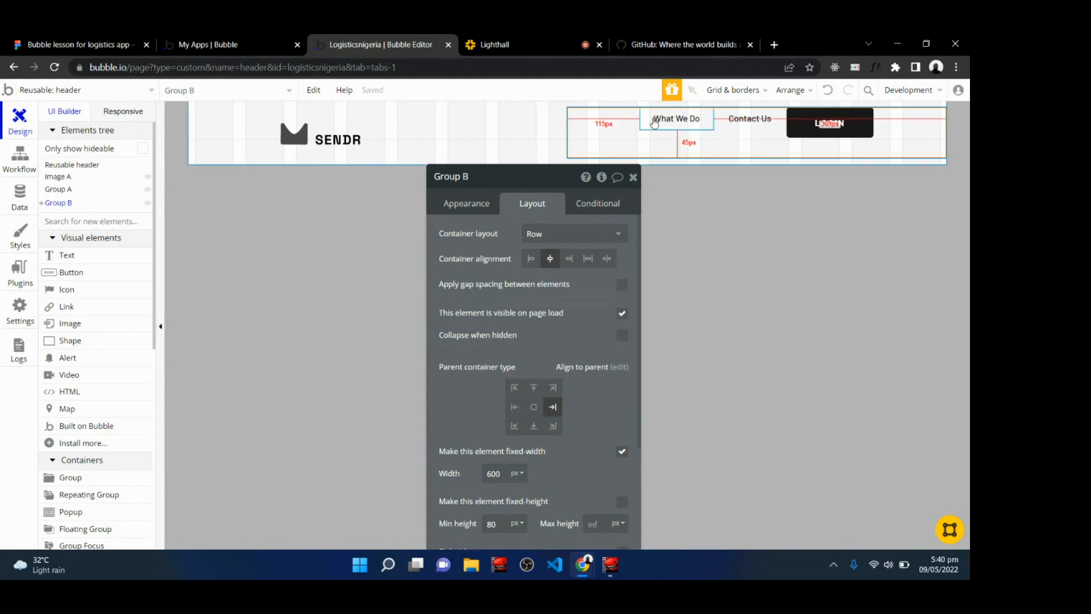
left_click(569, 258)
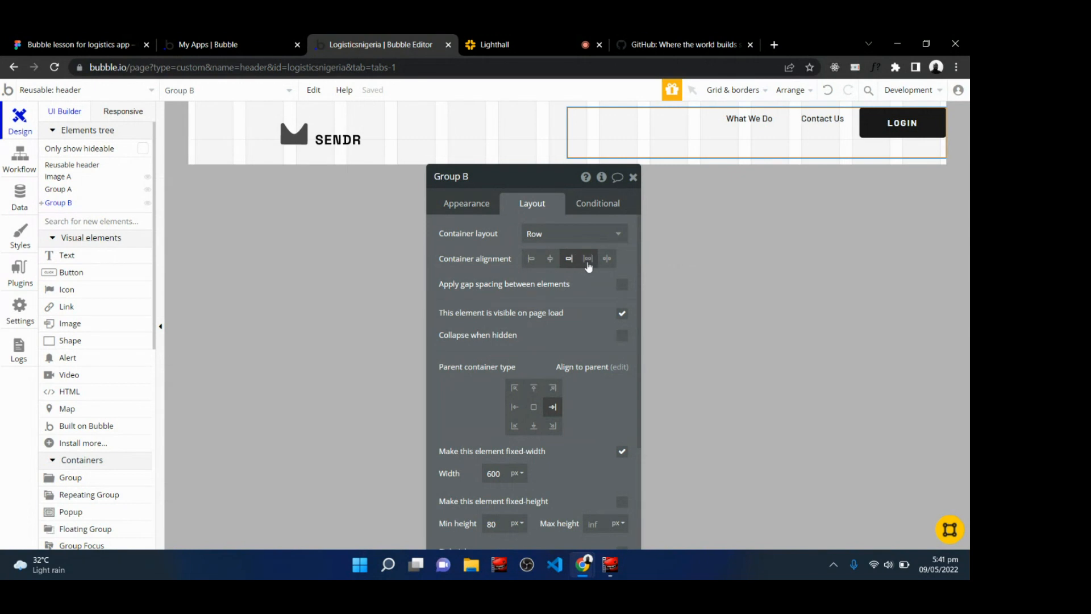
left_click(587, 259)
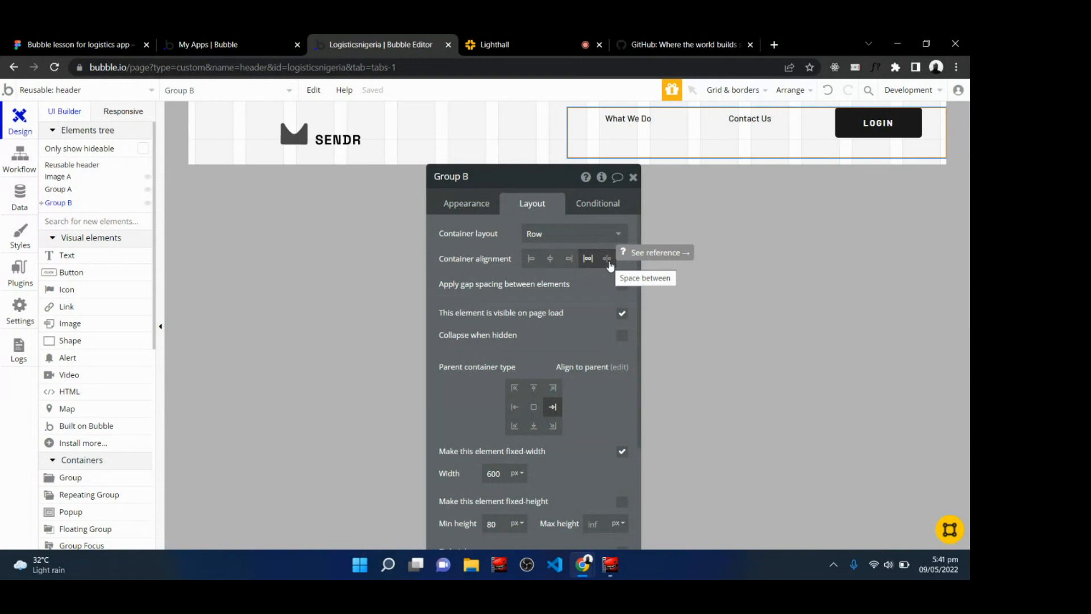
left_click(607, 259)
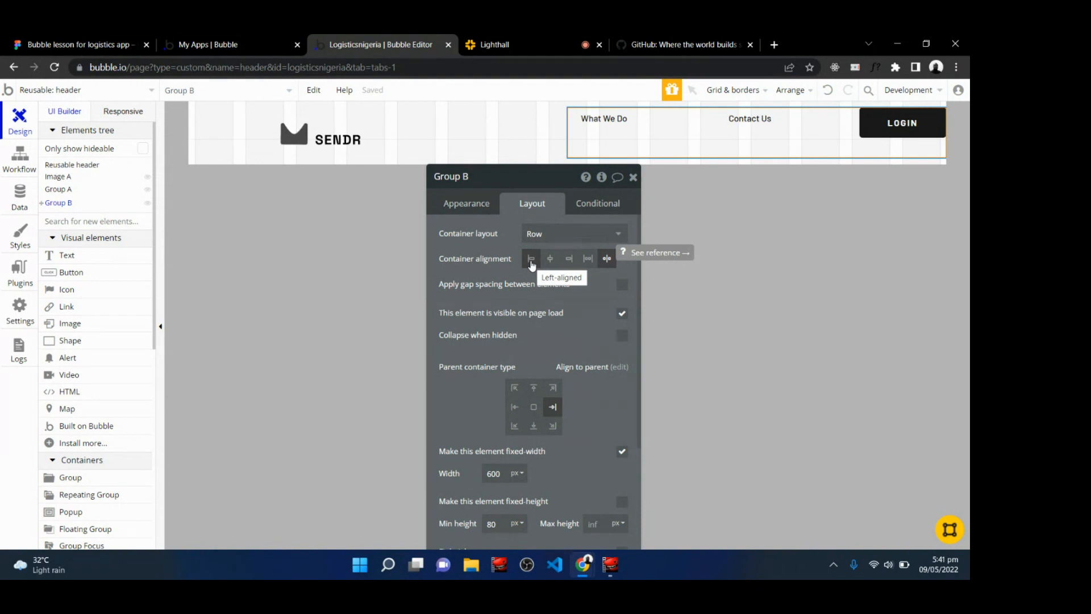
left_click(531, 262)
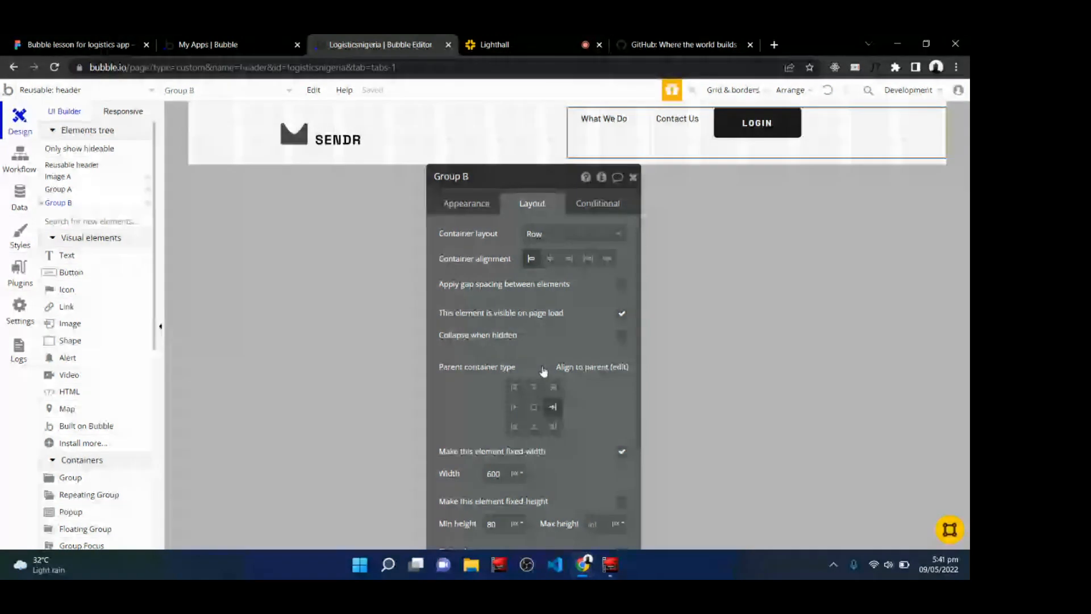
Try centring the navigation group within the header, then restore its right alignment.
scroll(545, 376, "down", 1)
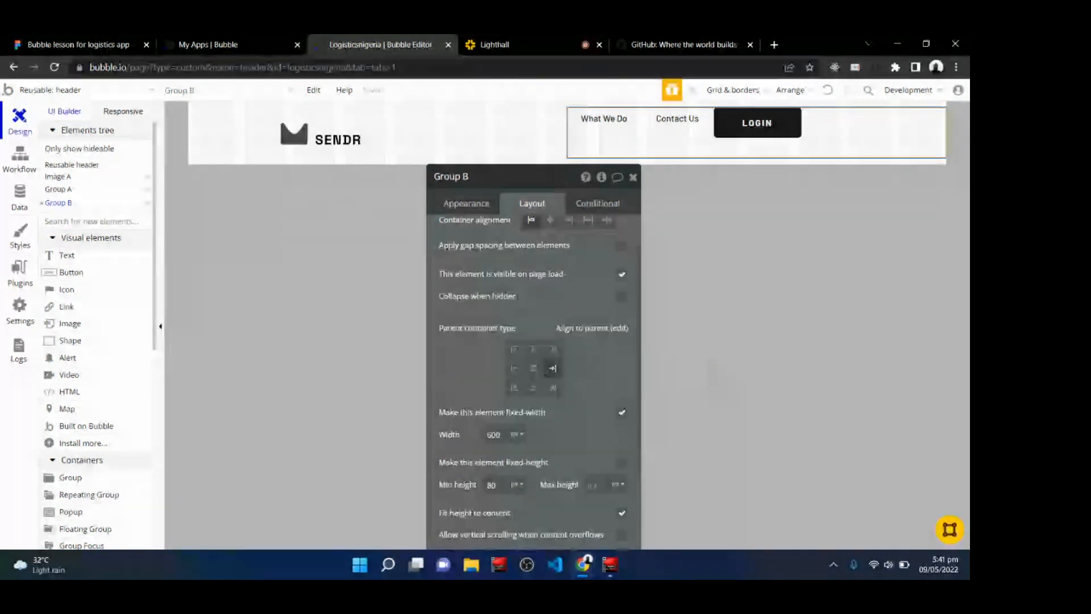
left_click(537, 374)
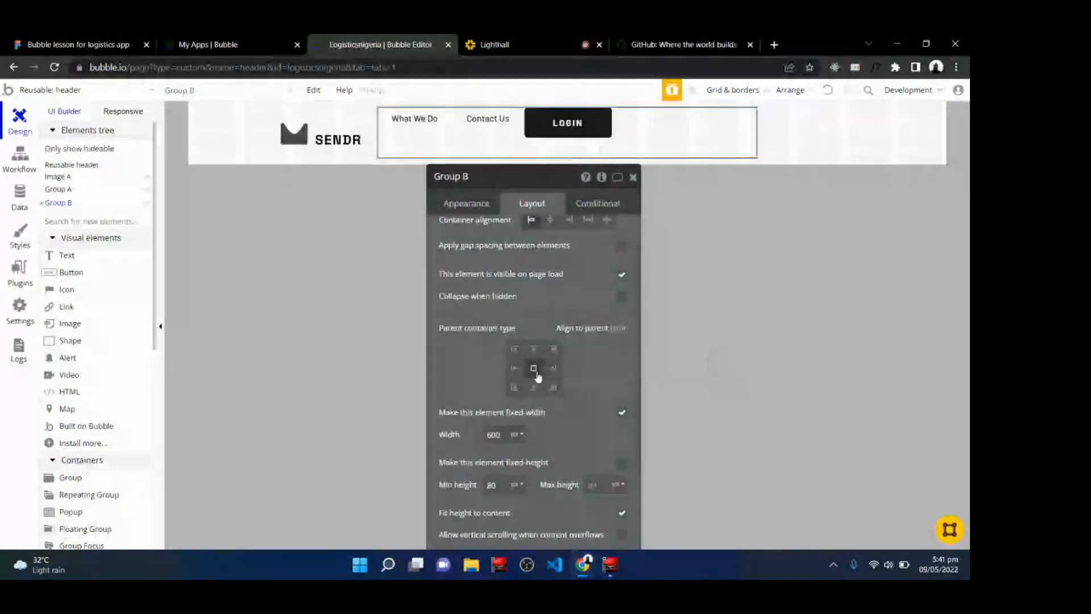
left_click(552, 368)
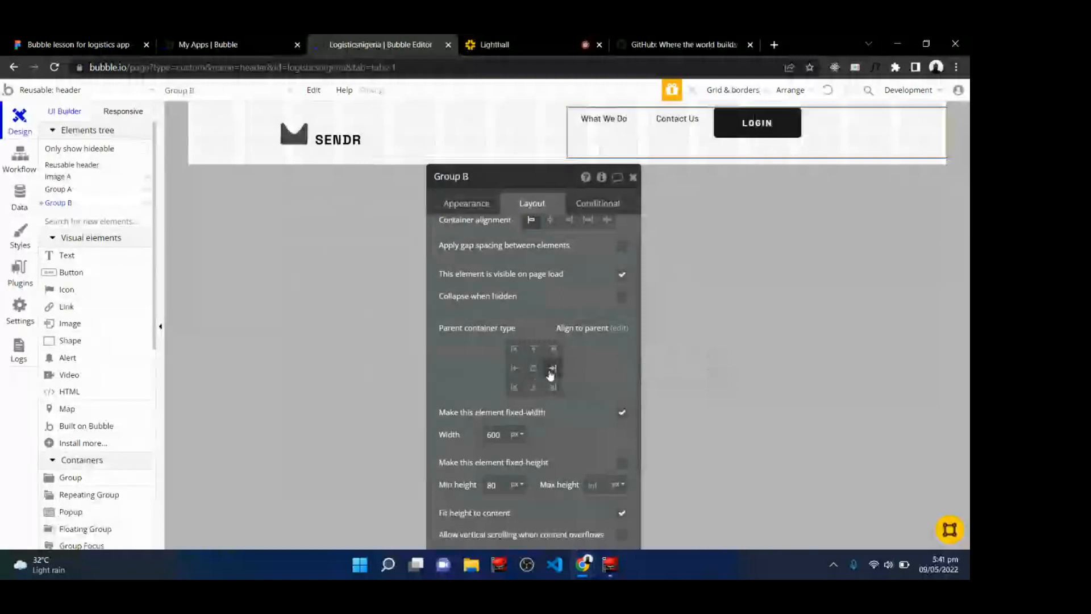
scroll(551, 371, "down", 1)
scroll(534, 369, "down", 3)
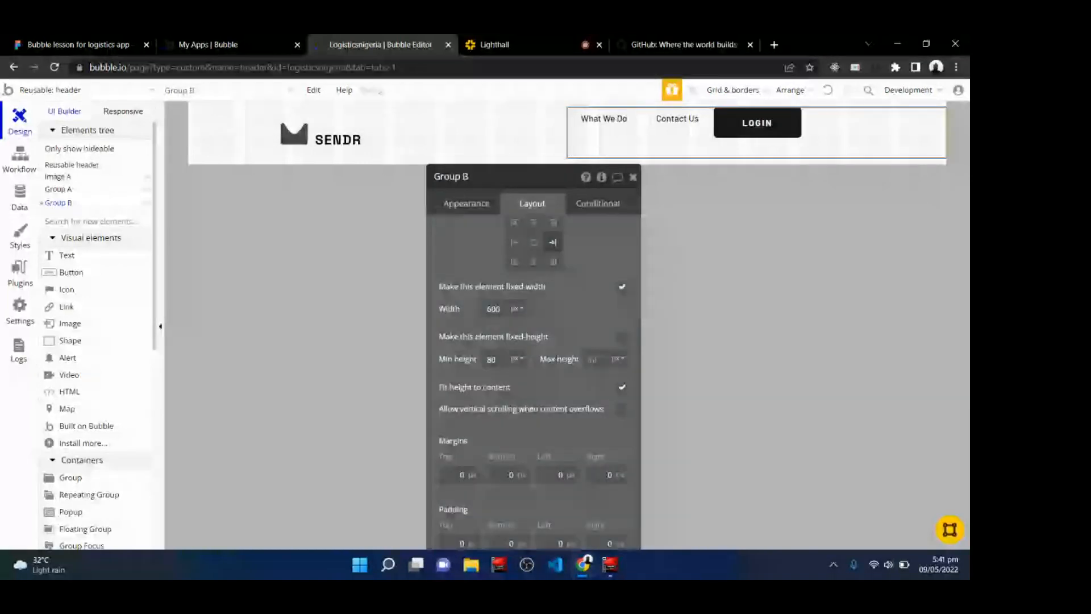
scroll(534, 370, "up", 5)
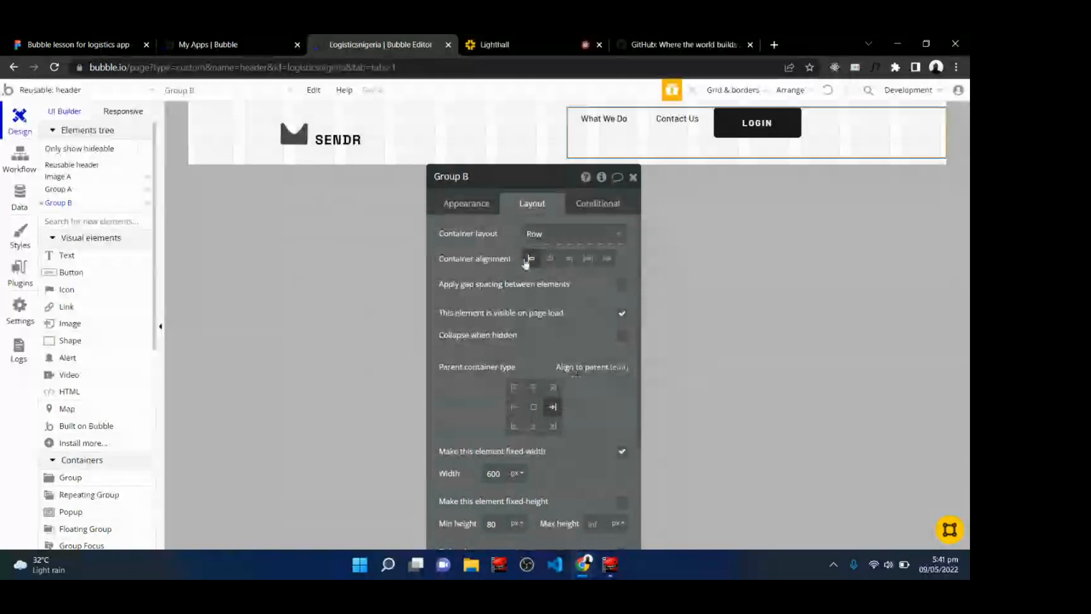
mouse_move(540, 241)
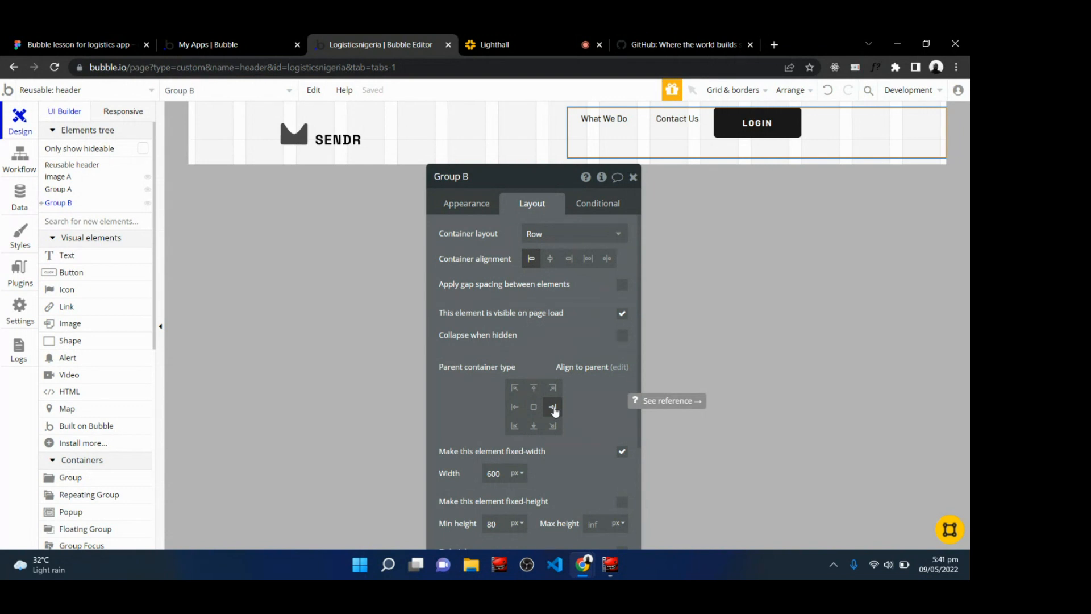
scroll(556, 412, "down", 2)
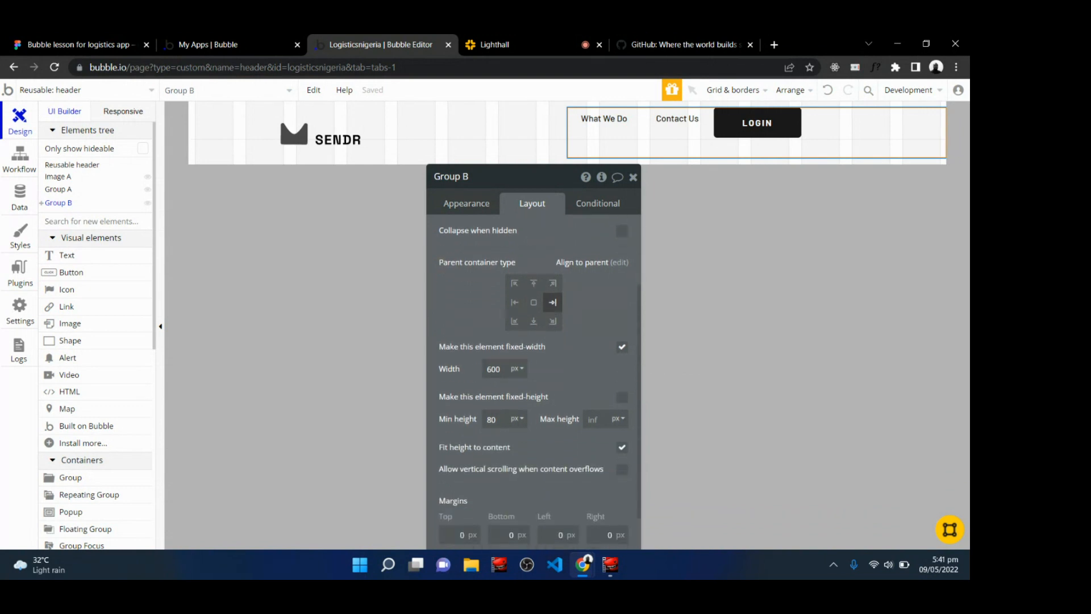
Vertically centre the What We Do link, the Contact Us link and the LOGIN button within their row.
left_click(502, 370)
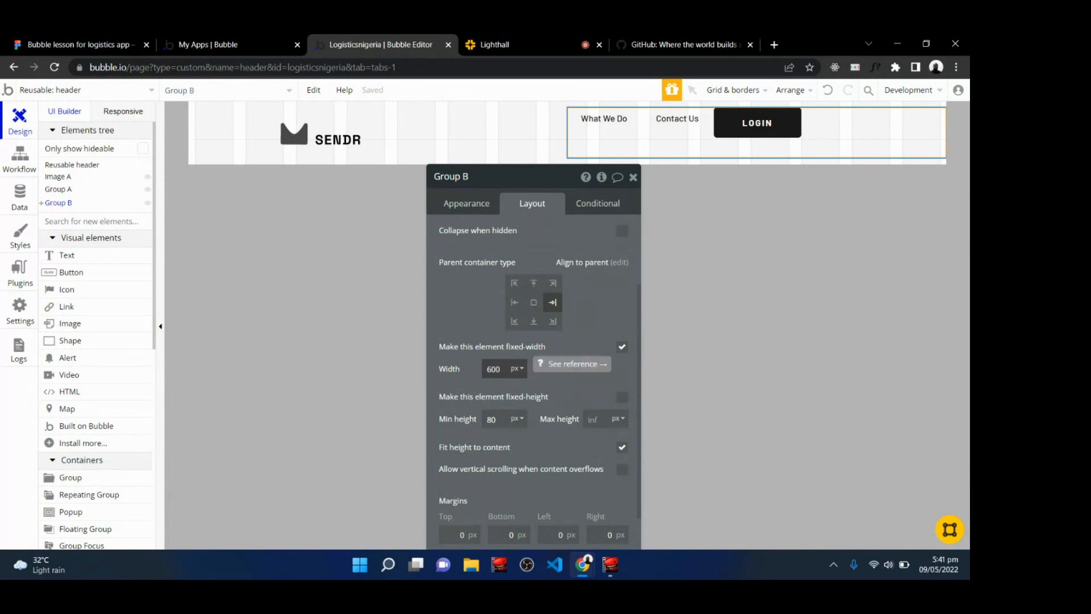
scroll(502, 370, "up", 2)
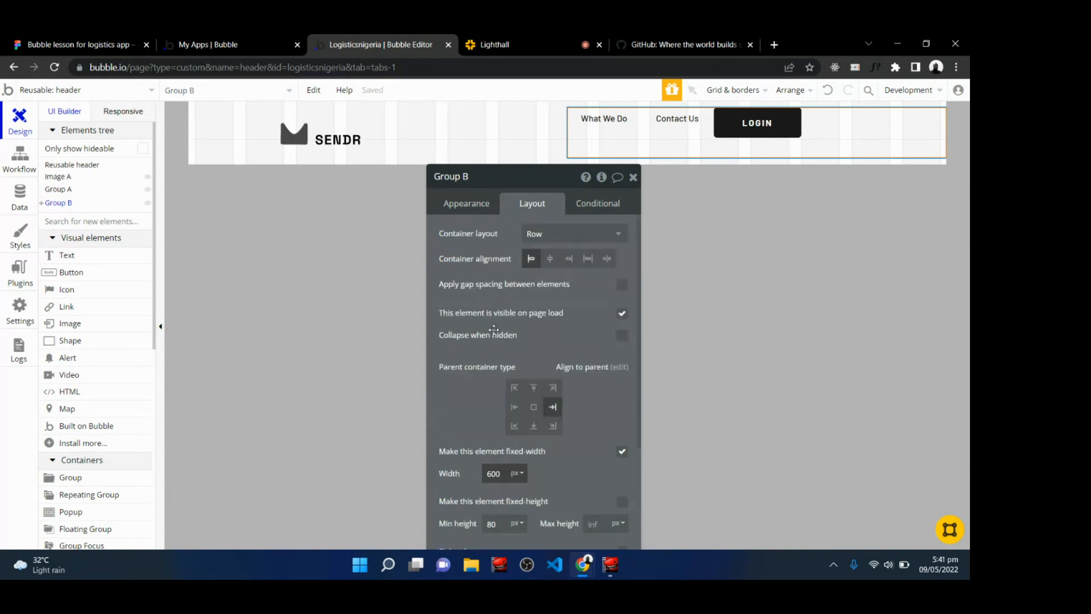
left_click(588, 115)
left_click(588, 115)
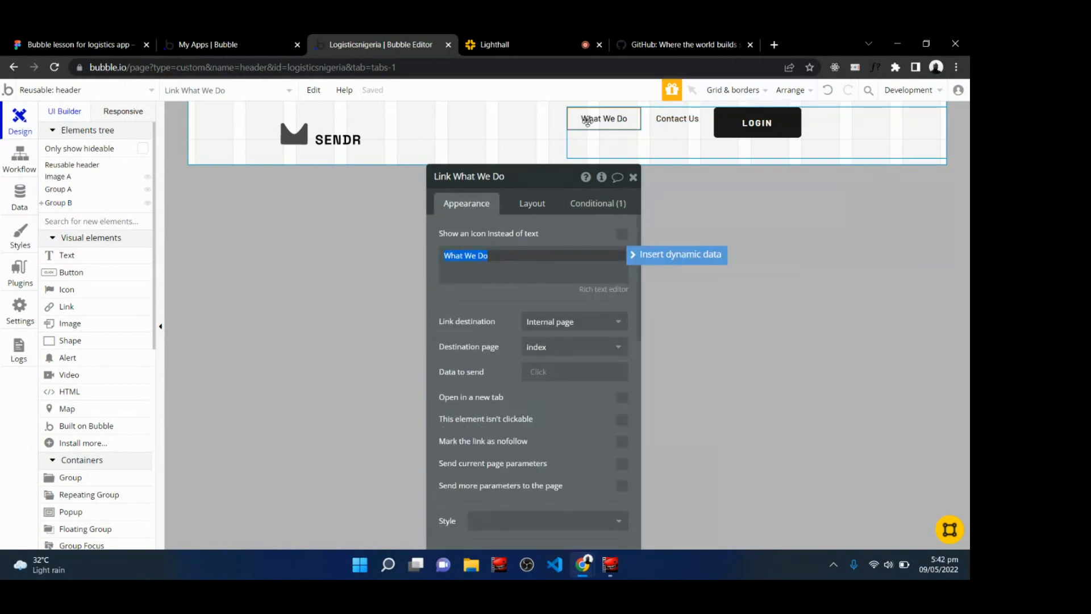
left_click(532, 203)
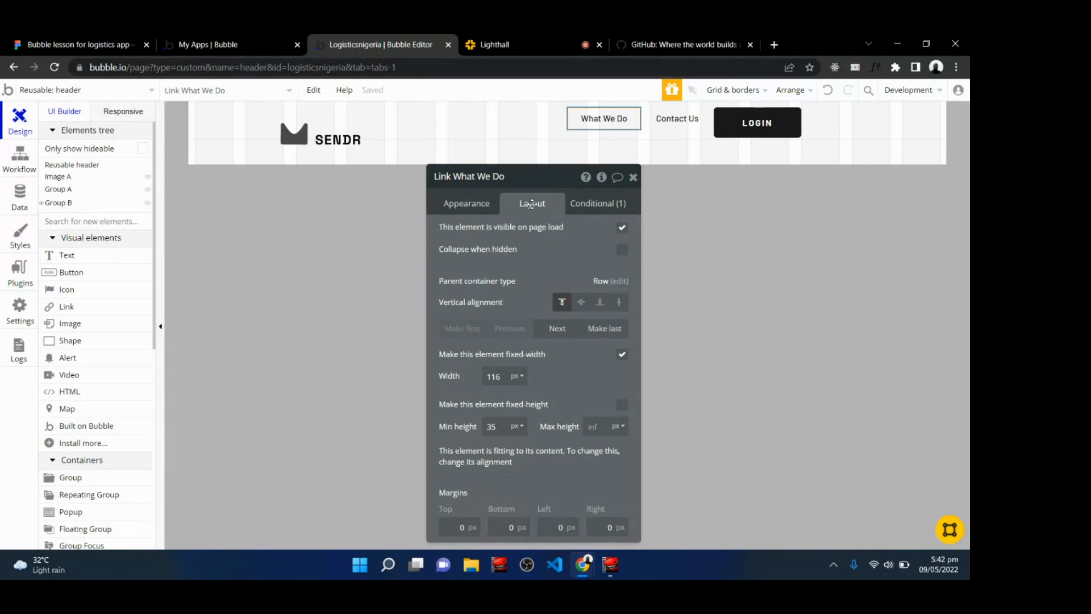
left_click(582, 303)
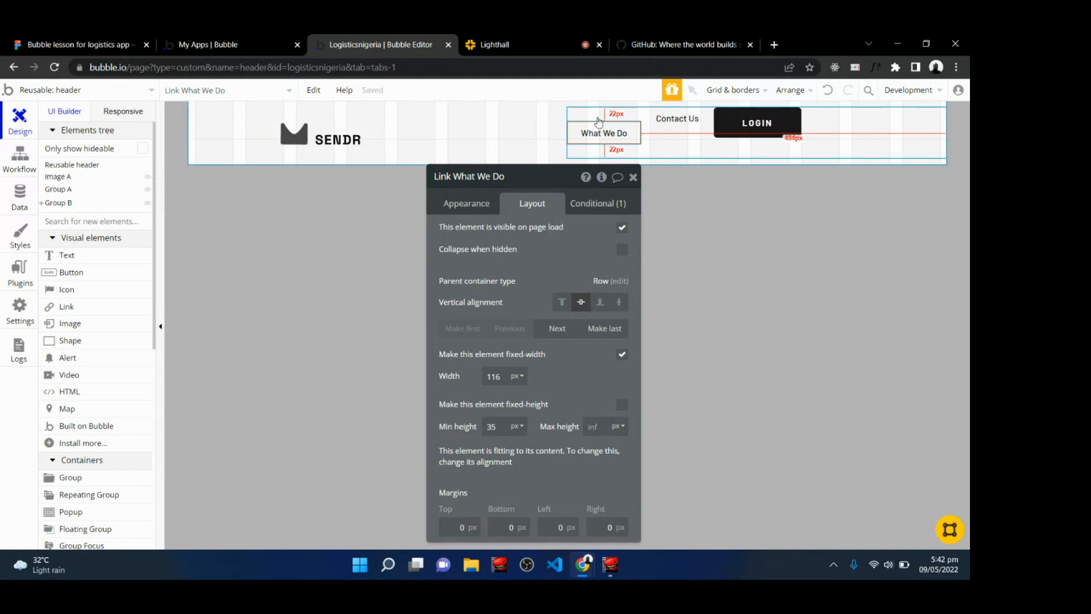
left_click(664, 120)
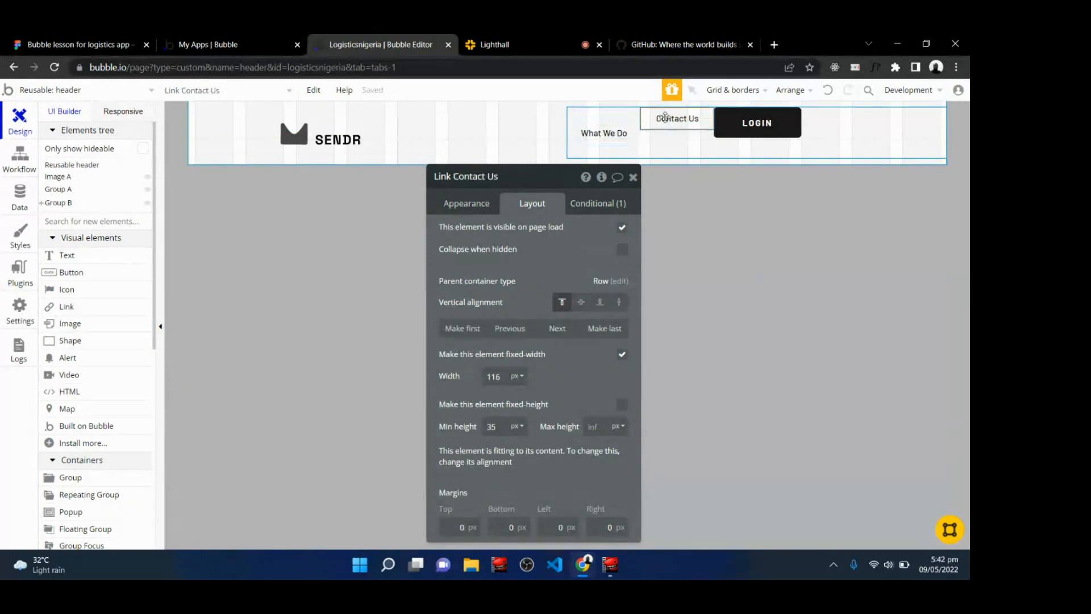
left_click(580, 301)
left_click(737, 127)
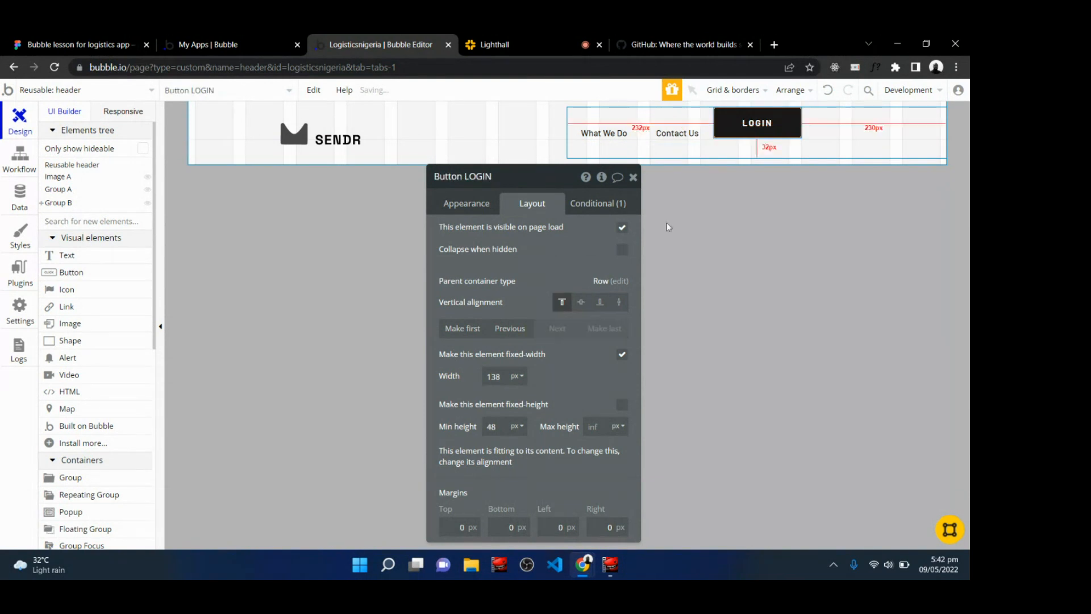
left_click(582, 302)
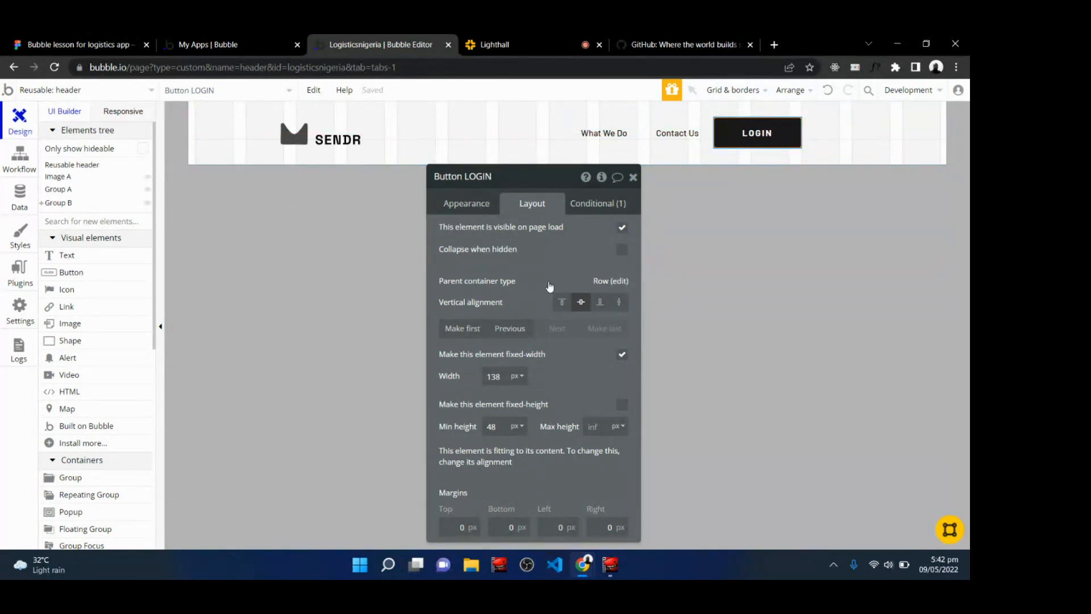
Inspect the header's layout settings and view the full landing-page design zoomed out in Figma.
left_click(360, 154)
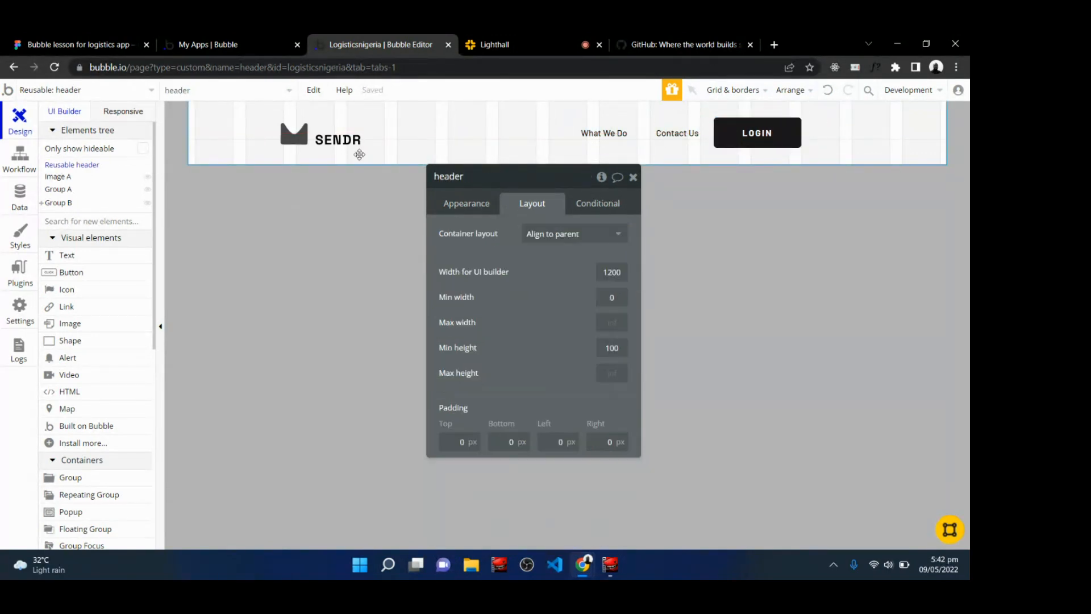
left_click(632, 176)
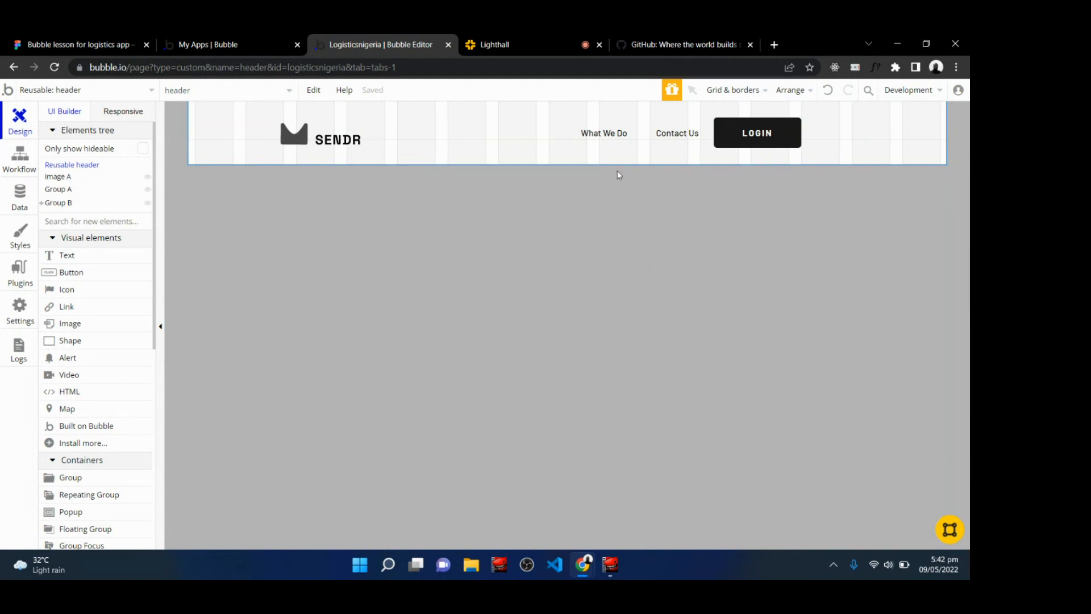
left_click(79, 40)
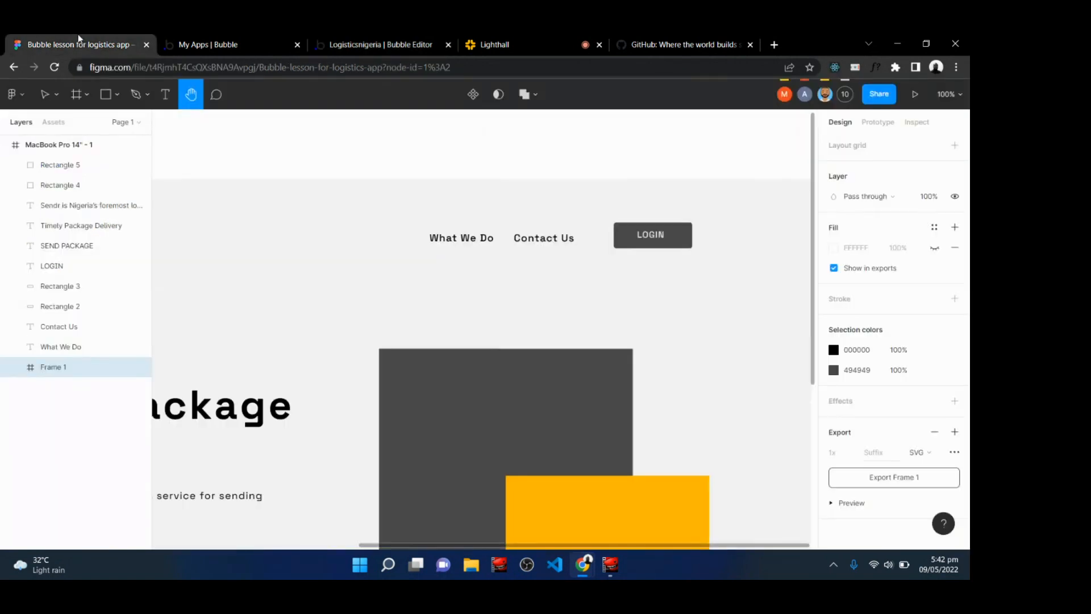
key("minus")
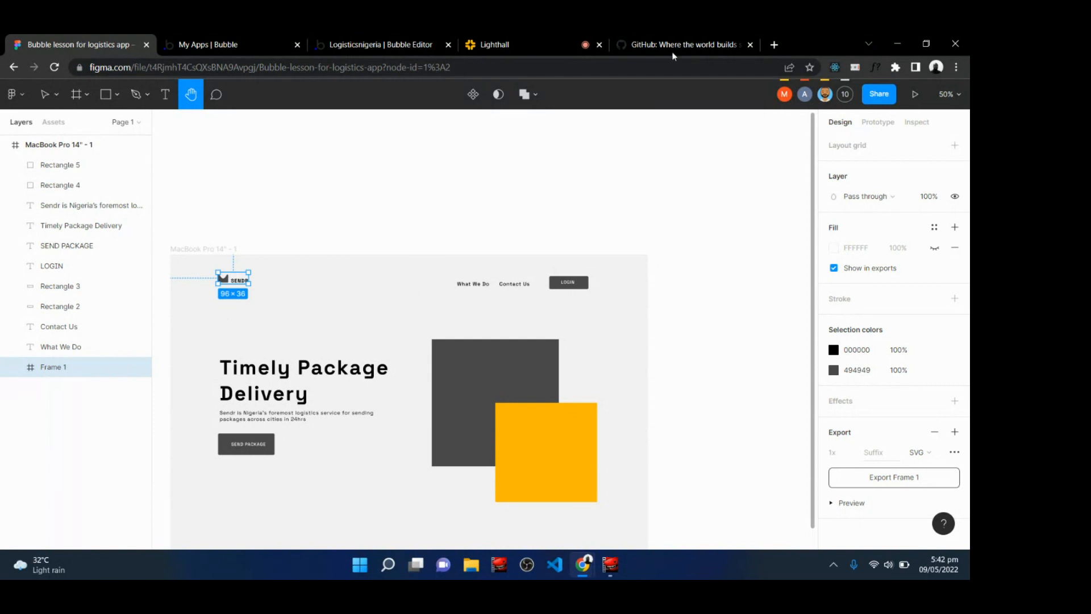
Review the live class chat and look over the Figma file's title and file menu.
left_click(390, 39)
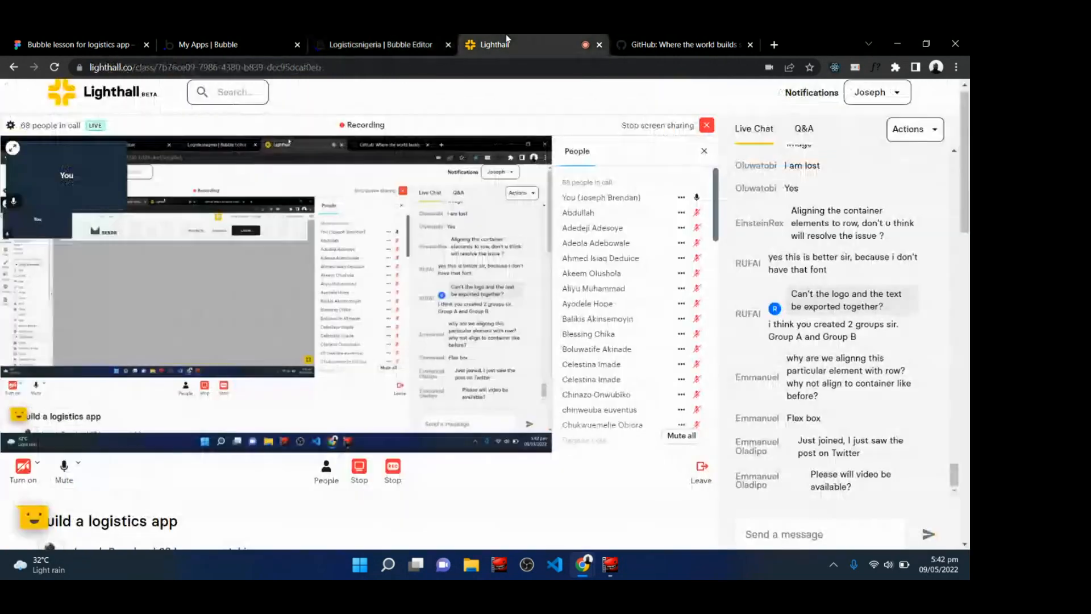
left_click(508, 41)
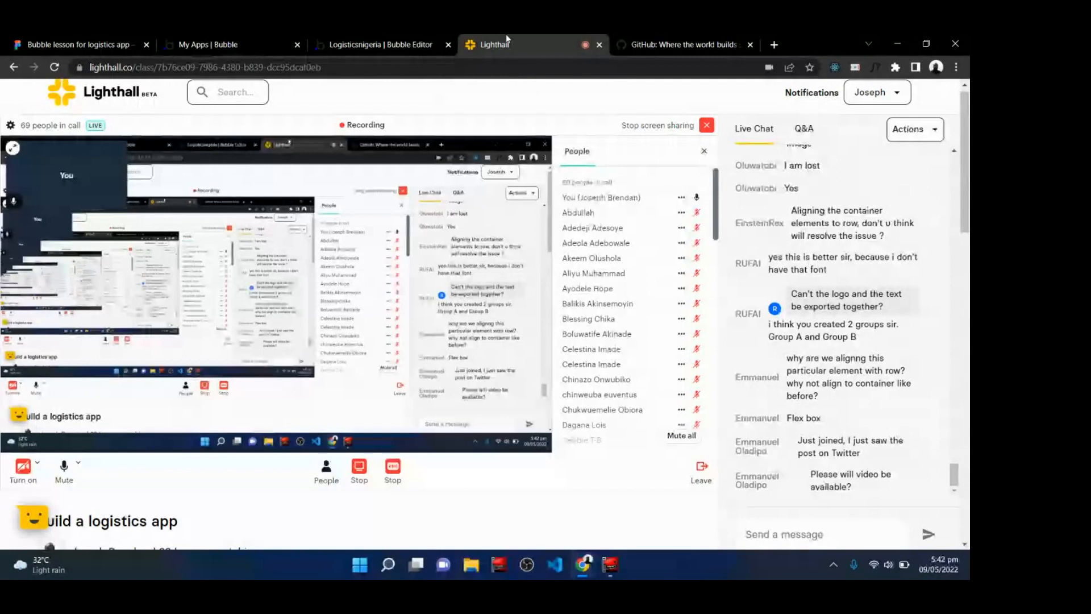
left_click(353, 41)
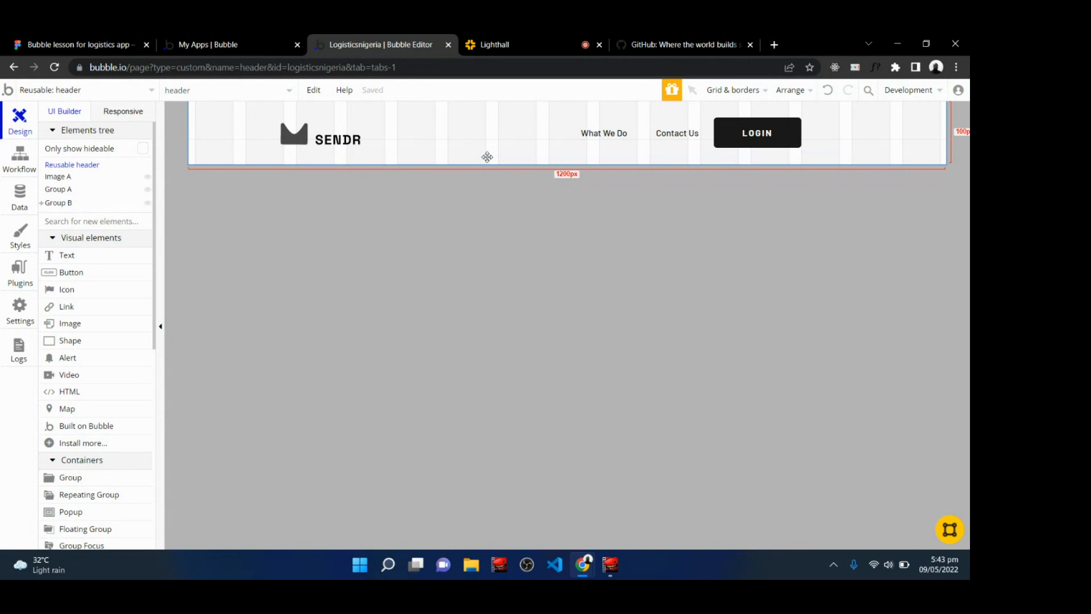
left_click(36, 41)
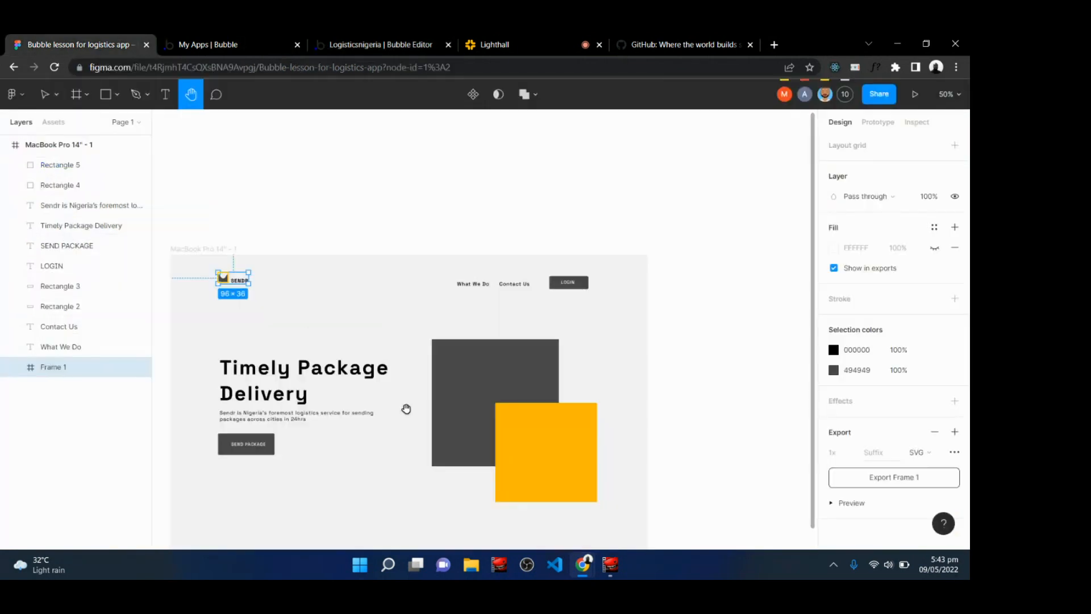
left_click(516, 39)
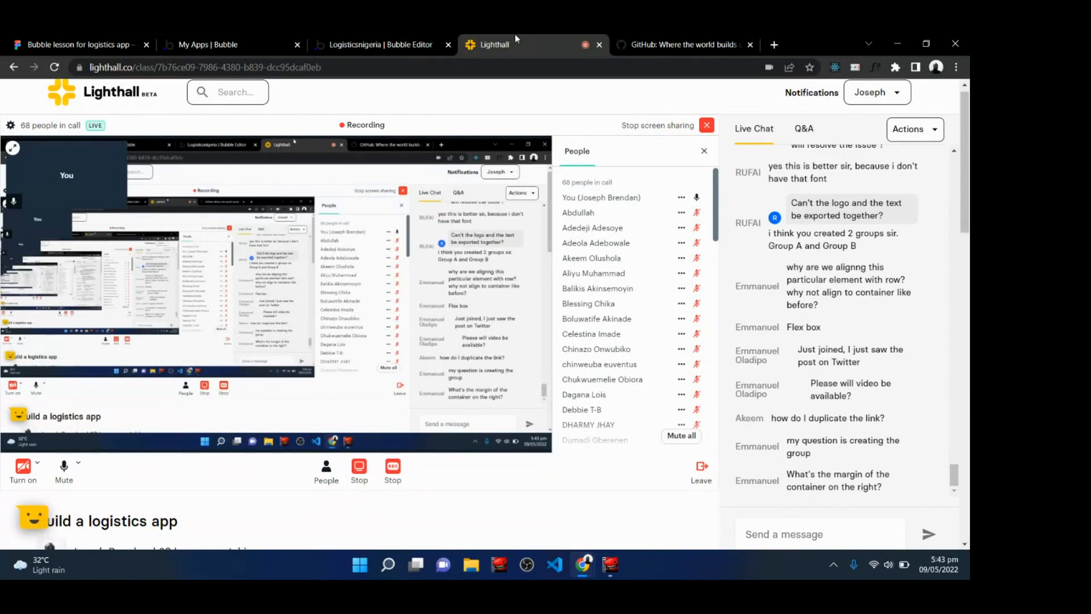
left_click(114, 44)
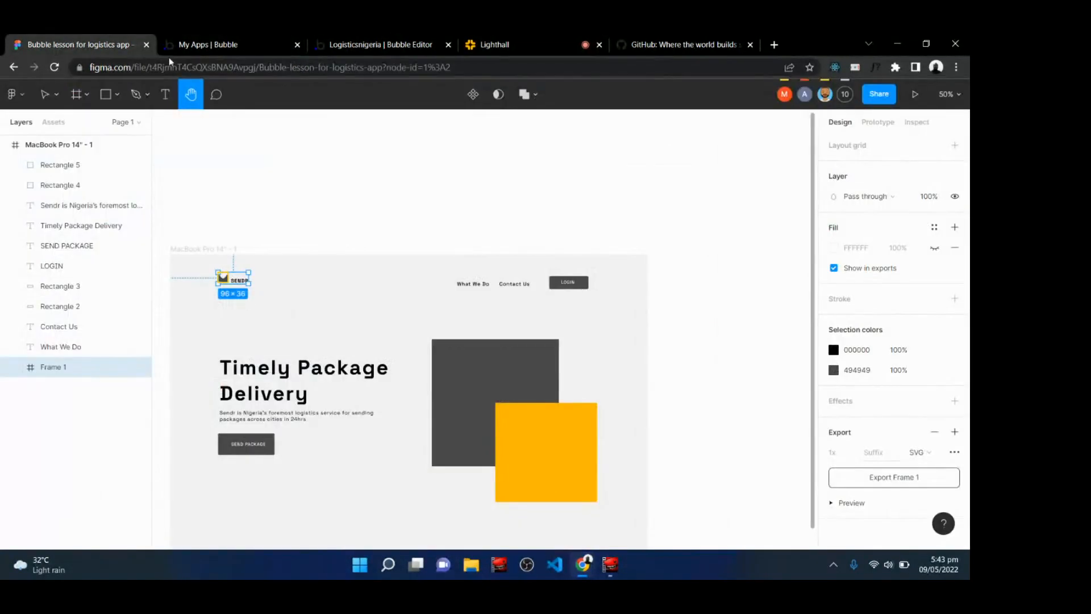
key("v")
left_click(370, 160)
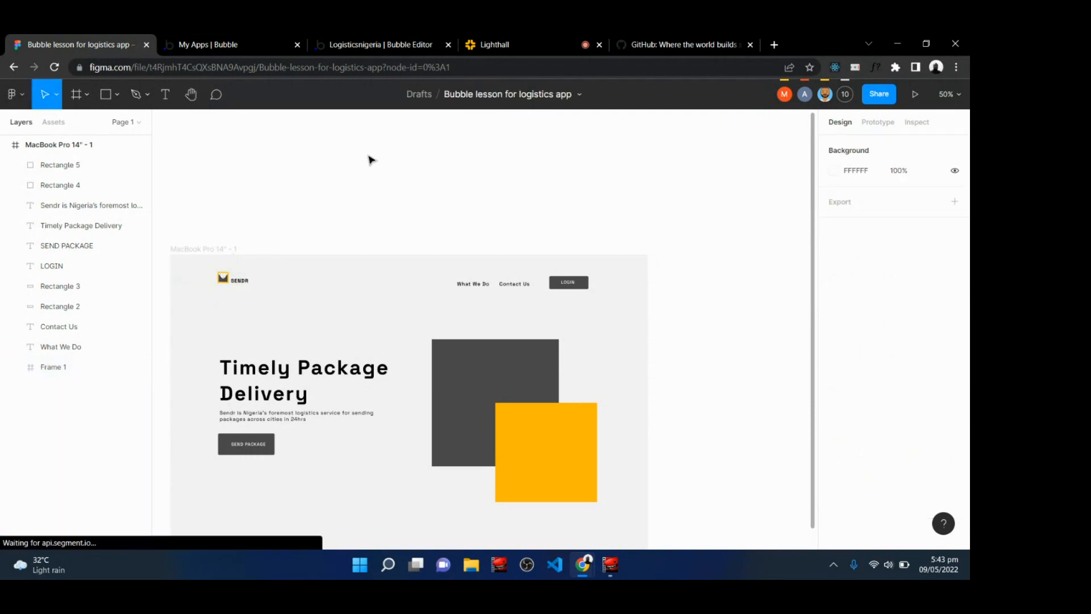
double_click(505, 97)
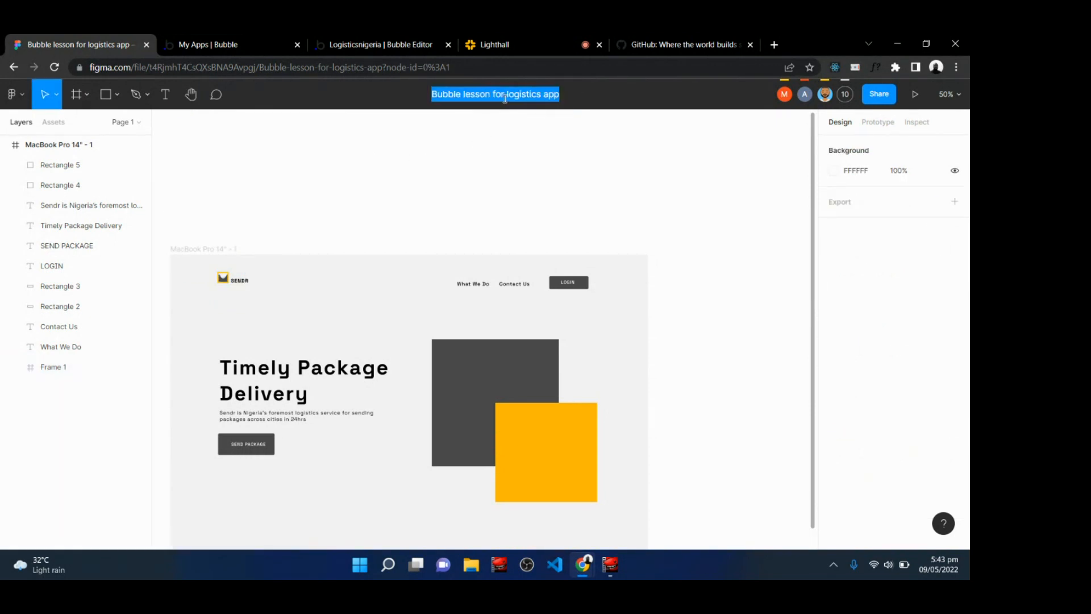
left_click(377, 144)
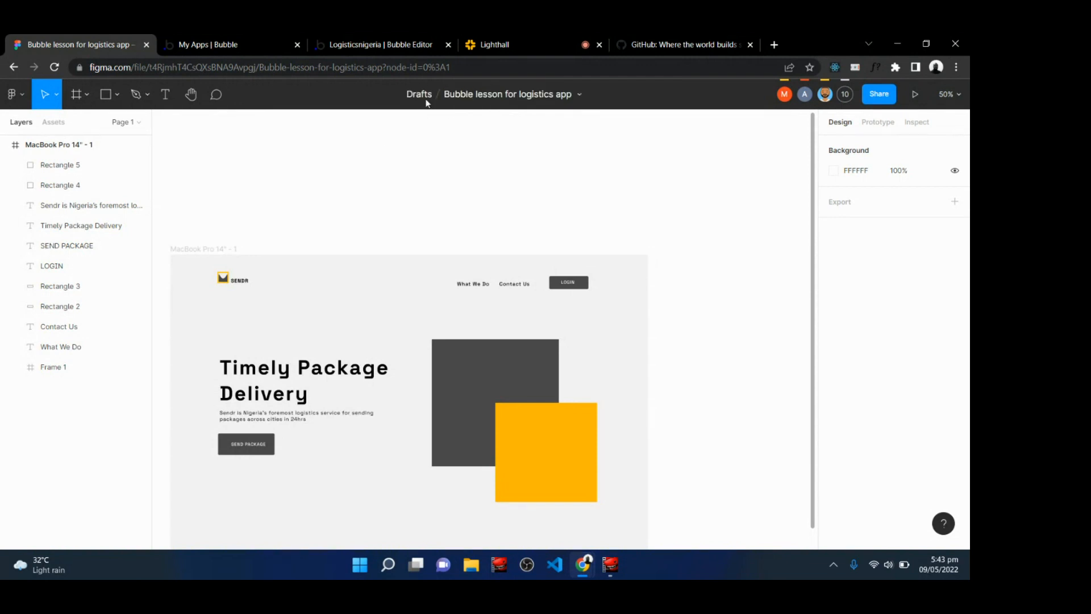
left_click(579, 97)
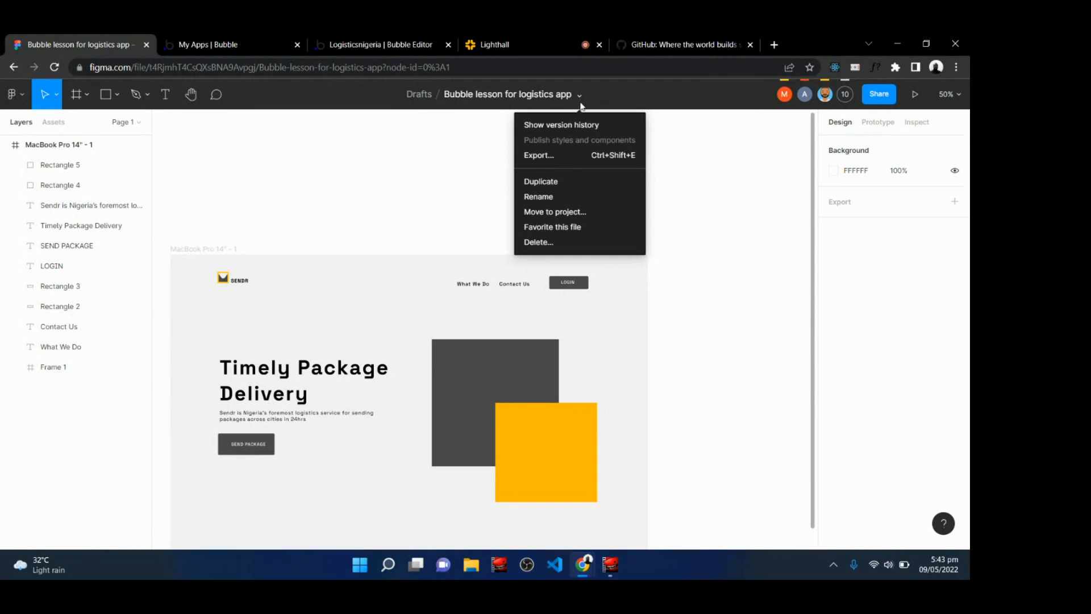
left_click(340, 196)
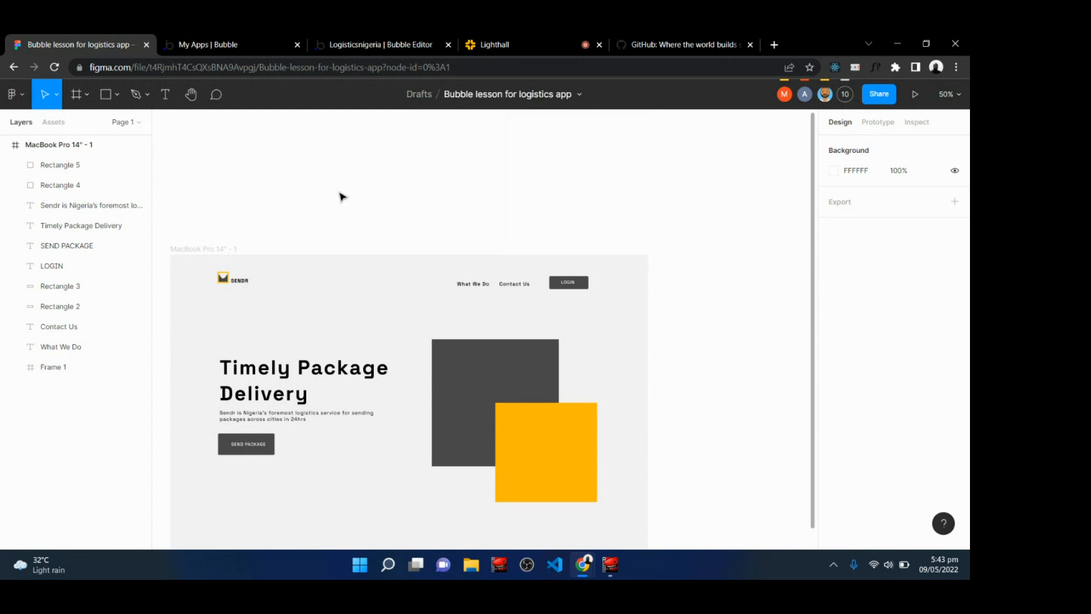
left_click(513, 38)
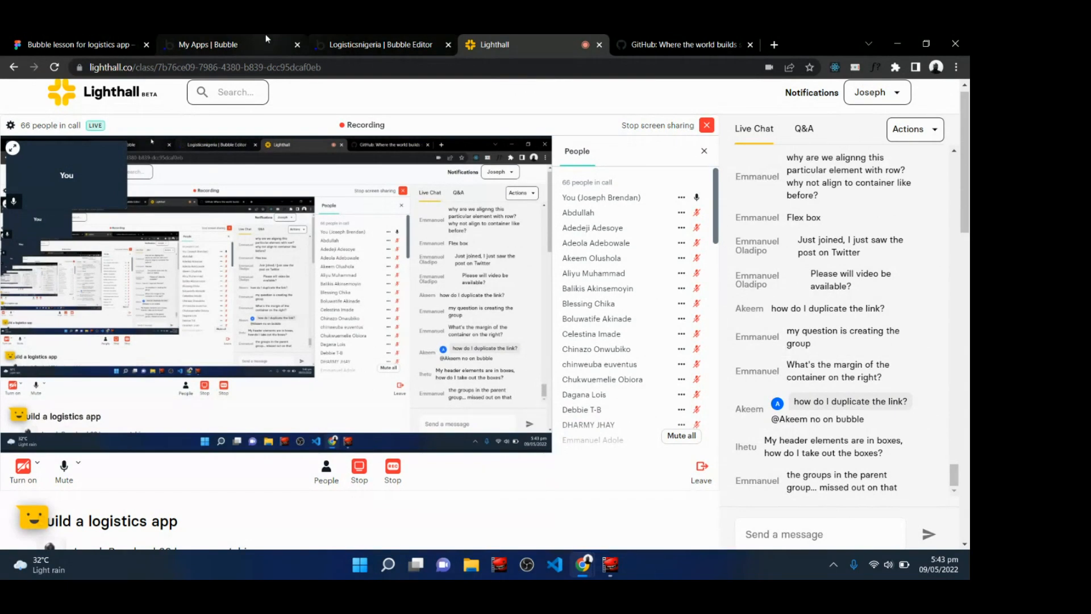
Try a 120 px right margin on the navigation group, then reset it to 0.
left_click(341, 44)
double_click(688, 152)
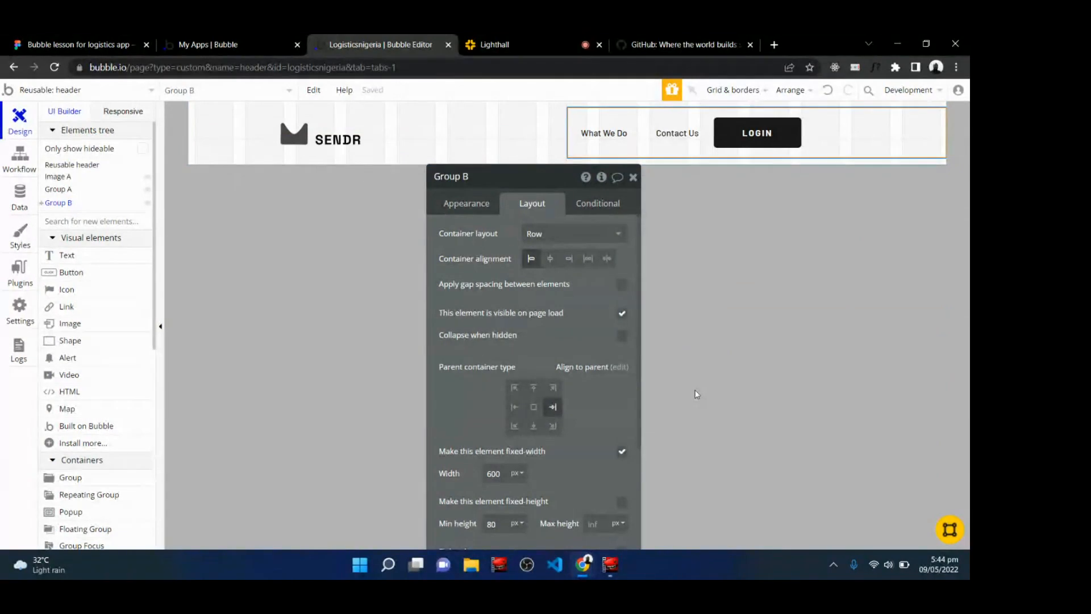
scroll(533, 381, "down", 3)
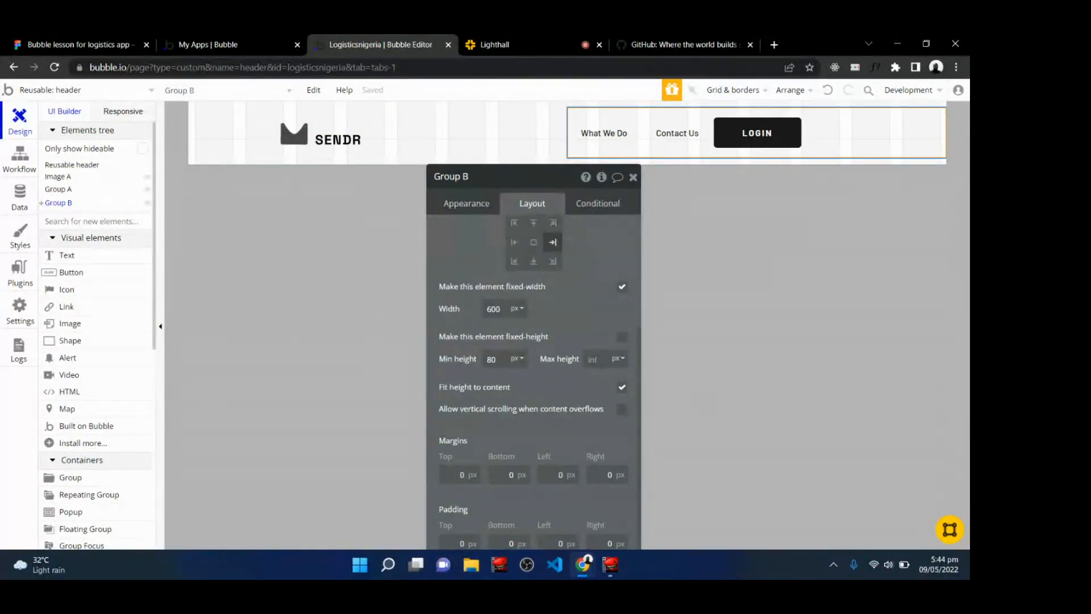
left_click(615, 474)
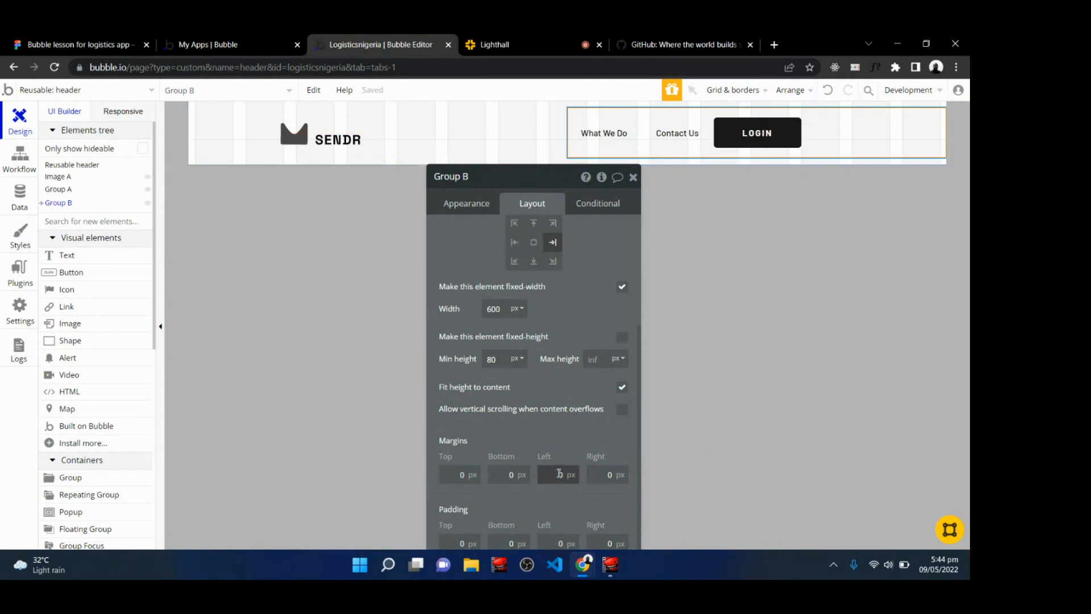
type("120")
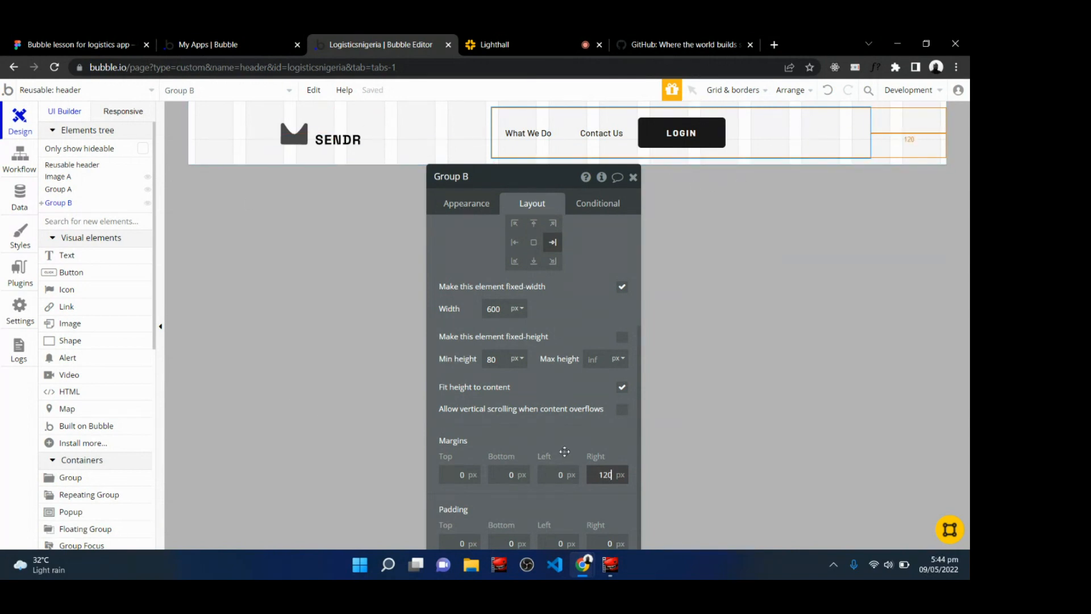
key("BackSpace")
key("BackSpace")
key("BackSpace")
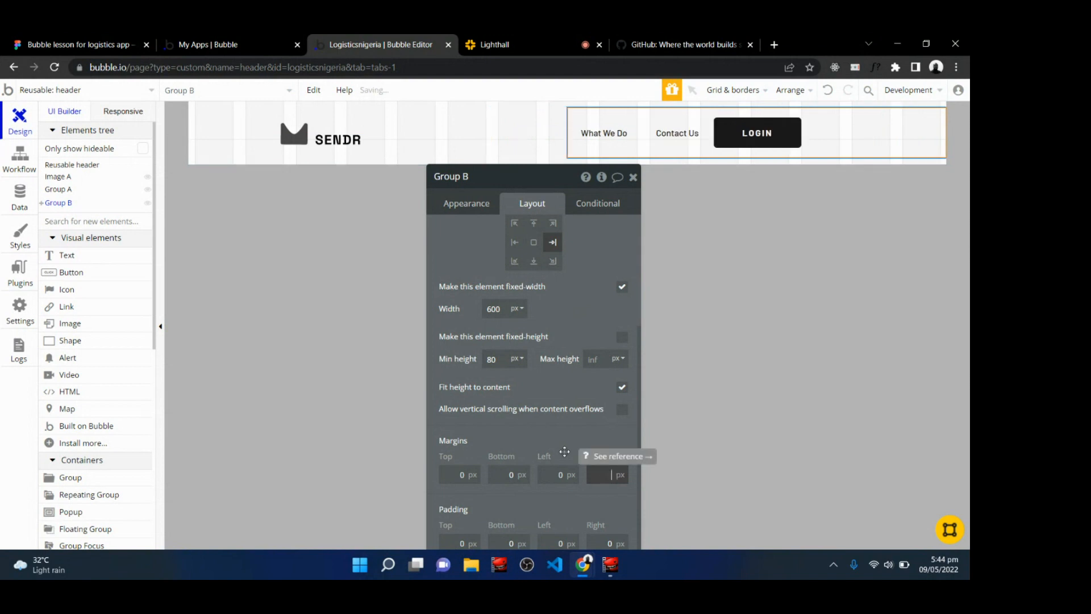
type("0")
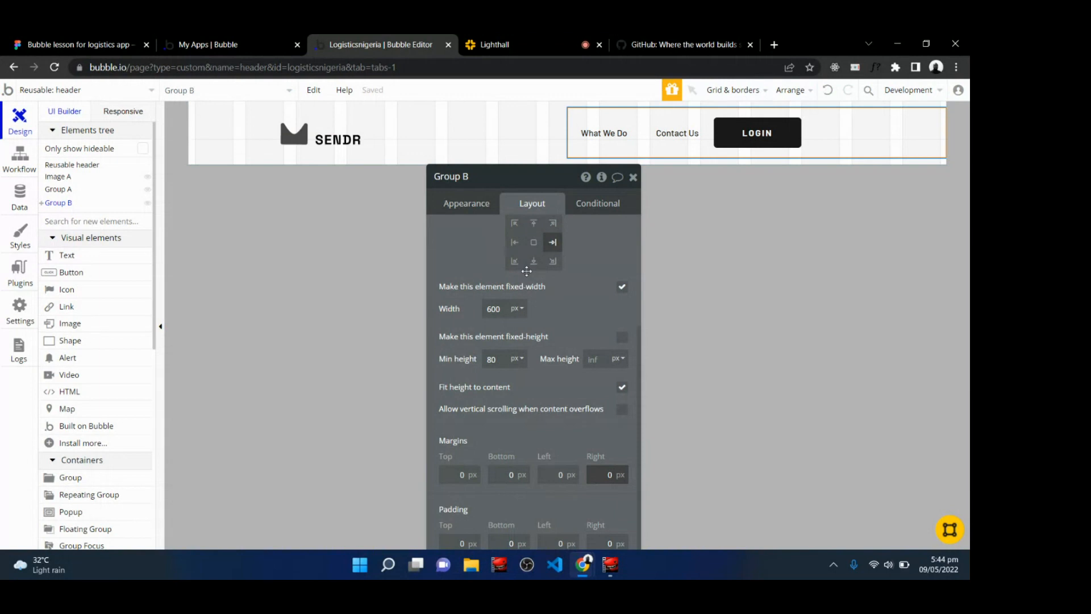
Set the navigation group's width to 400 px and its right margin to 120 px.
double_click(501, 309)
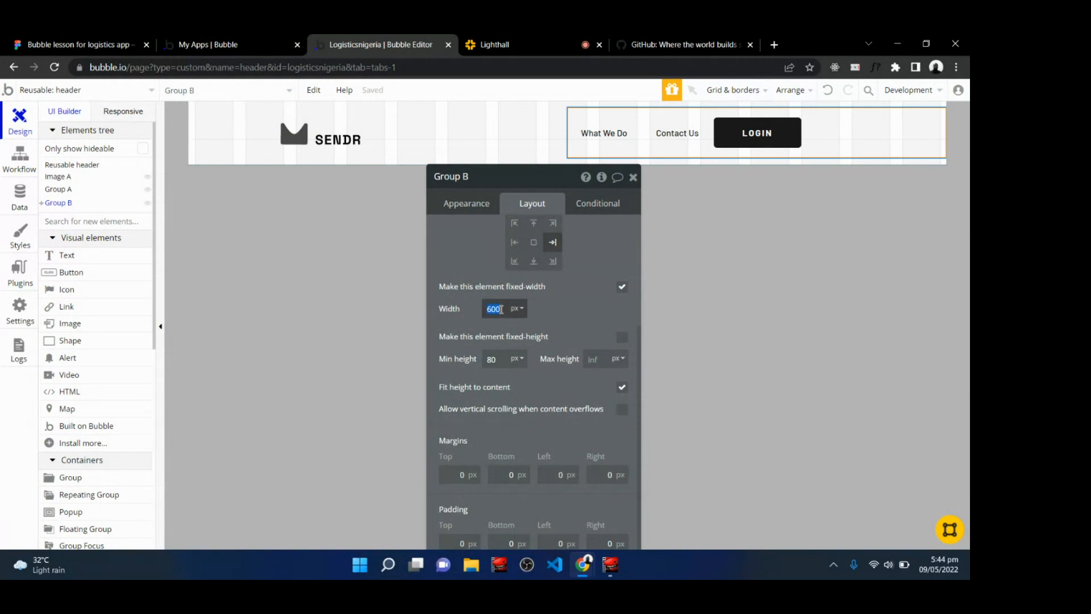
type("400")
double_click(602, 473)
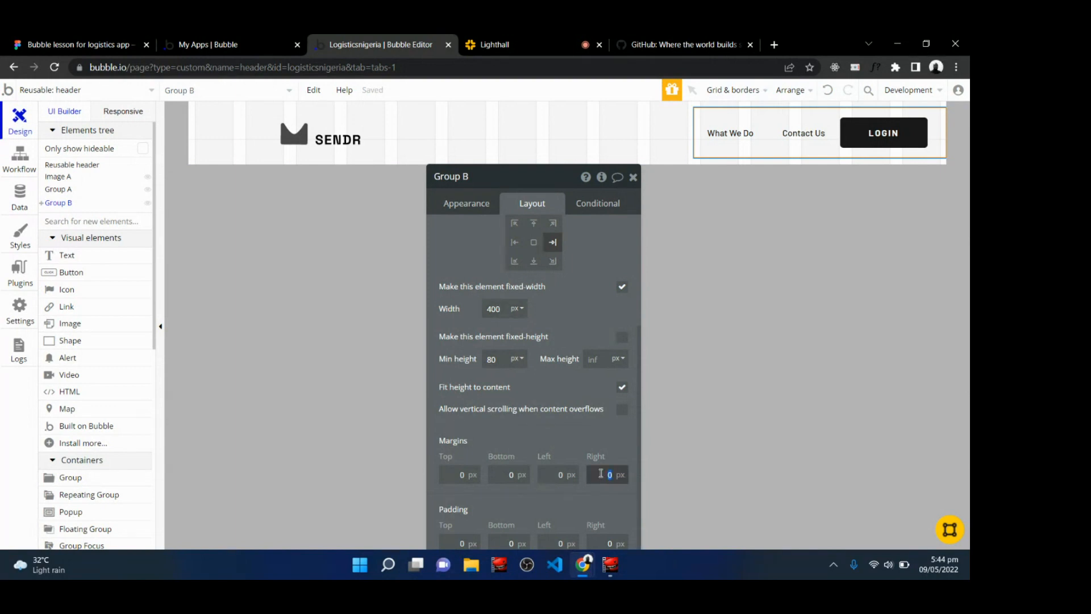
type("120")
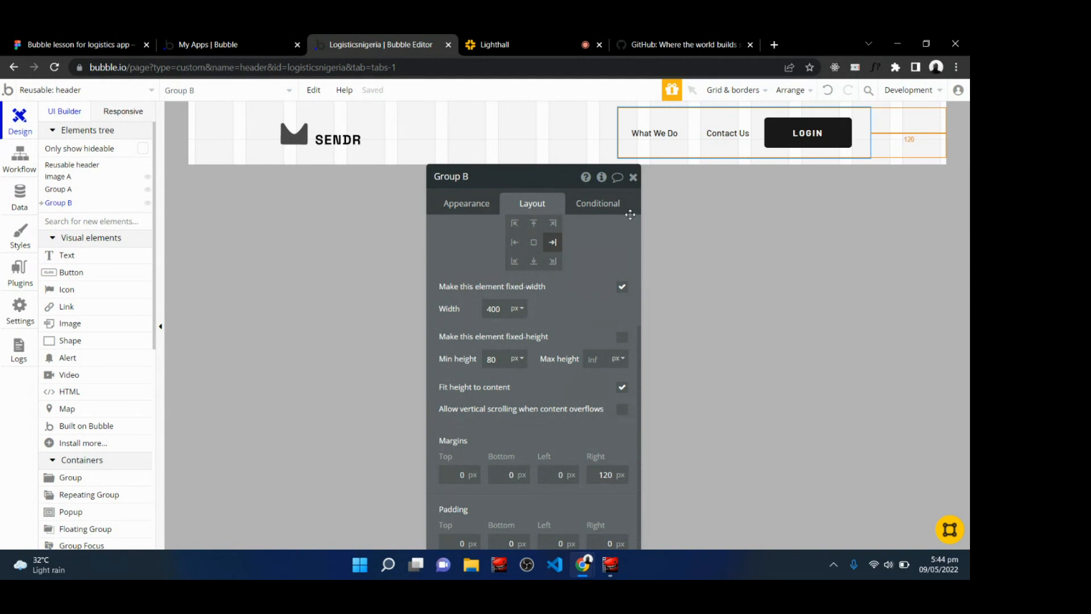
left_click(633, 177)
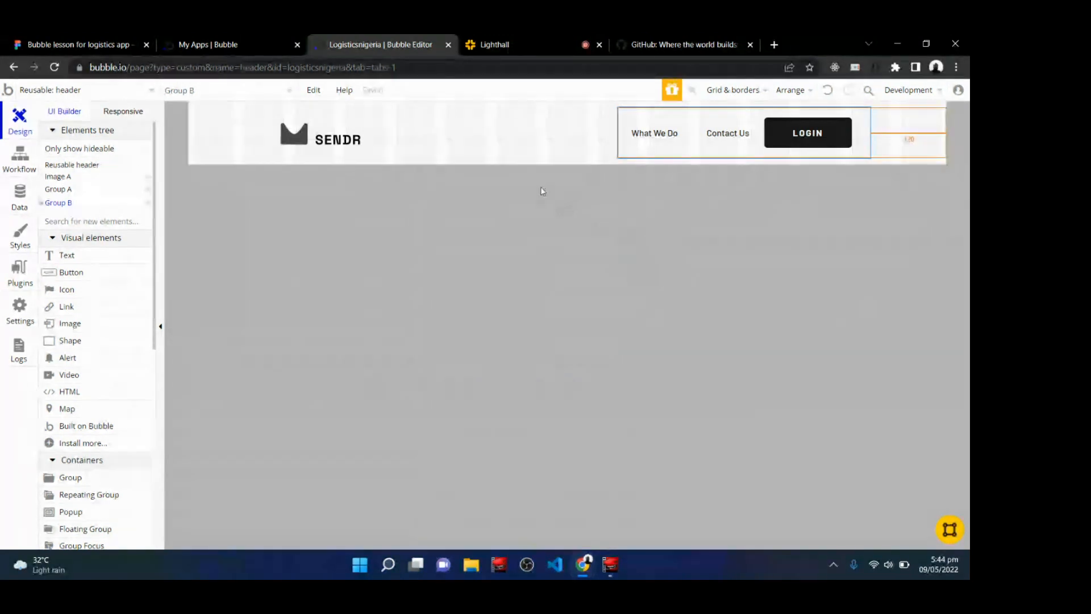
left_click(500, 138)
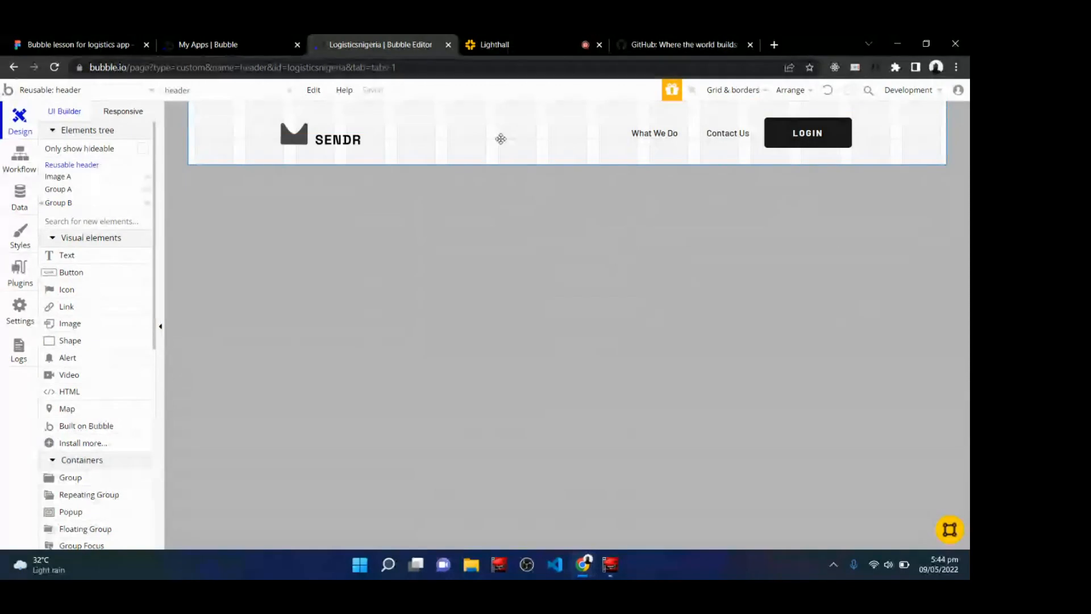
Delete the empty Group A element from the reusable header.
left_click(531, 38)
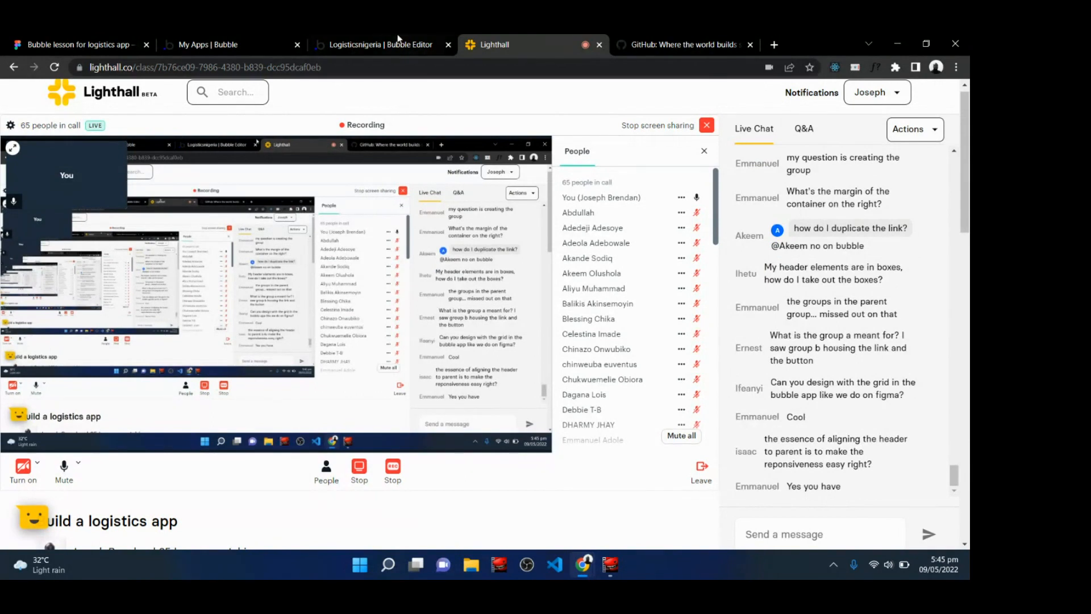
left_click(344, 40)
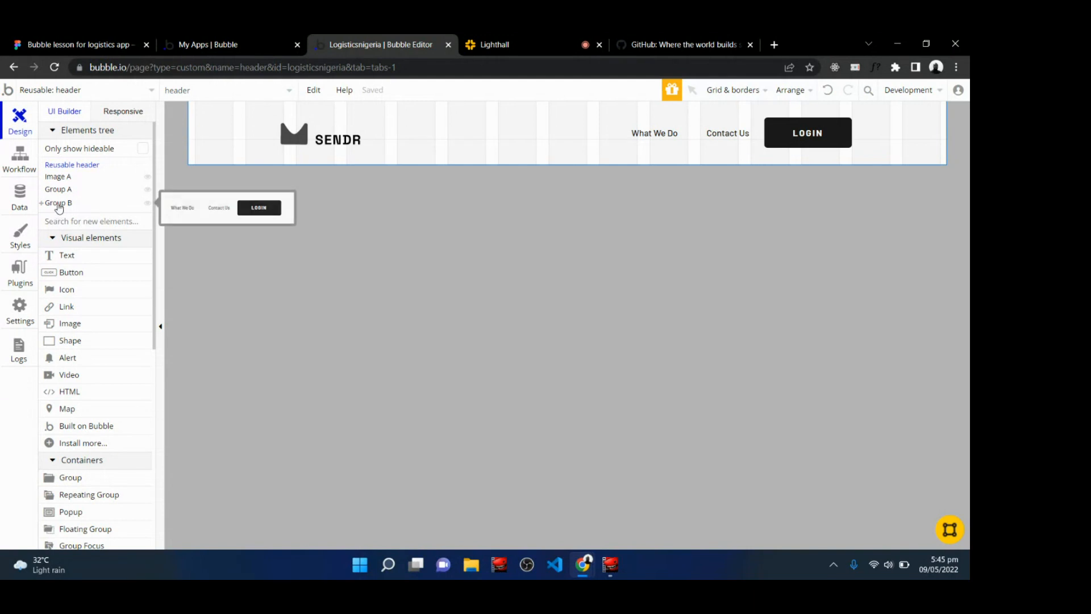
double_click(58, 192)
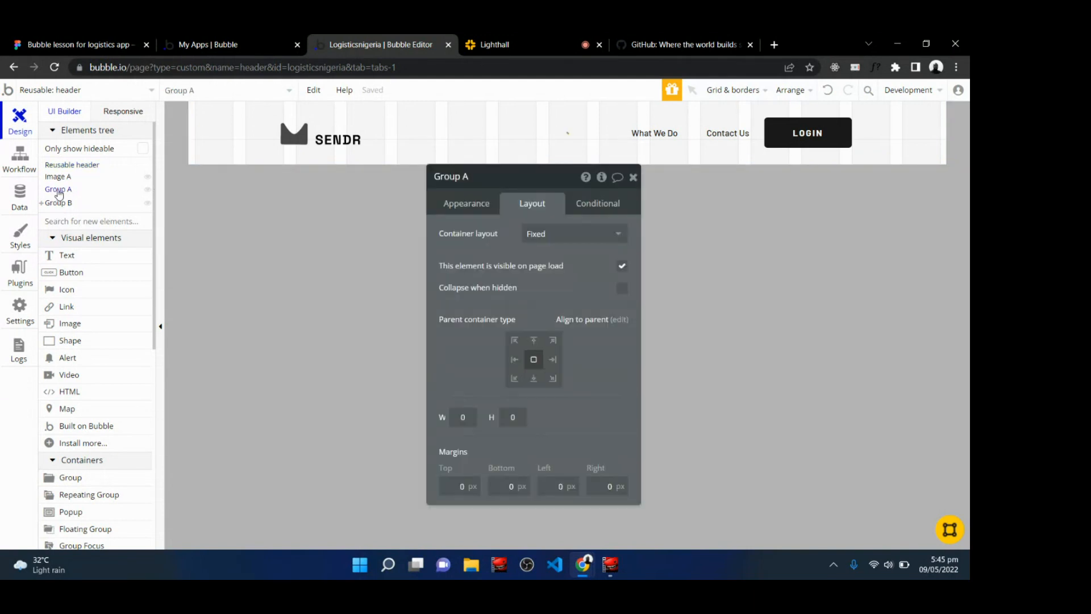
right_click(58, 194)
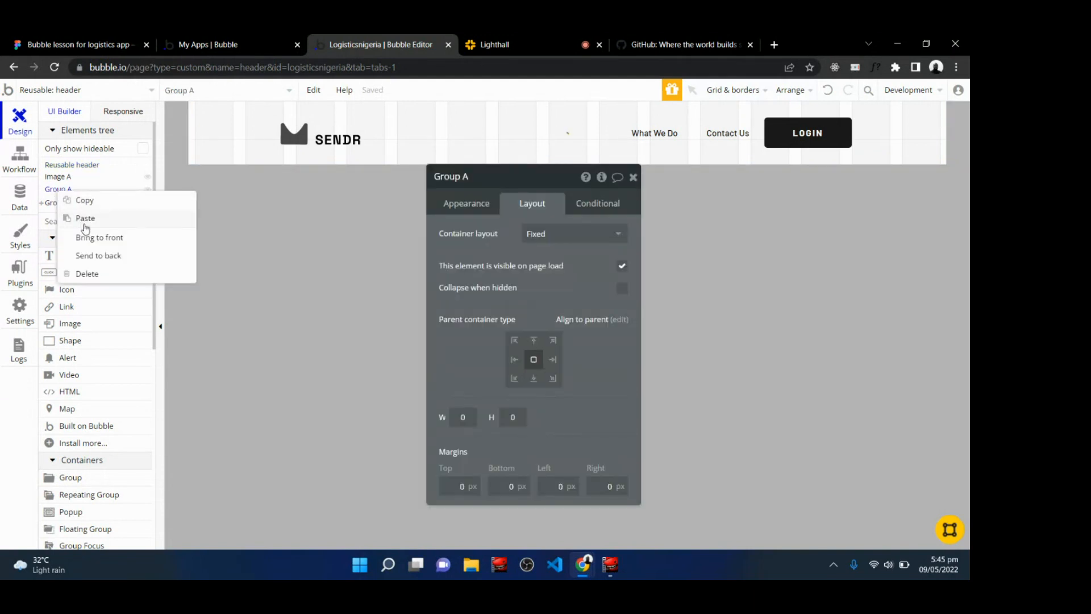
left_click(85, 274)
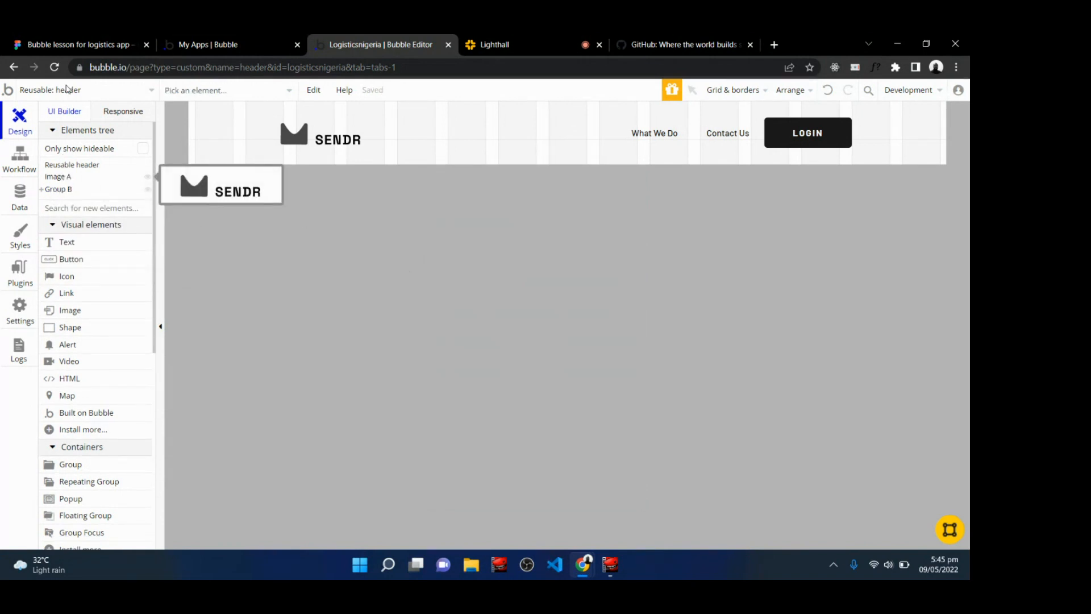
Examine the font settings of the SEND PACKAGE and LOGIN text layers in the Figma design.
left_click(71, 44)
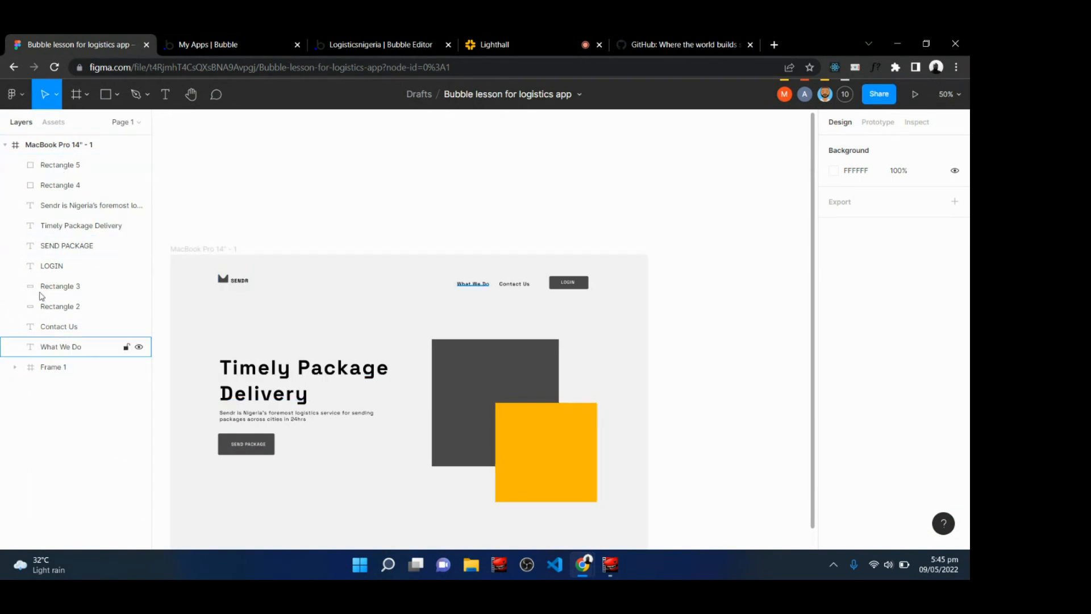
left_click(50, 253)
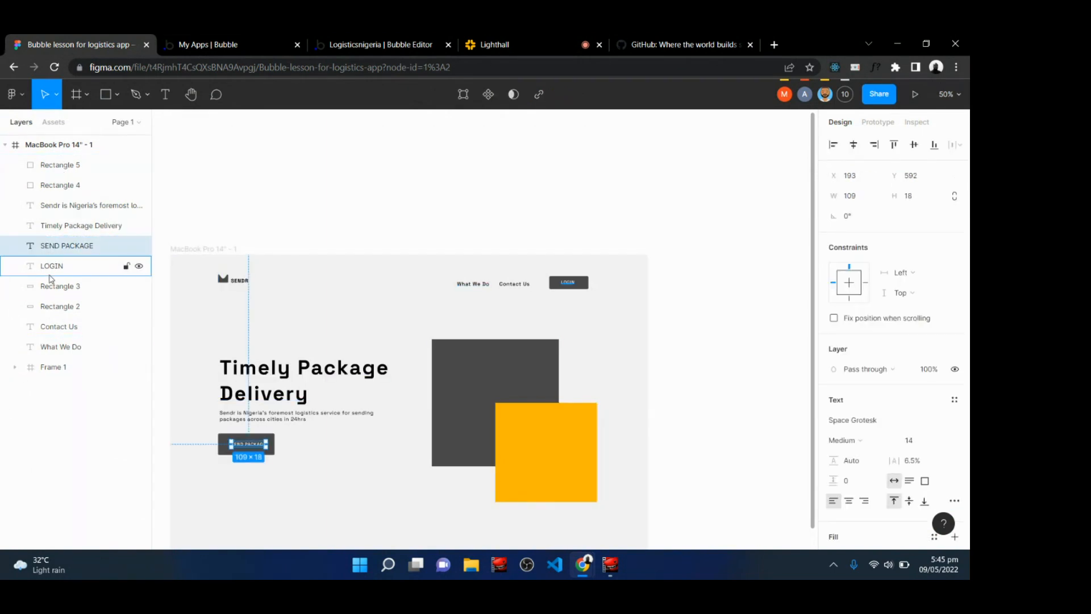
left_click(50, 277)
left_click(369, 44)
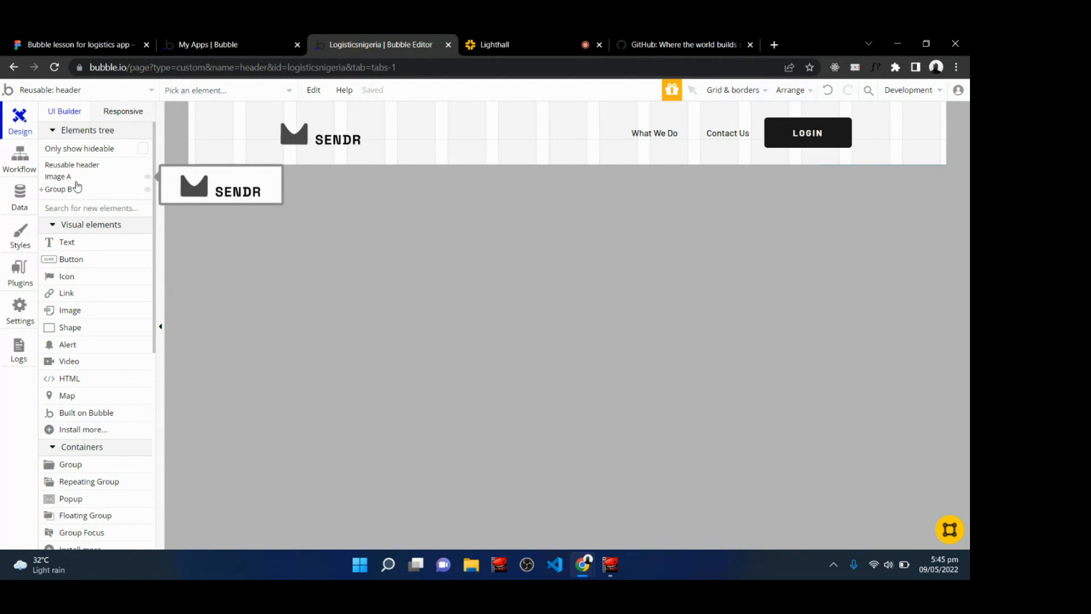
left_click(487, 42)
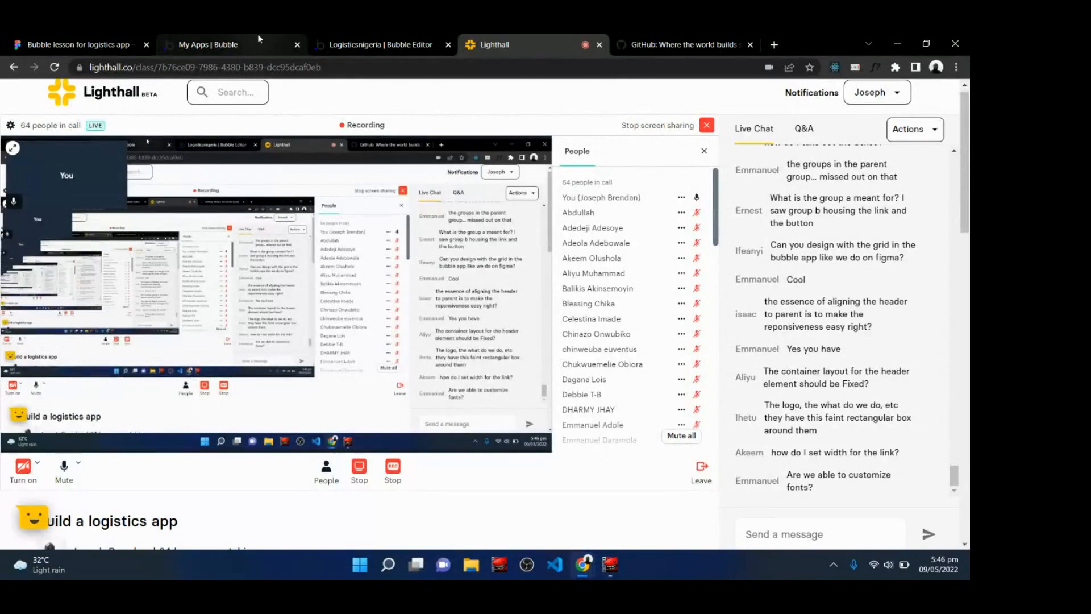
left_click(400, 44)
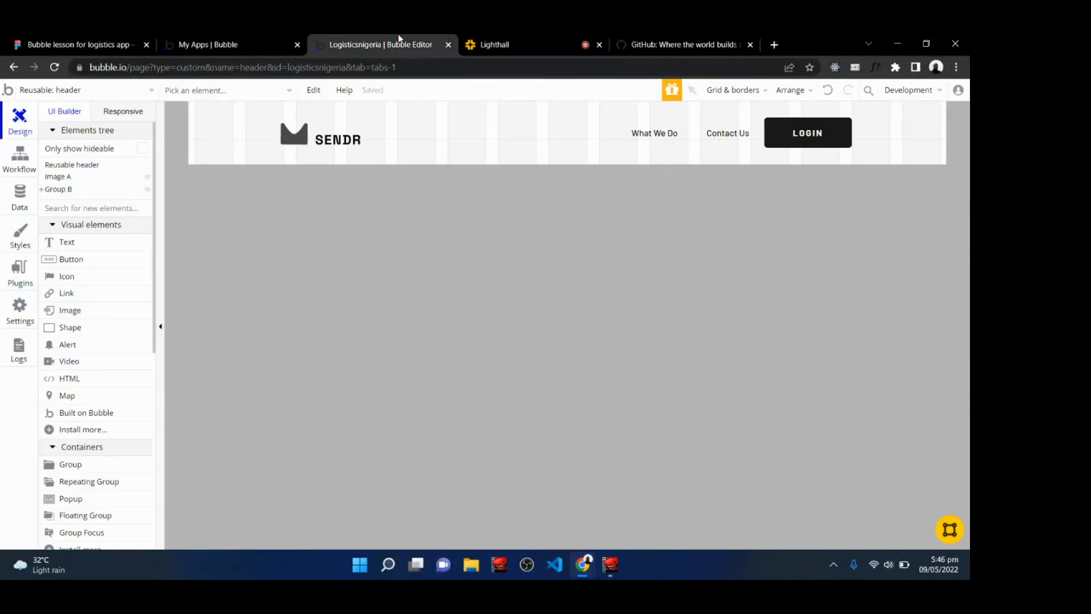
Inspect the layout settings of the header and of the navigation group.
left_click(515, 129)
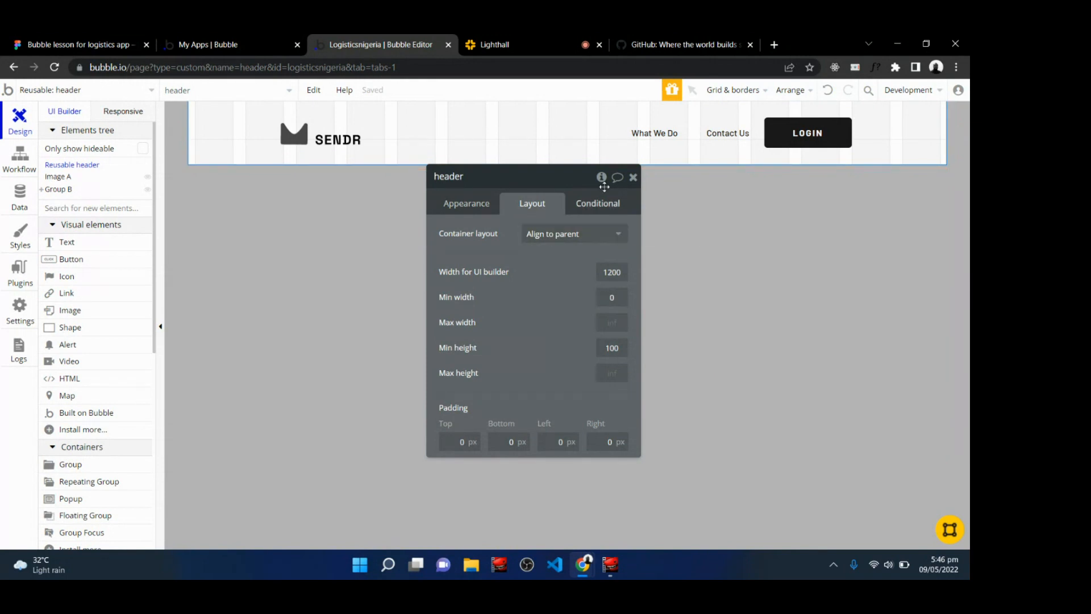
left_click(632, 179)
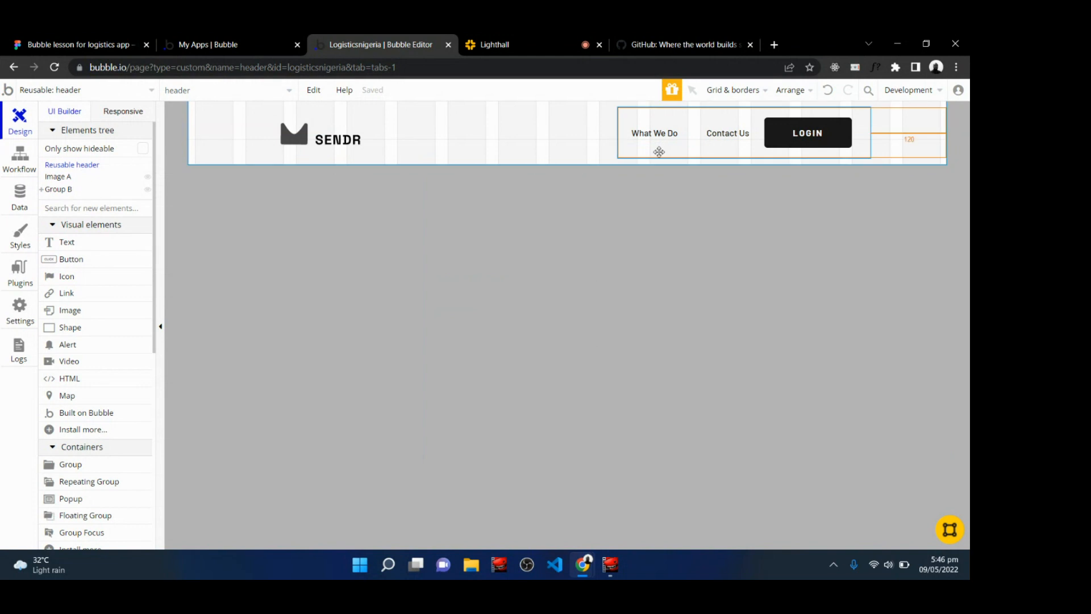
double_click(656, 152)
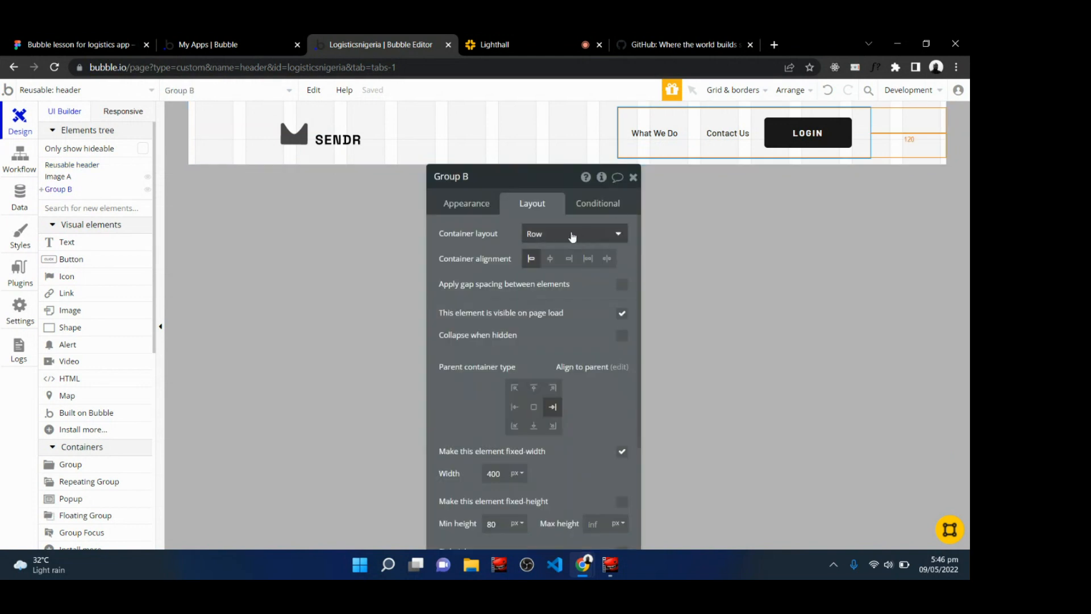
left_click(632, 179)
left_click(532, 156)
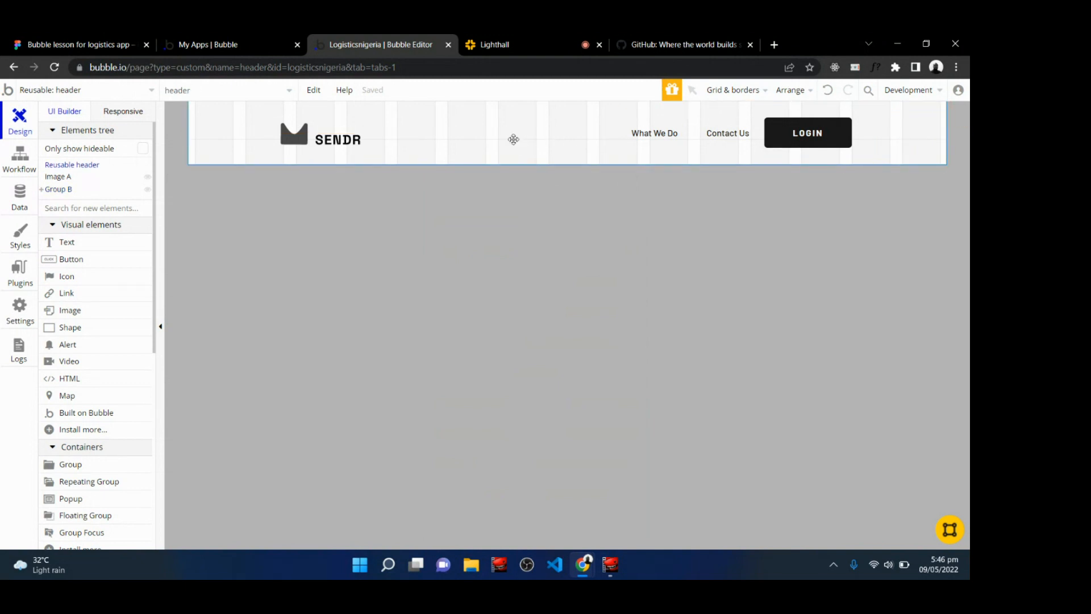
double_click(514, 139)
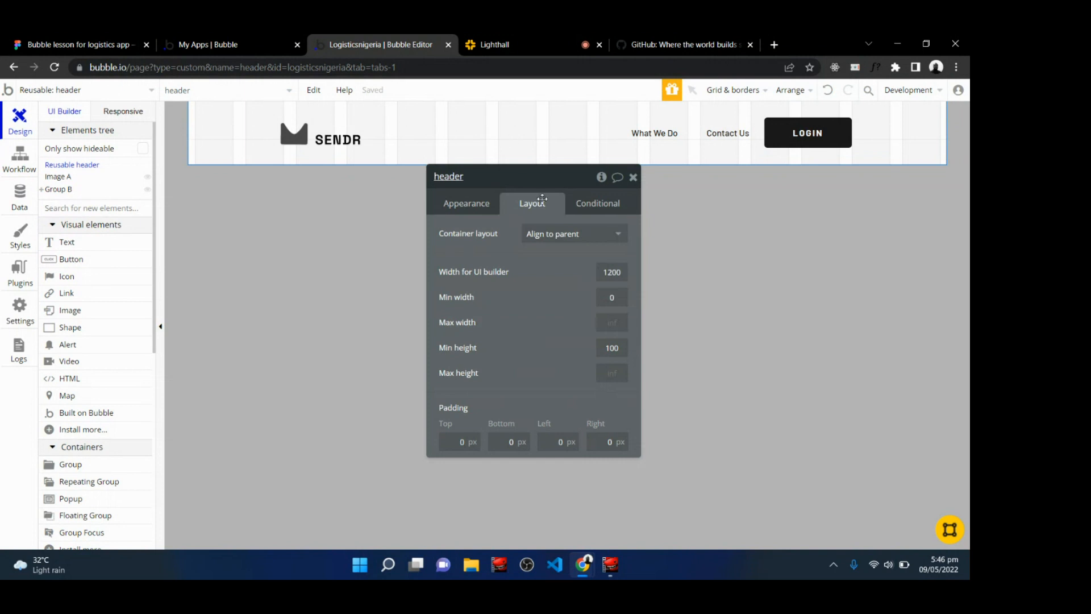
left_click(633, 177)
Review the class chat and inspect the What We Do link's layout settings.
left_click(552, 40)
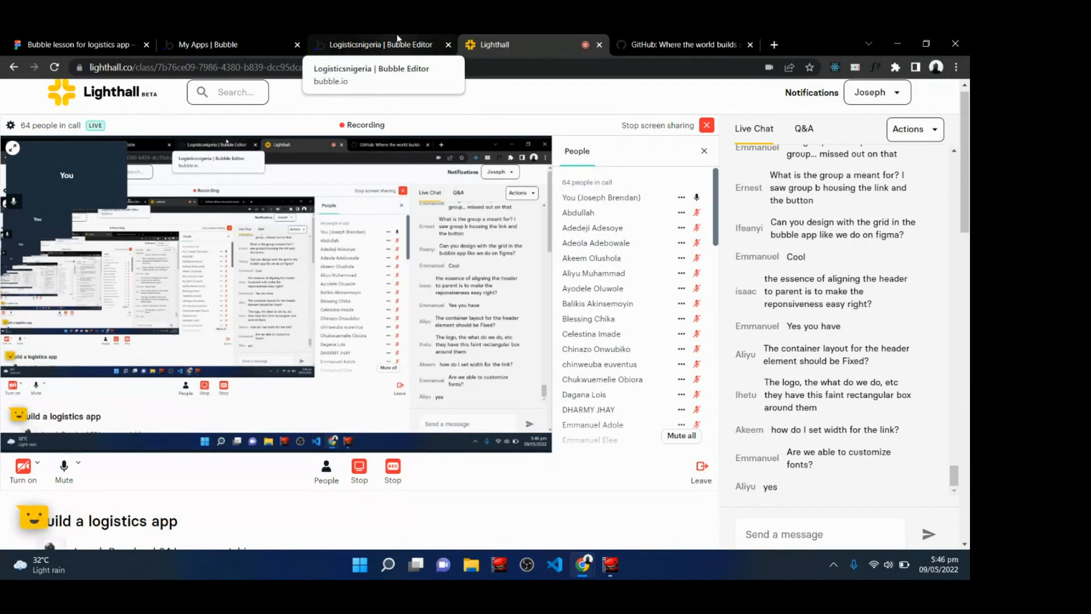
left_click(350, 37)
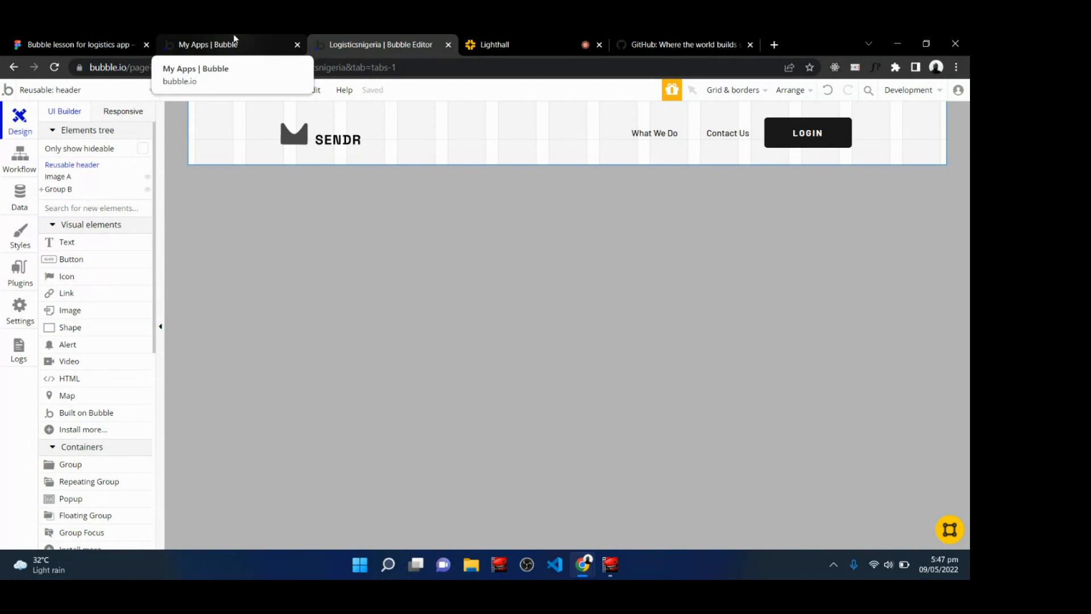
left_click(513, 39)
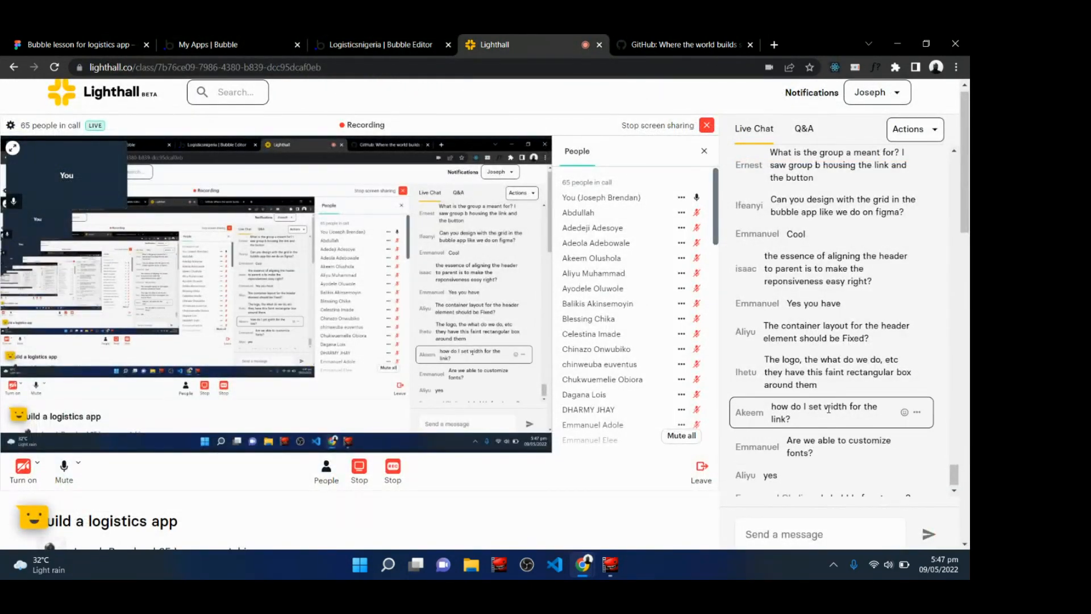
left_click(353, 41)
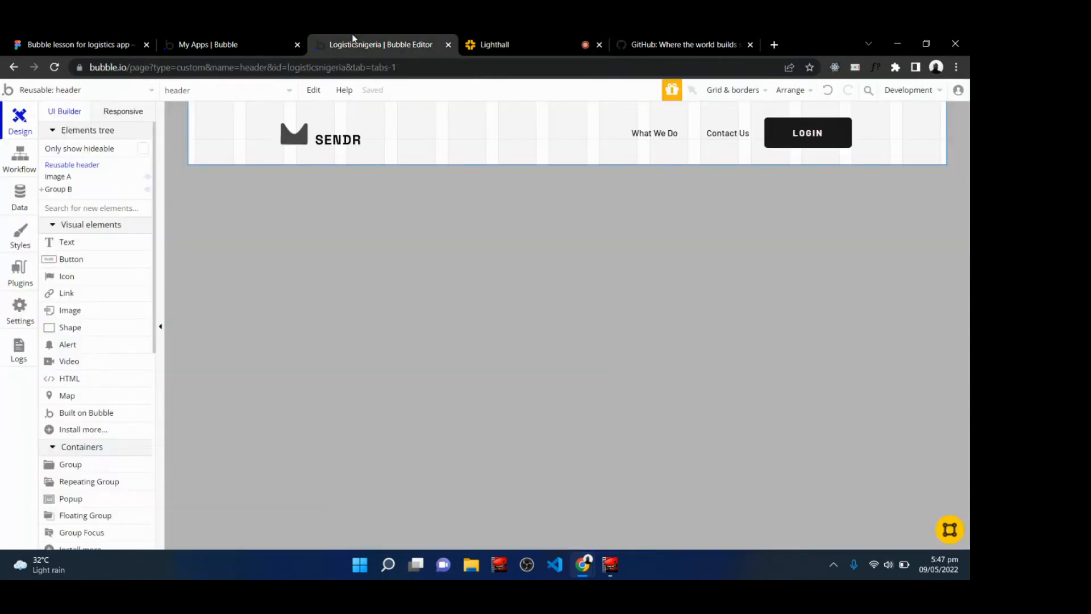
left_click(658, 131)
double_click(657, 130)
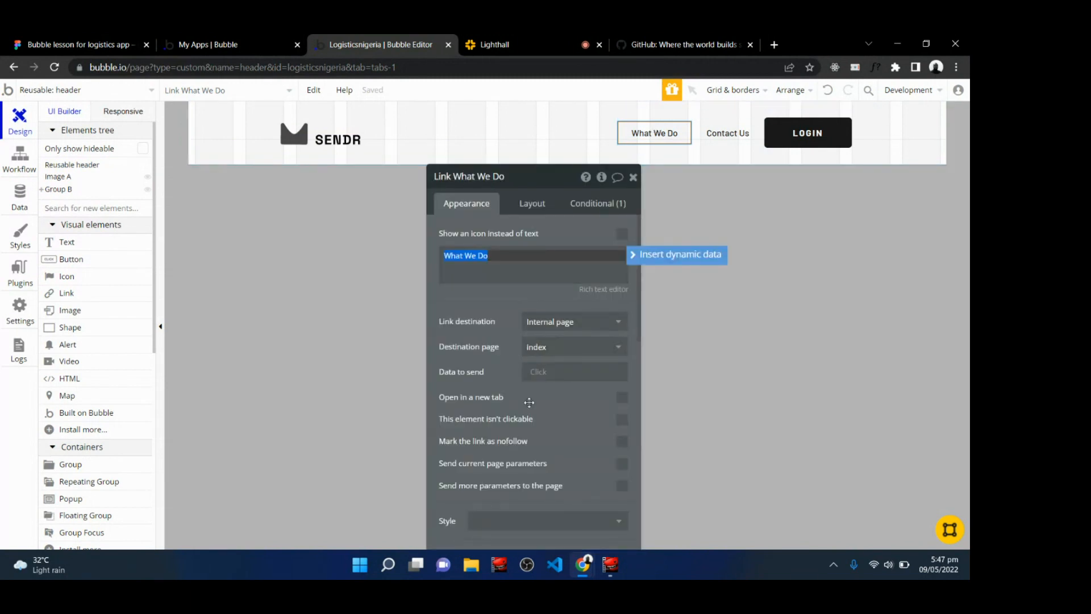
left_click(534, 211)
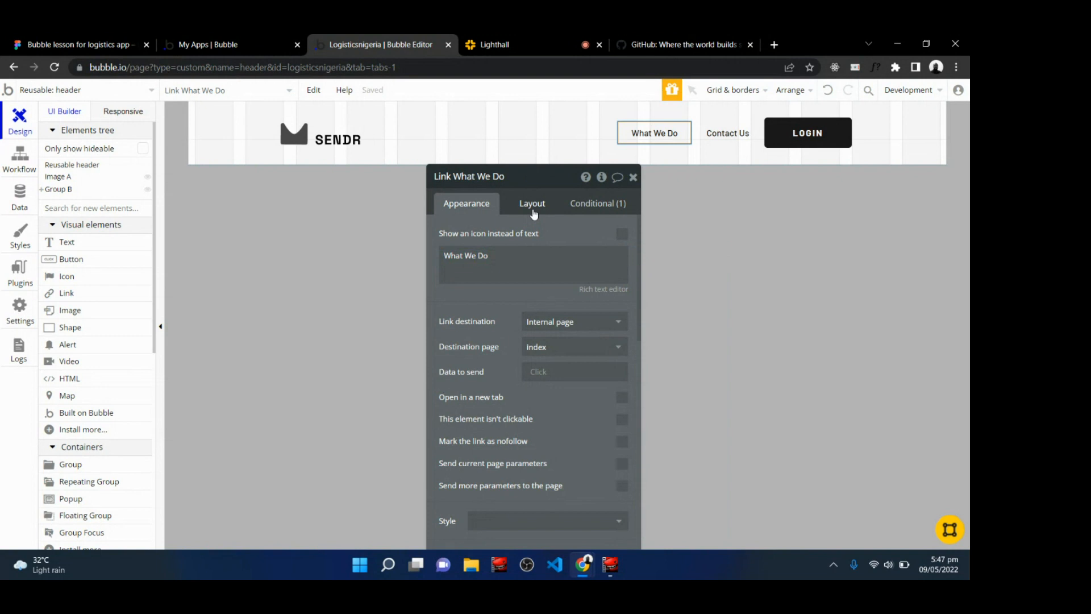
left_click(492, 377)
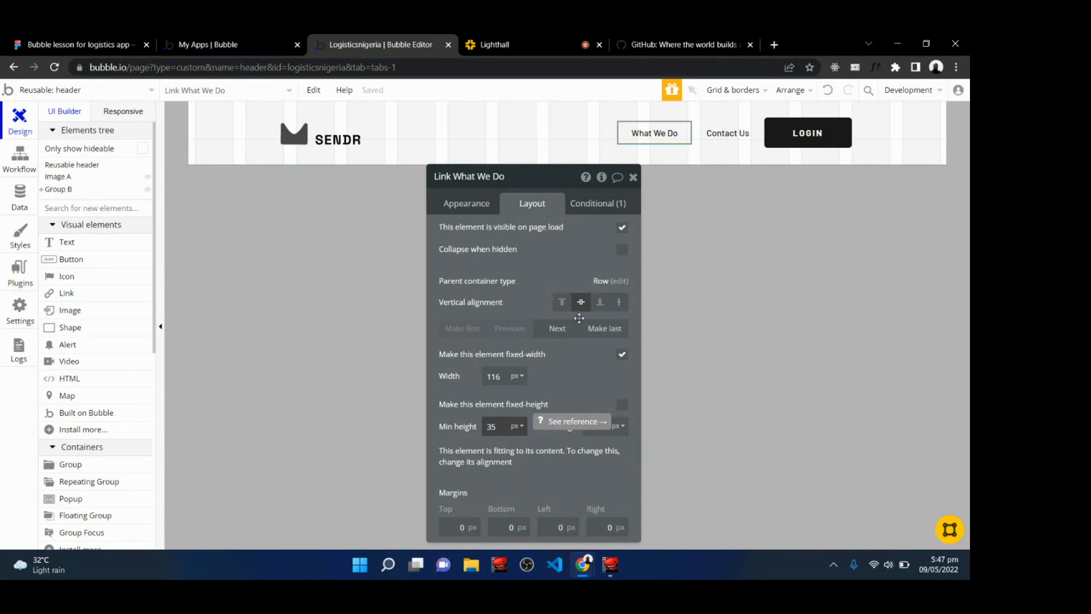
left_click(633, 177)
Set the What We Do link's font to Space Grotesk (regular) and make it bold.
left_click(515, 40)
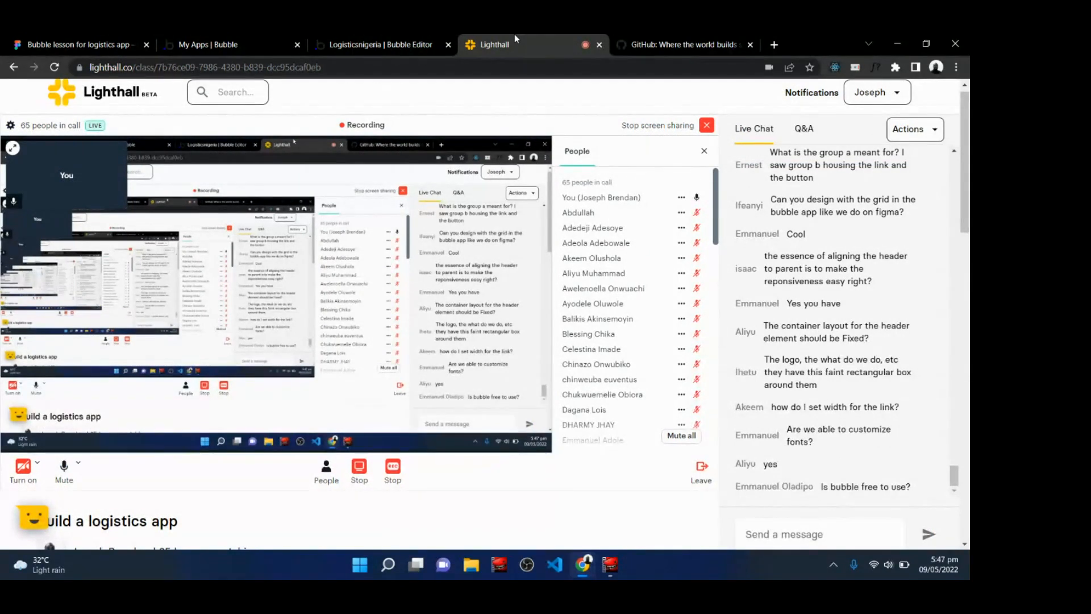
left_click(373, 40)
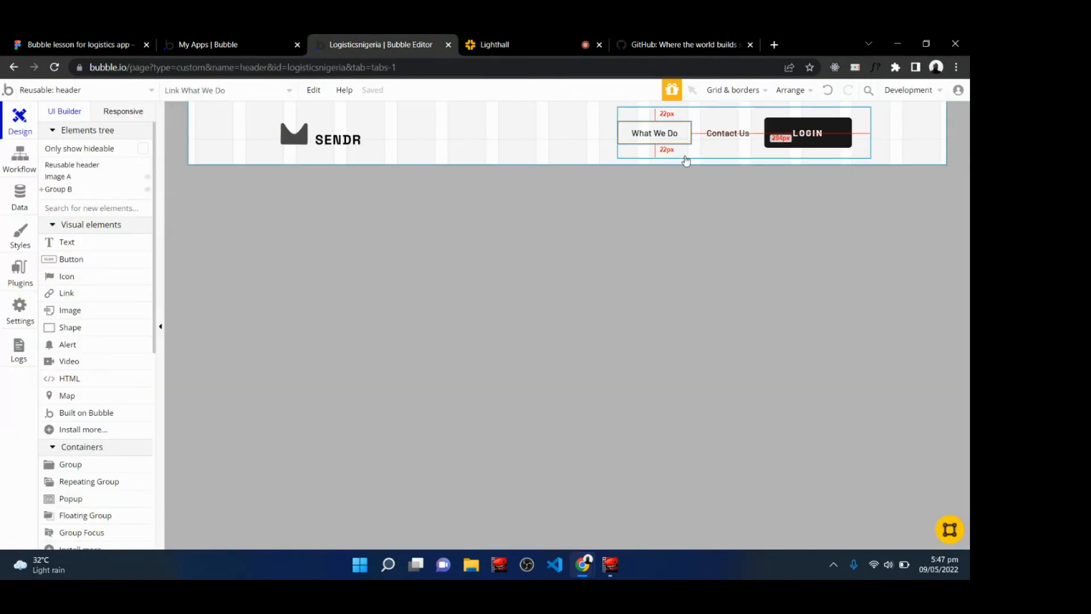
double_click(650, 134)
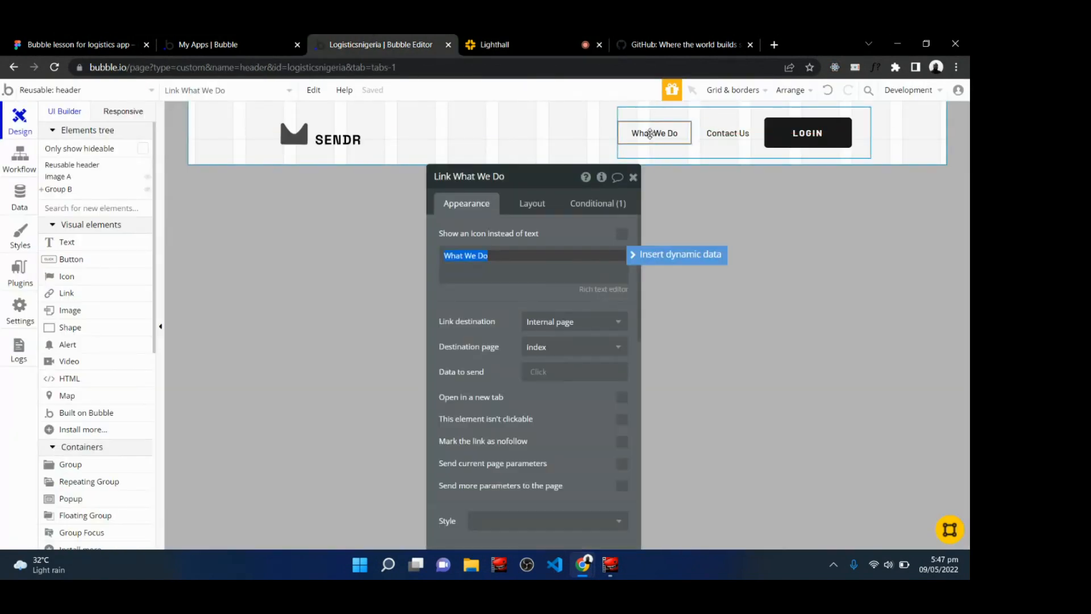
scroll(483, 392, "down", 2)
scroll(469, 379, "down", 2)
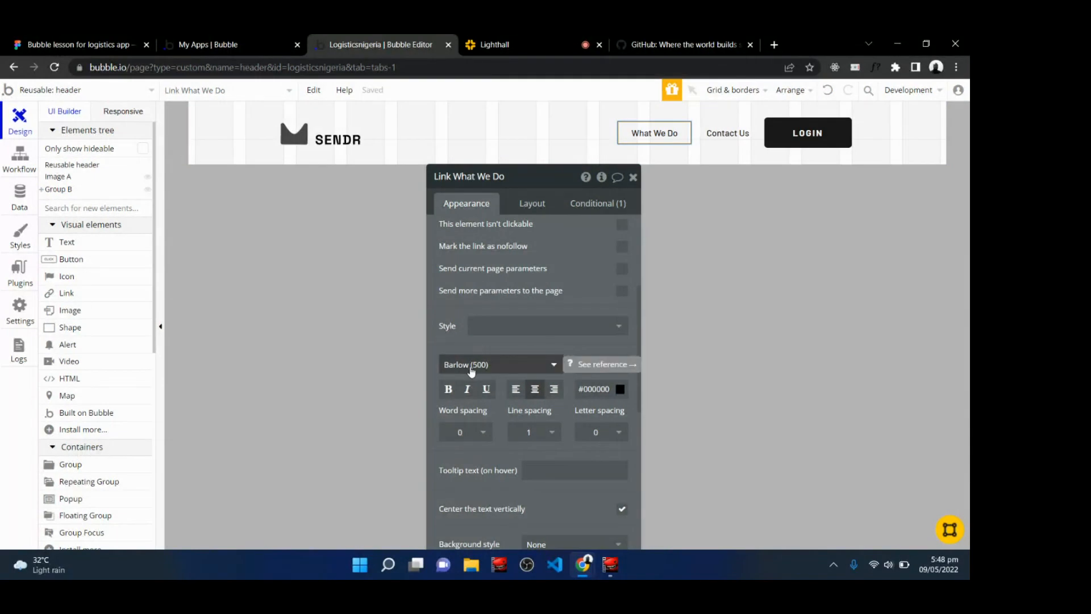
left_click(495, 366)
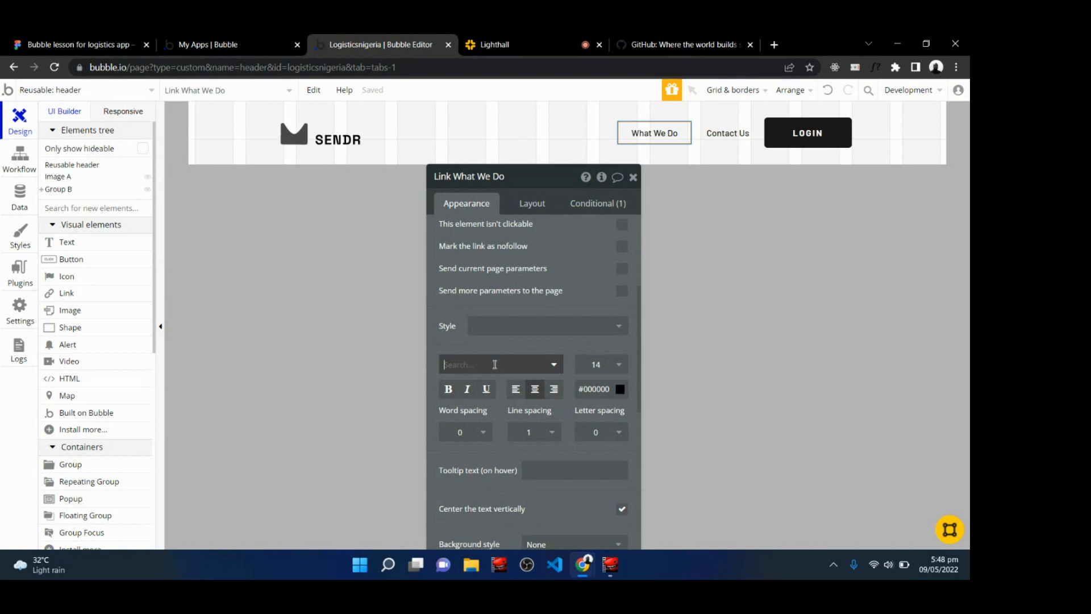
type("Space")
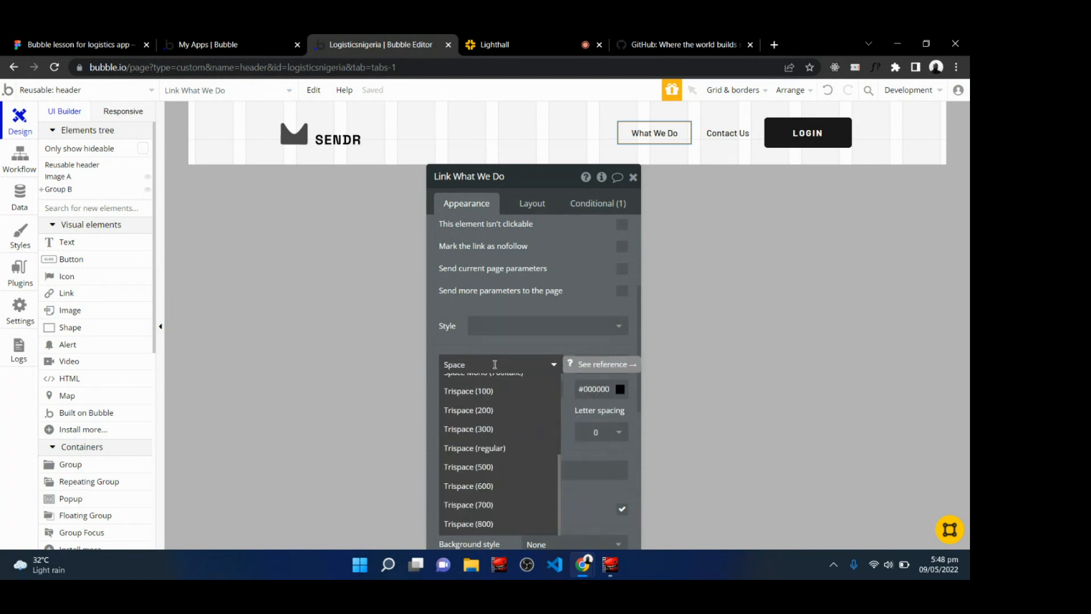
type(" gr")
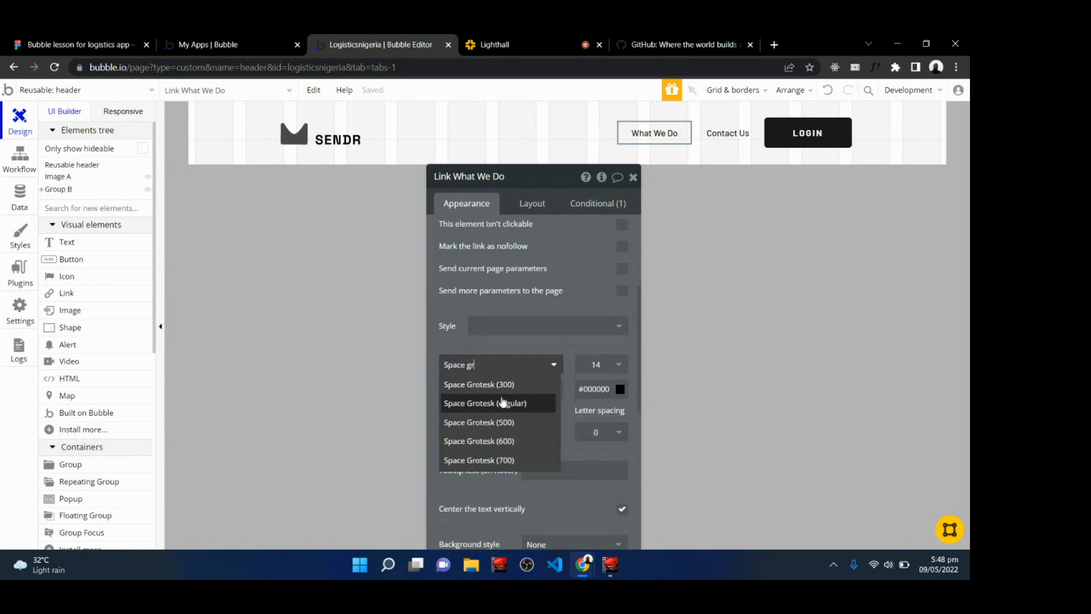
left_click(503, 403)
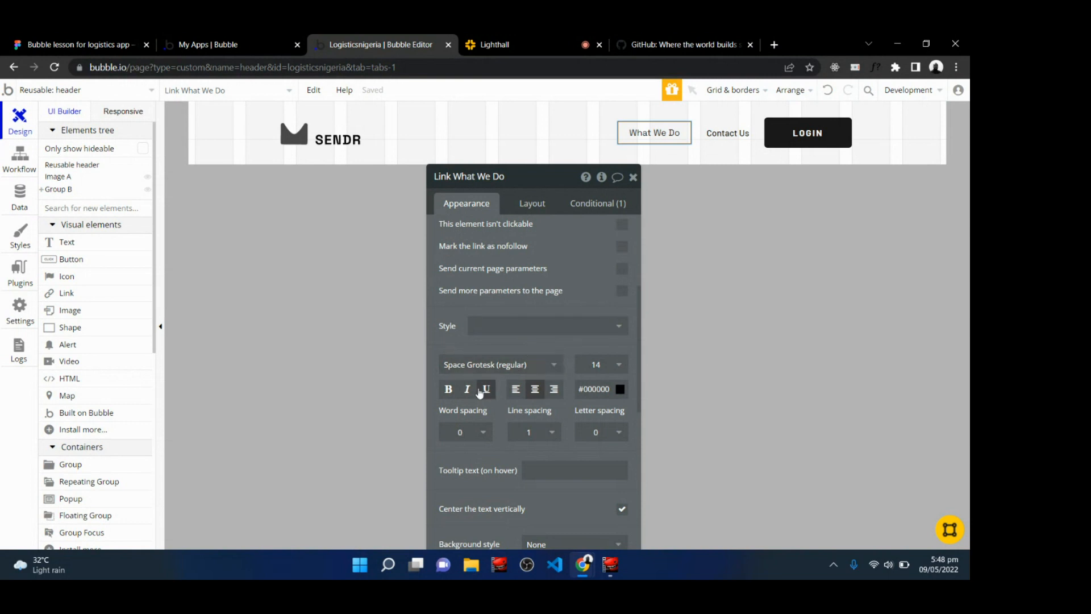
left_click(449, 392)
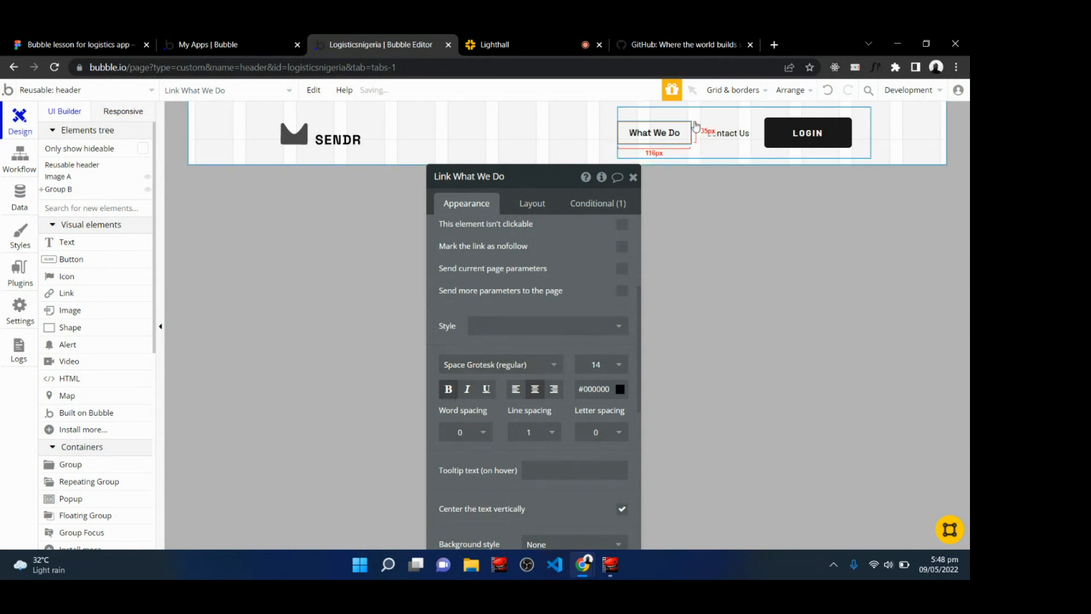
Try to change the Contact Us link's font, then reload the editor page.
left_click(725, 134)
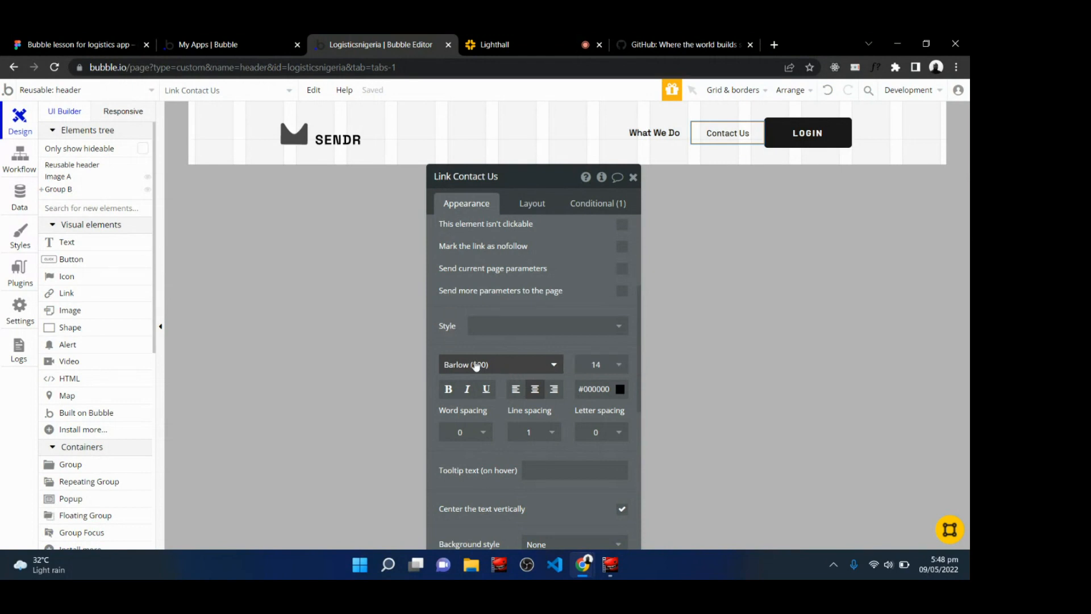
left_click(476, 365)
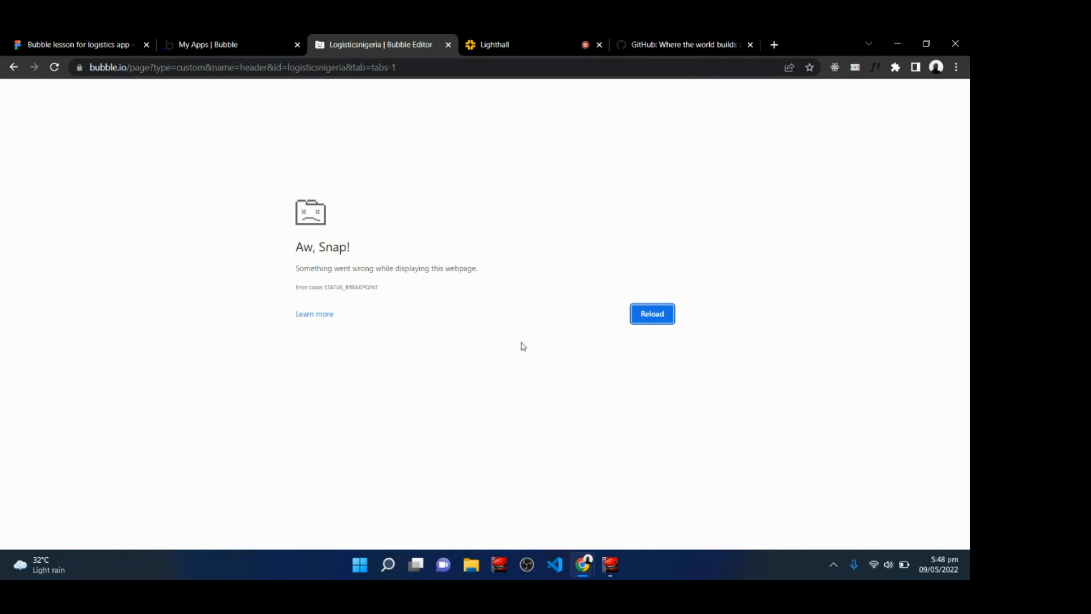
left_click(651, 314)
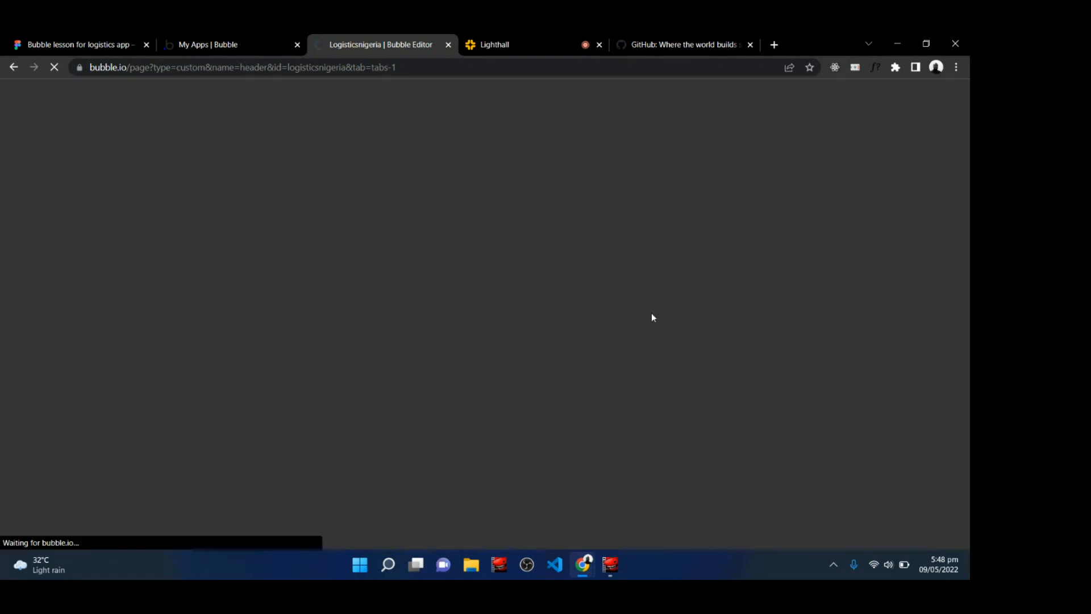
Read the latest questions in the class live chat.
left_click(516, 41)
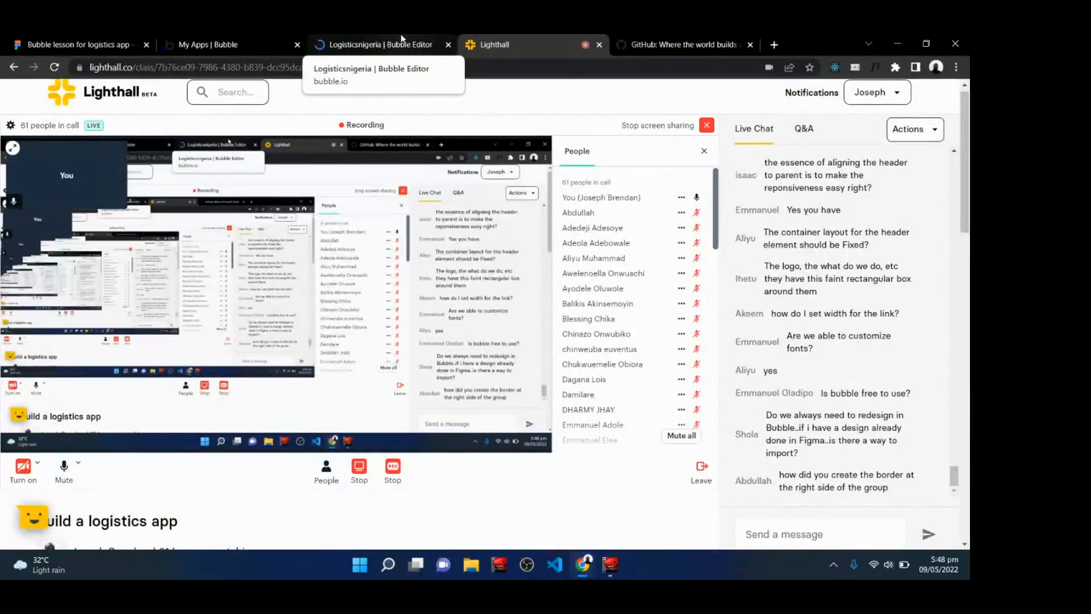
scroll(364, 307, "down", 1)
scroll(363, 307, "up", 1)
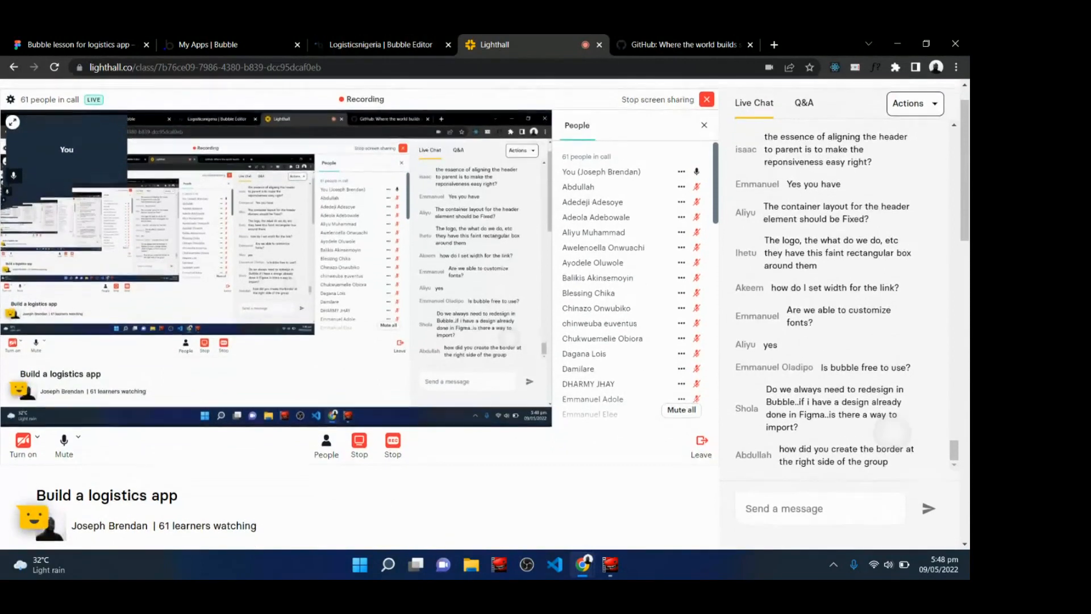
scroll(364, 307, "up", 1)
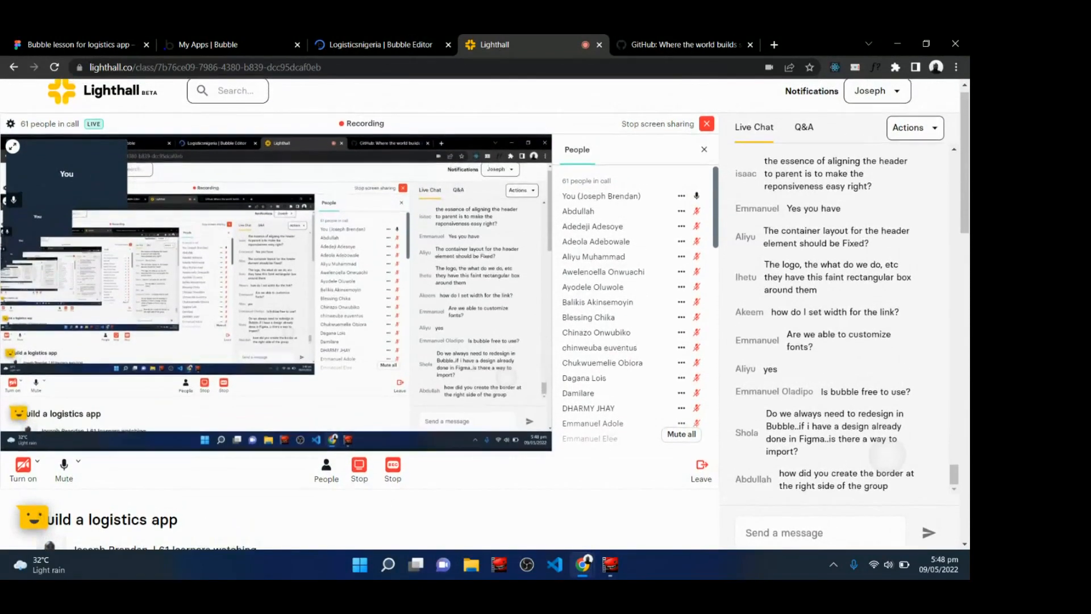
scroll(364, 307, "up", 1)
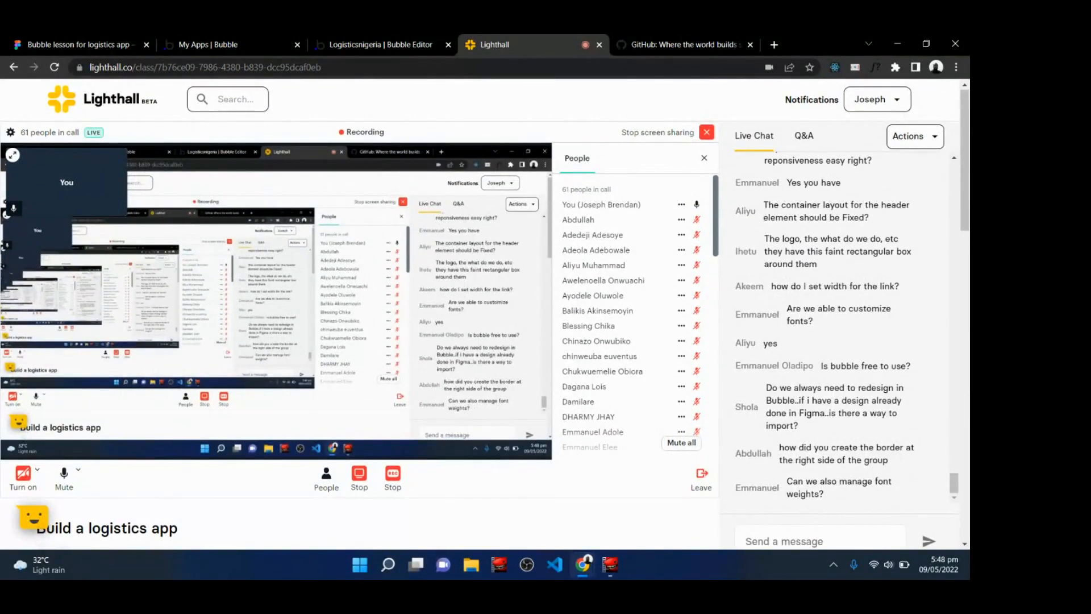
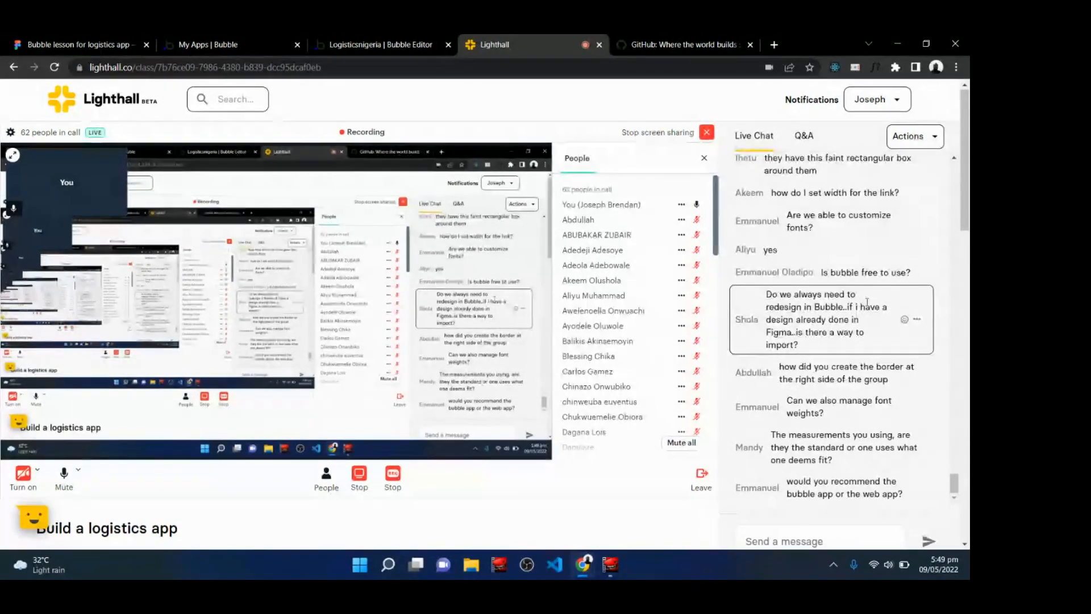
Inspect the navigation group's layout settings, including its fixed width and right margin.
left_click(332, 40)
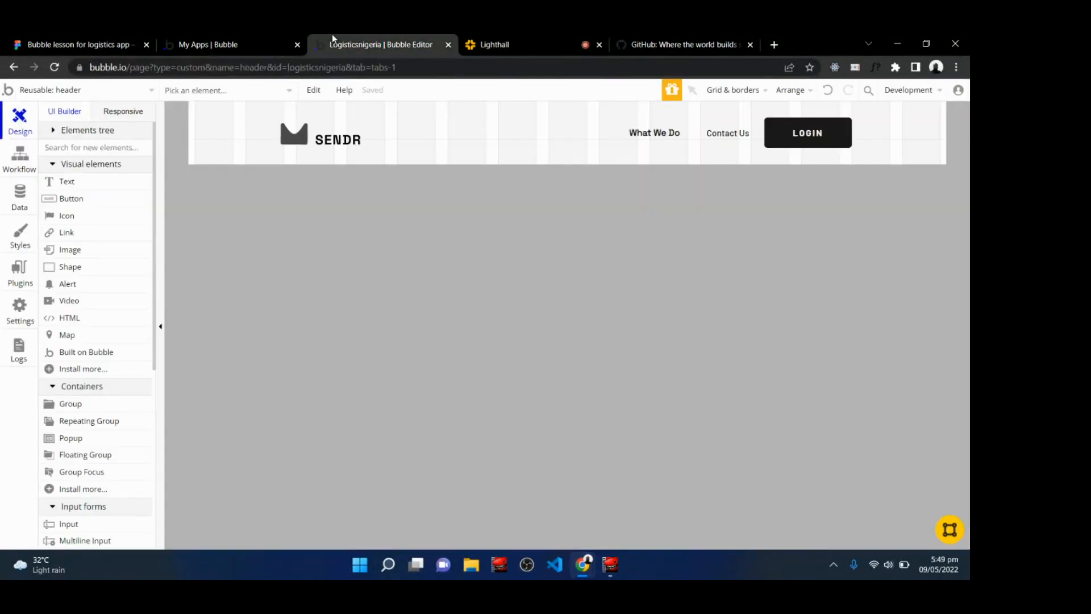
left_click(854, 150)
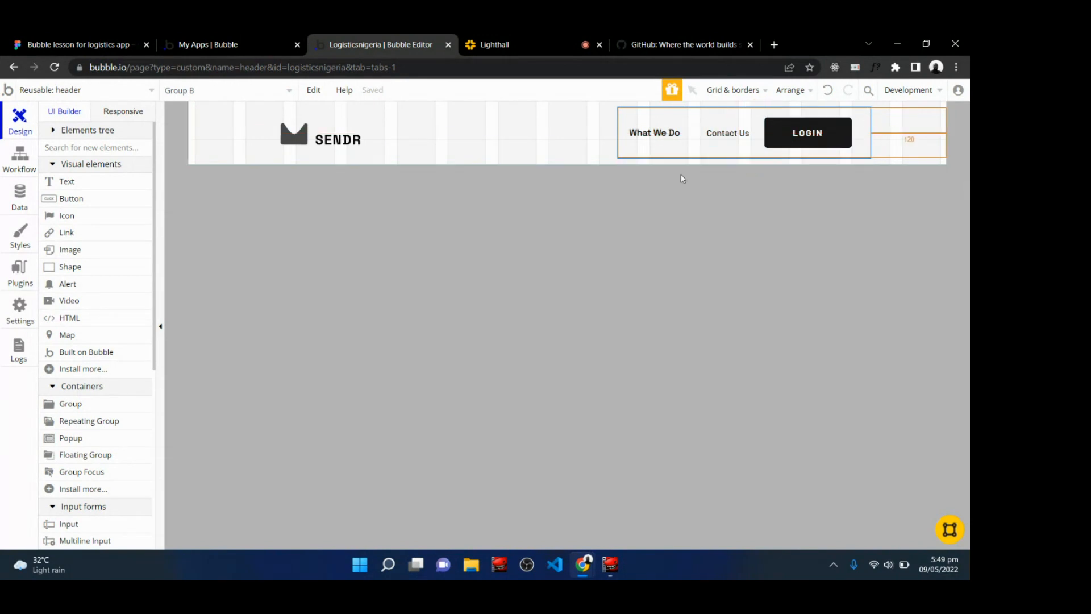
left_click(557, 167)
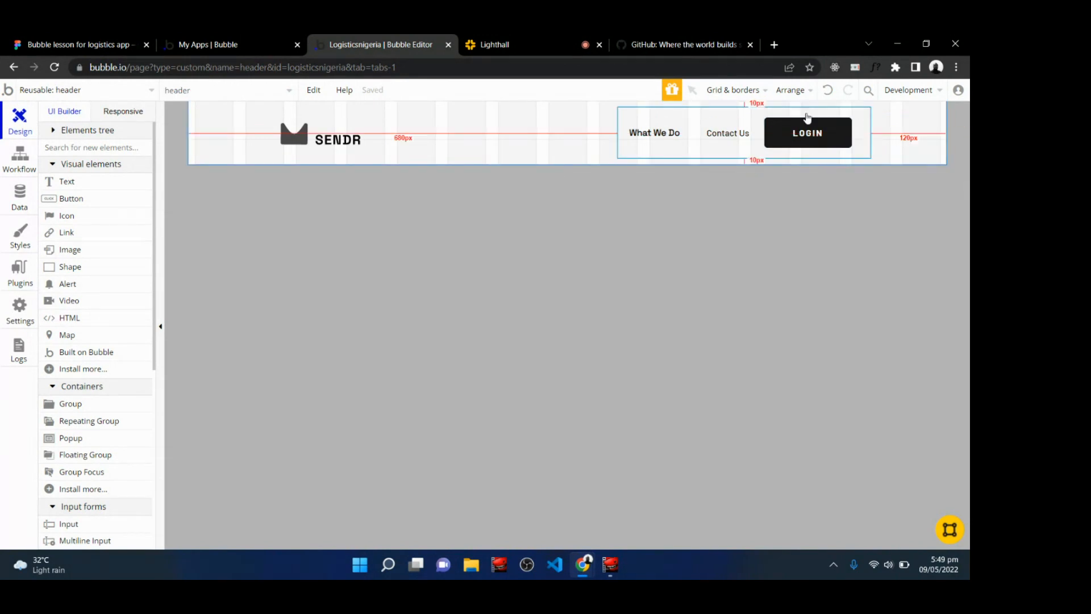
left_click(862, 147)
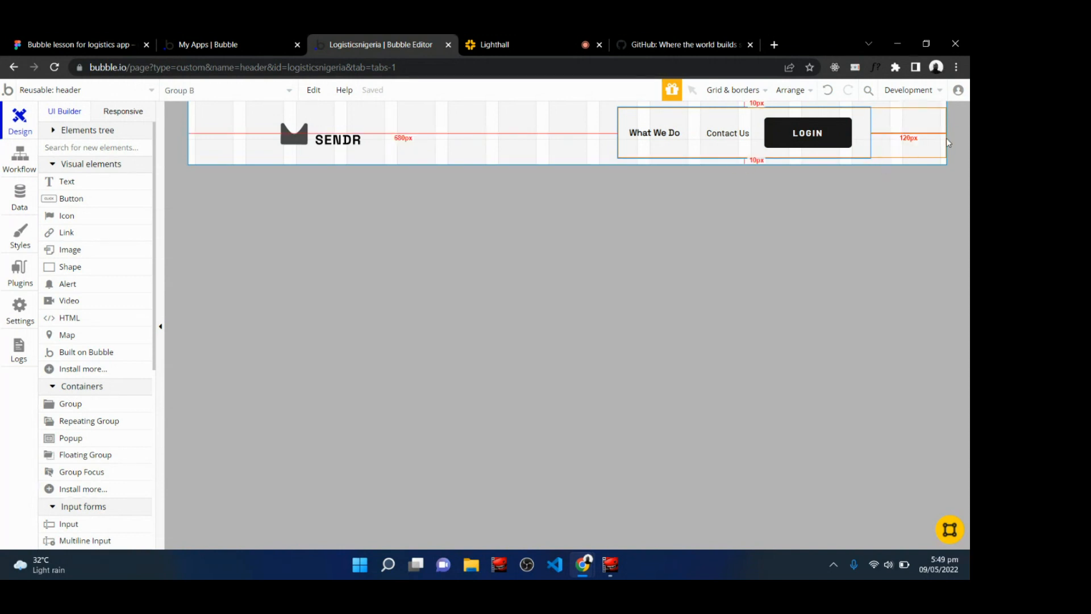
double_click(863, 150)
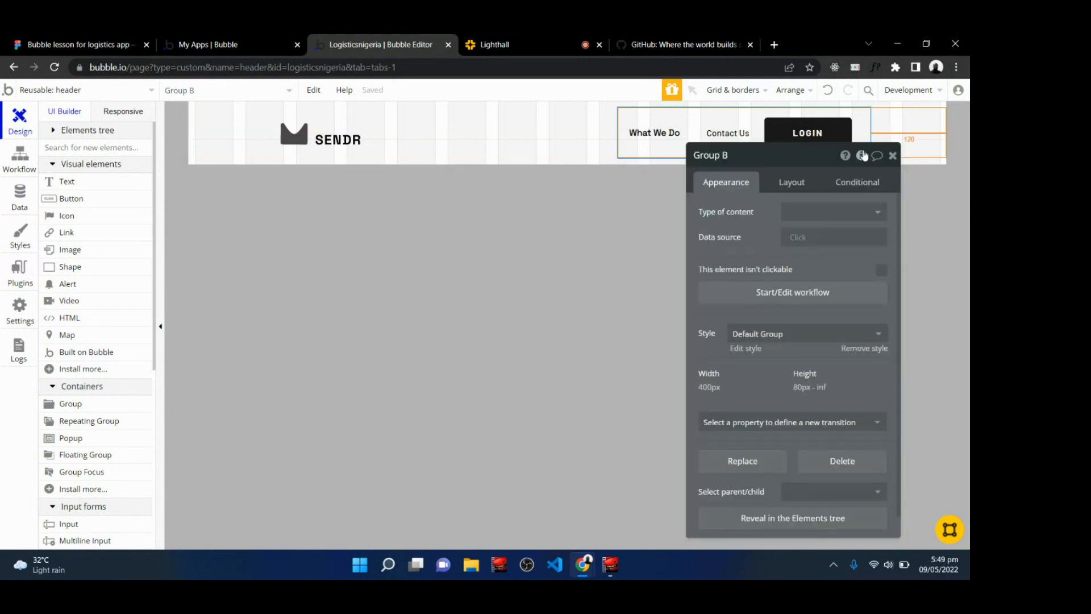
left_click(783, 191)
scroll(792, 341, "down", 3)
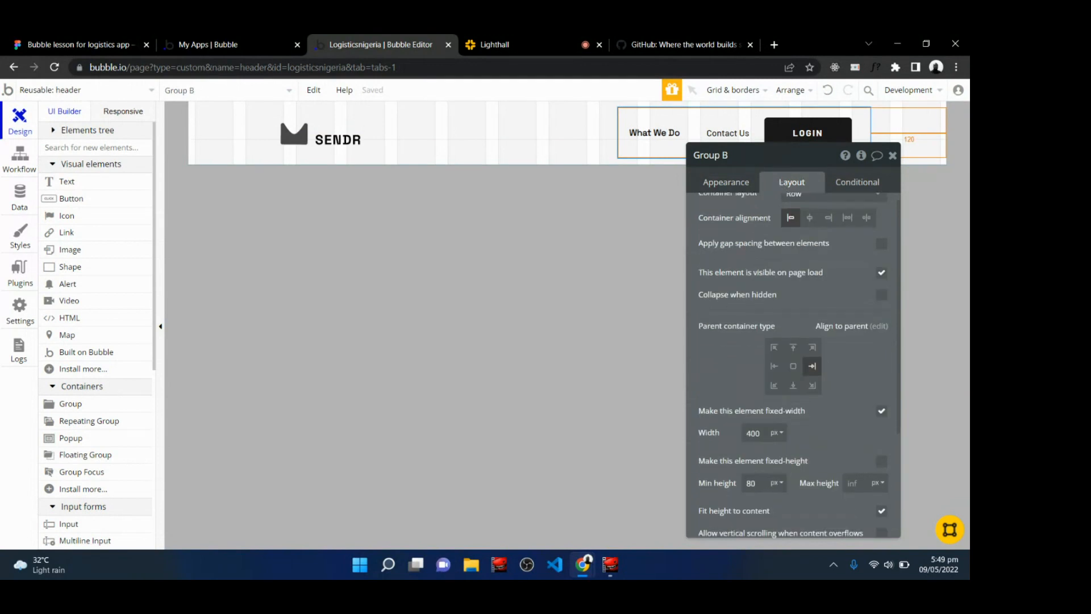
left_click(865, 453)
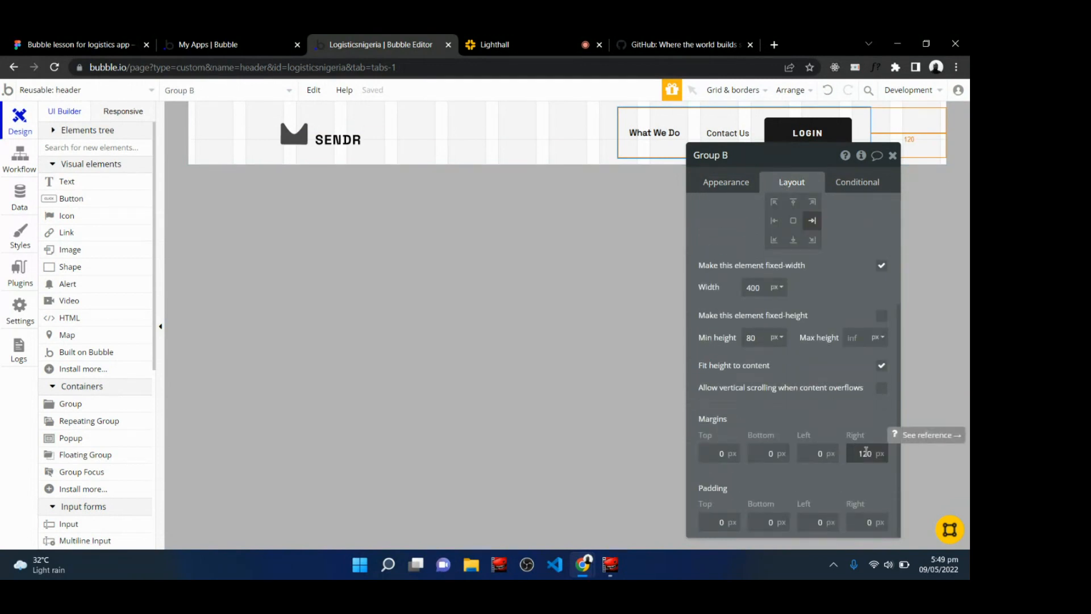
left_click(892, 156)
Scroll through the class live chat to read the newest questions.
left_click(499, 41)
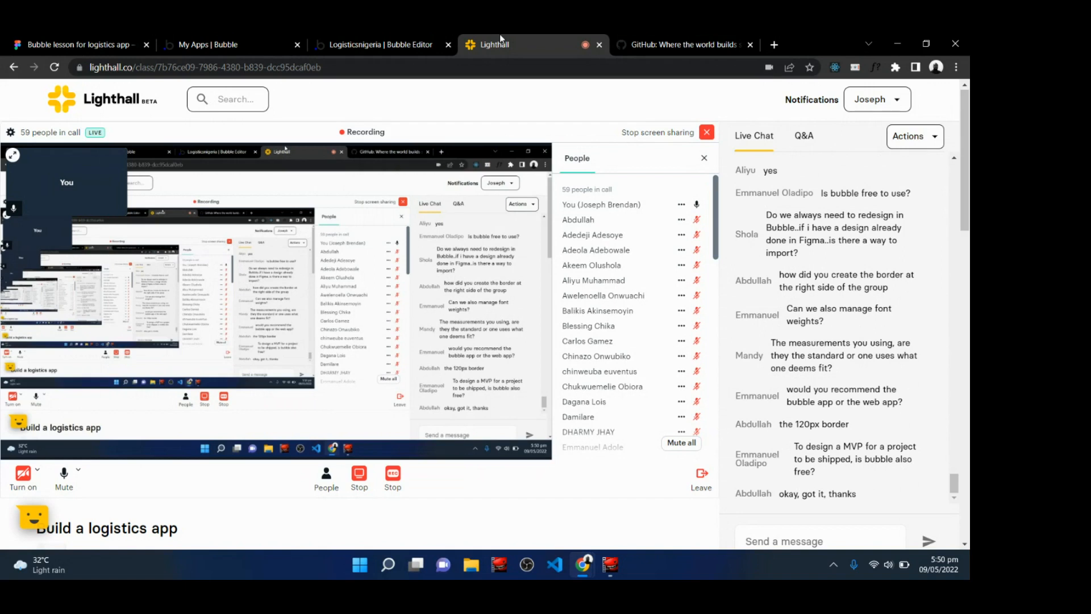
scroll(841, 318, "down", 1)
scroll(841, 284, "up", 5)
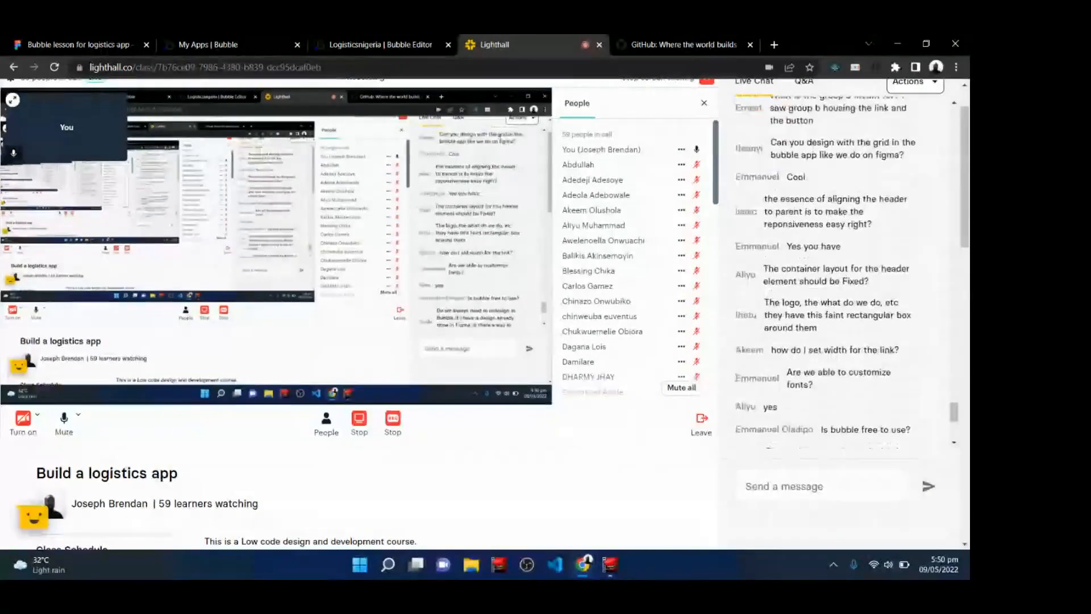
scroll(841, 284, "up", 1)
scroll(841, 284, "down", 6)
scroll(841, 319, "up", 1)
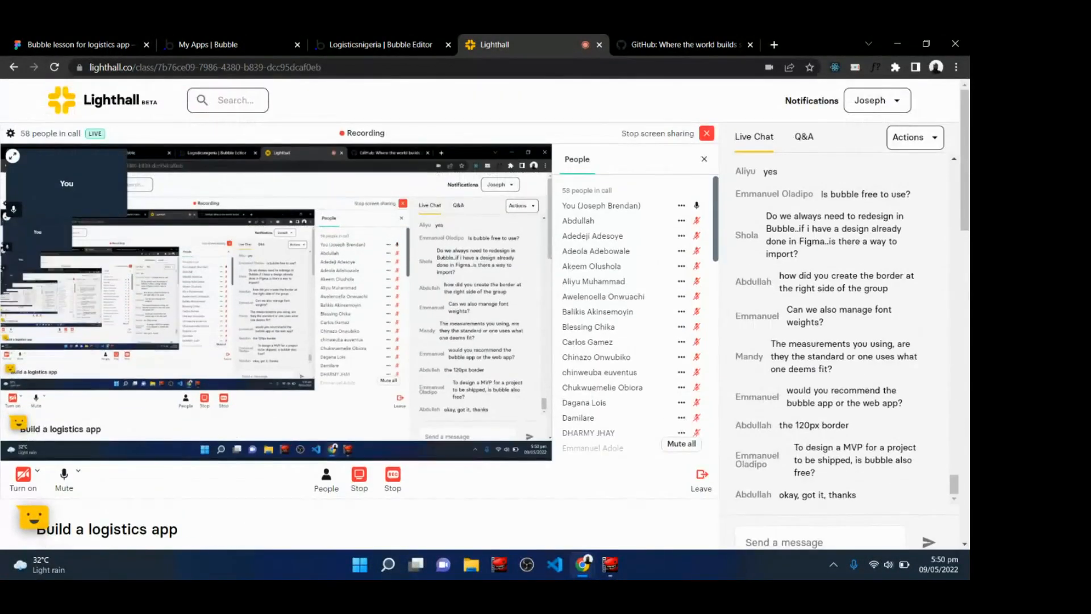
Preview the header at the 992, 768, 320 and 1200 px responsive widths.
left_click(385, 44)
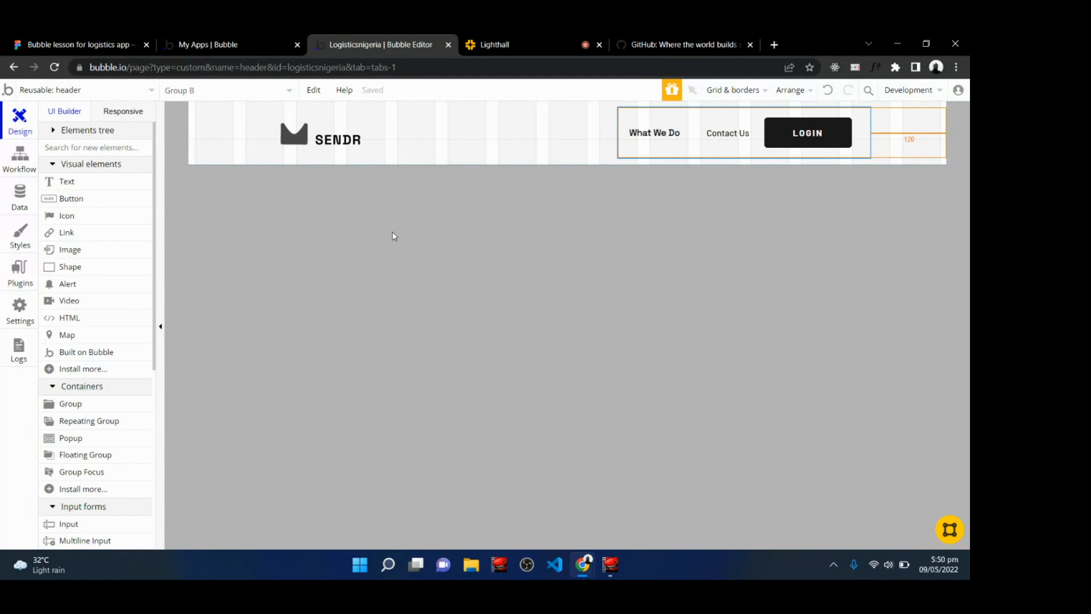
left_click(430, 262)
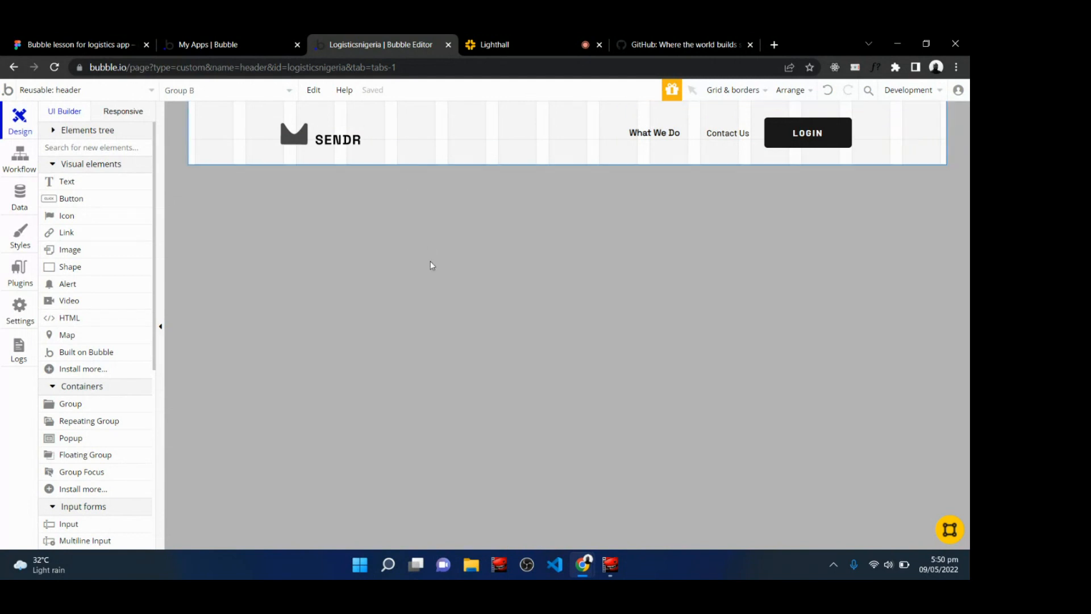
left_click(120, 116)
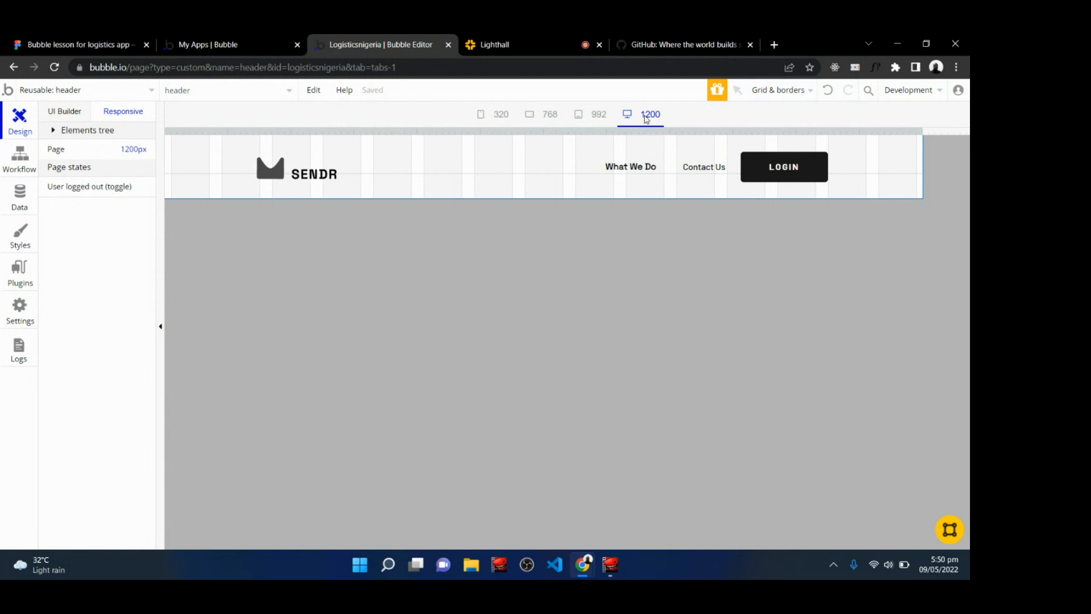
left_click(591, 117)
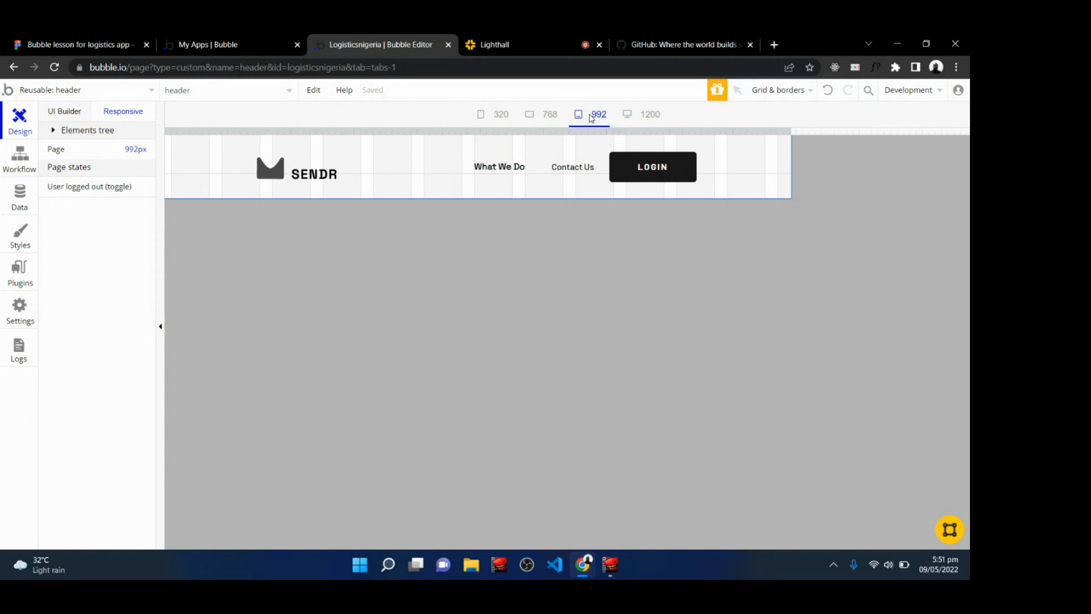
left_click(538, 119)
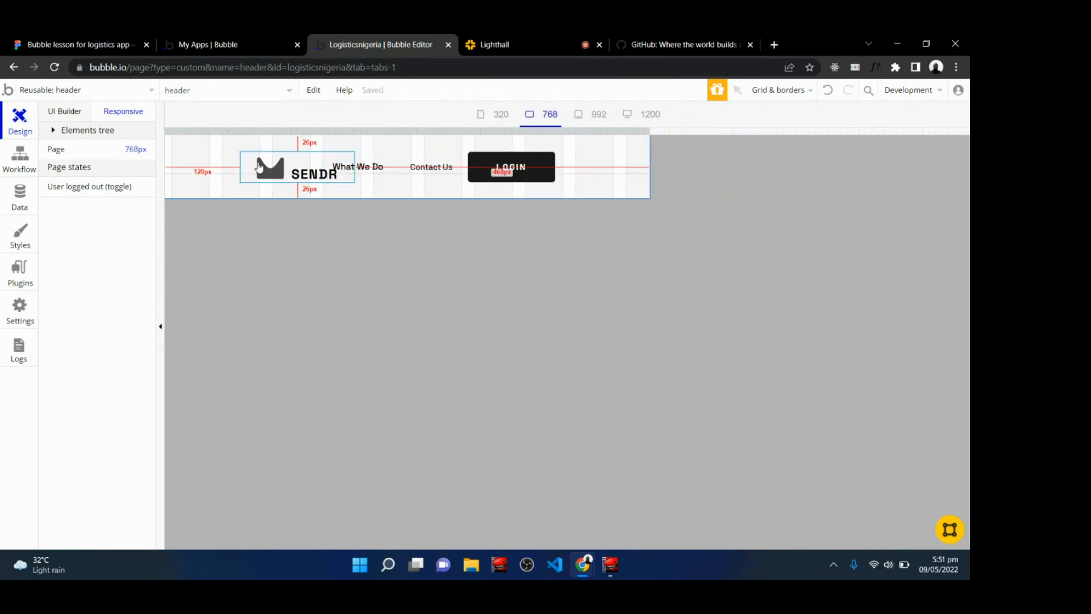
left_click(499, 116)
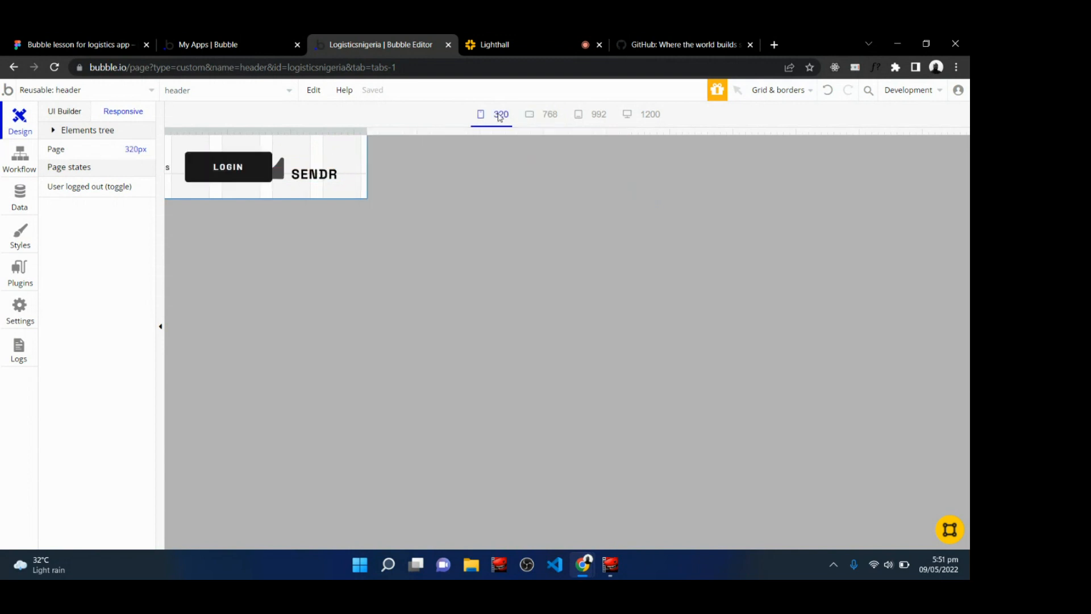
left_click(534, 116)
left_click(607, 116)
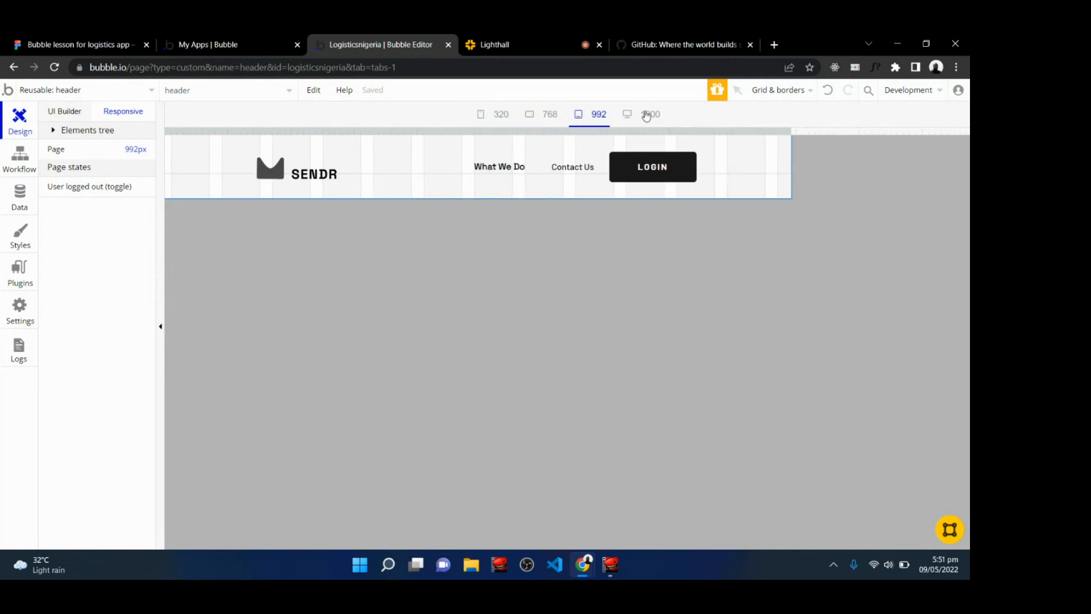
left_click(646, 116)
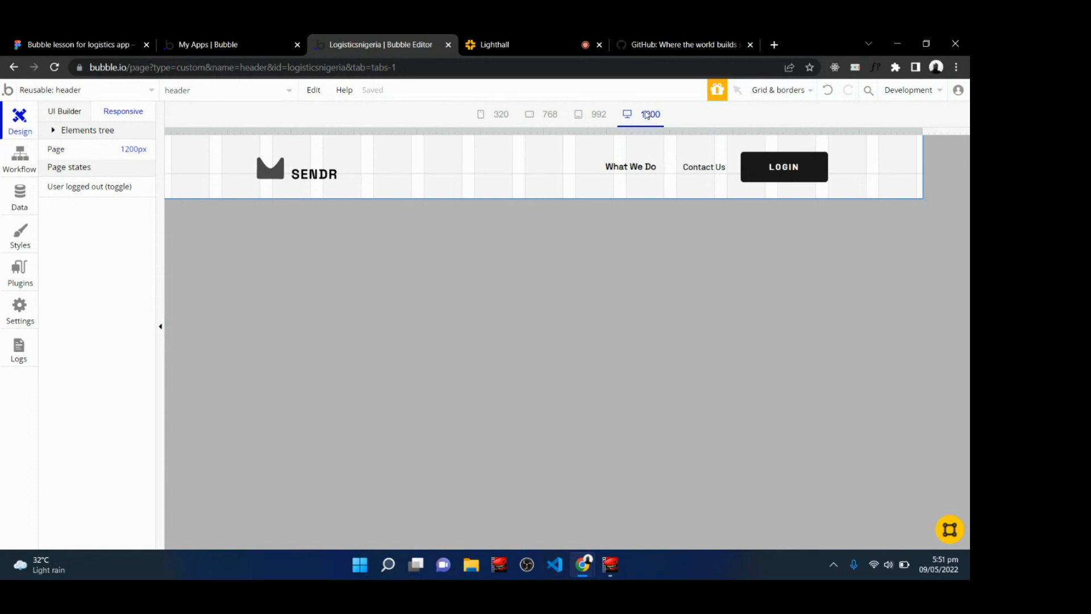
left_click(62, 117)
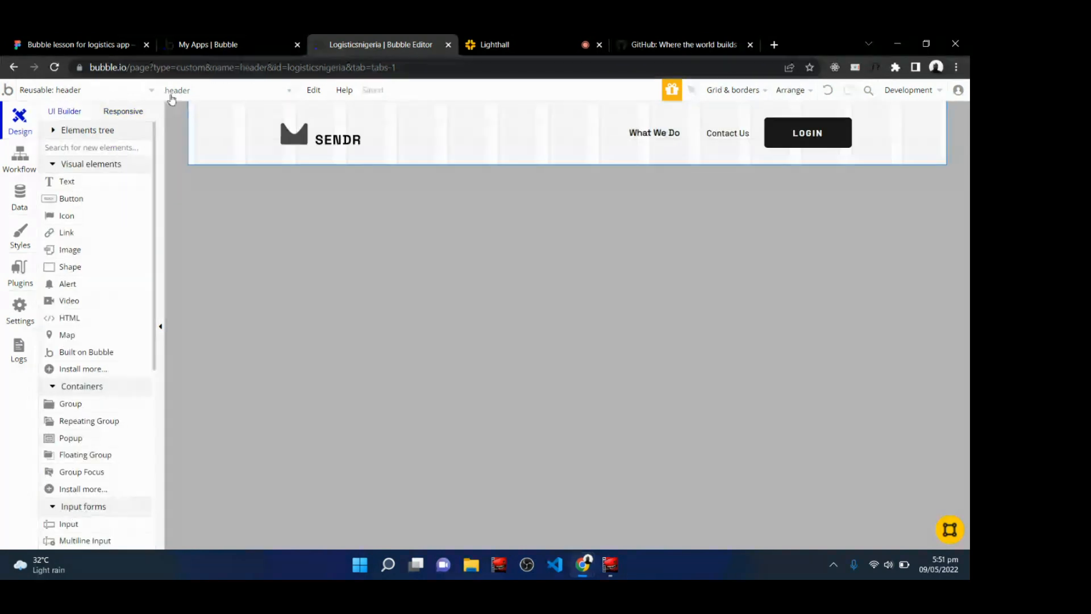
Set the Contact Us link's font to Space Grotesk (regular) and make it bold.
double_click(726, 134)
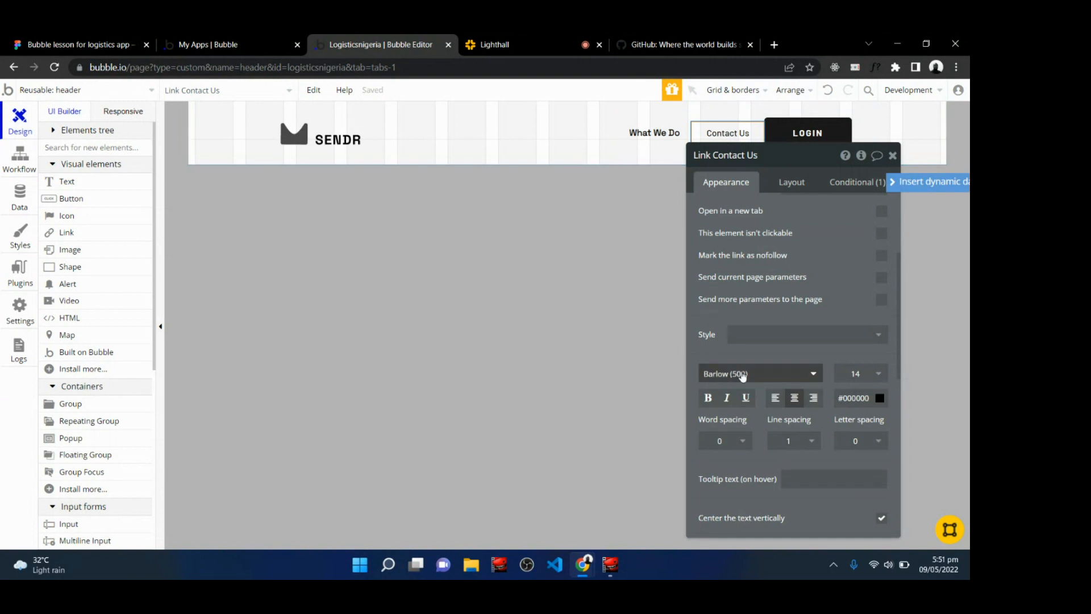
left_click(742, 374)
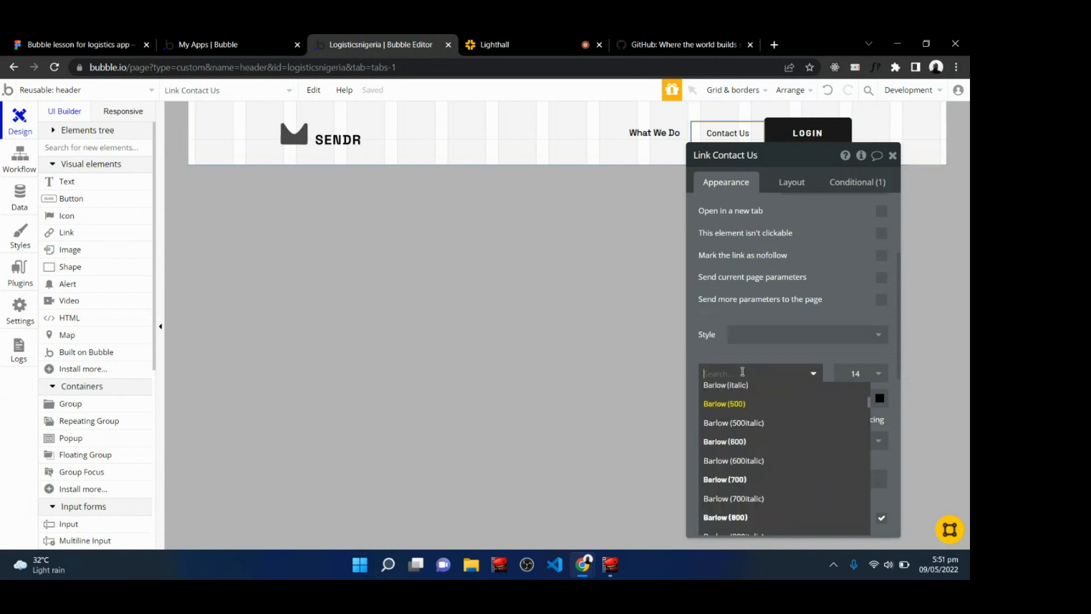
type("space")
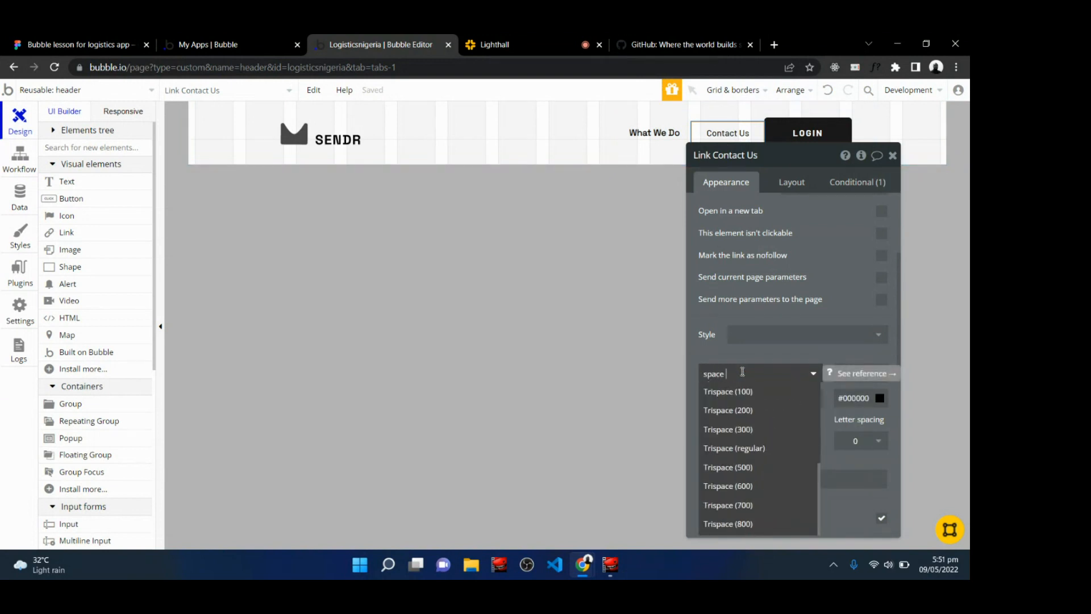
type(" gr")
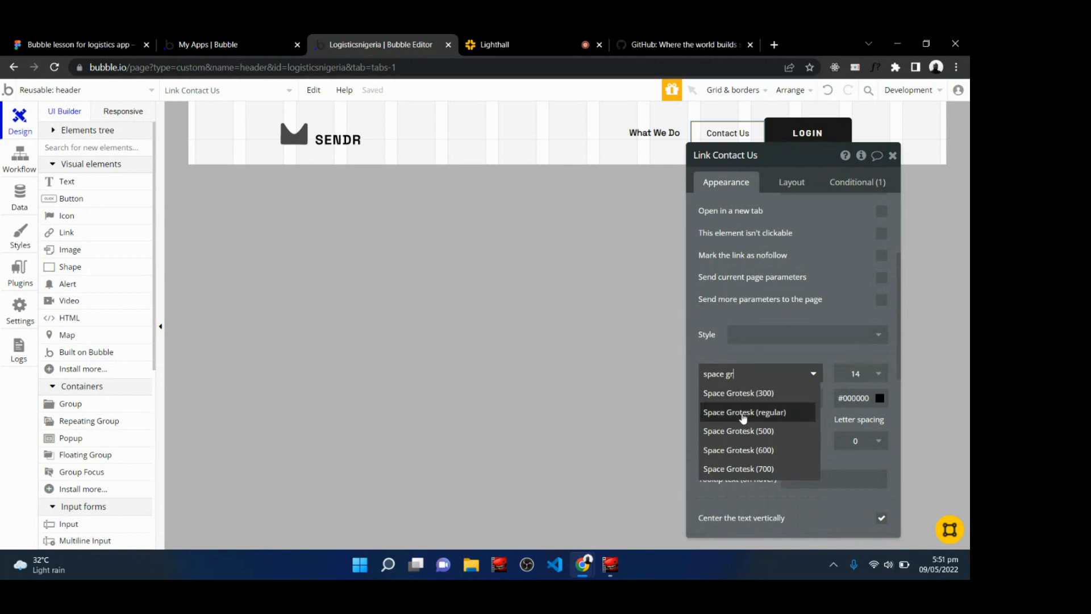
left_click(744, 415)
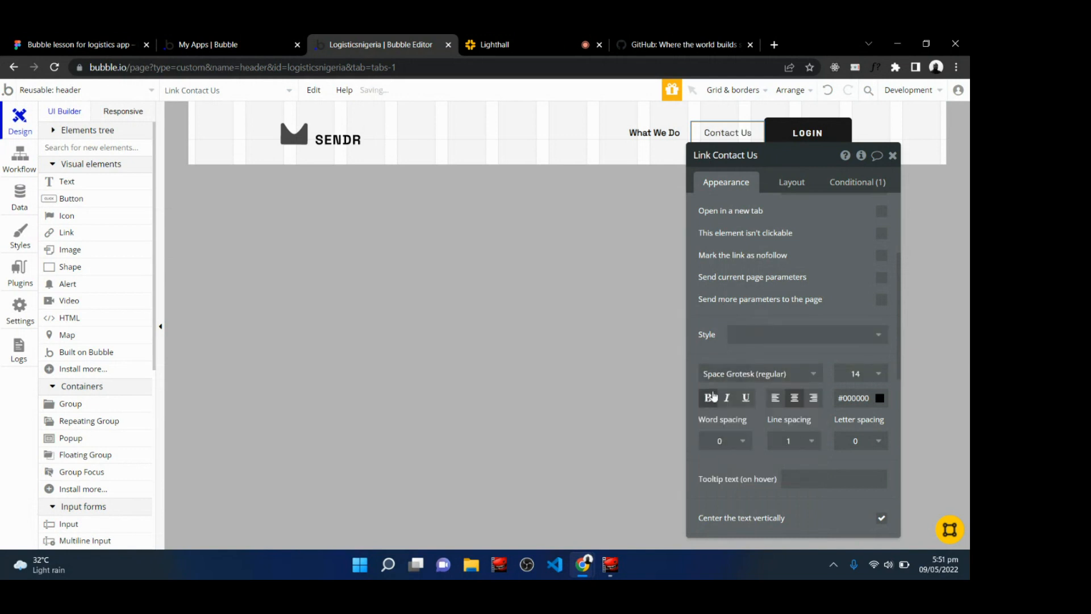
left_click(714, 396)
left_click(547, 152)
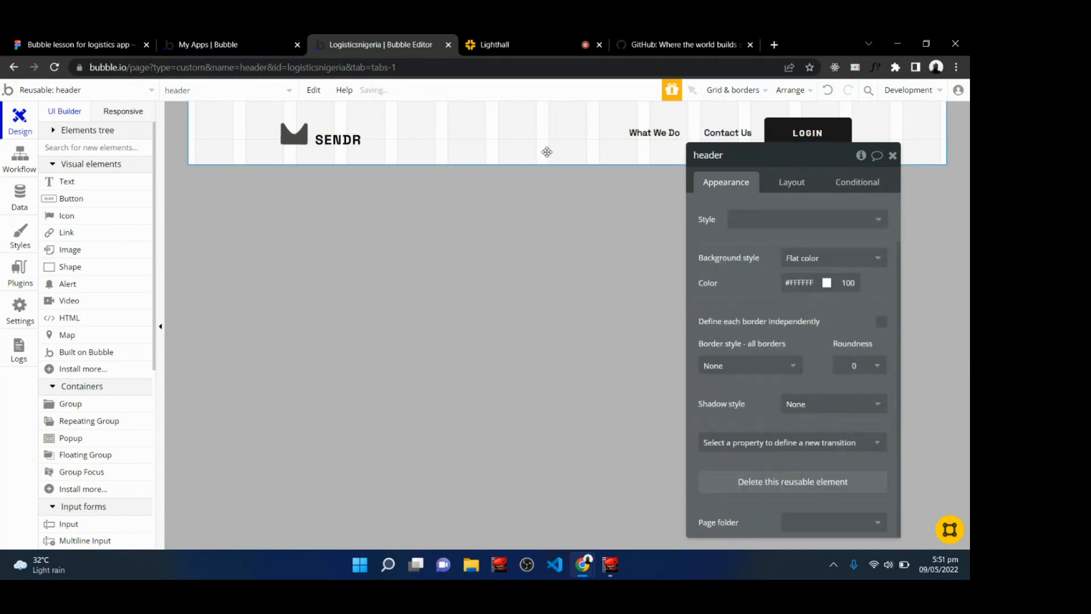
left_click(893, 157)
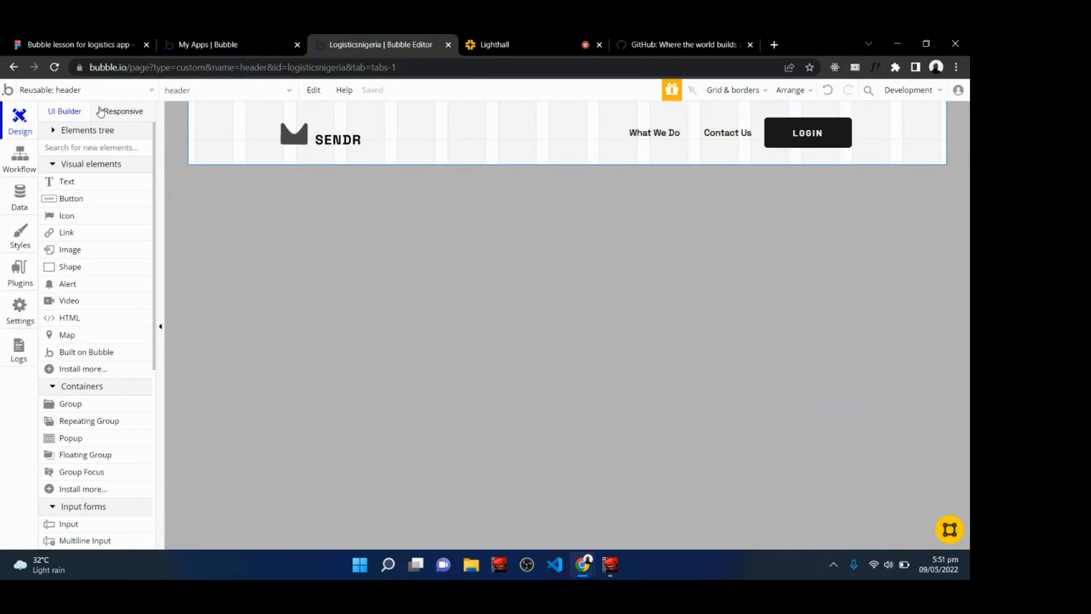
Check the header's layout at the 992 px responsive width.
left_click(120, 113)
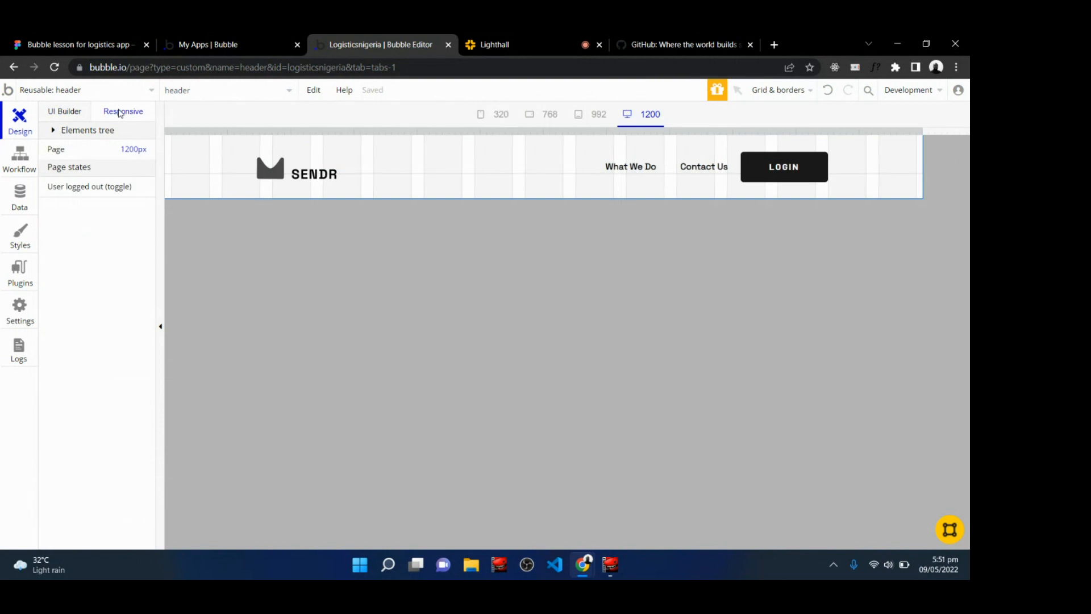
left_click(595, 117)
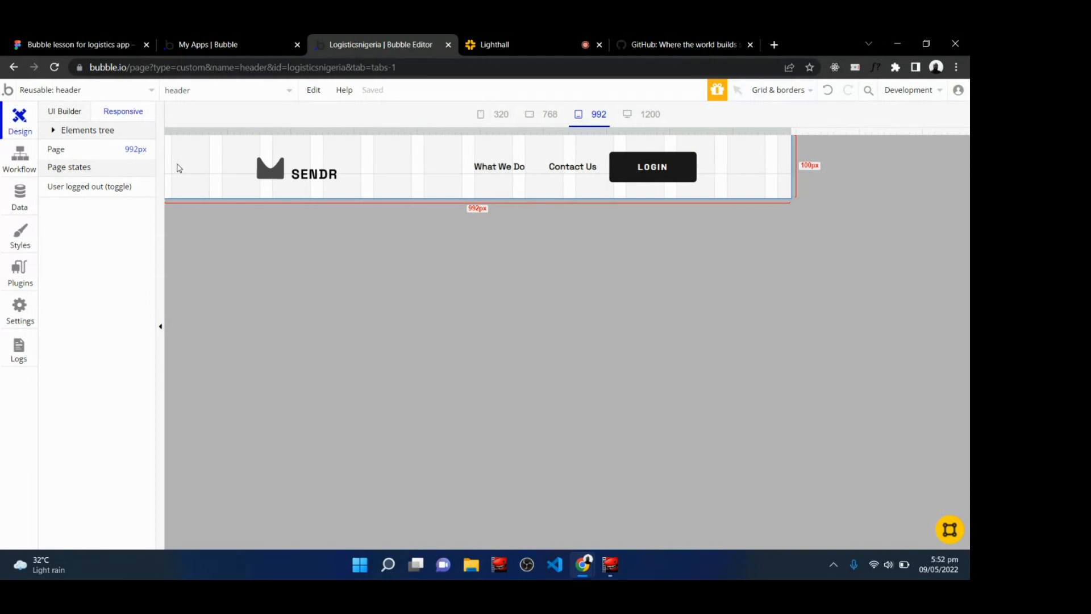
left_click(492, 41)
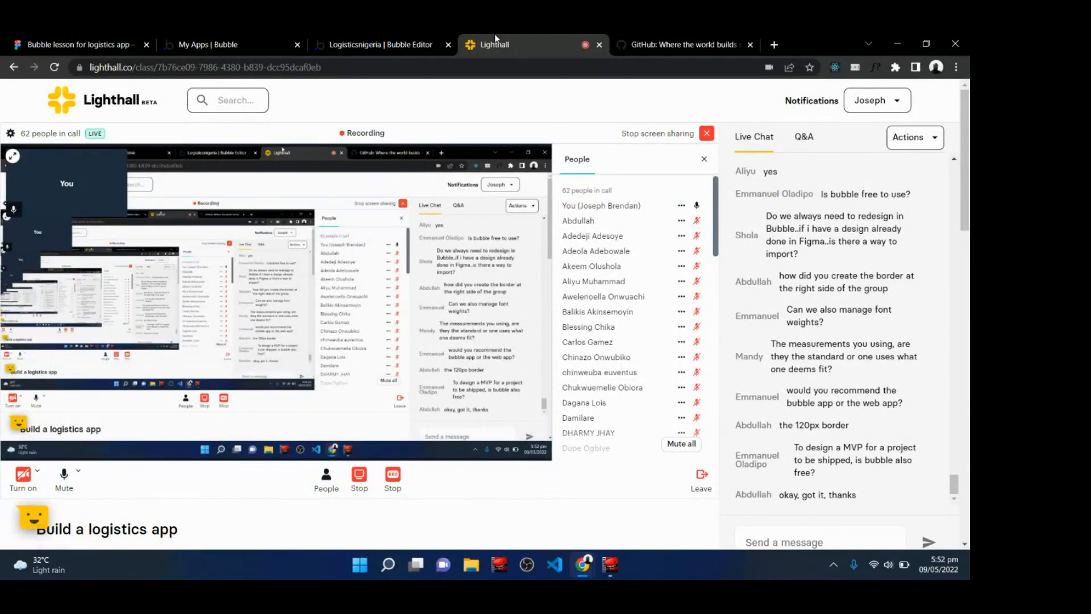
left_click(373, 41)
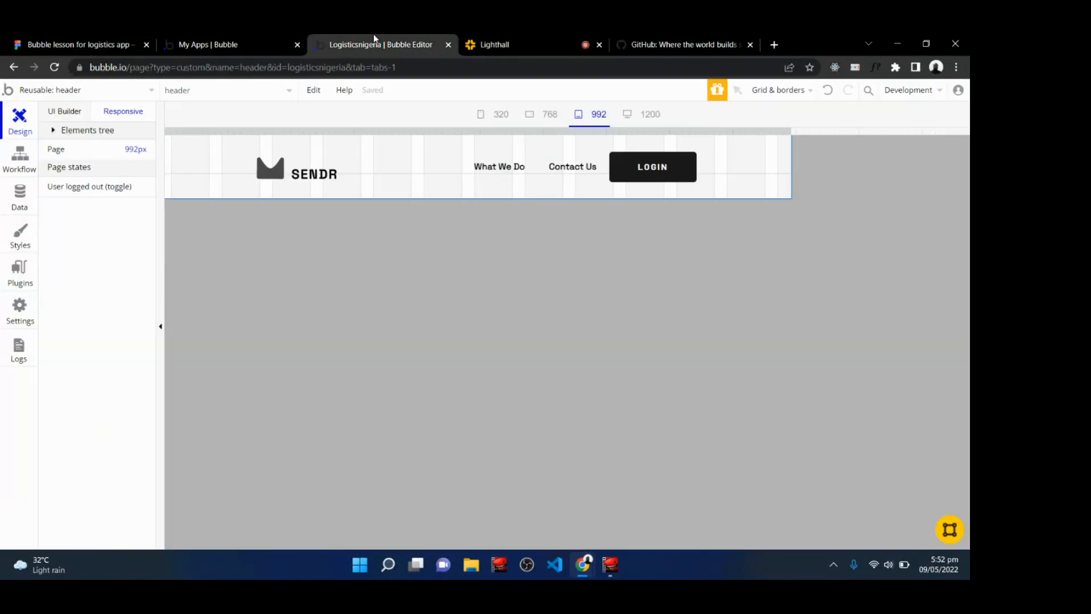
Add a new condition to the navigation group's conditional settings at the 992 px width.
double_click(543, 193)
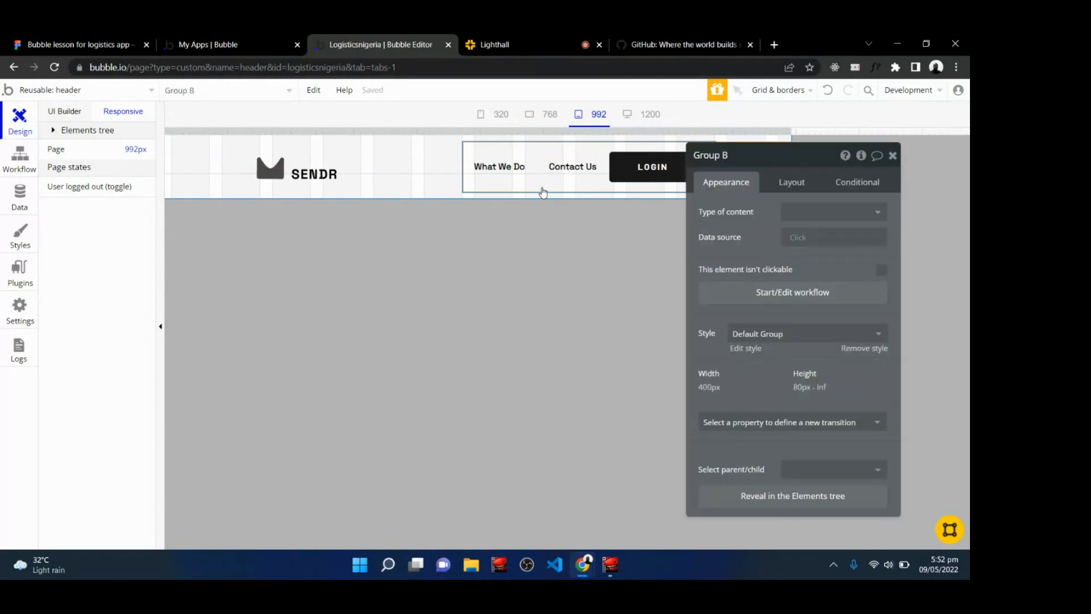
left_click(851, 186)
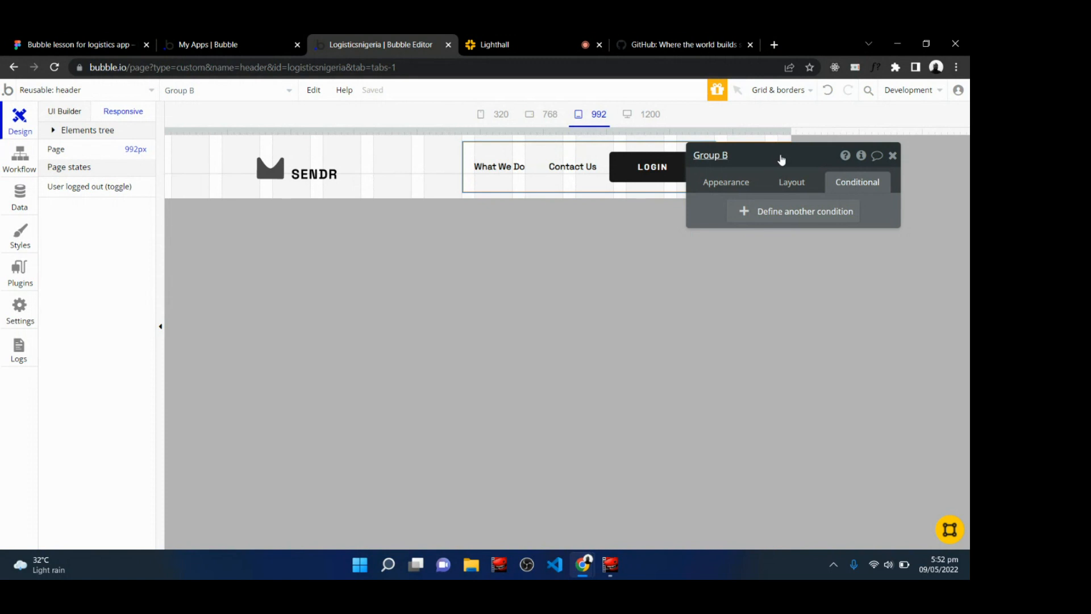
left_click_drag(781, 159, 699, 272)
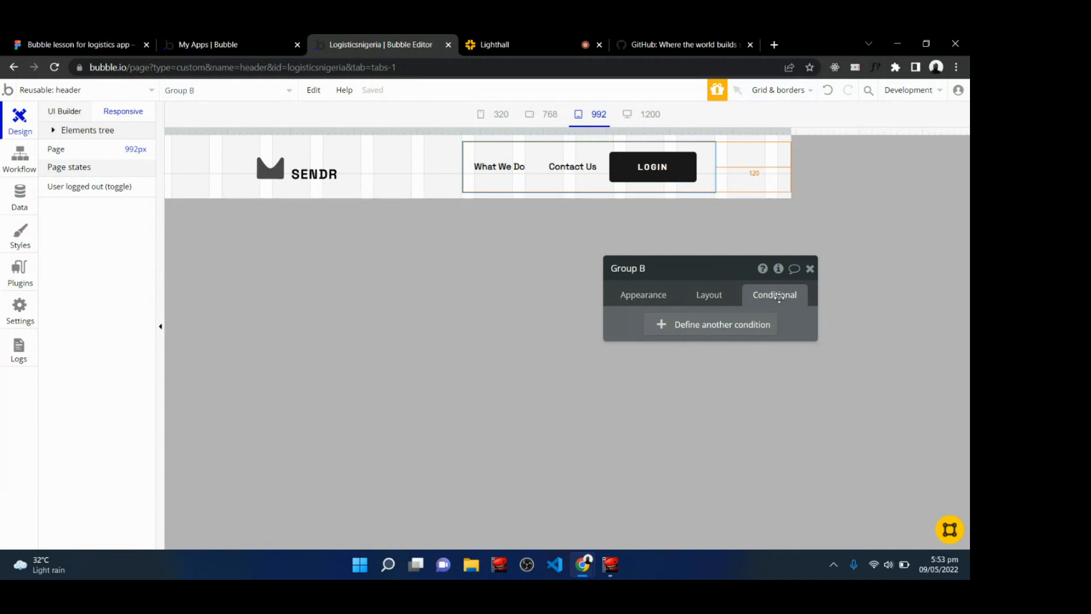
left_click(693, 329)
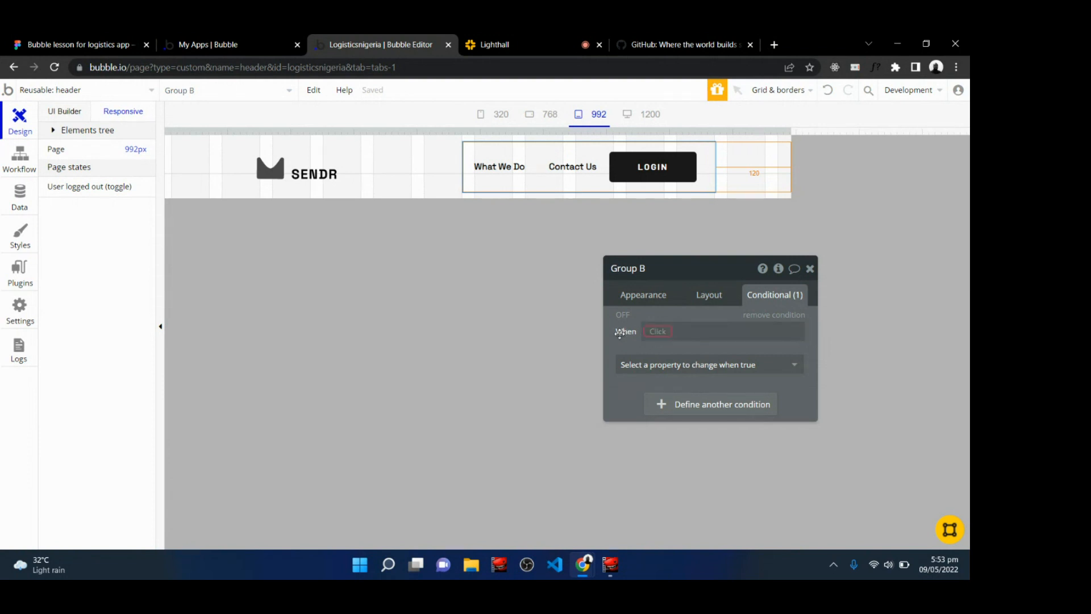
left_click(537, 35)
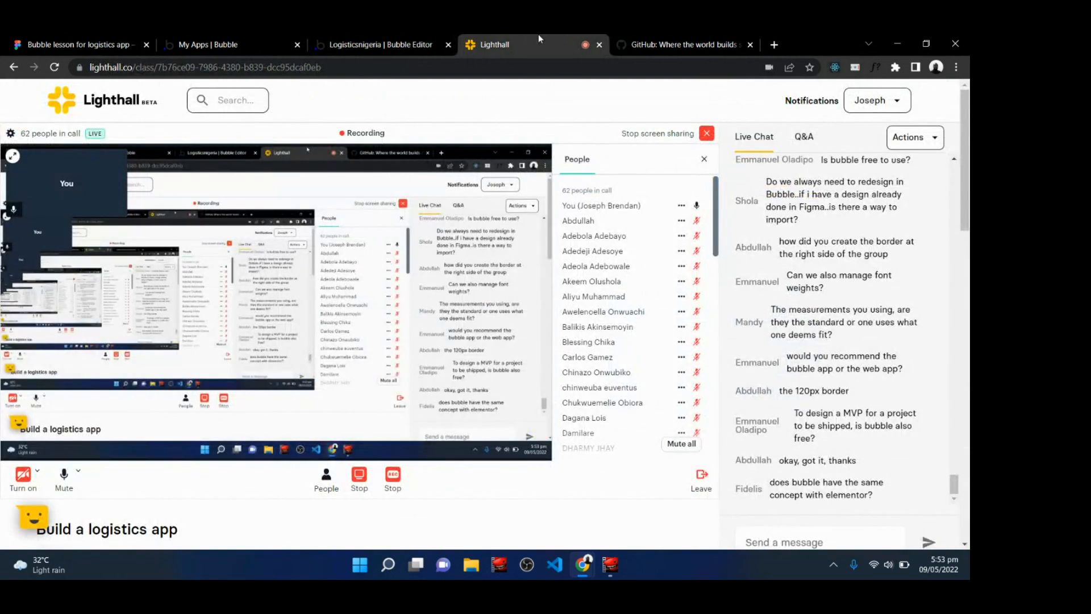
Add a condition to the navigation group for when the current page width is ≤ 992.
left_click(380, 45)
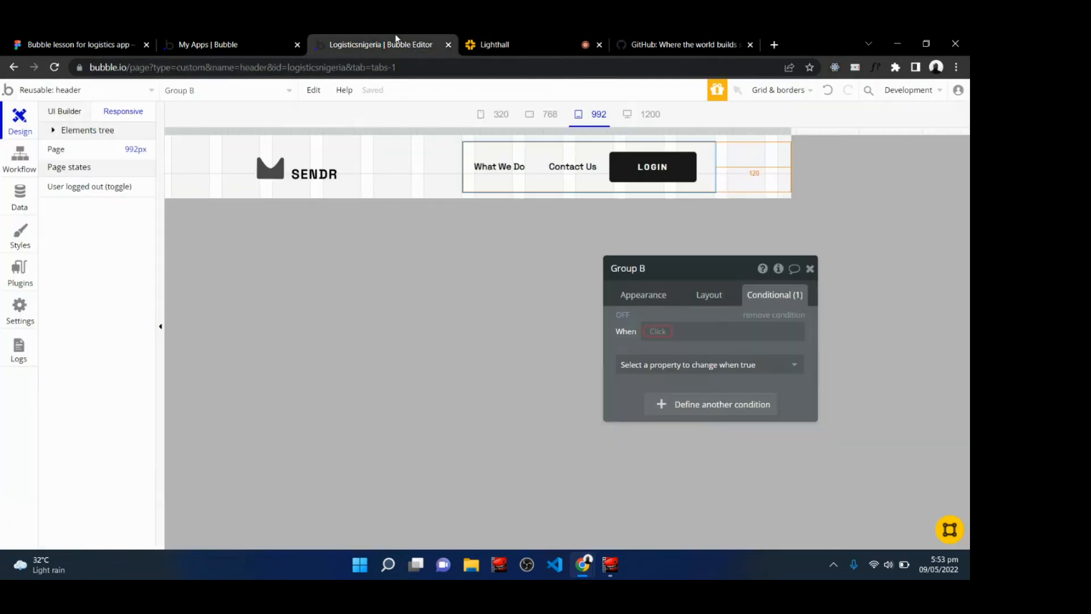
left_click(659, 332)
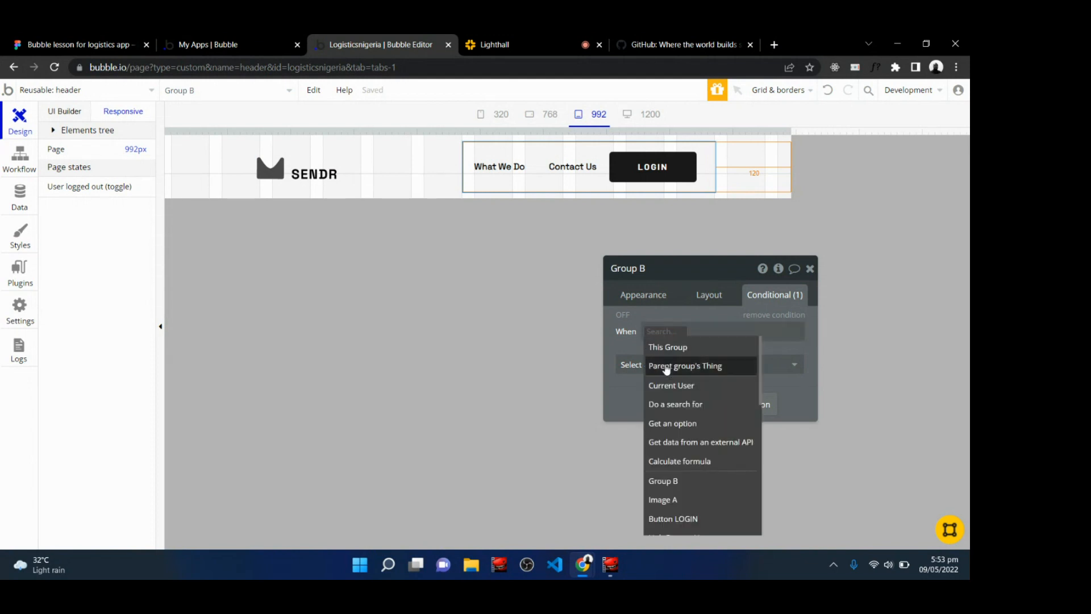
type("curre")
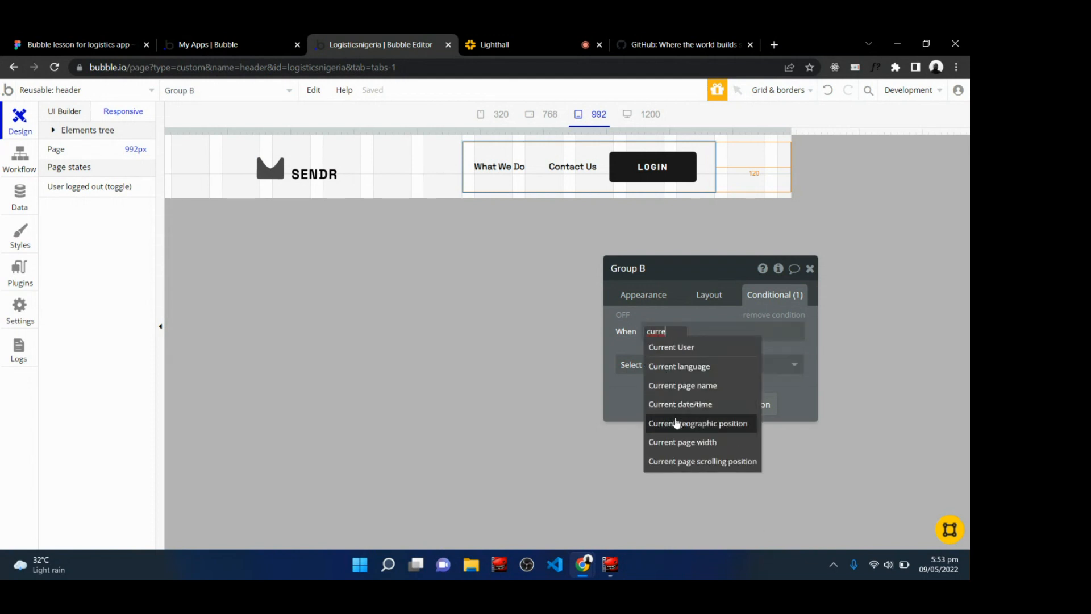
mouse_move(682, 448)
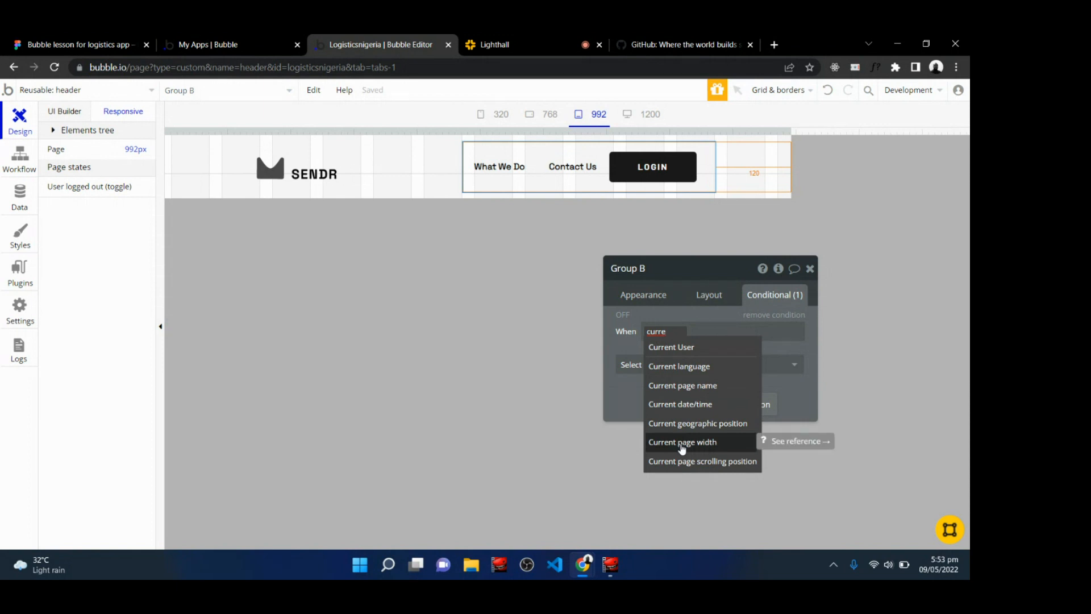
left_click(682, 447)
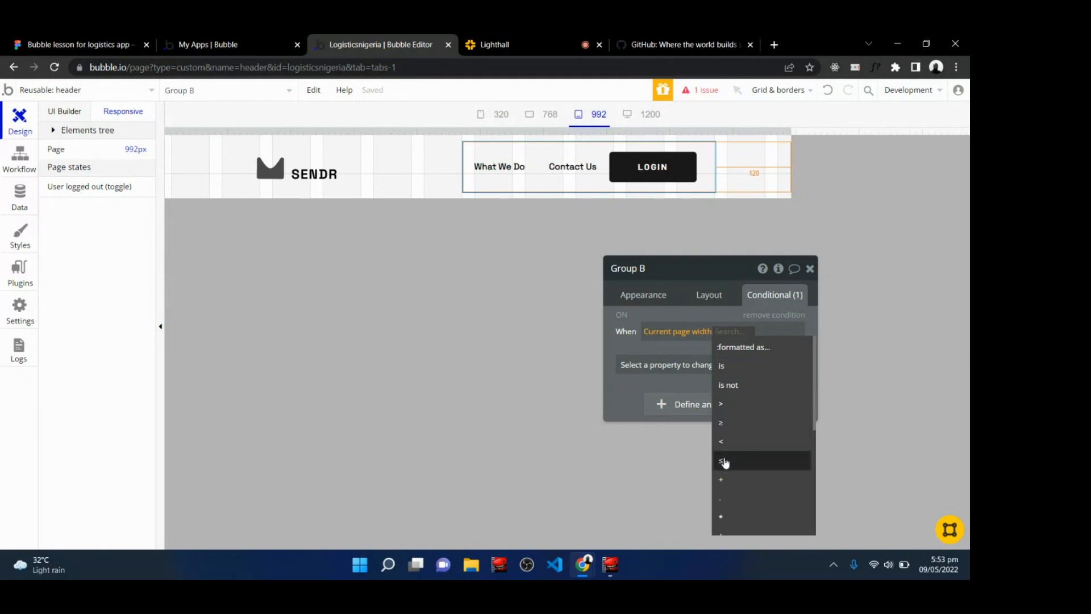
mouse_move(725, 462)
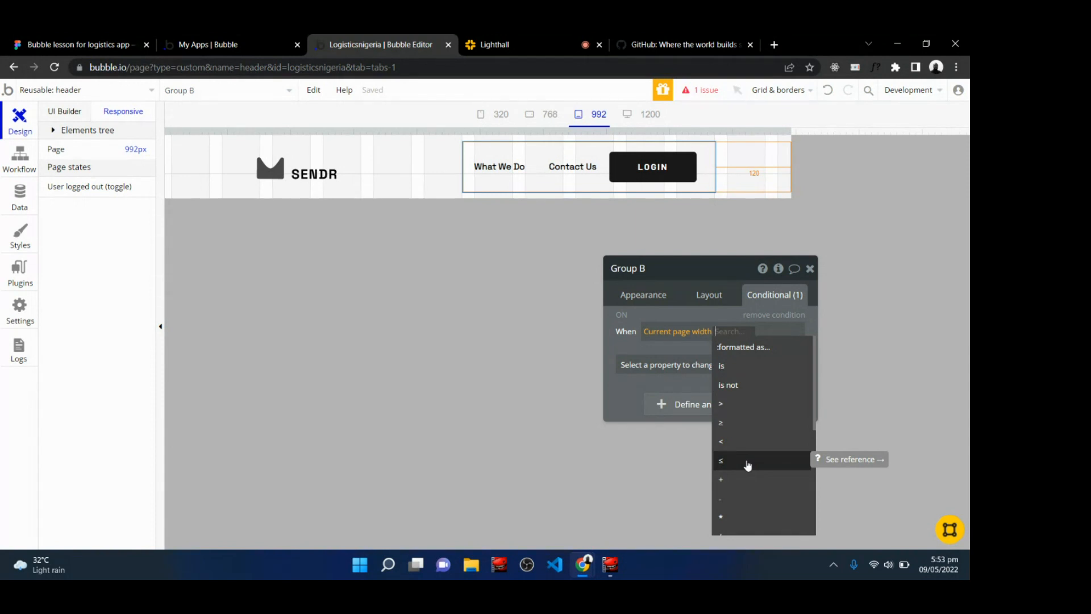
left_click(748, 464)
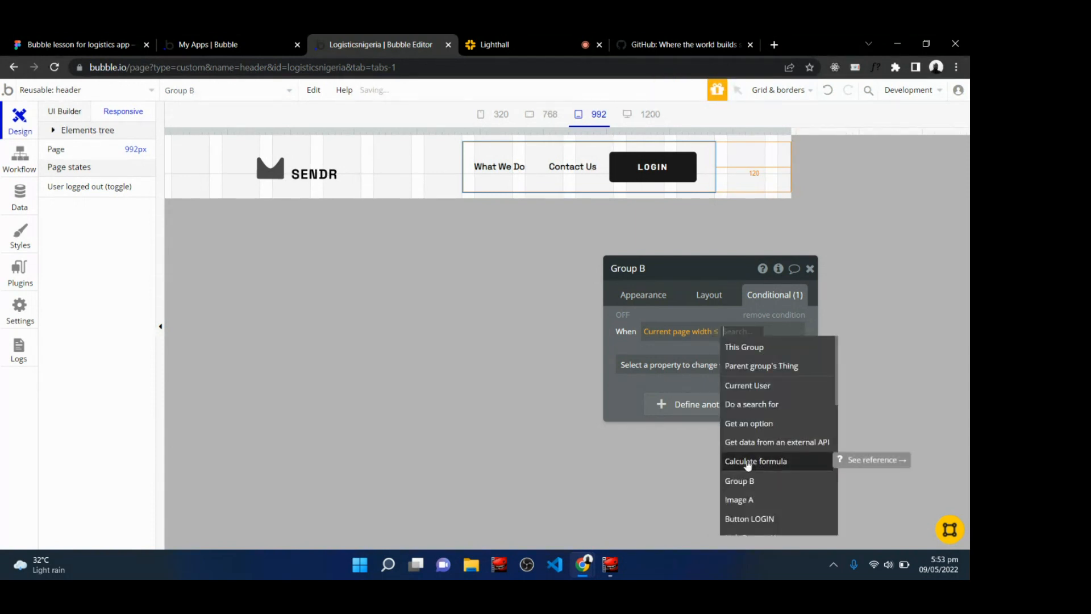
type("992")
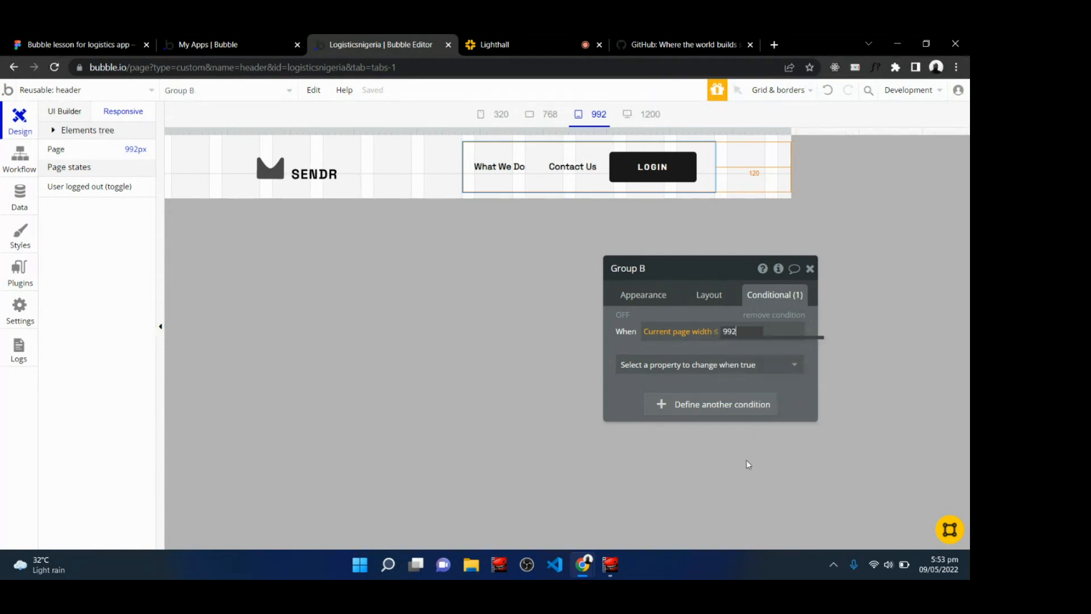
key("Return")
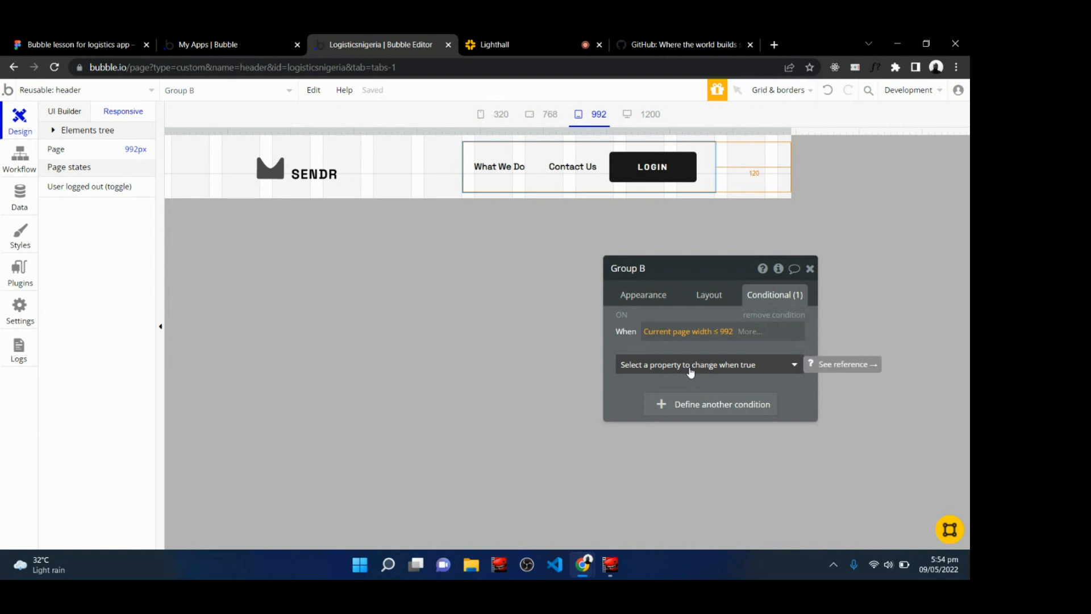
Set the navigation group's right margin to 64 when that condition is true.
left_click(691, 370)
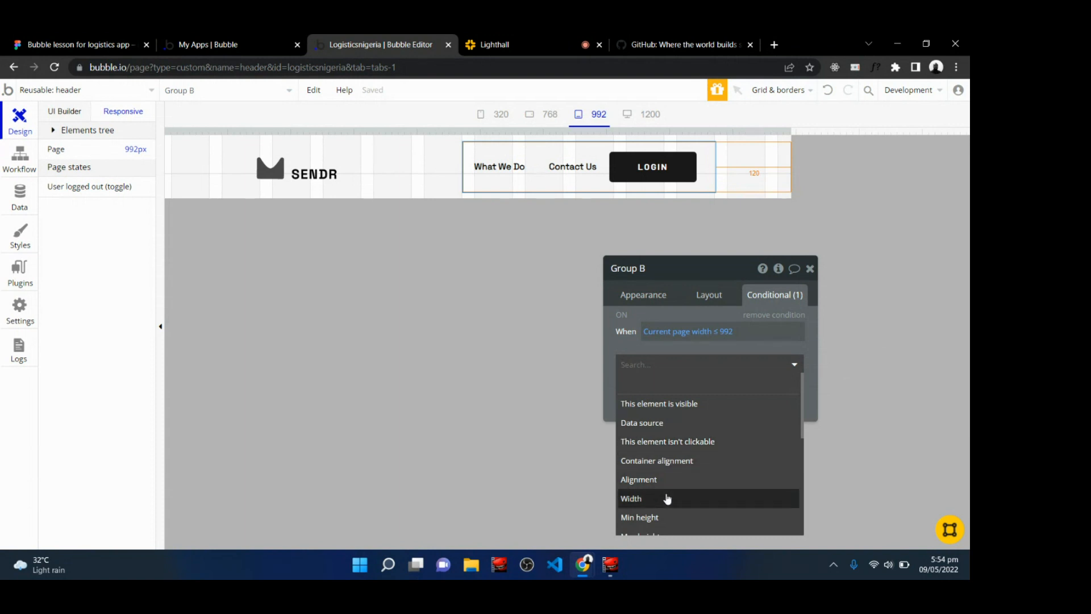
scroll(667, 498, "down", 3)
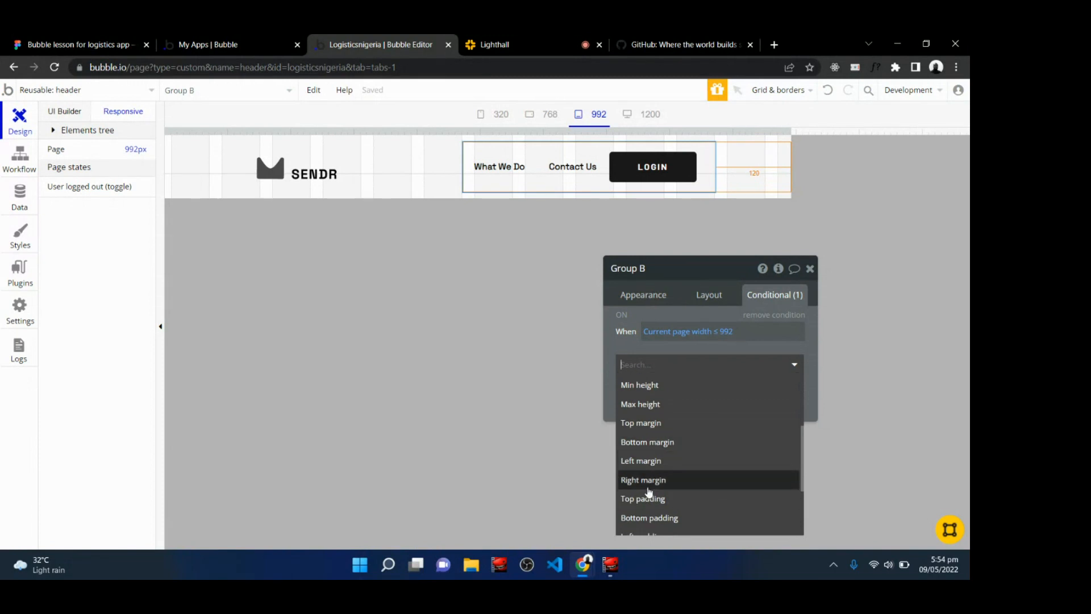
left_click(647, 483)
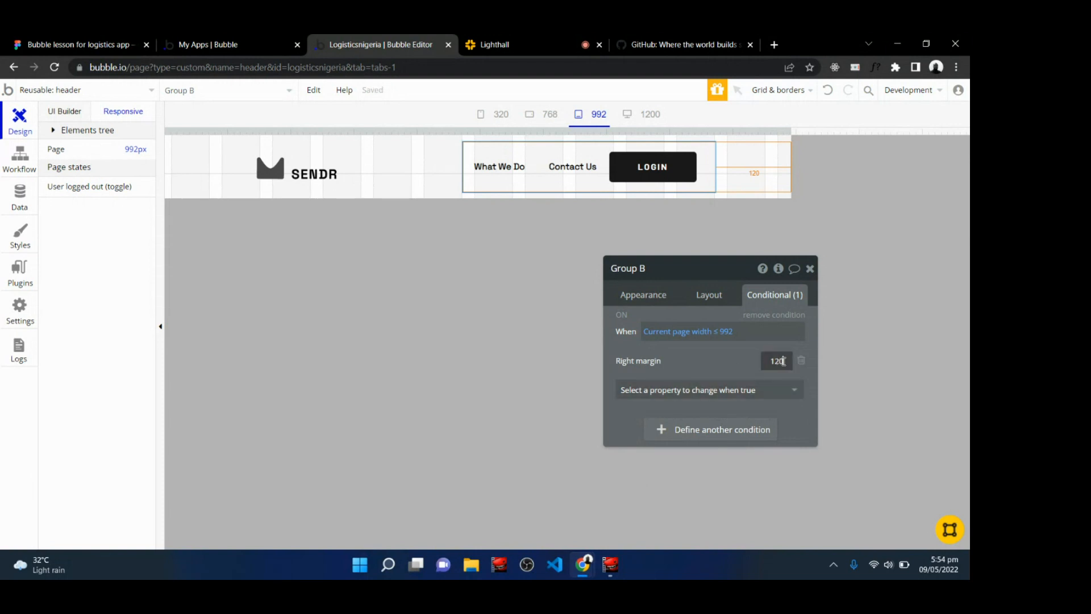
double_click(783, 362)
type("64")
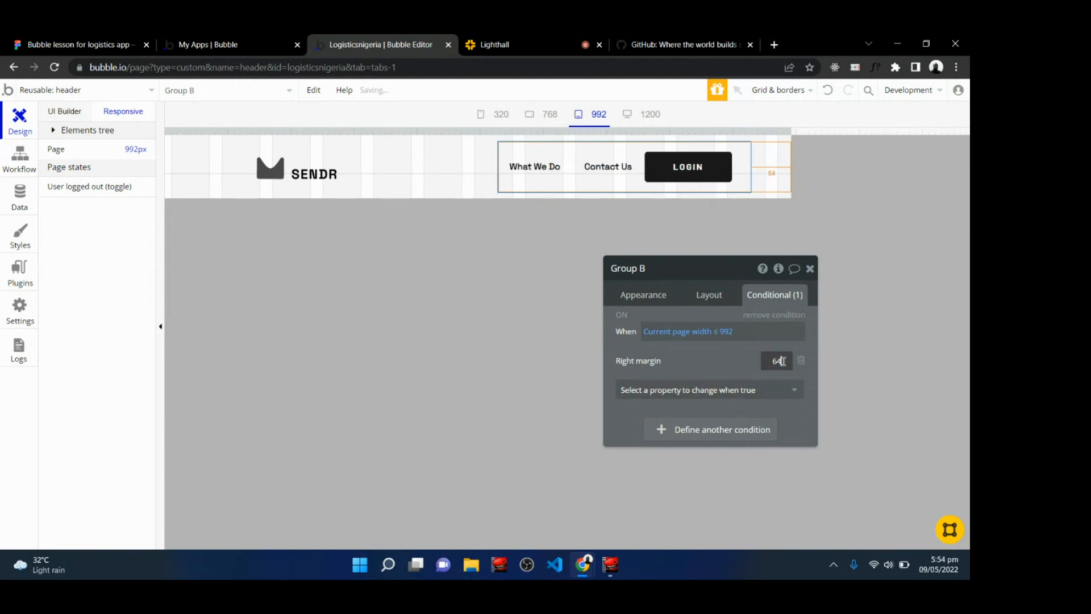
left_click(710, 365)
Add a condition to the SENDR logo image for when the current page width is ≤ 992.
left_click(536, 40)
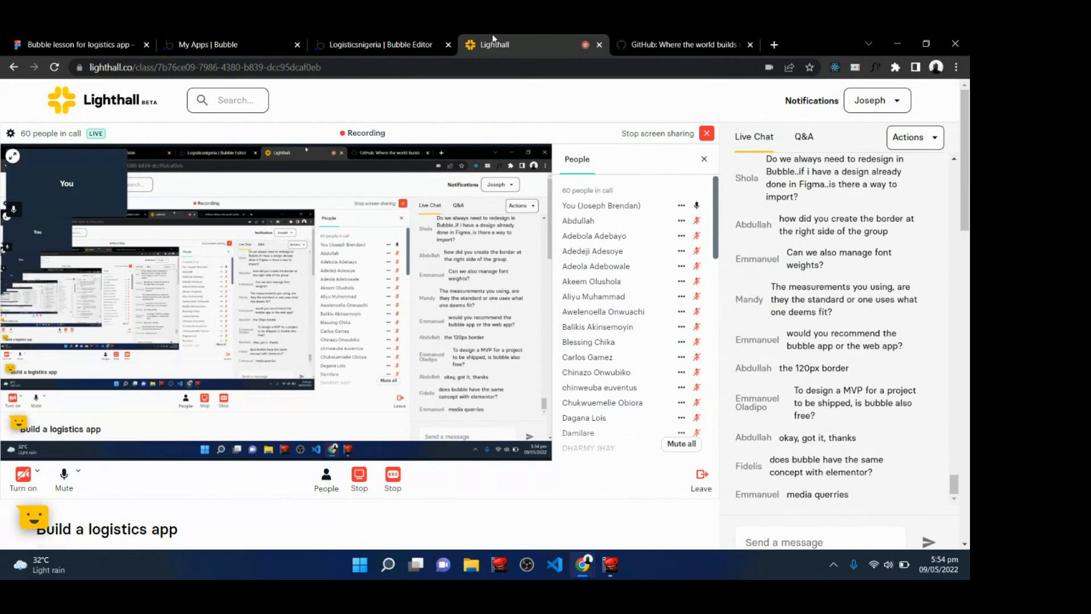
left_click(370, 42)
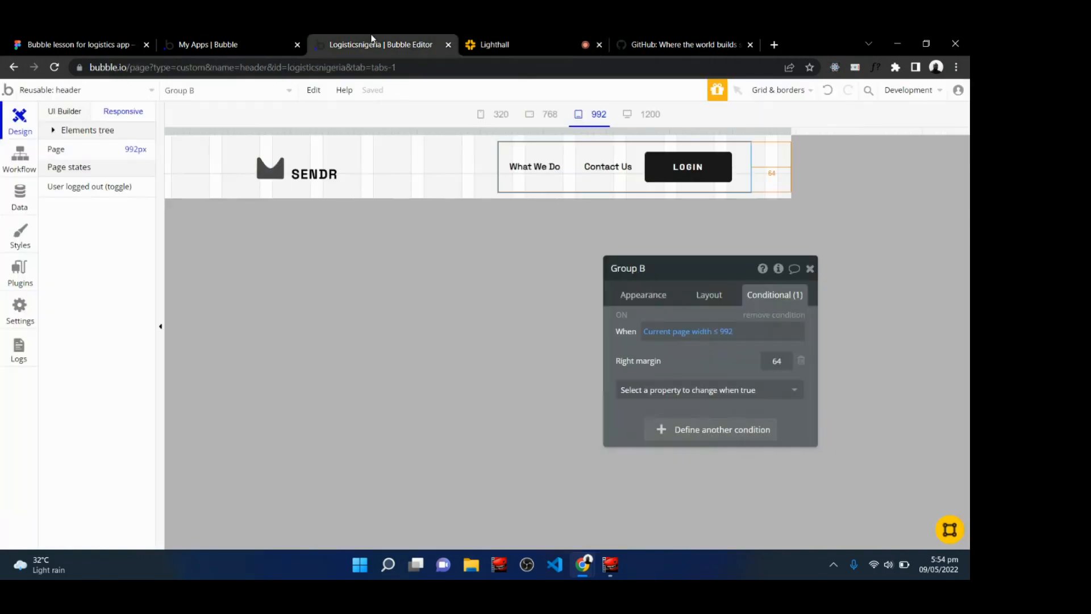
left_click(253, 170)
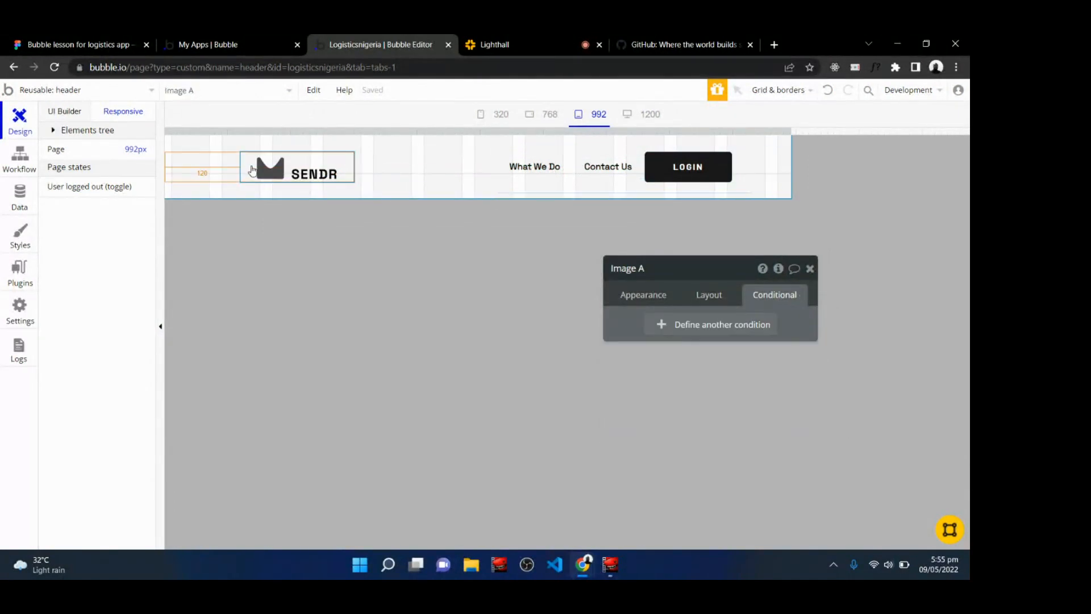
left_click(729, 325)
left_click(657, 332)
type("cur")
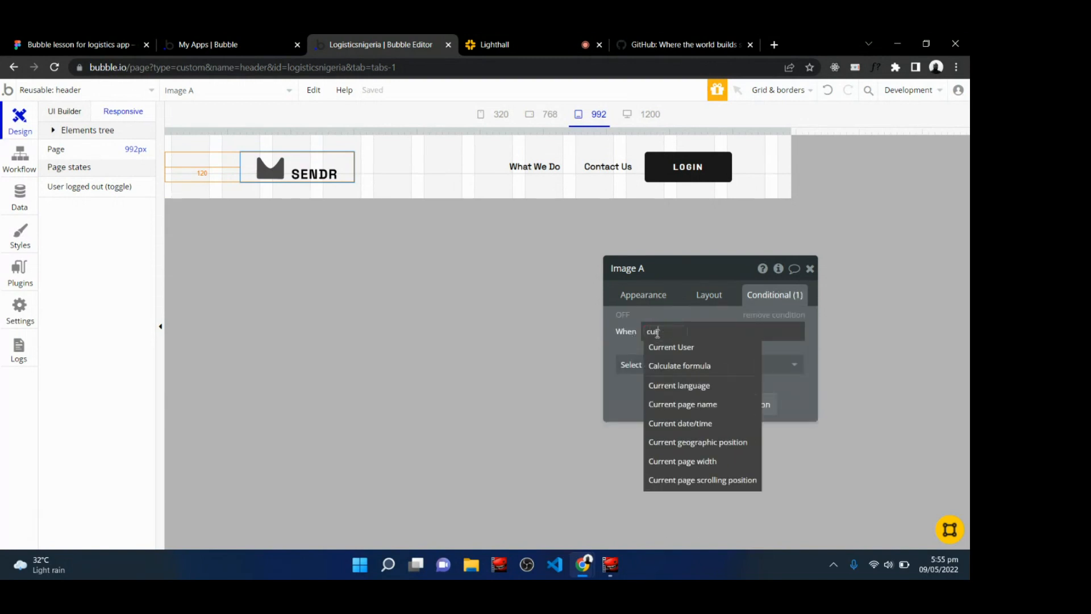
type("re")
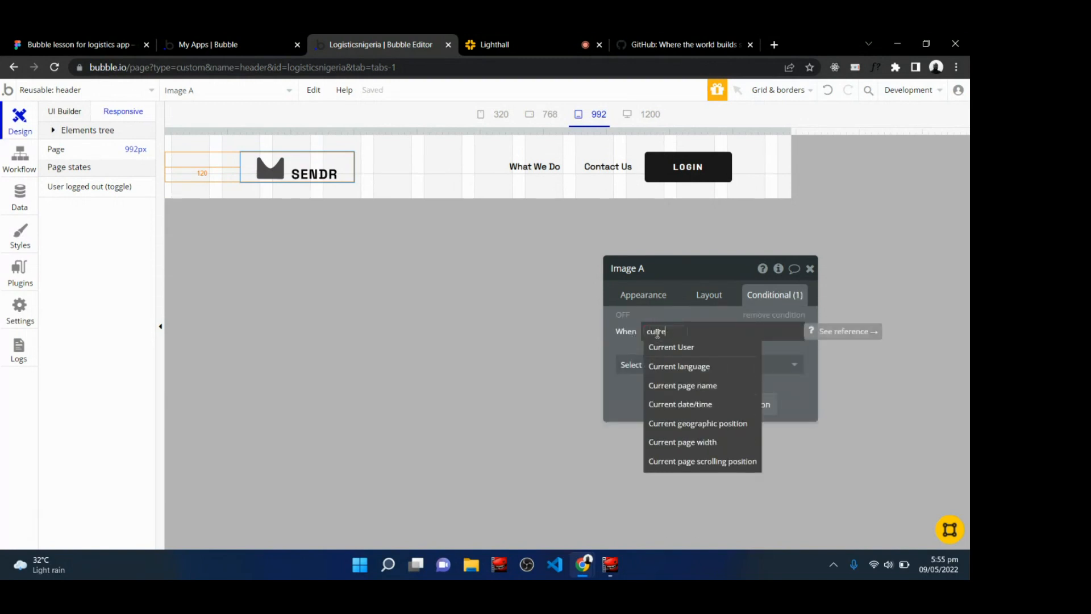
left_click(703, 449)
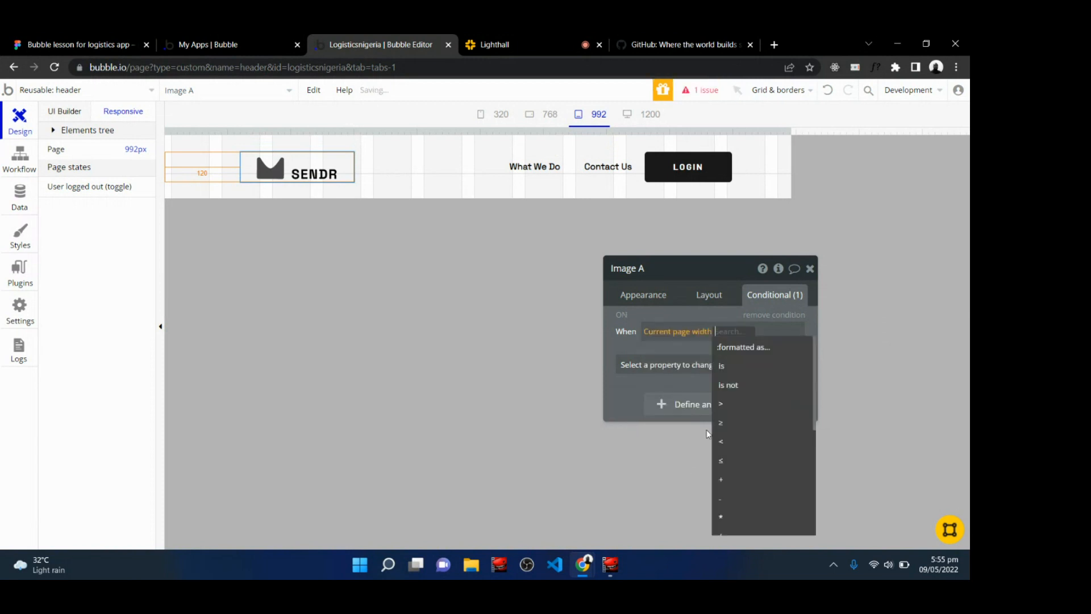
left_click(724, 464)
type("992")
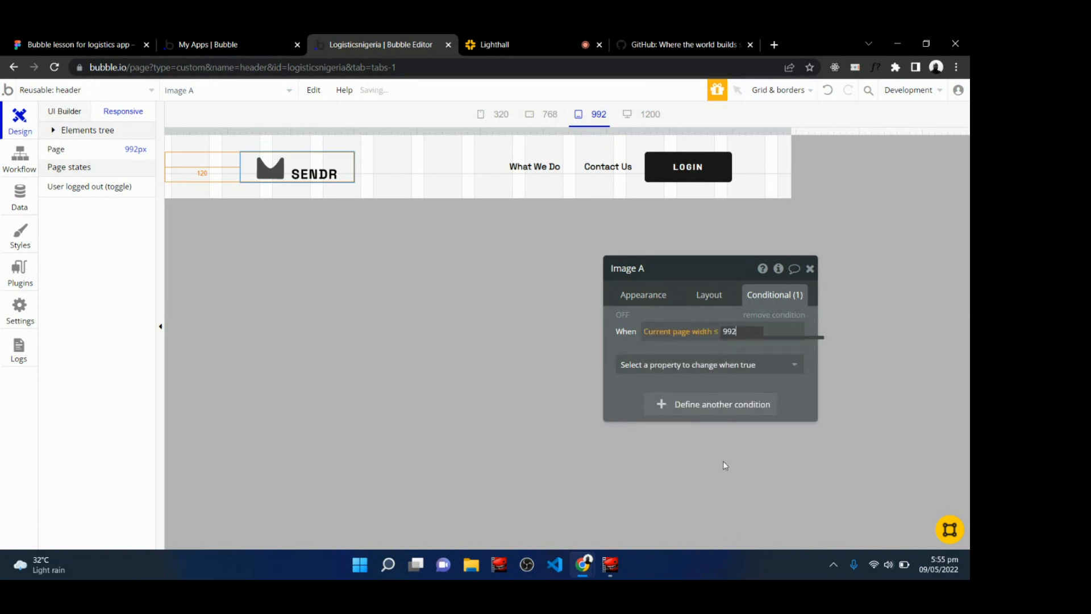
Set the logo image's left margin to 64 when that condition is true, and close the editor.
left_click(675, 365)
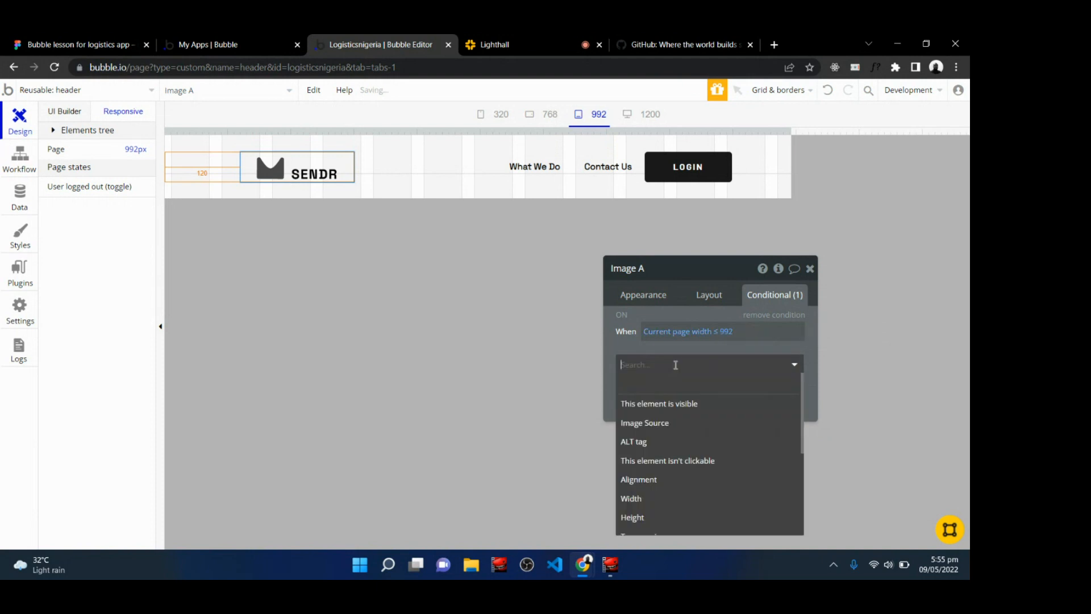
scroll(653, 449, "down", 3)
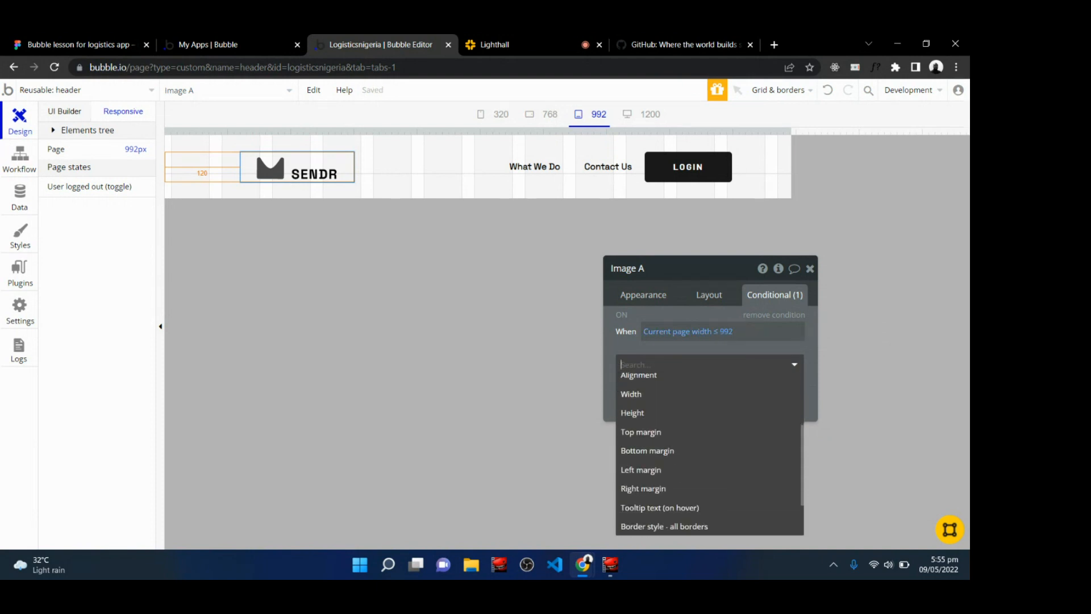
left_click(641, 476)
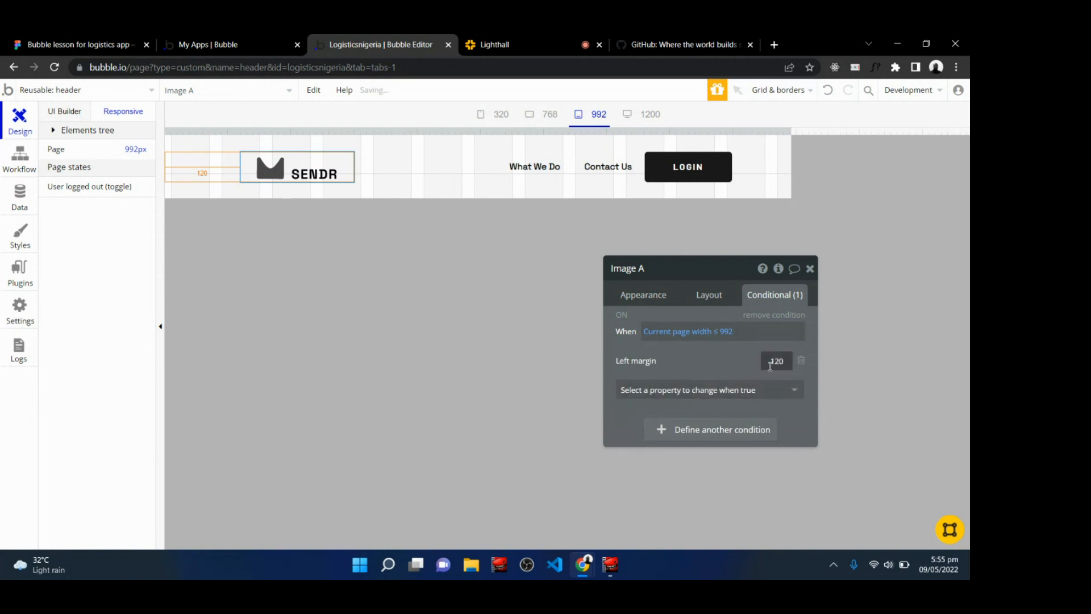
double_click(771, 364)
type("64")
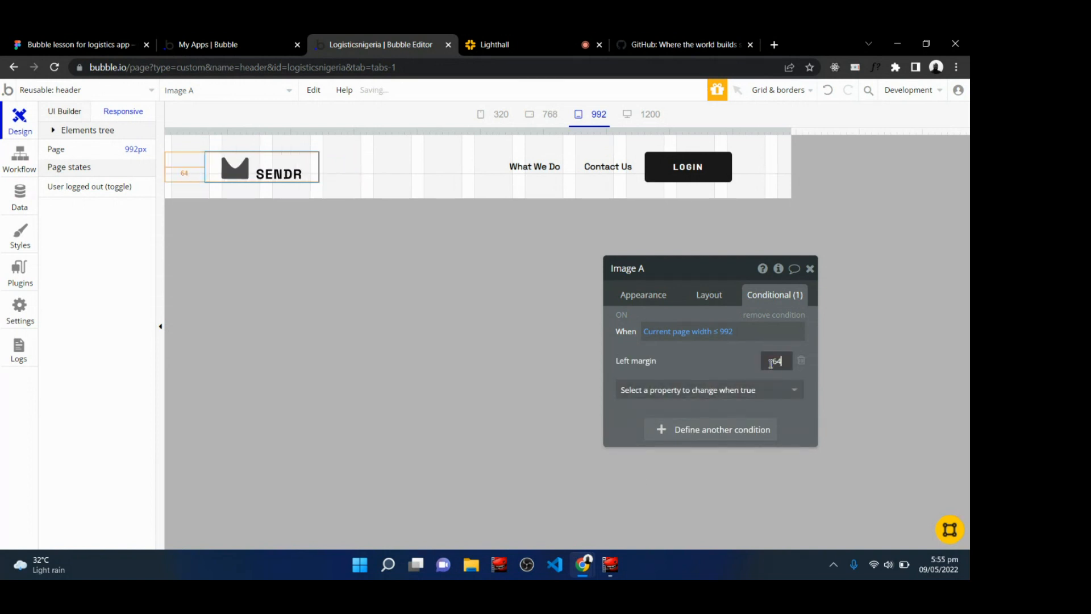
left_click(708, 360)
left_click(810, 269)
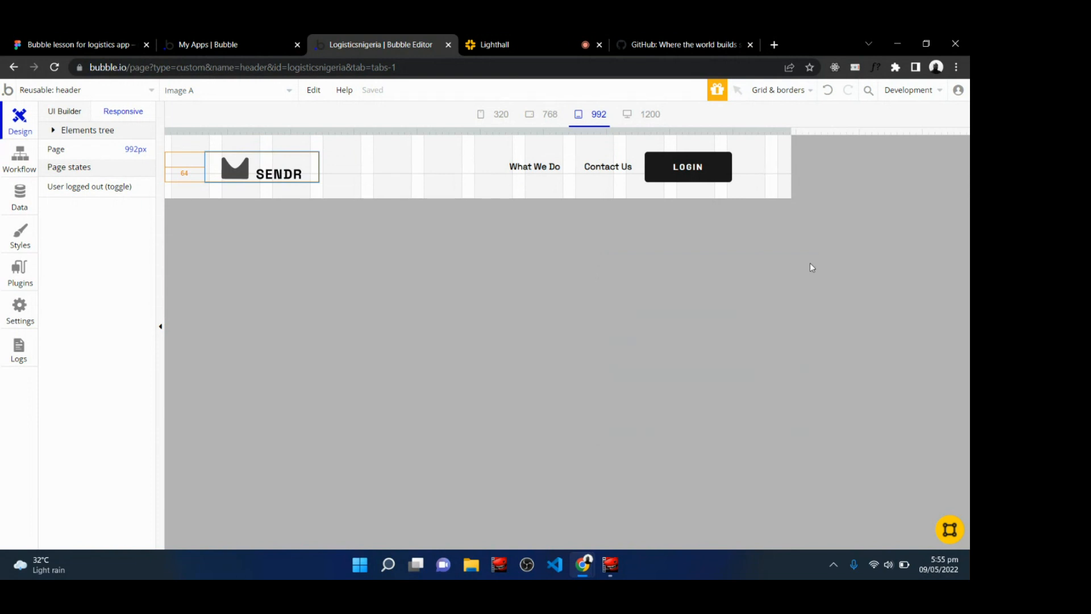
Check the header's layout at the 1200, 992 and 768 px responsive widths.
left_click(649, 116)
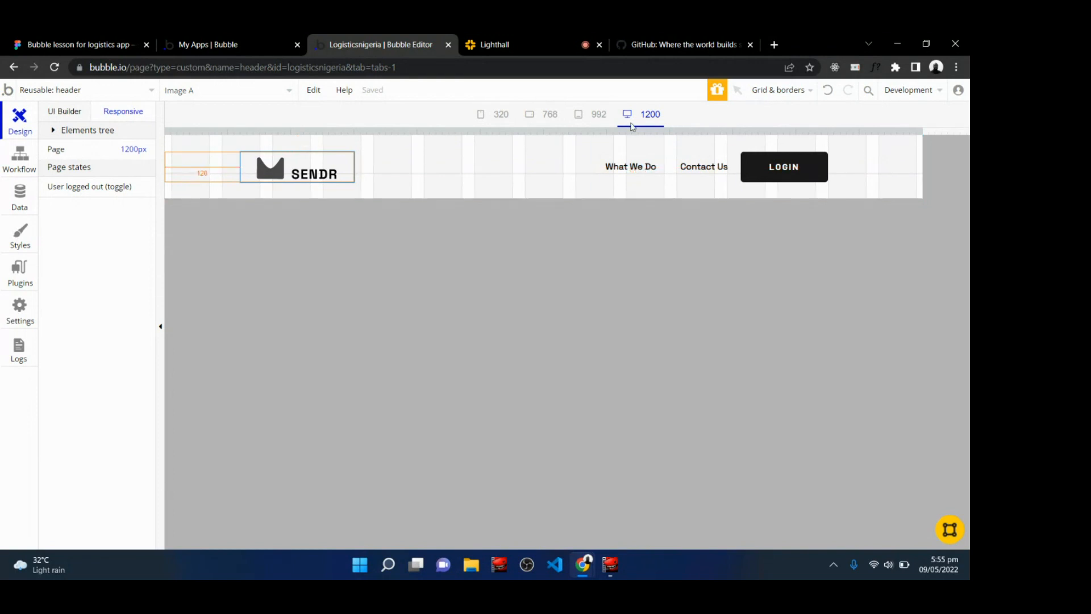
left_click(583, 117)
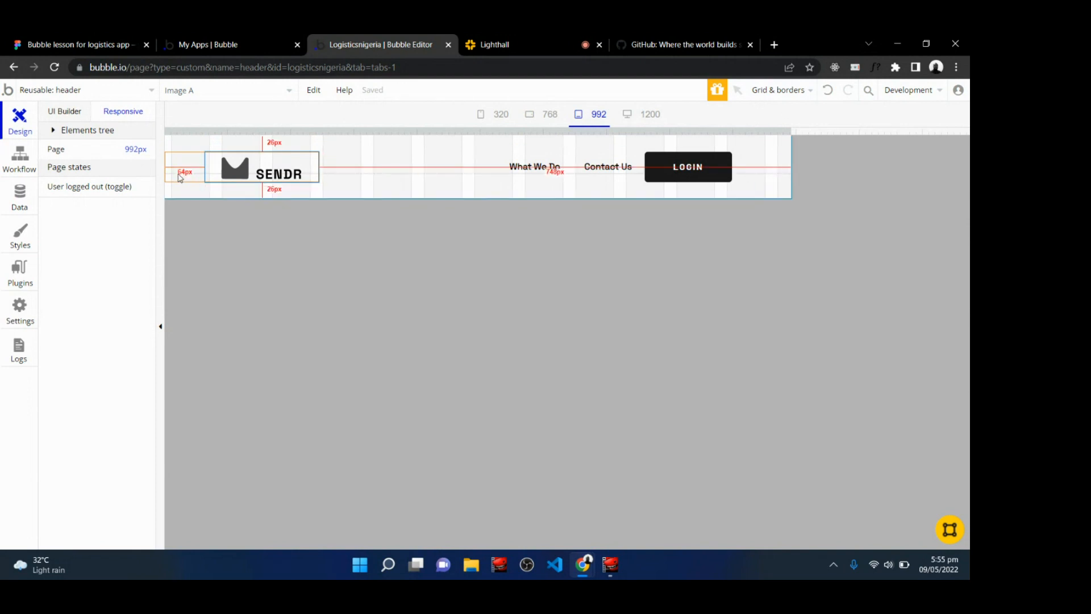
left_click(540, 117)
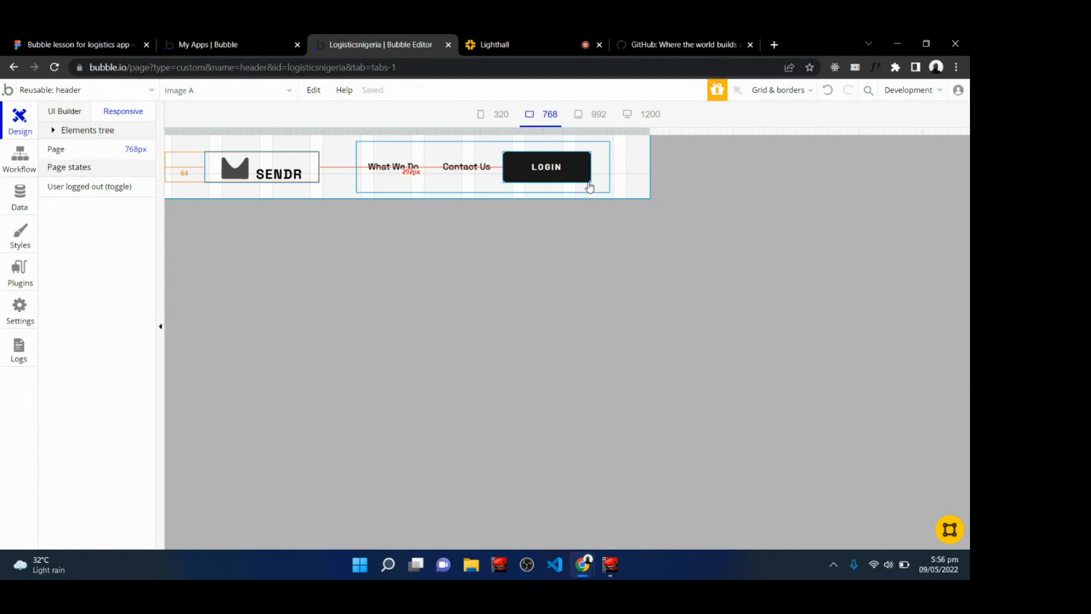
left_click(359, 285)
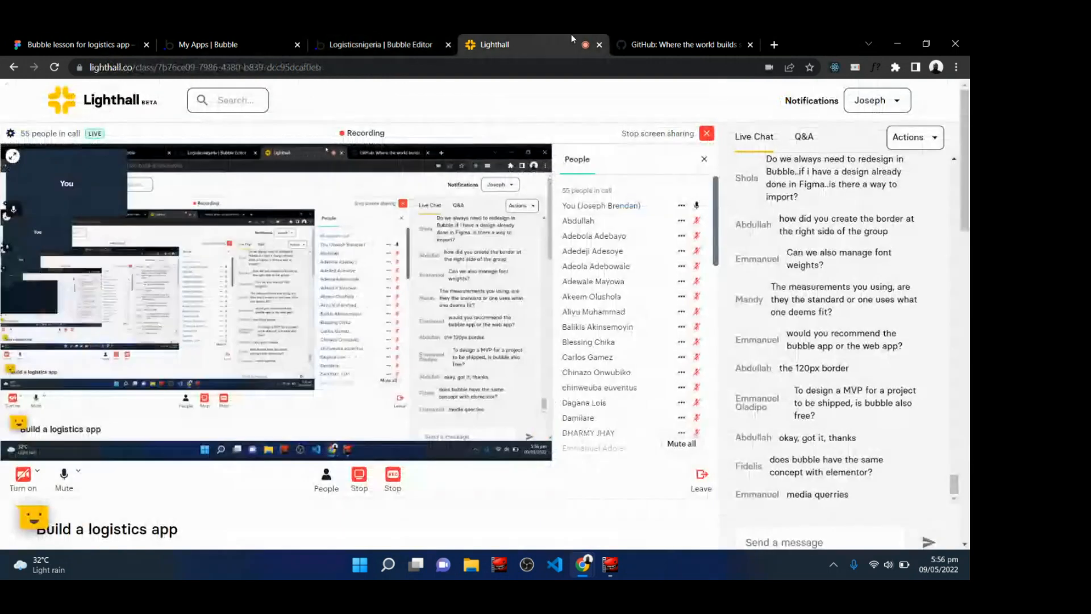
Switch to the GitHub homepage and inspect its mobile layout, opening and closing its hamburger navigation menu for reference.
left_click(571, 38)
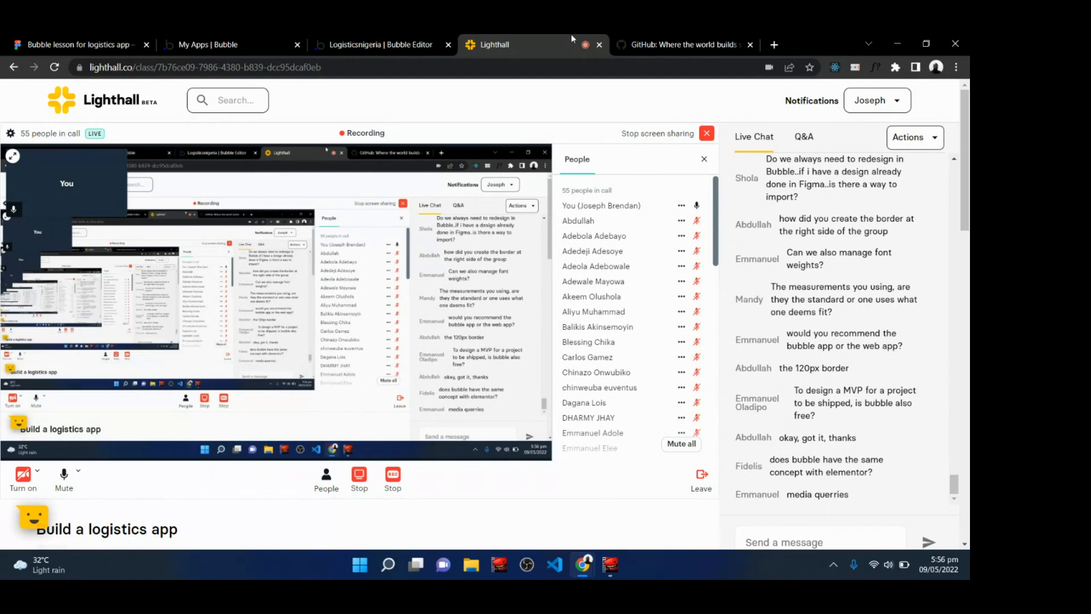
left_click(381, 44)
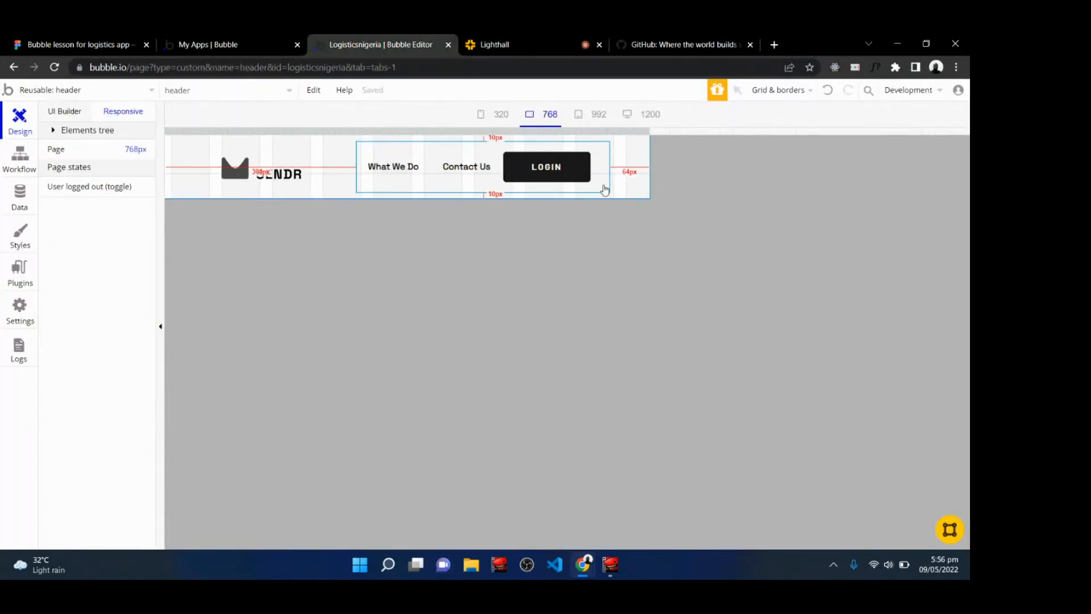
left_click(685, 43)
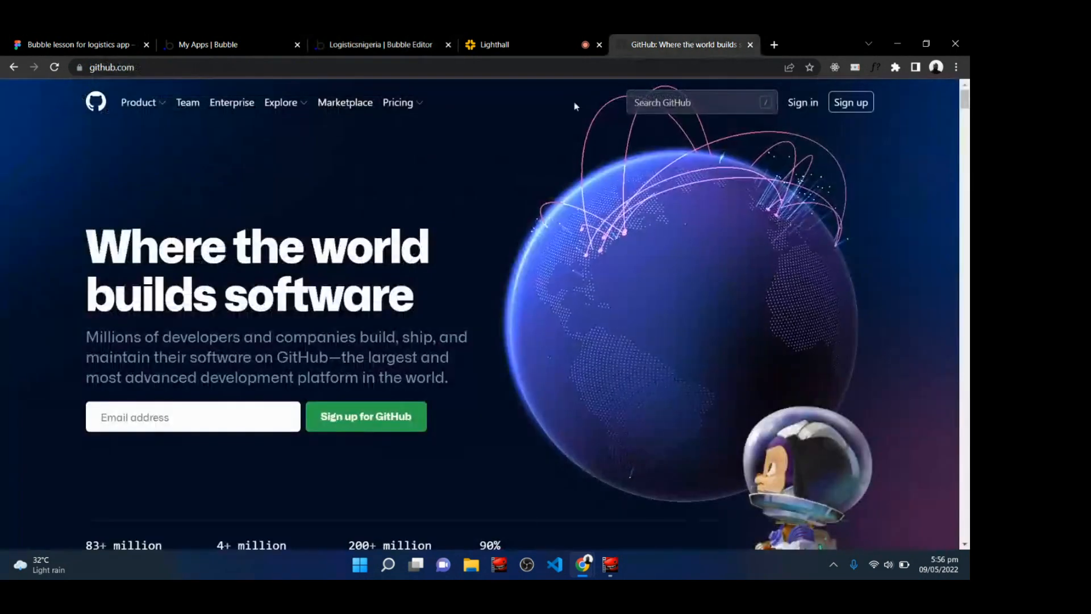
right_click(462, 166)
left_click(478, 217)
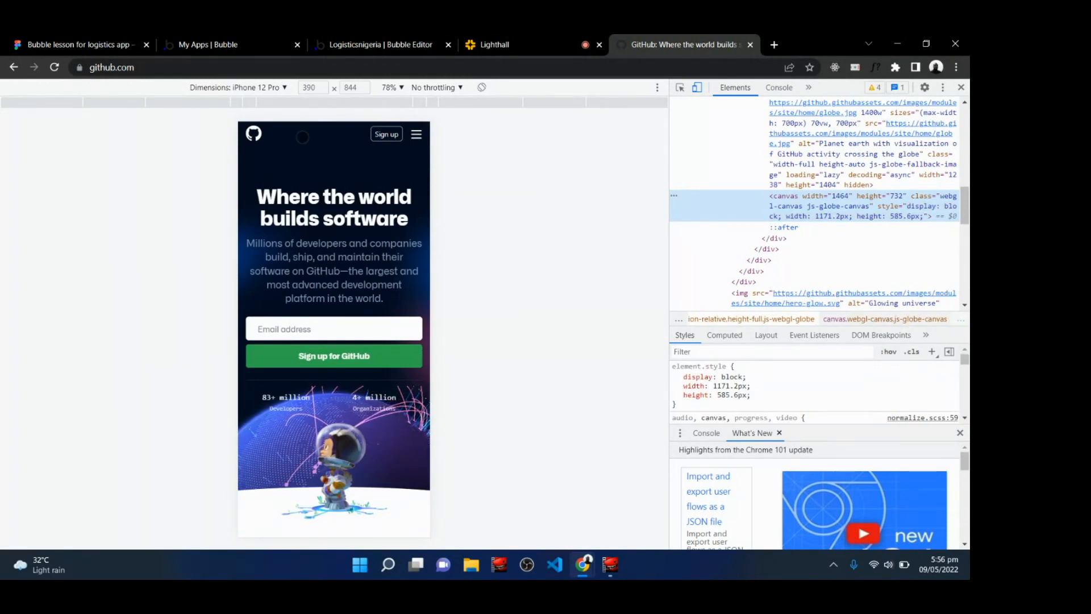
left_click(416, 135)
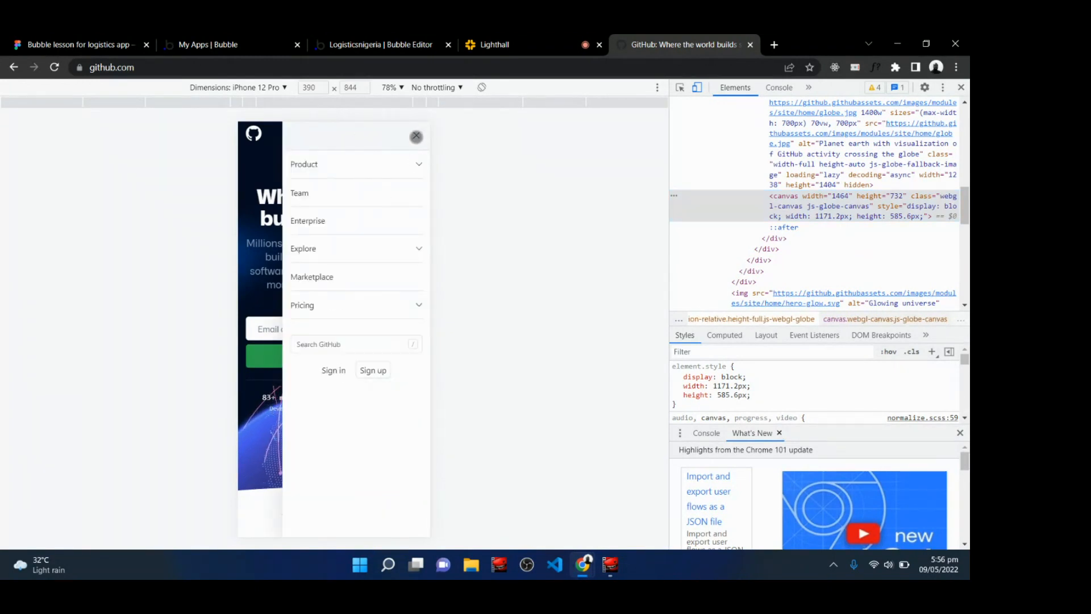
left_click(417, 137)
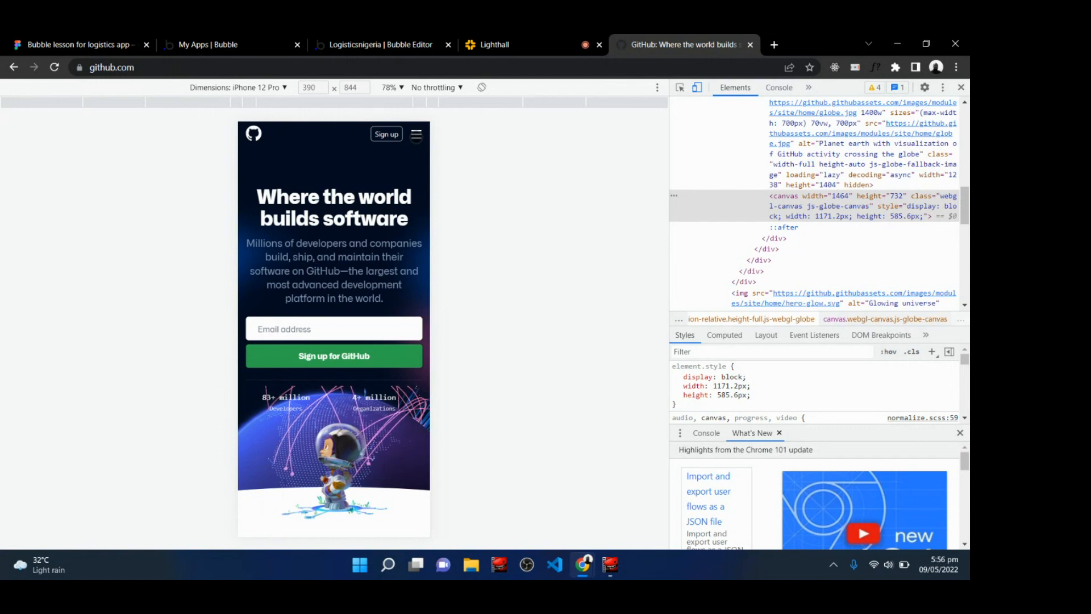
Return to the Bubble editor and install the Slidebar Menu plugin from the plugin library.
left_click(382, 41)
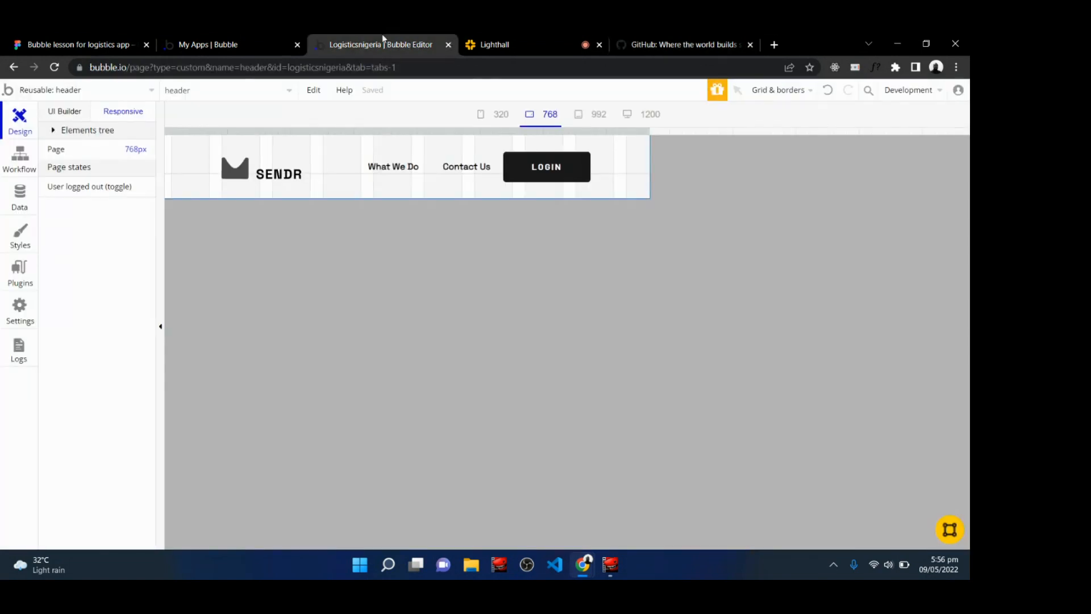
left_click(645, 116)
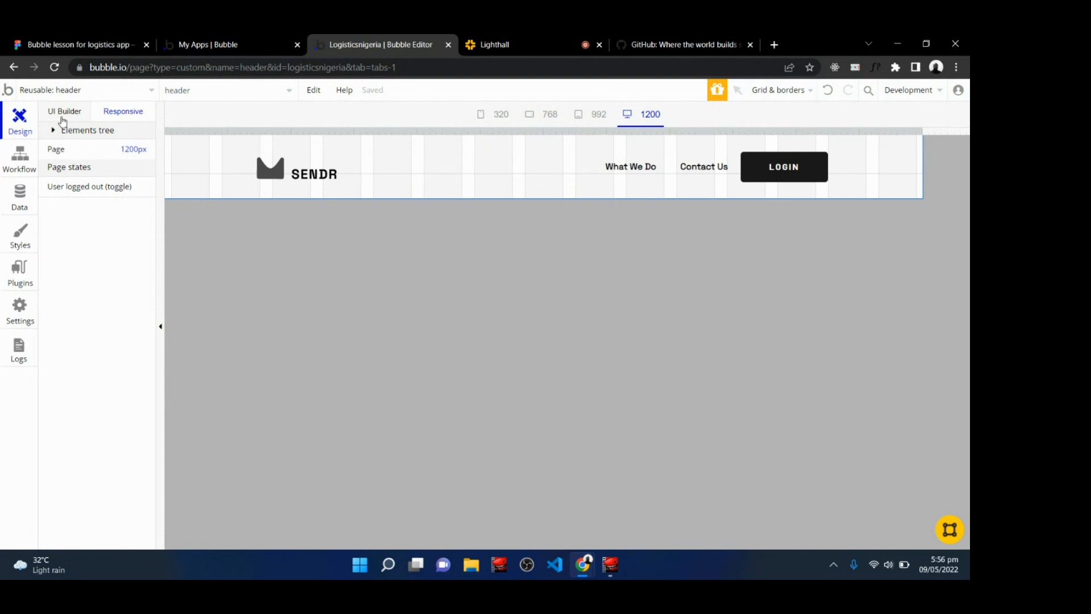
left_click(20, 282)
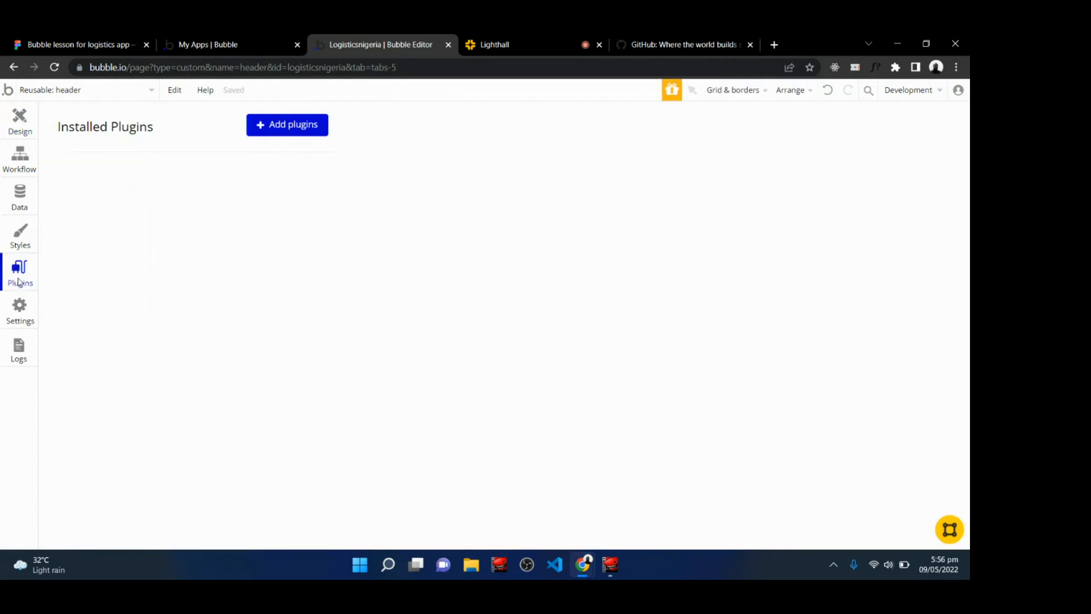
left_click(291, 126)
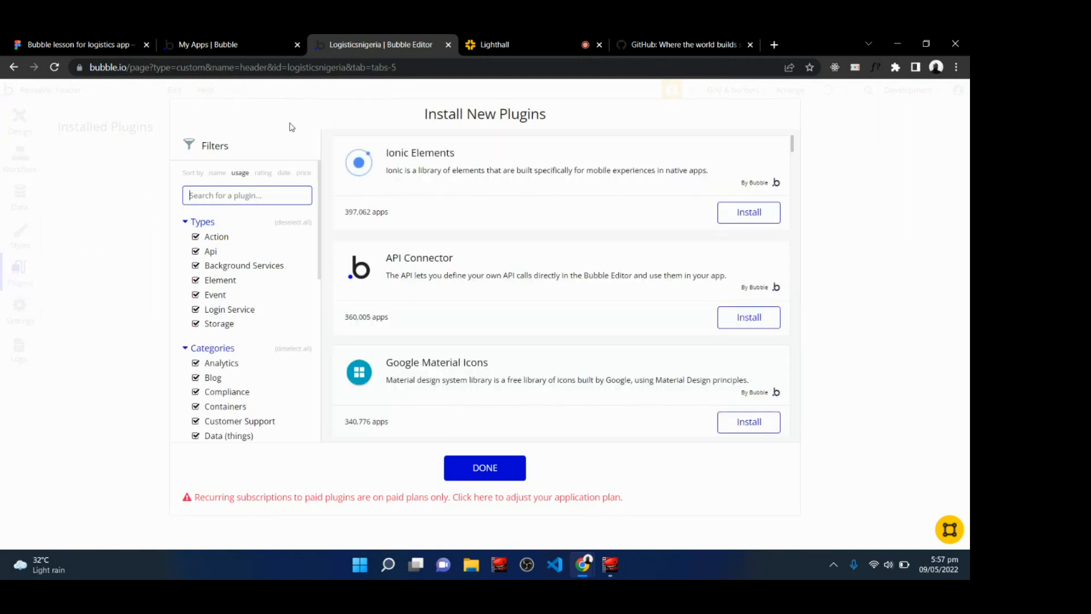
type("menu slid")
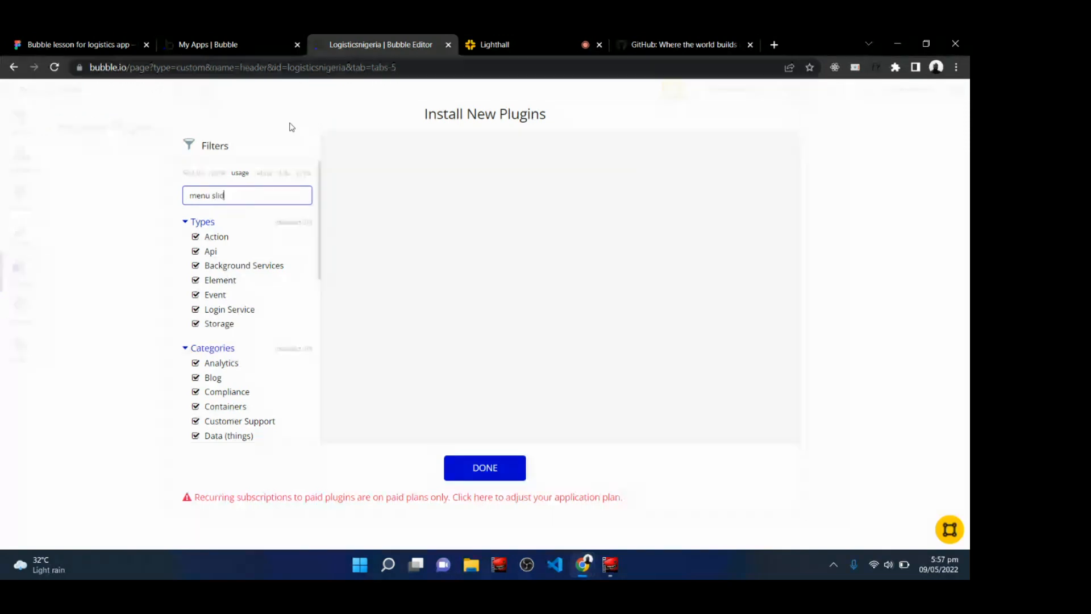
type("e")
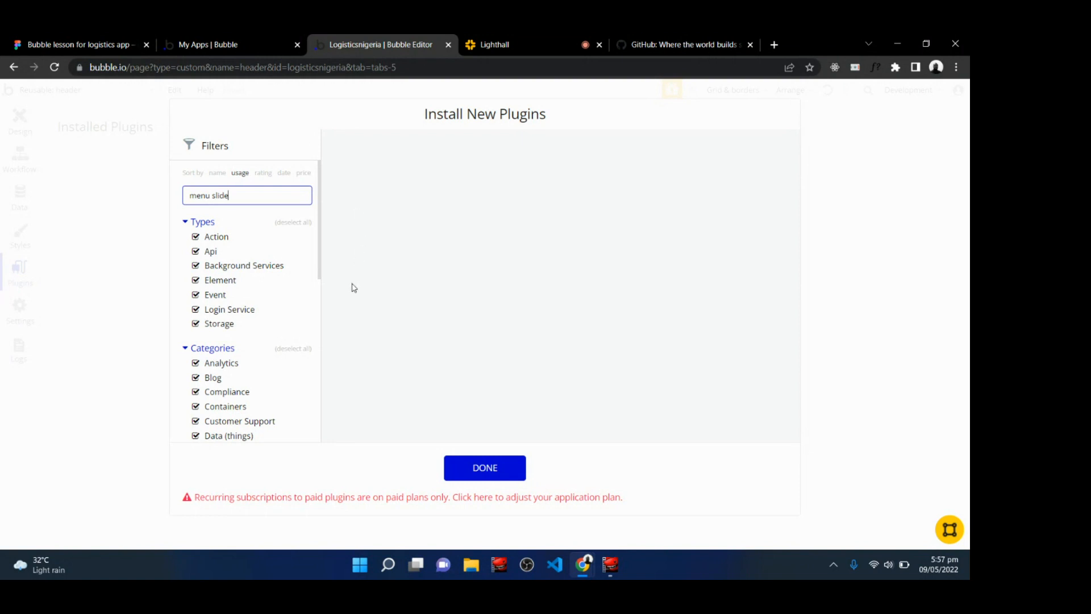
key("BackSpace")
key("BackSpace")
key("BackSpace")
key("BackSpace")
key("BackSpace")
key("BackSpace")
key("BackSpace")
key("BackSpace")
key("BackSpace")
type("slidebar")
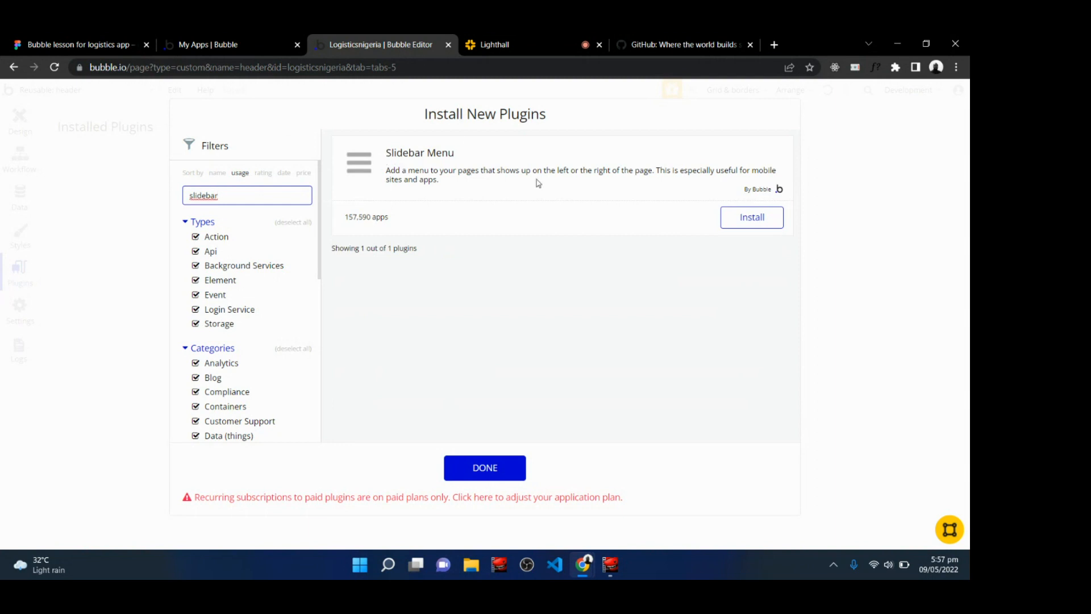
left_click(750, 225)
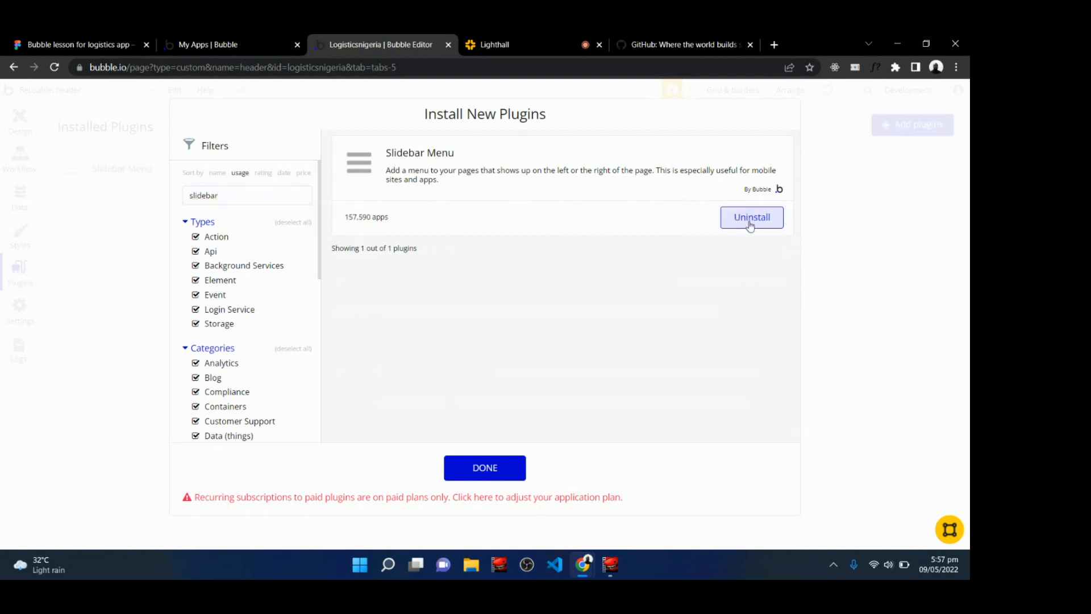
left_click(476, 475)
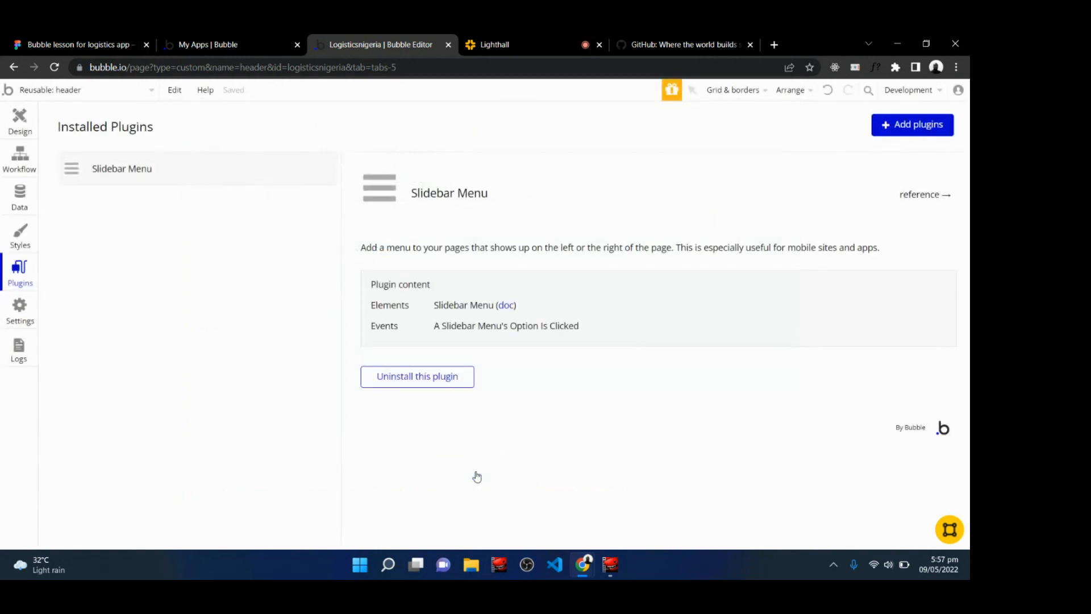
Add a Slidebar Menu element to the header and open its layout settings.
left_click(21, 125)
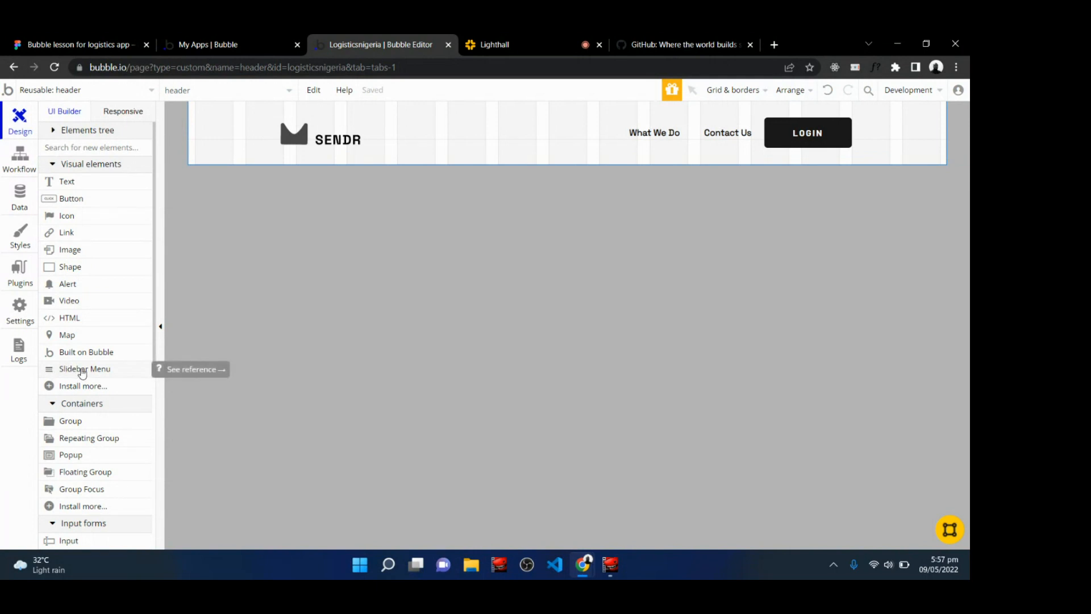
left_click_drag(82, 373, 895, 130)
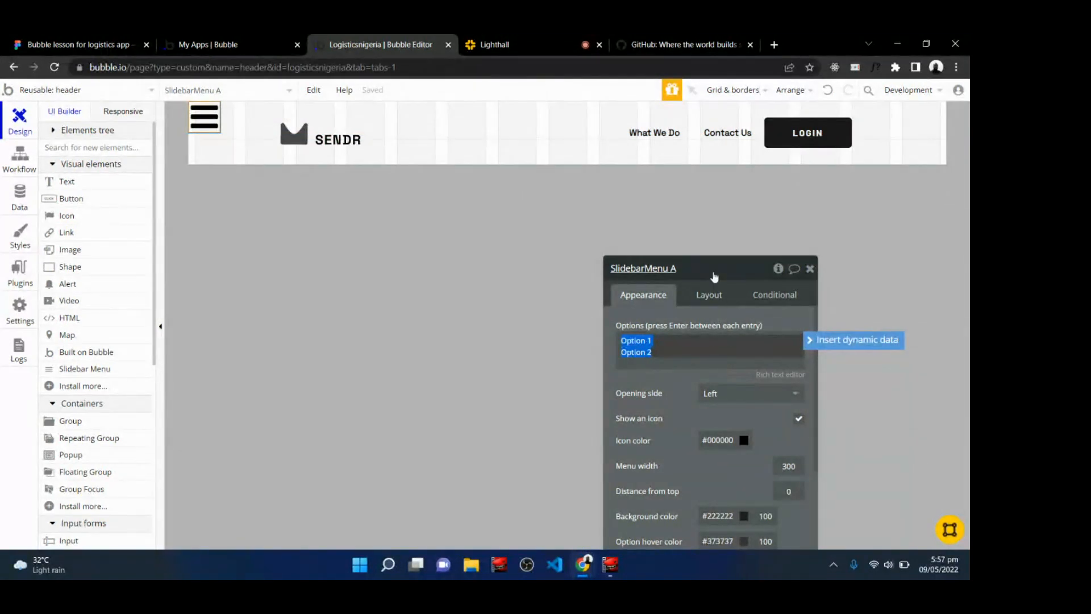
left_click_drag(692, 269, 584, 200)
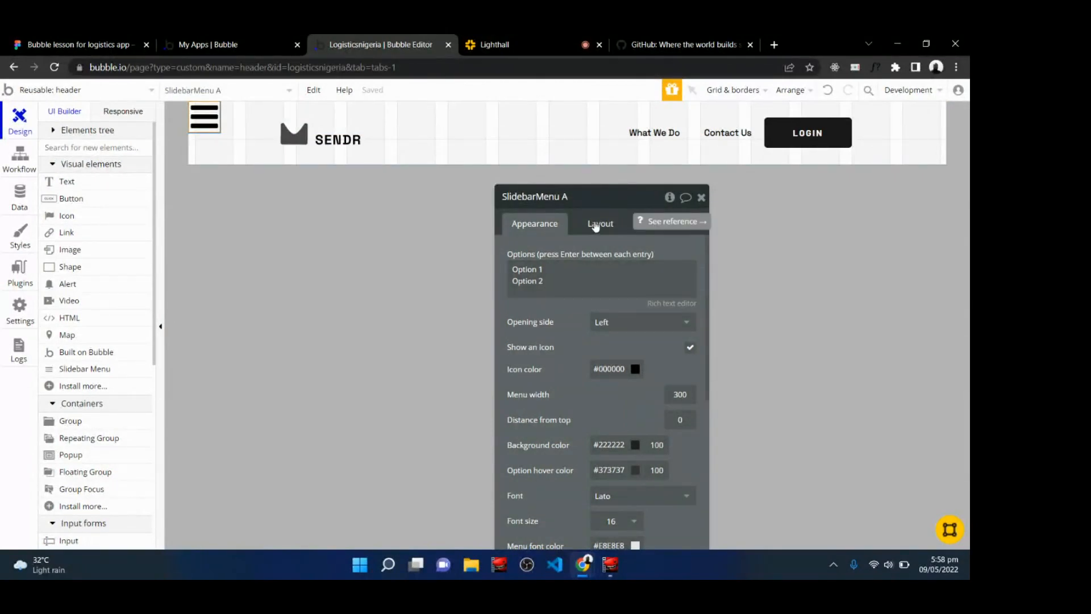
left_click(594, 223)
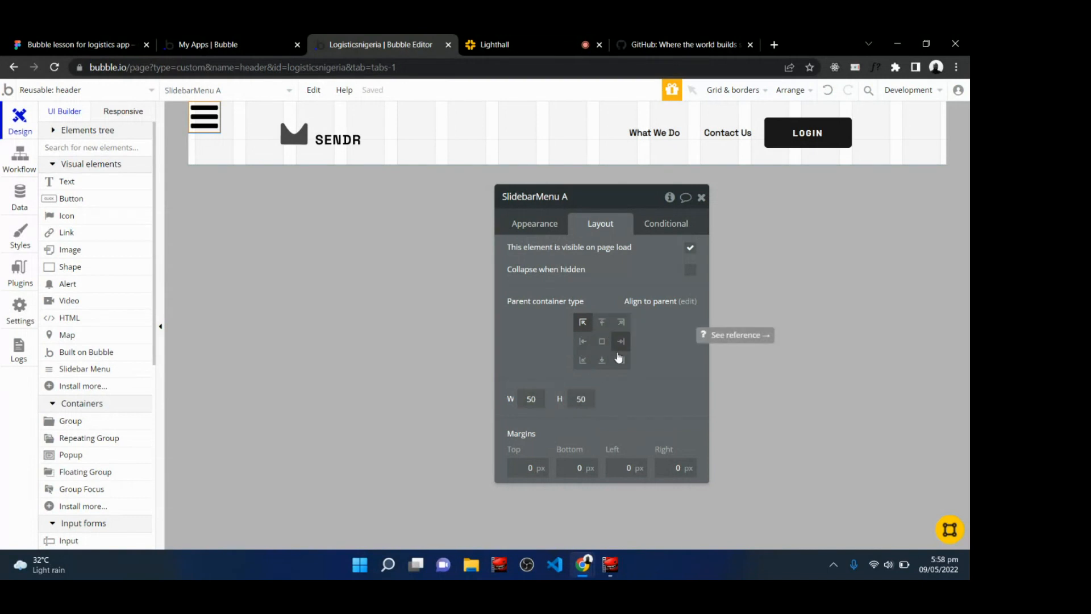
Switch to Figma, draw a frame with auto layout and open its padding options.
left_click(64, 41)
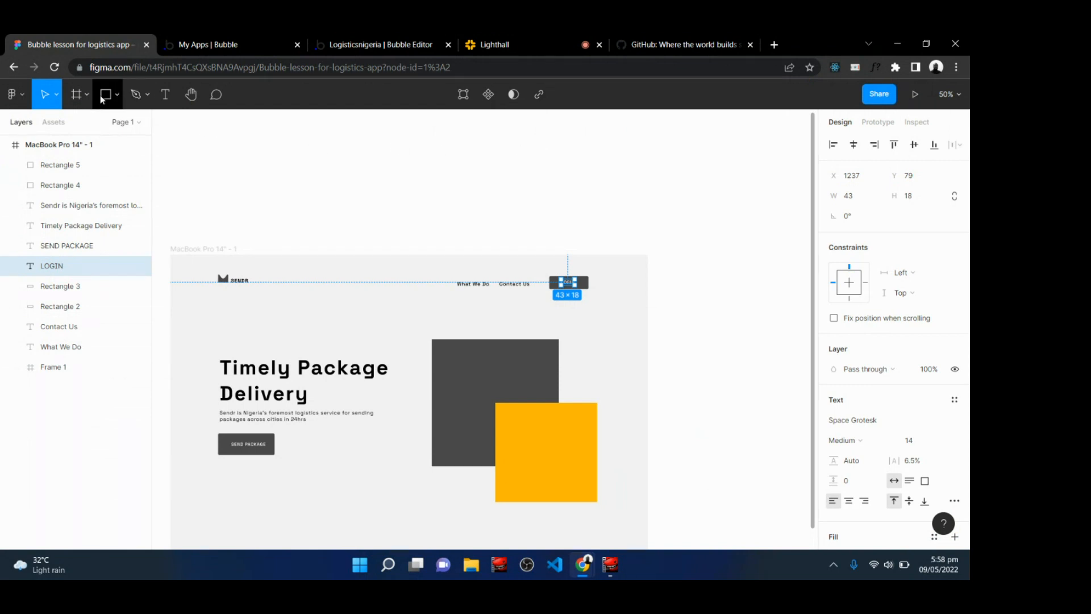
left_click(119, 97)
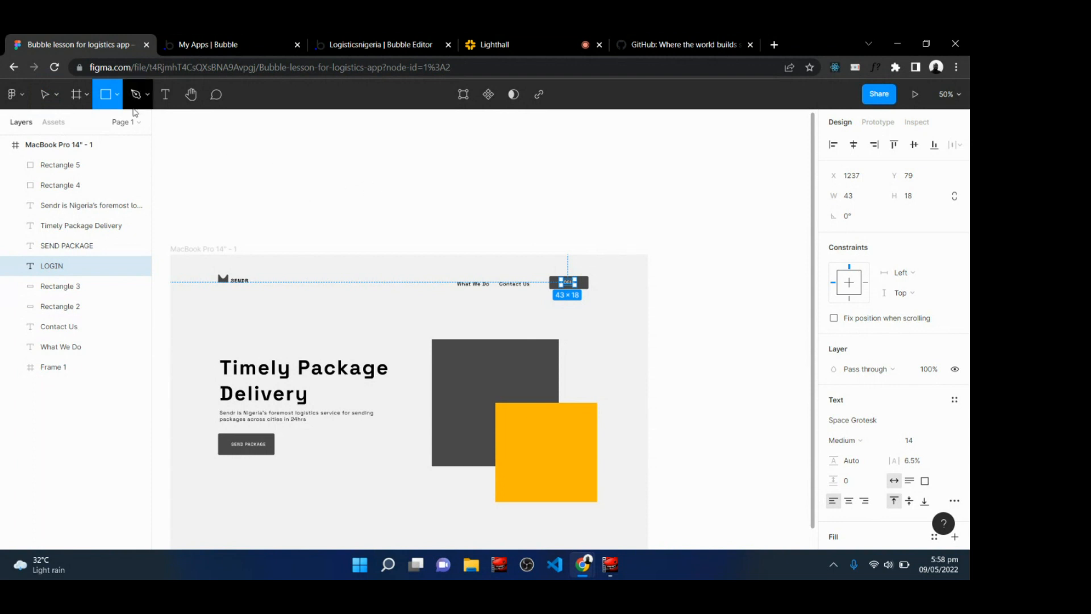
mouse_move(312, 153)
left_mouse_down()
mouse_move(378, 200)
mouse_move(394, 198)
left_mouse_up()
key("shift+a")
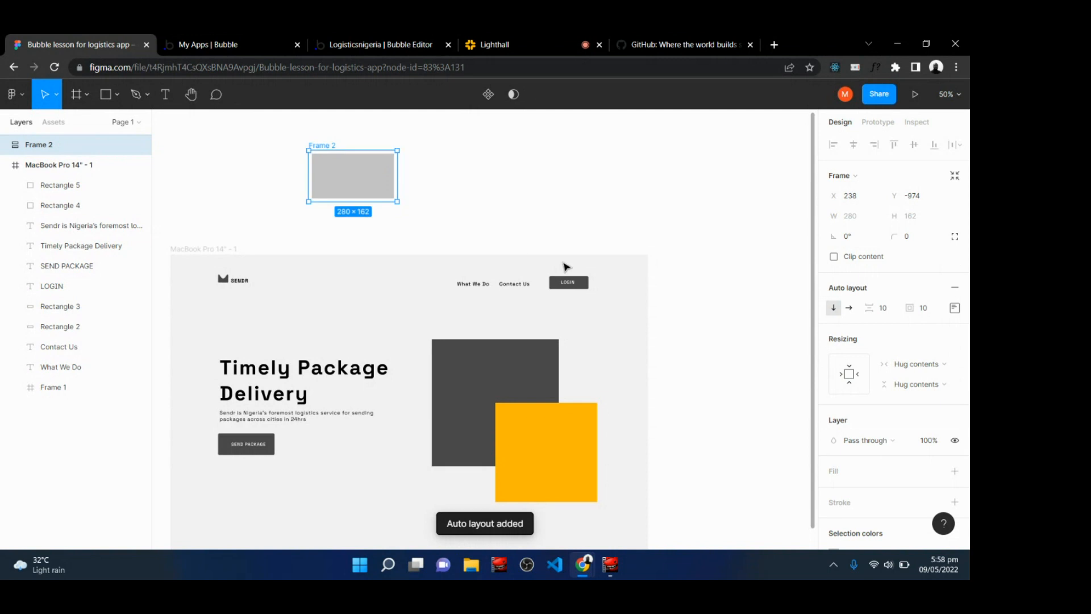
left_click(954, 307)
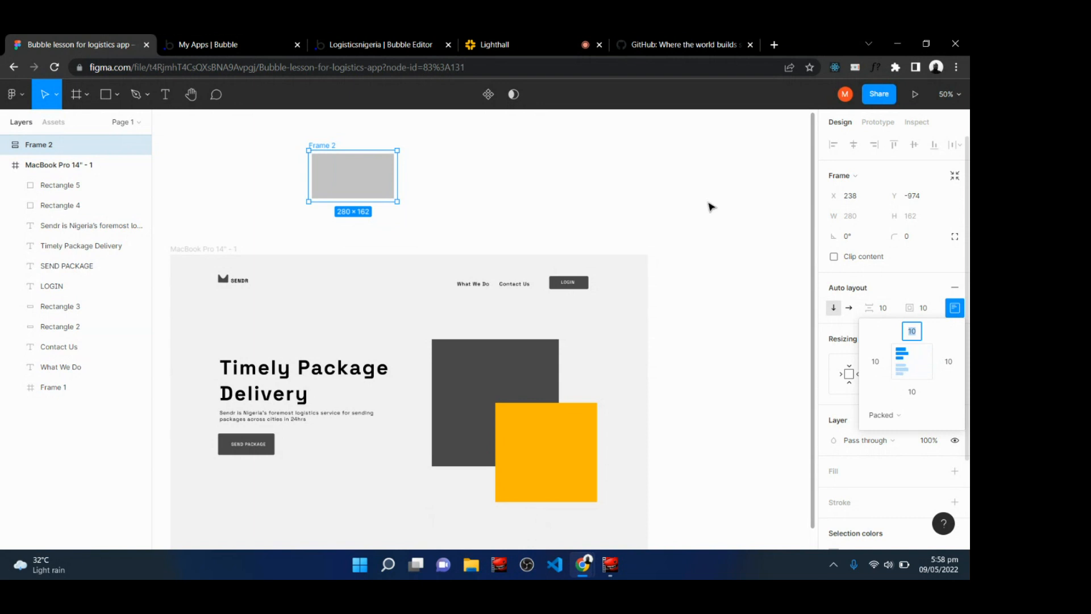
Return to Bubble and align the slidebar menu to the right centre of the header.
left_click(371, 40)
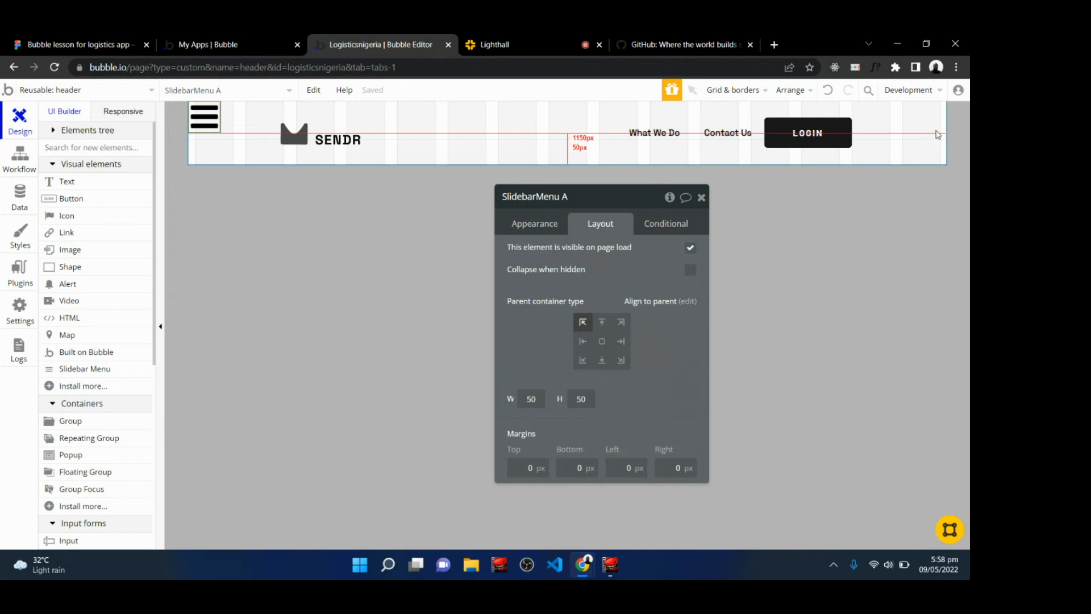
left_click(621, 344)
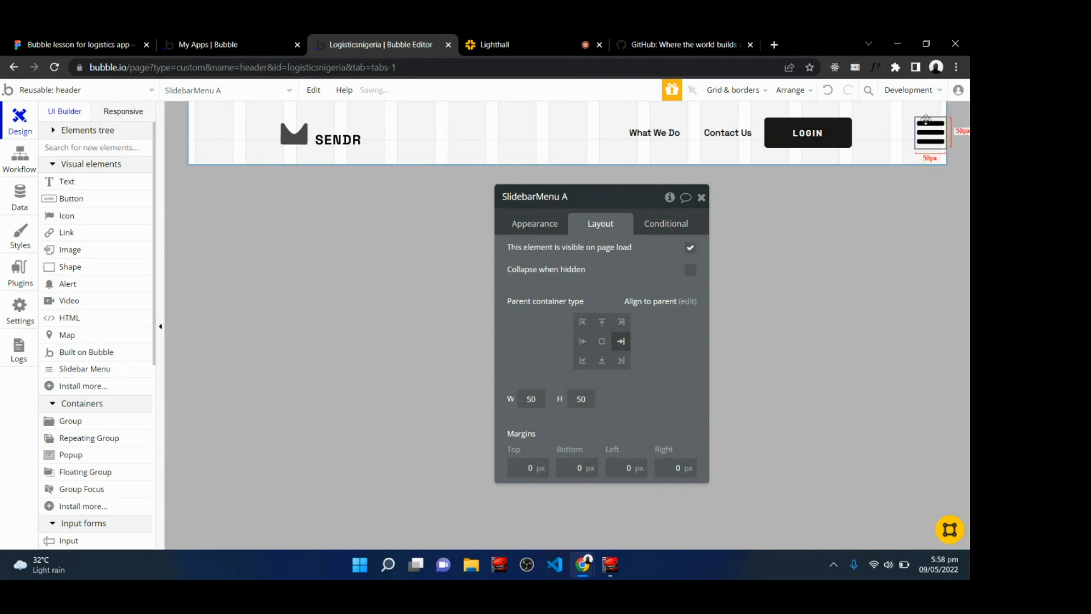
Set the slidebar menu's width and height to 48 and its right margin to 32.
left_click(567, 34)
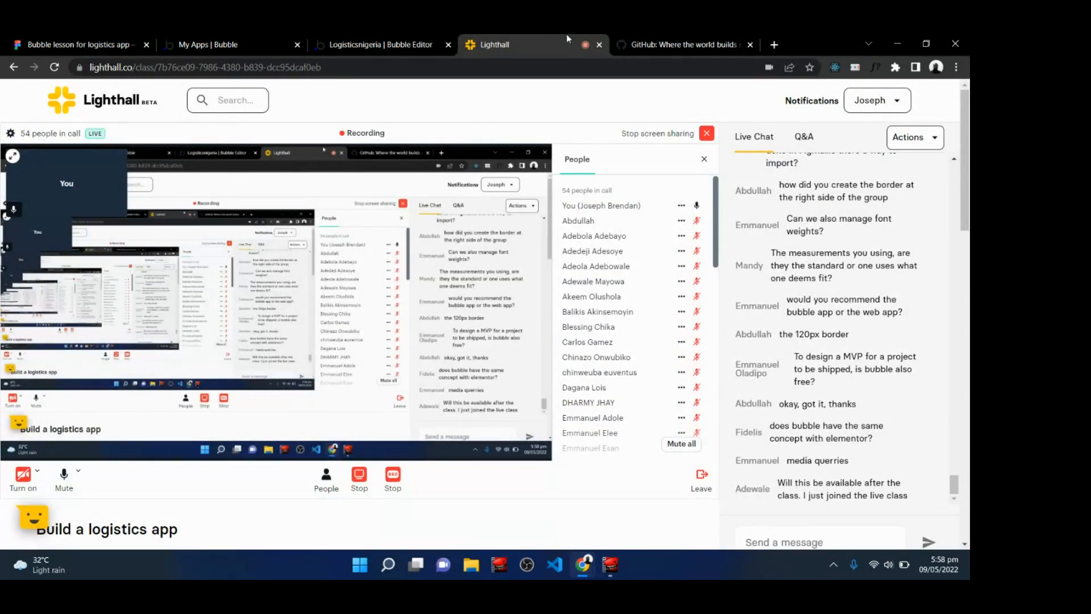
left_click(364, 35)
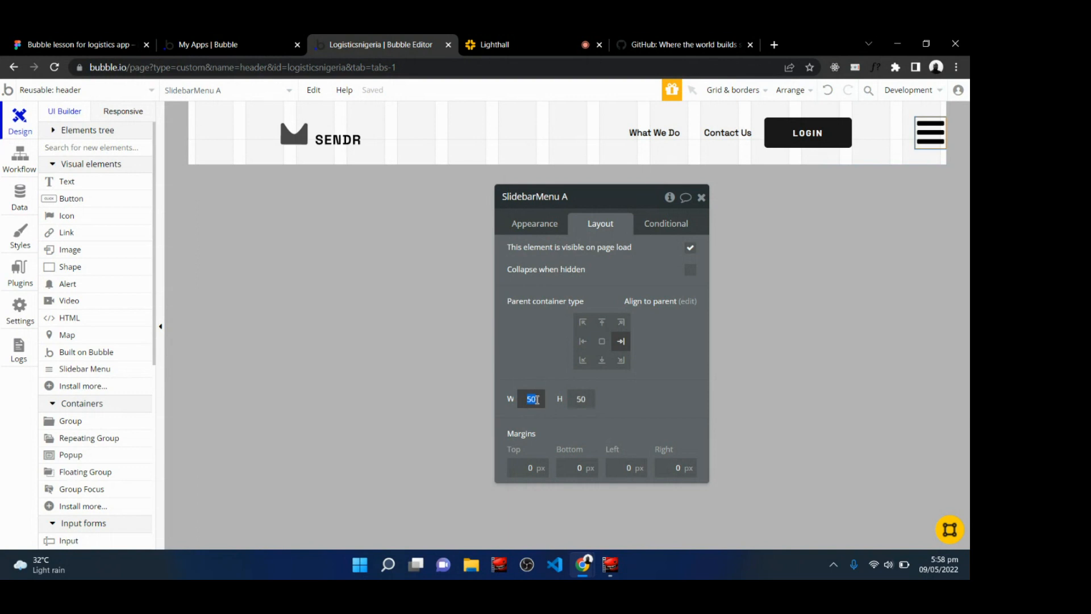
type("48")
left_click(579, 396)
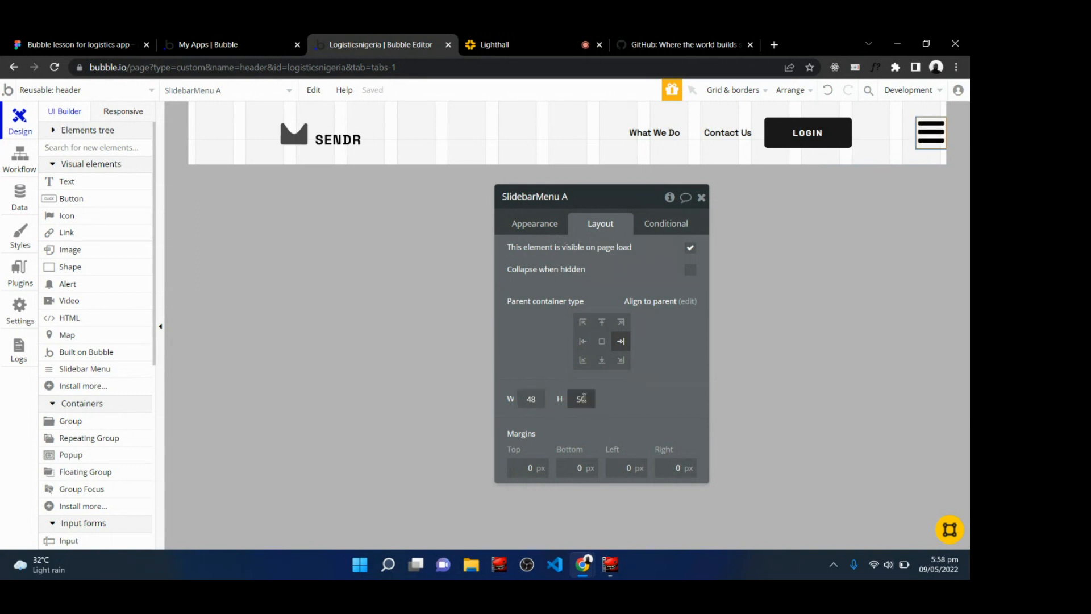
type("48")
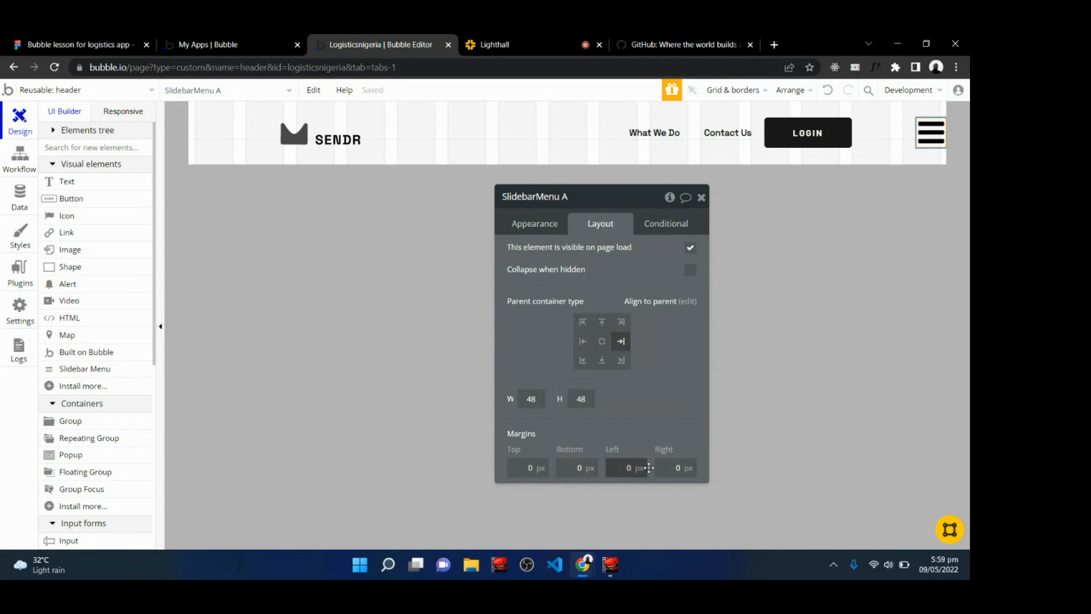
left_click(676, 469)
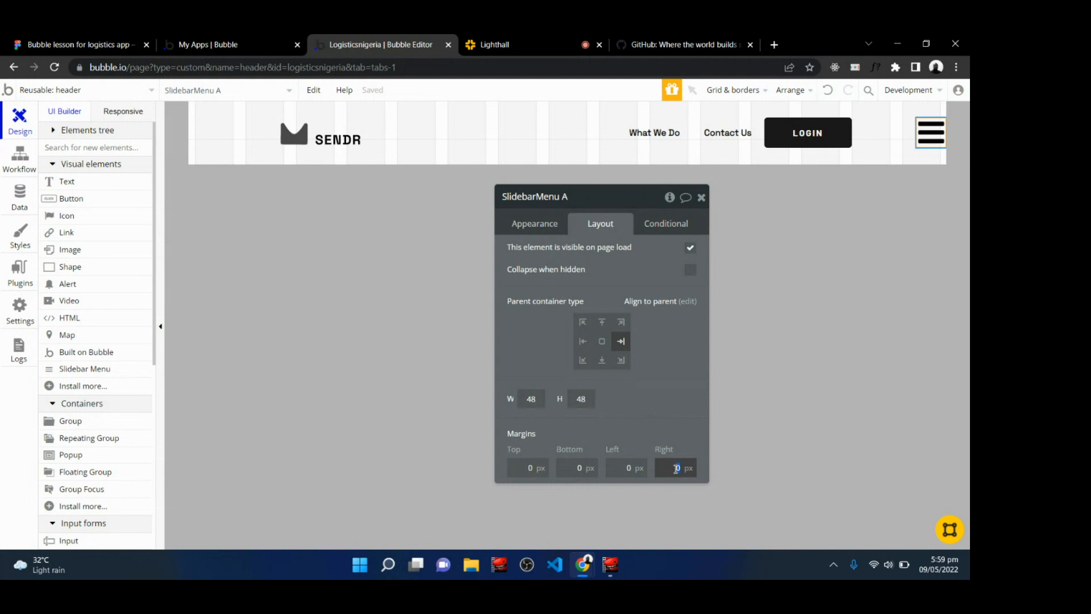
type("32")
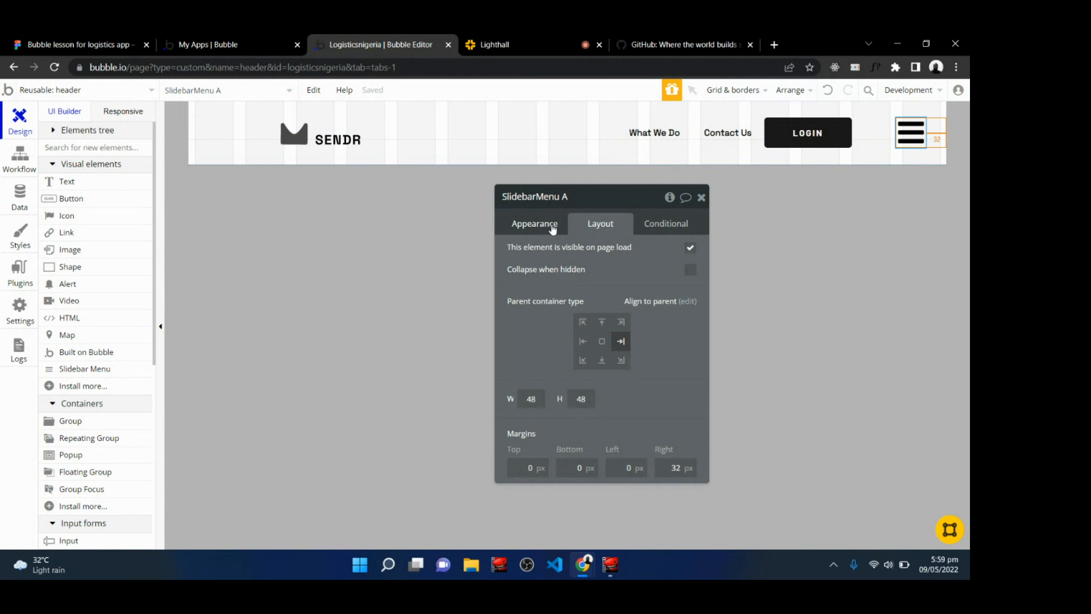
Replace the slidebar menu's options with What We Do, Contact Us and Login, and close the editor.
left_click(523, 227)
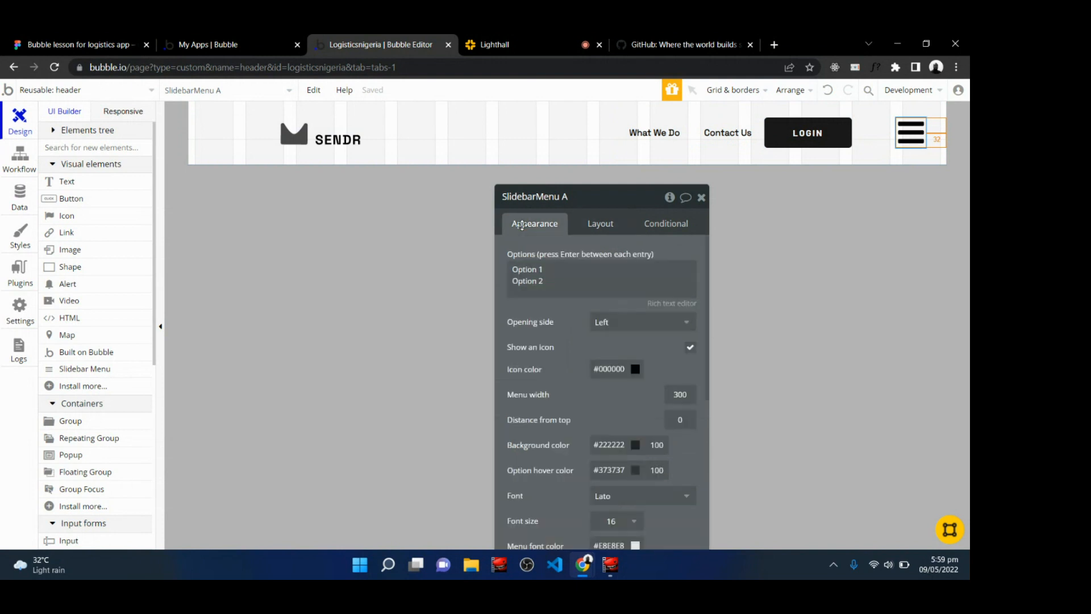
left_click(559, 283)
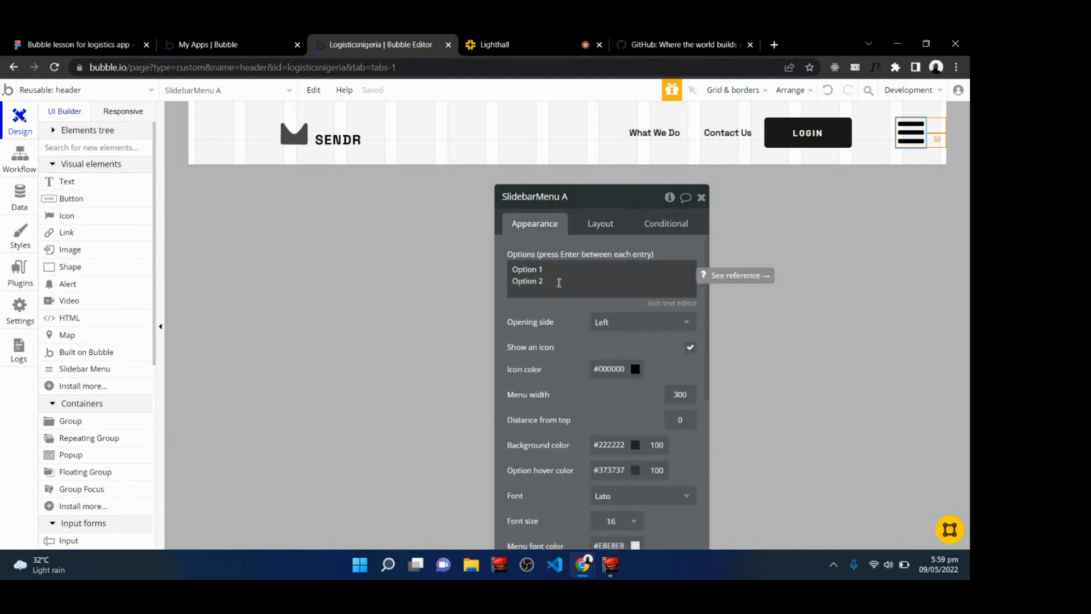
key("ctrl+a")
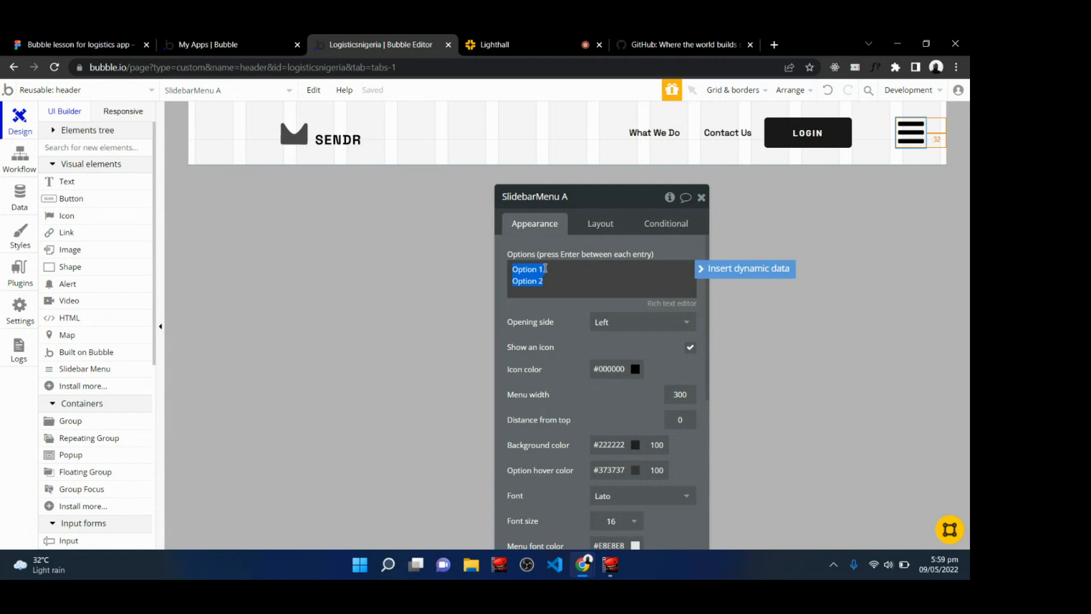
key("BackSpace")
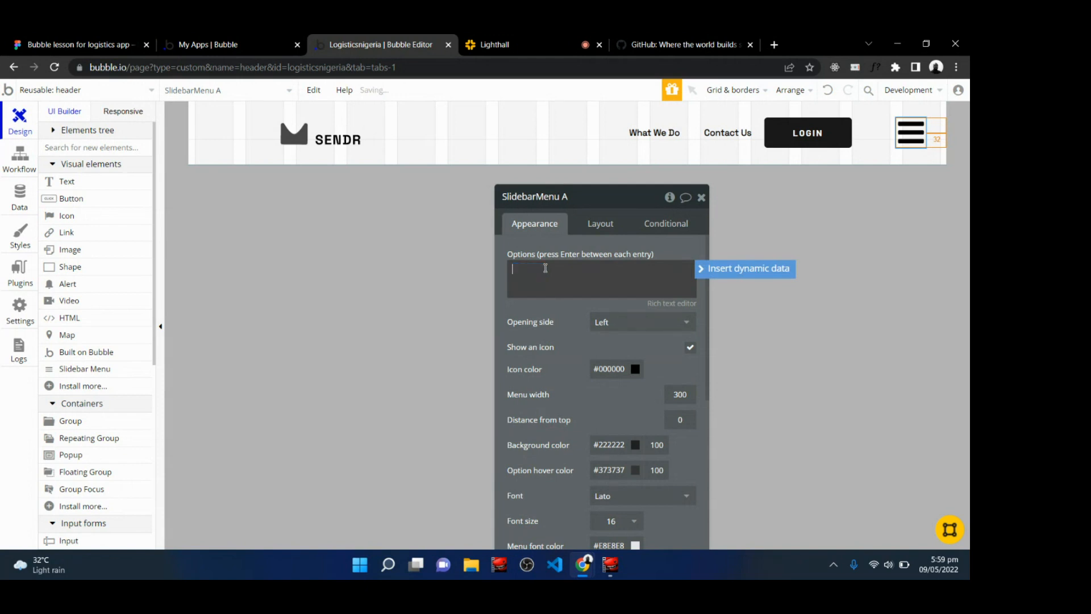
type("What We Do")
key("Return")
type("Contact Us")
key("Return")
type("L")
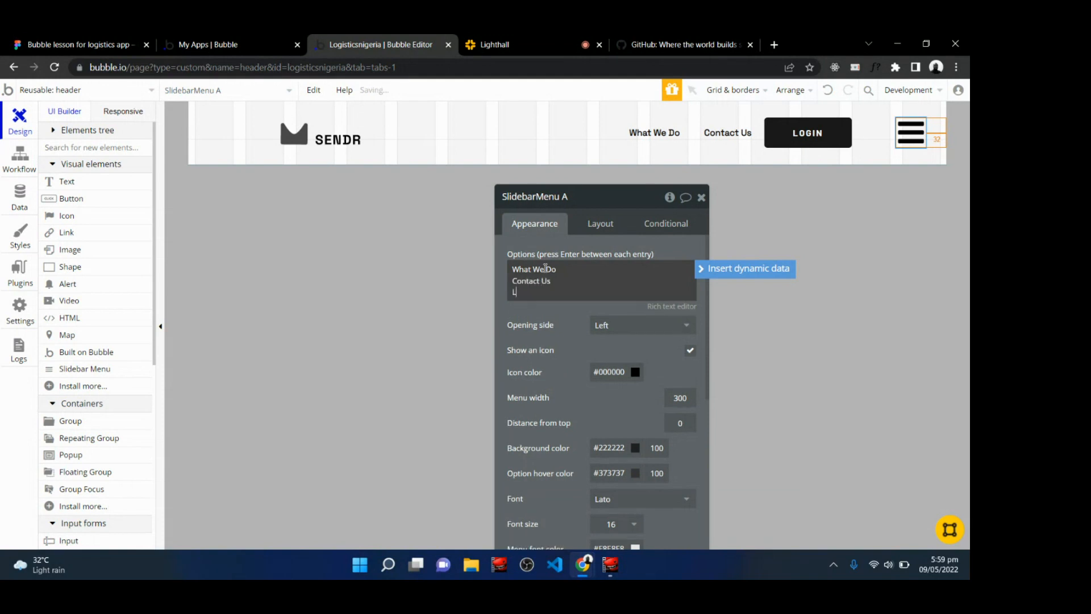
type("ogin")
left_click(568, 312)
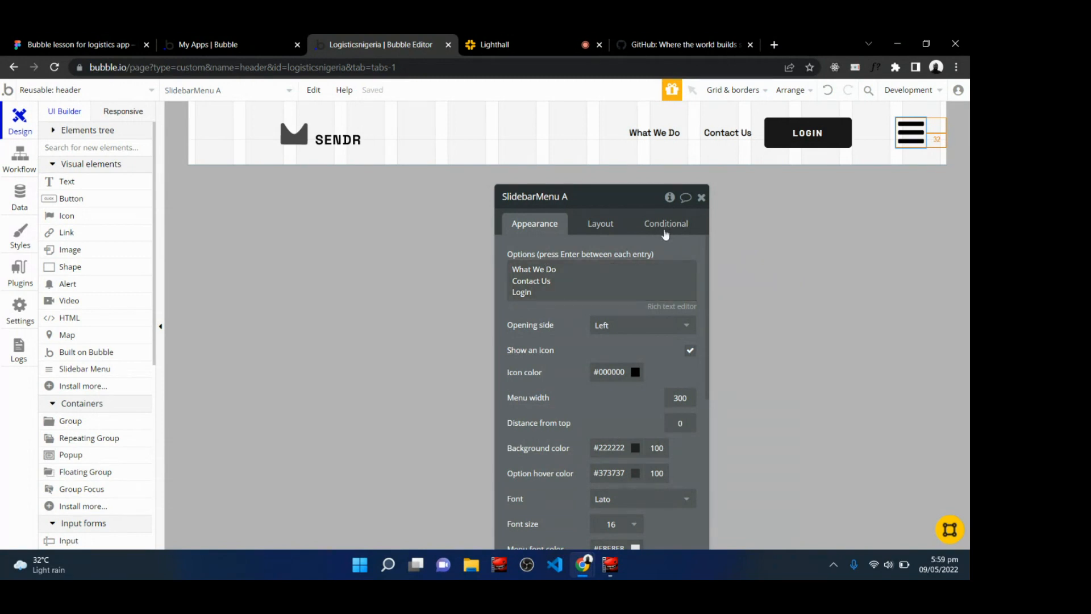
left_click(701, 197)
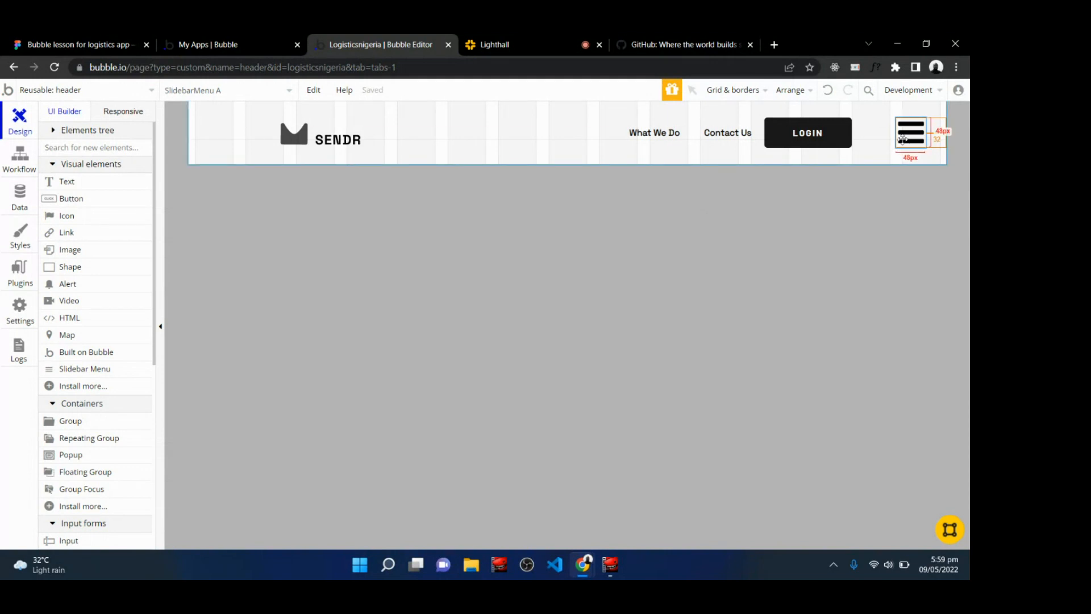
Switch to the GitHub tab and close its device-emulation developer tools.
left_click(101, 116)
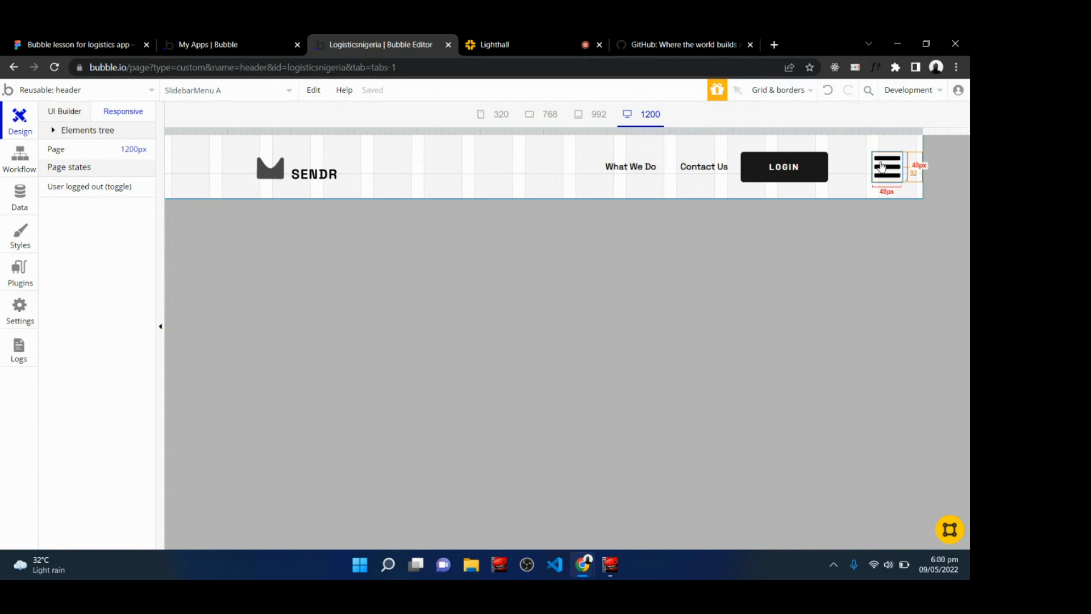
left_click(684, 43)
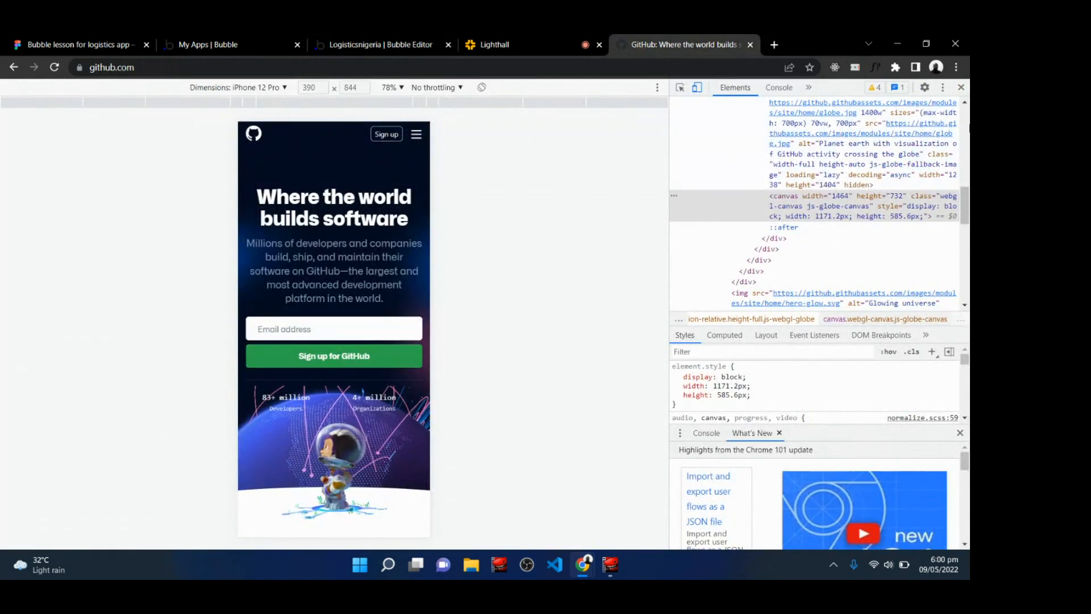
left_click(961, 87)
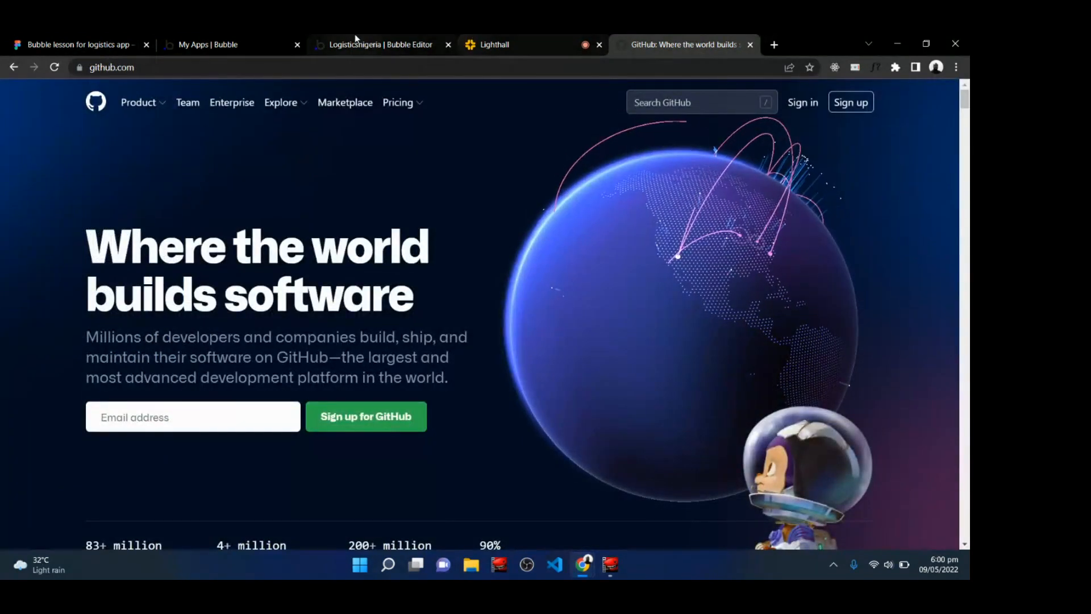
Return to the Bubble editor and add a condition on the slidebar menu for when the current page width is > 768.
left_click(367, 44)
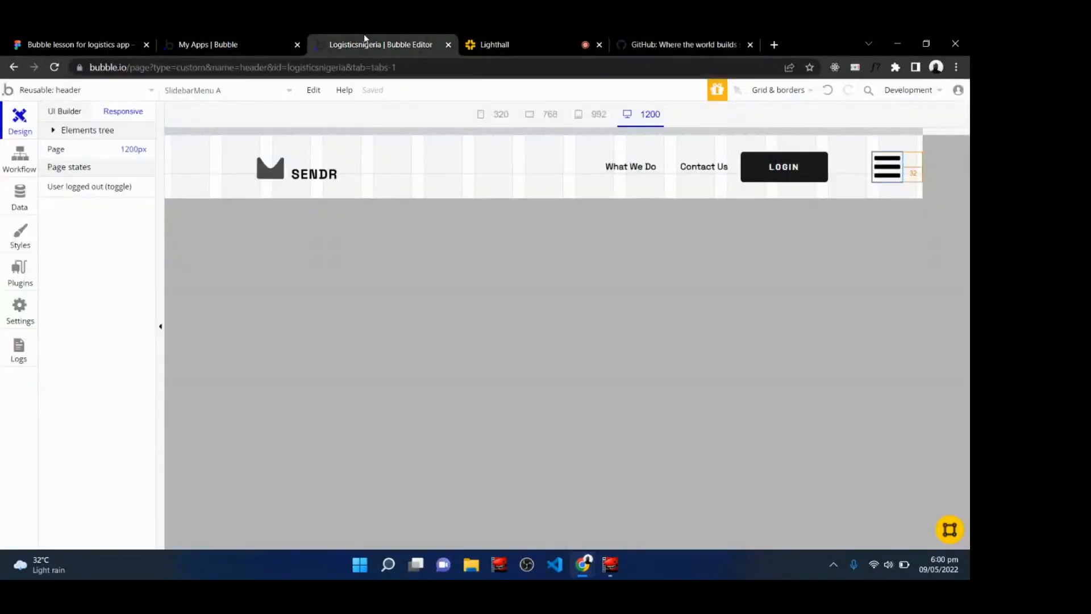
double_click(883, 176)
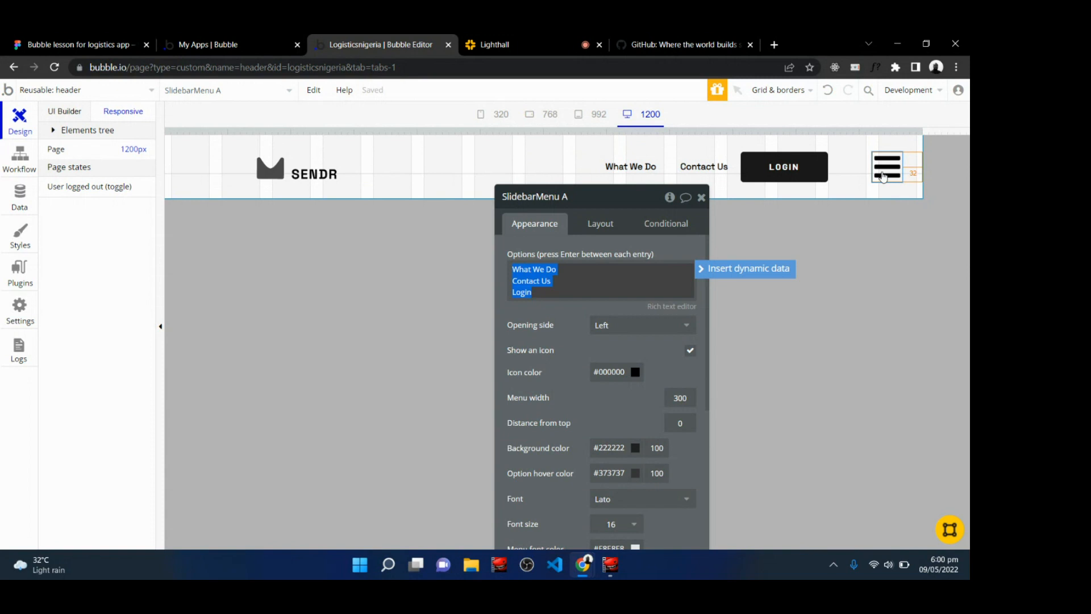
left_click(660, 227)
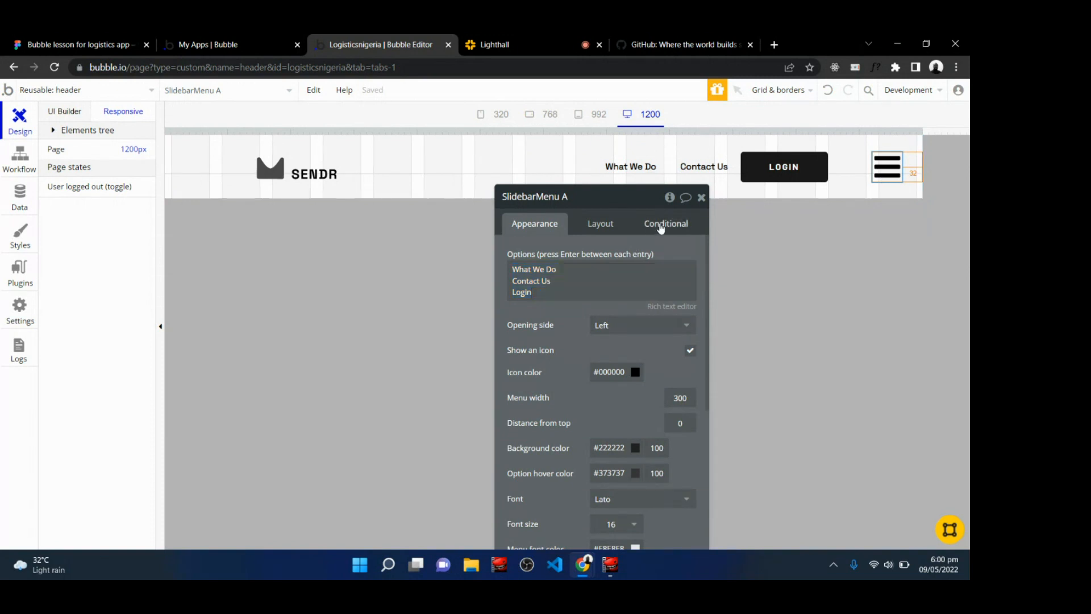
left_click(661, 228)
left_click(583, 257)
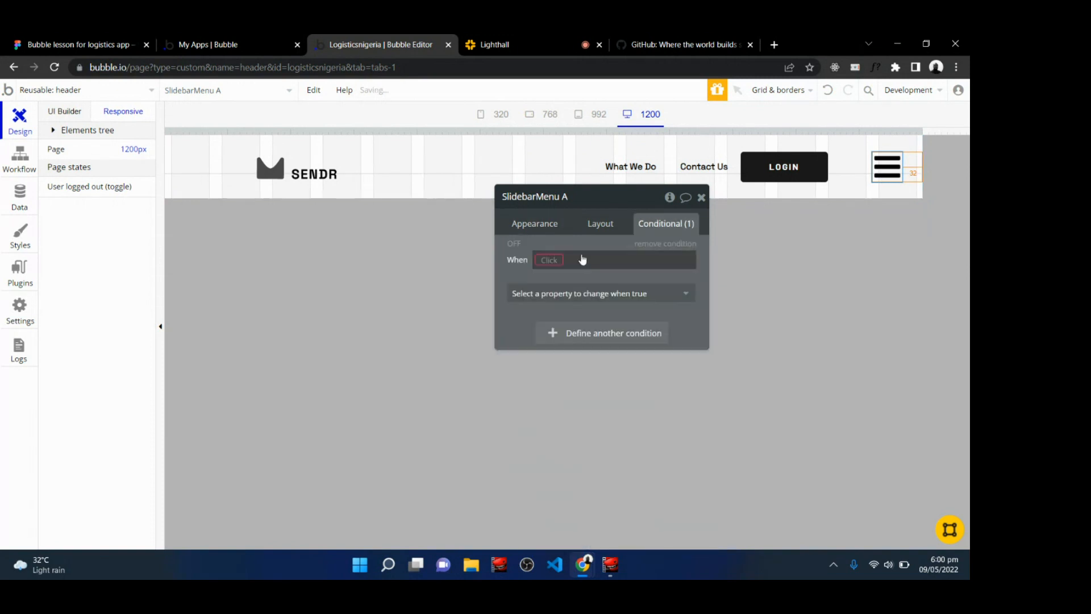
left_click(547, 260)
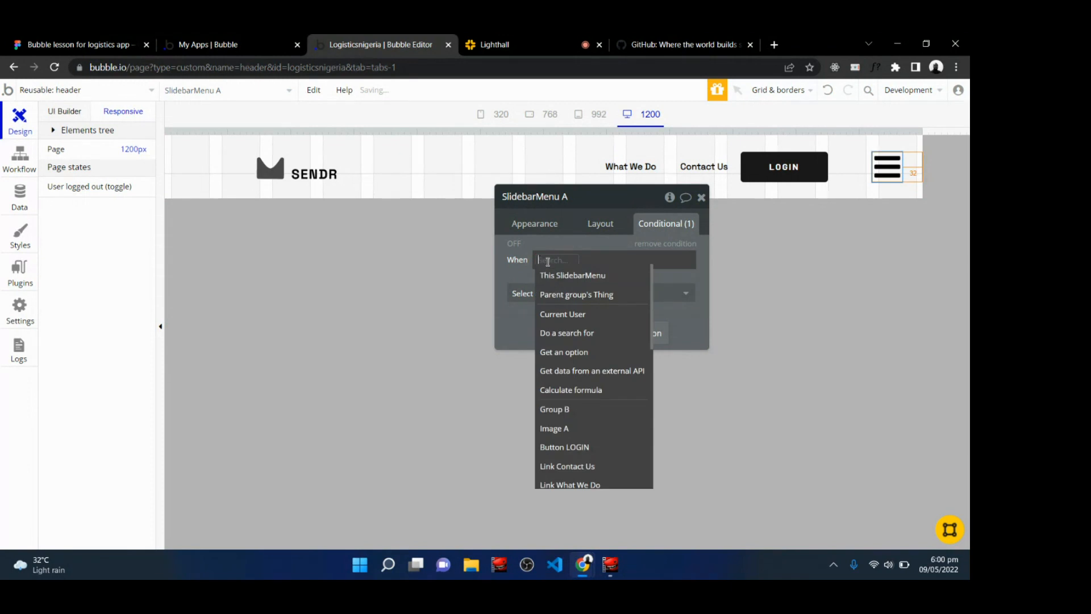
type("curren")
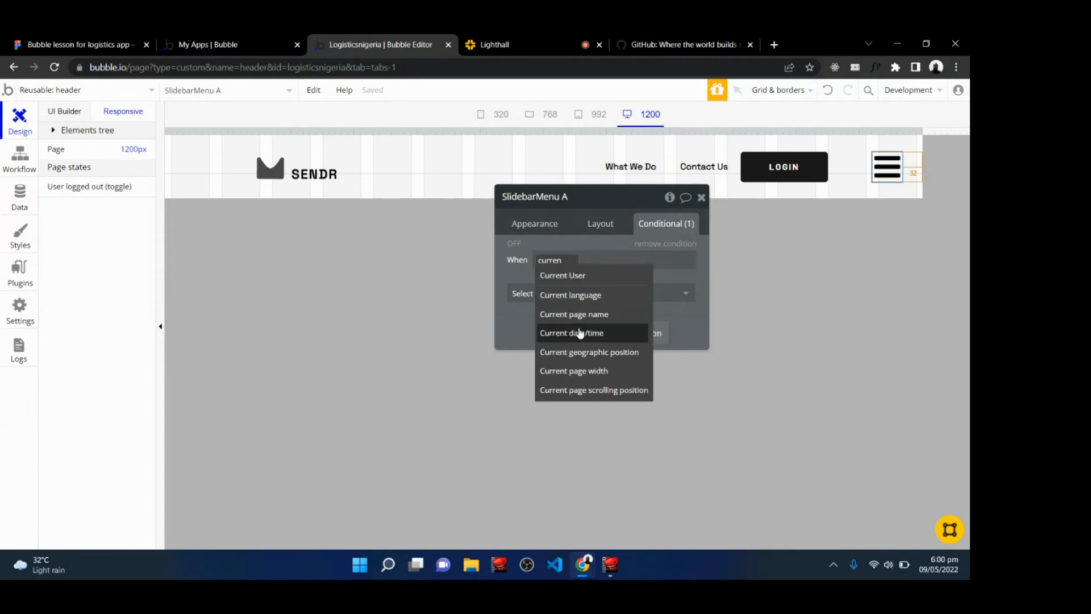
left_click(592, 371)
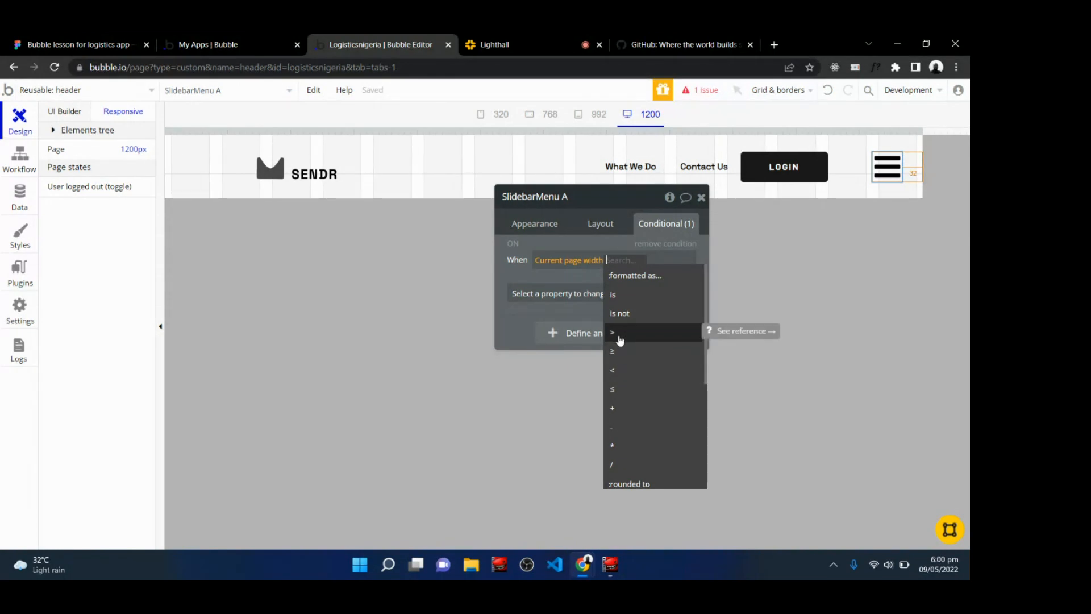
left_click(620, 335)
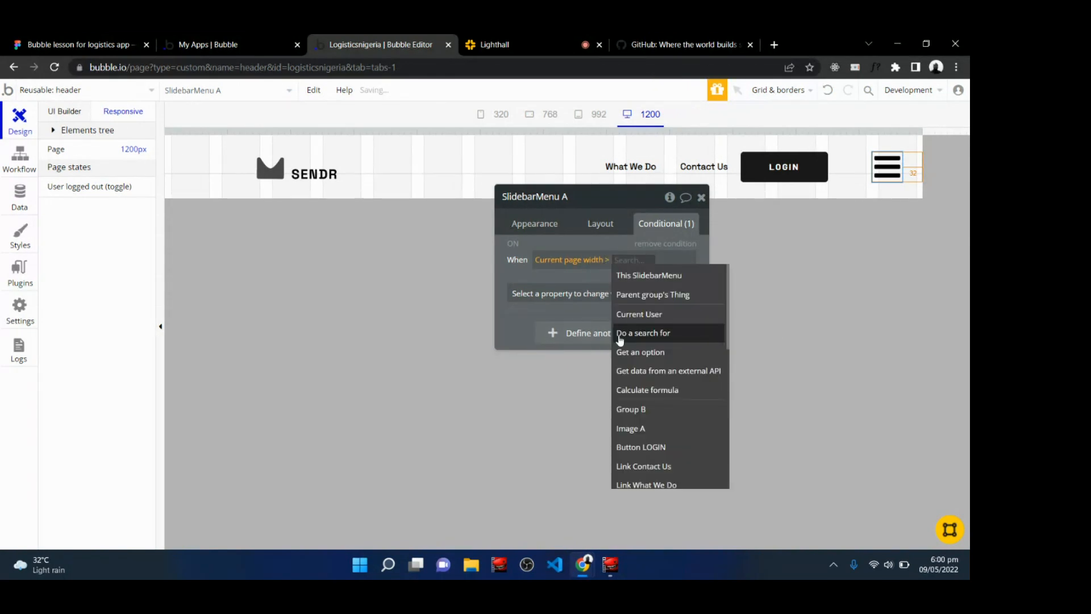
type("768")
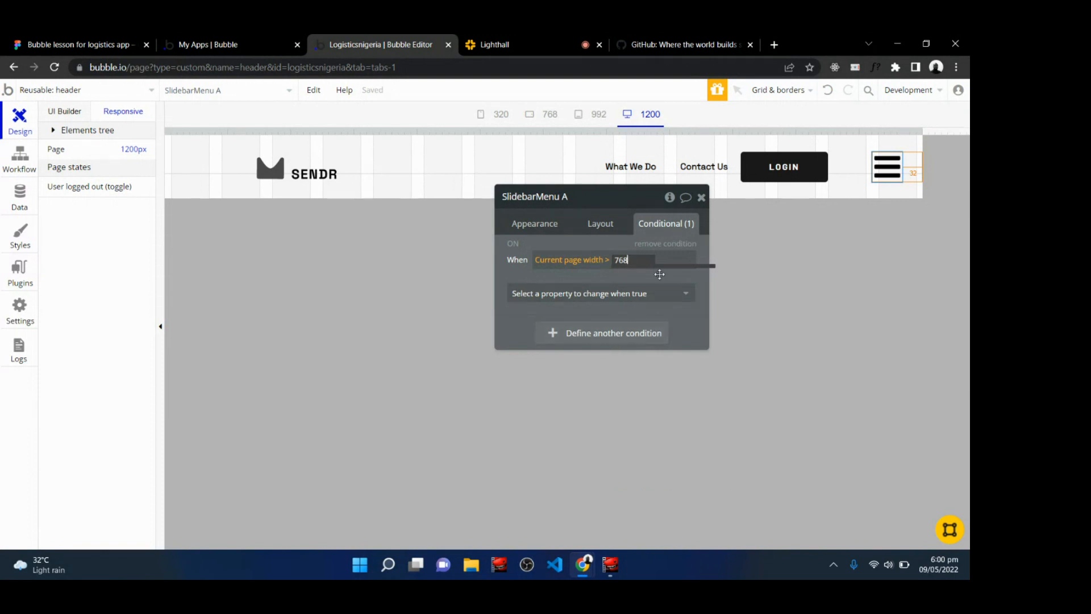
left_click(659, 273)
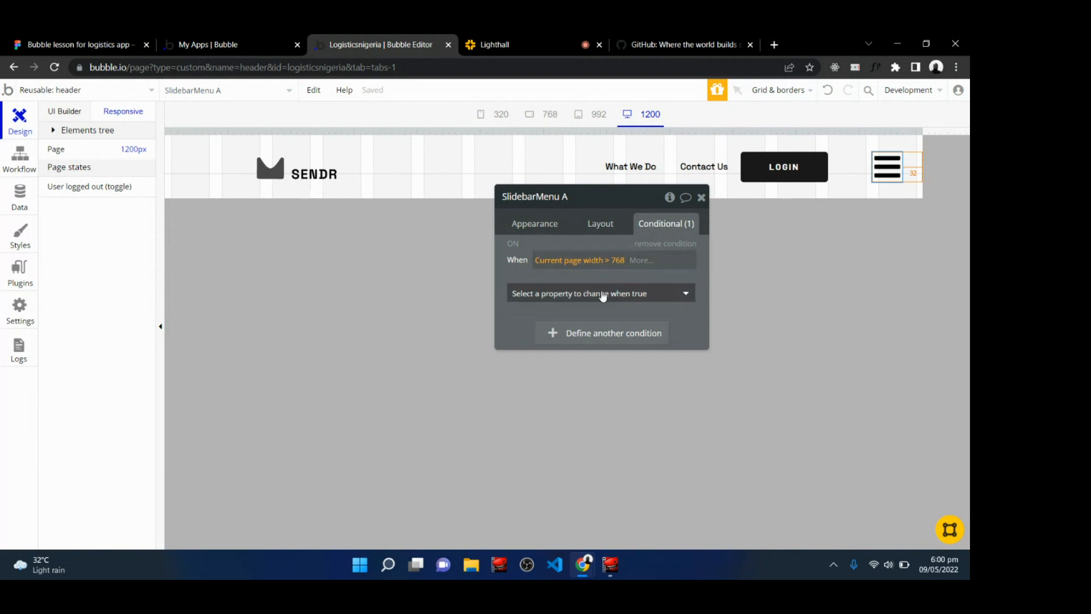
Make the slidebar menu not visible under that condition and close its editor.
left_click(600, 295)
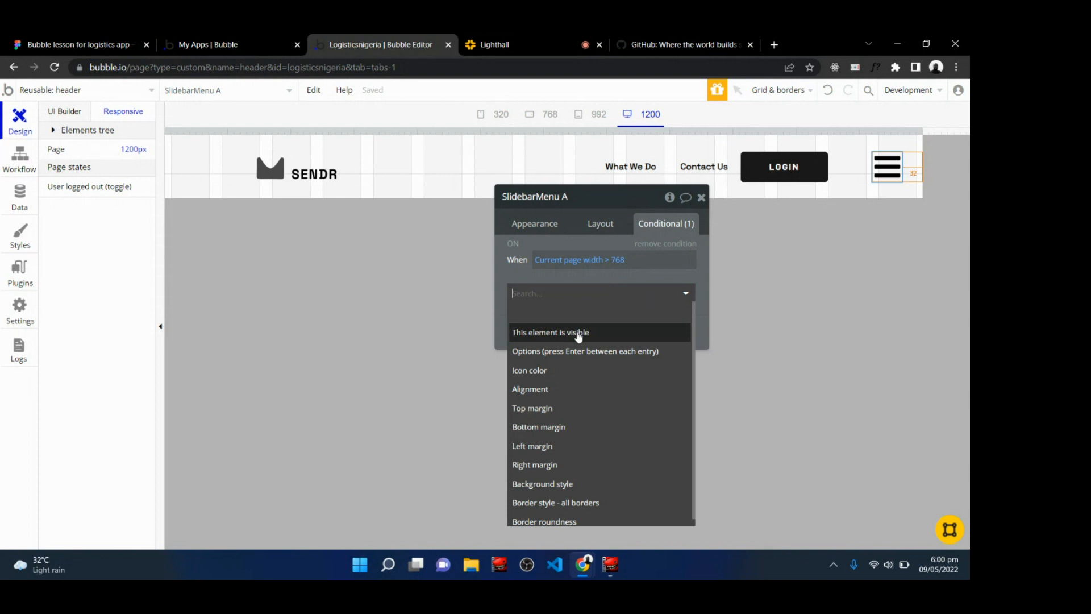
left_click(579, 334)
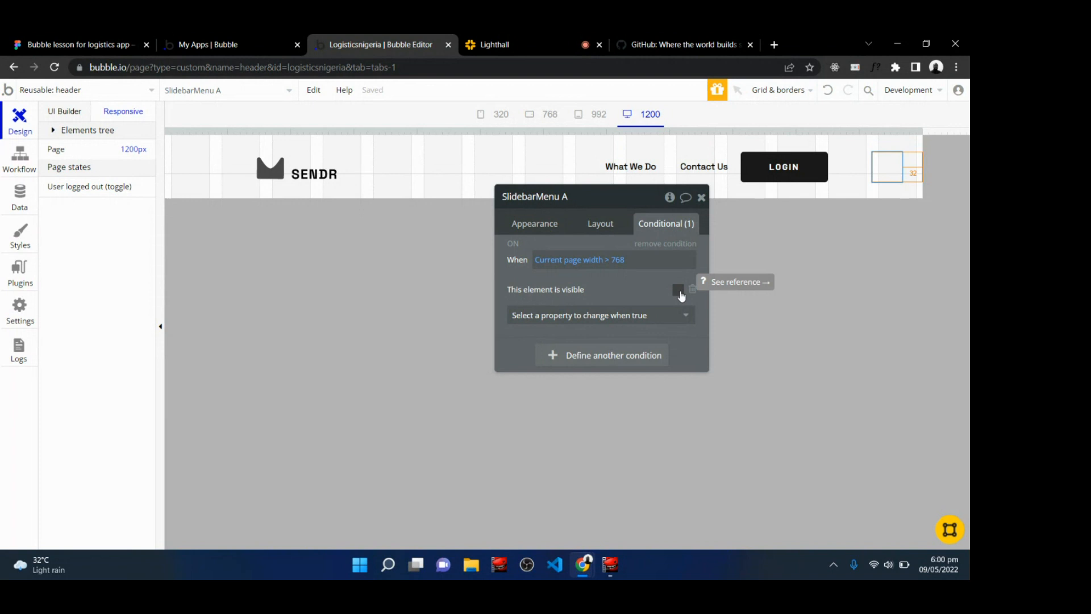
left_click(677, 290)
left_click(678, 290)
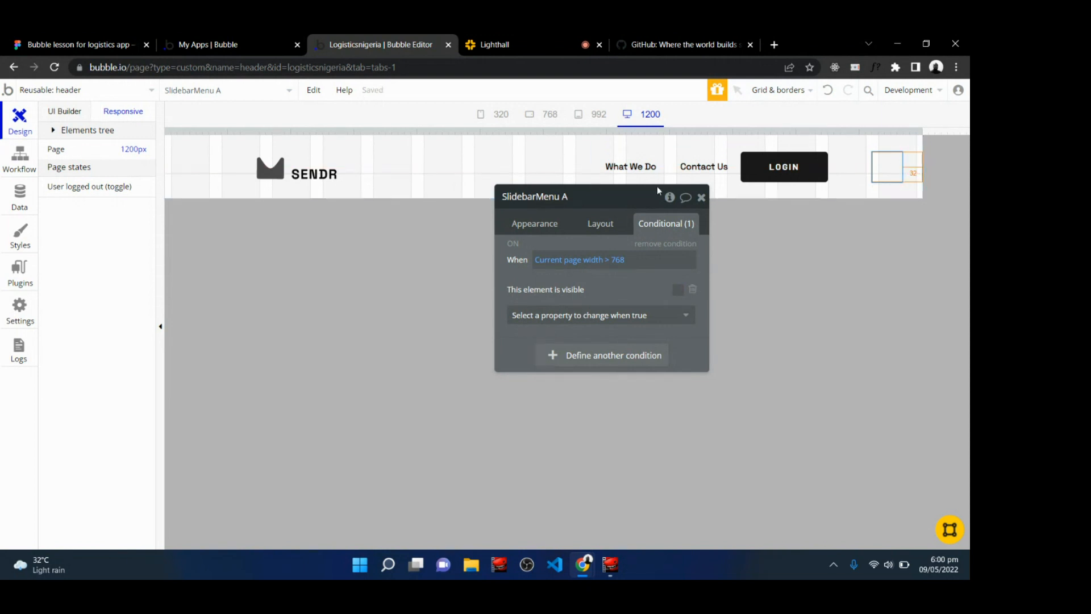
left_click(701, 197)
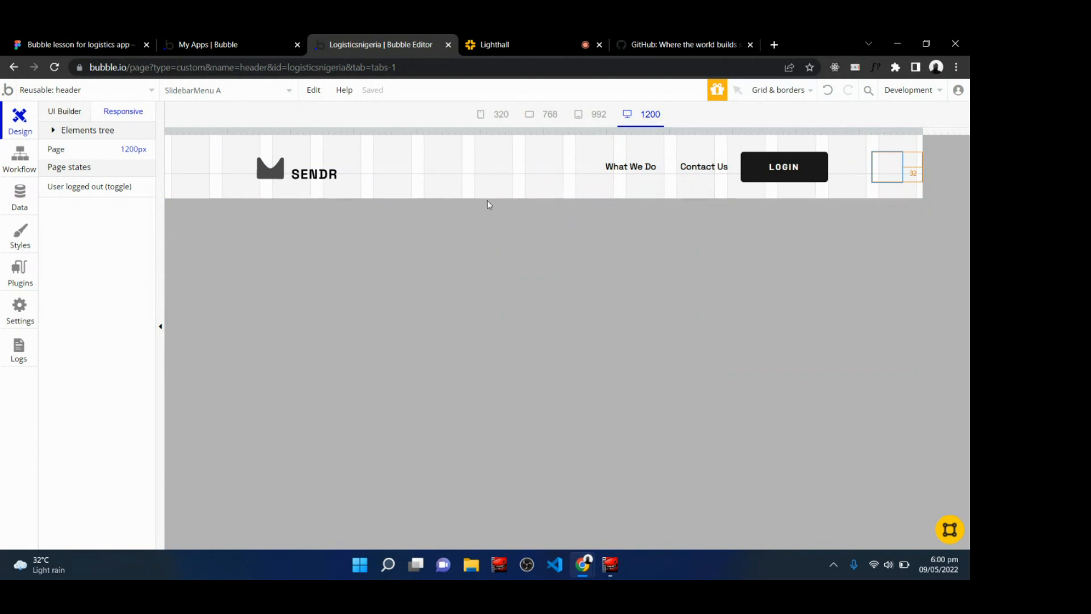
Preview the header at the 768, 992 and 1200 px breakpoints.
left_click(455, 200)
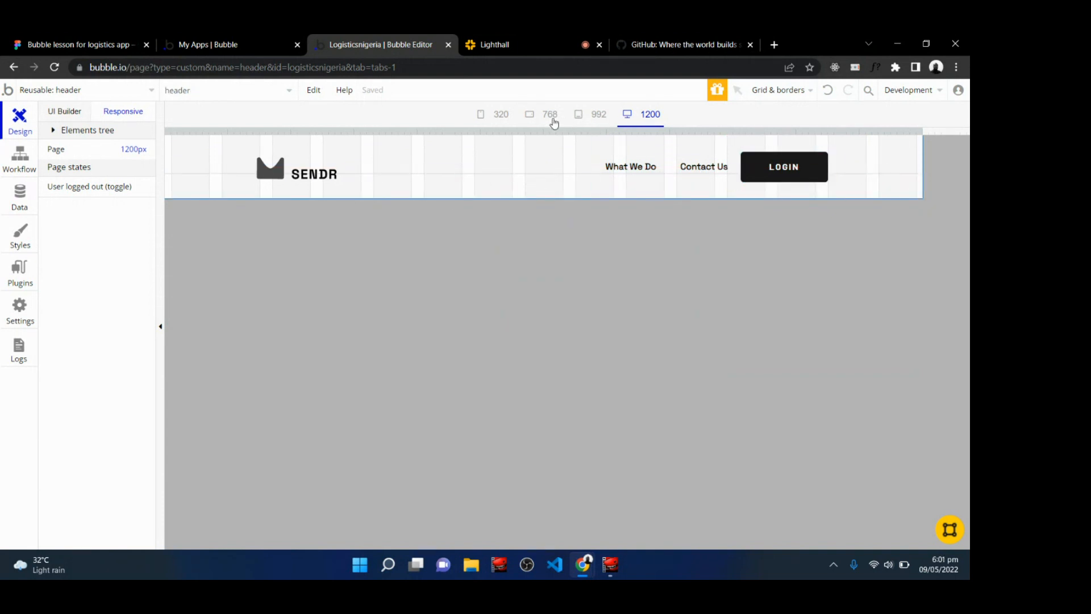
left_click(550, 118)
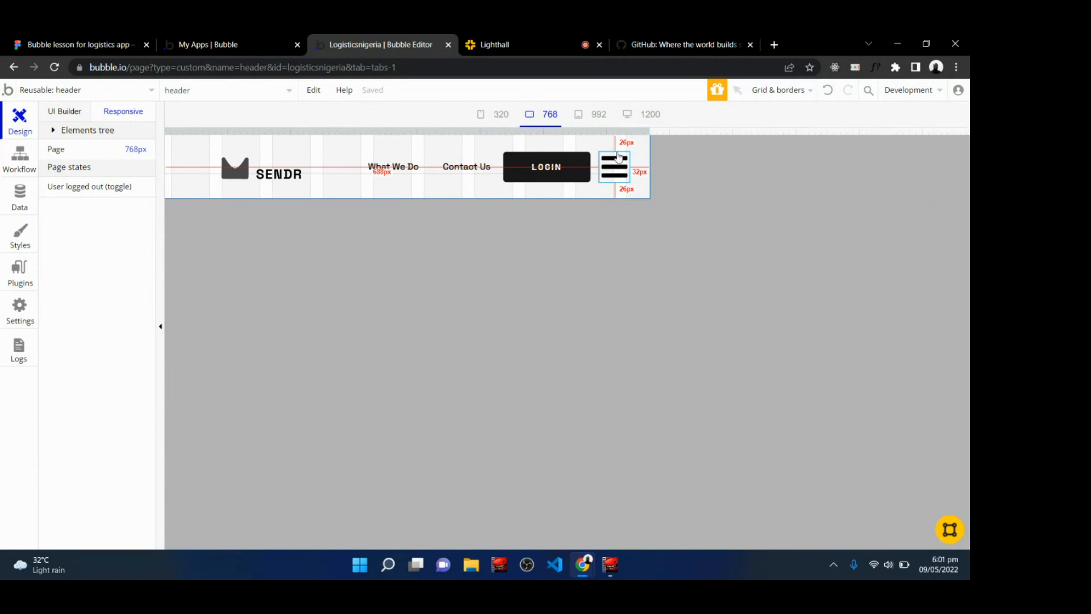
left_click(592, 118)
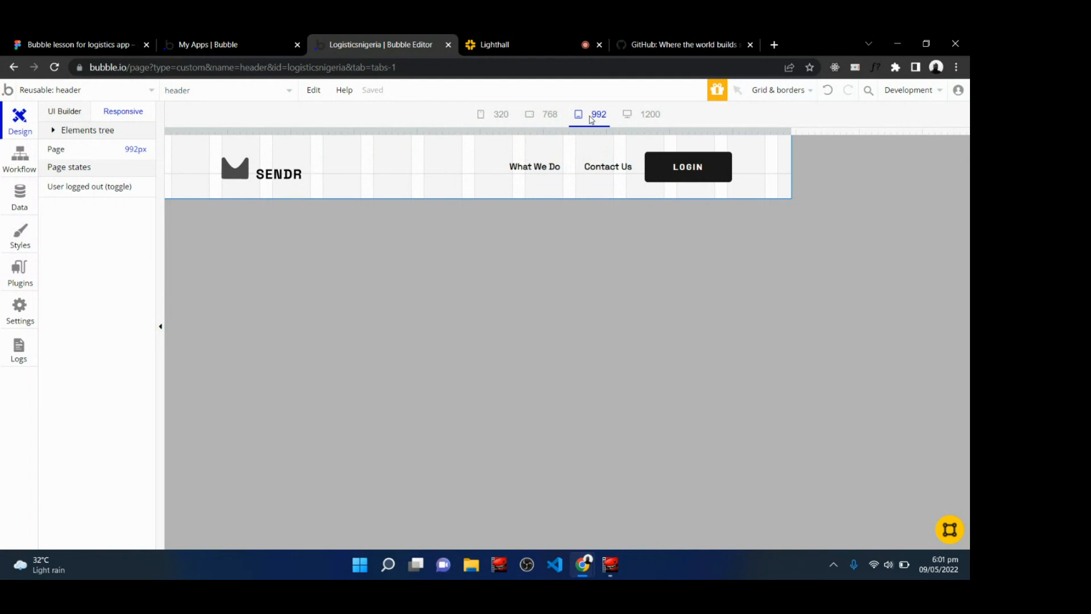
left_click(648, 117)
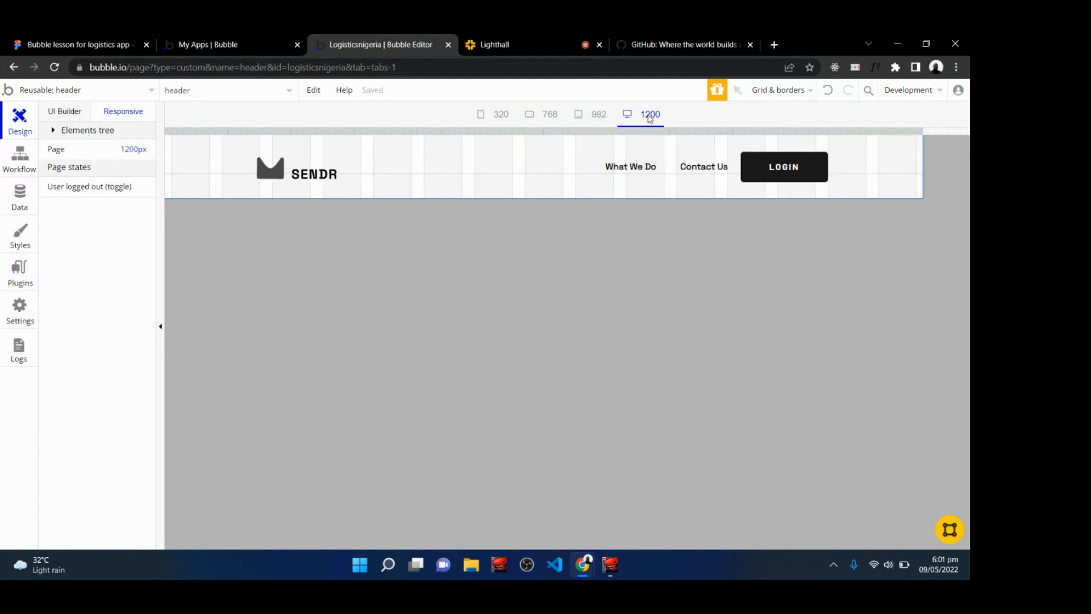
left_click(546, 119)
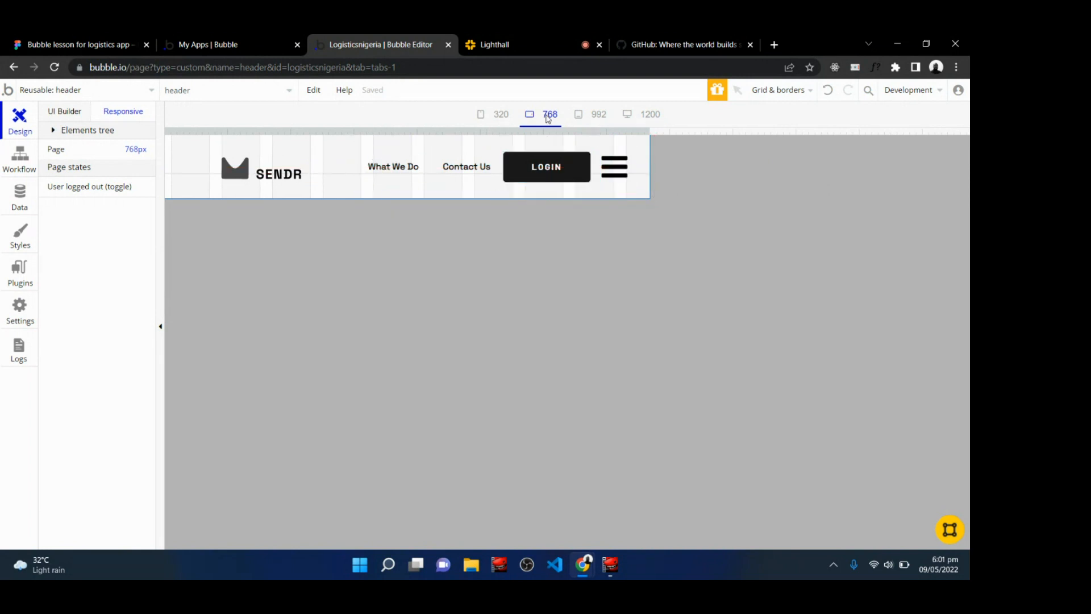
At the 992 breakpoint, add a second condition to the navigation group for when the current page width is ≤ 768.
left_click(599, 115)
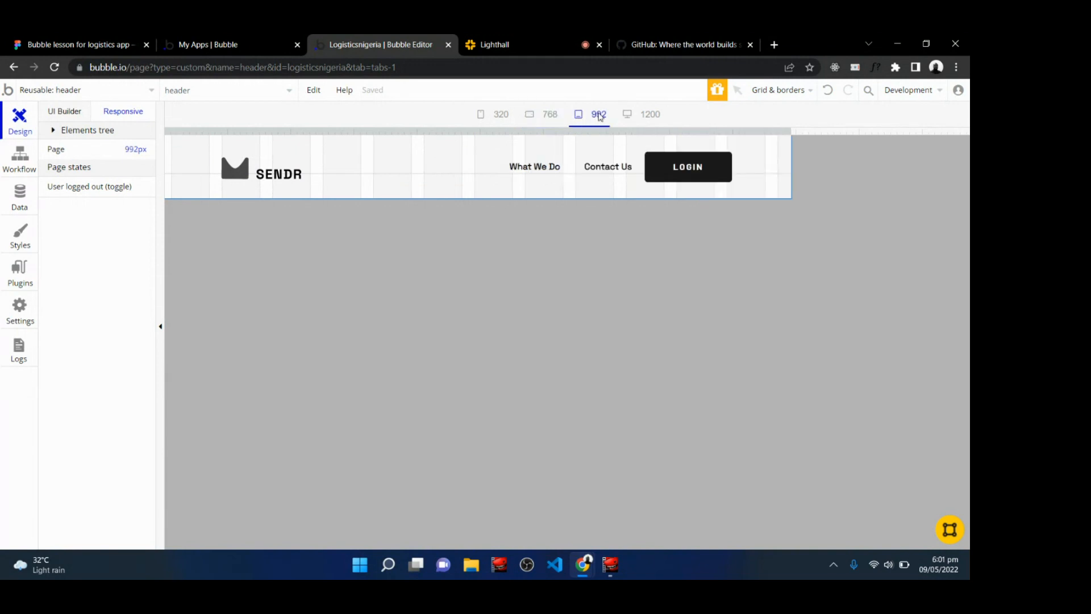
double_click(520, 191)
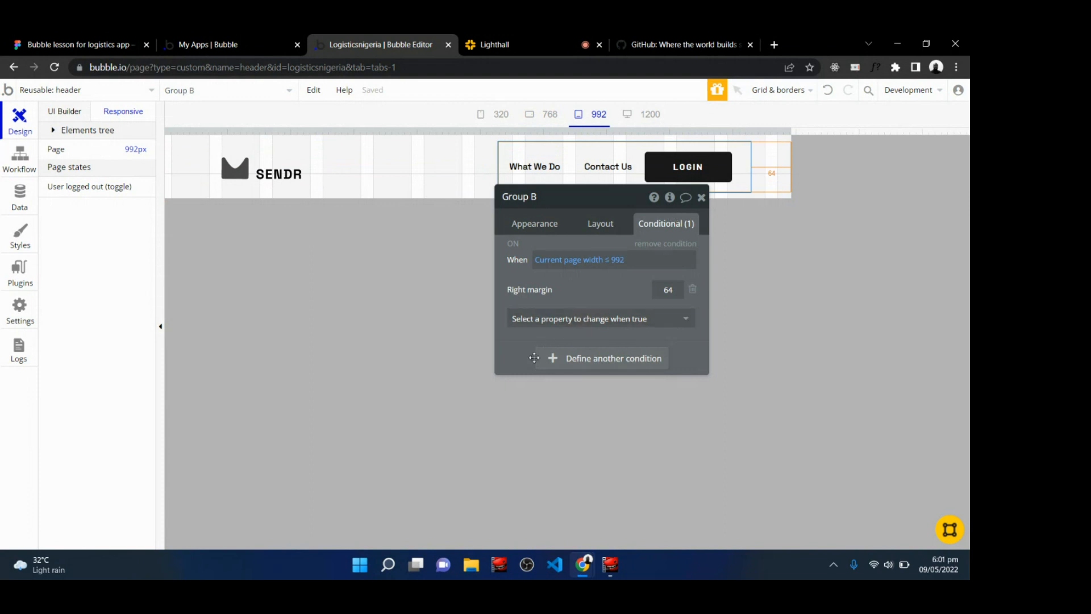
left_click(583, 364)
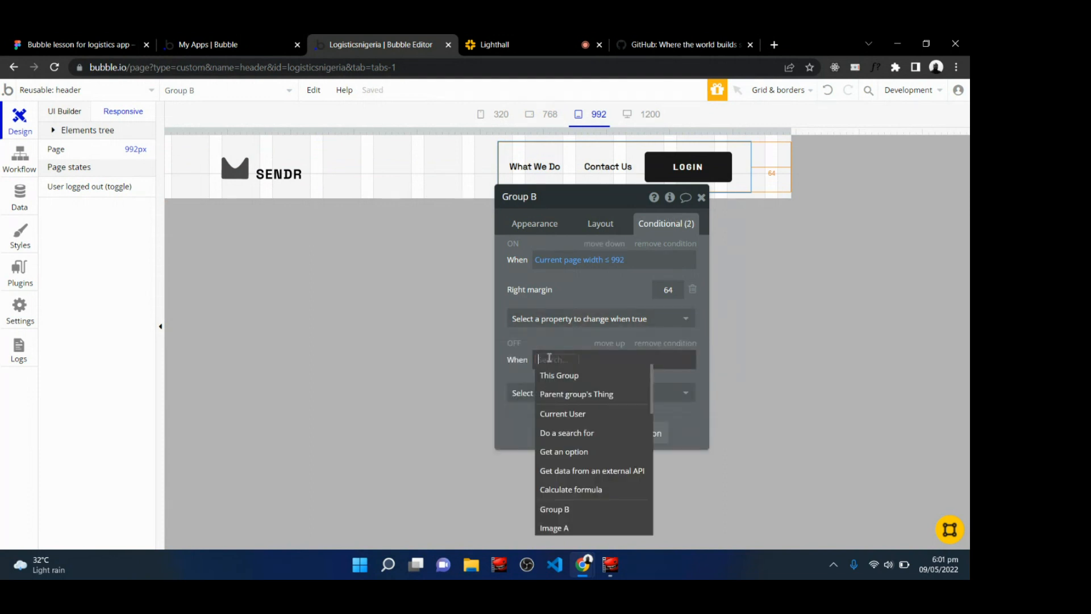
type("curren")
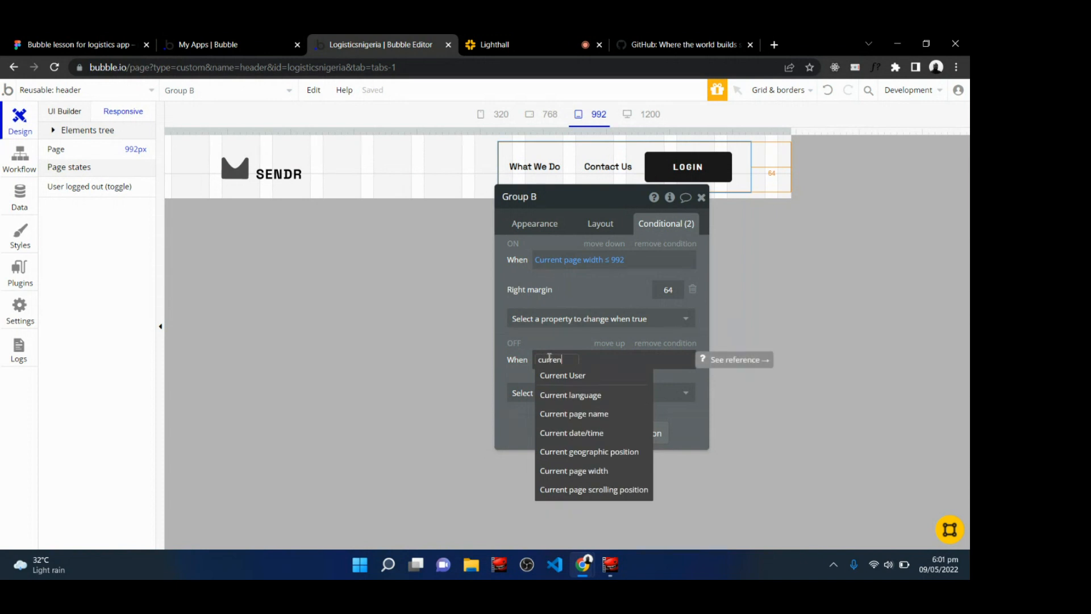
left_click(564, 471)
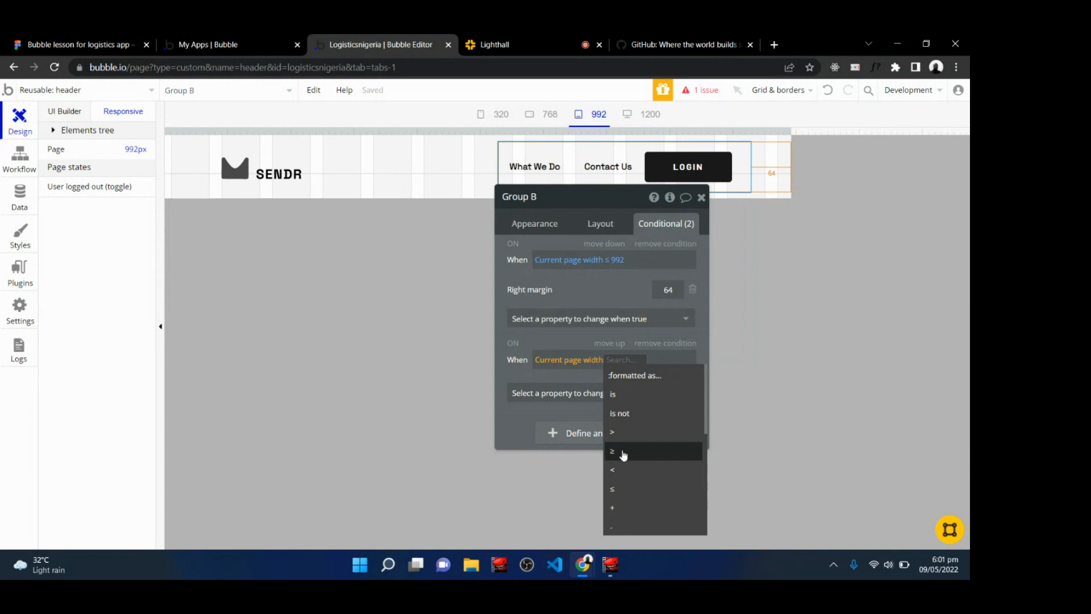
left_click(615, 488)
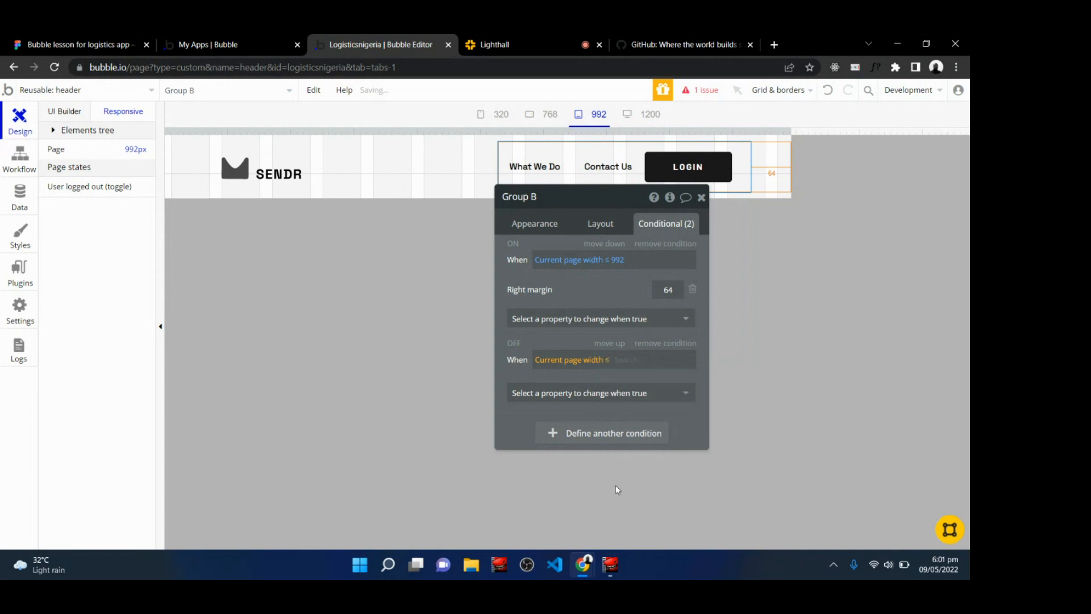
type("768")
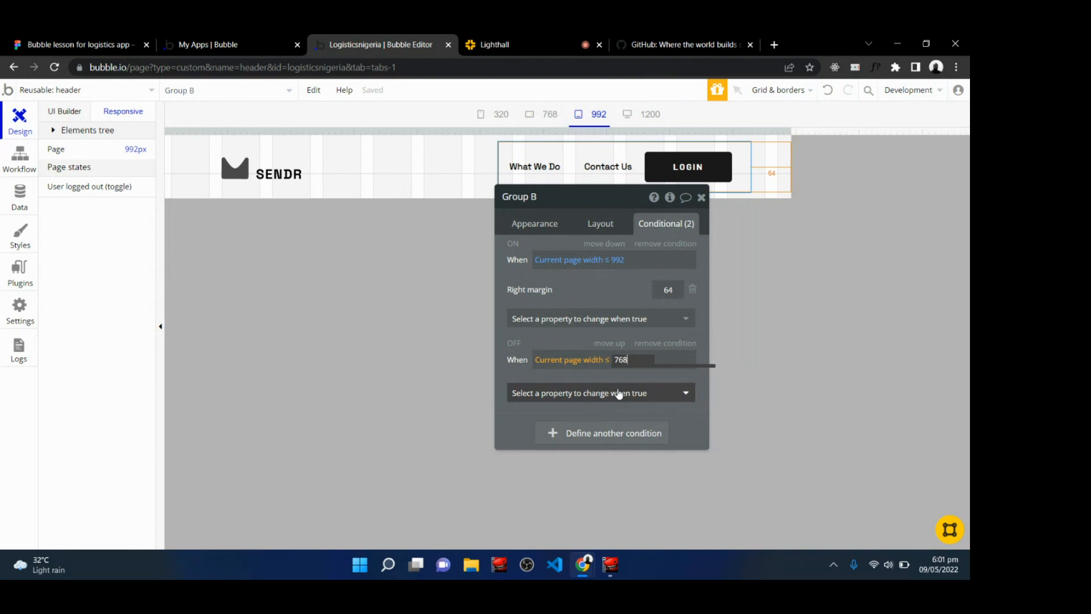
key("Return")
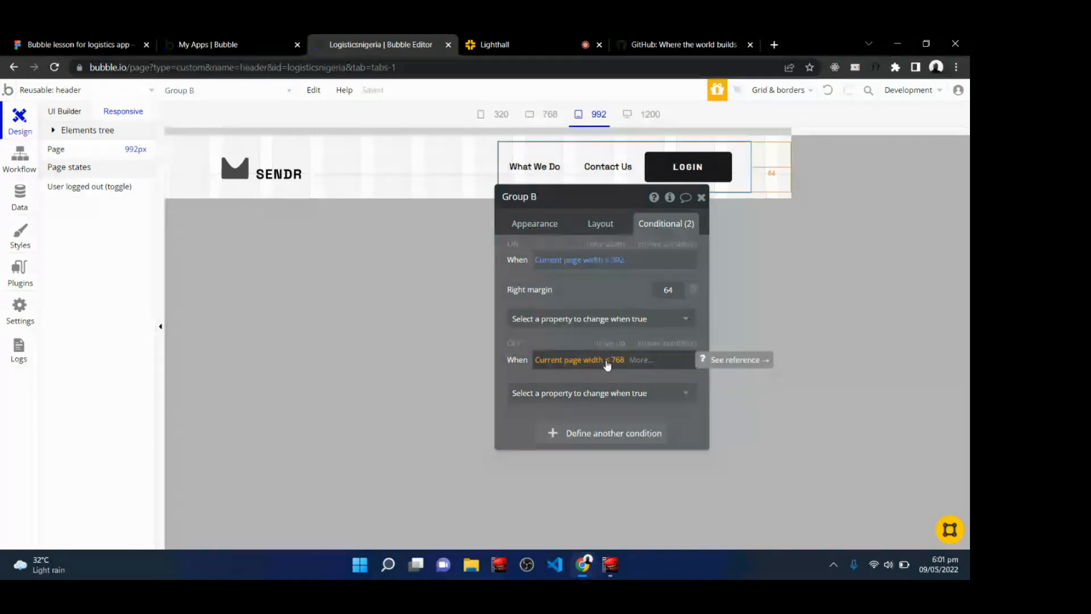
Hide the navigation group under that condition, set it to collapse when hidden, and close the editor.
left_click(595, 397)
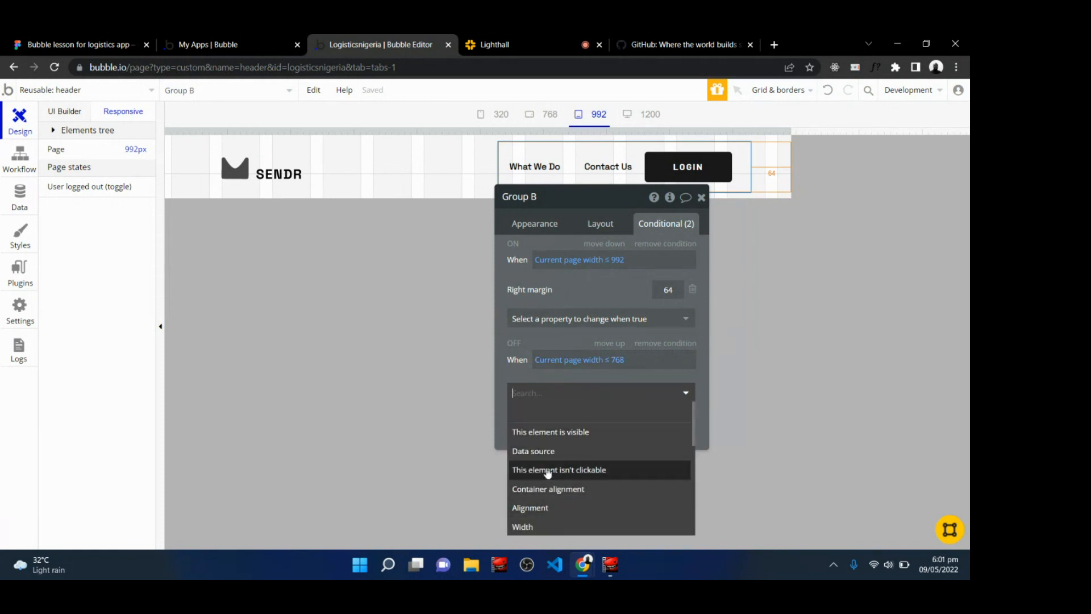
left_click(544, 436)
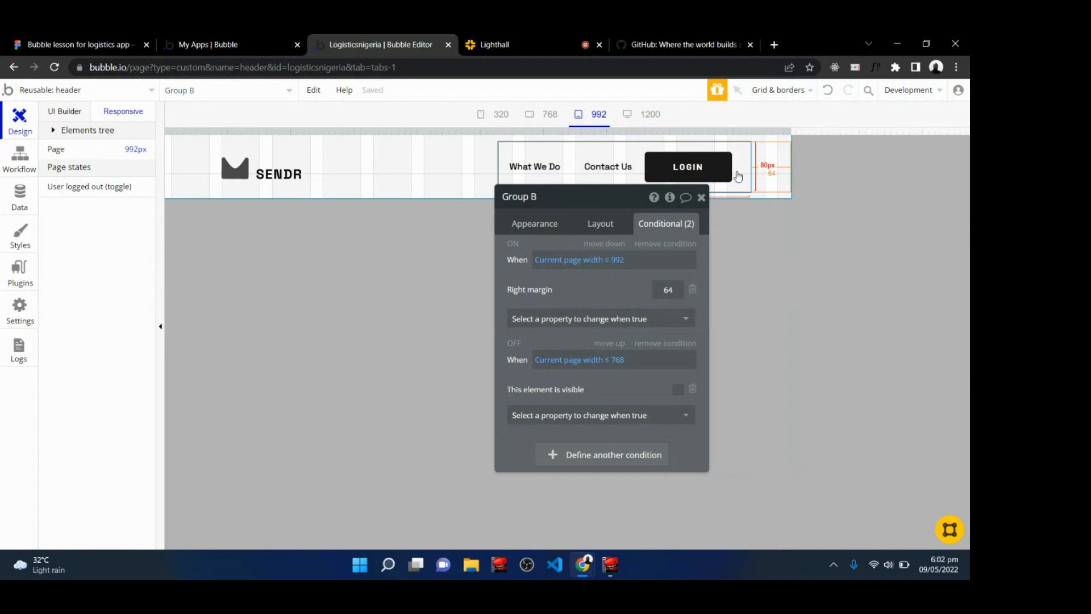
left_click(599, 223)
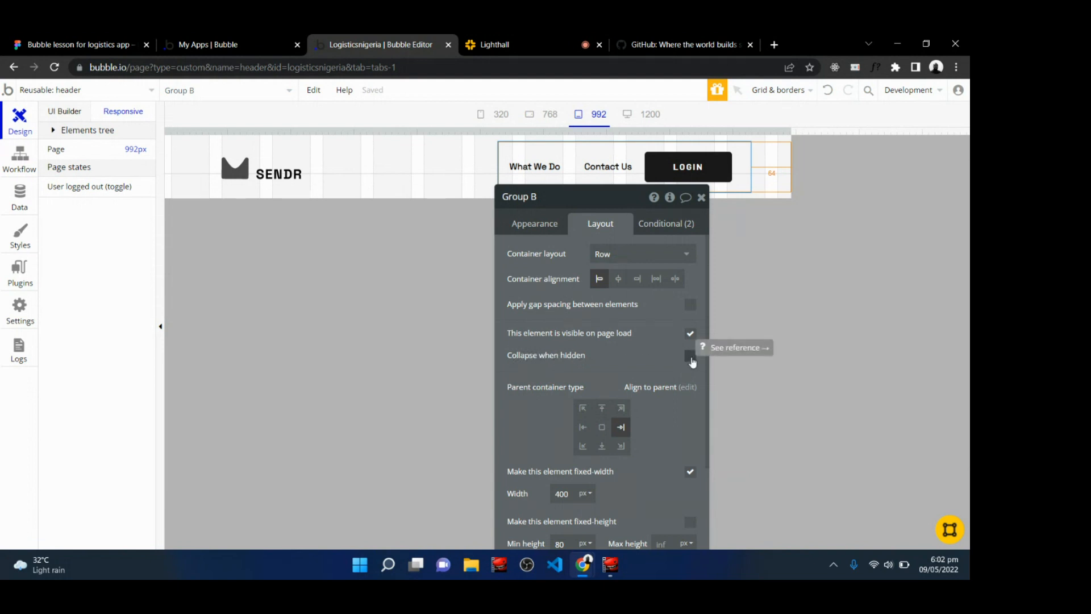
left_click(690, 357)
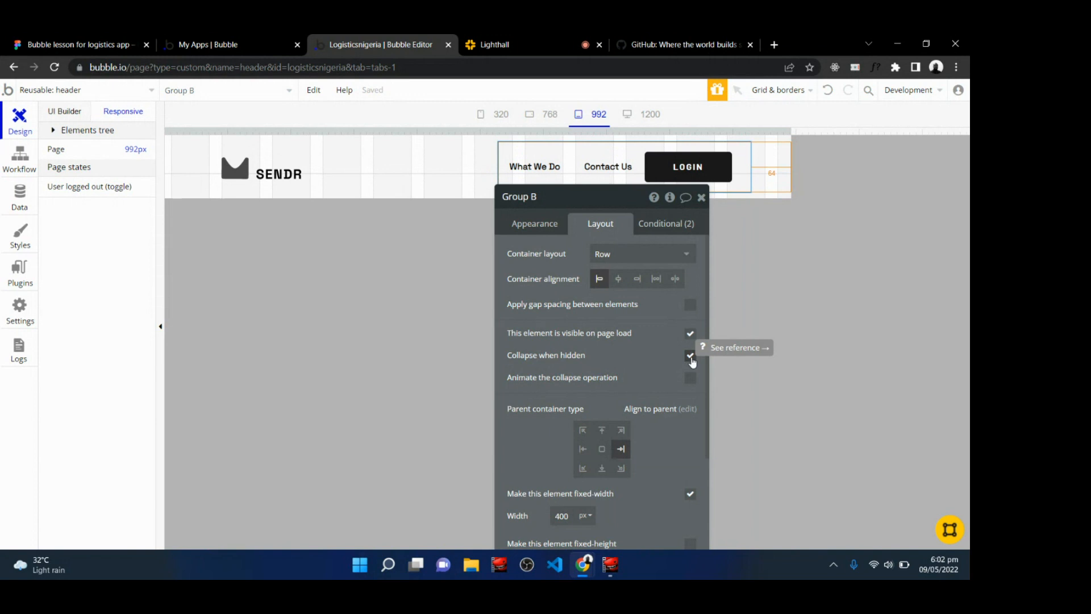
left_click(701, 197)
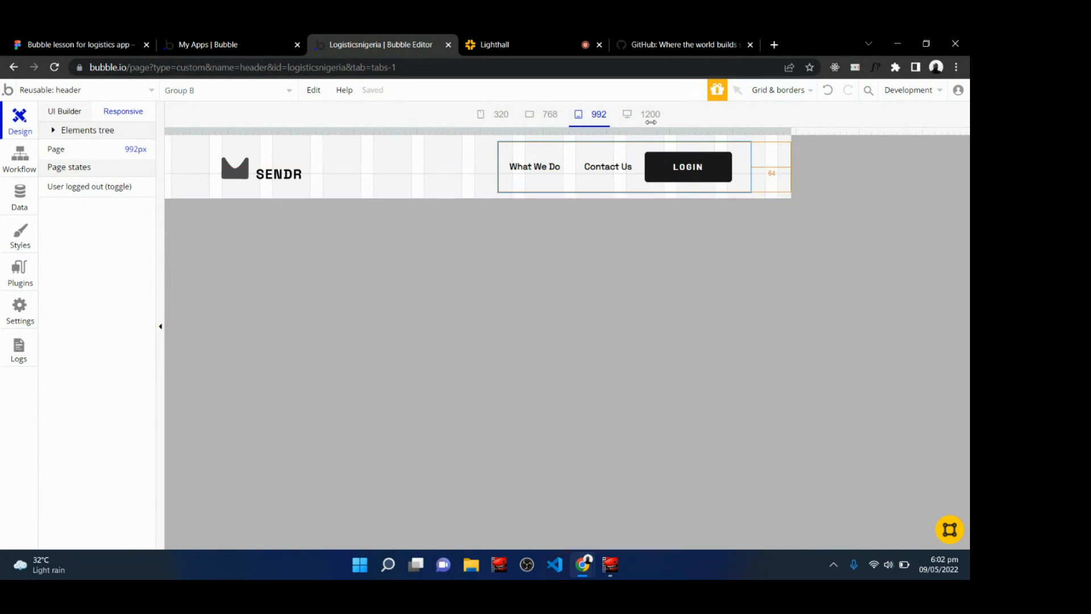
Check the header layout by switching between the 1200, 992 and 768 px previews.
left_click(646, 114)
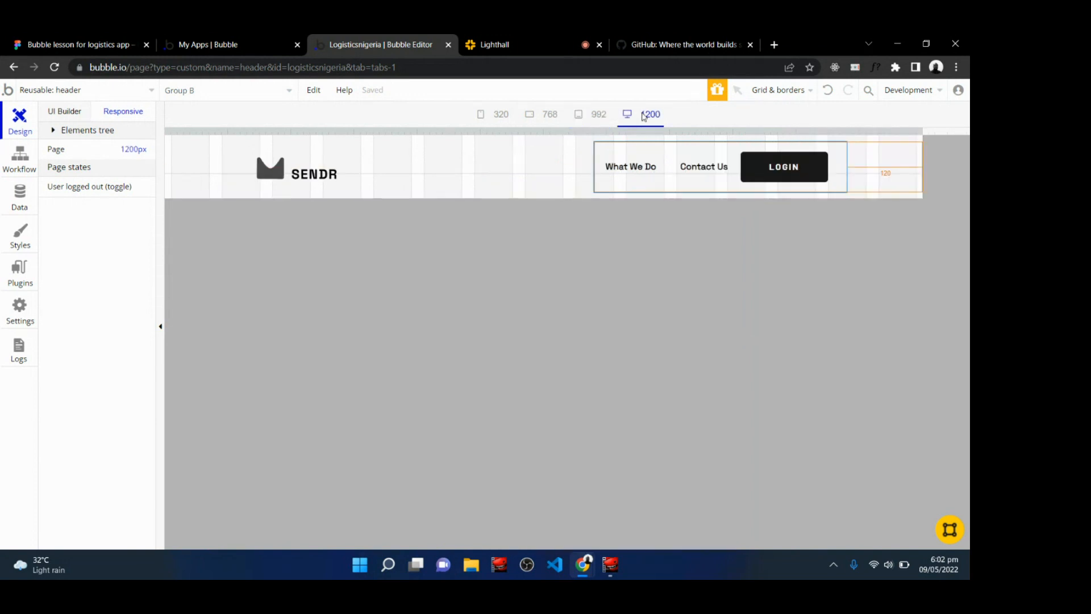
left_click(596, 114)
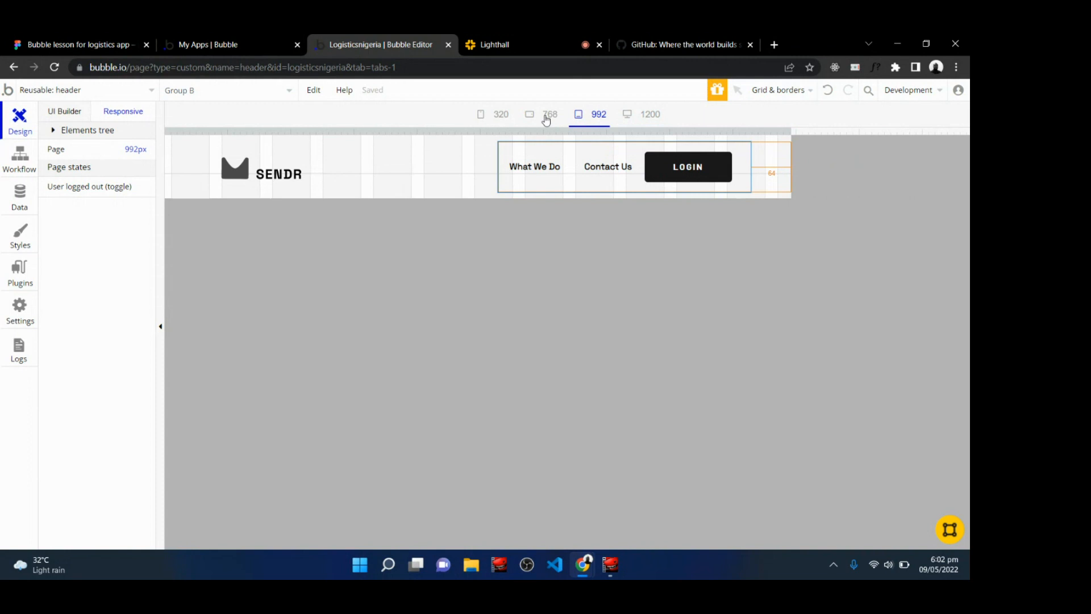
left_click(547, 119)
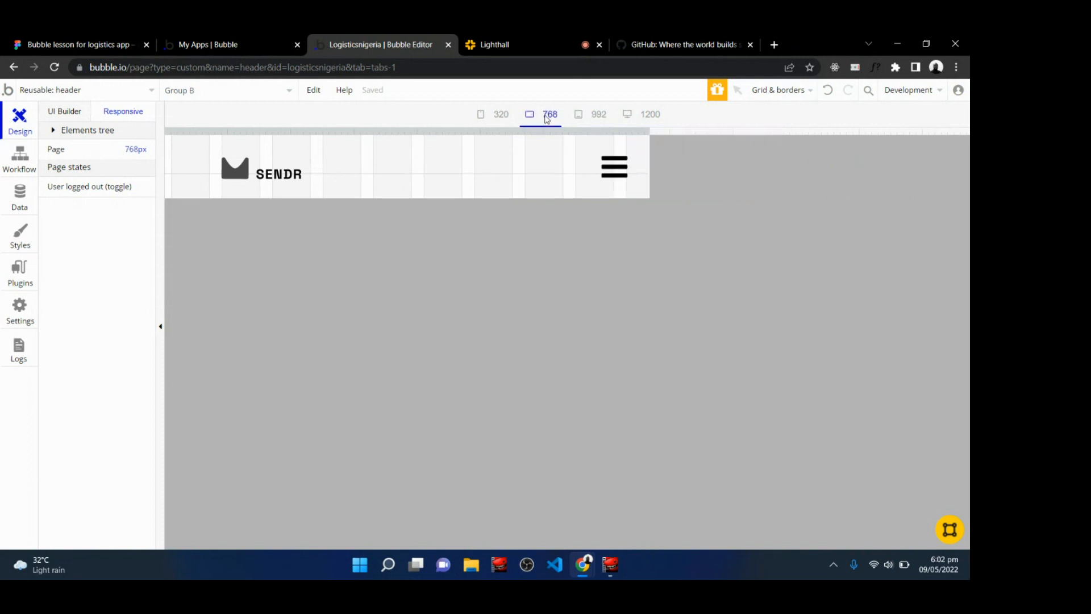
Switch to the 320 px preview and glance at the Lighthall class chat before returning to the editor.
left_click(500, 118)
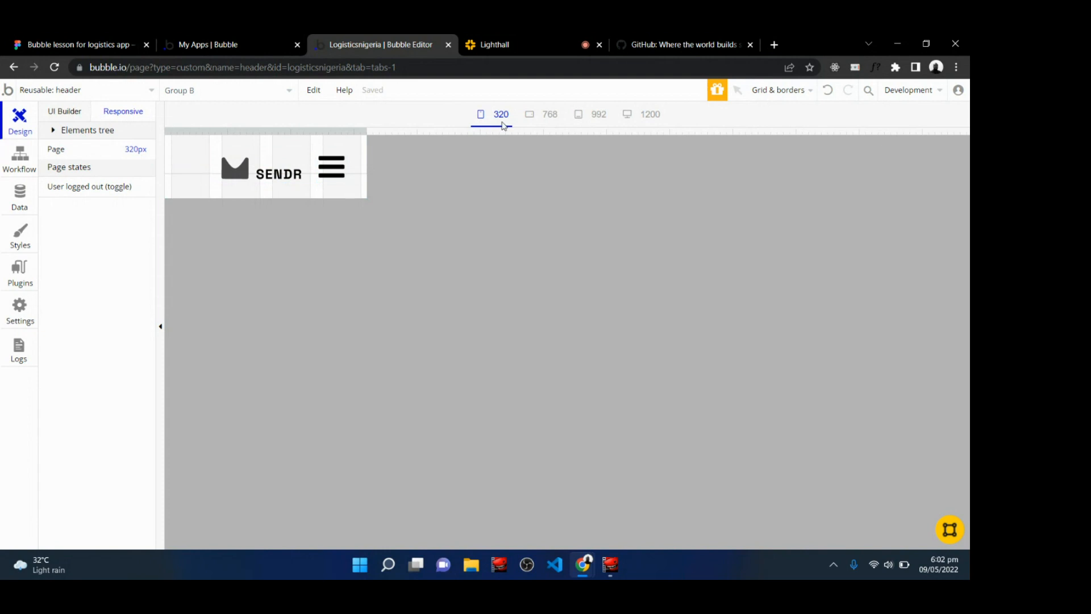
left_click(534, 39)
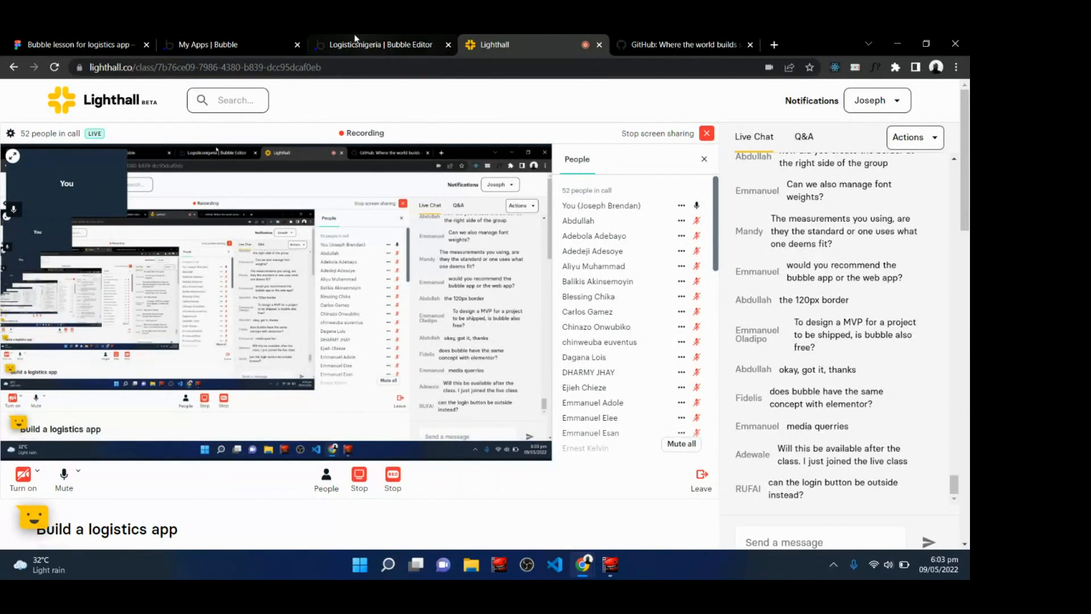
left_click(391, 41)
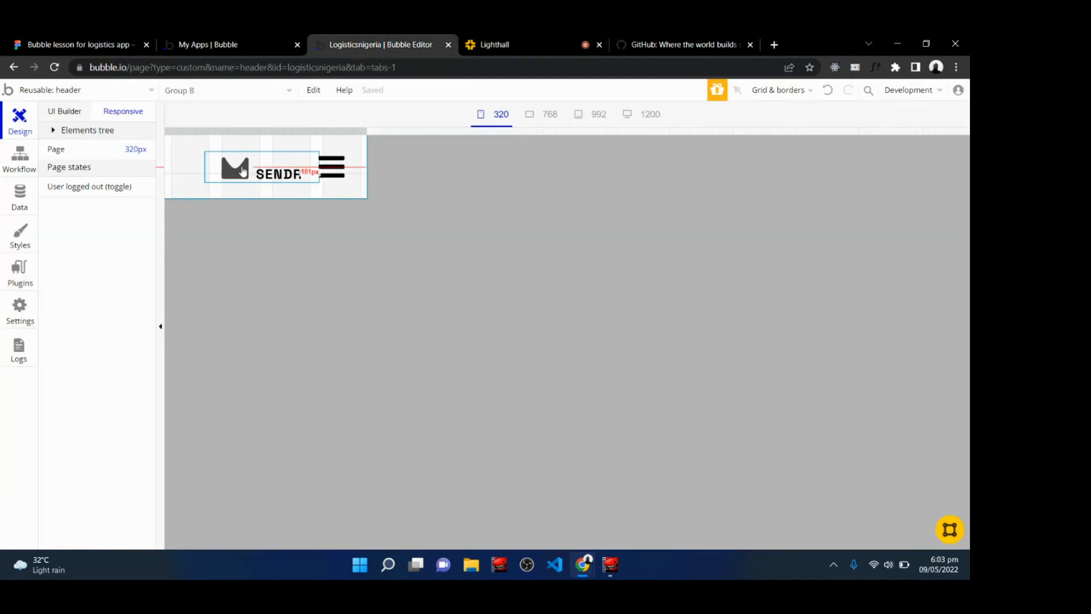
Add a second condition on the slidebar menu for when the current page width is < 340.
double_click(337, 175)
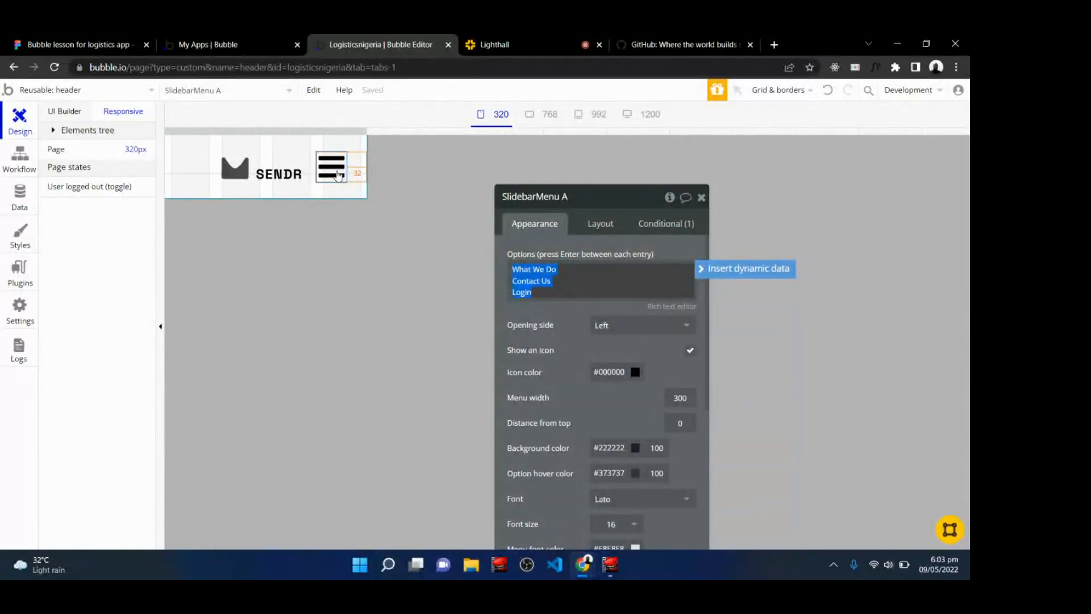
left_click(662, 222)
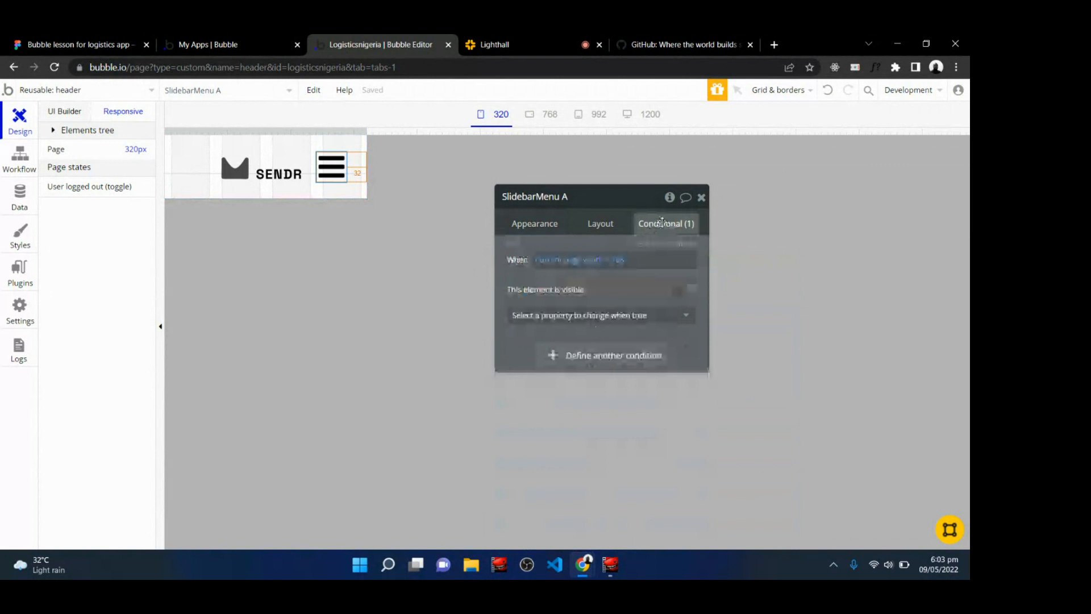
left_click(581, 362)
left_click(548, 356)
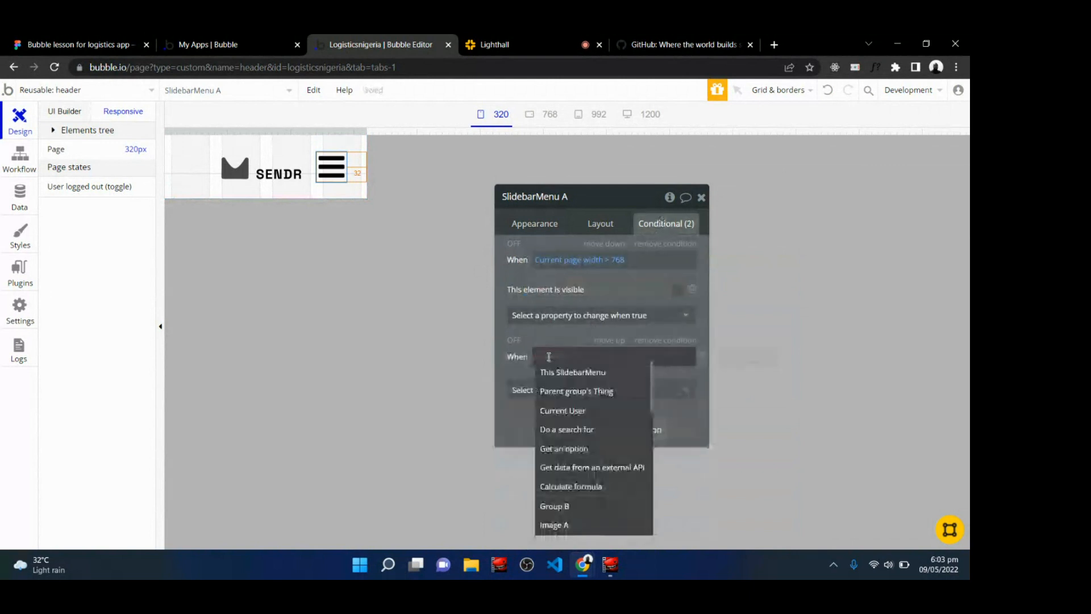
type("curre")
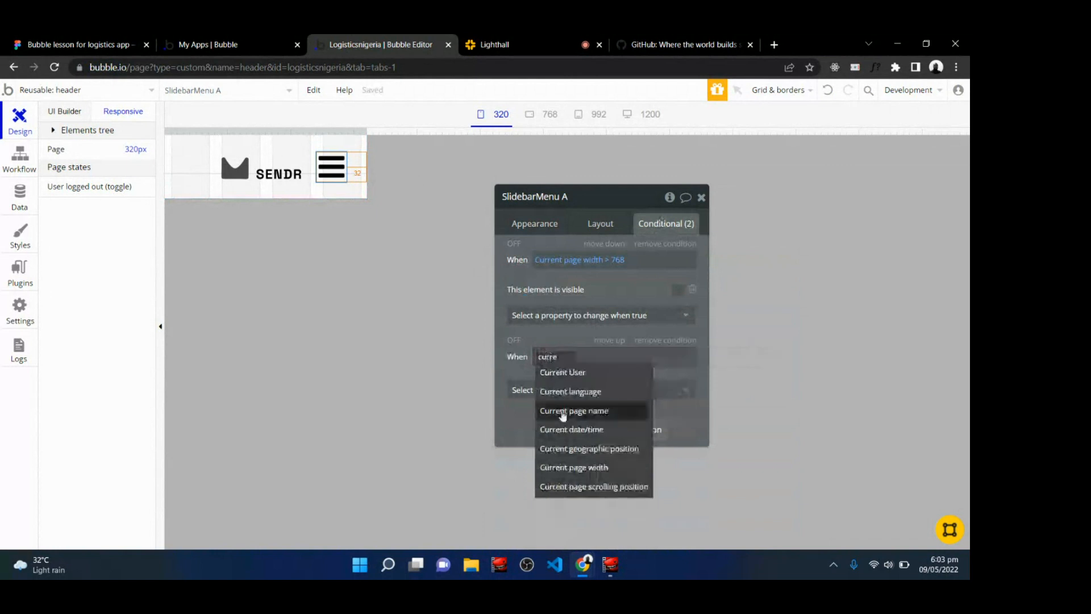
left_click(582, 468)
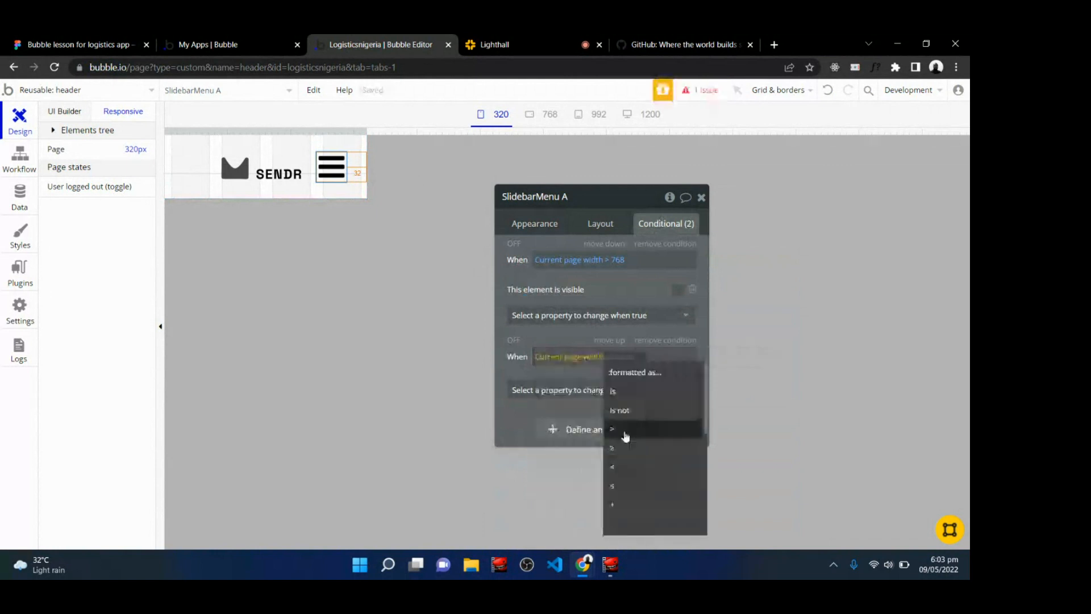
left_click(614, 468)
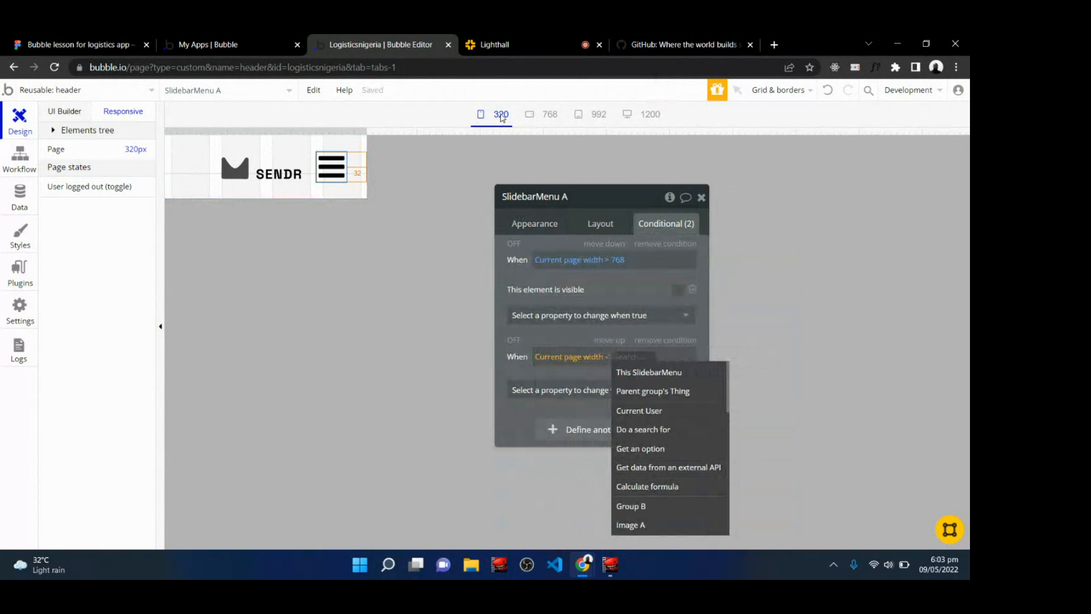
type("34")
type("0")
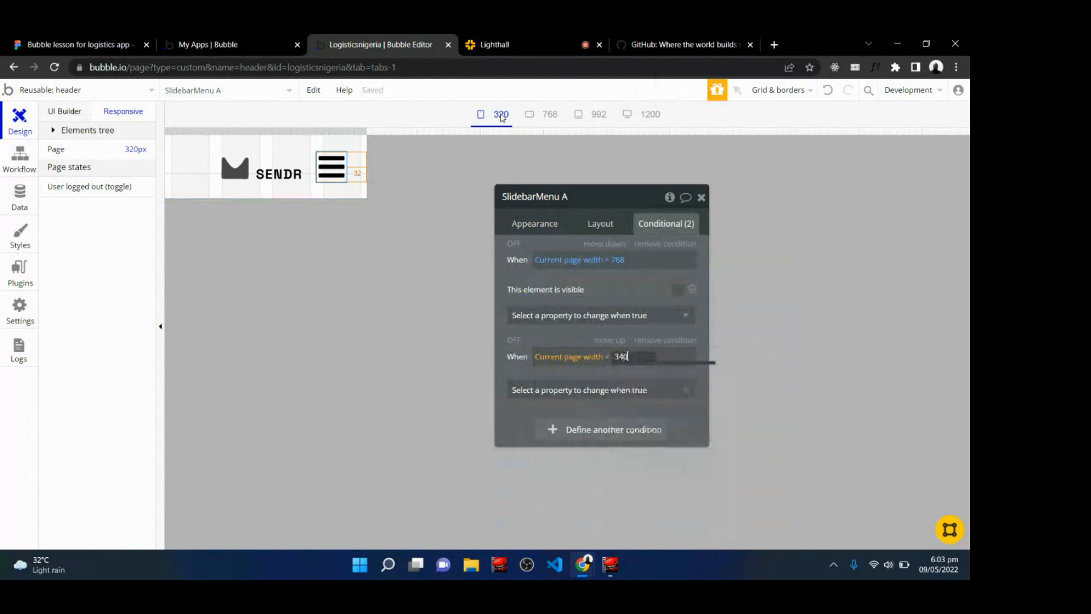
left_click(571, 369)
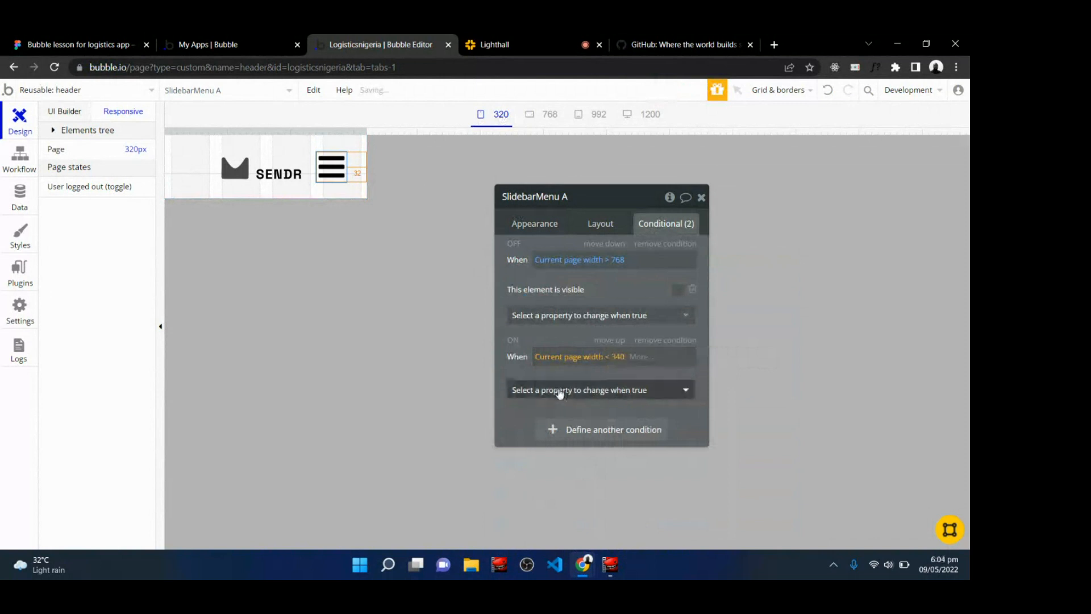
Under that condition, set the slidebar menu's right margin to 8.
left_click(558, 390)
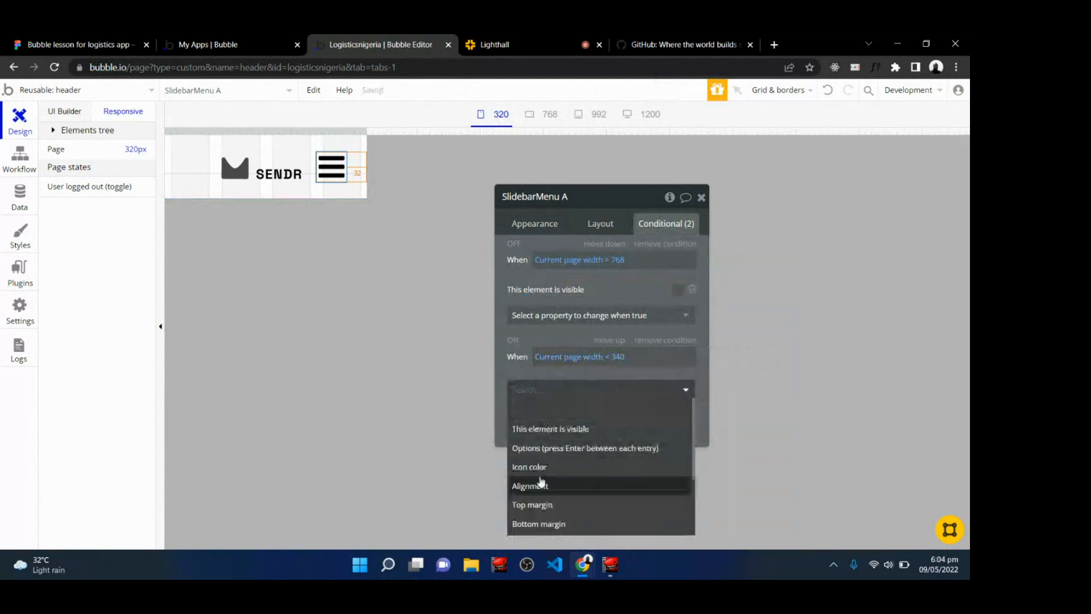
scroll(541, 483, "down", 2)
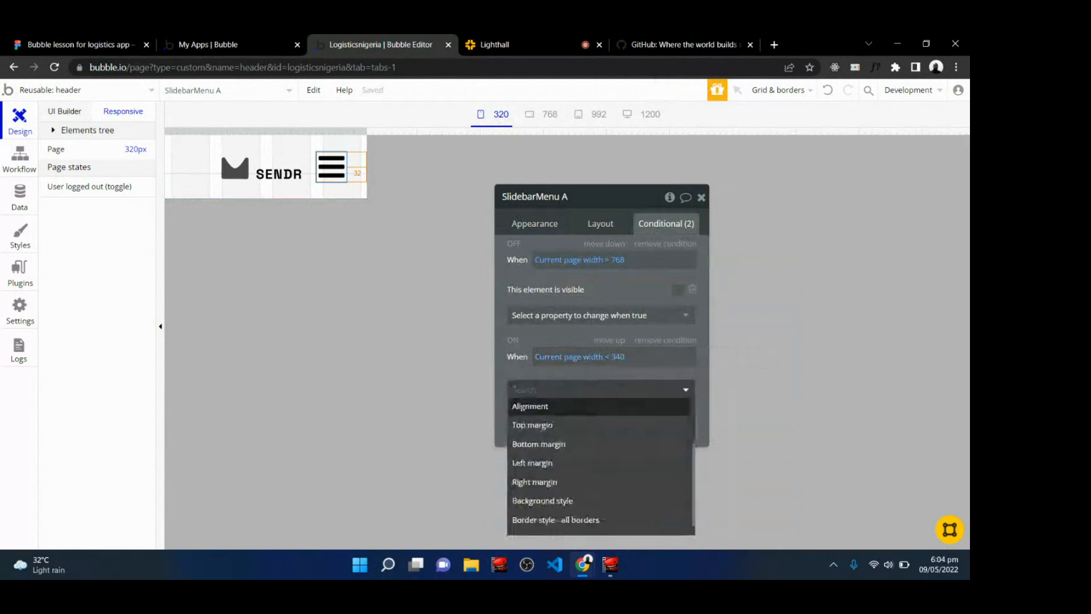
left_click(544, 481)
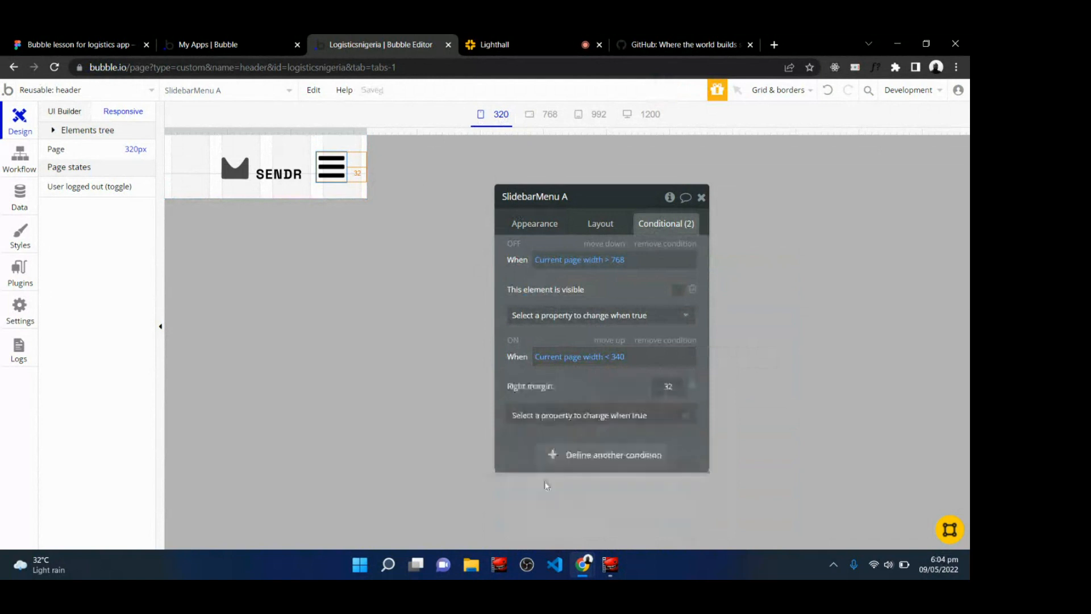
double_click(667, 386)
type("0")
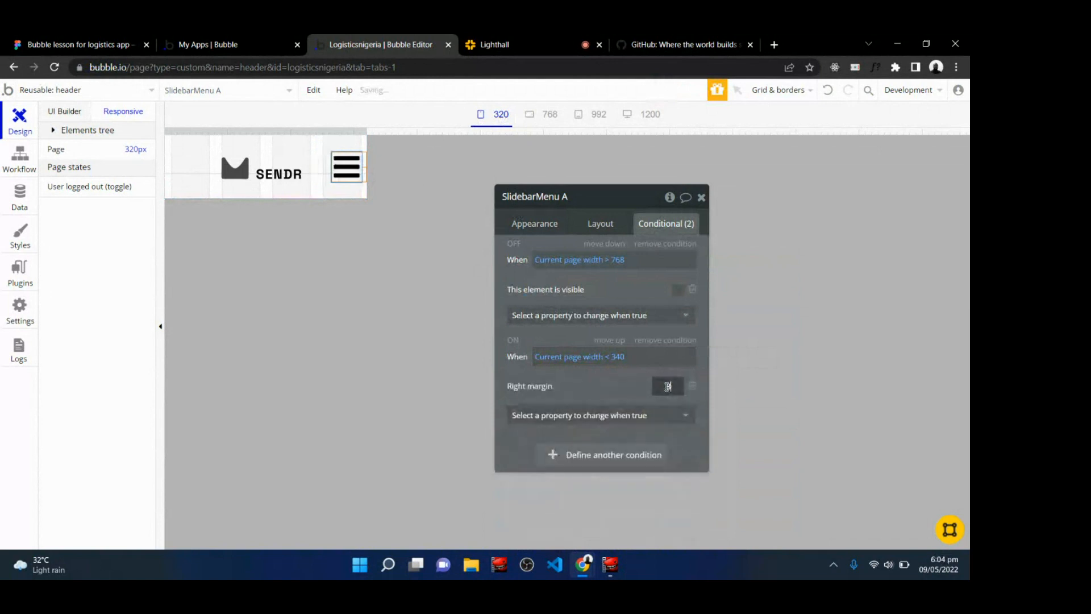
left_click(598, 390)
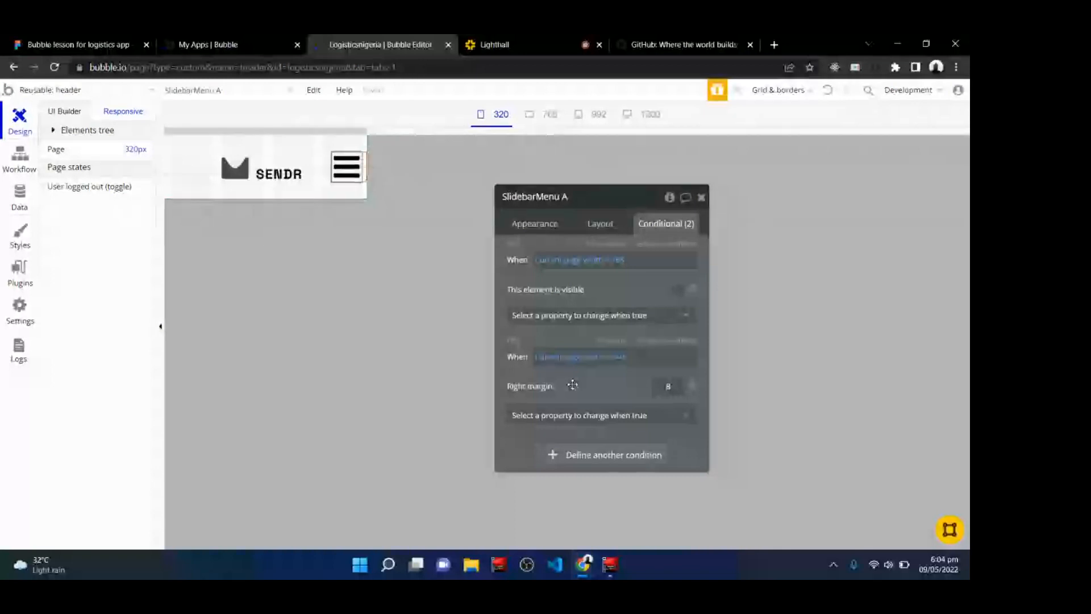
left_click(574, 414)
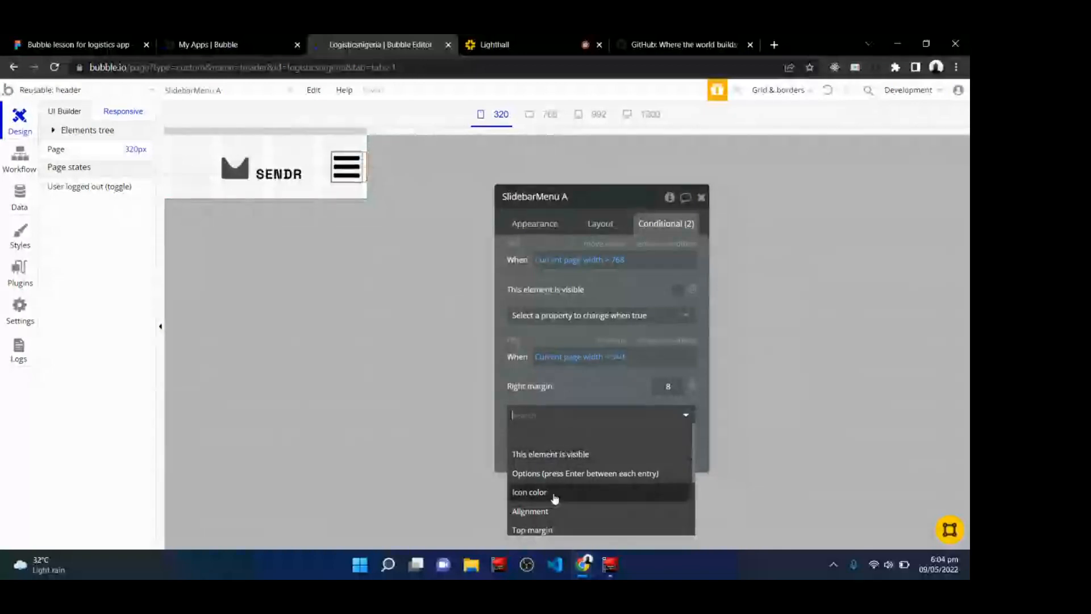
scroll(554, 498, "down", 1)
scroll(514, 472, "down", 2)
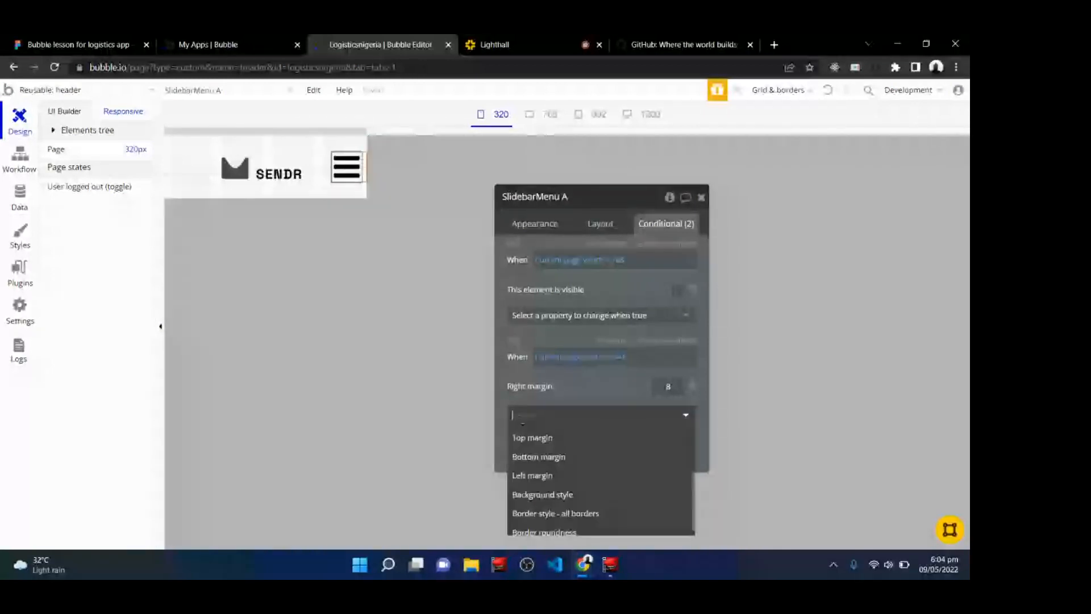
scroll(515, 492, "up", 3)
scroll(514, 492, "down", 3)
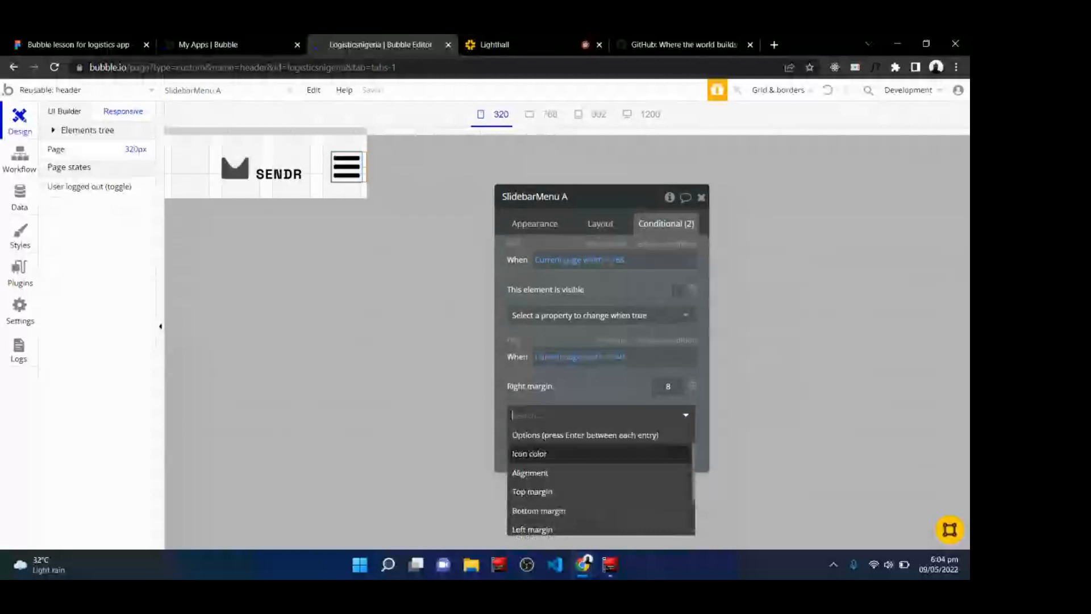
scroll(514, 472, "up", 3)
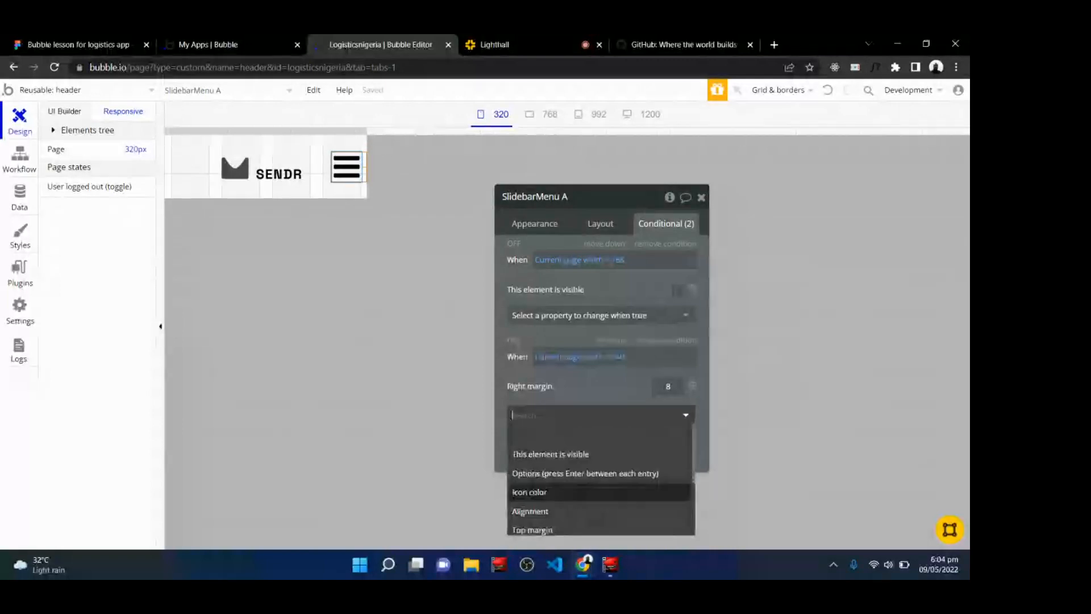
left_click(595, 389)
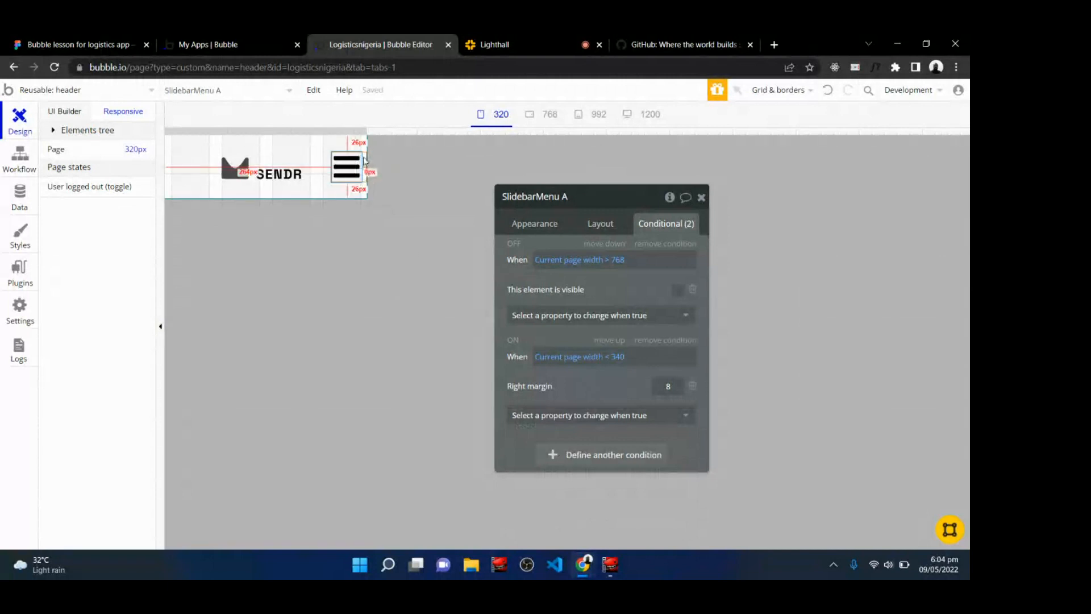
Add a second condition on the SENDR logo image for when the current page width is < 340.
left_click(252, 170)
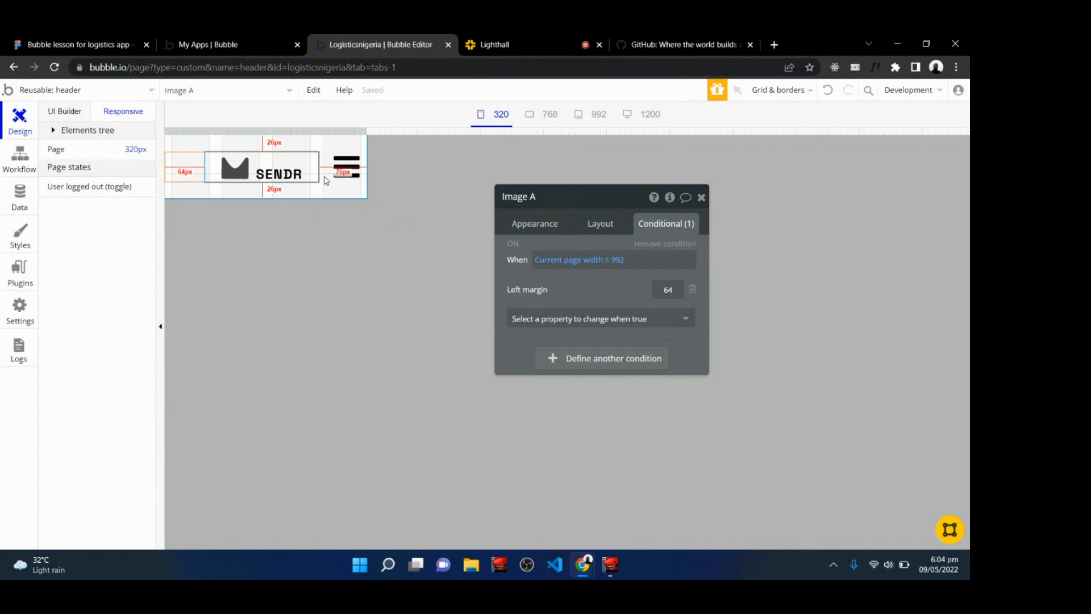
left_click(574, 363)
type("curre")
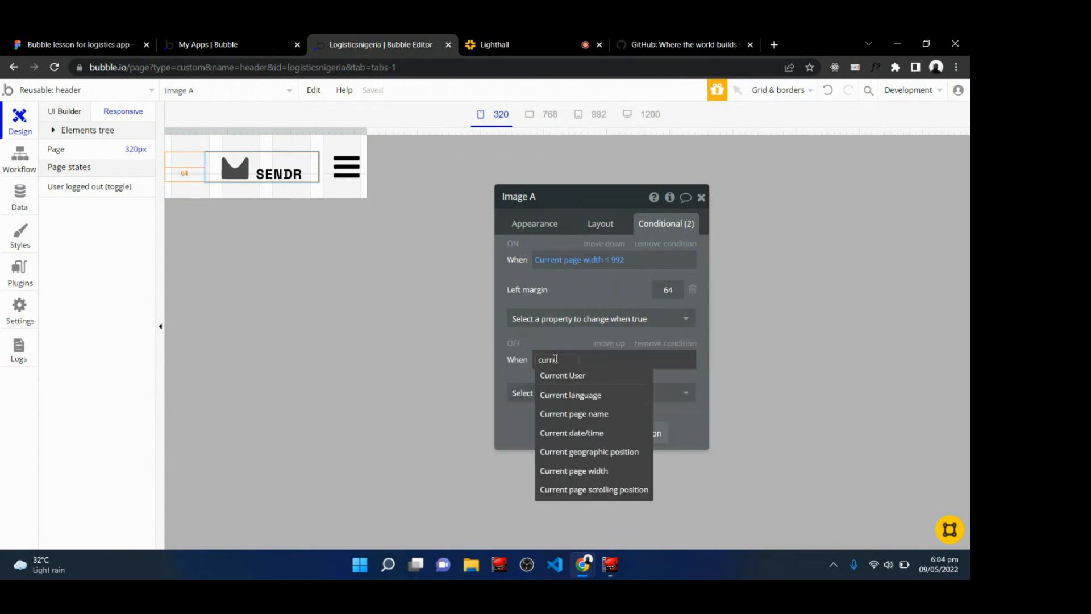
left_click(579, 472)
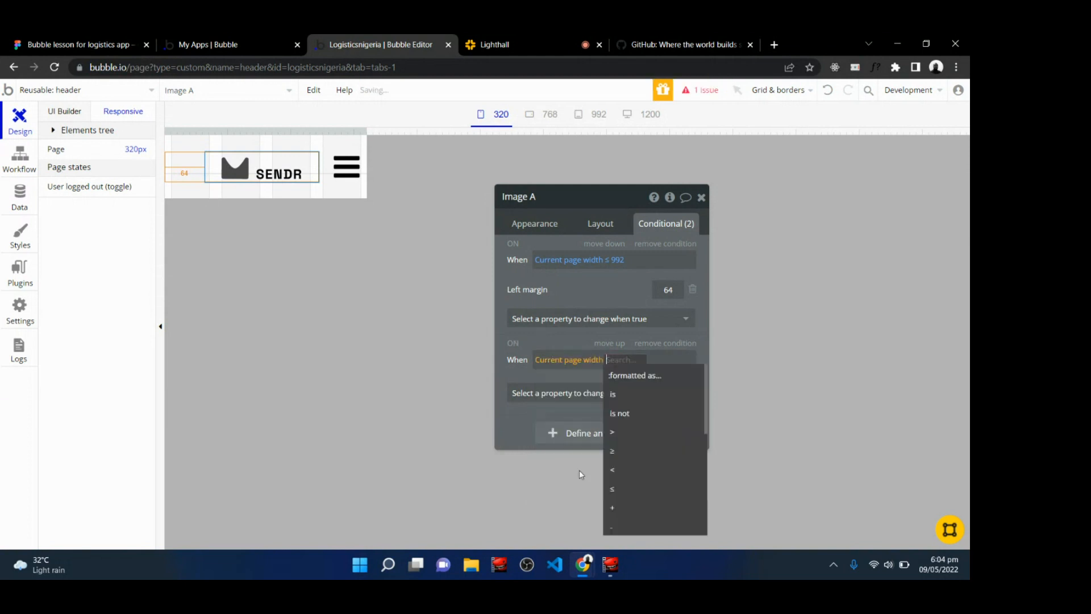
left_click(615, 470)
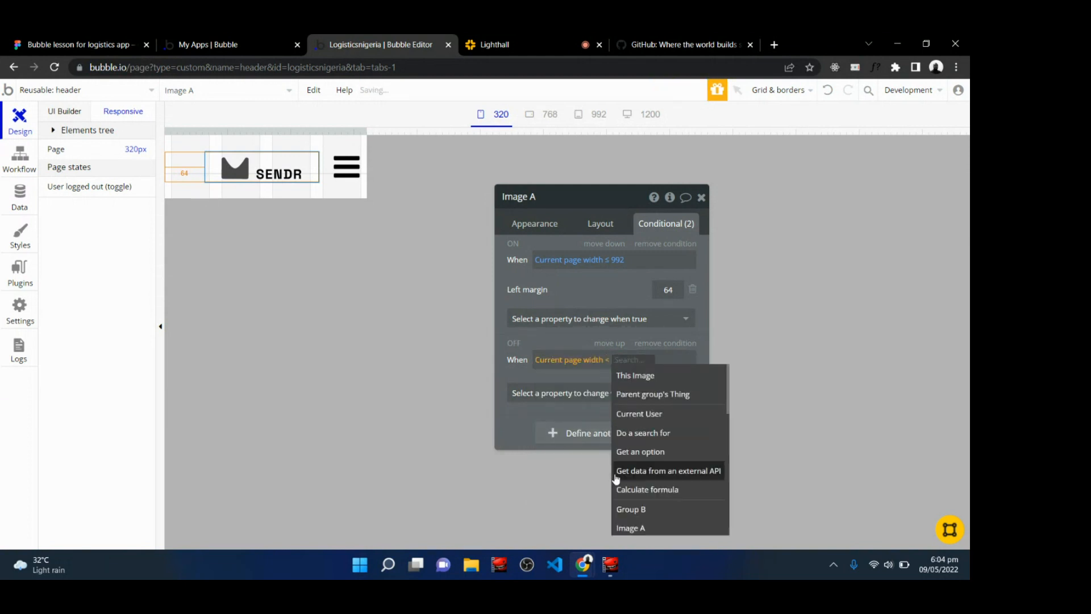
type("340")
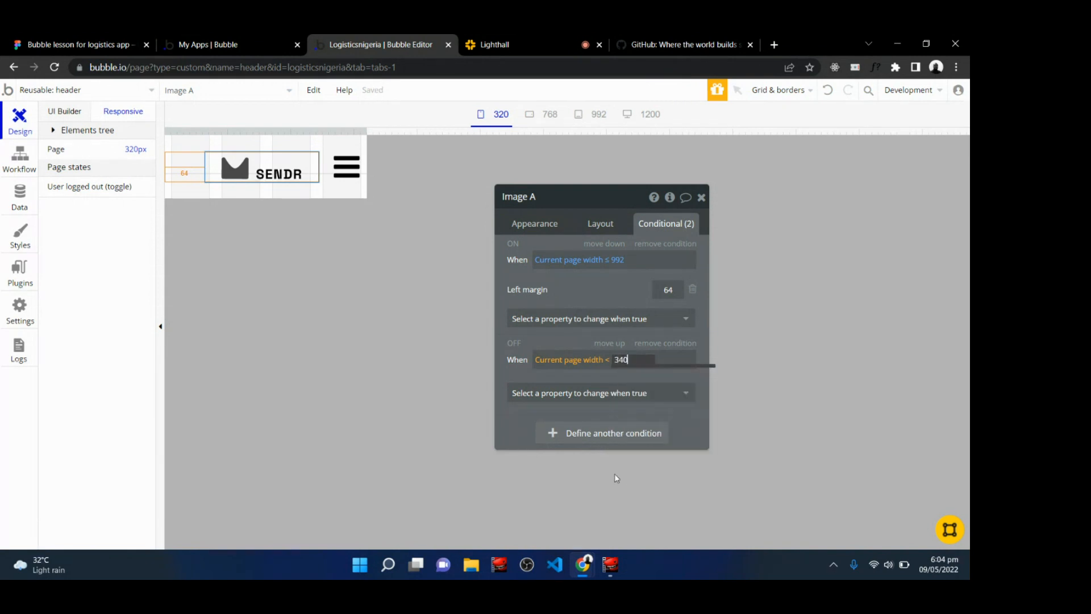
Under that condition, set the logo's left margin to 8 and close the editor.
left_click(582, 392)
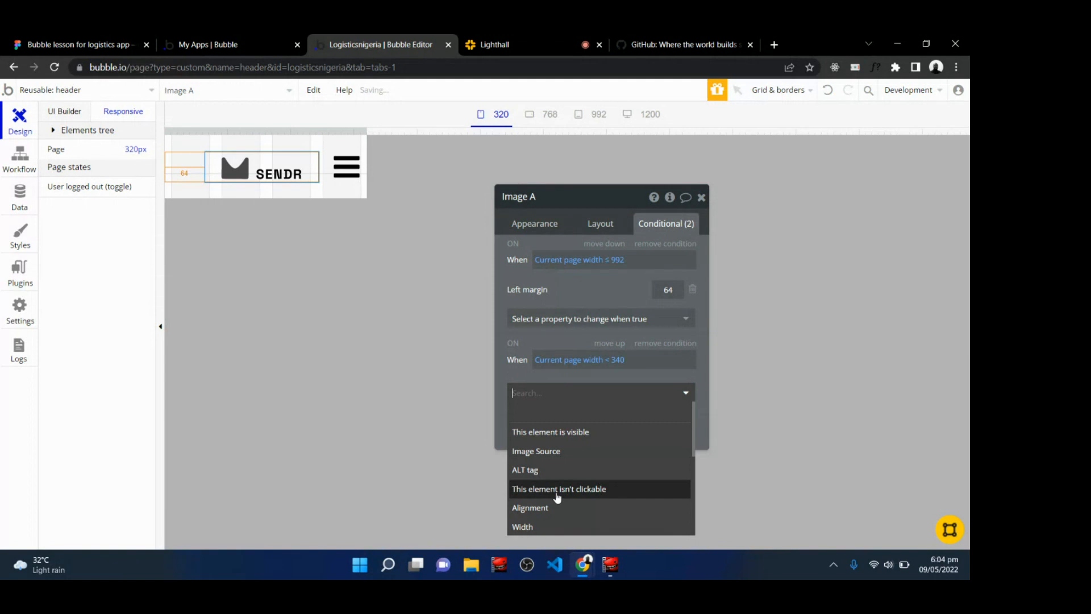
scroll(557, 498, "down", 5)
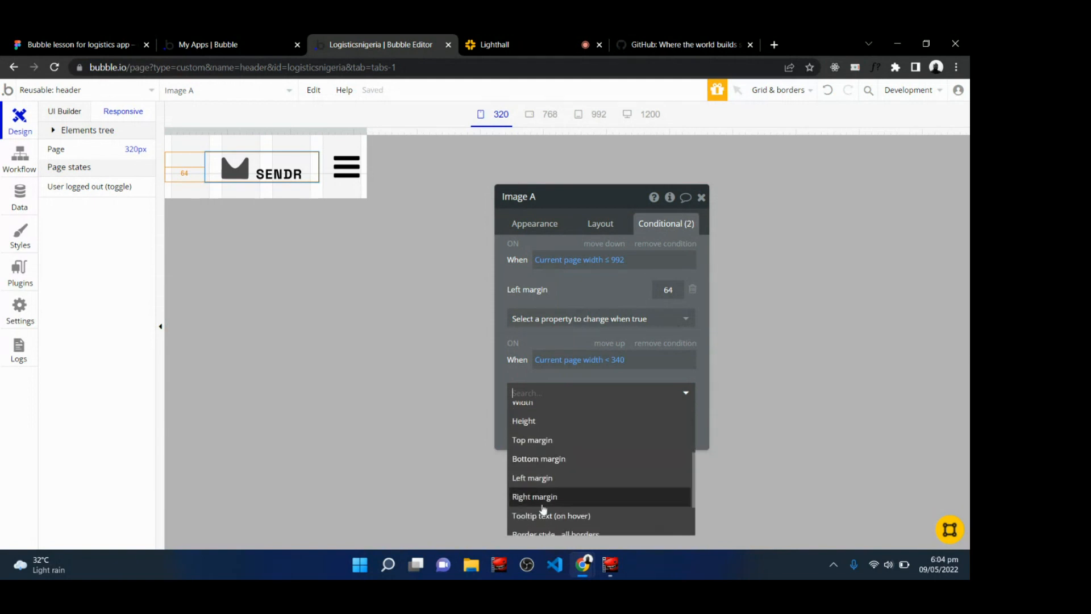
left_click(535, 477)
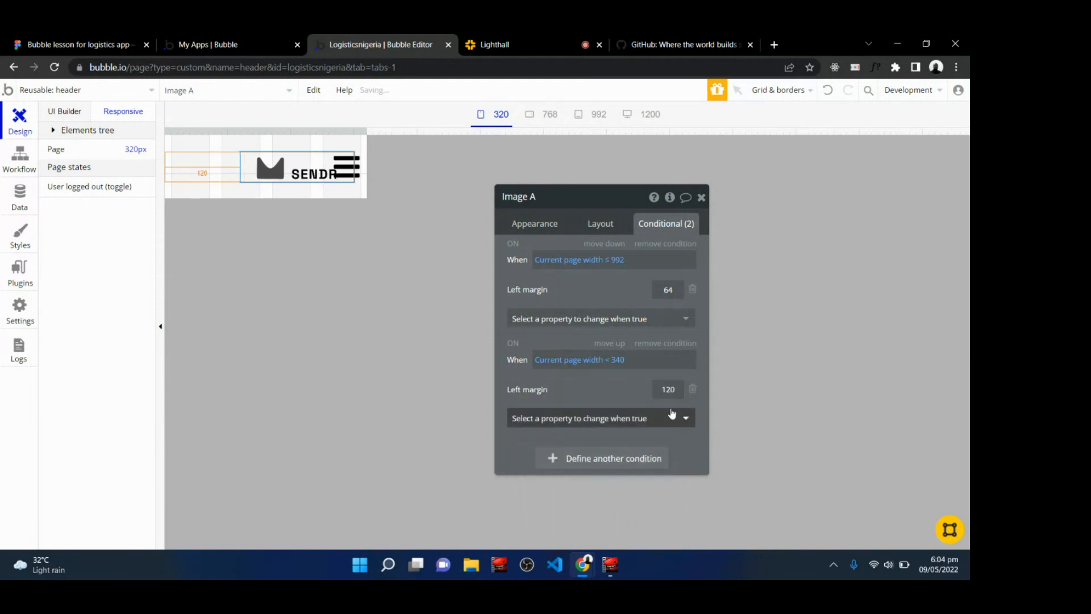
double_click(669, 388)
type("8")
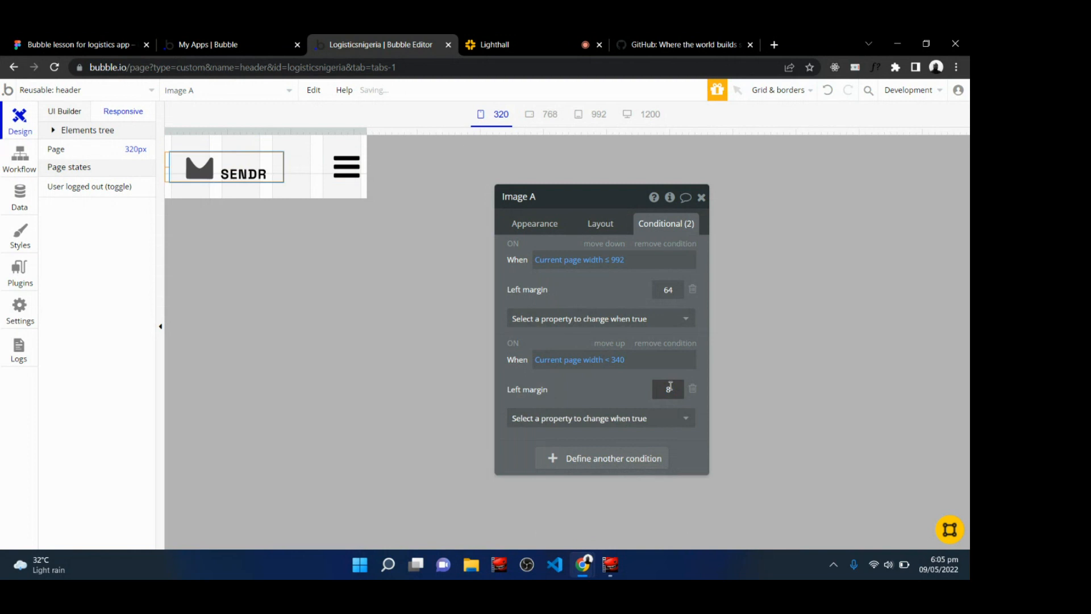
left_click(625, 389)
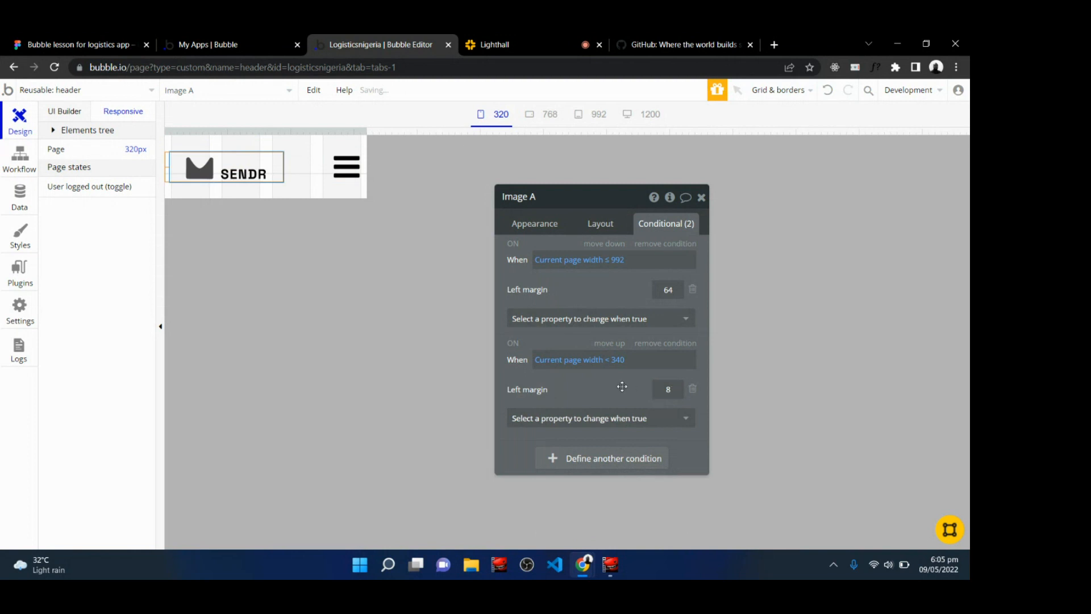
left_click(702, 198)
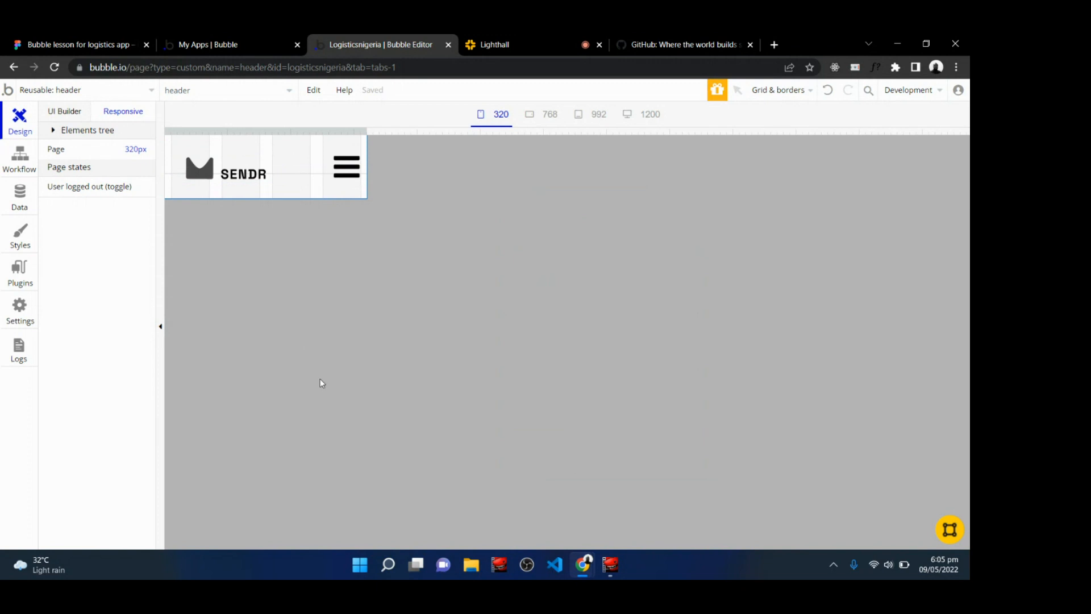
Check the header layout at the 768, 992 and 1200 px previews.
left_click(541, 116)
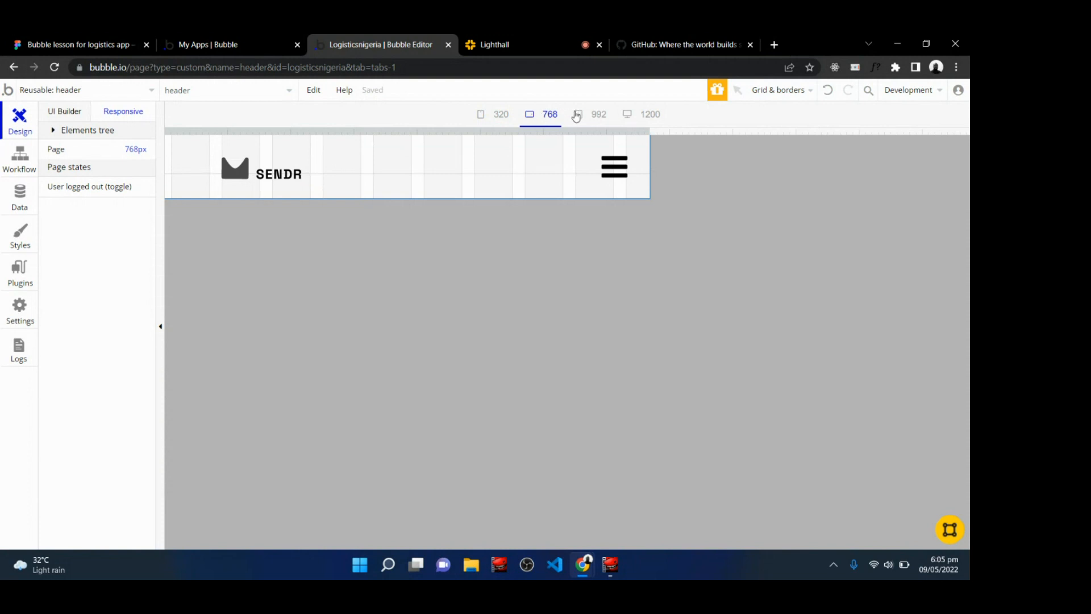
left_click(591, 121)
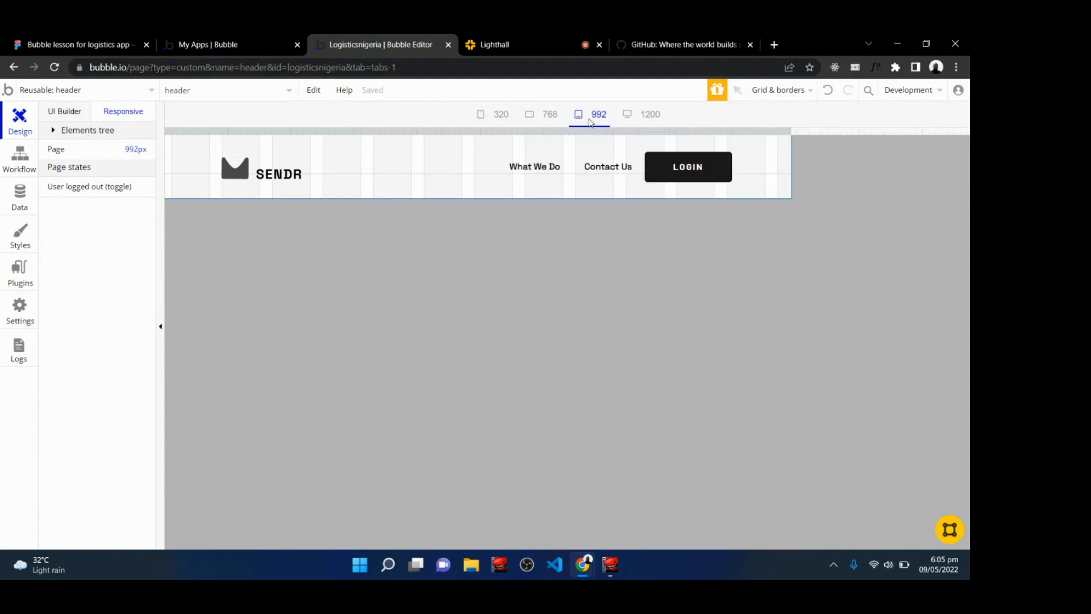
left_click(642, 117)
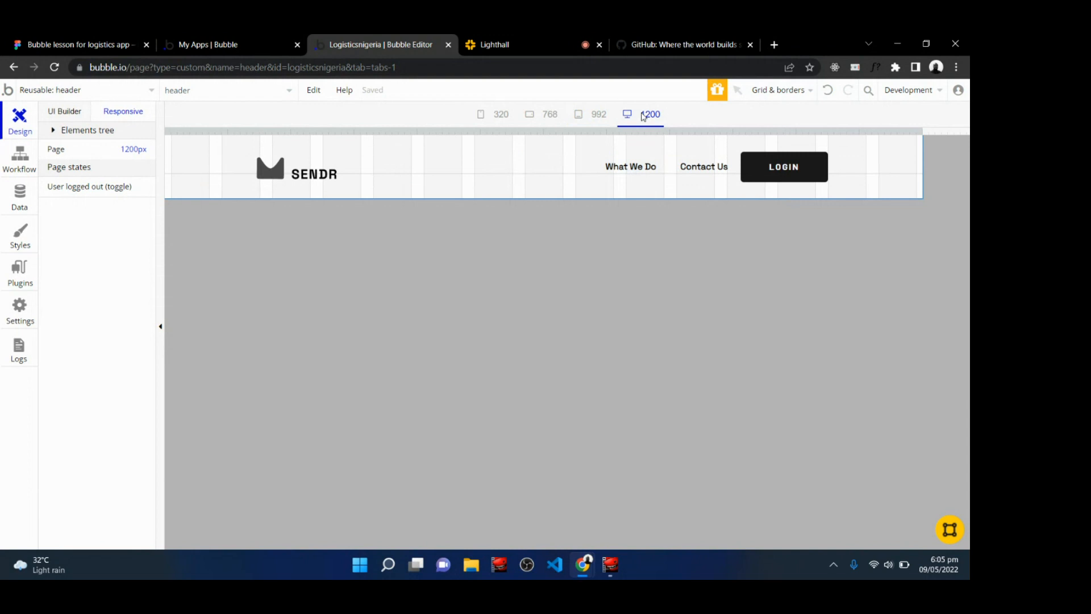
Compare the header layout across the 992, 768, 320 and 1200 px previews.
left_click(584, 118)
left_click(540, 117)
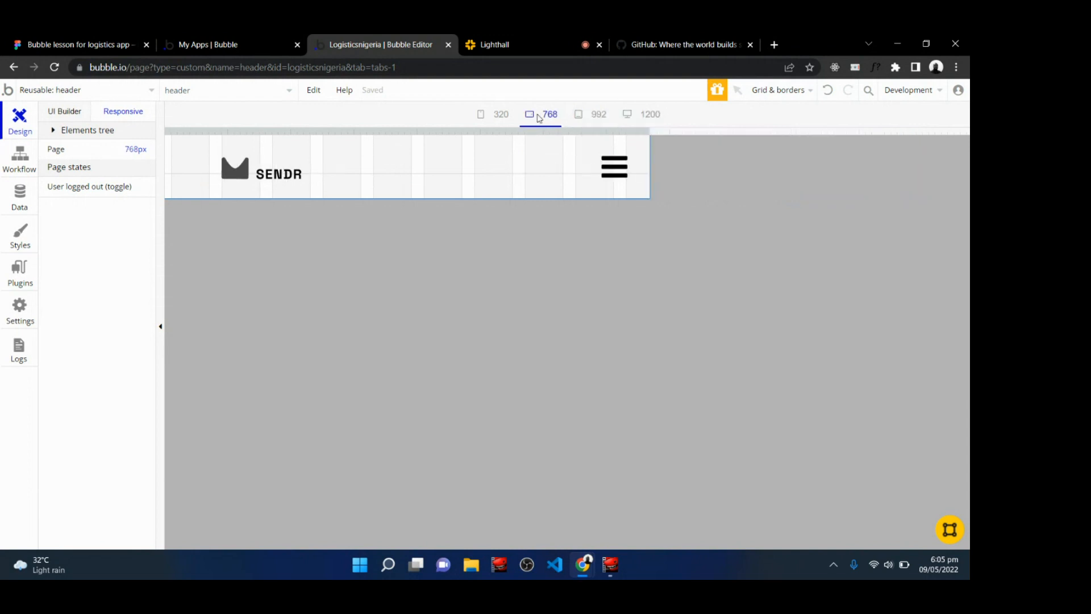
left_click(503, 116)
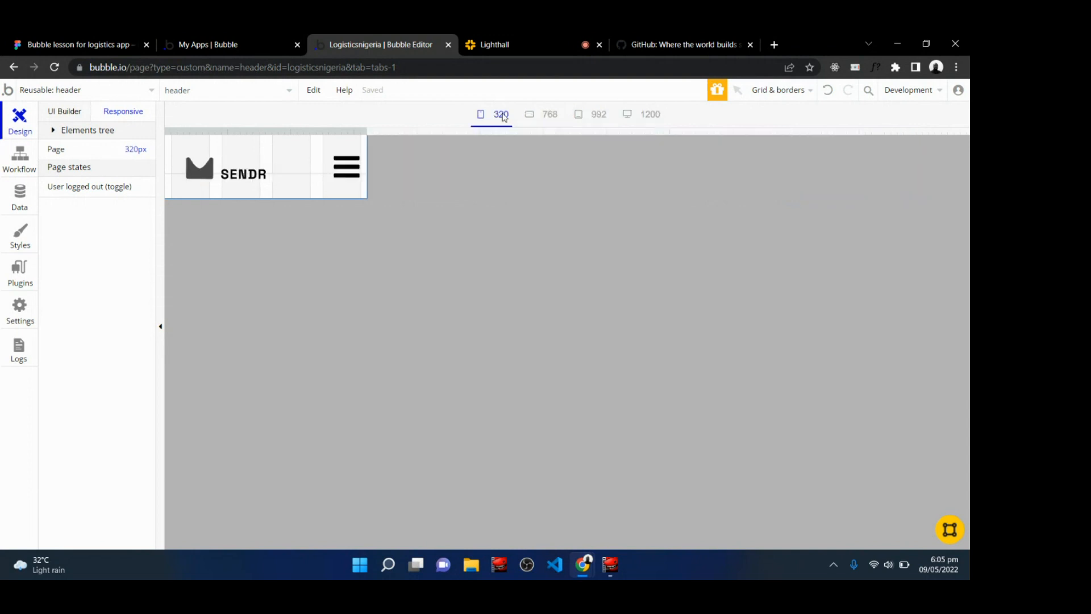
left_click(549, 117)
left_click(591, 113)
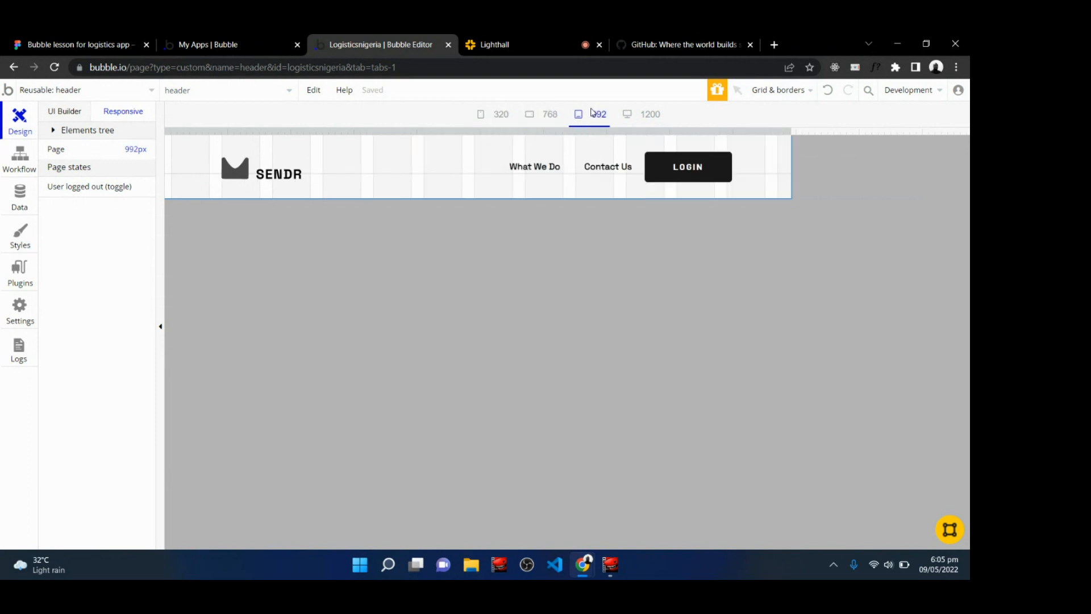
left_click(644, 115)
Read the live class chat and inspect the logo and header element settings without changing them.
left_click(487, 38)
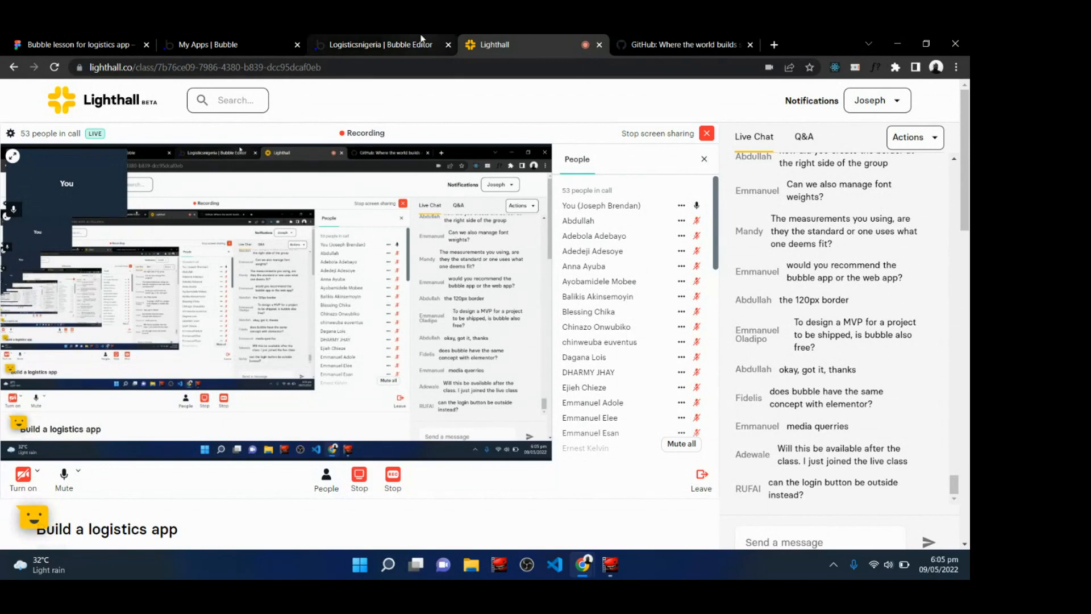
left_click(377, 35)
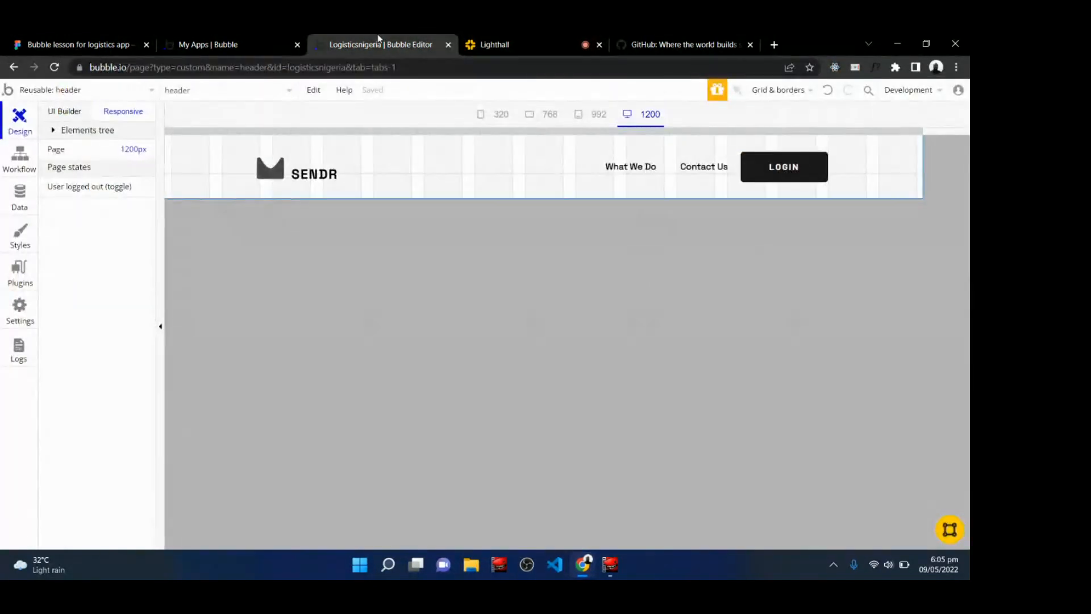
left_click(510, 40)
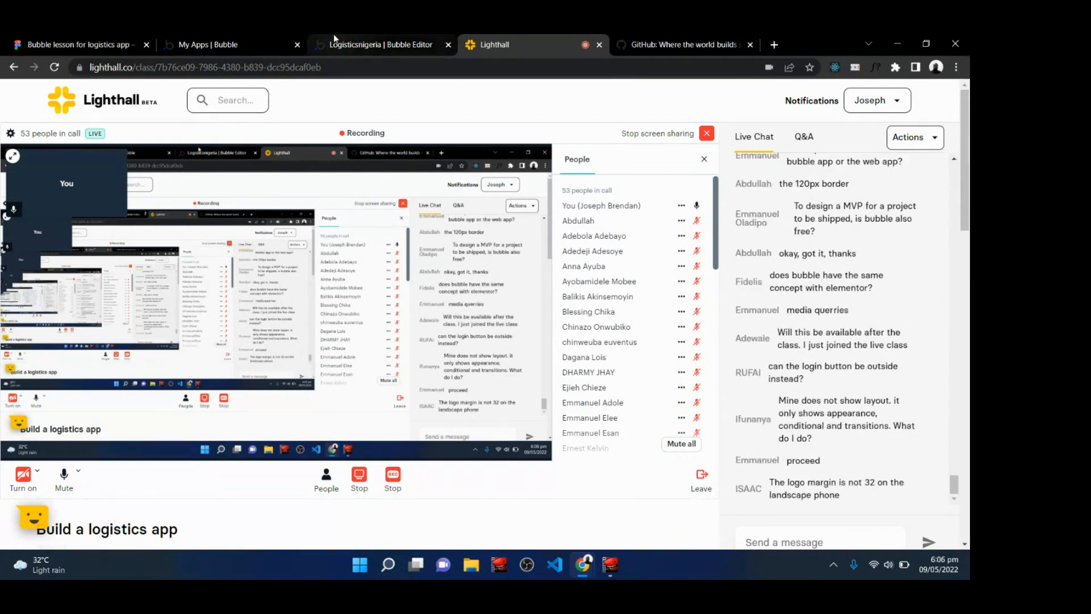
left_click(371, 38)
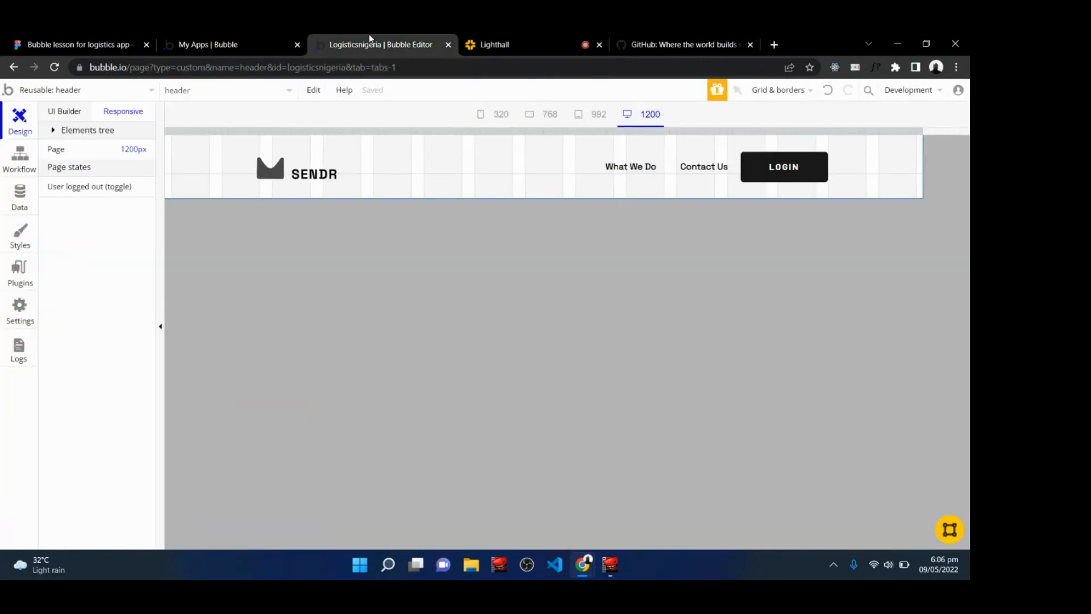
left_click(316, 181)
double_click(316, 181)
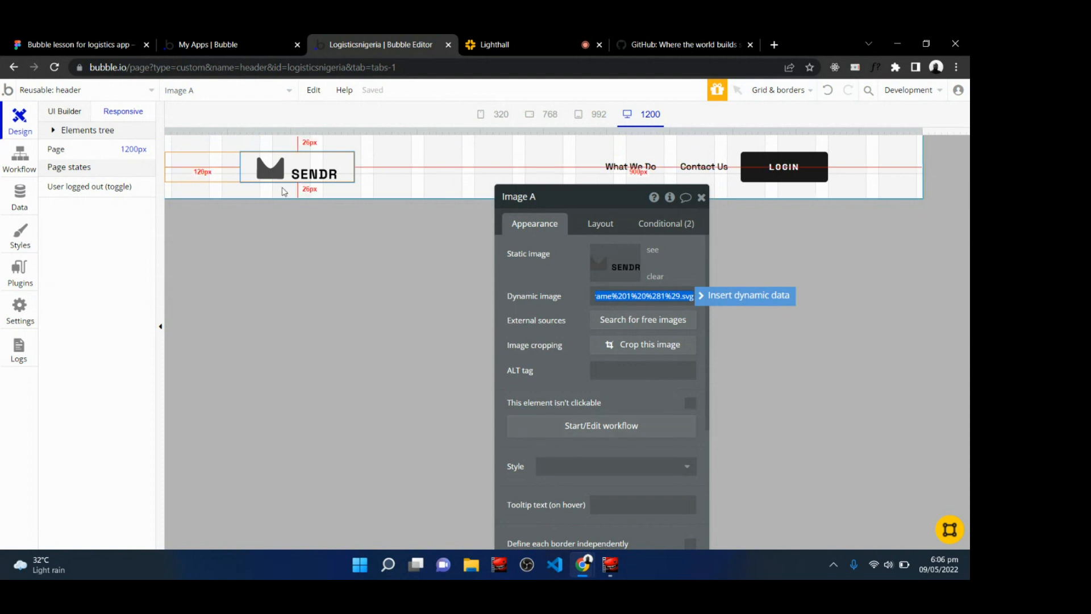
left_click(379, 196)
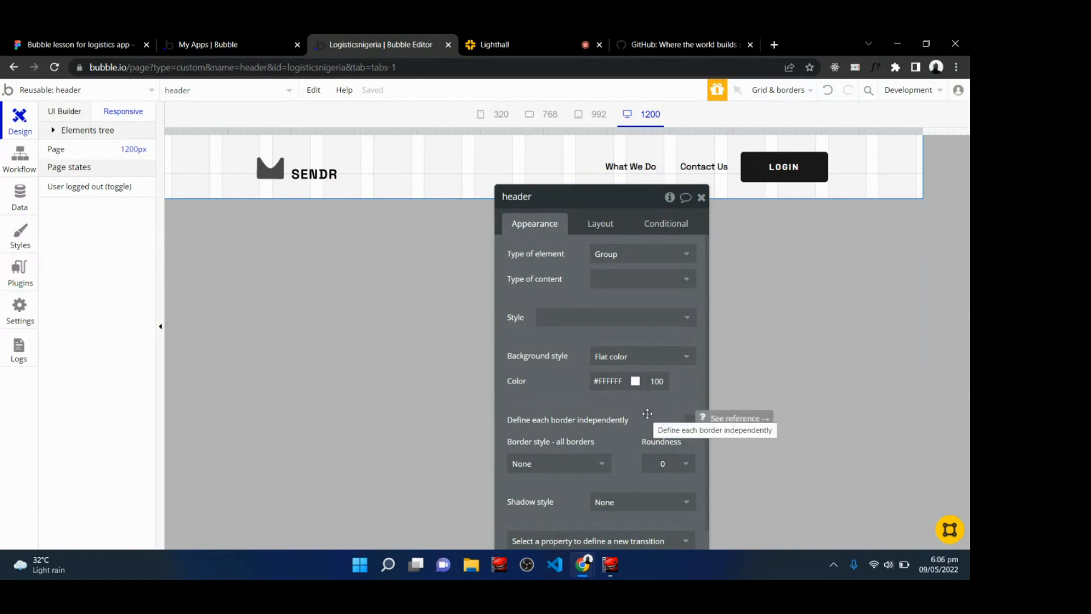
left_click(701, 197)
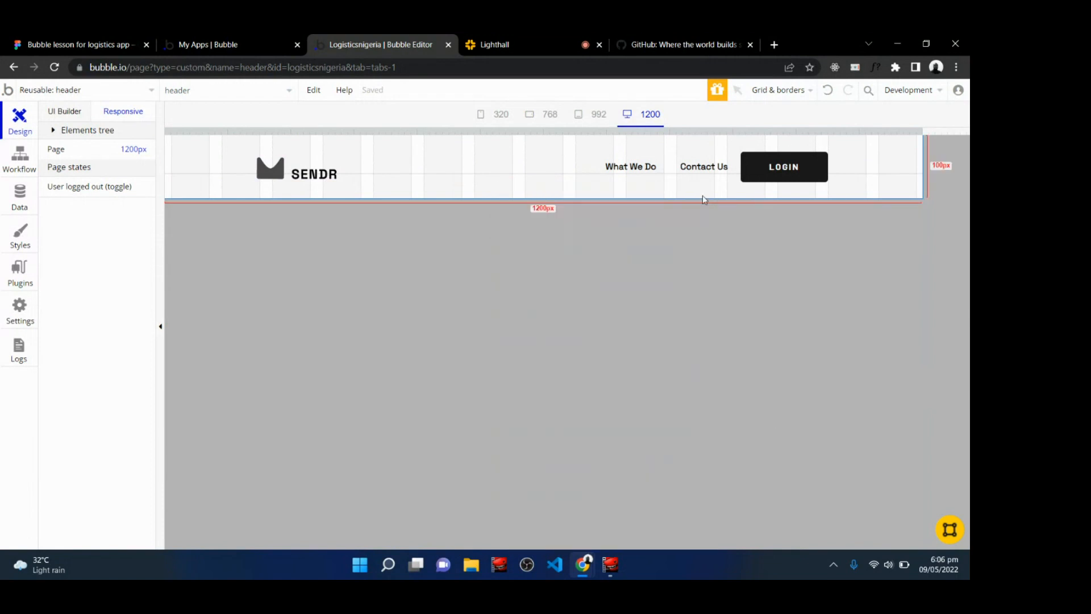
left_click(521, 37)
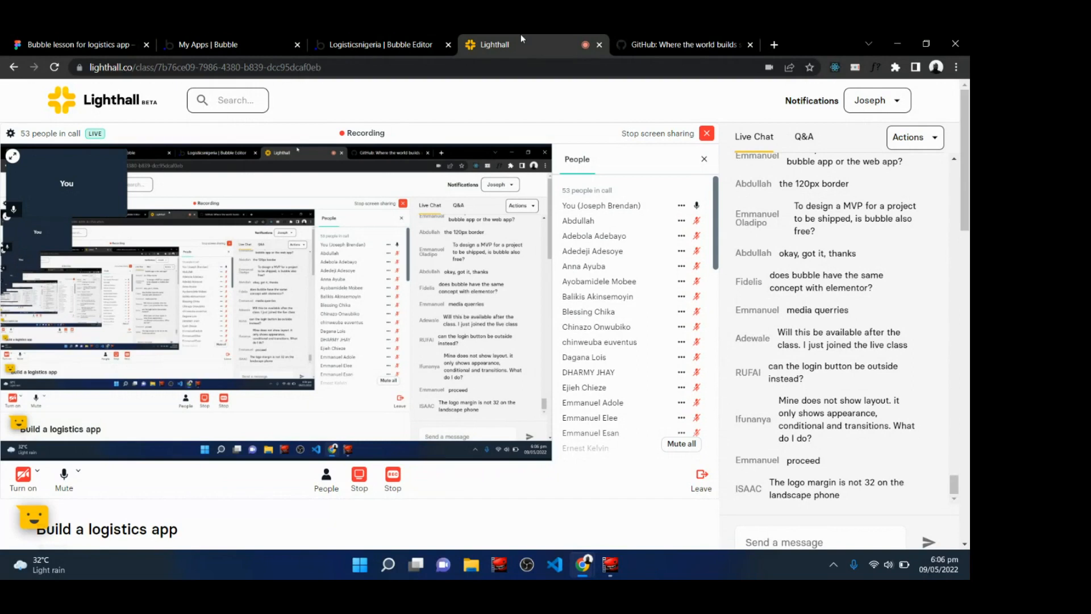
left_click(386, 40)
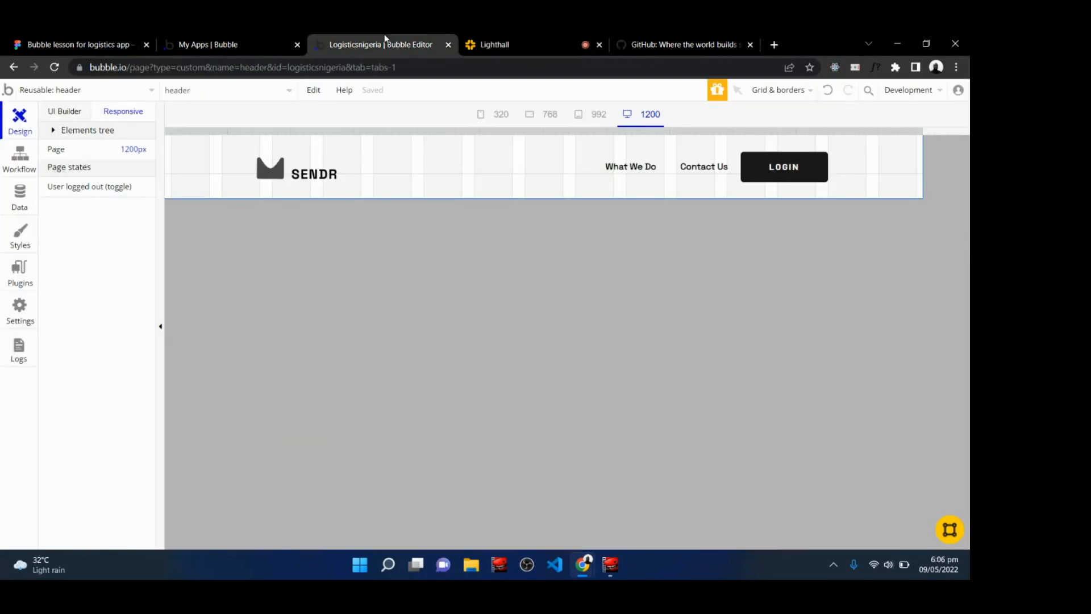
At the 768 preview, add a third condition on the SENDR logo for when the current page width is ≤ 768.
left_click(539, 114)
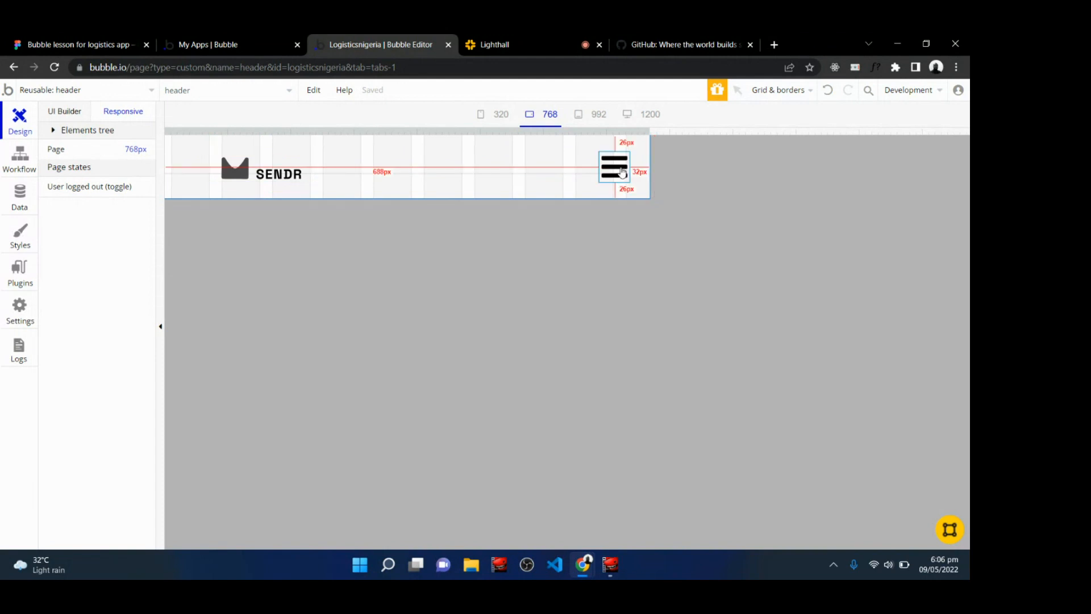
double_click(265, 176)
left_click(671, 227)
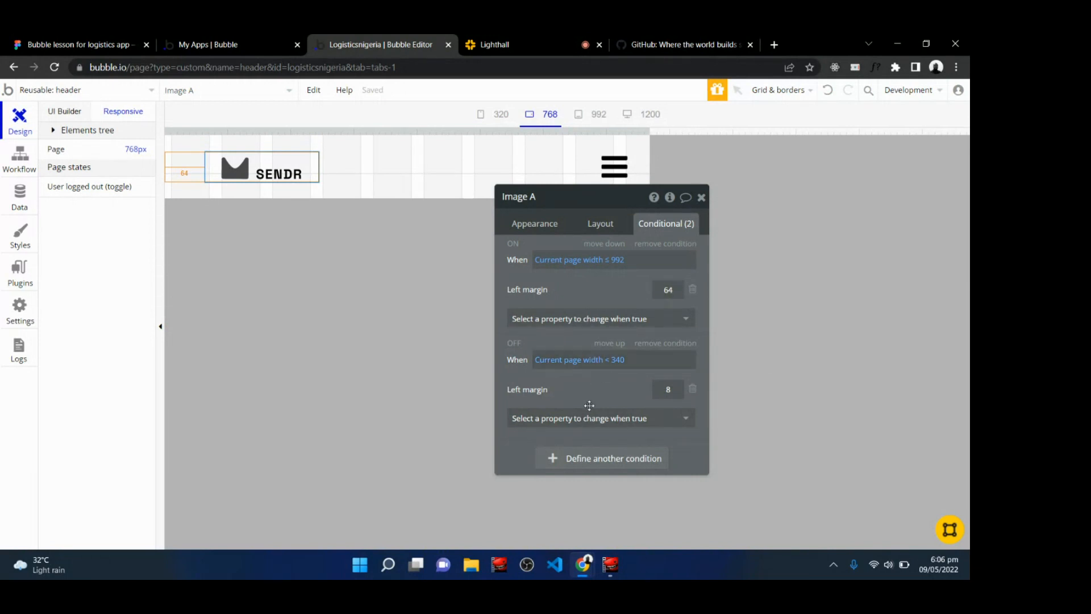
left_click(586, 459)
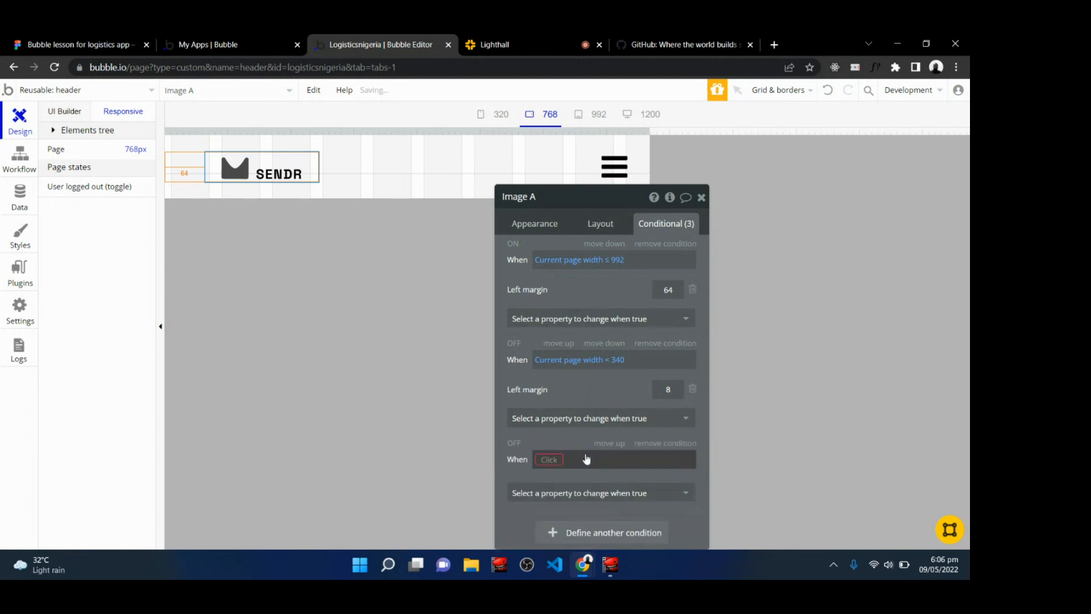
left_click(550, 460)
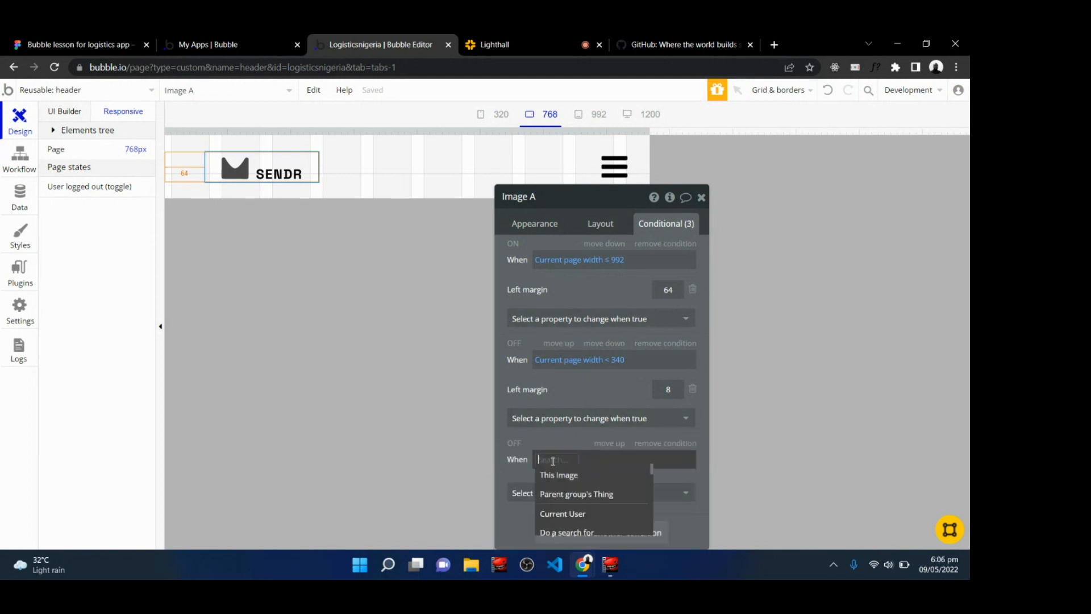
type("cur")
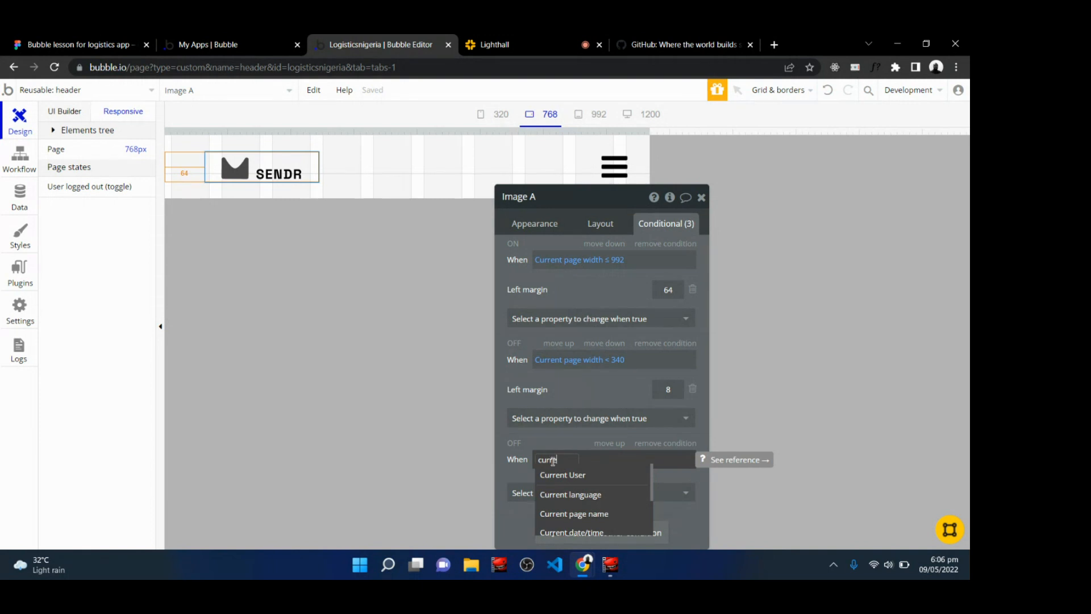
type("re")
scroll(574, 494, "down", 2)
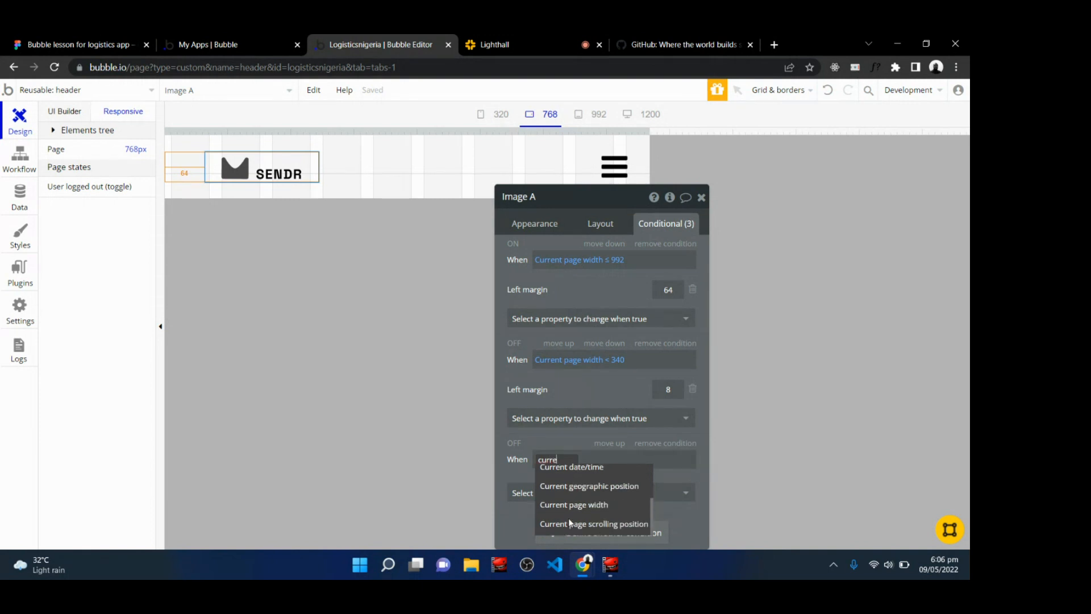
left_click(581, 505)
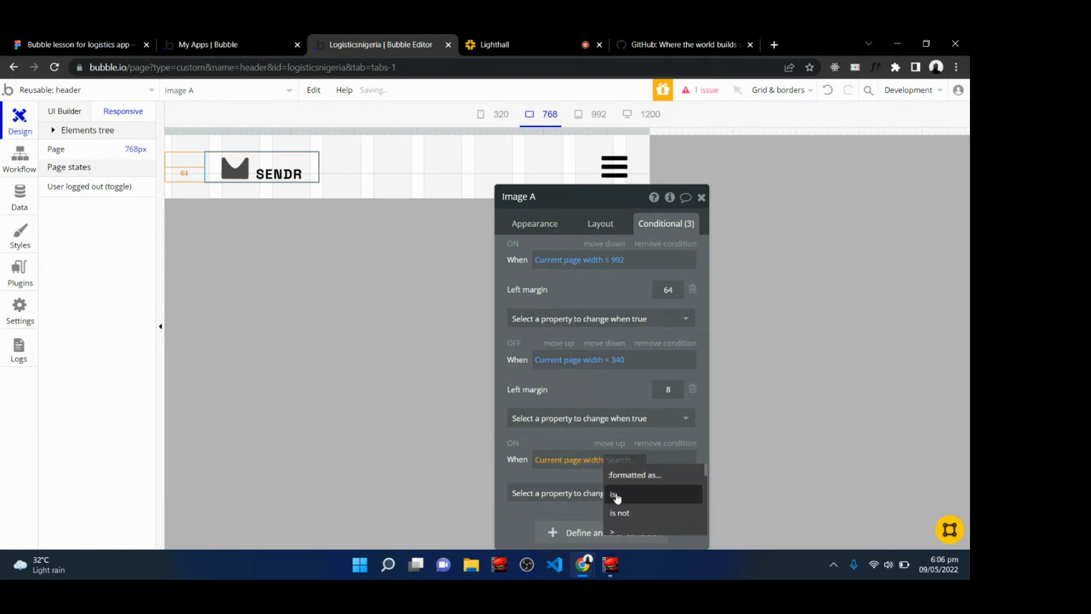
key("Escape")
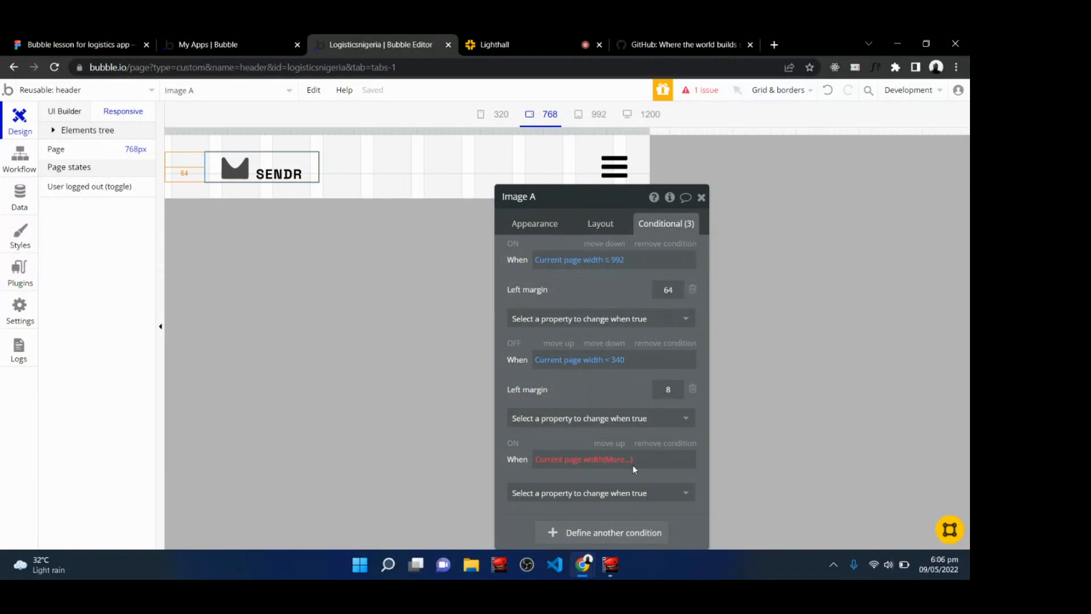
left_click(616, 459)
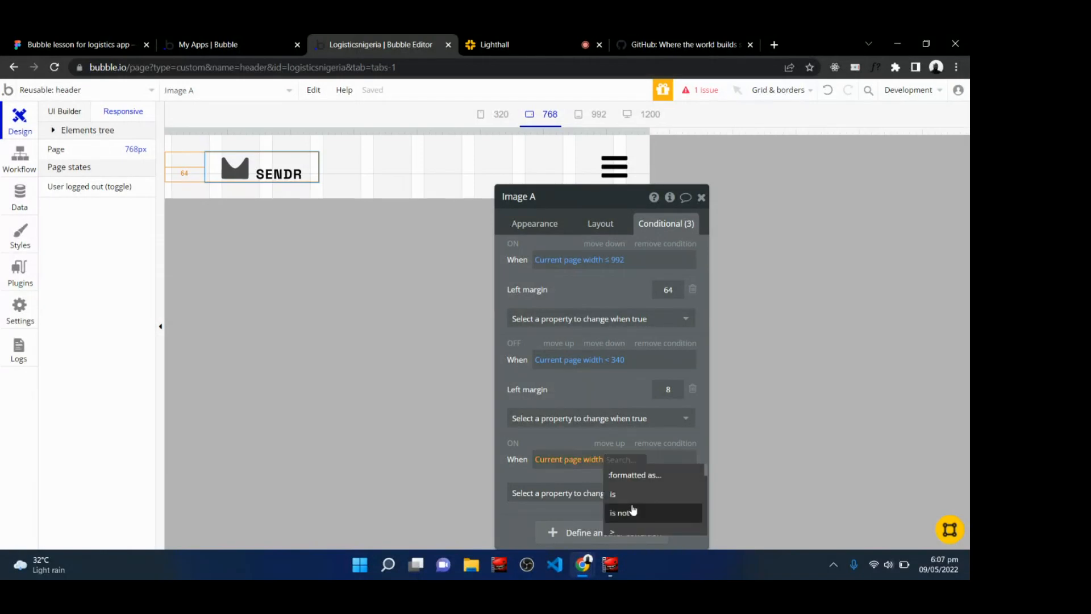
scroll(634, 515, "down", 2)
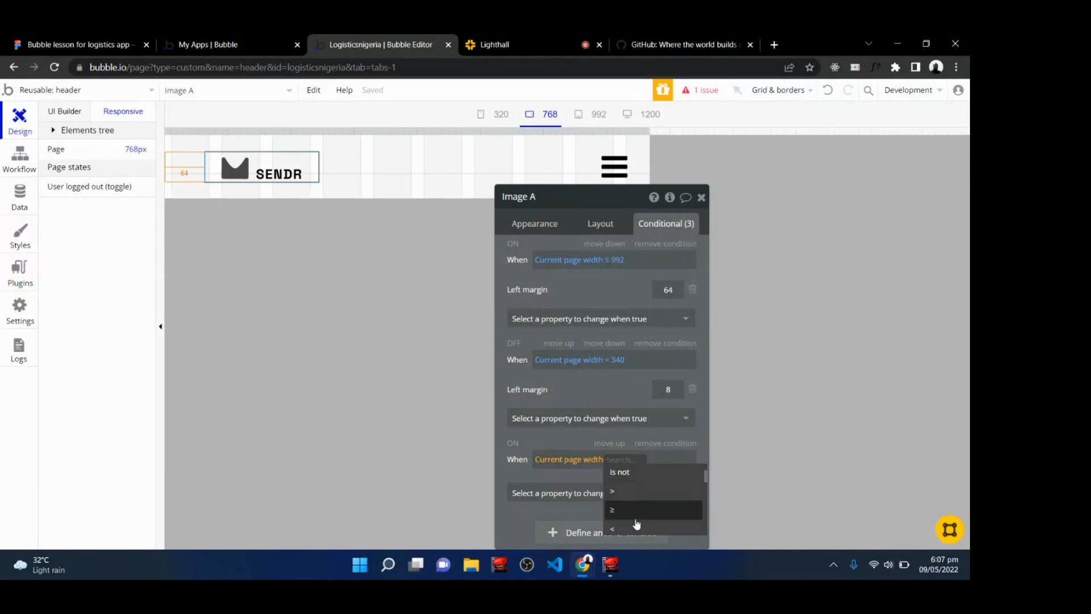
scroll(653, 500, "down", 2)
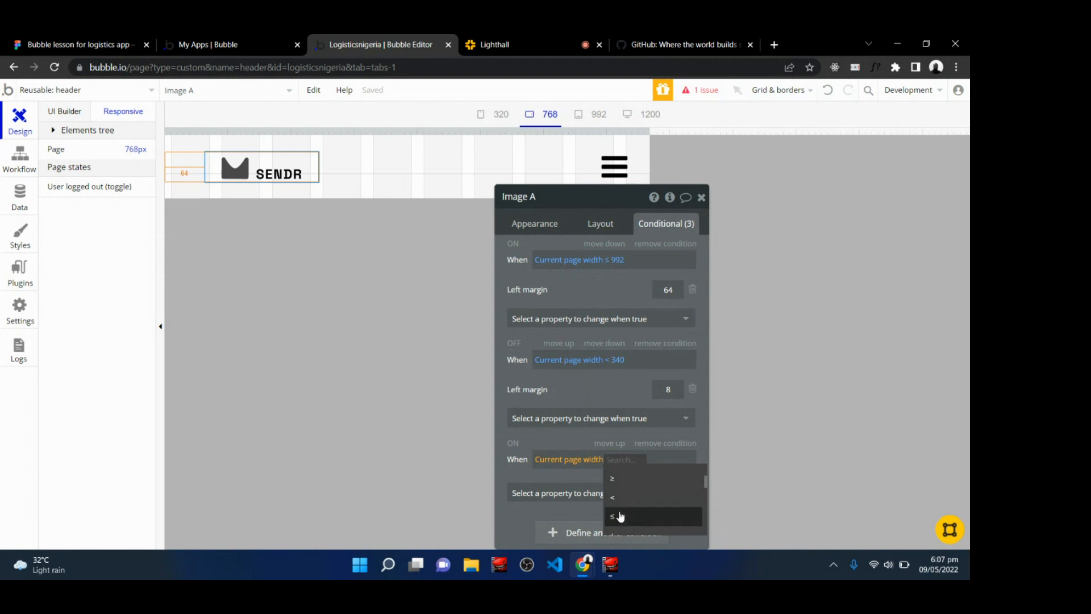
left_click(621, 515)
type("768")
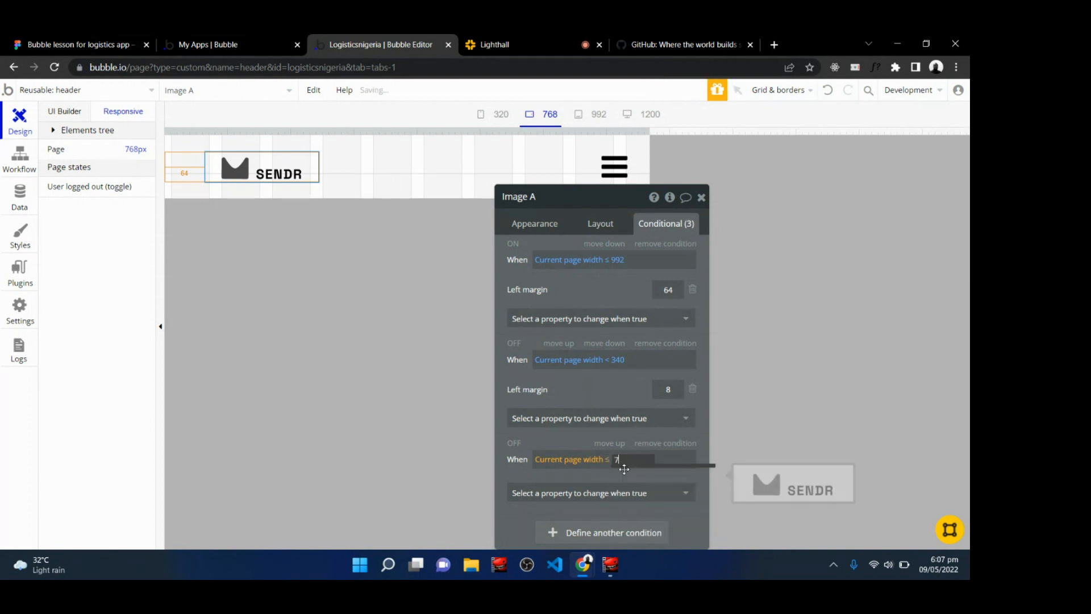
left_click(599, 493)
scroll(599, 496, "down", 5)
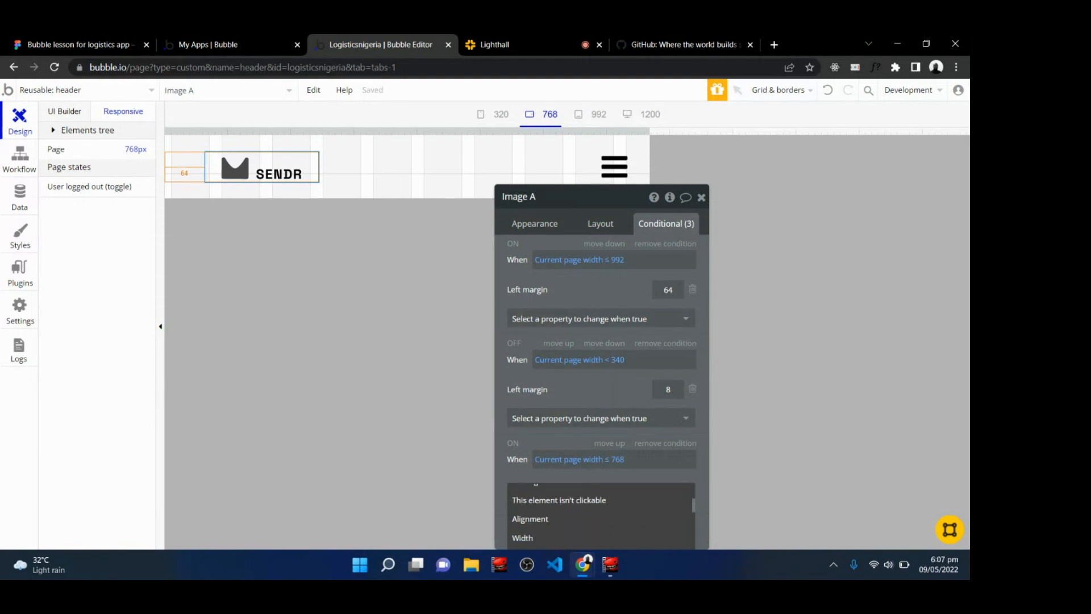
scroll(599, 520, "down", 1)
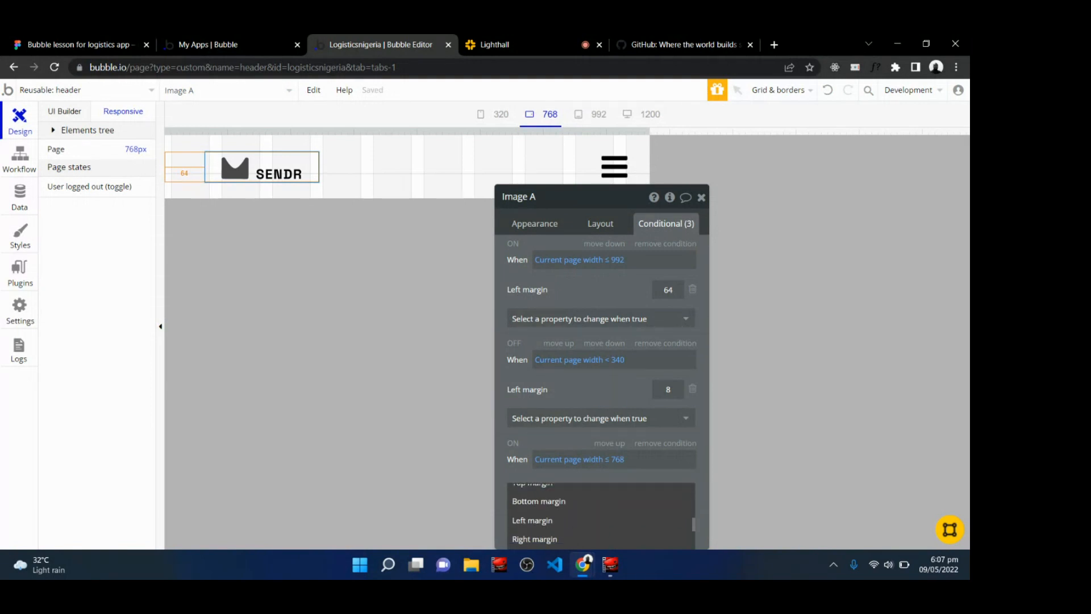
left_click(533, 538)
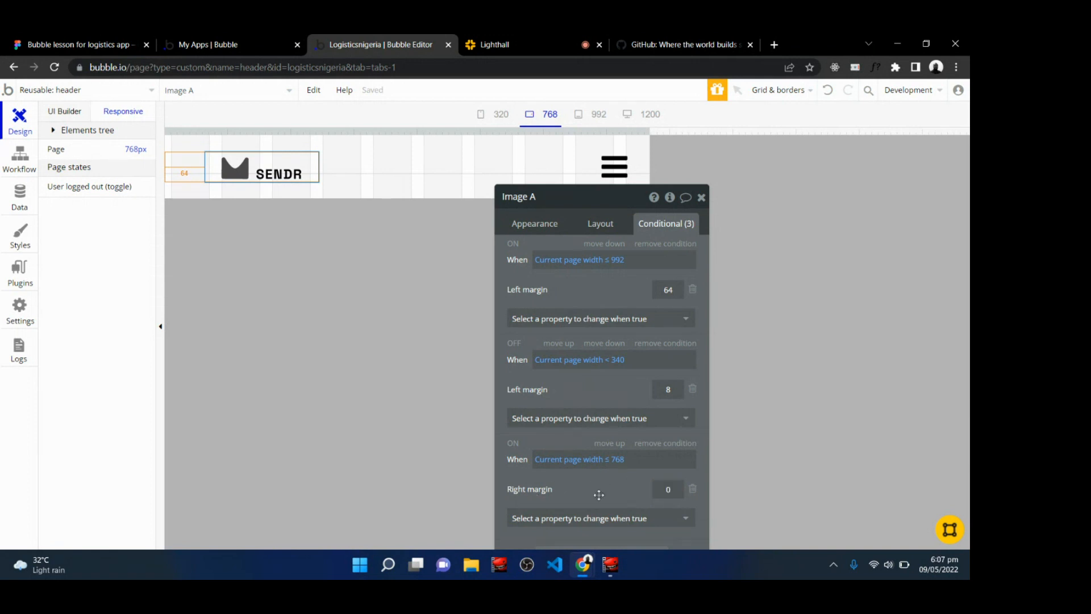
left_click(693, 489)
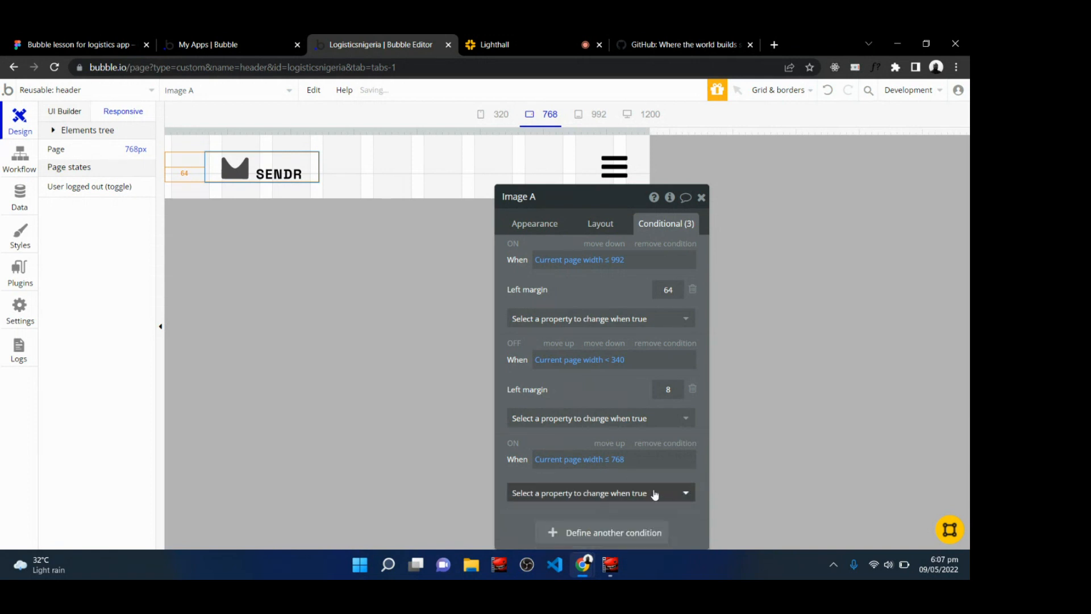
Under that condition, set the logo's left margin to 32 and close the editor.
left_click(595, 493)
scroll(595, 511, "down", 3)
scroll(529, 534, "down", 3)
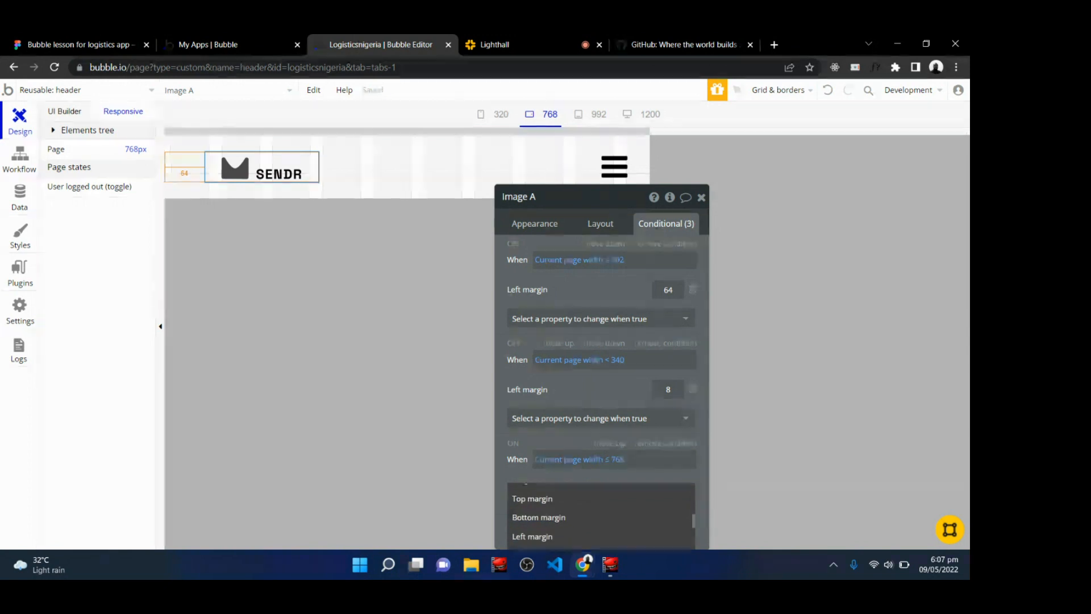
left_click(528, 535)
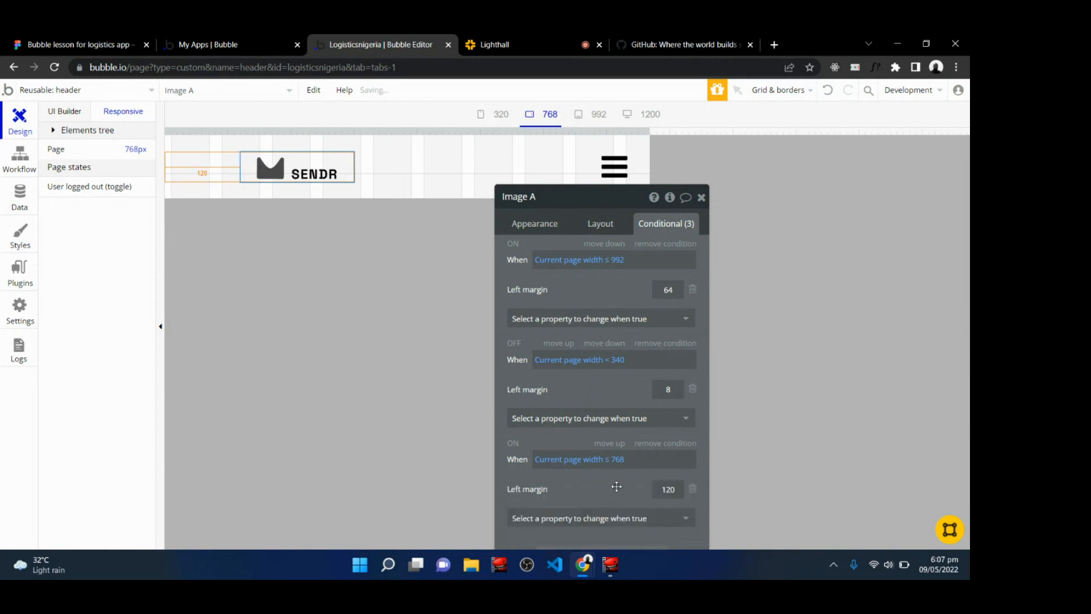
double_click(662, 489)
type("32")
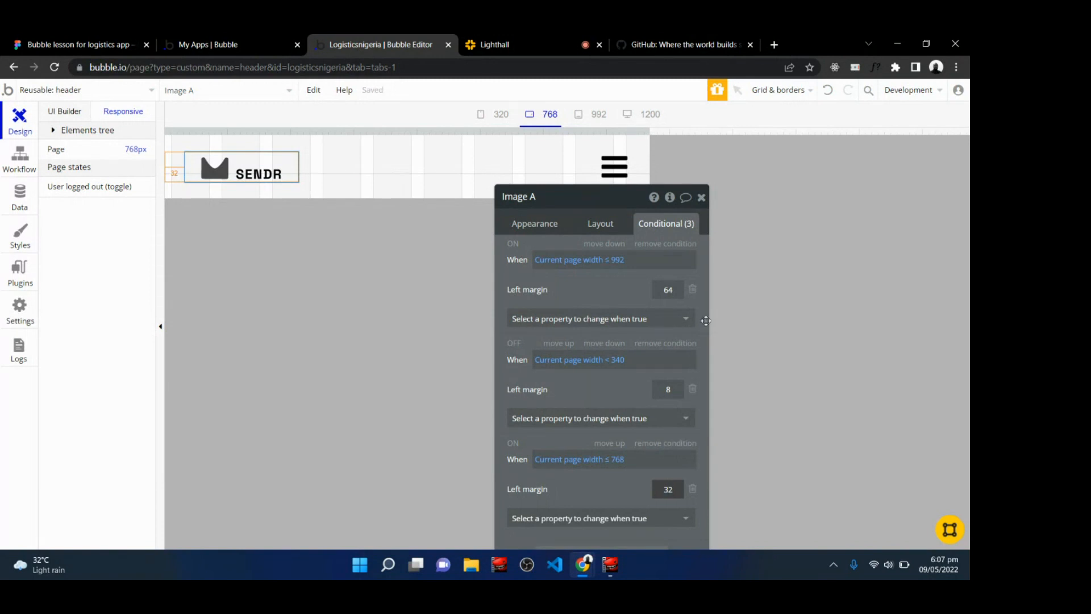
left_click(701, 197)
Check the header layout at the 992, 768, 320 and 1200 px previews.
left_click(585, 151)
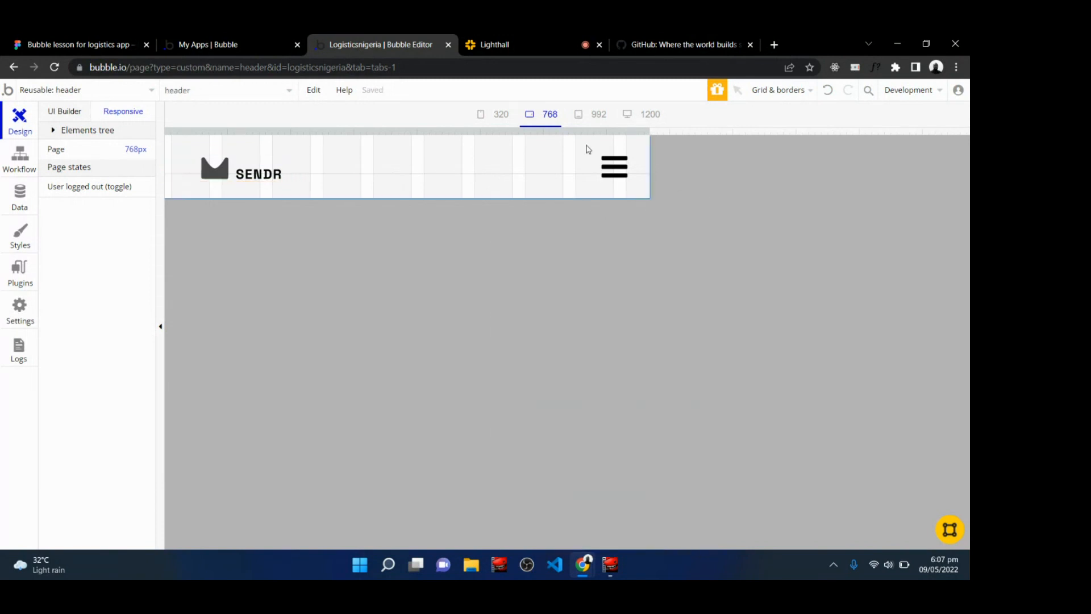
left_click(591, 114)
left_click(544, 120)
left_click(500, 116)
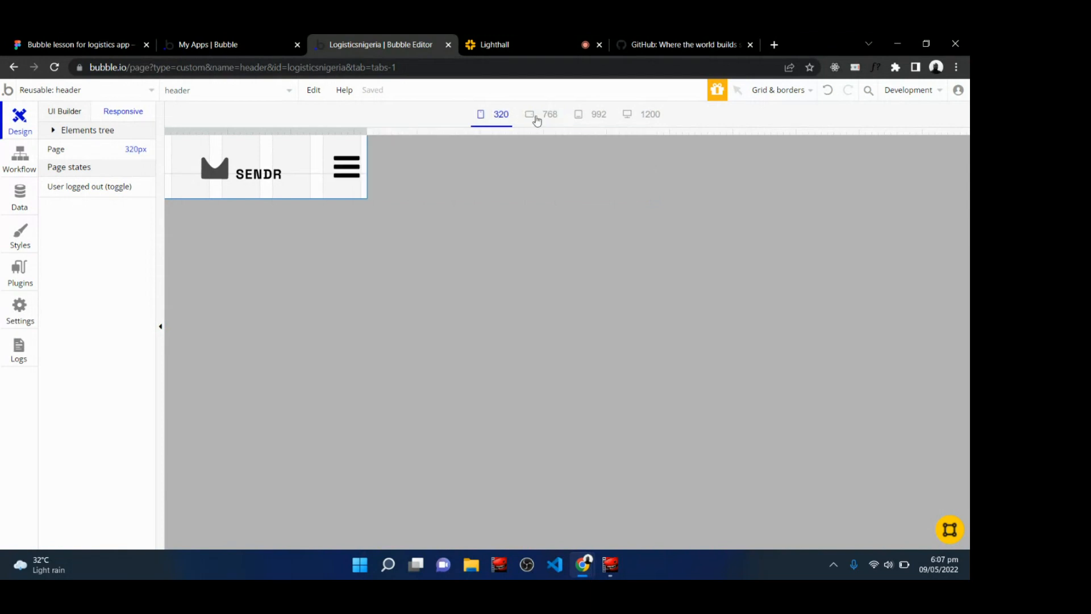
left_click(642, 114)
Read the latest questions in the live class chat.
left_click(571, 38)
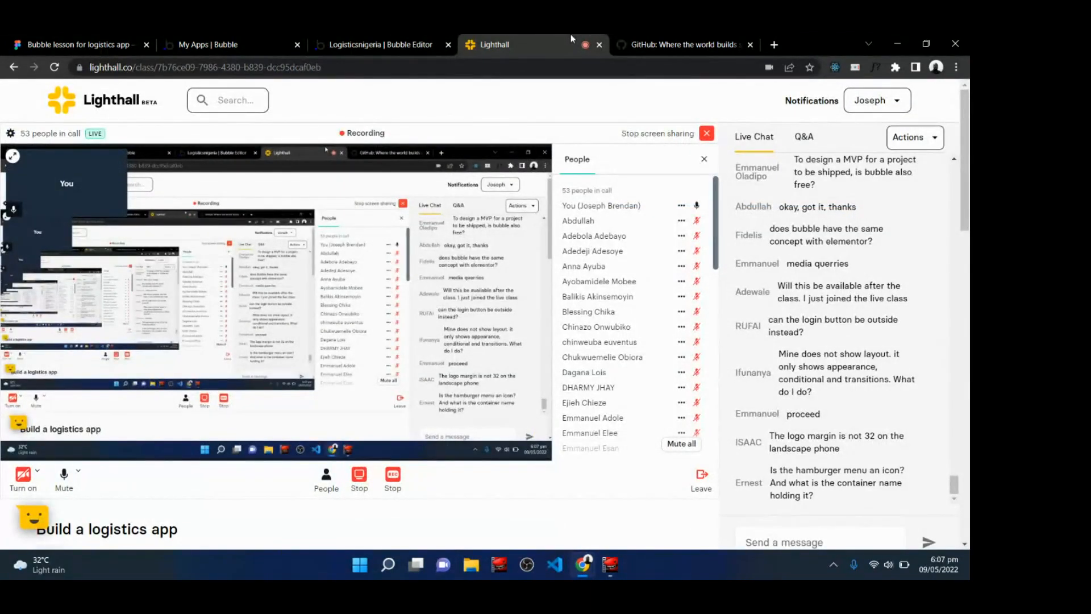
scroll(483, 301, "down", 1)
scroll(483, 301, "up", 1)
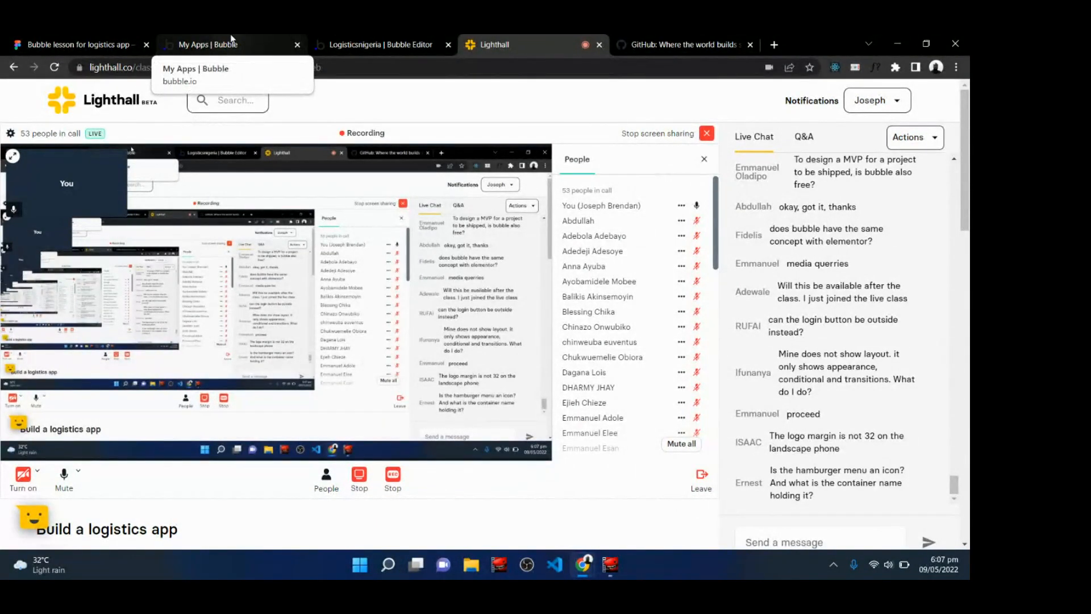
Return to the Bubble editor and open the index page.
left_click(398, 41)
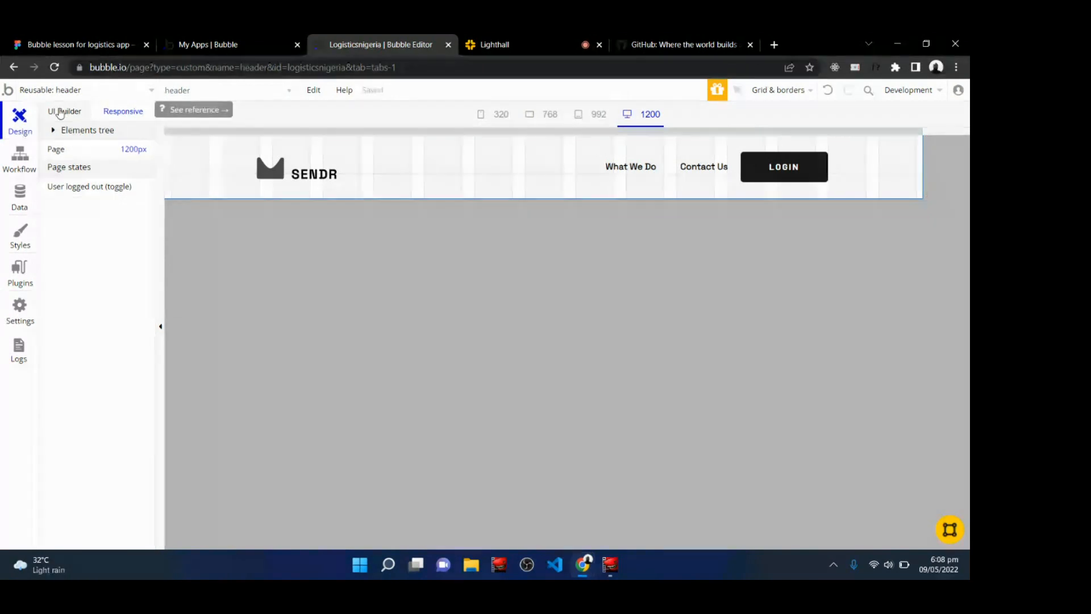
left_click(78, 114)
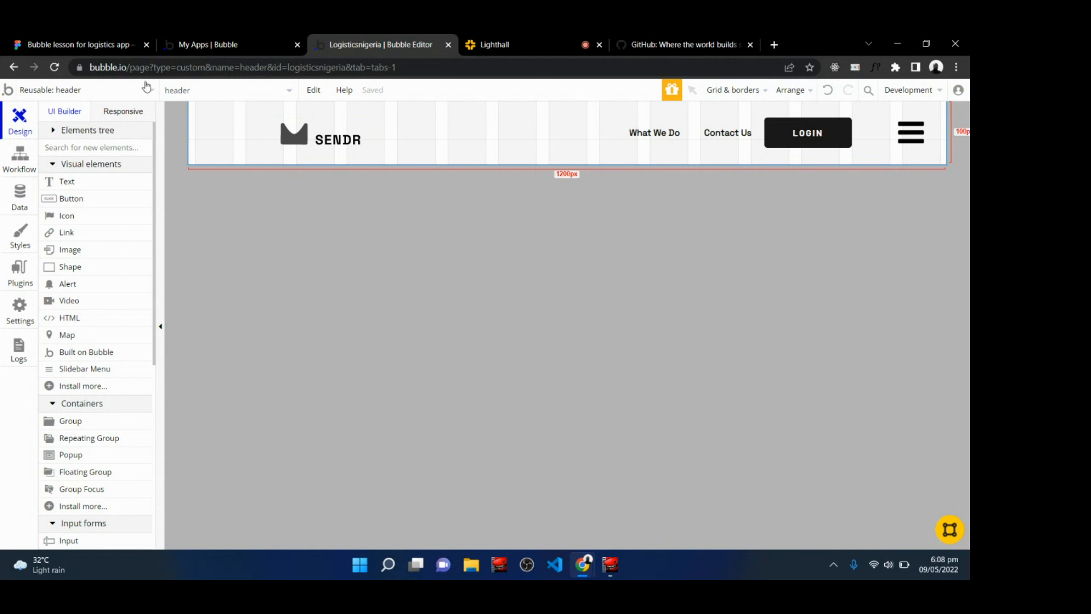
left_click(91, 93)
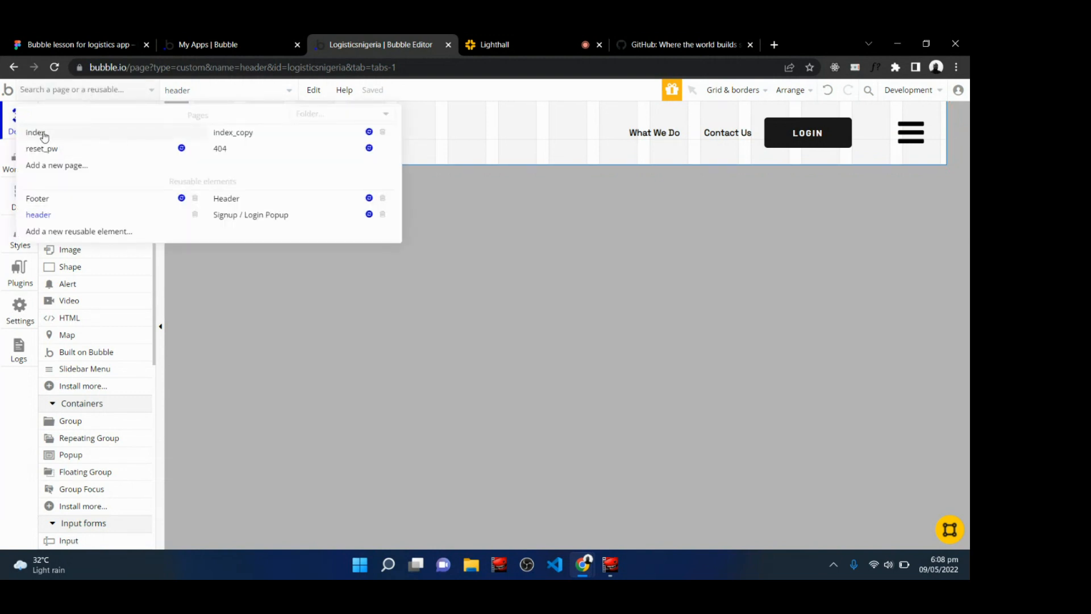
mouse_move(45, 137)
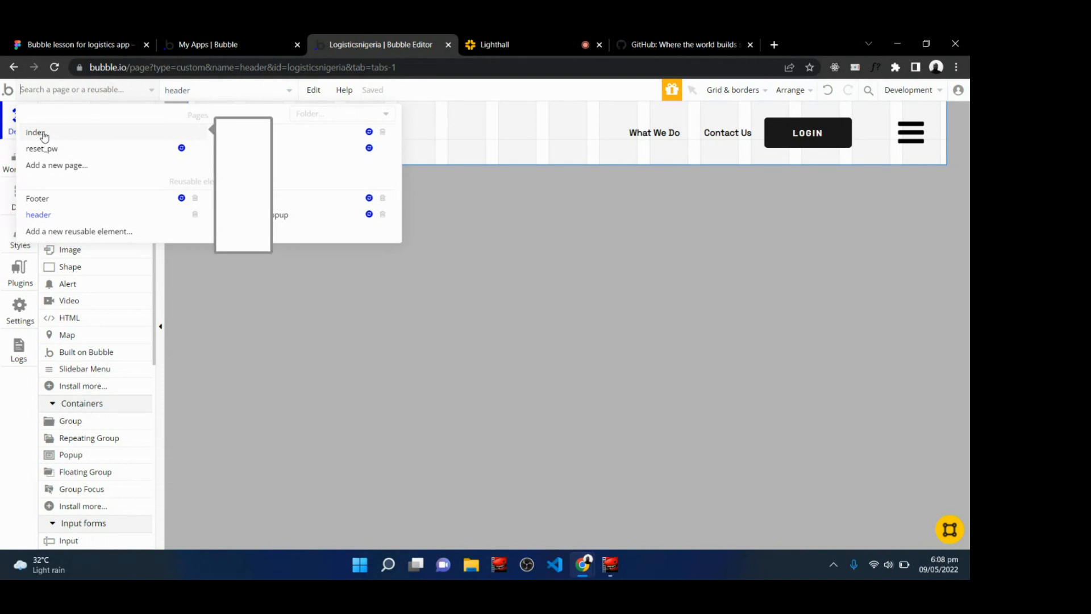
left_click(44, 134)
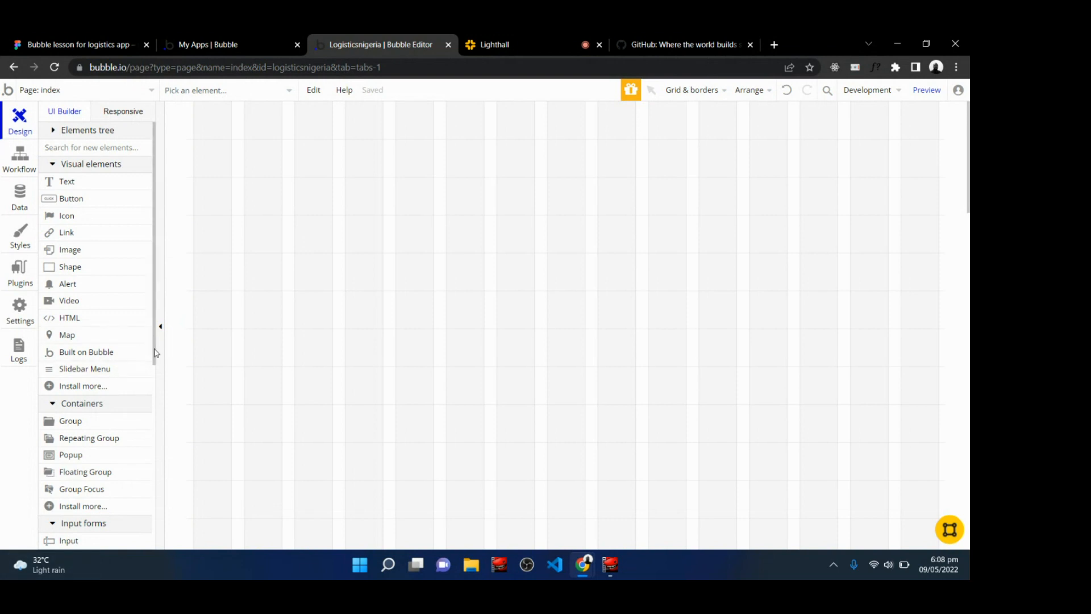
Place the reusable header element at the top of the index page.
left_click_drag(156, 352, 157, 478)
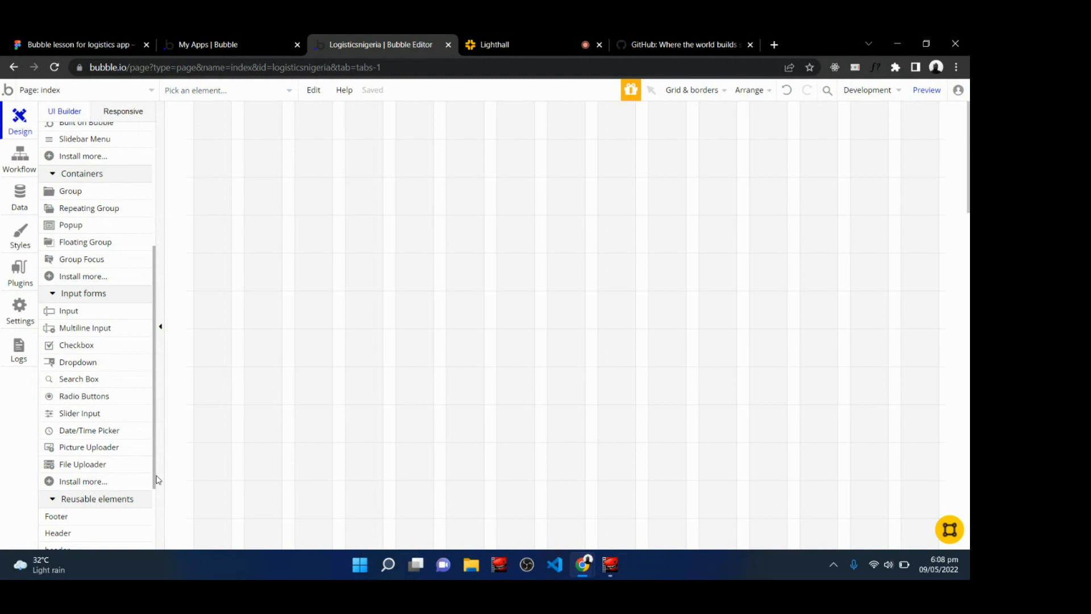
scroll(89, 478, "down", 3)
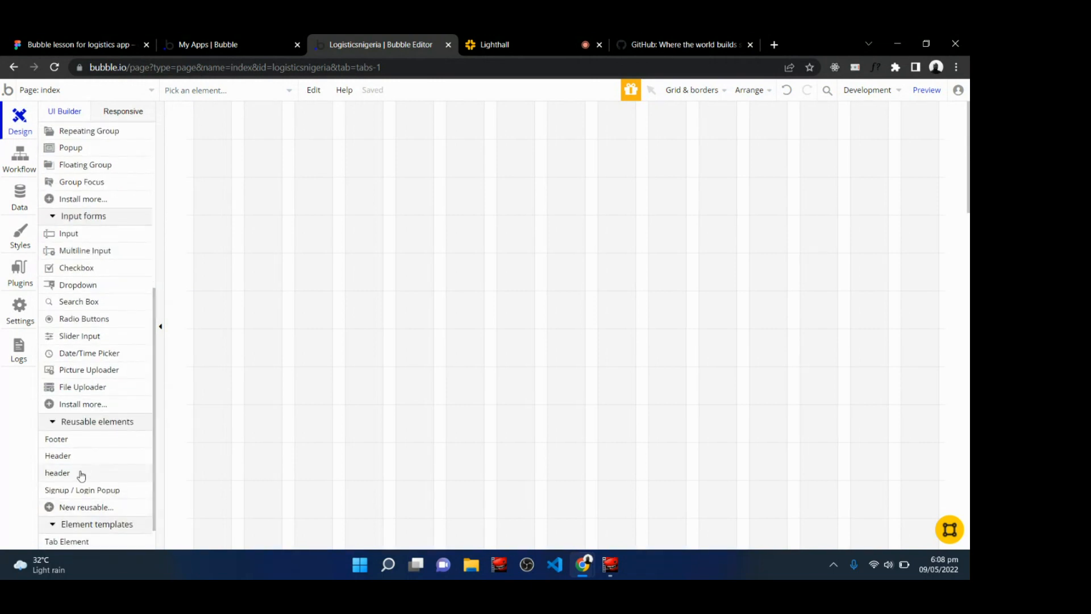
mouse_move(80, 476)
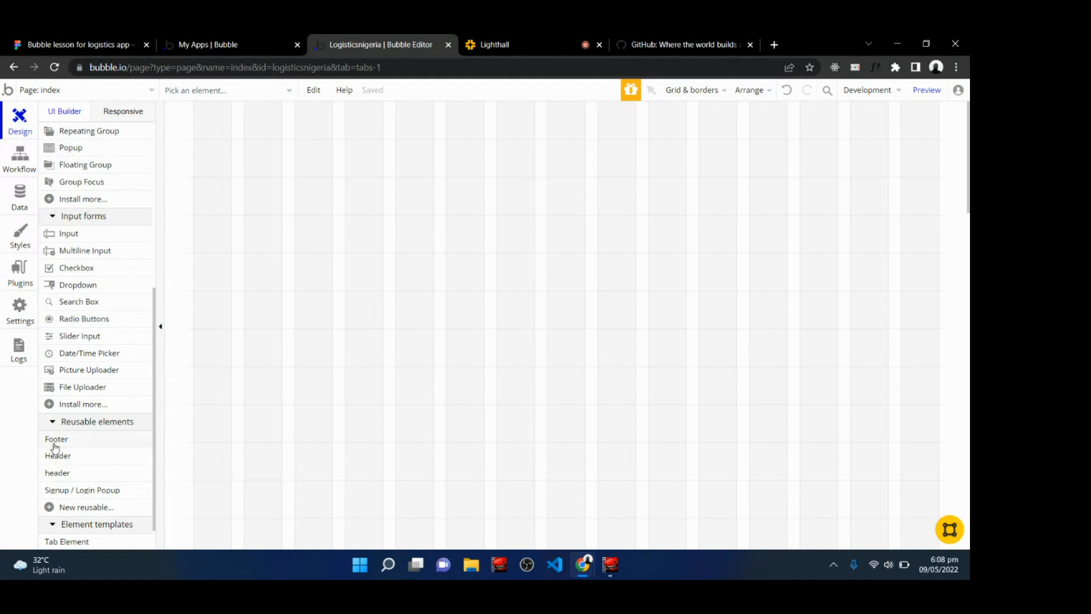
left_click(73, 476)
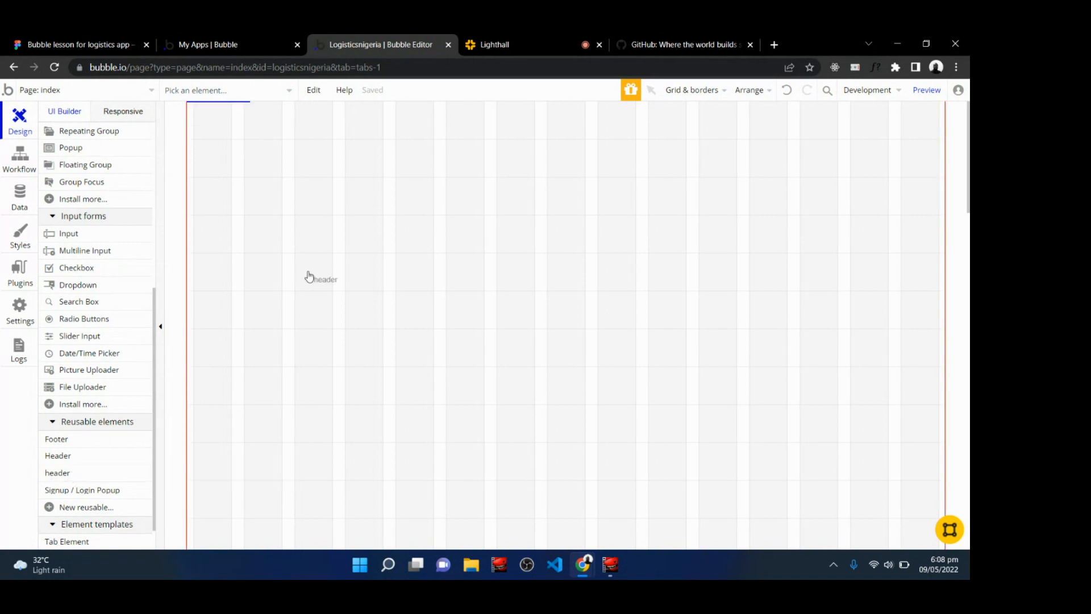
left_click(262, 118)
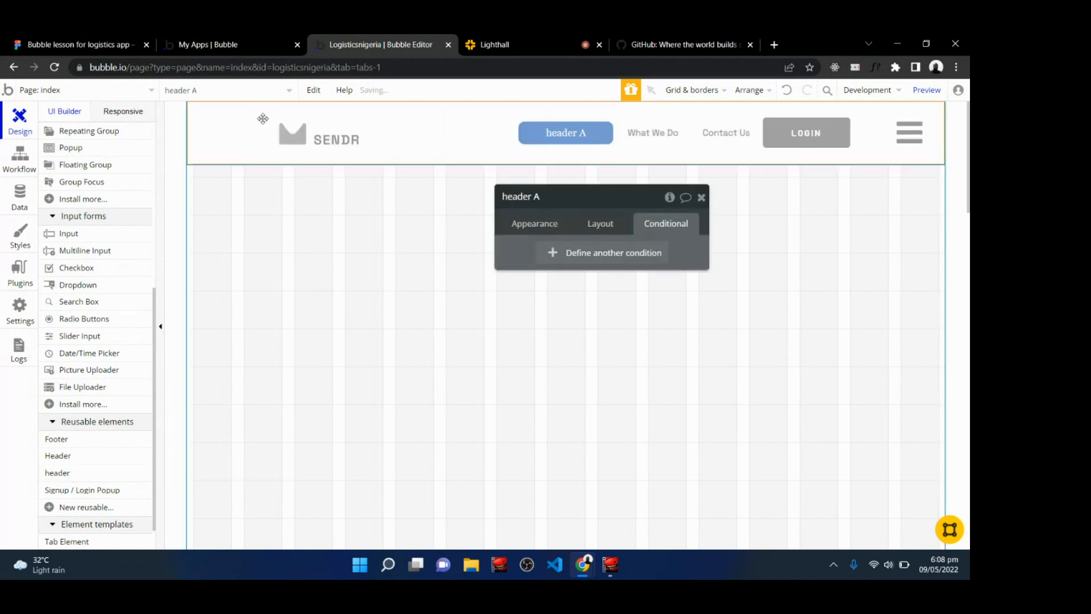
left_click(700, 198)
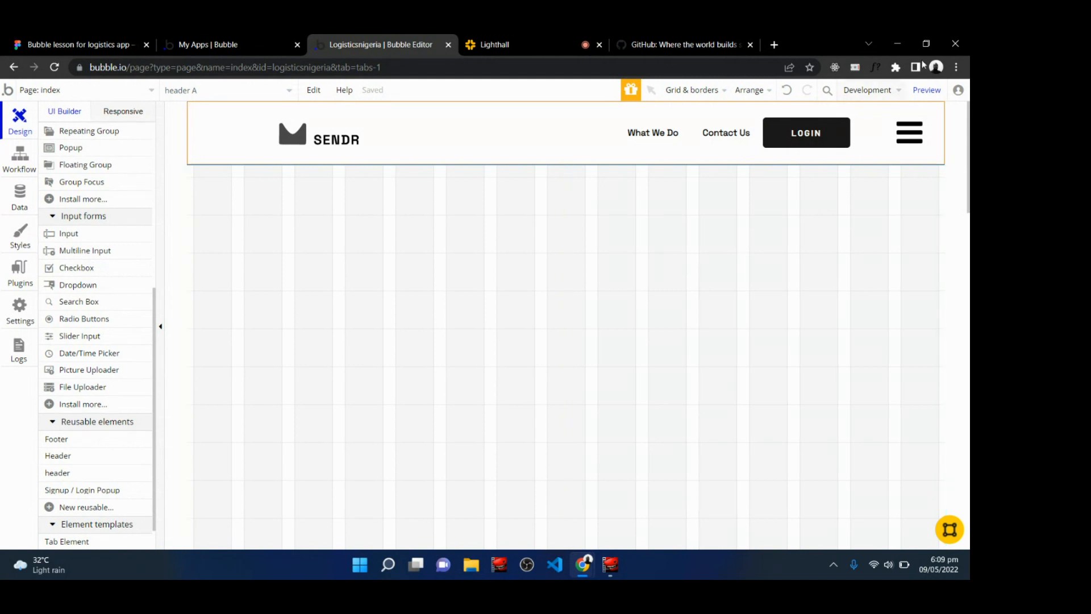
Preview the index page in the browser, proceed past the security warning and open developer tools.
left_click(921, 94)
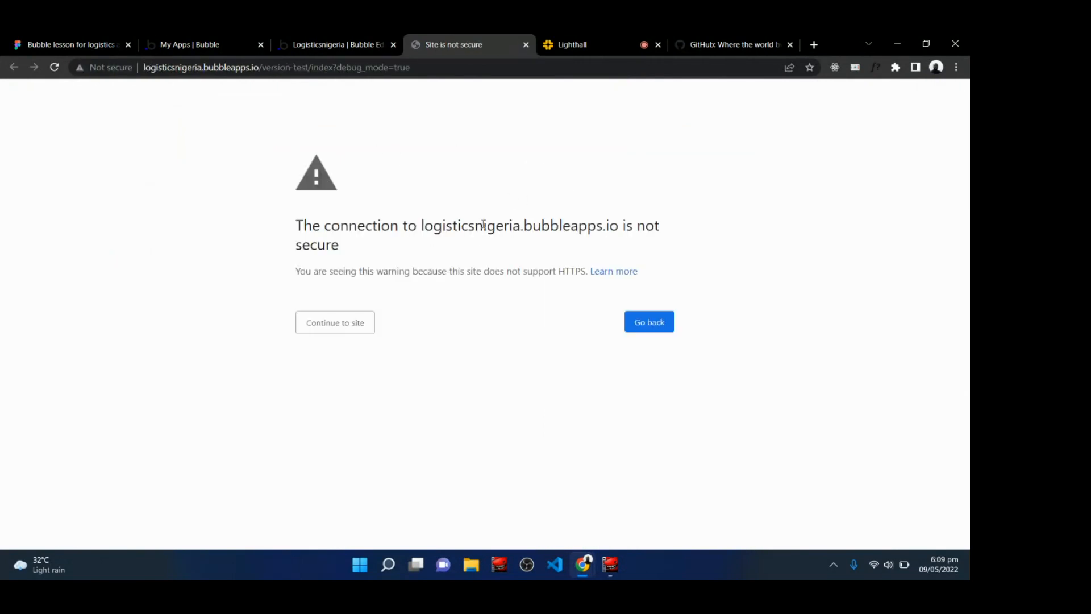
left_click(342, 325)
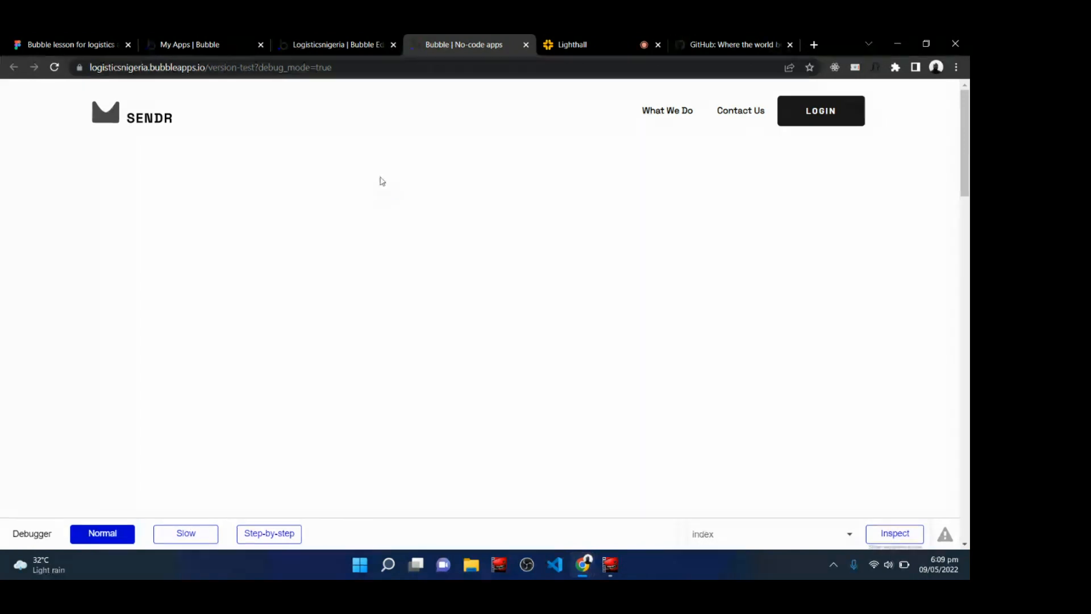
right_click(398, 167)
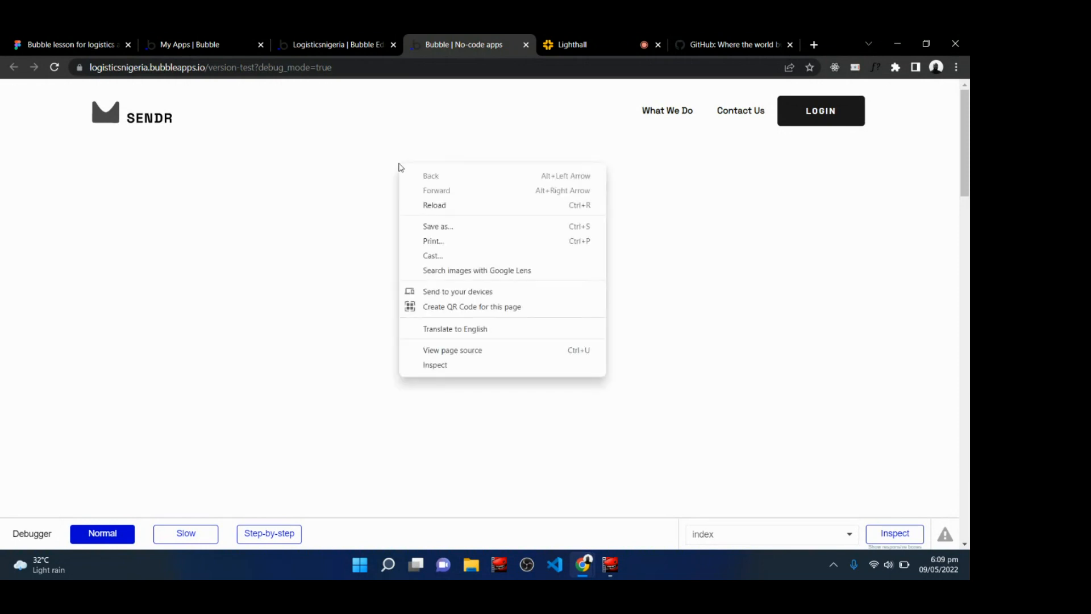
left_click(449, 366)
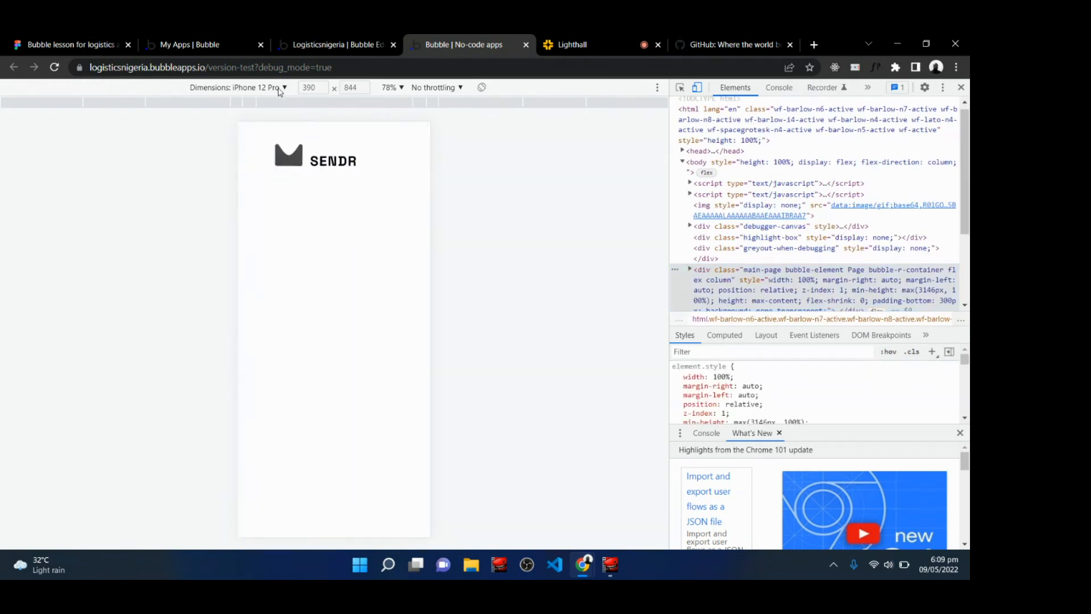
Emulate iPad Air and iPhone SE screens and test opening and closing the slidebar menu.
left_click(279, 88)
left_click(261, 223)
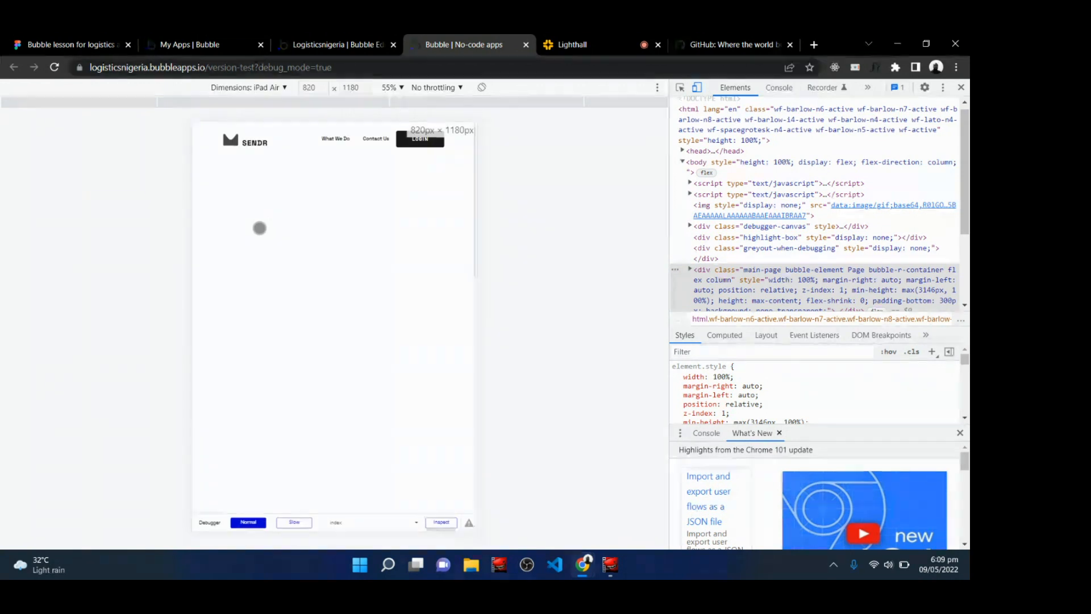
left_click(273, 89)
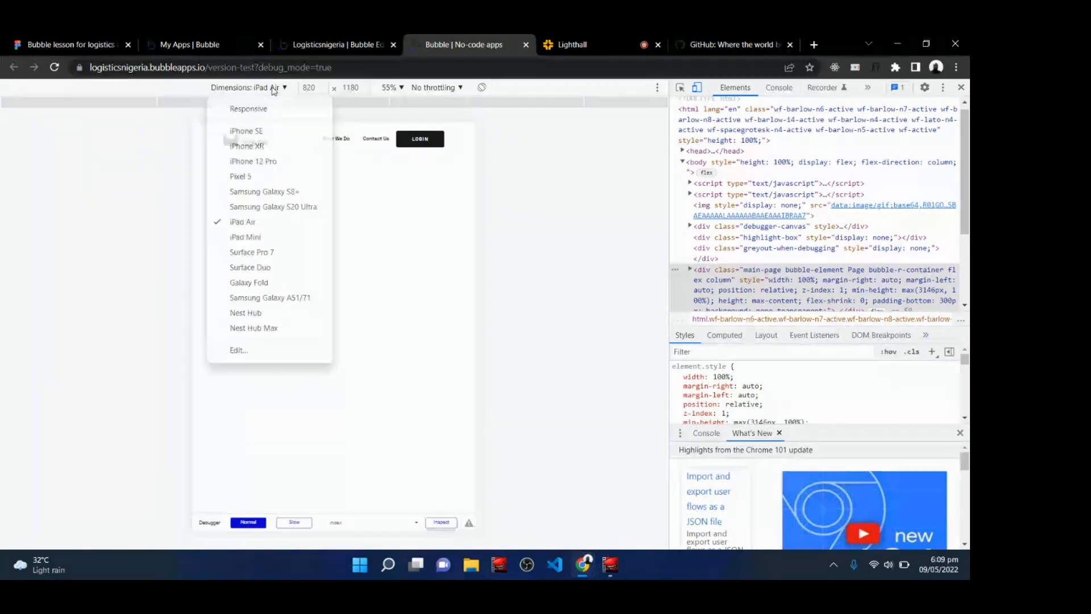
left_click(264, 132)
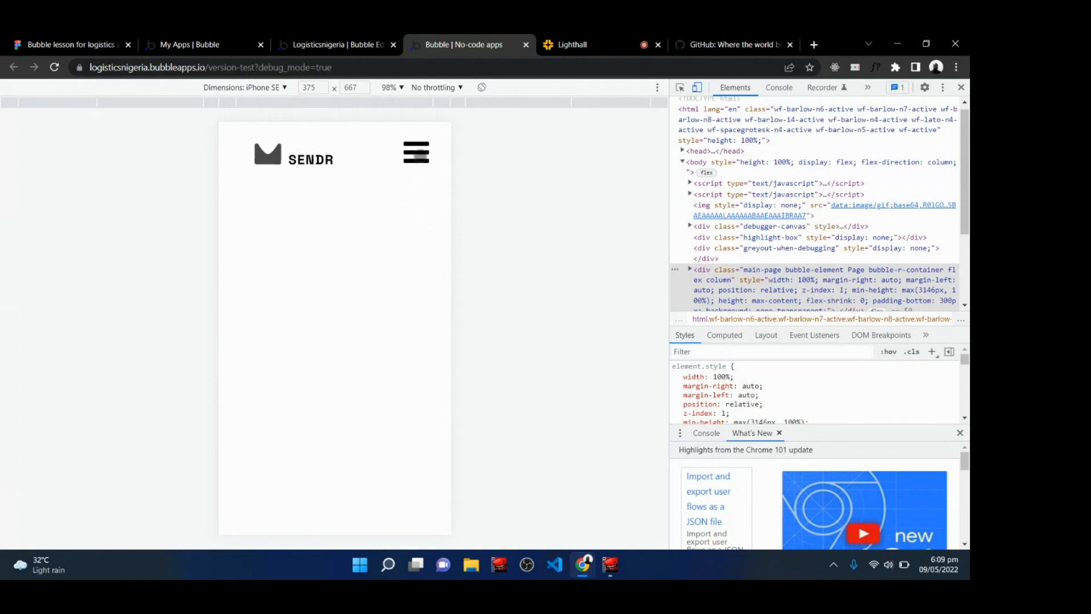
left_click(420, 153)
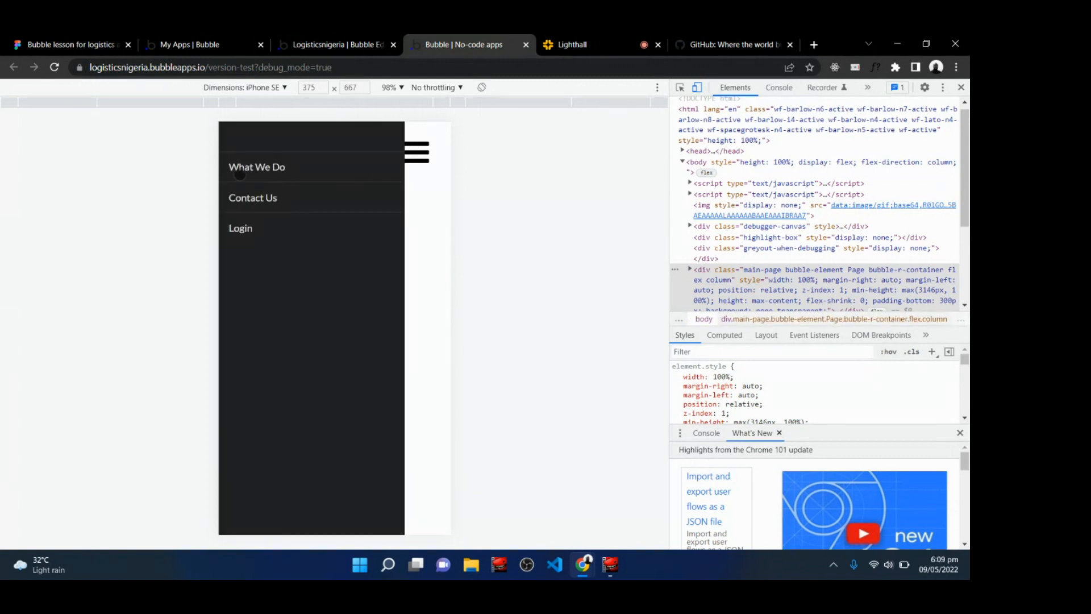
left_click(411, 275)
left_click(422, 148)
left_click(431, 258)
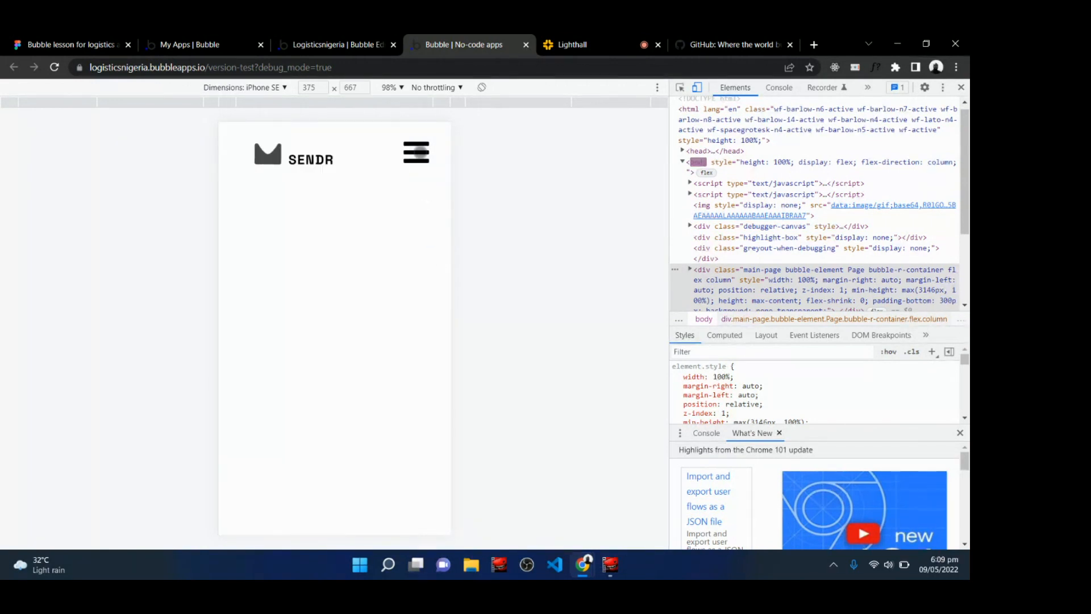
left_click(416, 152)
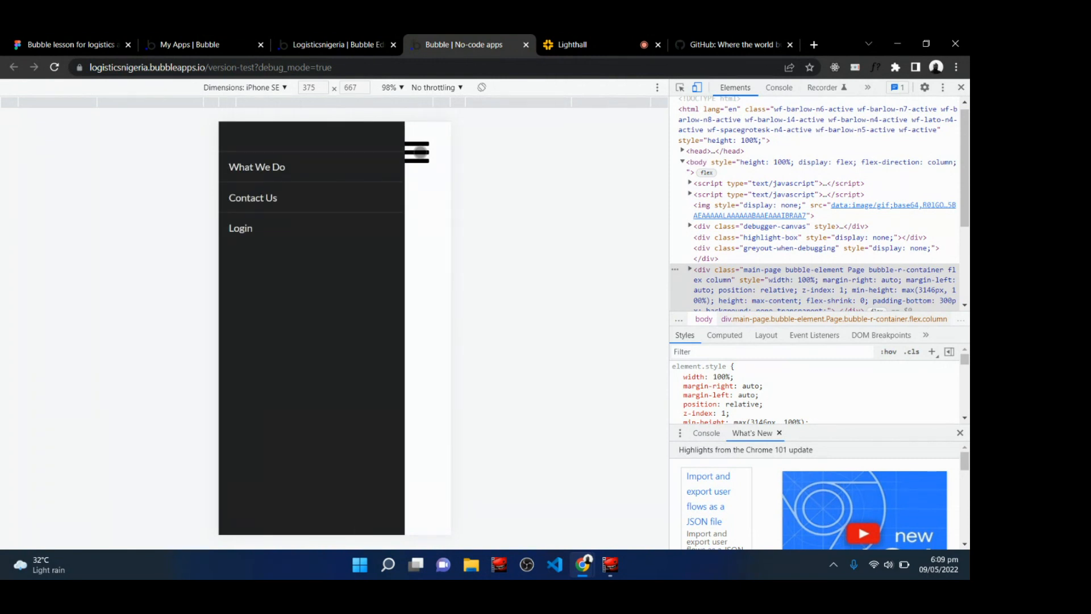
left_click(417, 232)
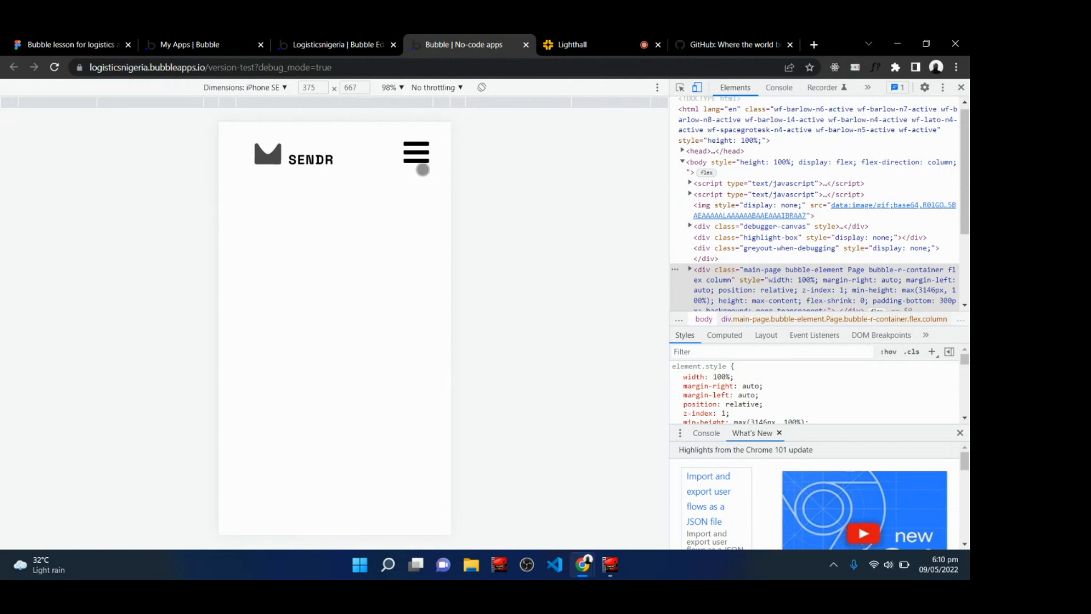
left_click(420, 152)
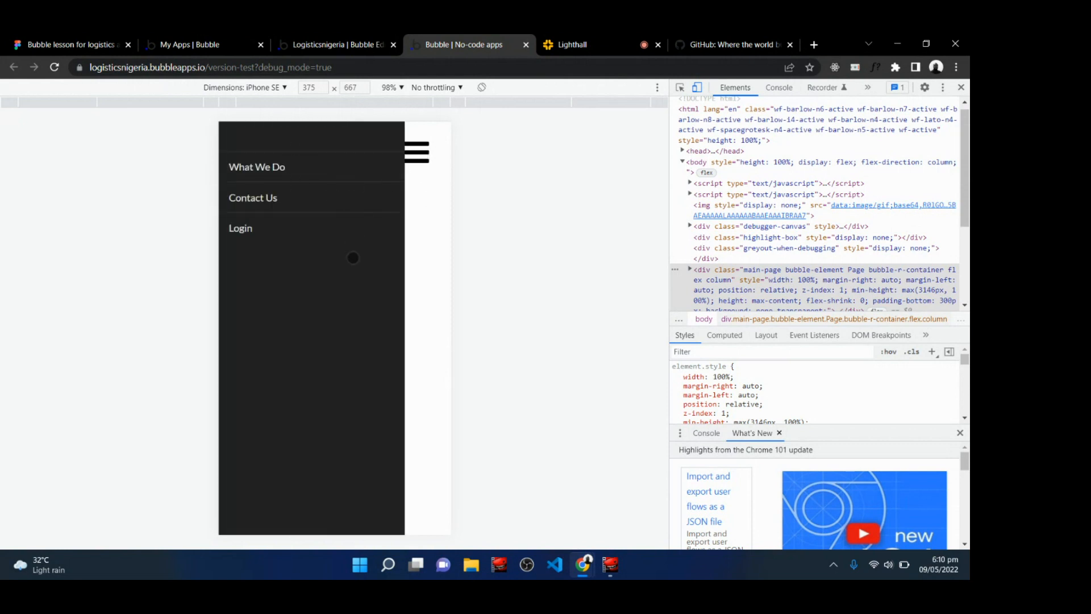
left_click(431, 282)
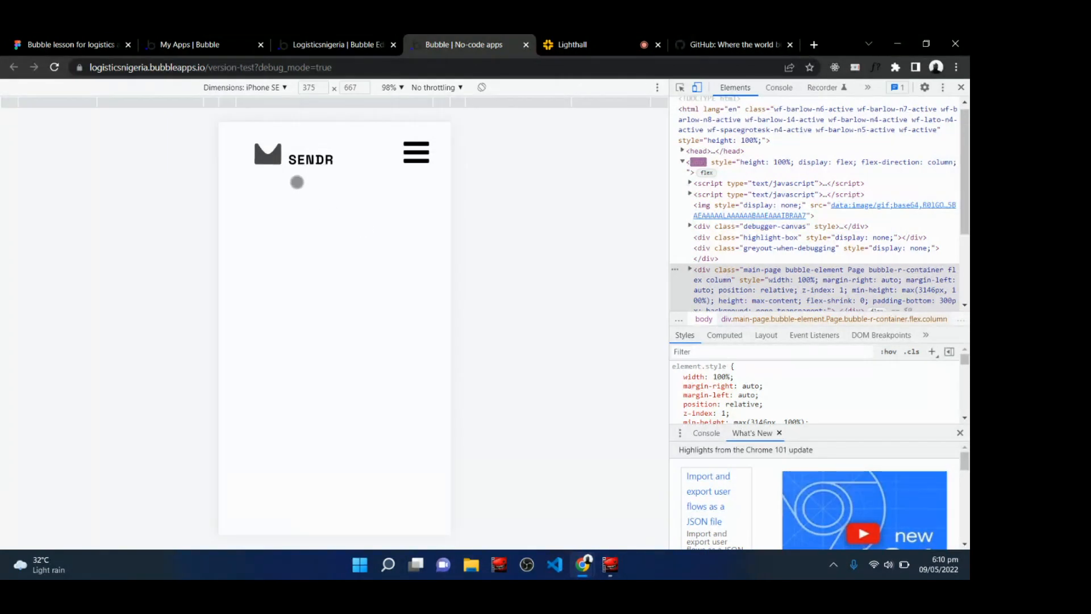
Check the header again at iPad Air size and close developer tools.
left_click(269, 89)
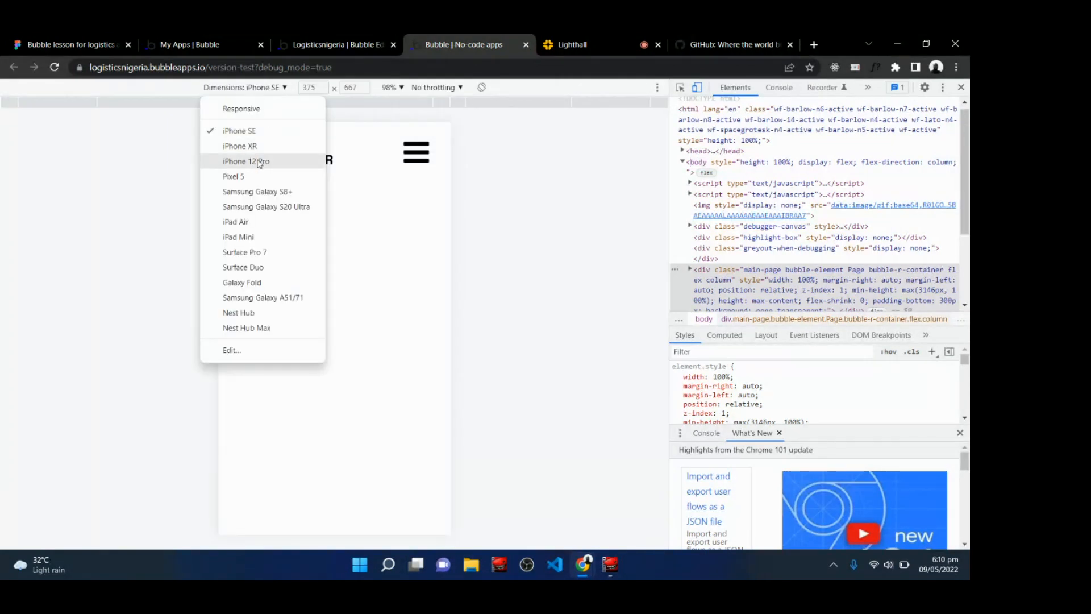
left_click(245, 225)
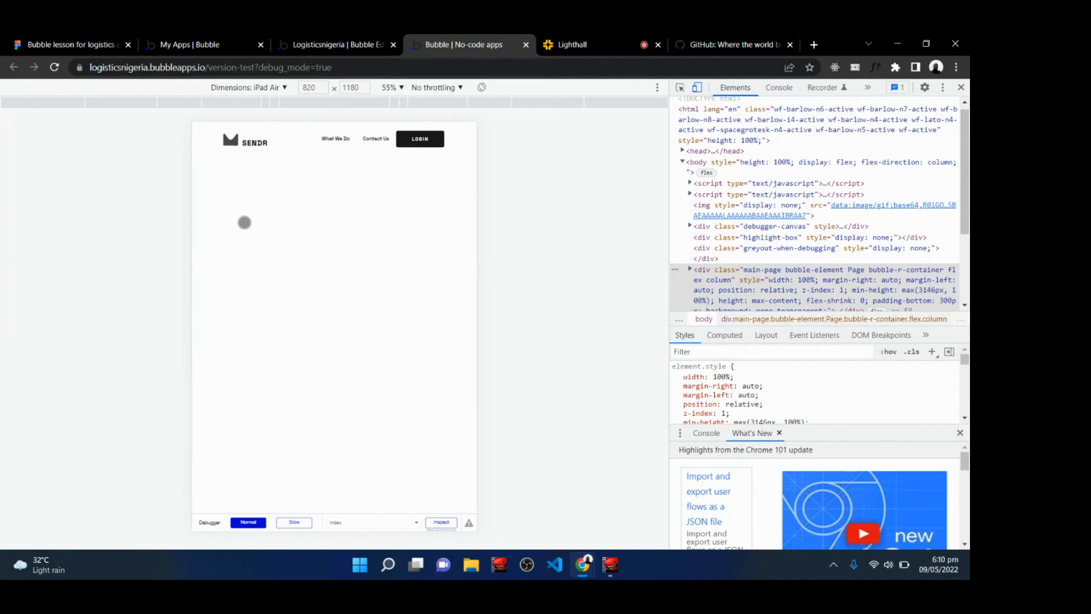
left_click(284, 88)
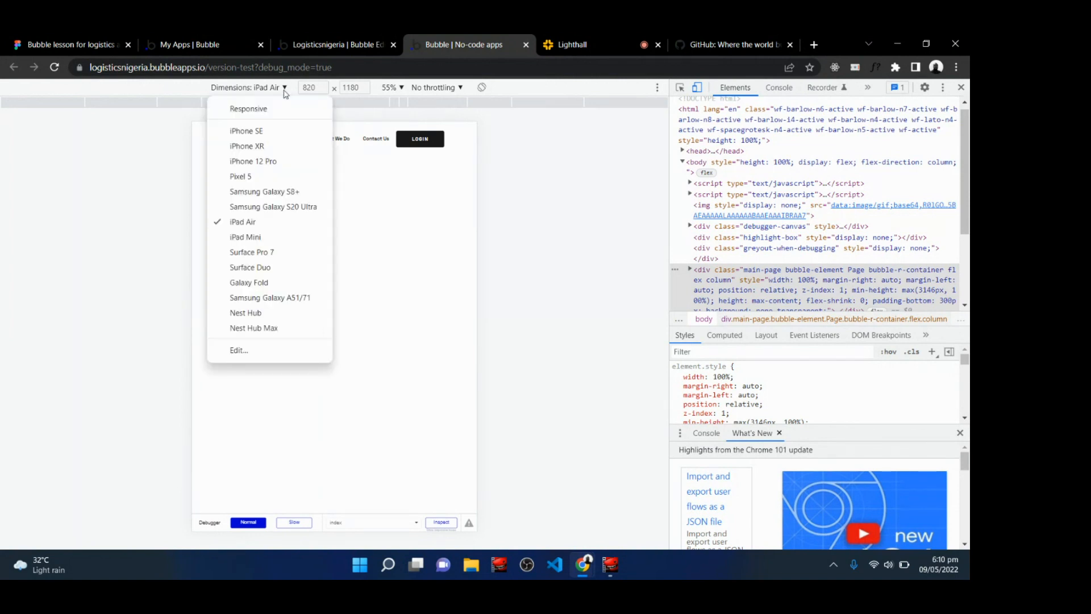
left_click(968, 90)
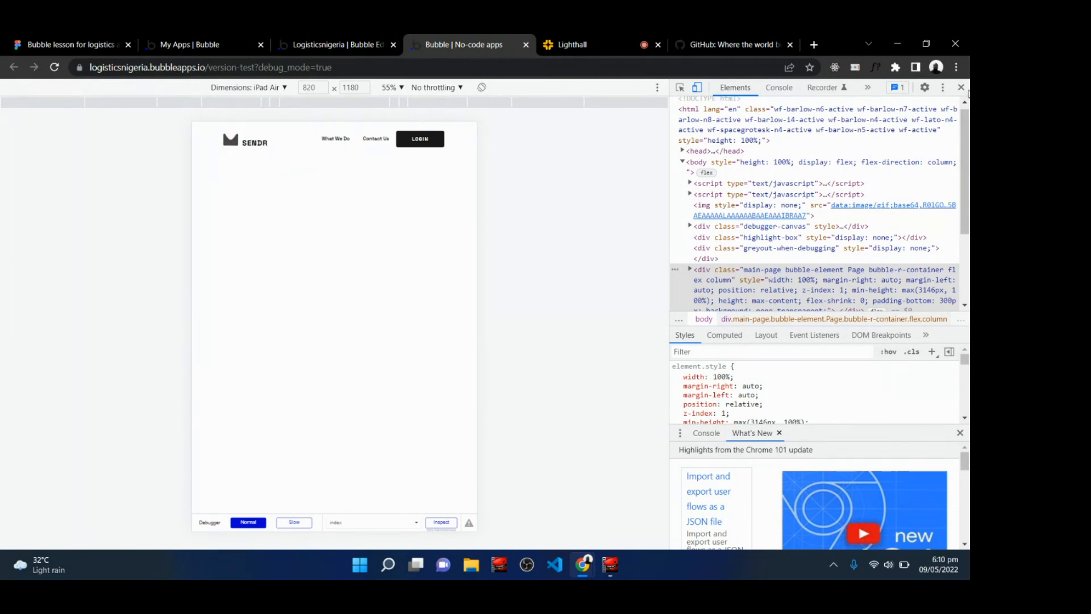
left_click(961, 87)
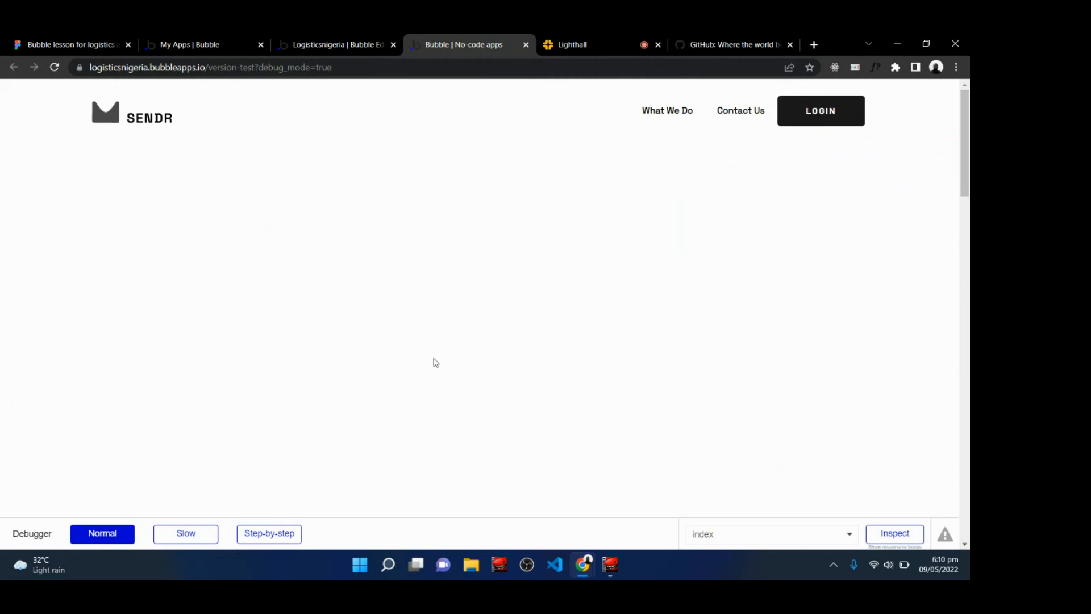
Glance at the Figma design and return to the live class.
left_click(557, 37)
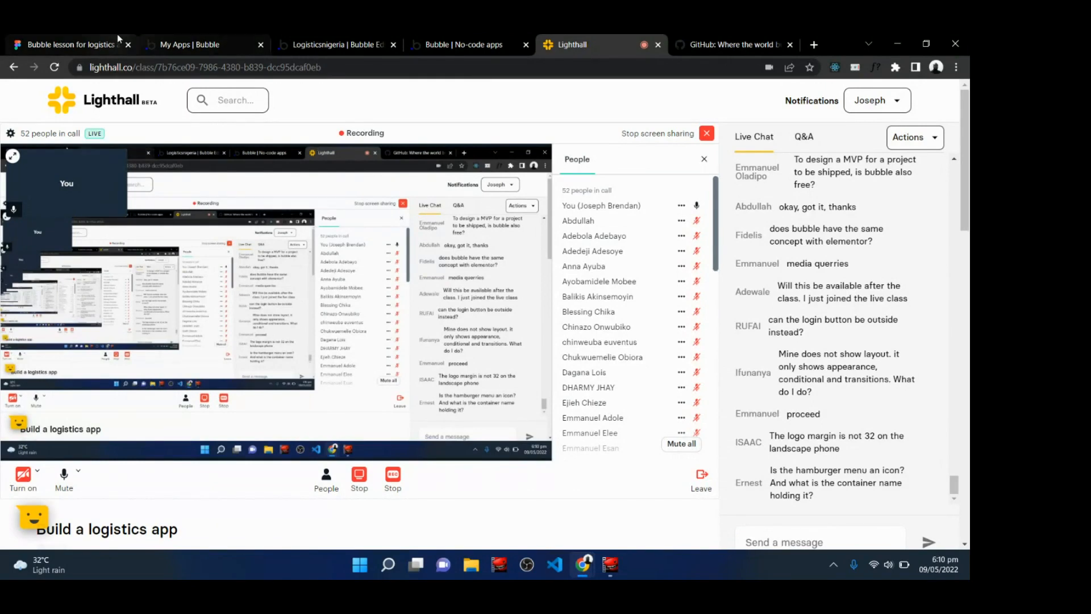
left_click(86, 41)
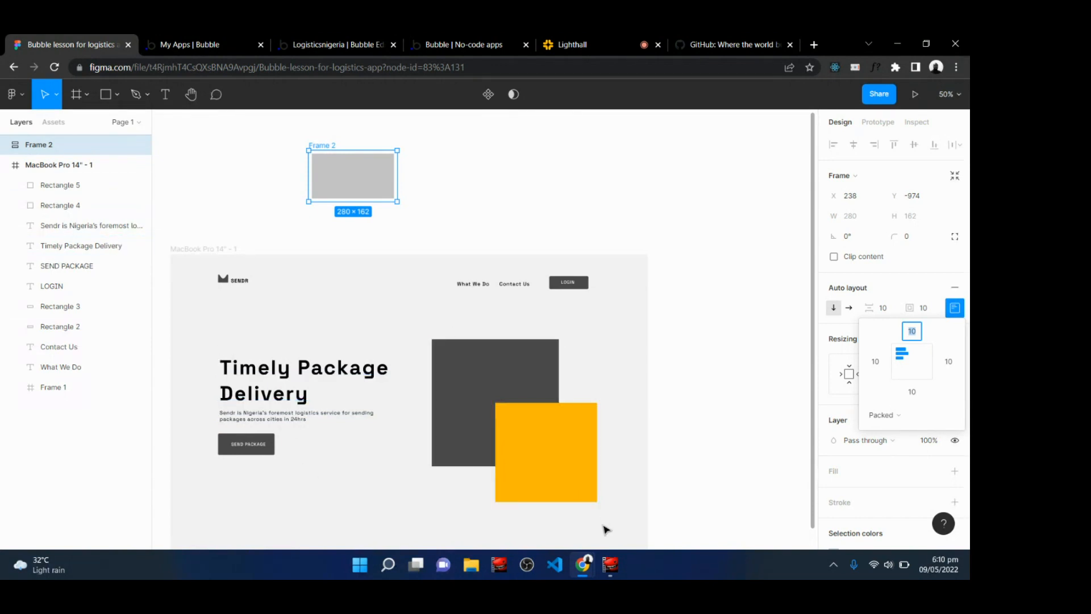
left_click(590, 40)
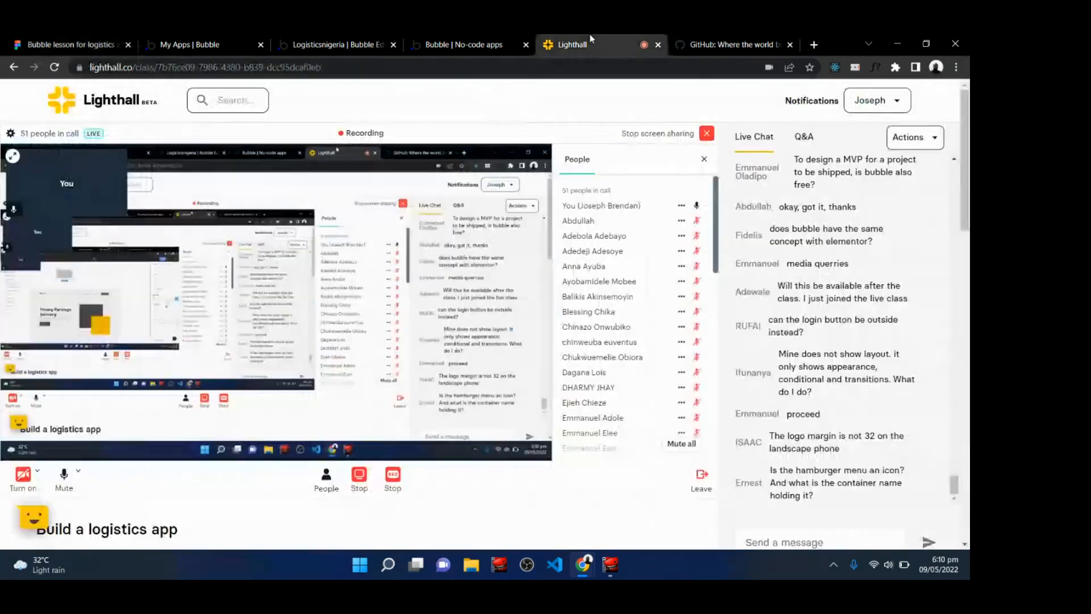
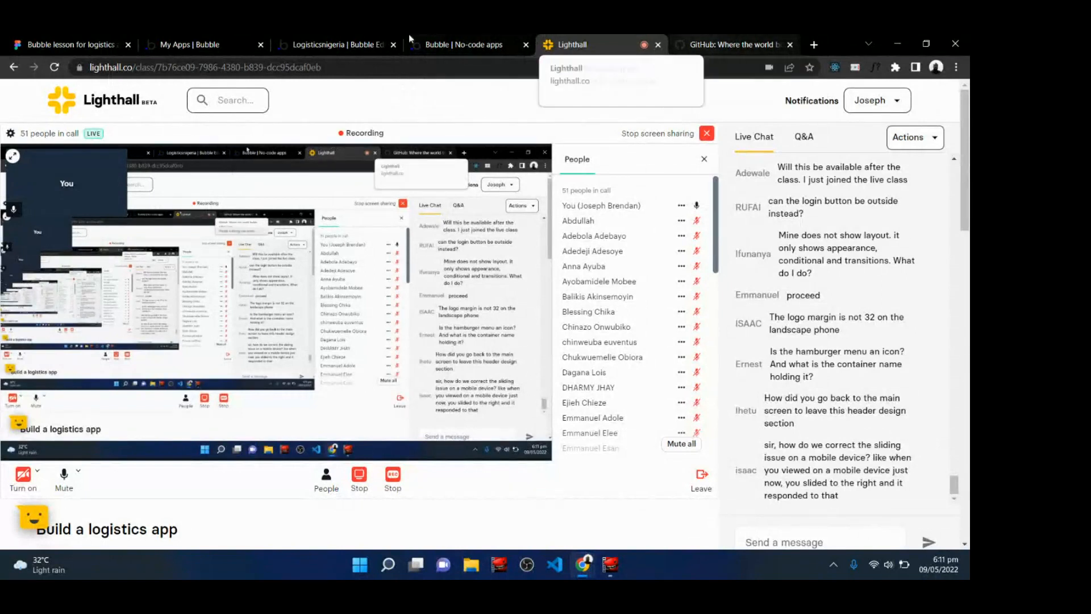
Switch to the preview tab and open the browser's developer tools on the page.
left_click(463, 44)
right_click(381, 301)
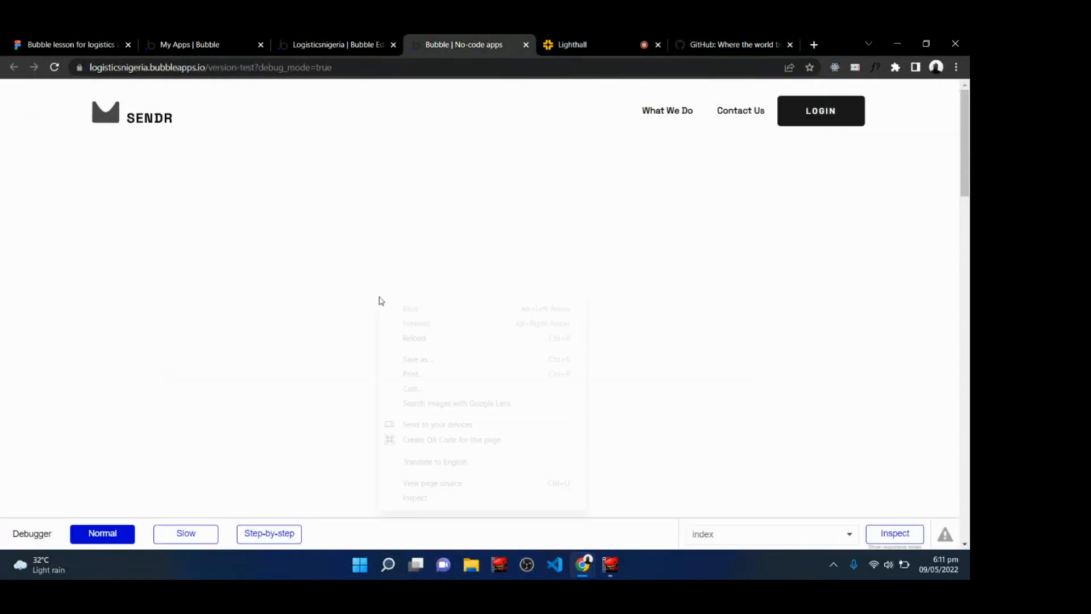
left_click(415, 498)
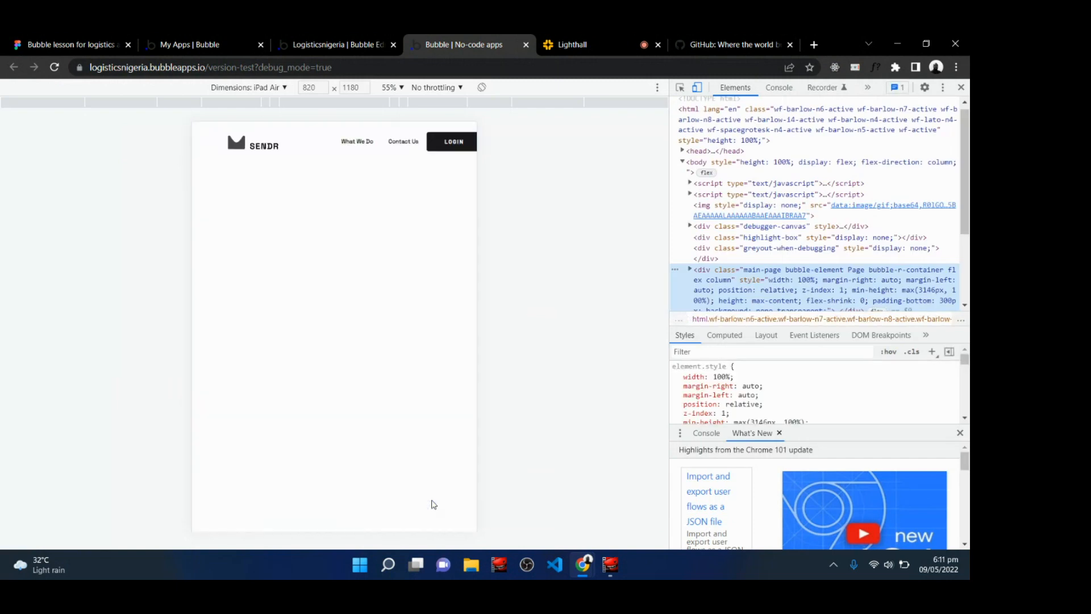
Emulate a Samsung Galaxy S20 Ultra screen and open and close the slidebar menu.
left_click(279, 87)
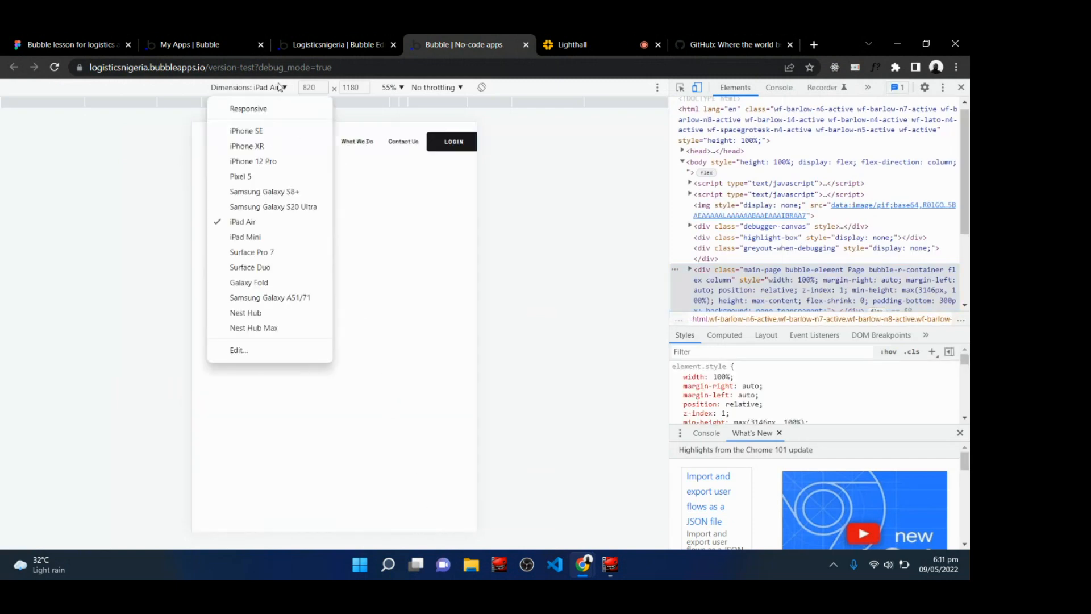
left_click(244, 206)
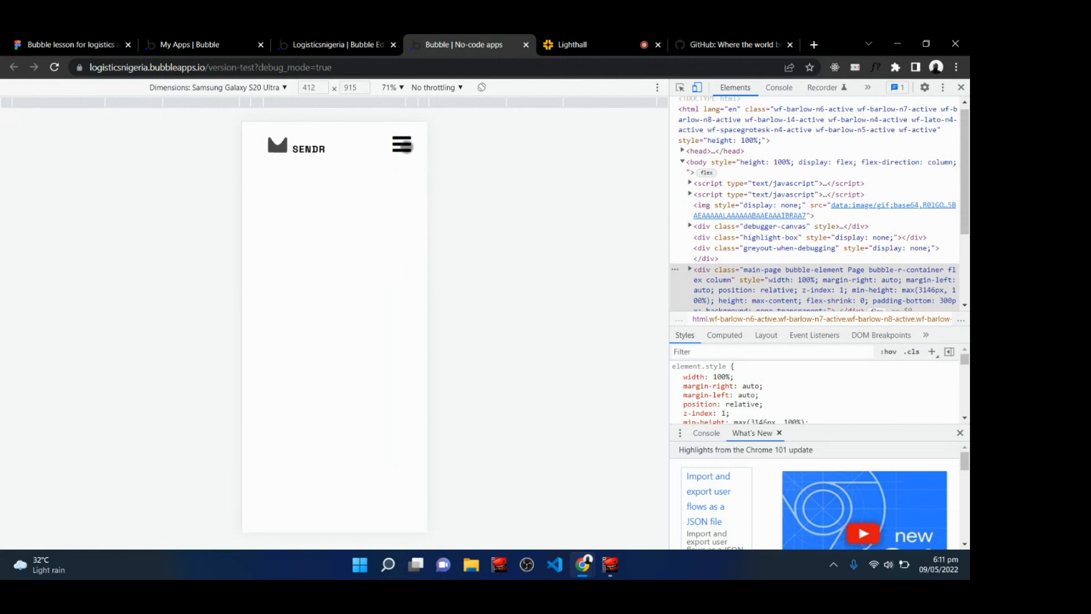
left_click(403, 146)
left_click(404, 207)
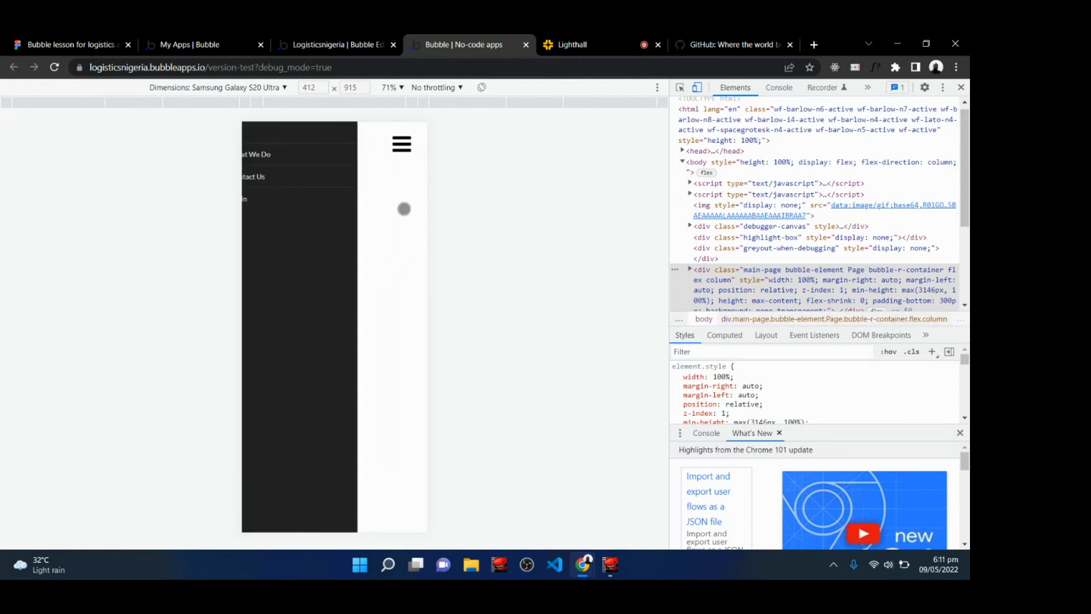
Check the header at Surface Duo and Surface Pro 7 sizes and close developer tools.
left_click(271, 89)
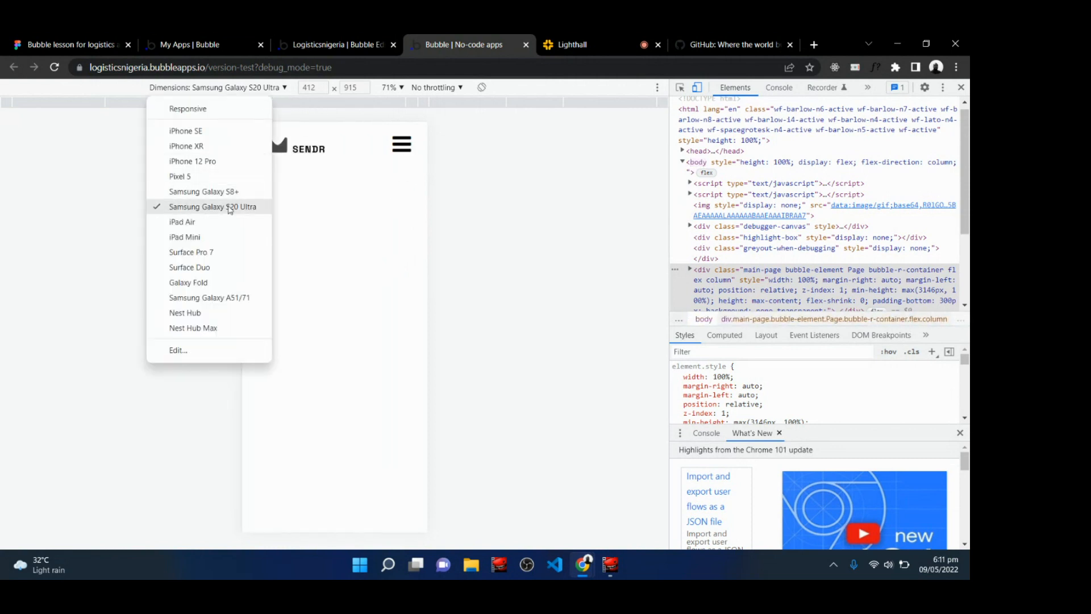
left_click(189, 267)
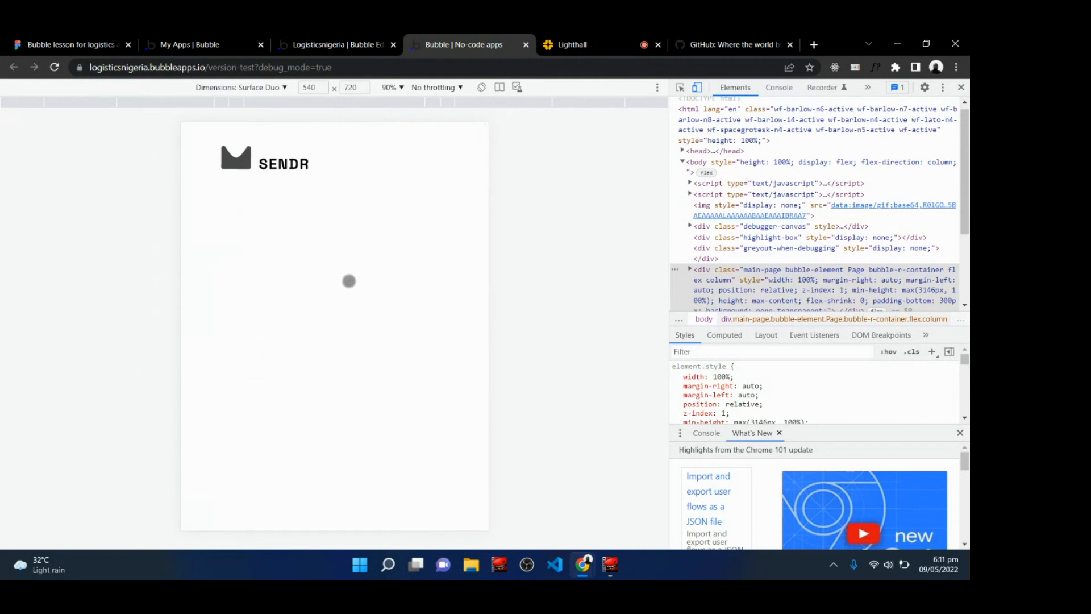
left_click(263, 89)
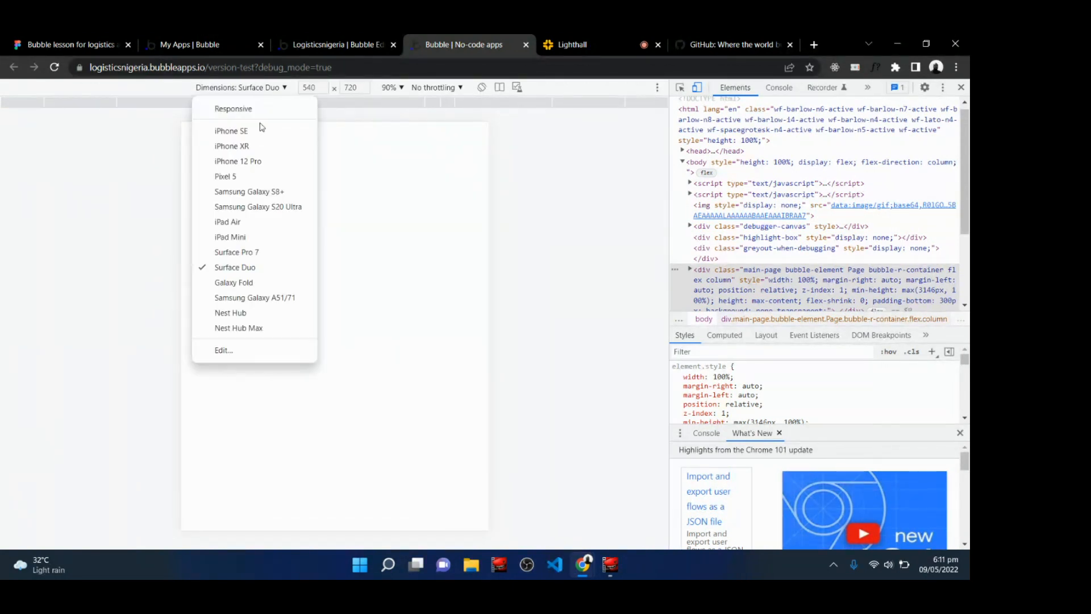
left_click(255, 253)
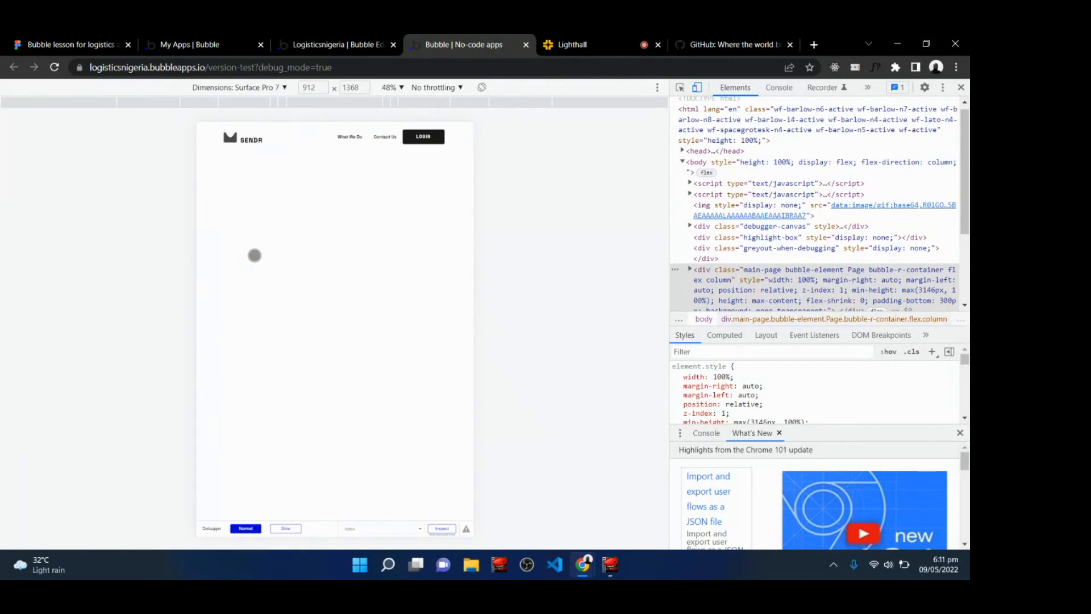
left_click(281, 88)
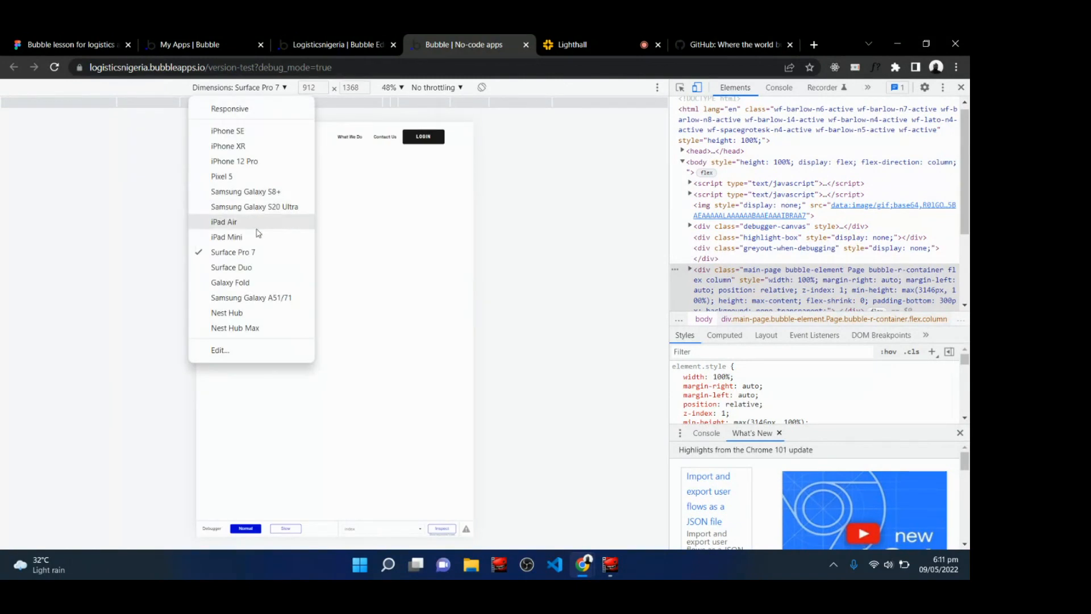
left_click(254, 265)
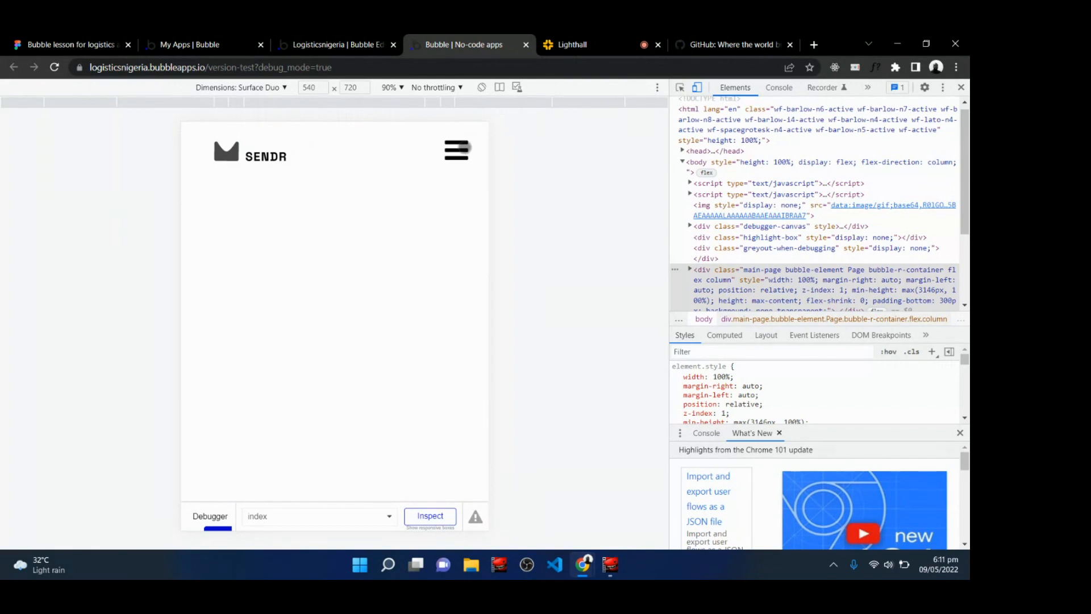
left_click(961, 87)
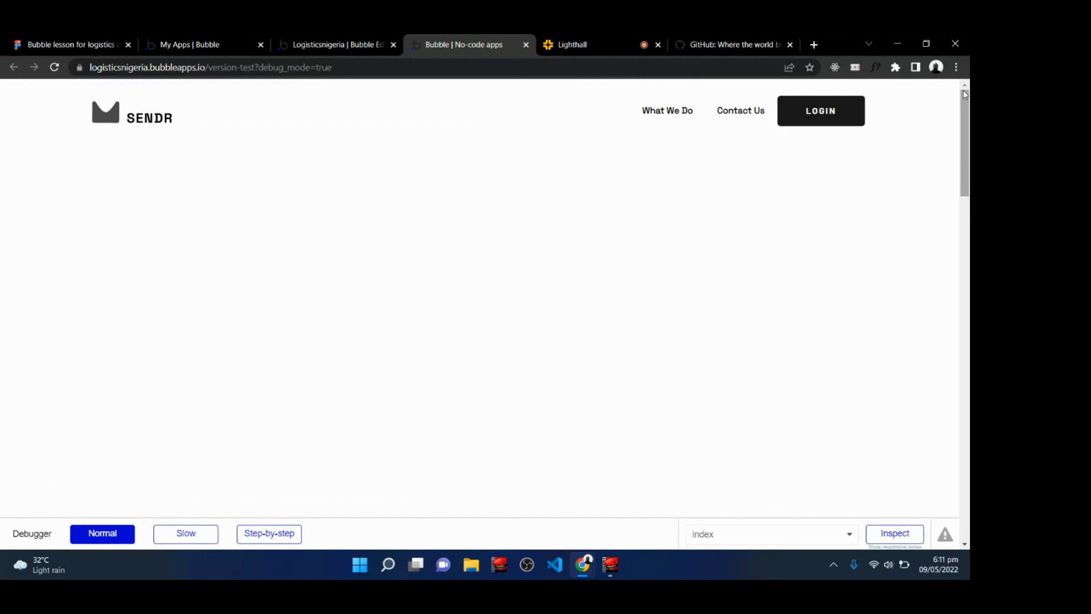
Glance at the live class, return to the editor and browse its list of pages and reusable elements.
left_click(608, 40)
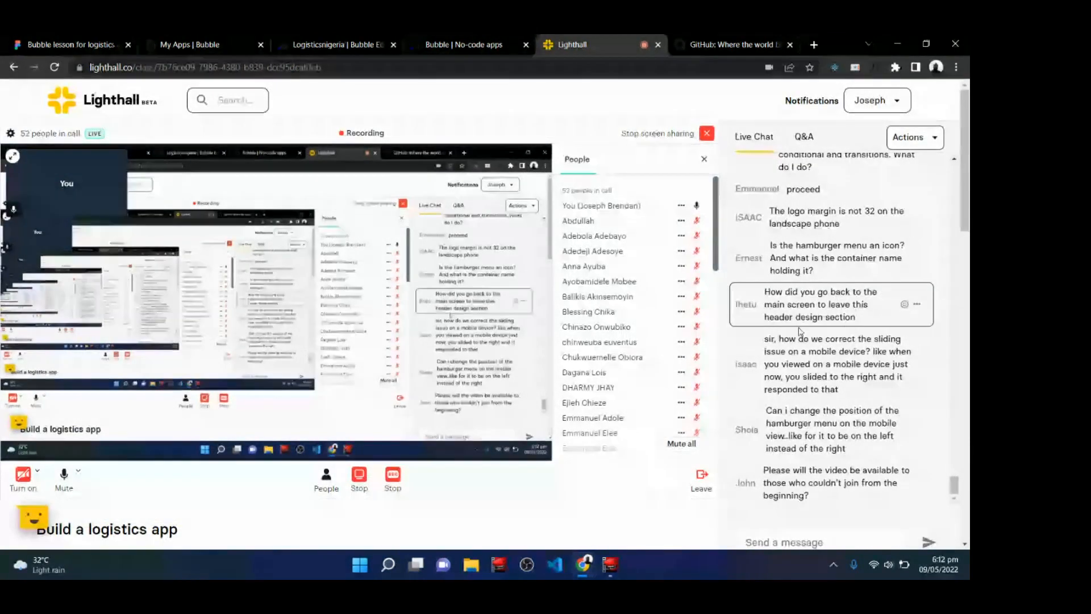
left_click(328, 41)
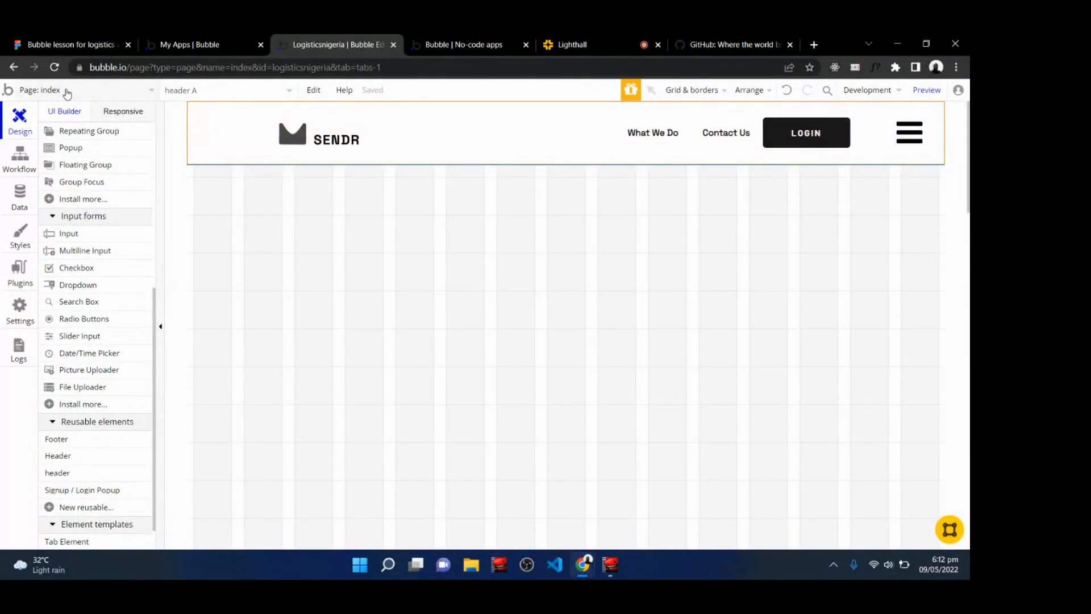
left_click(67, 92)
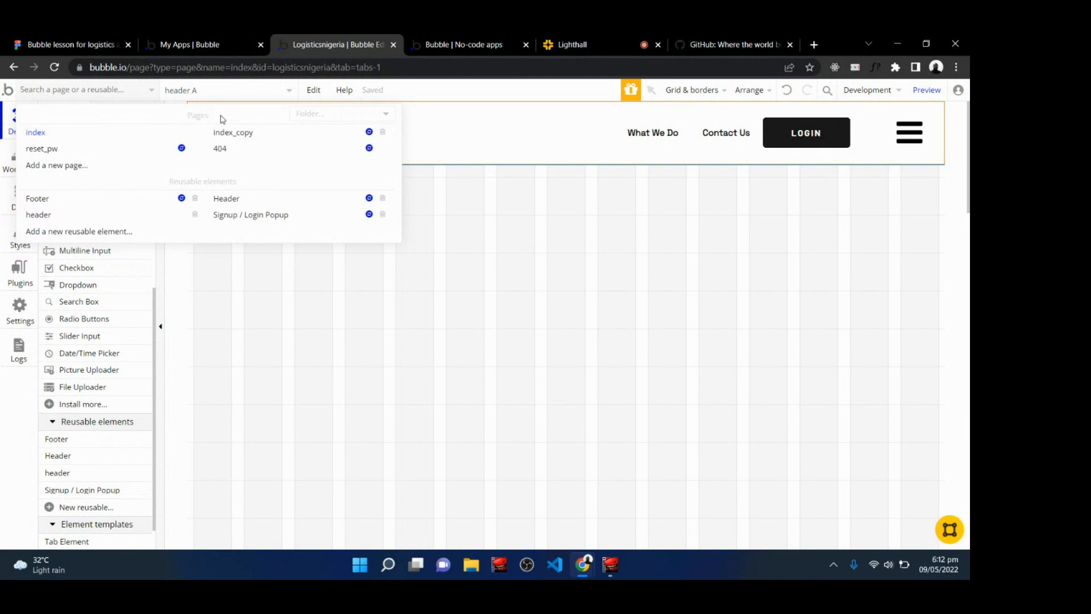
mouse_move(81, 218)
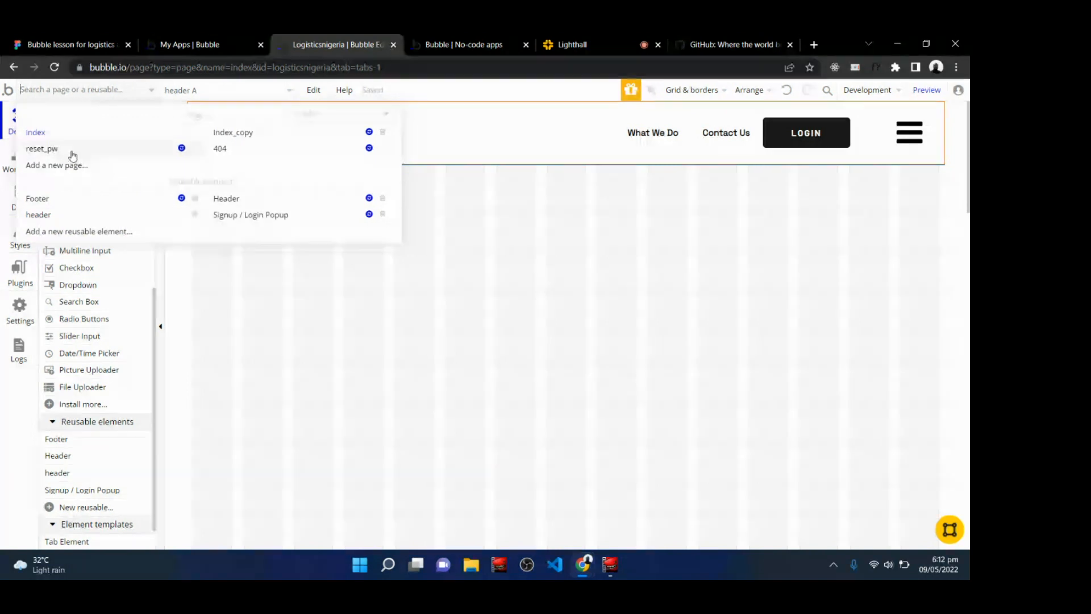
mouse_move(59, 138)
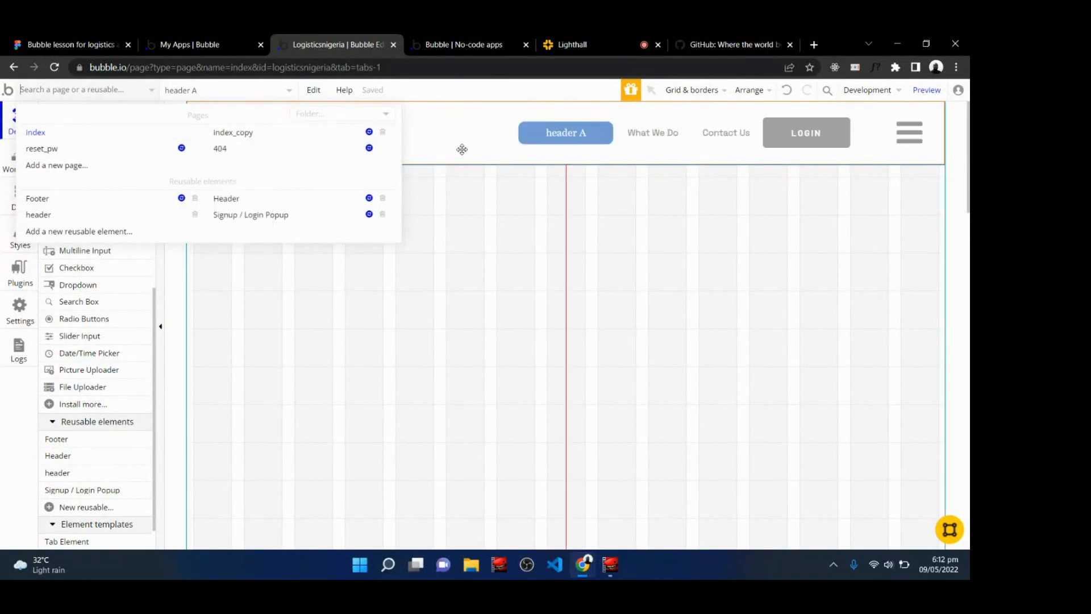
left_click(90, 138)
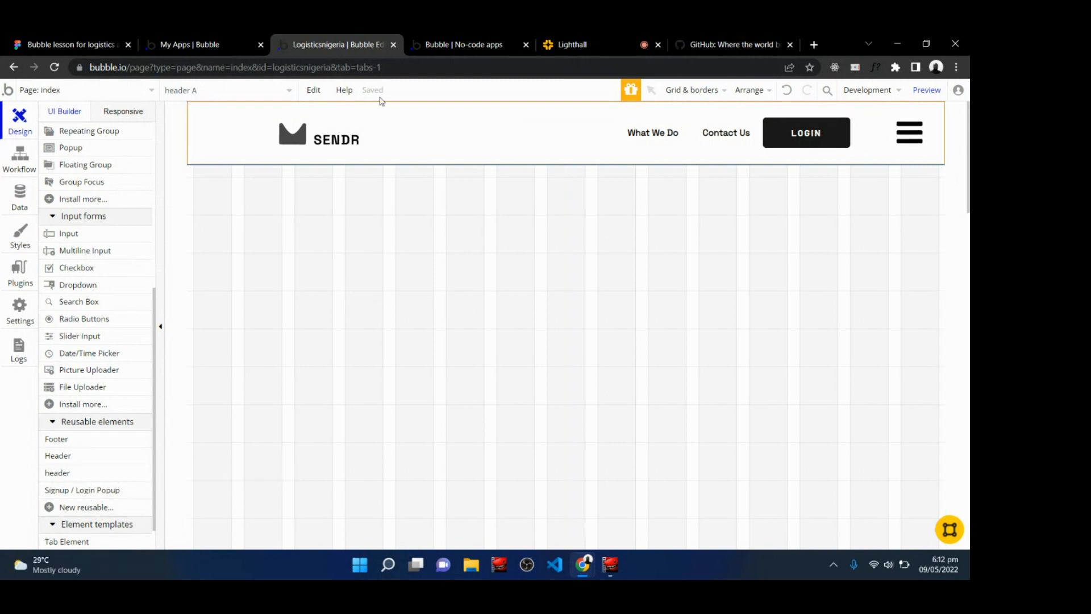
Read the latest questions in the live class chat and return to the editor.
left_click(572, 43)
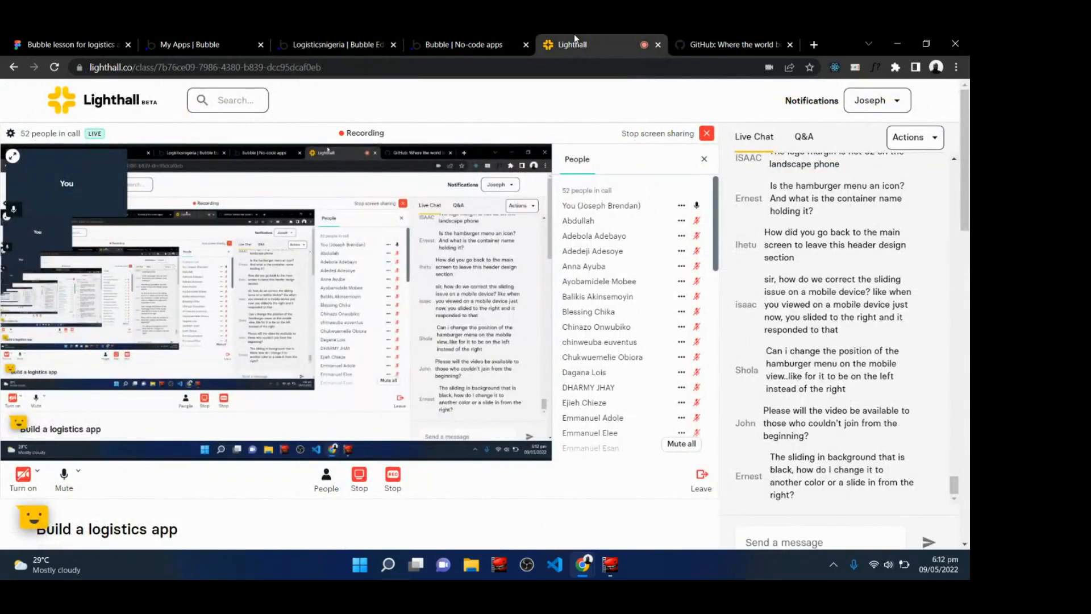
scroll(484, 313, "down", 1)
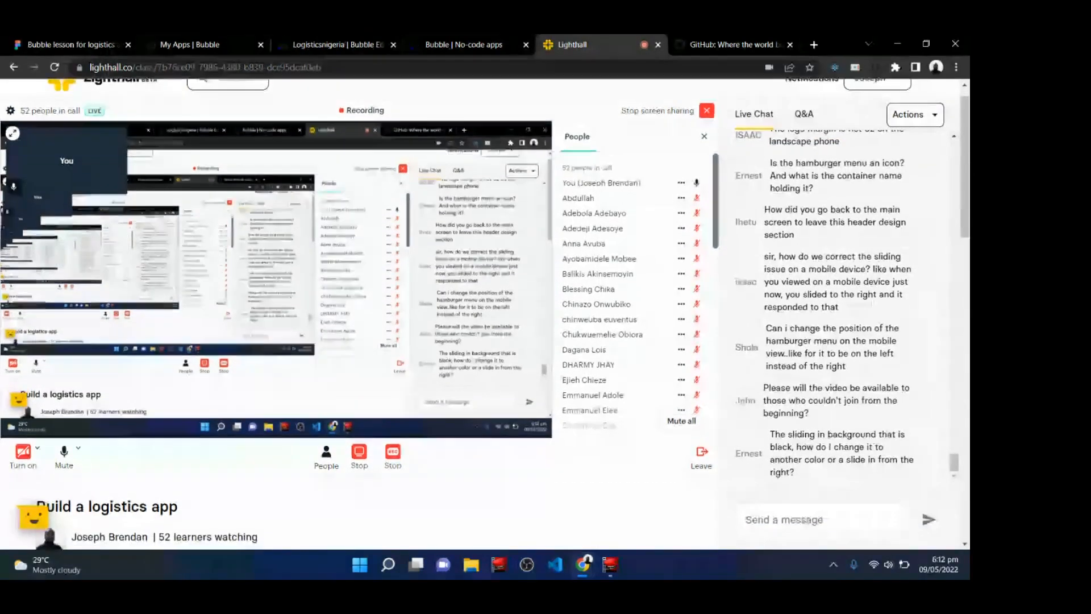
scroll(485, 314, "up", 1)
scroll(485, 314, "up", 1)
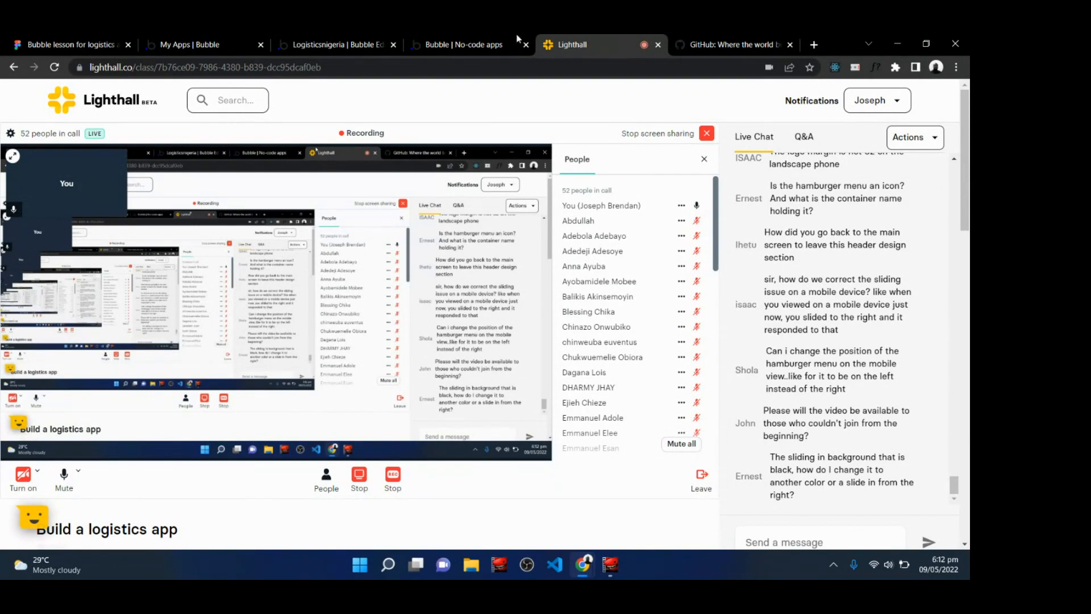
left_click(481, 42)
left_click(360, 40)
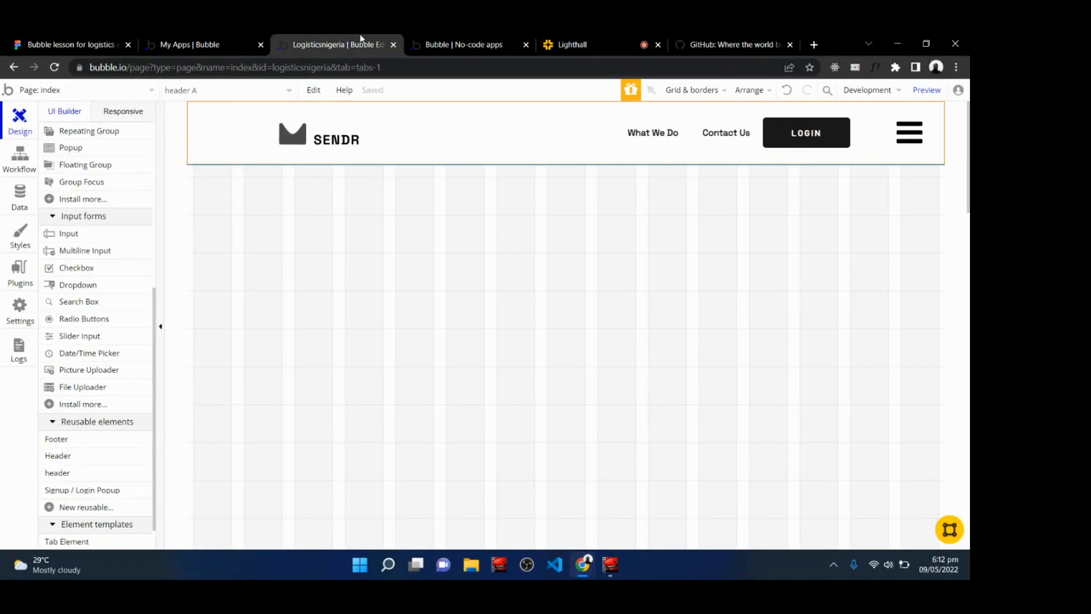
Open the reusable header element and the property editor of its slidebar menu.
left_click(89, 90)
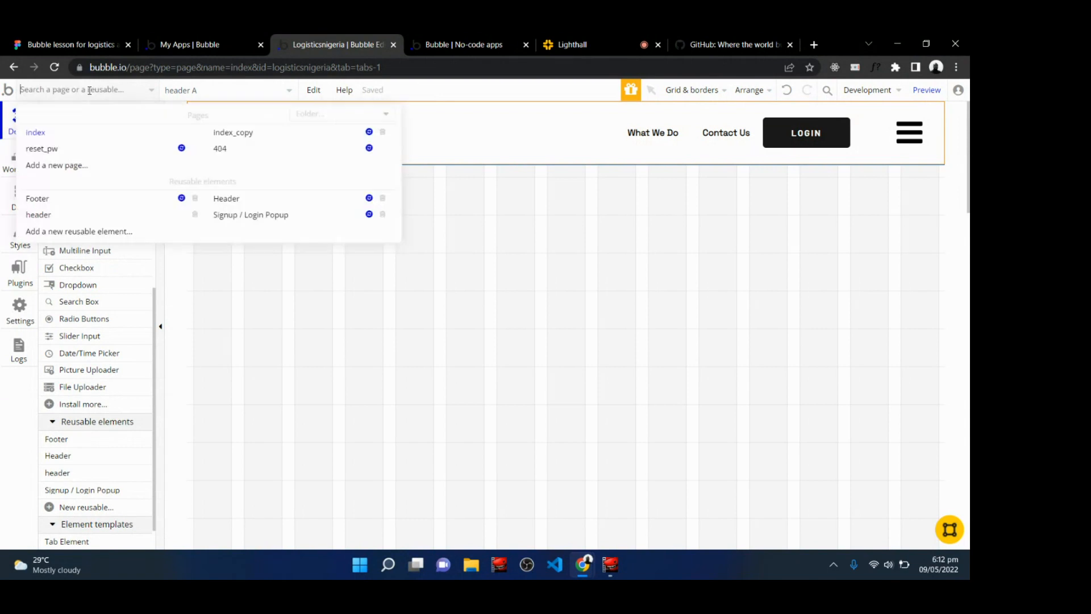
left_click(63, 216)
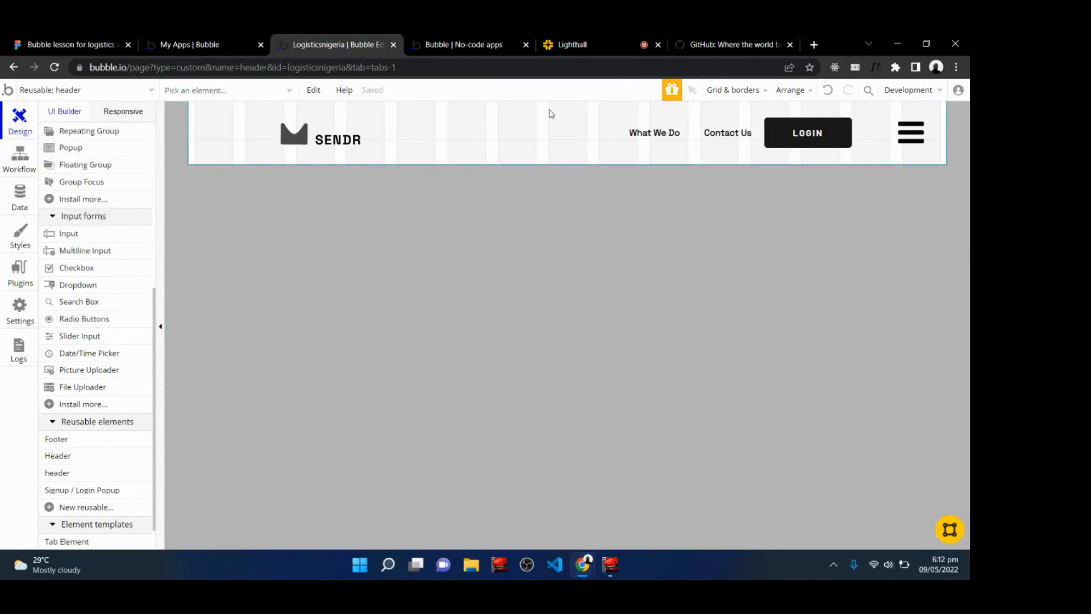
double_click(910, 132)
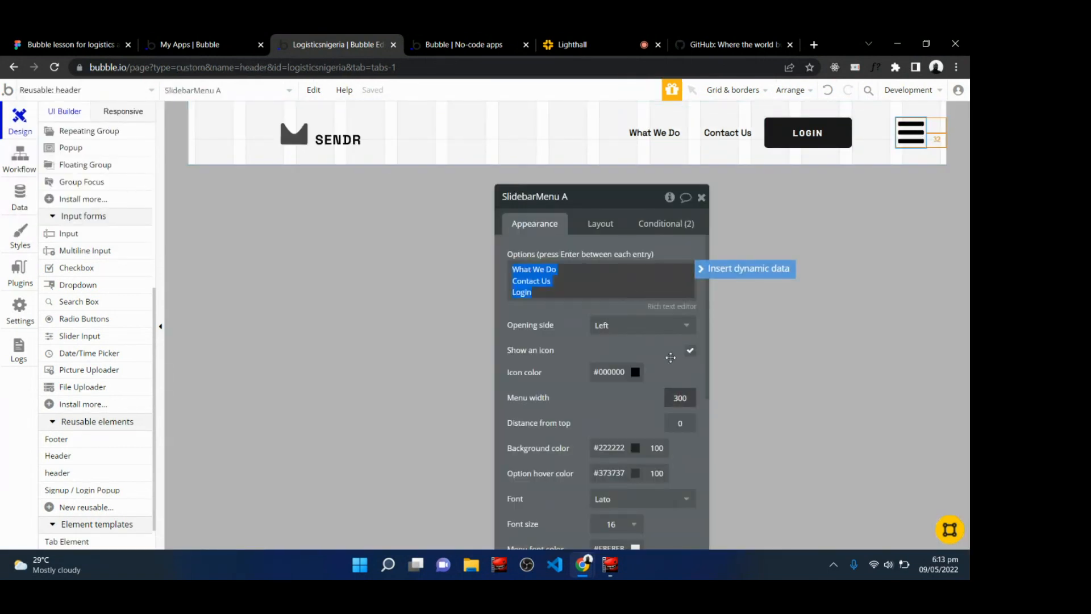
Try aligning the slidebar menu to the left of its parent, then restore right alignment.
left_click(601, 224)
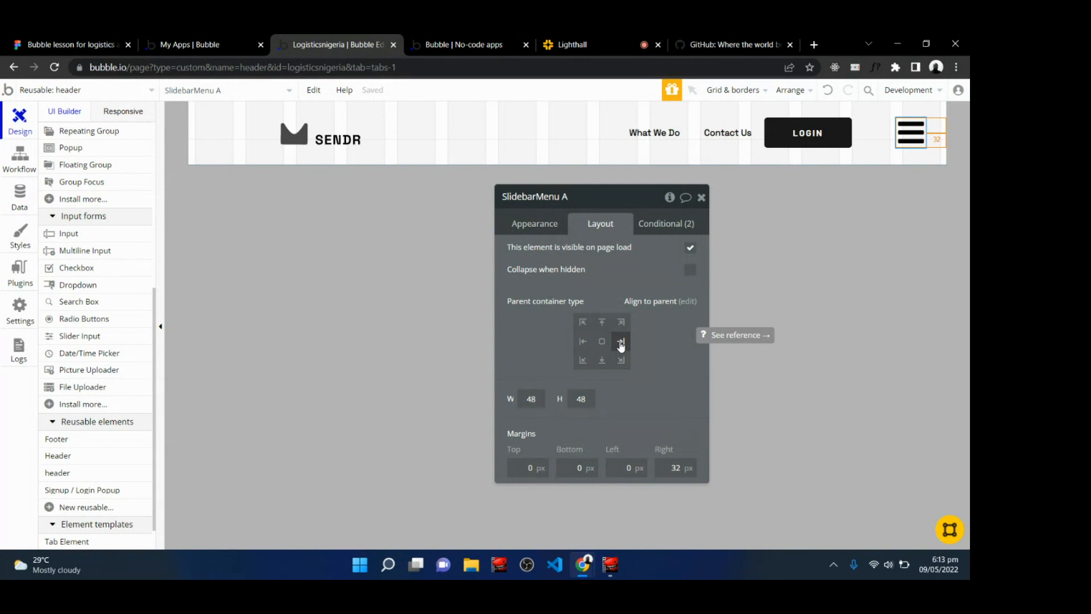
left_click(584, 343)
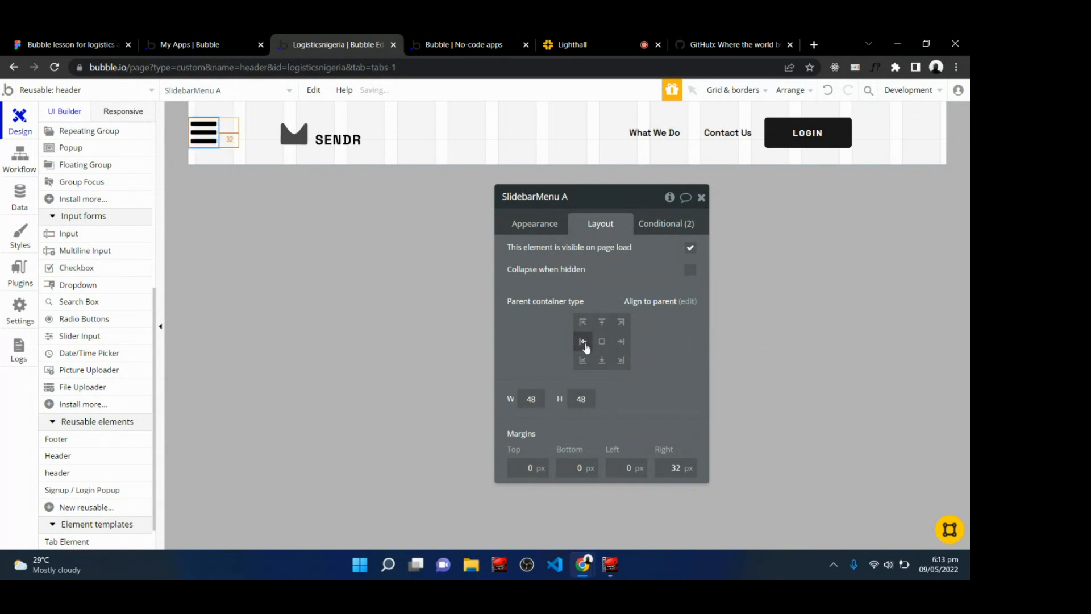
left_click(622, 343)
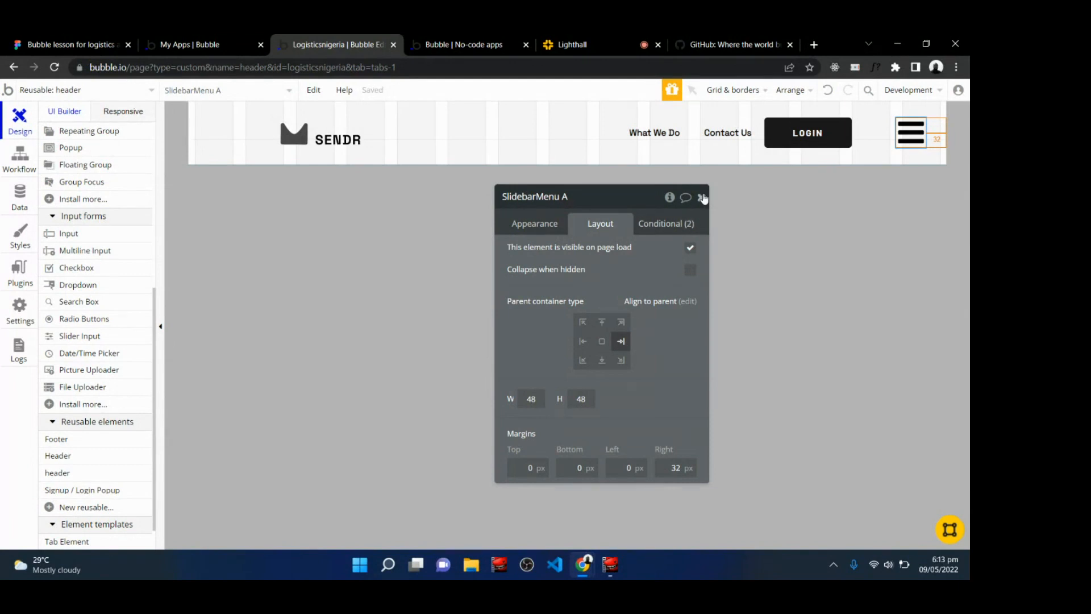
Try setting the menu's opening side to Right, then set it back to Left and close the properties.
left_click(531, 223)
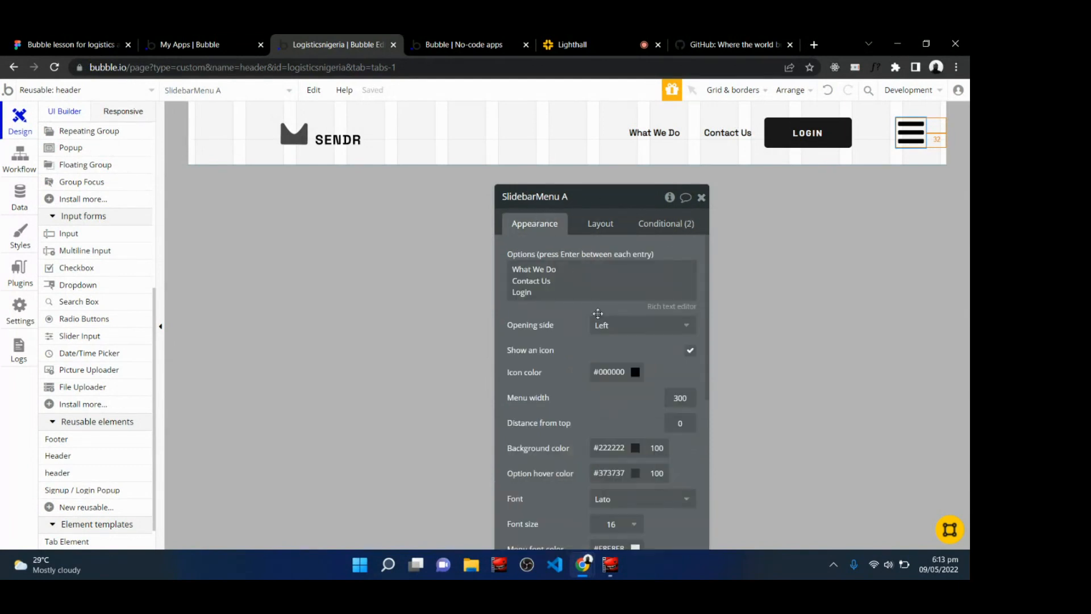
left_click(612, 328)
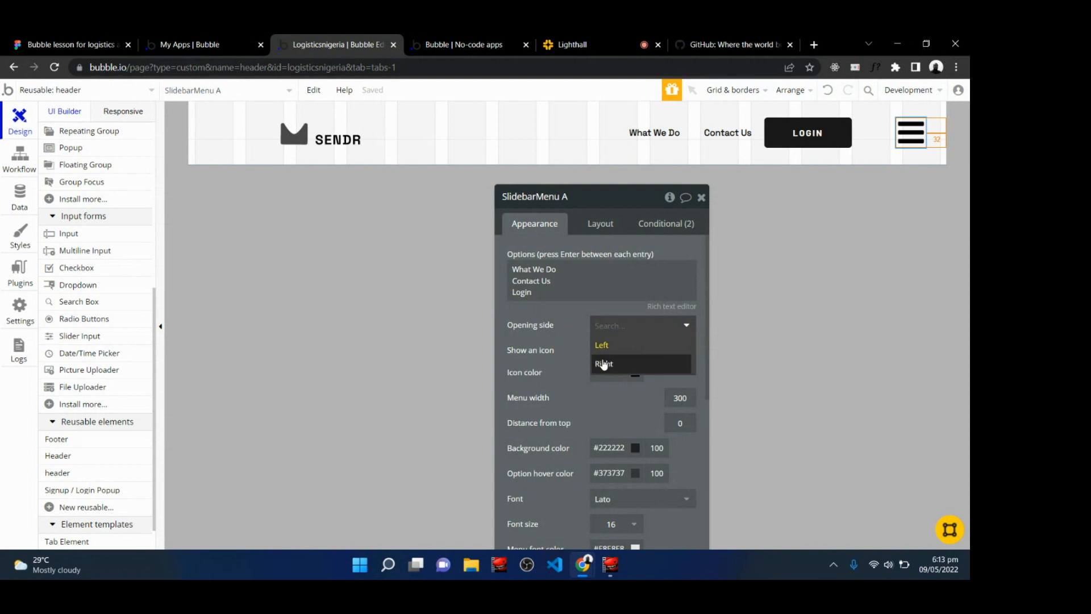
left_click(603, 365)
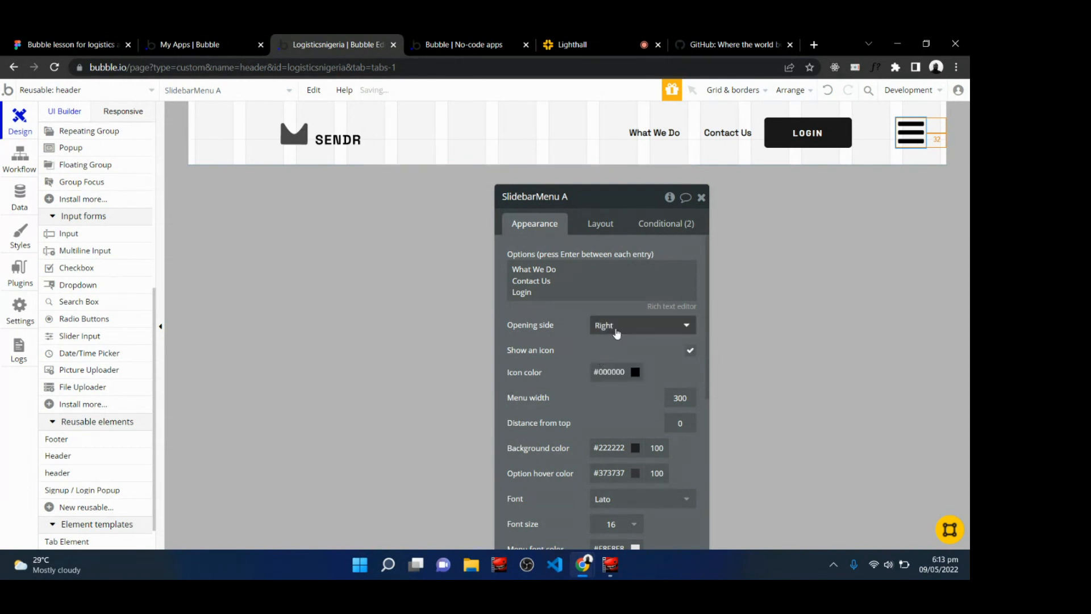
left_click(617, 332)
left_click(604, 345)
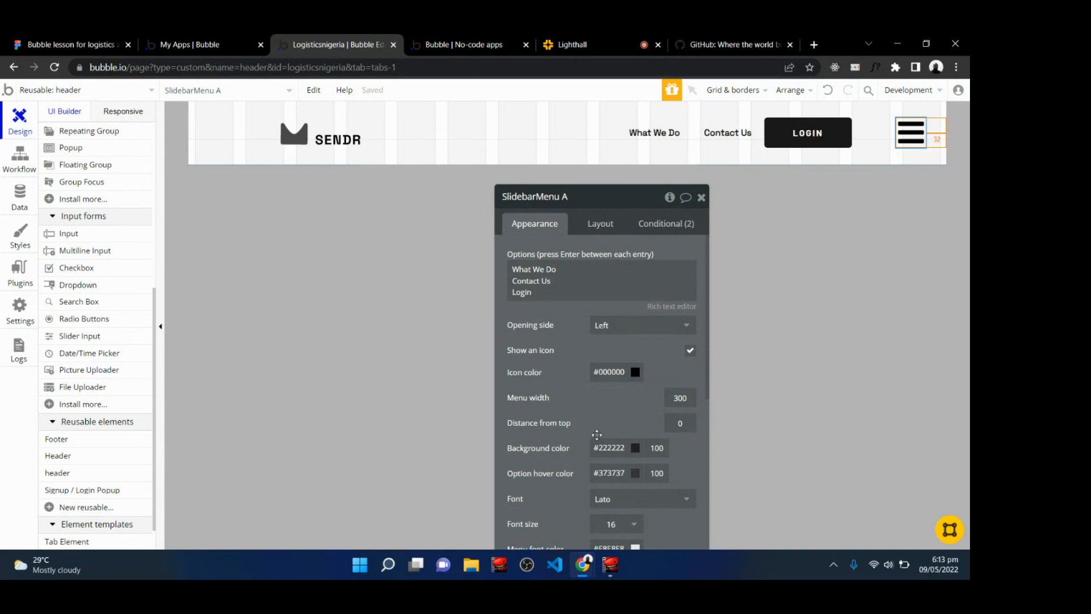
scroll(596, 435, "down", 2)
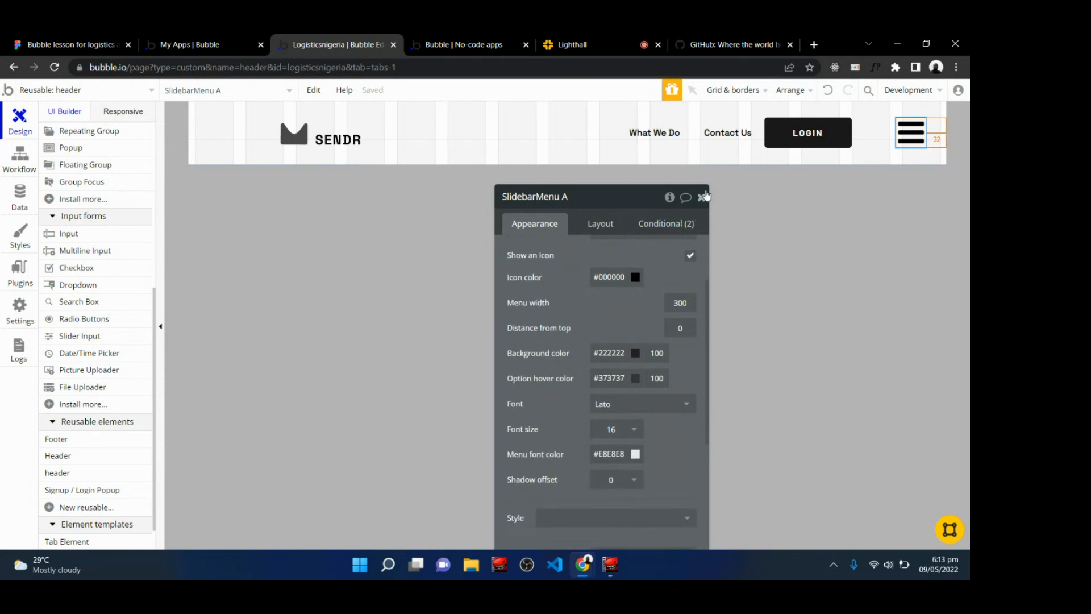
left_click(702, 197)
Return to the live class and read the chat.
left_click(578, 36)
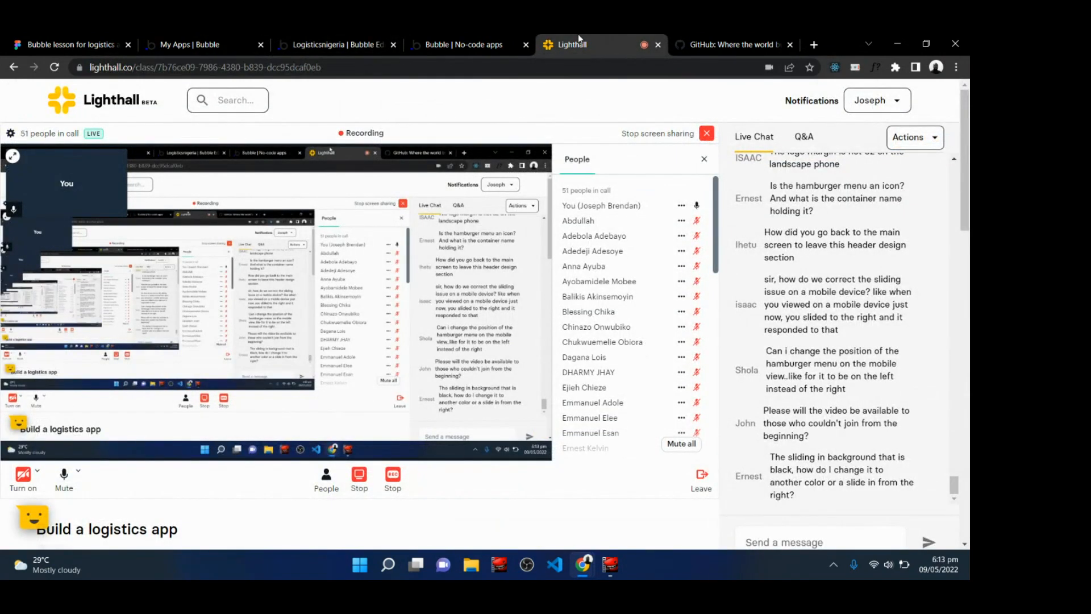
scroll(484, 315, "down", 1)
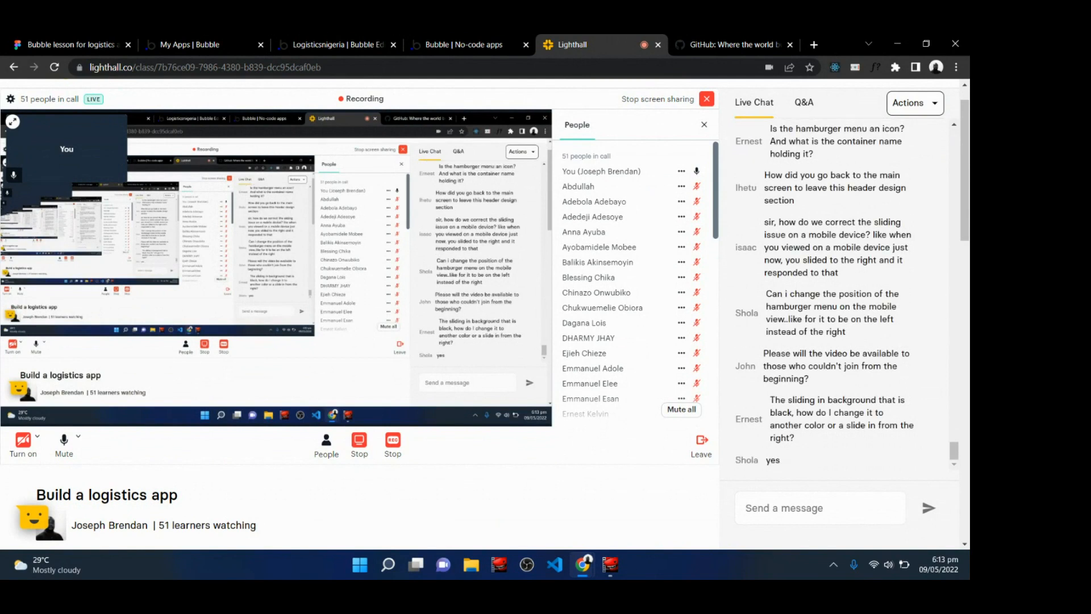
Scroll through the live class chat to read the students' questions.
scroll(840, 296, "up", 2)
scroll(841, 295, "down", 2)
scroll(841, 296, "up", 5)
scroll(841, 296, "up", 20)
scroll(841, 296, "down", 12)
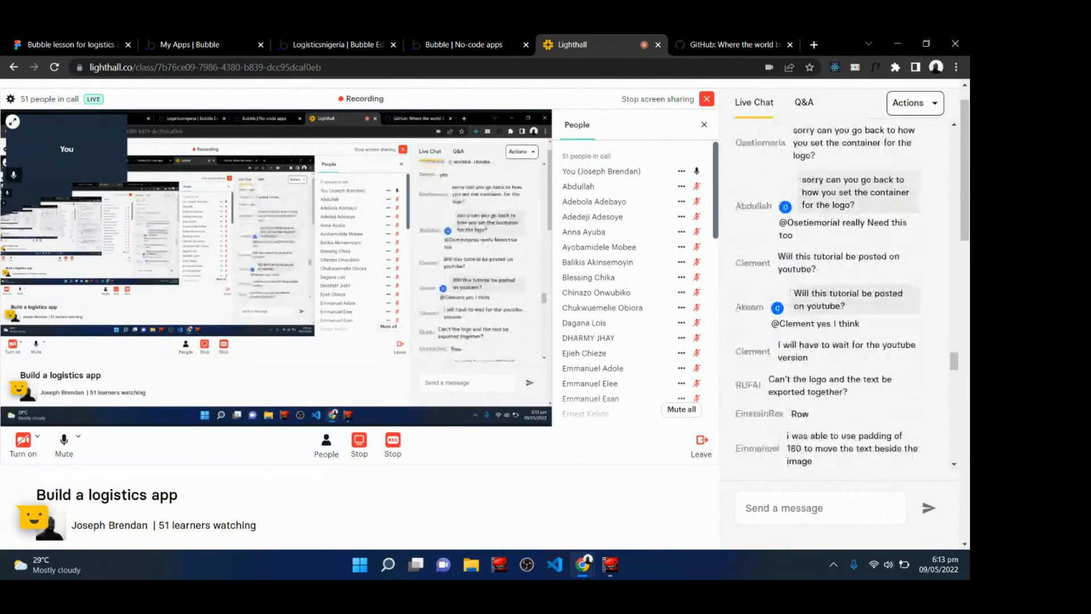
scroll(841, 295, "down", 18)
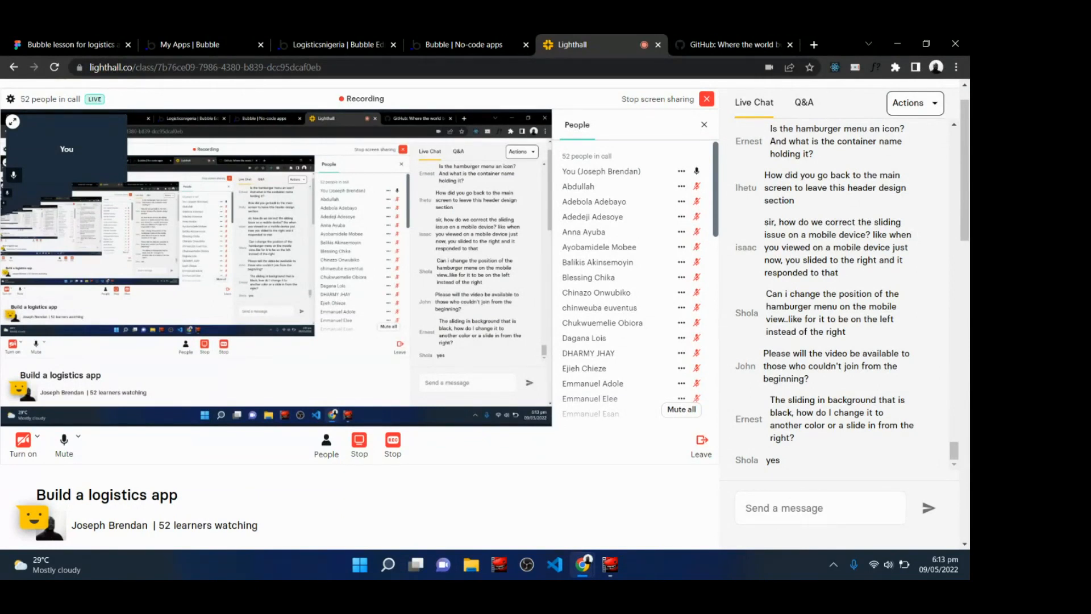
scroll(841, 295, "up", 1)
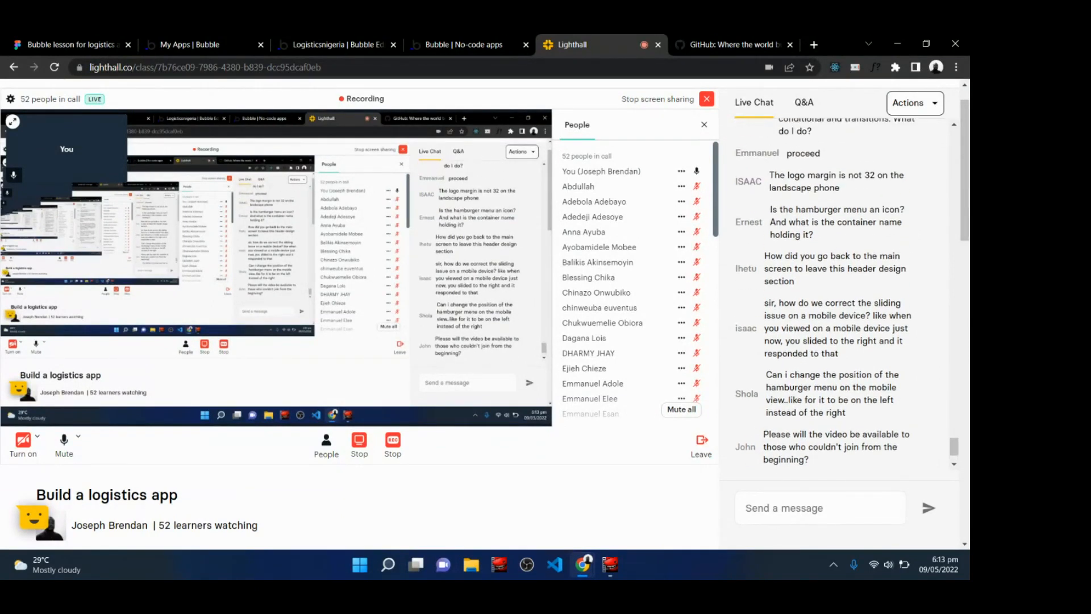
scroll(840, 296, "down", 1)
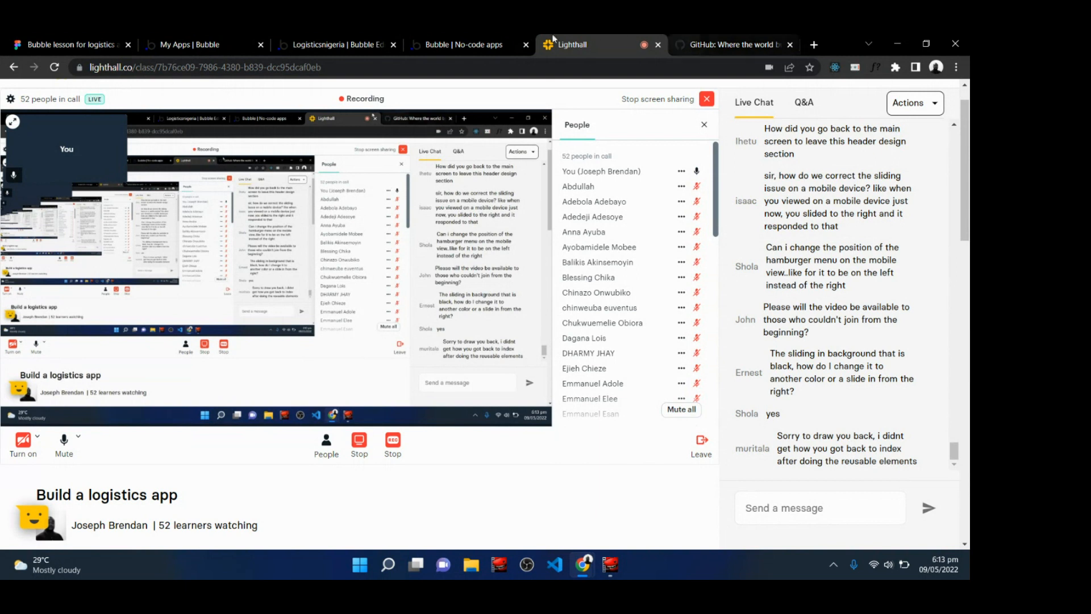
Return to the Bubble editor and switch from the header reusable element to the index page.
left_click(300, 38)
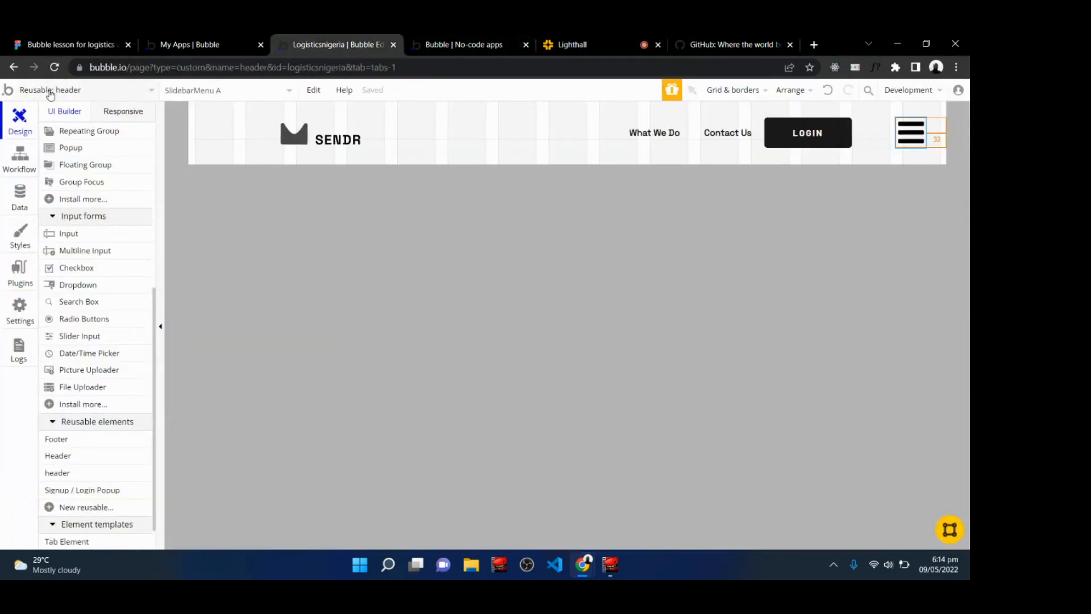
left_click(99, 94)
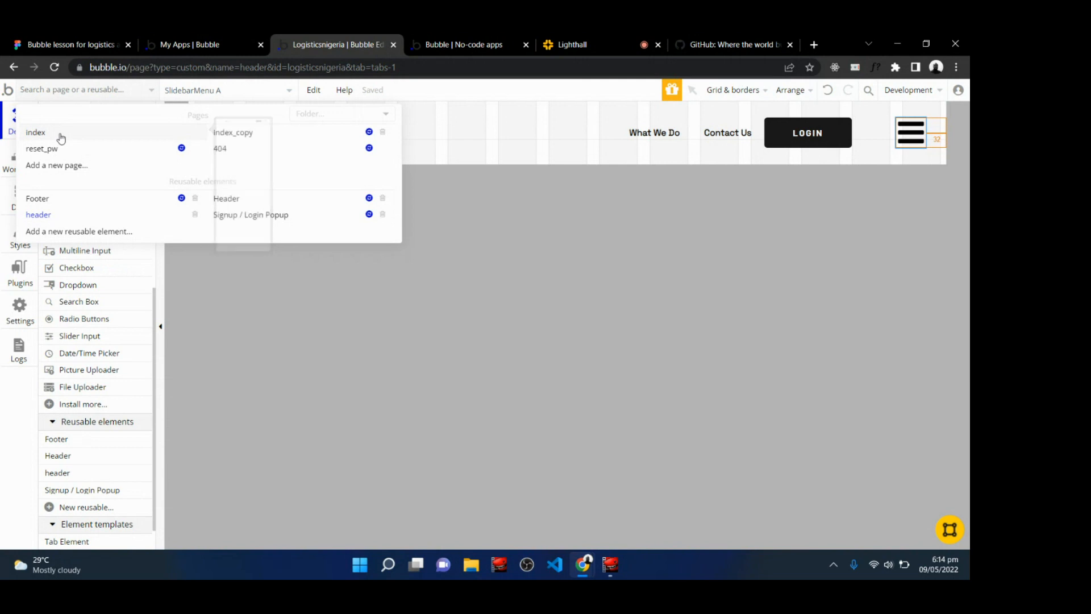
left_click(35, 132)
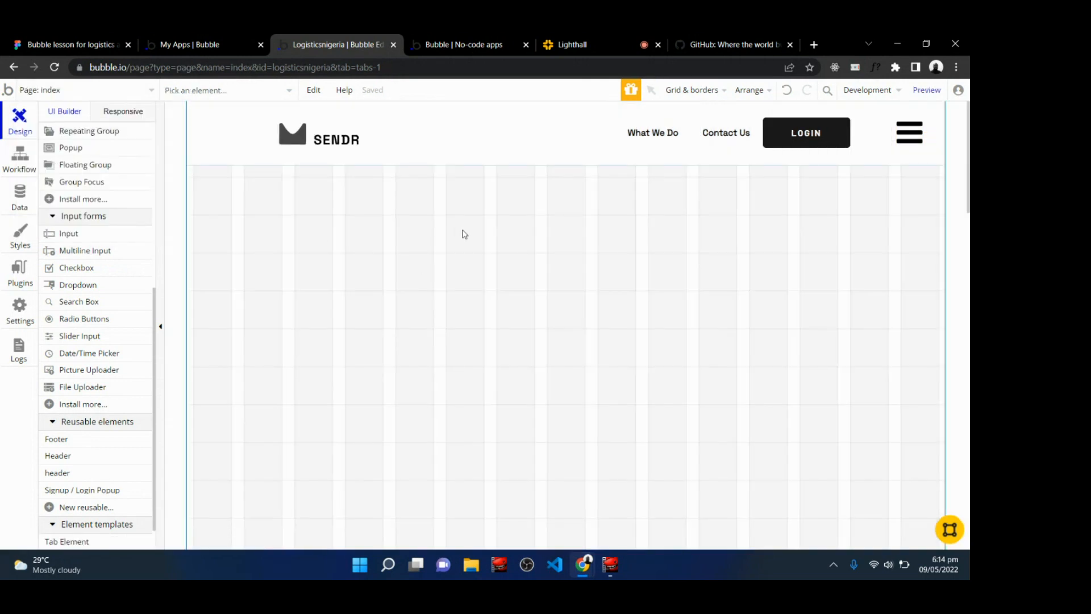
left_click(604, 39)
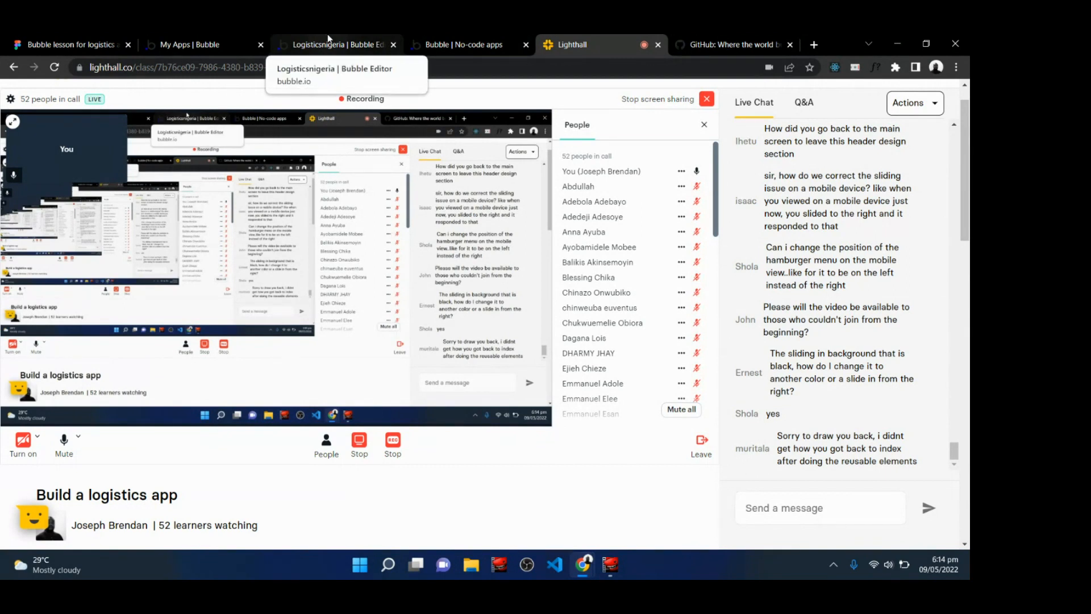
left_click(346, 41)
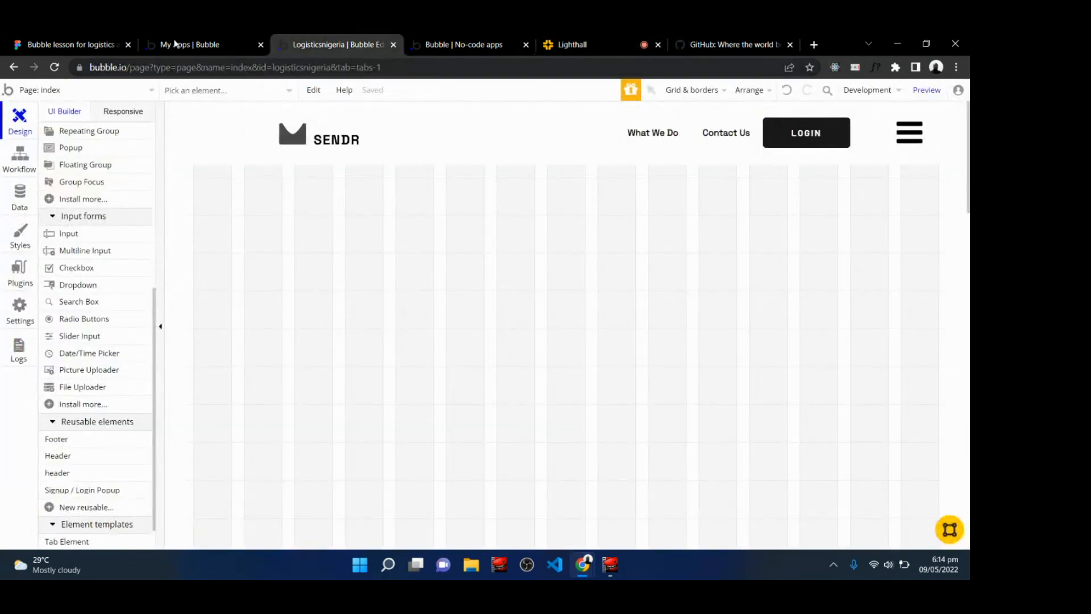
In the Figma design, wrap the hero text block in a new frame about 675 × 610.
left_click(71, 44)
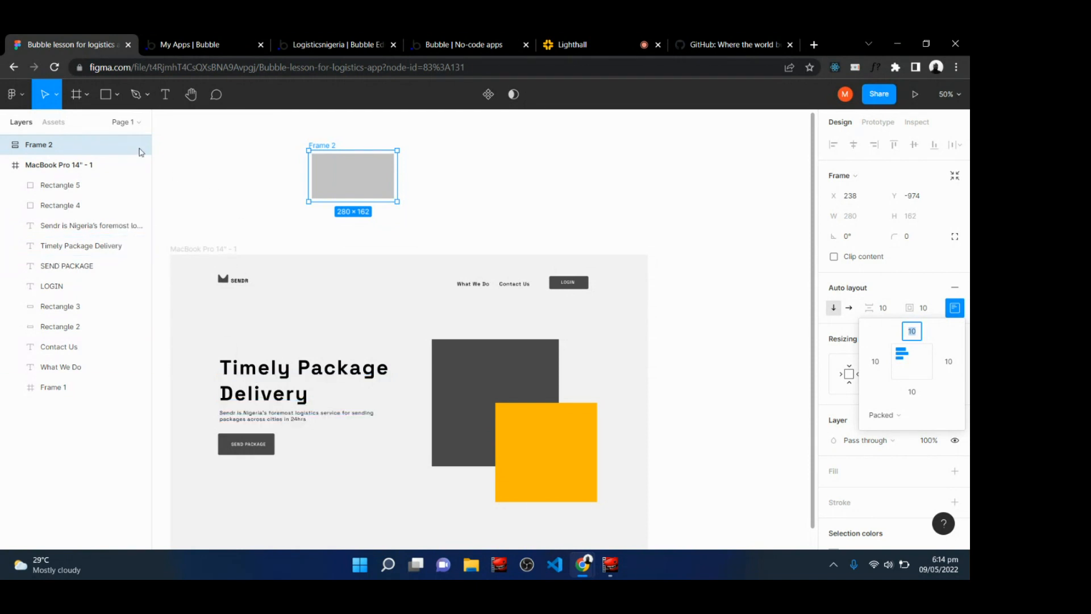
left_click(74, 95)
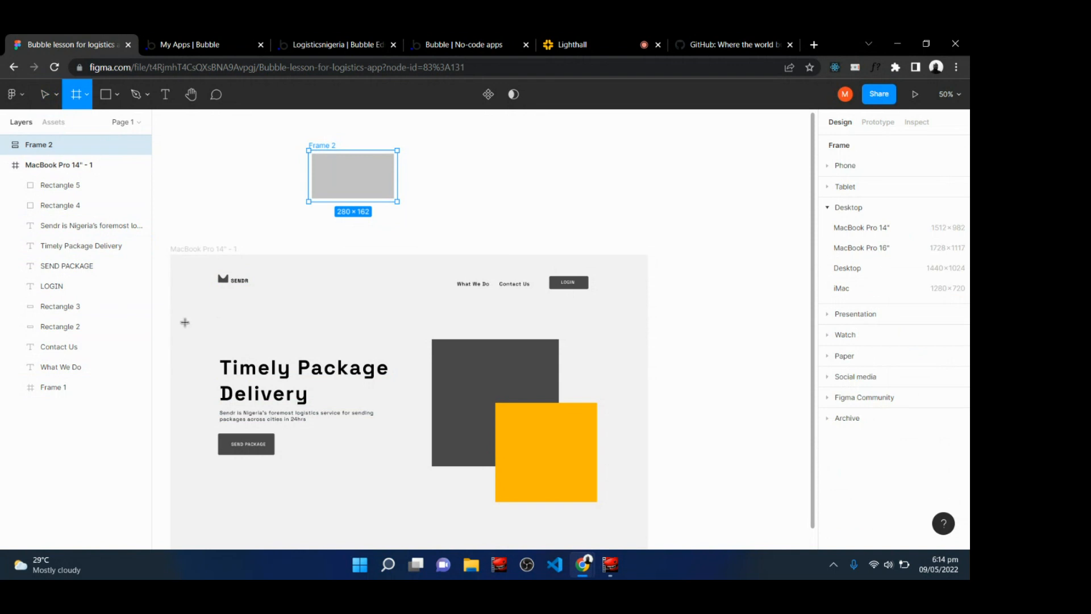
left_click_drag(189, 322, 402, 514)
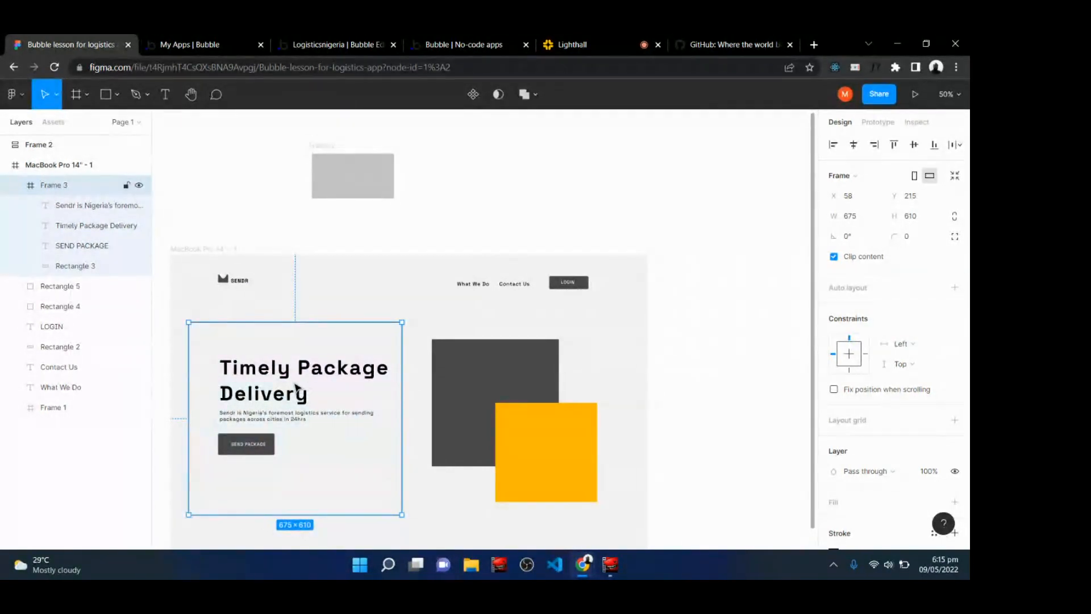
Wrap the two hero image rectangles in another frame about 608 × 646.
left_click(76, 97)
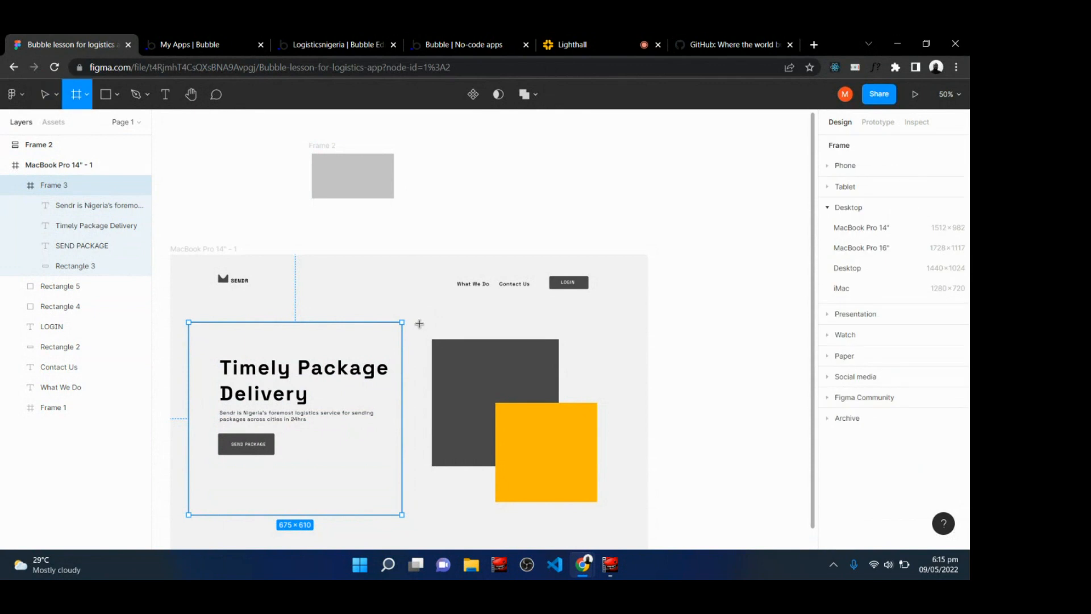
left_click_drag(419, 324, 611, 527)
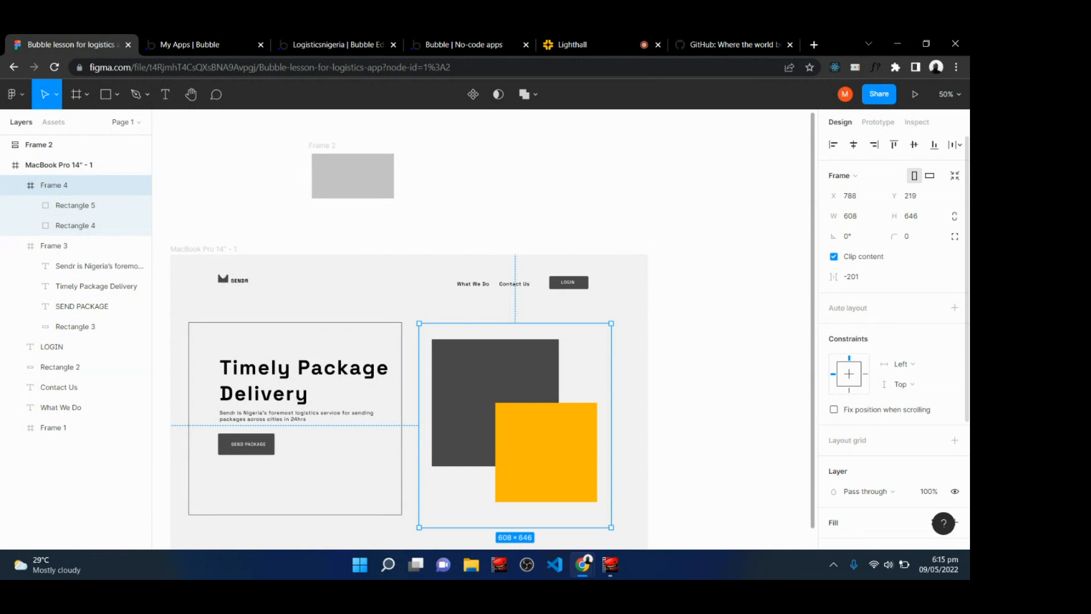
Add a black stroke to the image frame and the hero text frame to outline them.
scroll(849, 528, "down", 3)
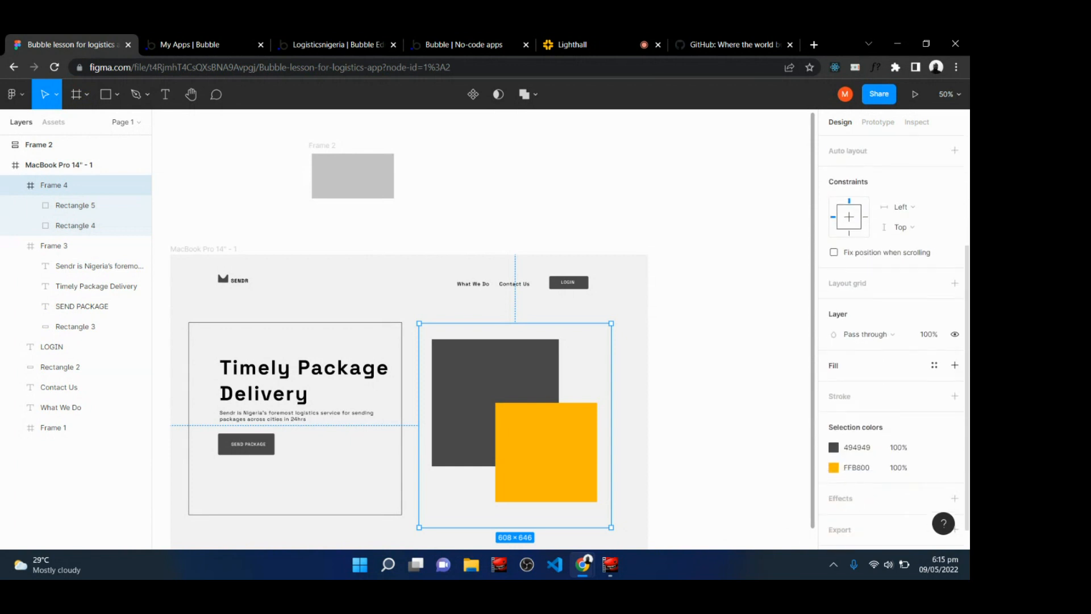
left_click(841, 393)
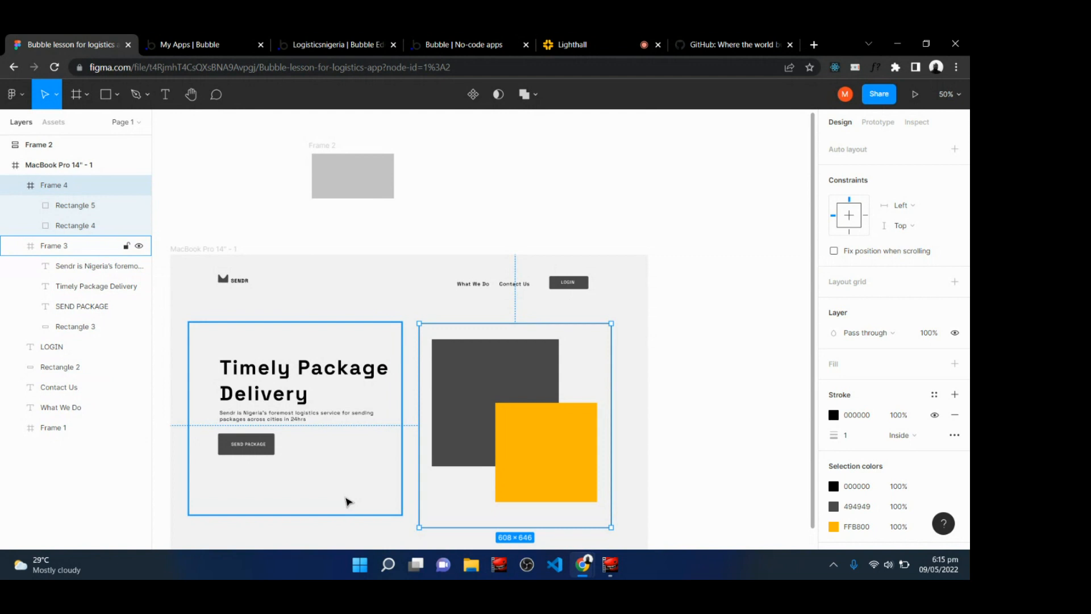
left_click_drag(348, 501, 398, 398)
key("space")
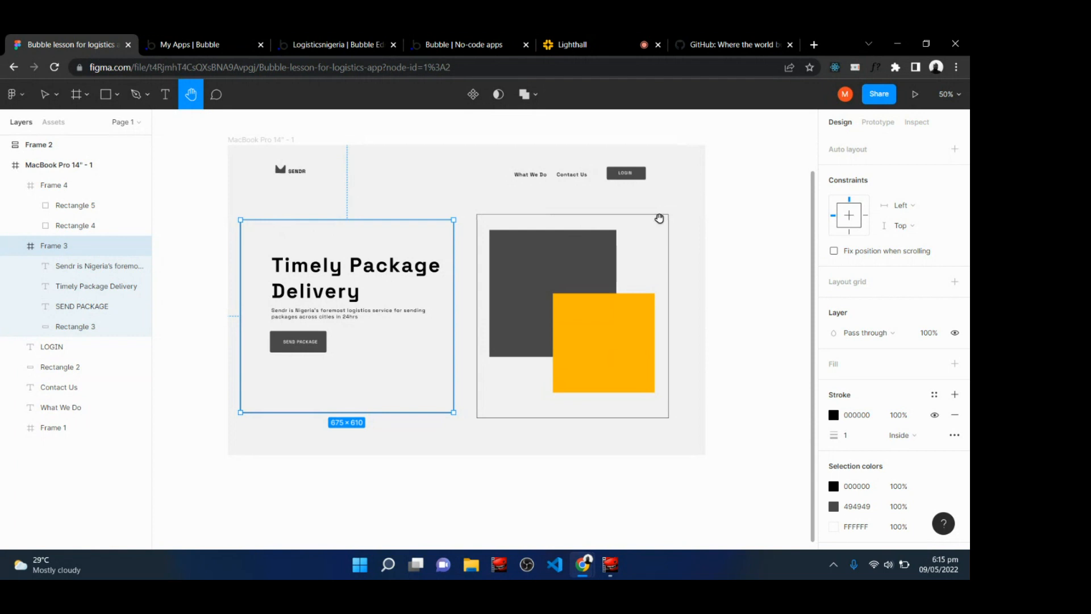
Back in Bubble, open the index page's properties and examine its layout settings.
left_click(538, 36)
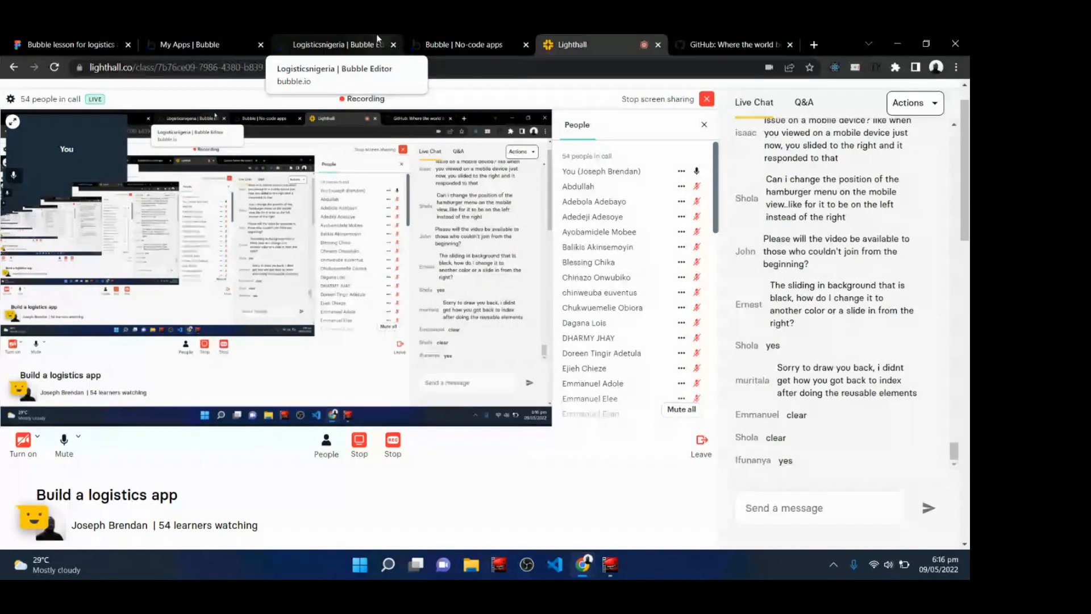
left_click(334, 40)
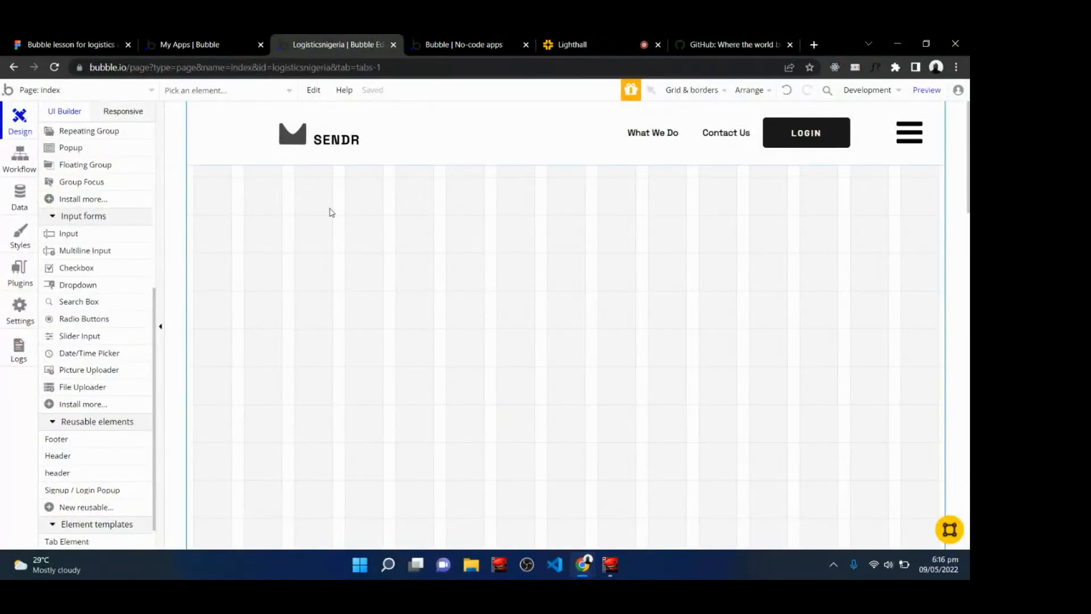
left_click(382, 250)
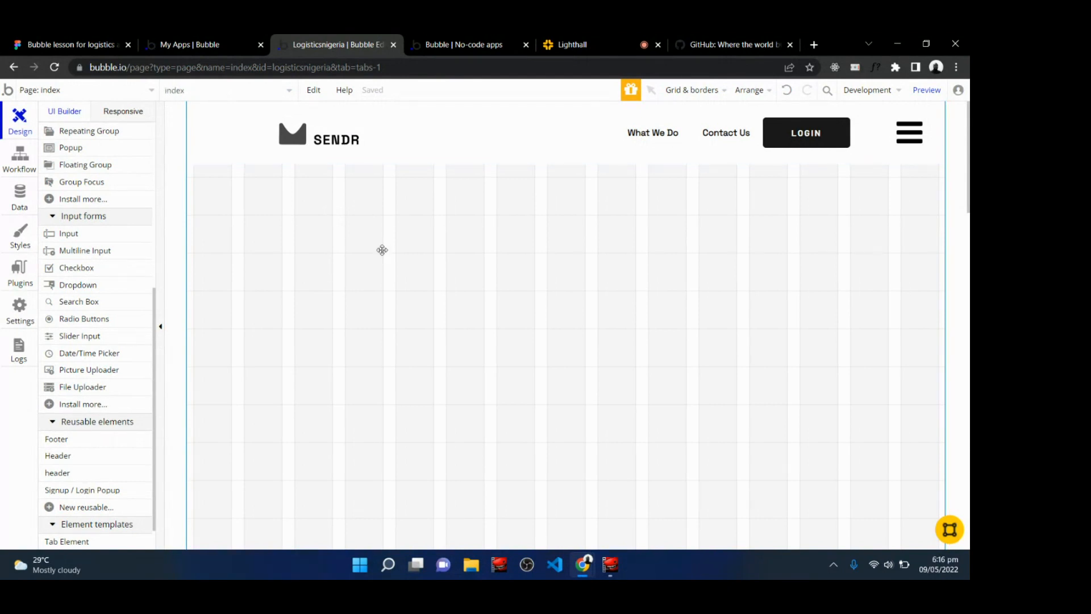
double_click(382, 250)
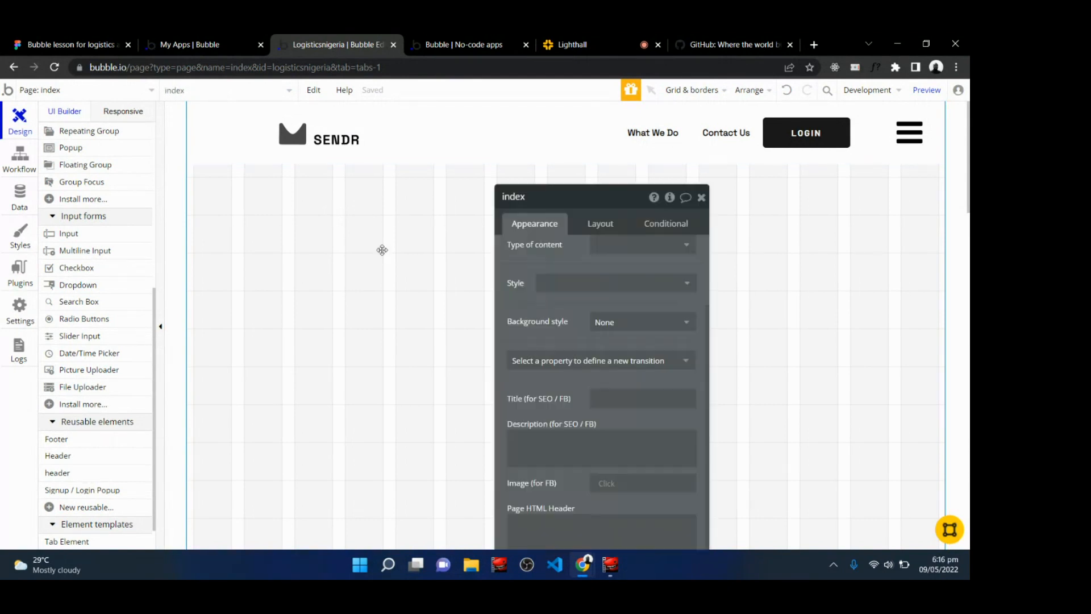
left_click(604, 228)
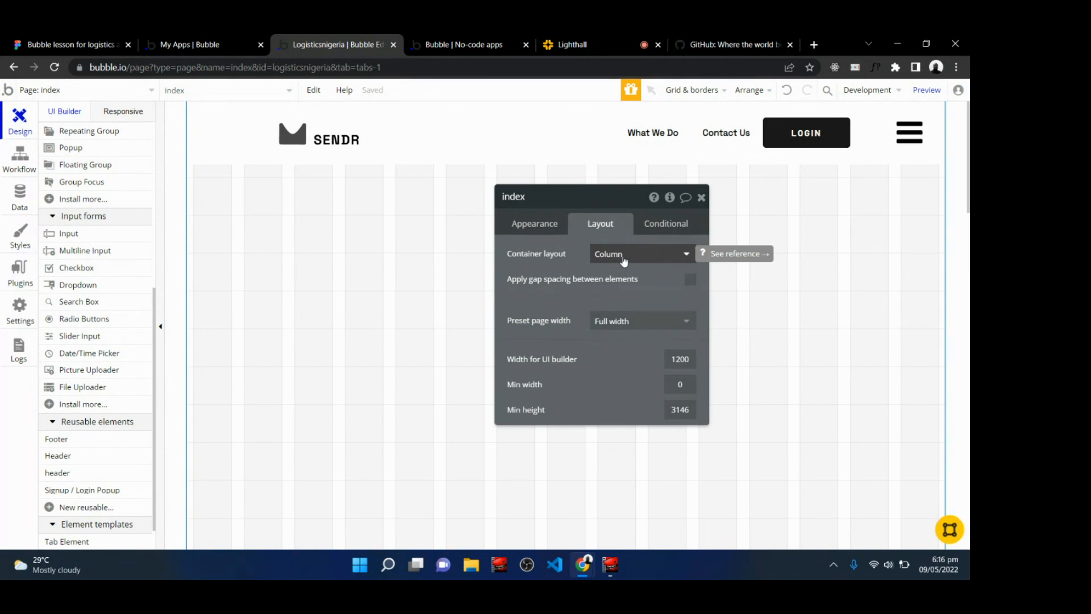
left_click(702, 197)
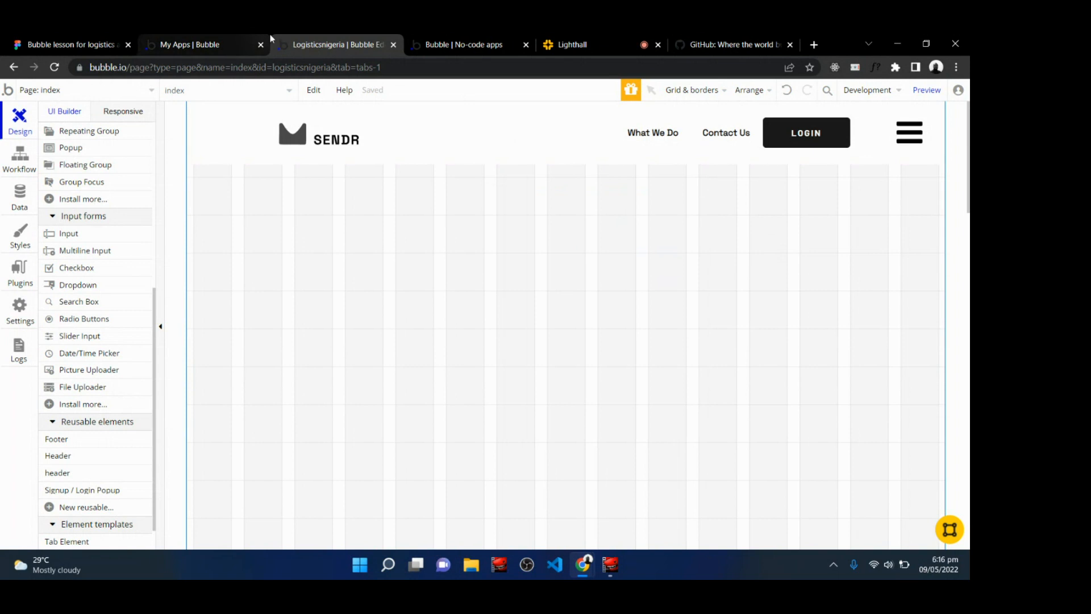
In Figma, wrap both hero frames in a parent frame about 1438 × 758 and give it a black stroke.
left_click(65, 44)
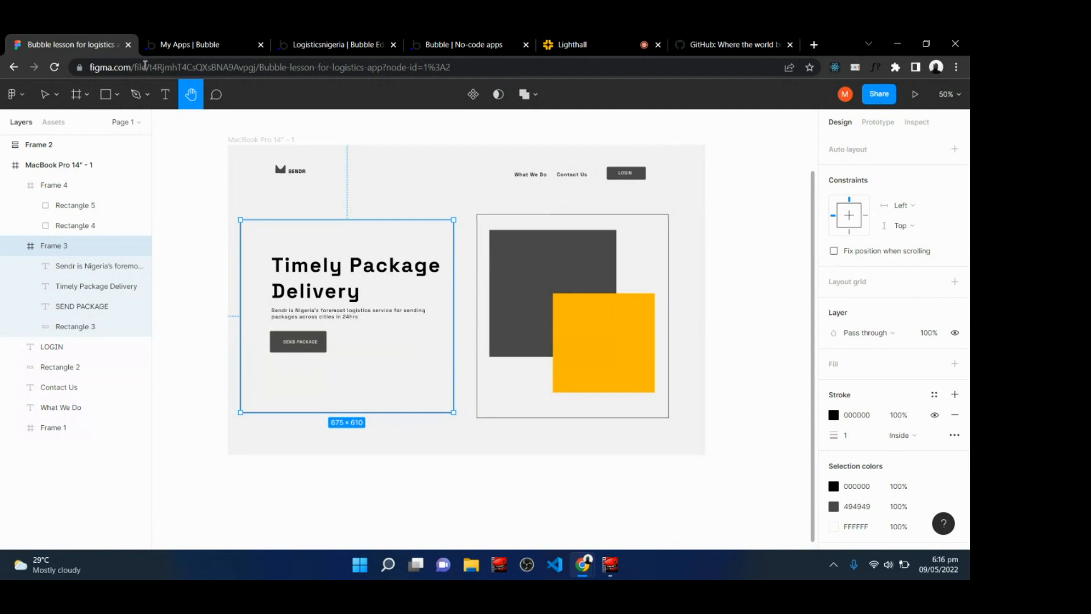
left_click(78, 95)
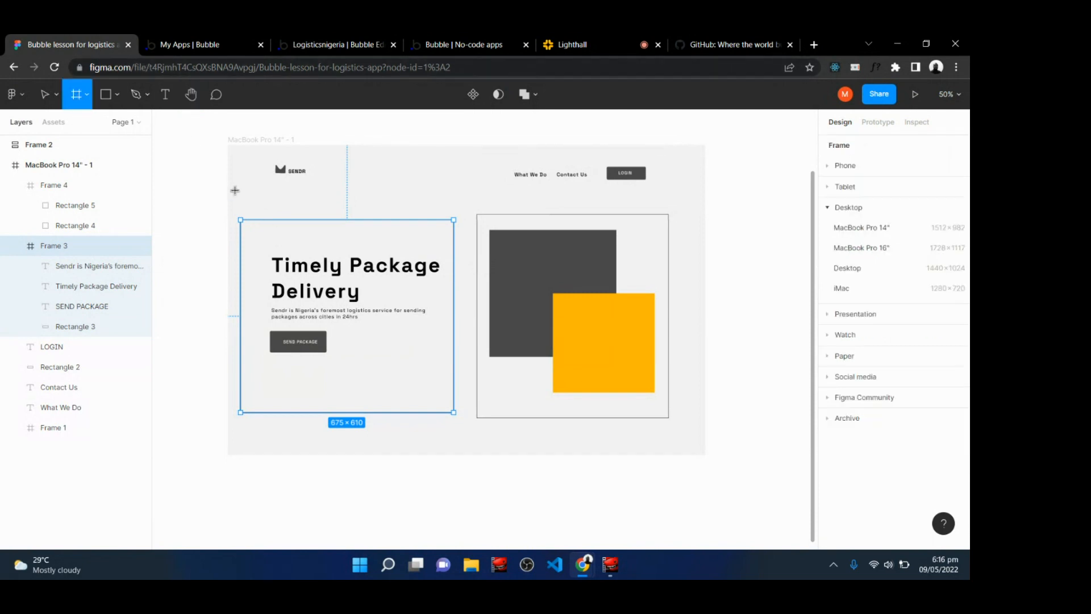
mouse_move(227, 189)
left_mouse_down()
mouse_move(236, 310)
mouse_move(313, 408)
mouse_move(504, 441)
mouse_move(682, 428)
left_mouse_up()
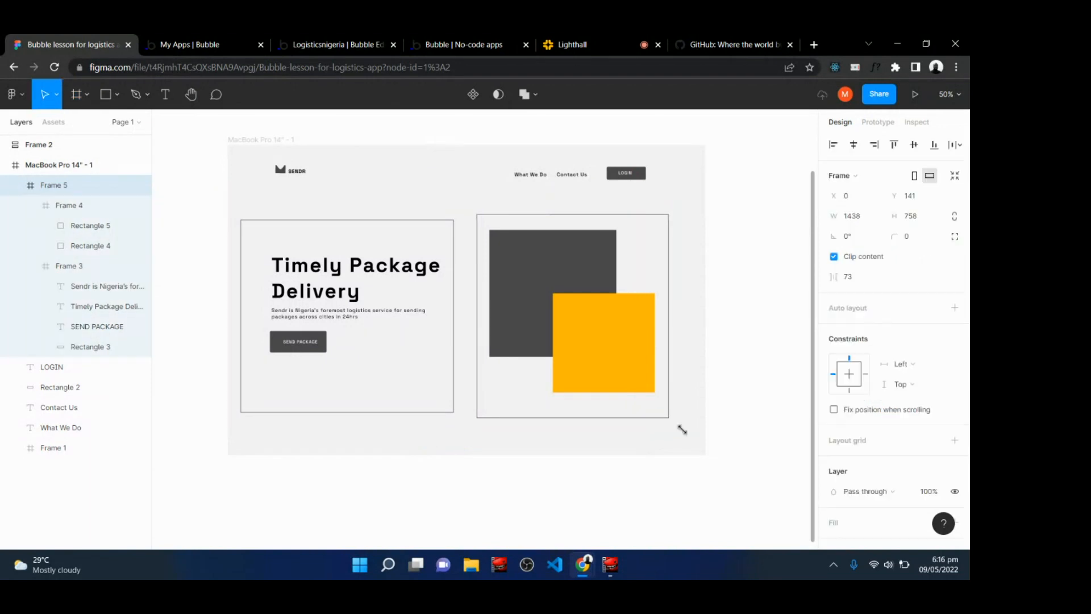
scroll(931, 392, "down", 3)
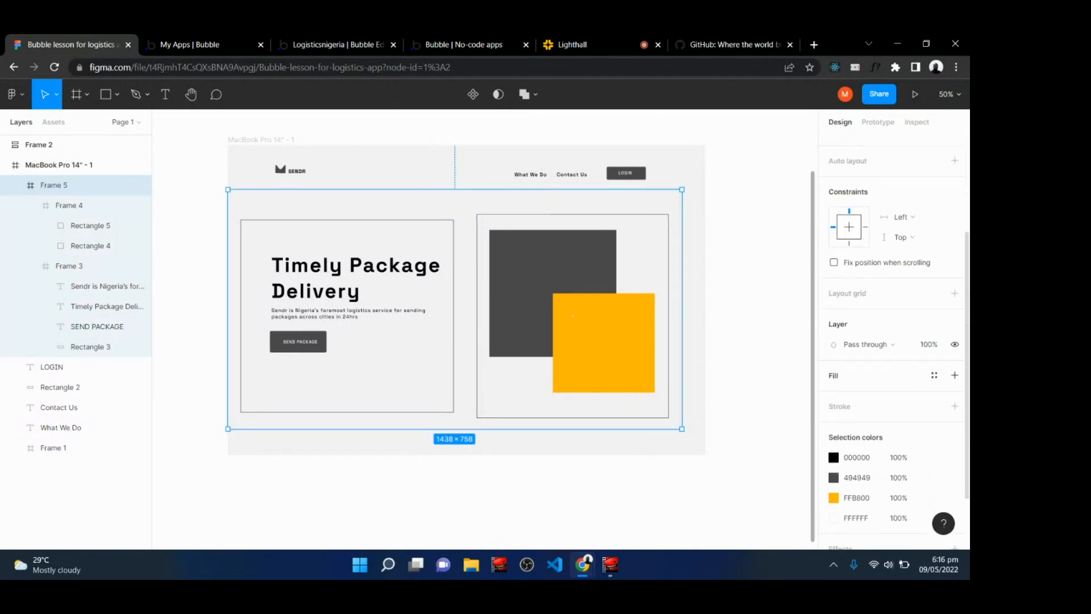
left_click(954, 406)
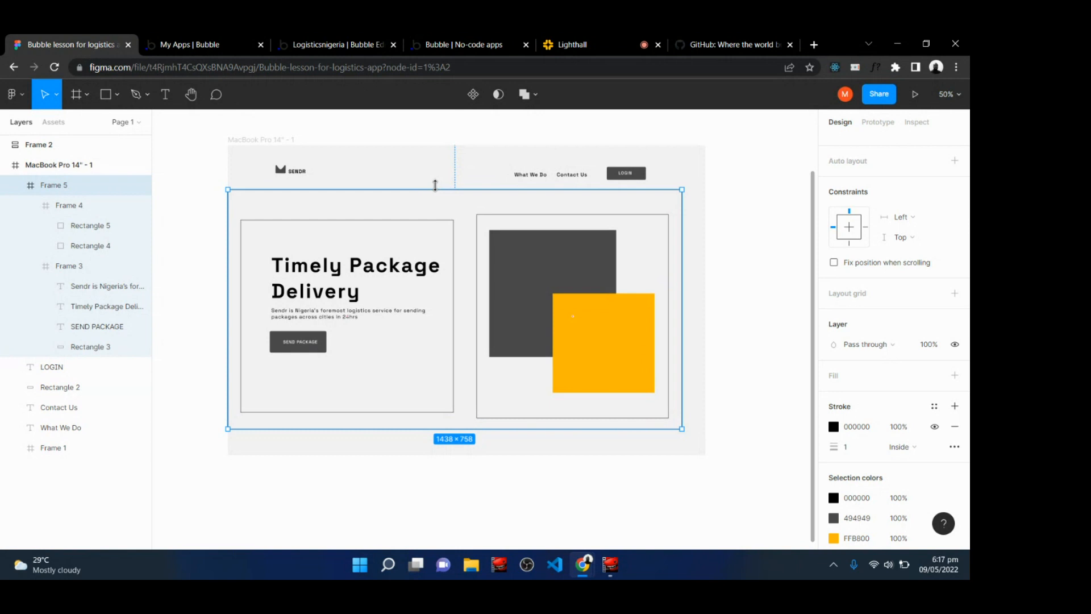
On the Bubble index page, draw a Group below the header about 1188 × 503 px.
left_click(373, 38)
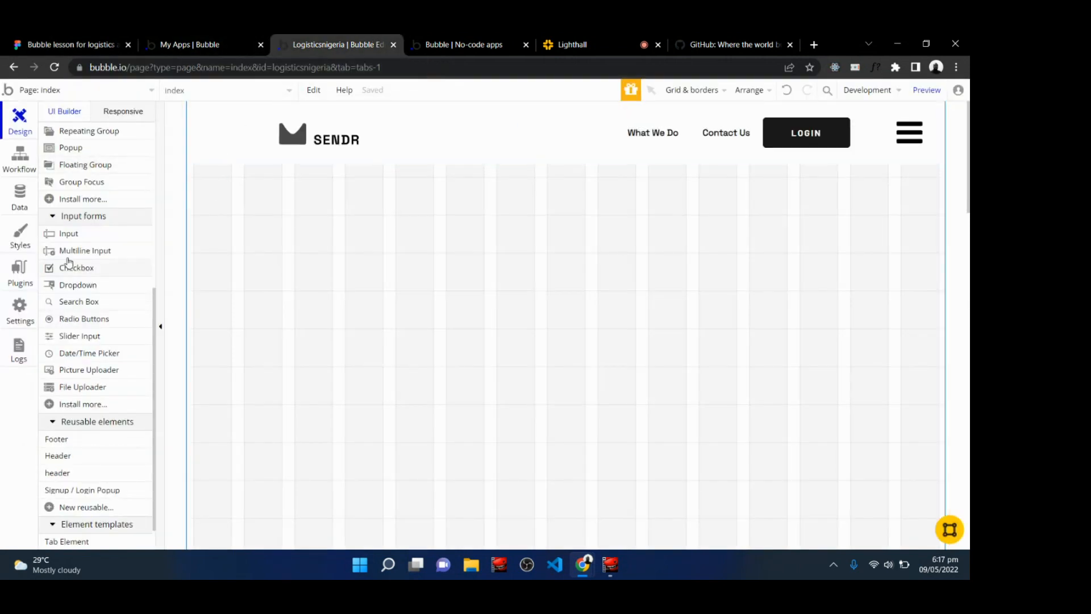
scroll(93, 182, "up", 3)
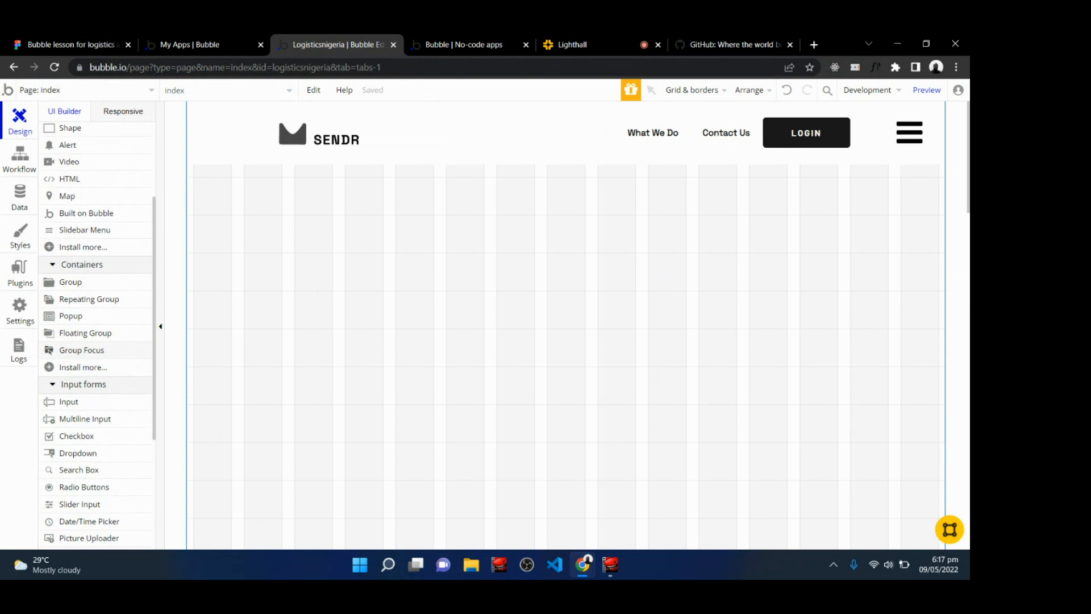
left_click(80, 283)
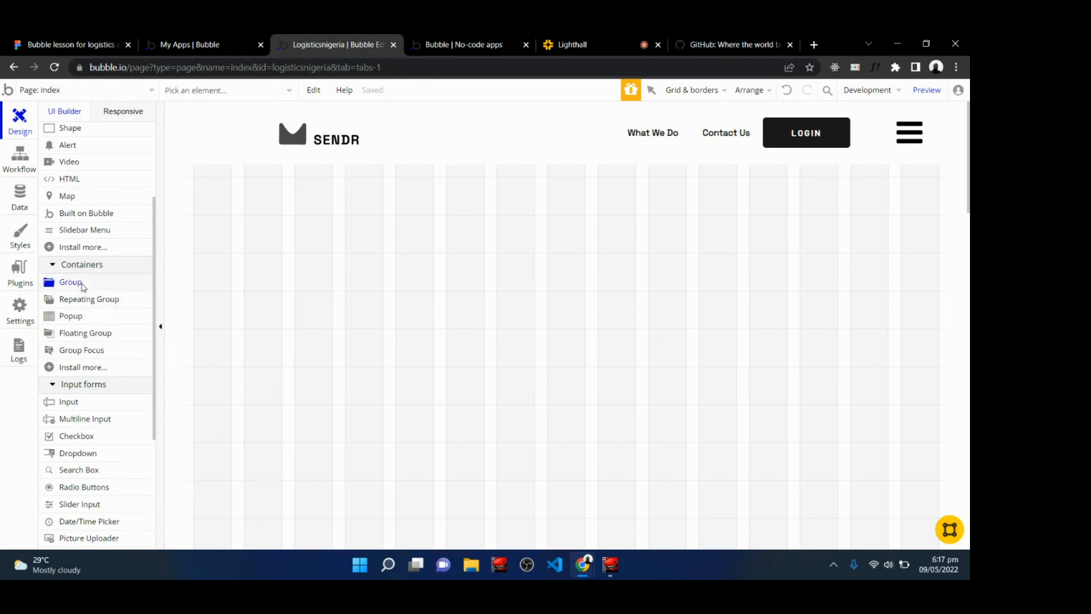
mouse_move(193, 170)
left_mouse_down()
mouse_move(297, 281)
mouse_move(435, 343)
mouse_move(511, 342)
mouse_move(913, 439)
mouse_move(929, 483)
left_mouse_up()
left_click_drag(938, 488, 944, 488)
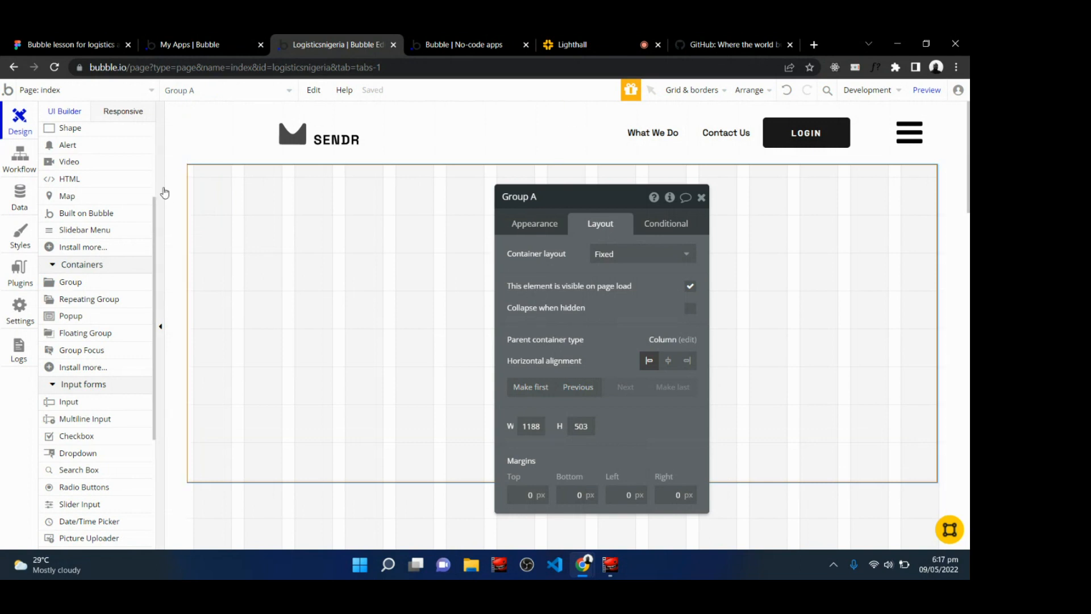
Expand and collapse the elements tree to check the page's elements.
scroll(95, 116, "up", 5)
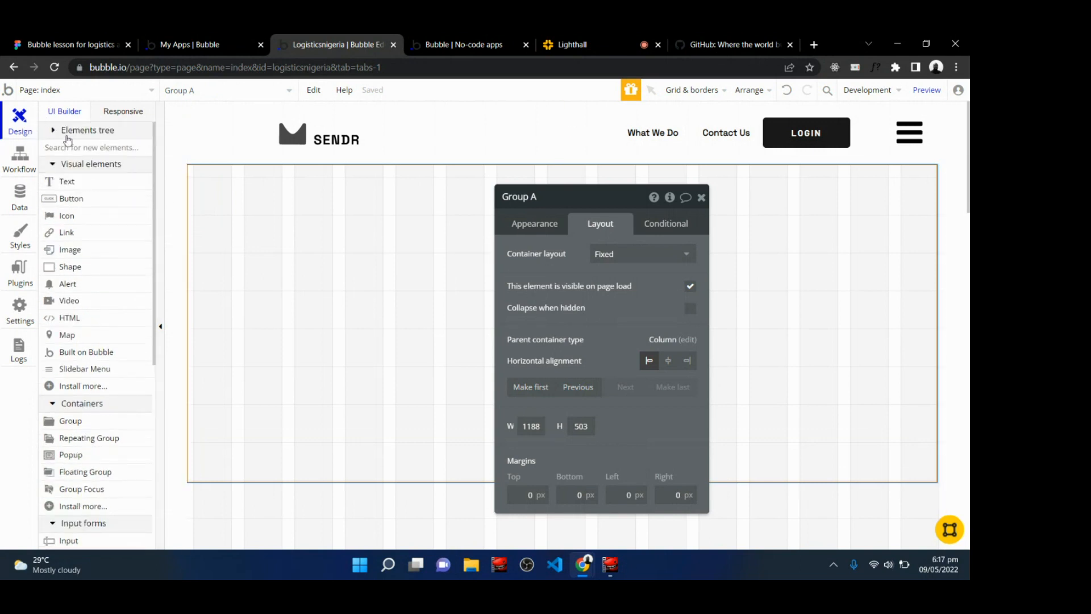
left_click(73, 134)
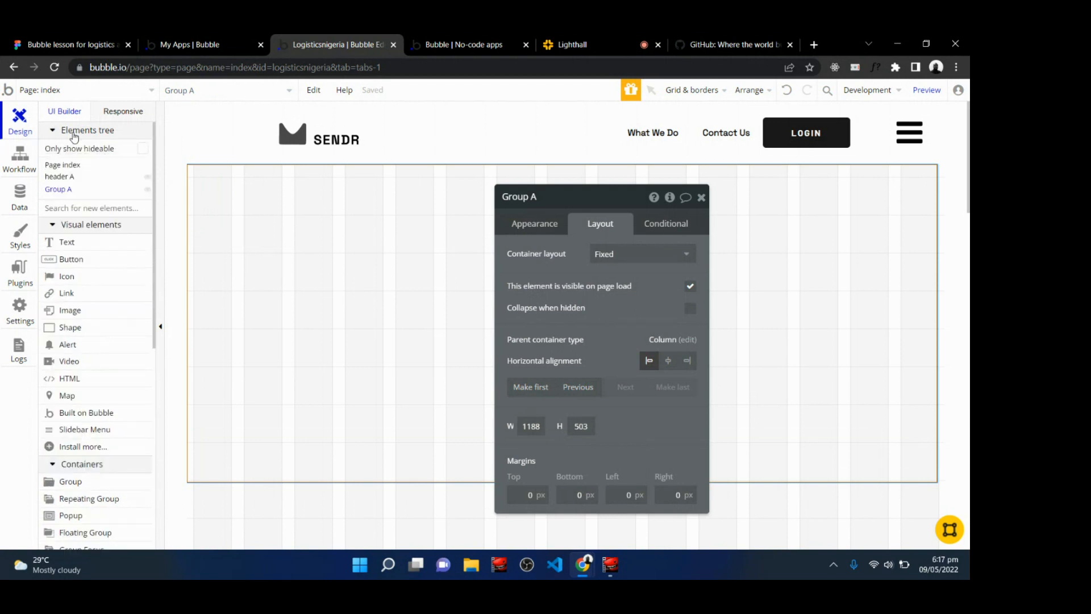
left_click(74, 134)
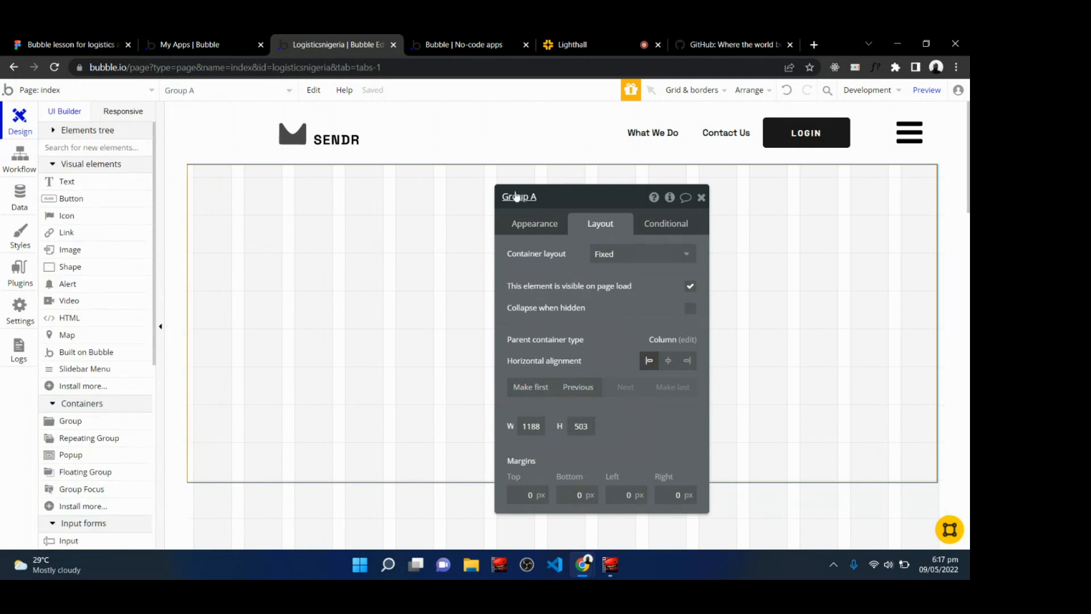
Rename the new group to "Hero section" and set its container layout to Row.
left_click(546, 197)
key("BackSpace")
key("BackSpace")
key("BackSpace")
key("BackSpace")
key("BackSpace")
key("BackSpace")
key("BackSpace")
type("Hero section")
key("Return")
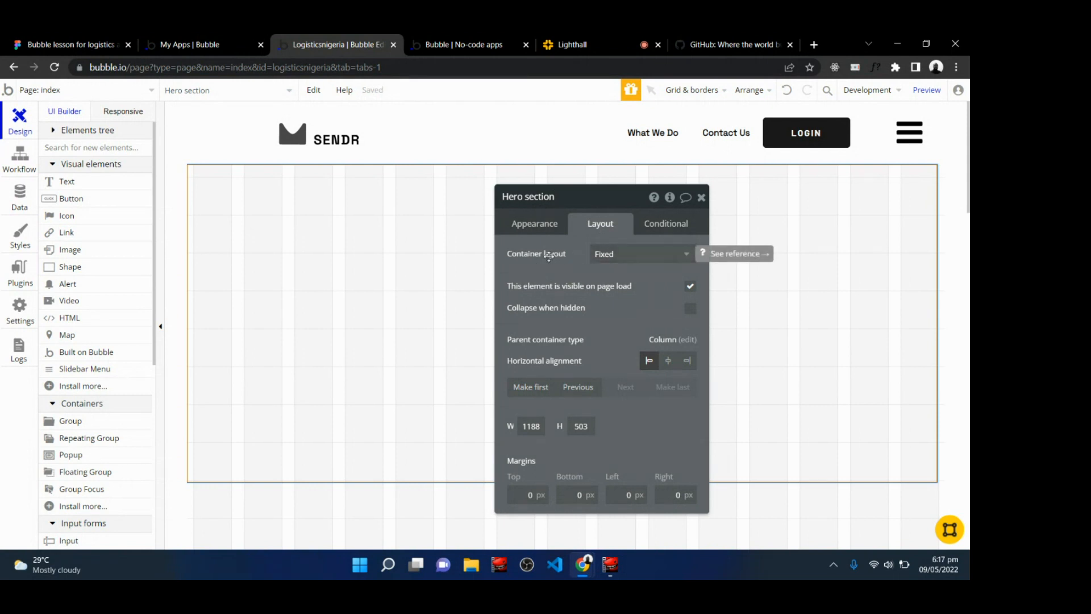
left_click(623, 256)
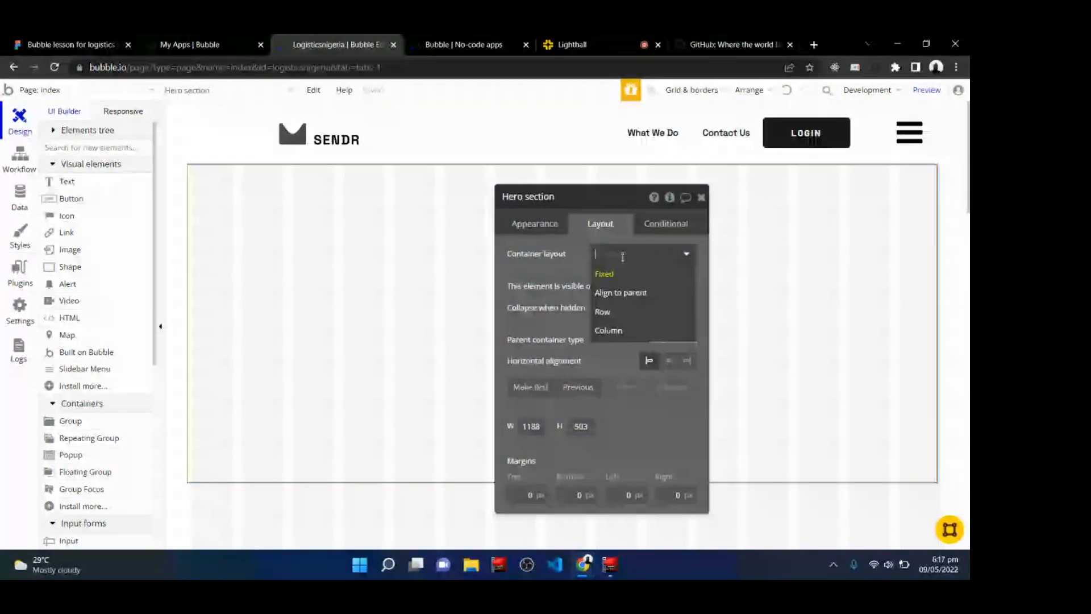
left_click(613, 312)
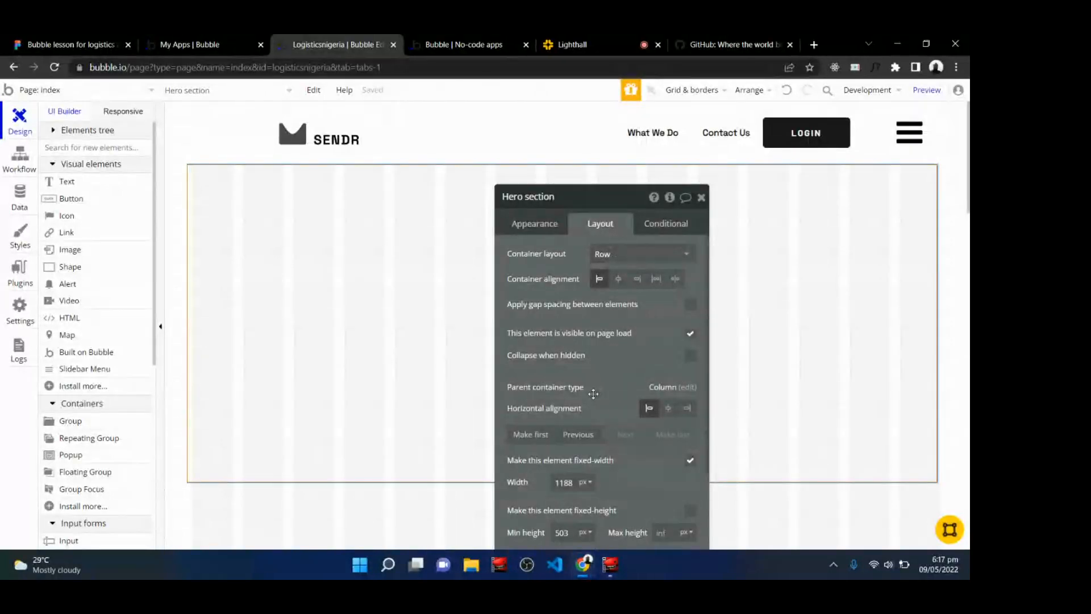
Make the Hero section's width non-fixed with a minimum width of 300 px.
scroll(593, 394, "down", 3)
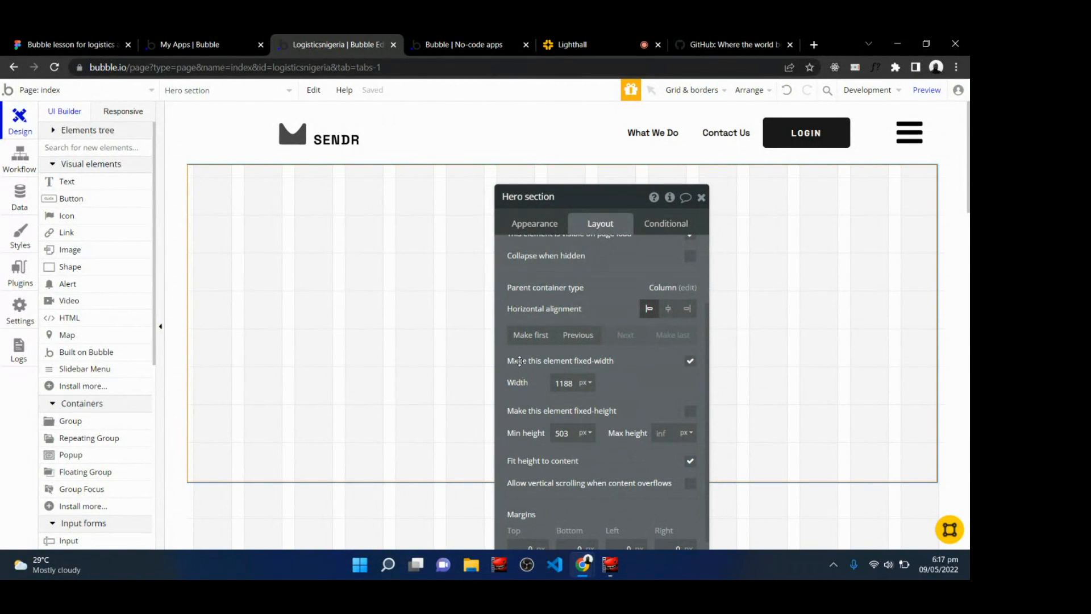
mouse_move(585, 362)
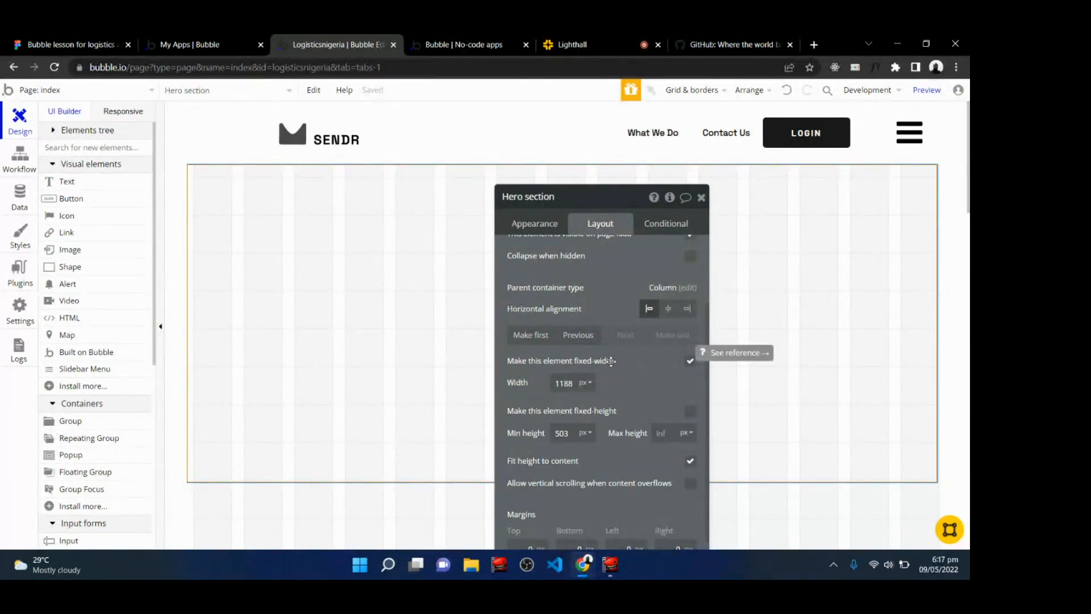
left_click(687, 367)
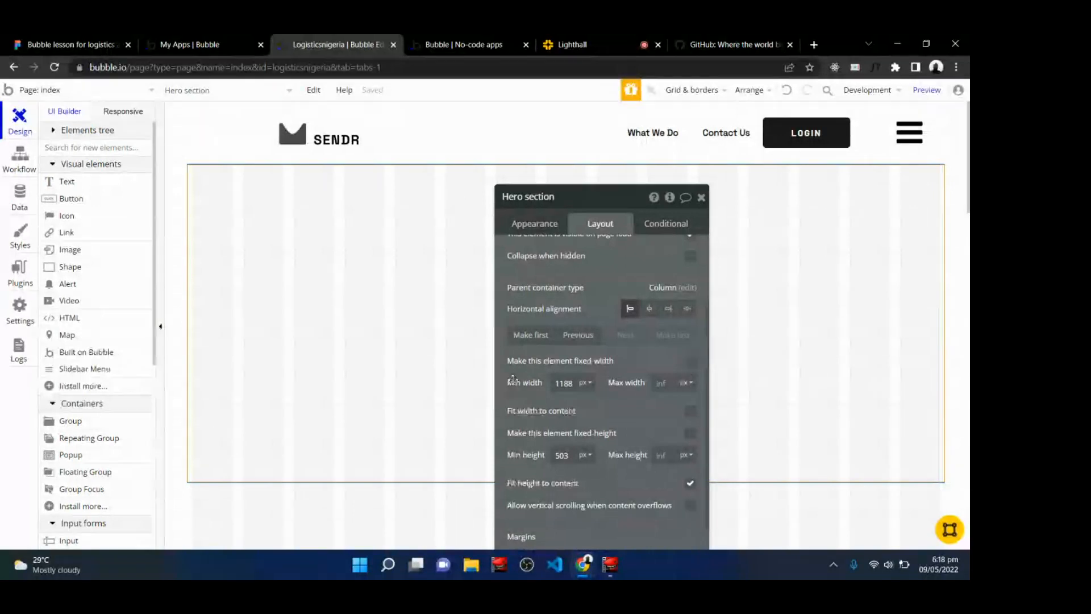
double_click(572, 383)
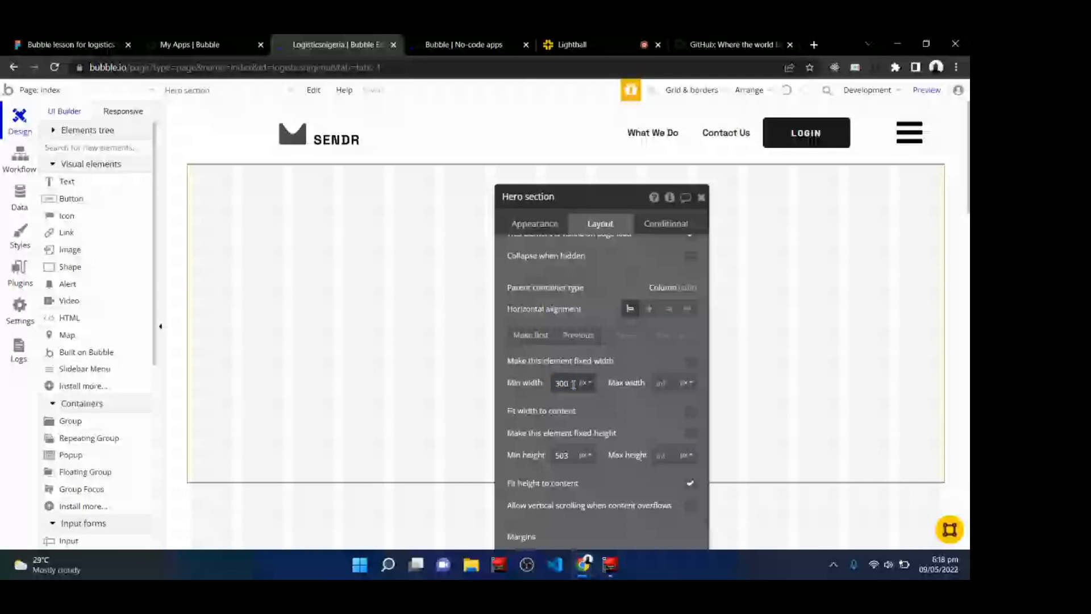
type("300")
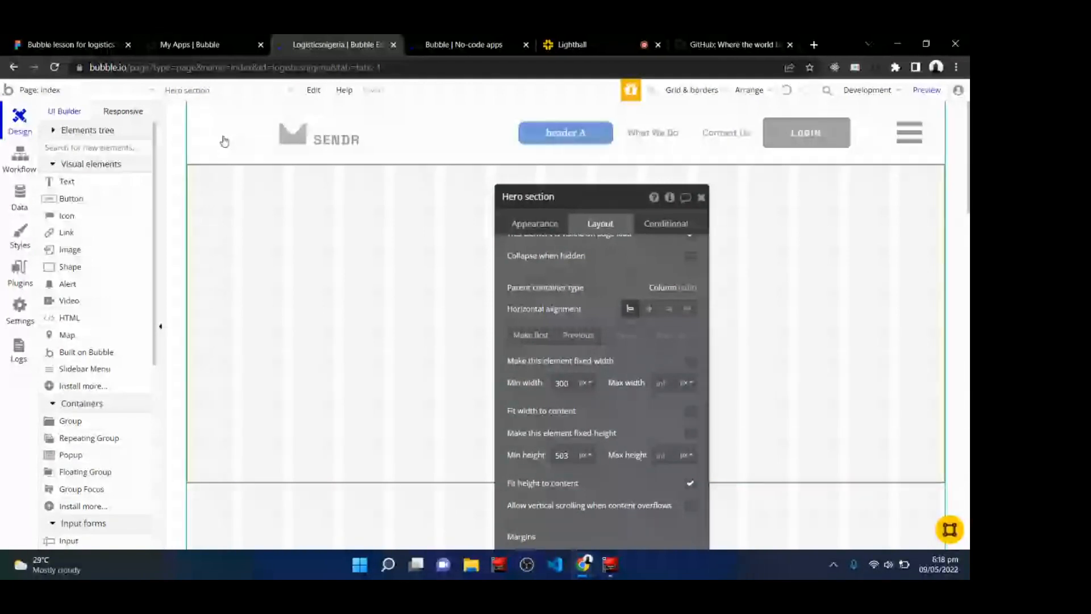
In Figma, draw a reference rectangle about 668 tall and set its width to 400.
key("ctrl+1")
key("h")
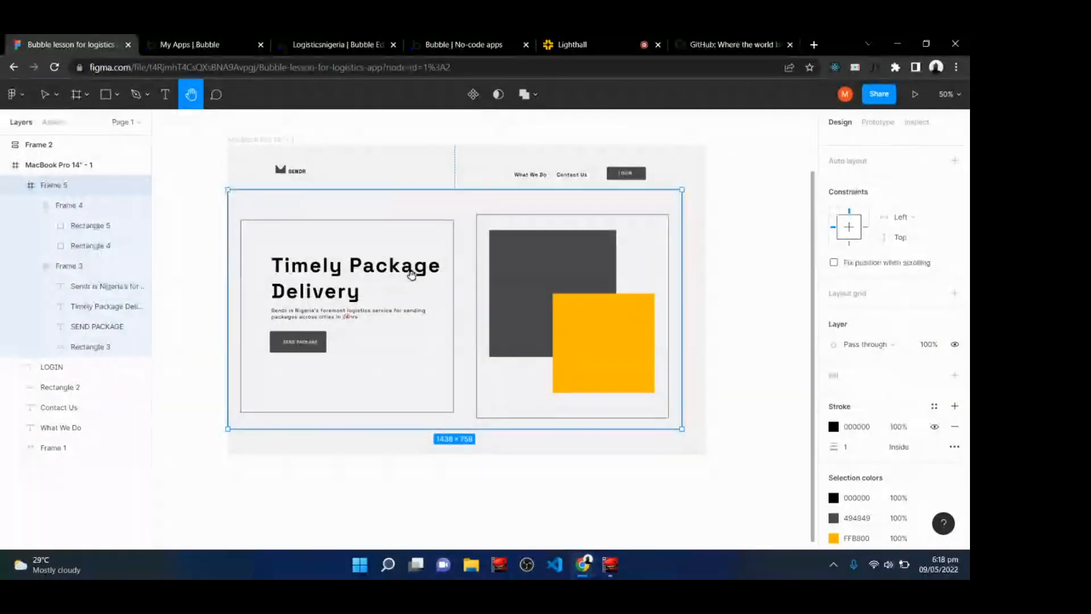
scroll(412, 275, "up", 10)
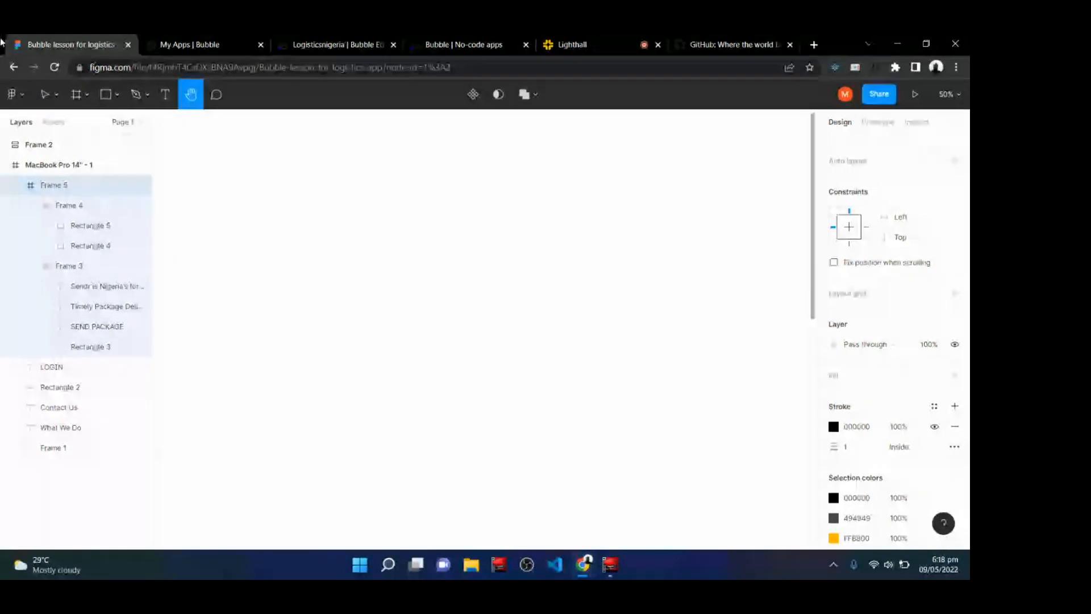
left_click(105, 94)
left_click_drag(288, 151, 389, 299)
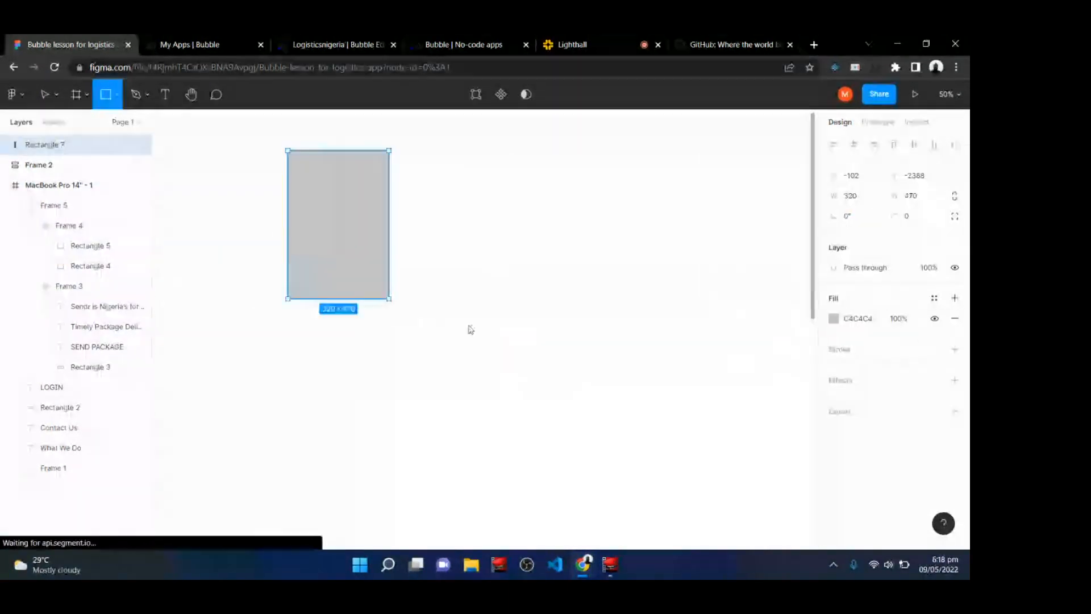
mouse_move(470, 330)
left_mouse_down()
mouse_move(529, 380)
mouse_move(625, 361)
left_mouse_up()
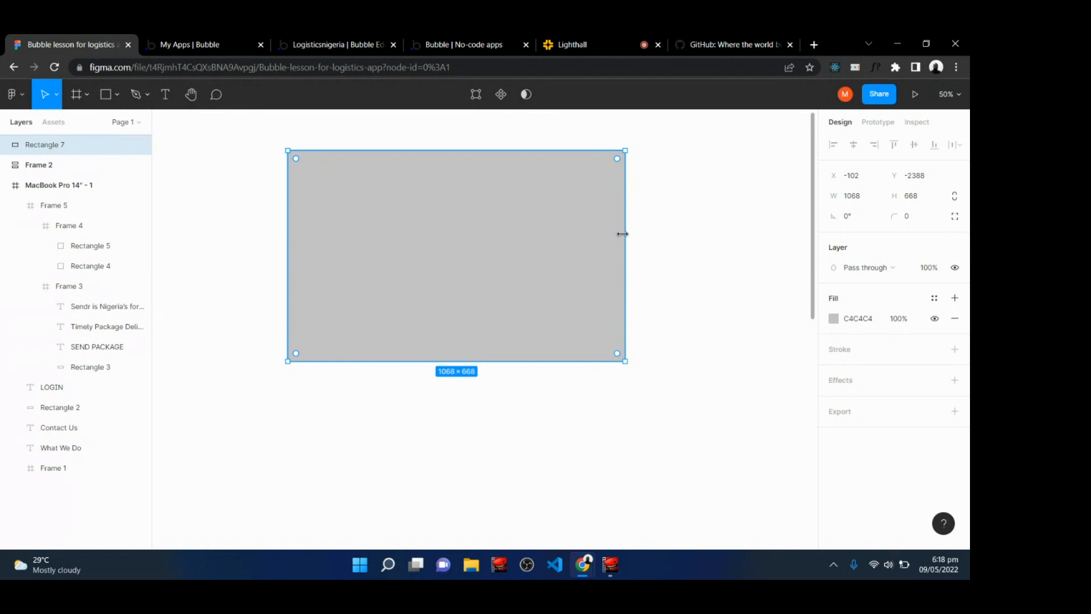
left_click_drag(622, 233, 494, 235)
left_click(866, 199)
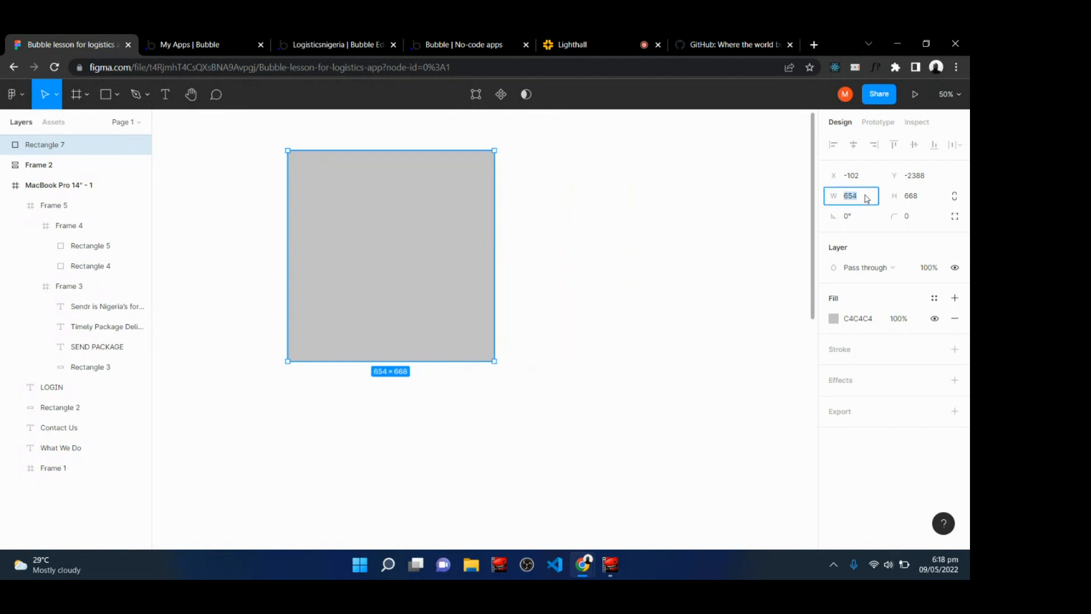
type("400")
key("Return")
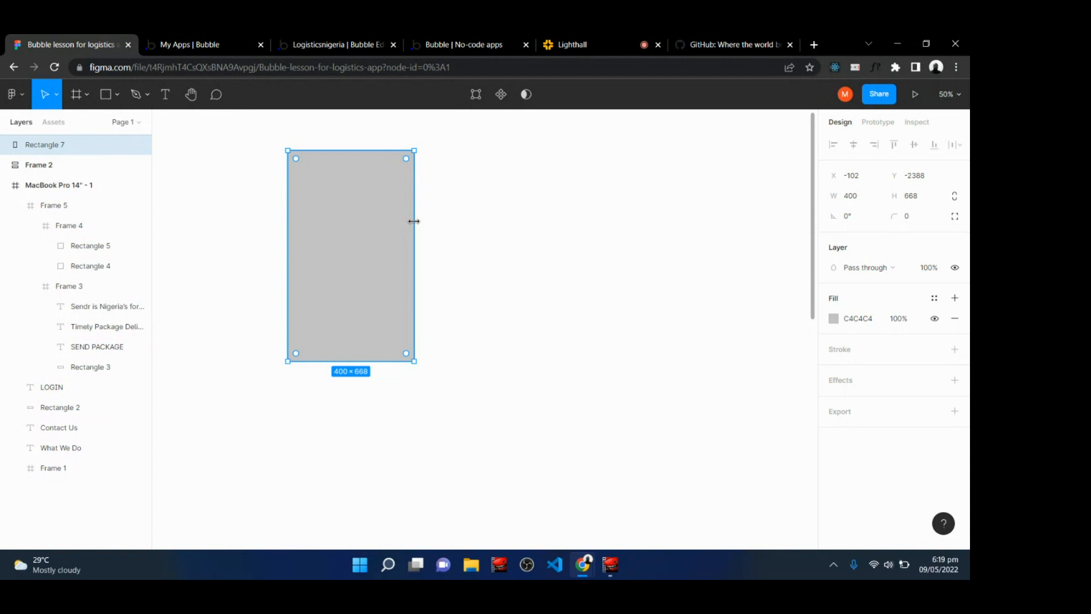
Back in Bubble, set the Hero section's maximum width to 100 %.
left_click(365, 44)
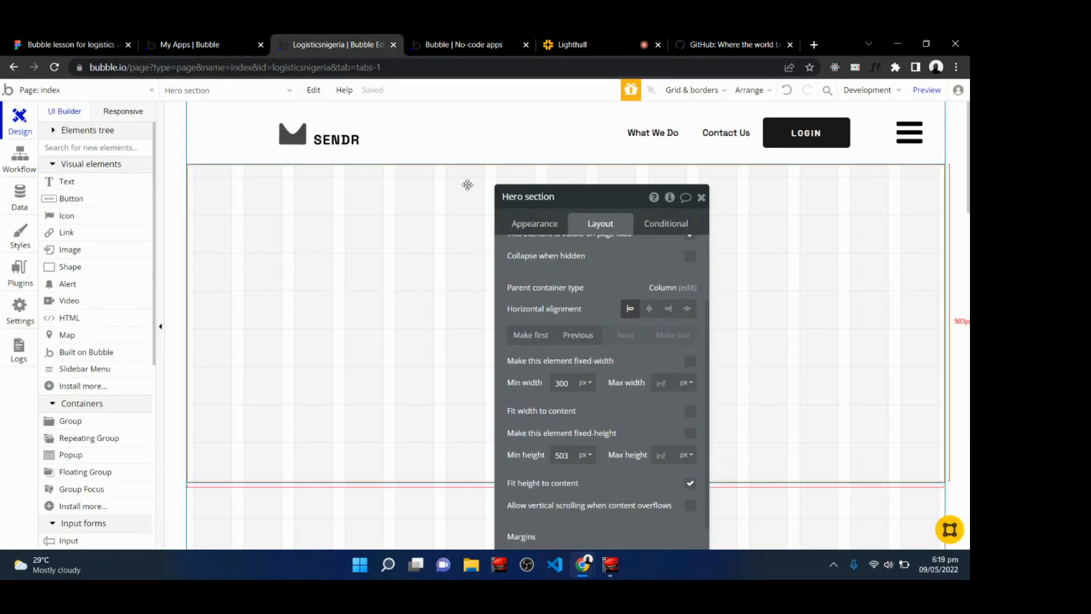
left_click(588, 37)
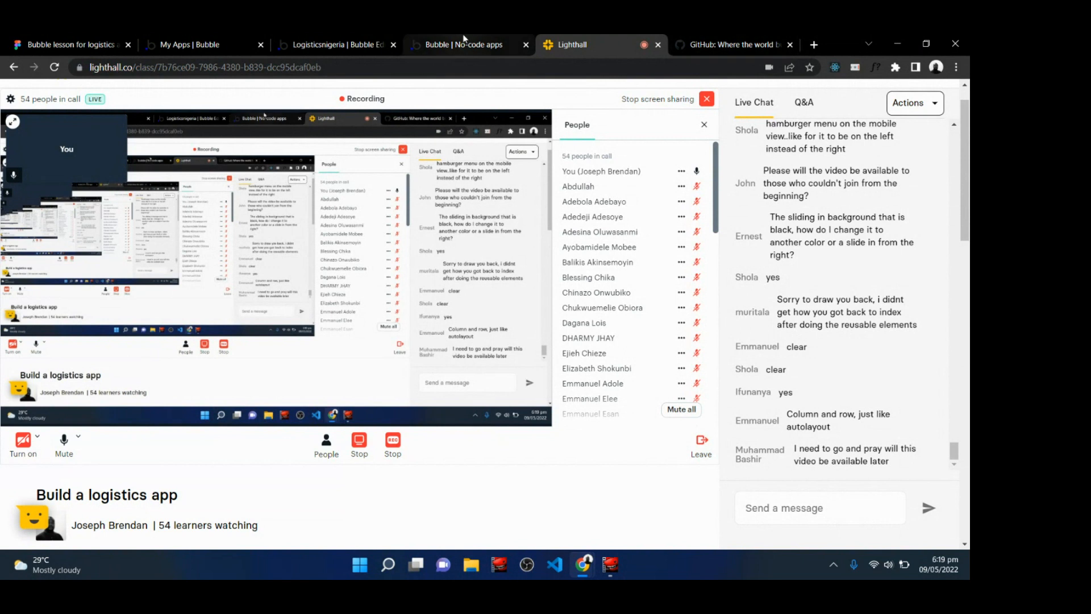
left_click(350, 41)
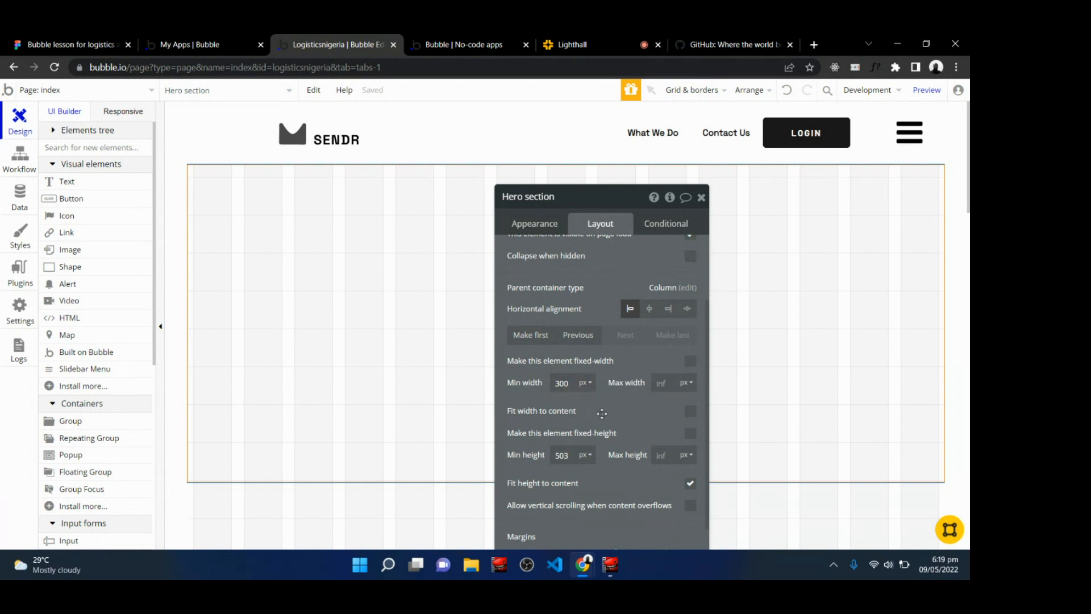
left_click(690, 386)
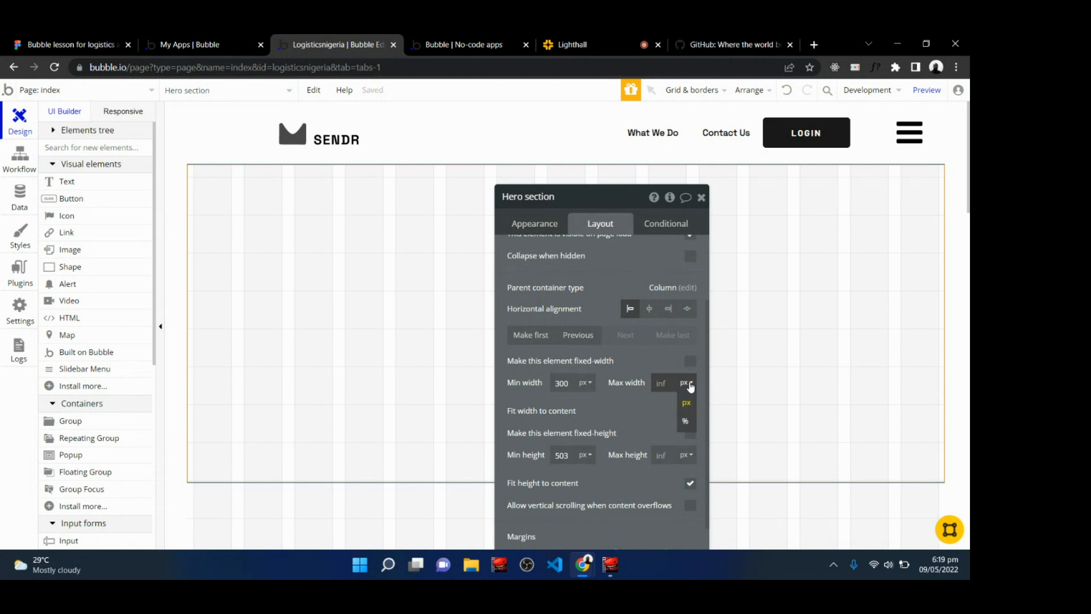
left_click(685, 420)
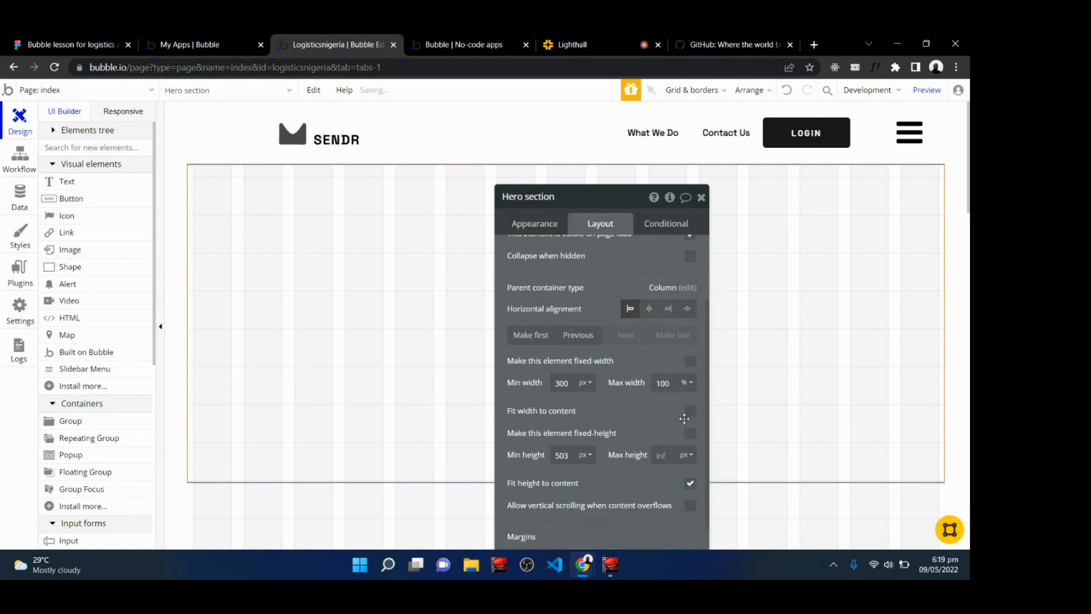
left_click(686, 382)
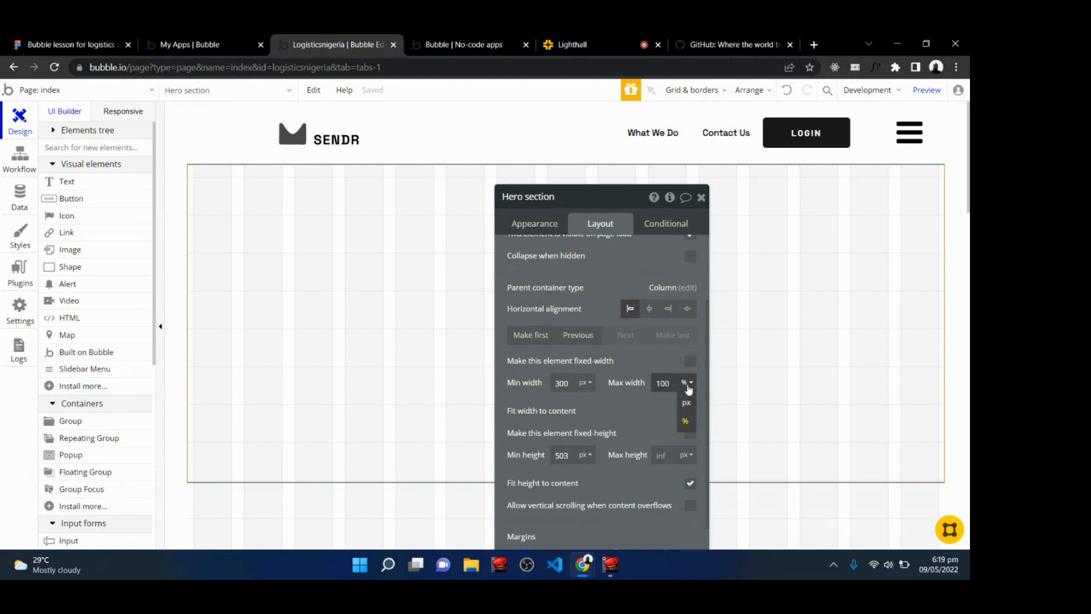
left_click(684, 420)
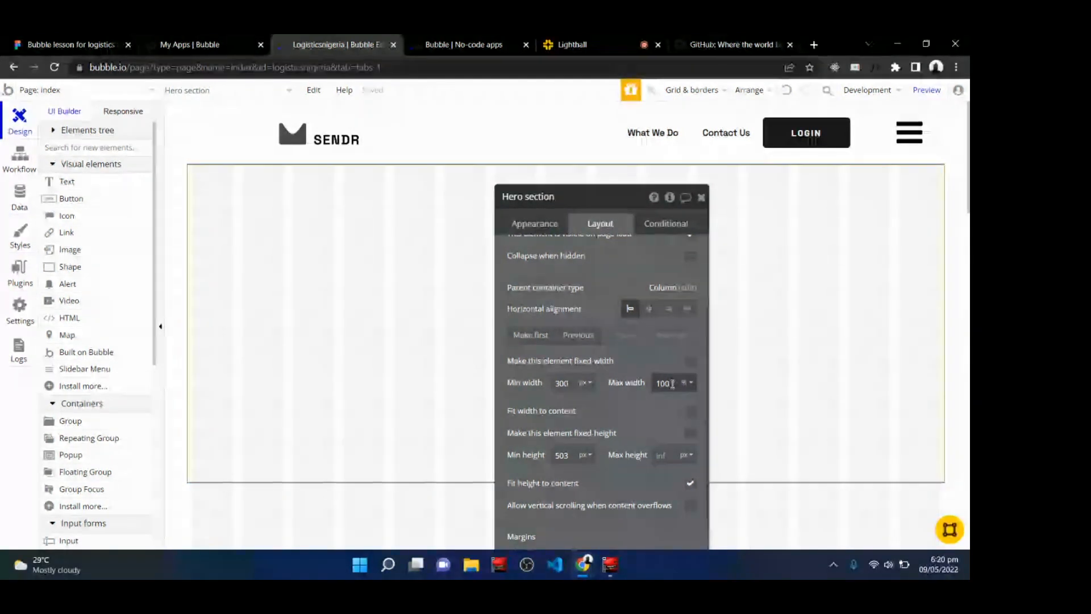
Set the Hero section's minimum height to 600 px.
left_click(593, 40)
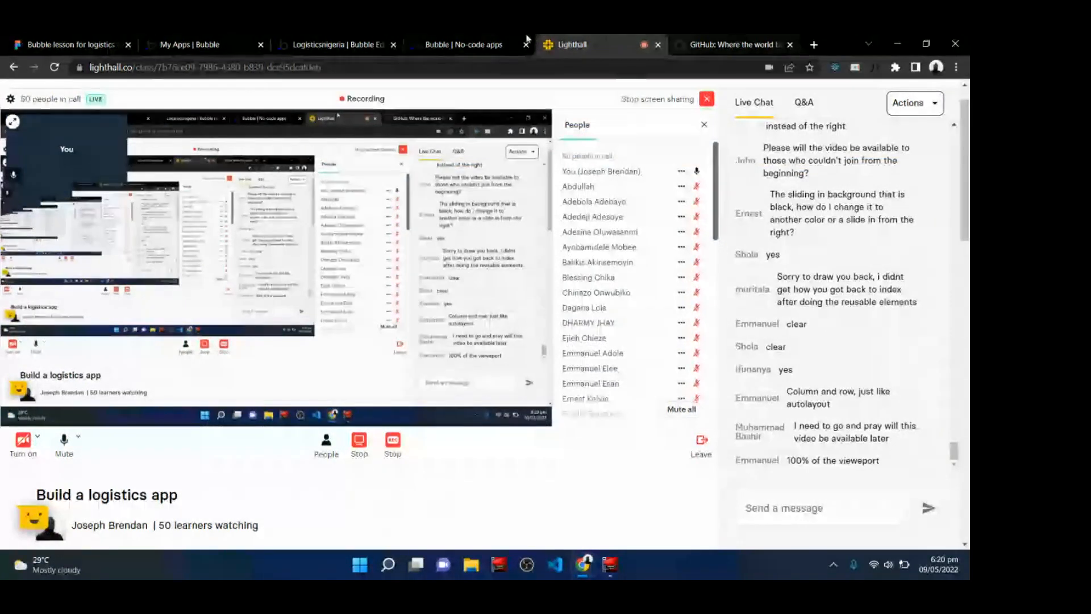
left_click(349, 40)
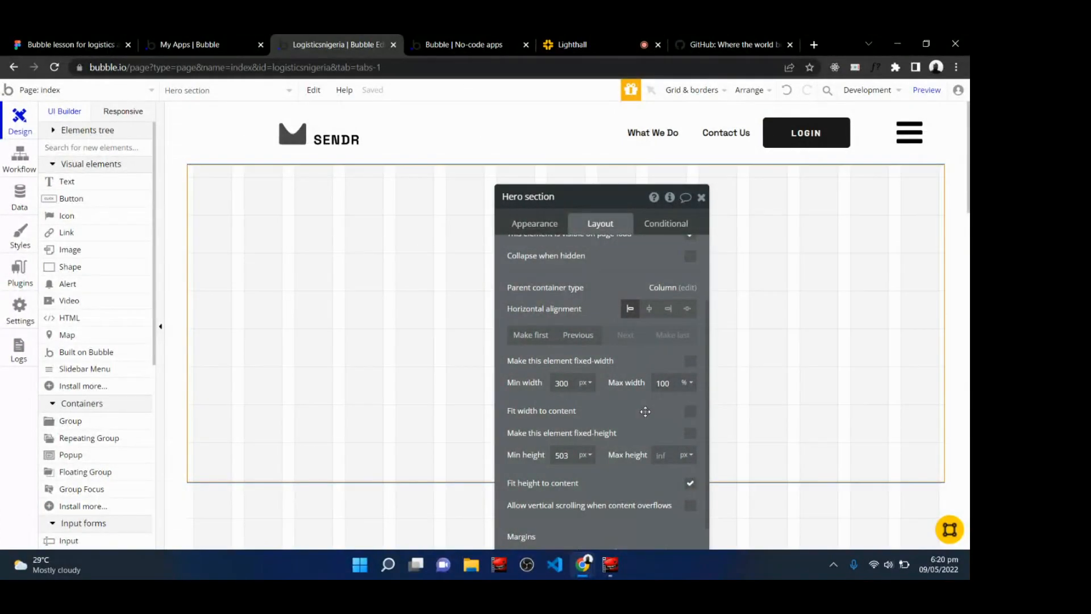
left_click(571, 454)
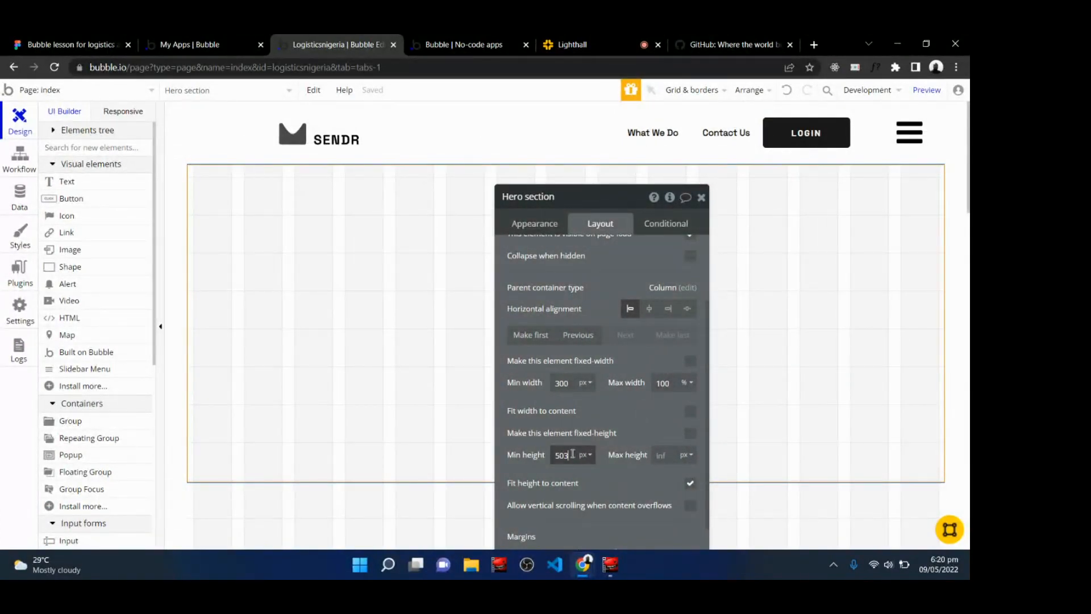
double_click(572, 454)
type("600")
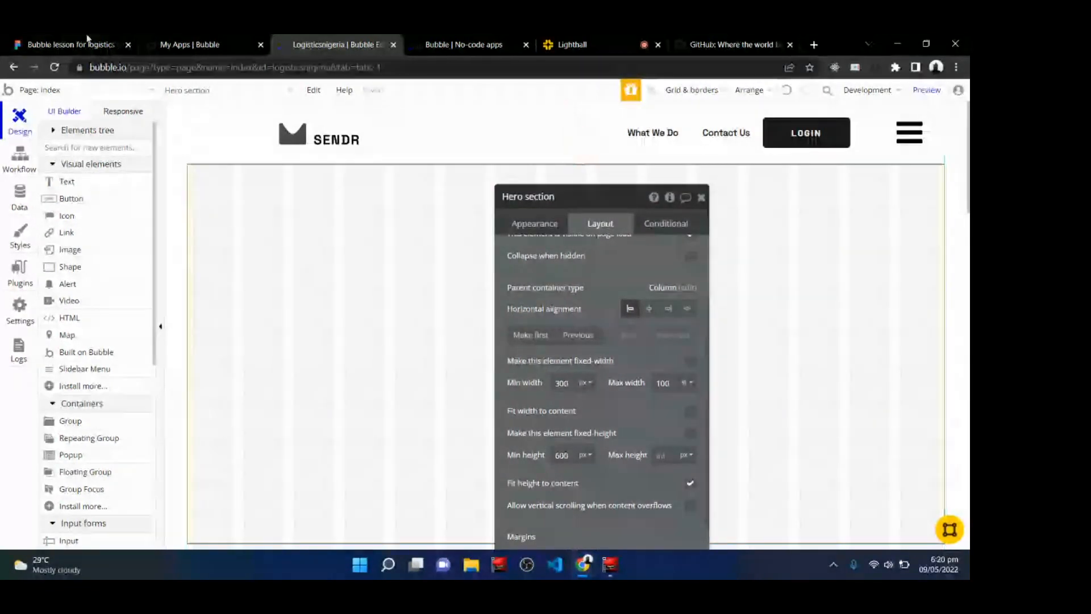
Pan the Figma canvas to view the hero design frames.
left_click(71, 44)
key("h")
left_click_drag(318, 308, 403, 67)
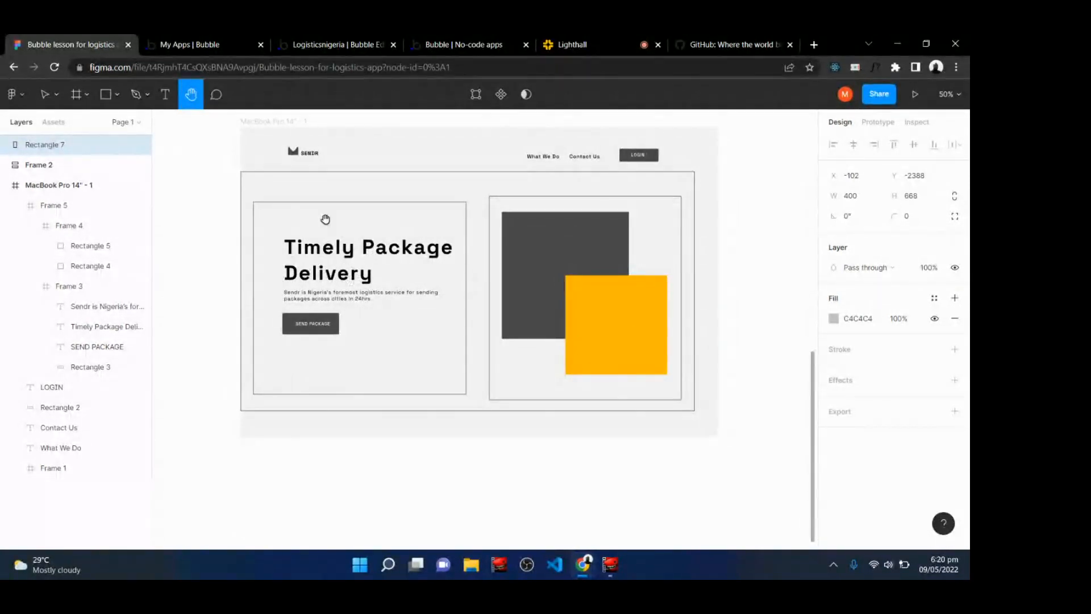
Draw a Group inside the Hero section about 604 × 557 px and set its container layout to Column.
left_click(347, 41)
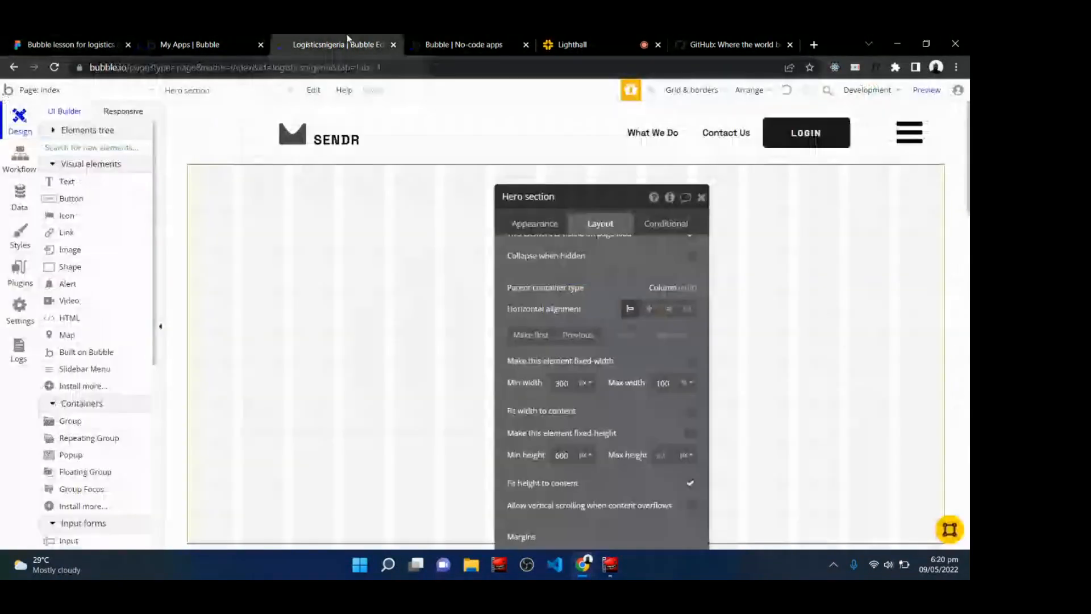
left_click(701, 198)
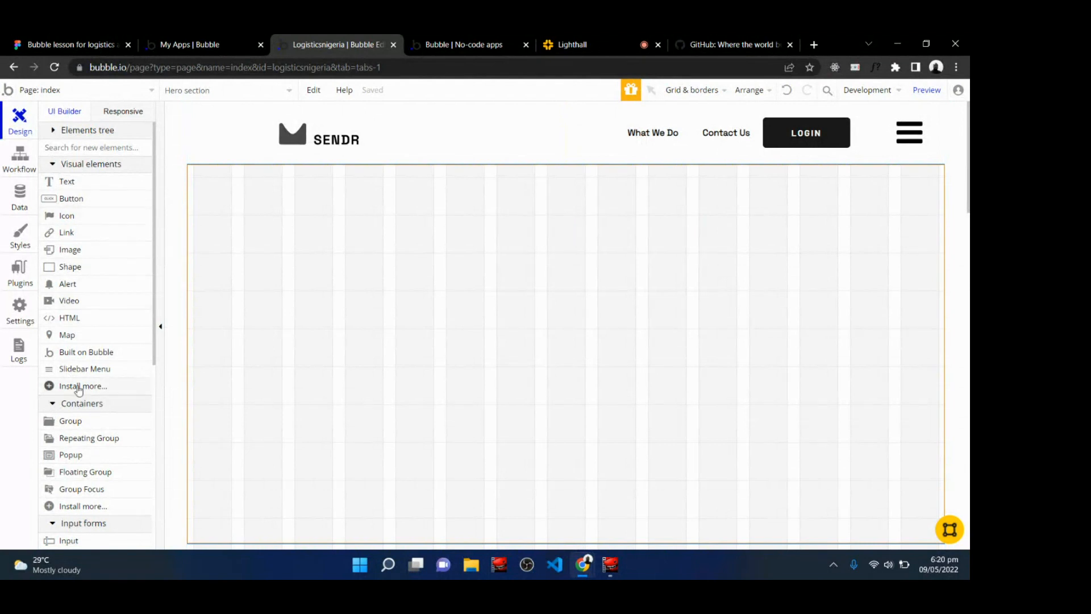
left_click(83, 426)
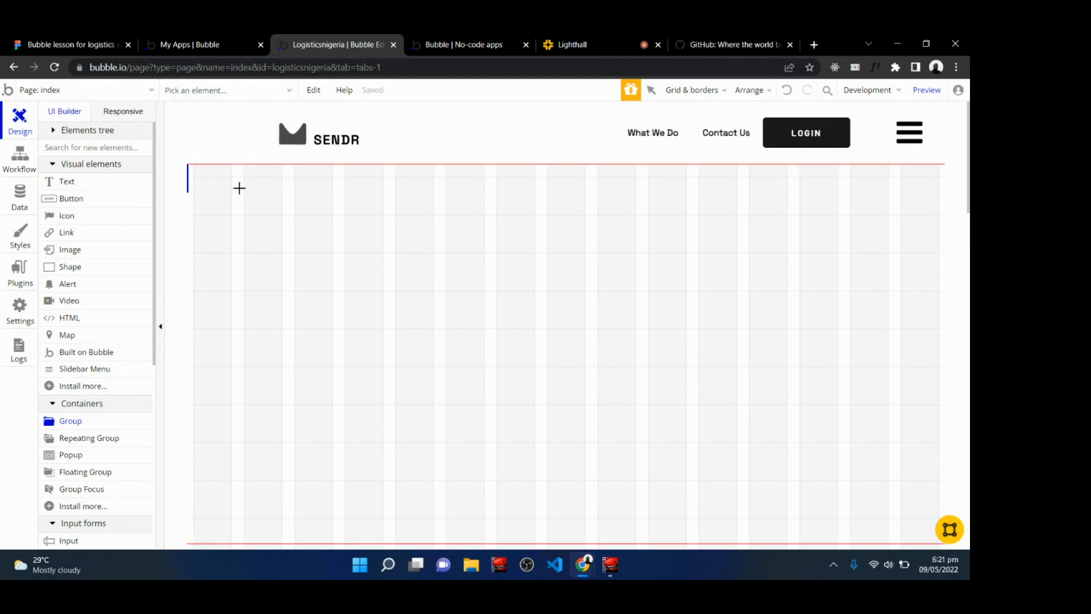
mouse_move(200, 178)
left_mouse_down()
mouse_move(251, 242)
mouse_move(383, 346)
mouse_move(547, 418)
mouse_move(552, 480)
mouse_move(582, 532)
left_mouse_up()
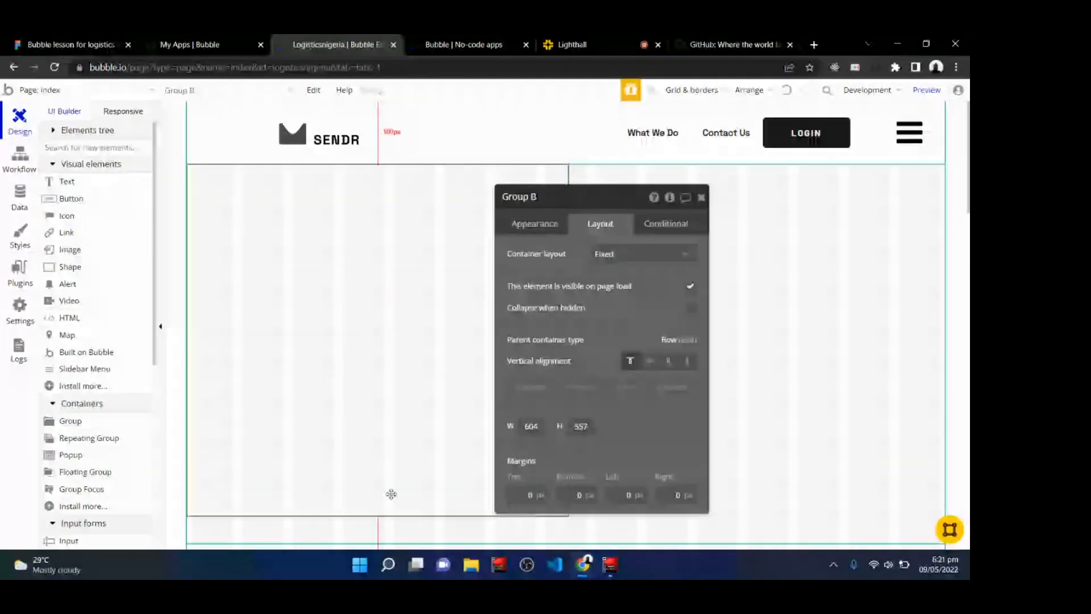
mouse_move(610, 263)
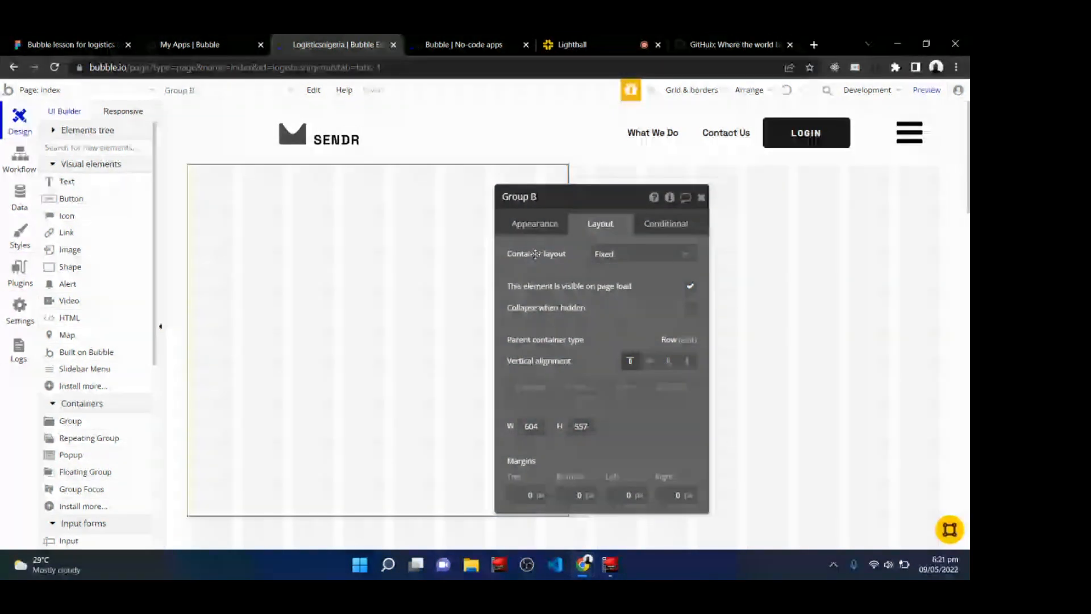
left_click(608, 254)
left_click(614, 328)
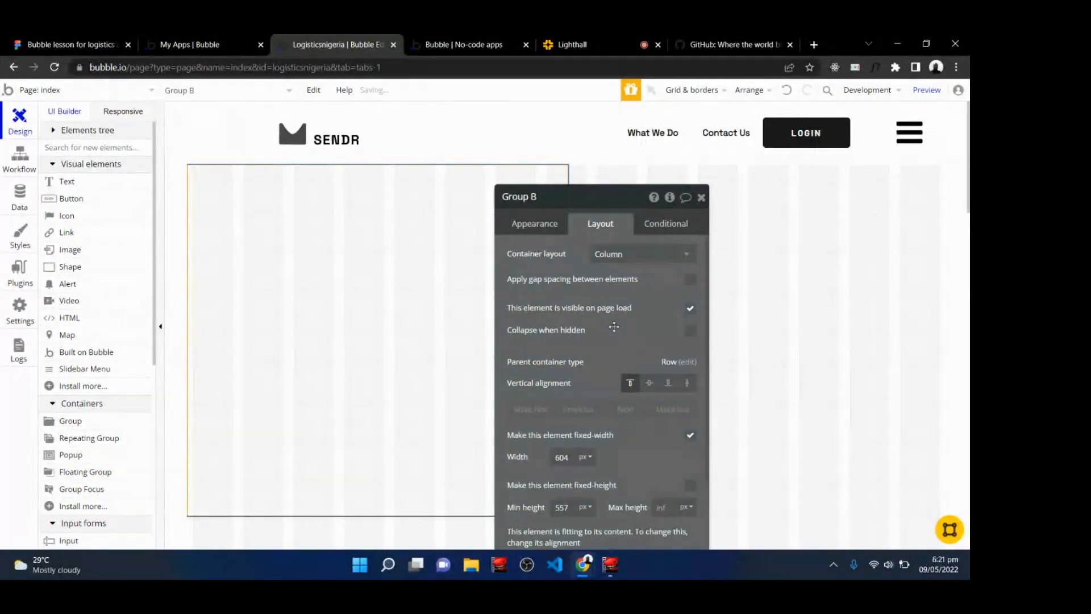
Compare against the Figma hero frame, then turn off fixed width for Group B.
left_click(39, 39)
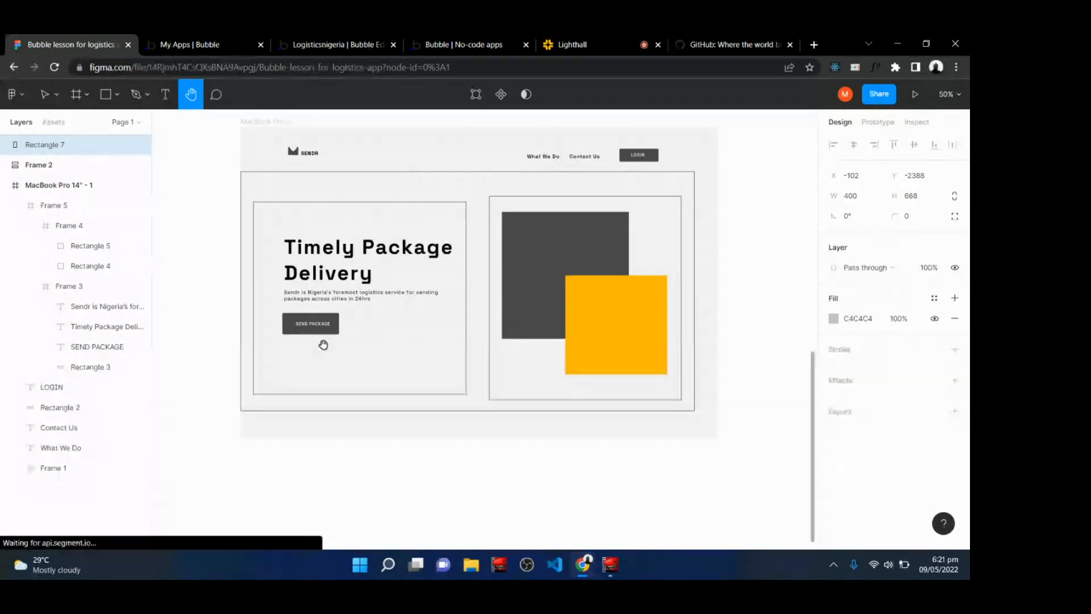
left_click(310, 41)
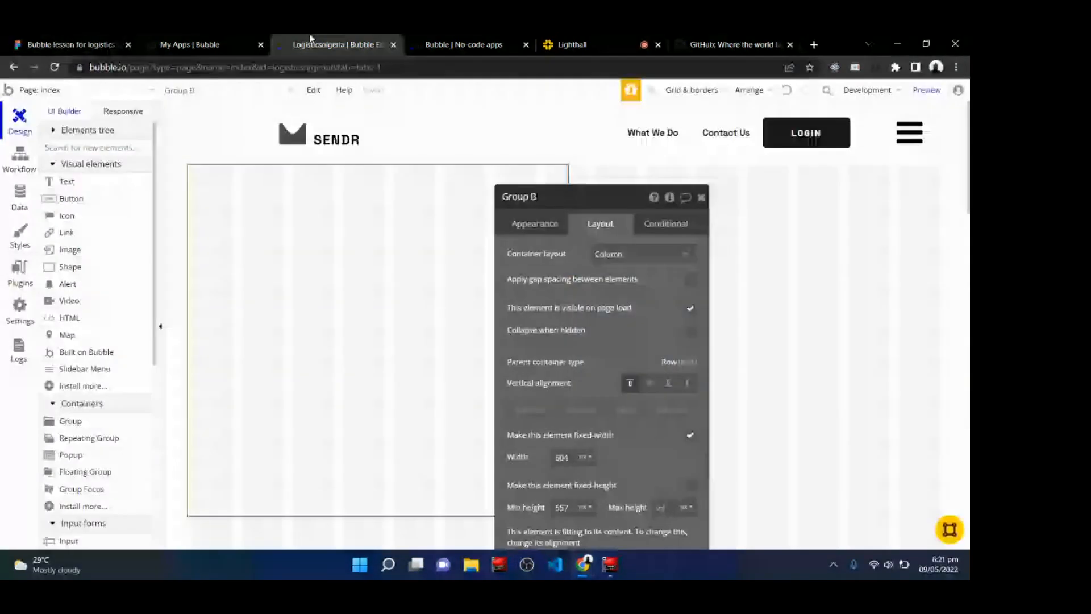
left_click(690, 435)
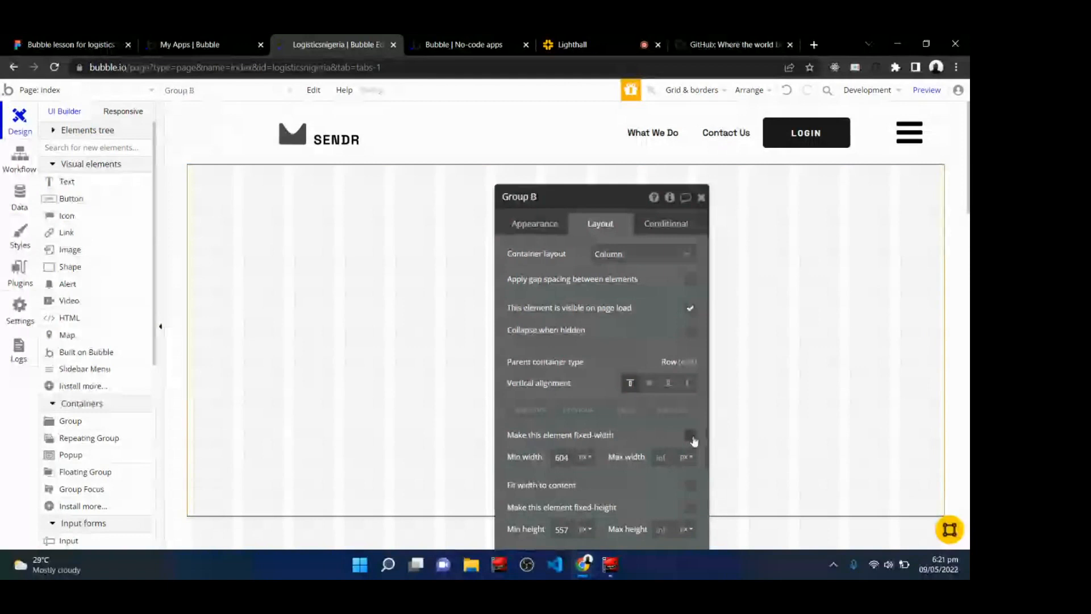
Try setting Group B's minimum width to 50 %.
double_click(566, 456)
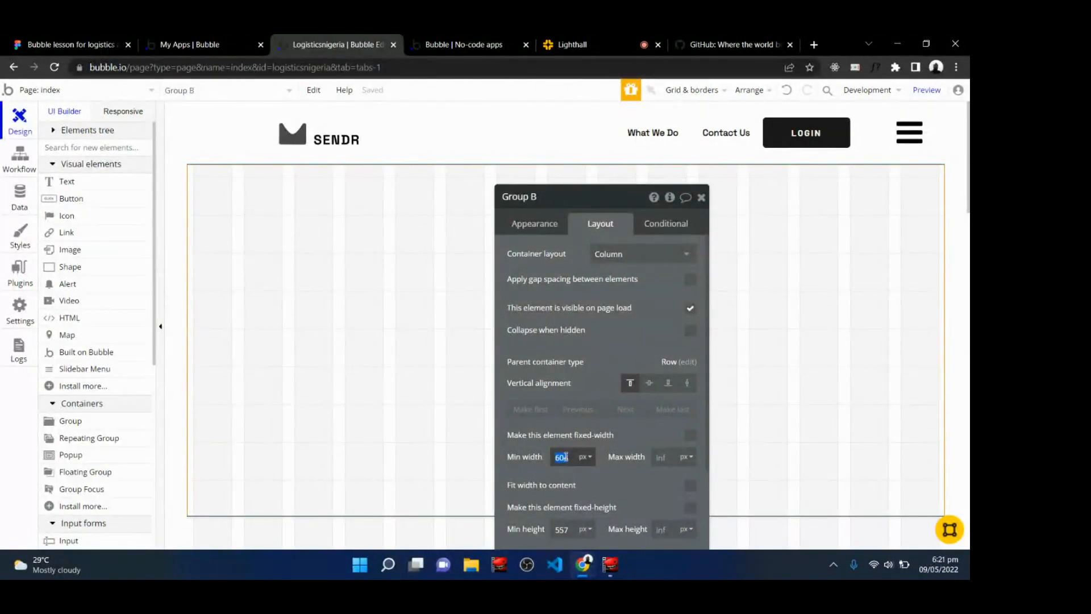
left_click(565, 457)
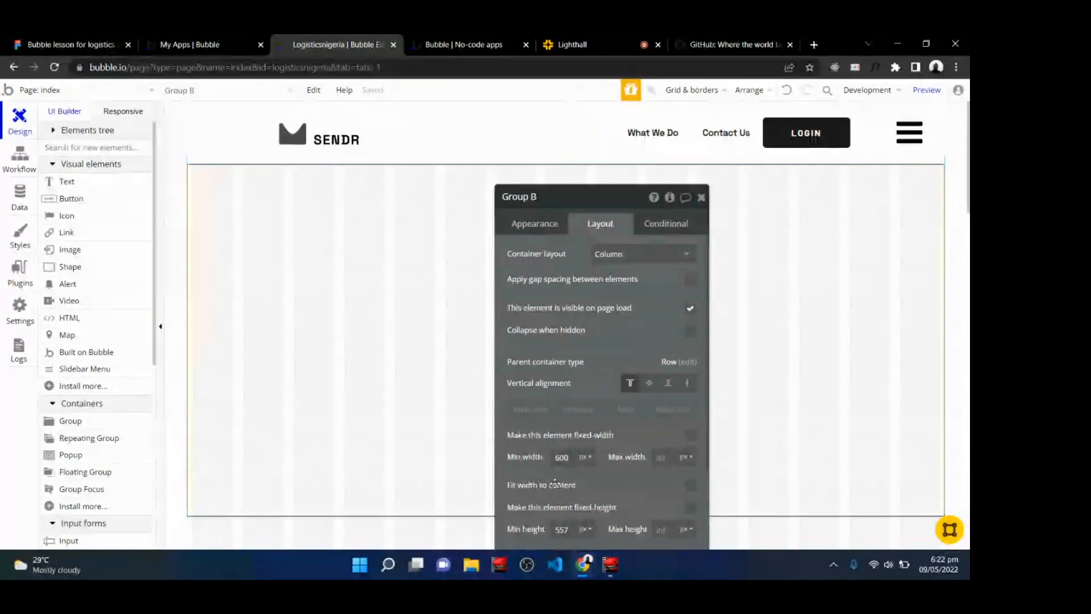
left_click(585, 458)
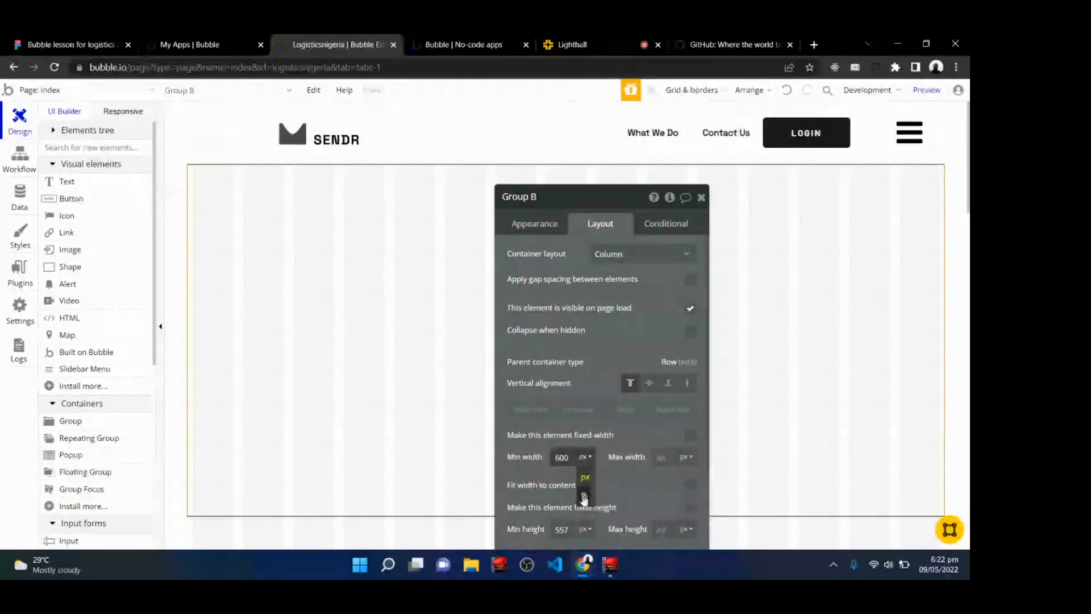
left_click(584, 494)
double_click(567, 461)
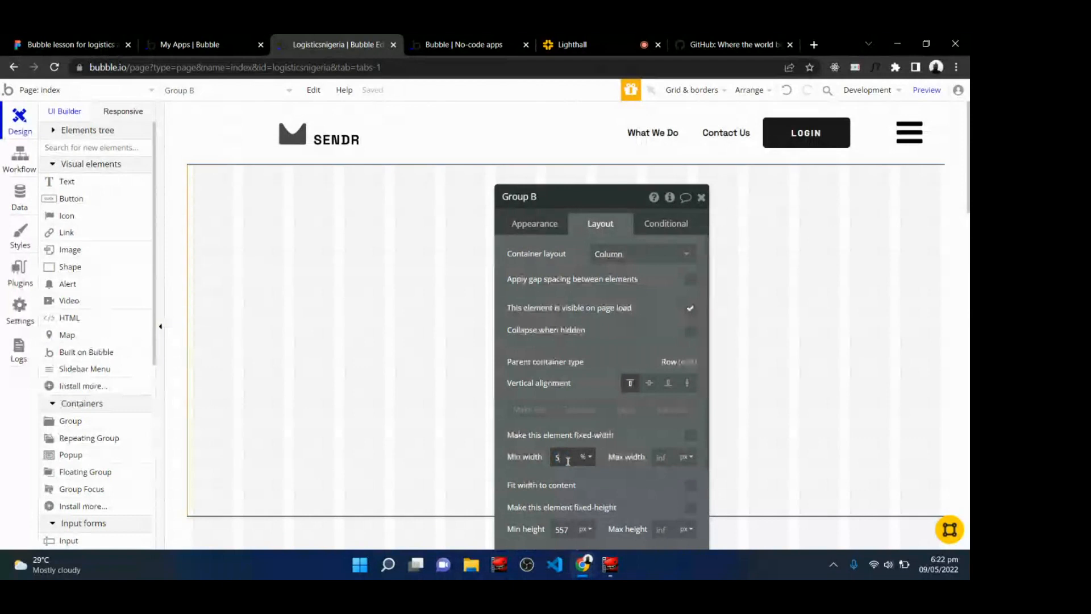
type("50")
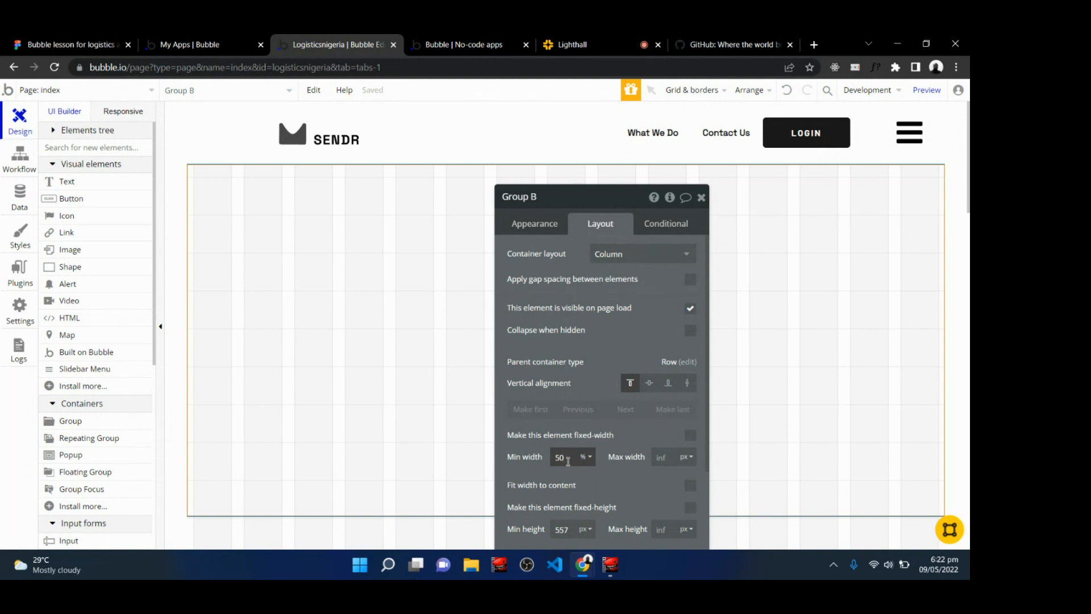
Set Group B's minimum width to 300 px, maximum width to 600 px, and minimum height to 600 px.
left_click(584, 457)
left_click(585, 479)
type("300")
left_click(668, 456)
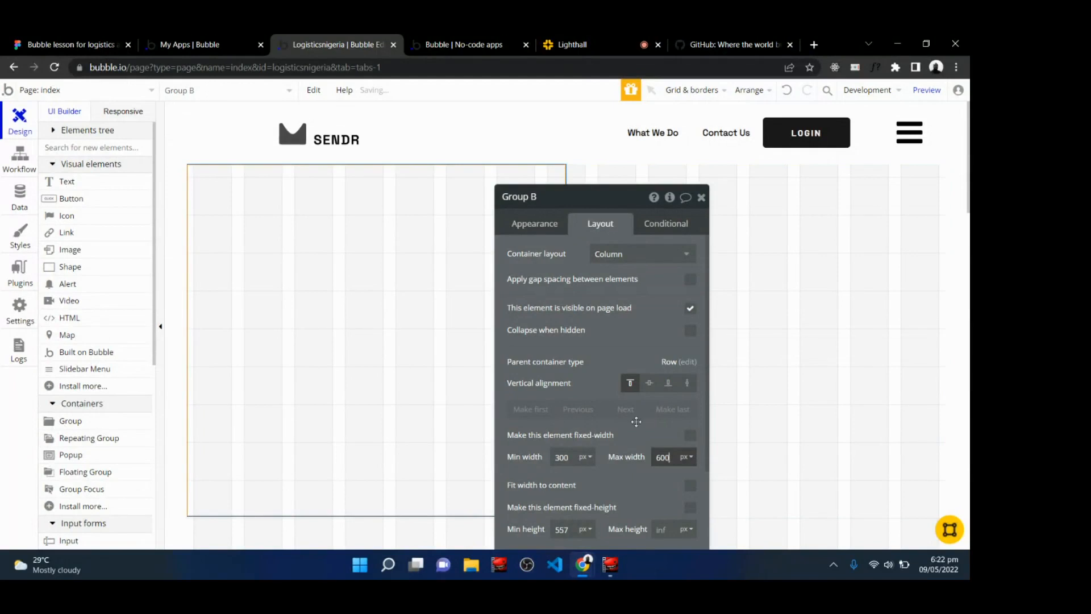
left_click(489, 385)
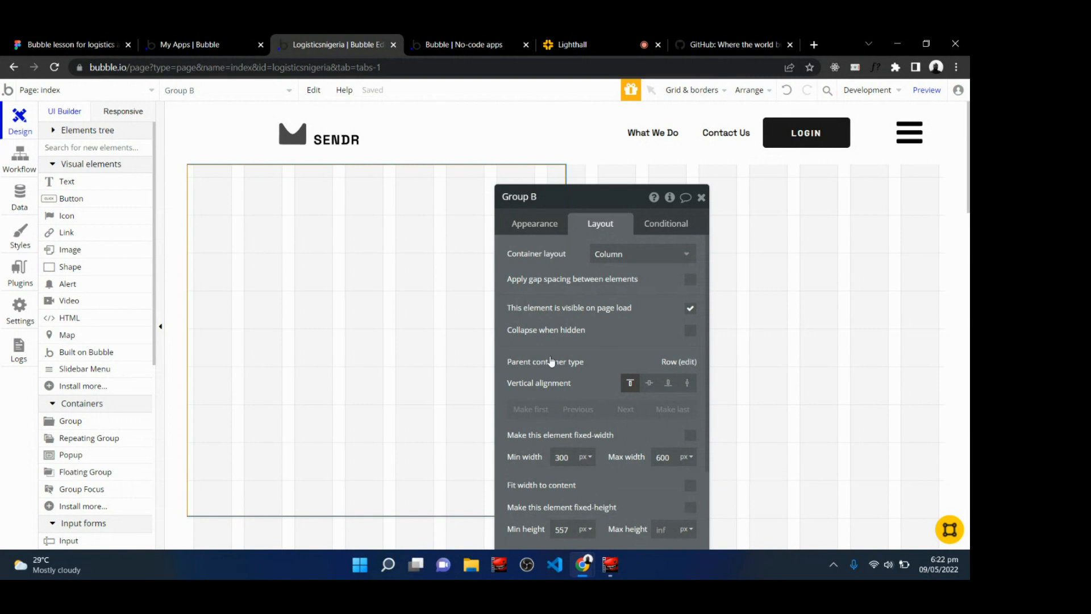
scroll(551, 360, "down", 3)
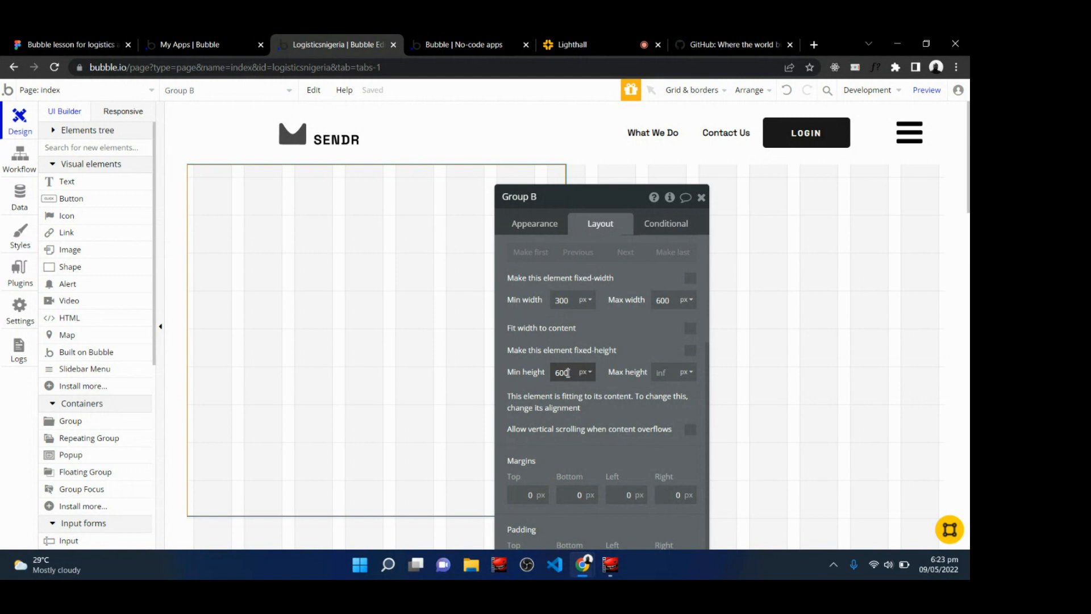
left_click(636, 456)
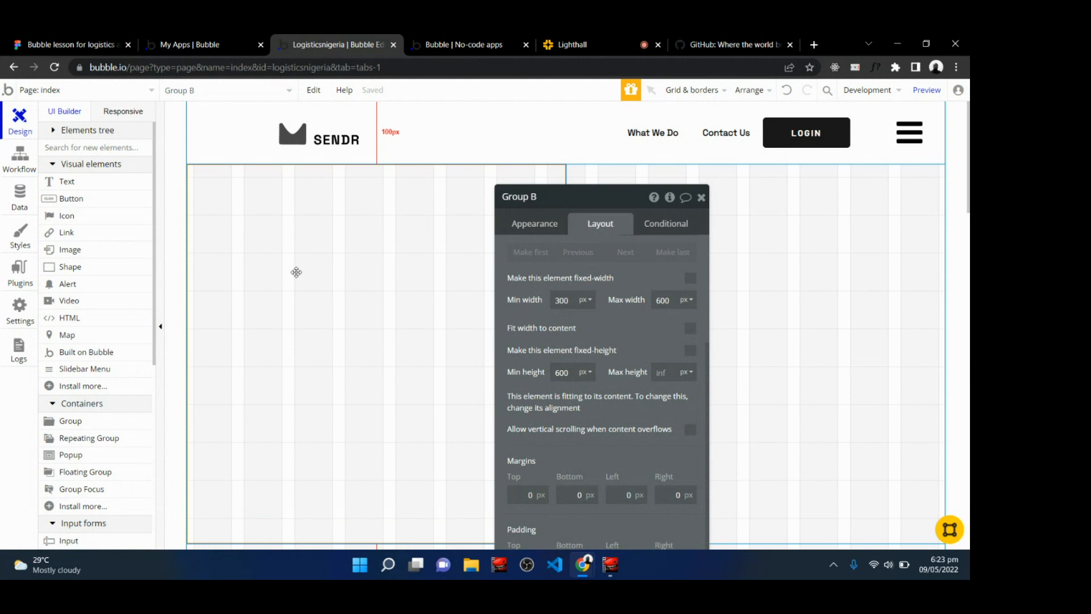
Compare Group B with the Figma design and close its property editor.
key("ctrl+1")
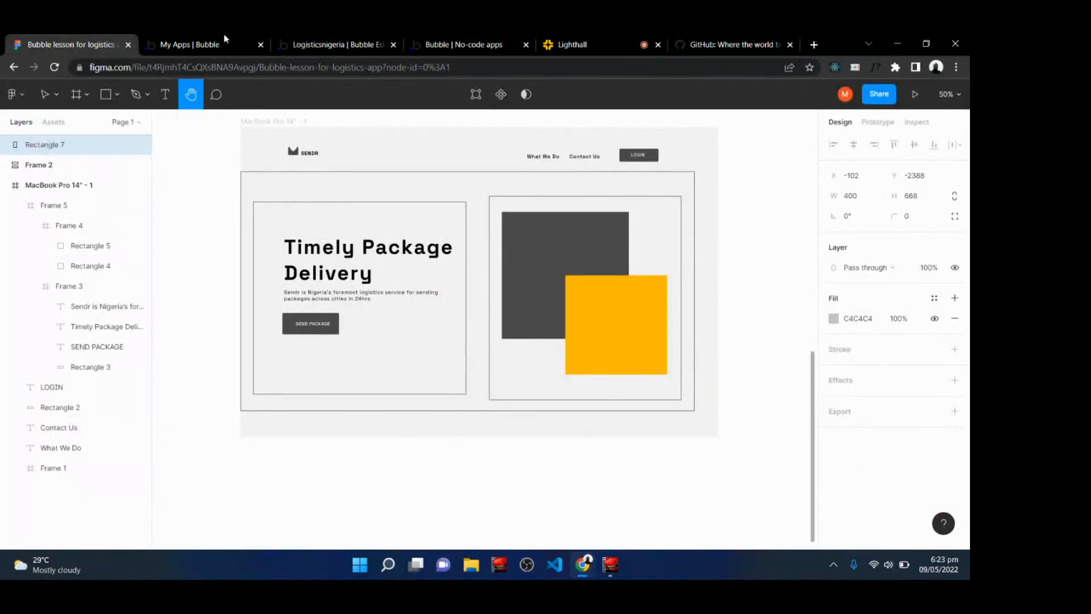
left_click(335, 44)
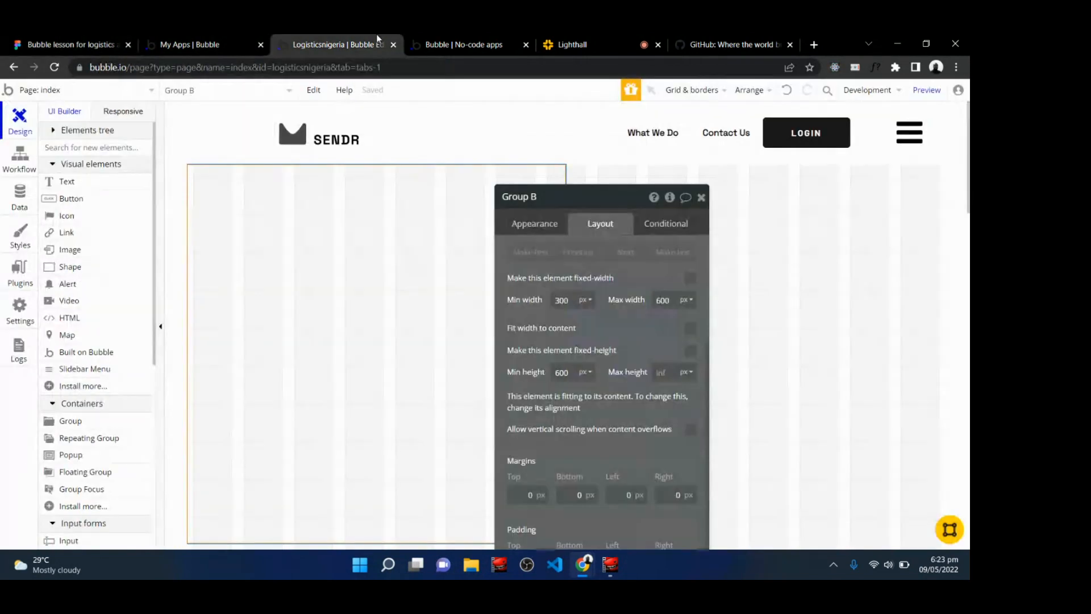
left_click(536, 225)
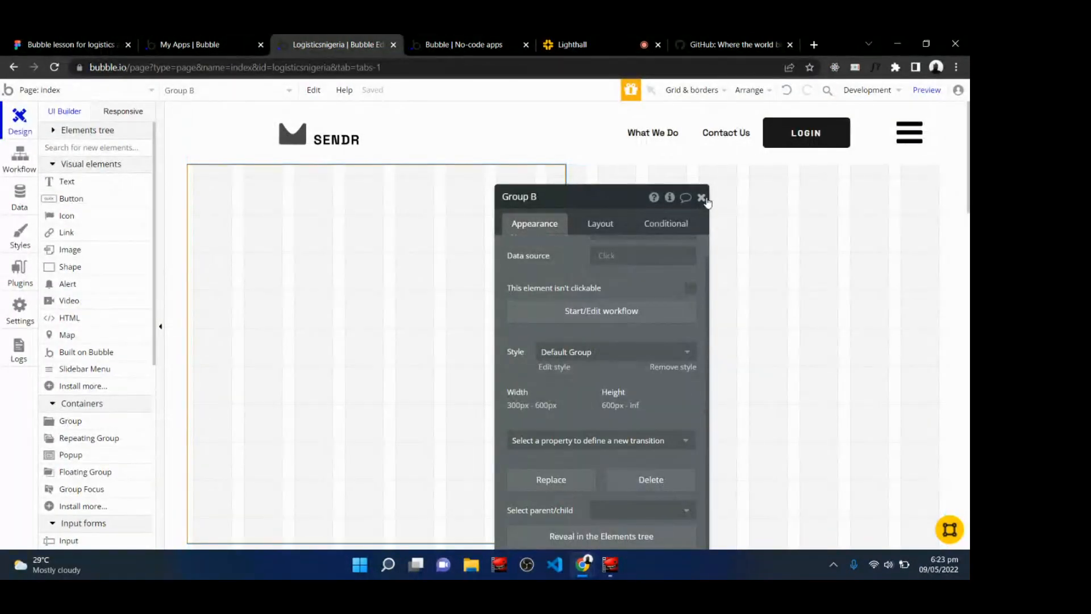
left_click(702, 198)
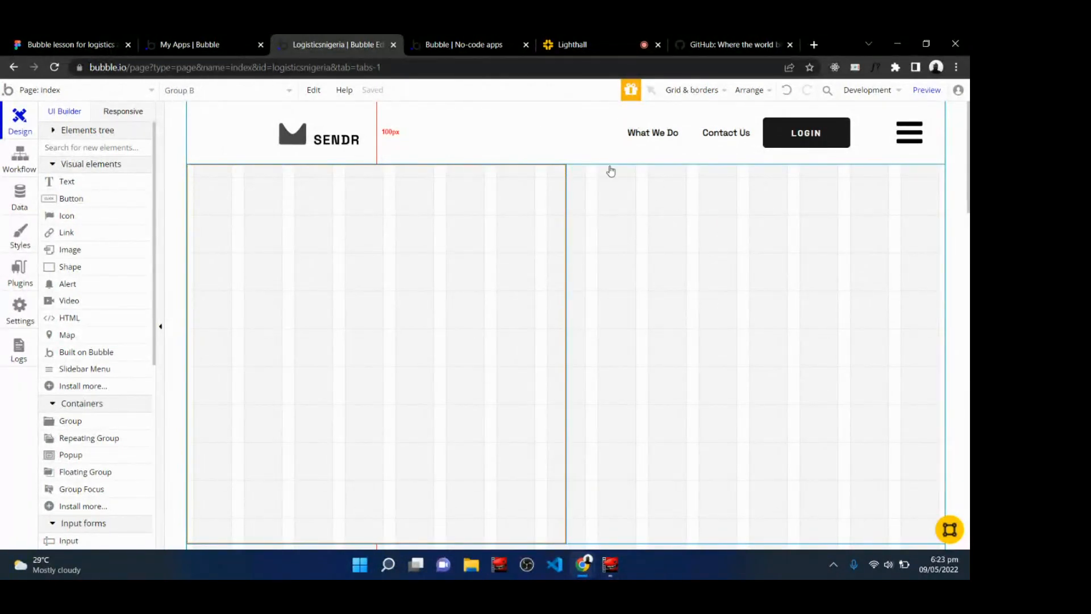
Draw a second Group about 572 × 572 px beside Group B and set its container layout to Column.
left_click(71, 421)
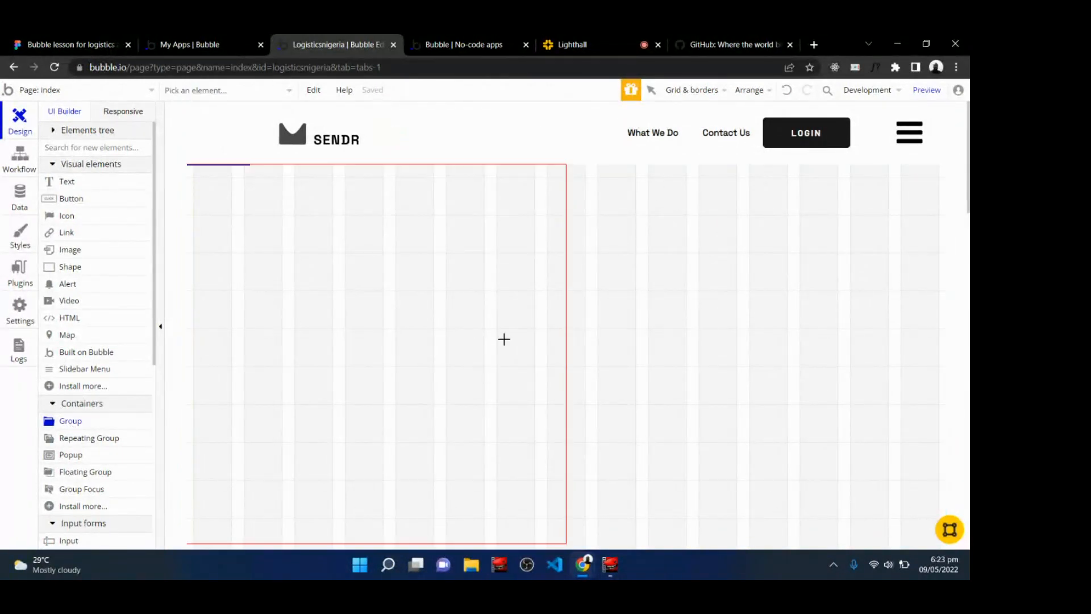
left_click_drag(579, 172, 942, 537)
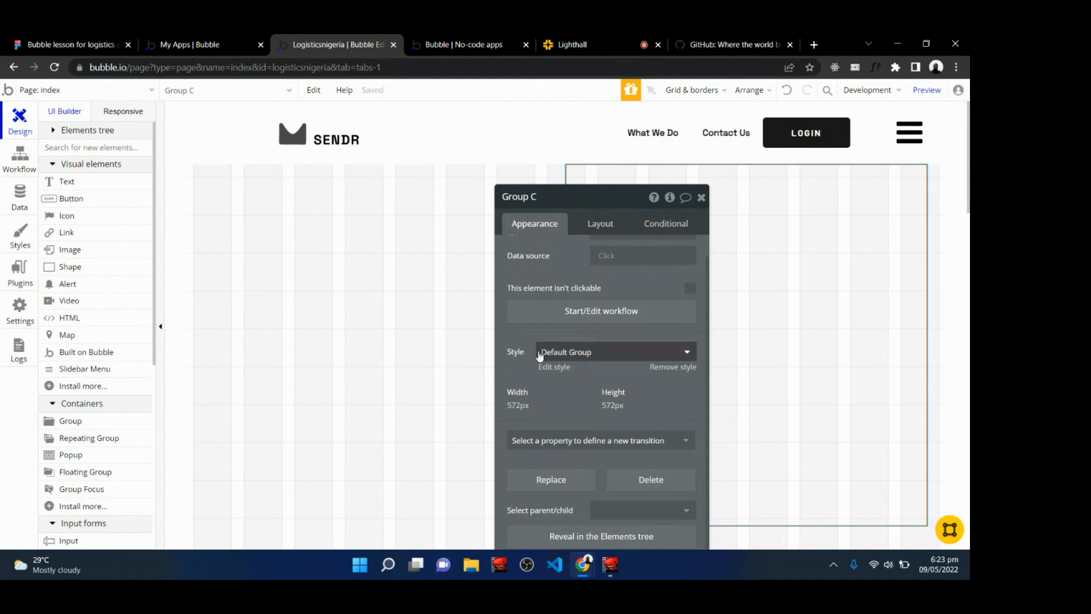
left_click(598, 225)
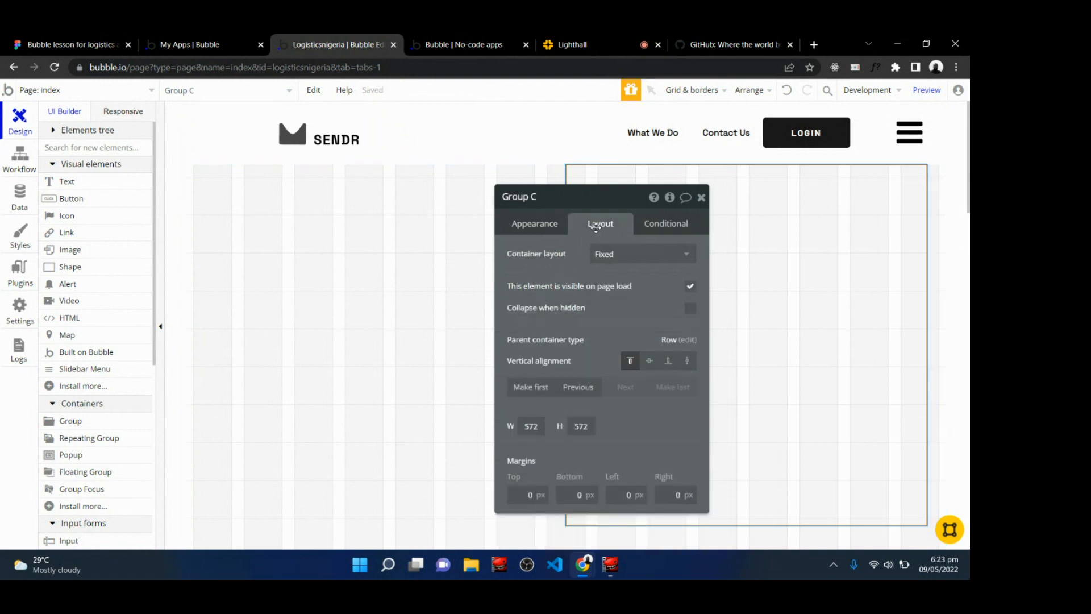
left_click(611, 260)
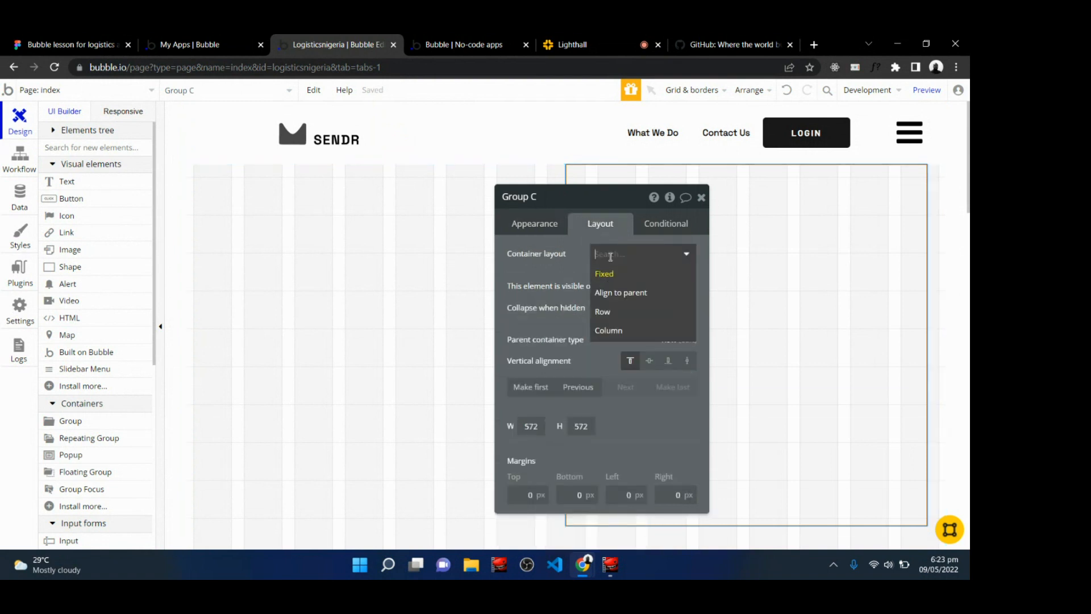
left_click(611, 328)
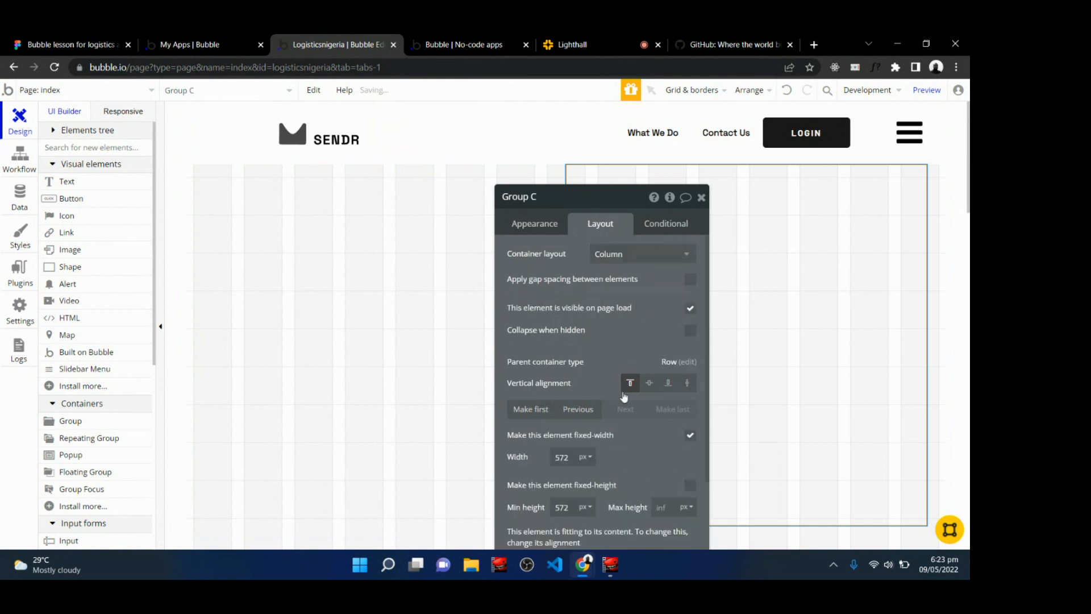
Turn off Group C's fixed width and set its minimum width to 300 px and maximum width to 600 px.
left_click(690, 437)
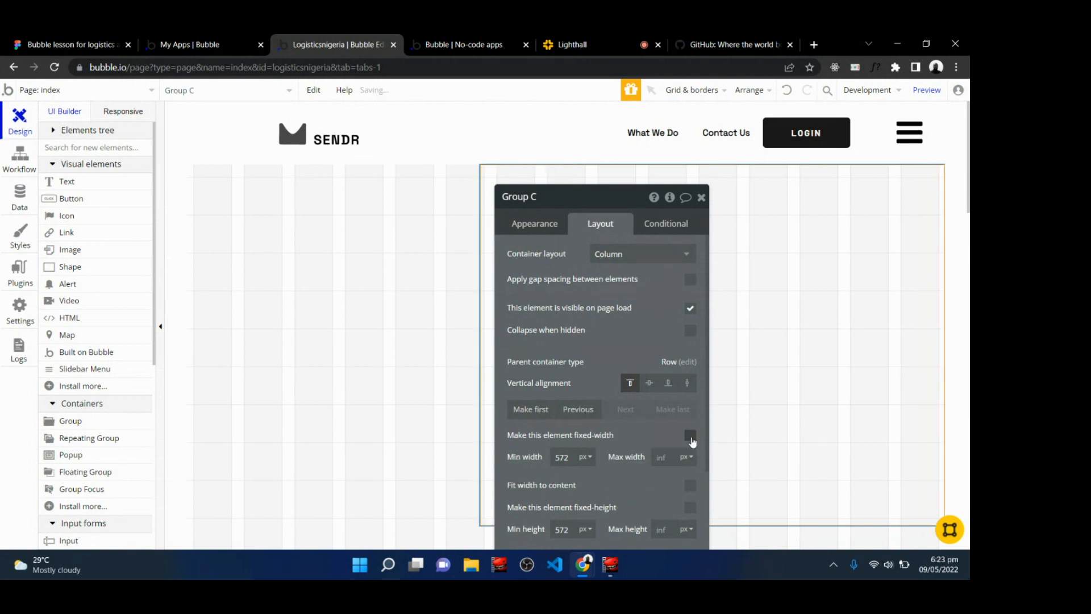
double_click(562, 457)
type("300")
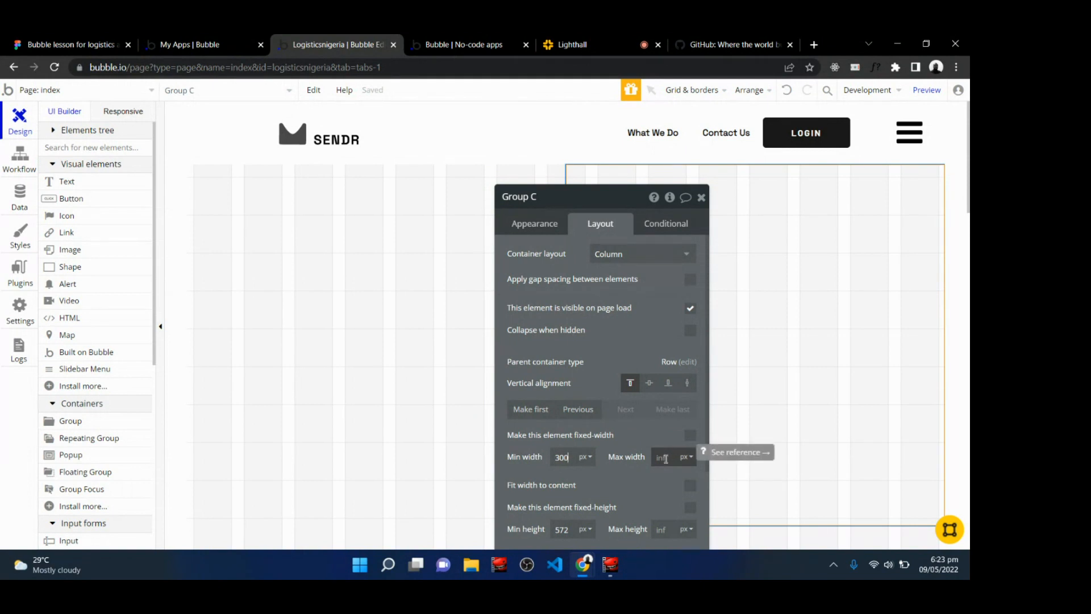
left_click(692, 464)
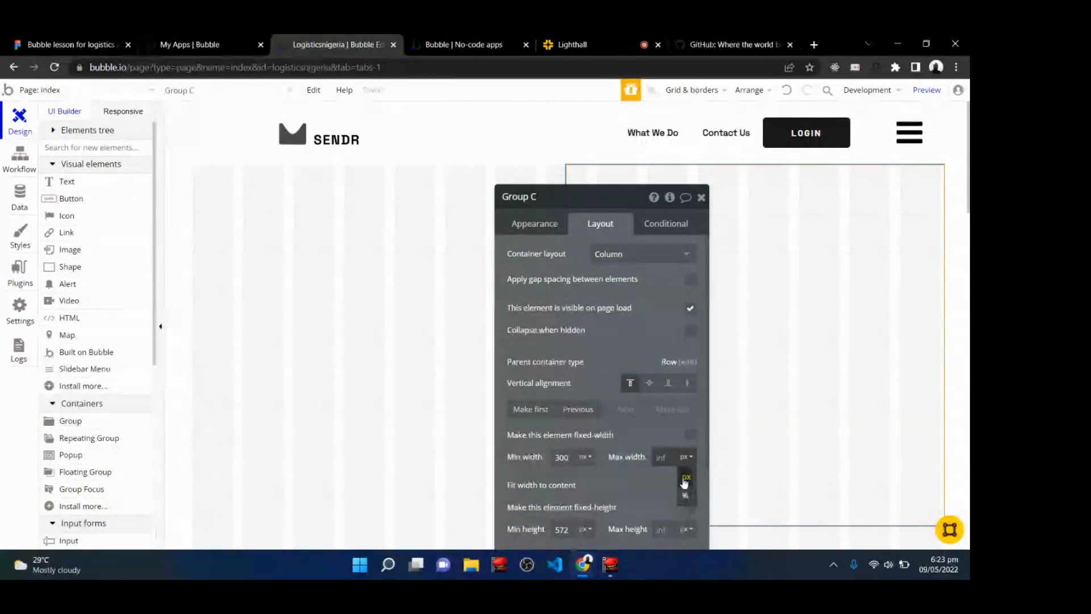
left_click(663, 457)
type("600")
left_click(661, 438)
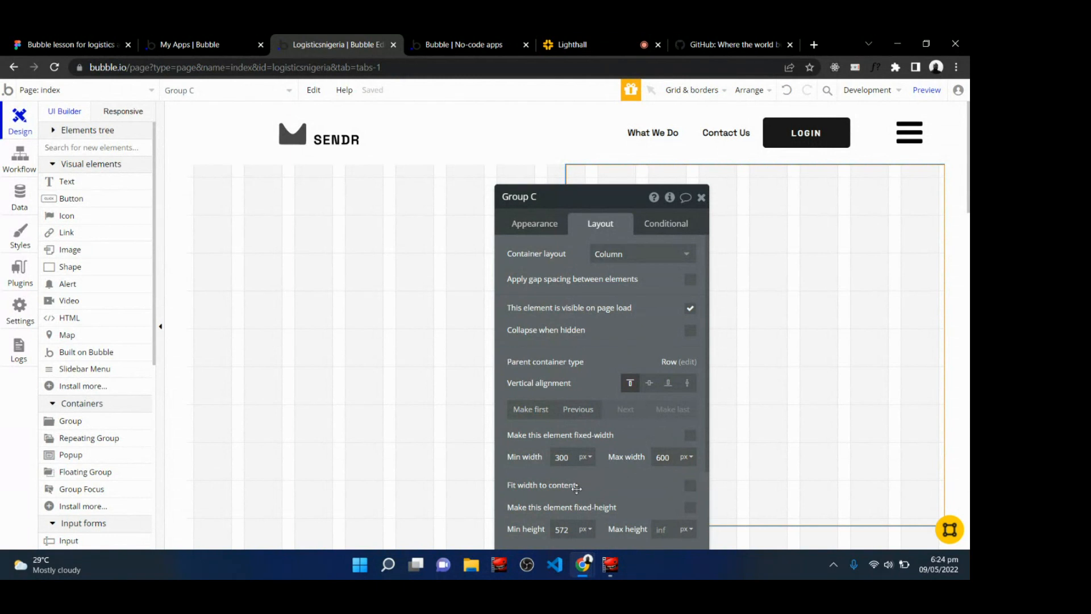
Set Group C's minimum height to 600 px and close its property editor.
scroll(577, 487, "down", 3)
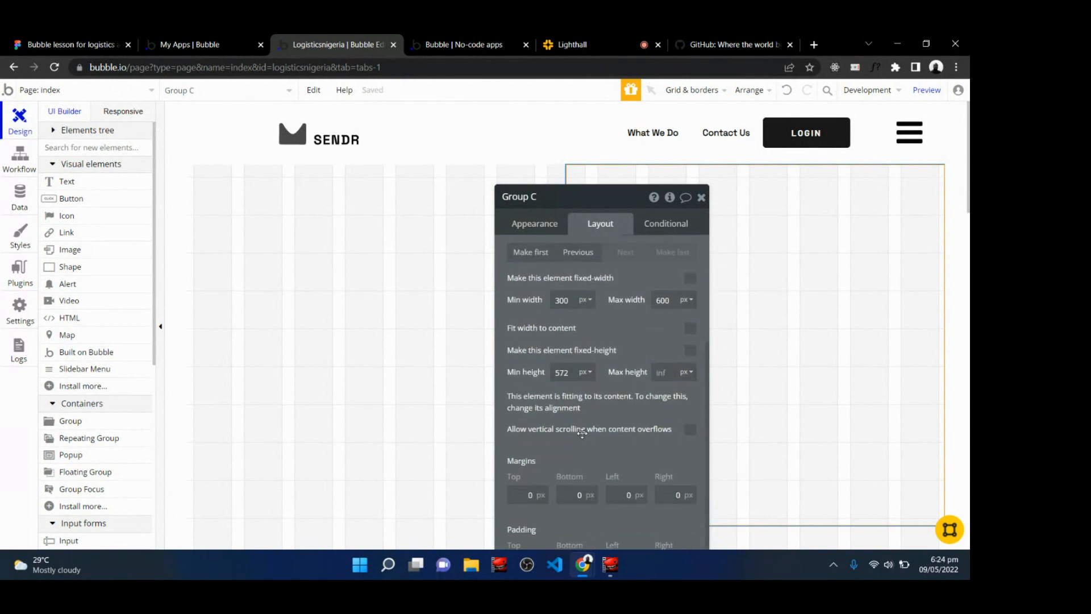
double_click(561, 371)
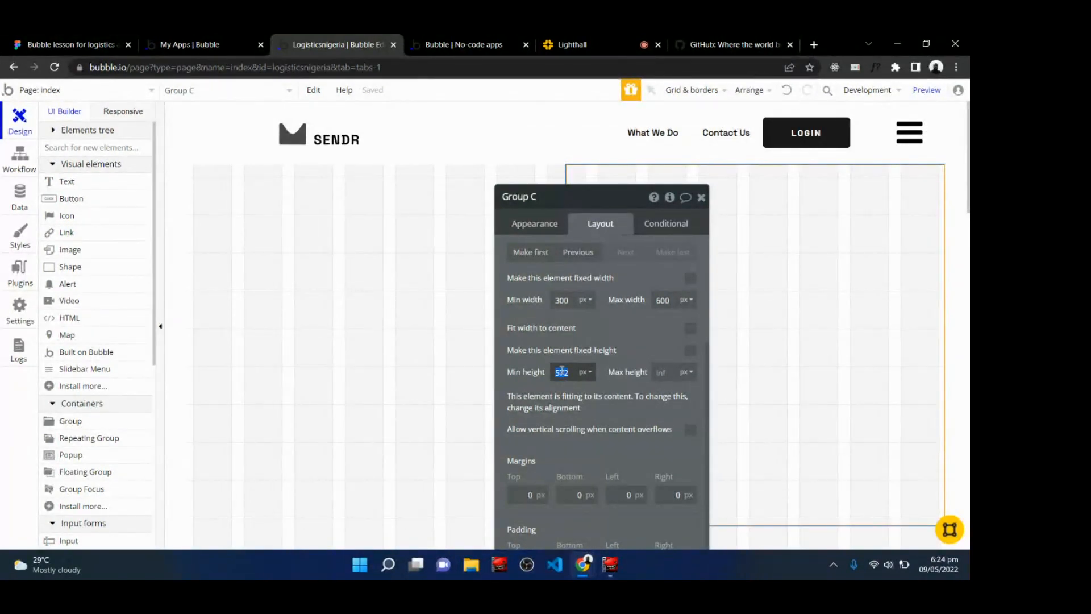
type("600")
key("Return")
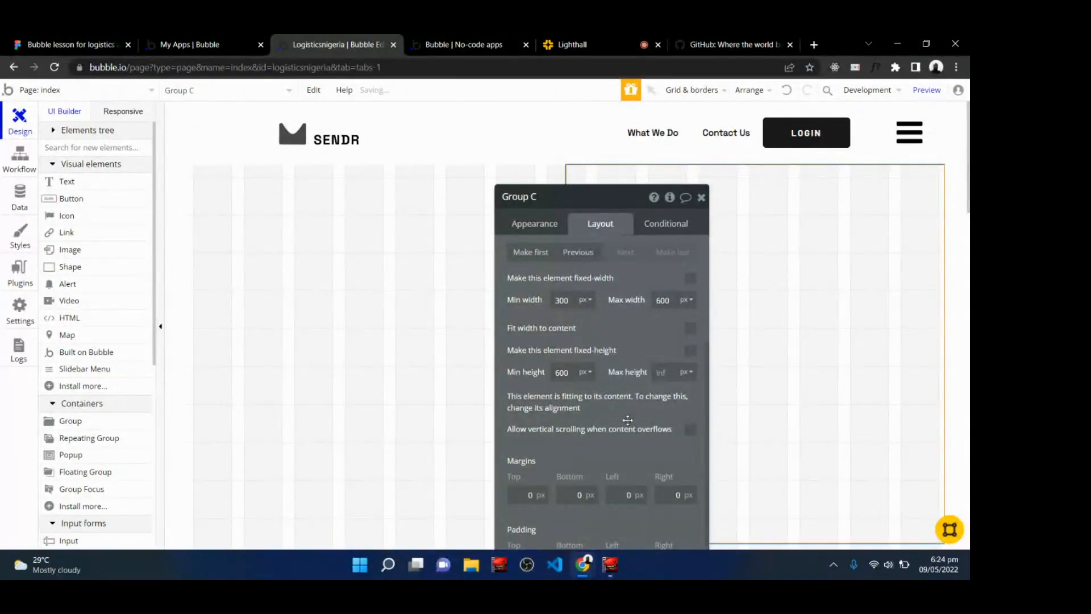
scroll(628, 419, "up", 3)
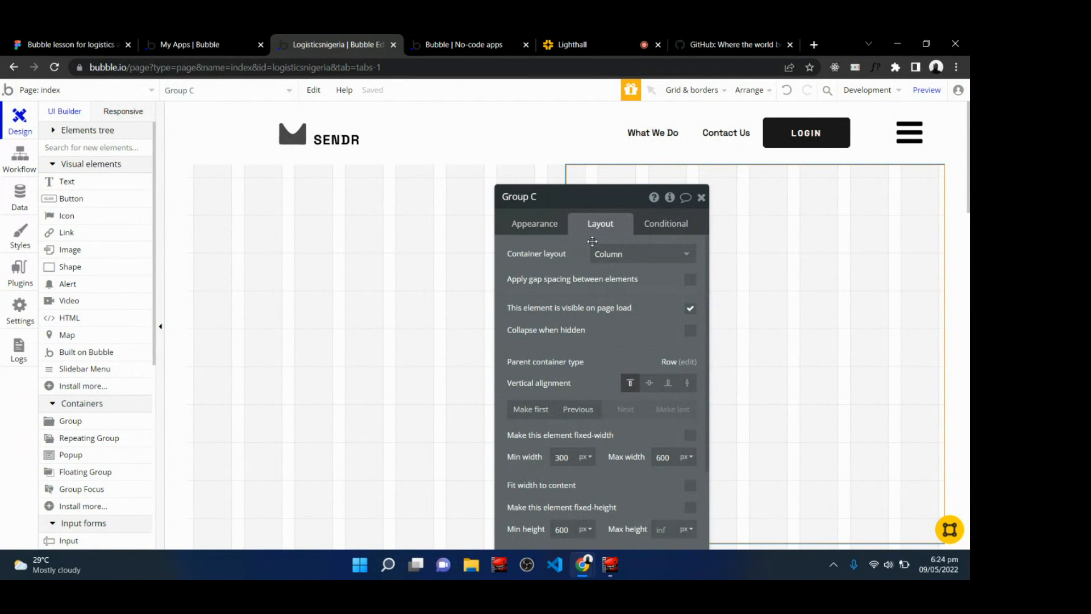
left_click(532, 228)
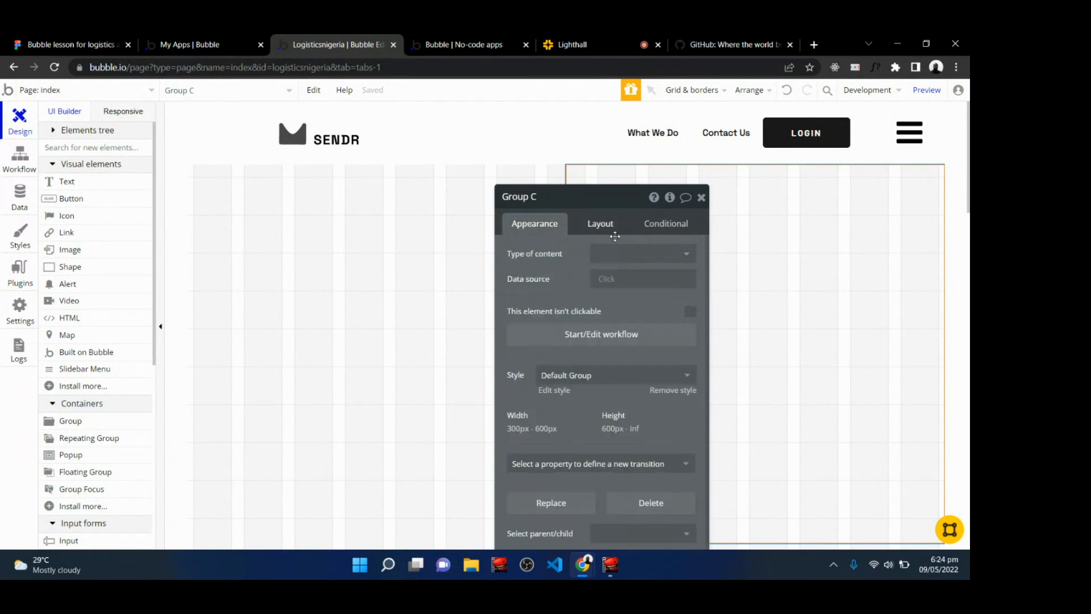
left_click(701, 197)
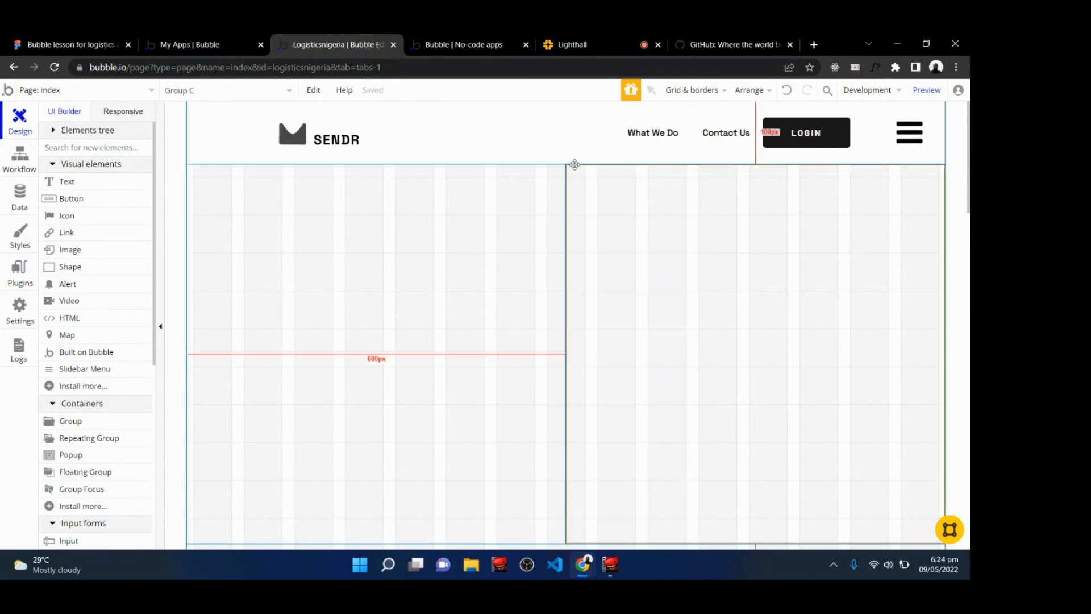
left_click(178, 231)
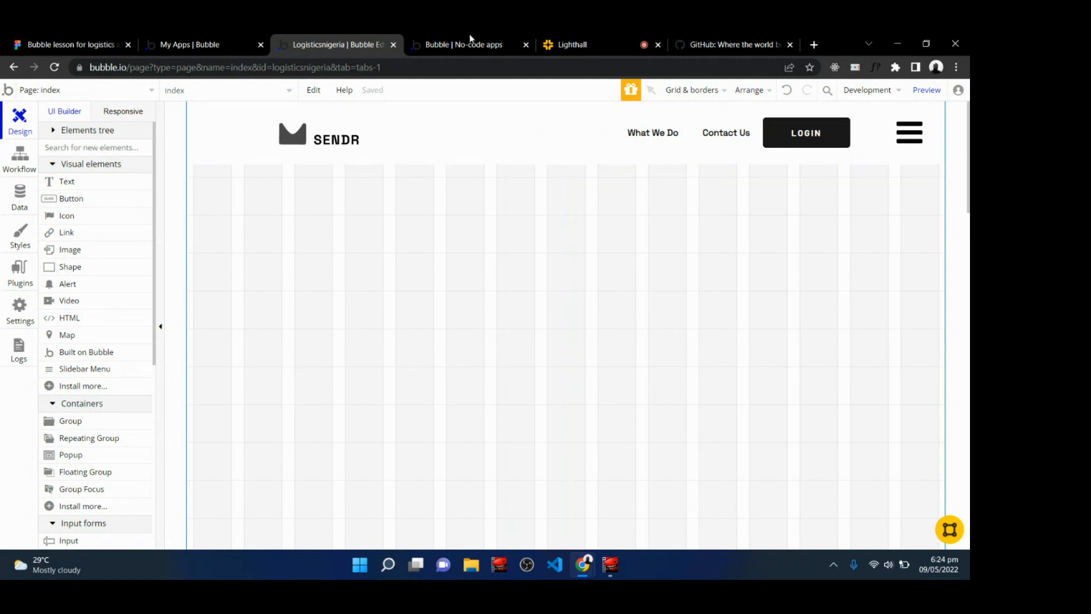
Switch to the Lighthall live class chat, then review the Figma hero design before returning to Bubble.
left_click(572, 41)
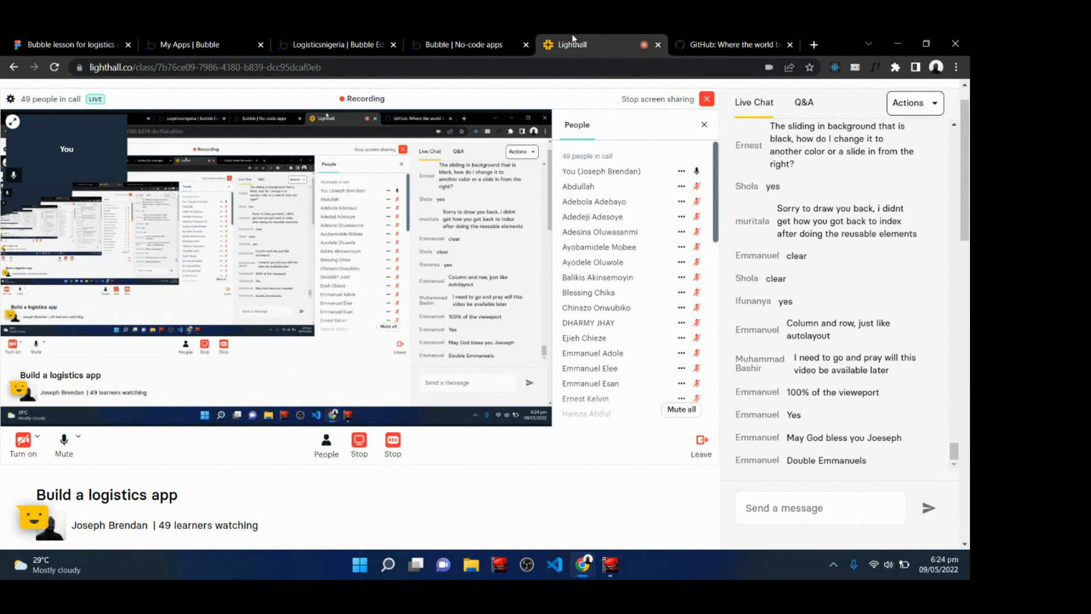
left_click(336, 39)
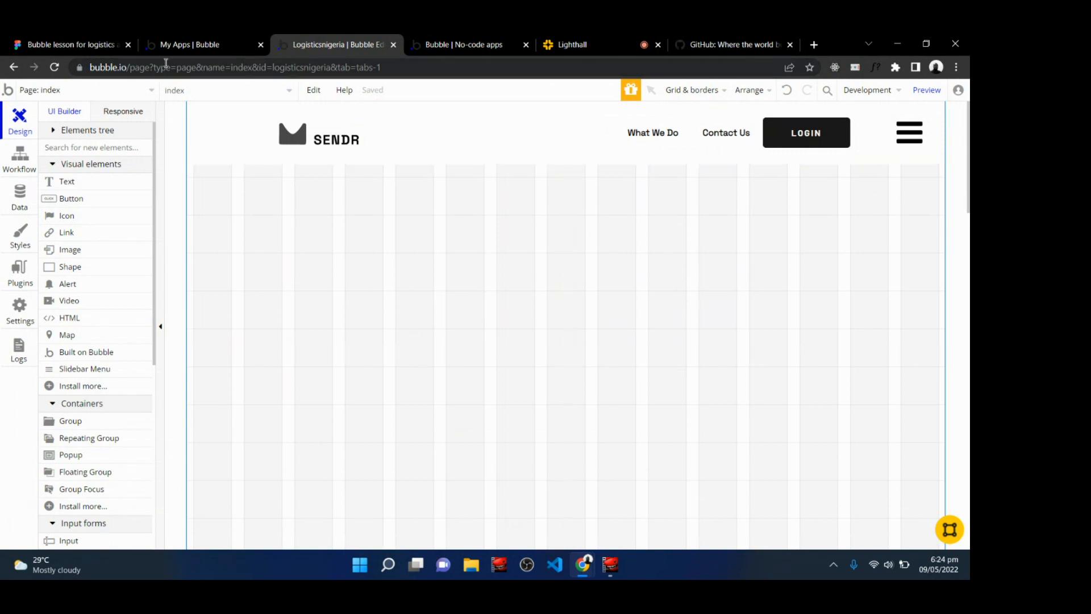
left_click(57, 45)
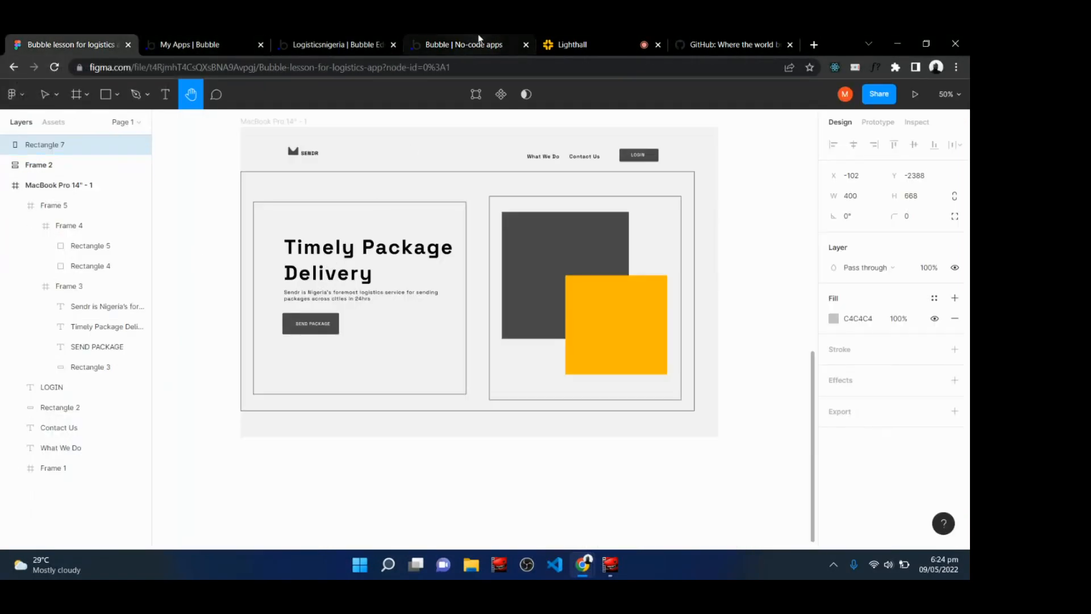
left_click(321, 39)
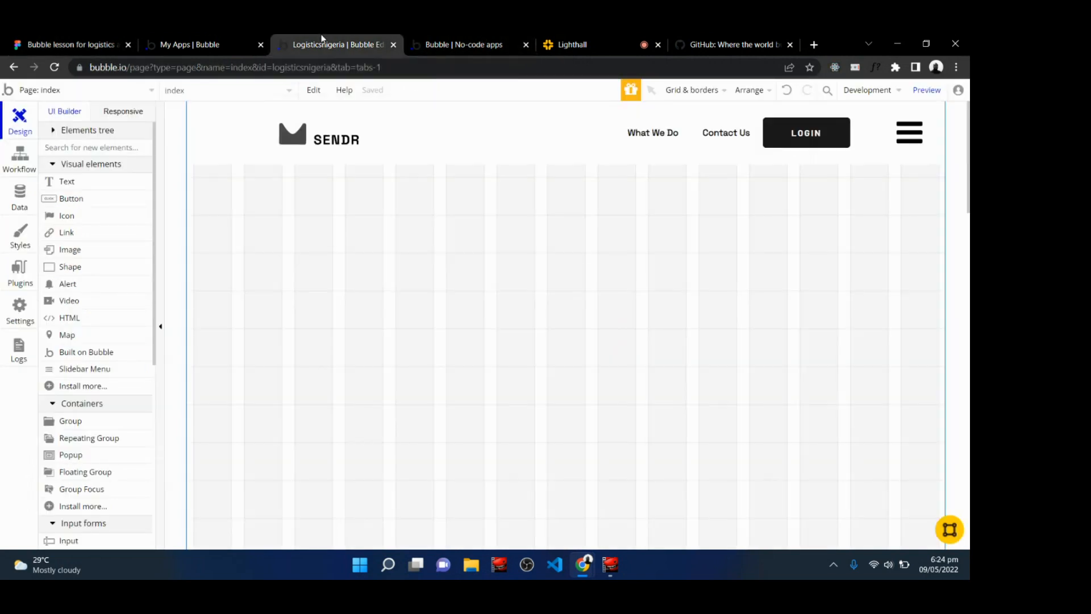
left_click(67, 182)
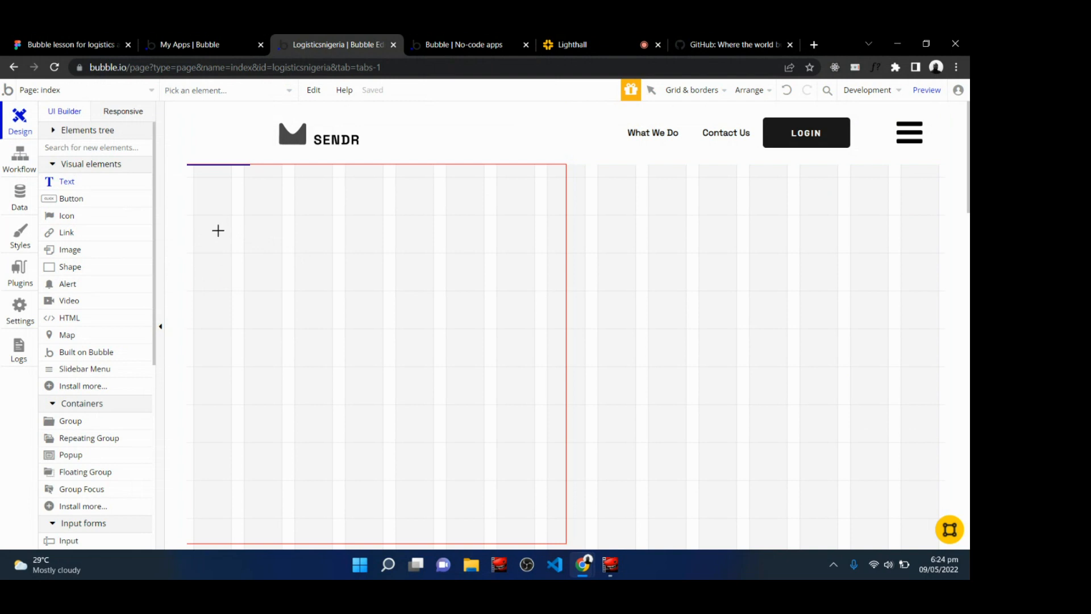
mouse_move(214, 230)
left_mouse_down()
mouse_move(275, 258)
mouse_move(548, 313)
left_mouse_up()
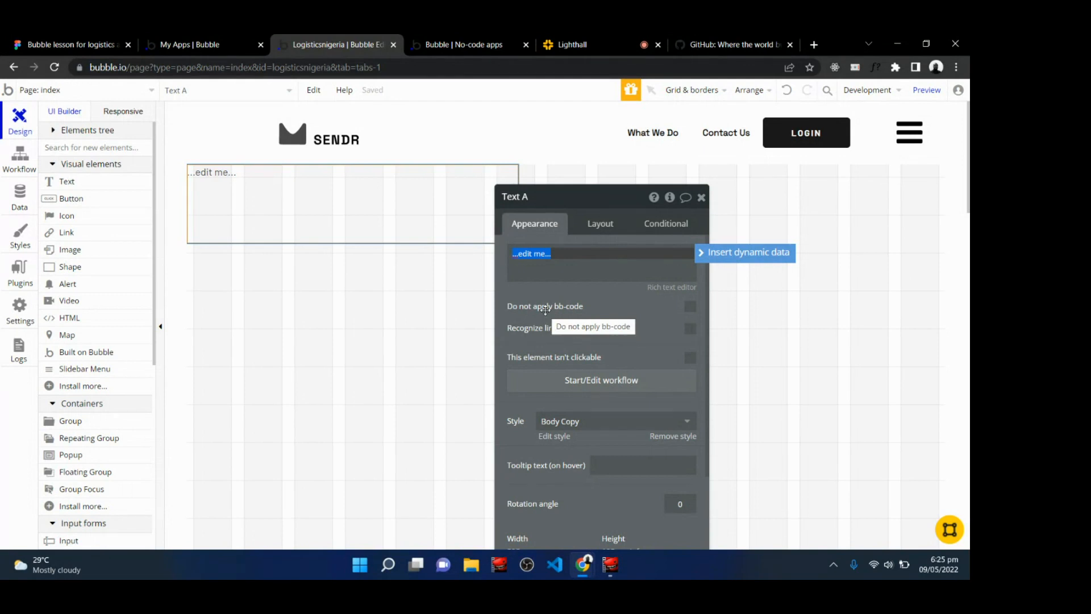
left_click(702, 196)
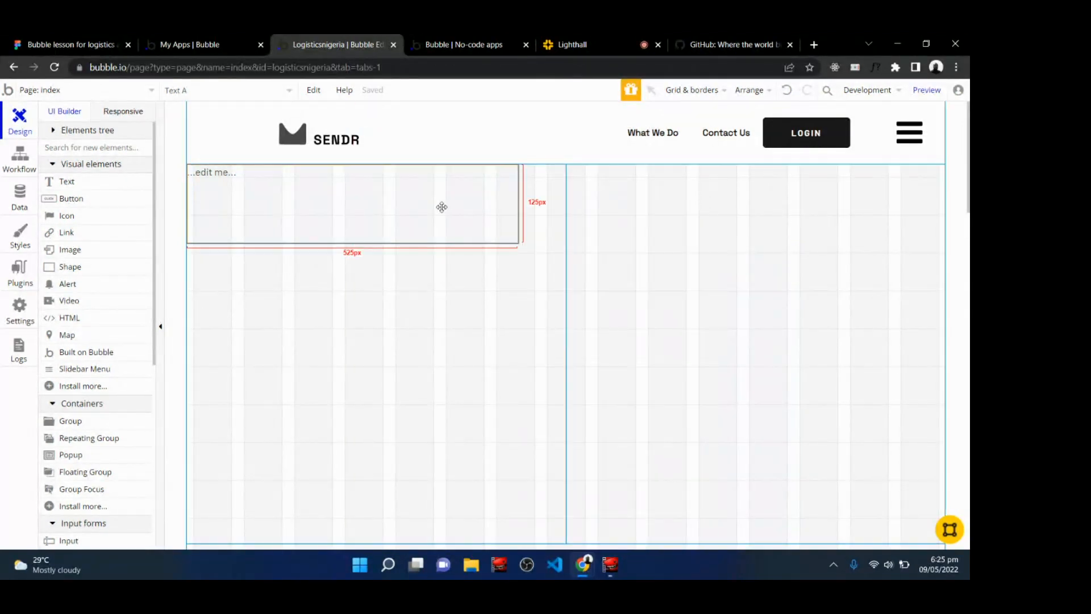
key("Delete")
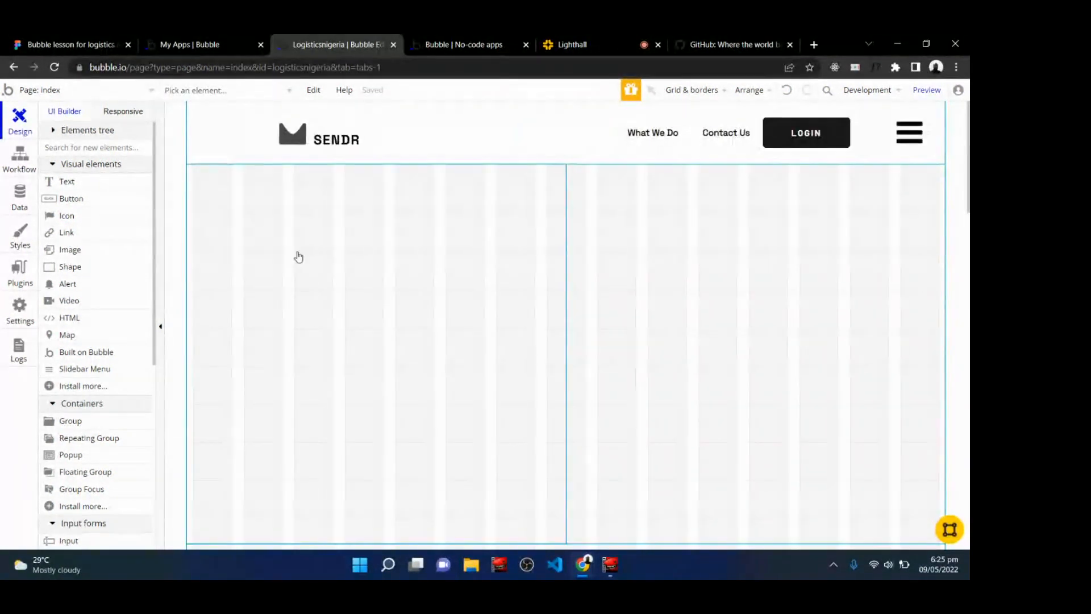
Measure the hero title area and the left column frame in the Figma design, then return to the Bubble editor.
left_click(129, 39)
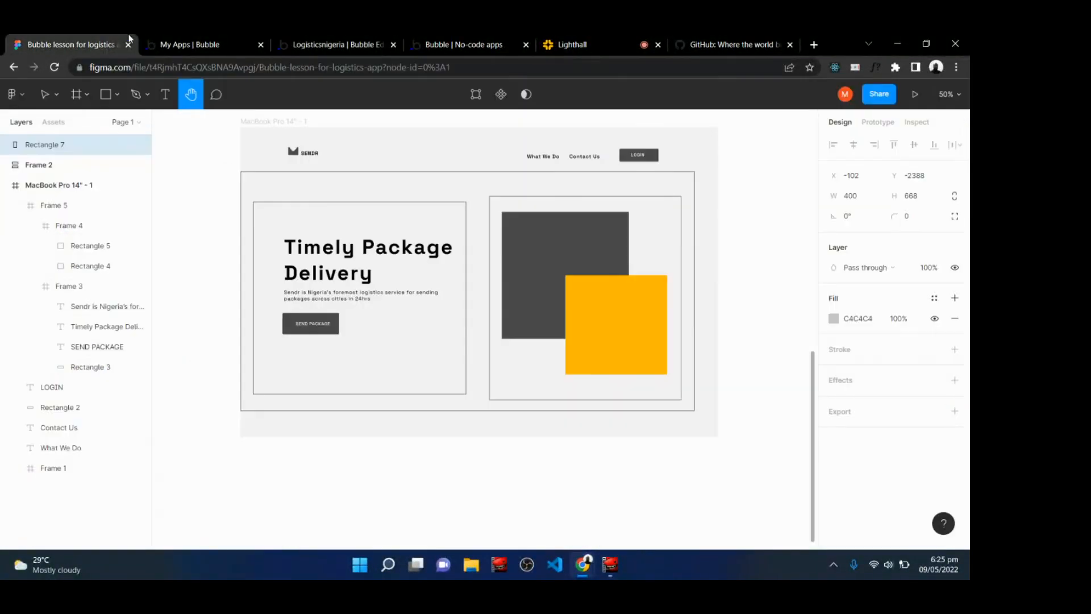
left_click(76, 93)
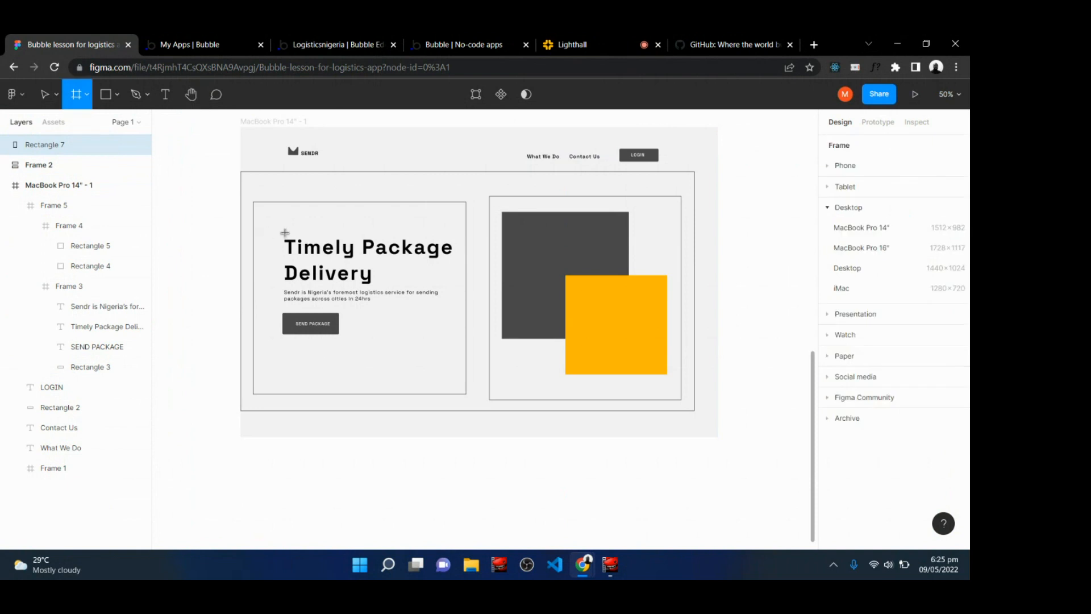
left_click_drag(284, 232, 453, 287)
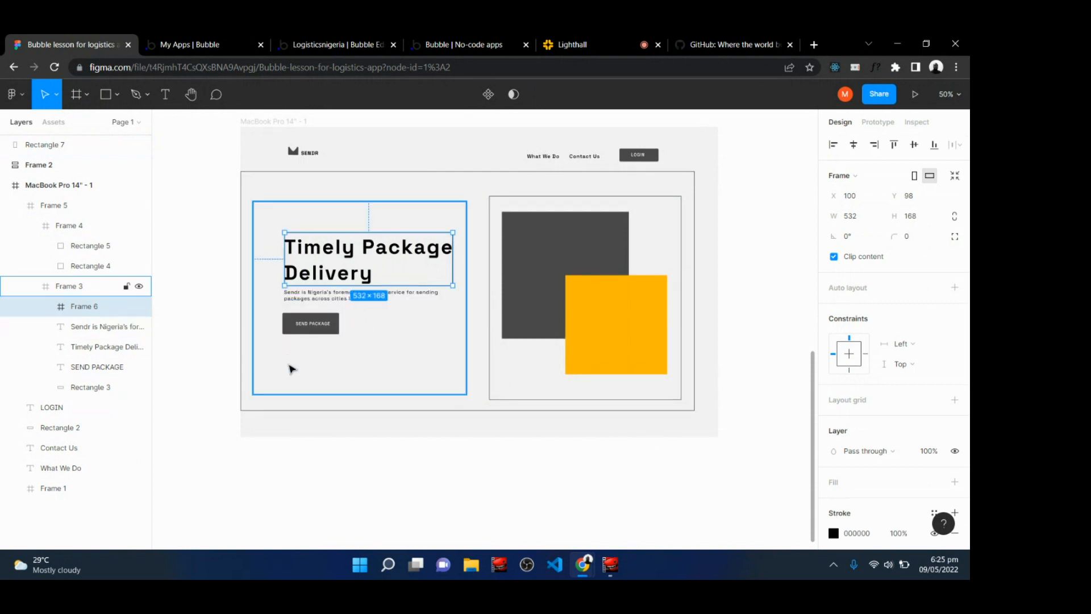
left_click(340, 366)
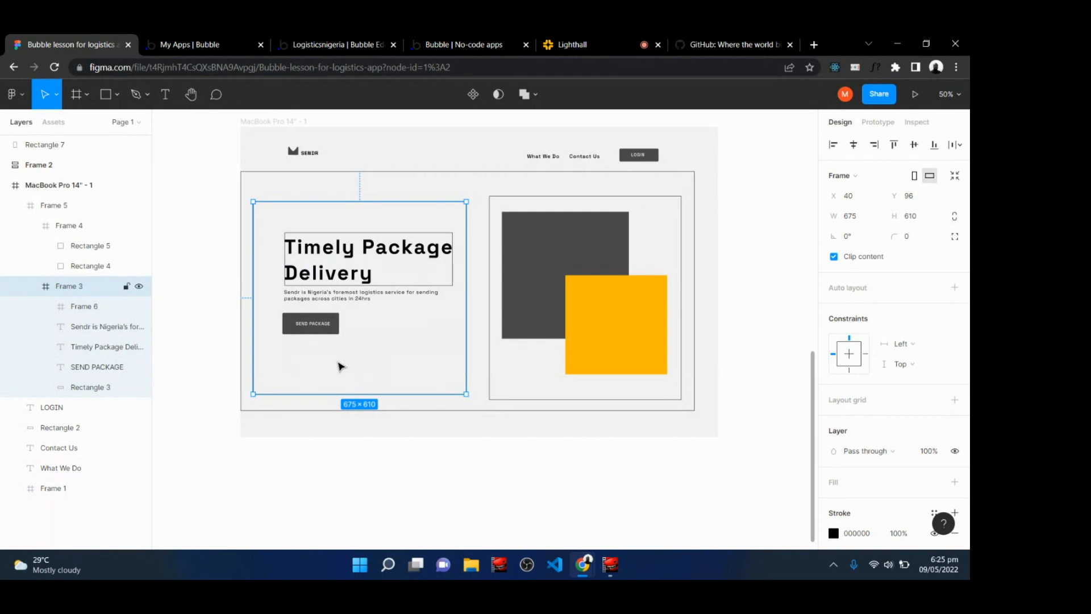
left_click(591, 39)
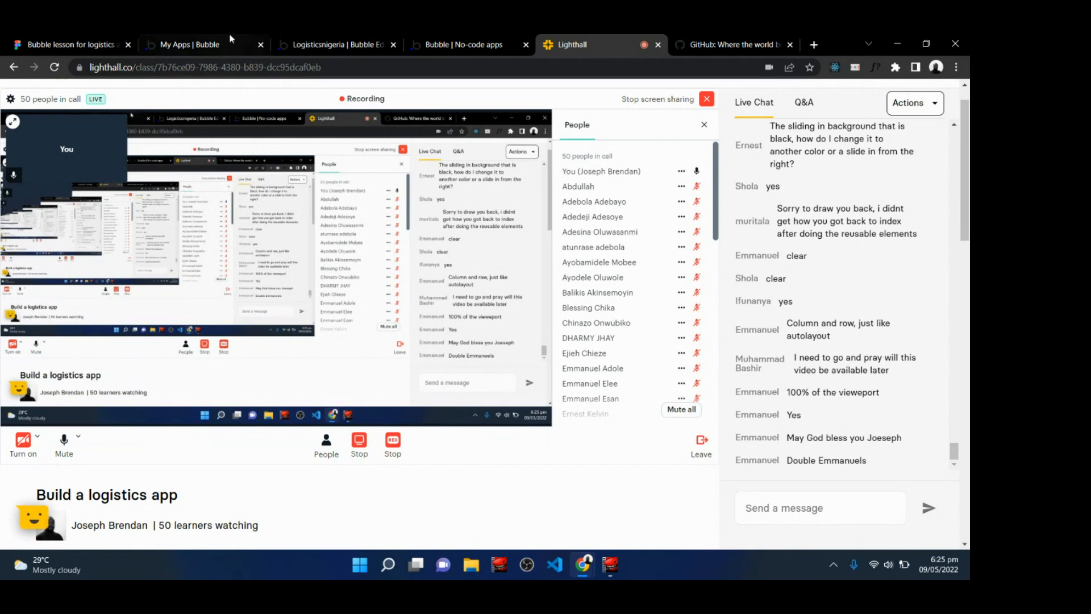
left_click(341, 42)
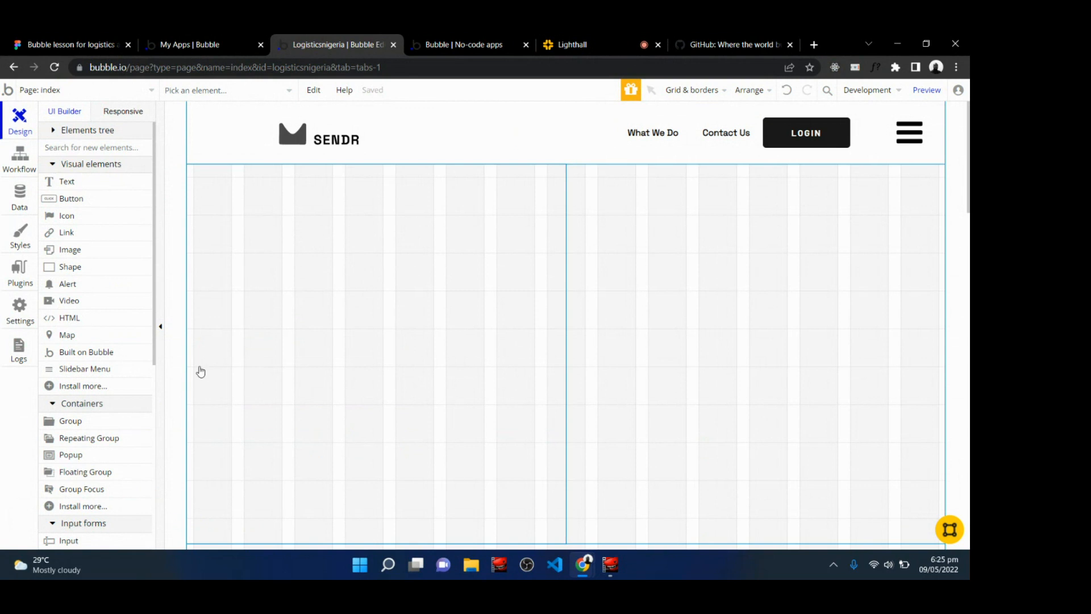
Draw a Group about 567 × 113 px at the top of the left column group and rename it big text.
left_click(92, 424)
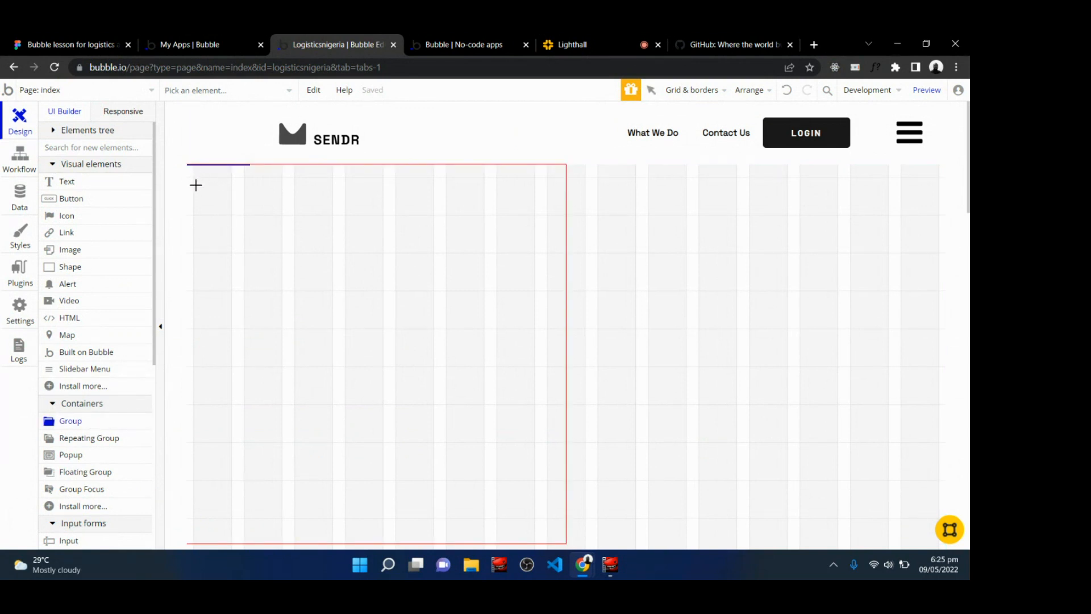
left_click_drag(196, 186, 554, 257)
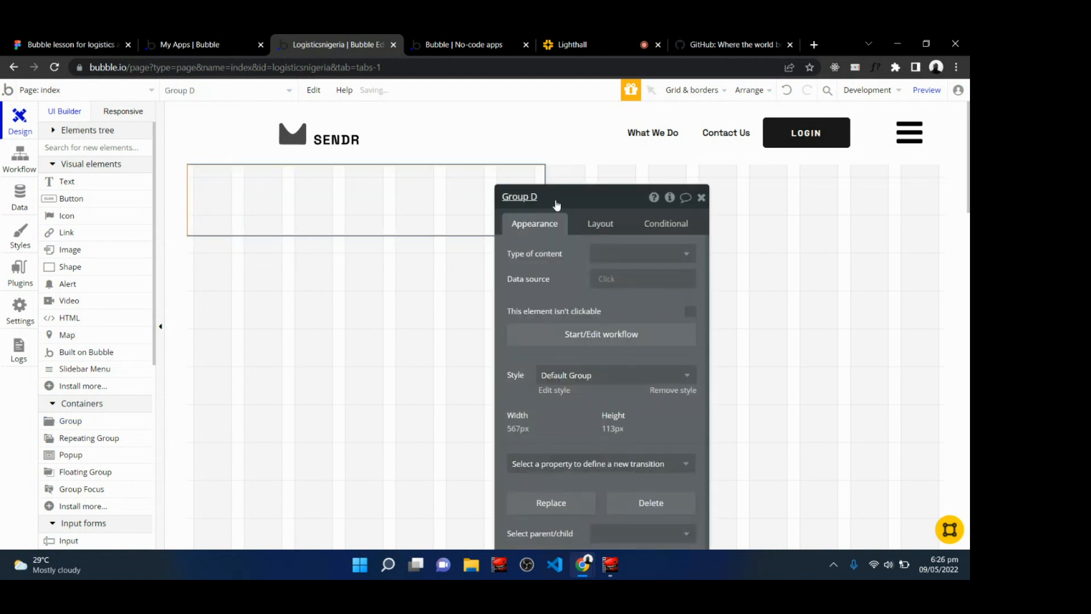
left_click(557, 199)
key("BackSpace")
key("BackSpace")
key("BackSpace")
key("BackSpace")
key("BackSpace")
key("BackSpace")
key("BackSpace")
type("big text")
key("Return")
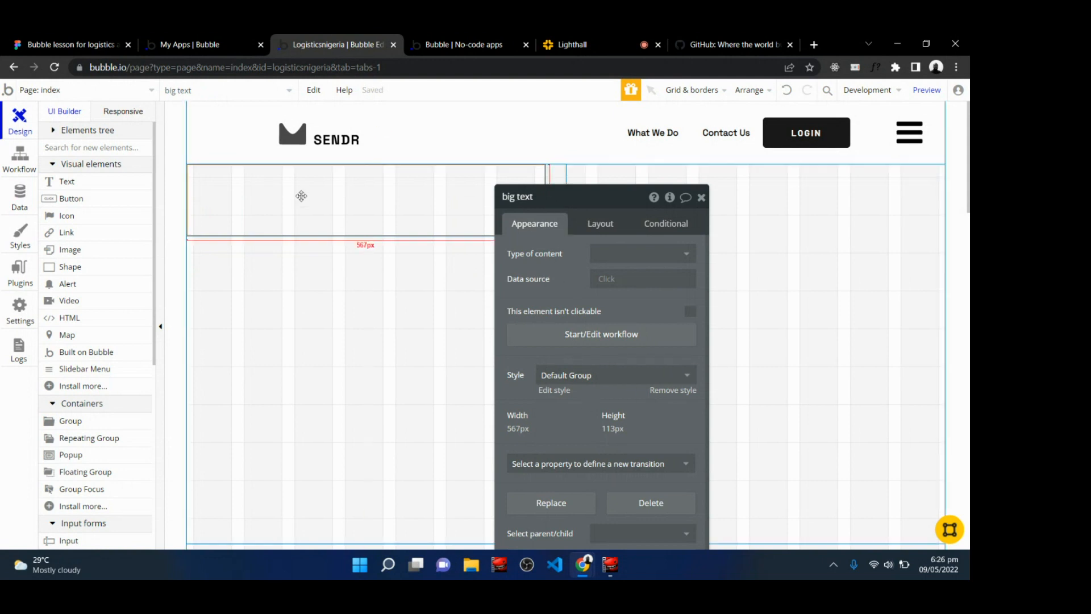
Set the big text group's container layout to Column.
left_click(606, 228)
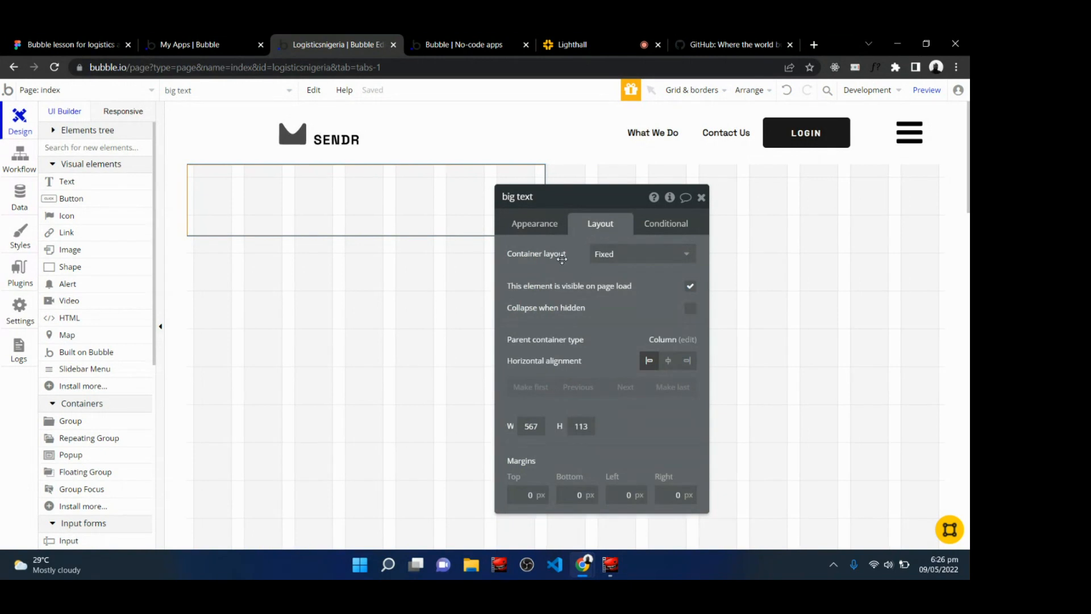
mouse_move(611, 261)
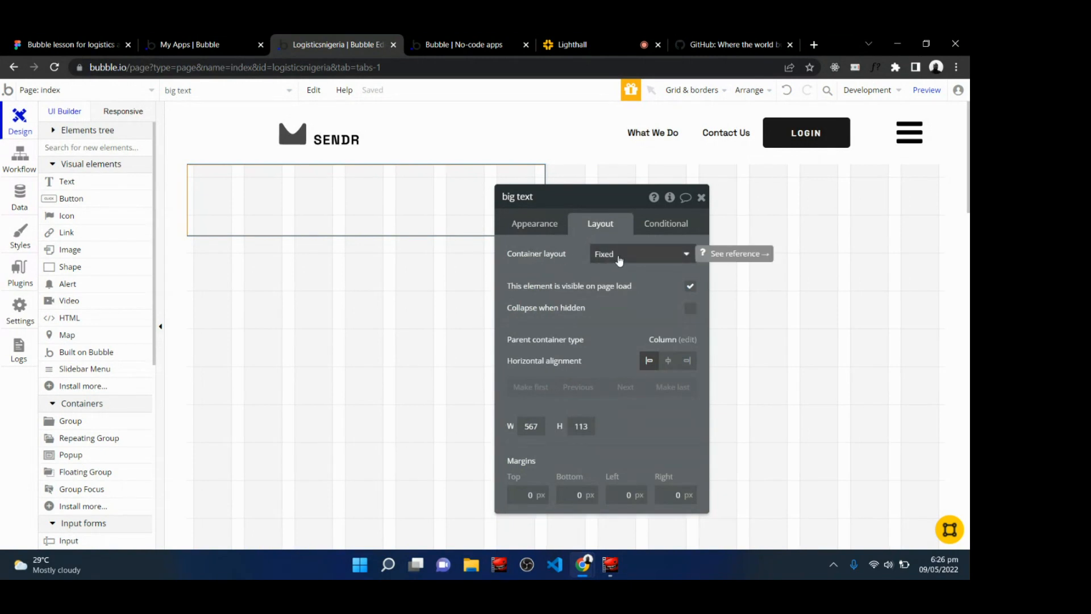
left_click(619, 260)
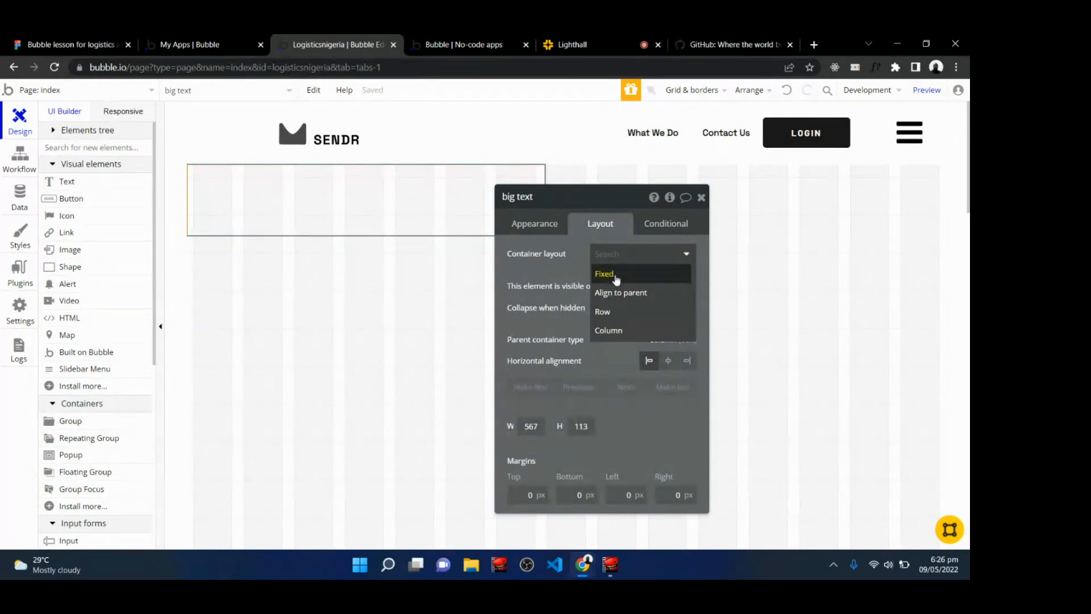
left_click(614, 273)
left_click(647, 361)
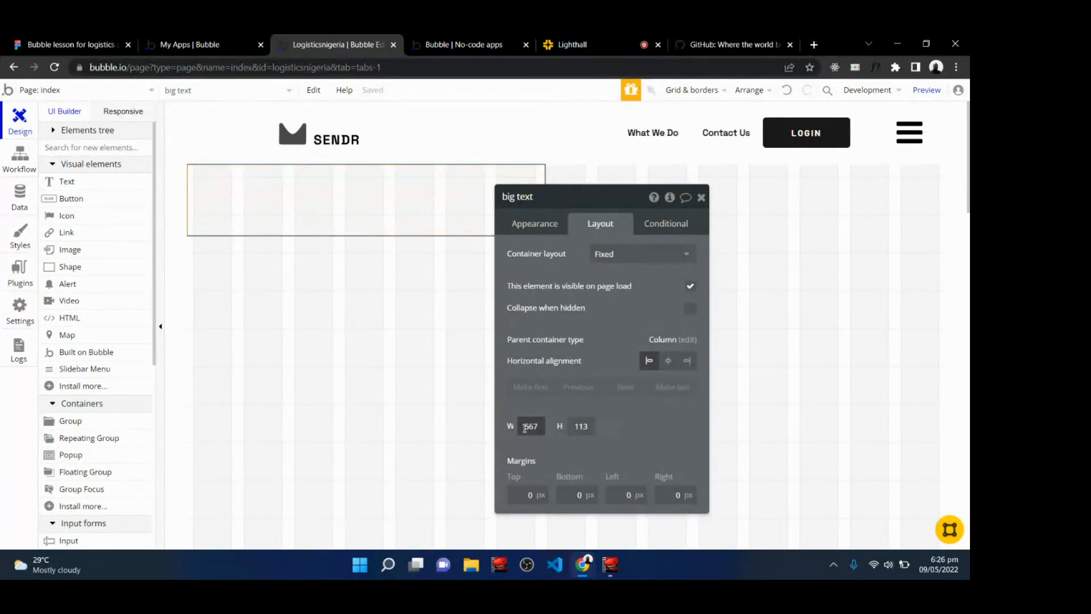
left_click(624, 258)
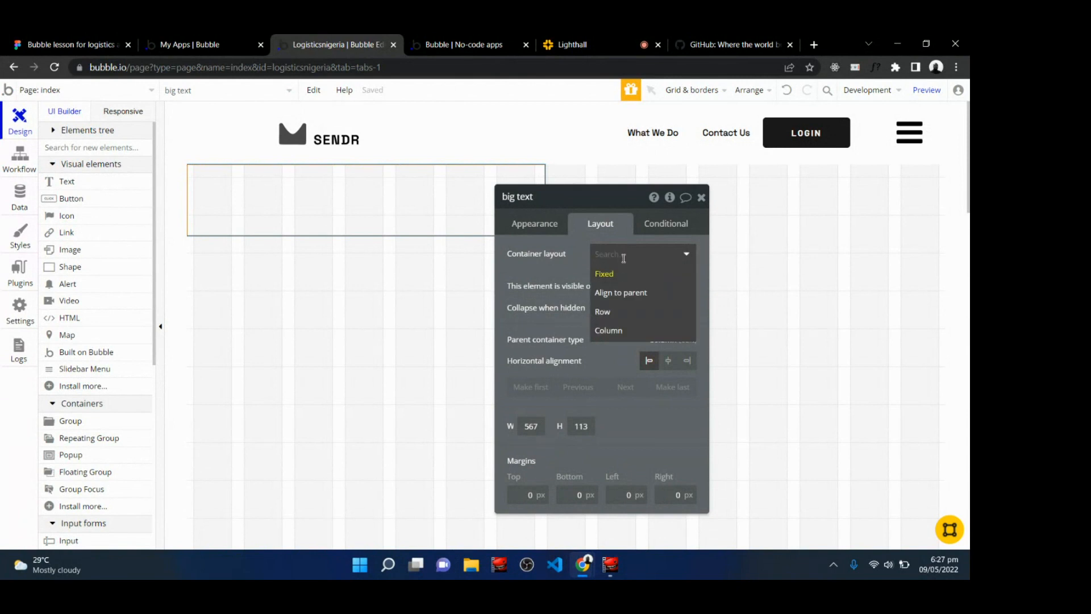
left_click(607, 311)
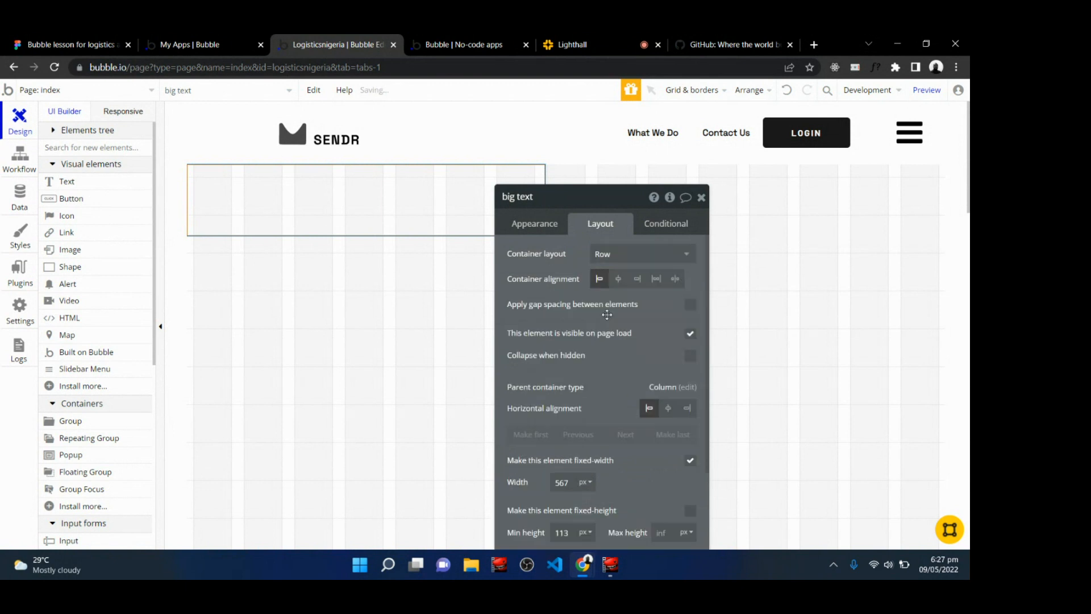
left_click(629, 258)
left_click(616, 293)
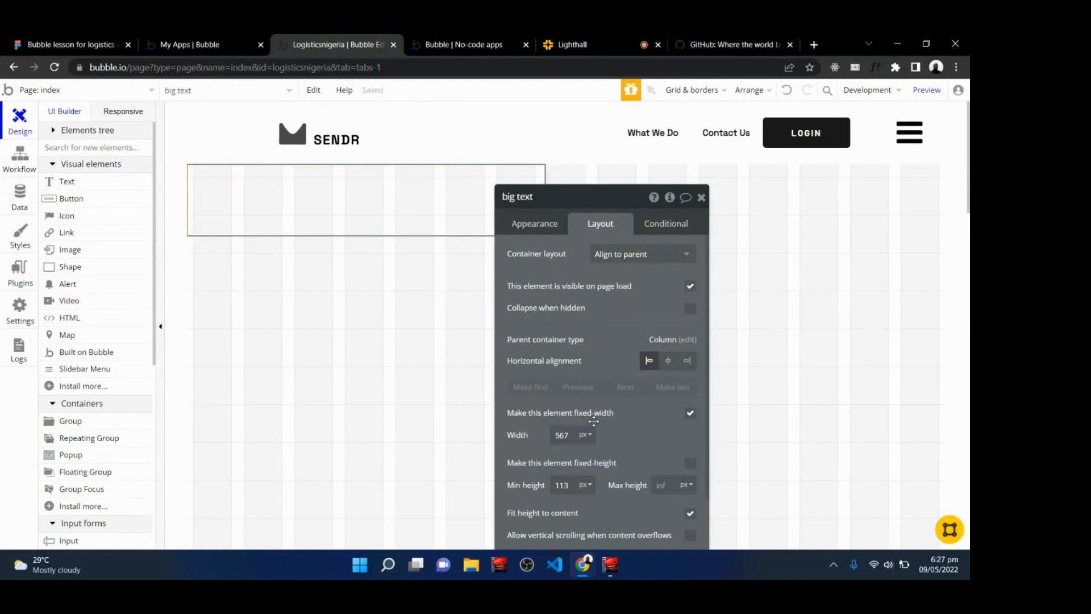
left_click(641, 264)
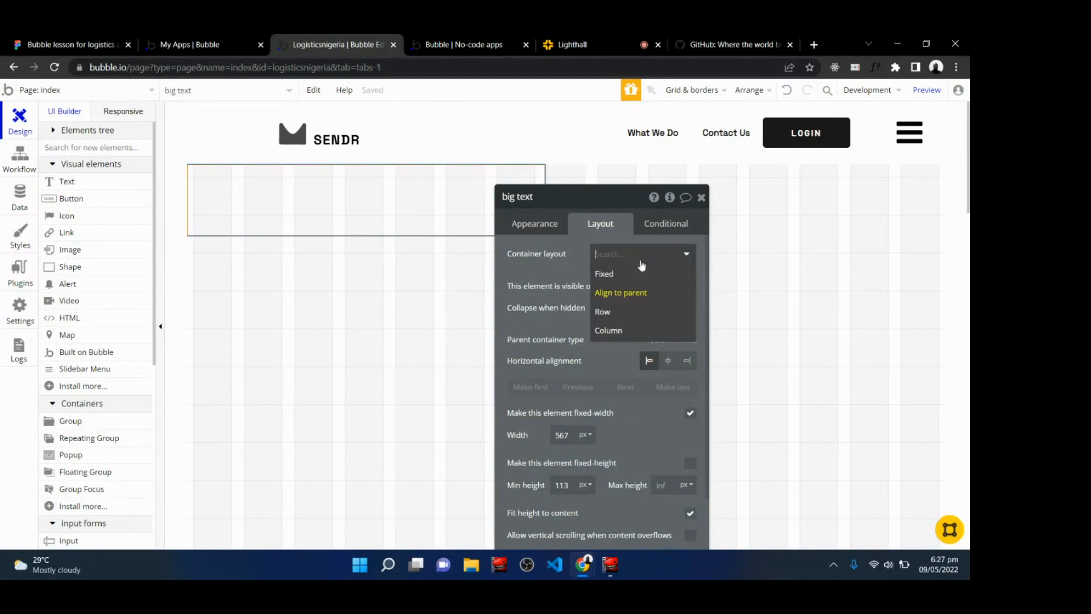
left_click(610, 315)
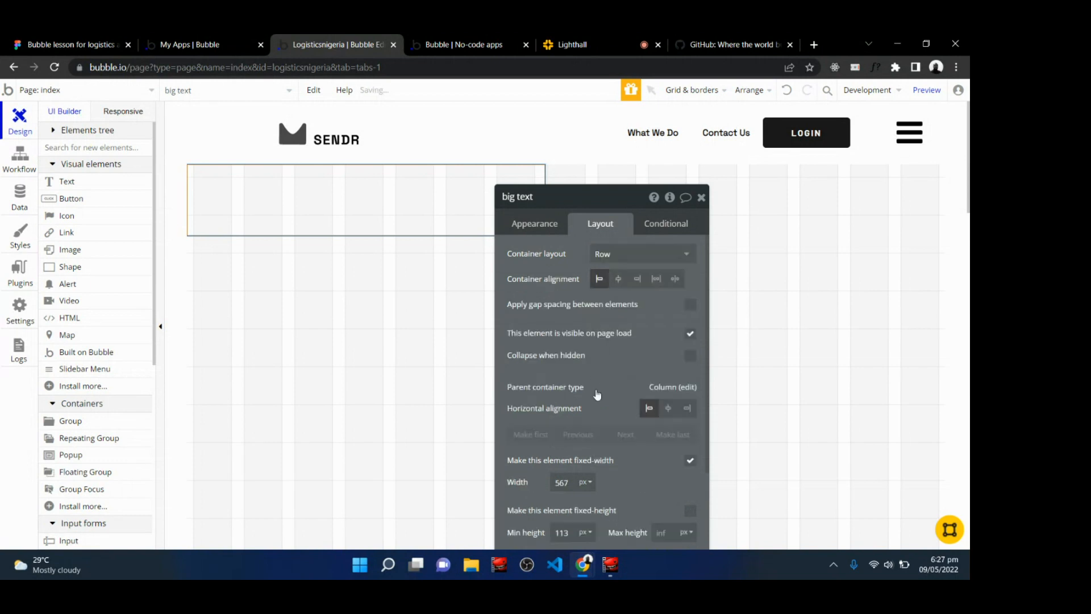
scroll(587, 398, "down", 1)
scroll(601, 397, "down", 2)
scroll(601, 398, "up", 3)
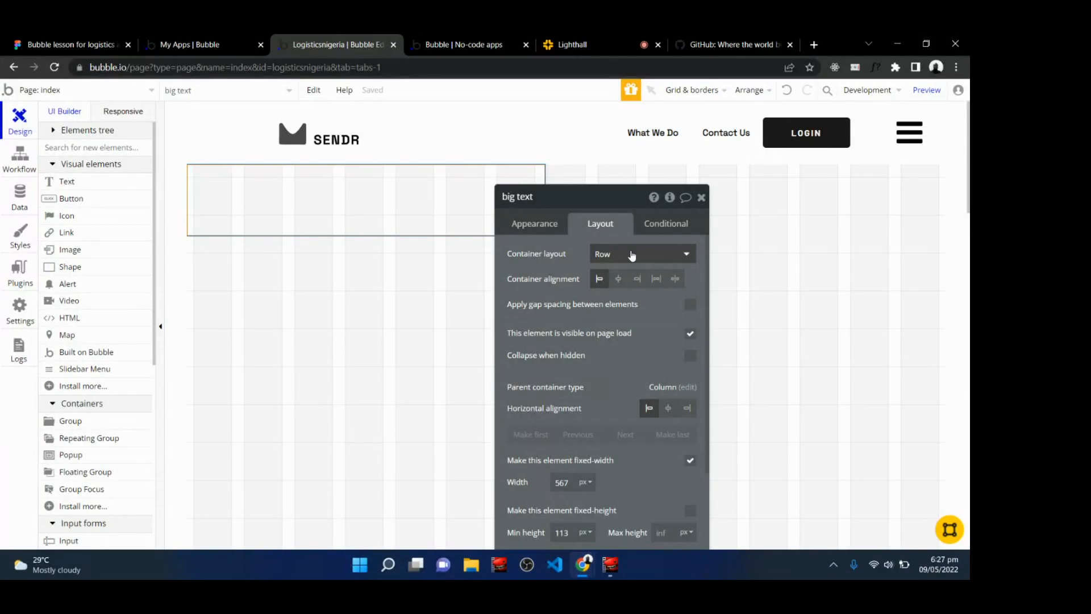
left_click(632, 255)
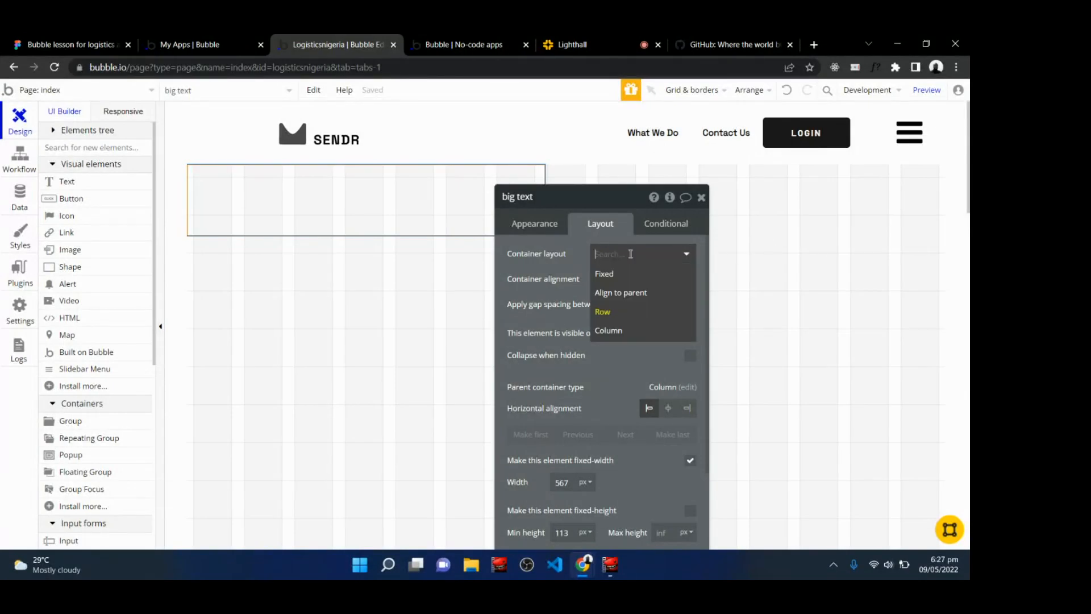
left_click(611, 332)
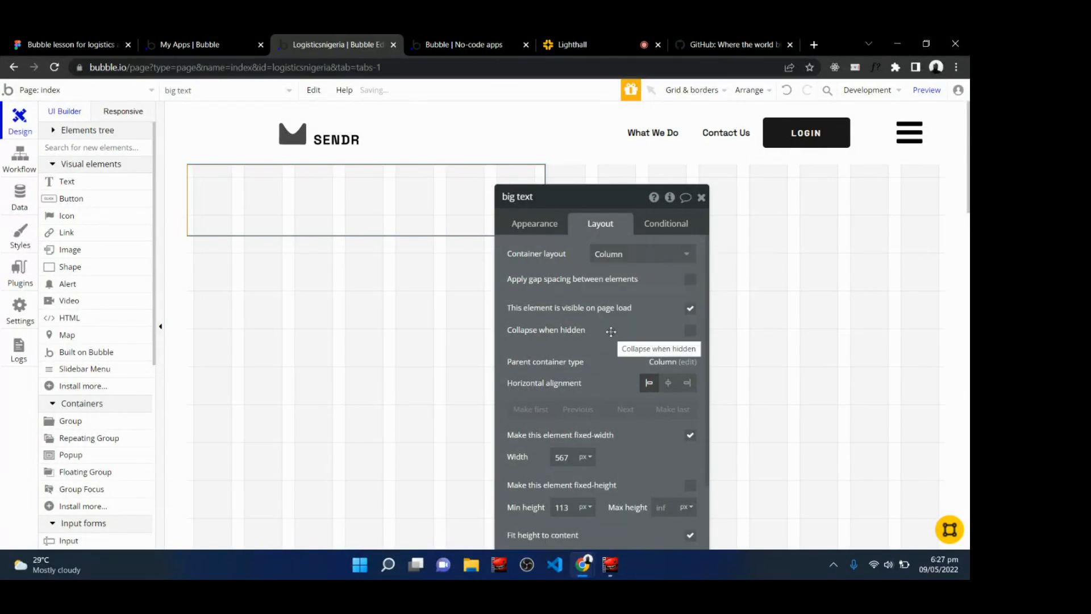
scroll(691, 329, "down", 2)
scroll(608, 392, "up", 2)
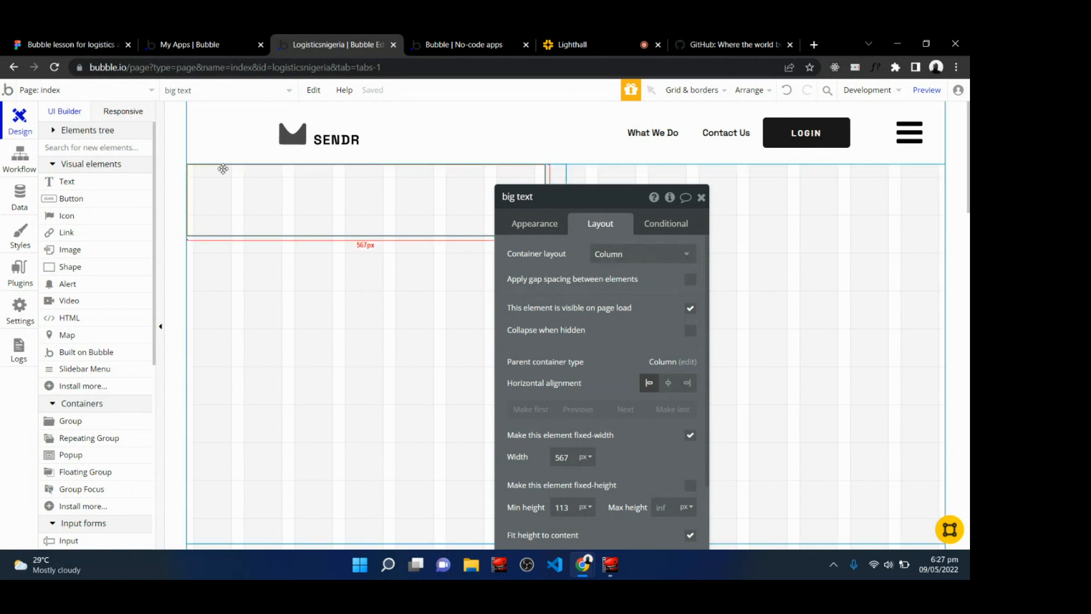
Draw a Text element about 516 px wide inside the big text group and enter Timely Package Delivery.
left_click(67, 183)
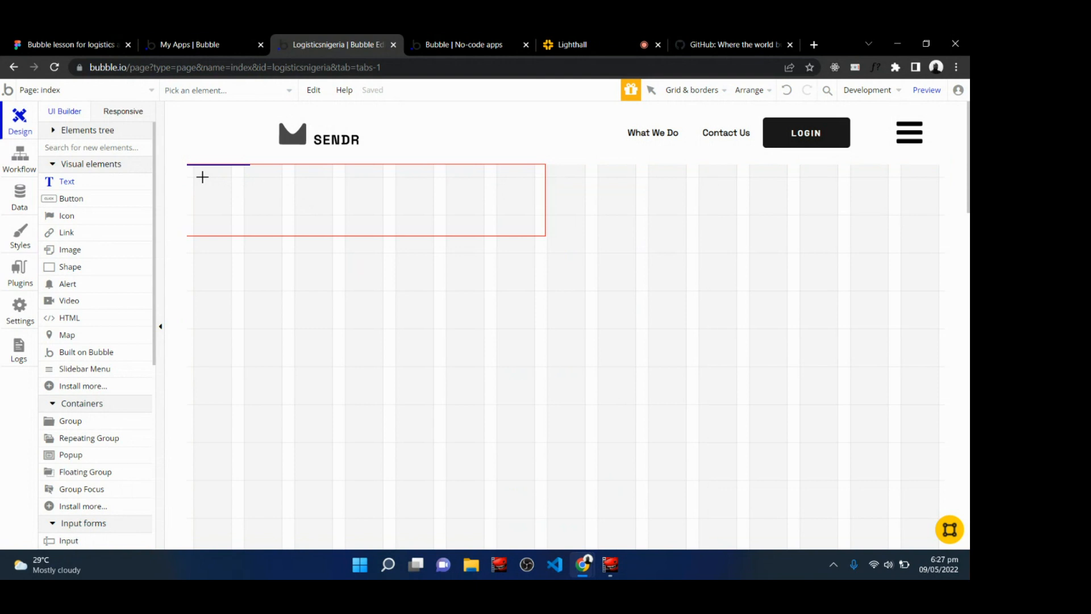
mouse_move(202, 177)
left_mouse_down()
mouse_move(360, 205)
mouse_move(492, 212)
mouse_move(529, 227)
left_mouse_up()
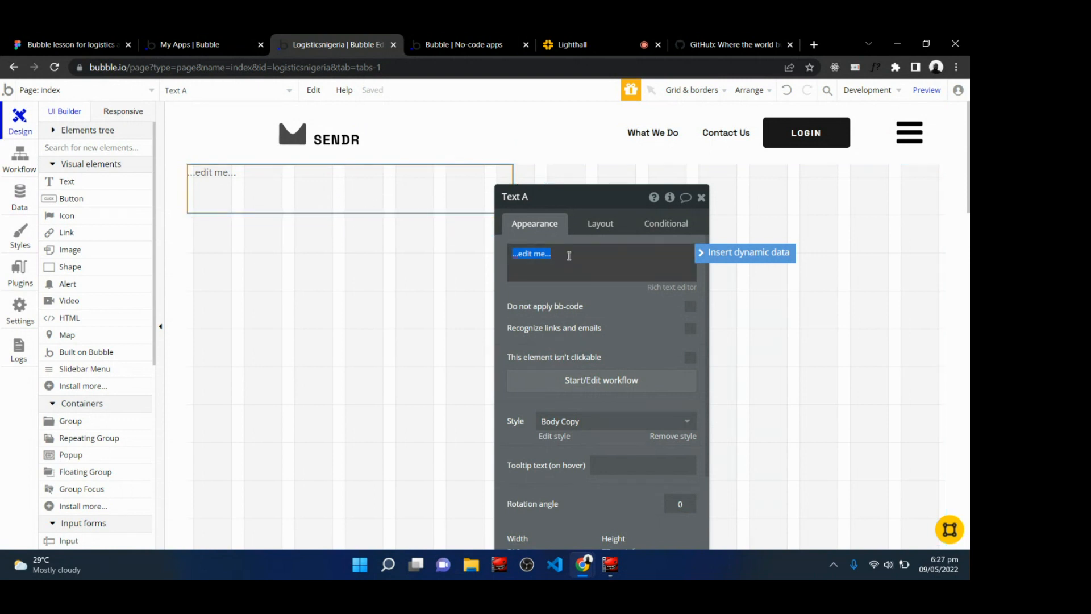
left_click(90, 40)
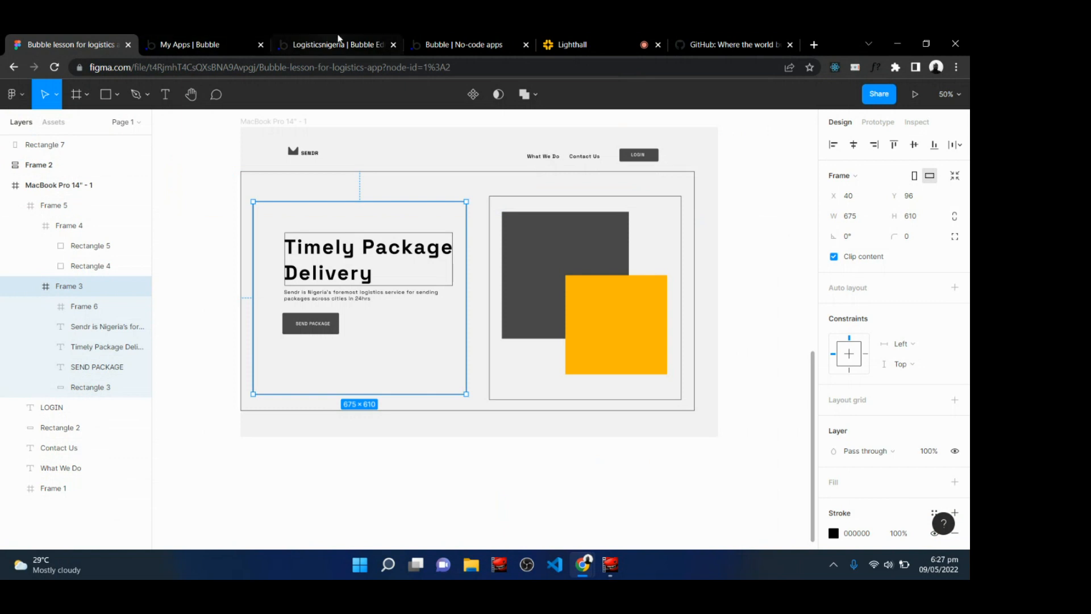
left_click(366, 45)
triple_click(581, 258)
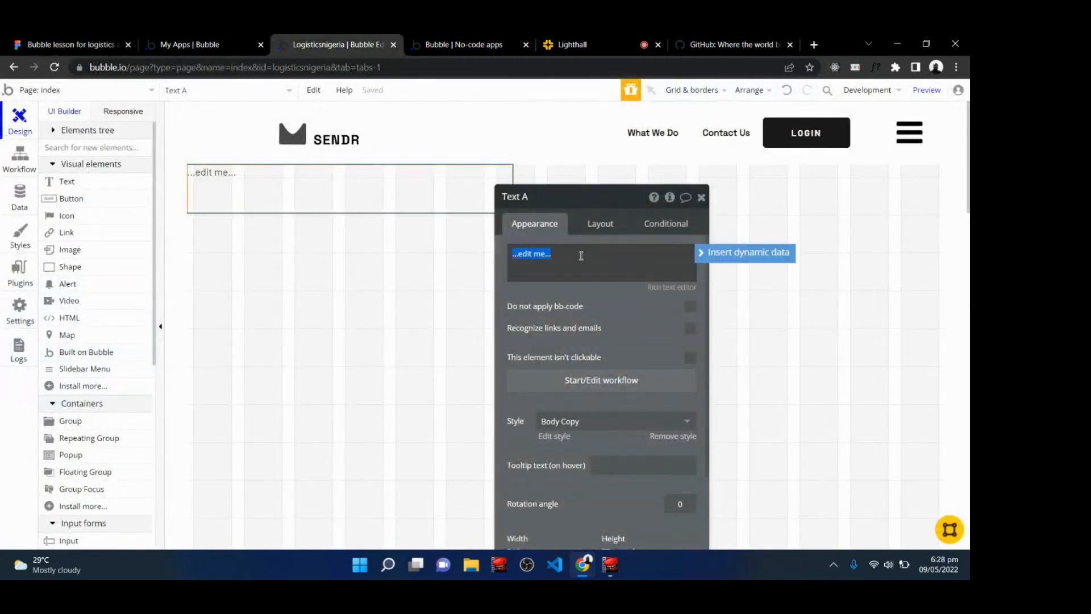
key("BackSpace")
type("Timely Package Delivery")
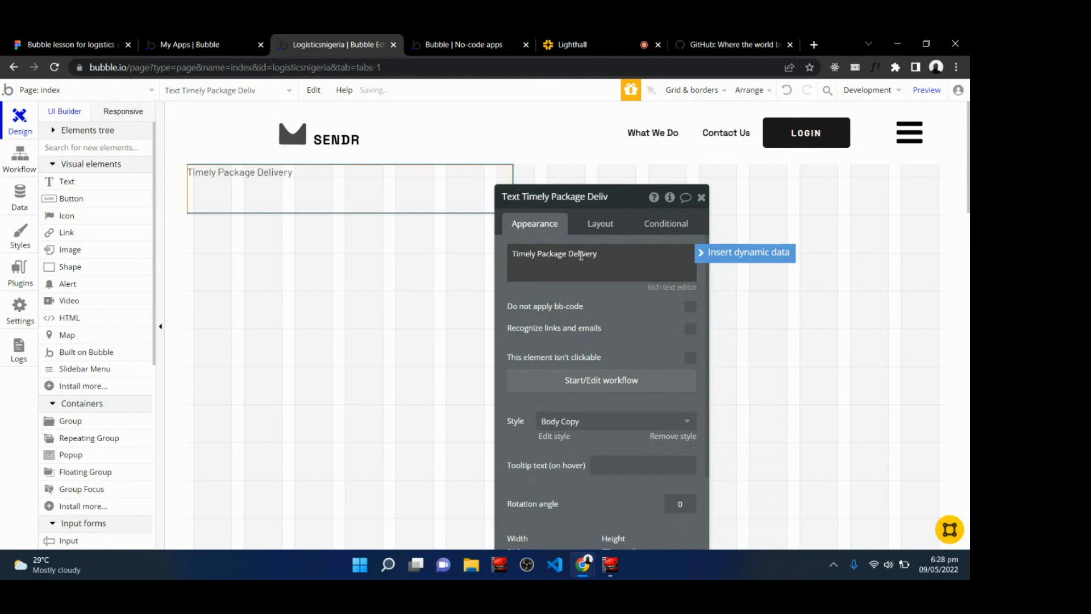
left_click(620, 307)
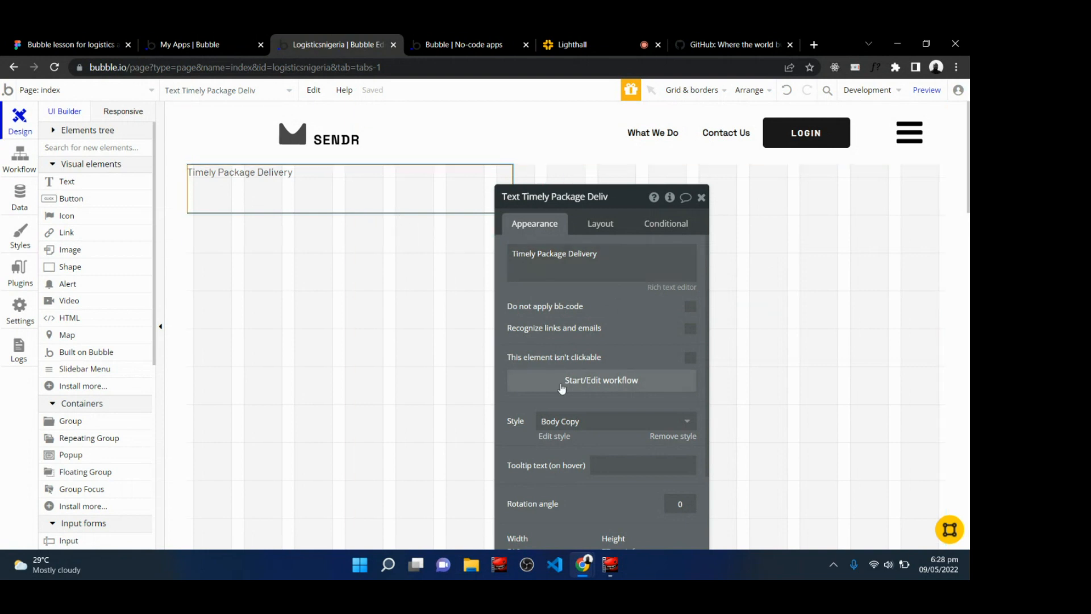
Remove the Body Copy style from the title text and set its font size to 64.
scroll(557, 421, "down", 2)
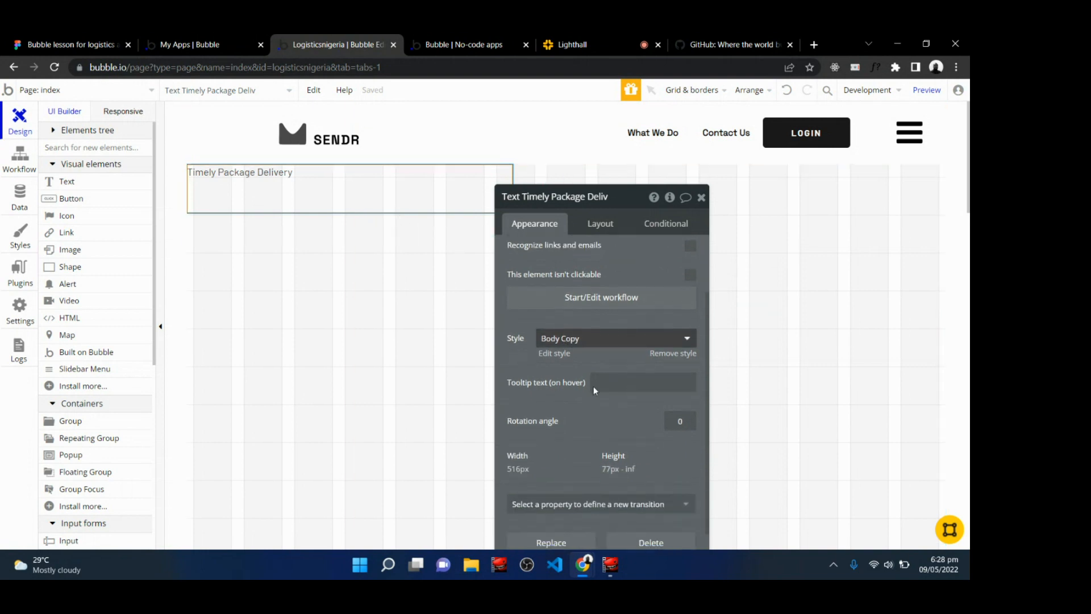
left_click(675, 354)
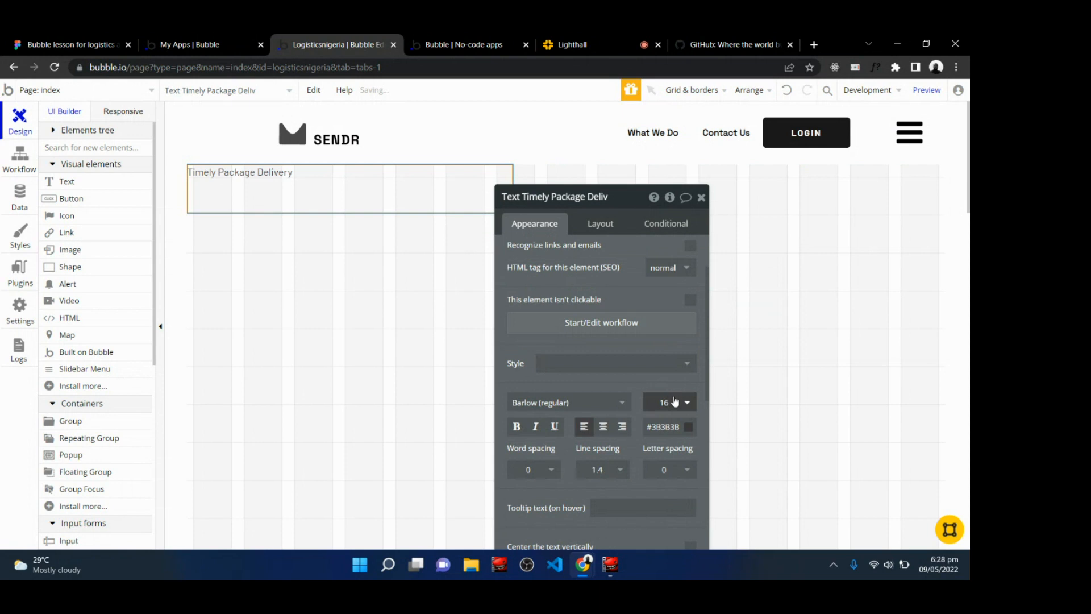
left_click(686, 404)
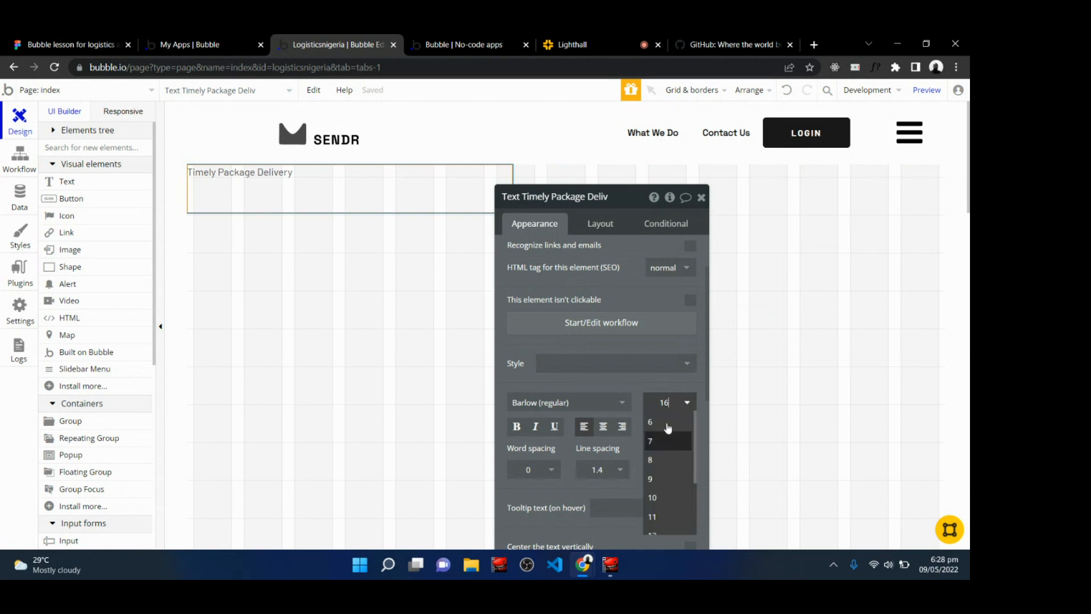
double_click(667, 402)
type("72")
key("Return")
double_click(667, 402)
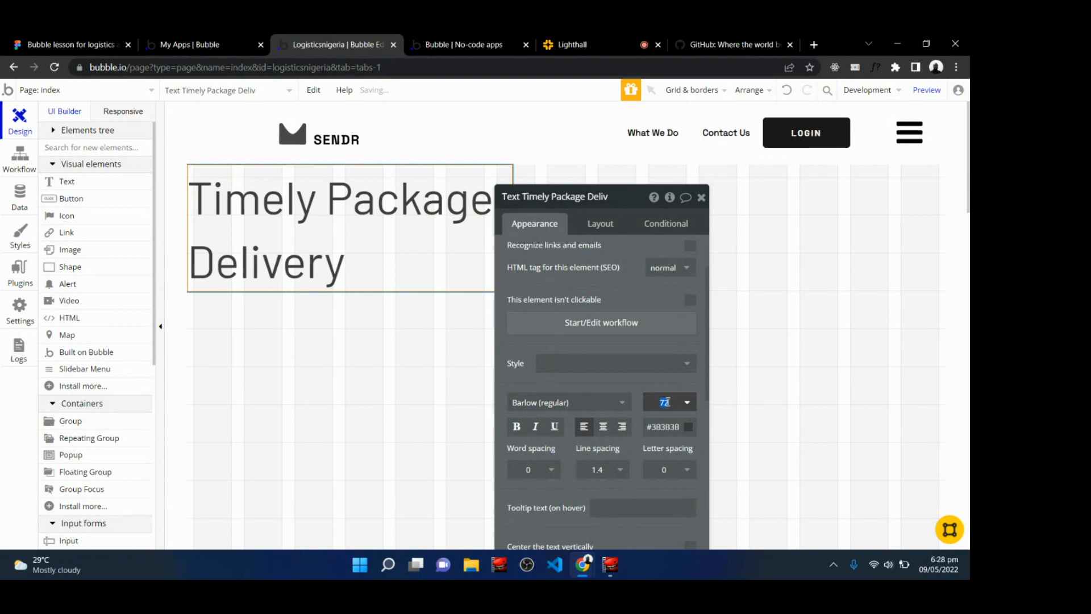
type("64")
key("Return")
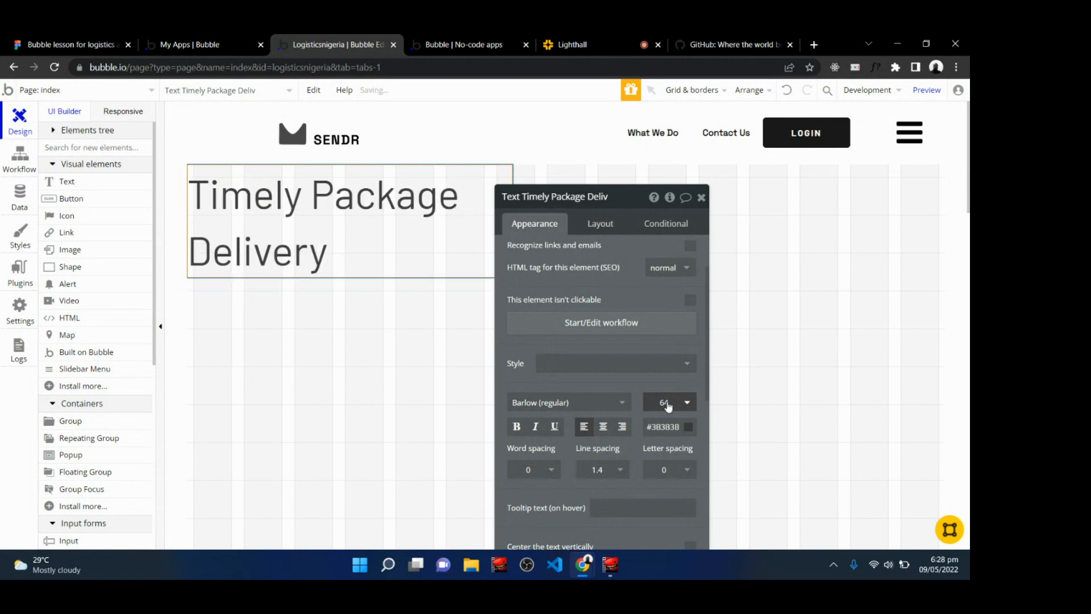
Change the title text's font to Space Grotesk (600) and make it bold.
left_click(540, 403)
type("sp")
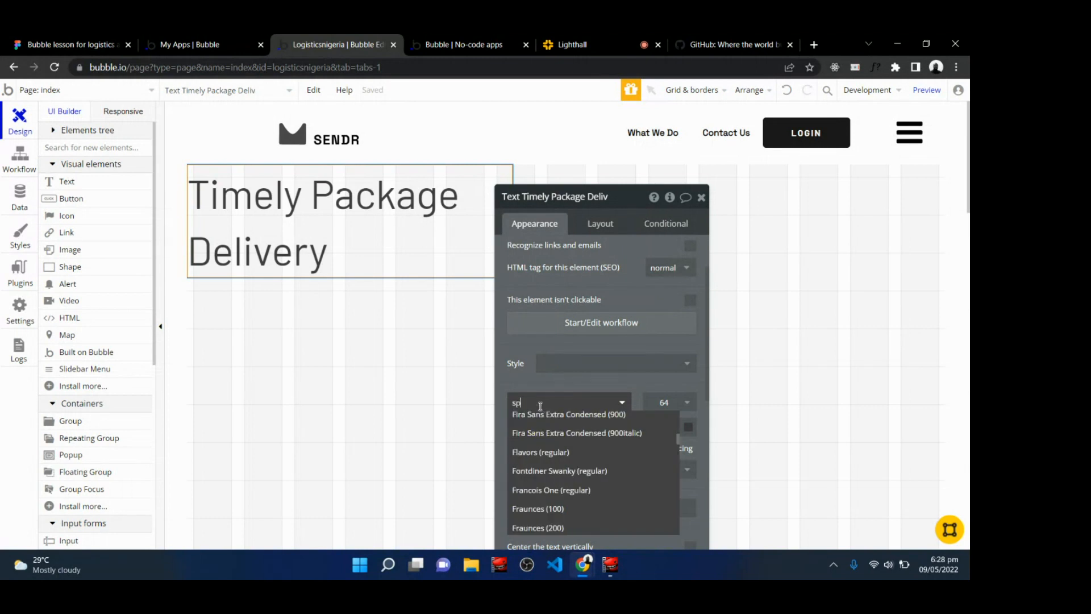
type("ace gro")
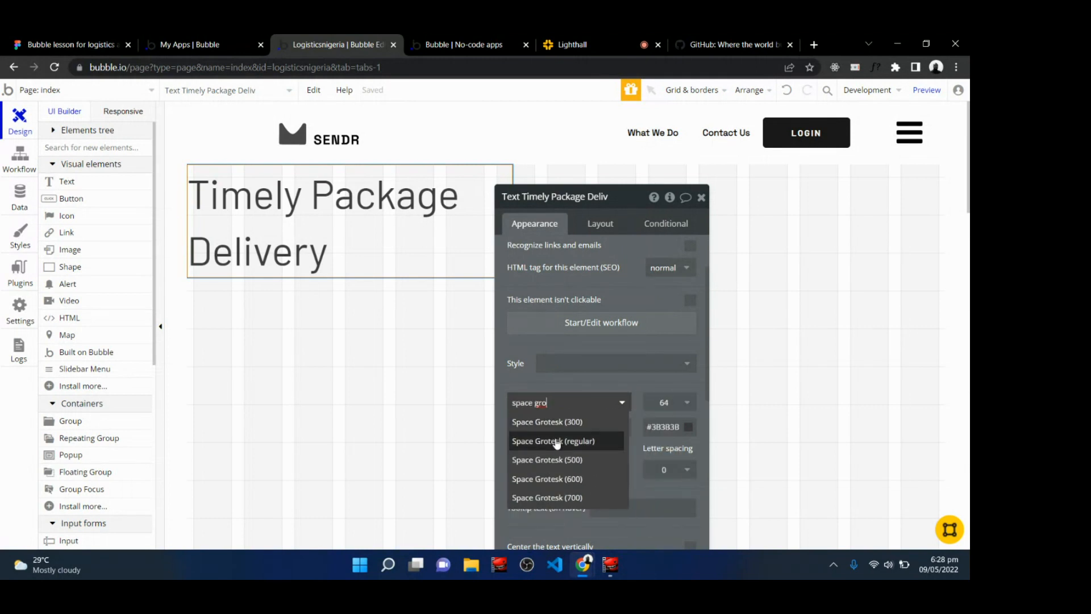
left_click(559, 478)
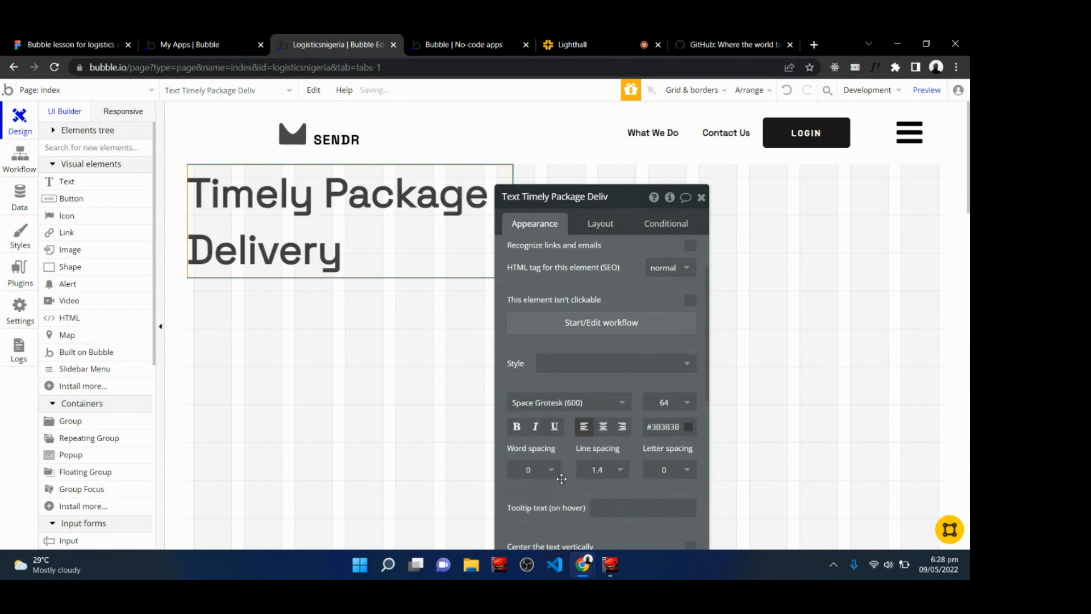
left_click(517, 430)
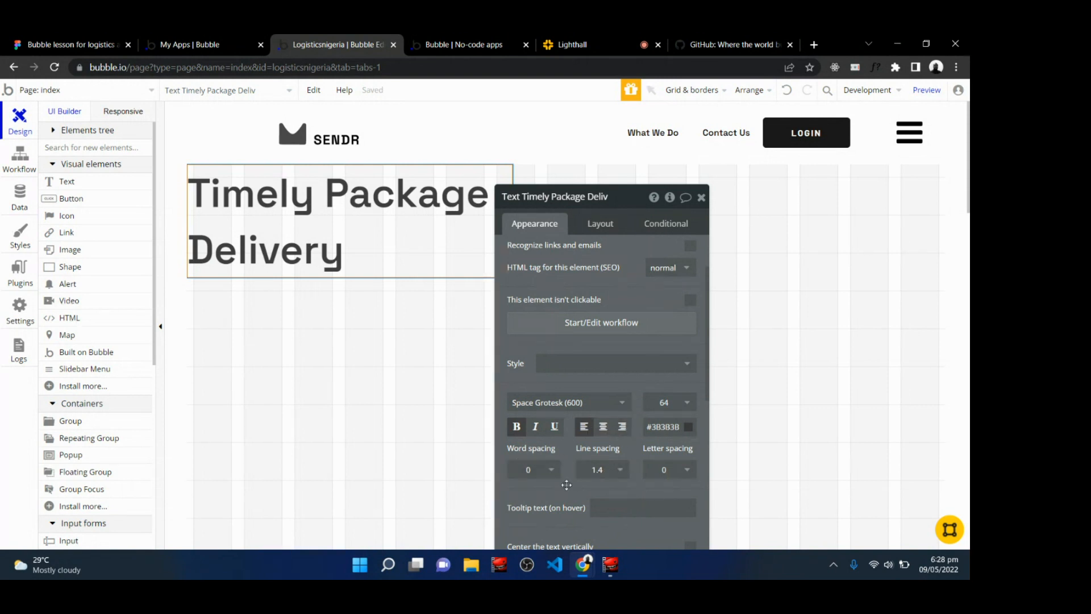
scroll(566, 485, "down", 4)
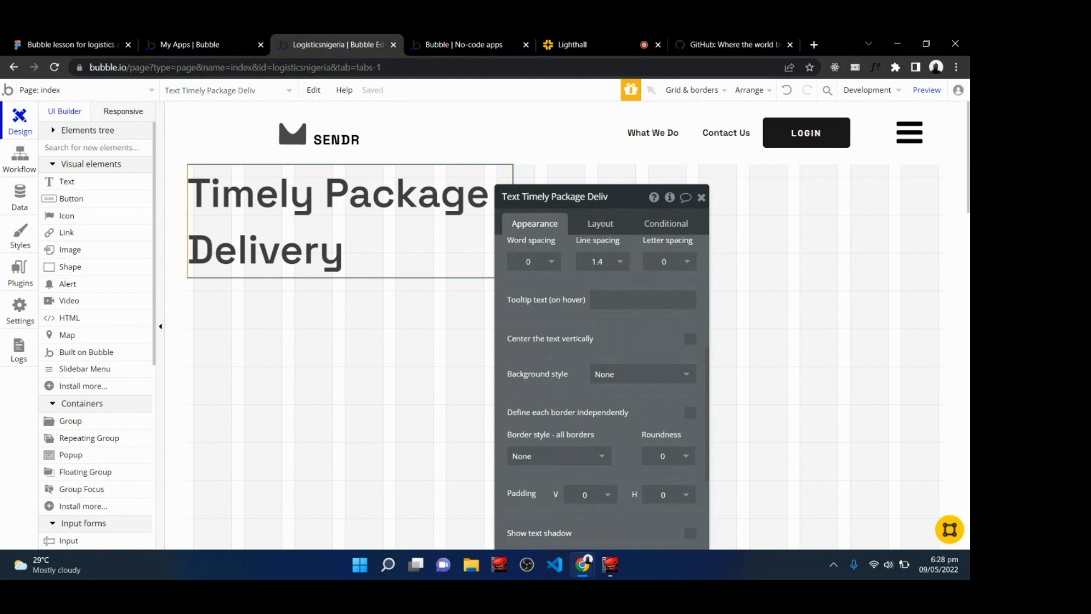
left_click(642, 384)
key("Escape")
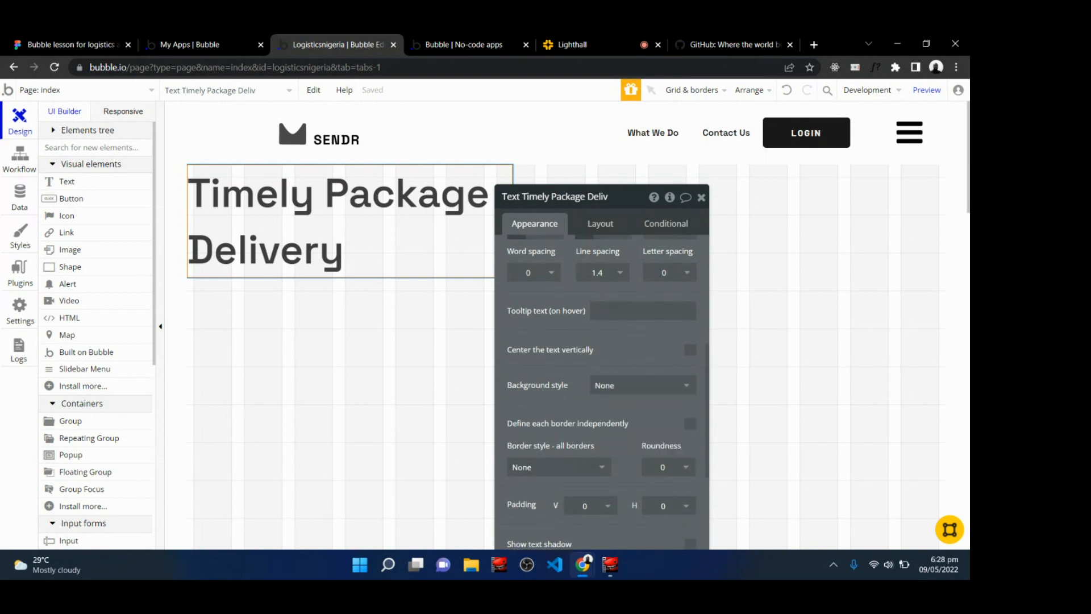
scroll(602, 392, "up", 5)
scroll(611, 438, "up", 2)
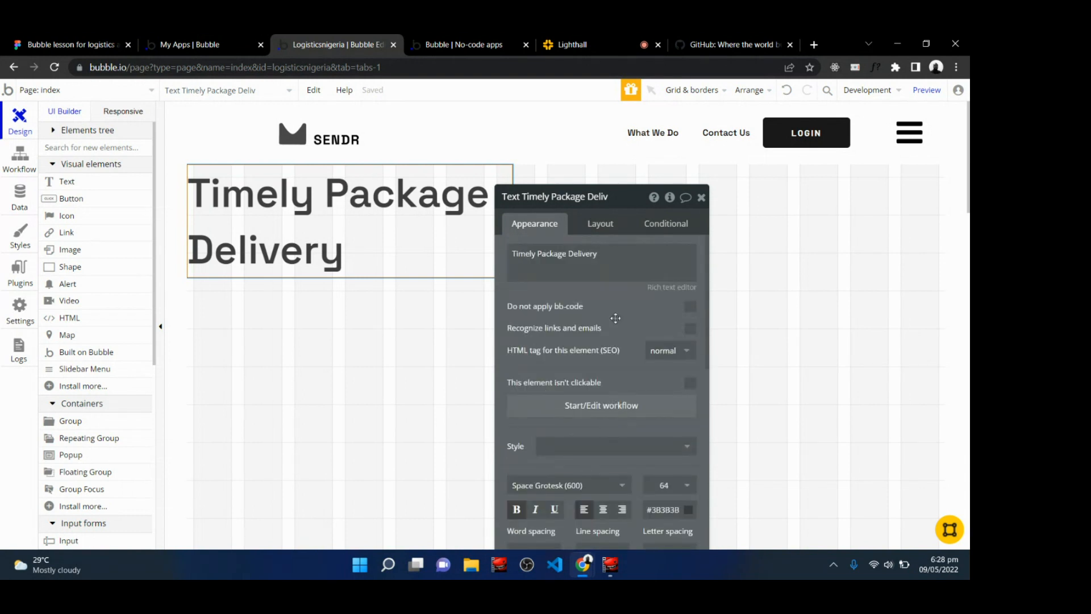
Make the title text's width flexible with a minimum of 300 px and a maximum of 600 px.
left_click(600, 225)
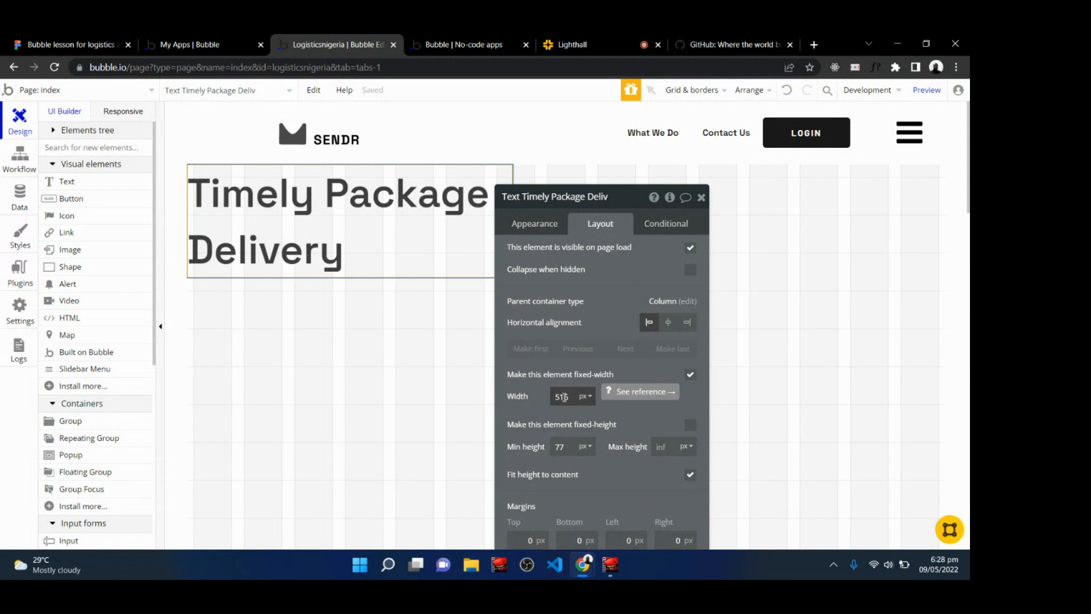
left_click(690, 374)
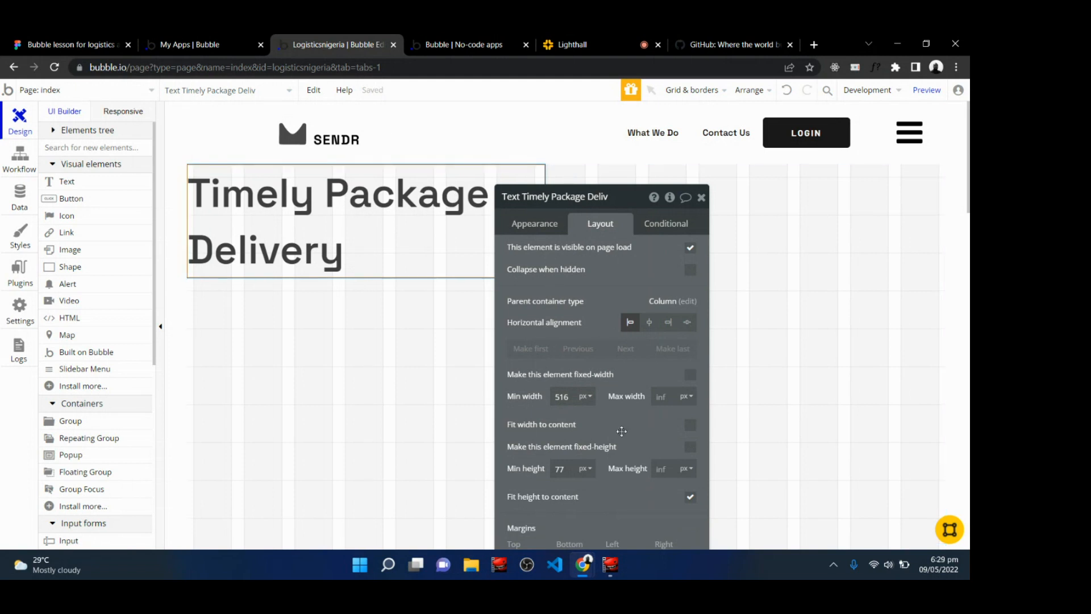
double_click(568, 398)
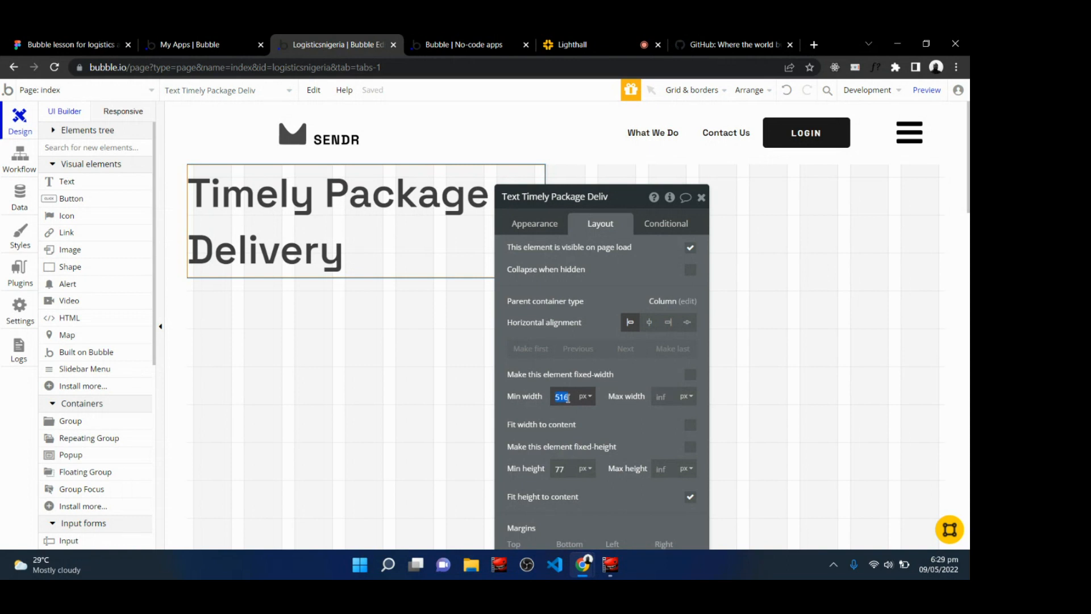
type("300")
left_click(664, 397)
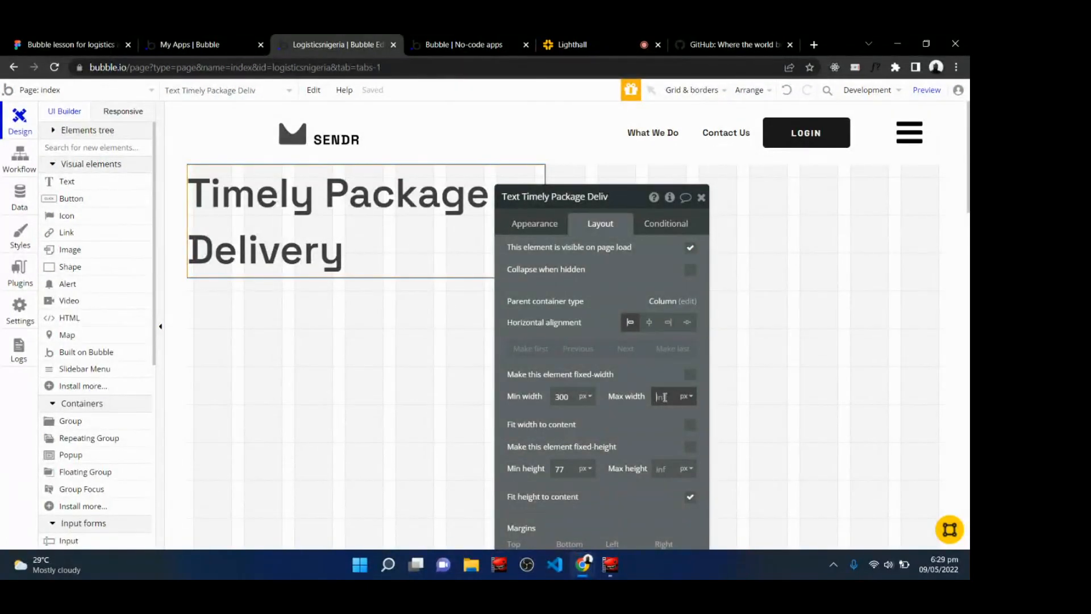
type("600")
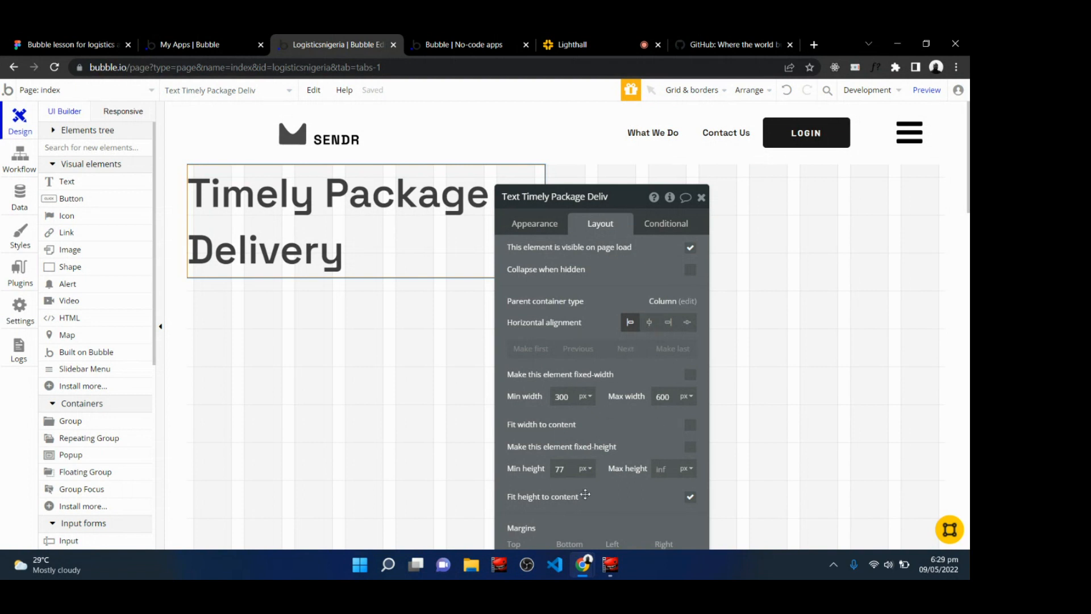
Set the title text's minimum height to 100 px.
key("BackSpace")
key("BackSpace")
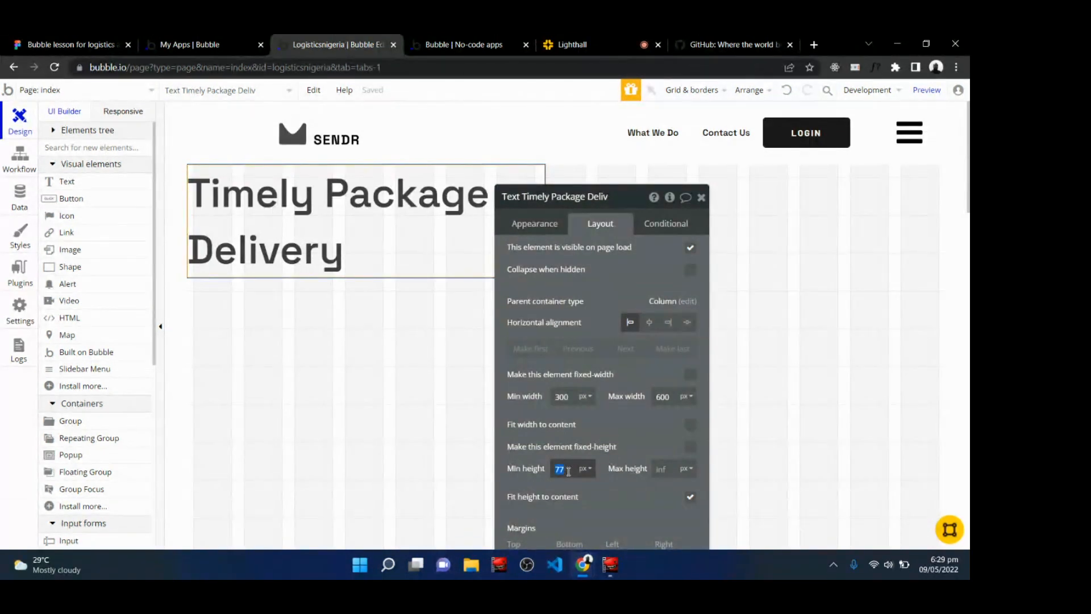
type("100")
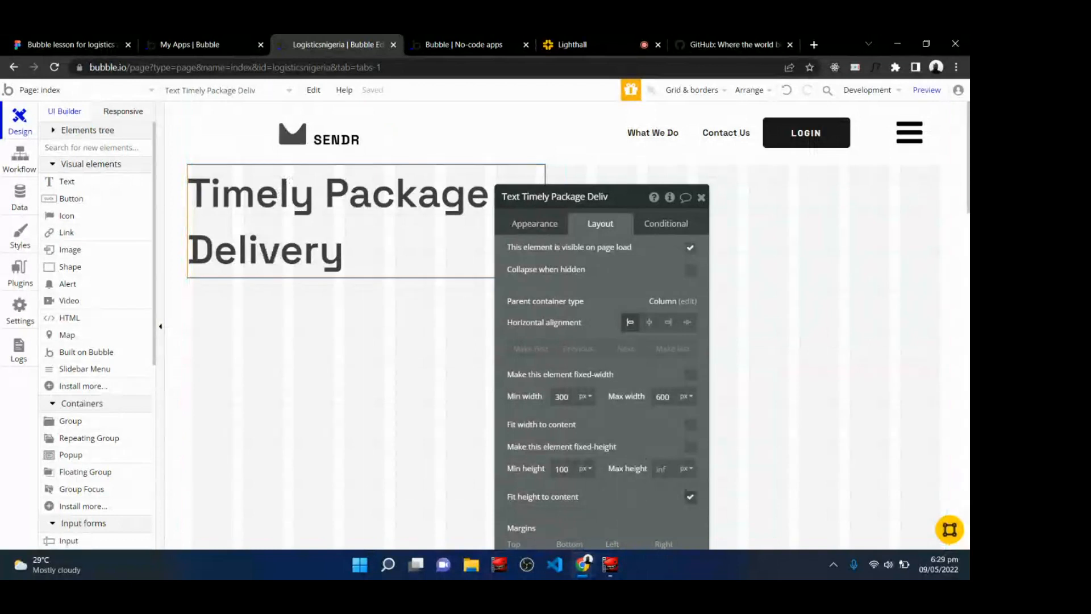
Give the title text a top margin of 82 px and a left margin of 120 px.
left_click_drag(623, 198, 612, 147)
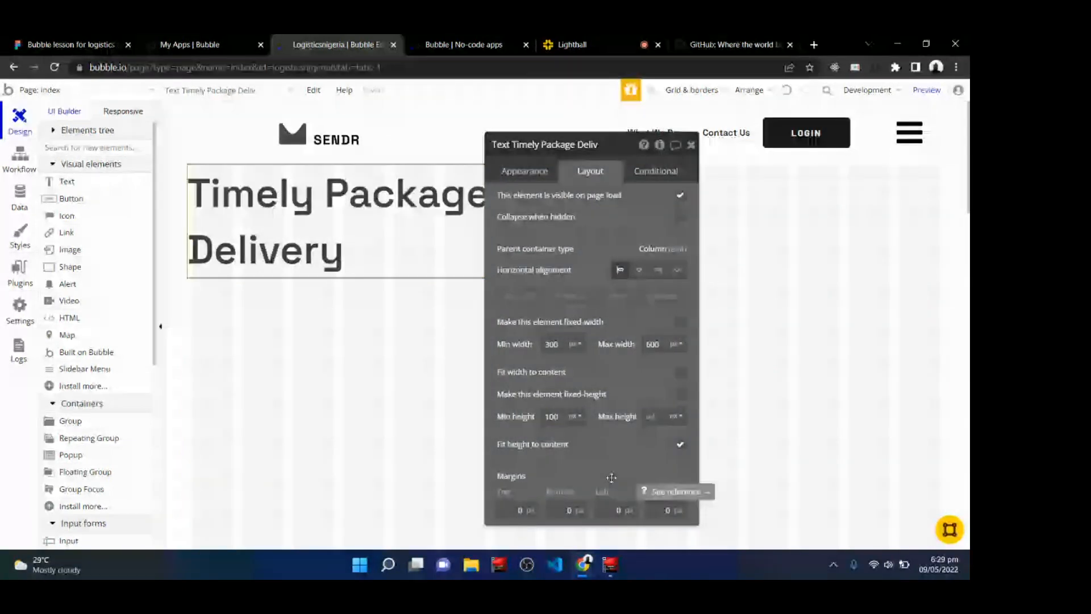
left_click(517, 507)
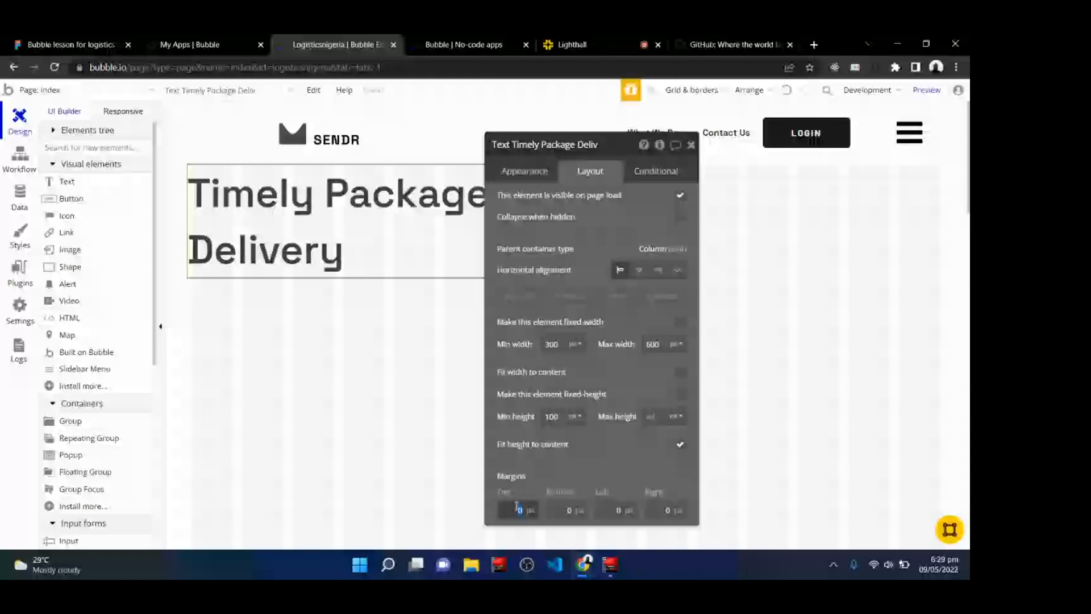
type("82")
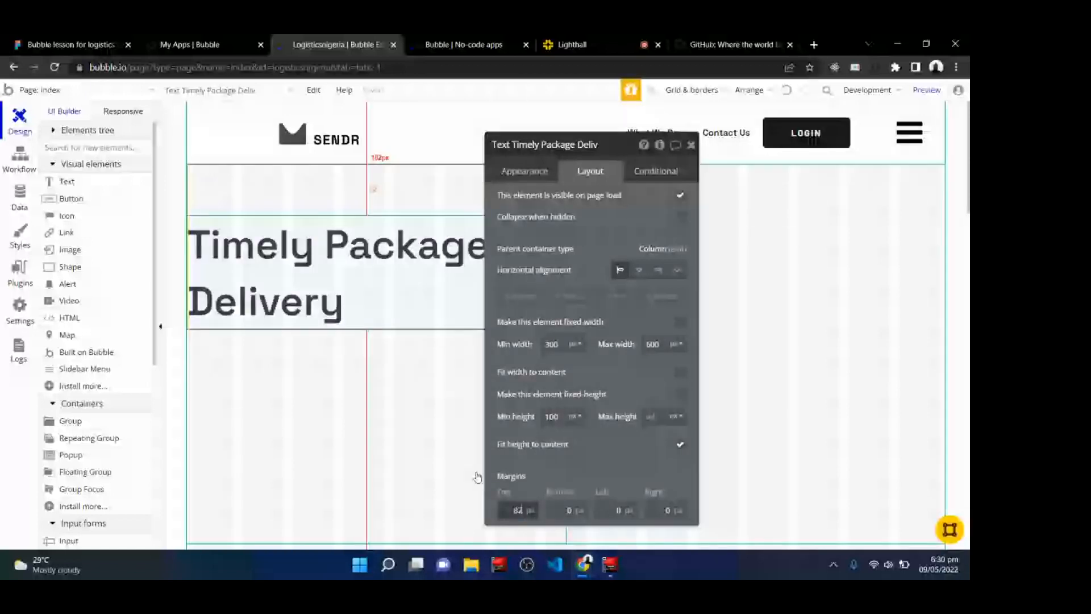
left_click(618, 511)
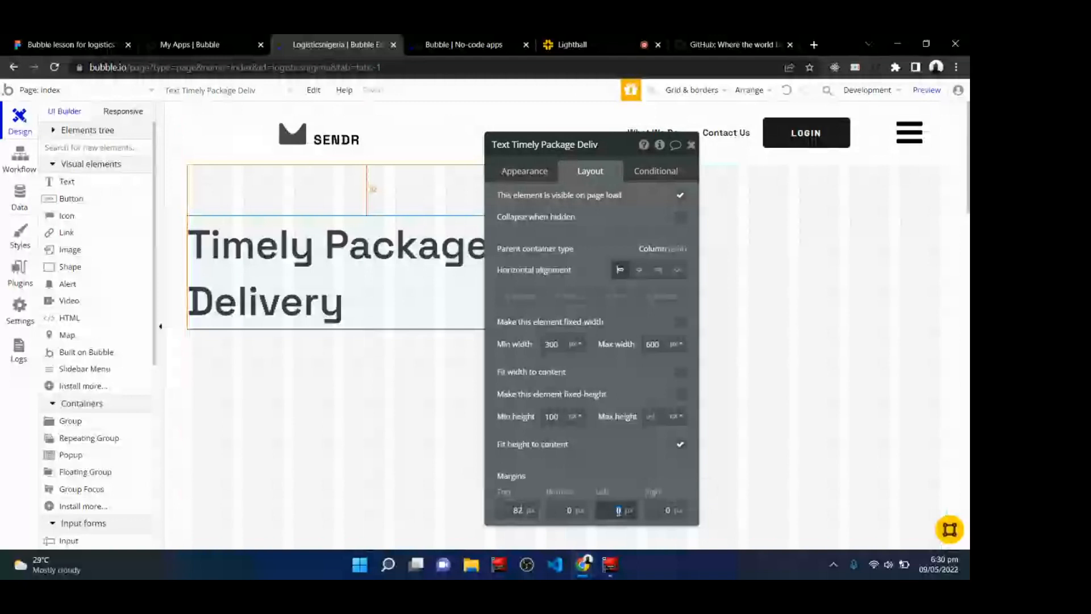
type("120")
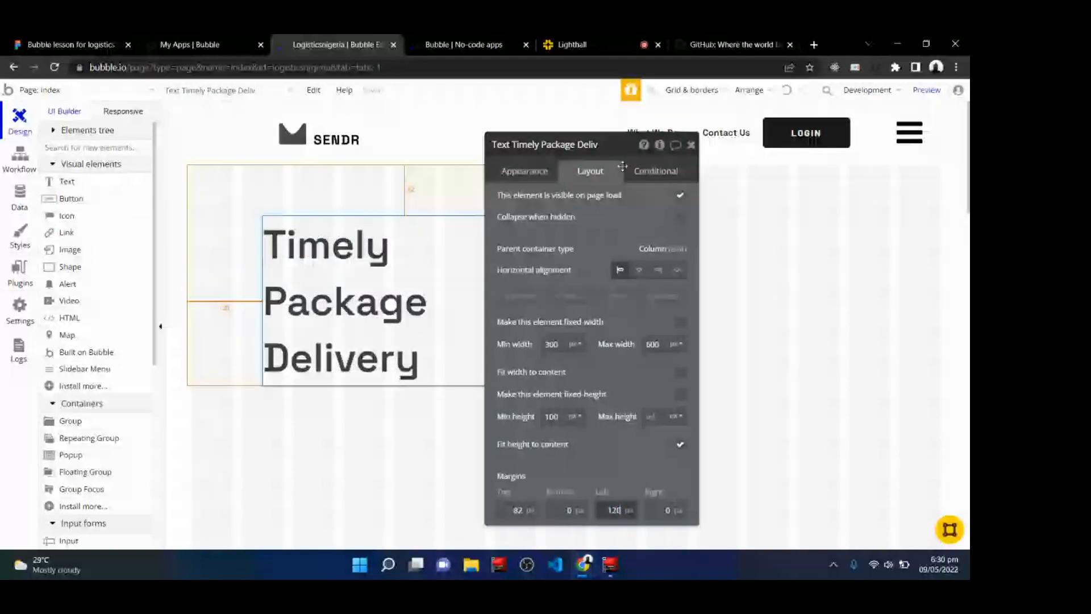
Set the title's font size to 48 and its font to Space Grotesk (700).
left_click_drag(623, 166, 658, 182)
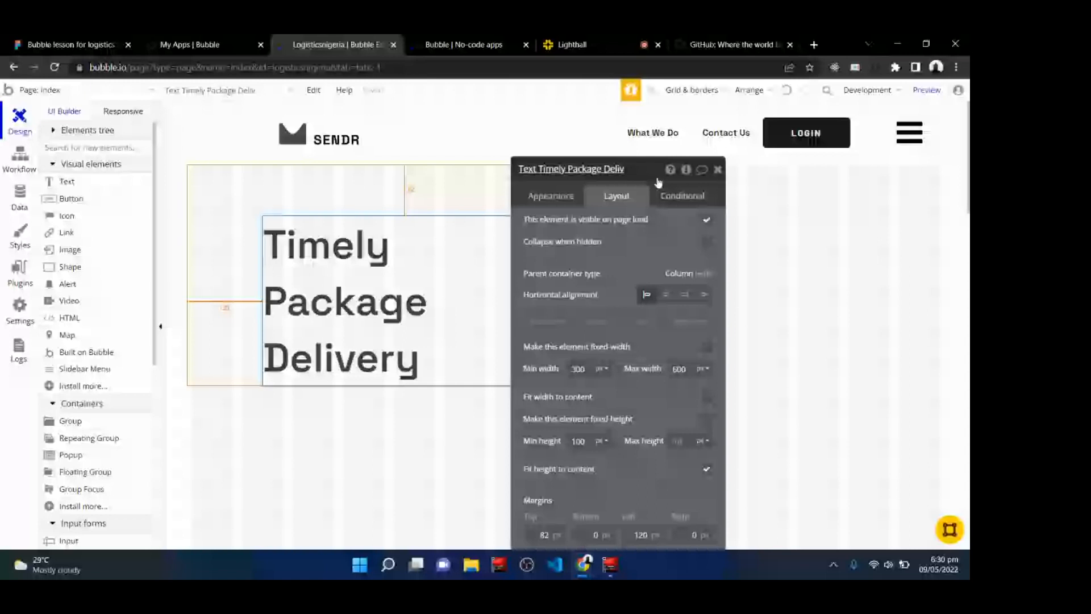
left_click(338, 357)
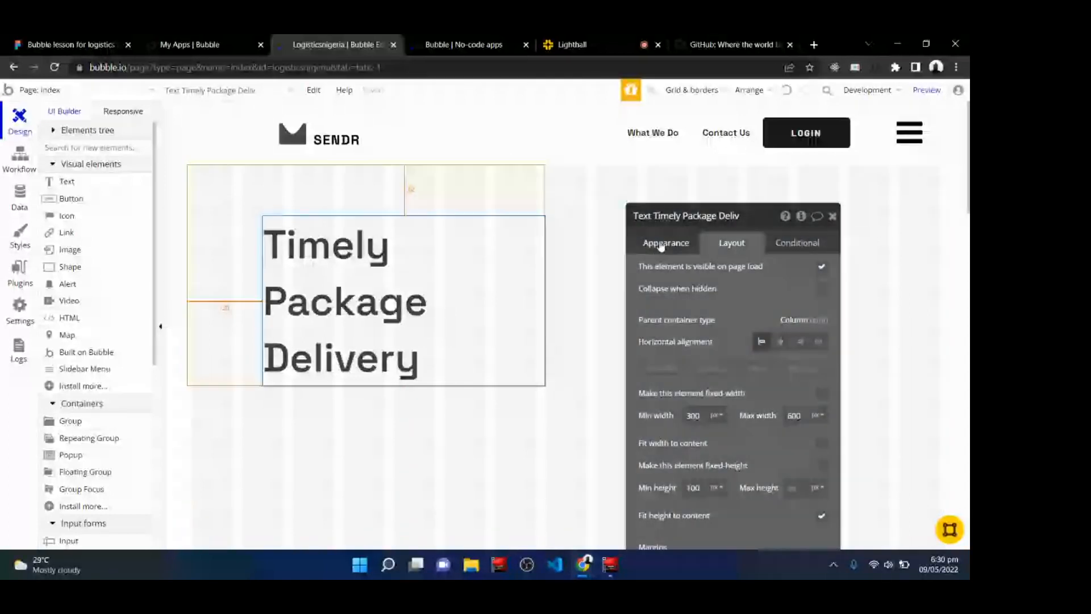
left_click(661, 246)
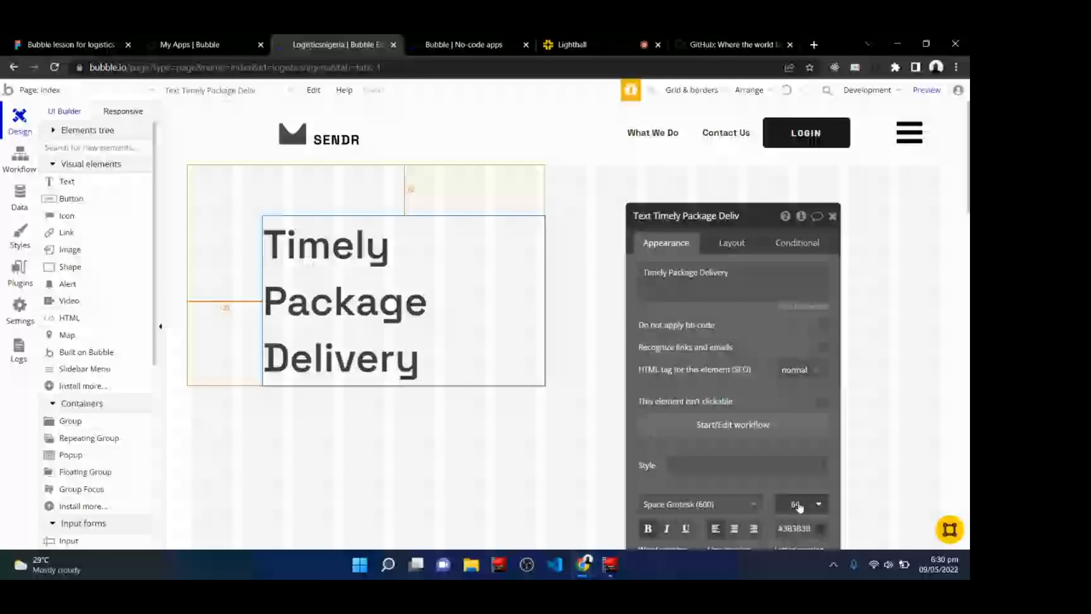
left_click(799, 505)
key("BackSpace")
key("BackSpace")
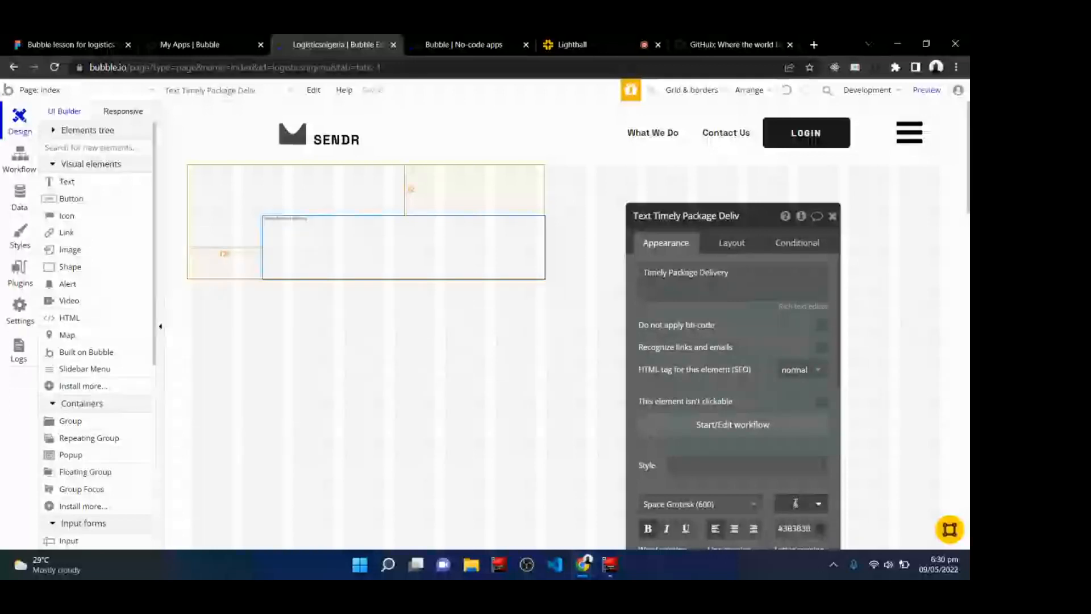
type("7")
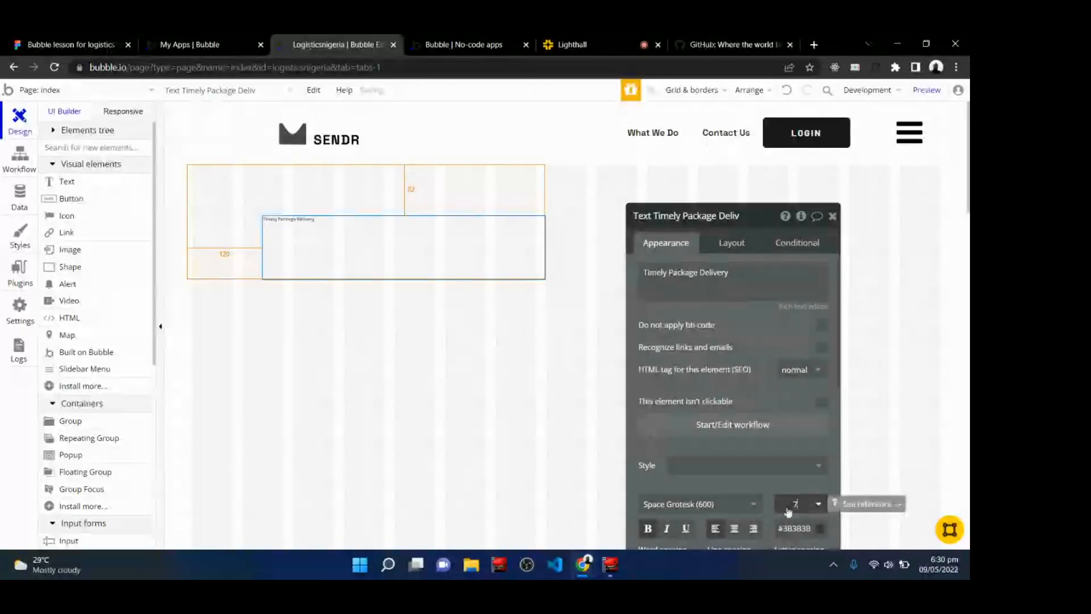
key("BackSpace")
type("48")
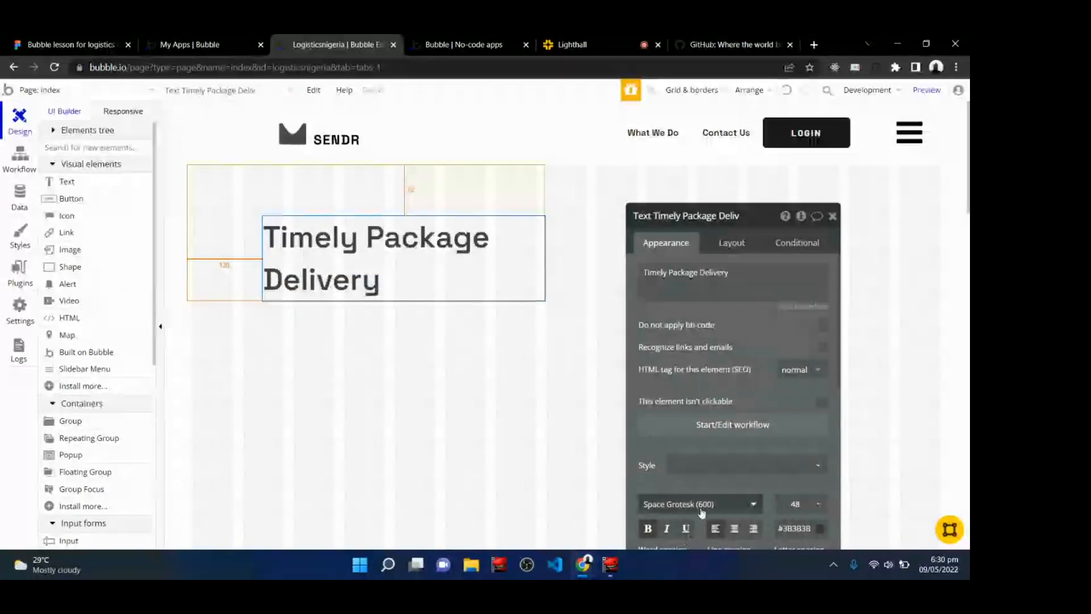
left_click_drag(763, 213, 699, 107)
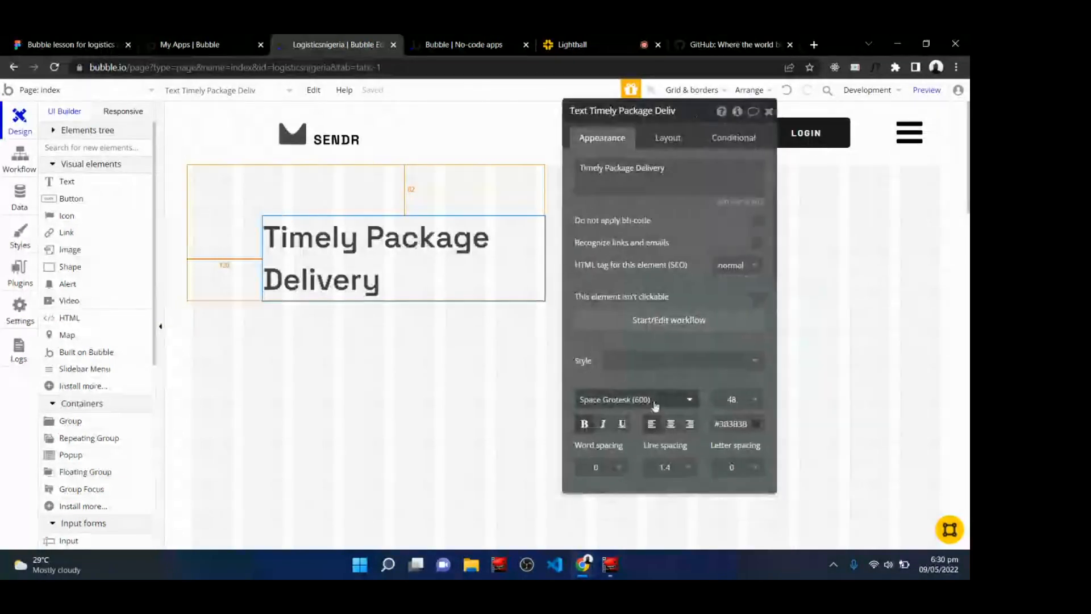
left_click(655, 405)
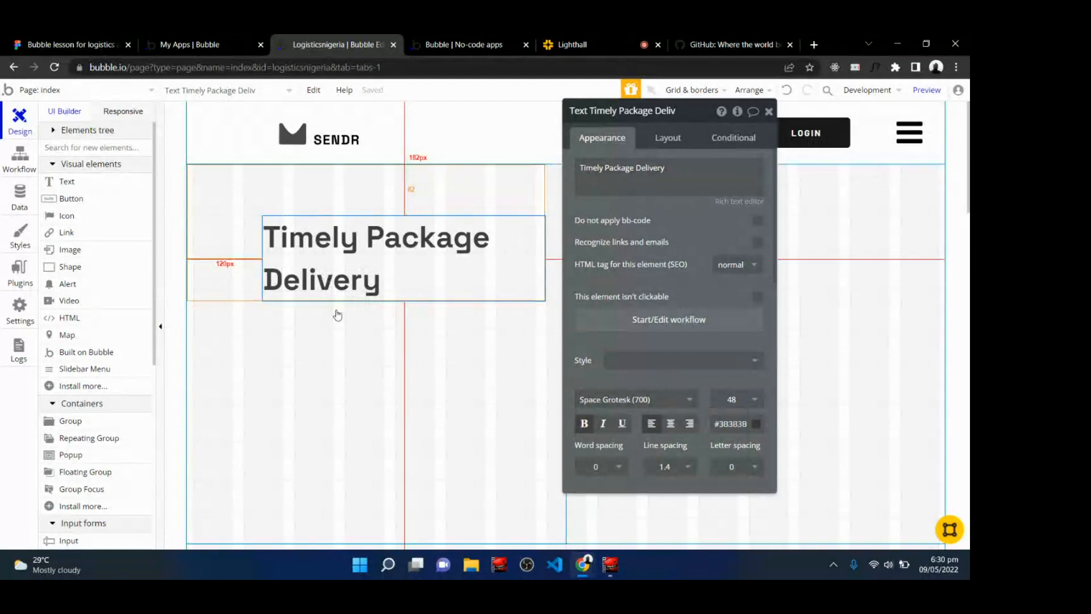
Copy the subtitle sentence from the hero frame in the Figma design.
left_click(96, 39)
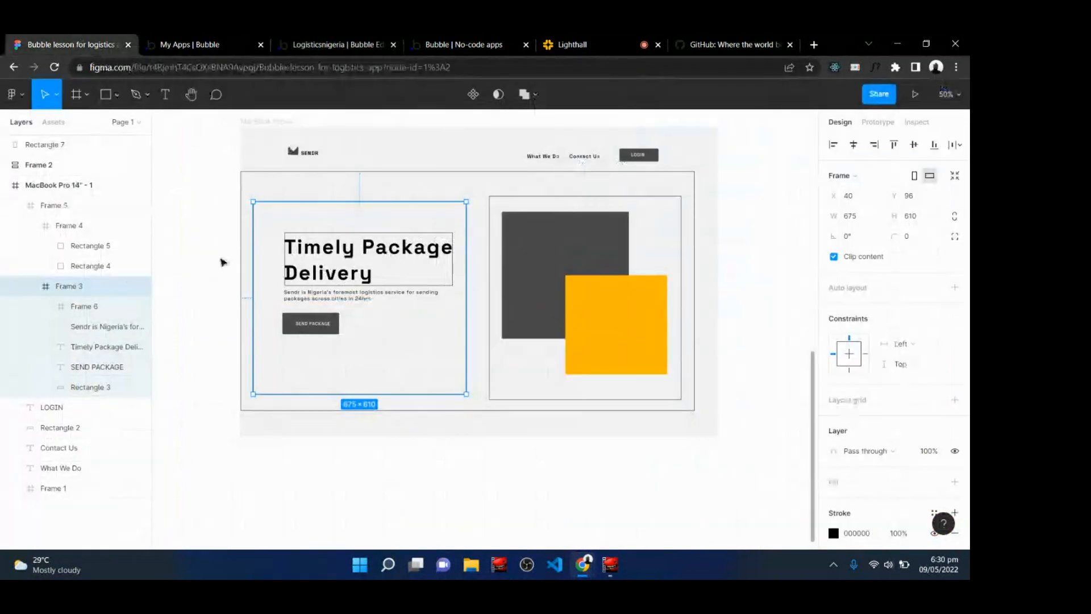
double_click(320, 299)
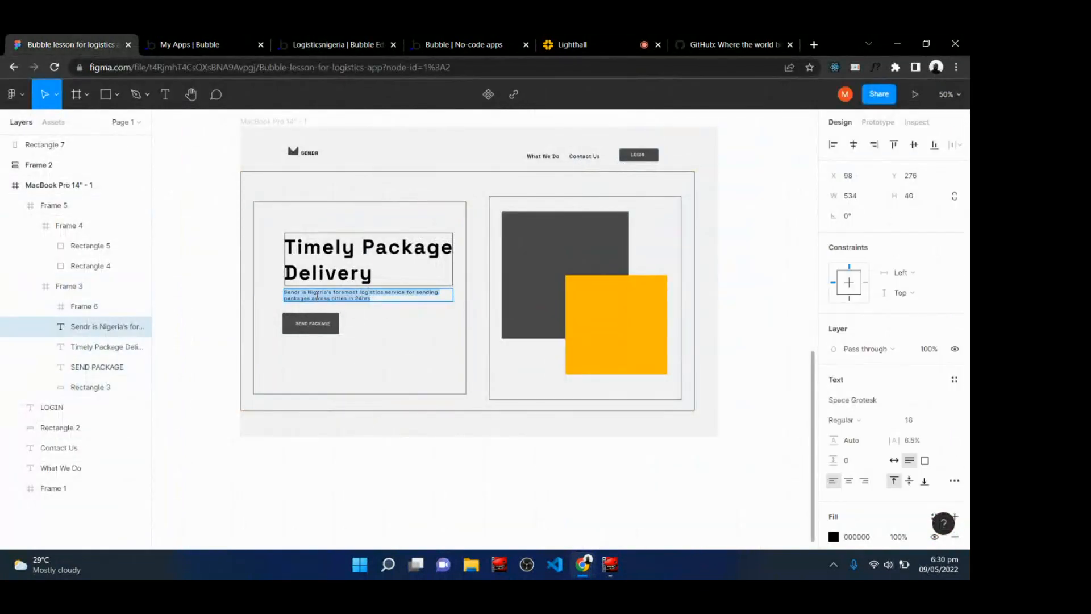
left_click(399, 40)
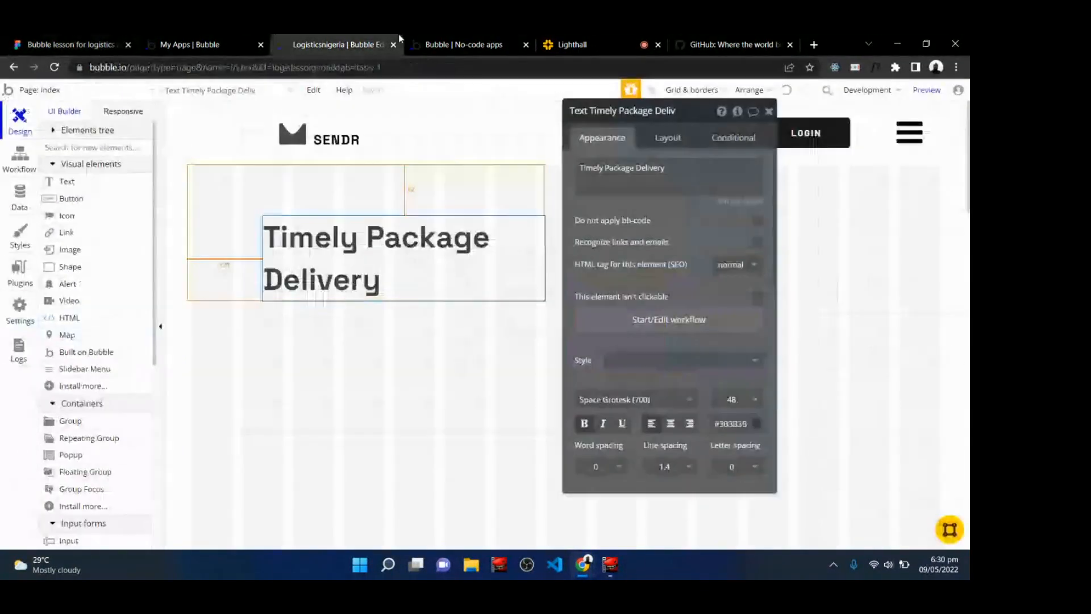
Draw a group about 443 × 108 px below the title and set its container layout to Row.
left_click(769, 111)
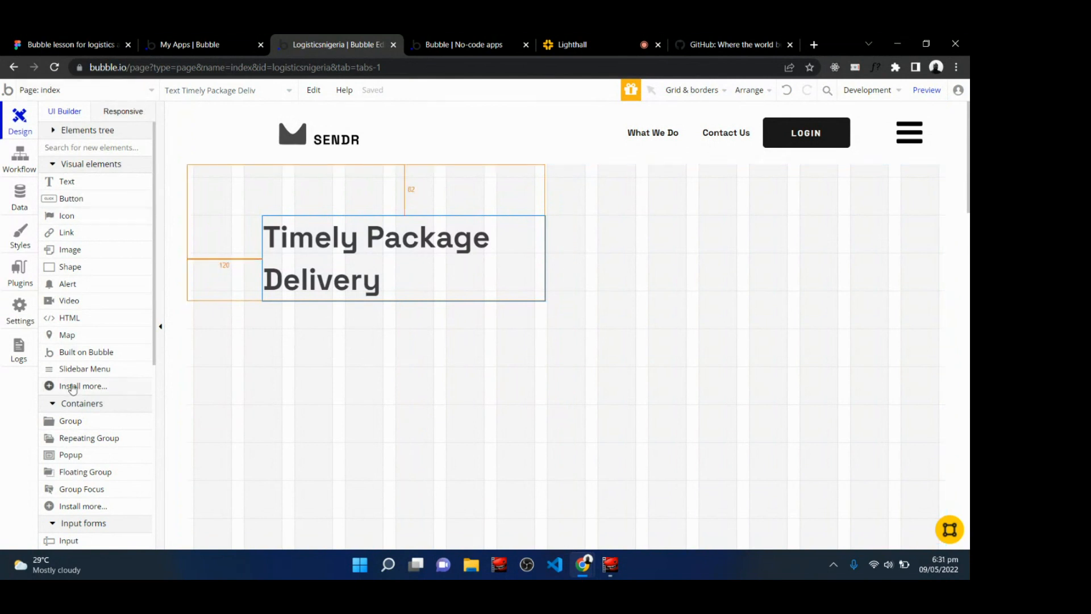
left_click(72, 422)
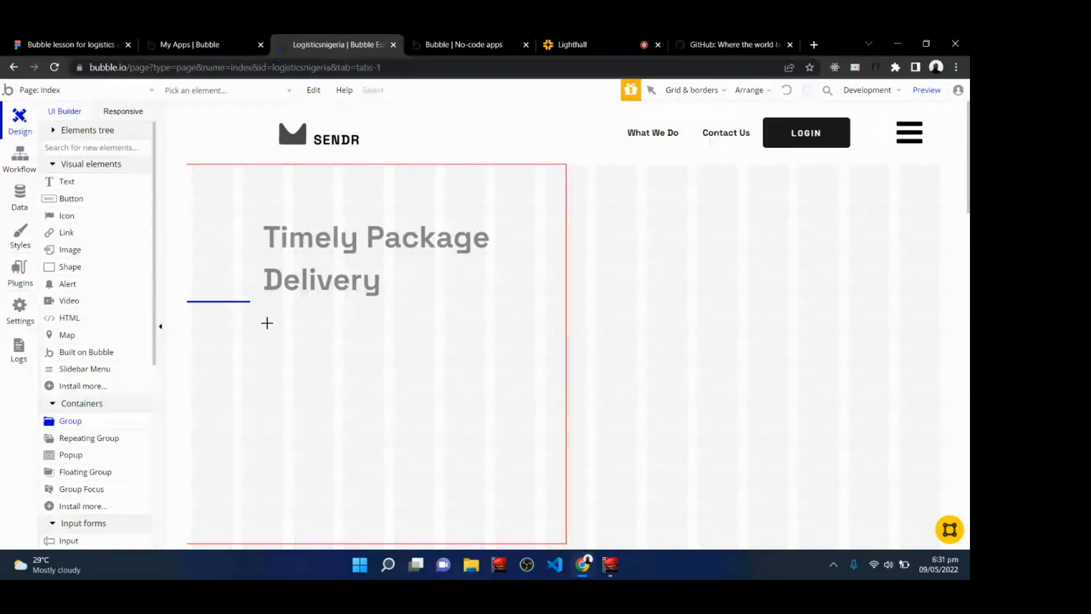
left_click_drag(267, 323, 546, 389)
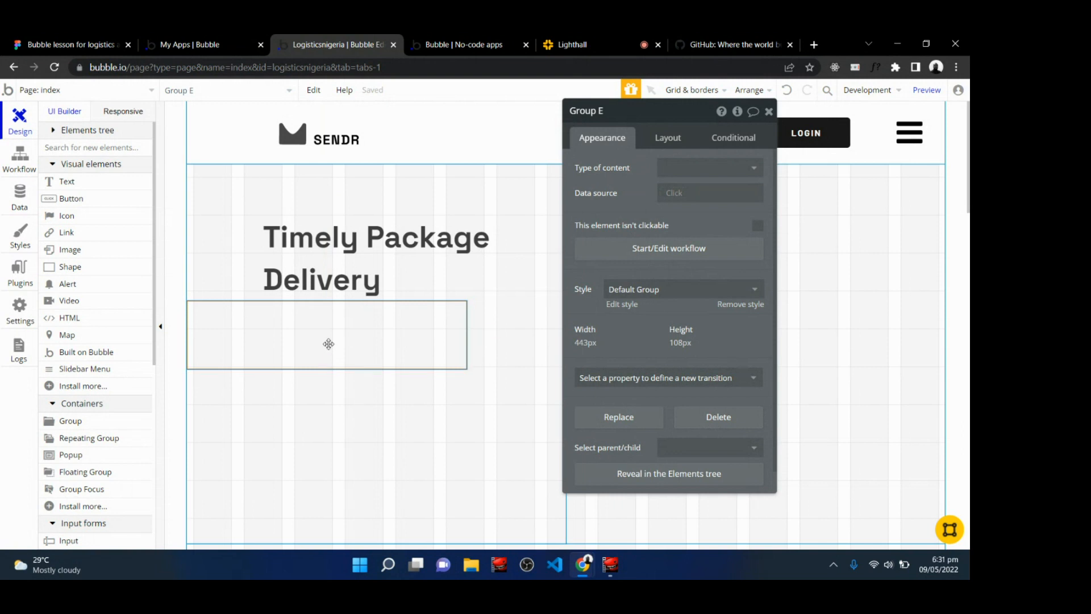
left_click(668, 144)
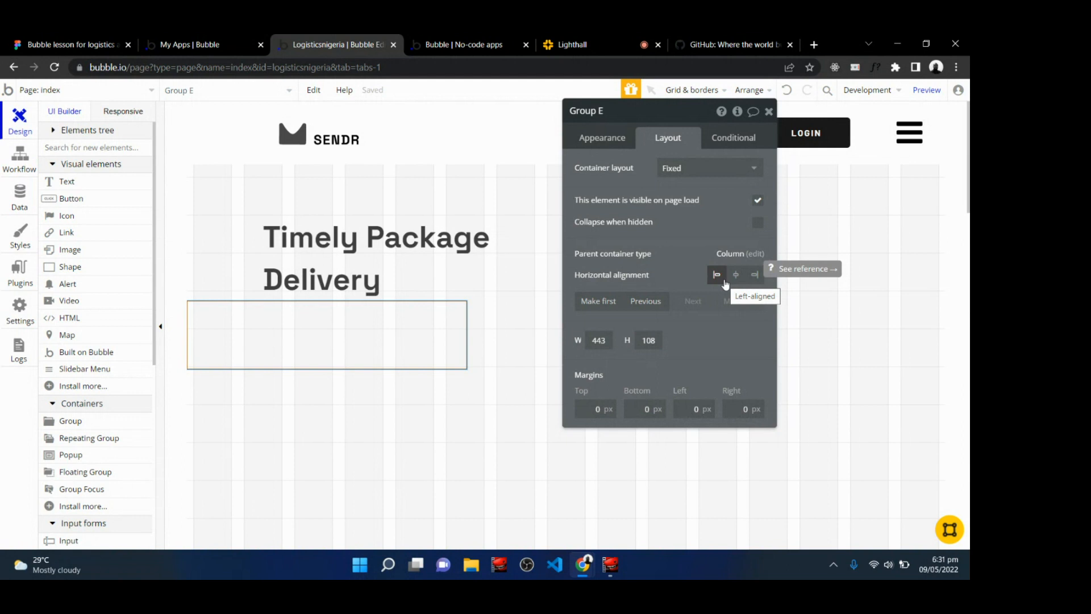
left_click(698, 176)
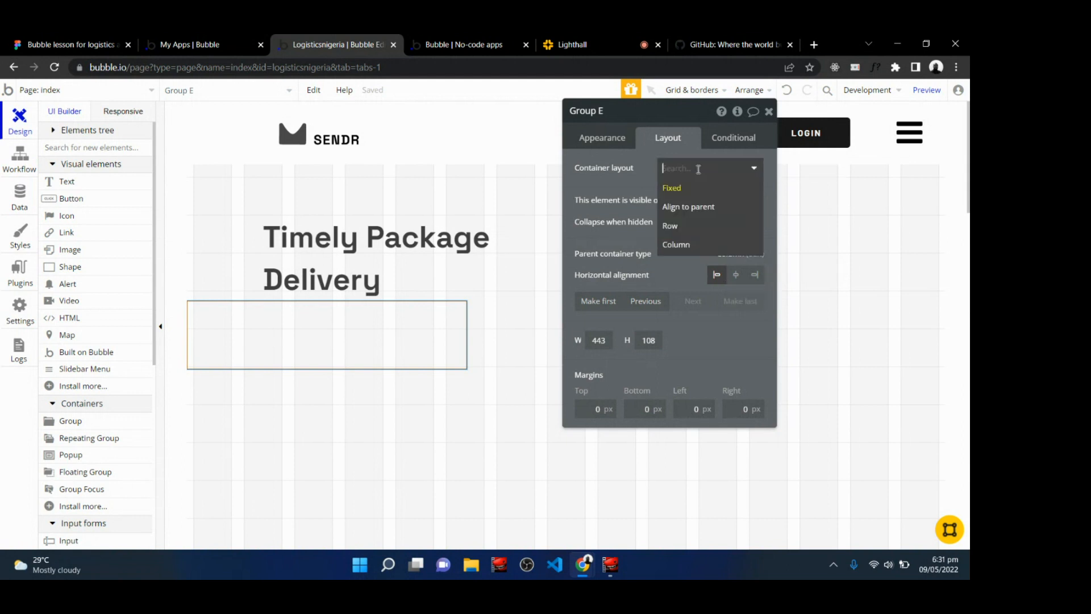
left_click(686, 227)
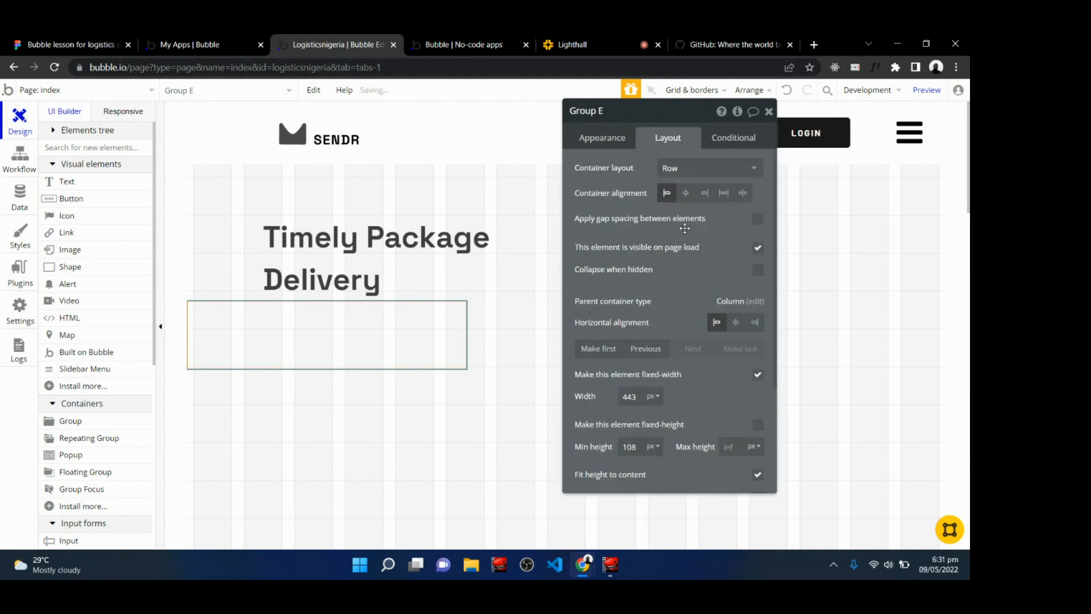
Make the new group's width flexible with a minimum of 300 px and a maximum of 600 px.
left_click(757, 375)
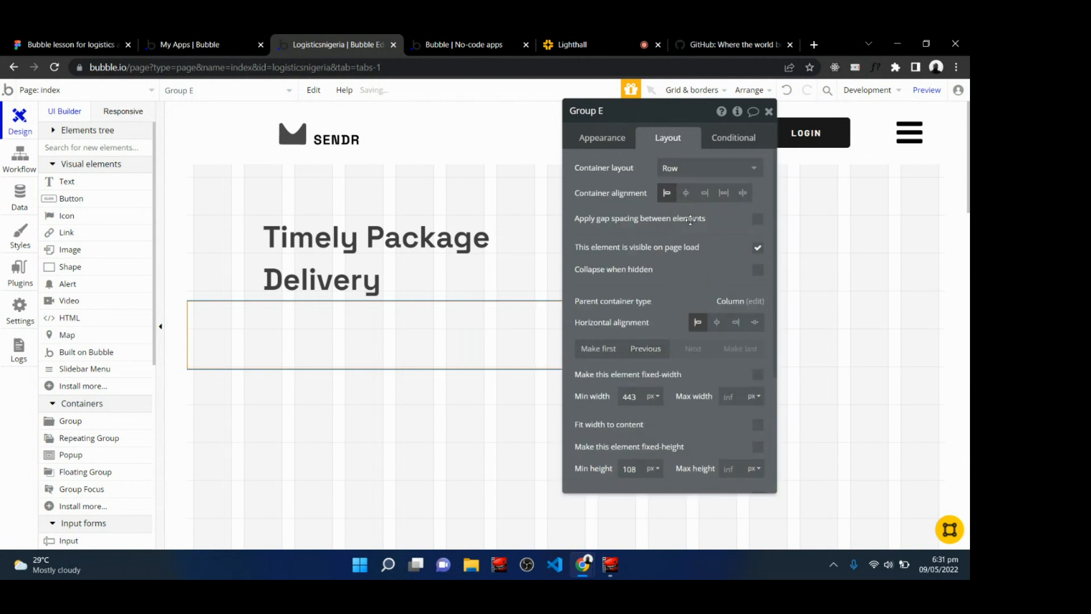
left_click(641, 400)
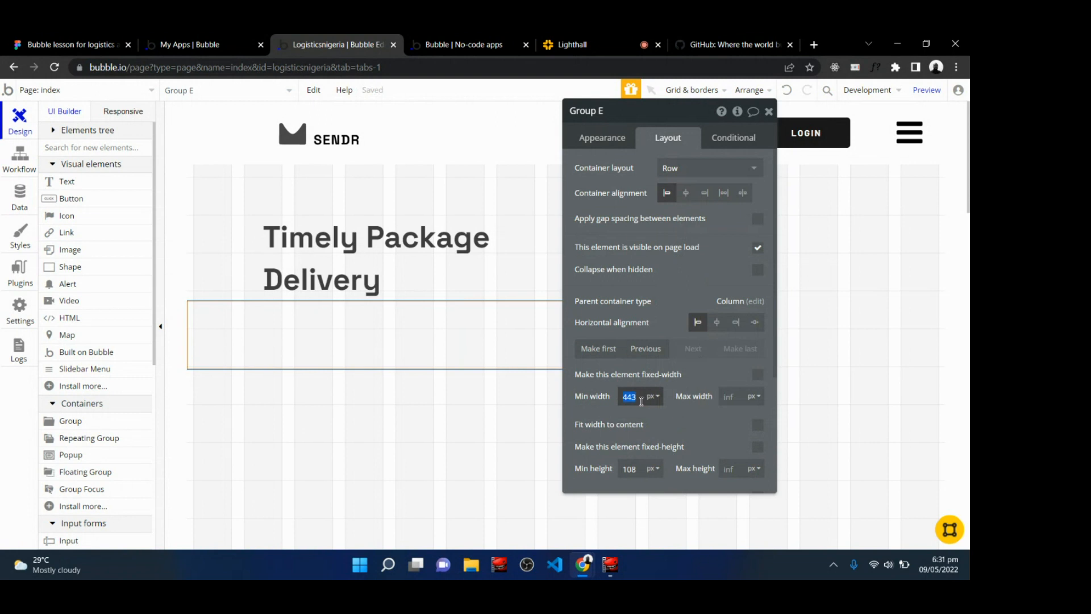
type("300")
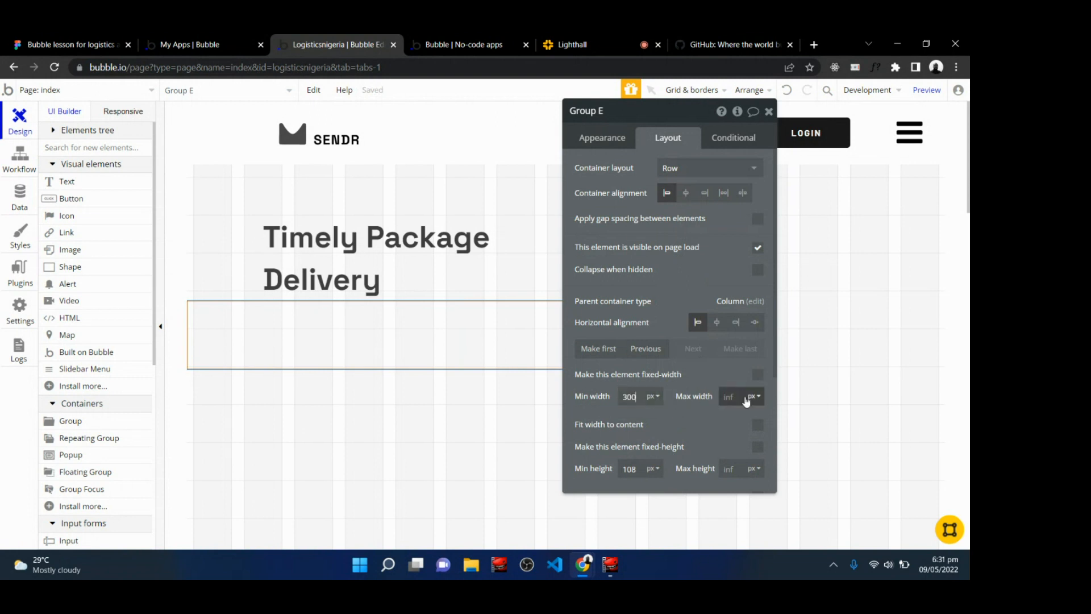
left_click(747, 397)
left_click(702, 421)
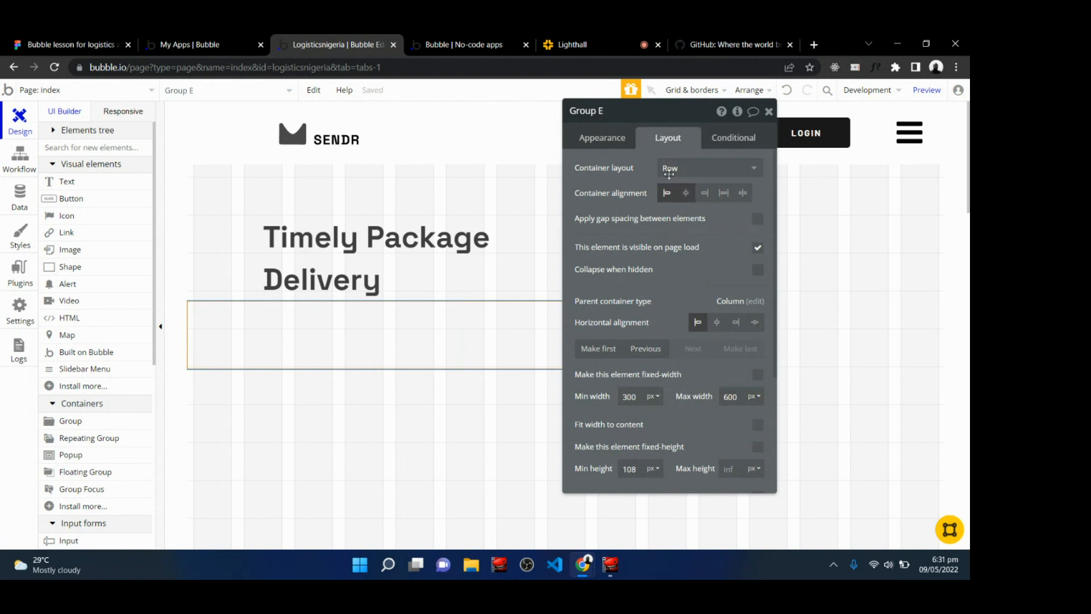
Make the title text's width flexible, with a minimum width of 300 px and a maximum width of 600 px.
left_click_drag(651, 116, 734, 116)
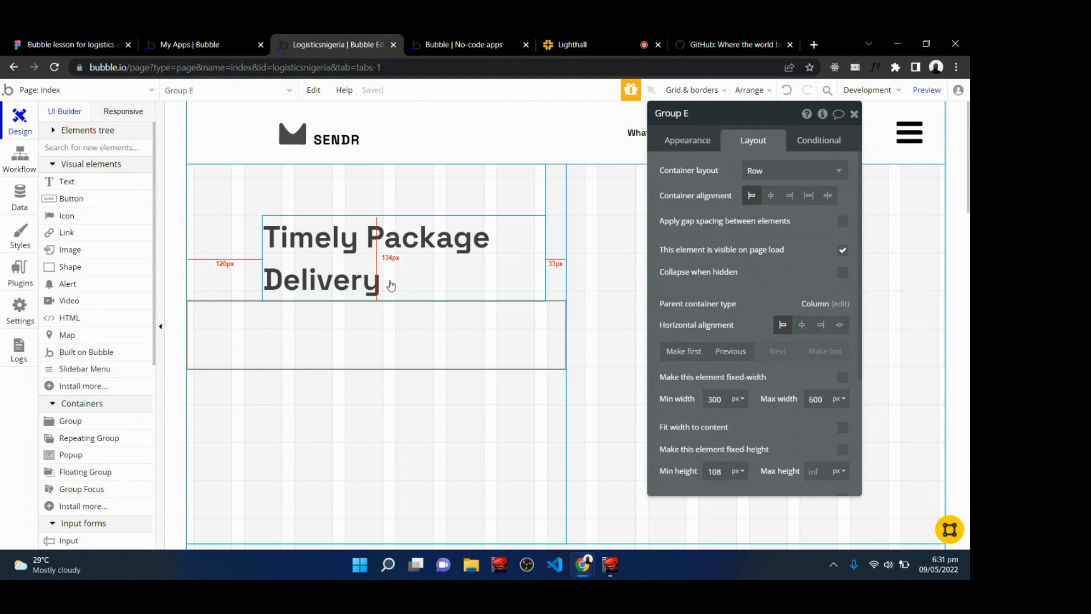
left_click(534, 190)
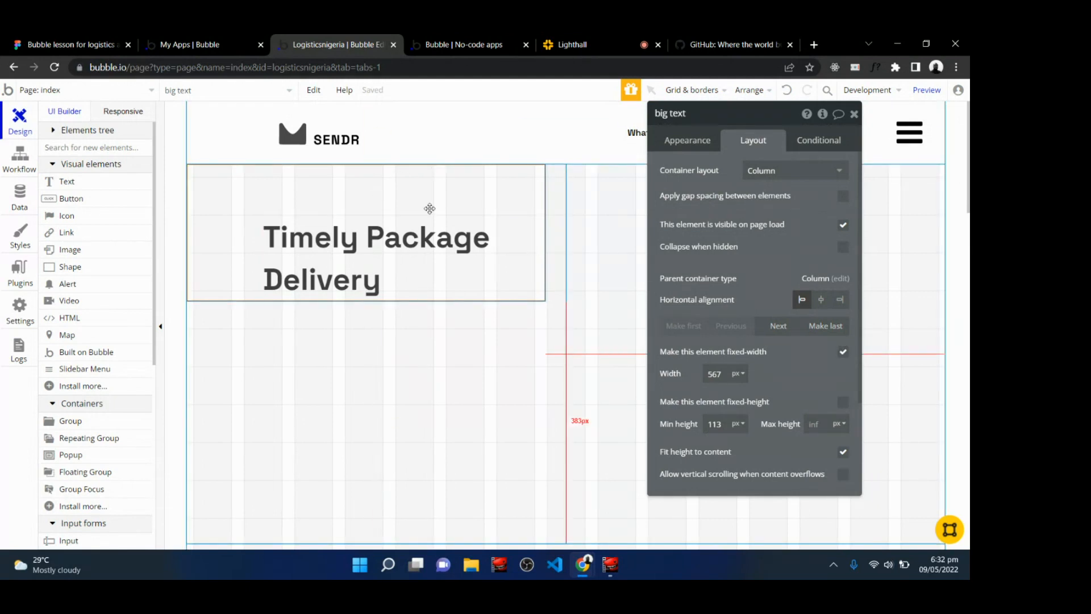
left_click(844, 352)
double_click(716, 374)
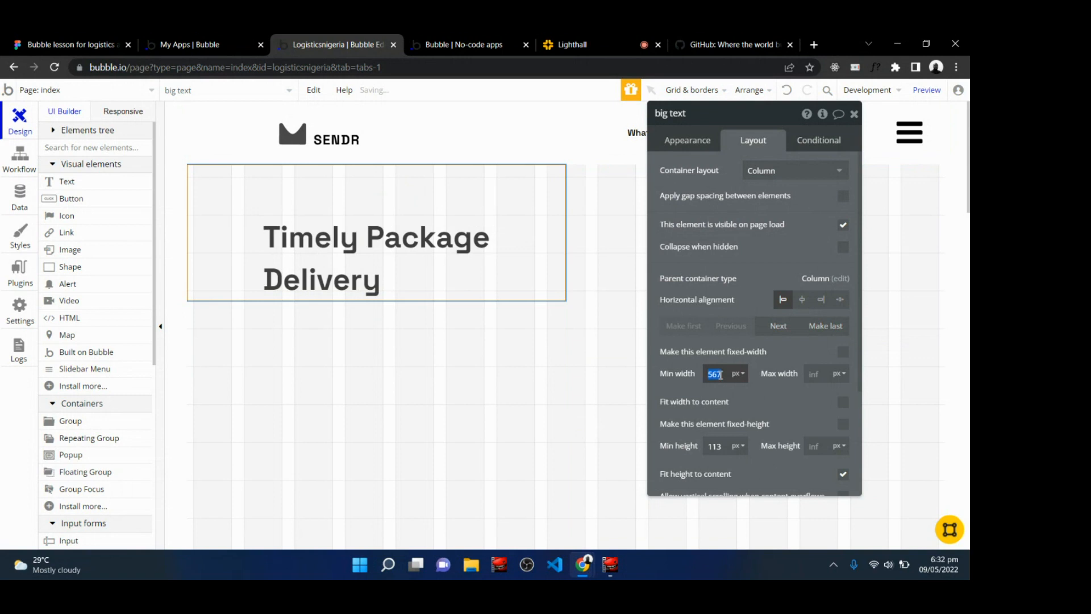
type("300")
left_click(816, 375)
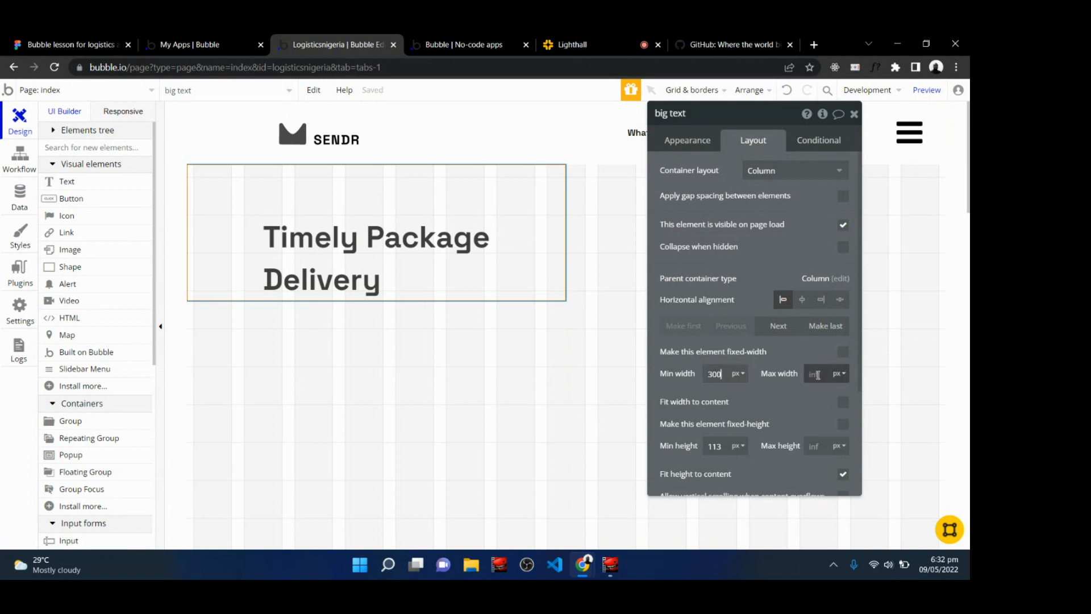
type("600")
Add a text element inside the new group and paste the subtitle sentence as its content.
left_click(439, 338)
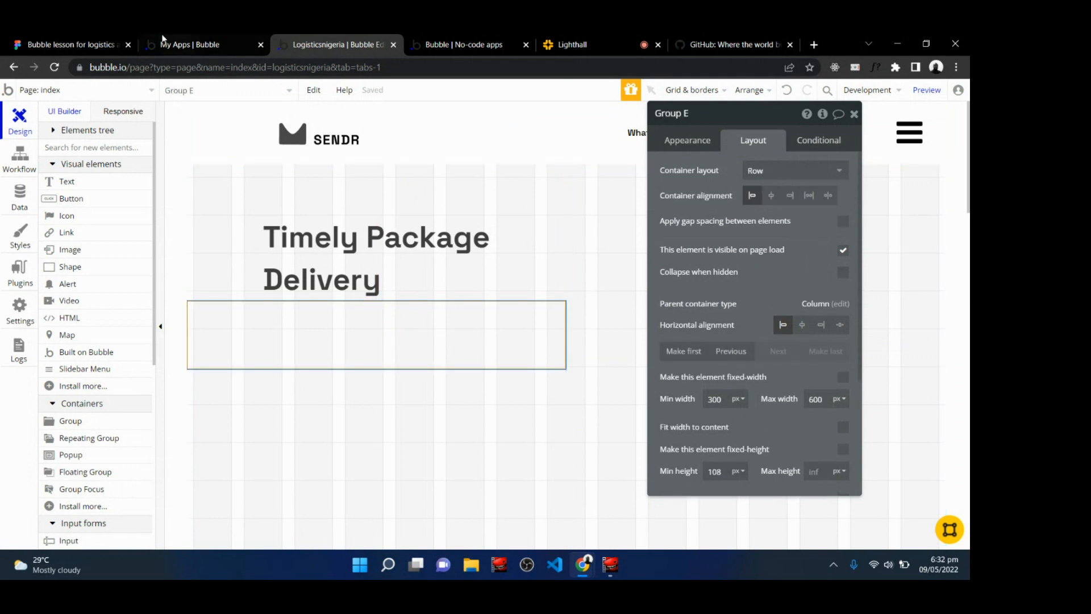
left_click(94, 183)
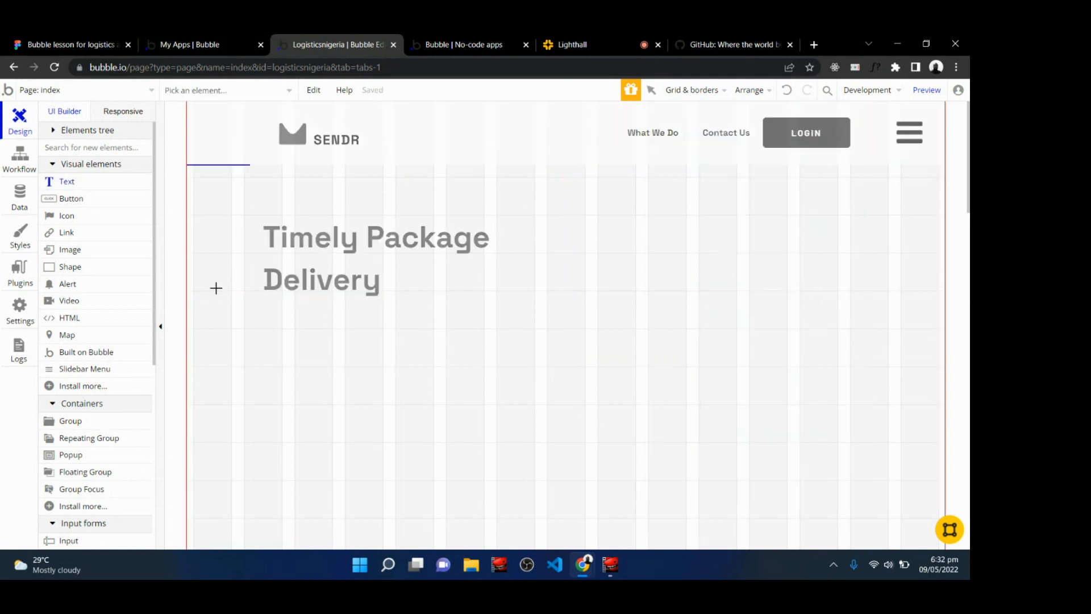
left_click_drag(263, 312, 457, 366)
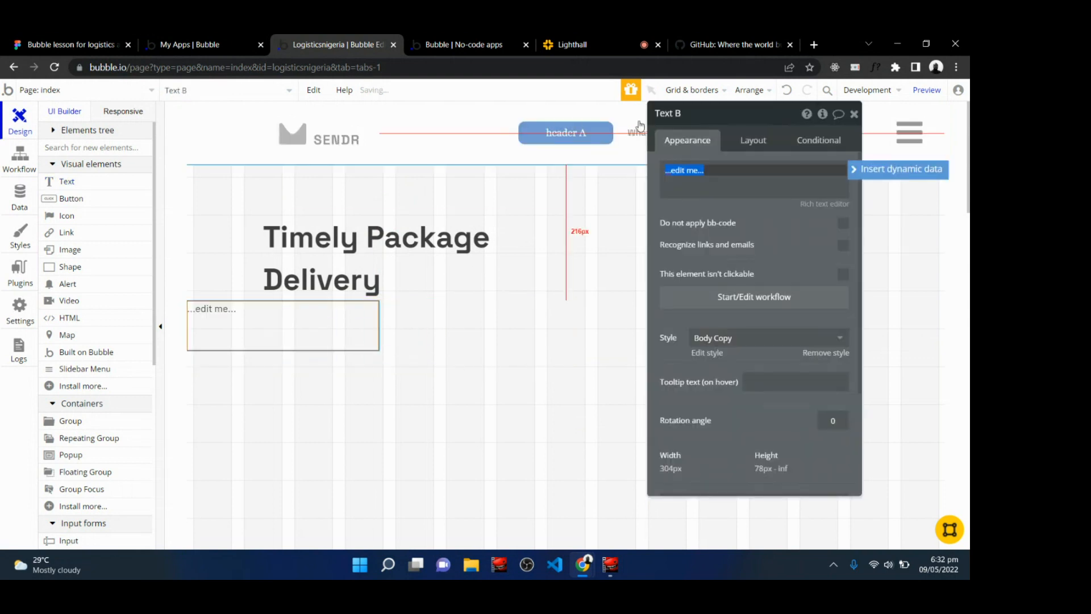
key("BackSpace")
type("Sendr is Nigeria's foremost logistics service for sending packages across cities in 24hrs")
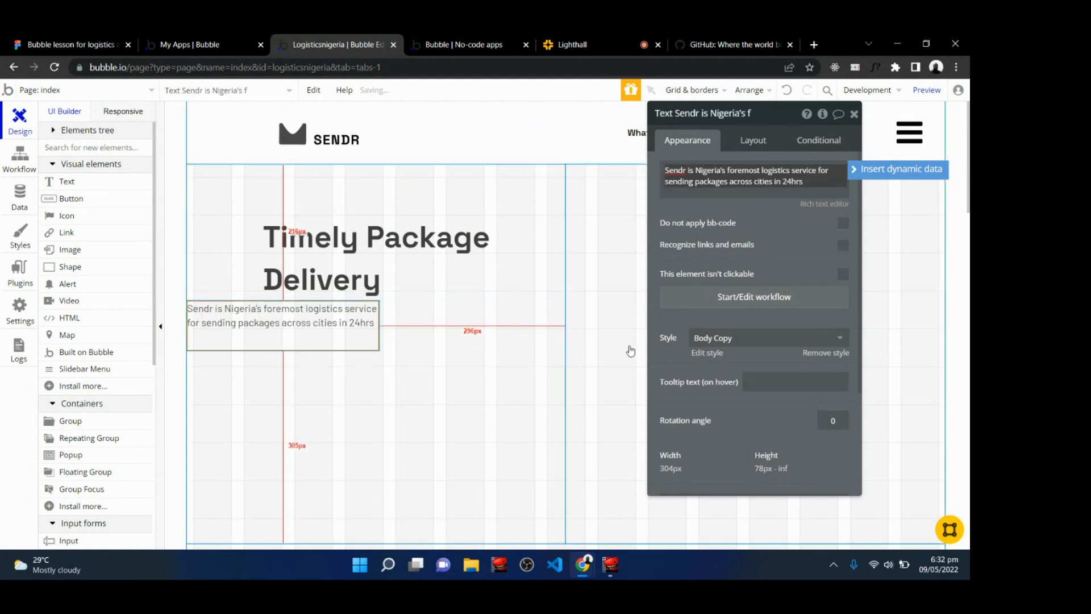
left_click(764, 225)
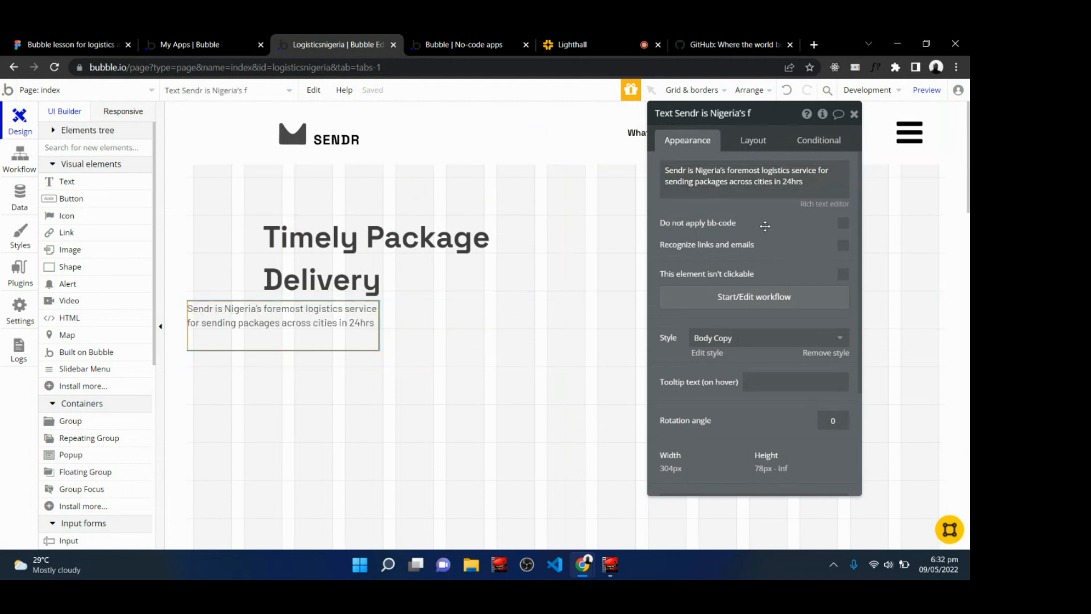
Make the subtitle's width flexible with a minimum of 300 px and a maximum of 600 px.
left_click(757, 139)
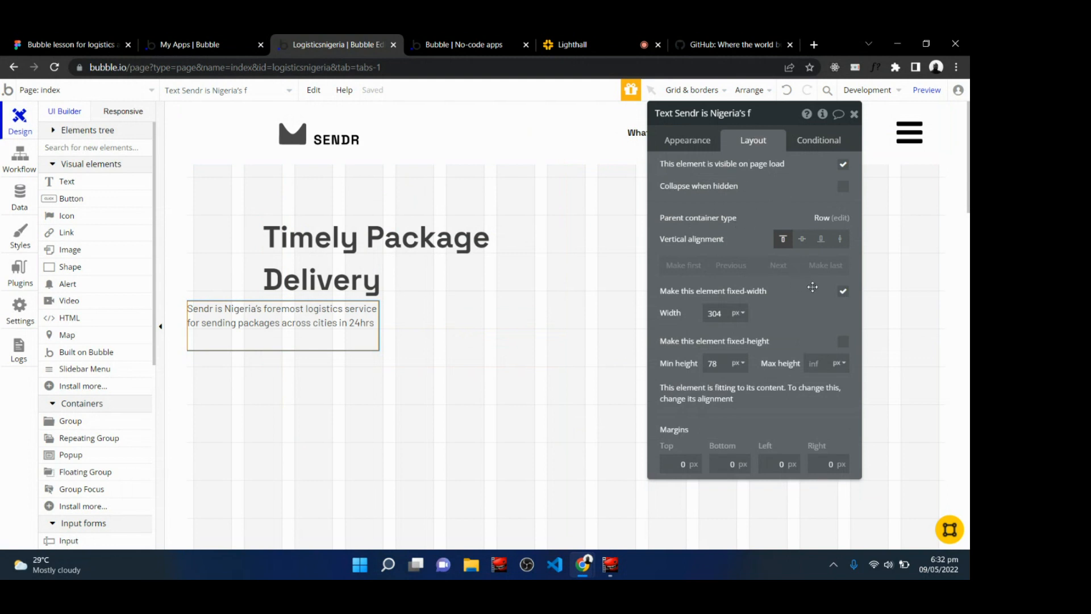
left_click(843, 292)
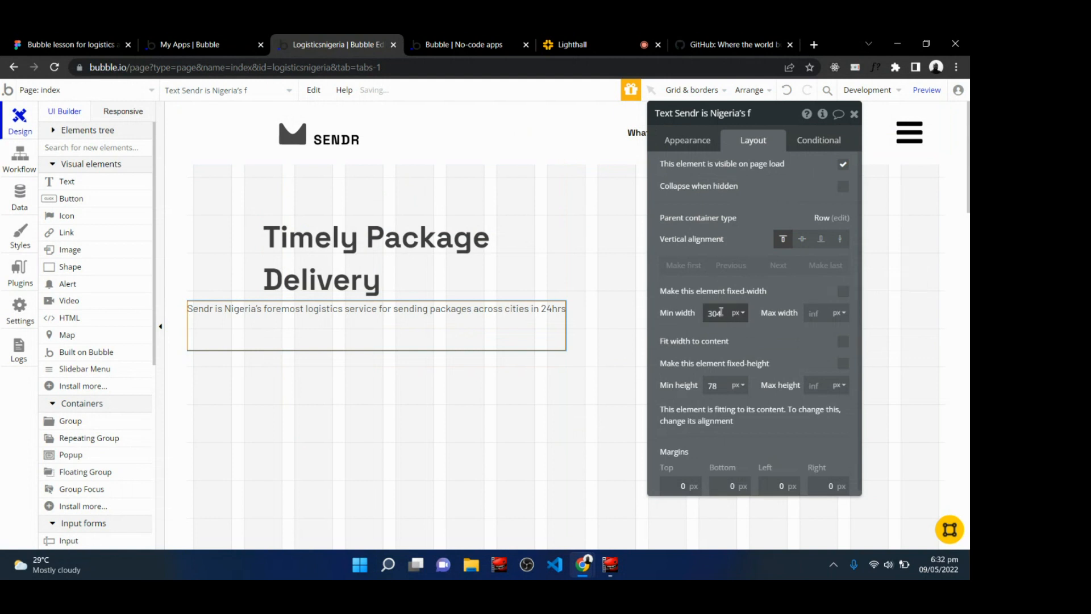
left_click(721, 311)
type("300")
left_click(823, 314)
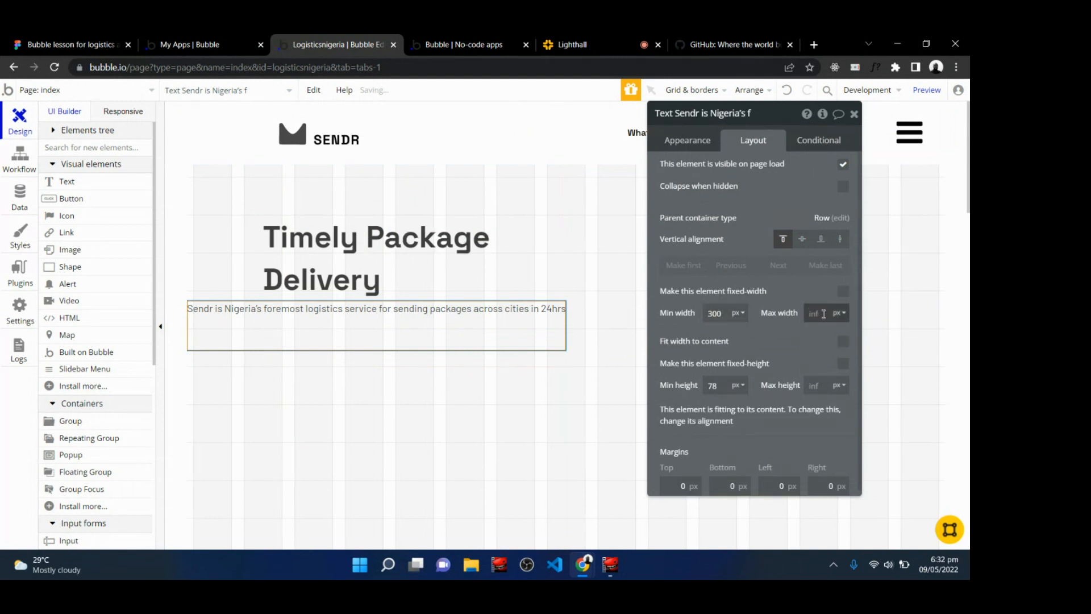
type("600")
Set the subtitle's minimum height to 64 px.
left_click(720, 386)
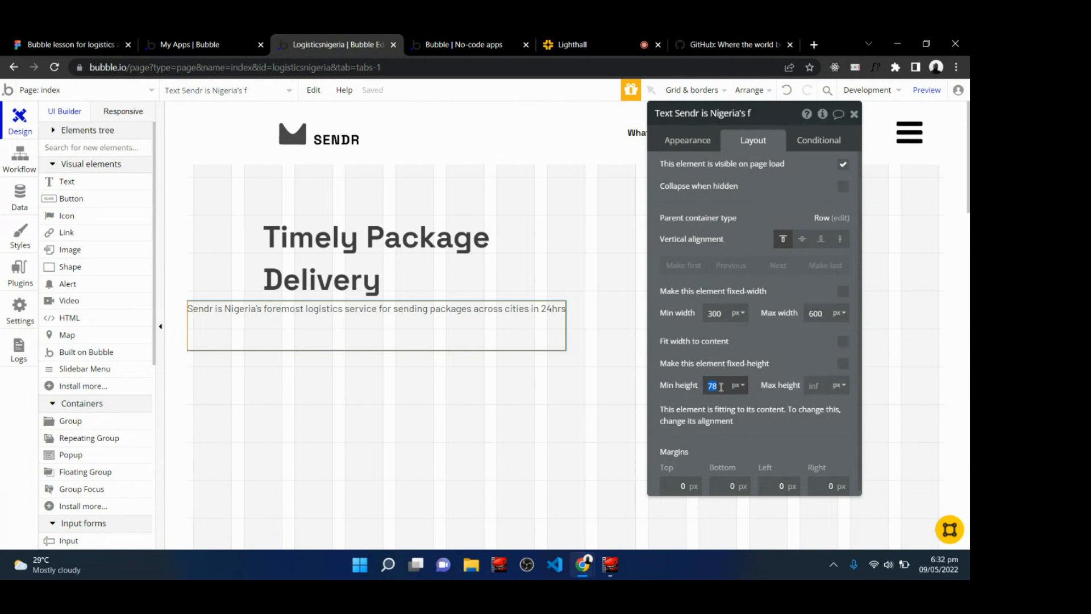
type("48")
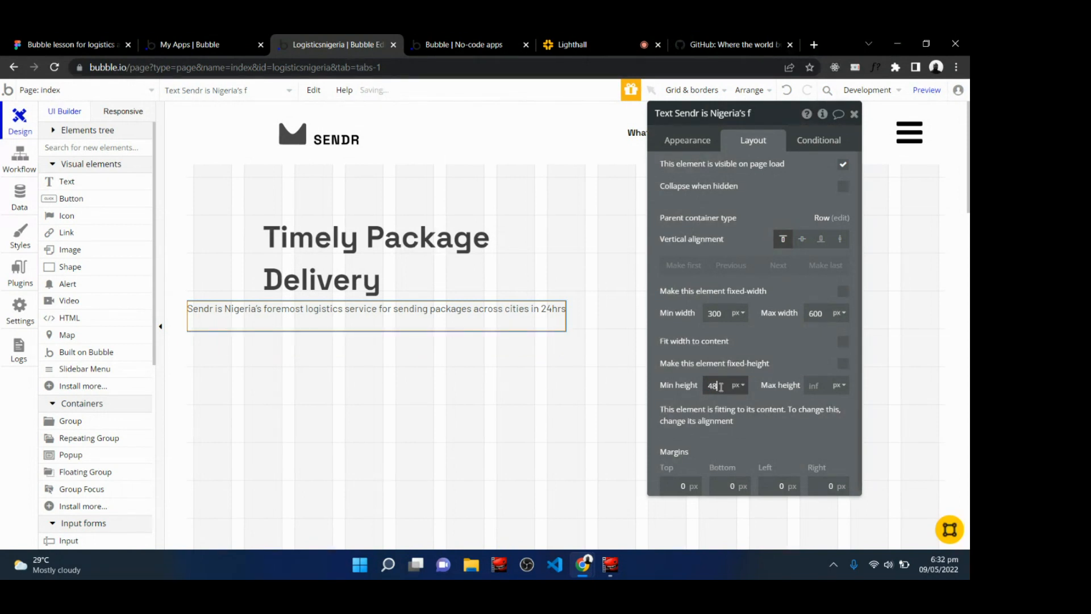
left_click(720, 386)
type("64")
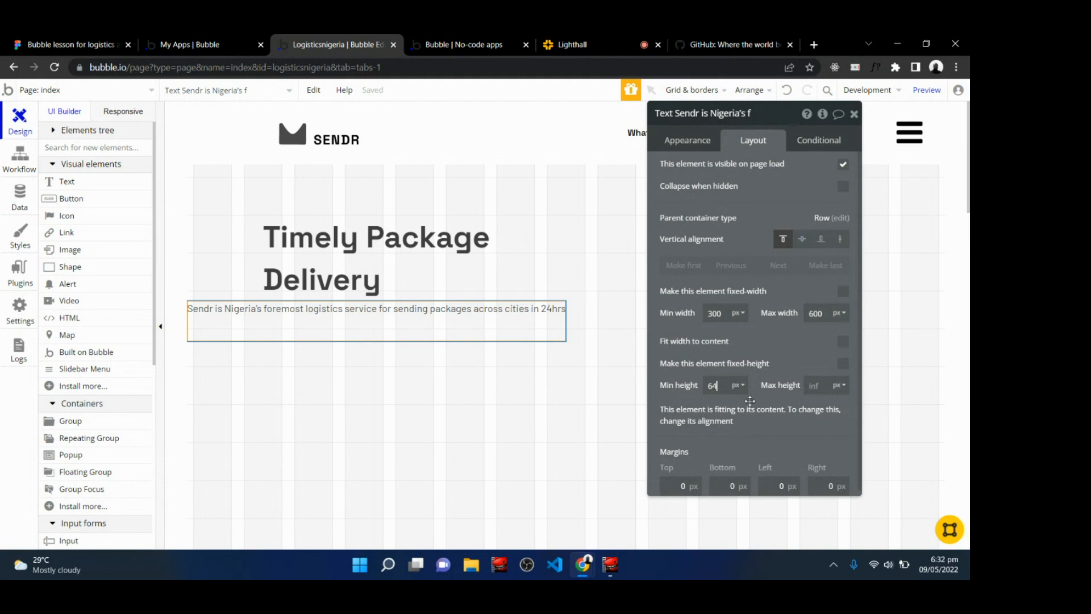
Give the subtitle a top margin of 12 px, a left margin of 120 px and a right margin of 64 px.
left_click(693, 484)
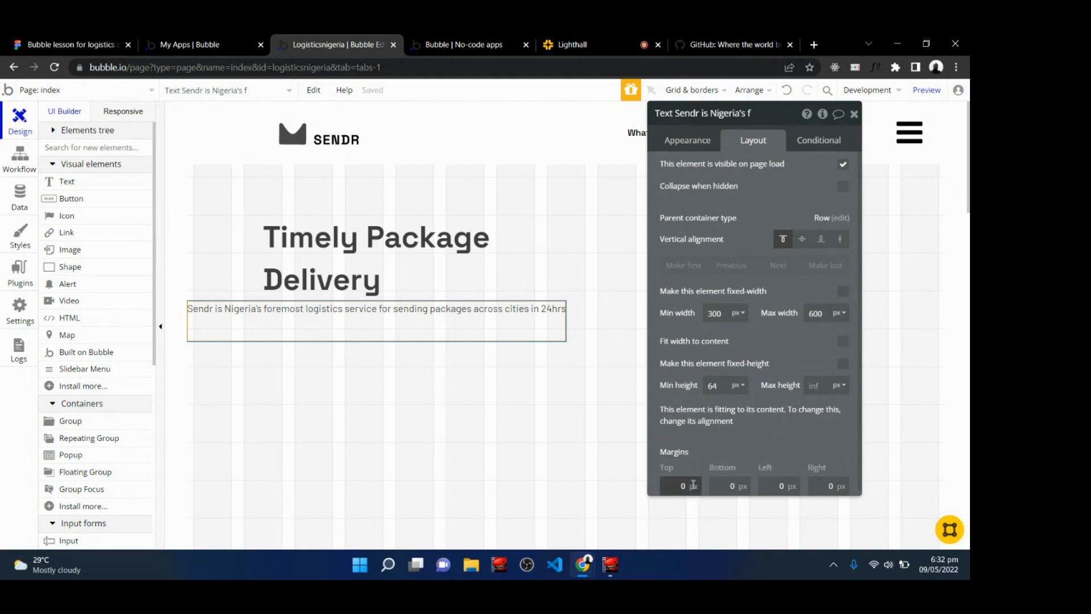
type("12")
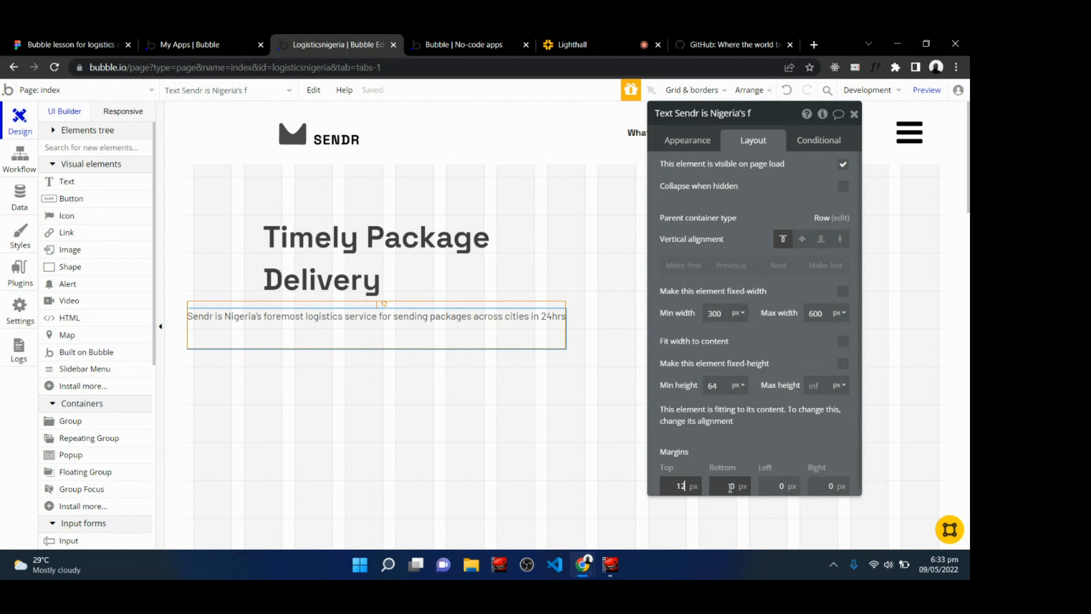
left_click(780, 485)
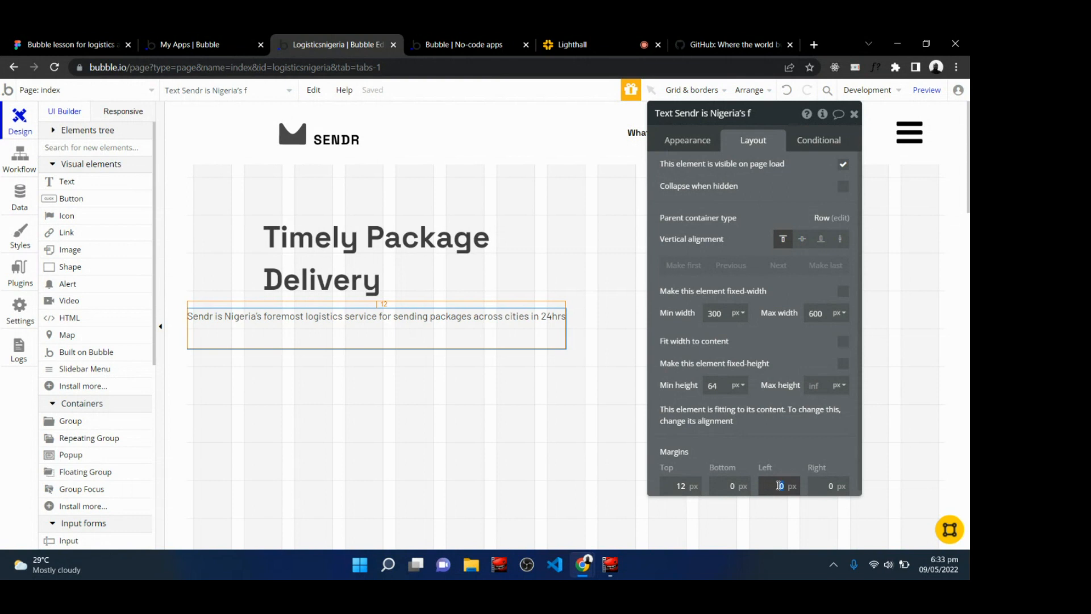
type("120")
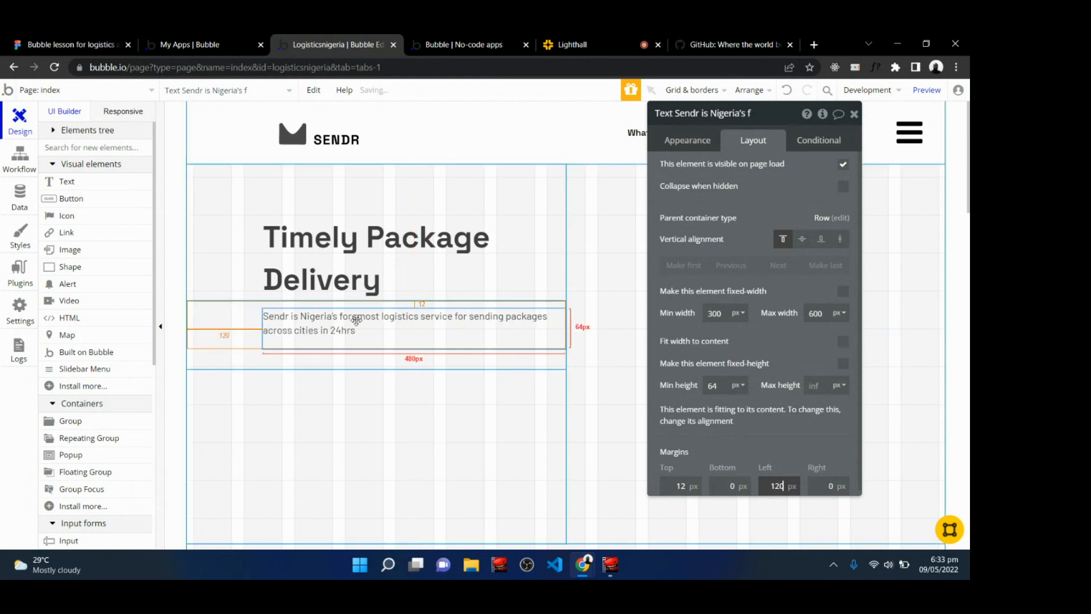
left_click(830, 485)
type("64")
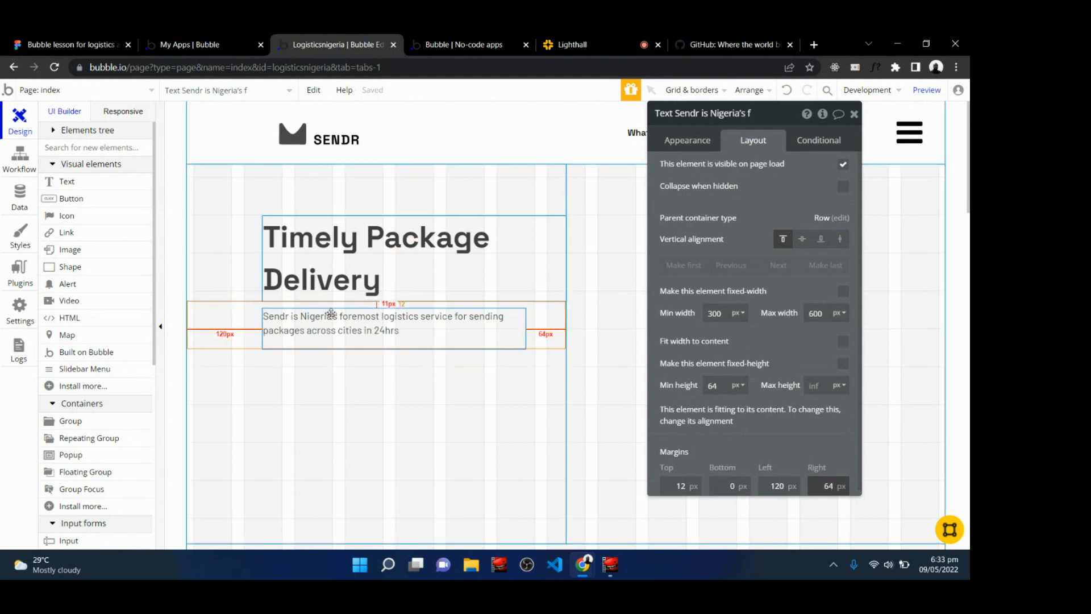
left_click(379, 447)
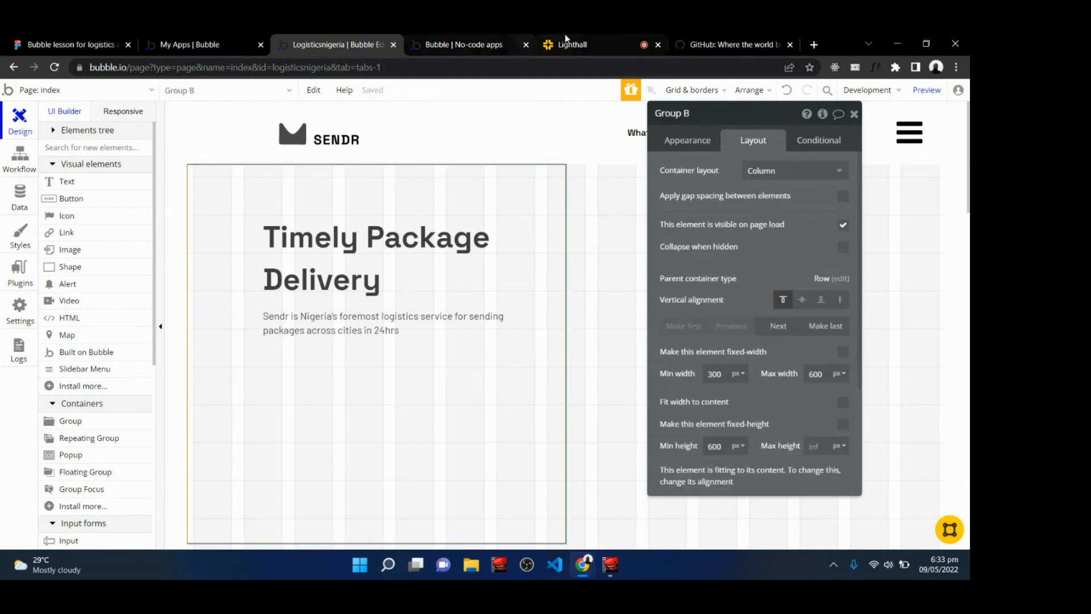
Compare the live preview of the hero section with the Figma design.
left_click(591, 42)
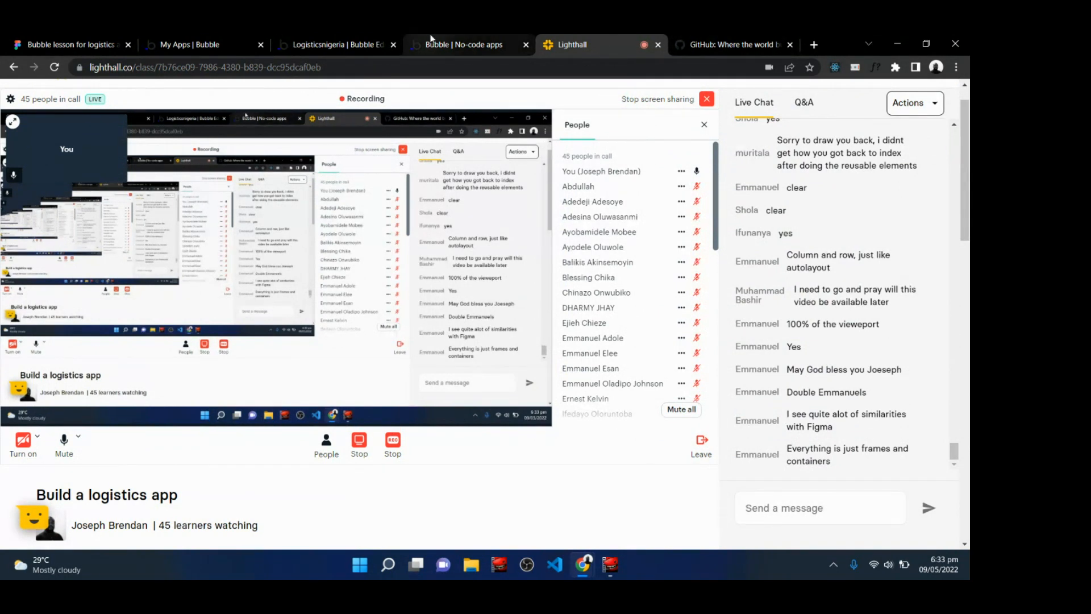
left_click(463, 44)
left_click(316, 104)
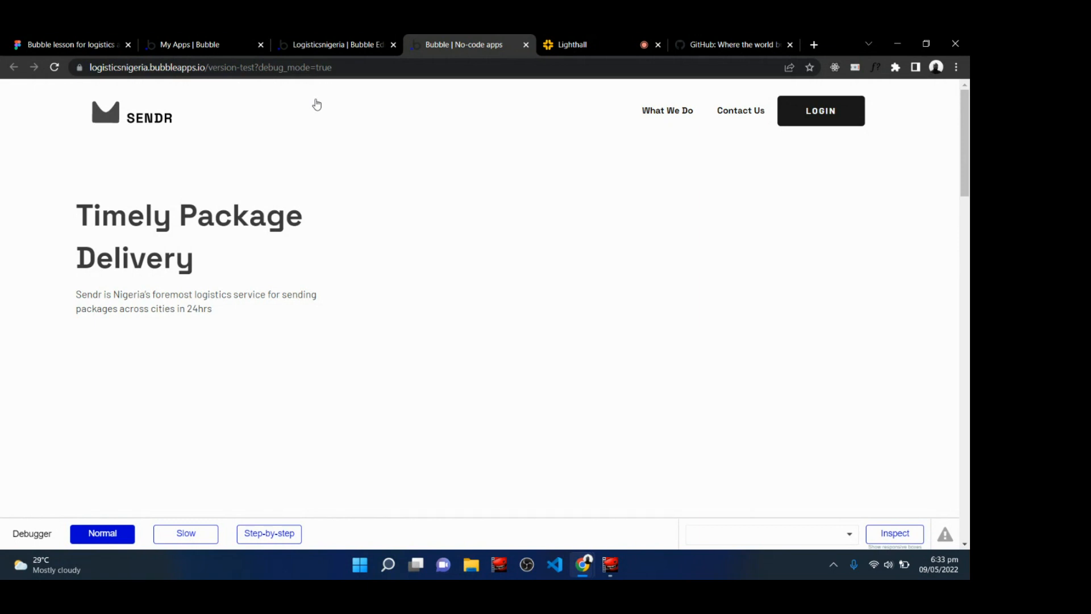
left_click(617, 38)
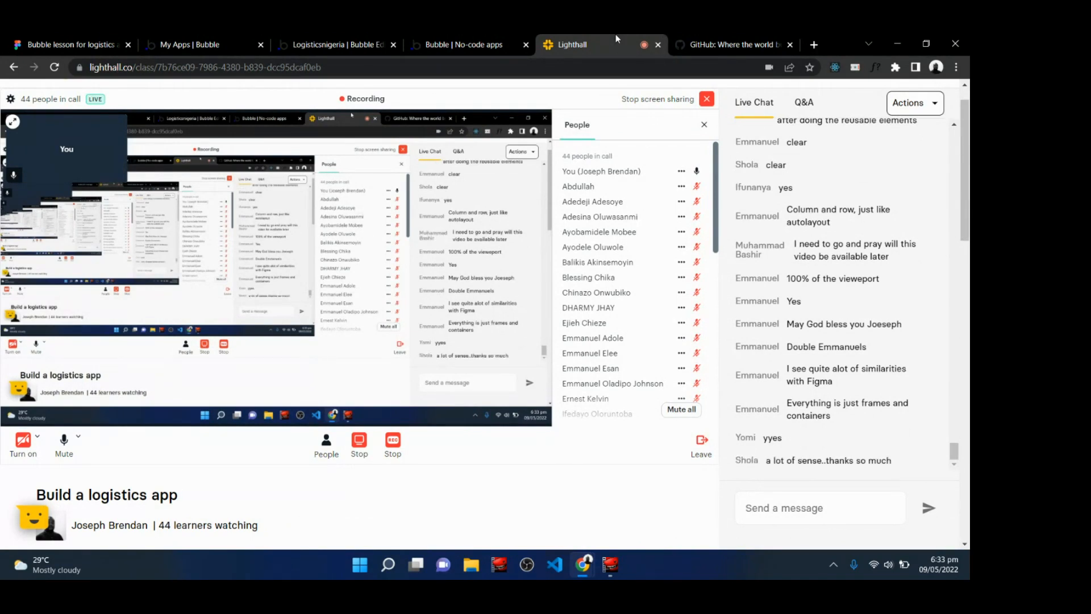
left_click(347, 40)
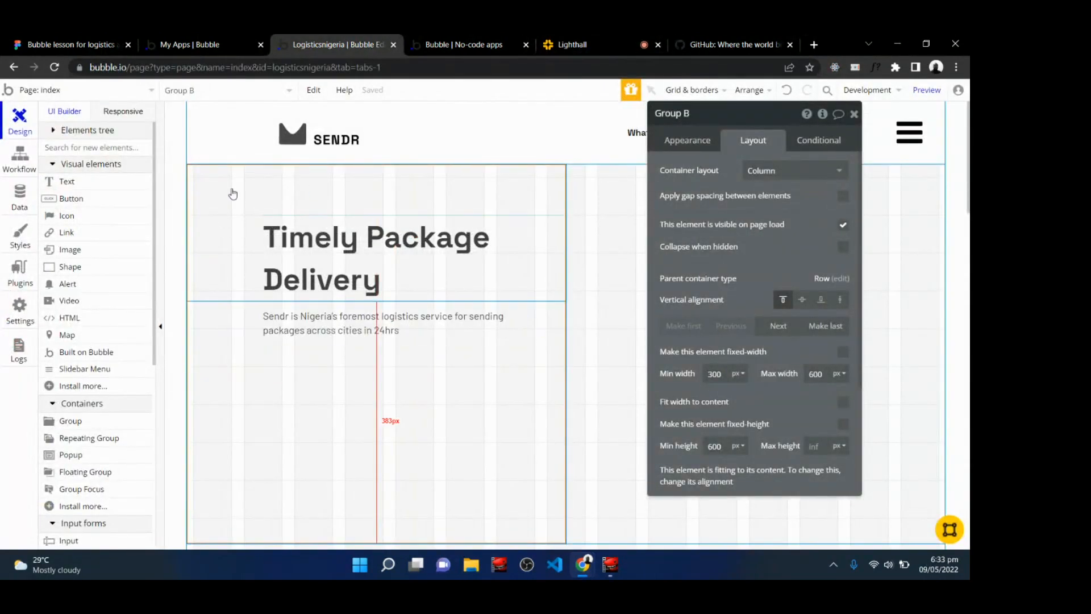
left_click(129, 40)
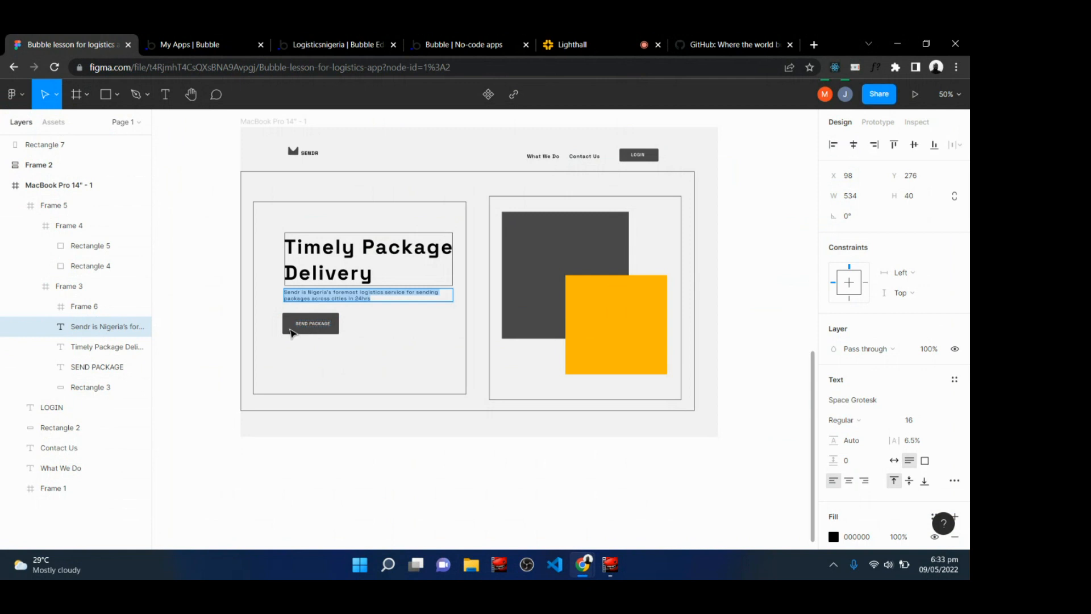
left_click(338, 40)
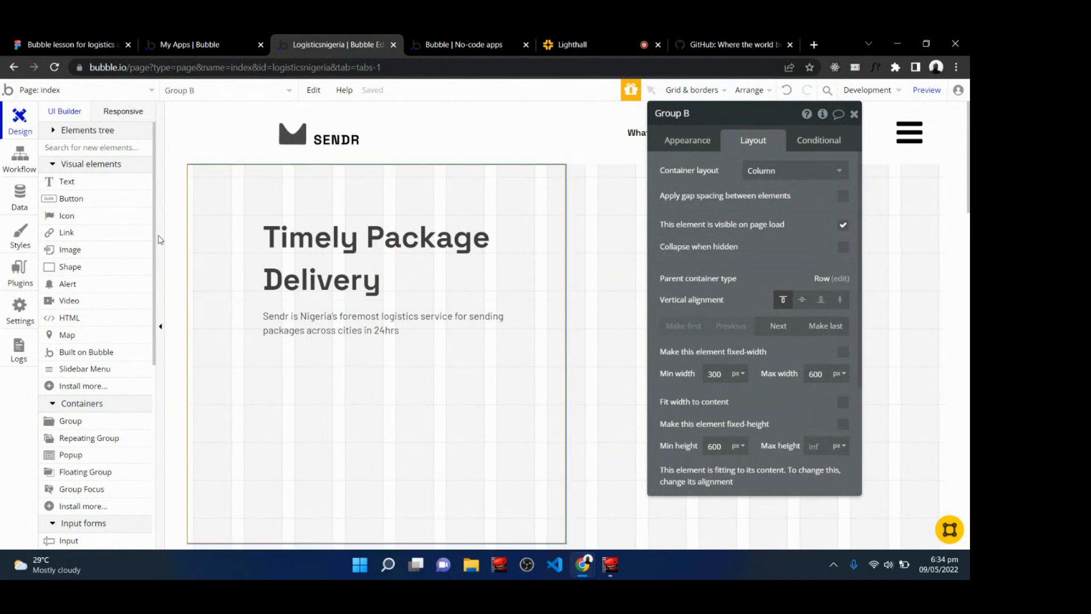
Draw a new group below the subtitle and set its container layout to Row.
left_click(83, 425)
left_click_drag(261, 378, 418, 430)
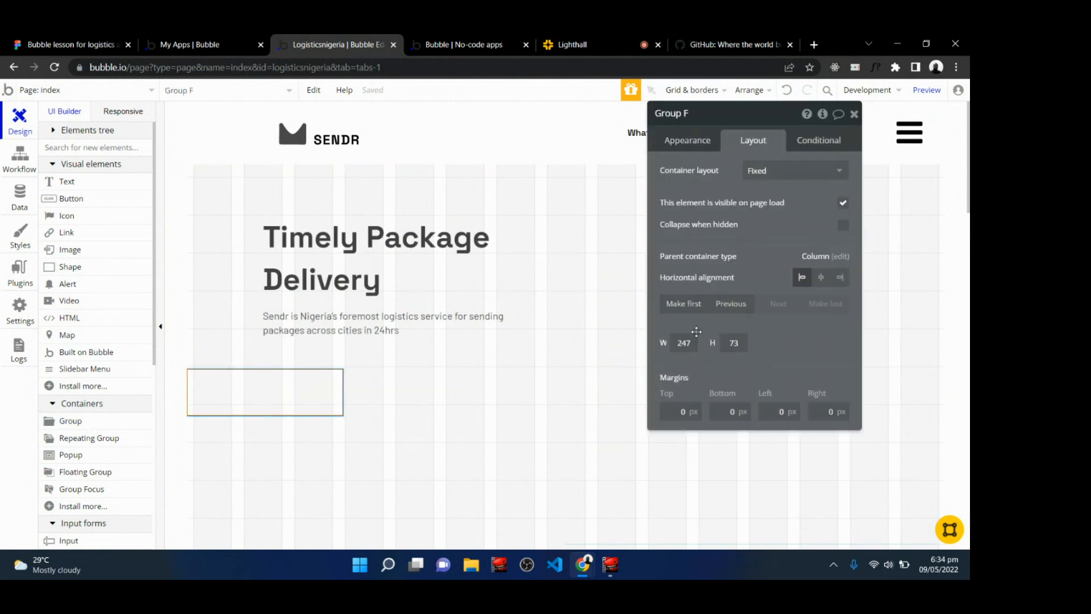
left_click(793, 171)
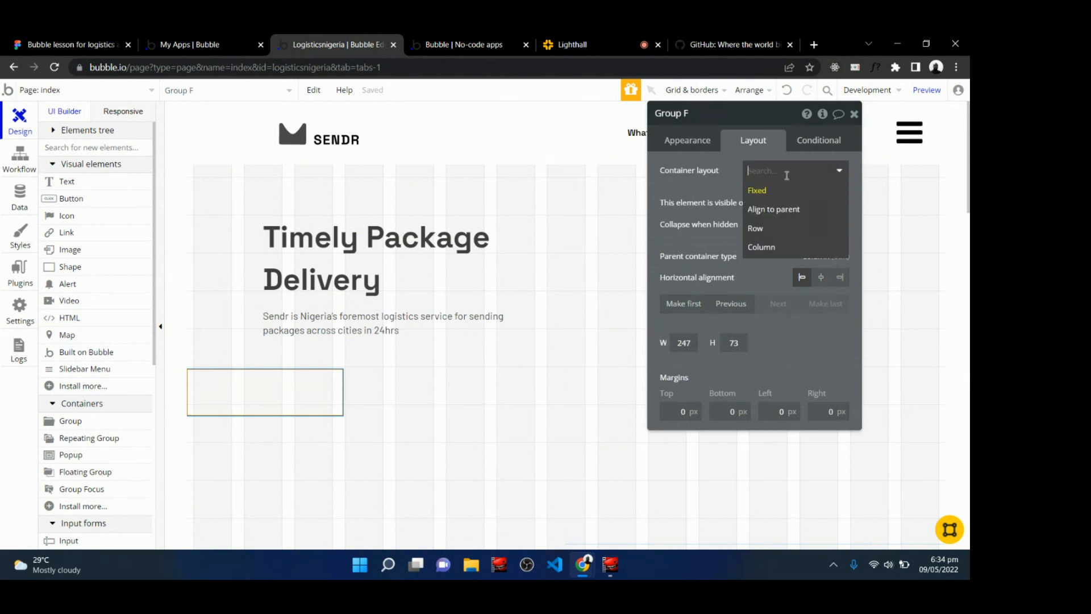
left_click(768, 230)
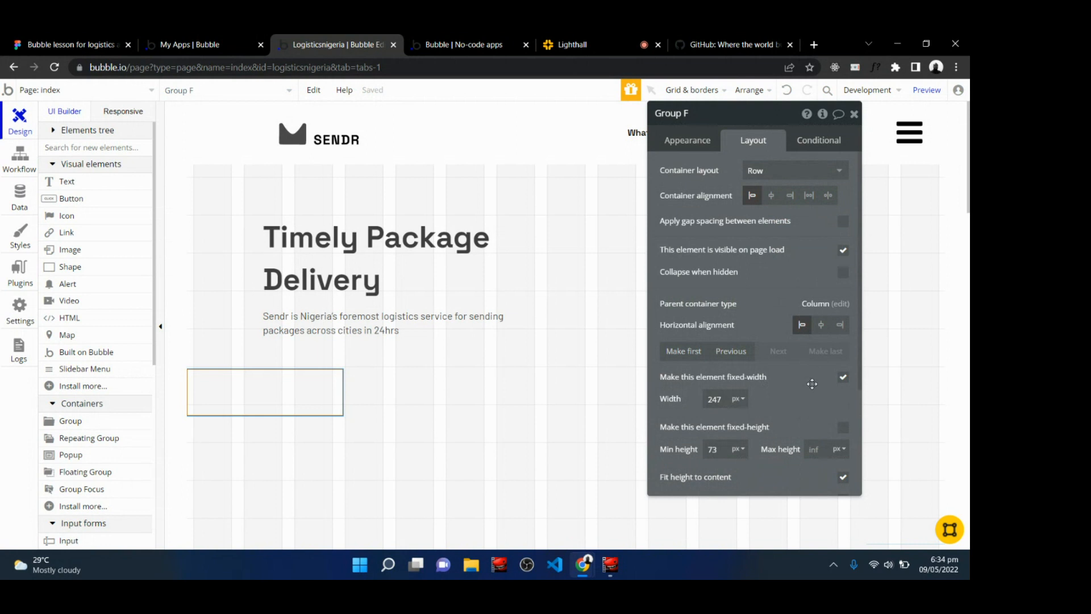
Make the new group's width flexible with a minimum of 200 px and a maximum of 600 px.
left_click(844, 383)
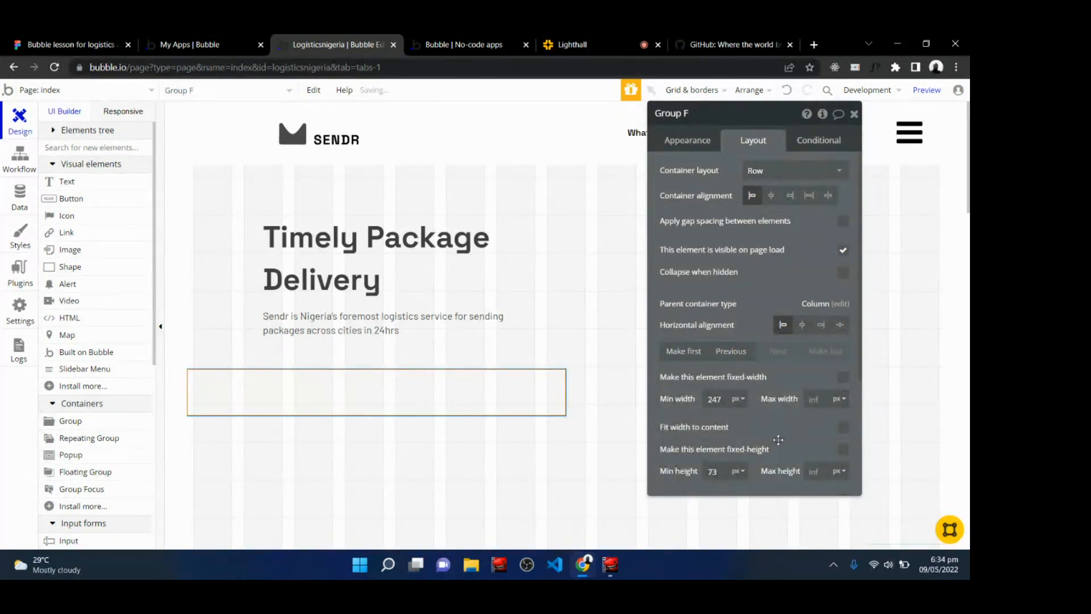
left_click(717, 400)
type("200")
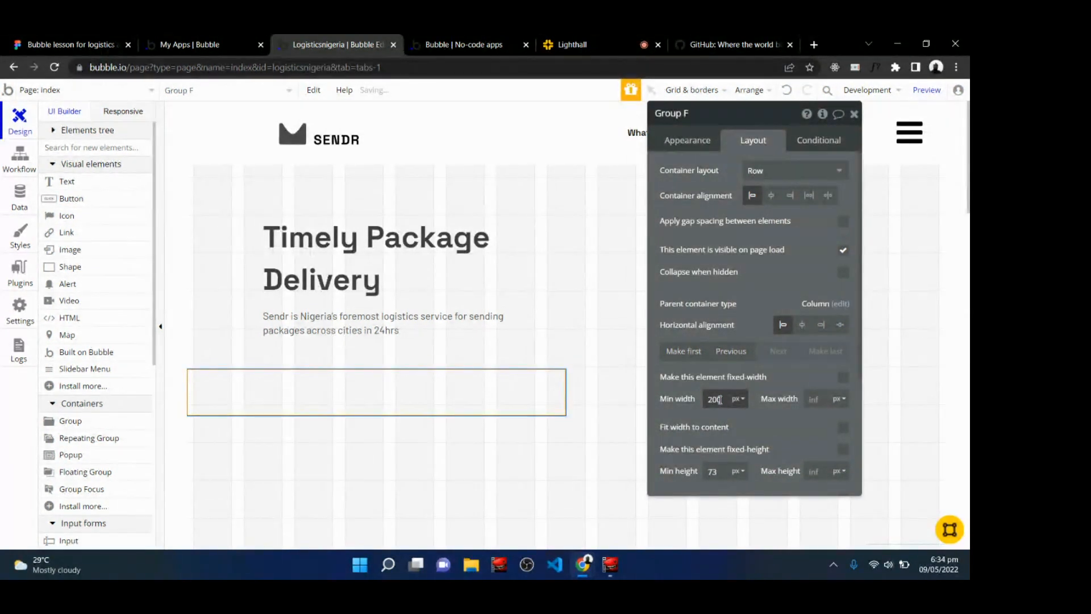
left_click(812, 399)
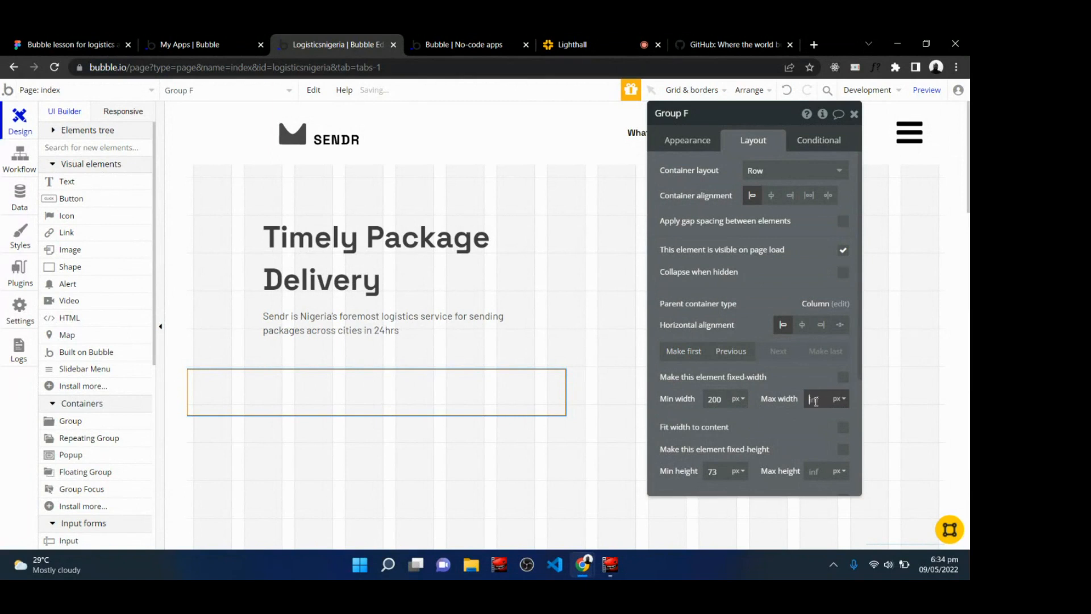
type("600")
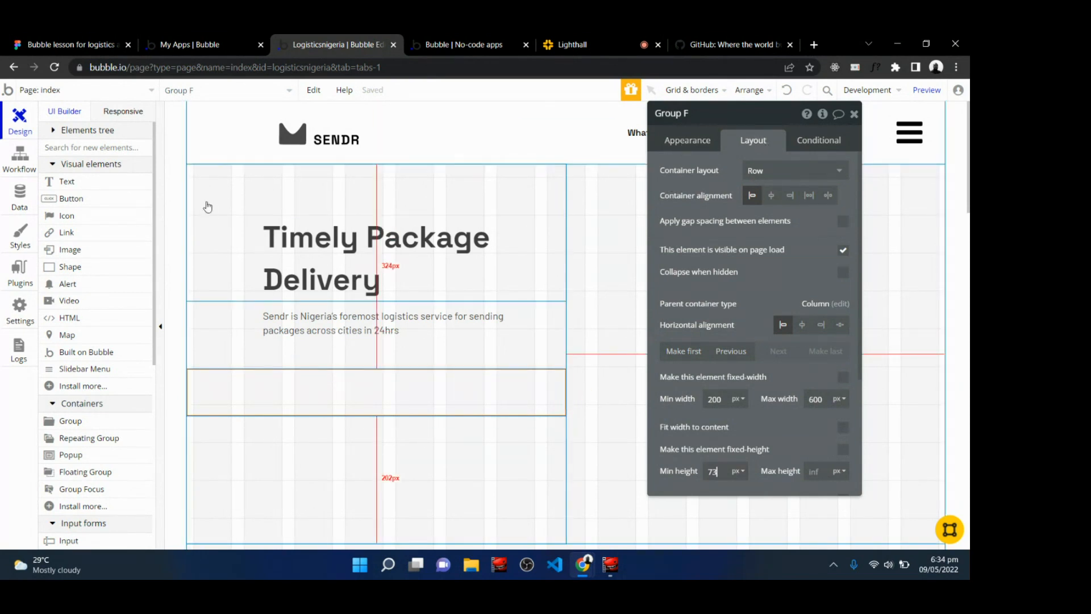
Add a button inside the new row group and label it SEND PACKAGE.
left_click(77, 199)
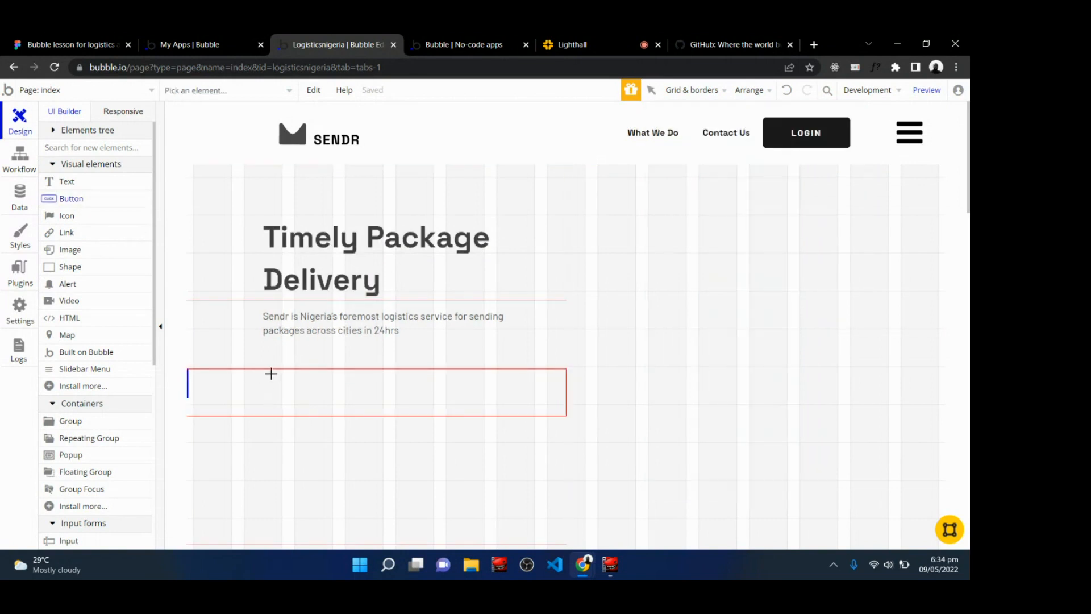
mouse_move(269, 379)
left_mouse_down()
mouse_move(278, 407)
mouse_move(378, 411)
left_mouse_up()
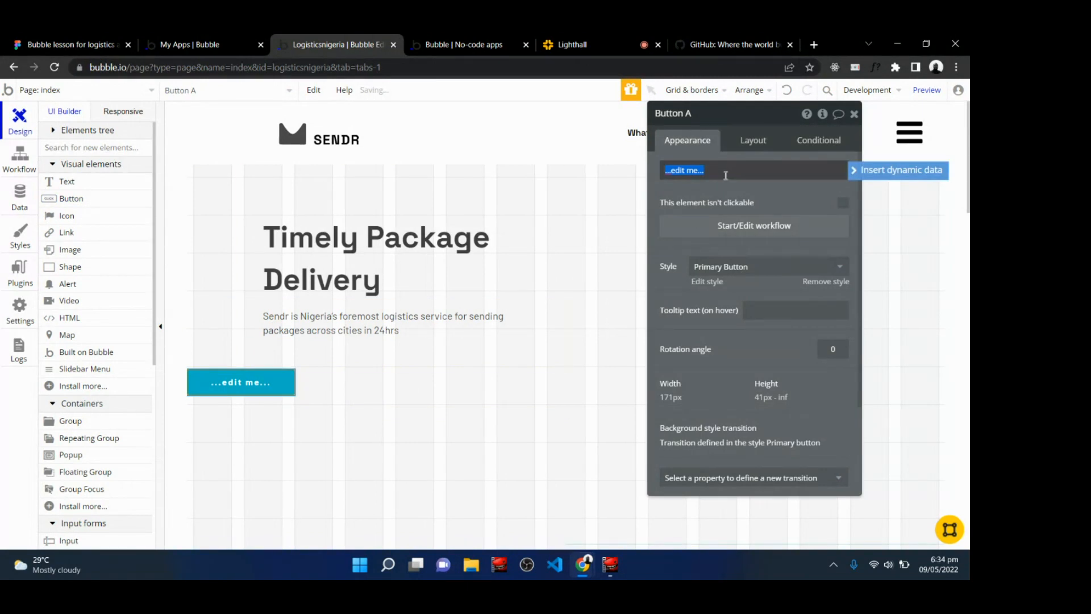
left_click(21, 40)
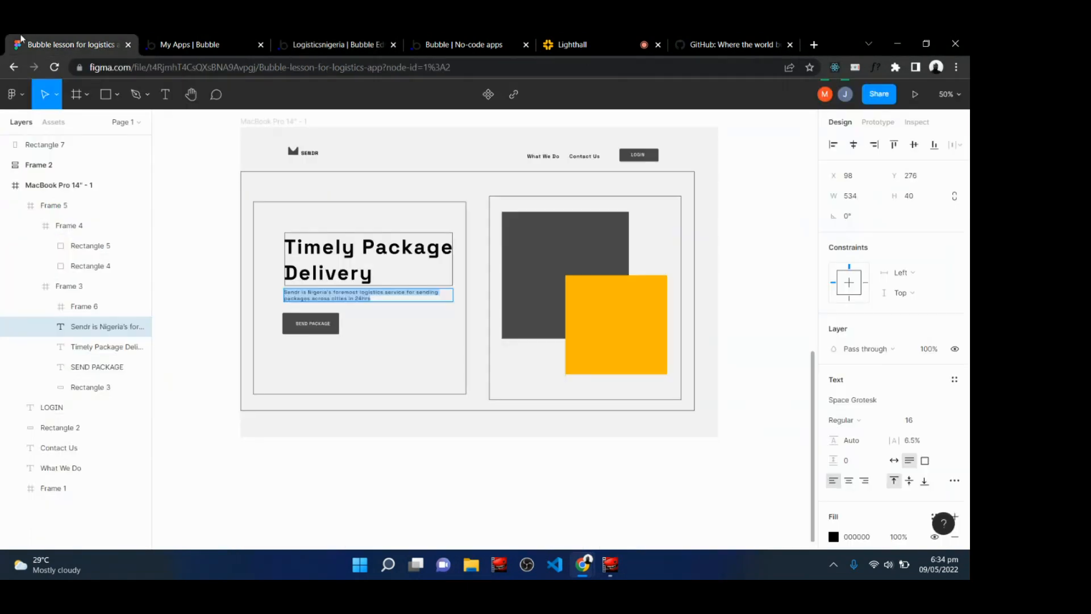
left_click(336, 40)
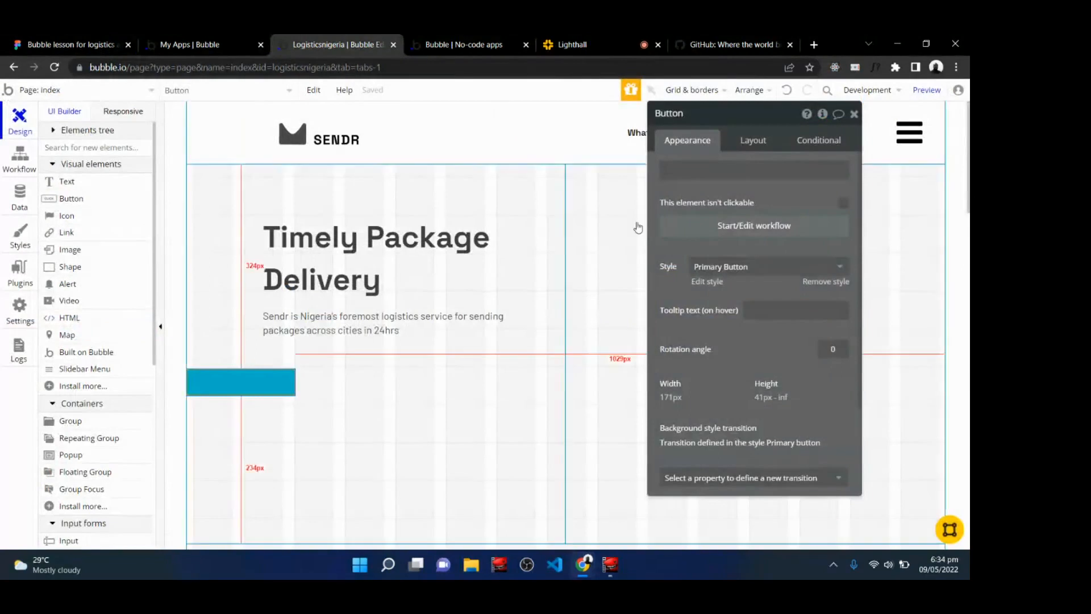
left_click(724, 172)
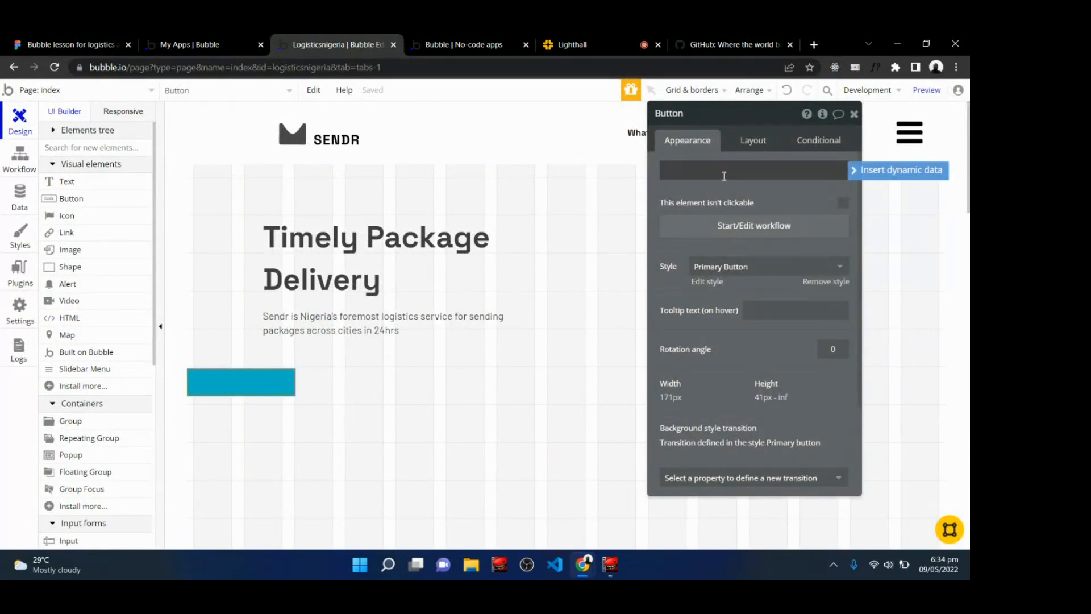
type("SEND PACKAGE")
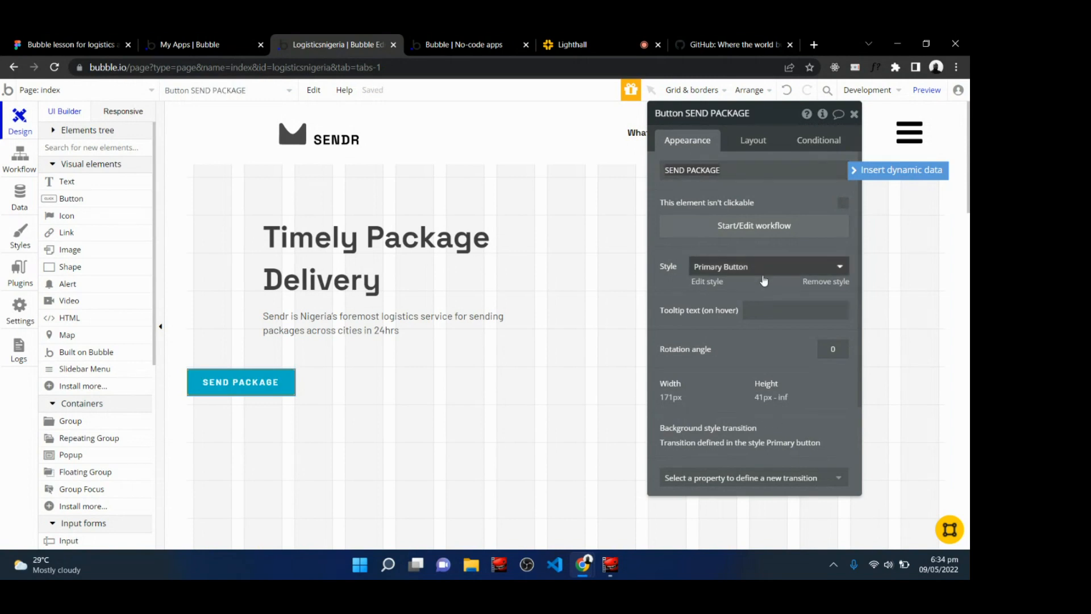
Remove the button's preset style and set its background color to #0A0A0A.
left_click(812, 288)
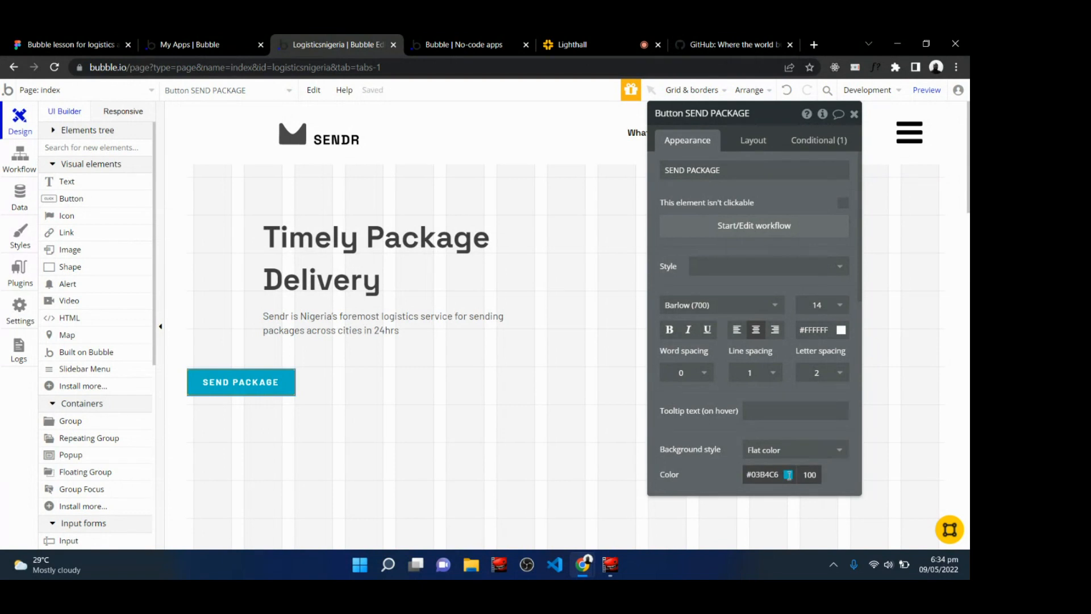
left_click(788, 474)
left_click_drag(753, 512, 737, 529)
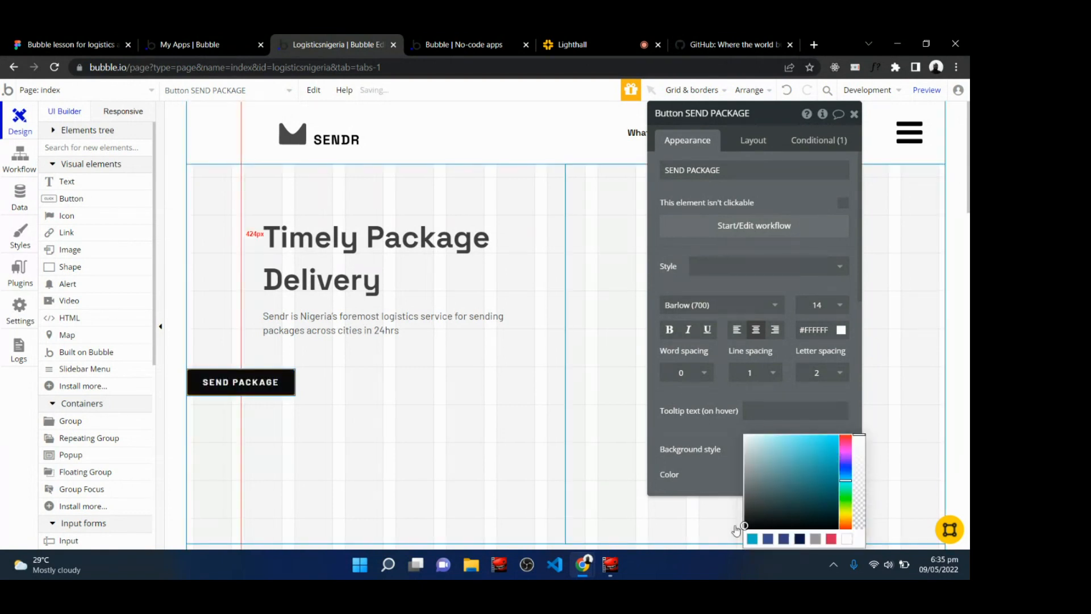
left_click(715, 391)
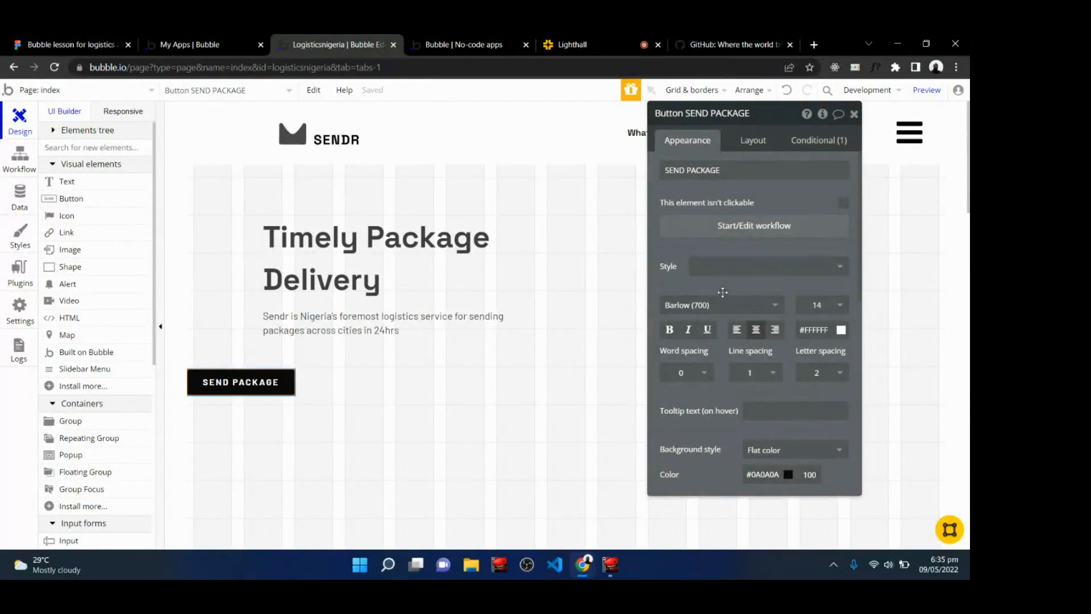
Change the button's font to Space Grotesk (regular) and make the label bold.
left_click(710, 311)
type("spac")
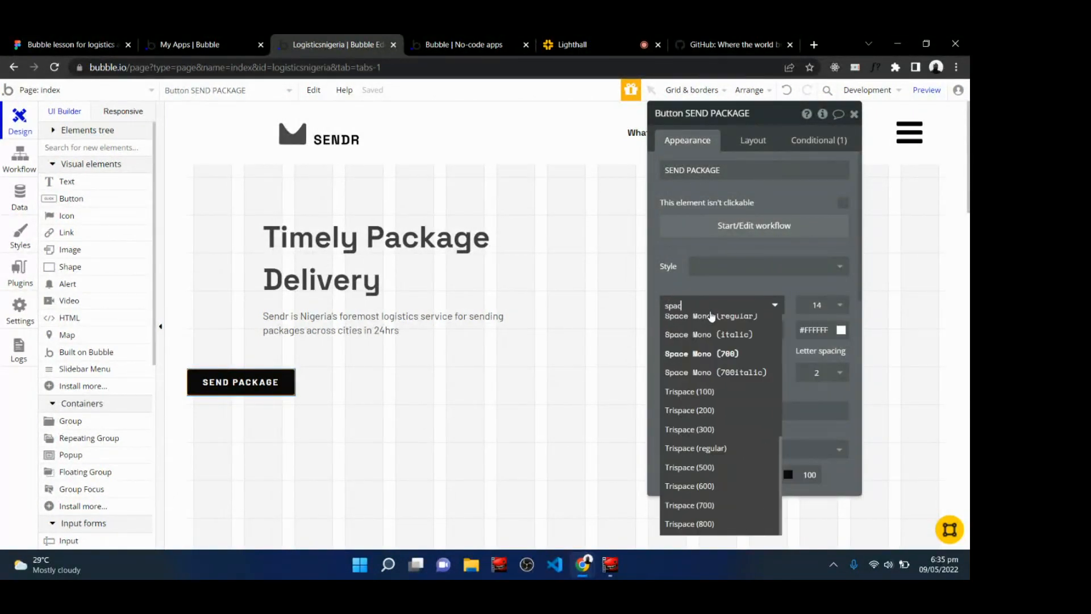
type("e gro")
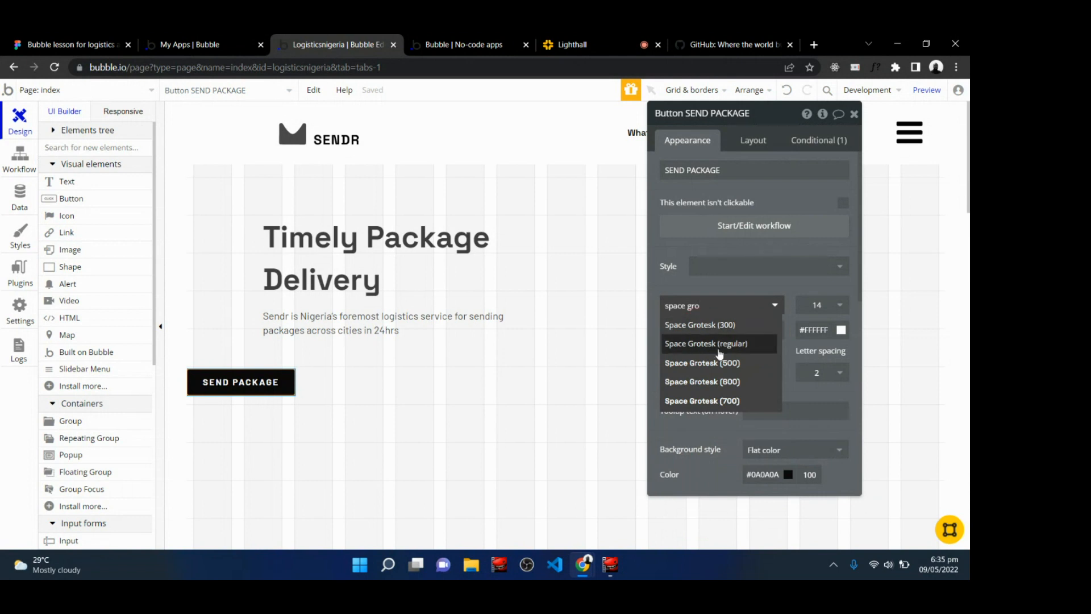
left_click(720, 345)
left_click(670, 329)
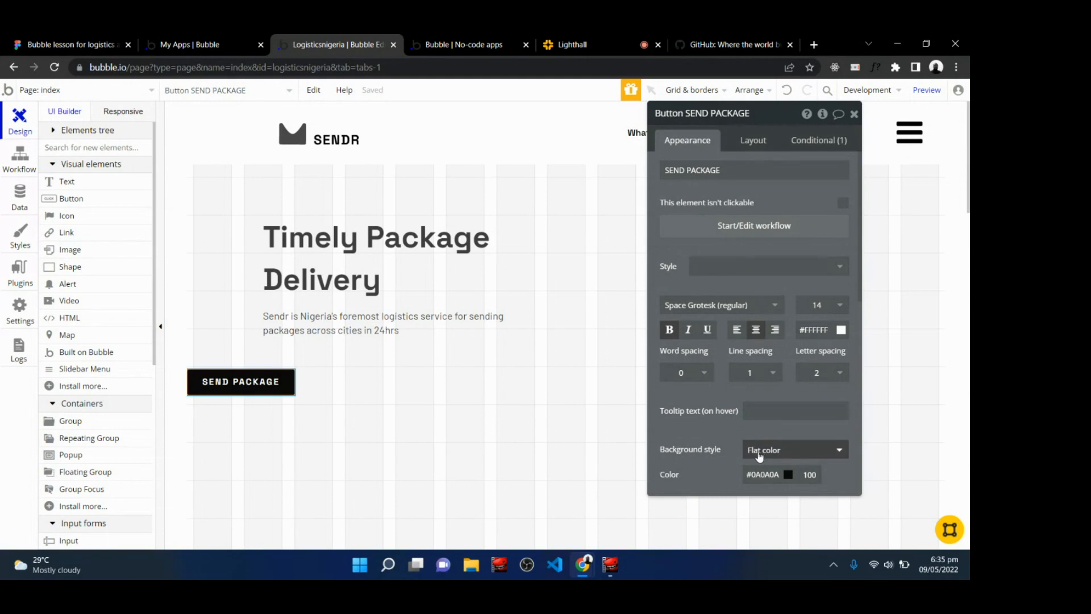
left_click(749, 146)
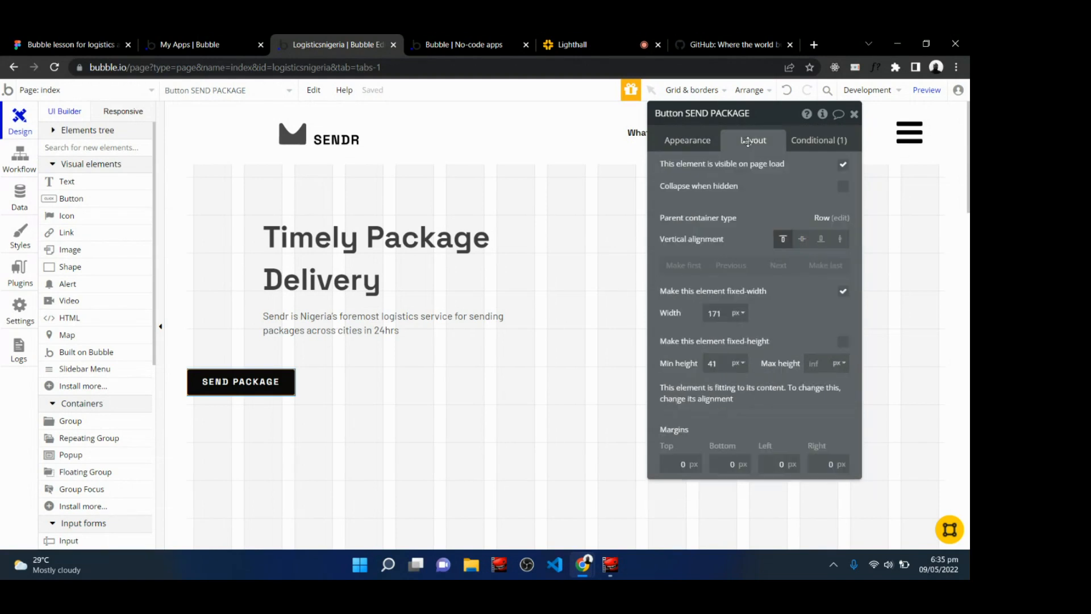
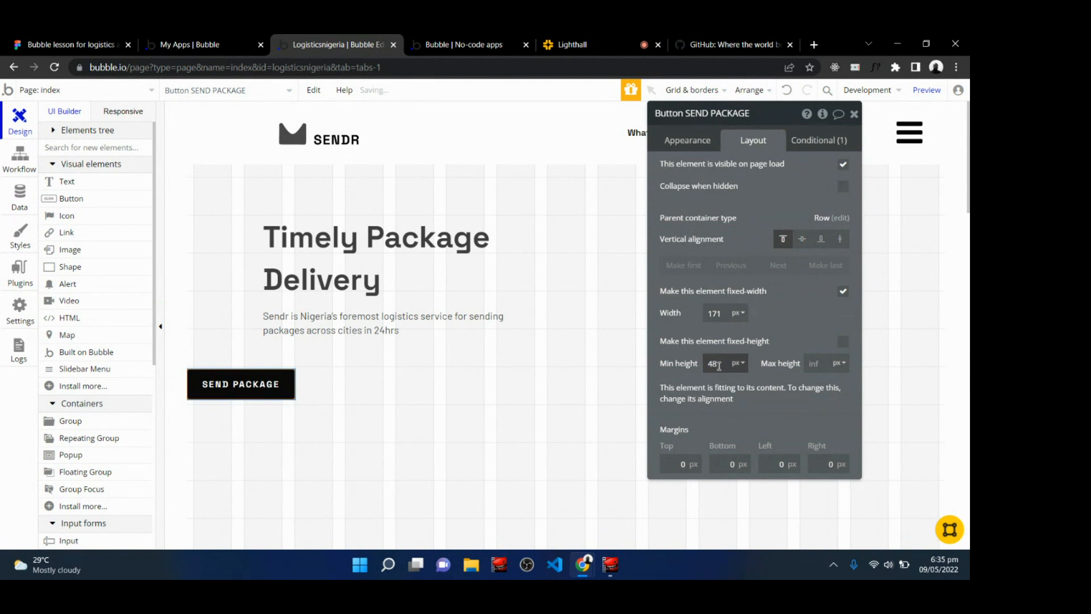
Set the SEND PACKAGE button's left margin to 120 px and its minimum height to 52 px.
double_click(719, 366)
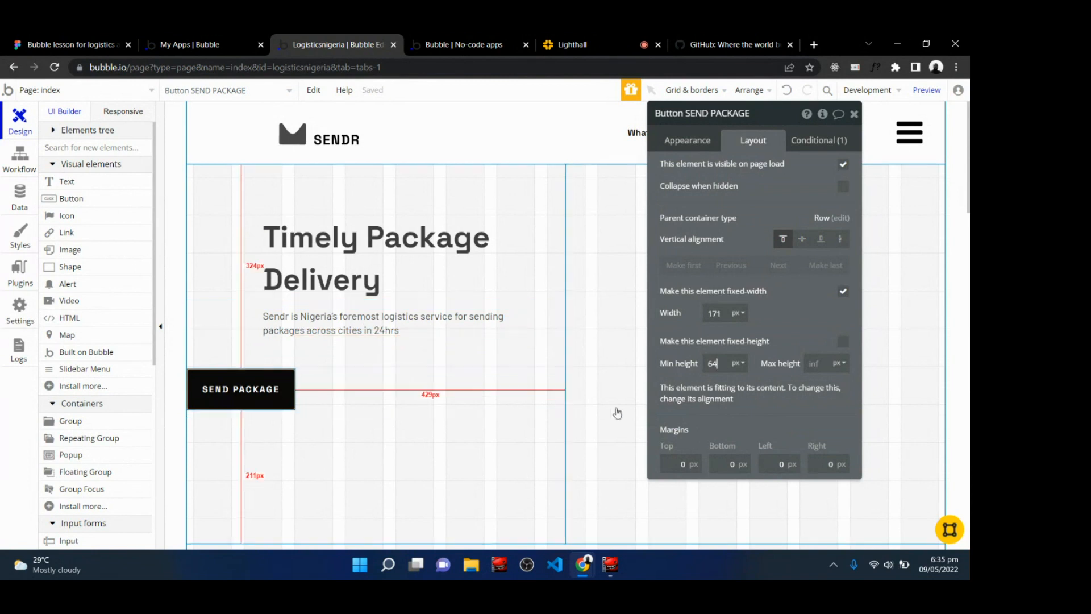
left_click(778, 463)
type("12")
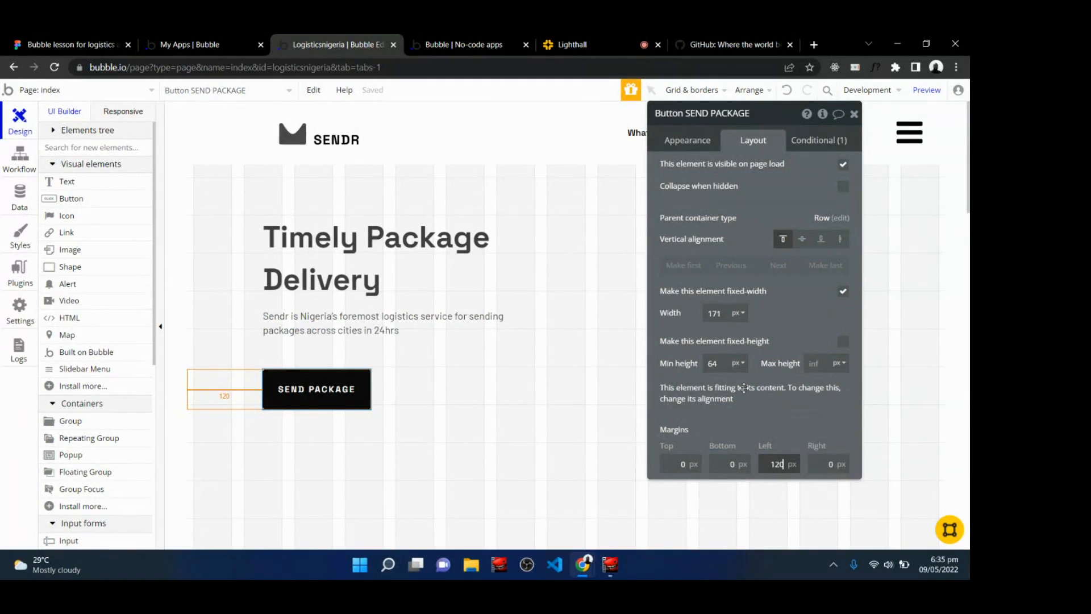
left_click(723, 362)
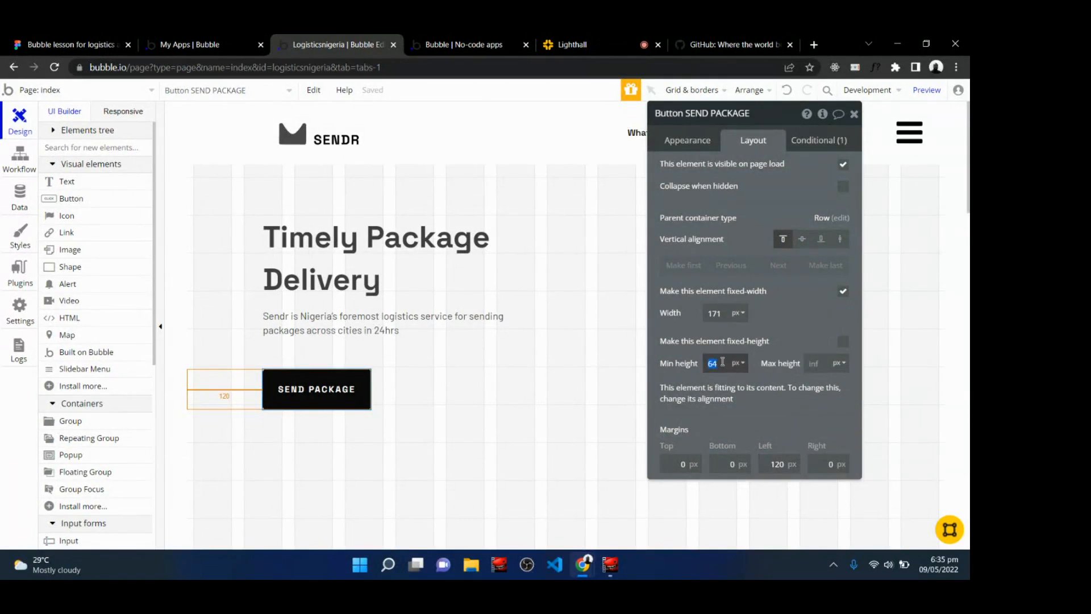
type("52")
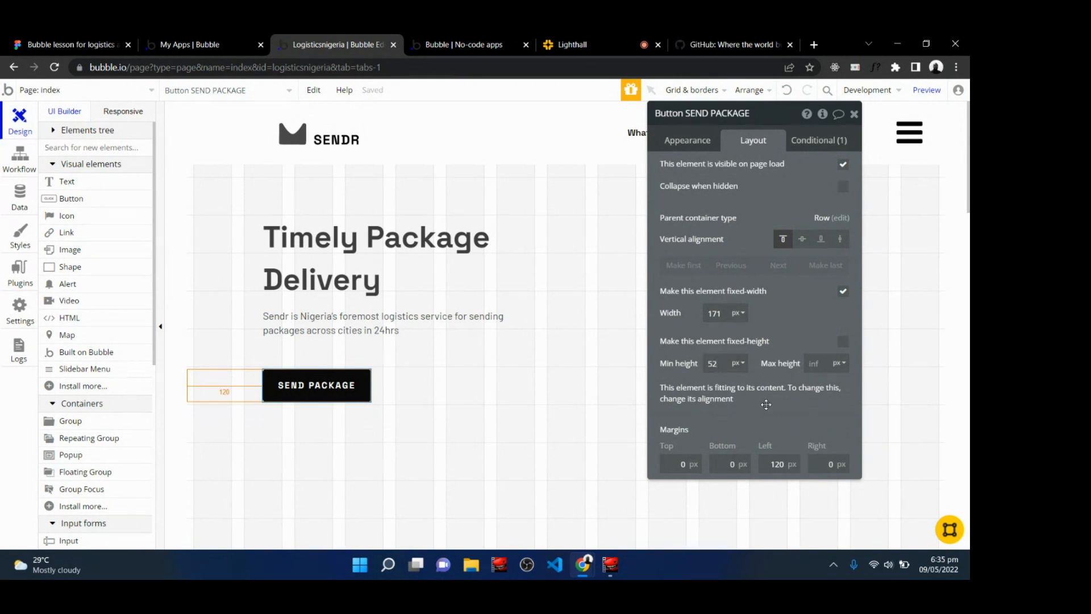
Set the button's background style to Flat color and its corner roundness to 4.
left_click(688, 139)
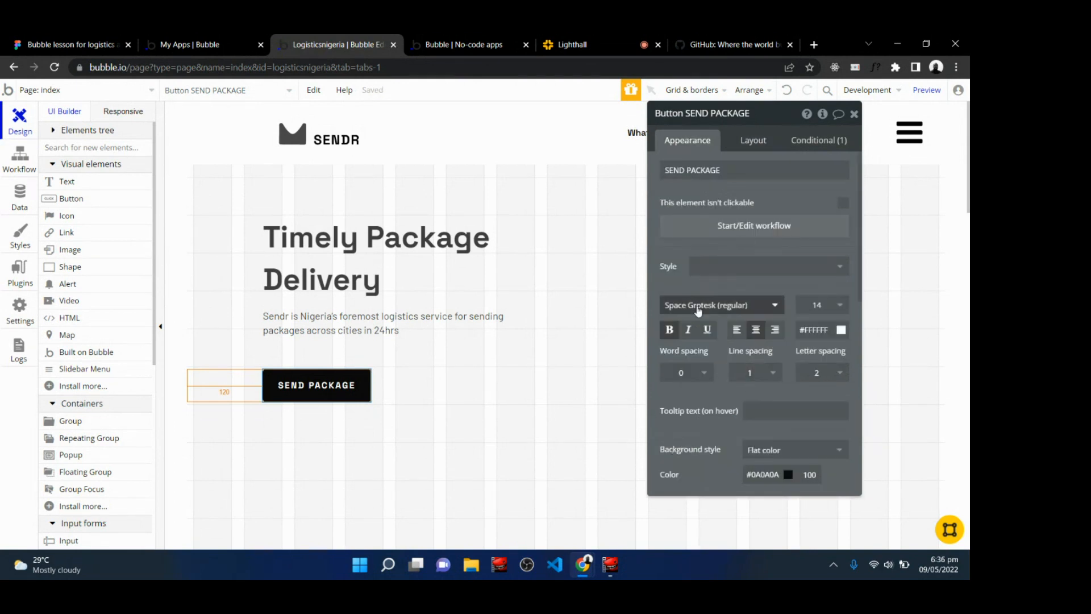
left_click(795, 449)
scroll(795, 449, "down", 2)
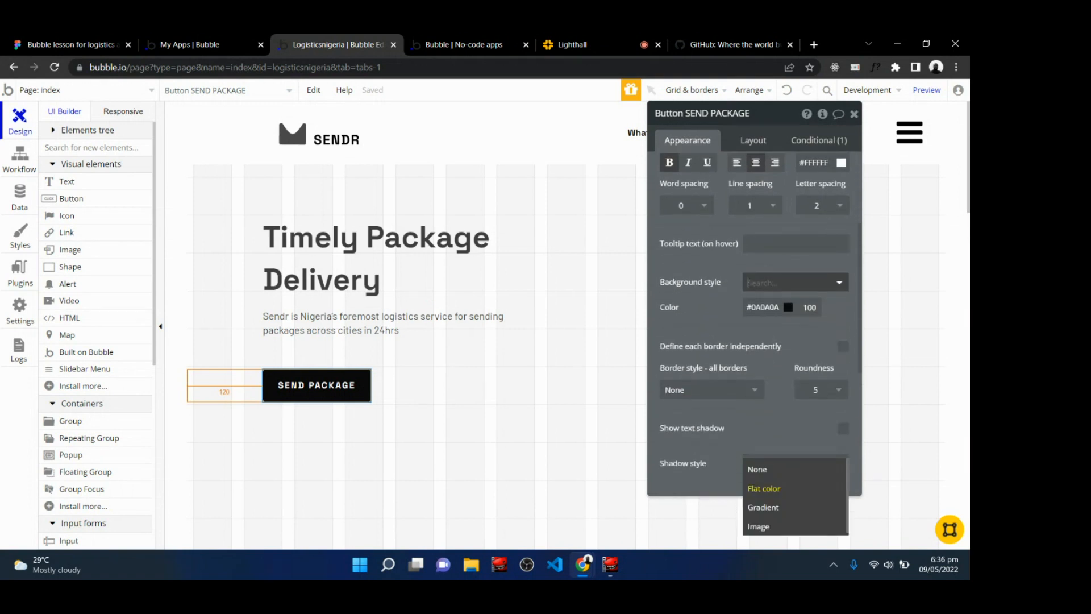
left_click(764, 488)
scroll(764, 398, "down", 1)
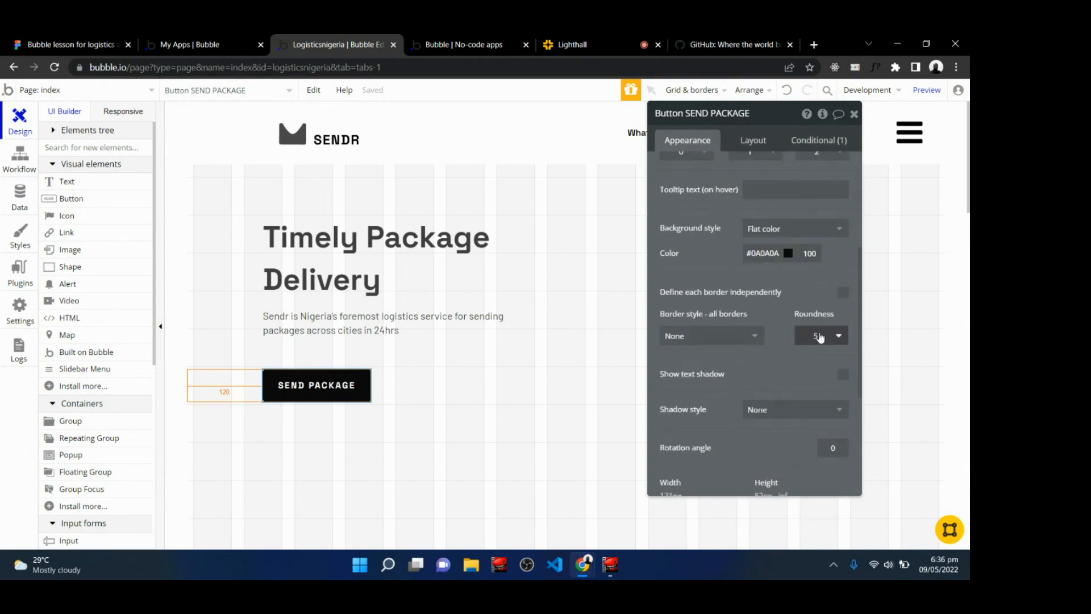
left_click(822, 336)
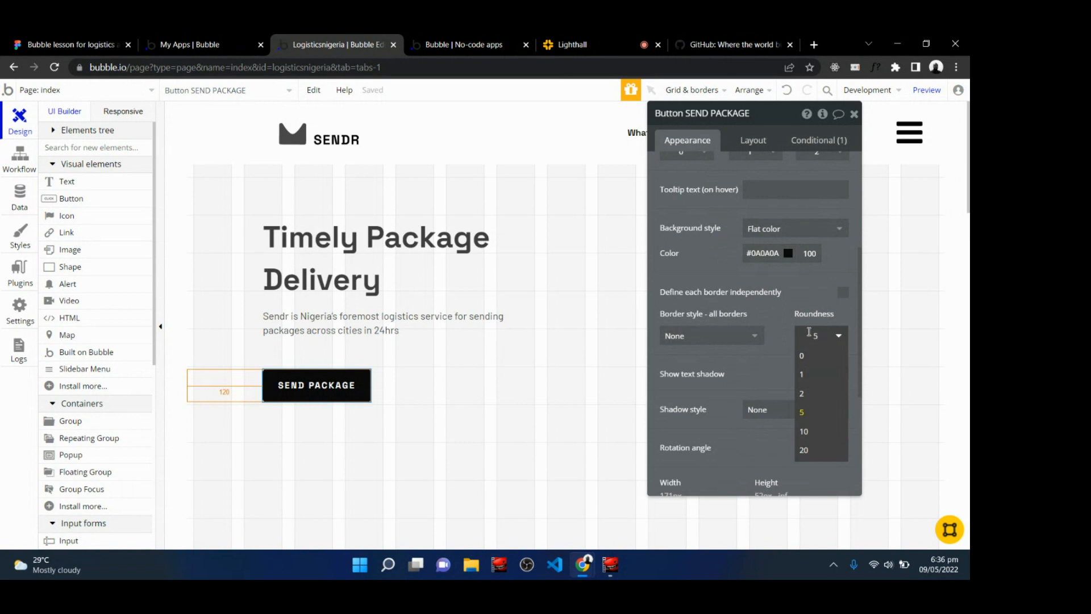
type("4")
key("Return")
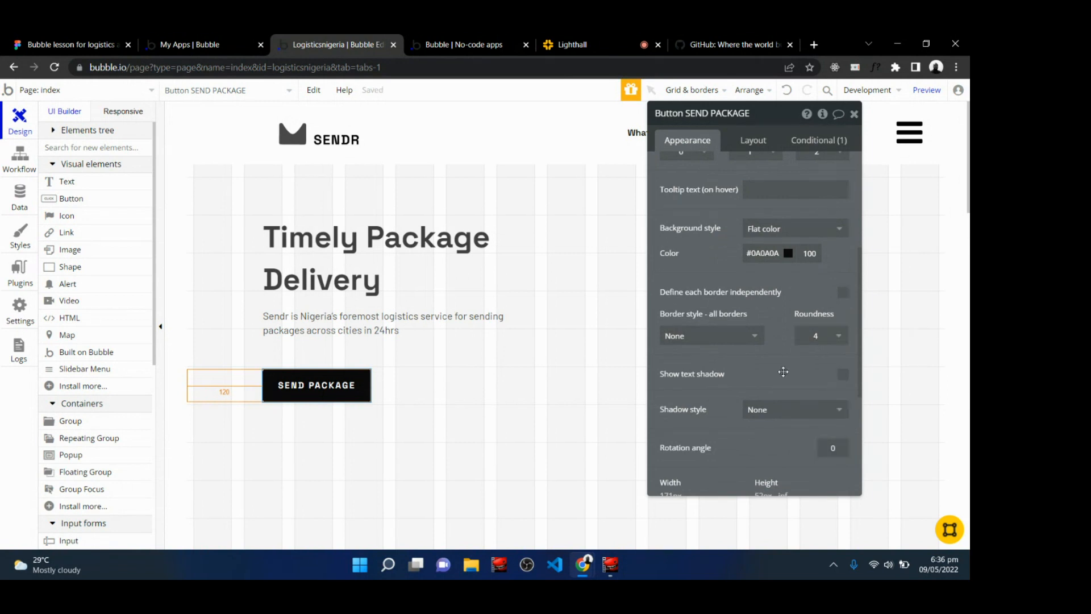
Open the button's conditional settings and reload the app preview to test the hover effect.
scroll(782, 372, "up", 4)
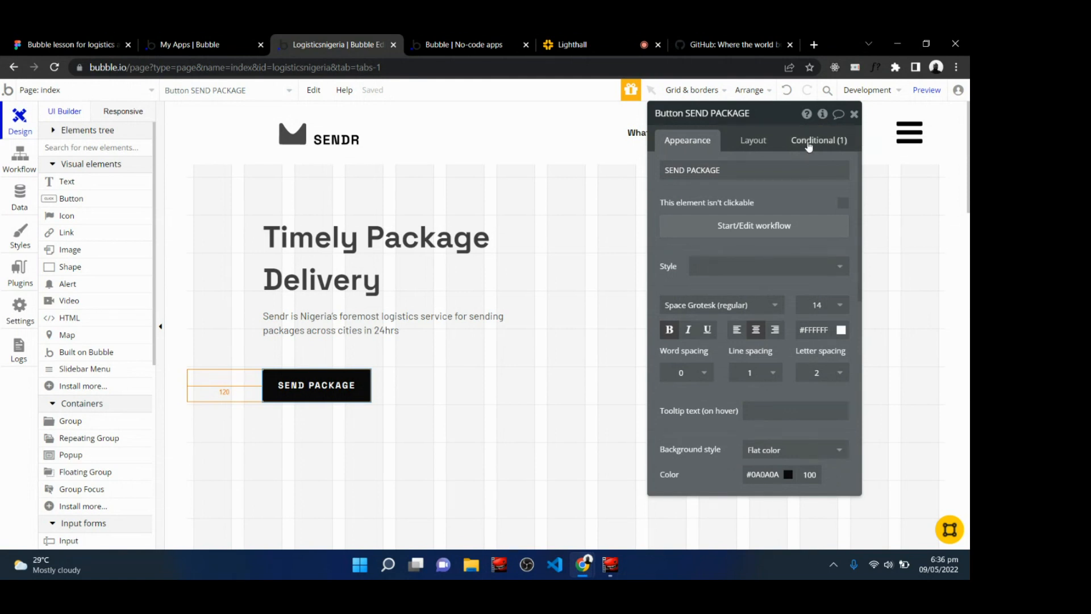
left_click(809, 144)
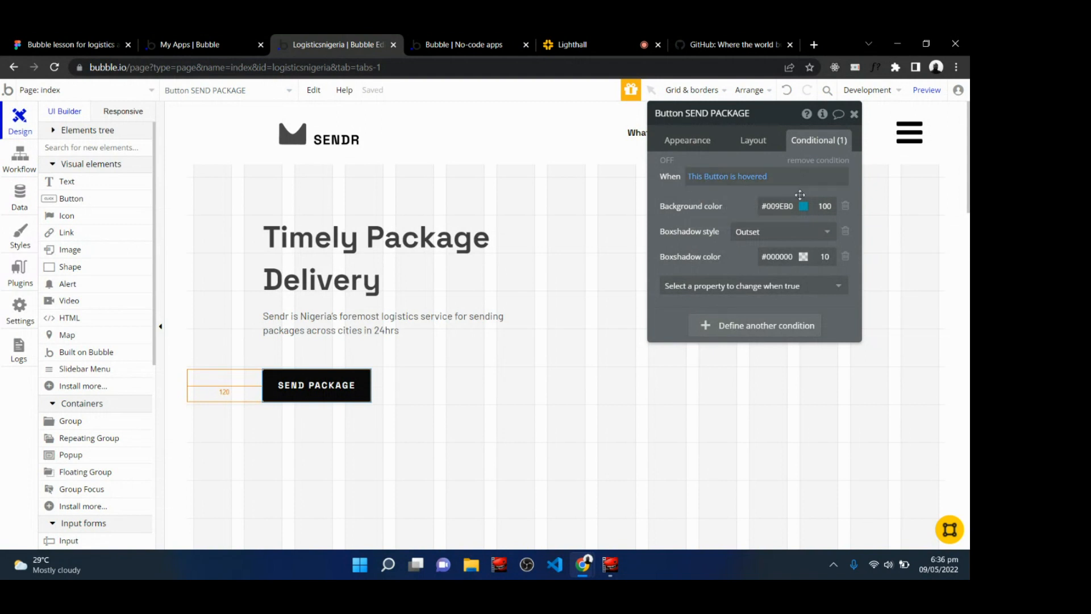
left_click(476, 43)
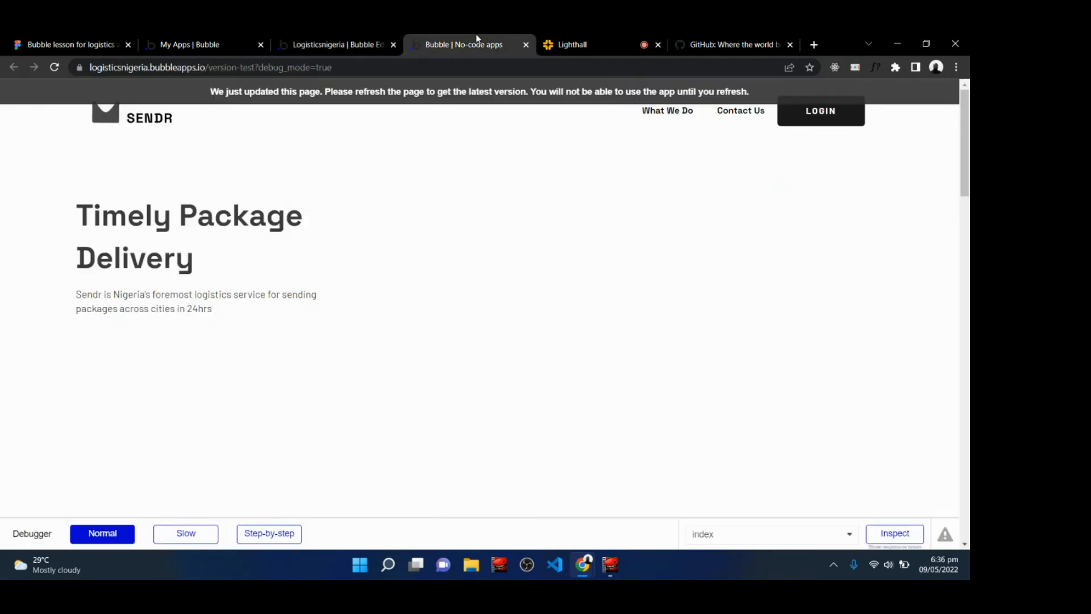
left_click(349, 98)
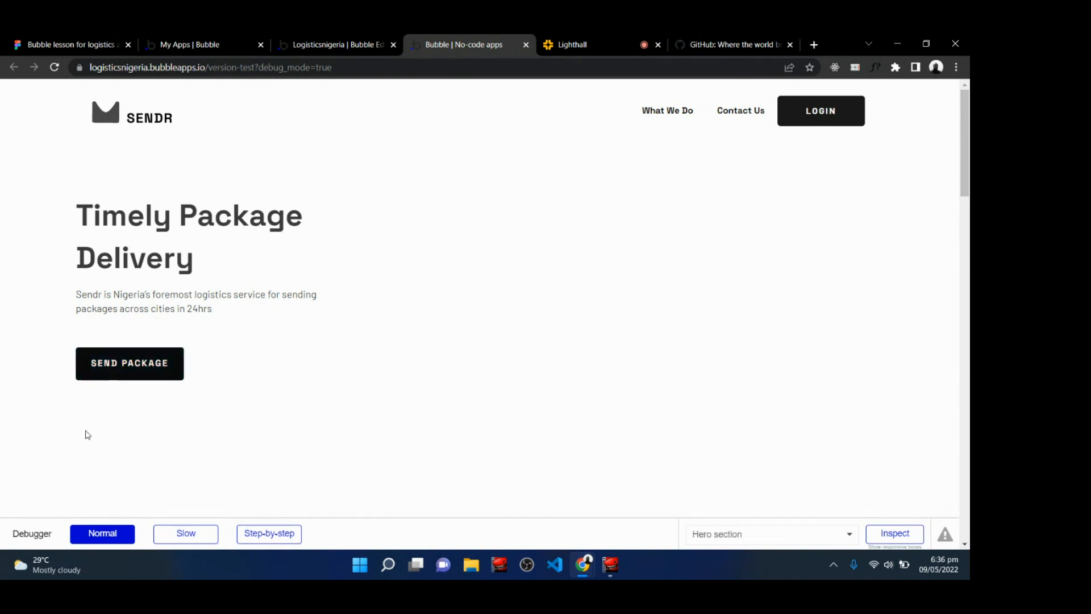
Remove the button's hover condition, including its box-shadow style and colour properties.
left_click(340, 44)
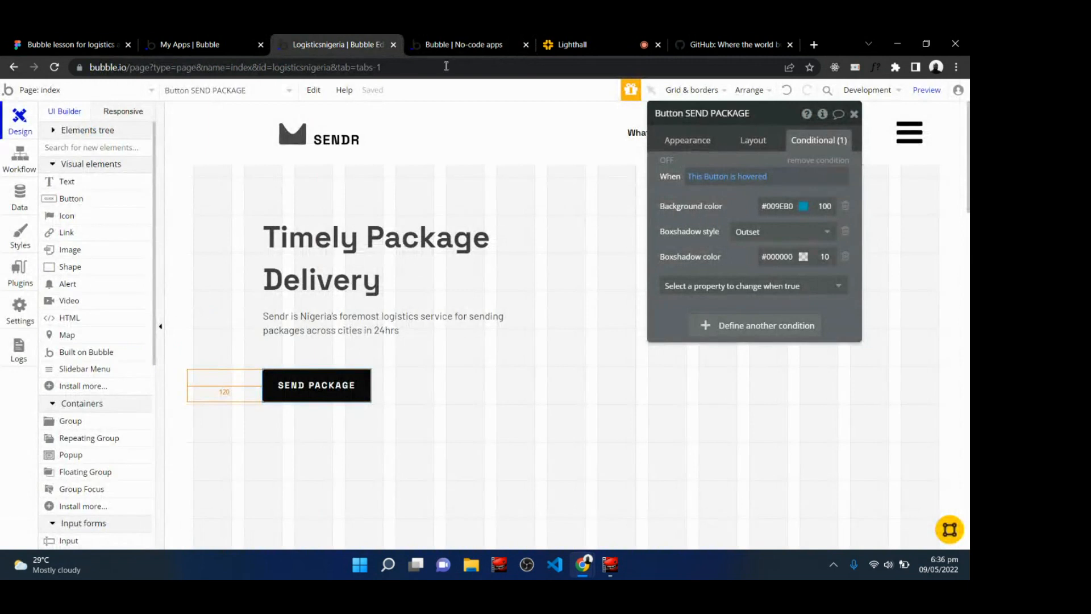
left_click(846, 259)
left_click(845, 233)
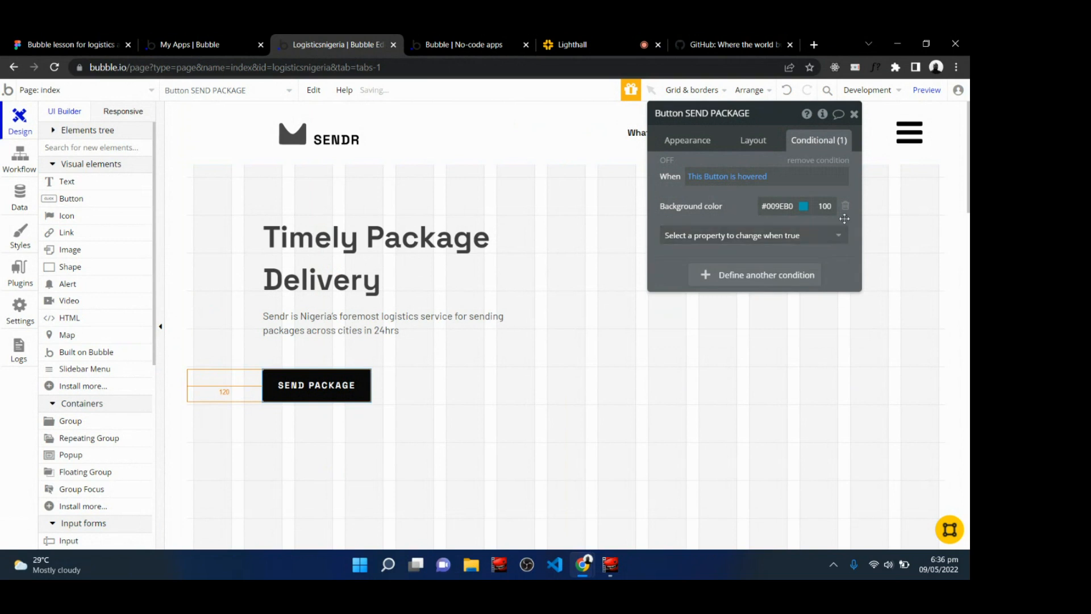
left_click(810, 164)
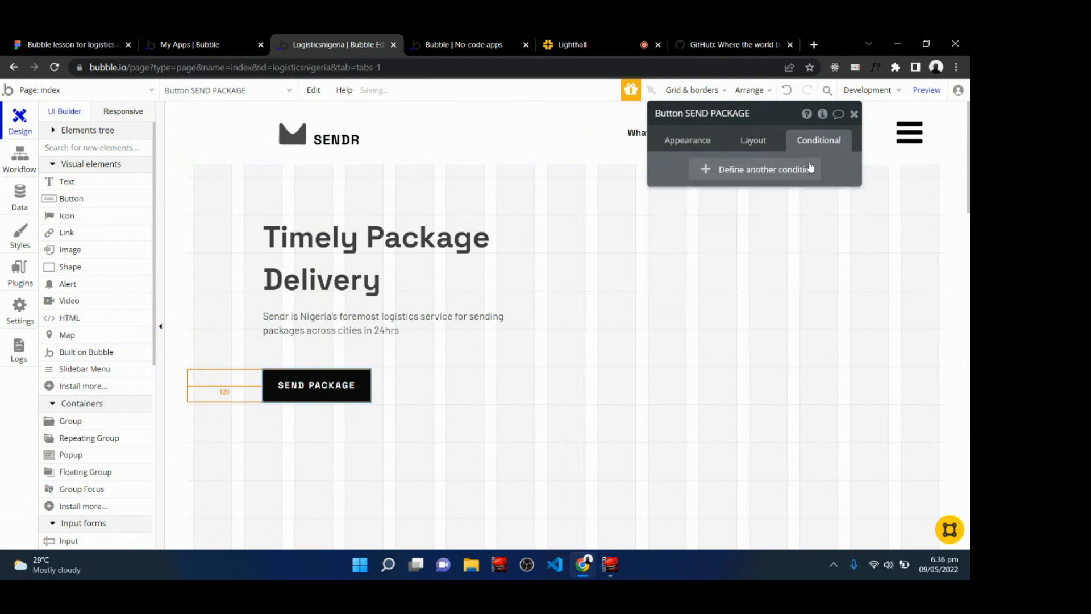
left_click(687, 140)
Reload the app preview page to check the button.
left_click(463, 44)
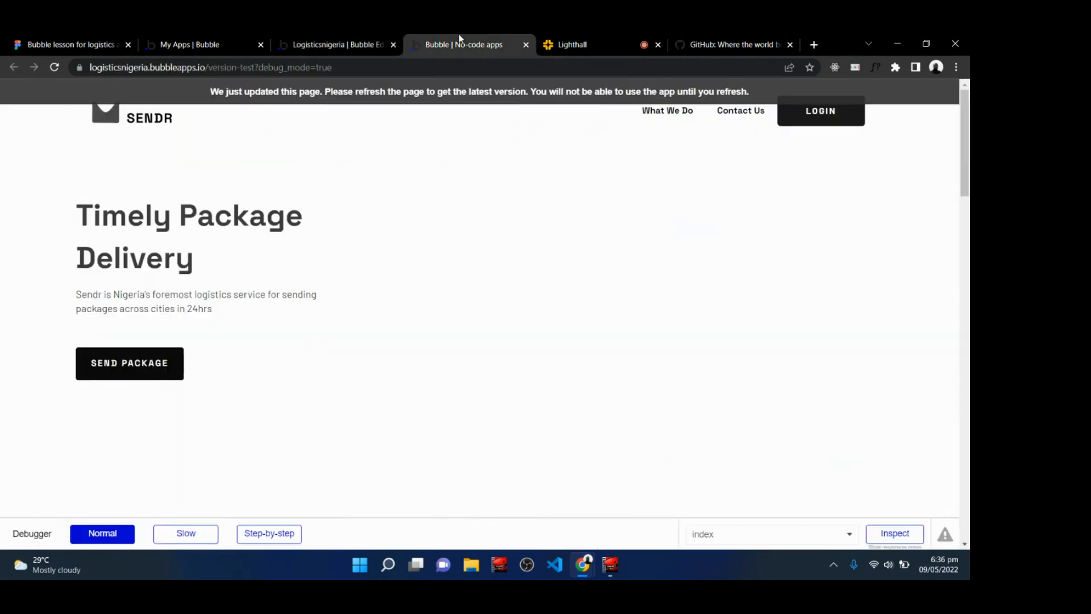
left_click(386, 97)
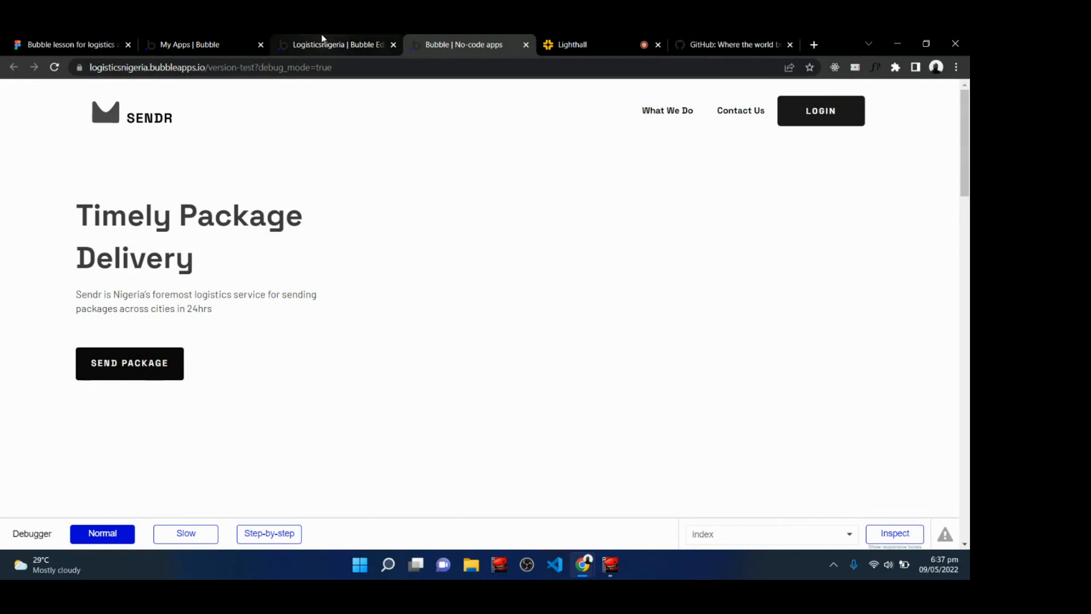
Close the SEND PACKAGE button's property editor.
left_click(599, 39)
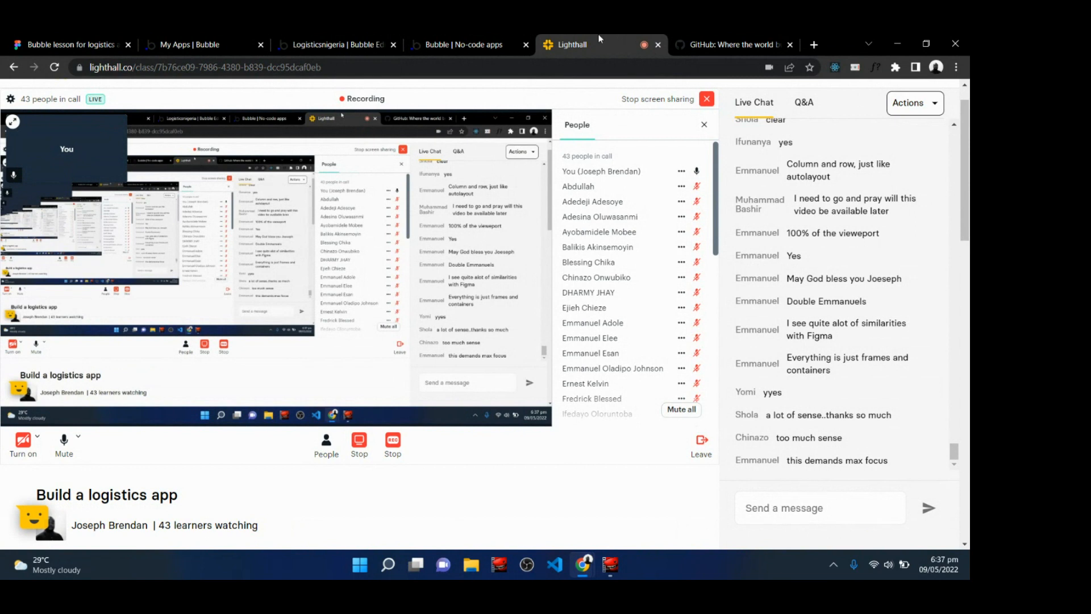
left_click(344, 42)
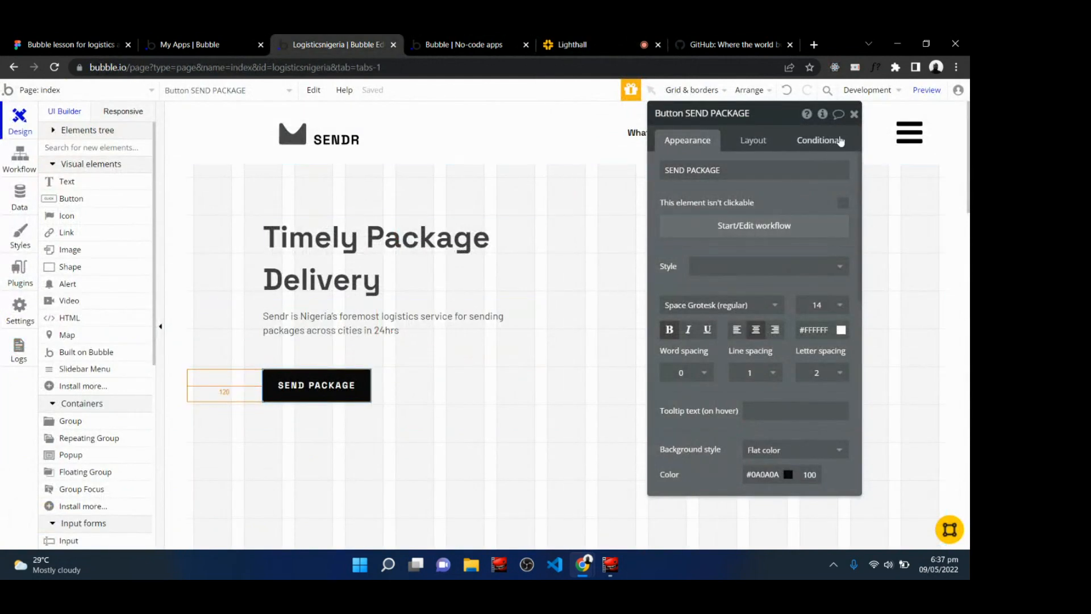
left_click(854, 114)
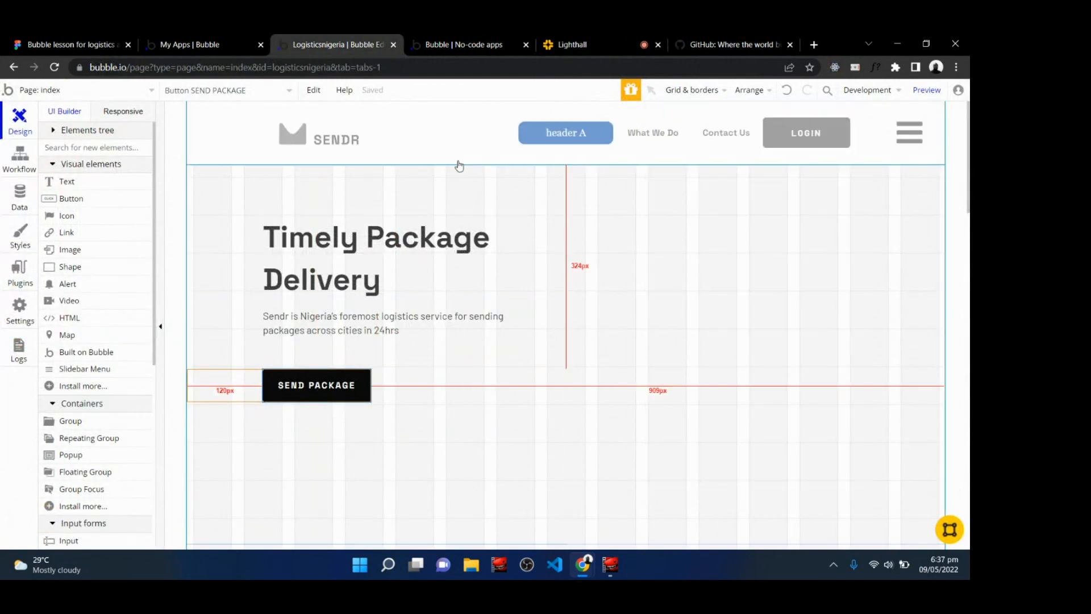
Compare the live preview with the hero section design in Figma.
left_click(461, 41)
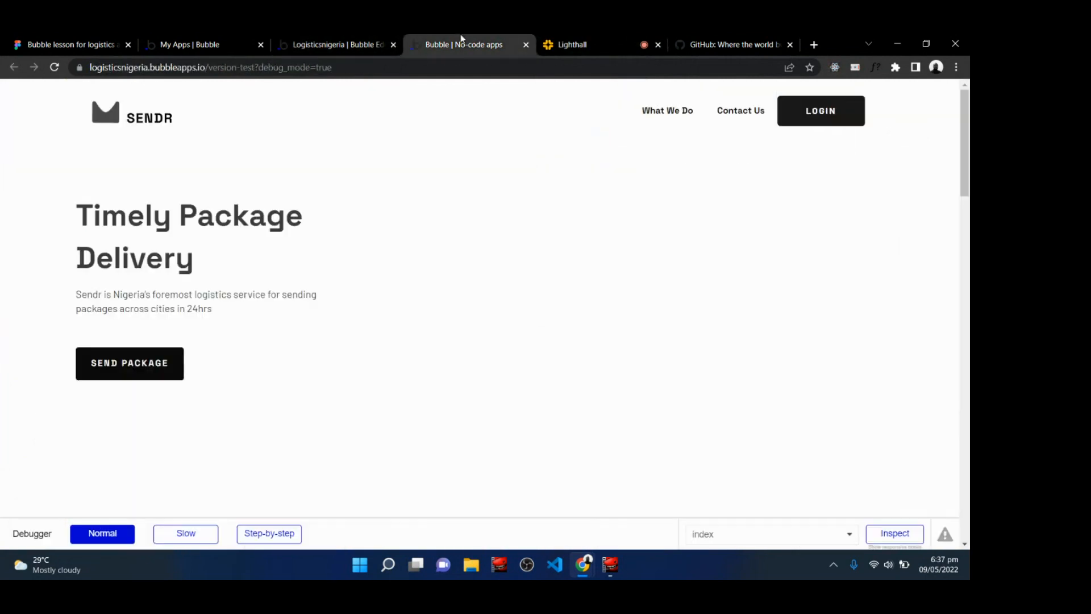
left_click(32, 41)
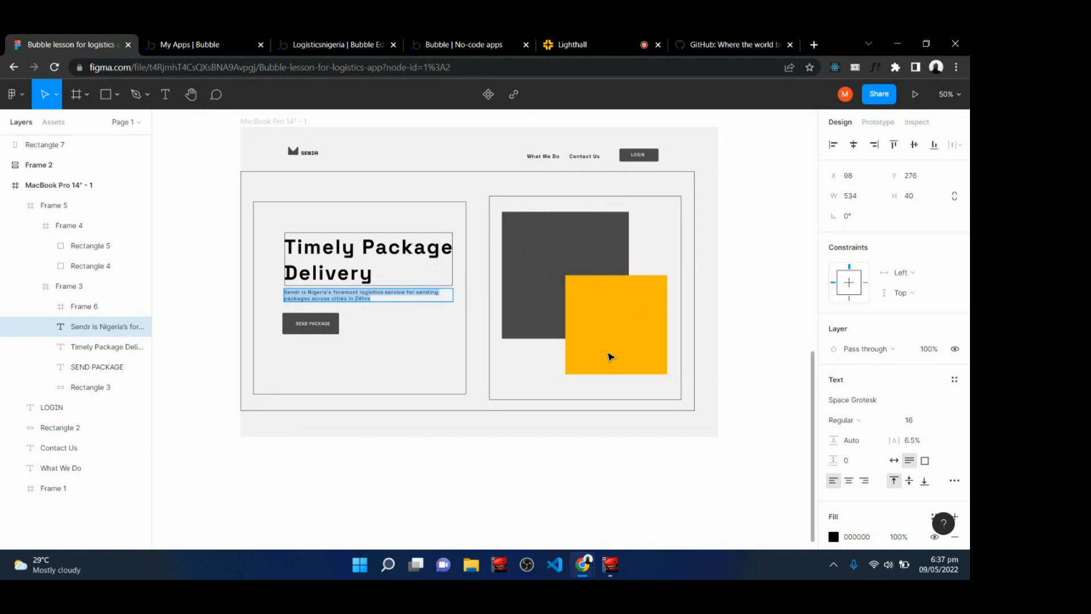
key("Escape")
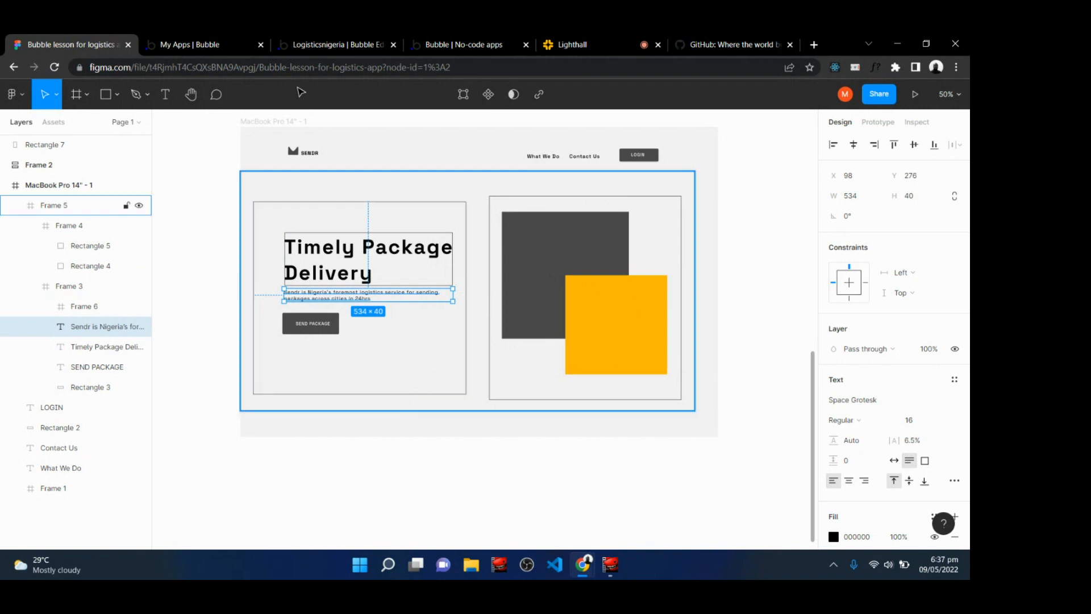
left_click(340, 39)
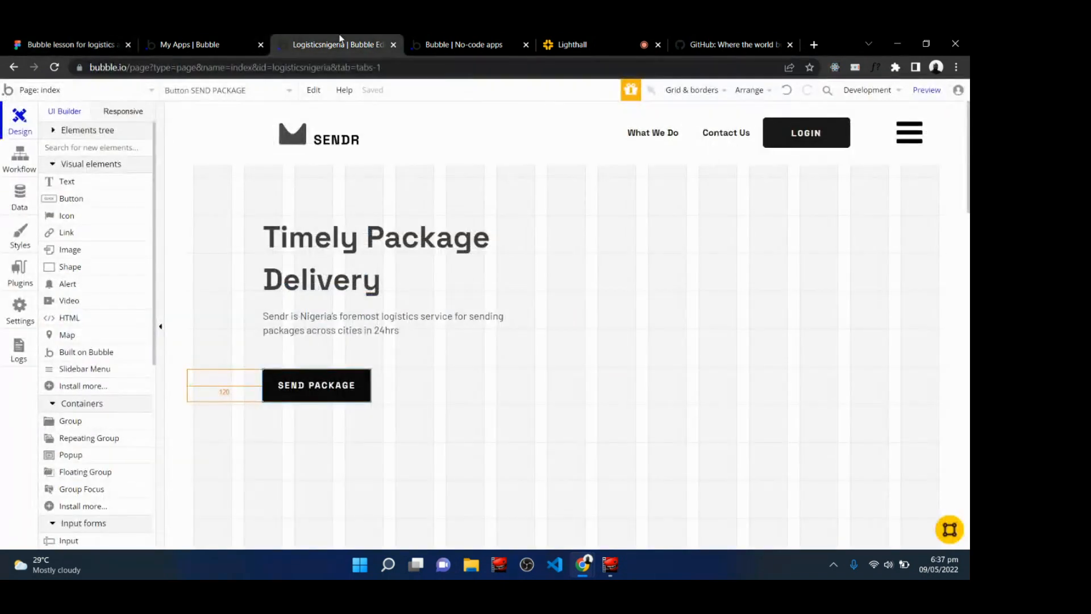
left_click(562, 41)
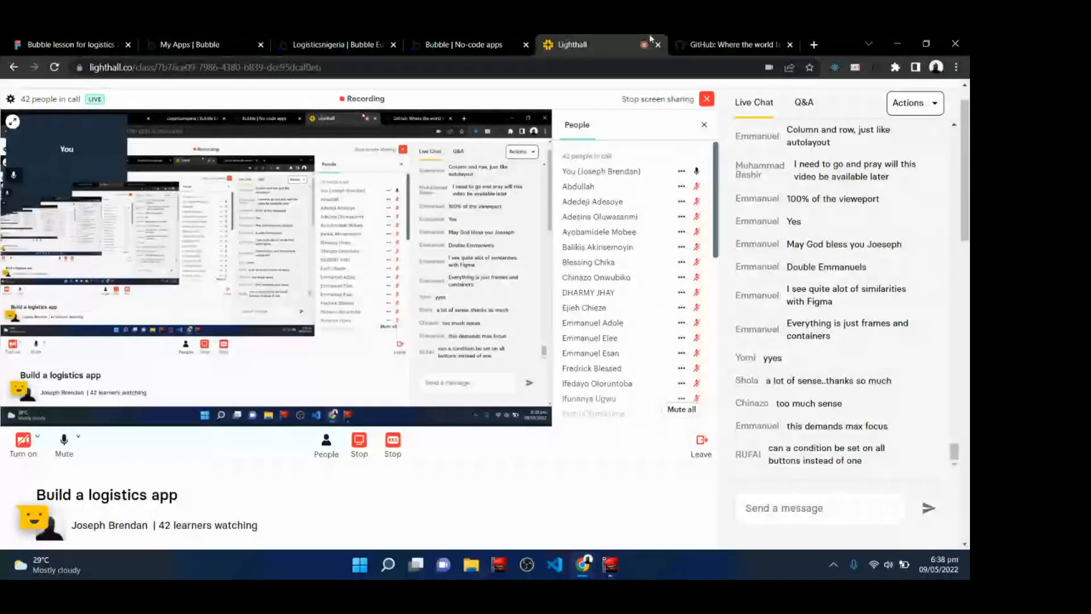
left_click(341, 44)
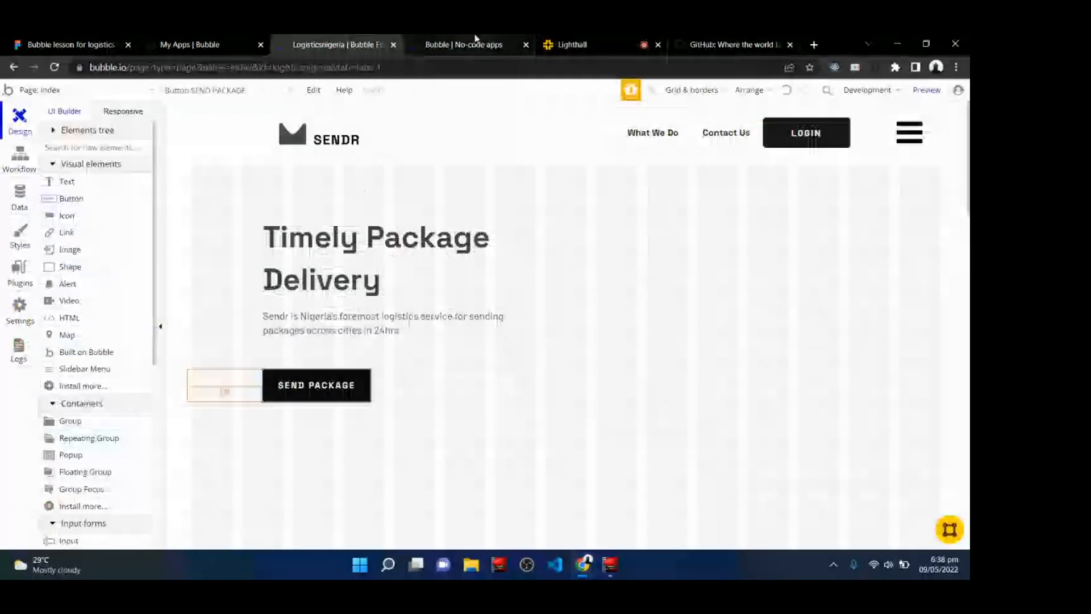
Scroll through the whole app preview page.
left_click(476, 41)
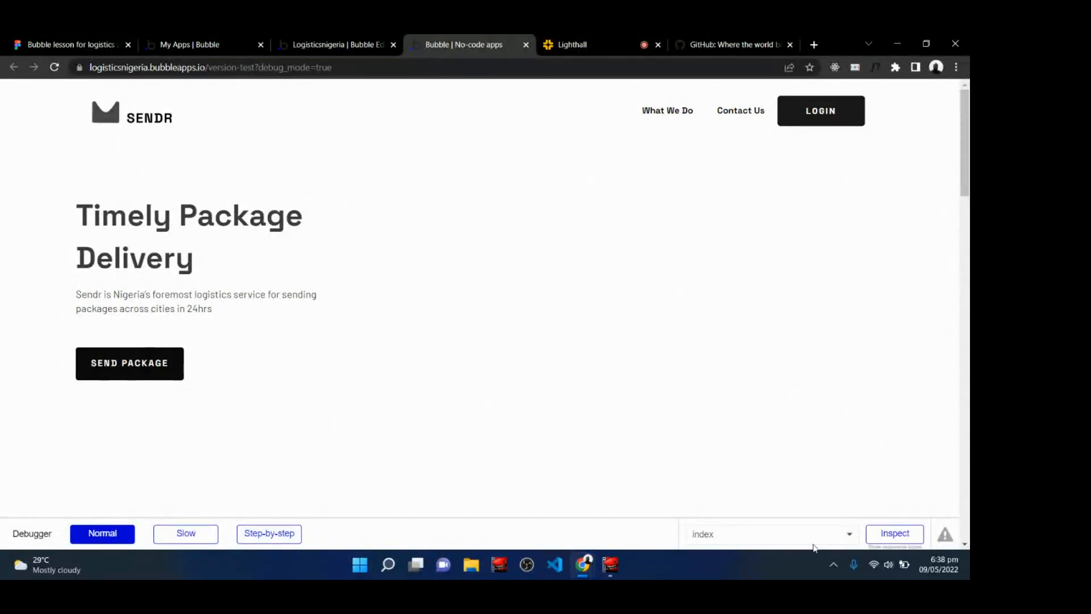
scroll(596, 511, "down", 8)
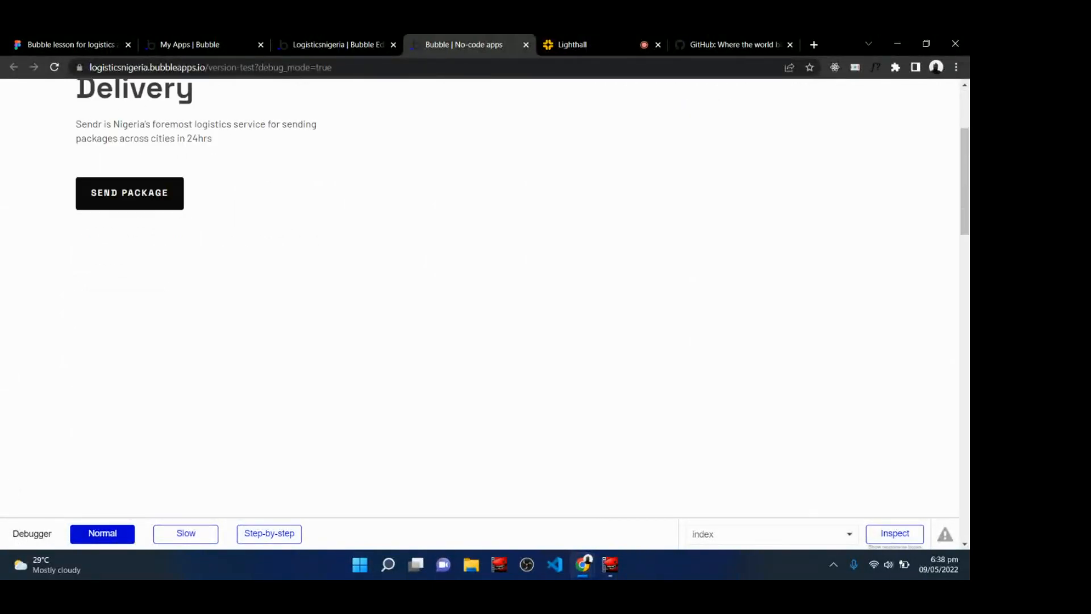
scroll(596, 512, "up", 8)
scroll(596, 511, "down", 2)
scroll(481, 298, "down", 10)
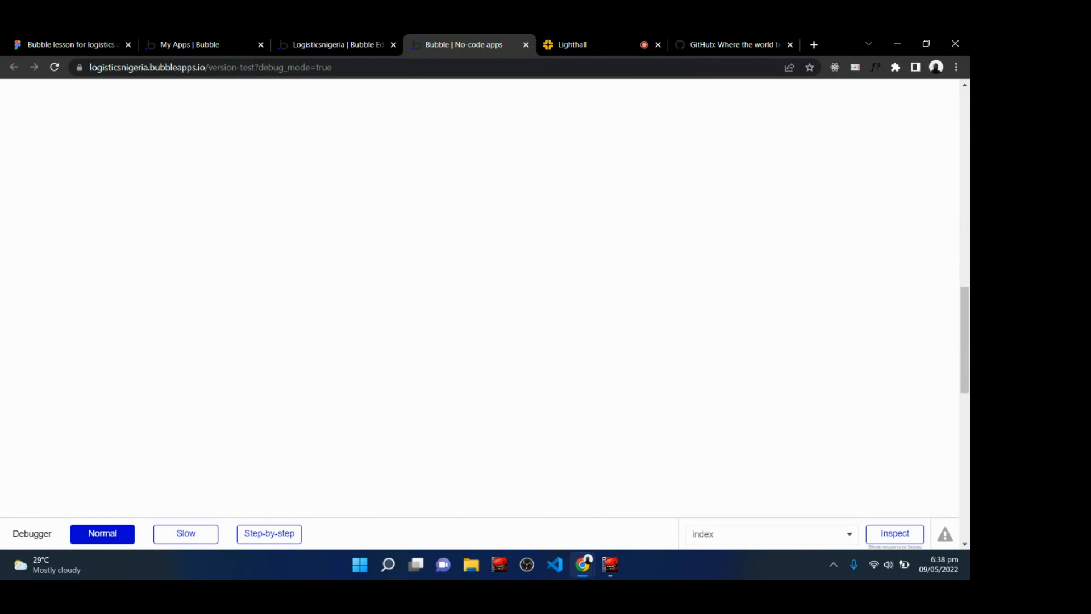
scroll(480, 298, "up", 6)
scroll(480, 298, "up", 4)
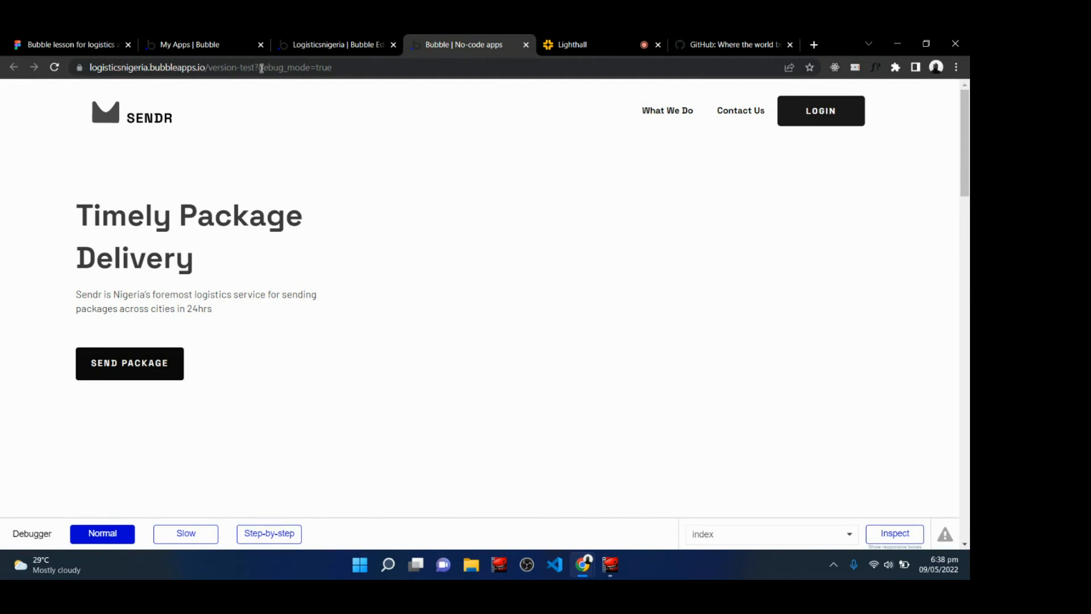
Remove the debug_mode=true parameter from the preview URL and reload the page.
left_click_drag(262, 68, 341, 67)
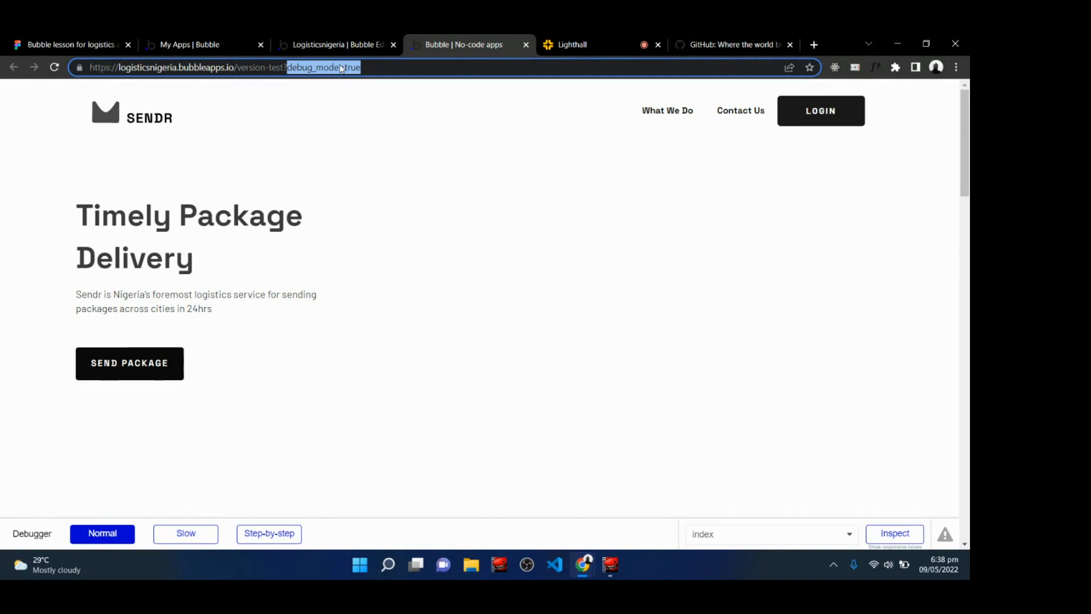
key("BackSpace")
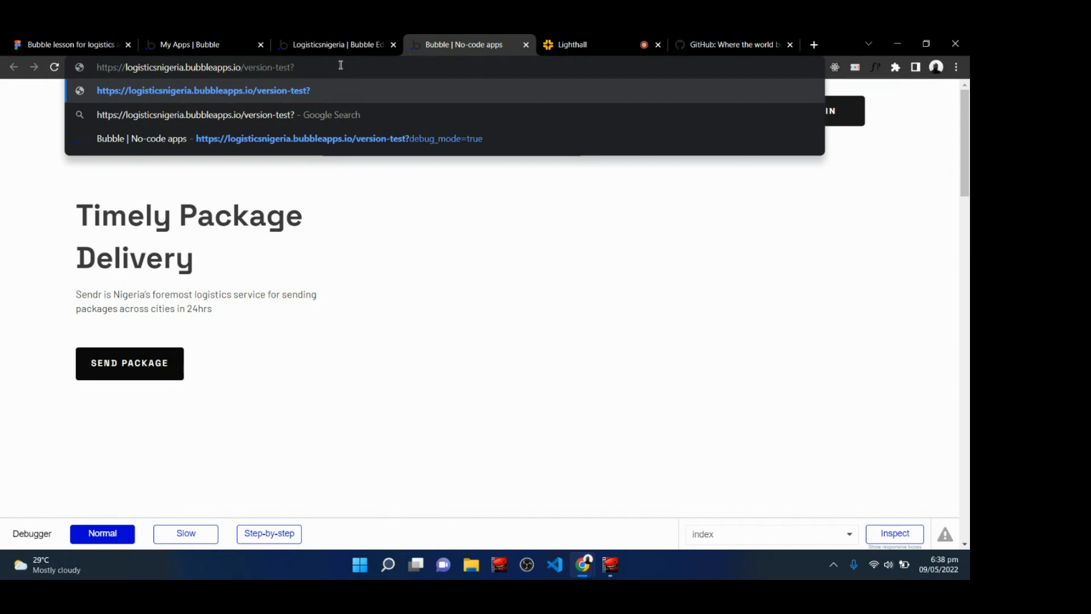
key("Return")
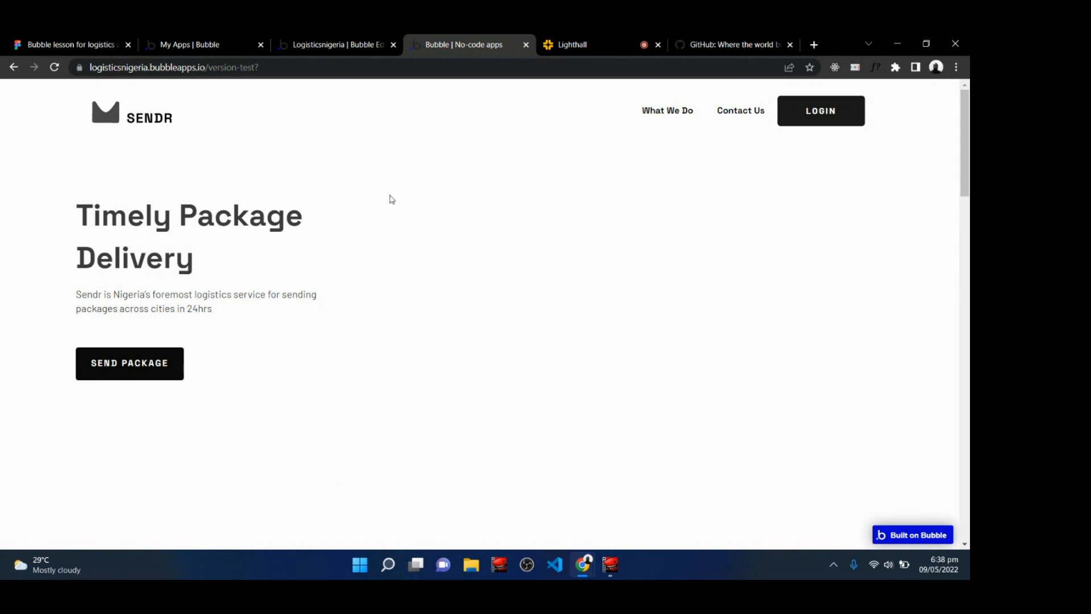
left_click(571, 40)
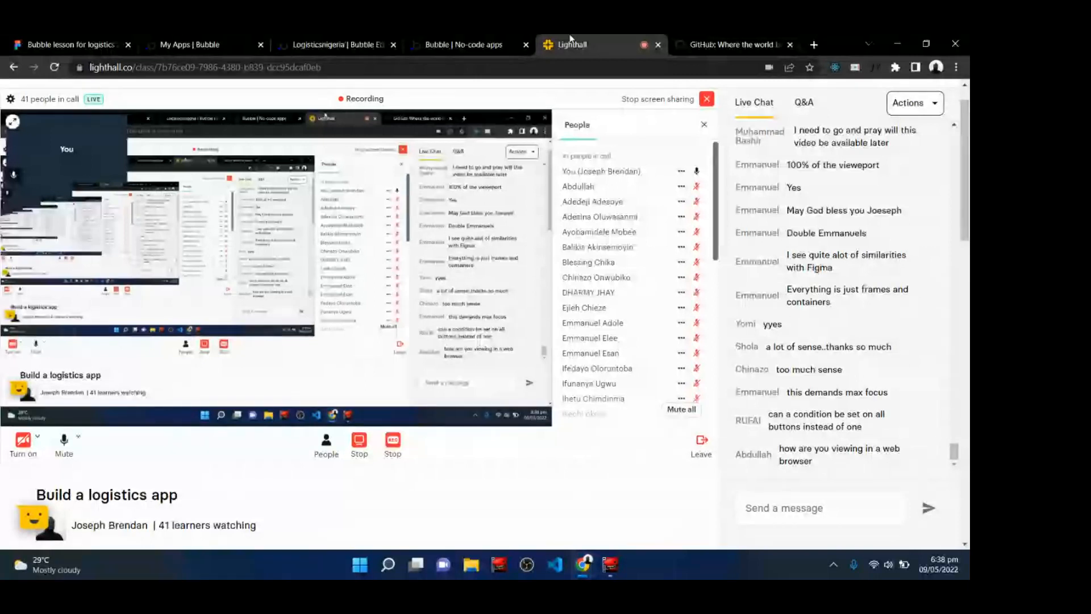
left_click(363, 40)
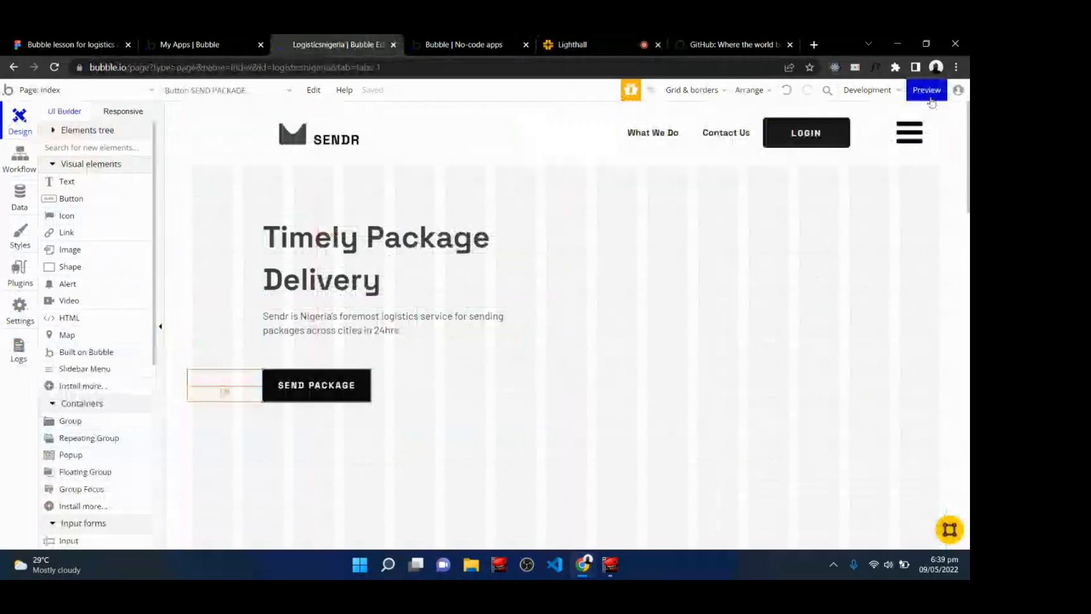
mouse_move(930, 98)
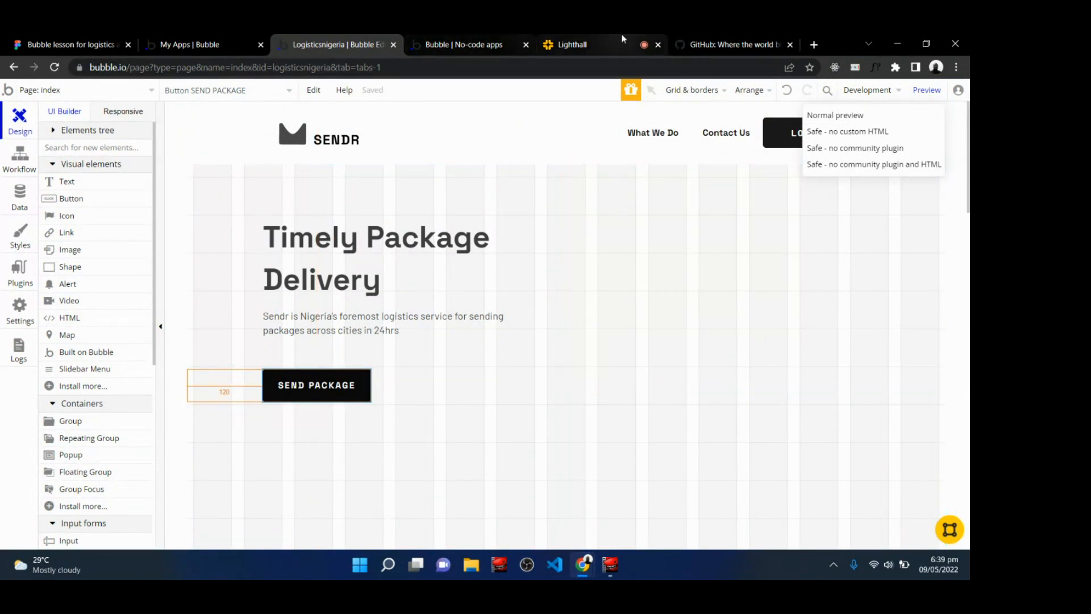
left_click(602, 34)
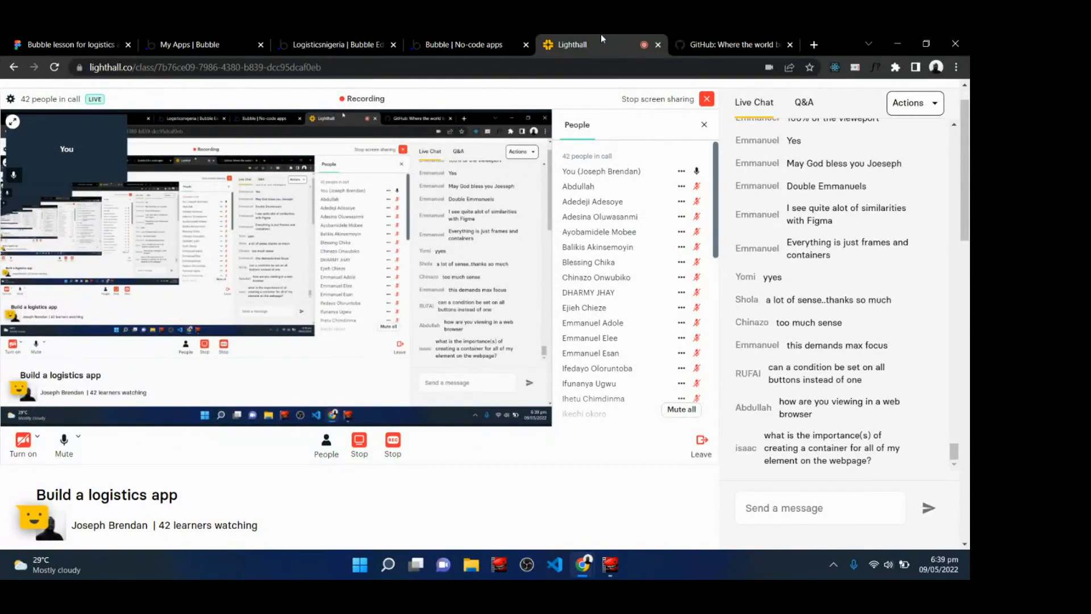
left_click(354, 38)
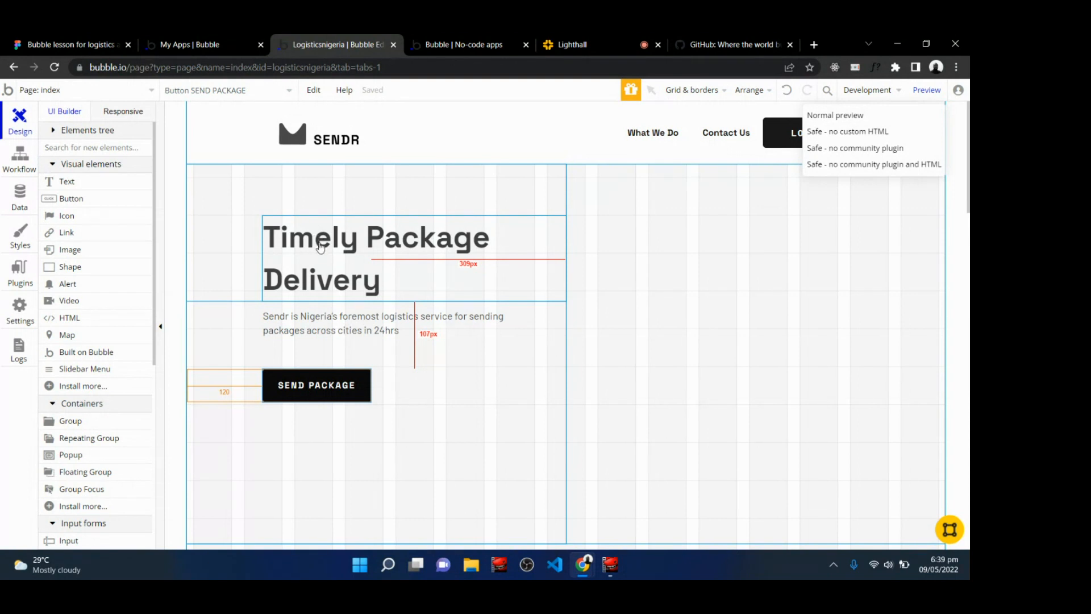
Inspect the hero section's containers and check the layout at the 1200, 992 and 768 px responsive widths.
left_click(243, 204)
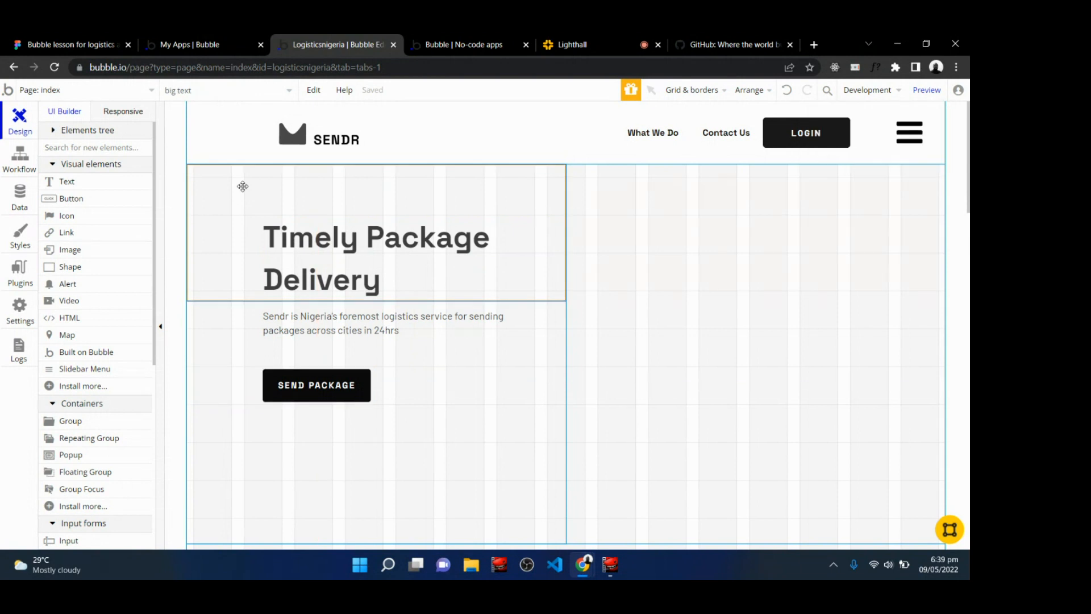
left_click(227, 334)
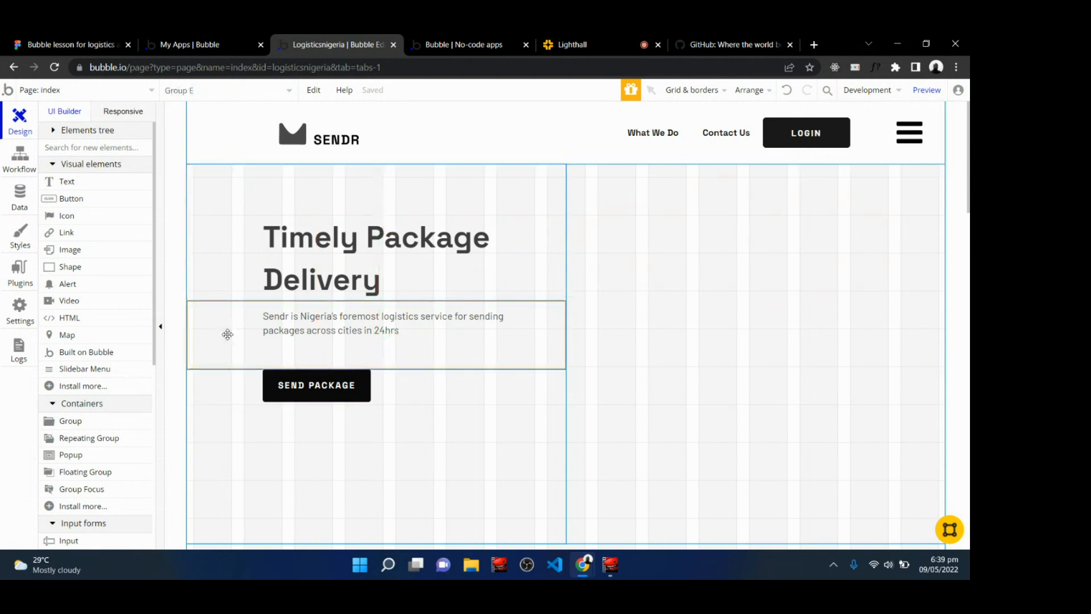
left_click(221, 404)
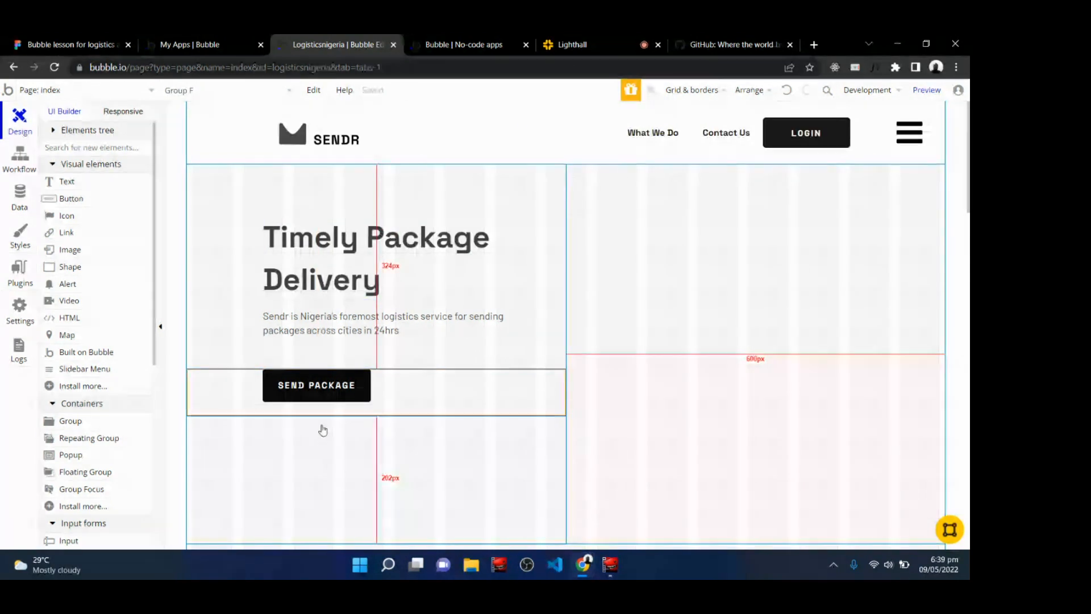
left_click(335, 493)
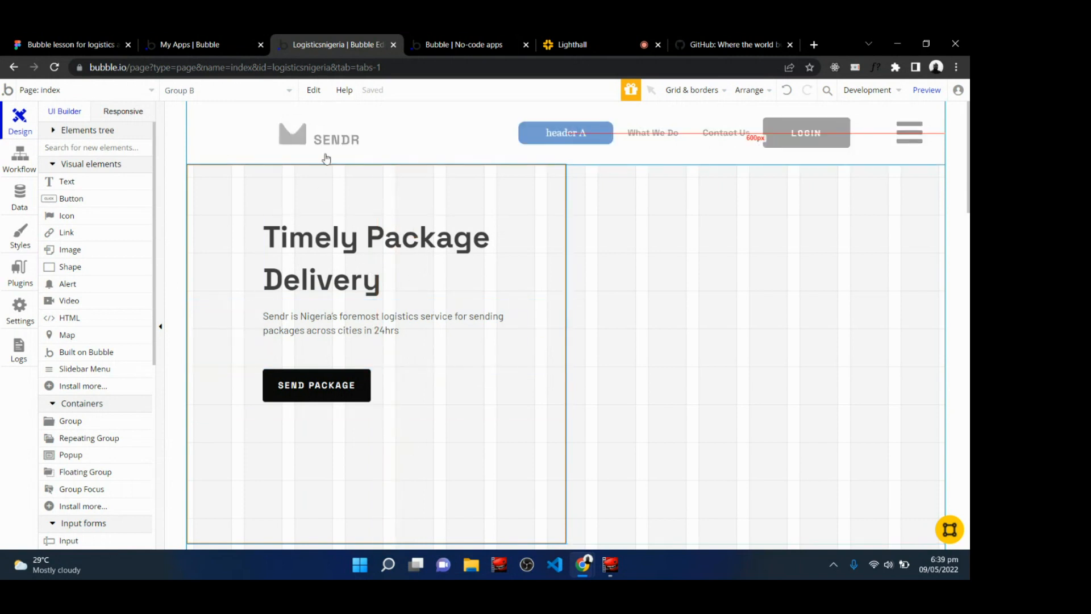
left_click(120, 113)
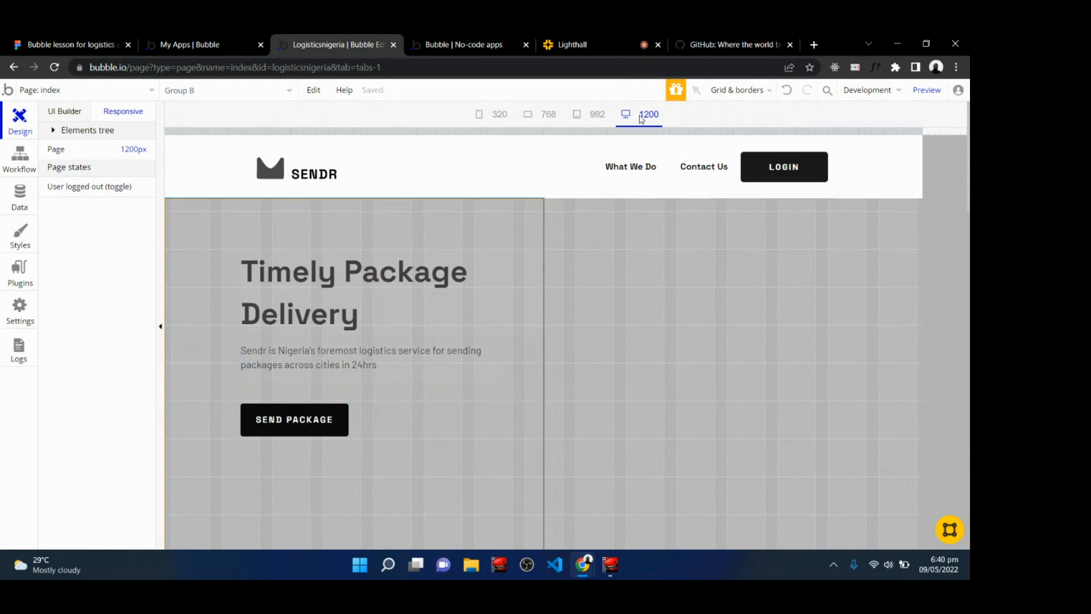
left_click(589, 117)
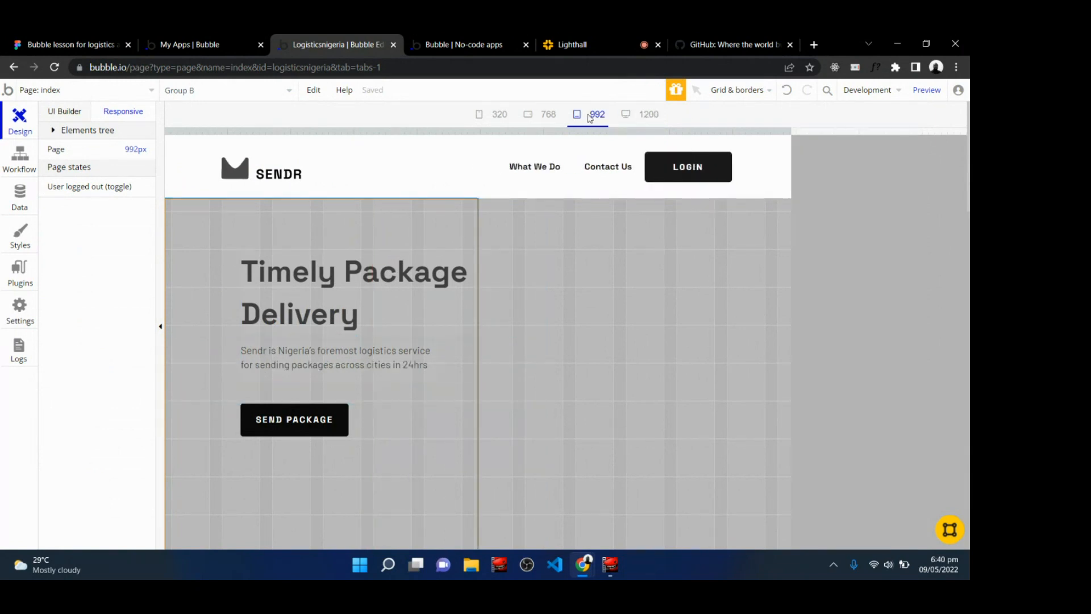
left_click(554, 122)
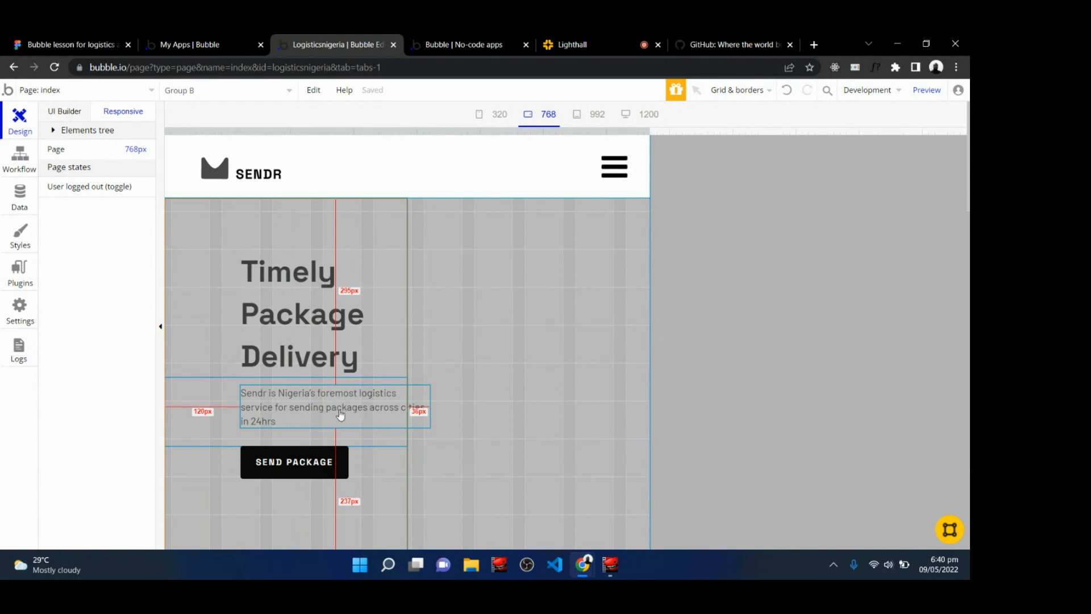
left_click(69, 114)
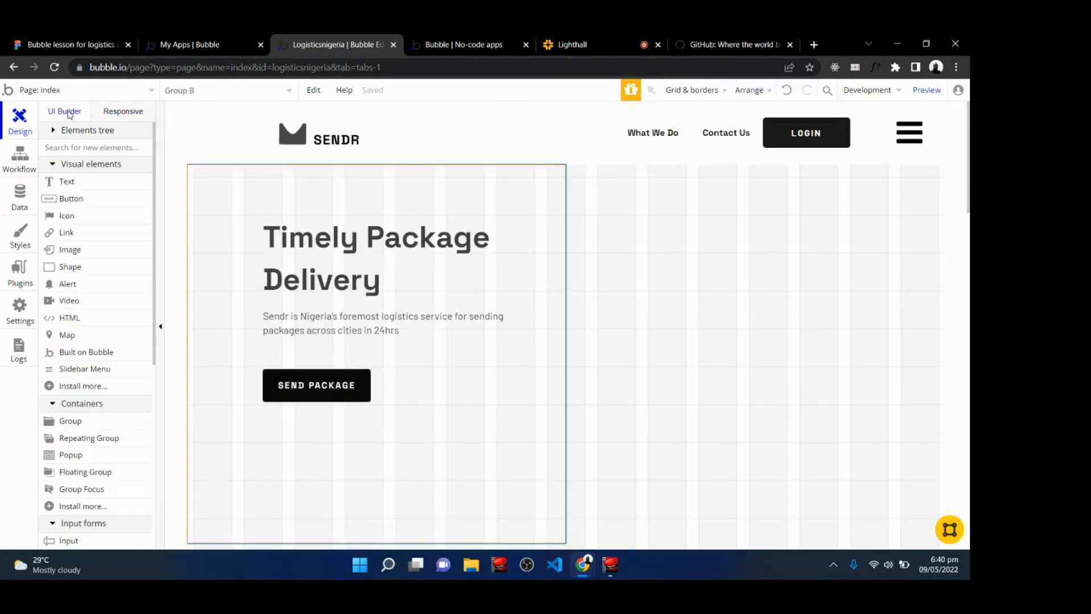
Set the description text's minimum width to 200 px in its layout settings.
left_click(311, 323)
double_click(311, 322)
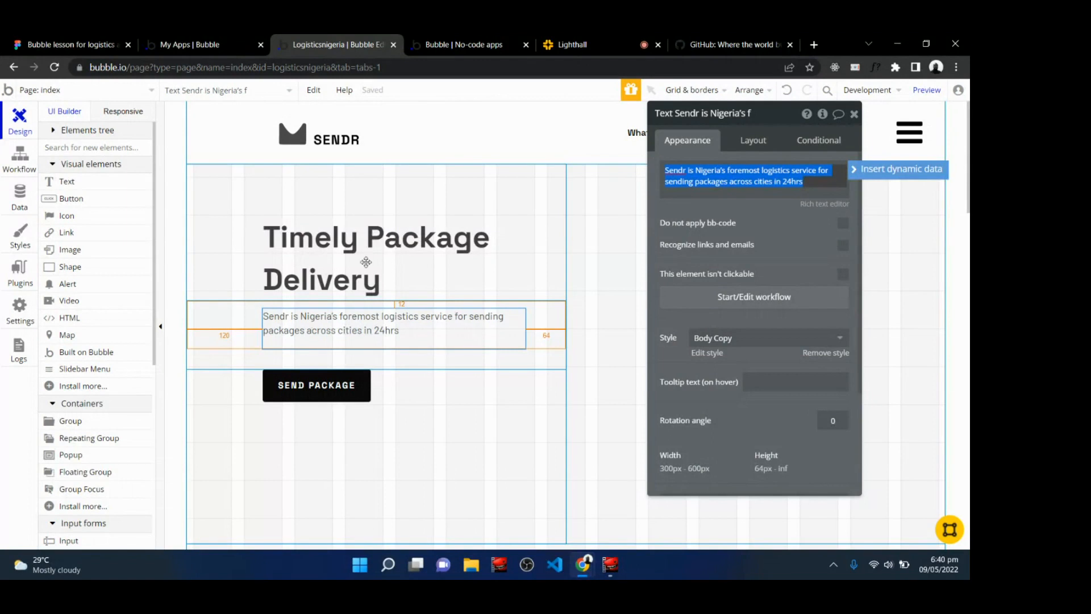
left_click(750, 146)
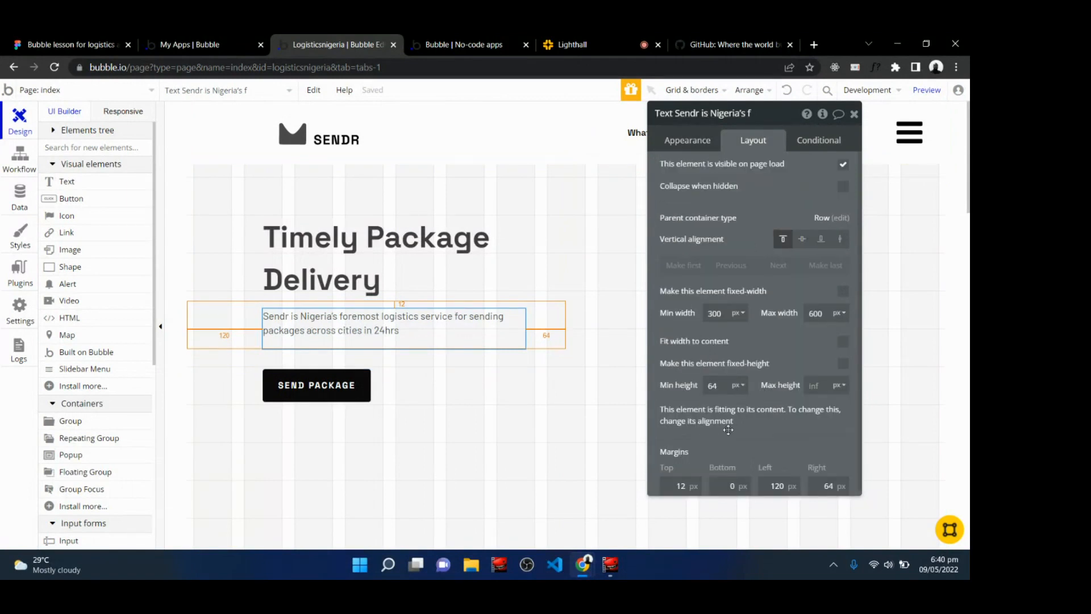
scroll(727, 430, "down", 1)
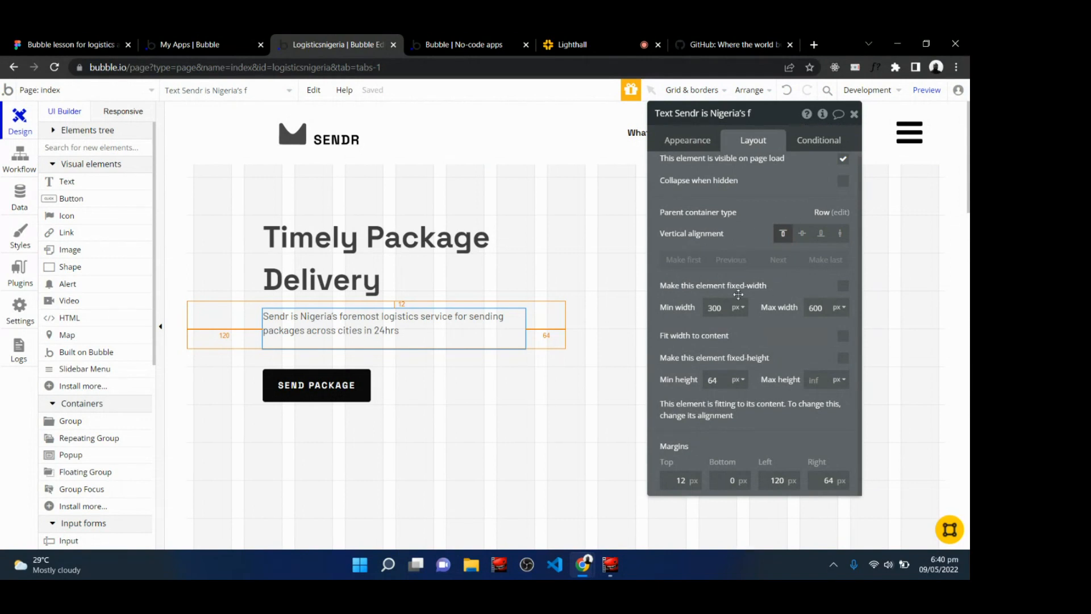
double_click(718, 308)
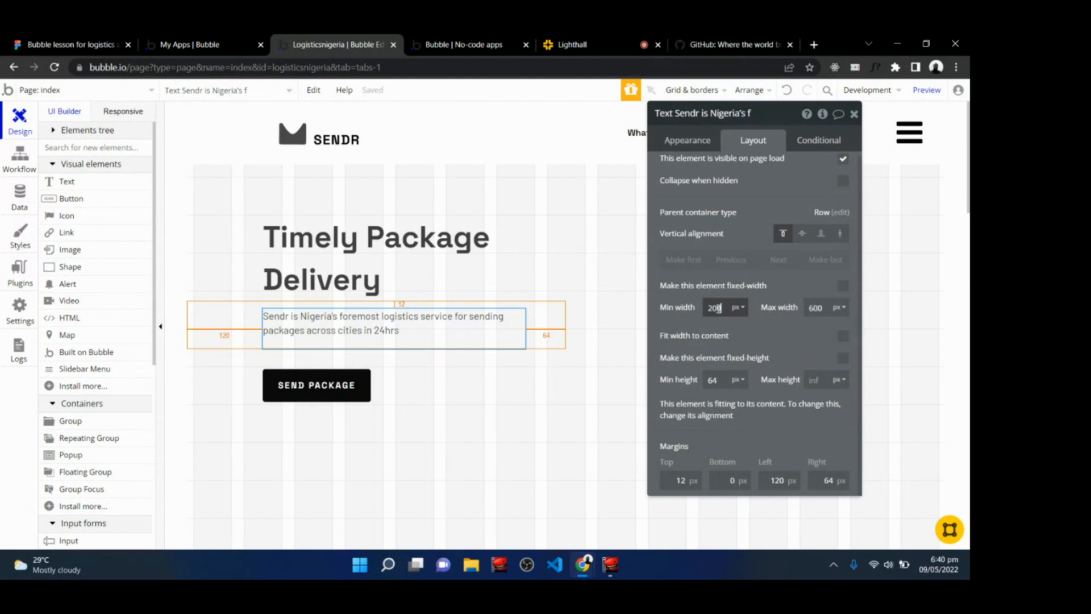
Set the description's container group minimum width to 200 px.
left_click(230, 338)
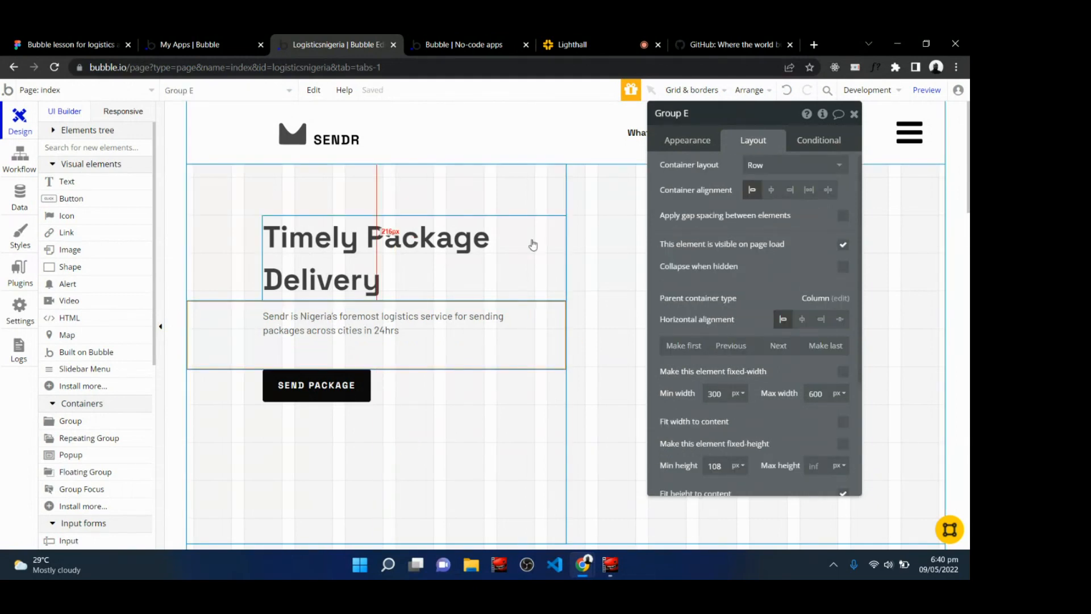
double_click(716, 394)
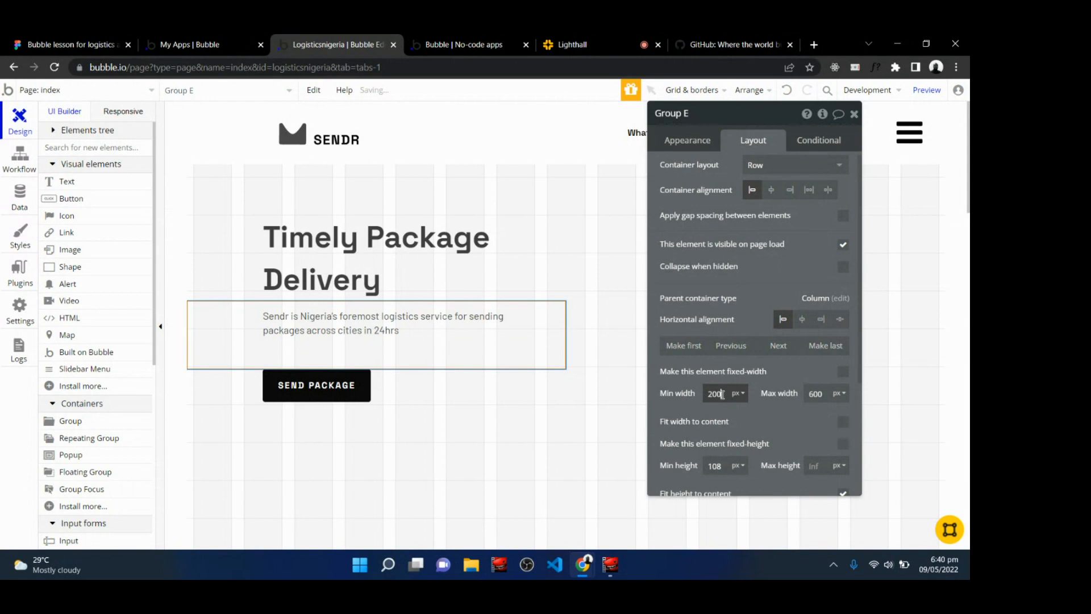
type("200")
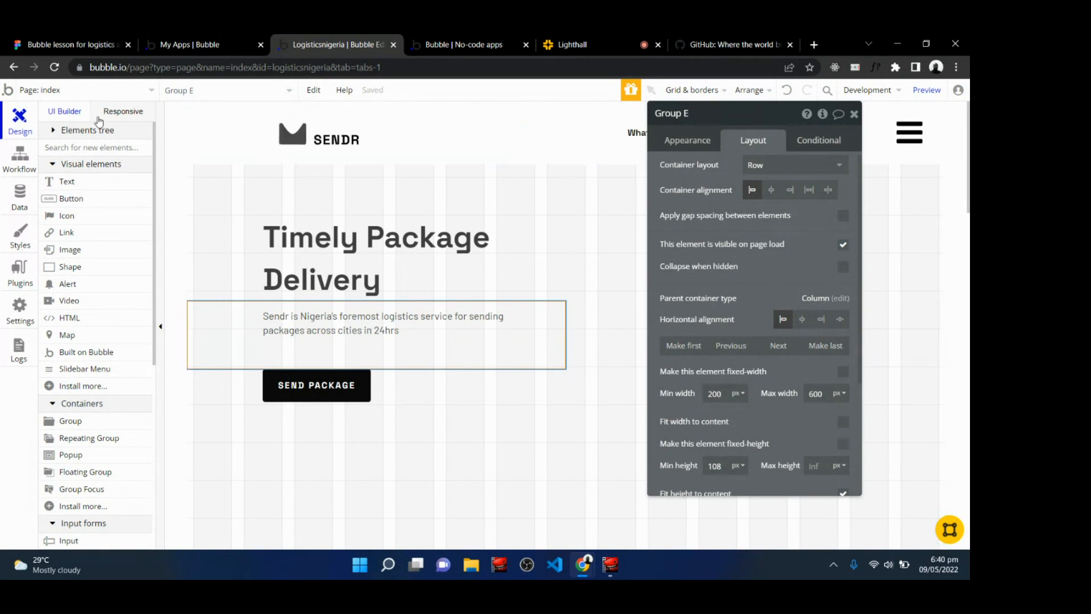
Check the hero layout at the 768, 992, 320 and 1200 px responsive widths.
left_click(136, 112)
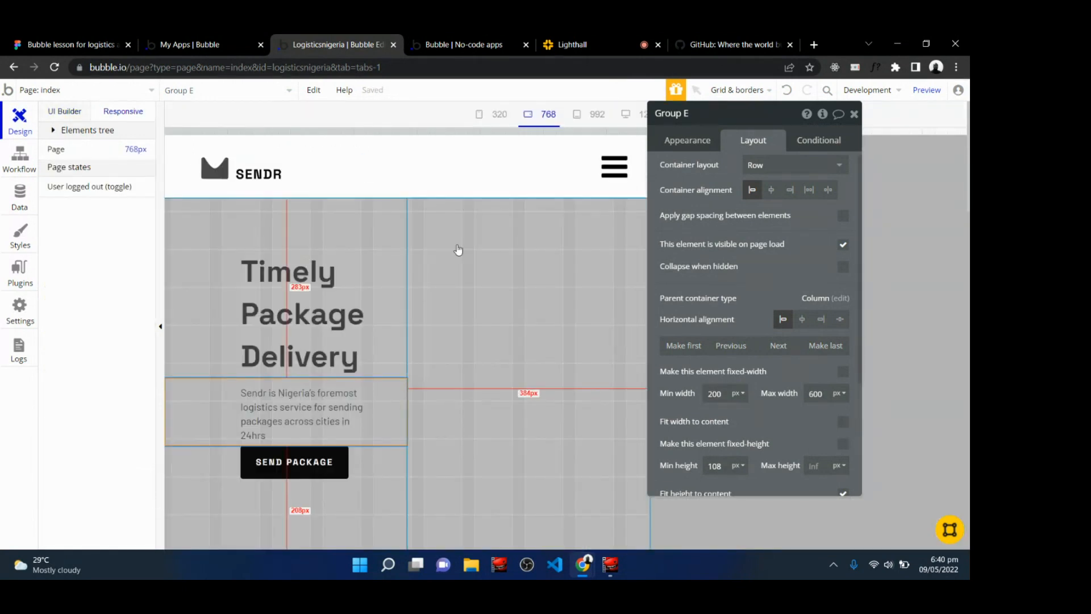
left_click(591, 117)
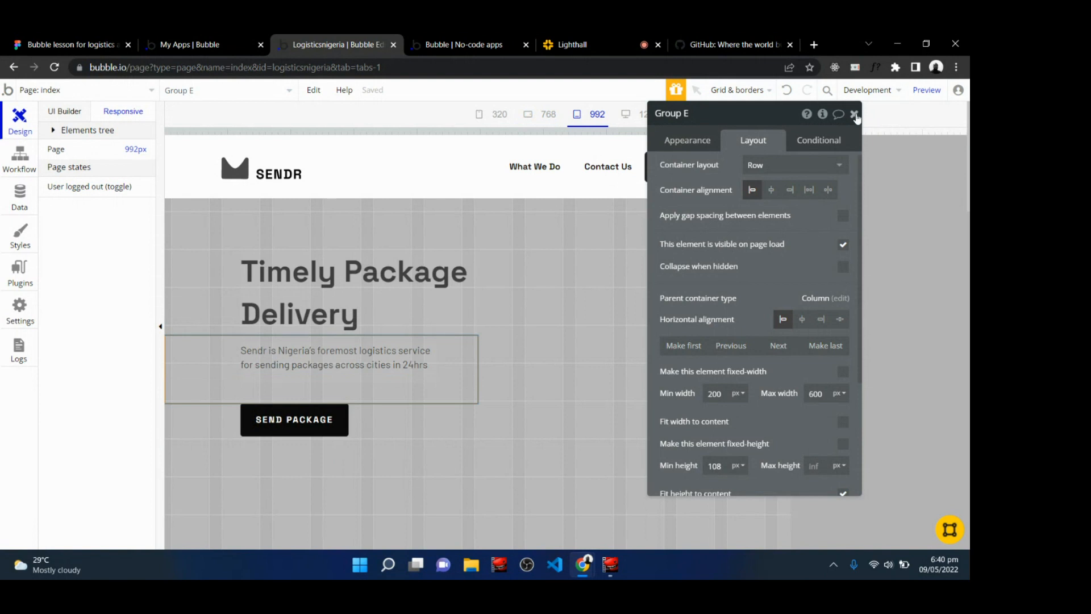
left_click(854, 113)
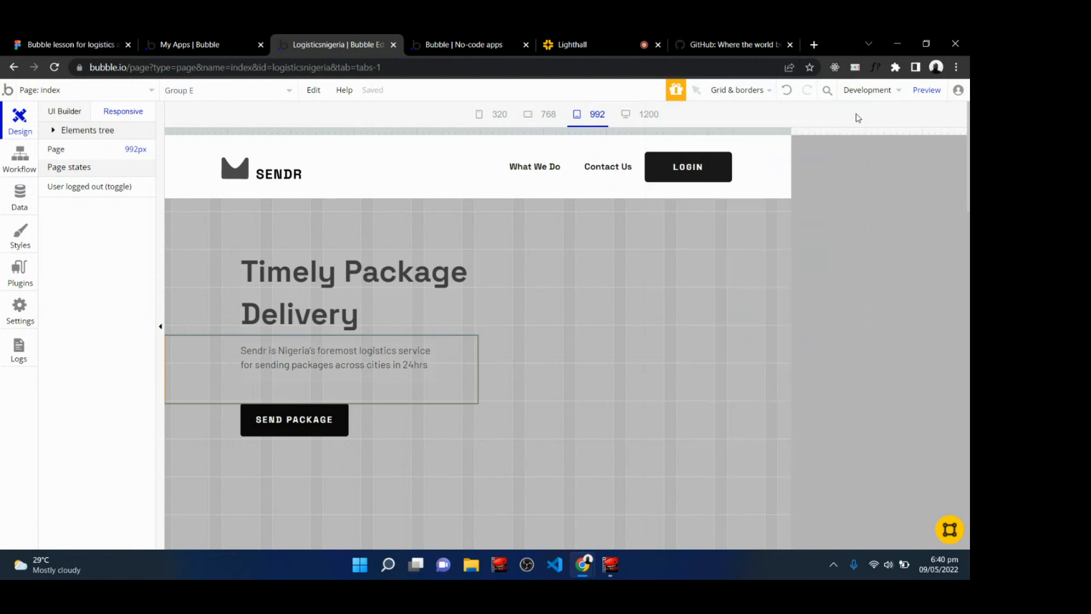
left_click(541, 116)
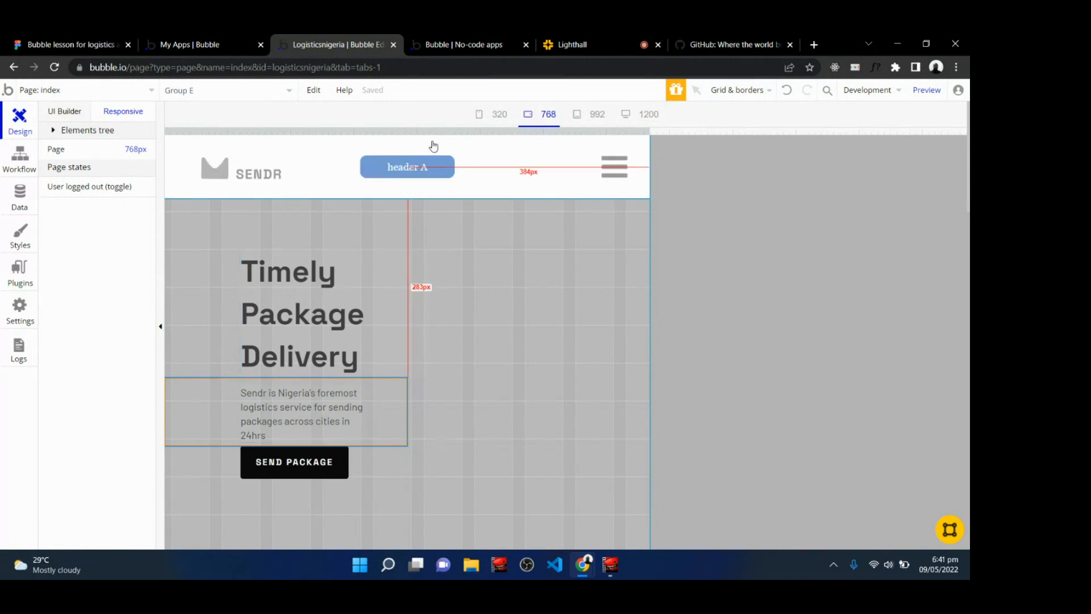
left_click(496, 118)
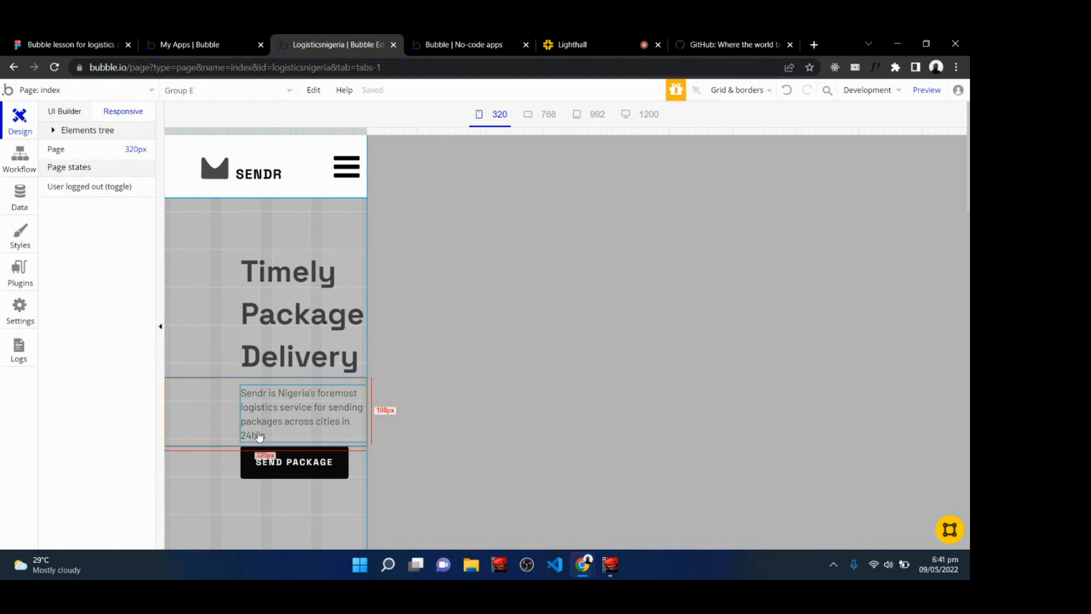
left_click(545, 119)
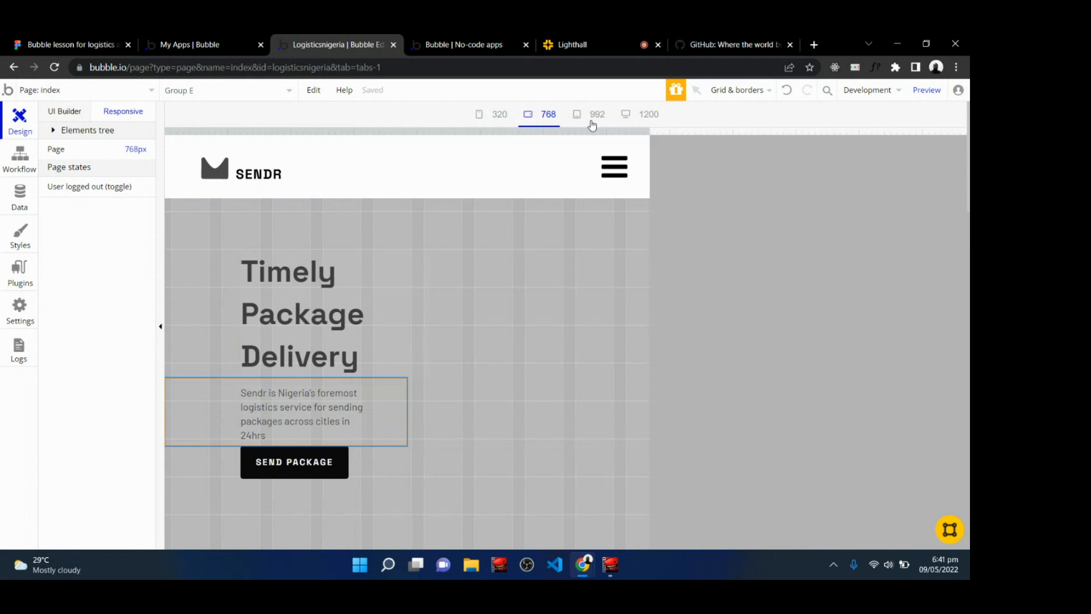
left_click(604, 121)
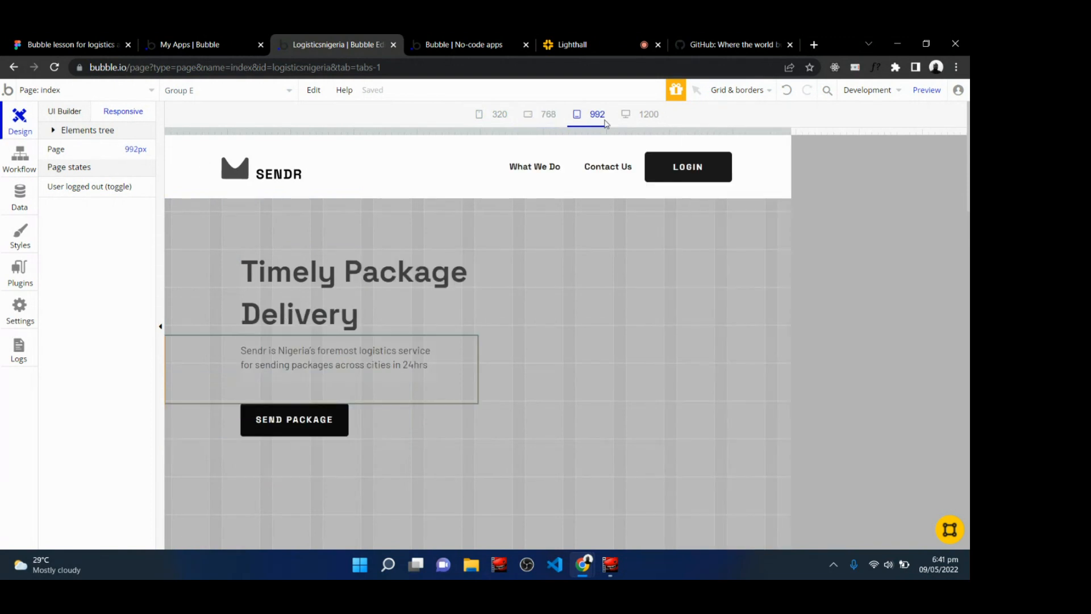
left_click(643, 116)
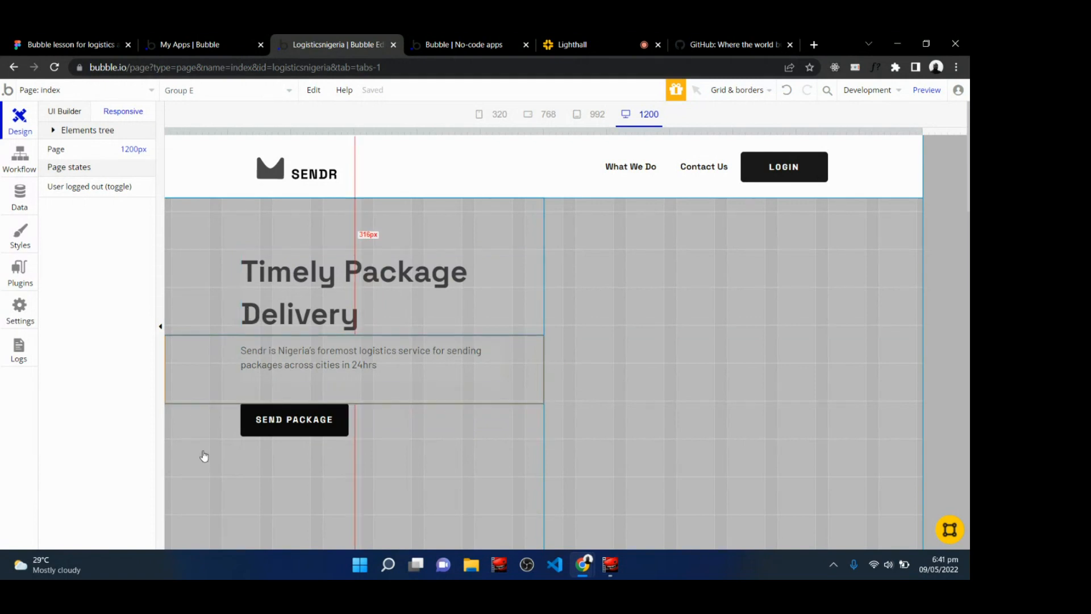
left_click(579, 42)
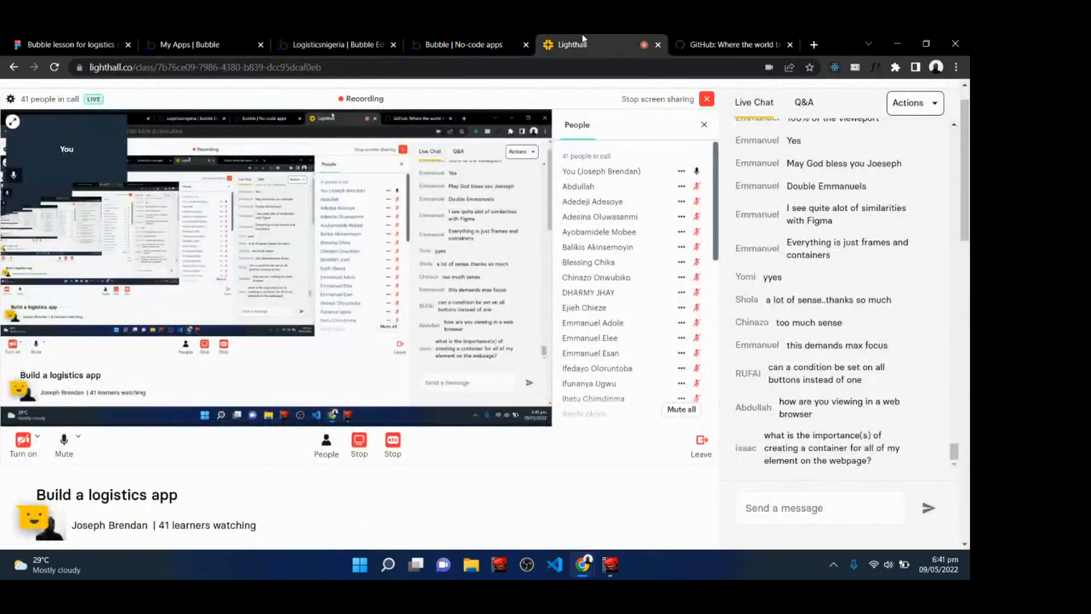
left_click(345, 42)
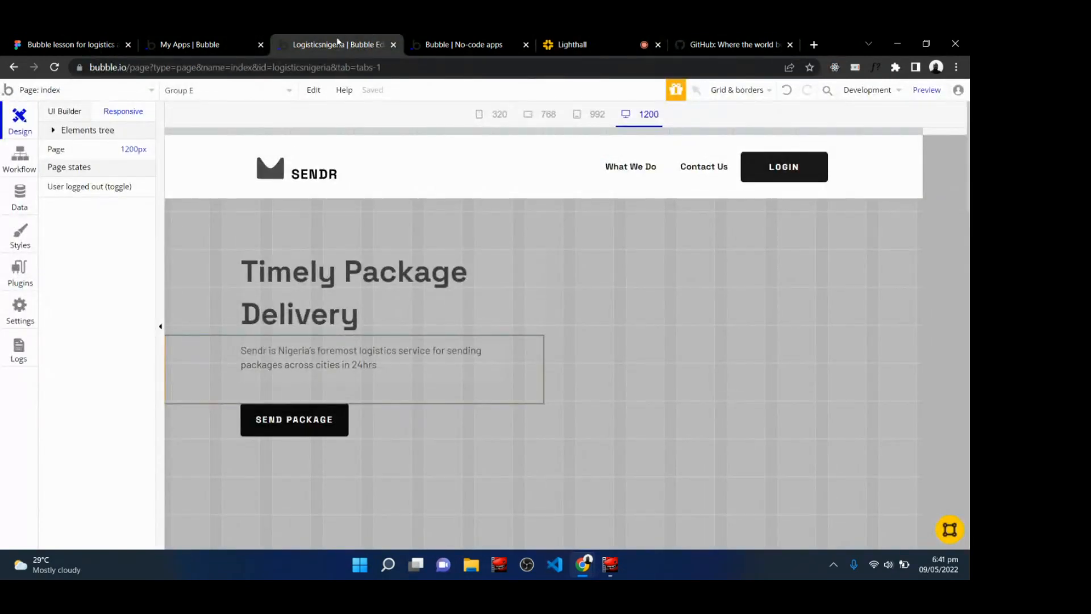
left_click(73, 112)
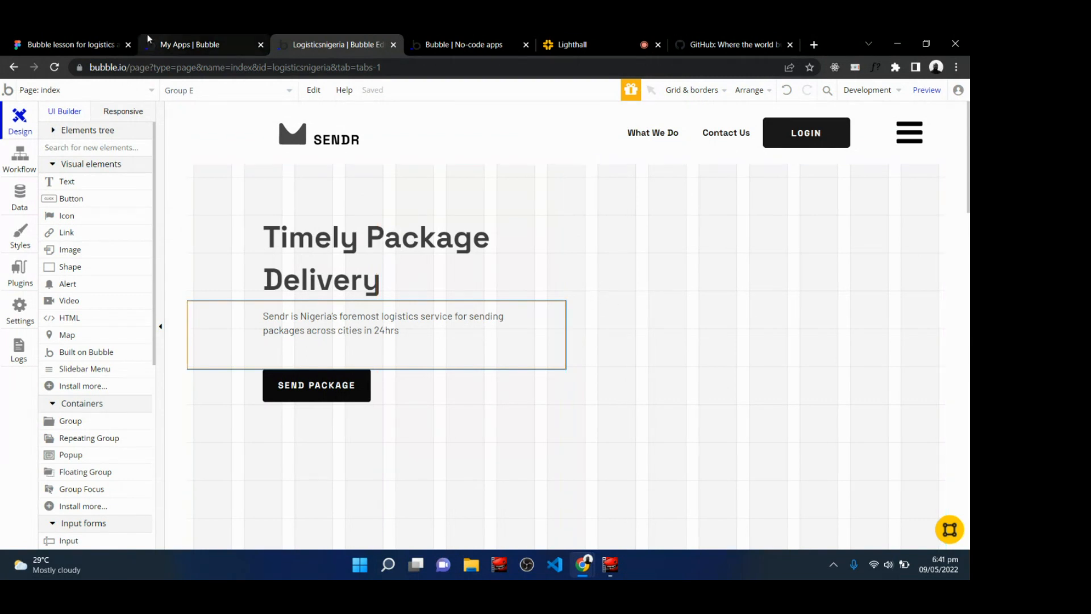
Switch to Figma and group the two hero image rectangles into a single group.
left_click(94, 39)
key("shift+0")
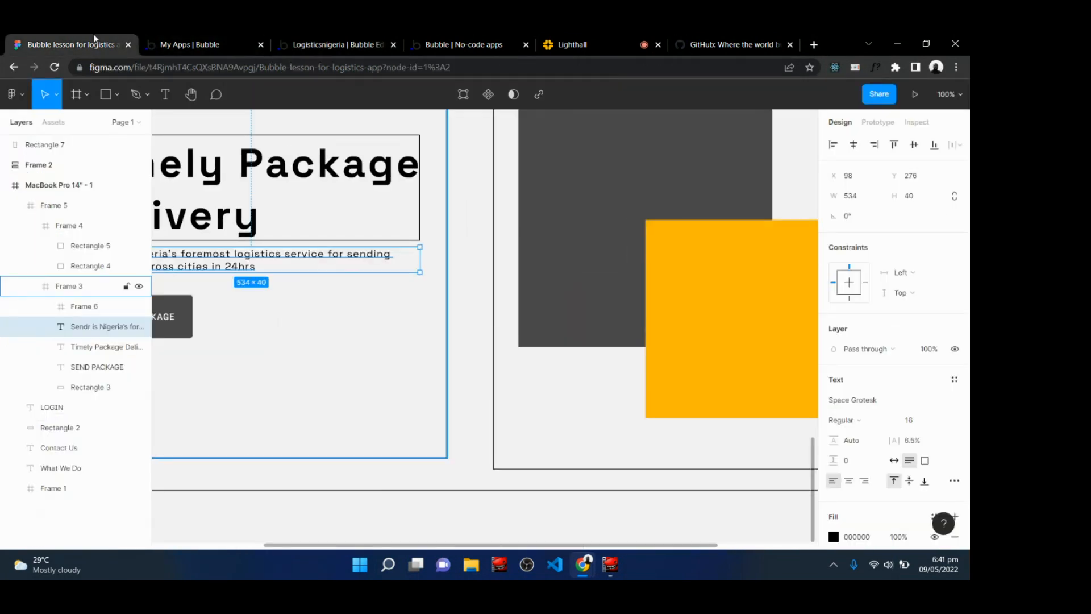
key("h")
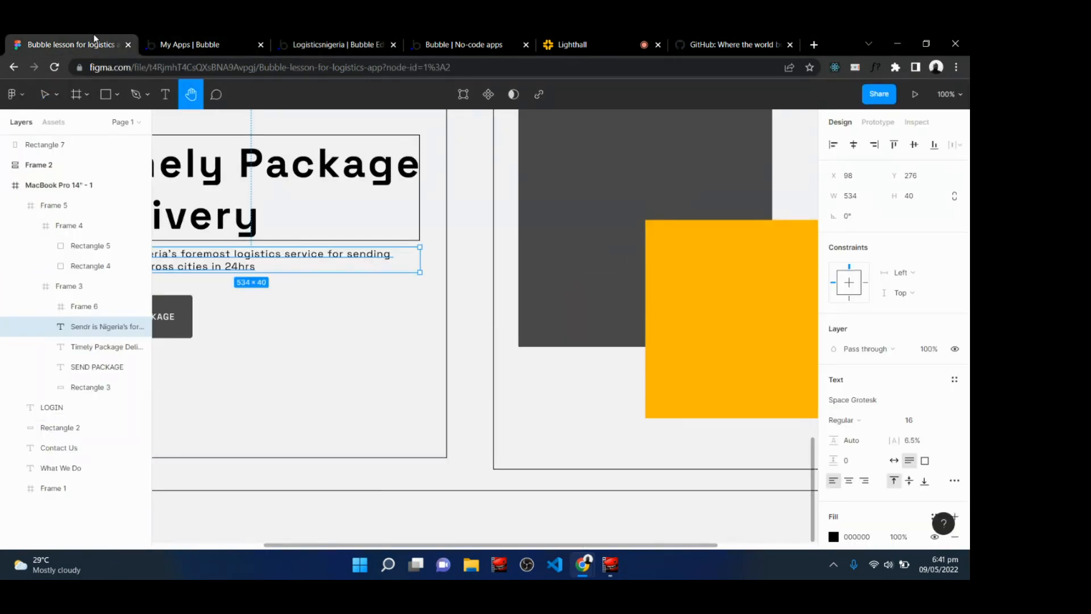
left_click_drag(448, 296, 264, 353)
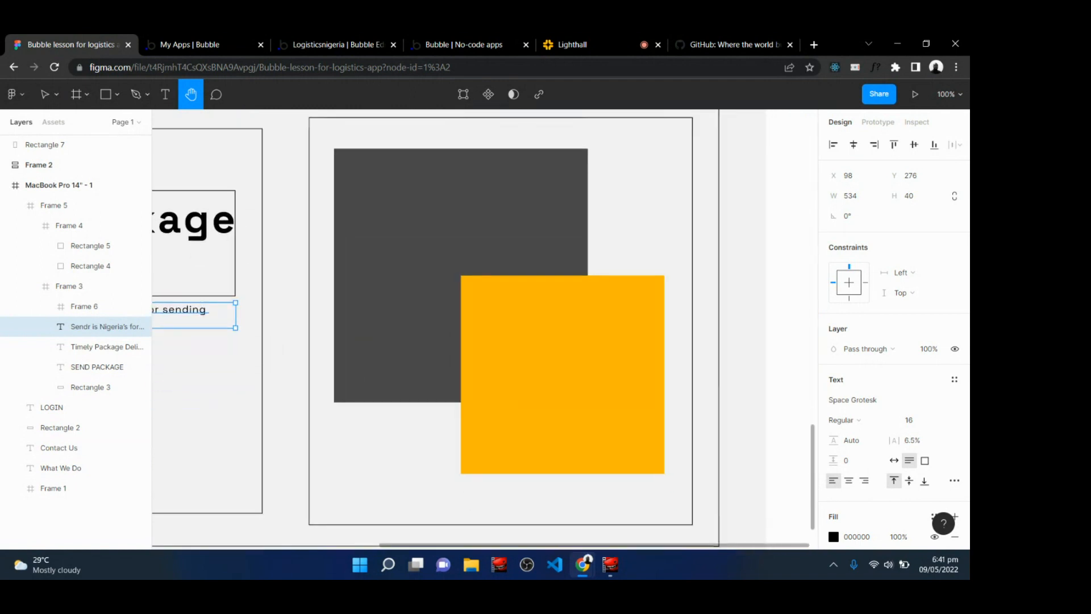
key("v")
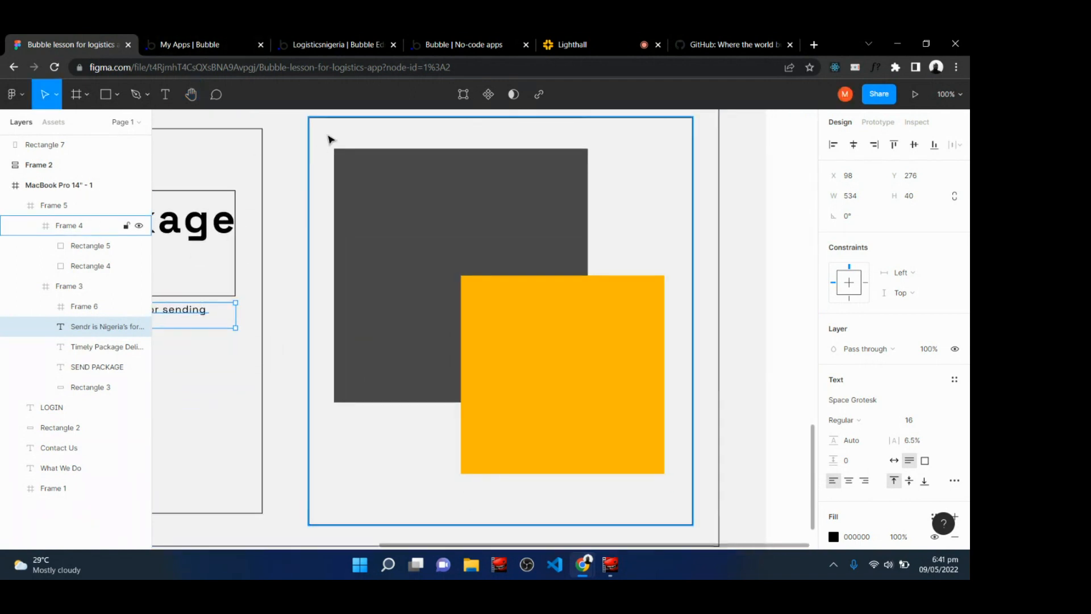
left_click(328, 138)
left_click_drag(326, 135, 682, 501)
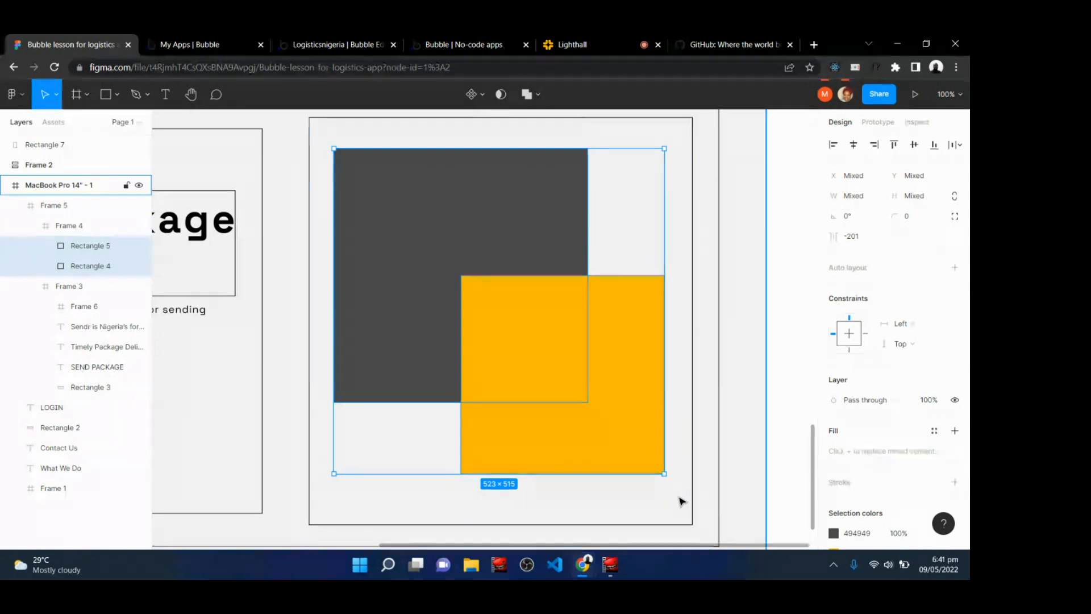
key("ctrl+g")
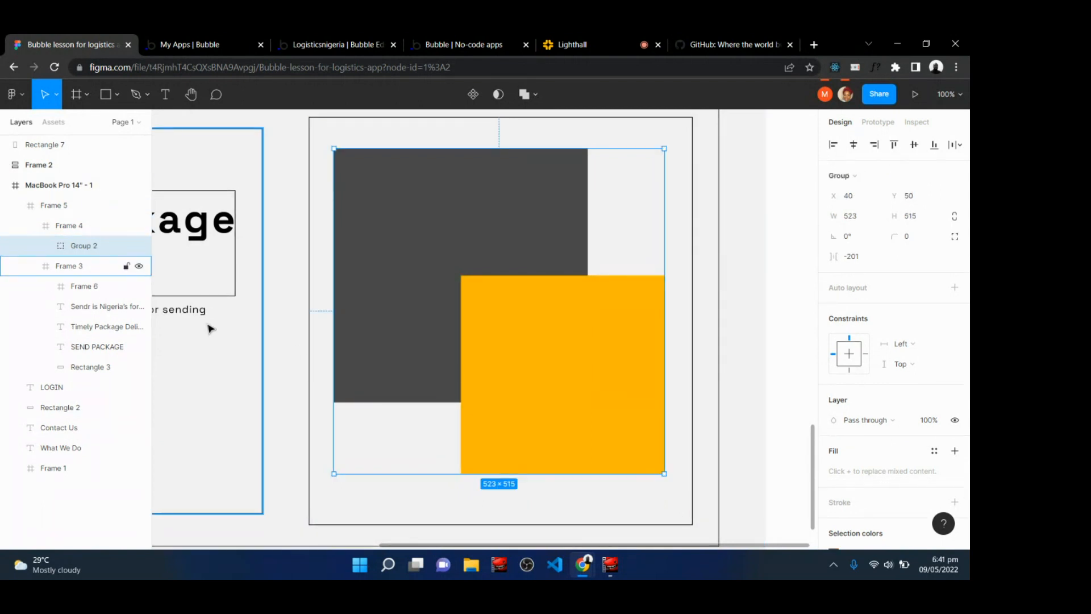
Convert the hero image group into a frame and export it as an SVG file.
right_click(497, 234)
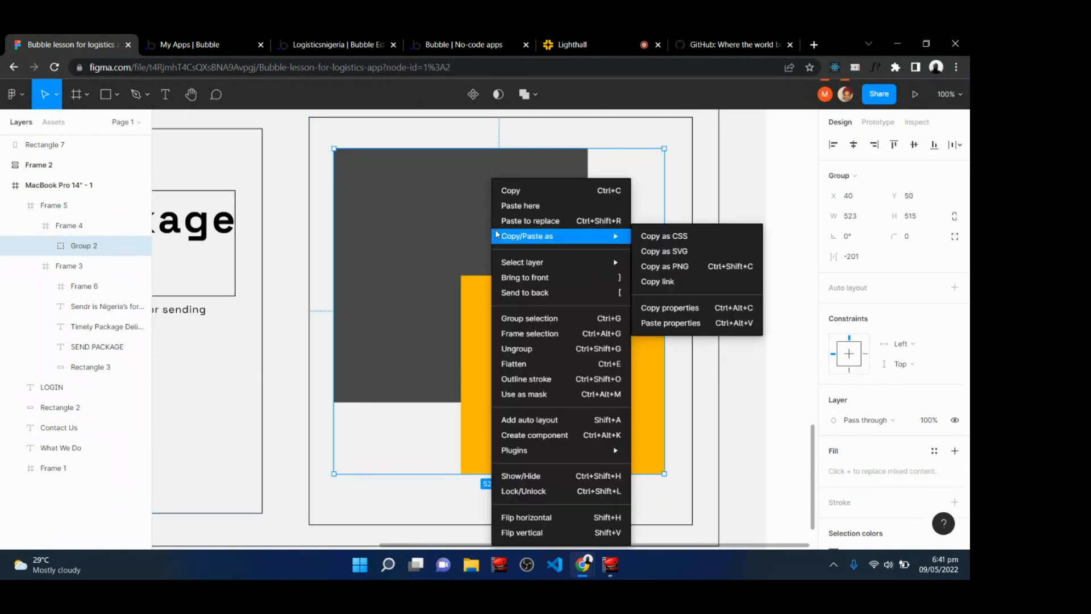
left_click(526, 338)
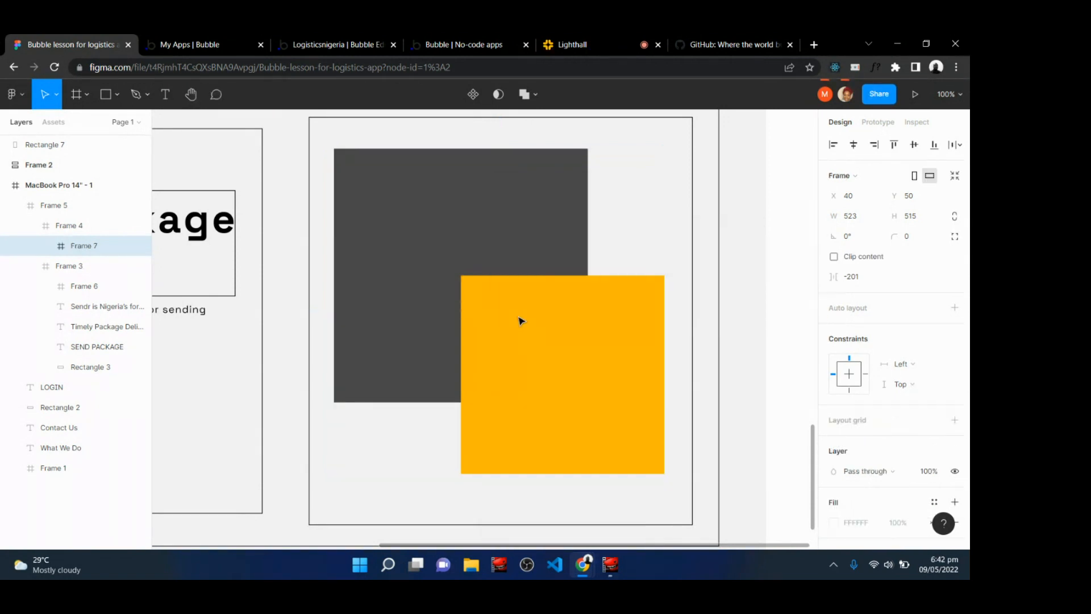
scroll(969, 493, "down", 3)
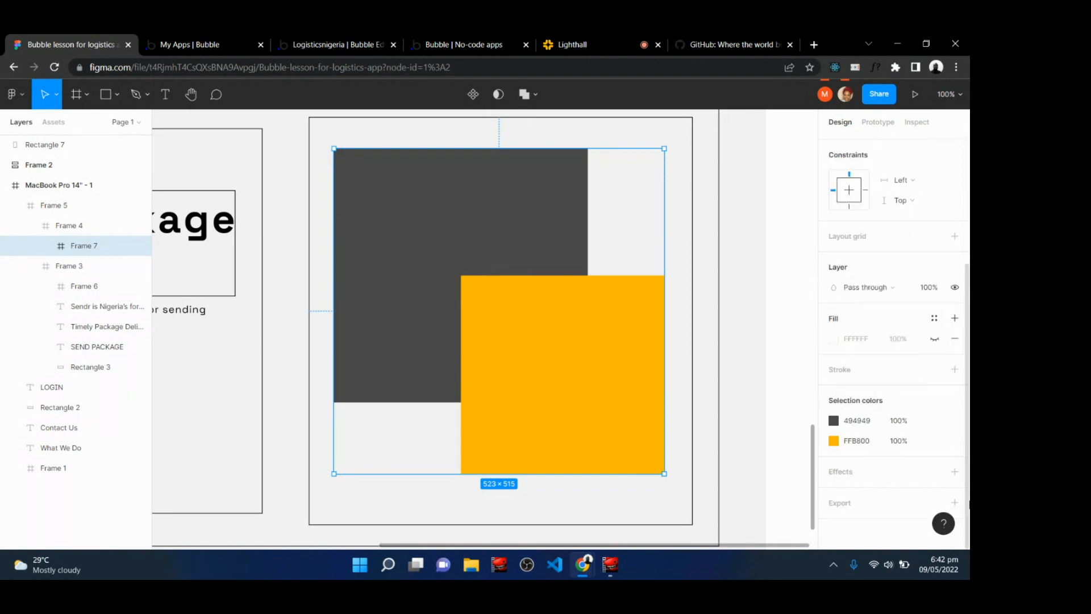
left_click(956, 503)
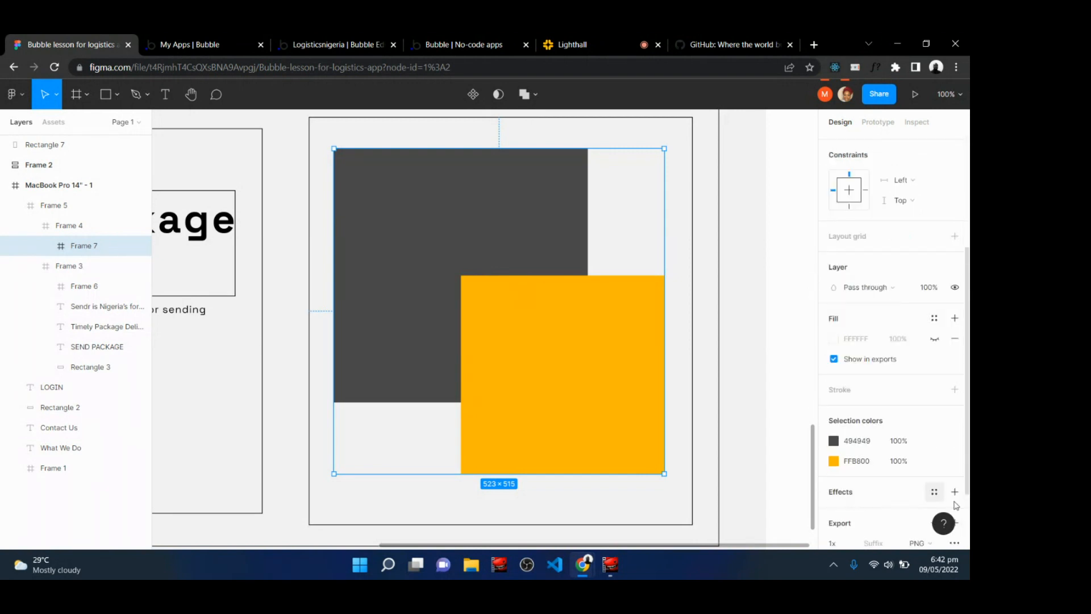
scroll(970, 528, "down", 2)
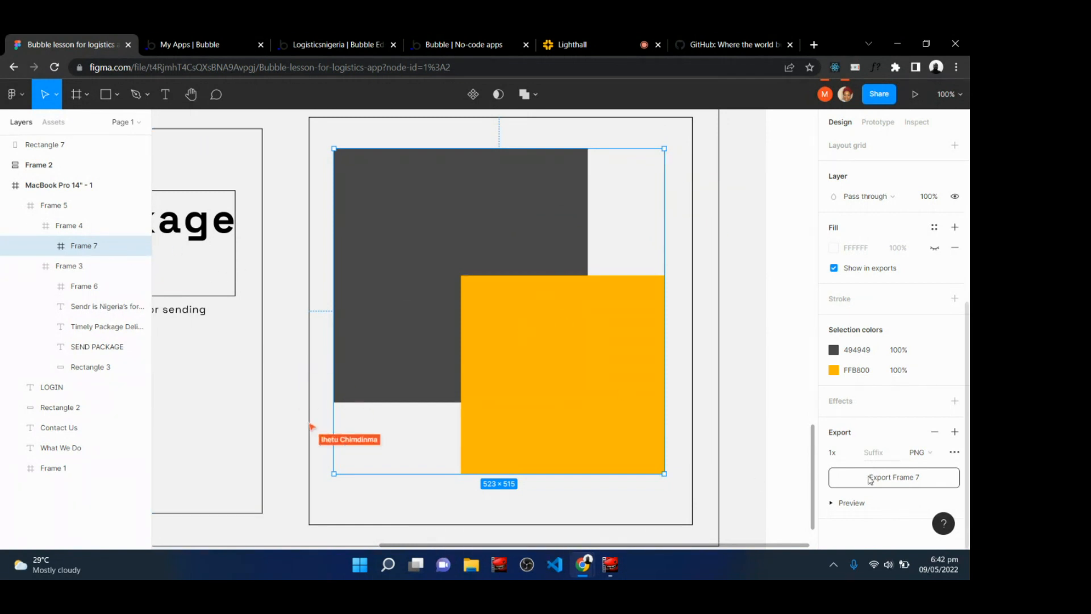
left_click(918, 453)
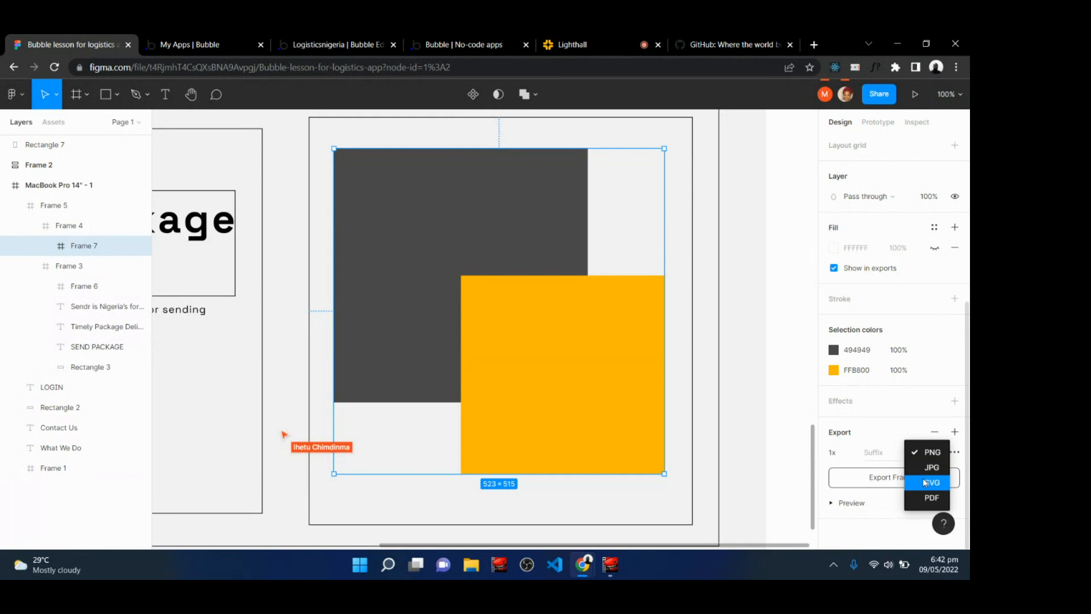
left_click(925, 482)
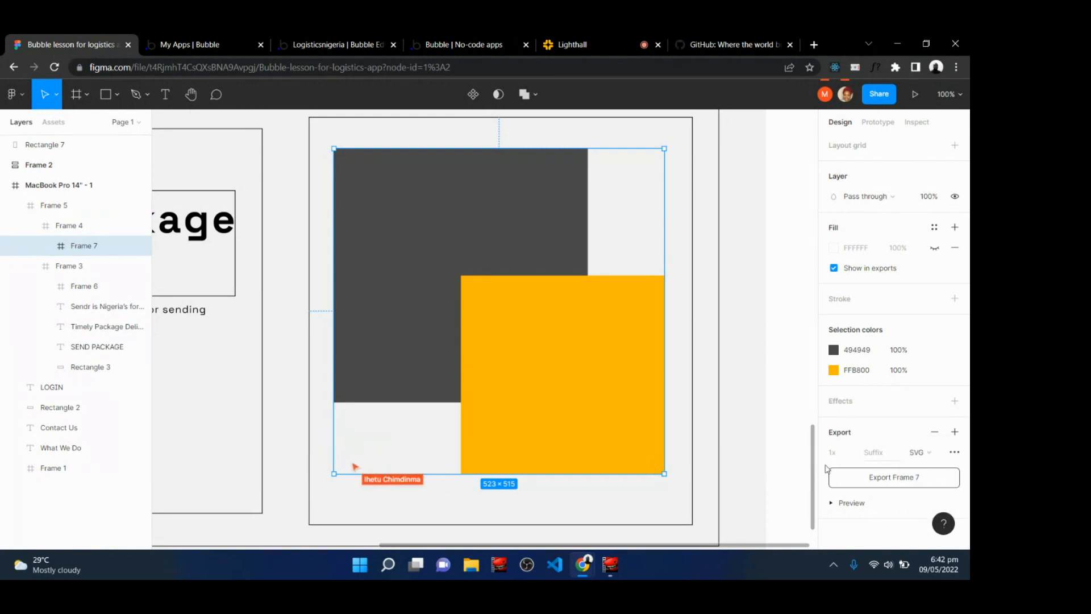
left_click(881, 479)
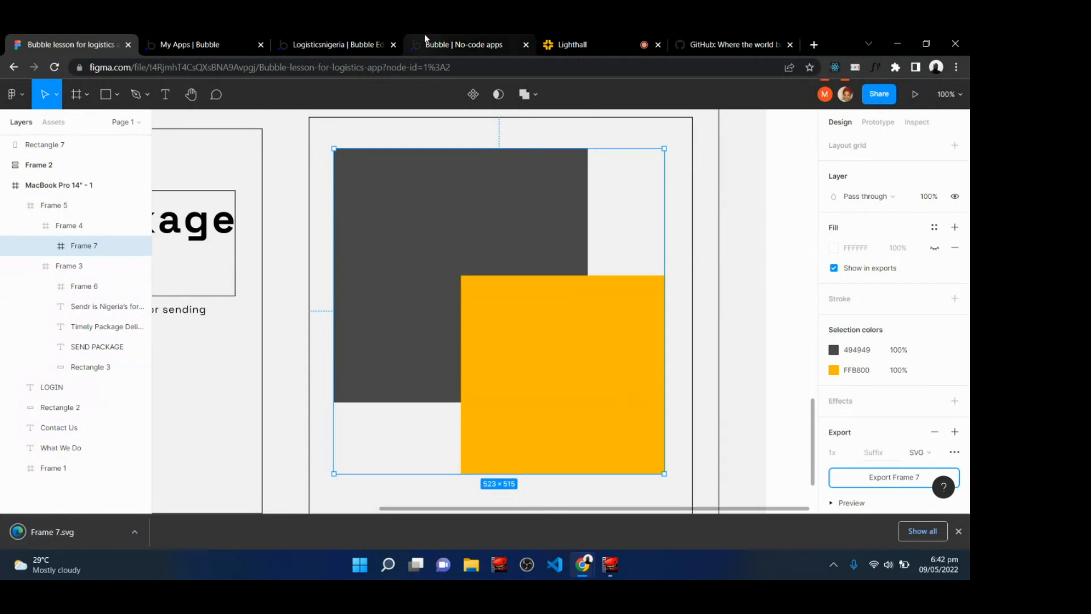
In the Bubble editor, draw an image element in the hero's right-hand column.
left_click(299, 39)
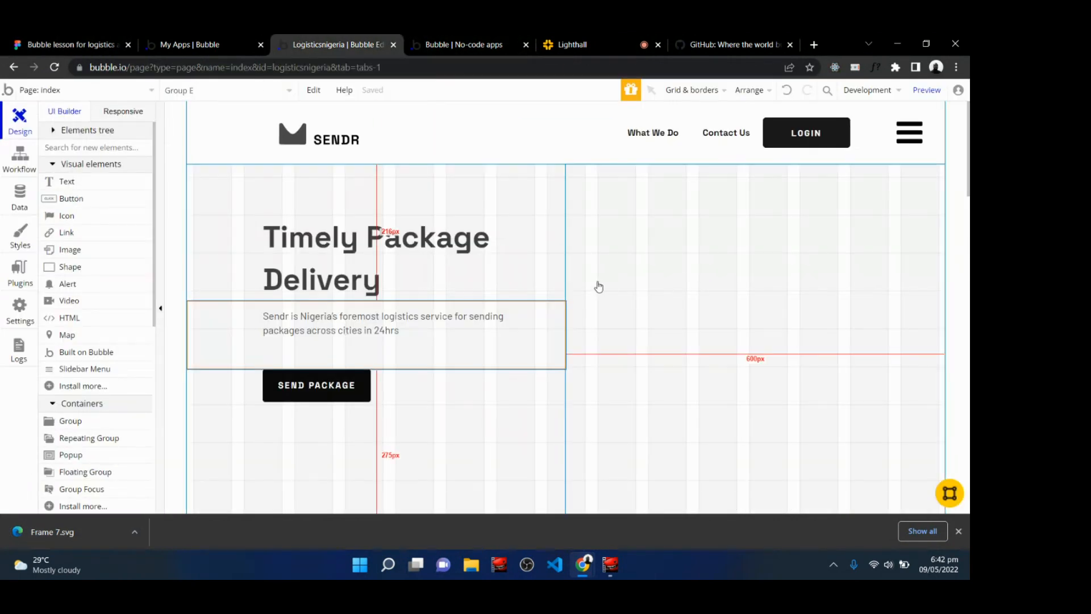
left_click(78, 254)
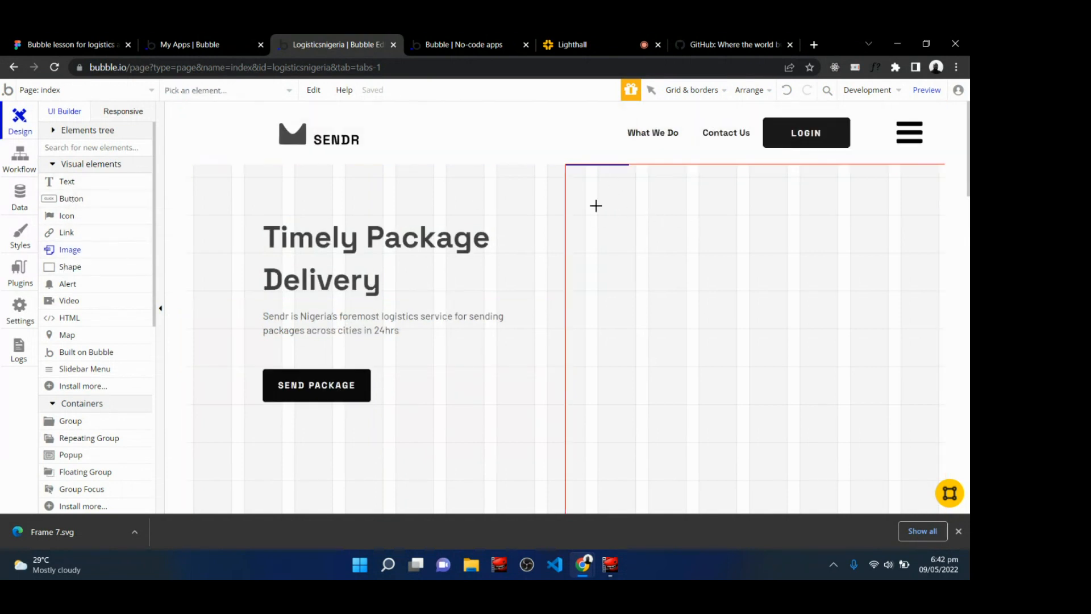
left_click_drag(584, 195, 898, 485)
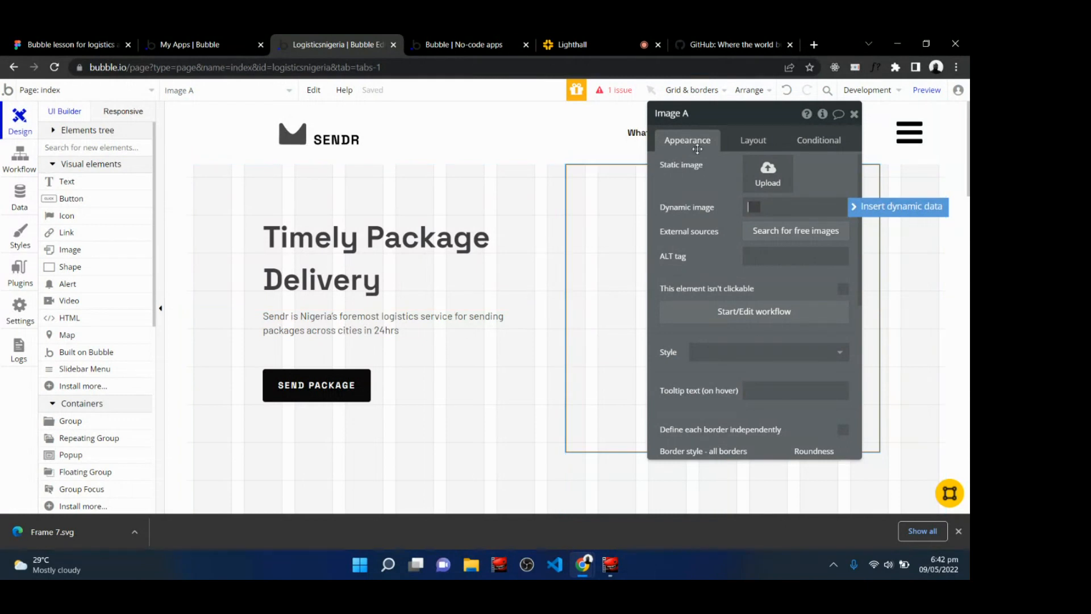
Make the image non-fixed-width with a minimum width of 300 px and maximum width of 480 px, centred horizontally.
left_click(757, 142)
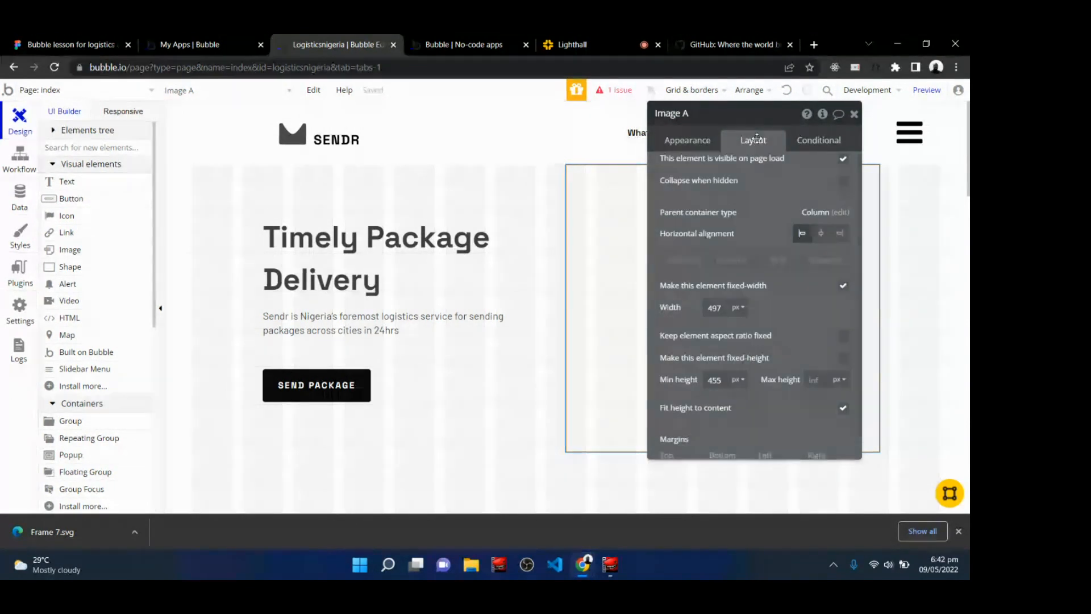
scroll(755, 284, "up", 1)
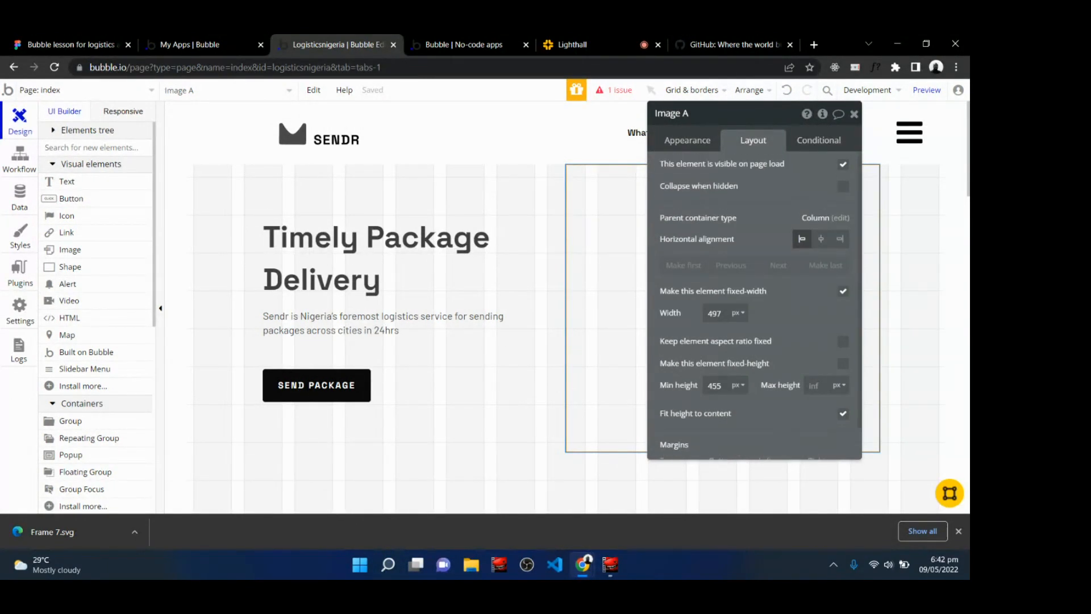
left_click(843, 291)
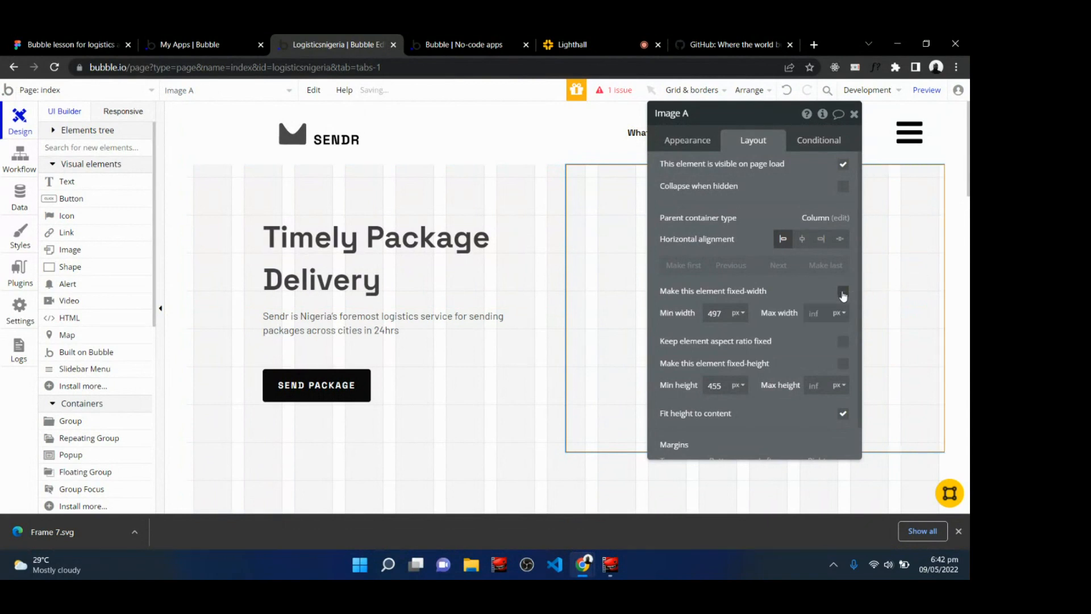
double_click(718, 313)
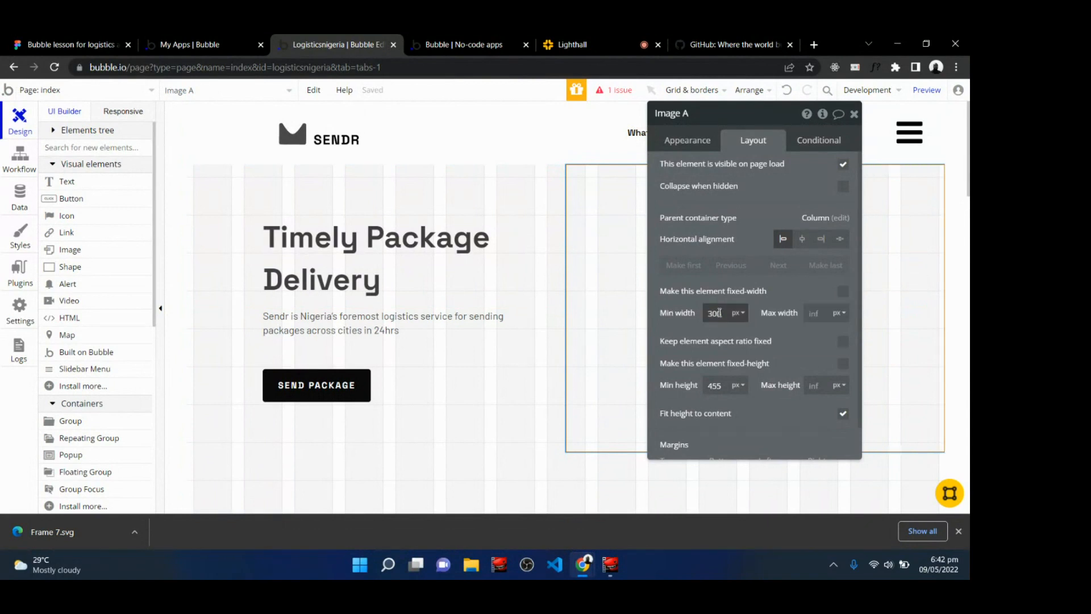
left_click(816, 313)
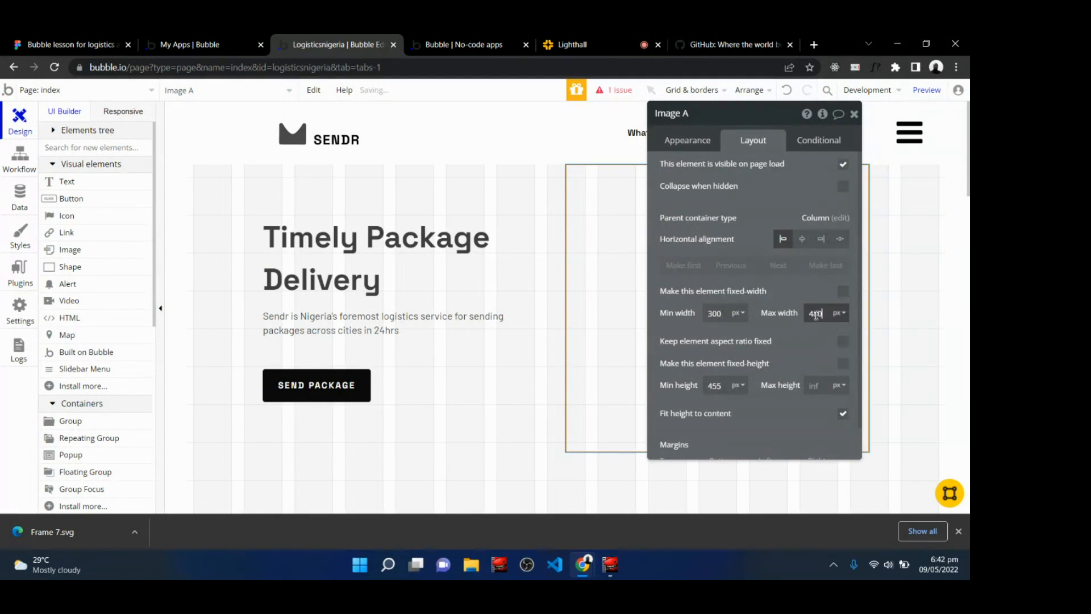
left_click(803, 241)
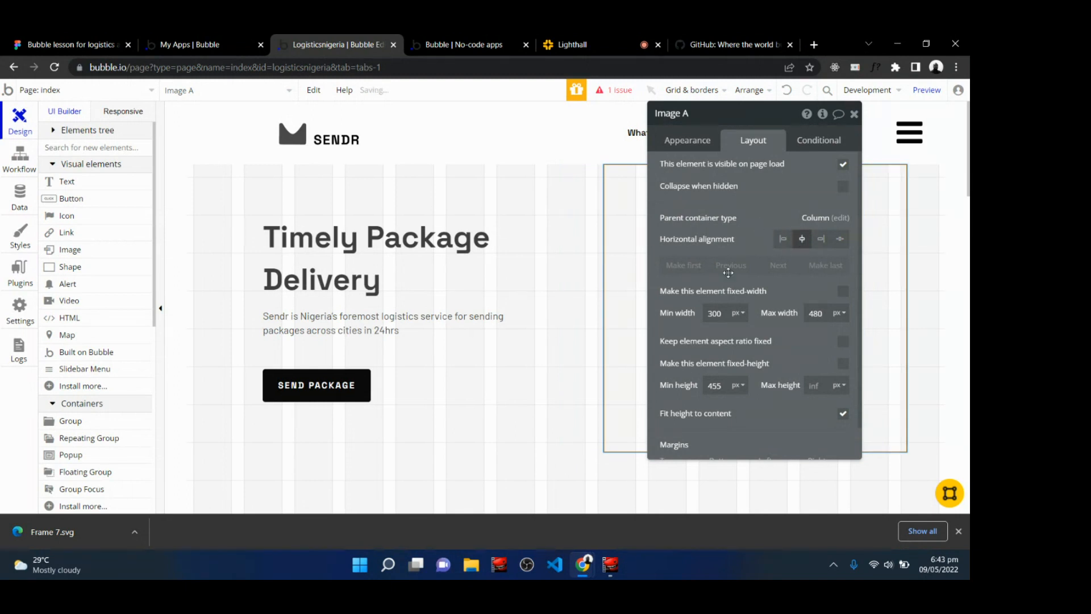
Set the image's minimum and maximum height to 480 px and its top margin to 64 px.
scroll(741, 437, "down", 1)
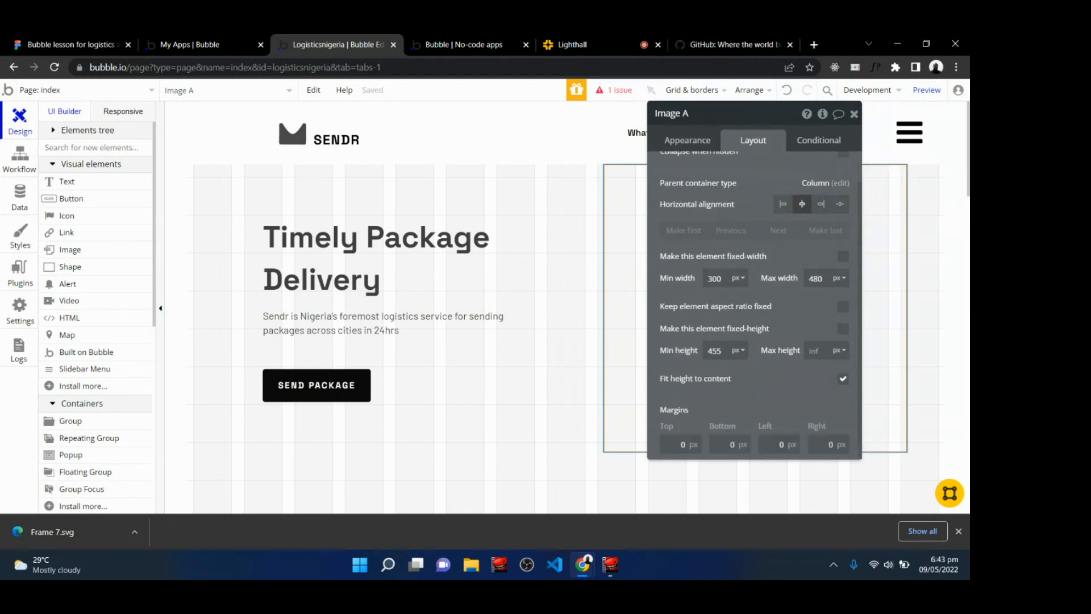
double_click(718, 351)
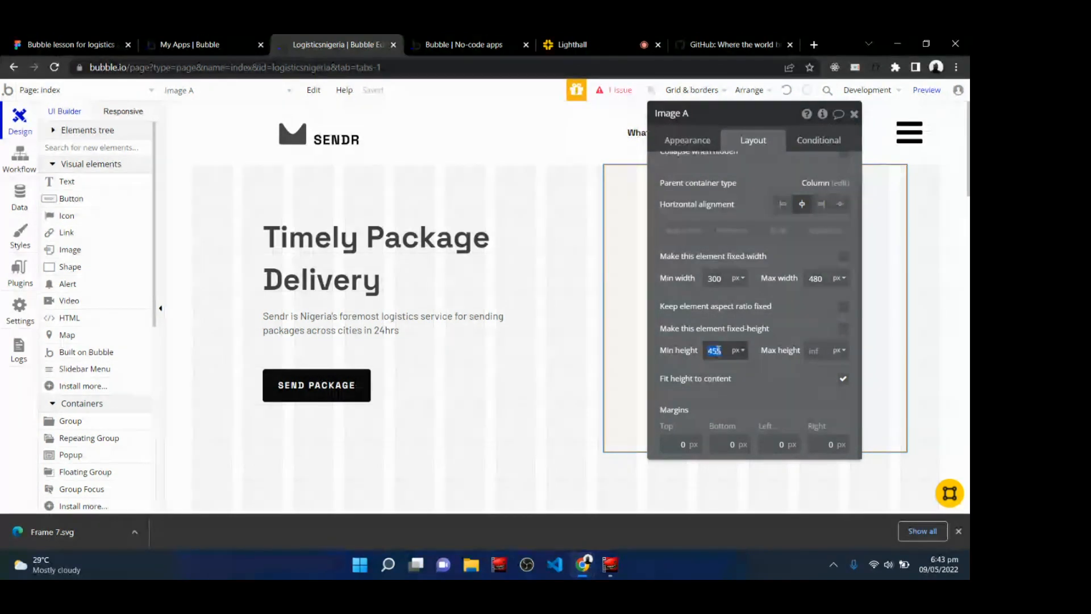
type("480")
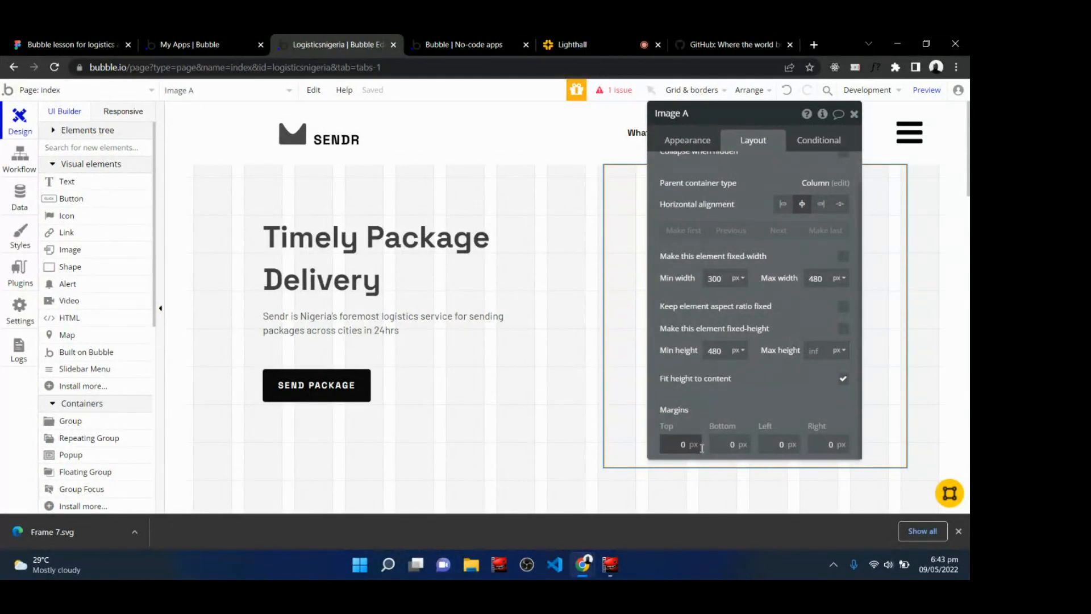
left_click(816, 351)
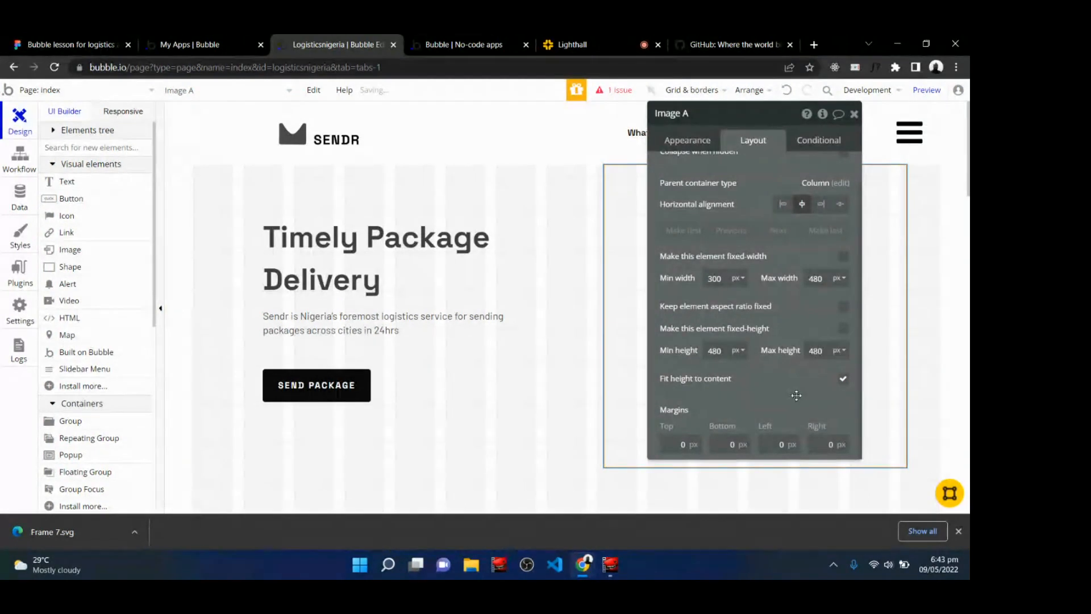
double_click(681, 442)
type("64")
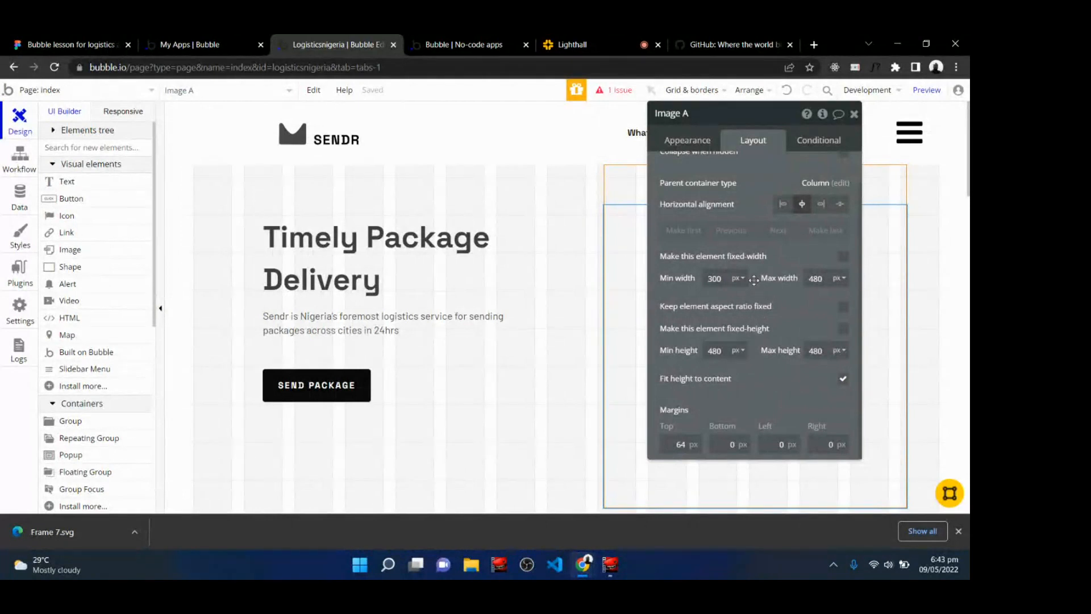
Upload the exported Frame 7 SVG as the image's static image and close the image editor.
left_click(687, 141)
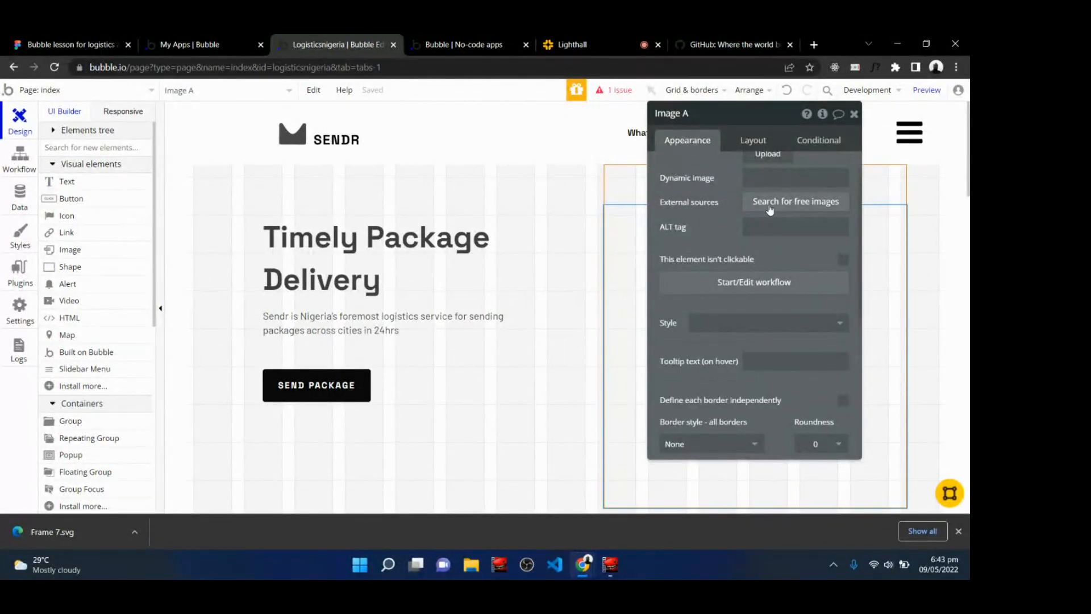
scroll(770, 211, "up", 1)
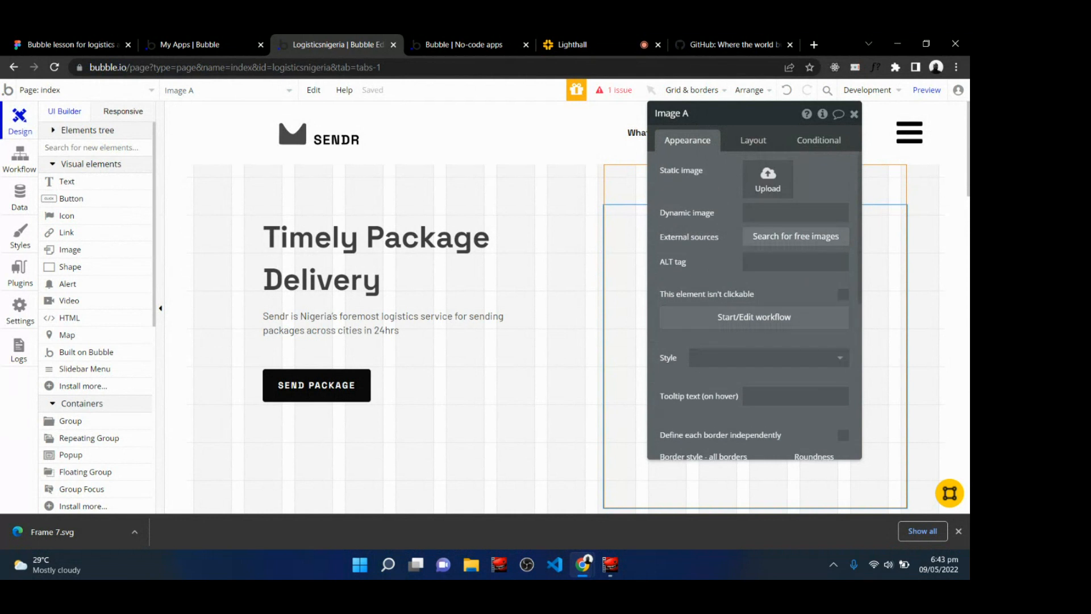
left_click(769, 178)
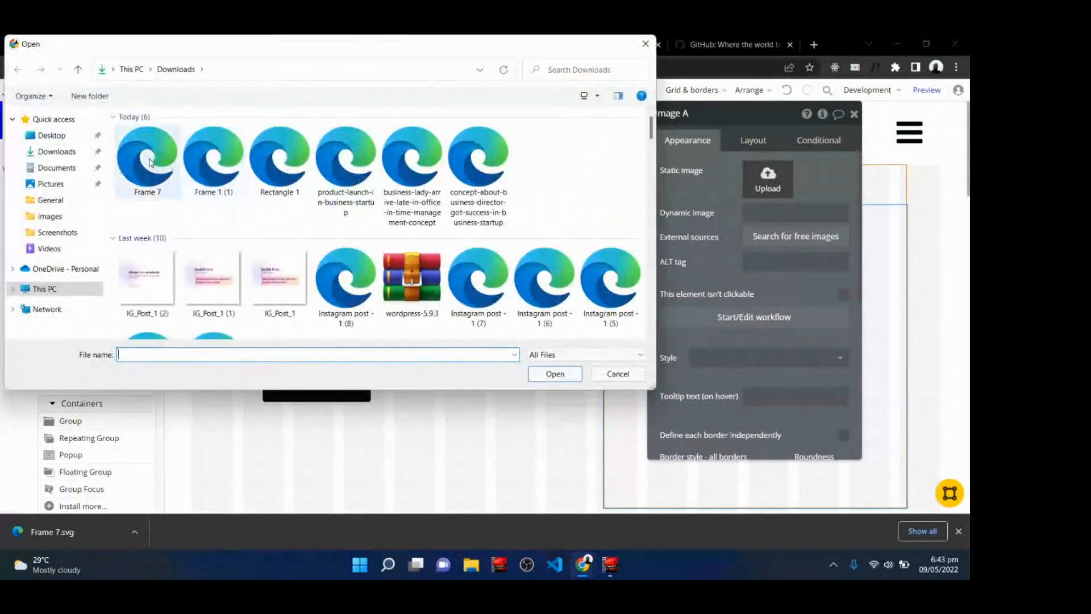
left_click(149, 162)
left_click(555, 374)
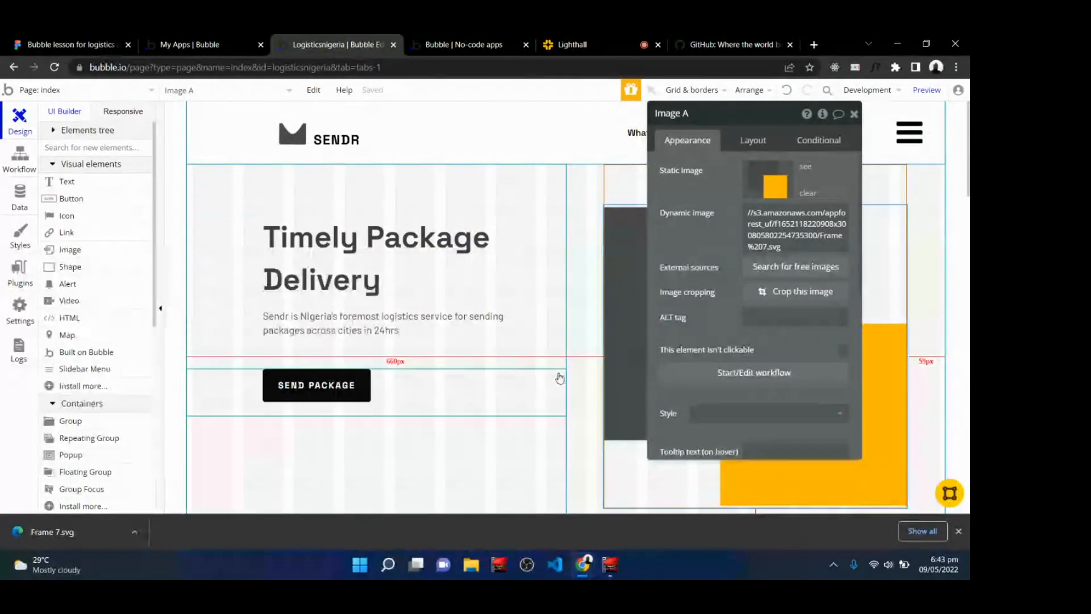
left_click(854, 114)
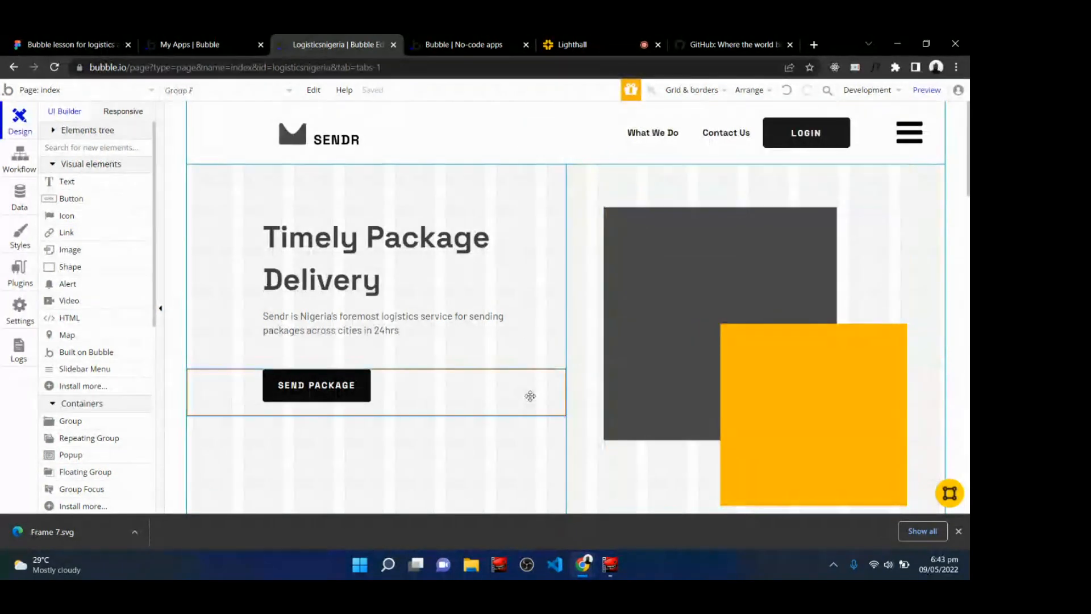
Check the hero image on the live preview page, then return to the editor.
left_click(477, 44)
left_click(441, 91)
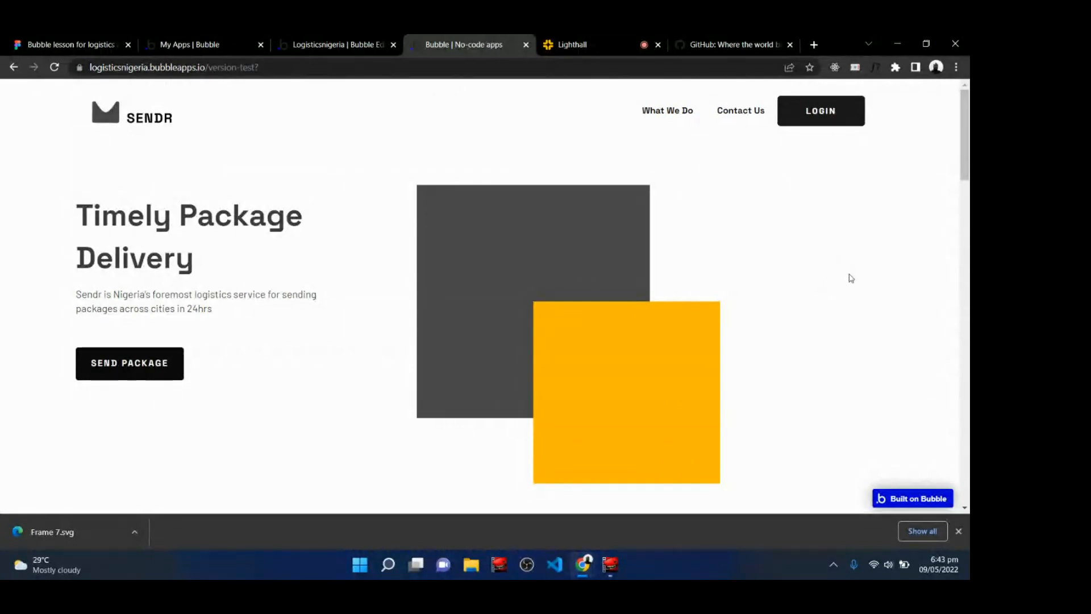
left_click(328, 41)
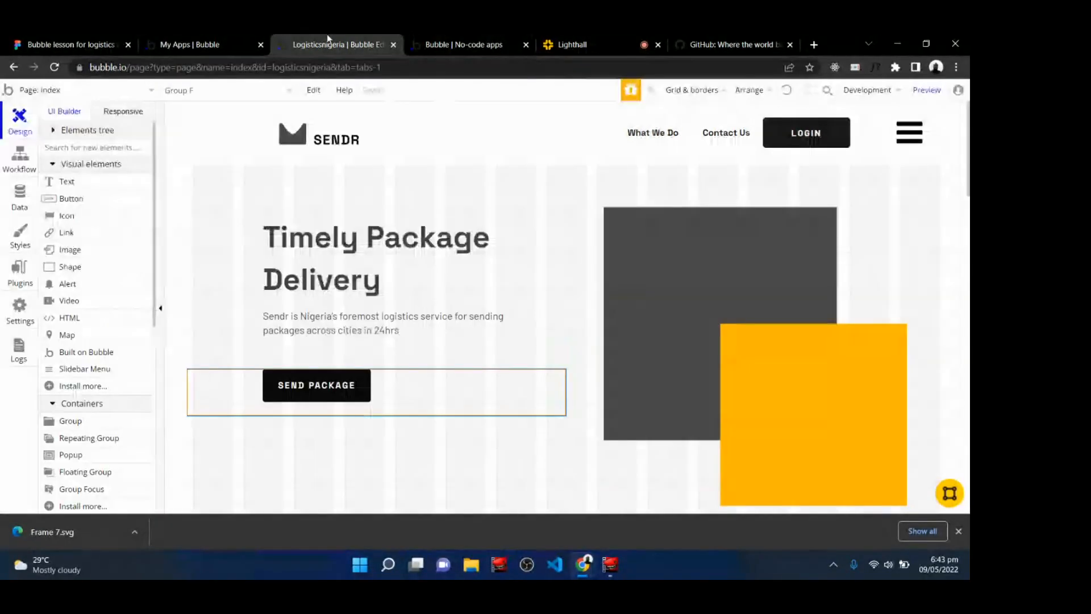
Reopen the image's settings and align it to the right horizontally.
double_click(717, 360)
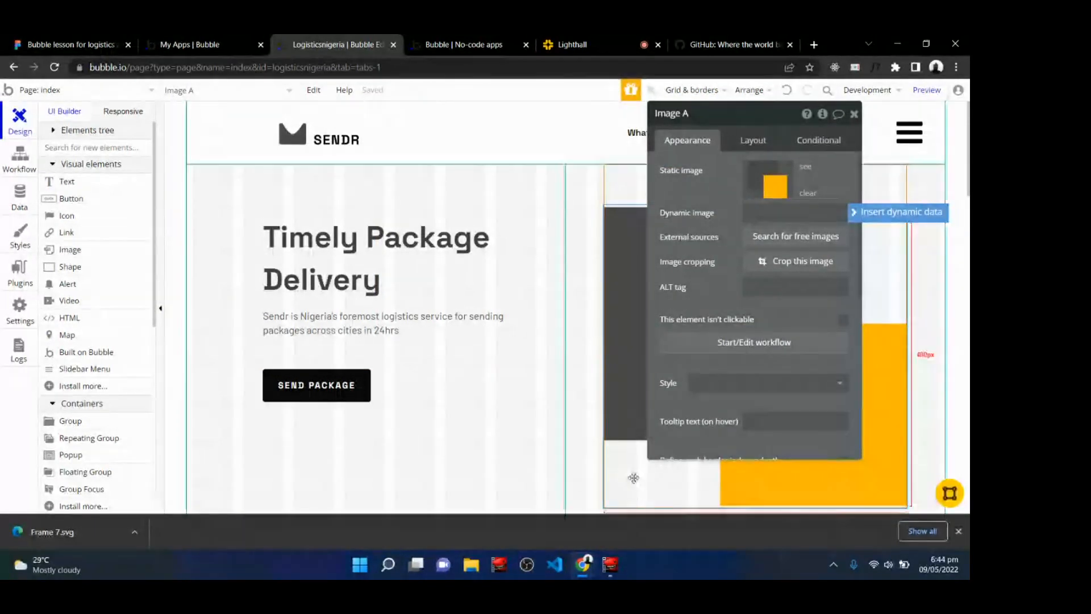
left_click_drag(74, 531, 796, 213)
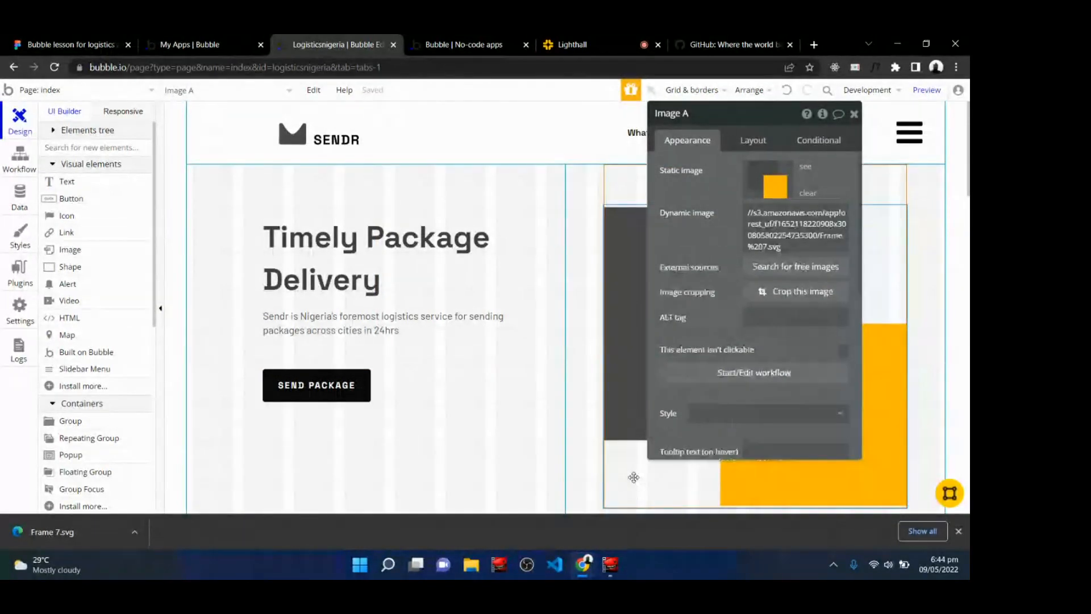
left_click(764, 143)
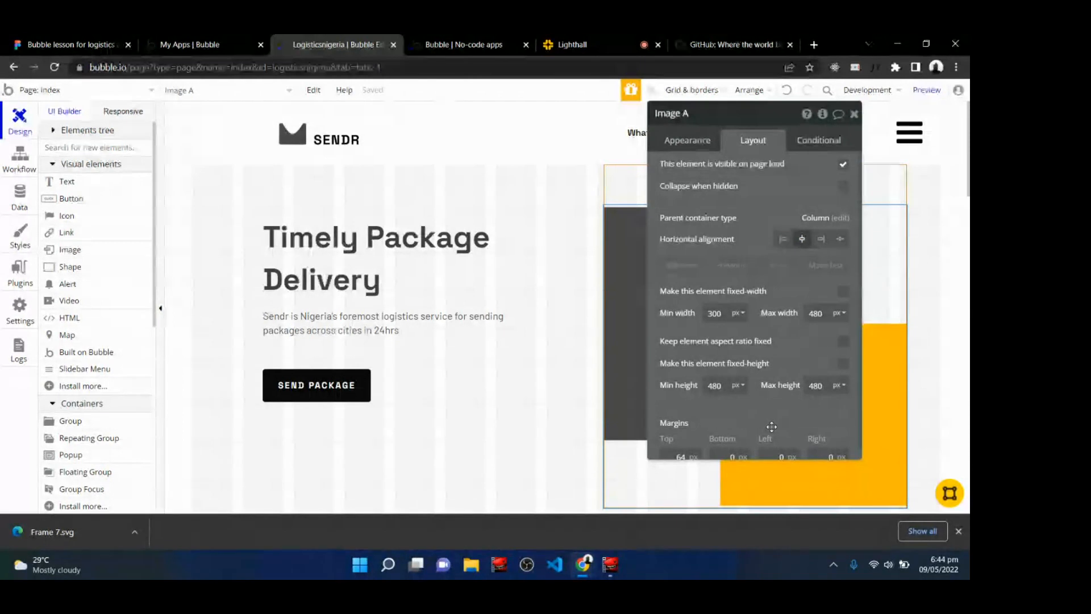
left_click(821, 240)
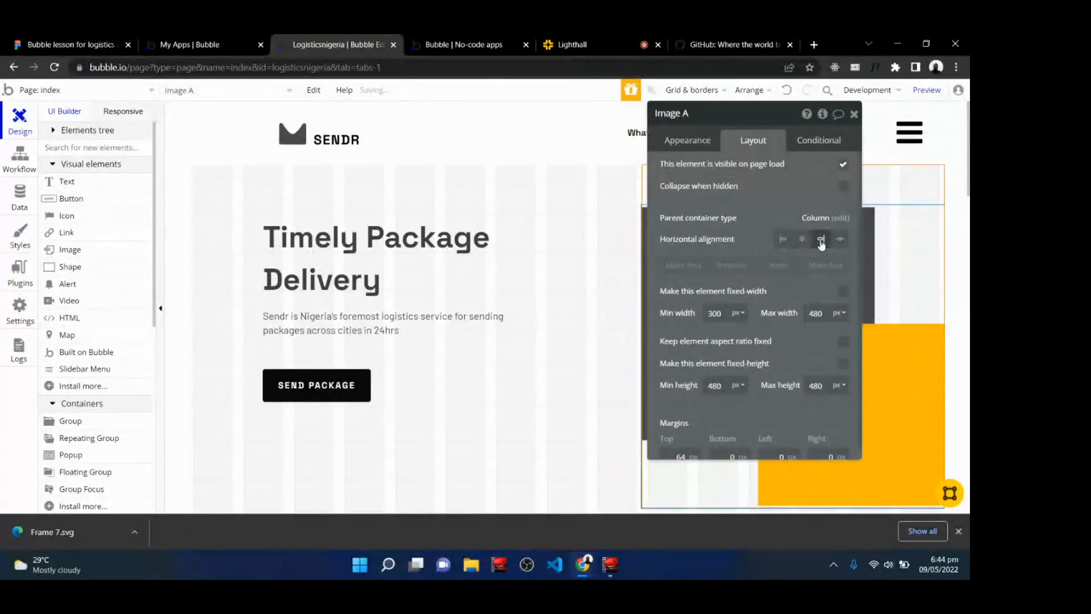
Refresh the live preview page to check the right-aligned hero image.
left_click(446, 44)
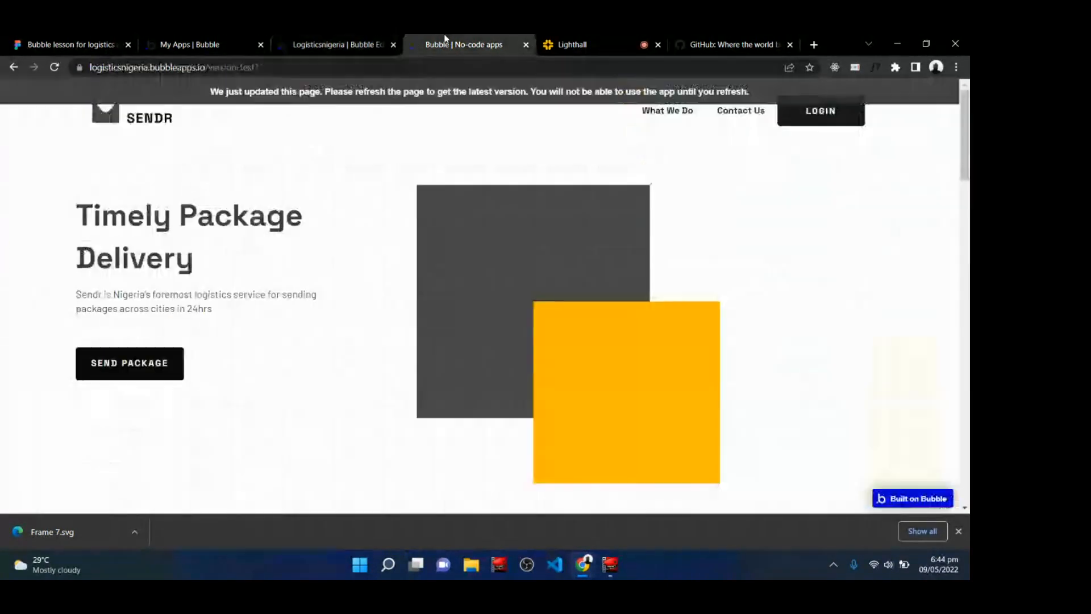
left_click(395, 94)
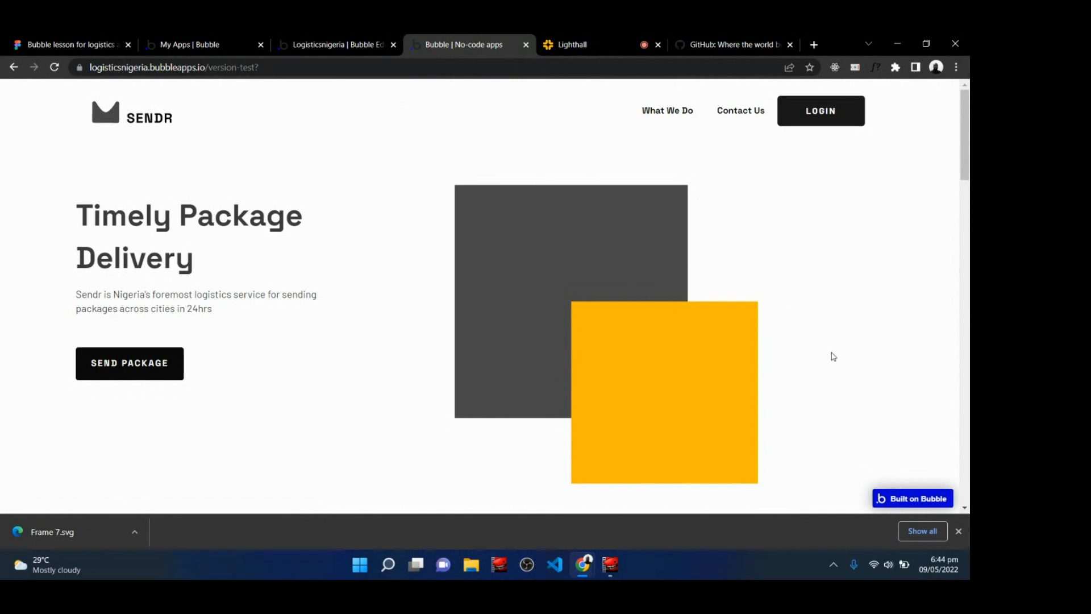
left_click(959, 530)
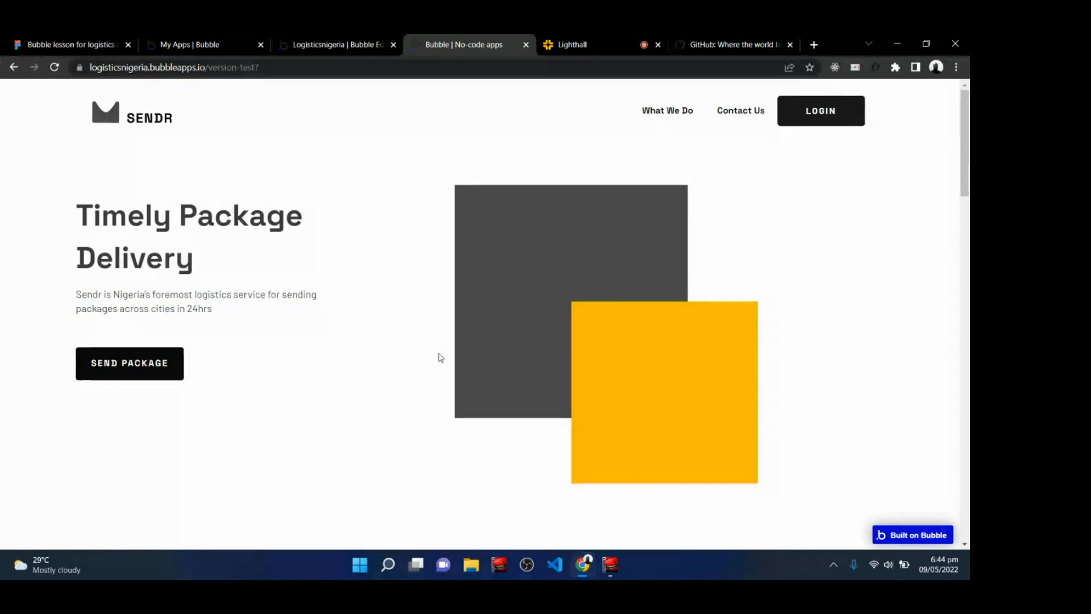
left_click(588, 37)
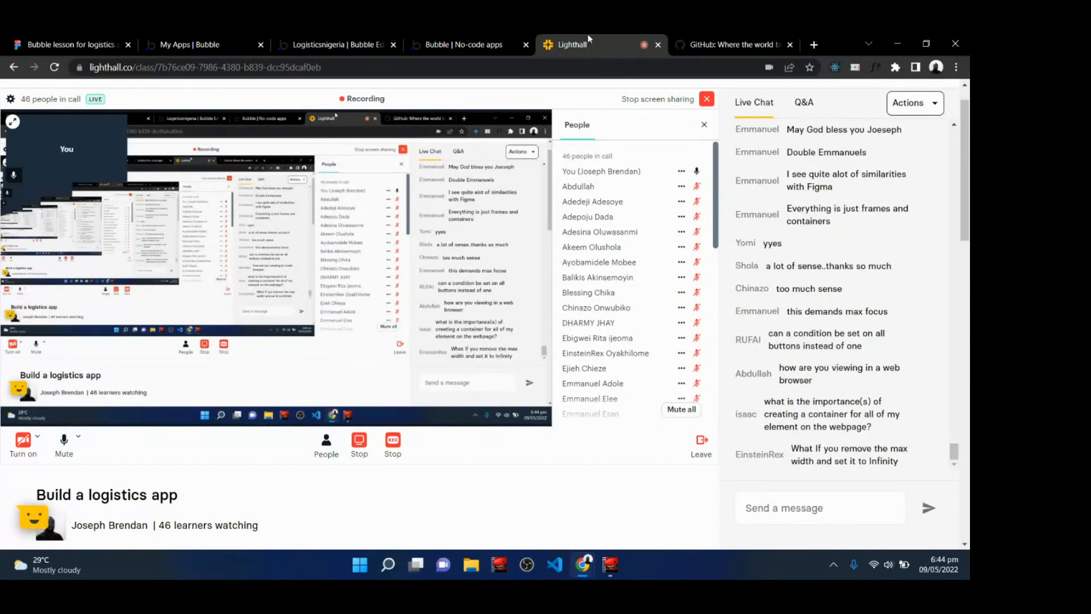
left_click(462, 40)
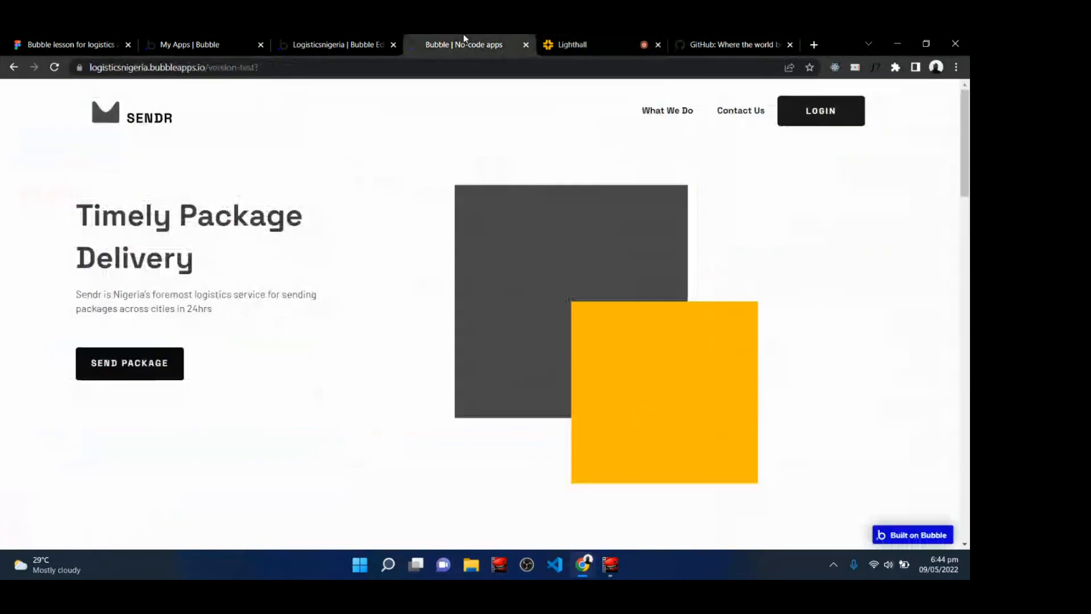
left_click(337, 40)
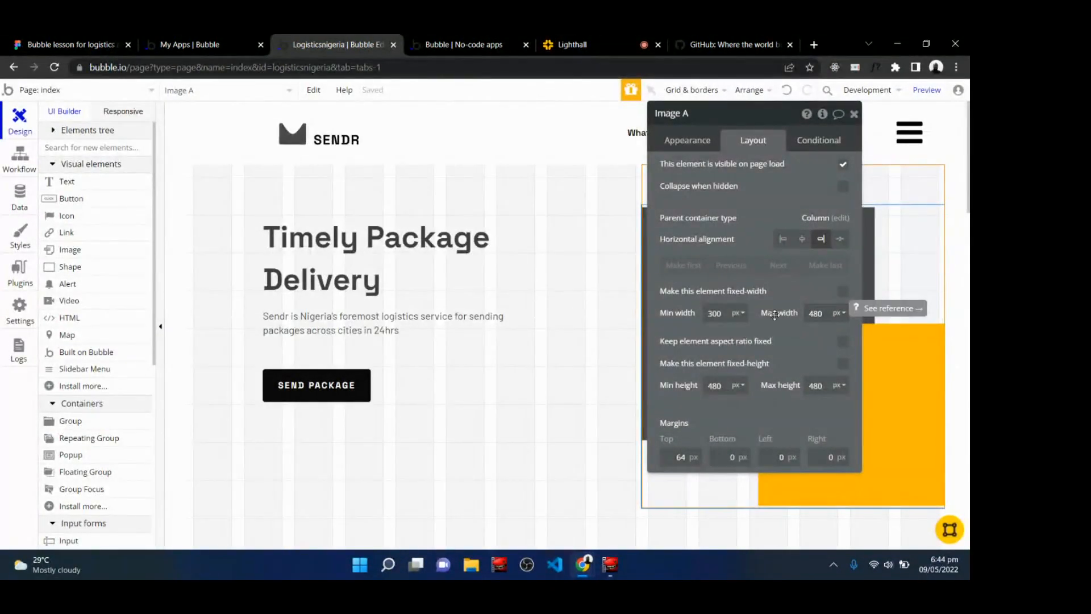
Set the hero image's maximum width to 100 % and view the result on the live preview page.
left_click(840, 318)
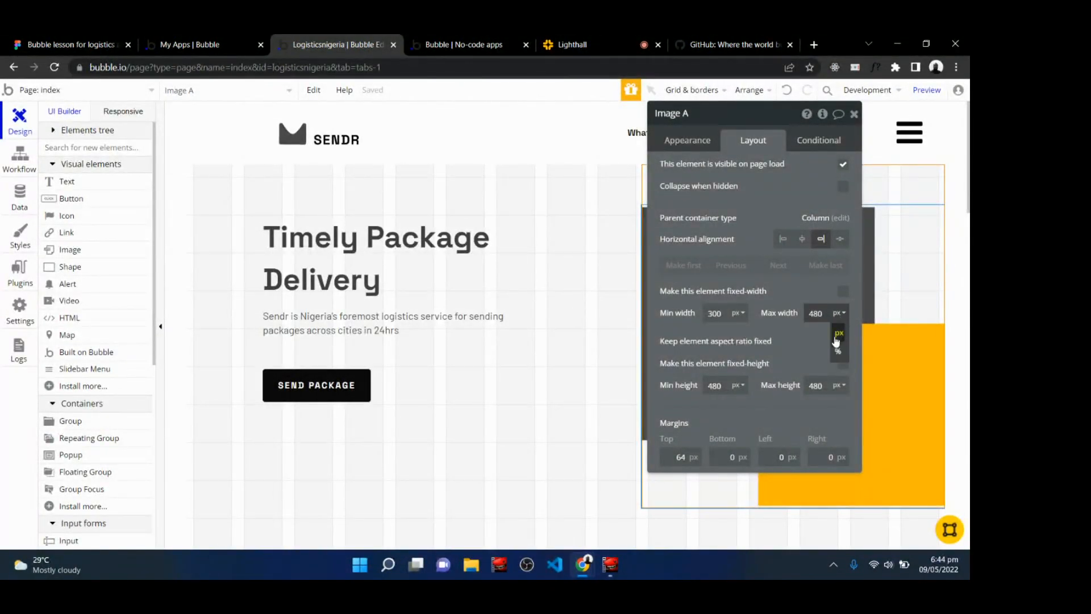
left_click(837, 355)
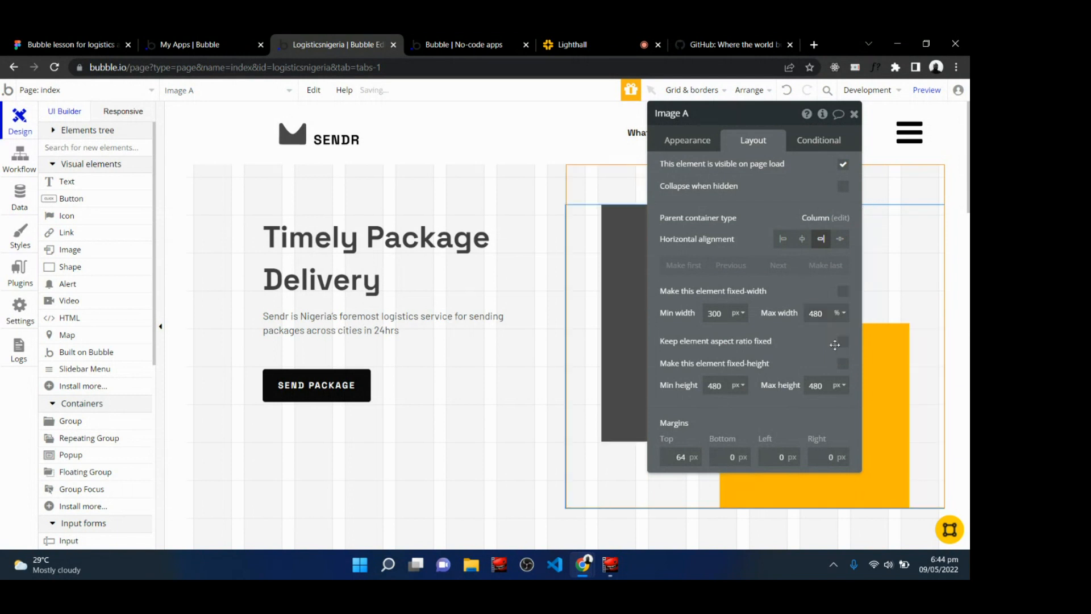
double_click(824, 316)
type("100")
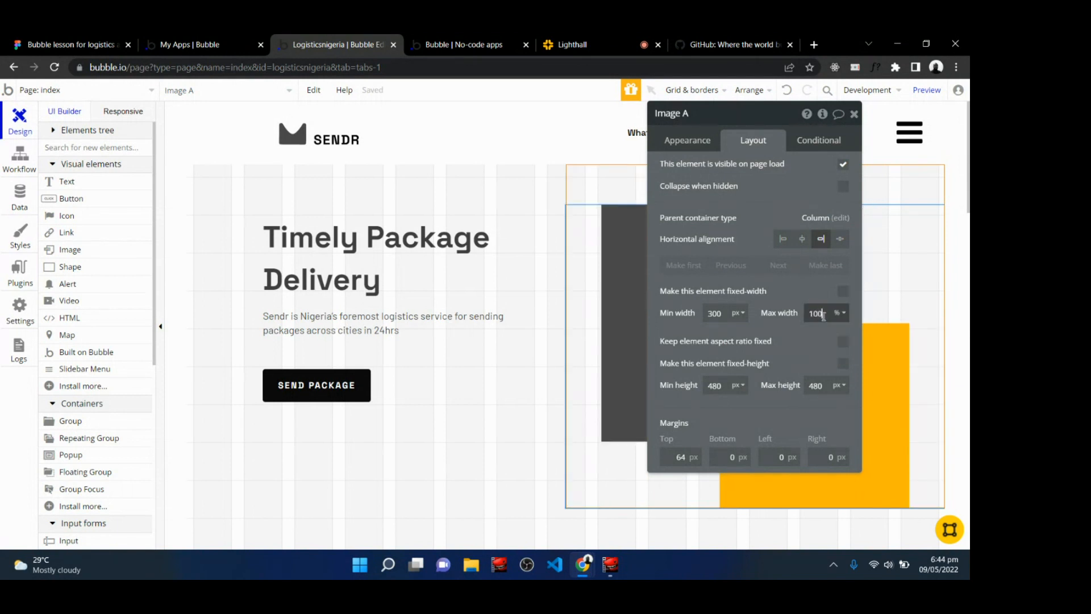
left_click(816, 333)
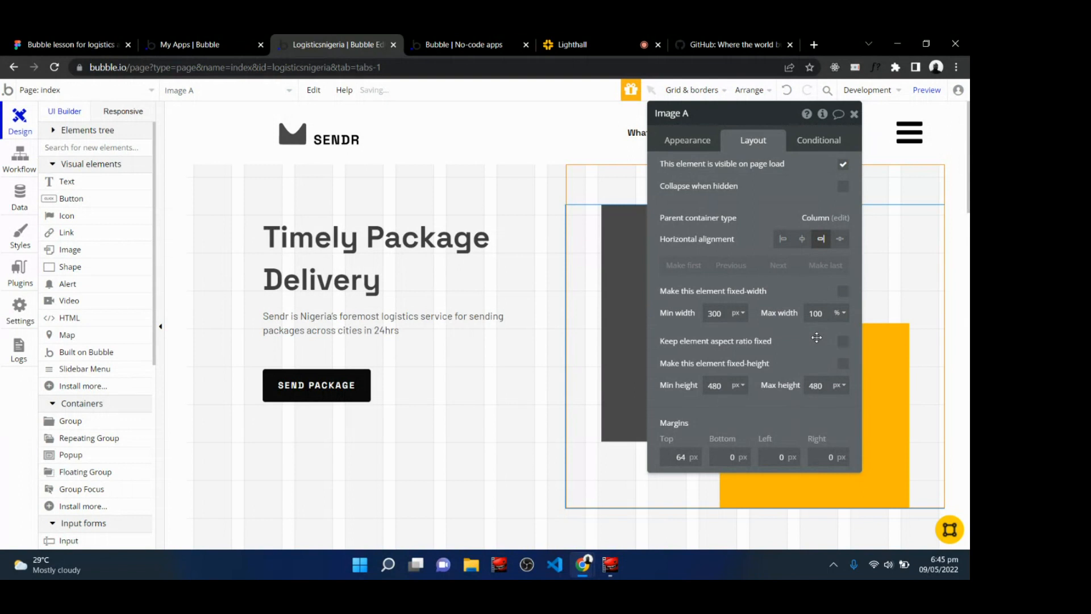
left_click(460, 44)
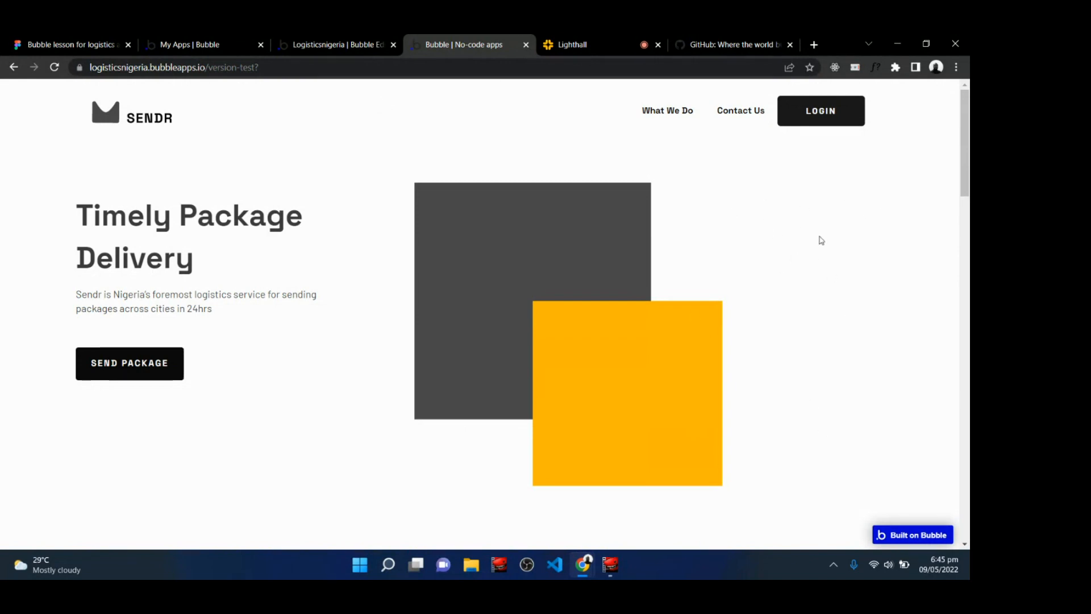
Set the hero image's maximum width back to 480 px.
left_click(382, 42)
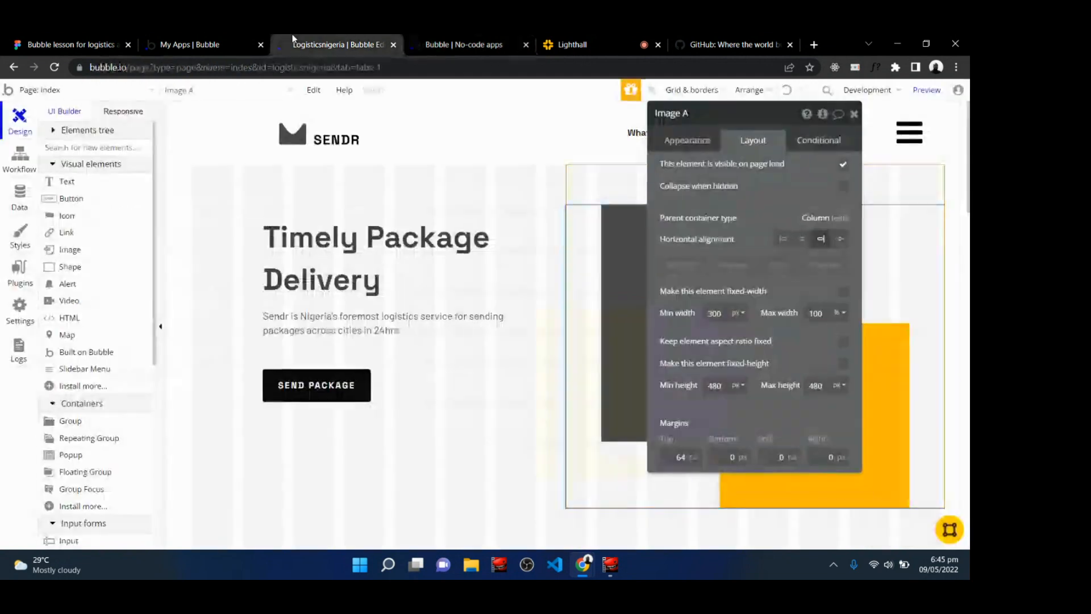
double_click(817, 313)
type("480")
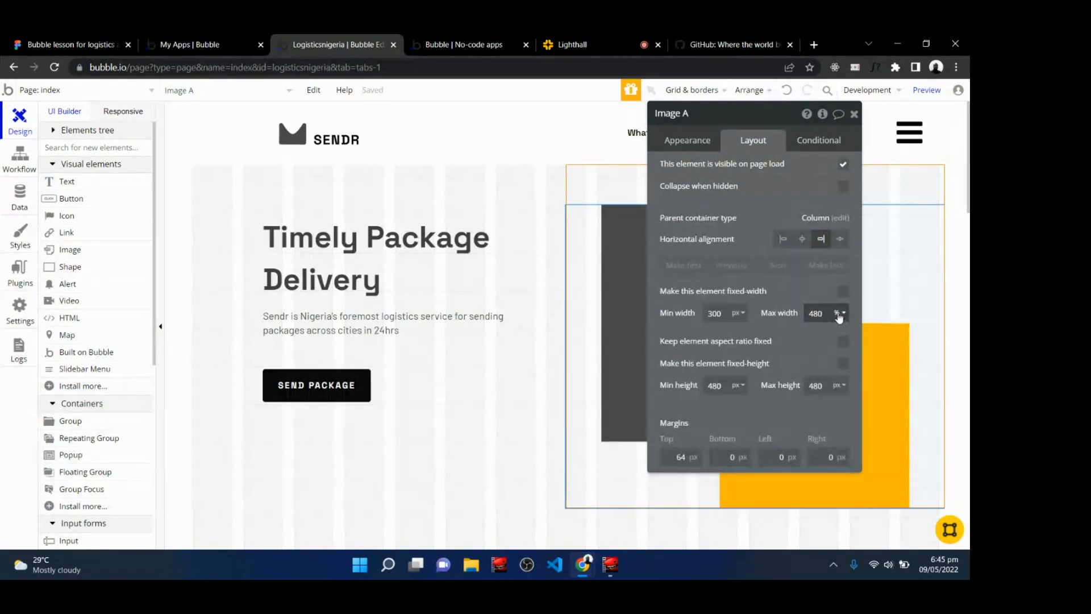
left_click(839, 313)
left_click(837, 332)
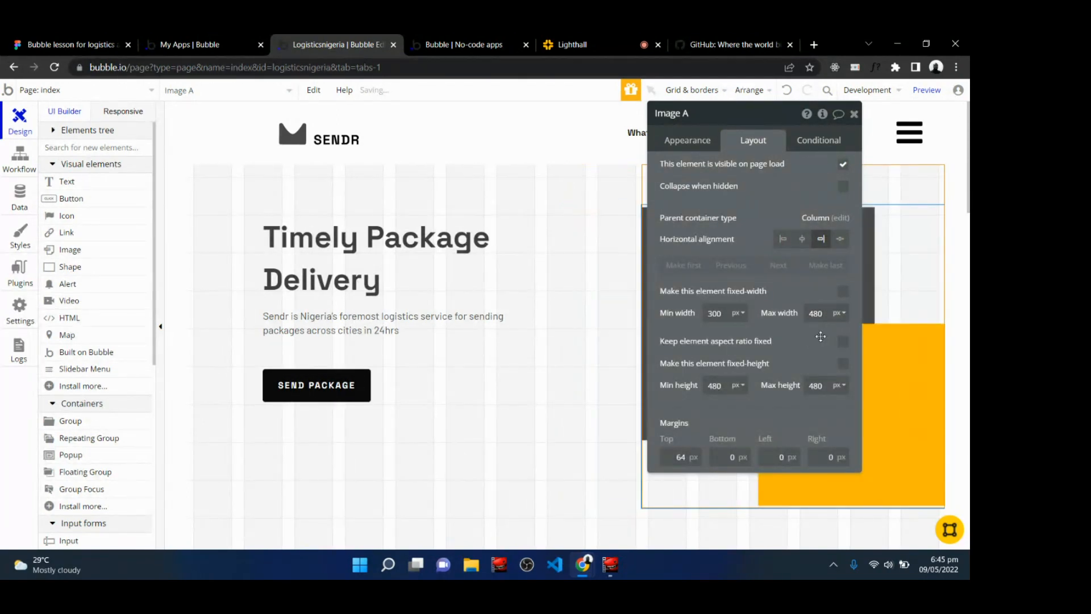
Refresh the live preview page to check the hero image, then return to the editor.
left_click(469, 42)
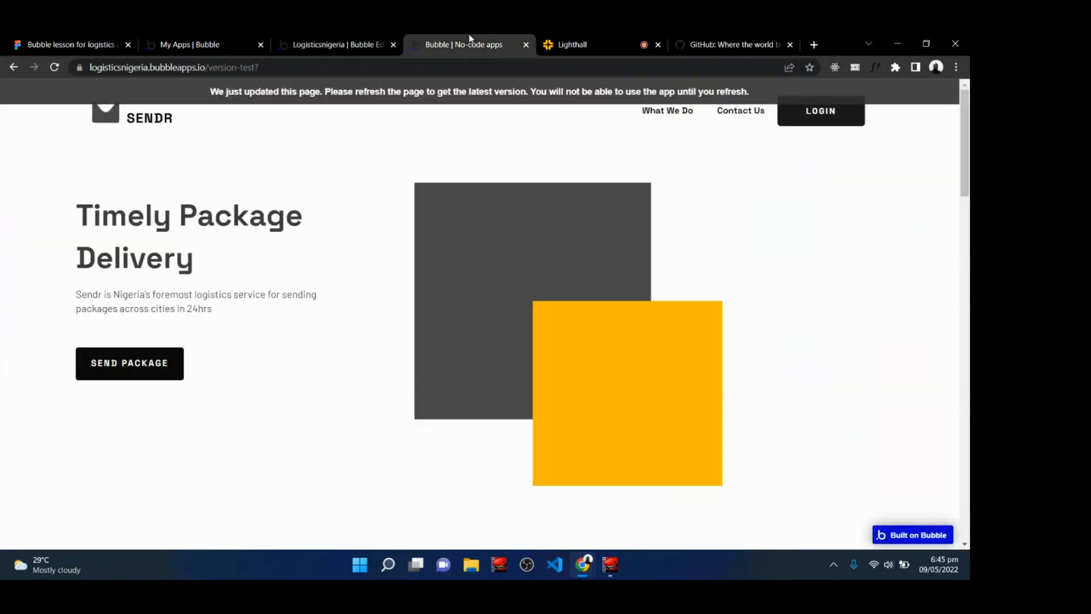
left_click(439, 90)
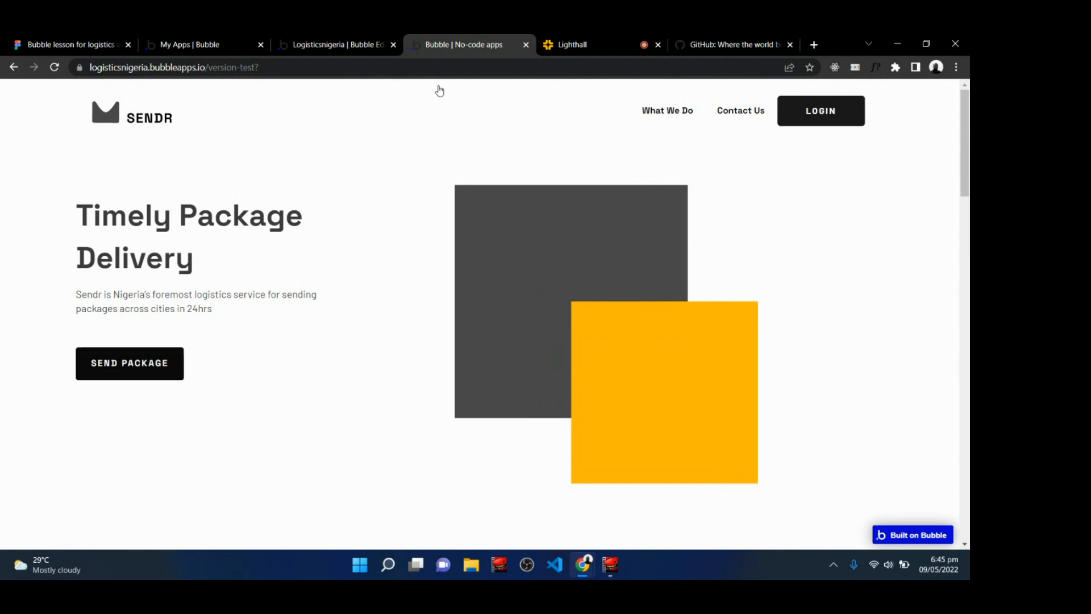
left_click(376, 42)
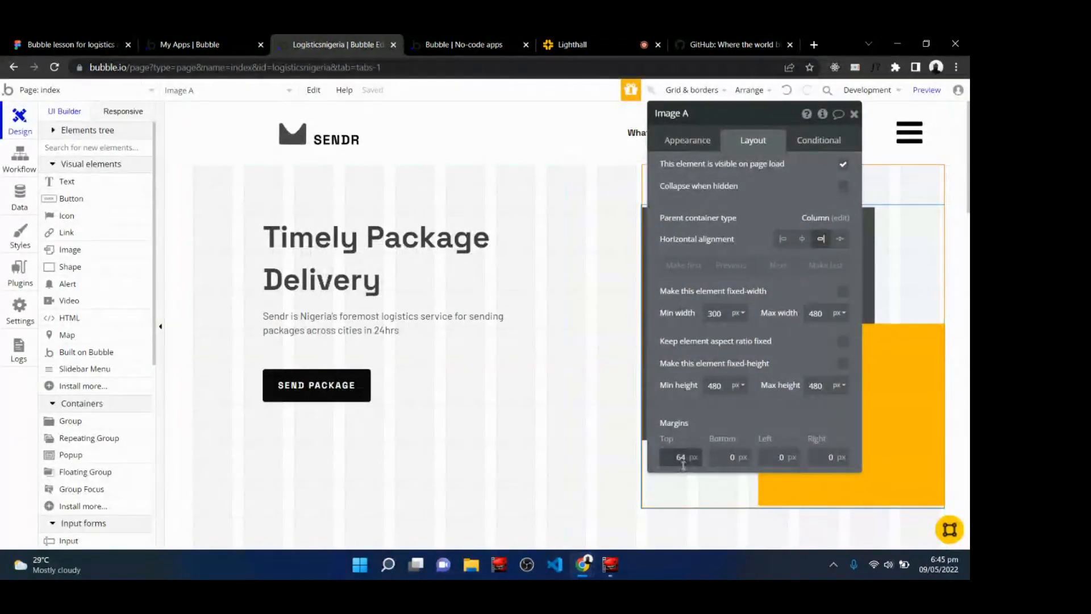
Set the hero image's top margin to 72 px and refresh the live preview page to check it.
left_click(680, 459)
type("72")
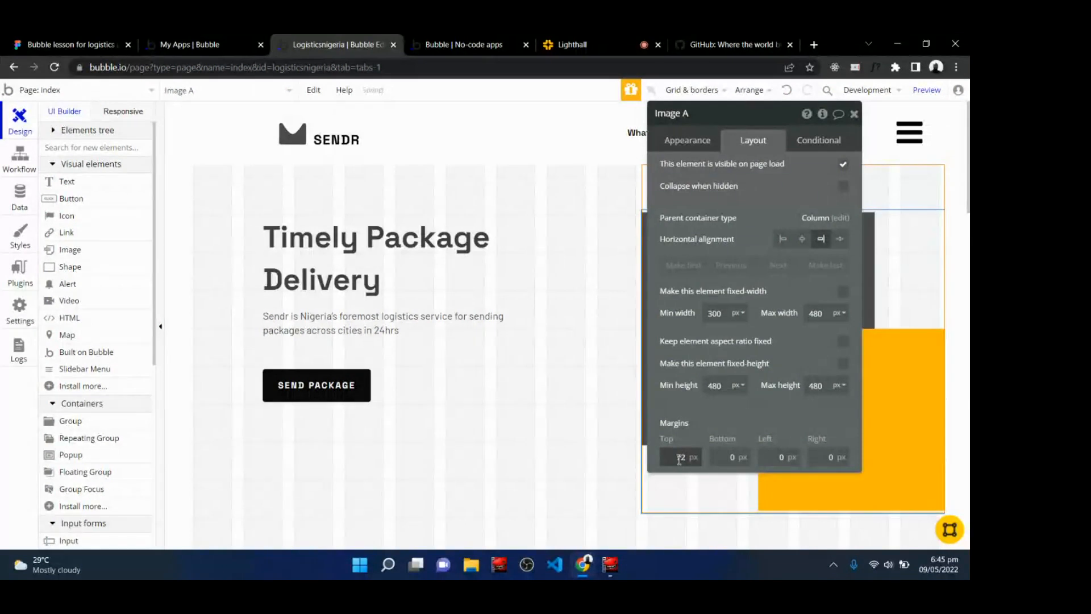
left_click(488, 39)
left_click(449, 104)
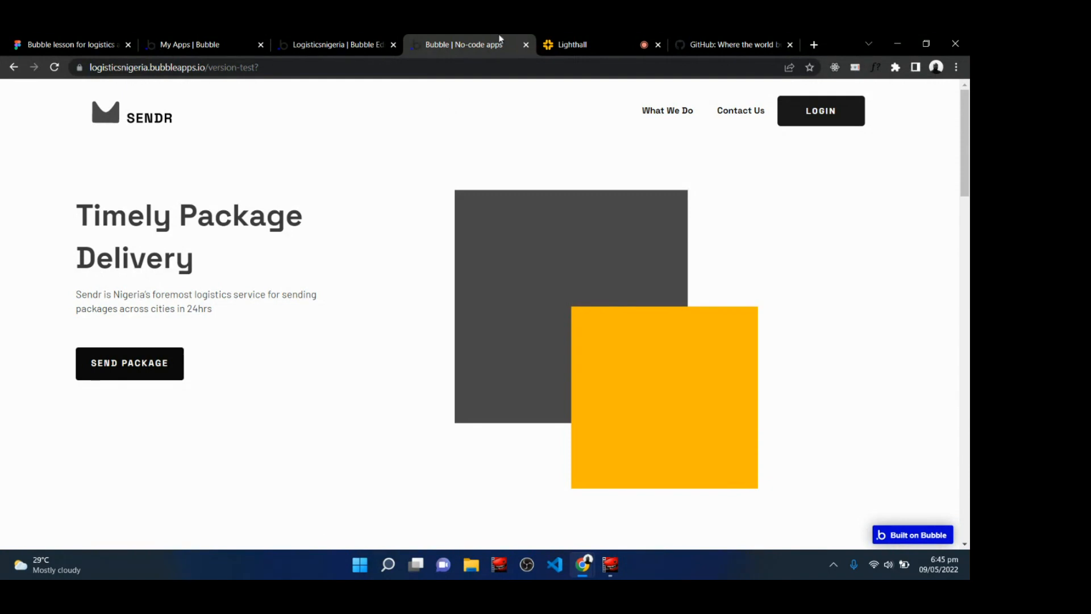
Try a 120 px right margin on the hero image, then clear it again.
left_click(606, 38)
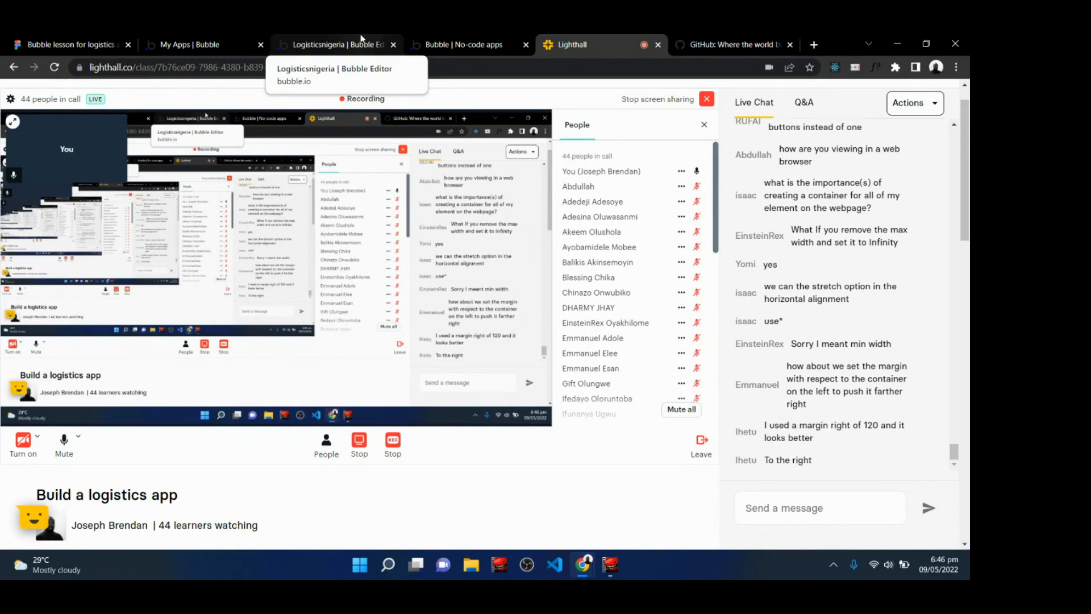
left_click(361, 39)
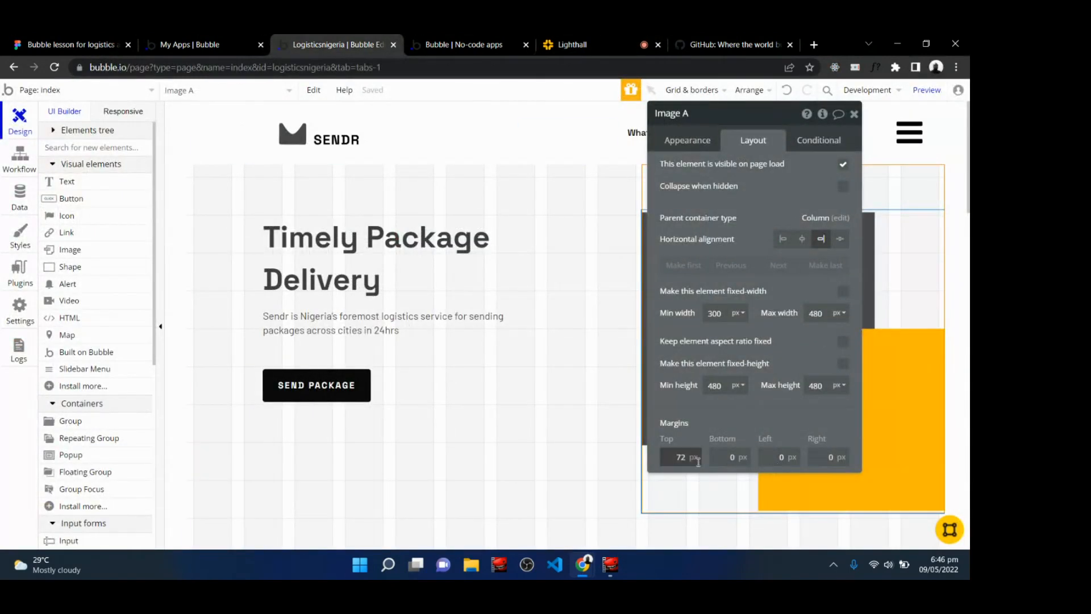
left_click(830, 457)
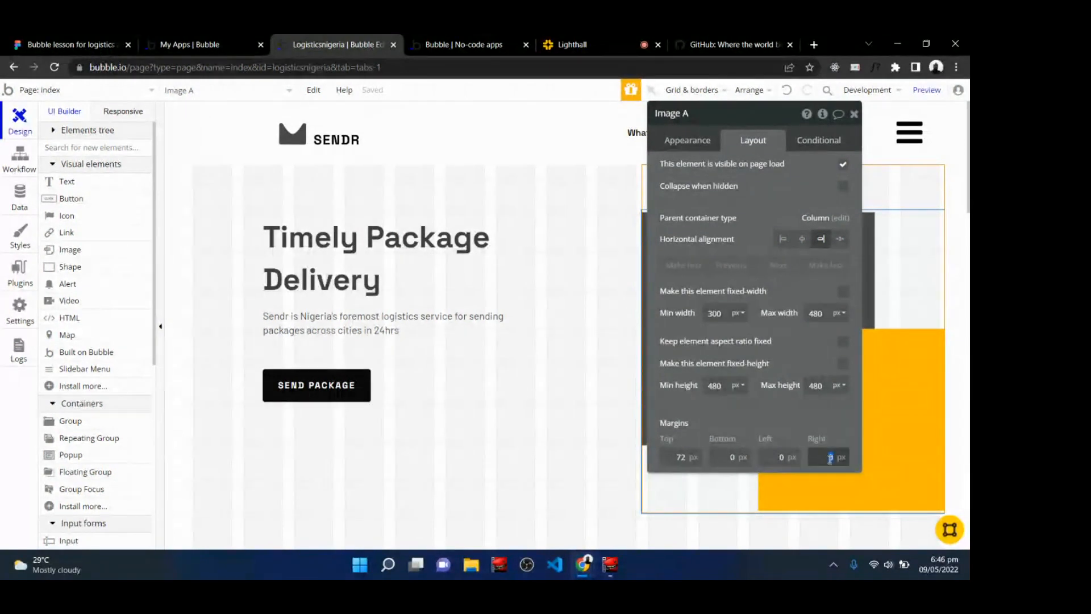
type("120")
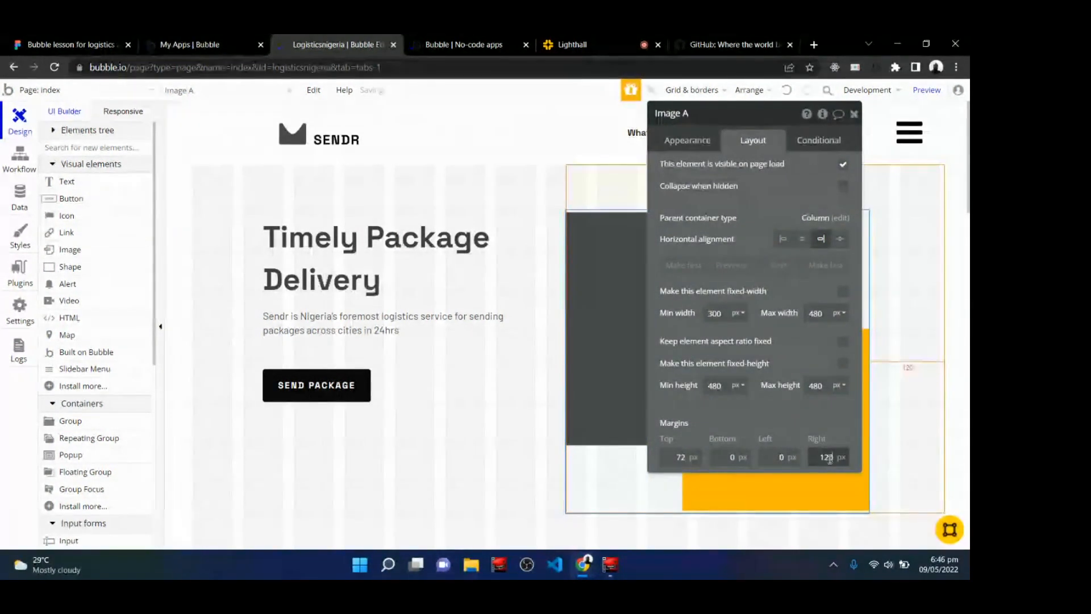
key("BackSpace")
key("BackSpace")
key("BackSpace")
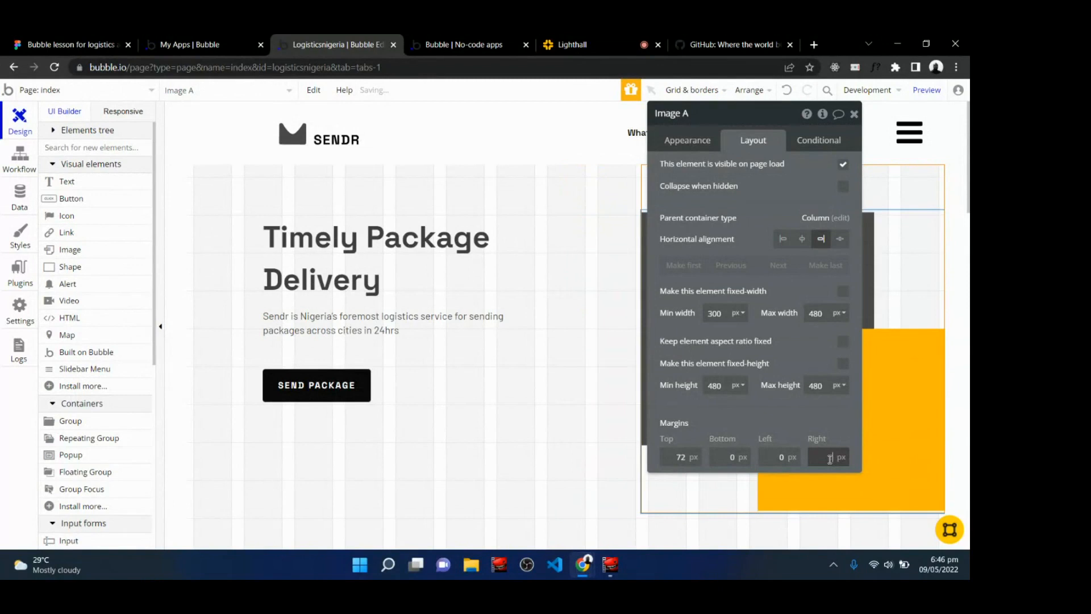
Set the hero image's left margin to 120 px and refresh the live preview page.
left_click(776, 457)
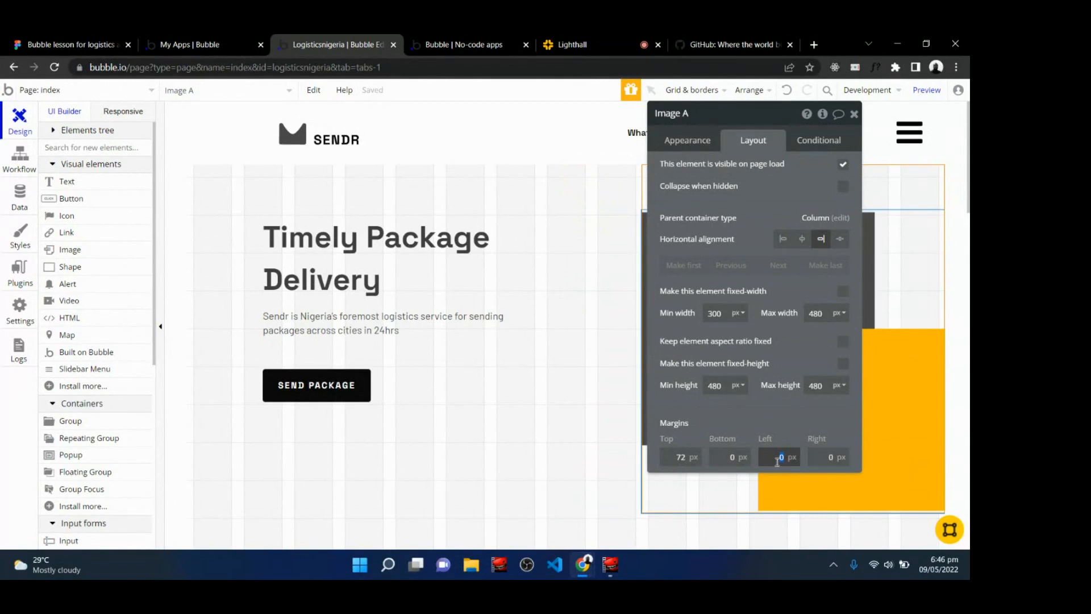
type("120")
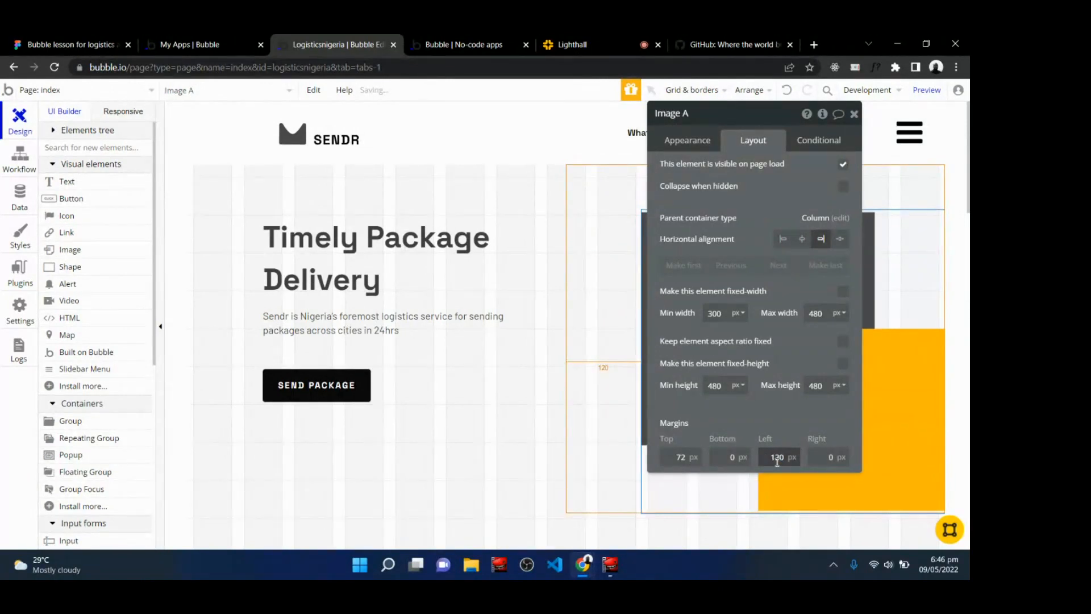
left_click(526, 41)
left_click(453, 93)
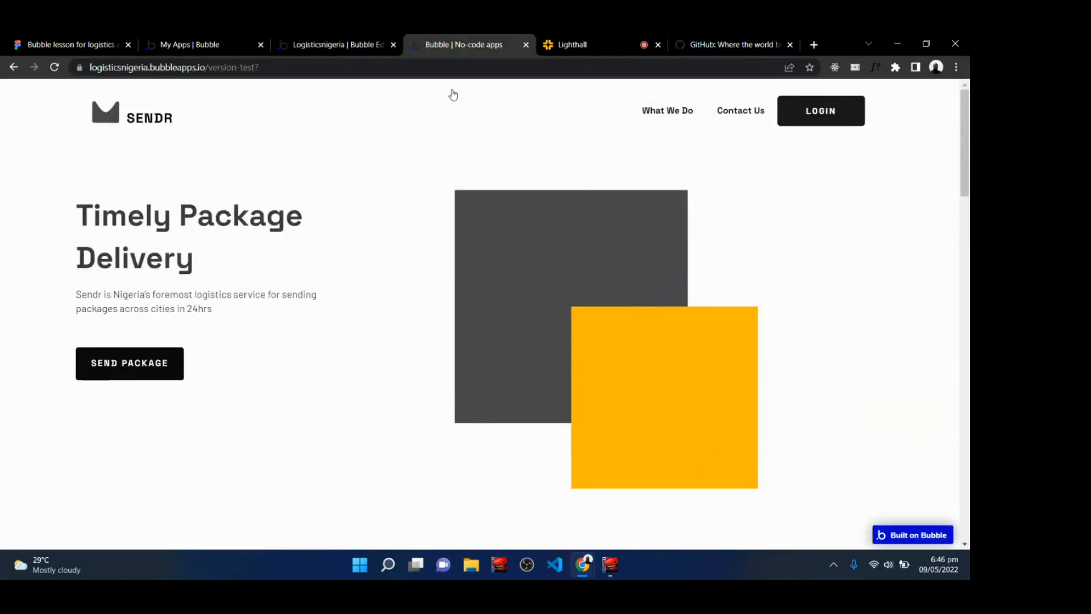
Align the hero image to the left horizontally, comparing left and right alignment on the refreshed preview.
left_click(322, 38)
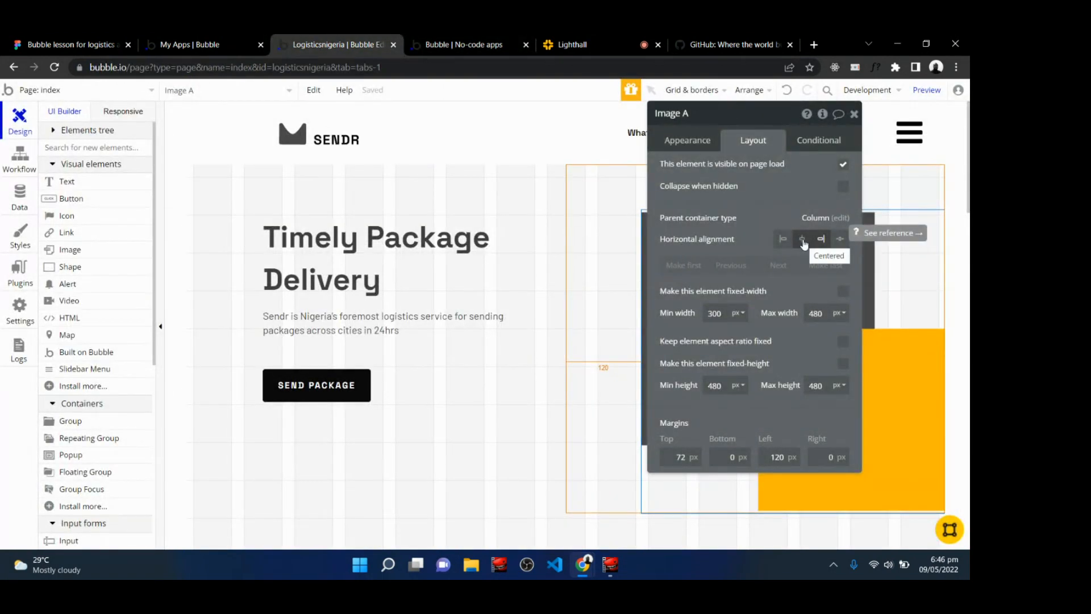
left_click(785, 242)
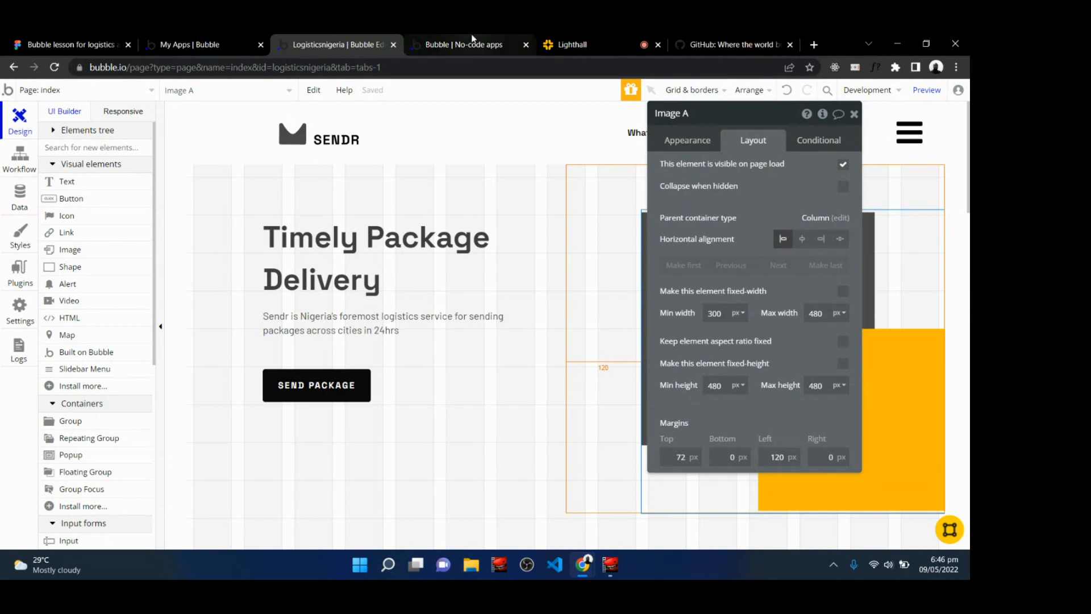
left_click(454, 45)
key("F5")
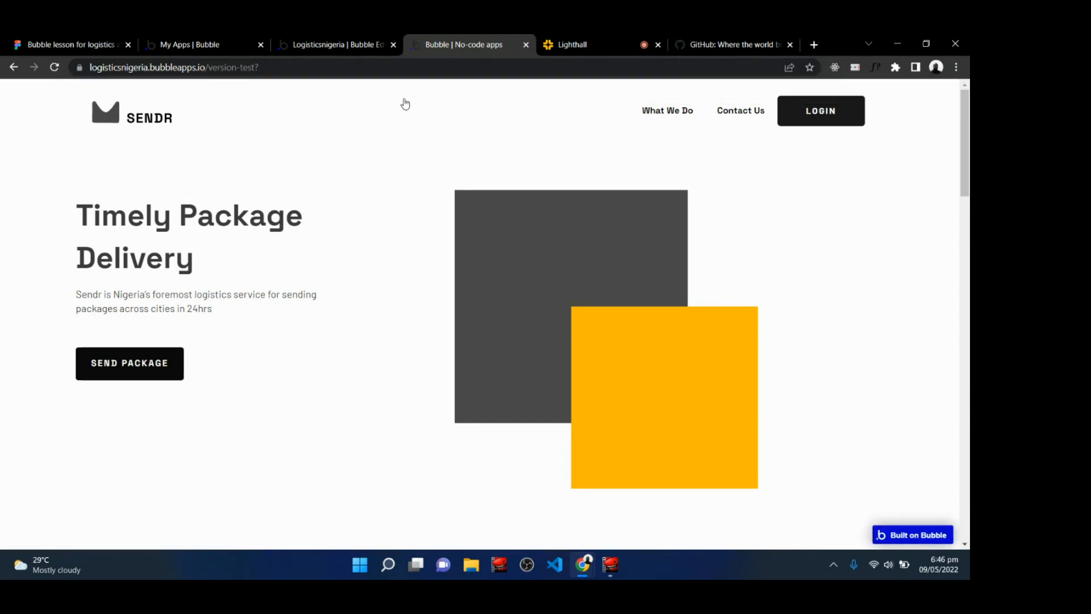
left_click(338, 44)
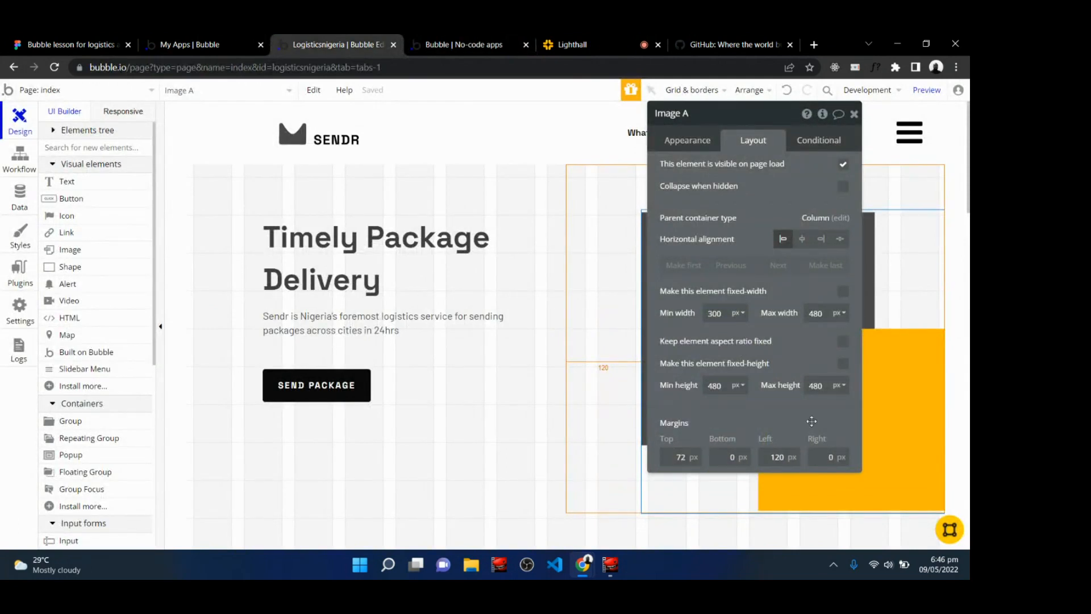
left_click(820, 245)
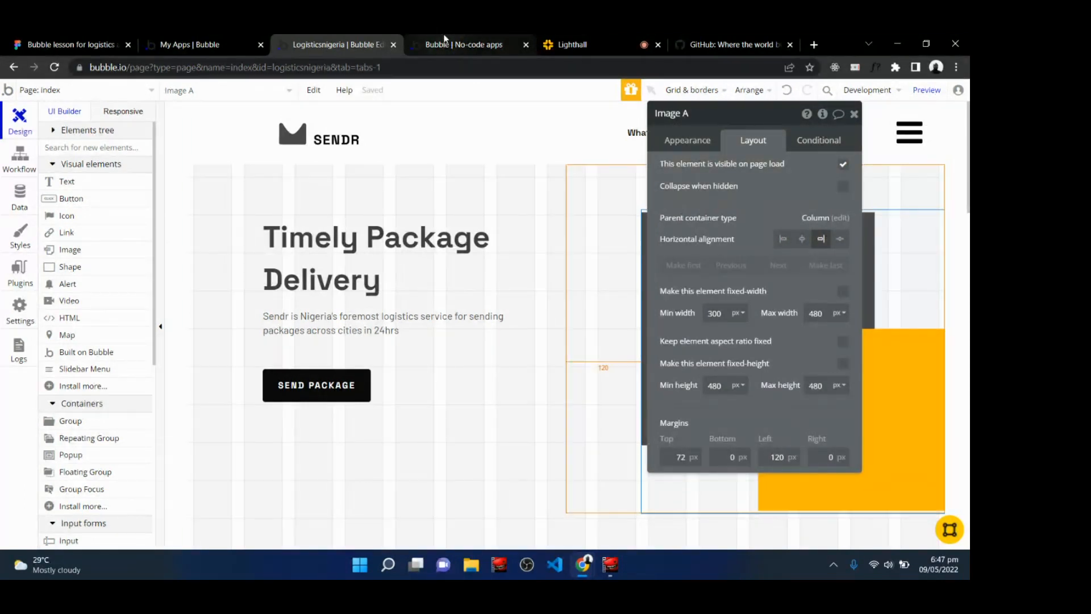
left_click(782, 239)
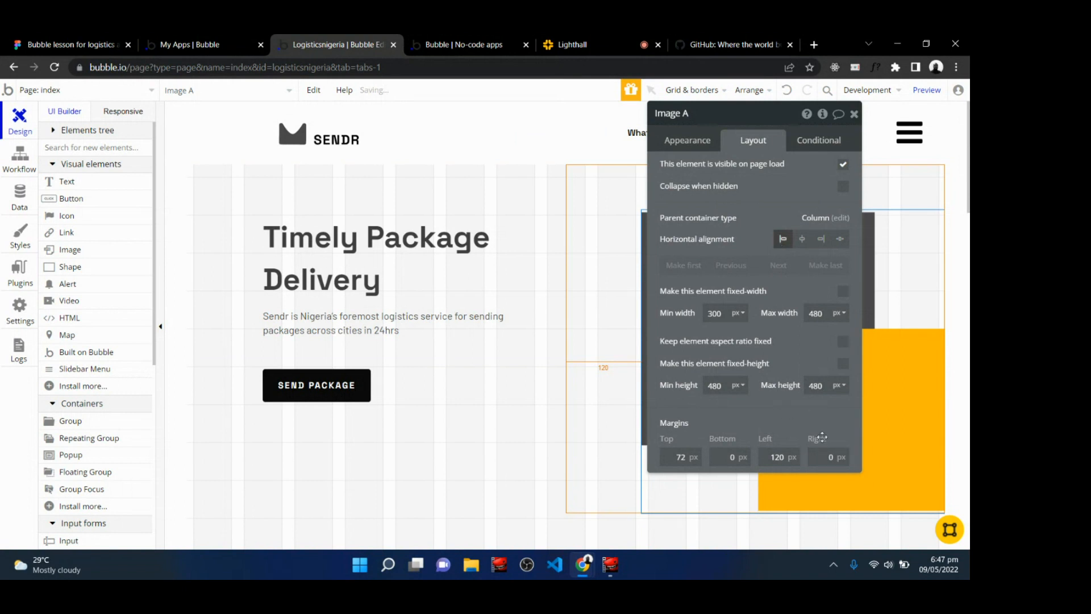
Close the image's property editor and refresh the live preview page to check the hero section.
left_click(854, 115)
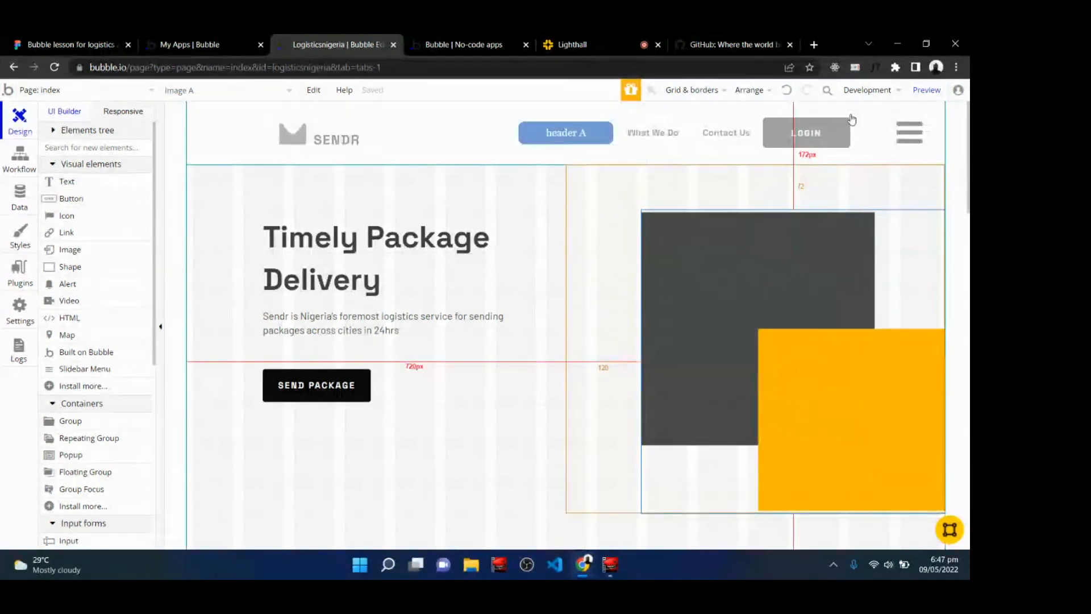
left_click(385, 556)
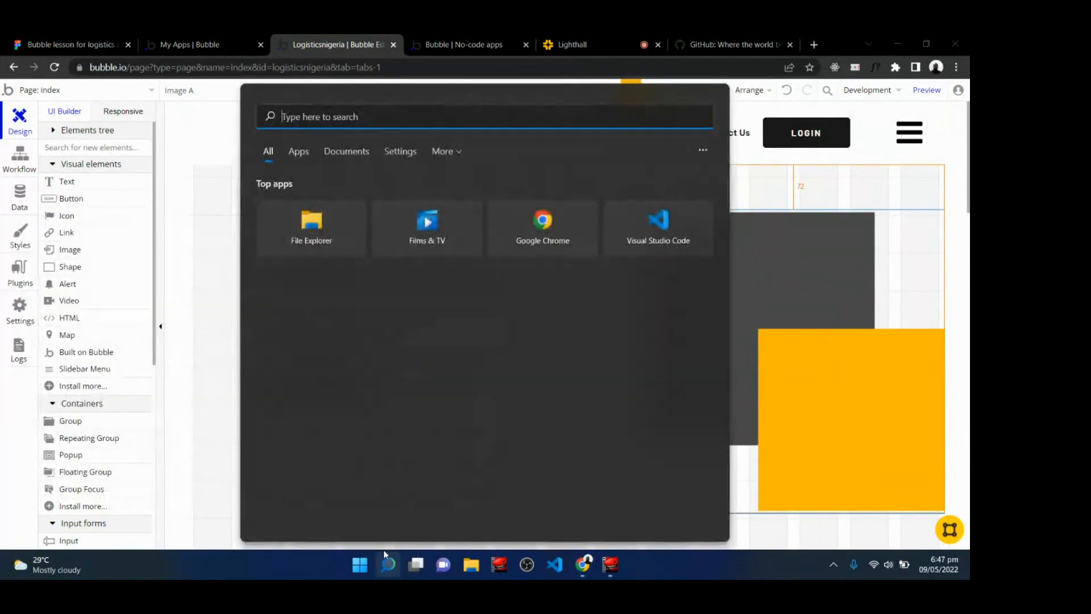
left_click(220, 315)
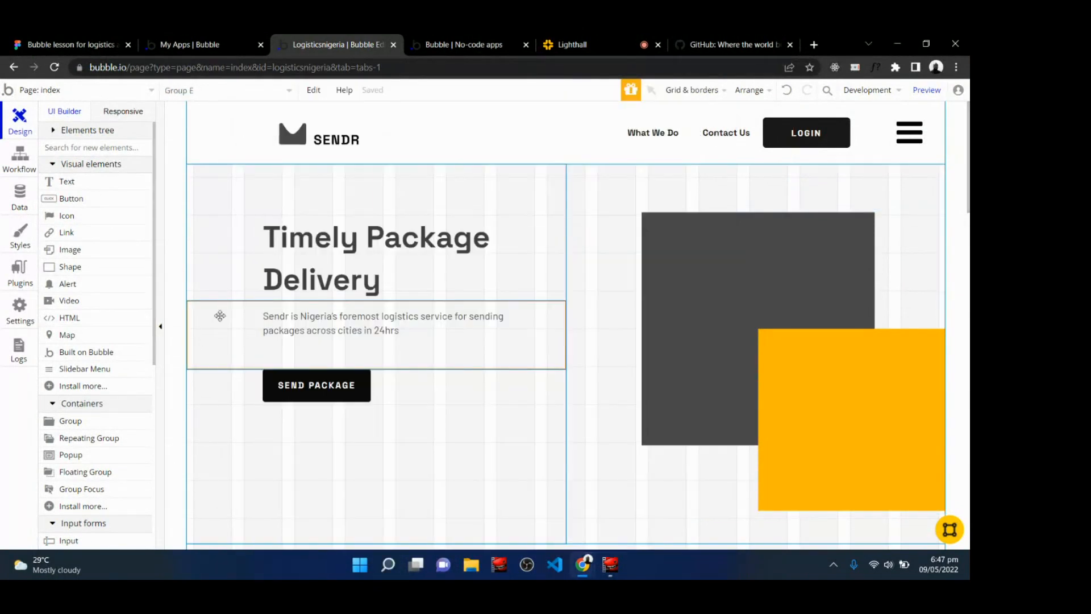
left_click(575, 41)
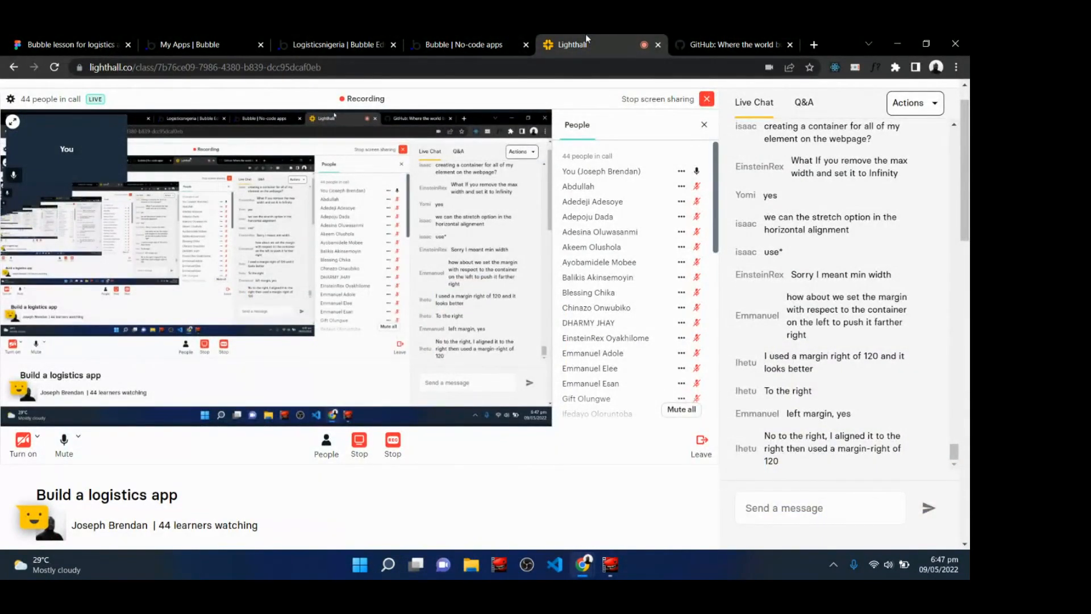
left_click(471, 39)
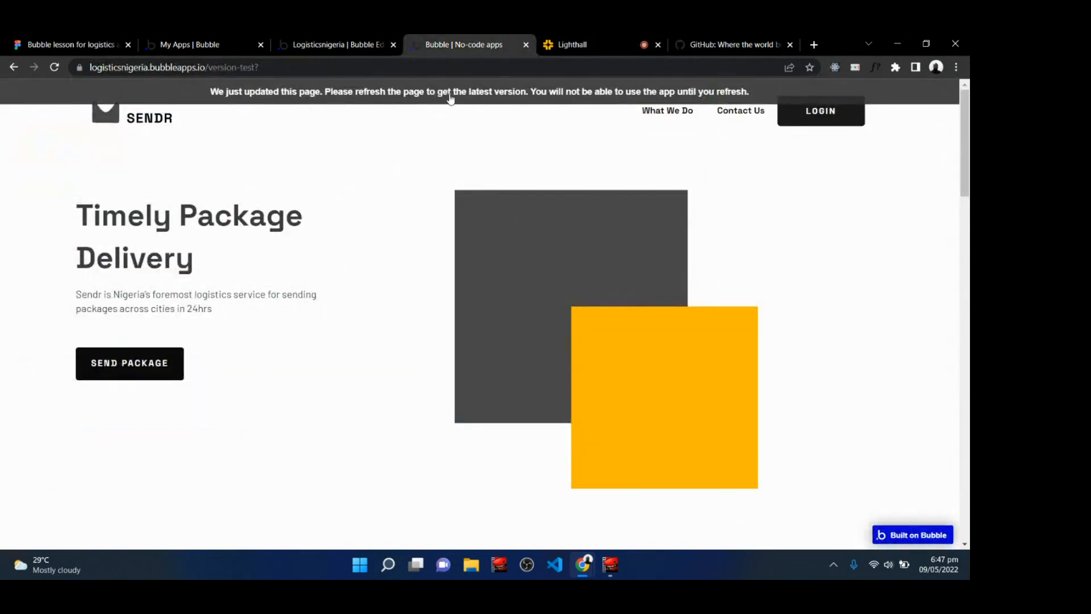
key("F5")
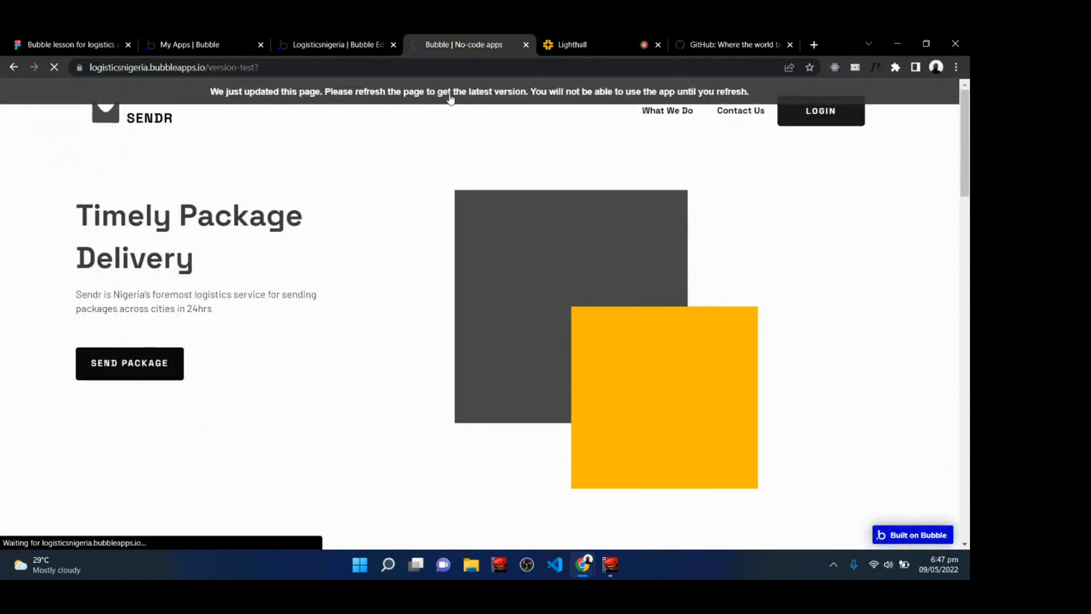
Review the class chat suggestions and the live preview of the hero section.
left_click(639, 39)
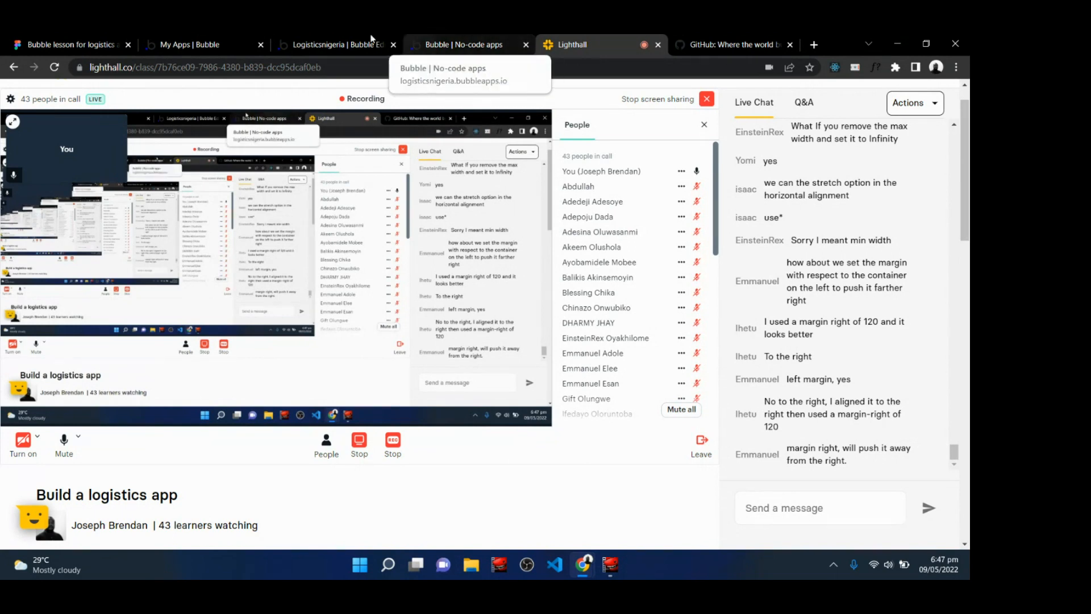
left_click(349, 42)
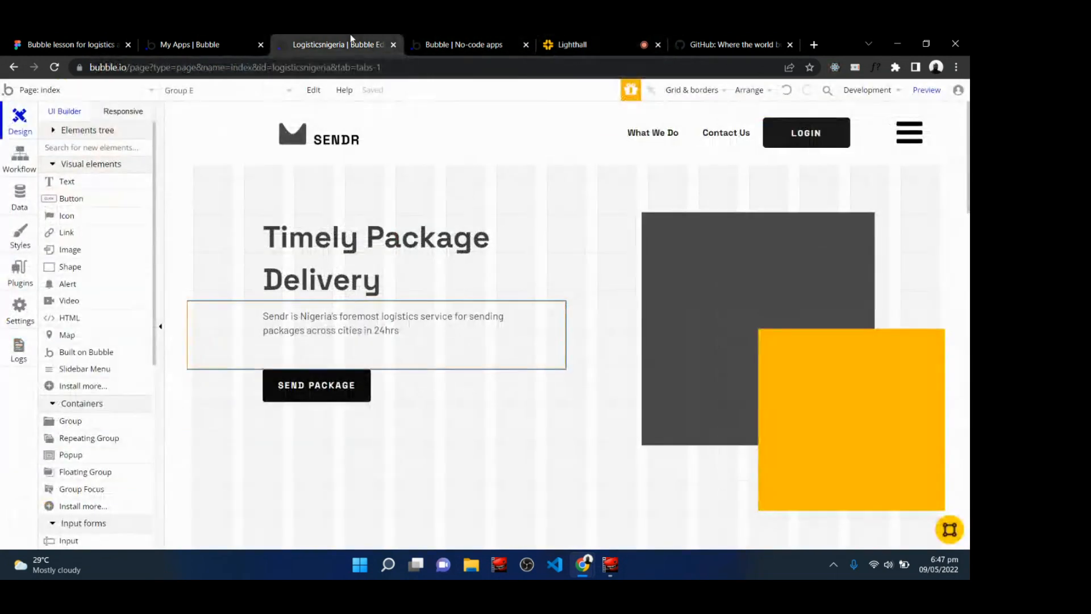
left_click(505, 454)
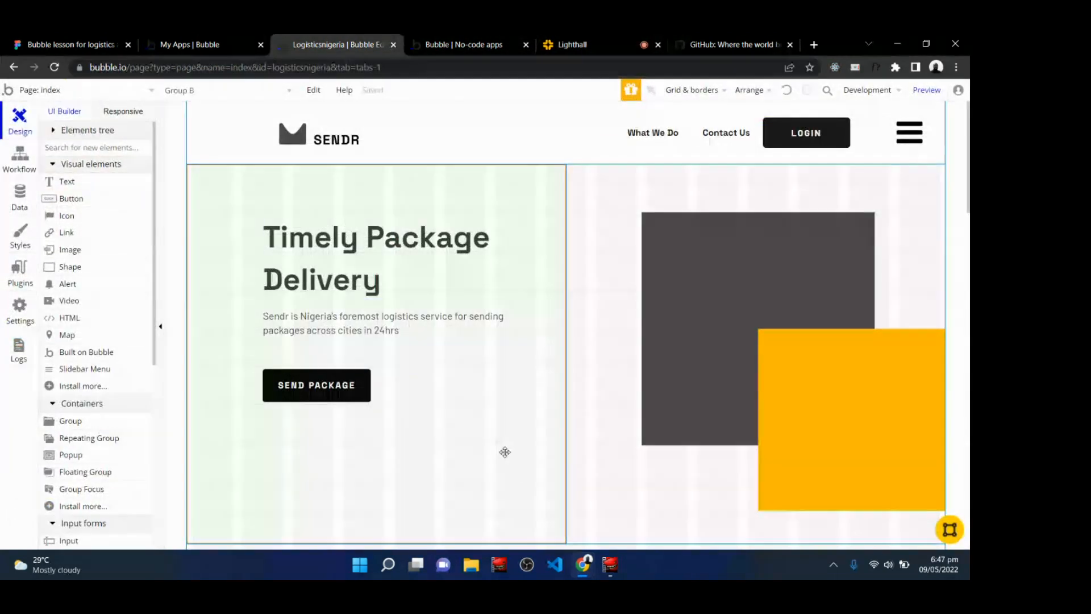
left_click(462, 39)
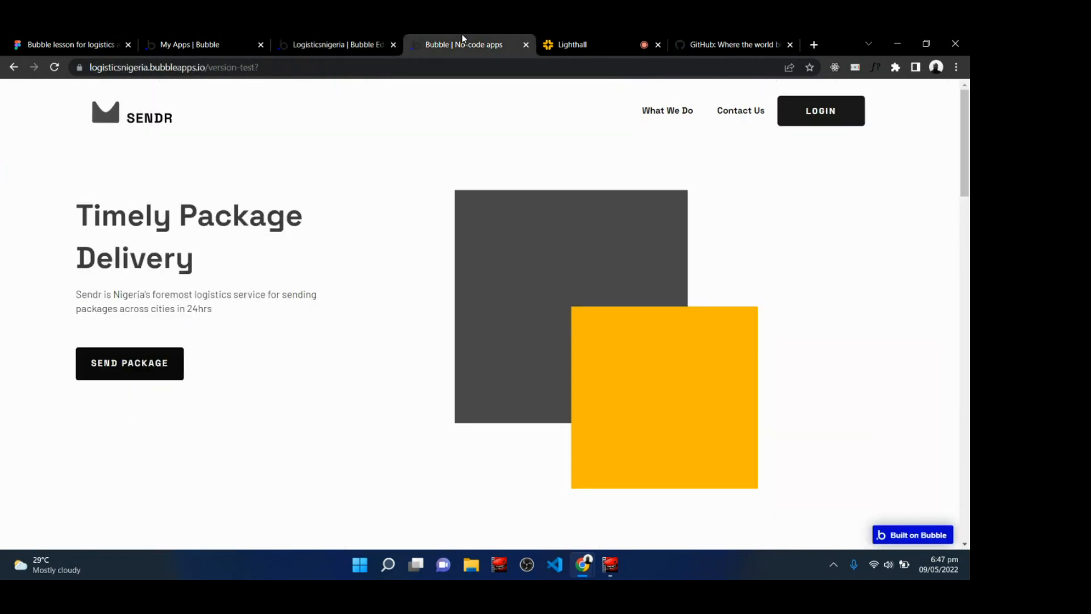
left_click(592, 39)
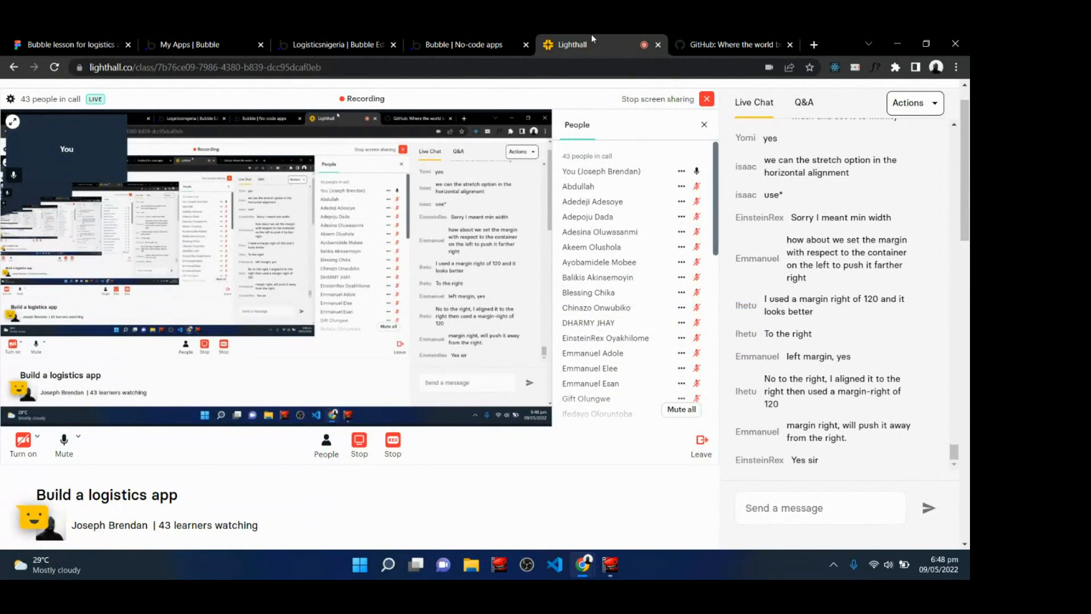
left_click(357, 39)
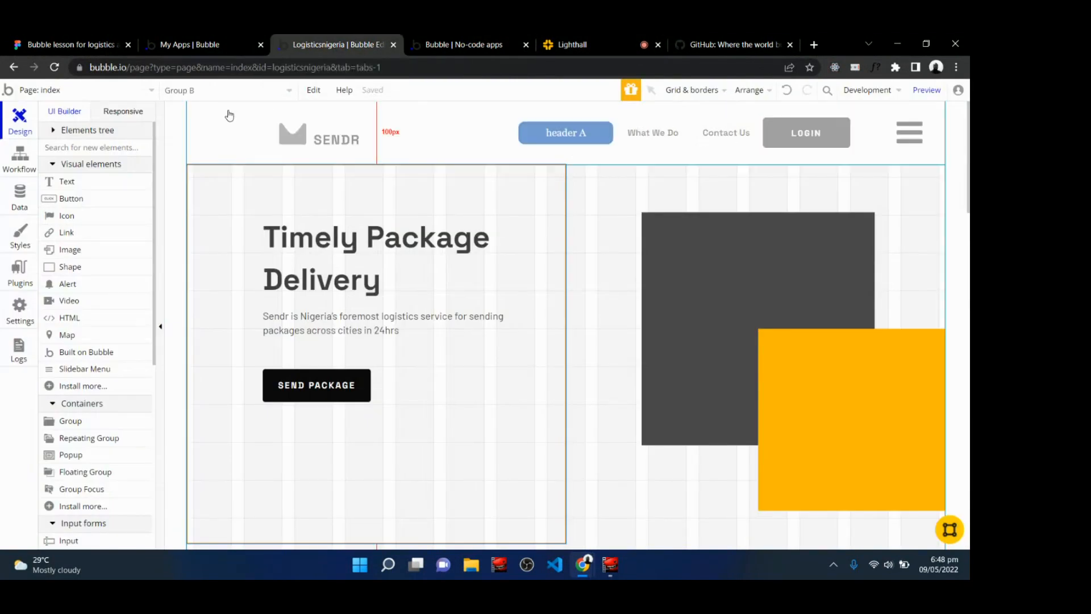
Preview the hero section in responsive view at the 992, 768 and 320 px widths.
left_click(118, 112)
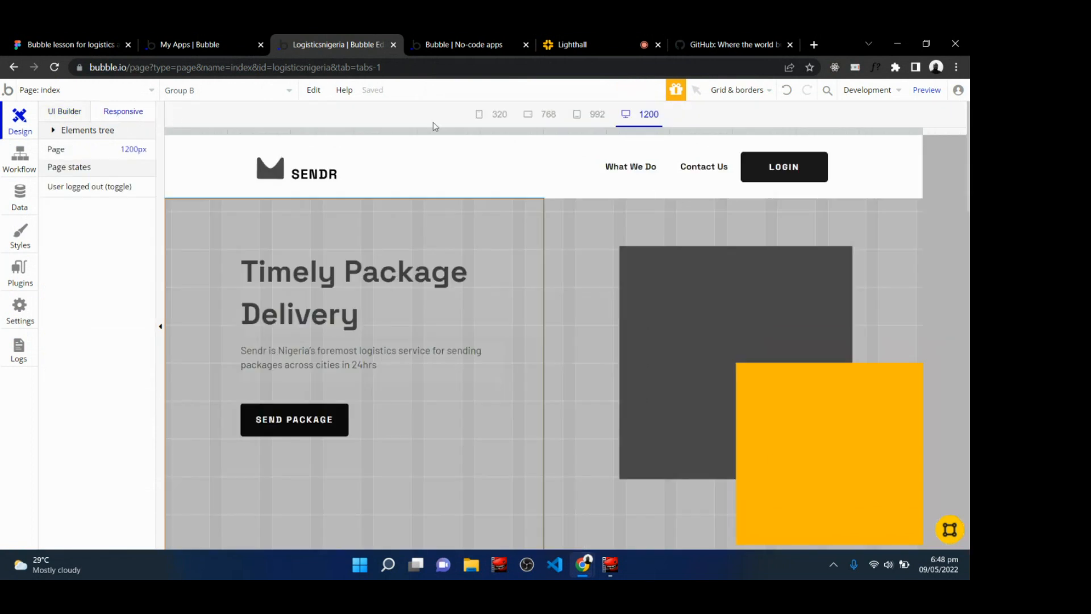
left_click(592, 116)
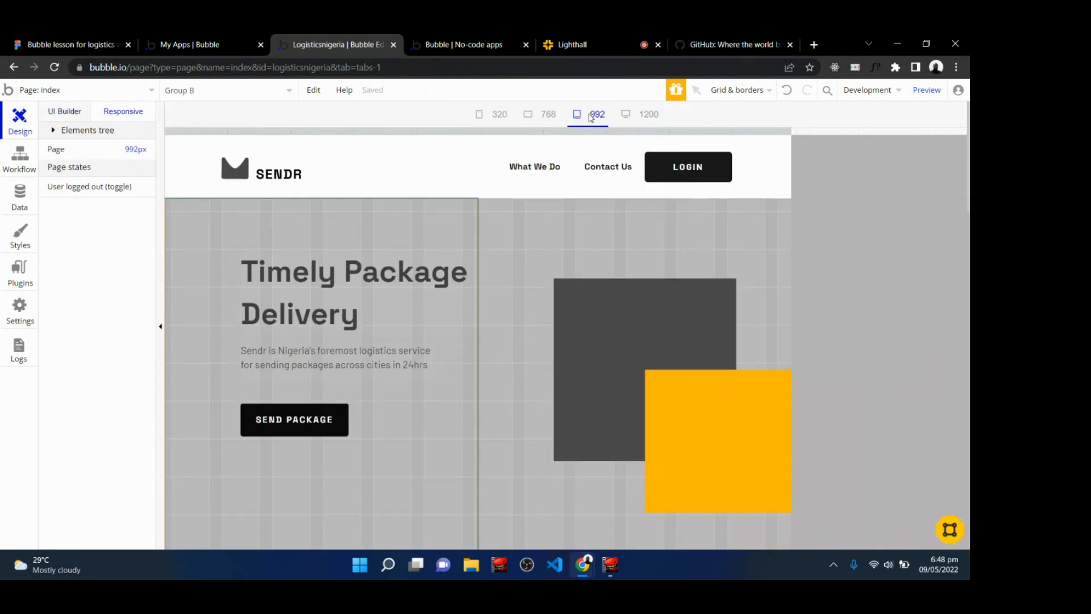
left_click(548, 117)
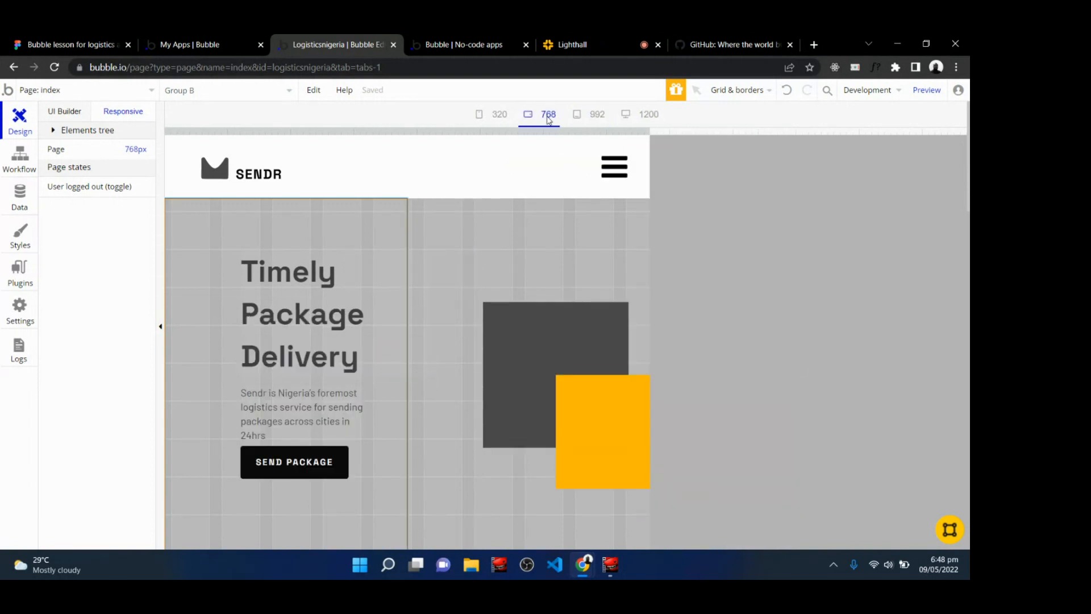
left_click(494, 116)
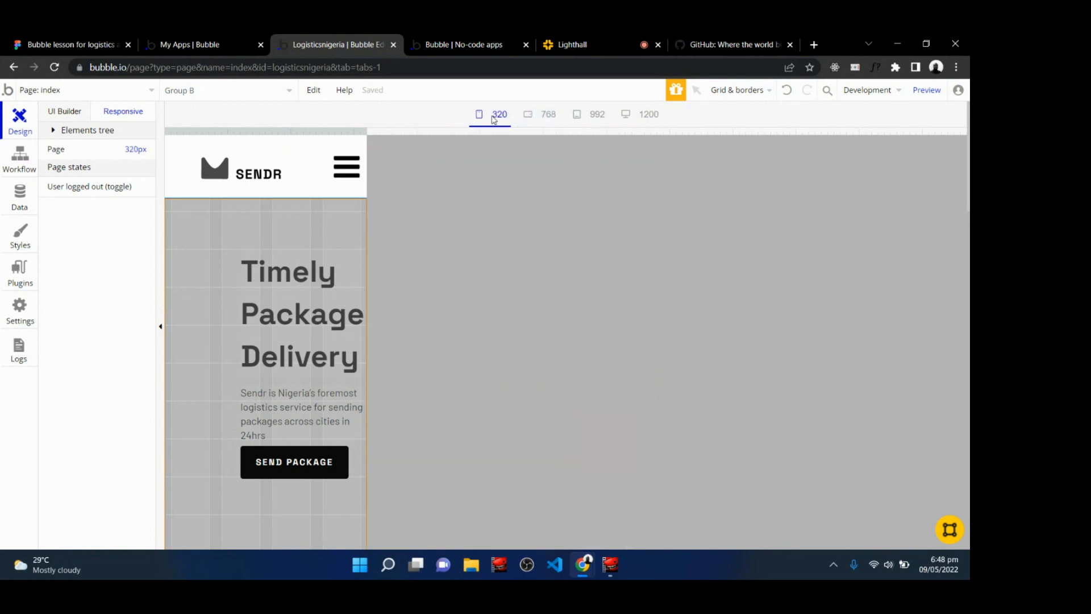
scroll(301, 341, "down", 5)
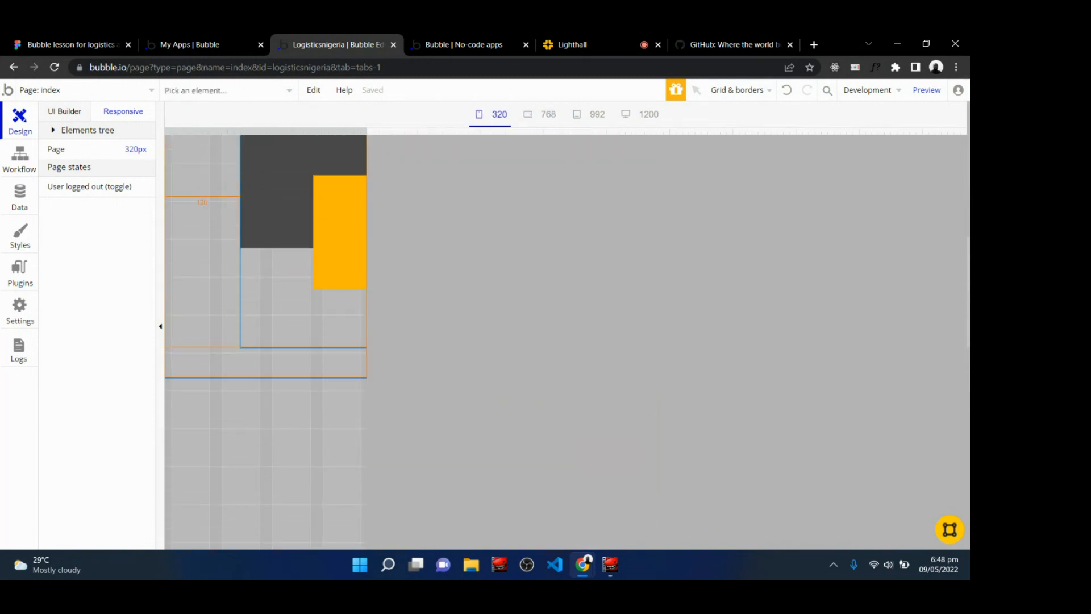
scroll(302, 341, "up", 2)
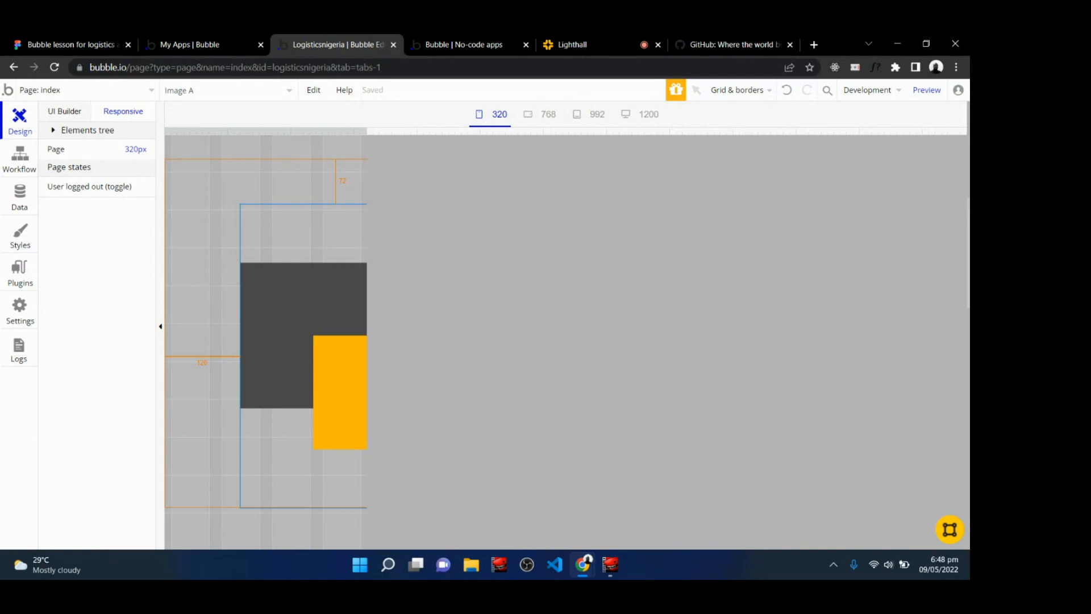
scroll(267, 341, "up", 3)
left_click(542, 114)
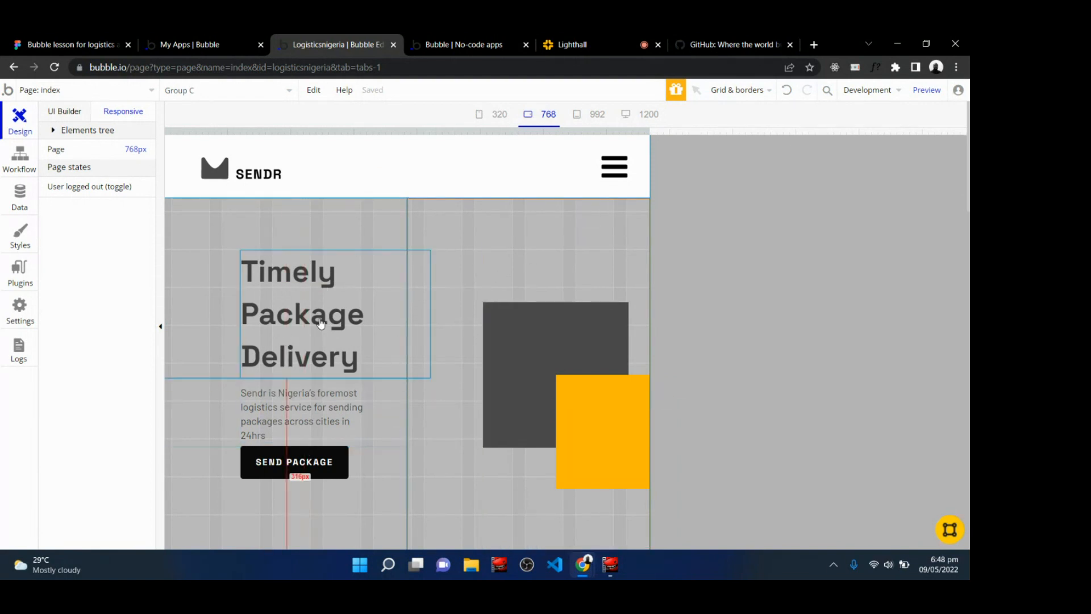
Add a conditional to the big text group: when Current page width < 800, set its left margin to 0.
double_click(208, 281)
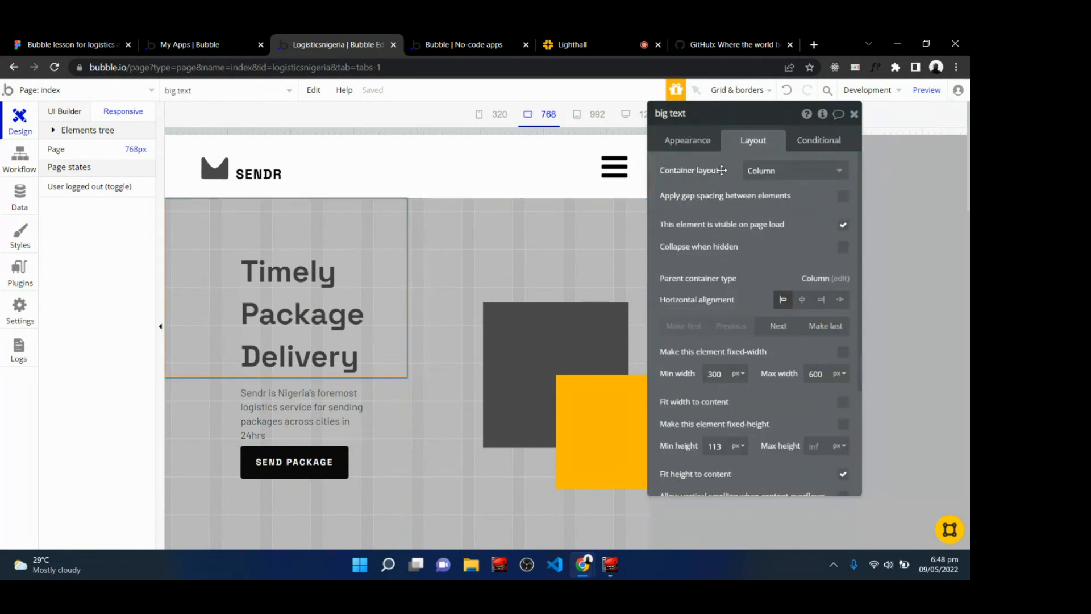
left_click(811, 139)
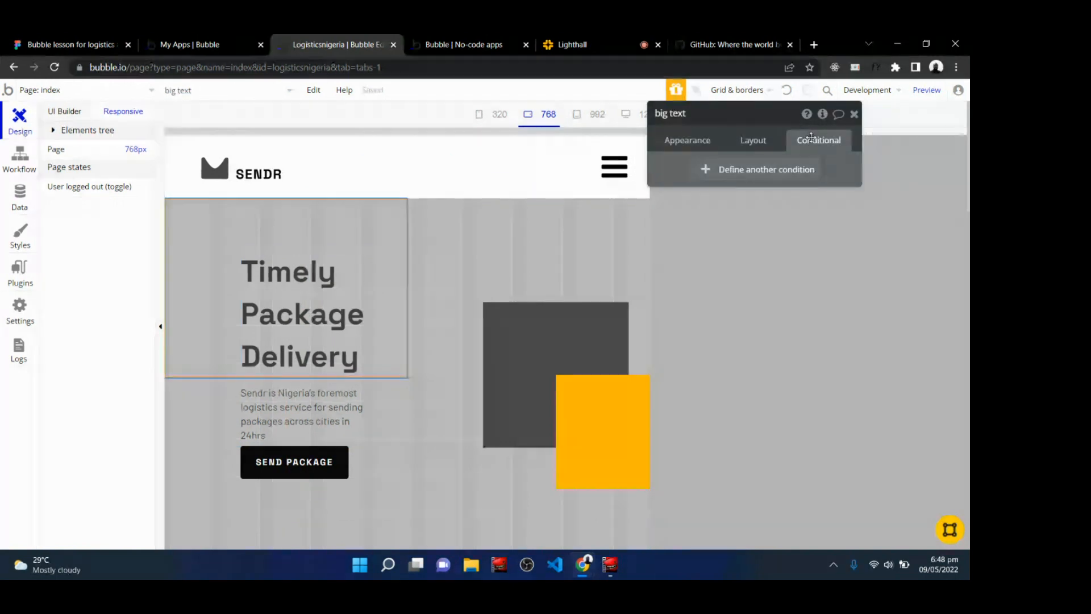
left_click(774, 171)
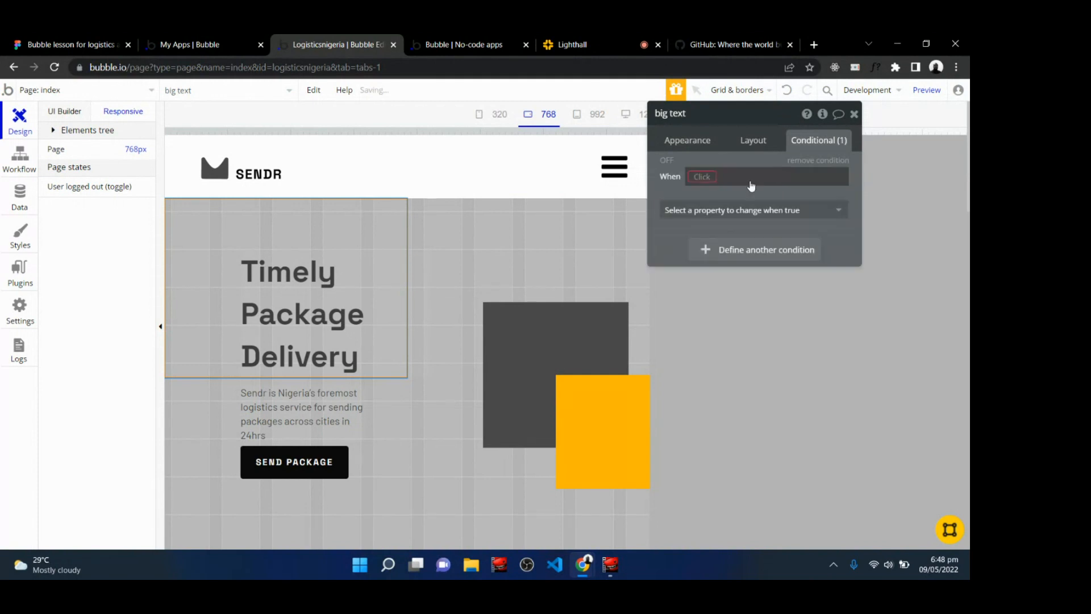
left_click(698, 178)
type("curre")
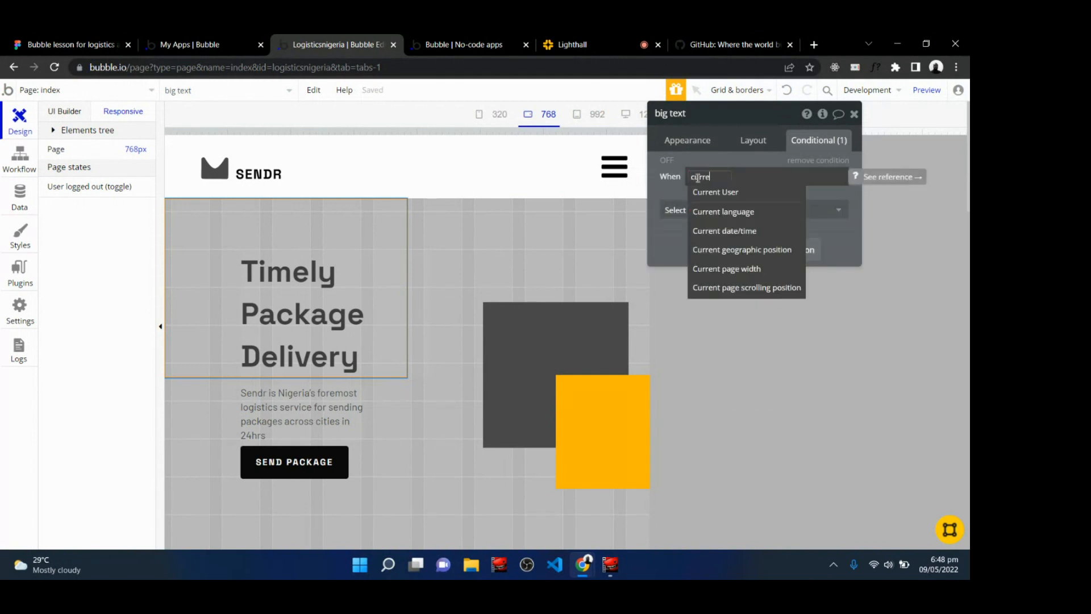
type("n")
left_click(721, 270)
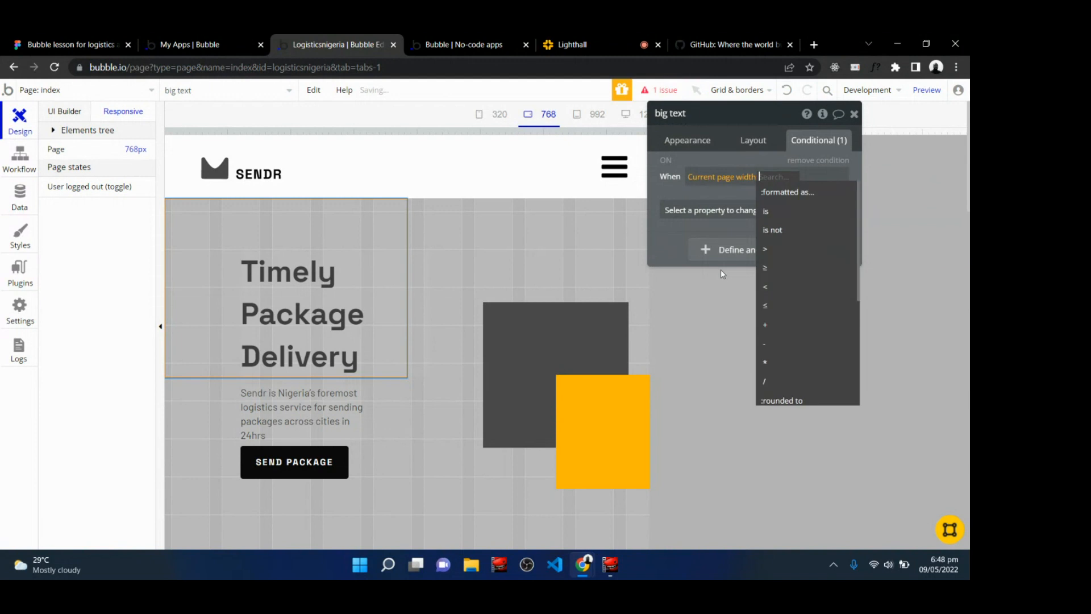
left_click(770, 305)
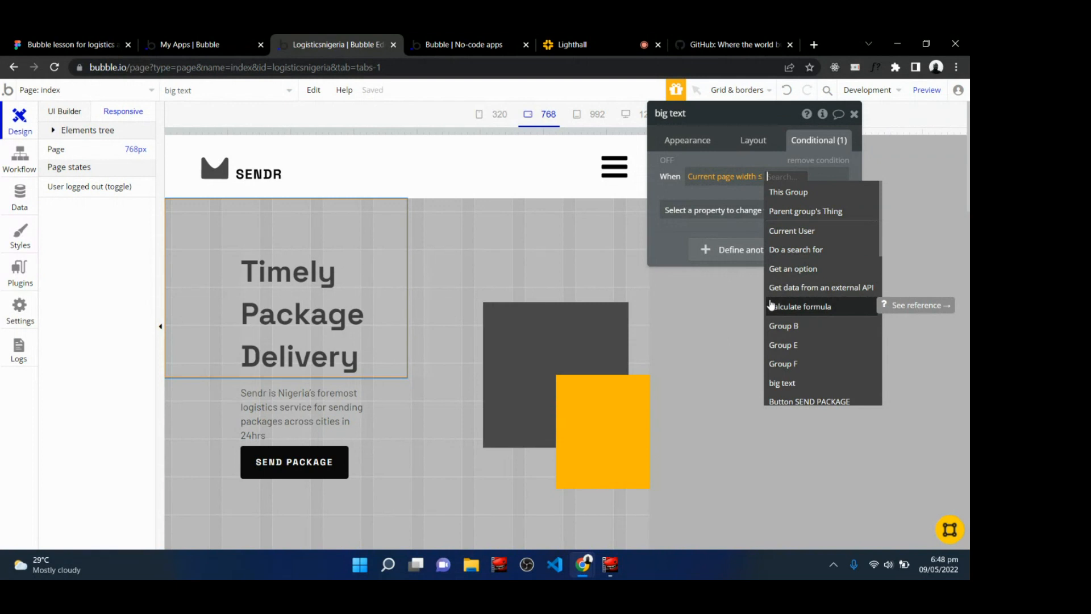
key("BackSpace")
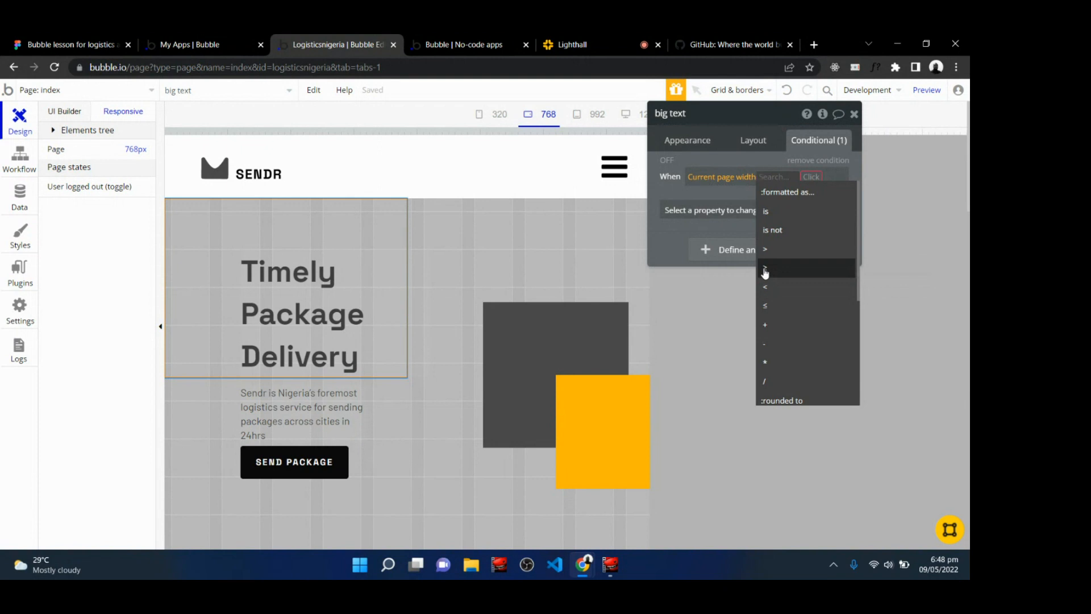
left_click(766, 286)
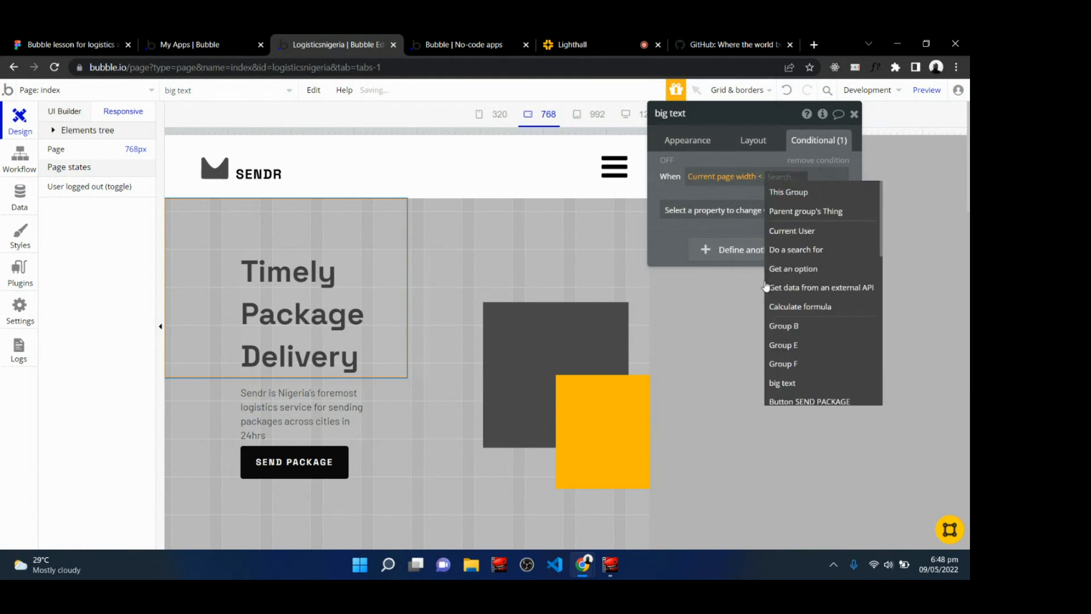
type("800")
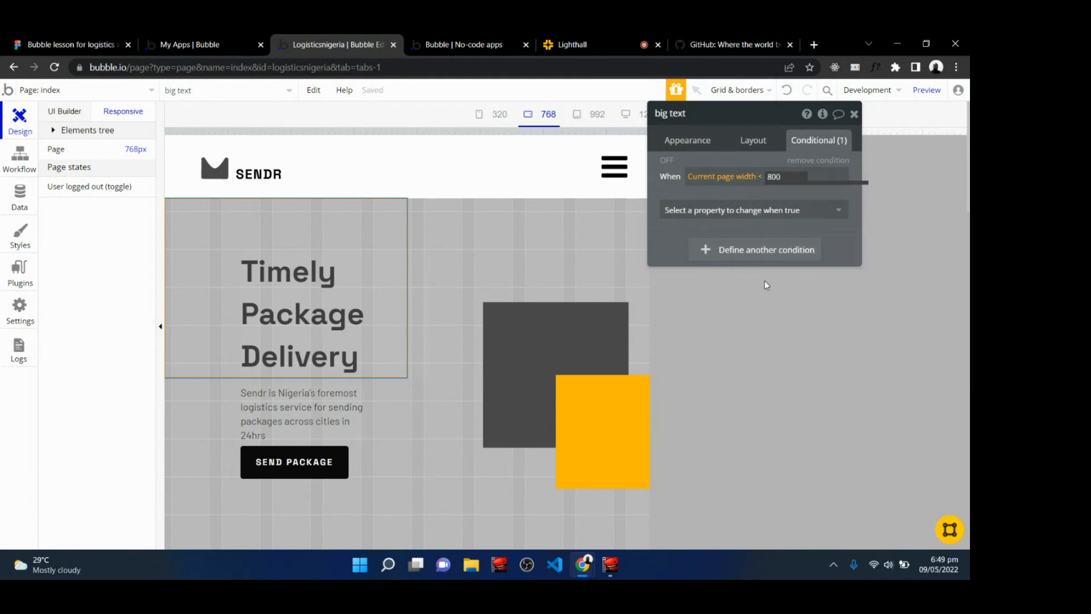
left_click(757, 210)
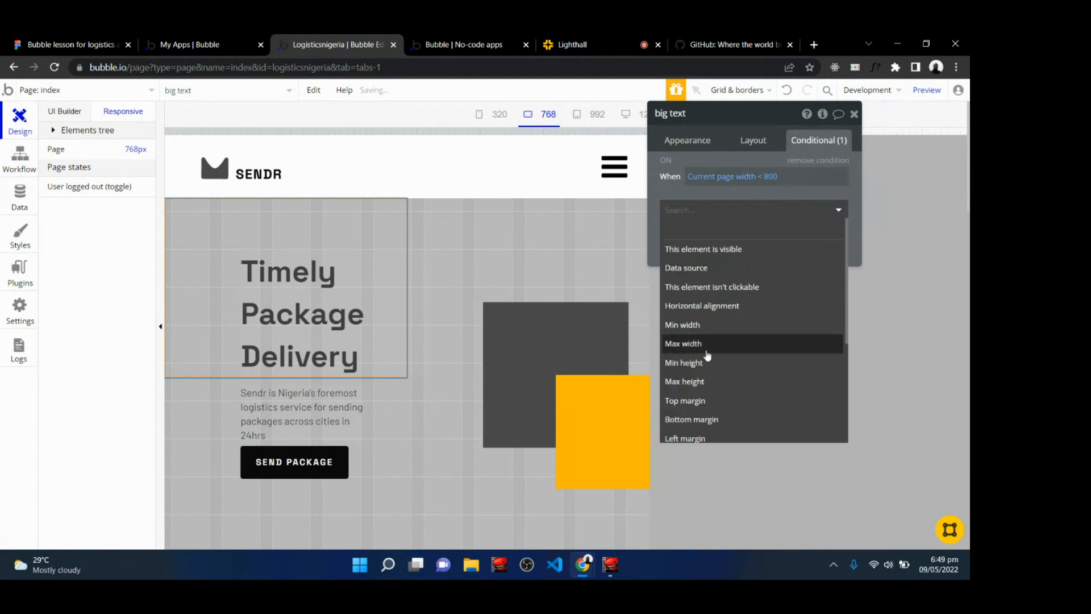
left_click(698, 439)
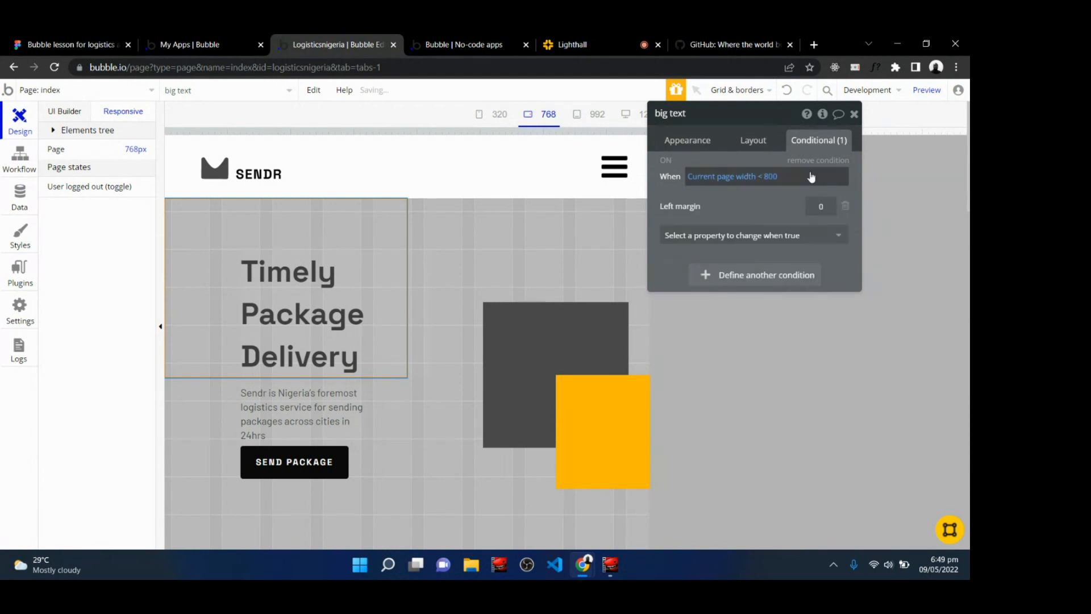
left_click(817, 207)
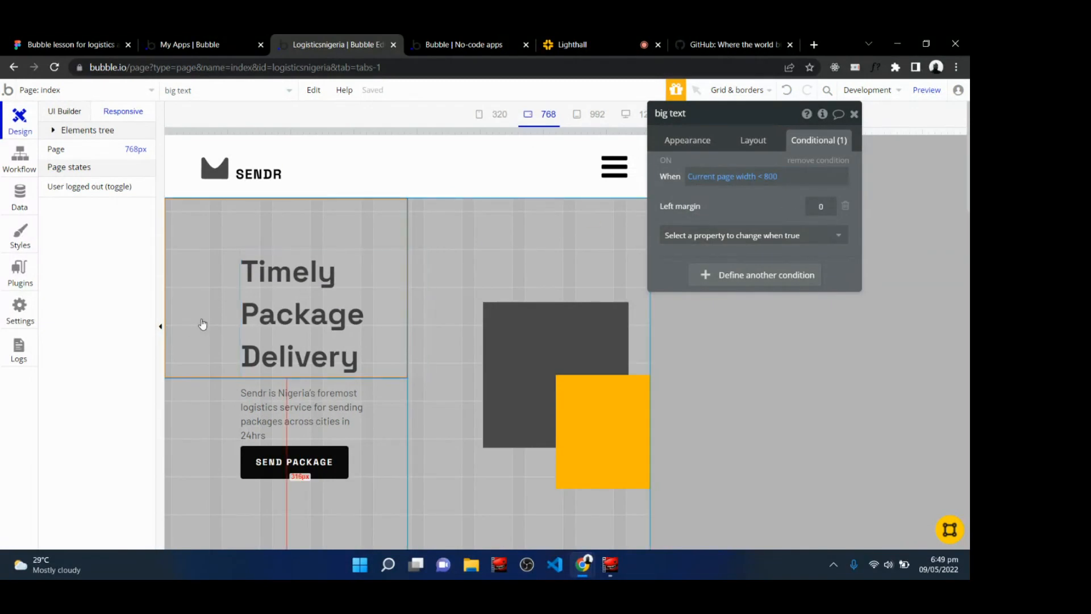
Add a conditional to the Timely Package Delivery heading: when Current page width < 800, set its left margin to 16.
left_click(297, 303)
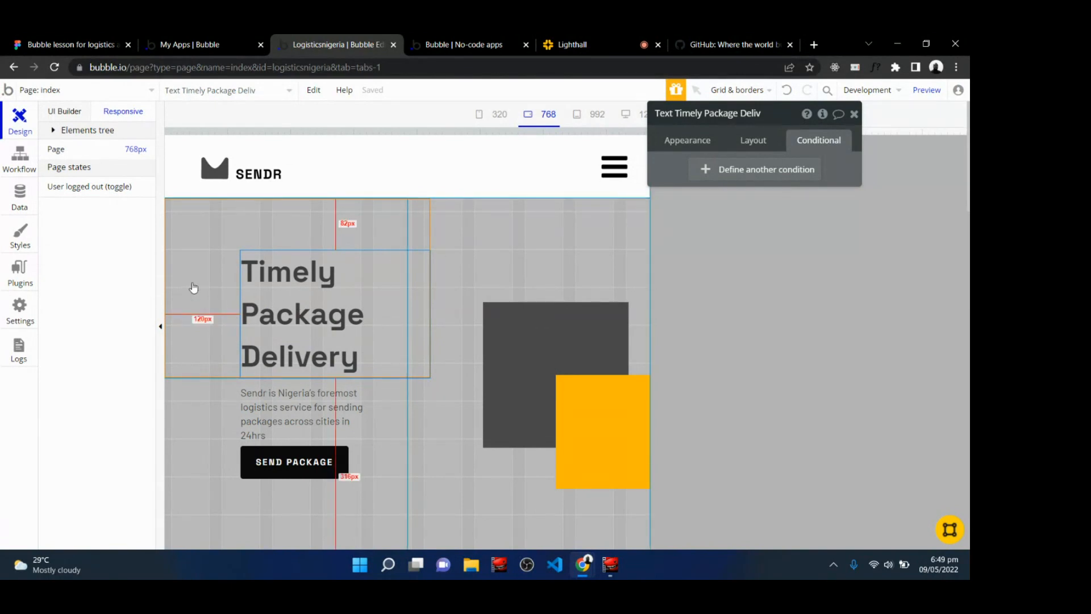
left_click(763, 171)
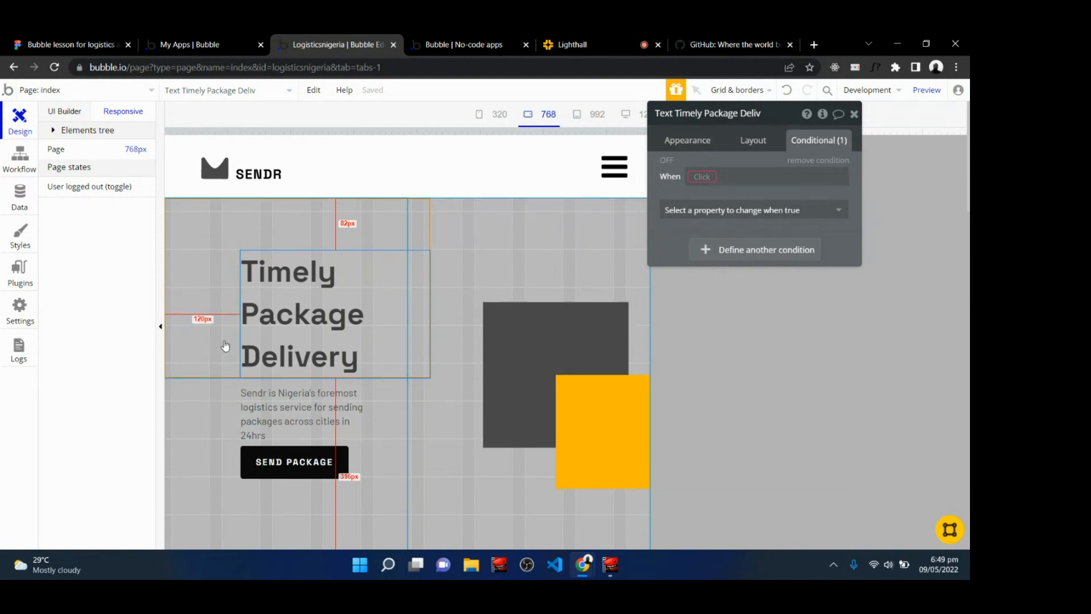
left_click(705, 176)
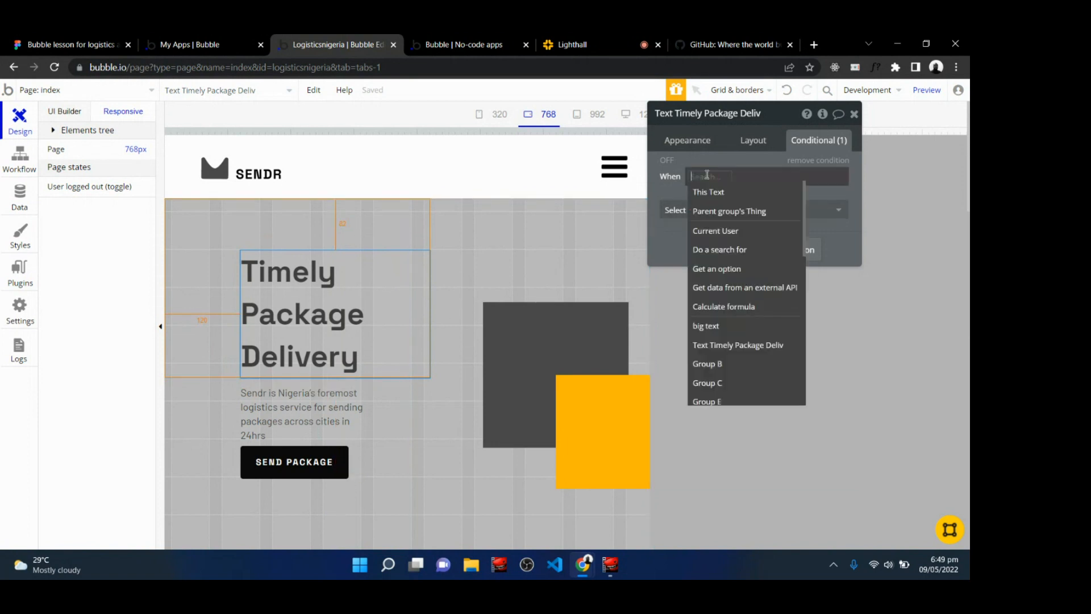
type("curre")
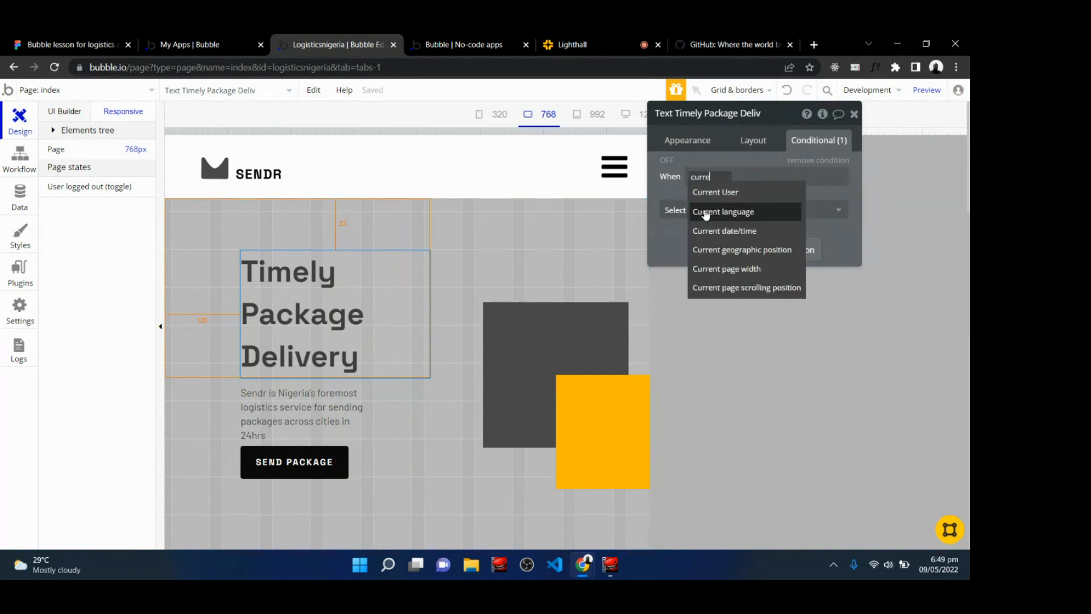
left_click(733, 269)
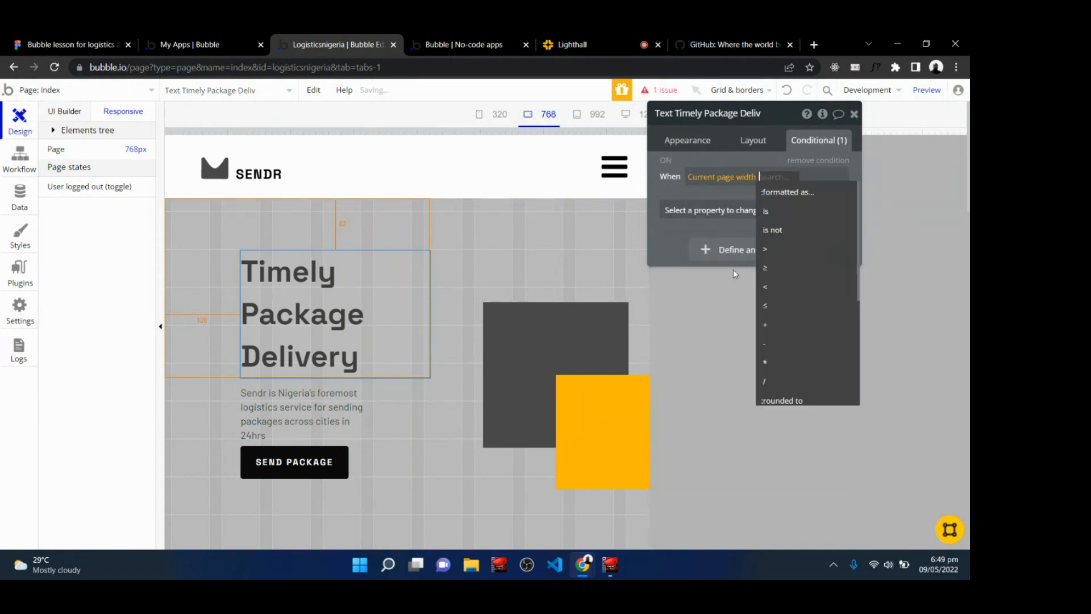
left_click(768, 291)
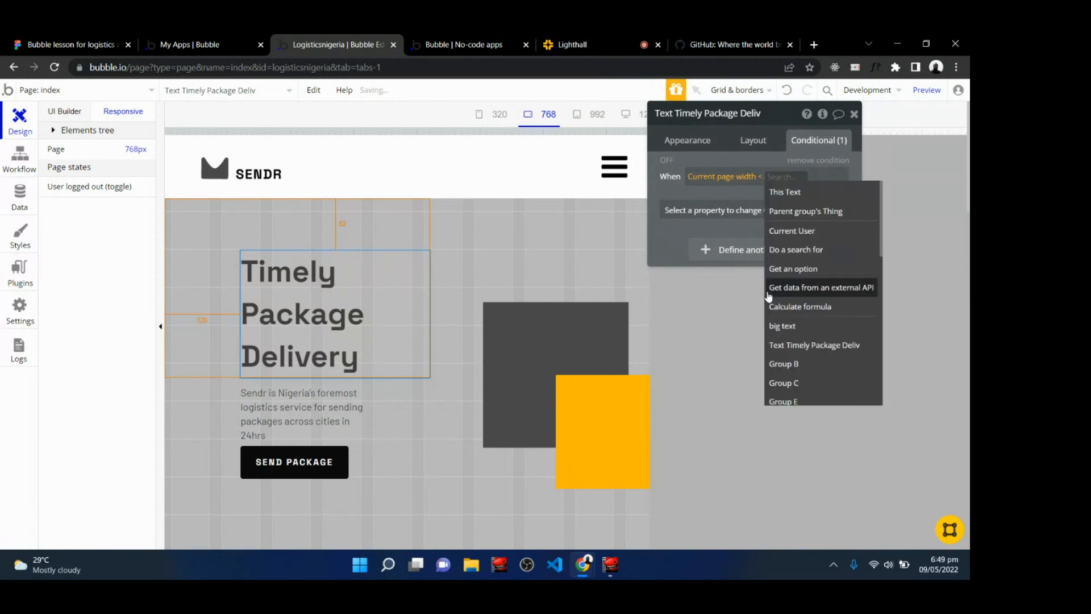
type("800")
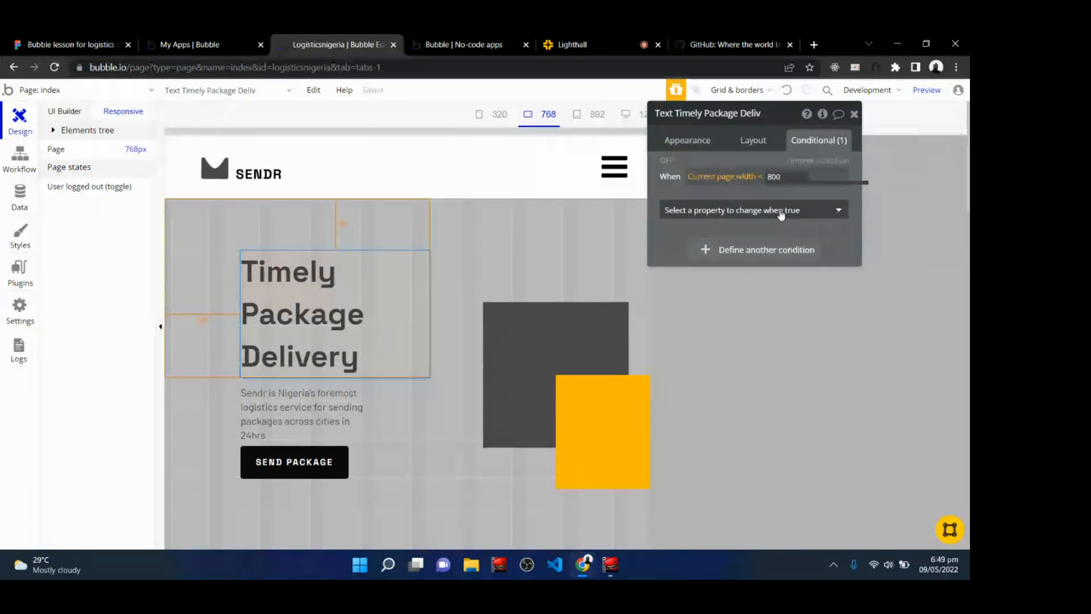
left_click(780, 210)
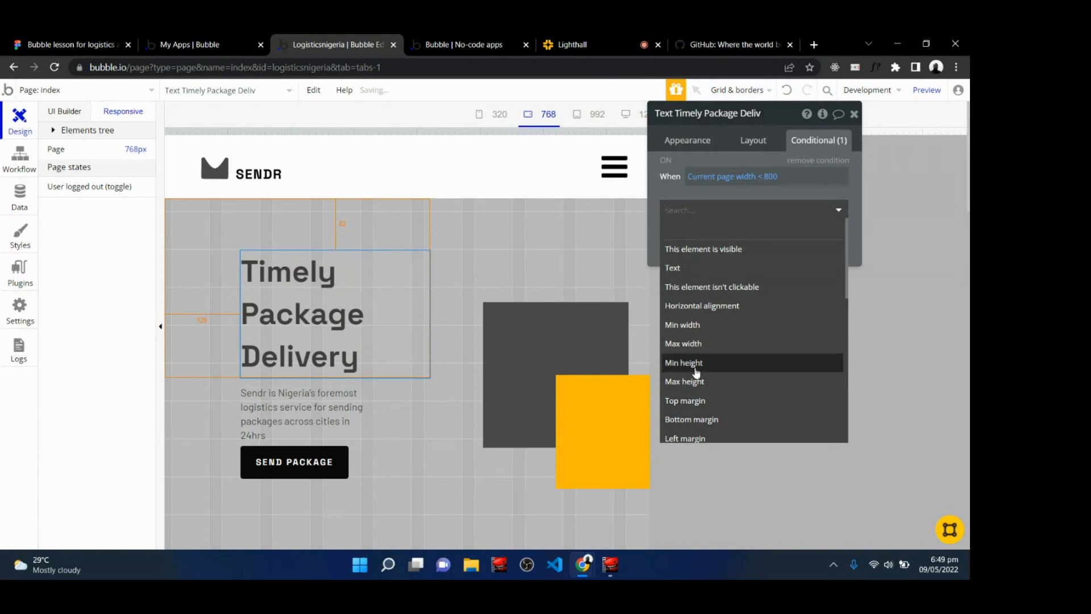
left_click(702, 438)
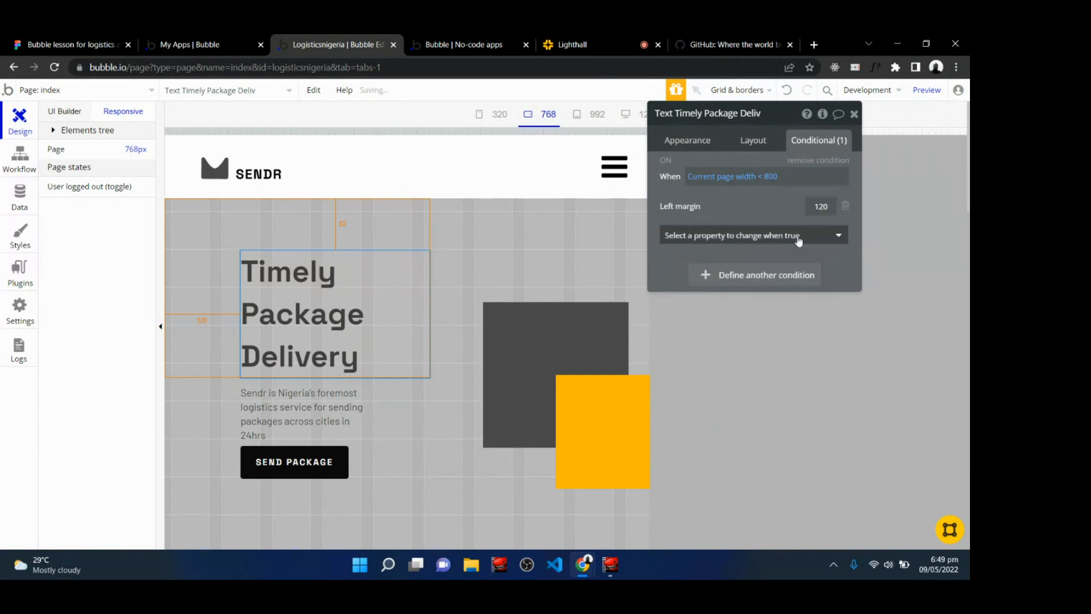
double_click(816, 208)
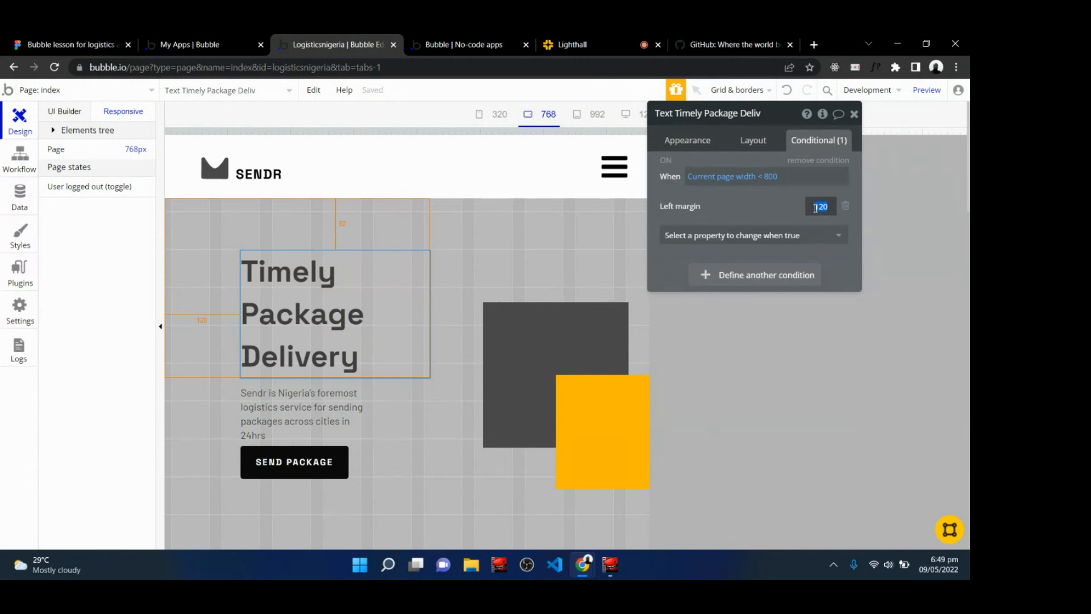
type("16")
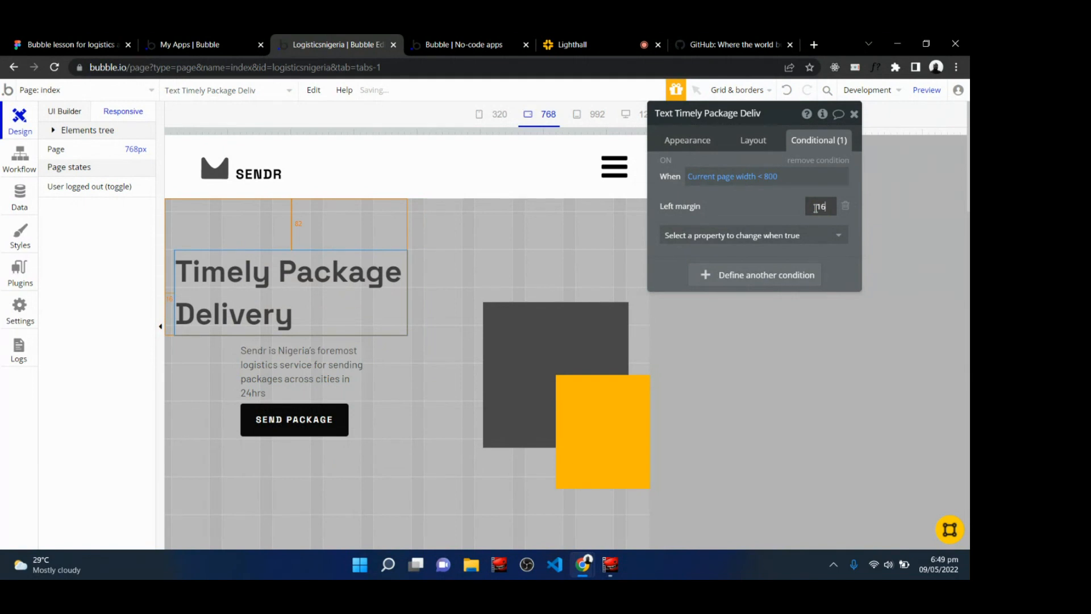
Add a conditional to the Sendr description text: when Current page width < 800, set its left margin to 16.
left_click(301, 358)
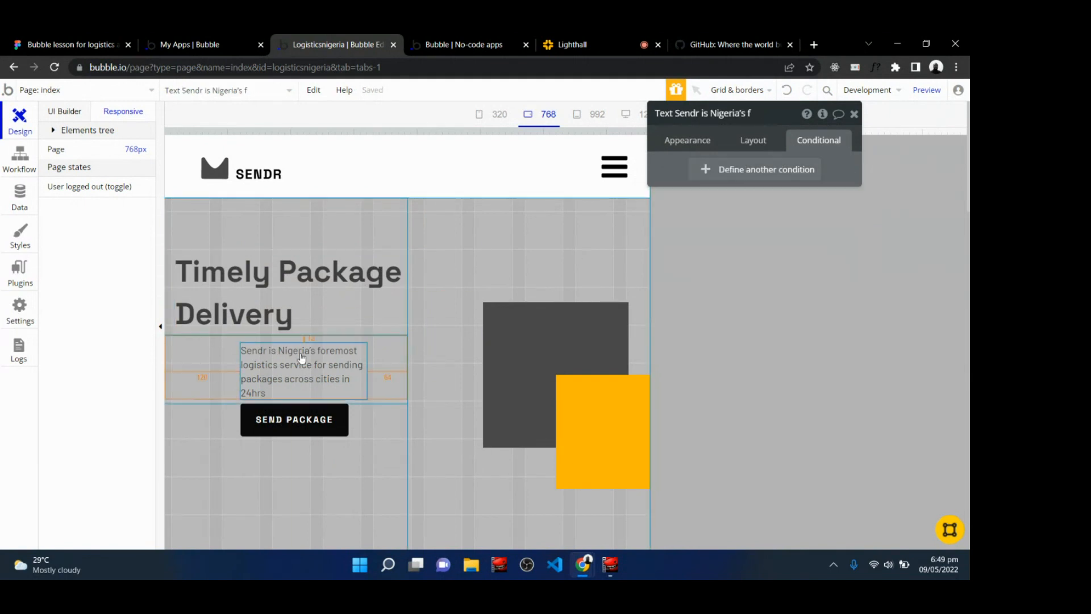
left_click(748, 175)
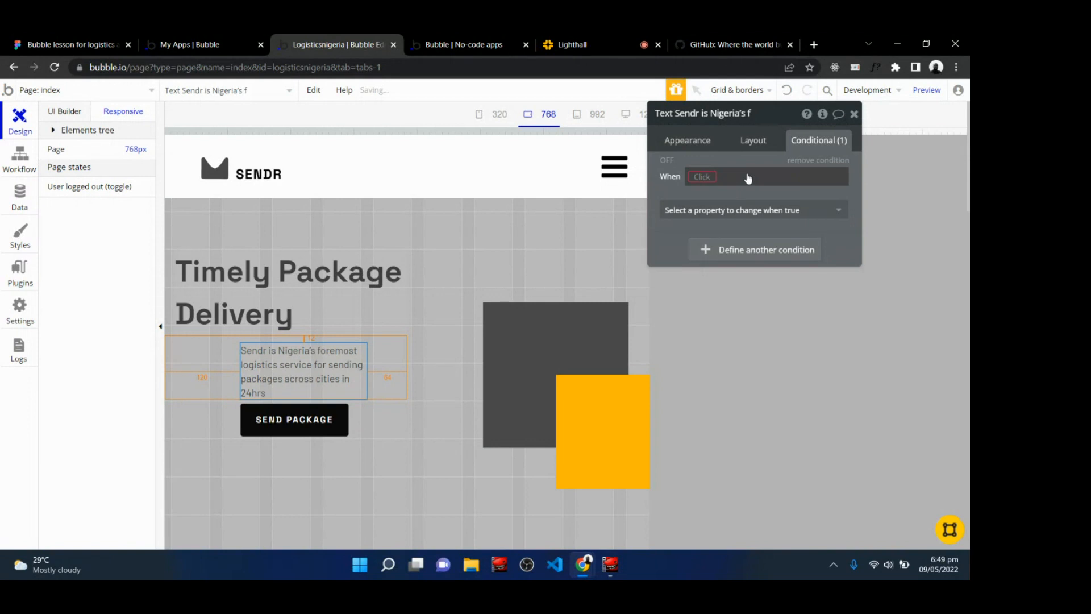
left_click(700, 177)
type("curre")
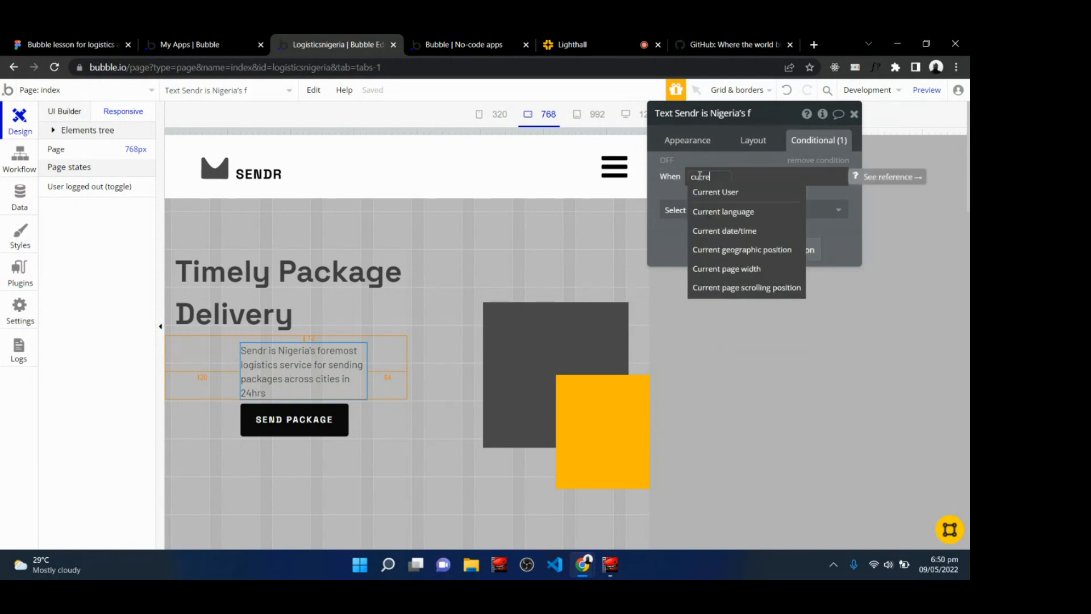
left_click(727, 270)
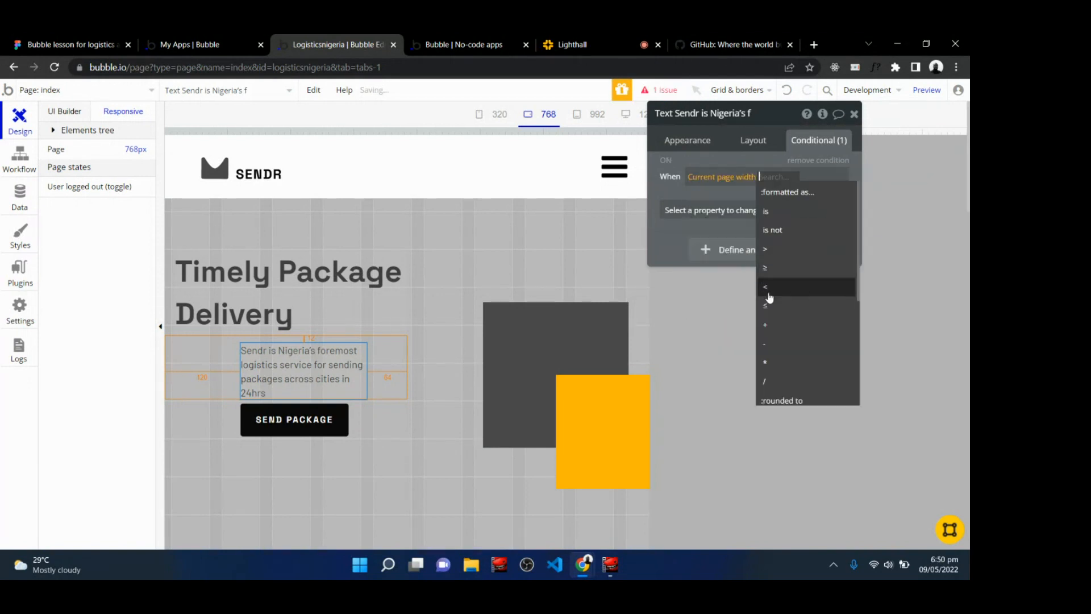
left_click(770, 288)
type("8")
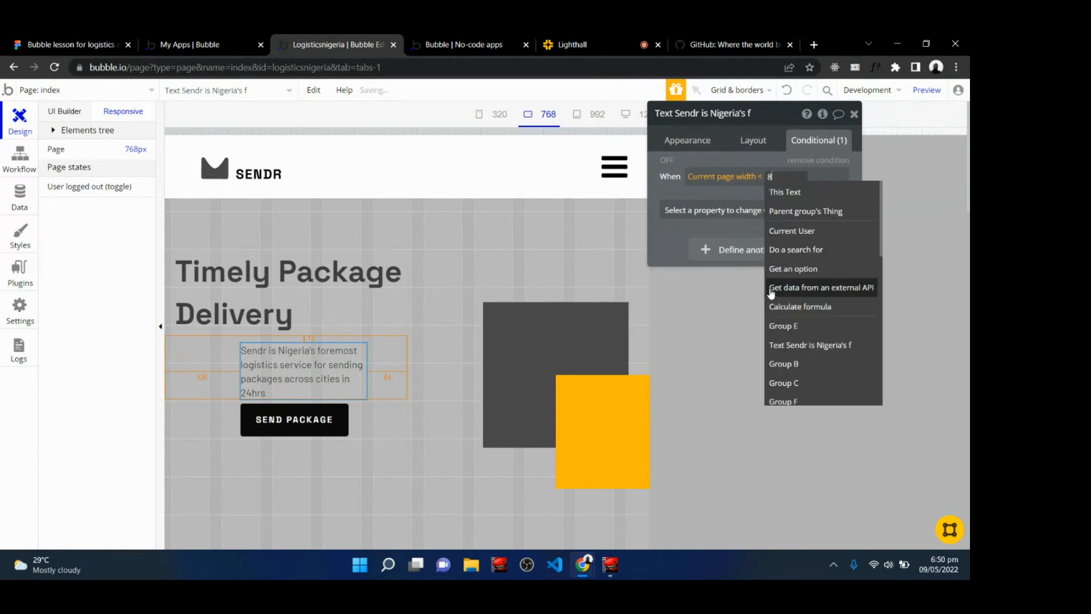
type("00")
left_click(774, 214)
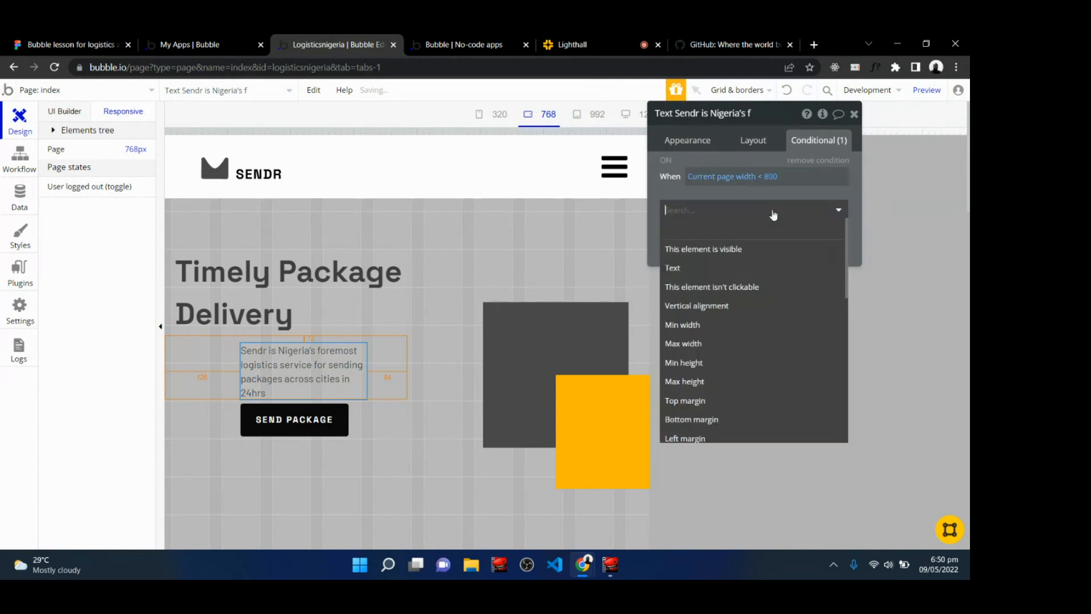
left_click(685, 438)
double_click(825, 204)
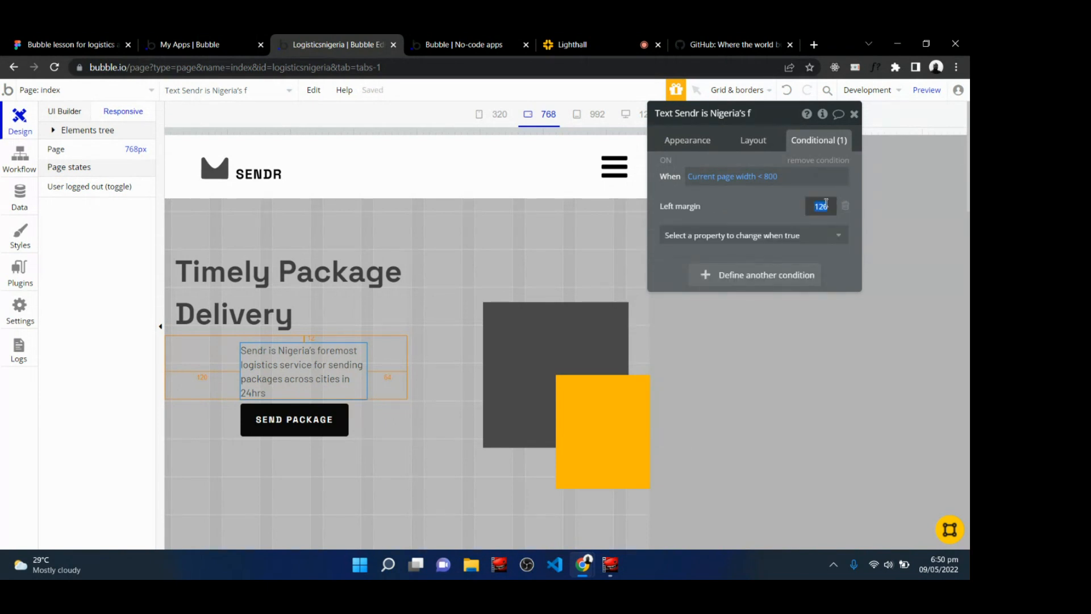
type("16")
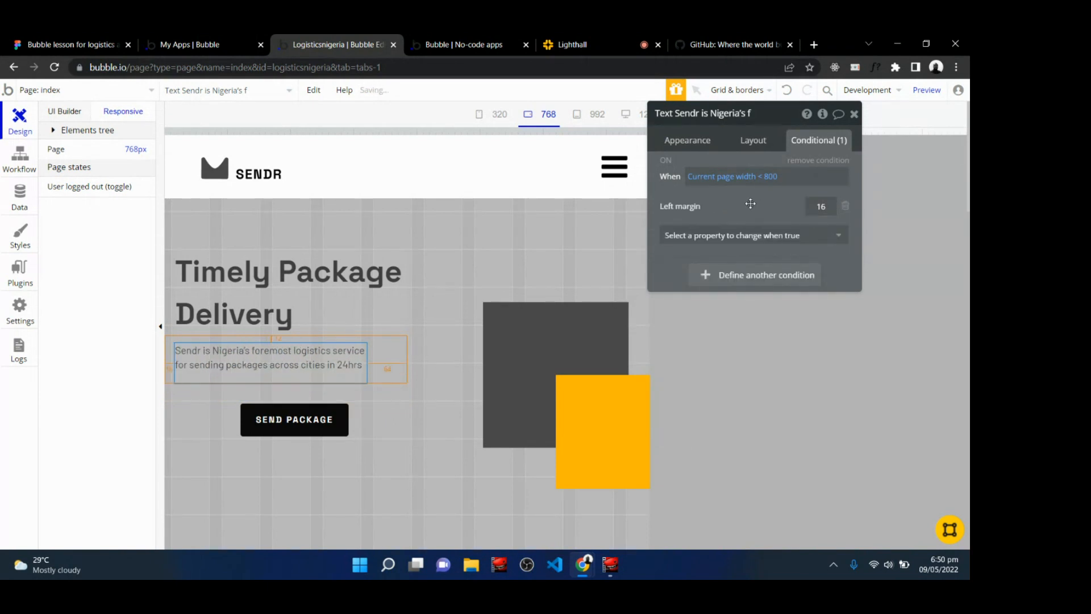
Add a font size of 32 to the Timely Package Delivery heading's page-width conditional.
double_click(224, 282)
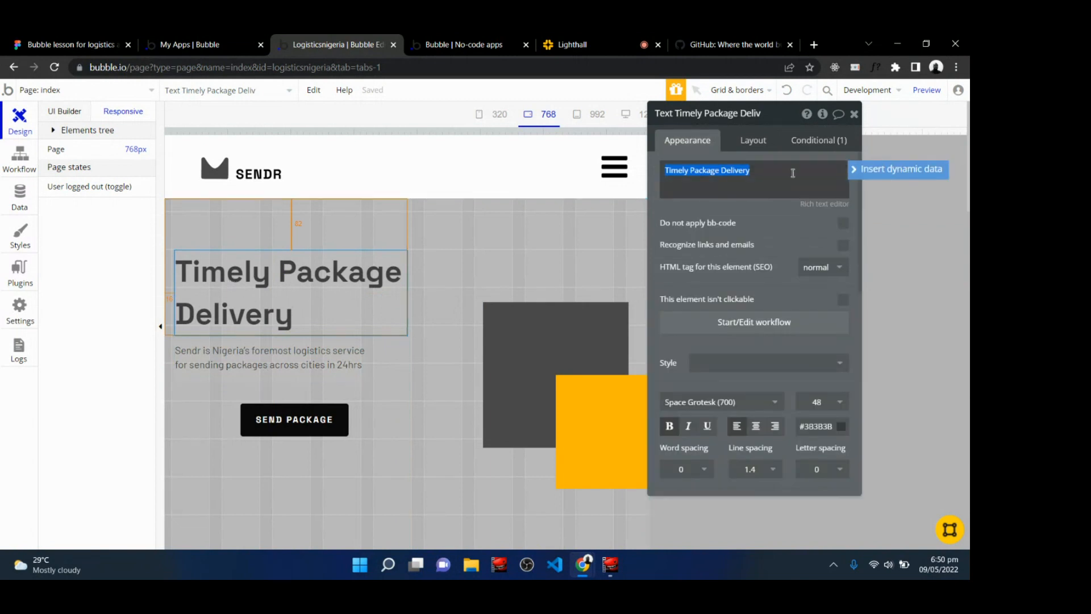
left_click(806, 149)
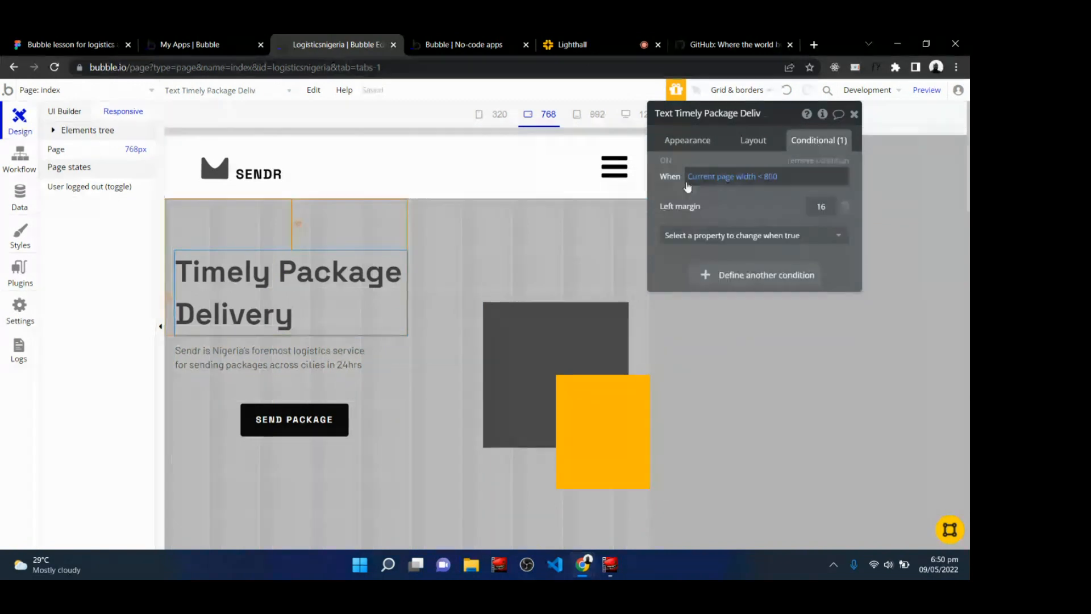
left_click(709, 238)
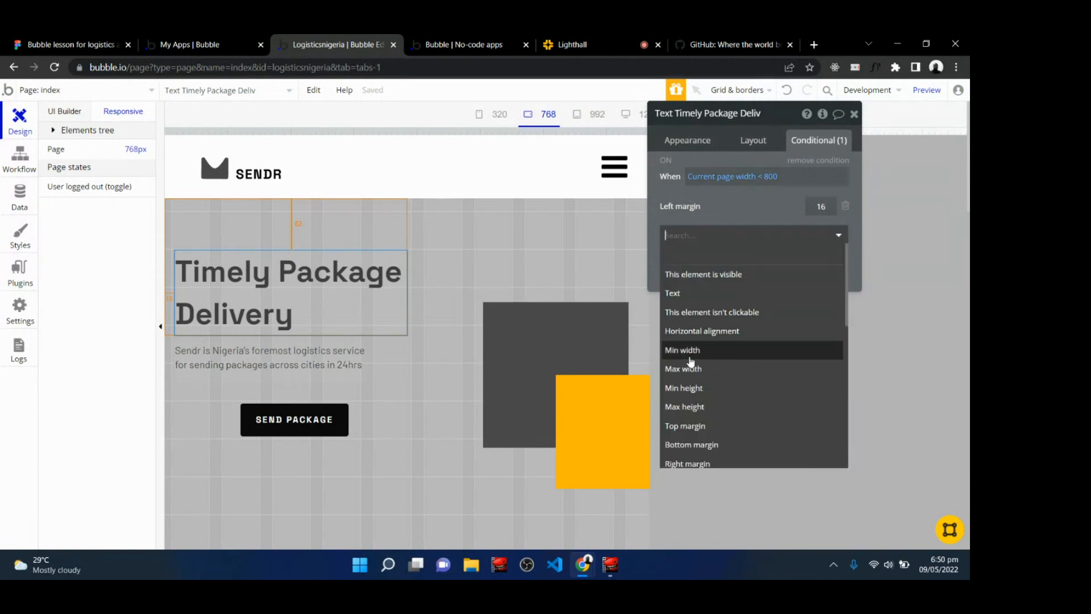
scroll(691, 420, "down", 4)
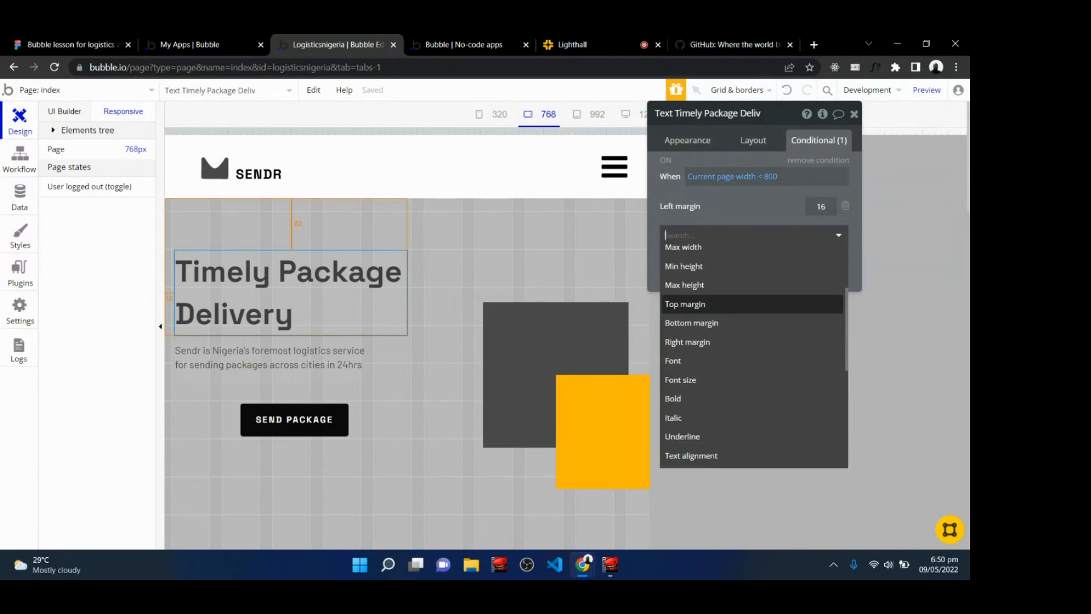
left_click(703, 390)
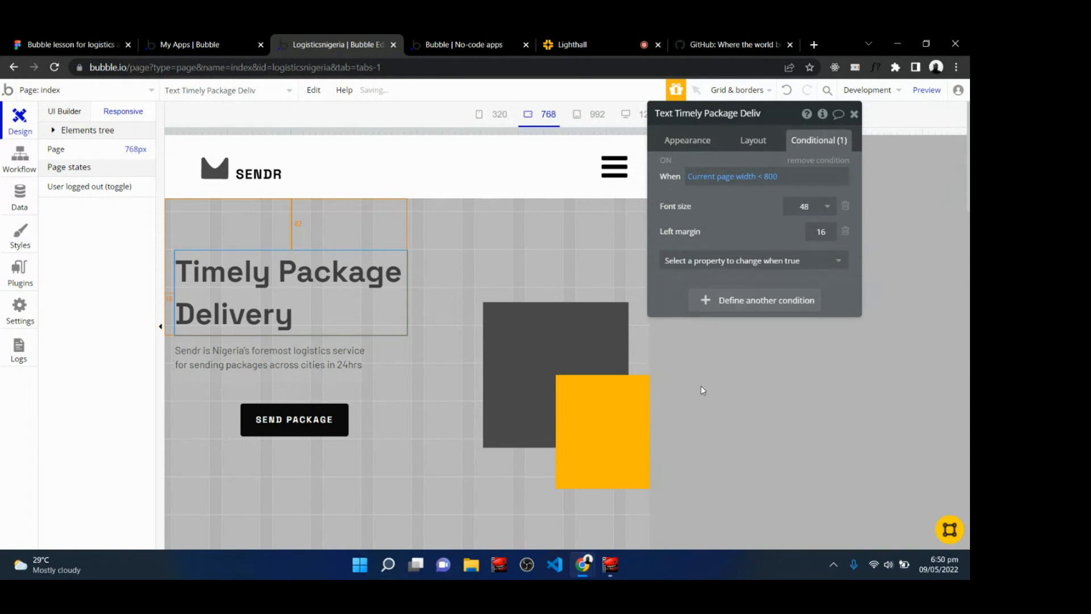
left_click(805, 215)
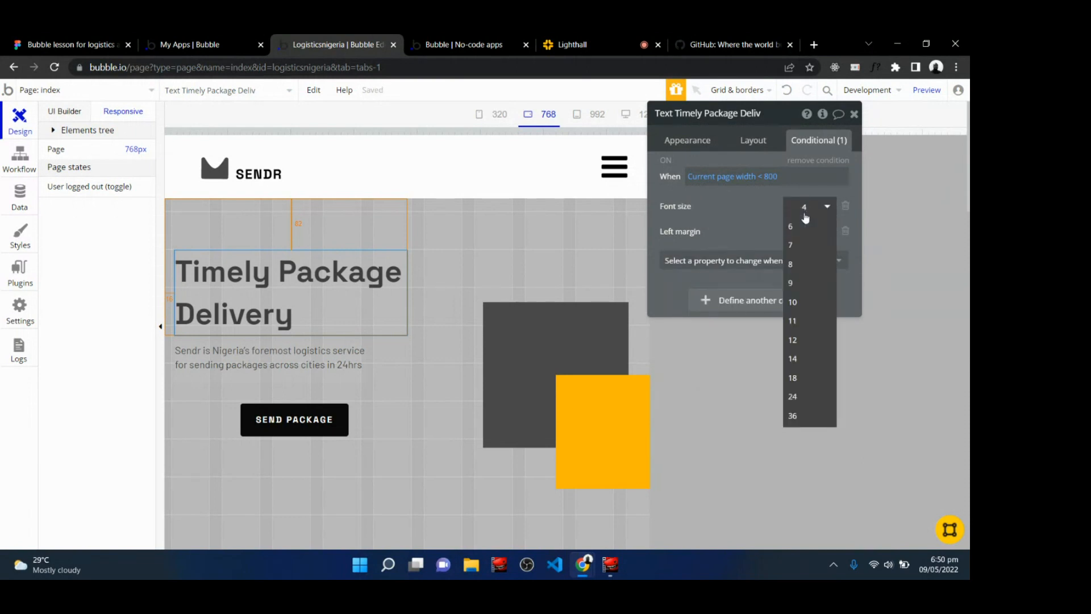
type("32")
left_click(743, 213)
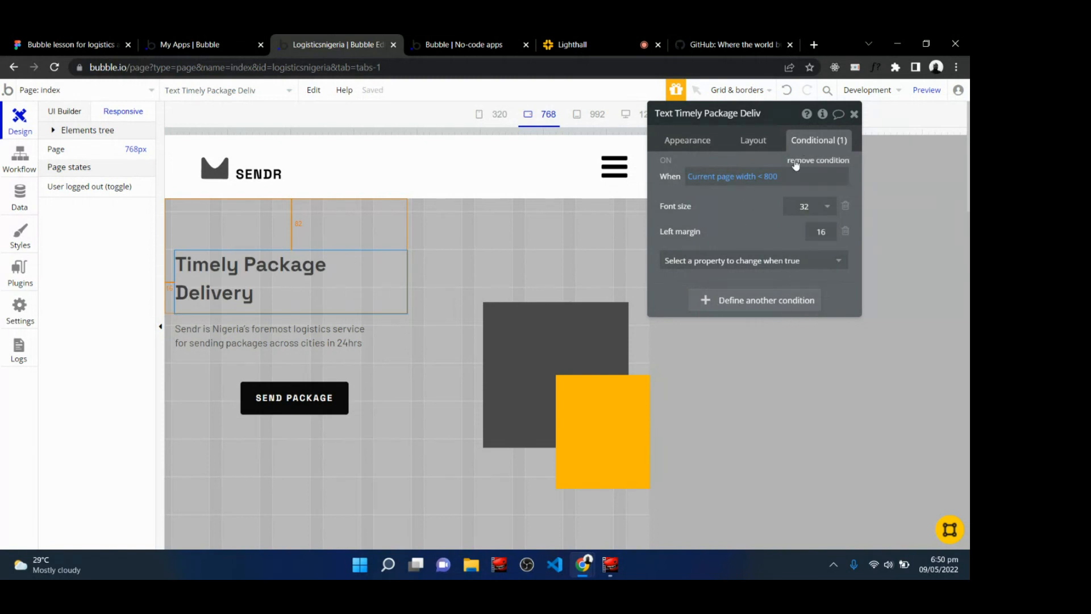
Add a conditional to the SEND PACKAGE button: when Current page width < 800, set its left margin to 16.
left_click(688, 140)
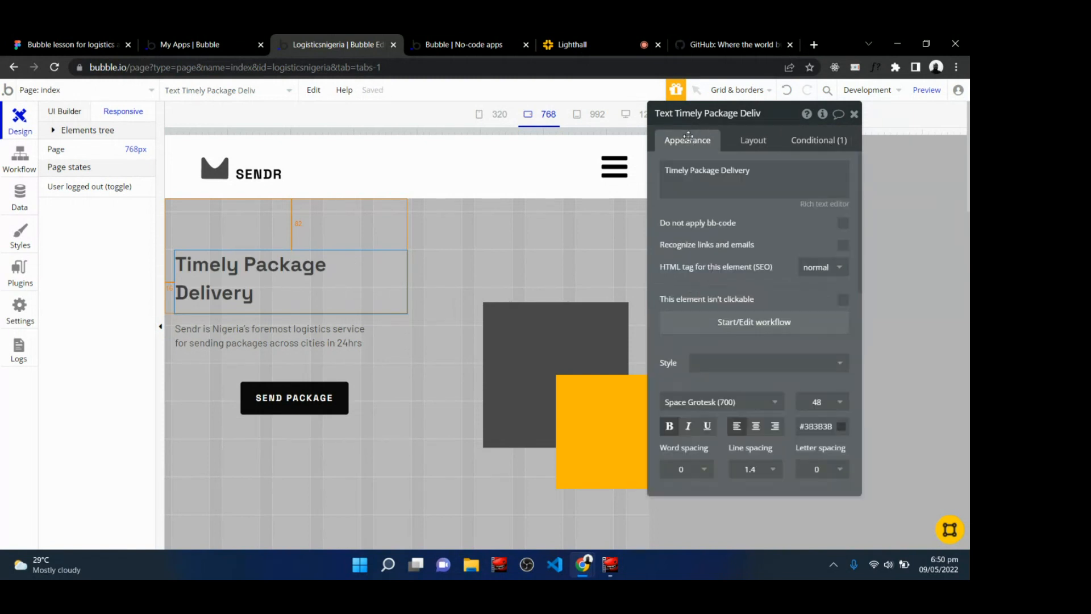
left_click(251, 404)
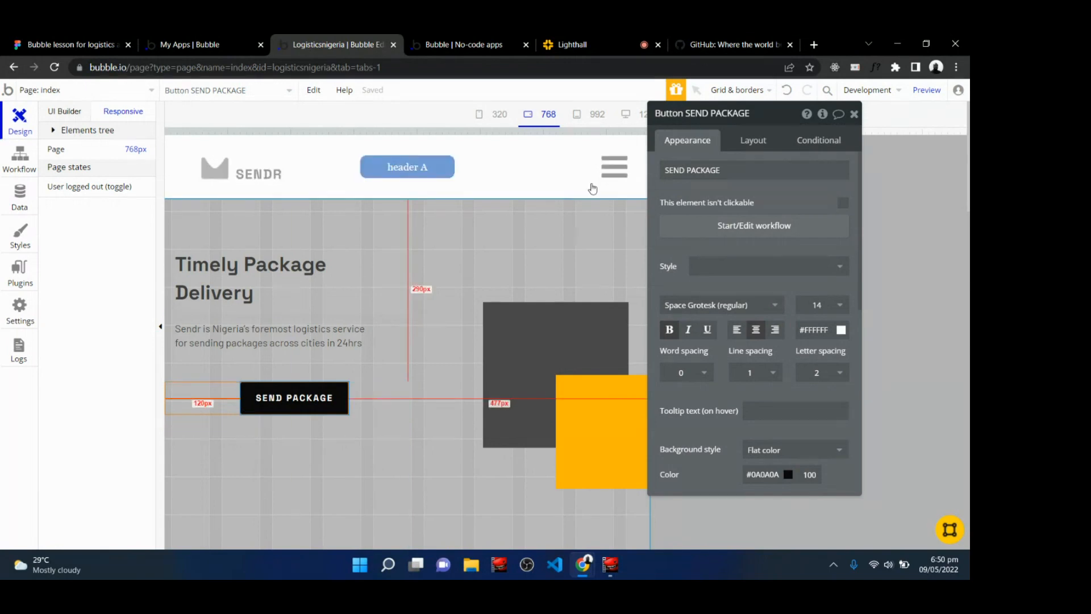
left_click(737, 146)
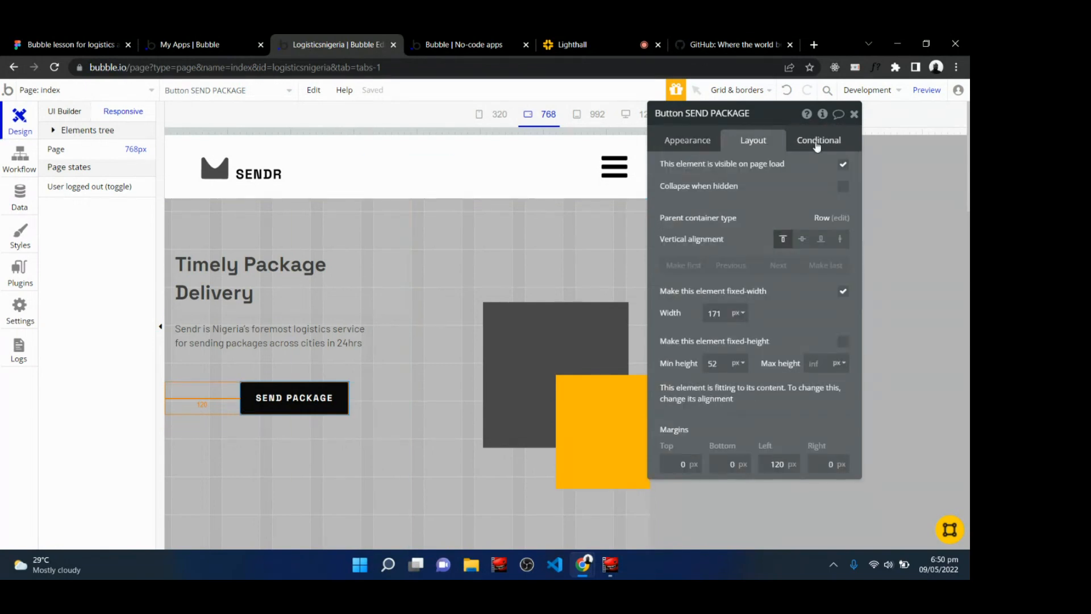
left_click(817, 142)
left_click(773, 170)
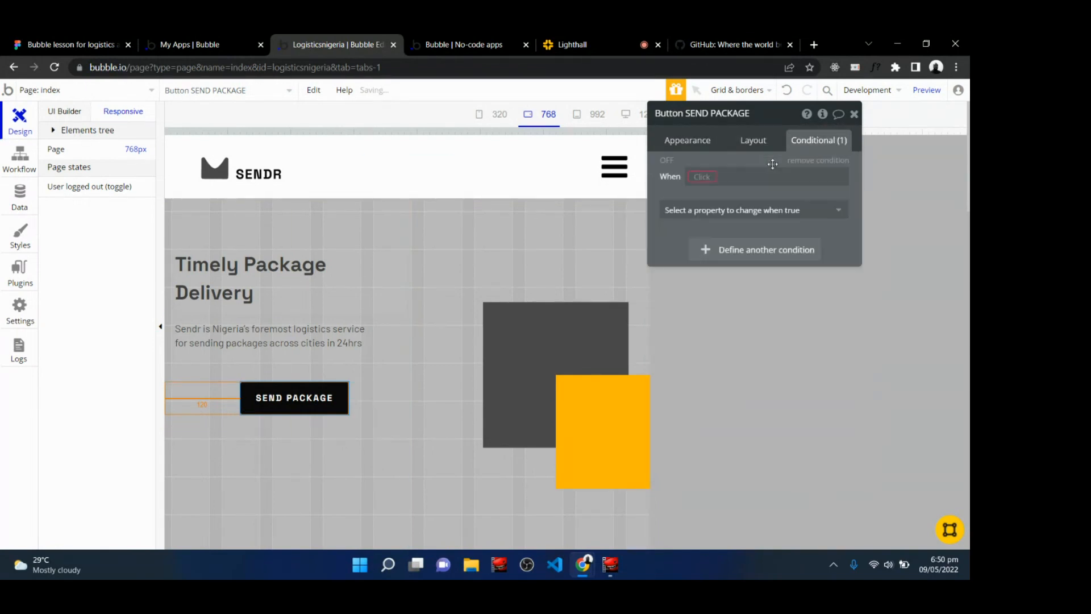
left_click(704, 177)
type("curre")
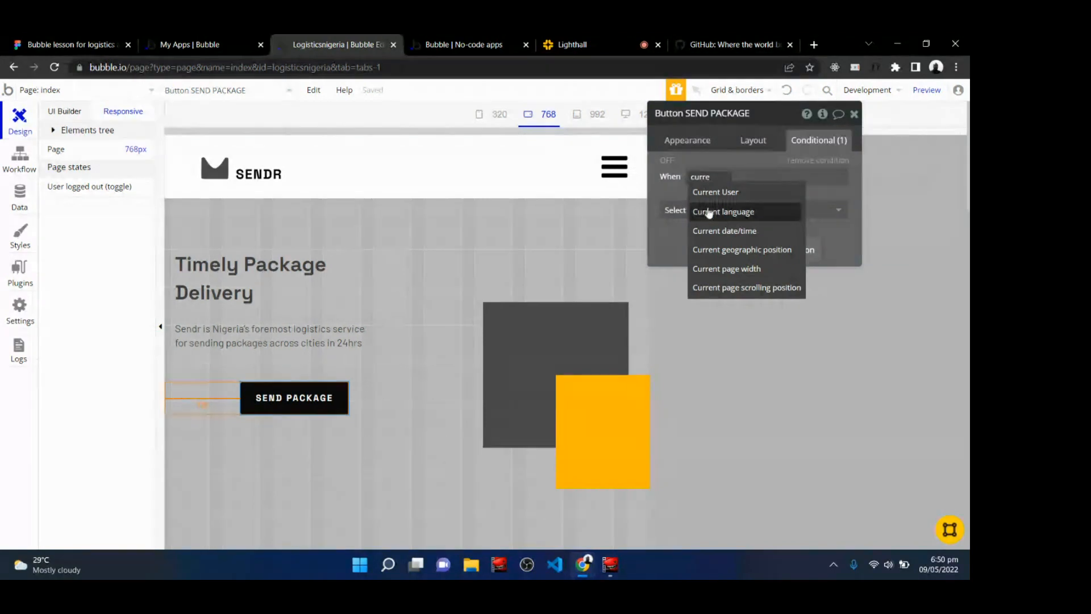
left_click(726, 269)
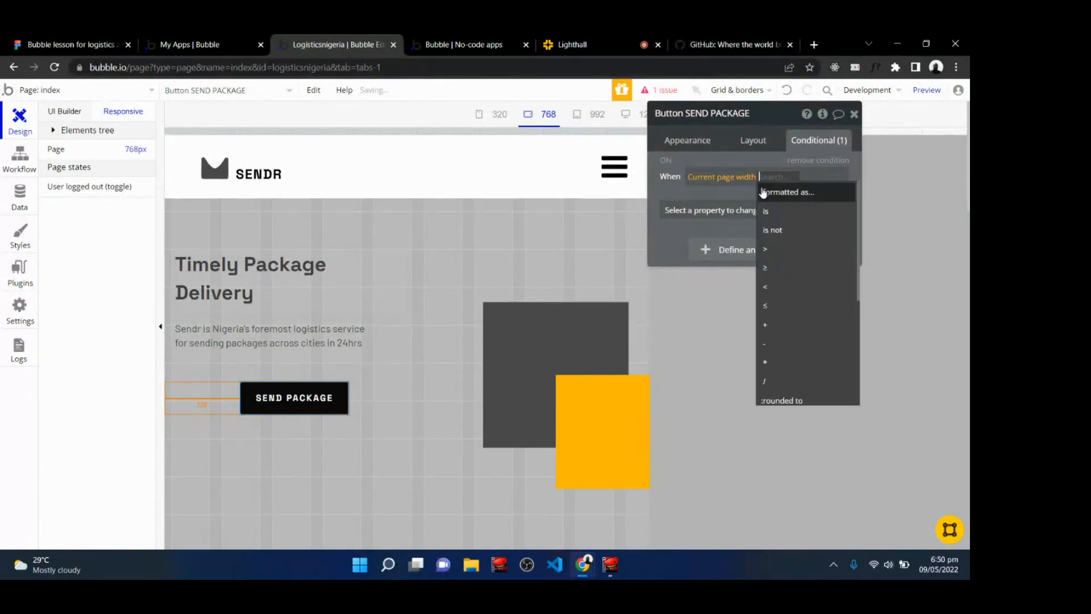
left_click(771, 287)
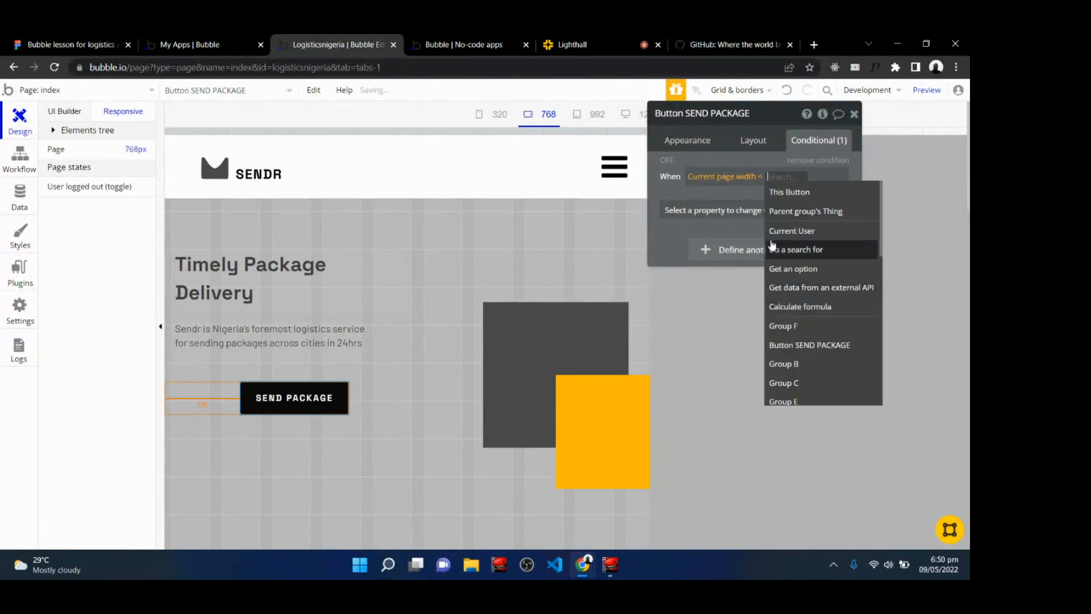
type("800")
left_click(765, 211)
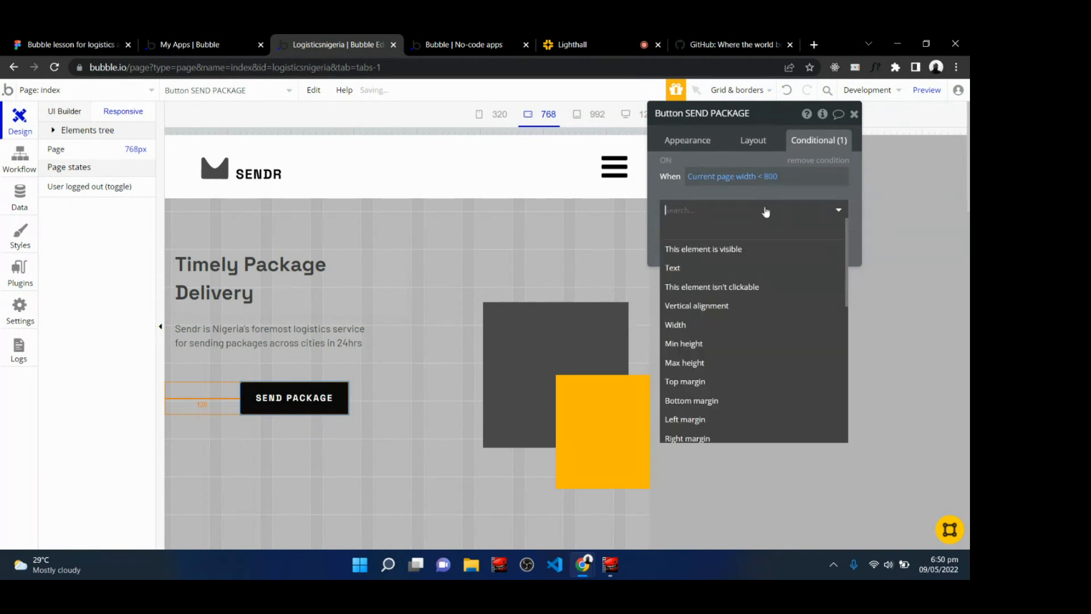
left_click(693, 420)
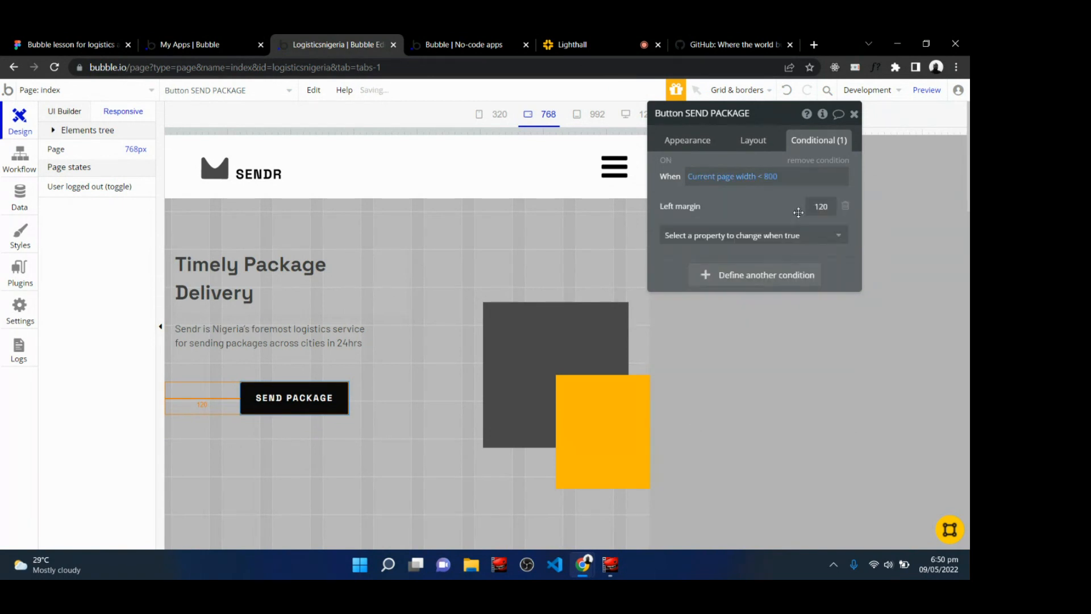
left_click(816, 209)
type("16")
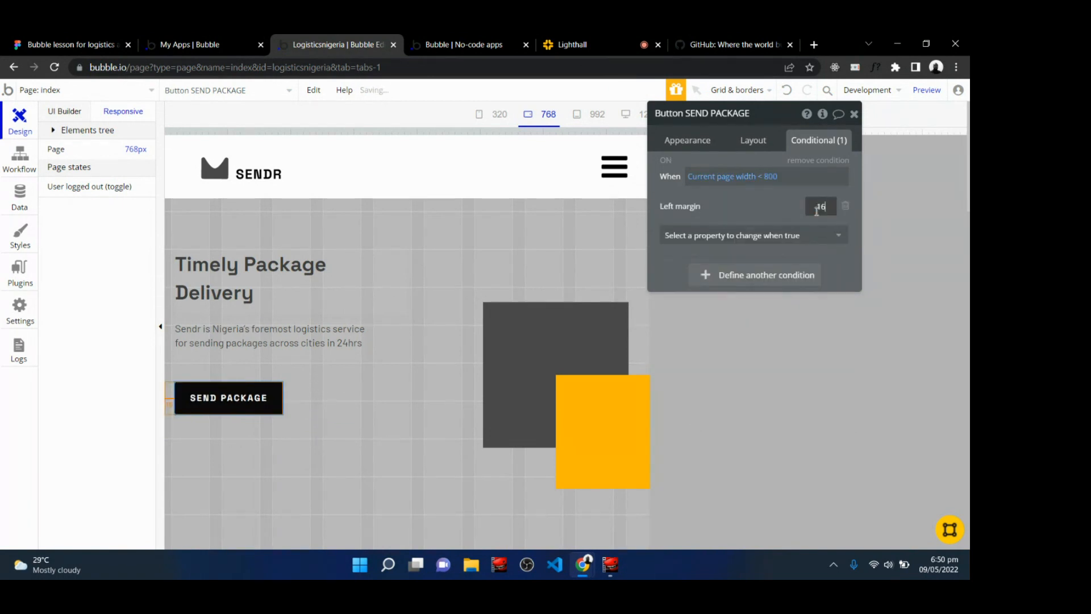
left_click(736, 203)
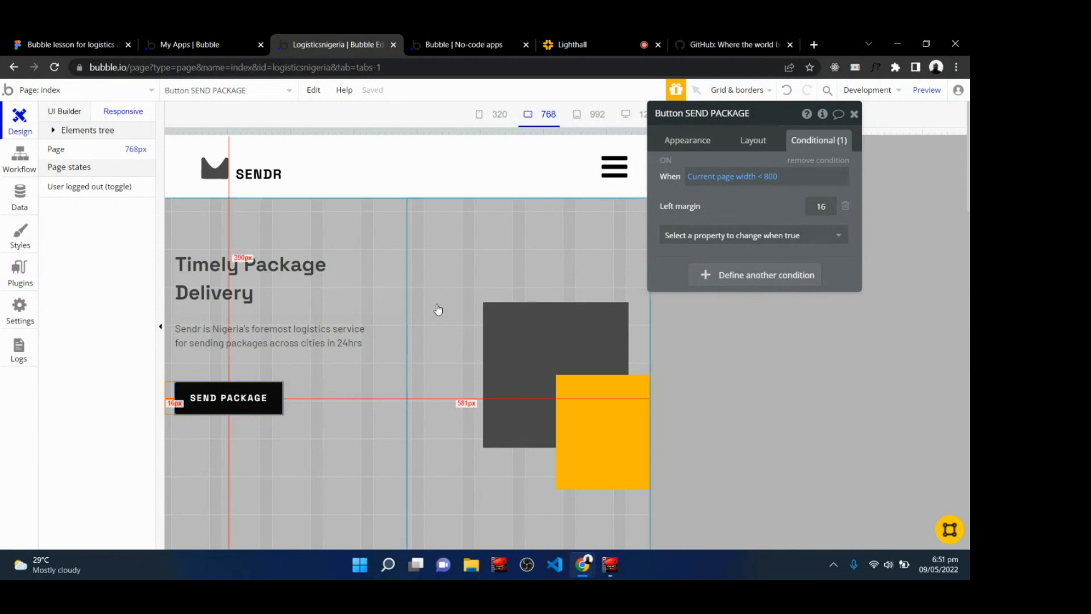
Close the element editor and compare the hero section across the 768, 992 and 1200 px responsive widths.
left_click(852, 115)
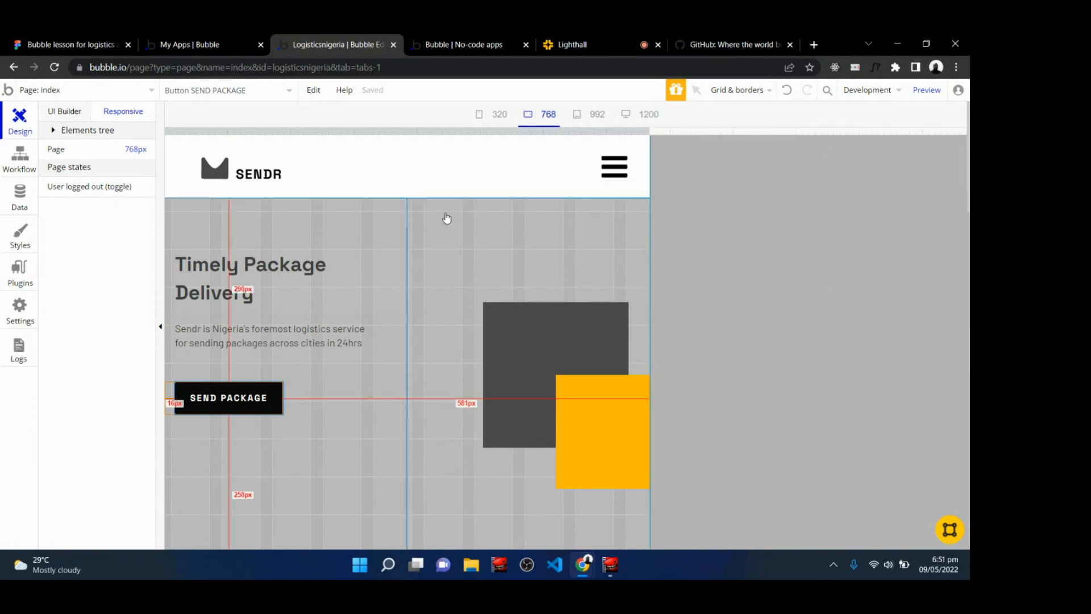
left_click(590, 117)
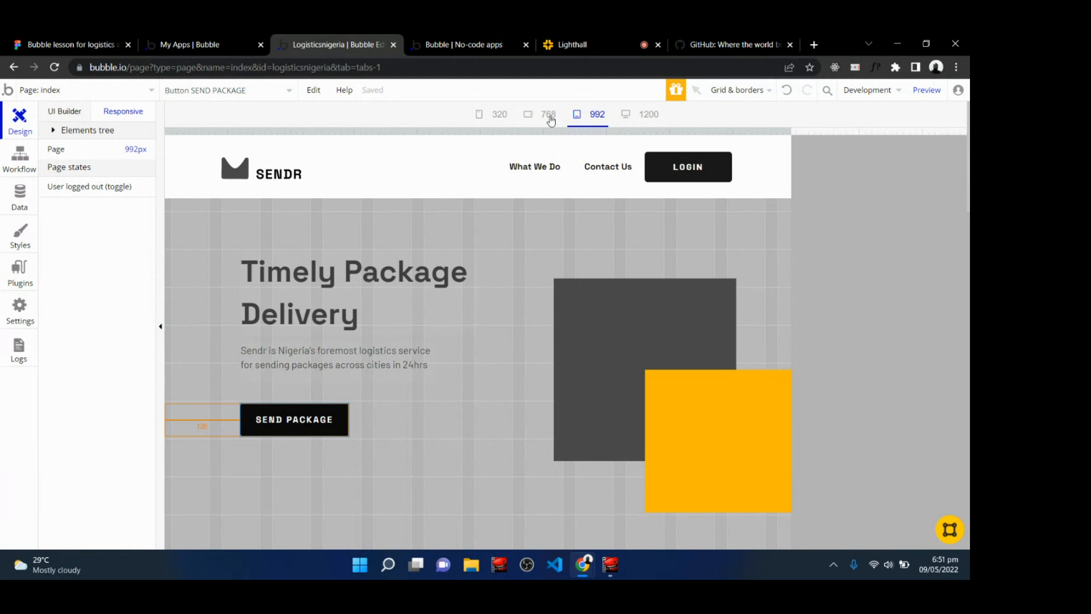
left_click(548, 116)
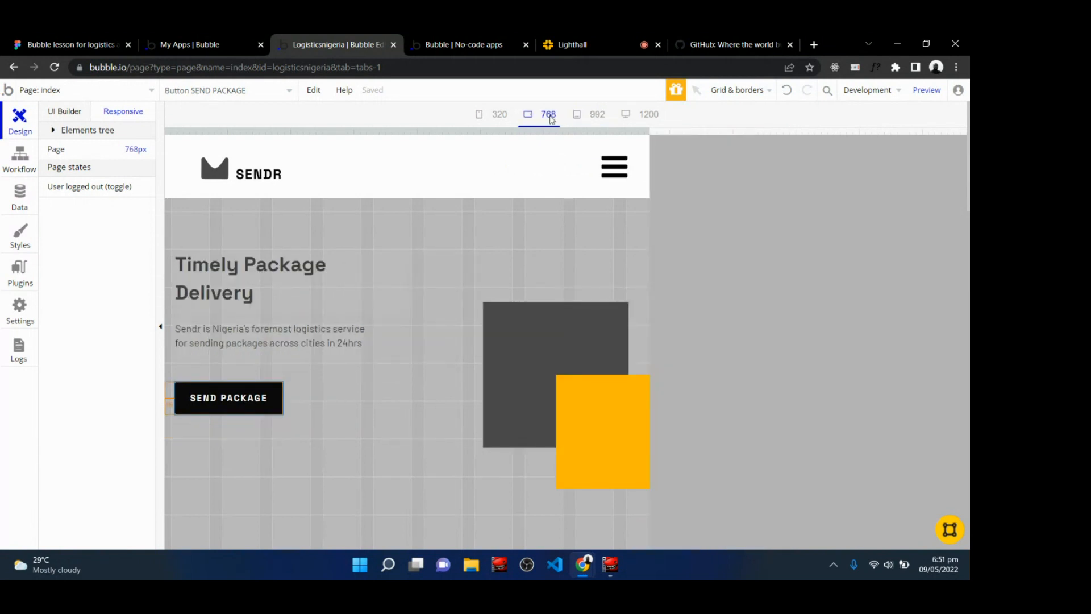
left_click(594, 116)
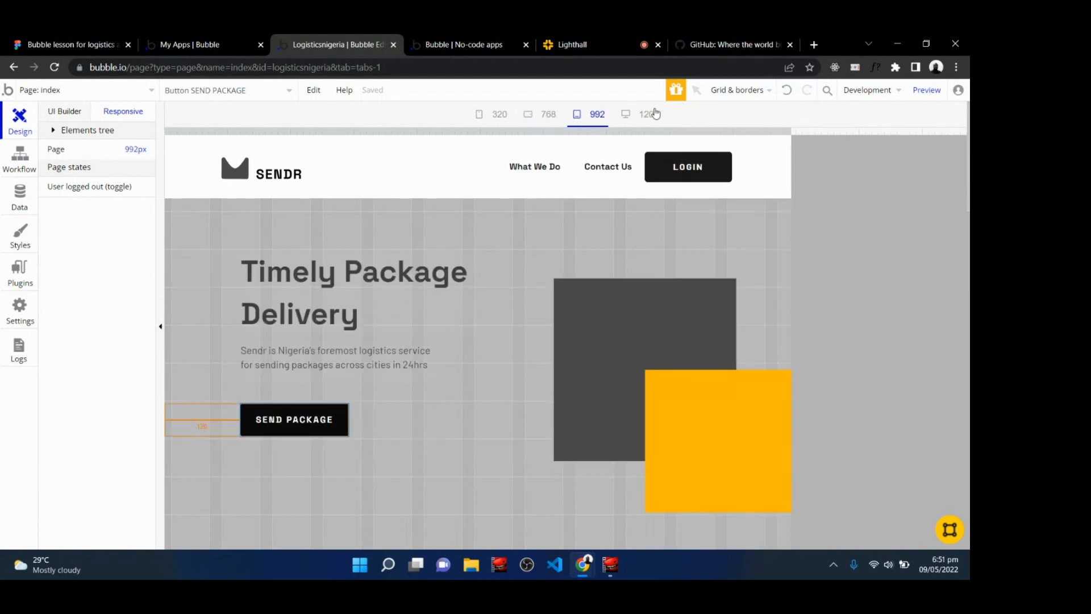
left_click(648, 115)
left_click(585, 117)
left_click(549, 117)
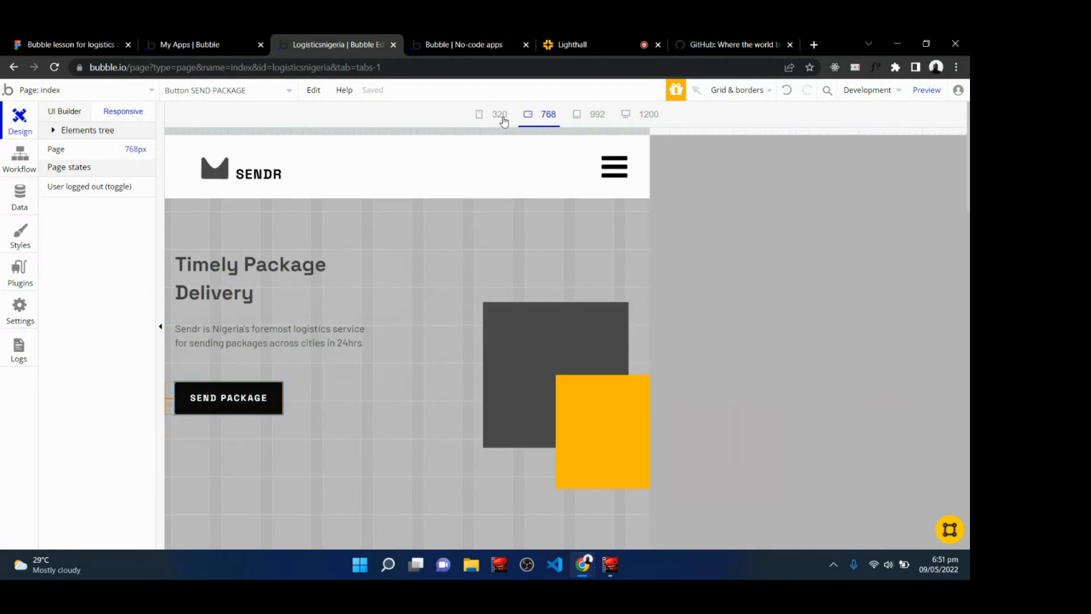
left_click(594, 116)
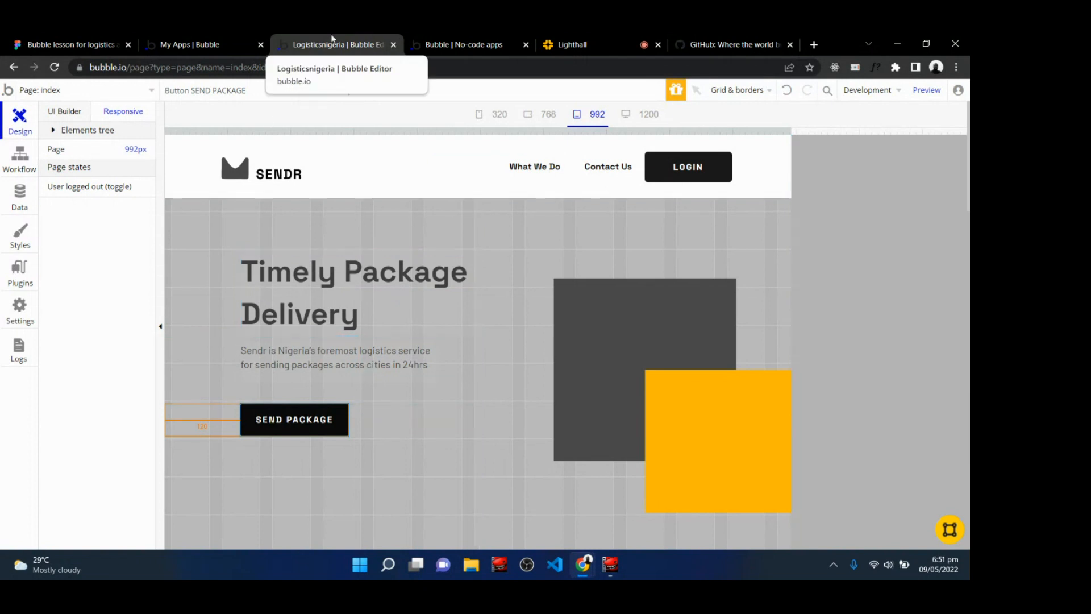
Check the class chat in Lighthall, then return to the editor and view the hero at 1200 px width.
left_click(568, 40)
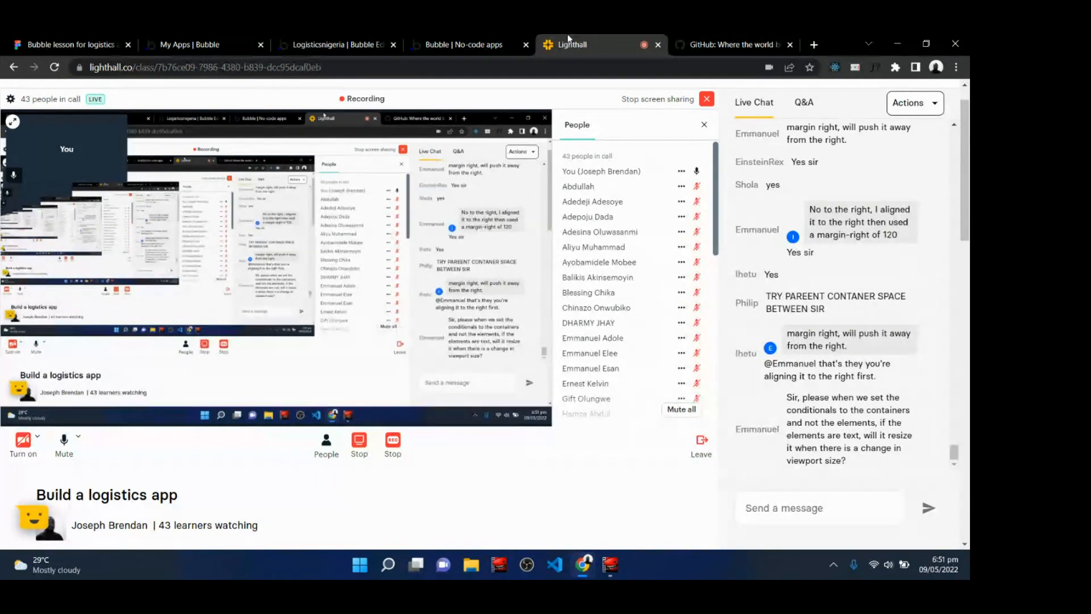
left_click(340, 45)
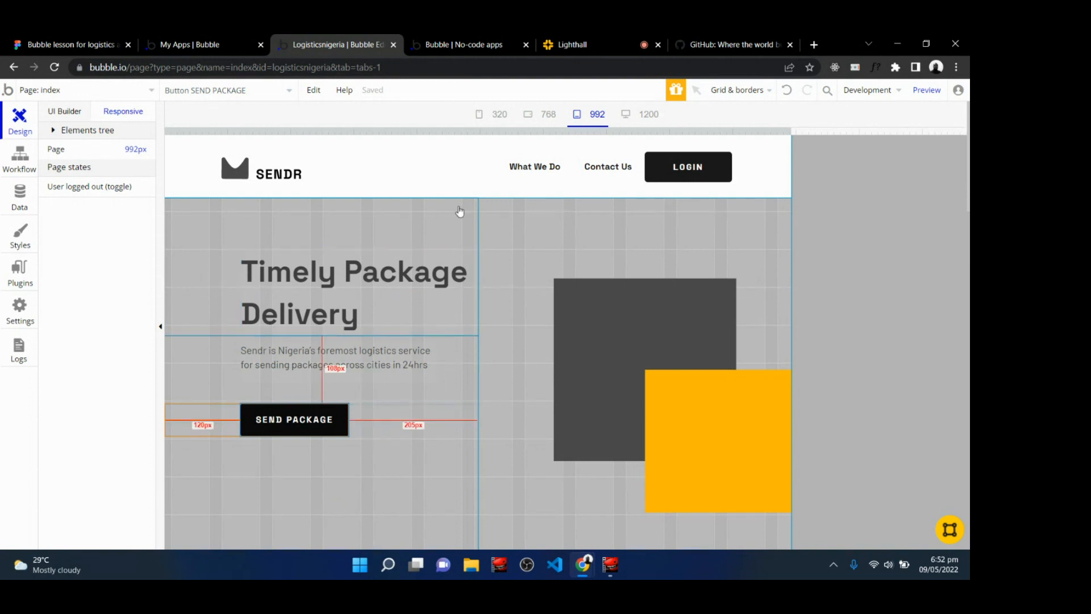
left_click(648, 114)
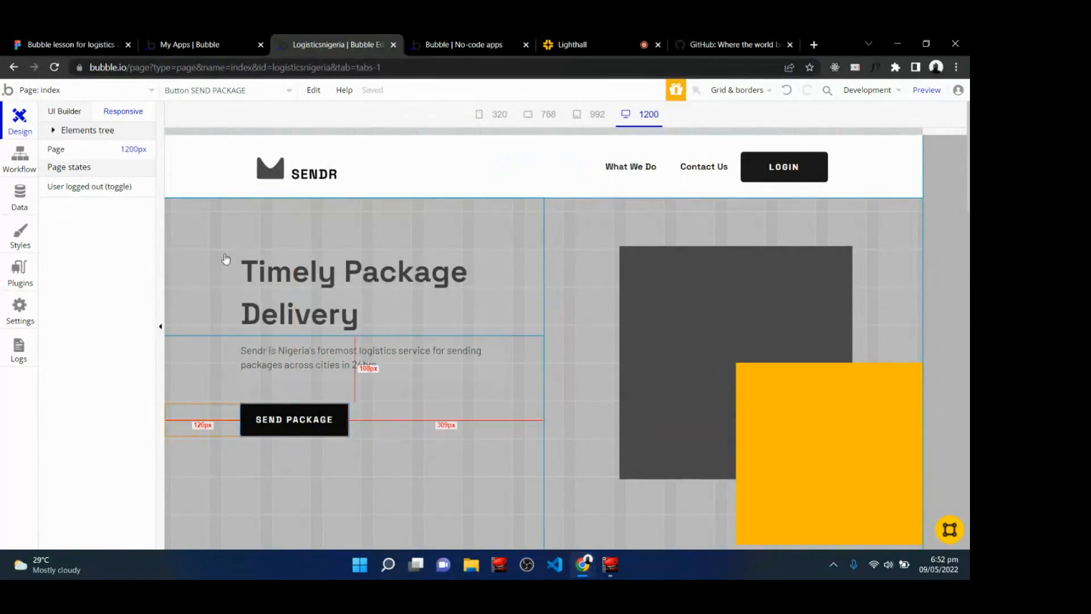
Switch between the 992, 768 and 1200 px responsive widths to compare the hero section layout.
left_click(580, 119)
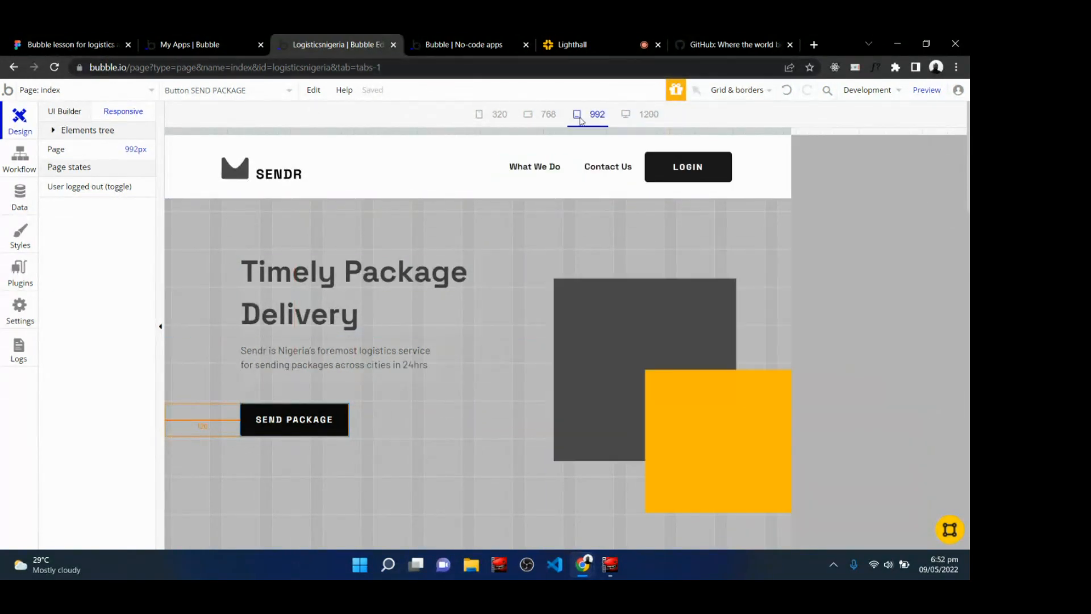
left_click(545, 117)
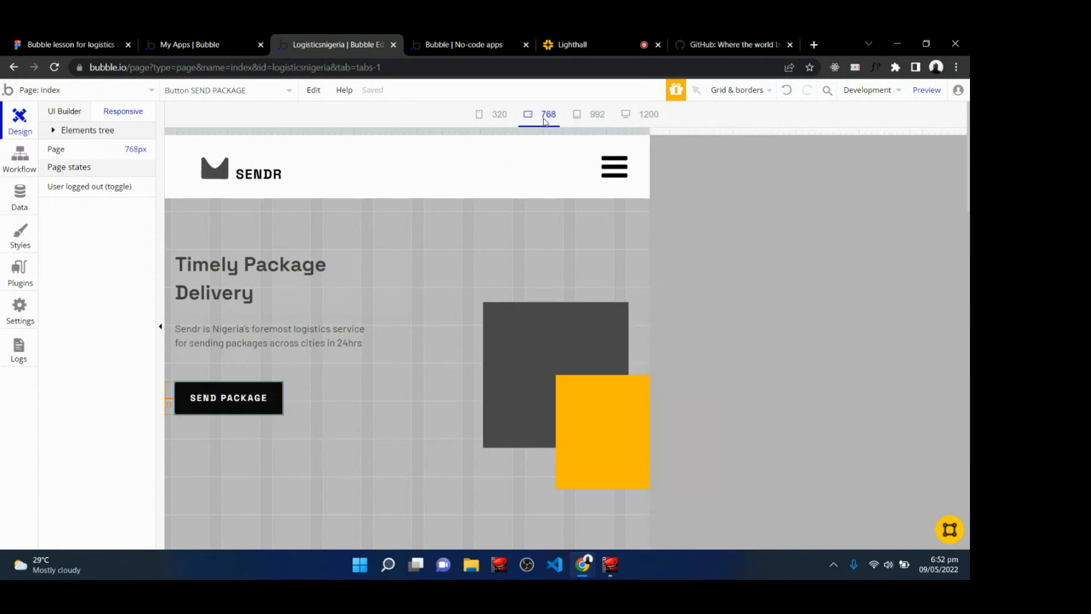
left_click(600, 118)
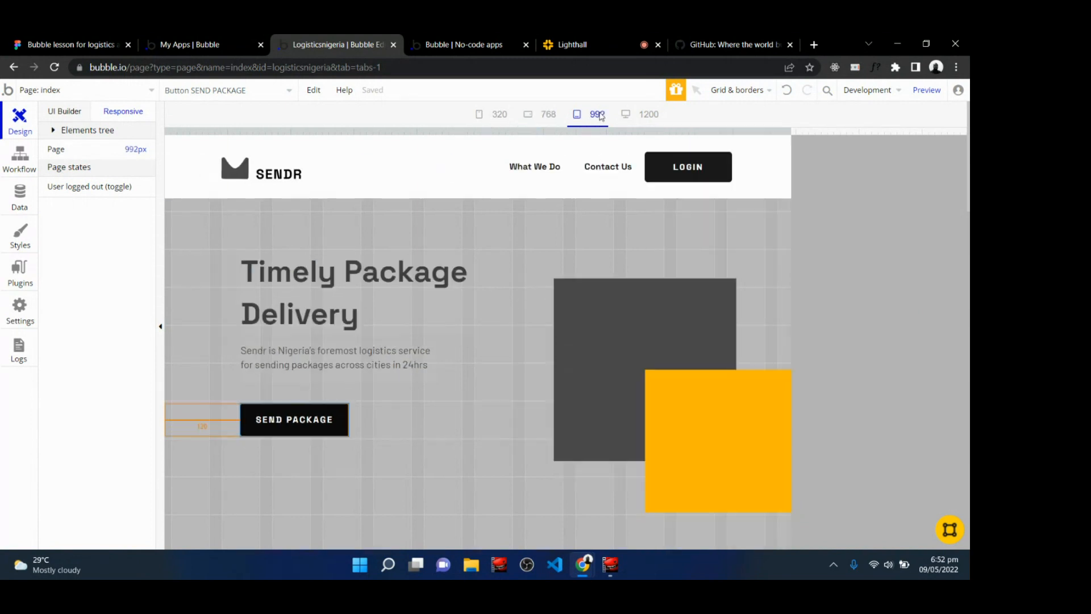
left_click(654, 121)
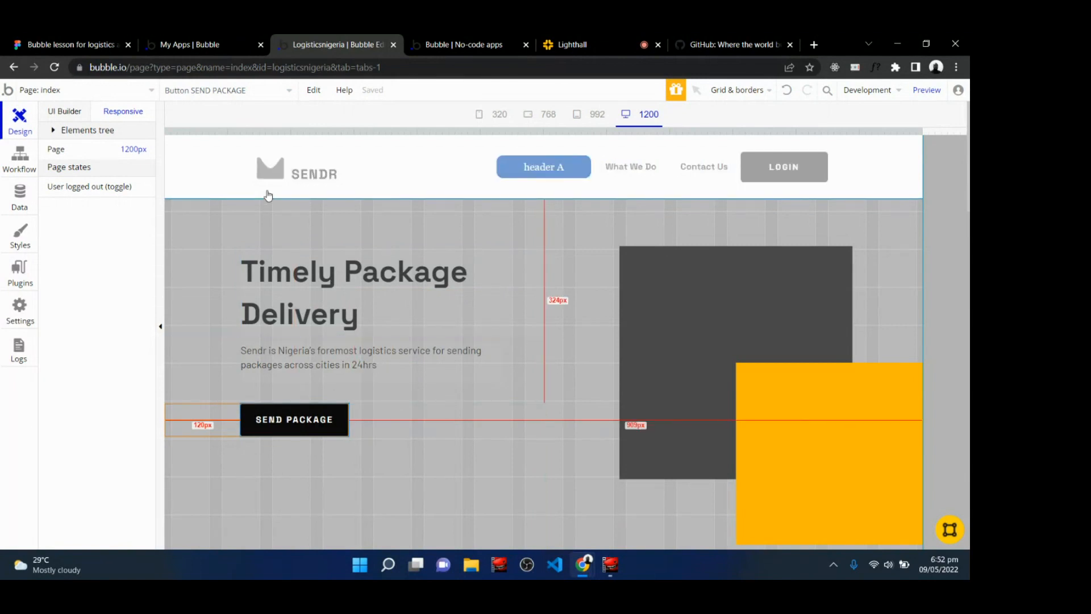
left_click(597, 120)
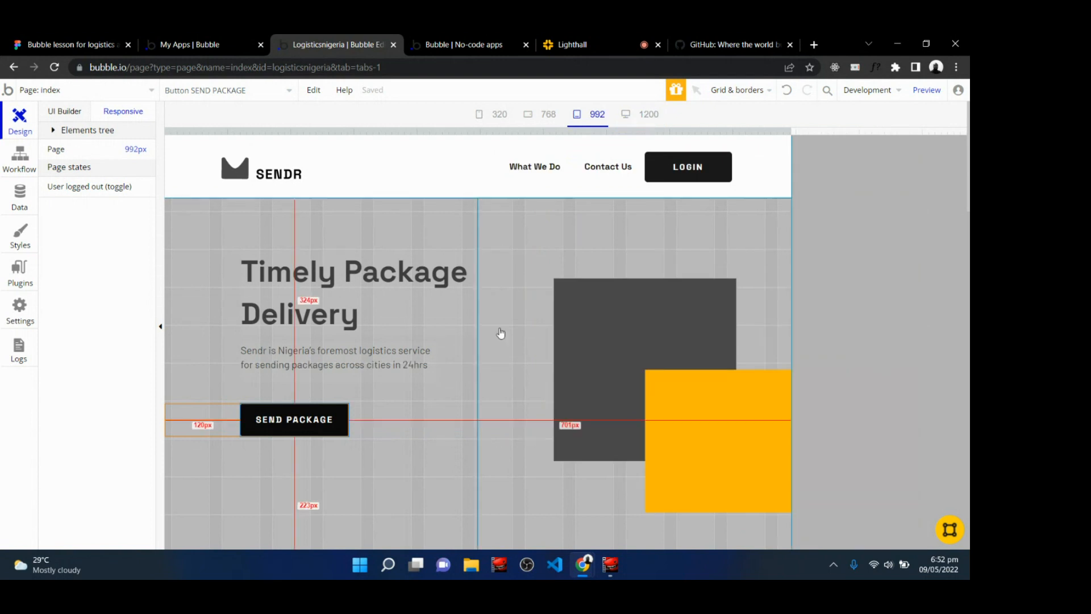
left_click(548, 116)
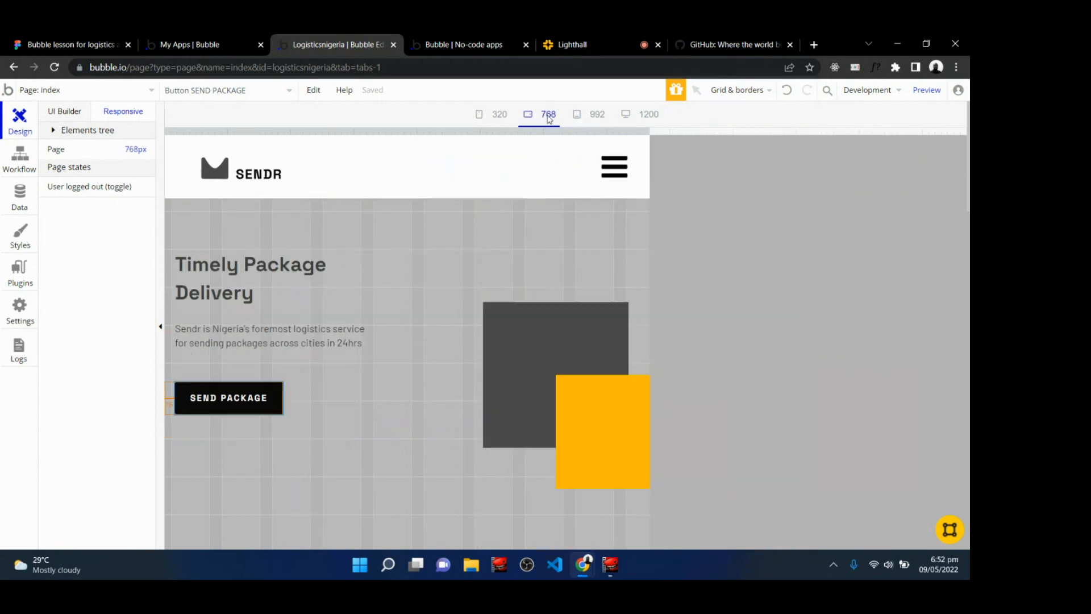
left_click(597, 114)
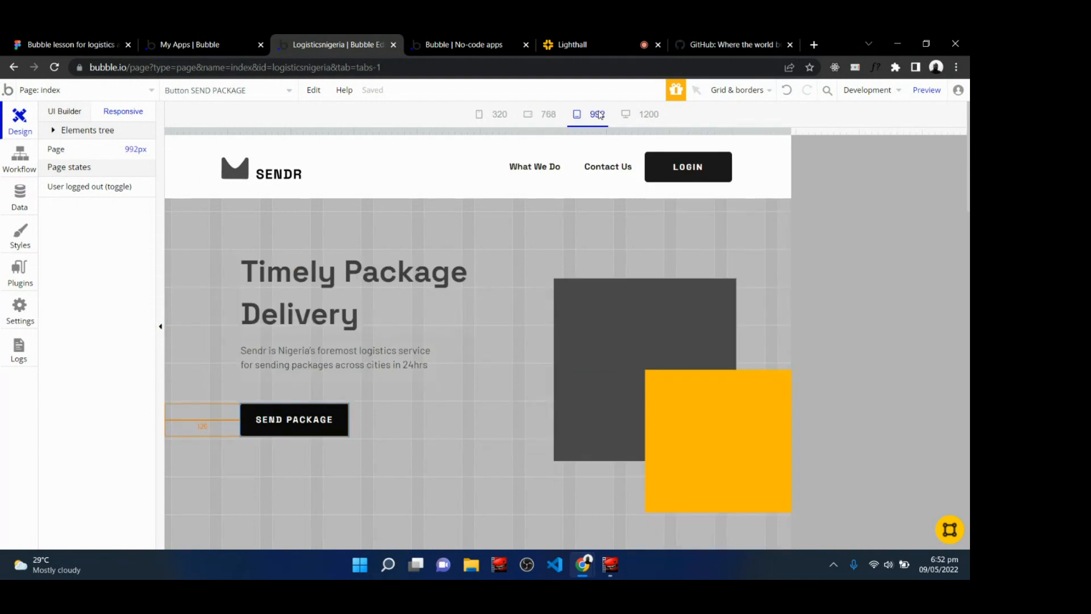
Open the hero image's editor and define a conditional for when Current page width < 800.
left_click(603, 315)
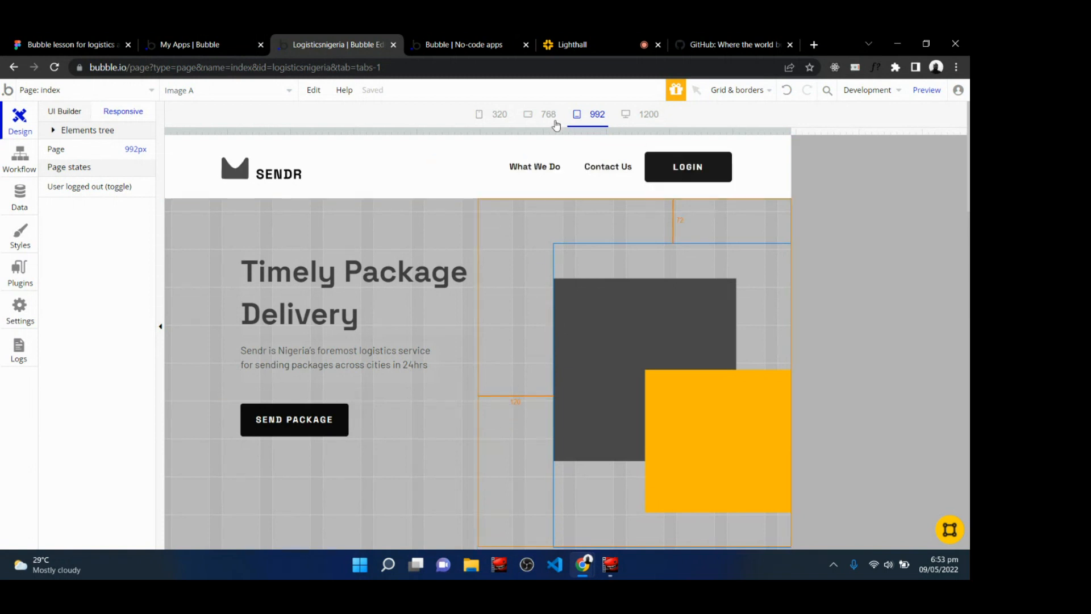
double_click(579, 267)
left_click(806, 140)
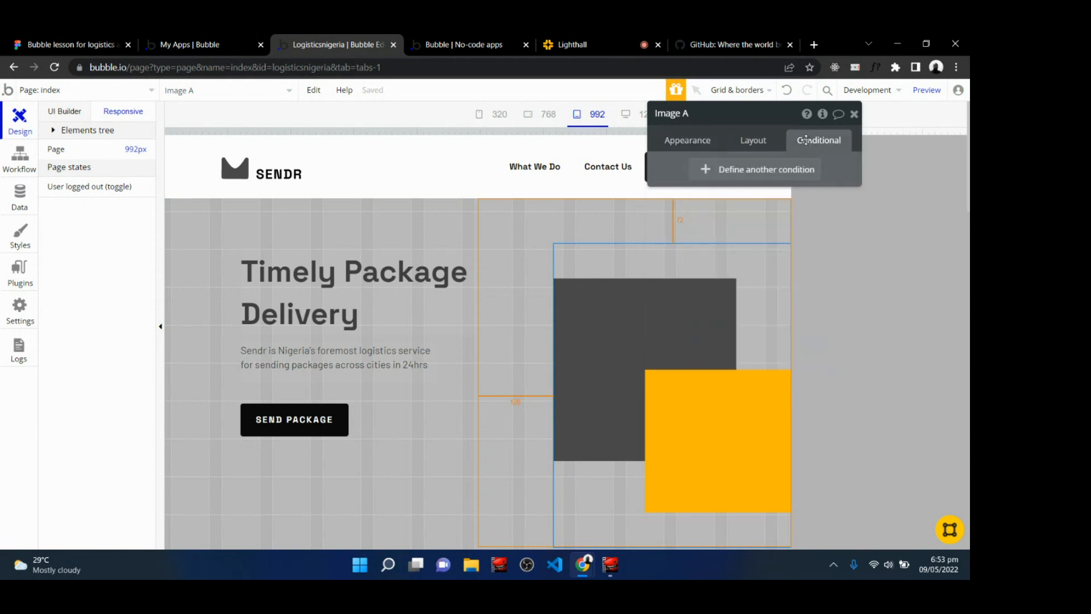
left_click(776, 170)
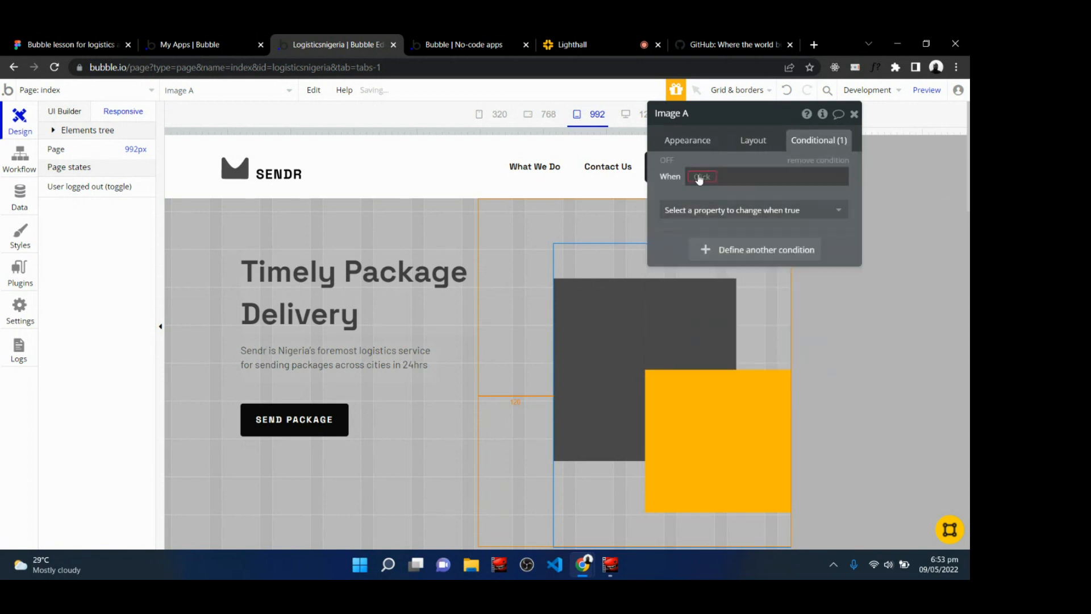
left_click(699, 176)
type("curre")
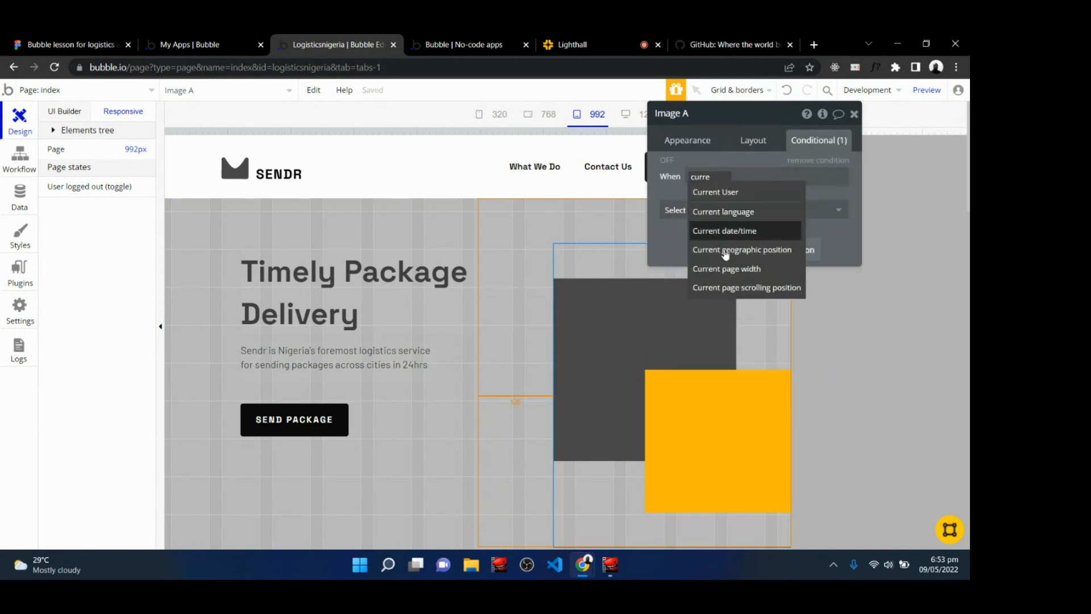
left_click(733, 276)
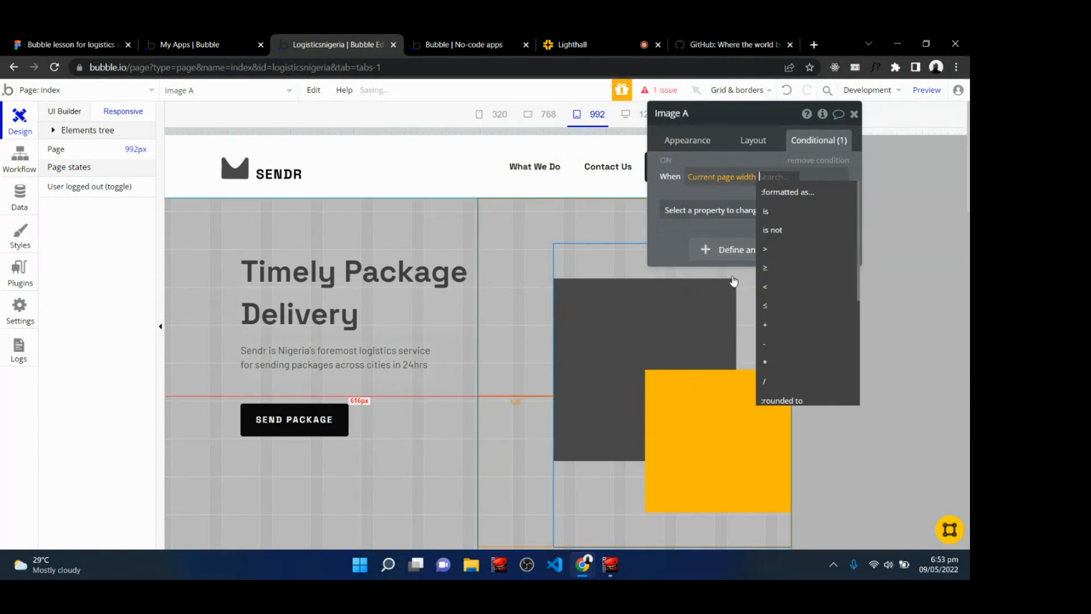
left_click(775, 287)
type("800")
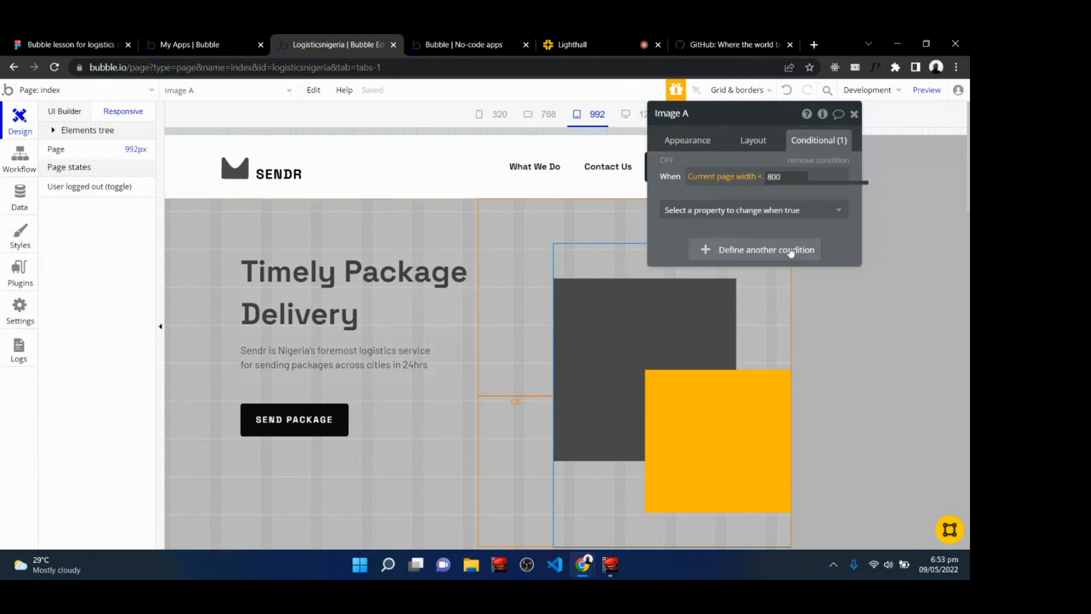
Set the image conditional's left margin to 16.
left_click(764, 210)
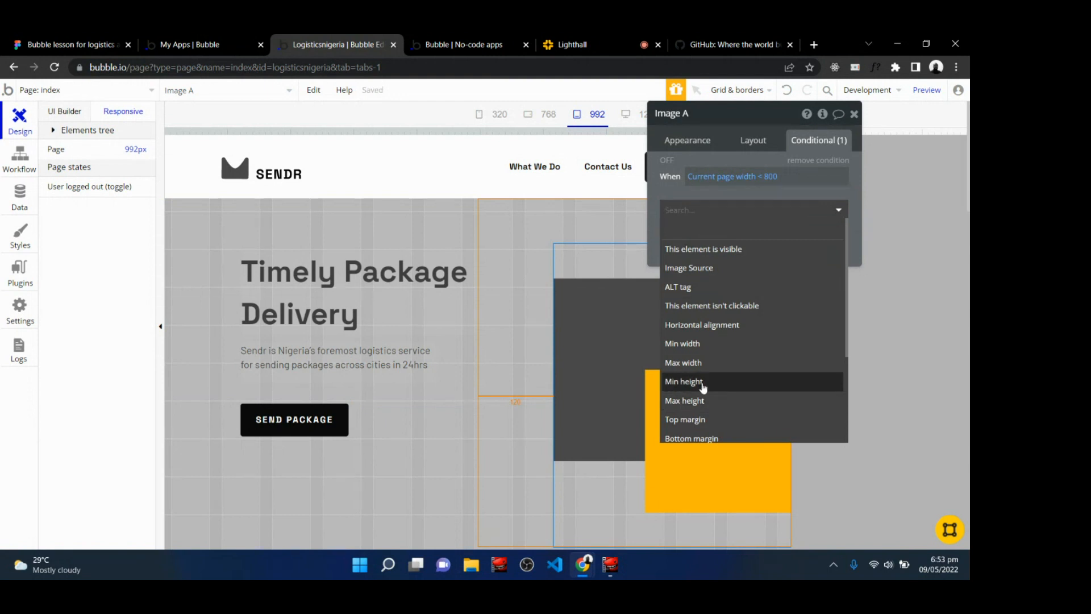
scroll(707, 433, "down", 3)
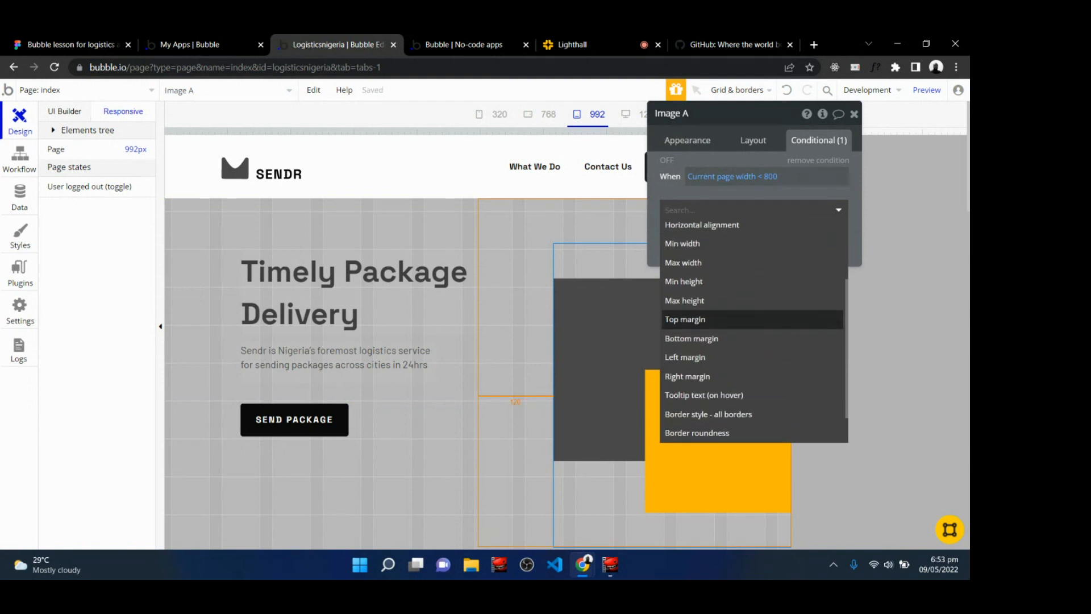
left_click(722, 363)
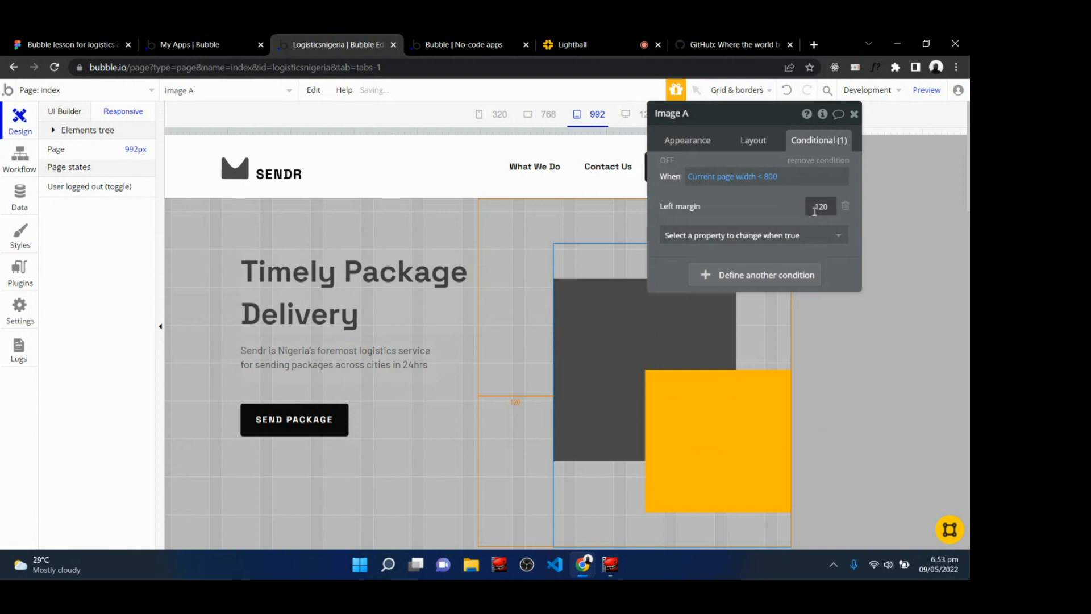
double_click(816, 209)
type("16")
left_click(761, 204)
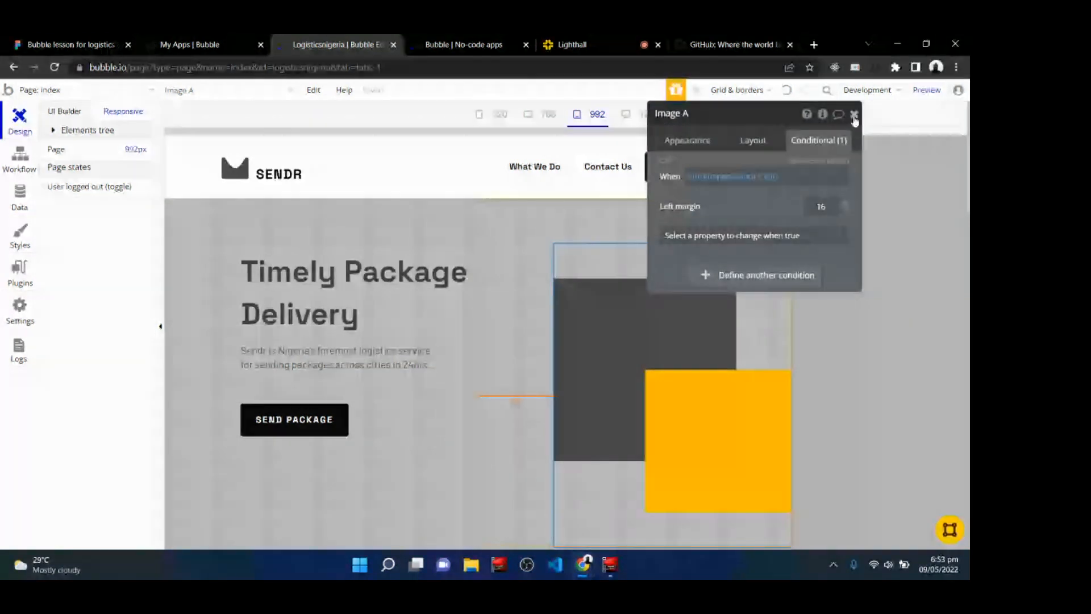
Set the hero image's minimum width to 200 px in its layout settings.
left_click(687, 140)
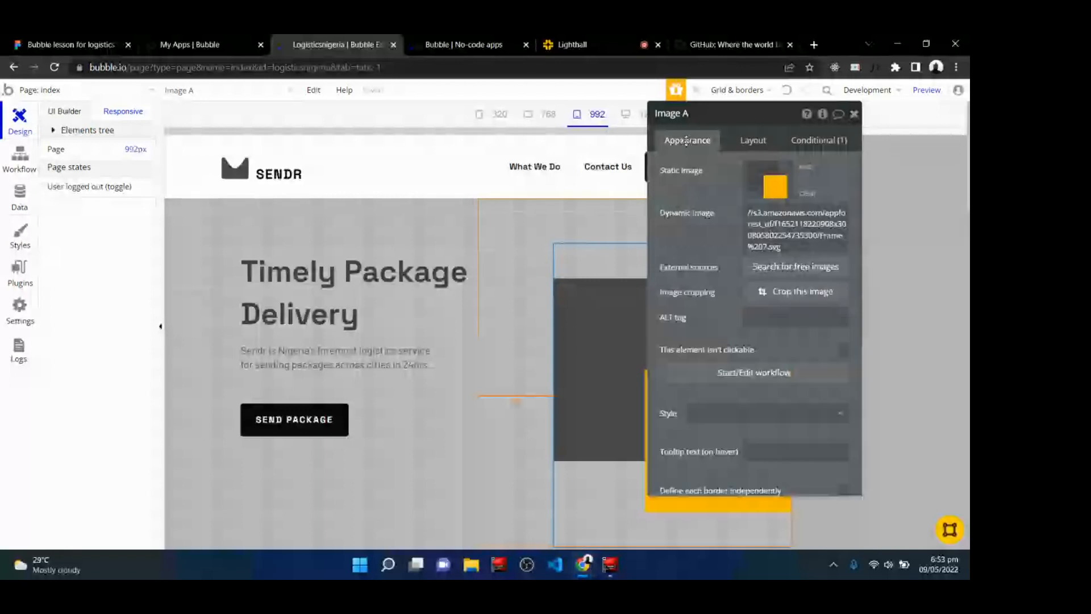
left_click_drag(746, 104, 911, 246)
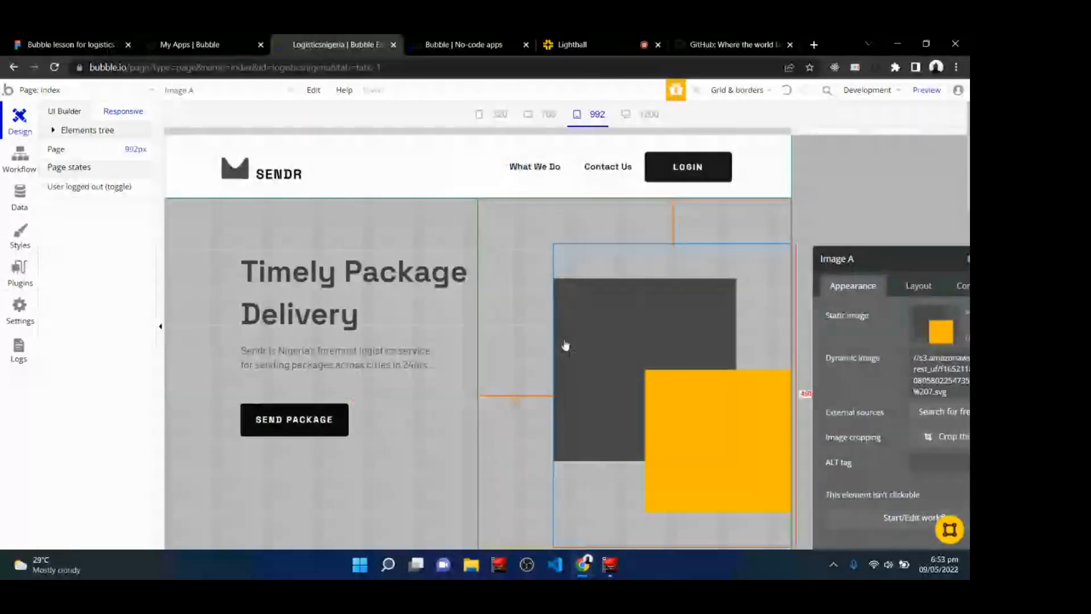
left_click(514, 288)
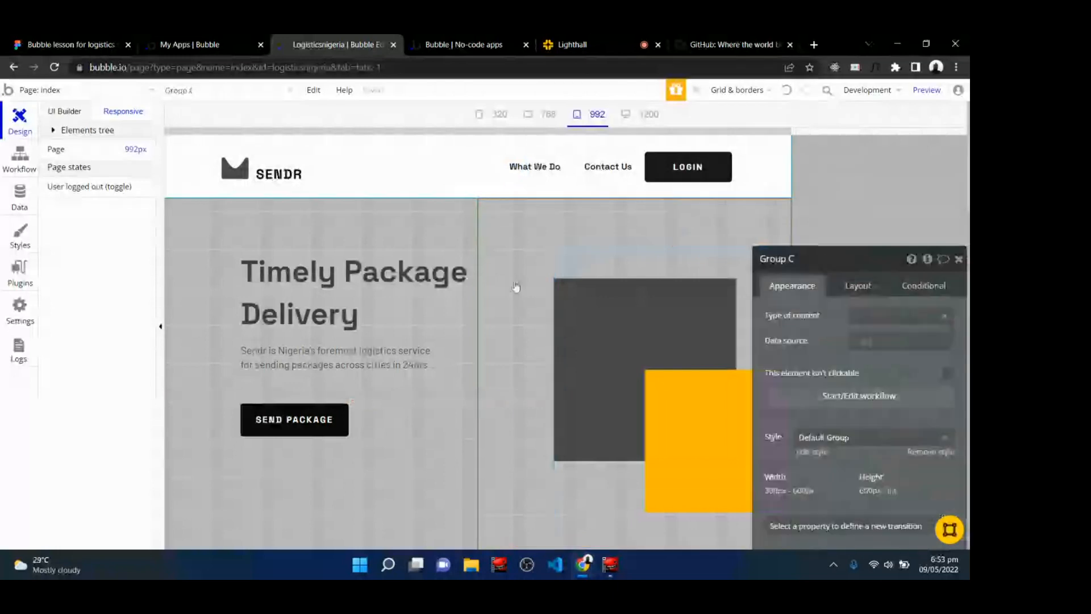
left_click(598, 320)
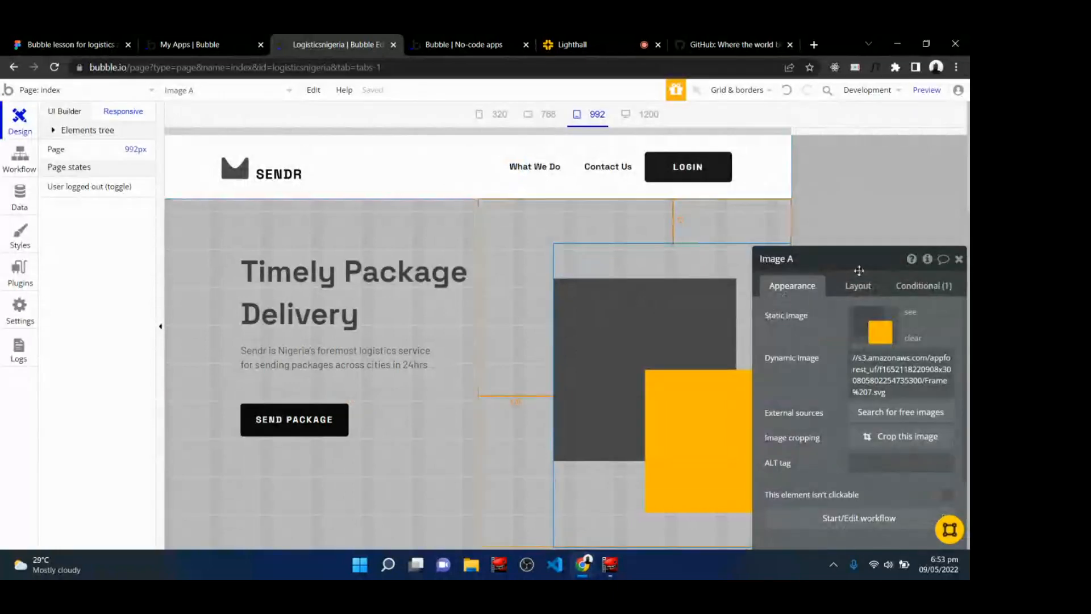
left_click(912, 286)
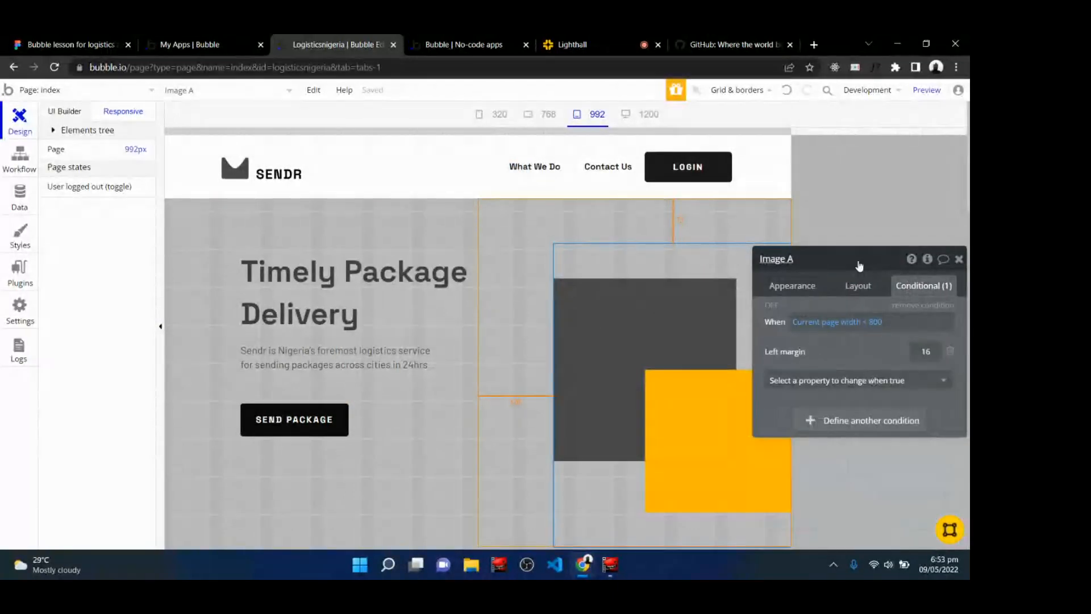
left_click_drag(859, 262, 848, 224)
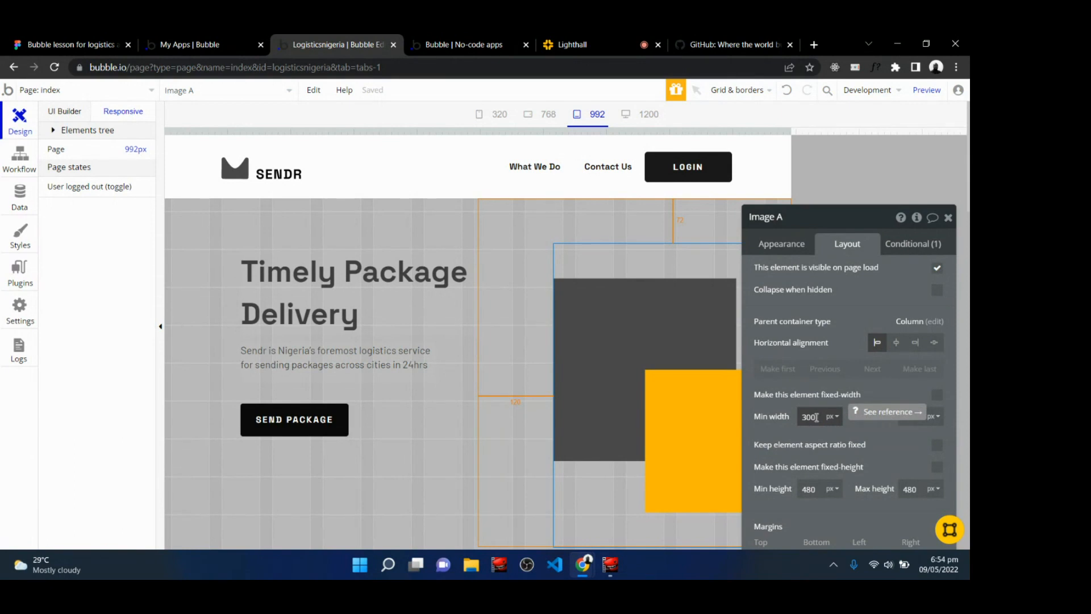
double_click(817, 417)
type("2")
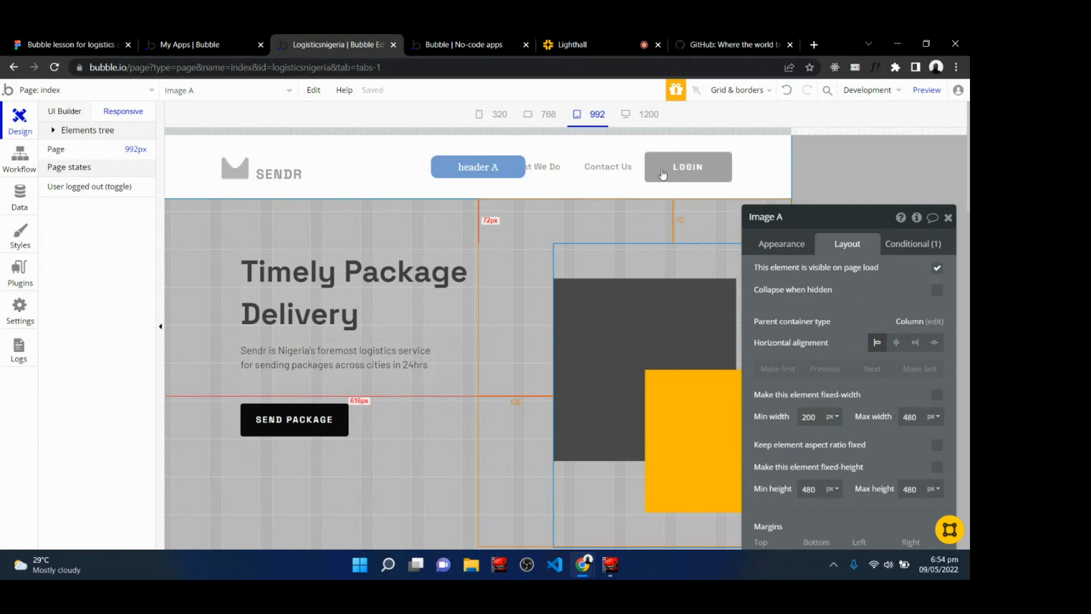
Close the element editor and review the hero across the 768, 992, 1200 and 320 px widths.
left_click(546, 115)
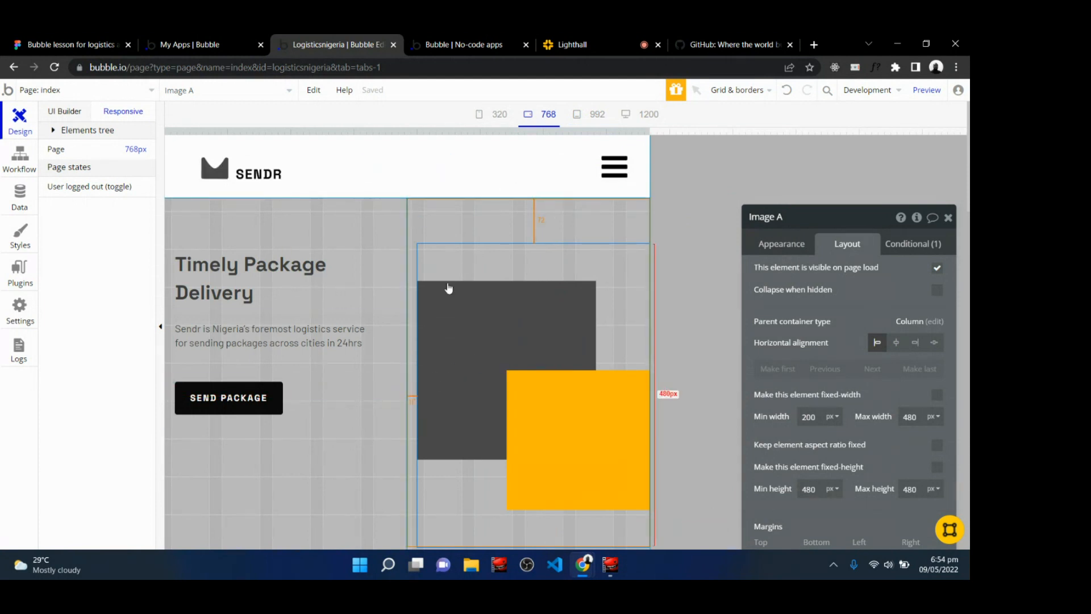
left_click(603, 117)
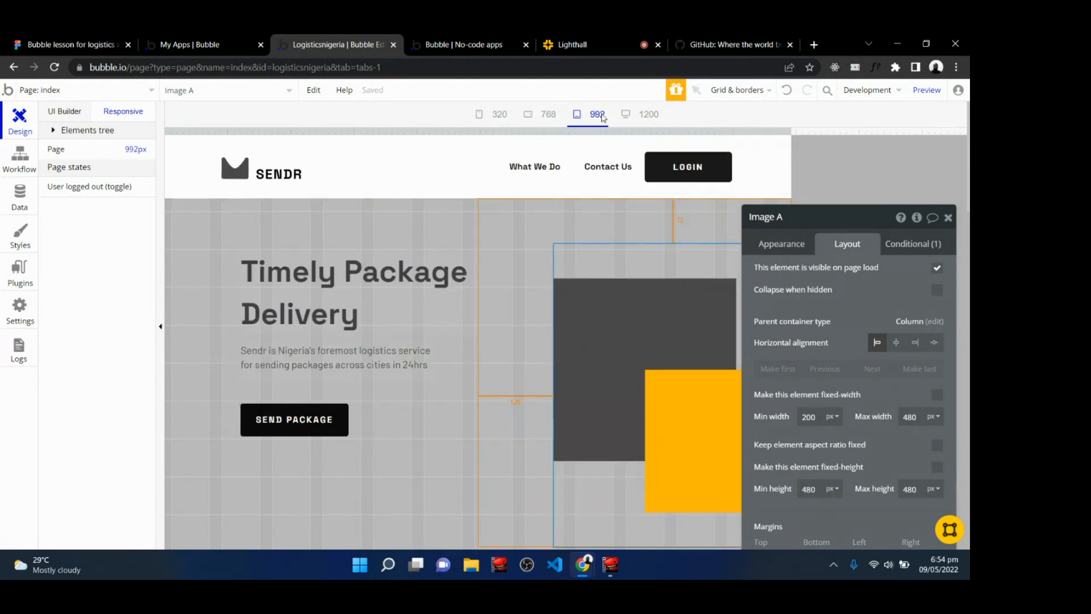
left_click(549, 116)
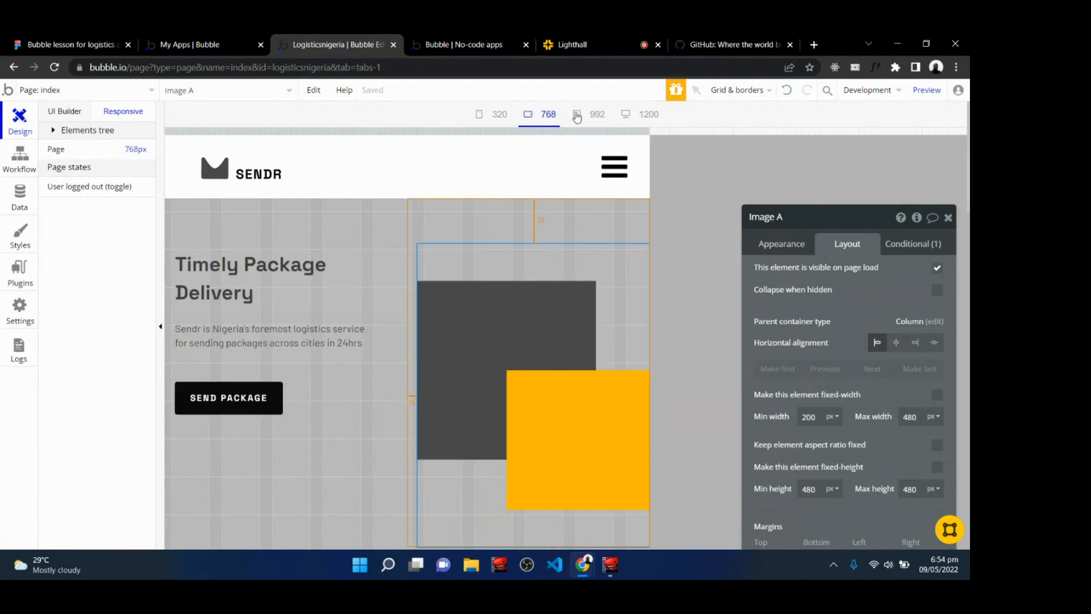
left_click(592, 117)
left_click(651, 115)
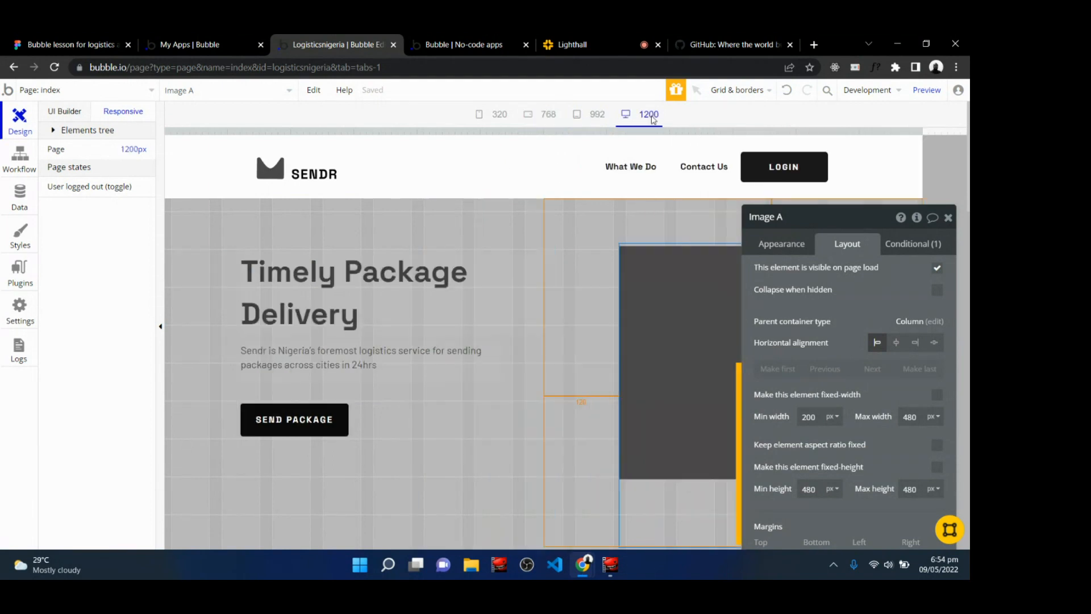
left_click(948, 217)
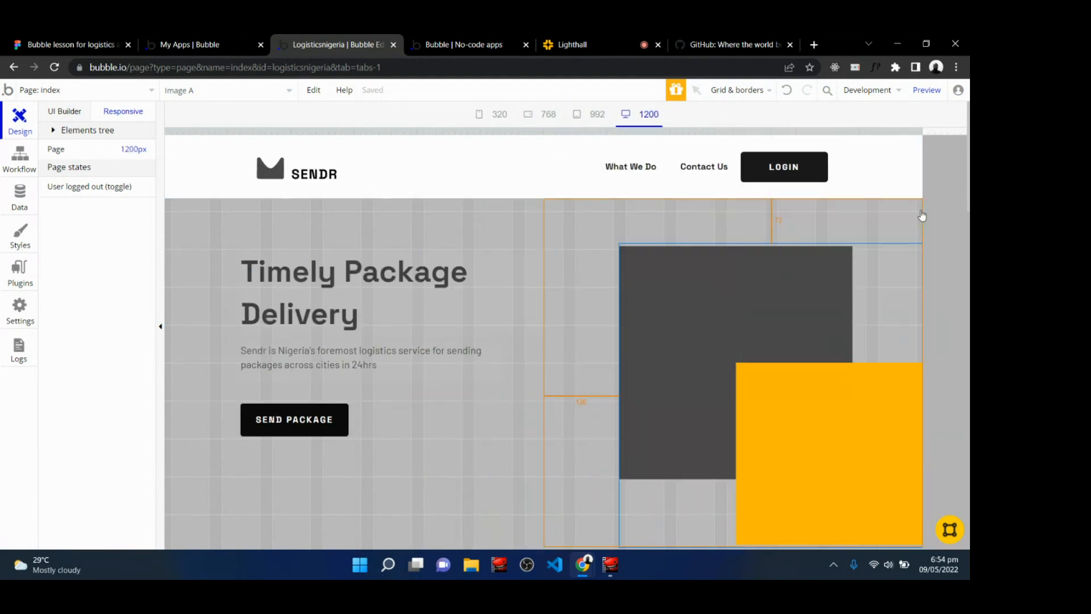
left_click(593, 116)
left_click(543, 119)
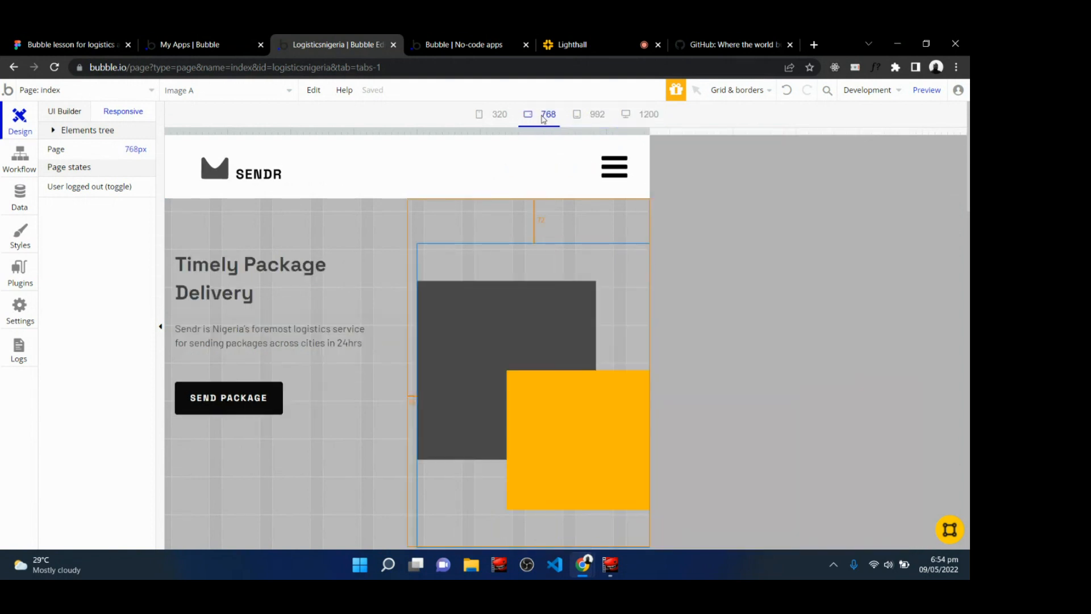
left_click(589, 118)
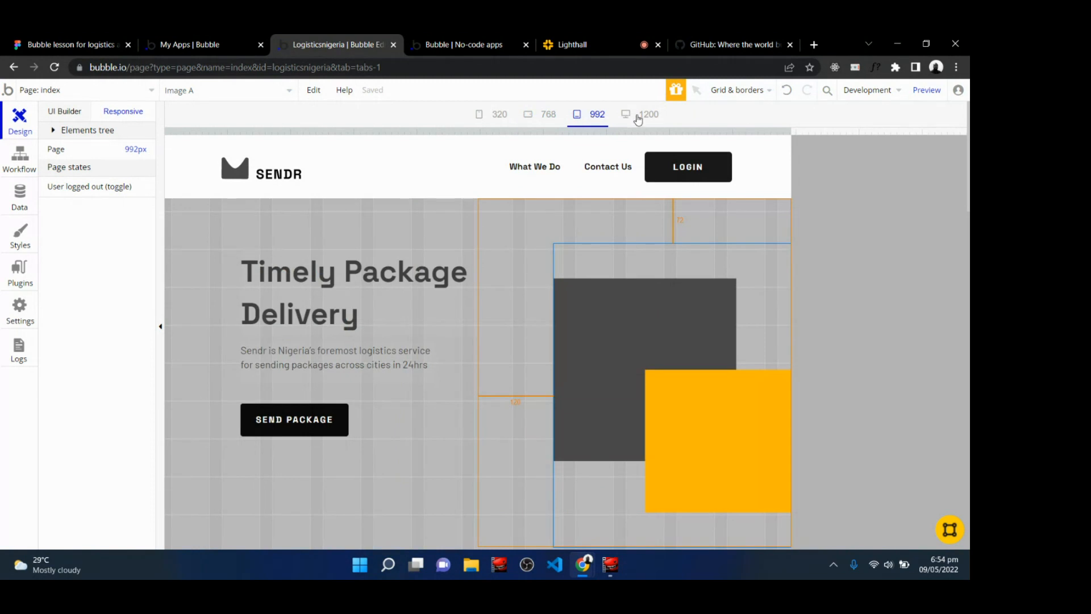
left_click(637, 116)
left_click(592, 114)
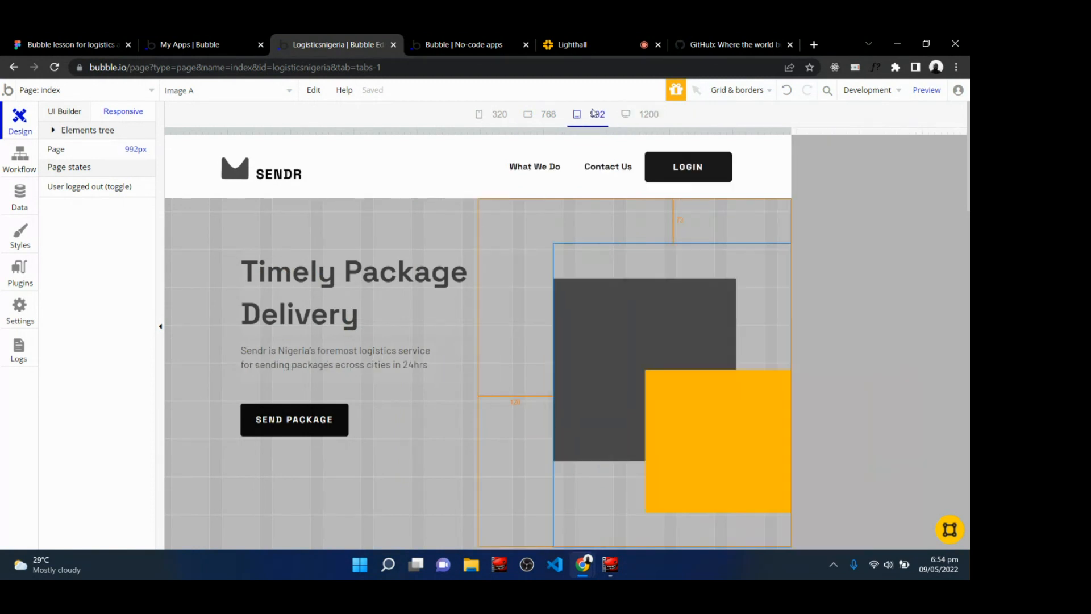
left_click(531, 118)
left_click(504, 119)
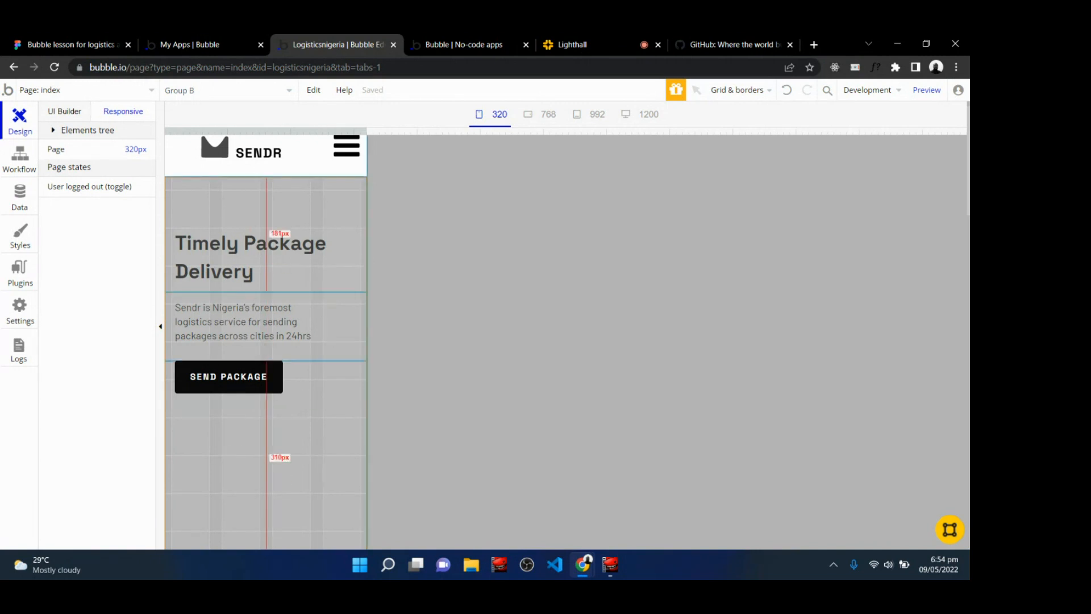
scroll(264, 347, "down", 4)
scroll(337, 287, "down", 5)
scroll(337, 287, "up", 10)
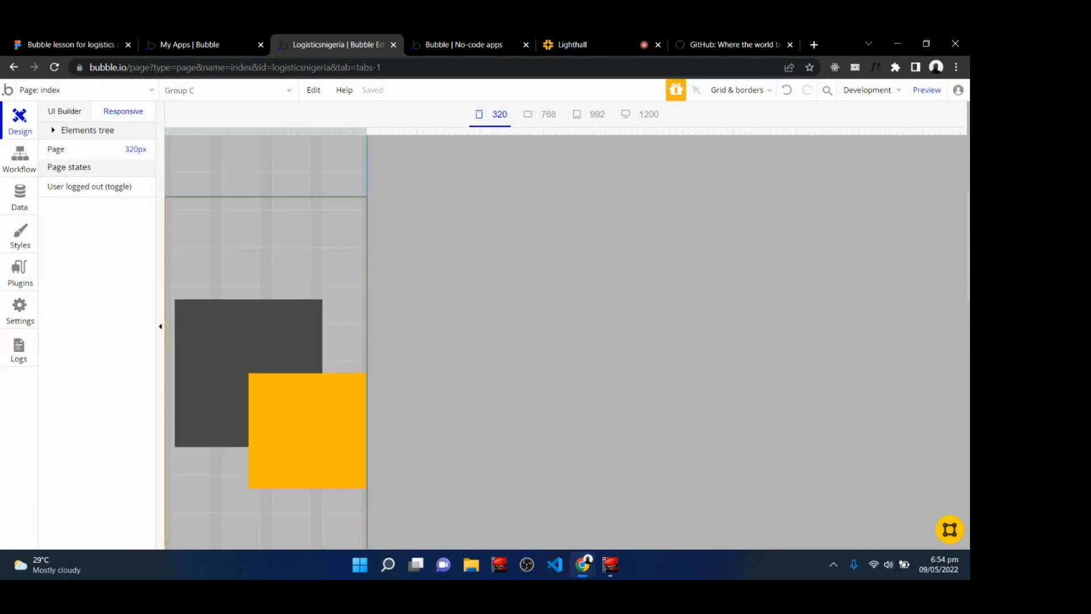
Switch to the Lighthall class tab to check the live chat.
left_click(584, 41)
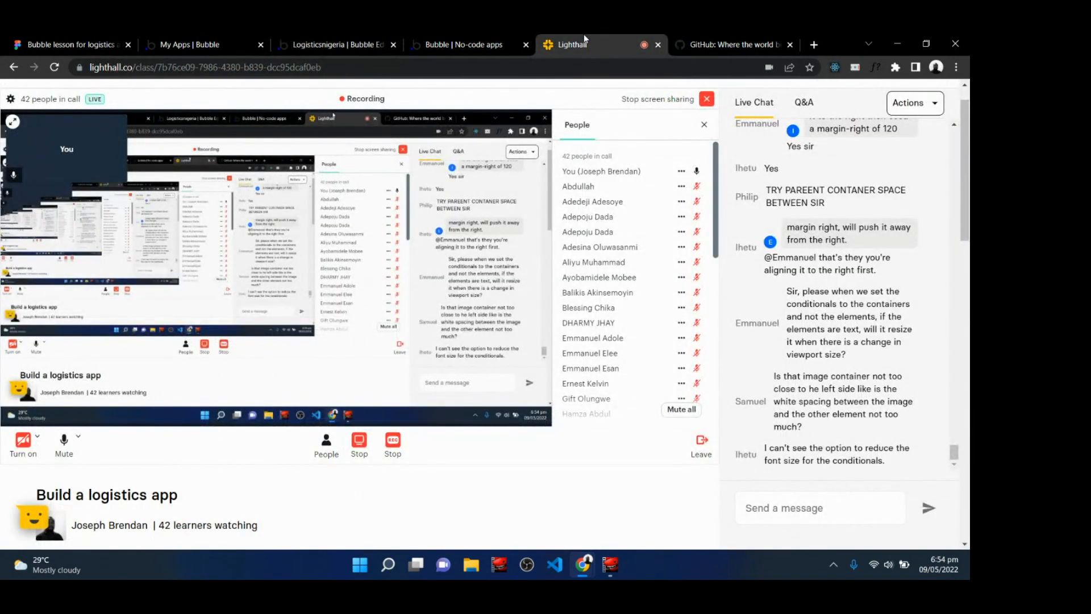
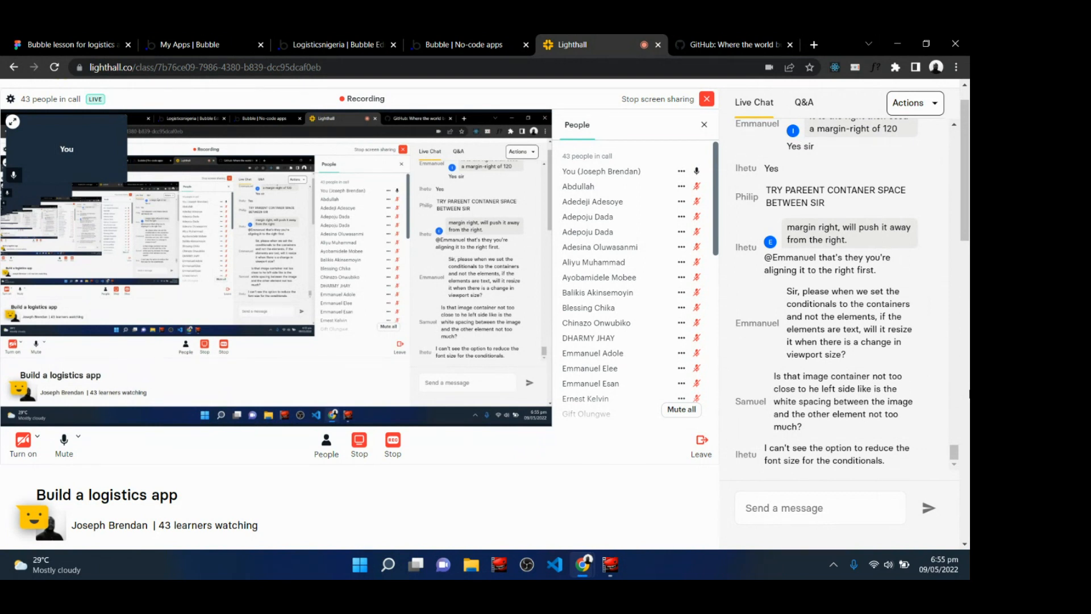
Return to the Bubble editor and preview the hero section at the 992 and 768 px widths.
left_click(360, 40)
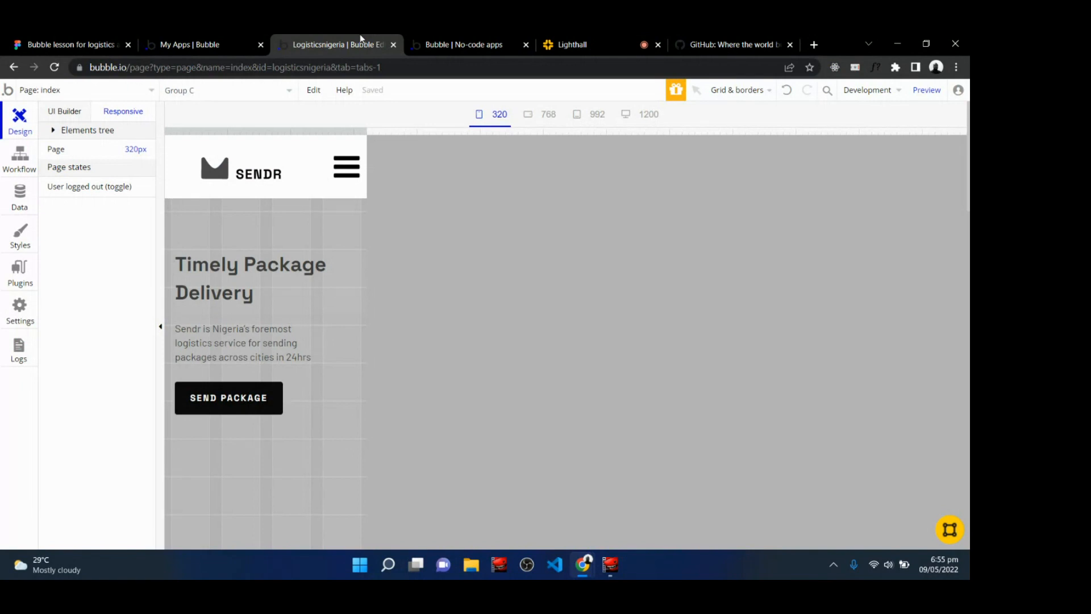
left_click(594, 114)
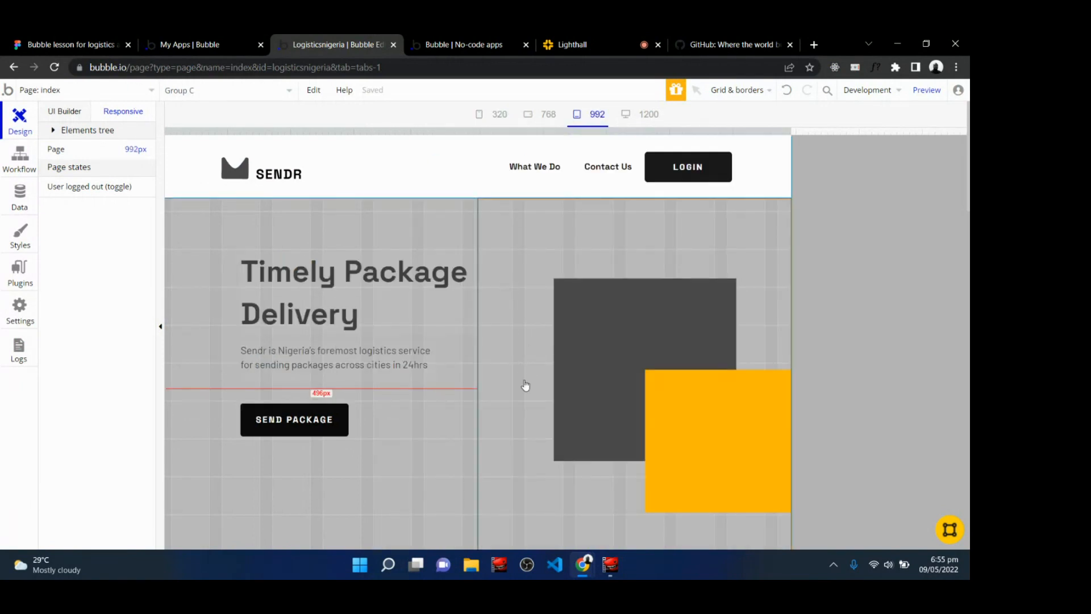
left_click(549, 114)
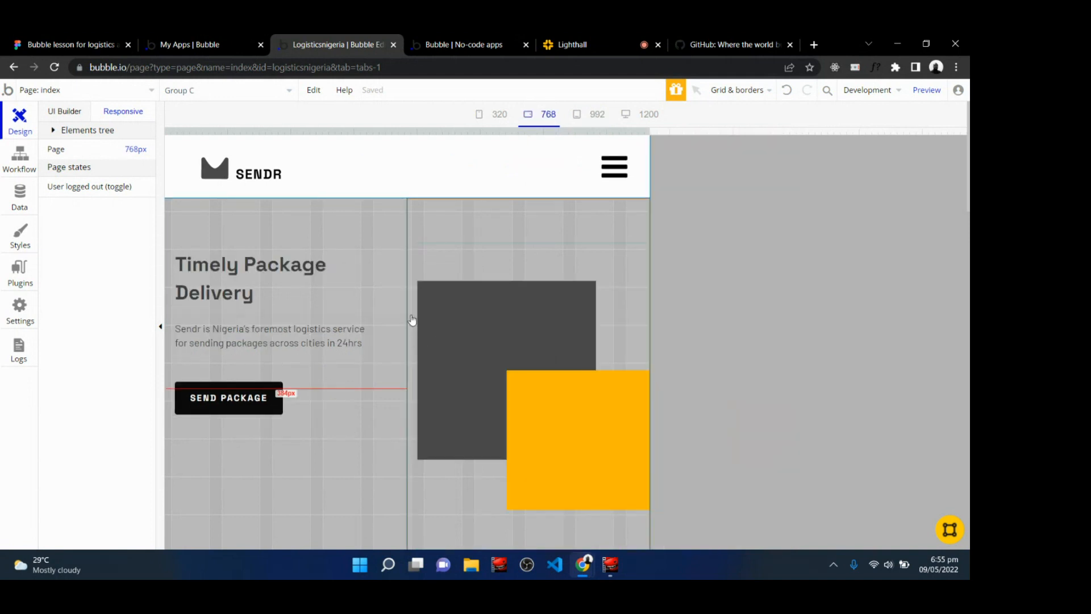
Switch to the live app preview tab, reload it, and open the browser's Inspect developer tools.
left_click(519, 40)
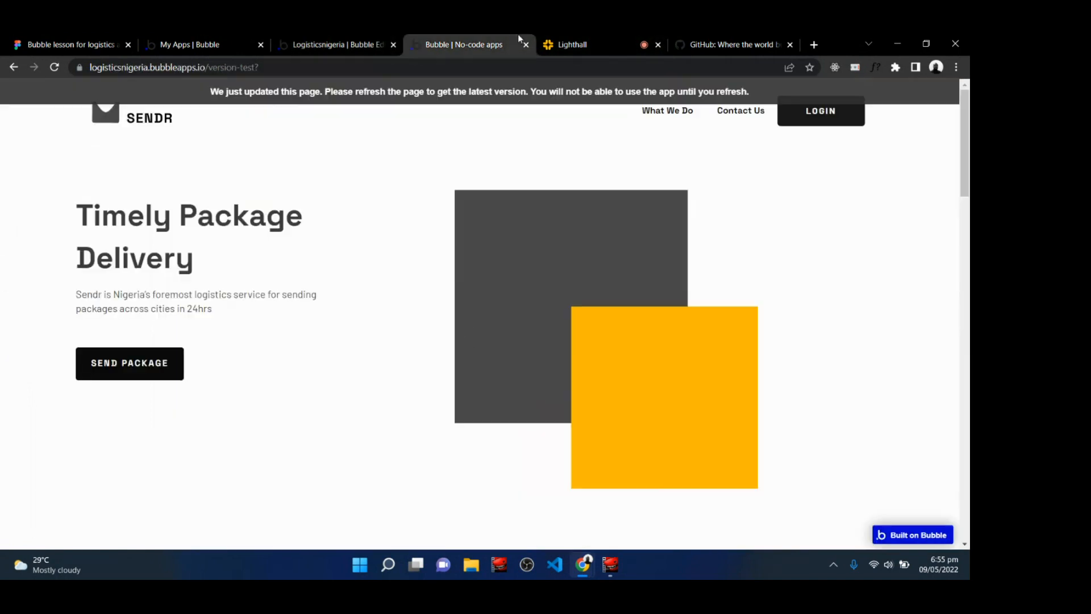
left_click(408, 94)
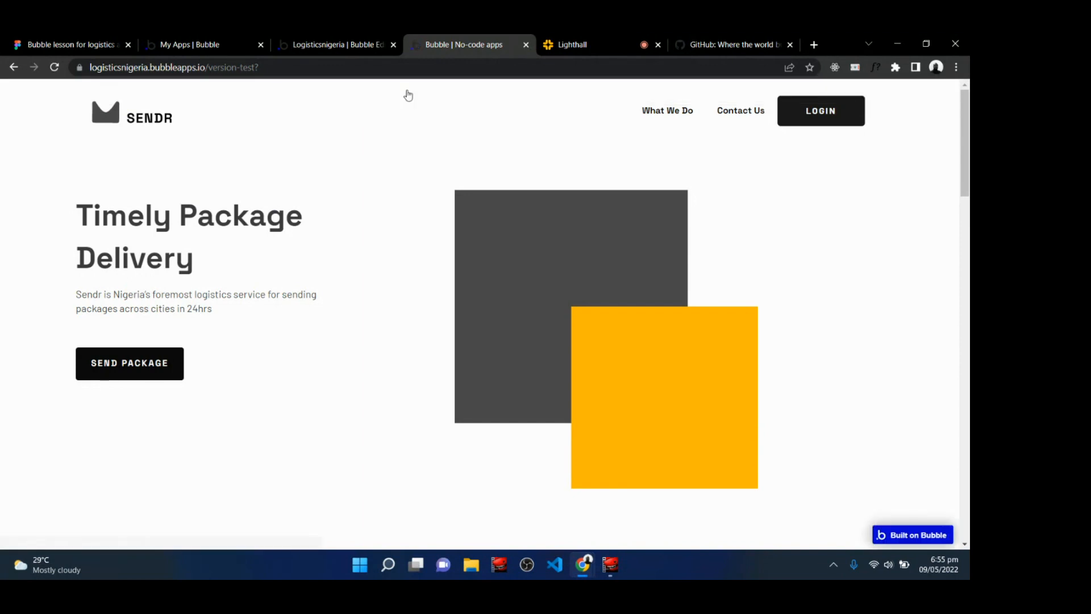
right_click(370, 169)
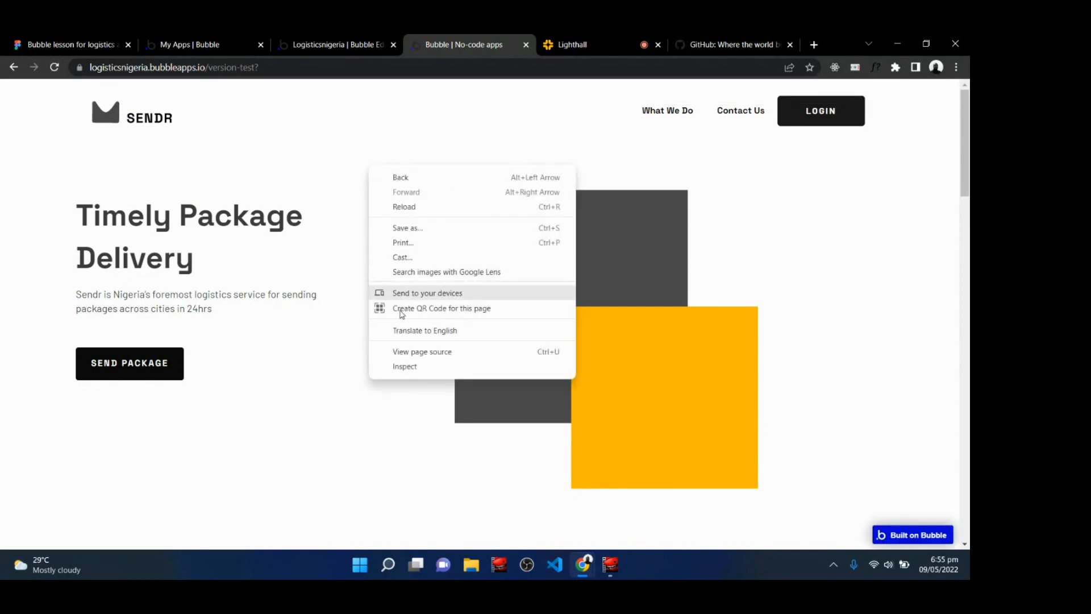
left_click(407, 372)
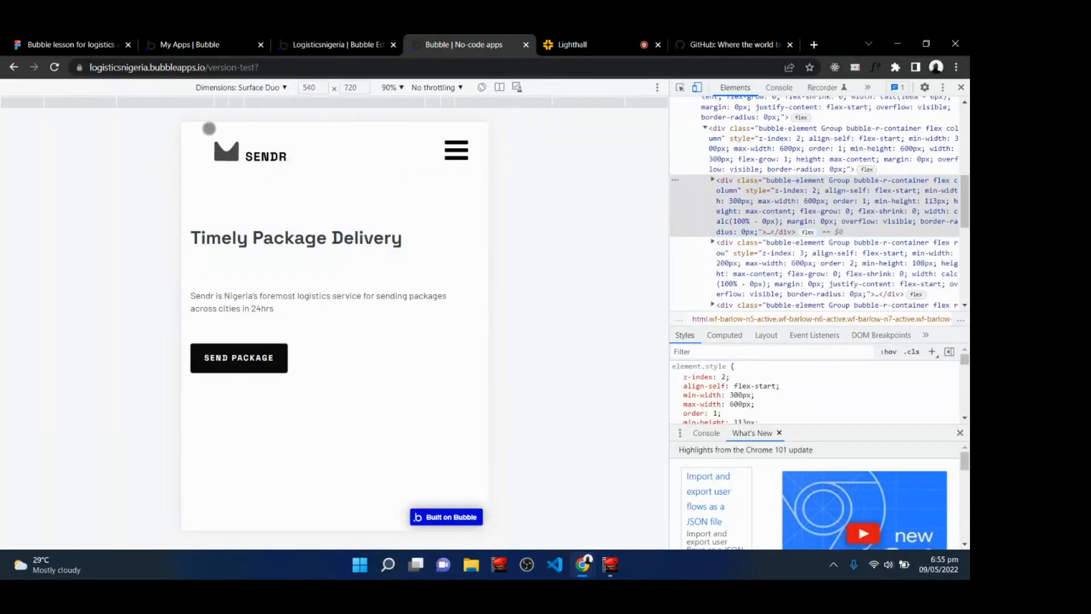
Preview the hero on several emulated devices, including Nest Hub, Nest Hub Max, Surface Duo, iPad Air, Galaxy Fold, Surface Pro 7 and iPhone 12 Pro.
left_click(274, 93)
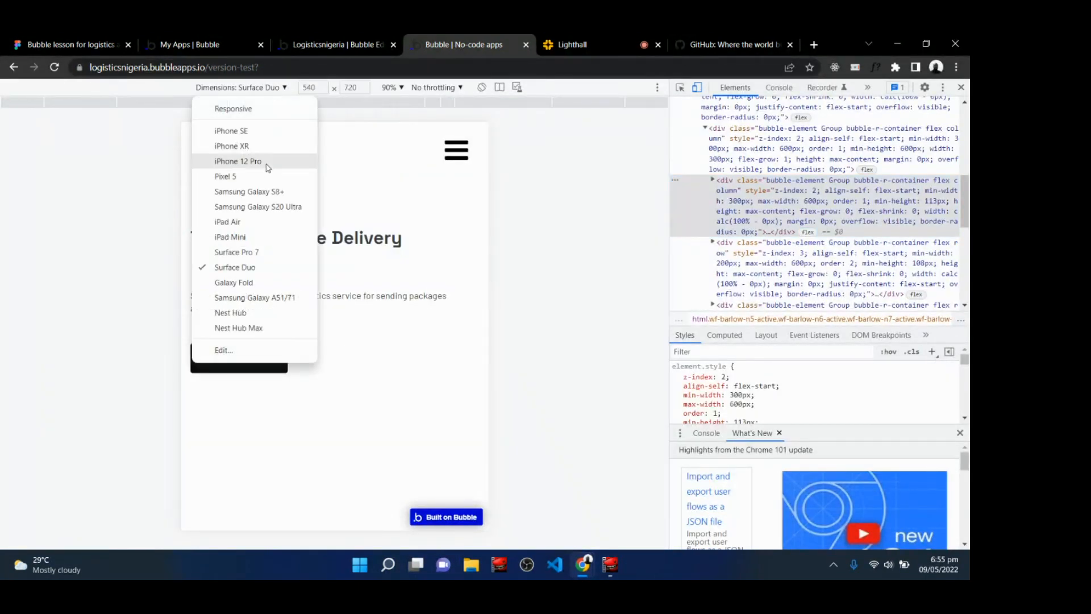
left_click(243, 310)
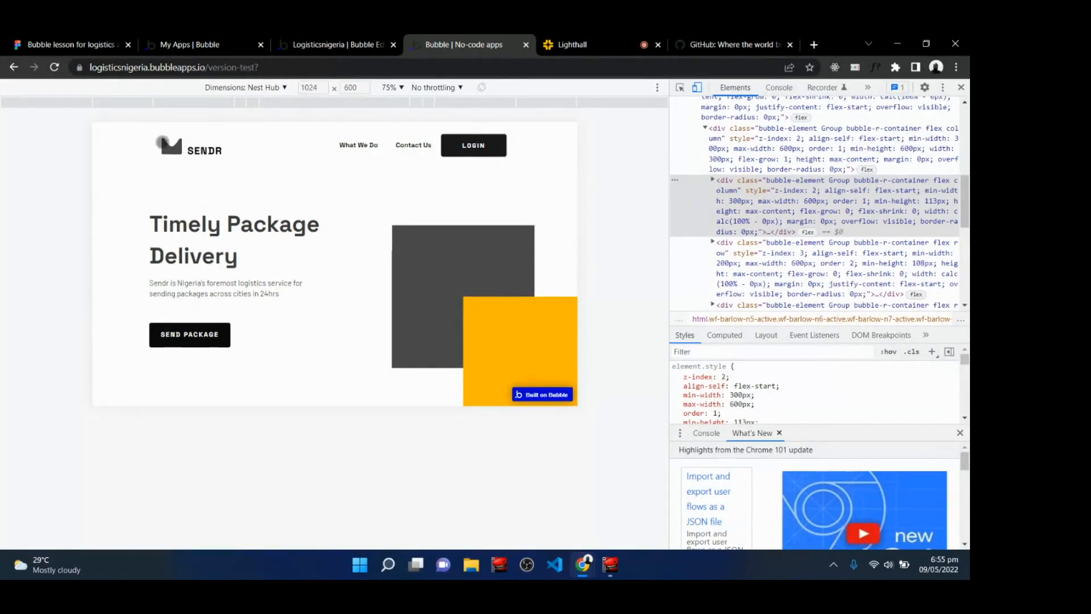
left_click(271, 88)
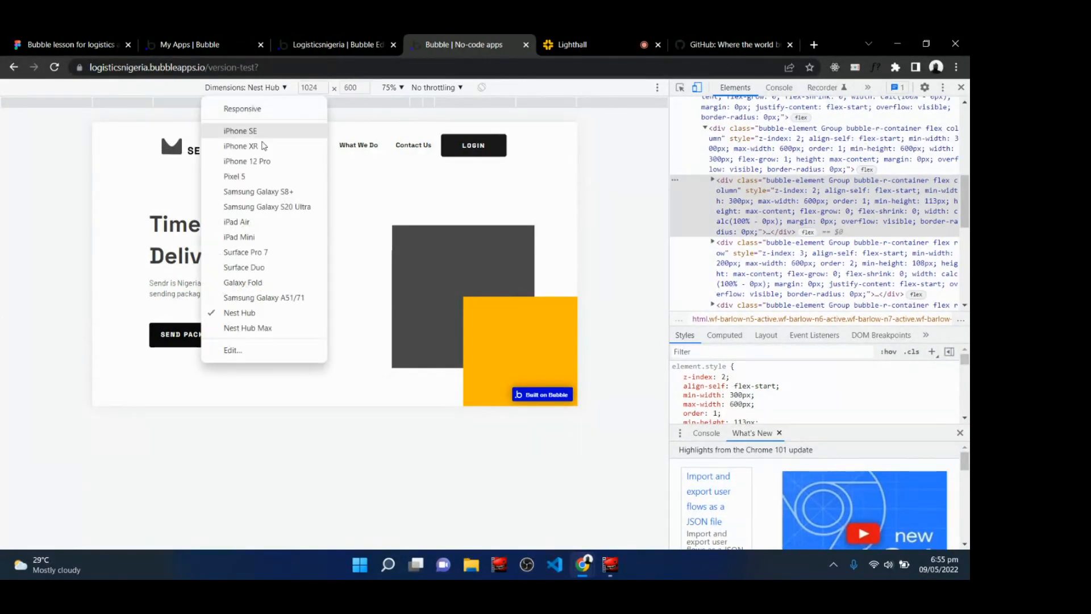
left_click(245, 330)
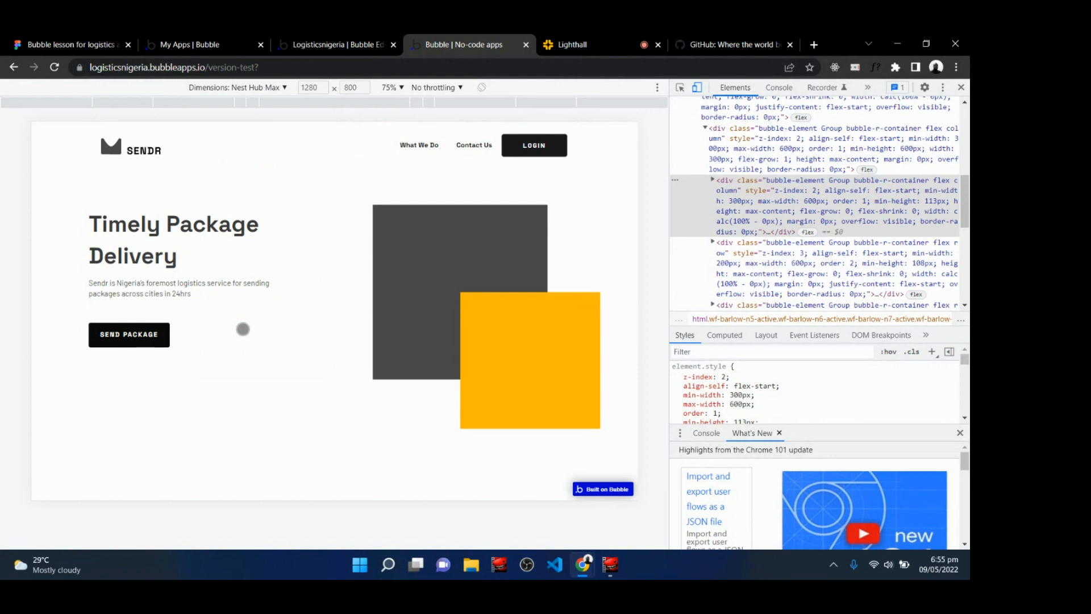
left_click(273, 90)
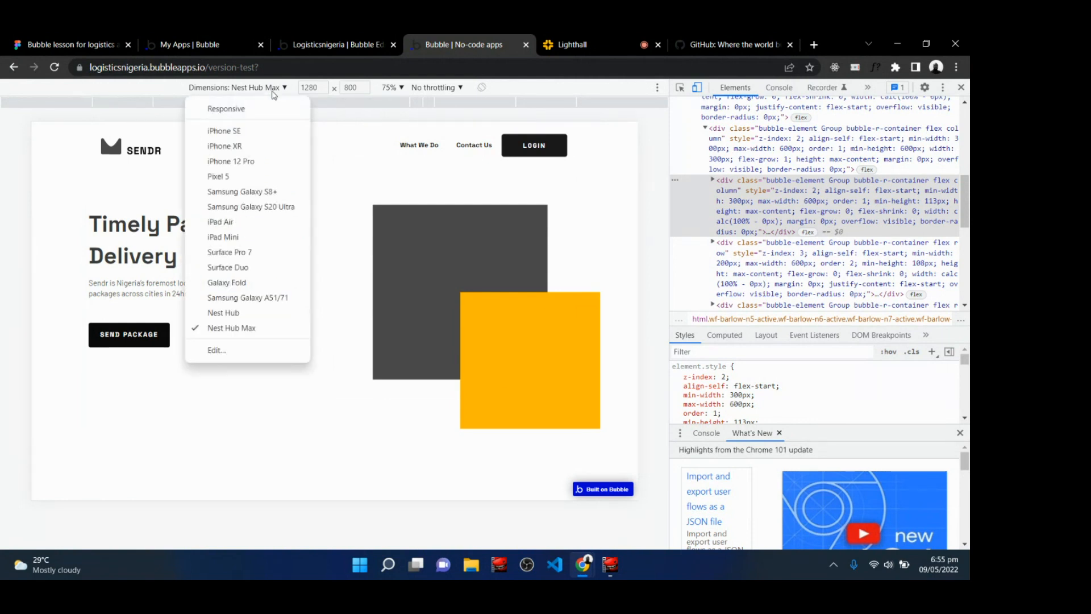
left_click(227, 268)
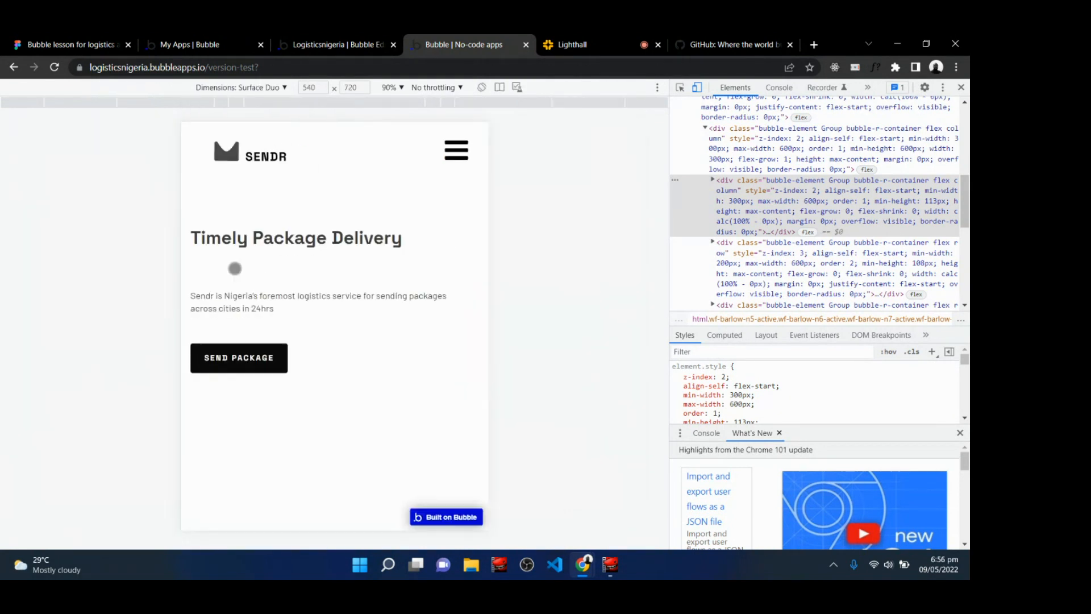
left_click(274, 93)
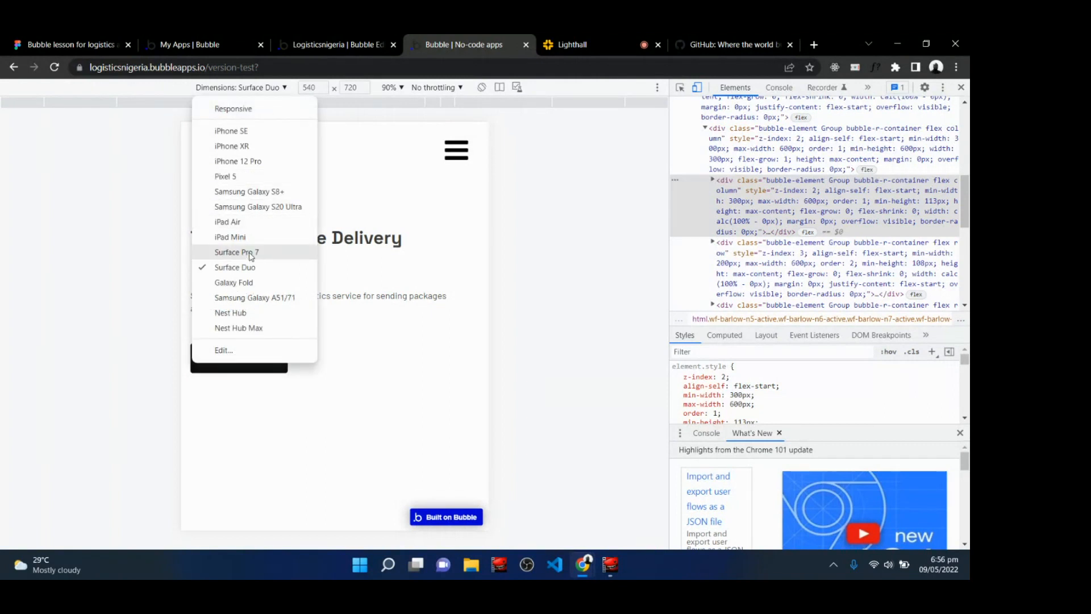
left_click(238, 222)
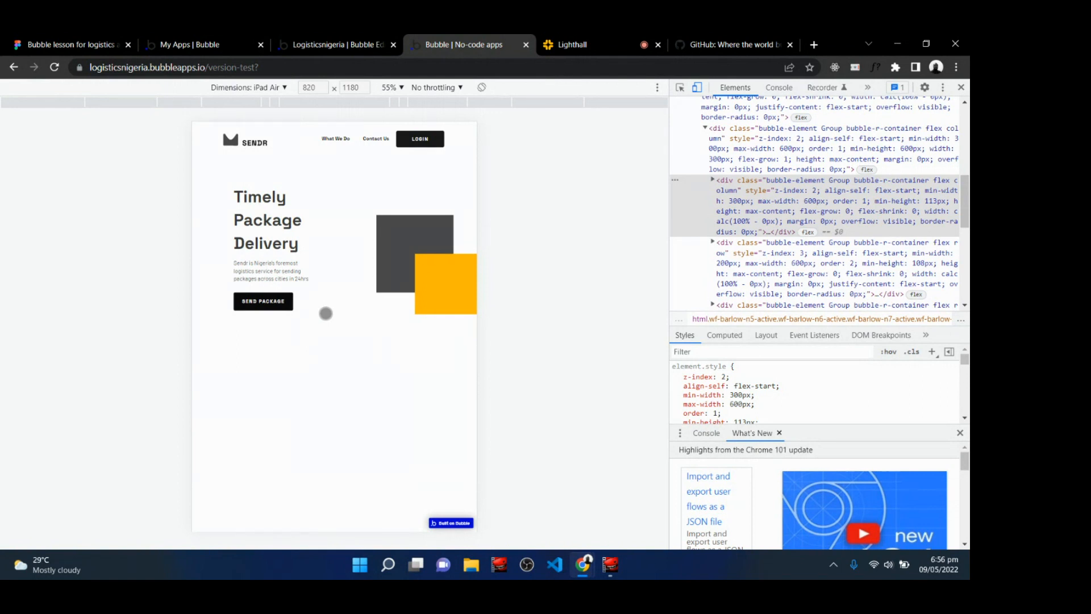
left_click(267, 87)
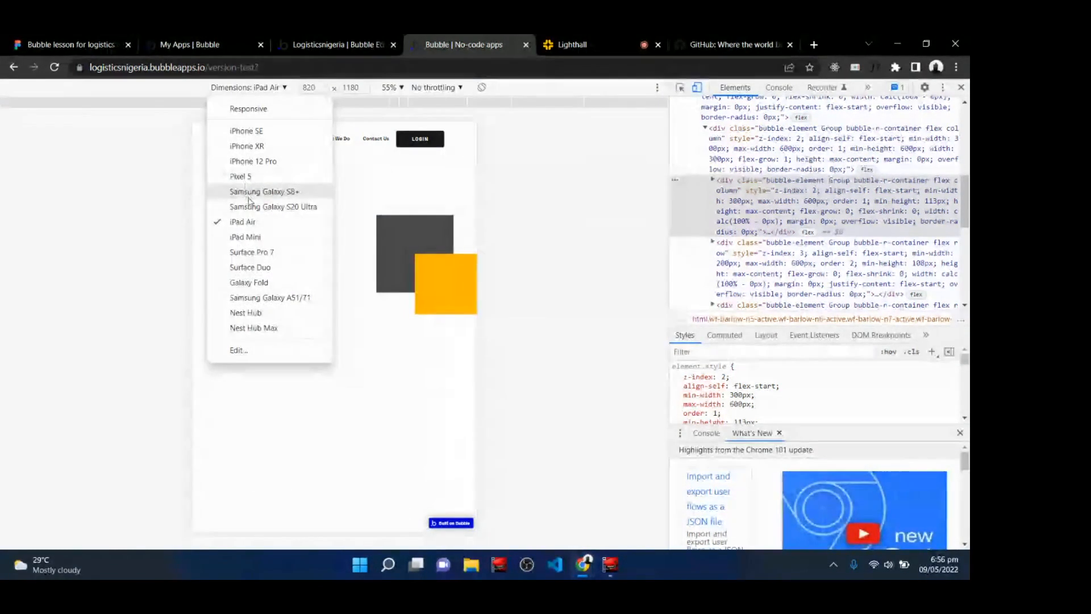
left_click(247, 283)
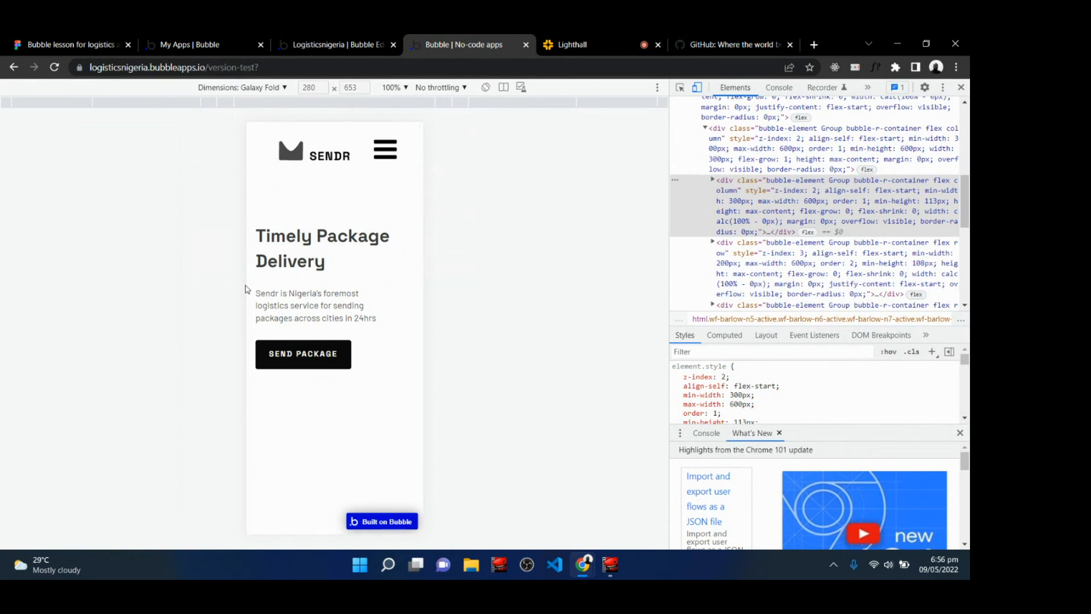
left_click(276, 88)
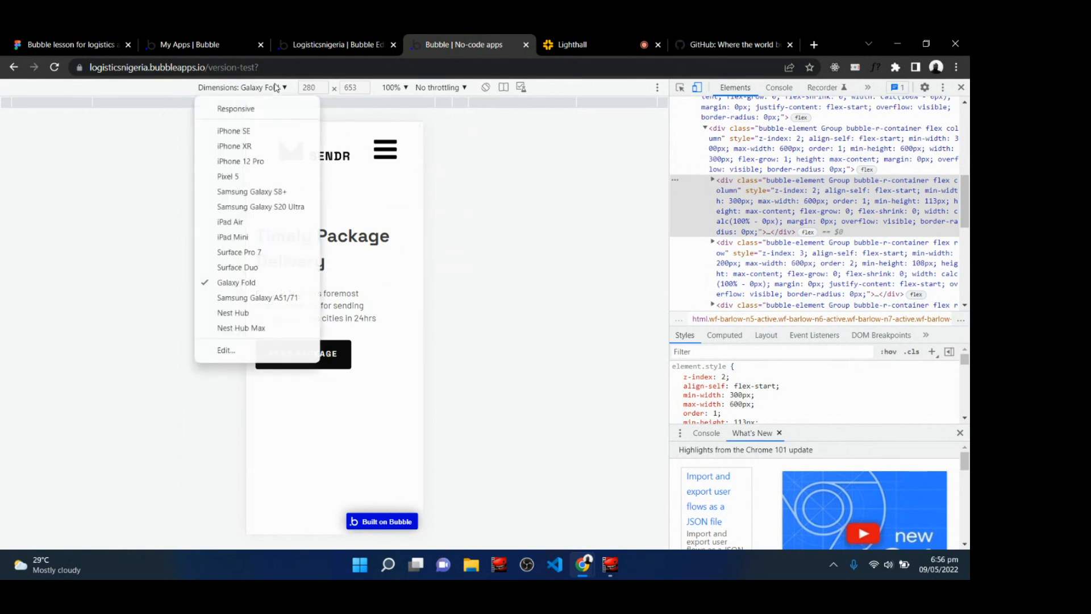
left_click(247, 253)
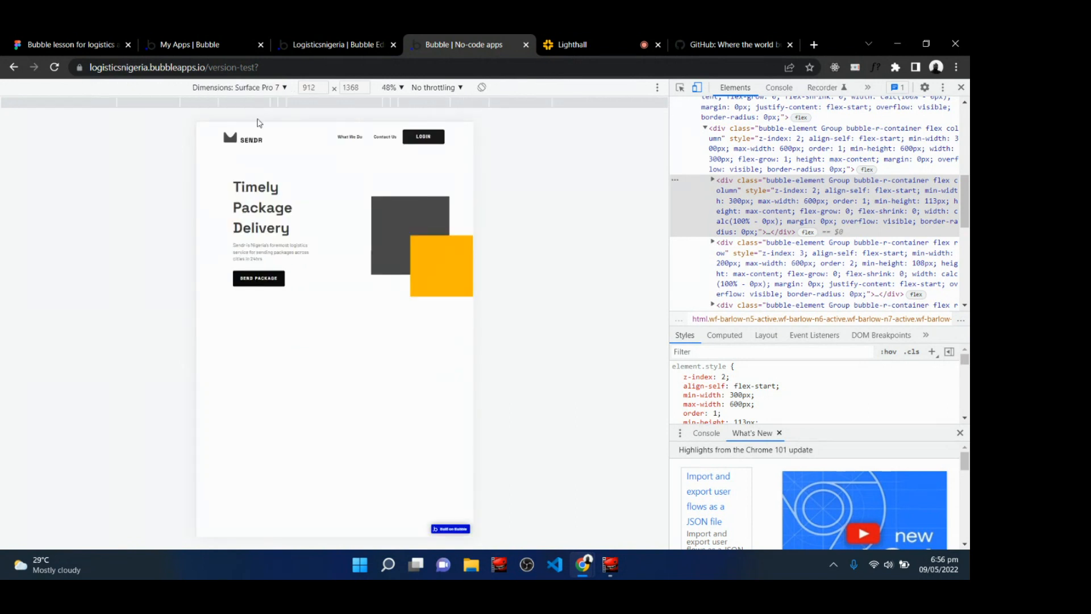
left_click(269, 91)
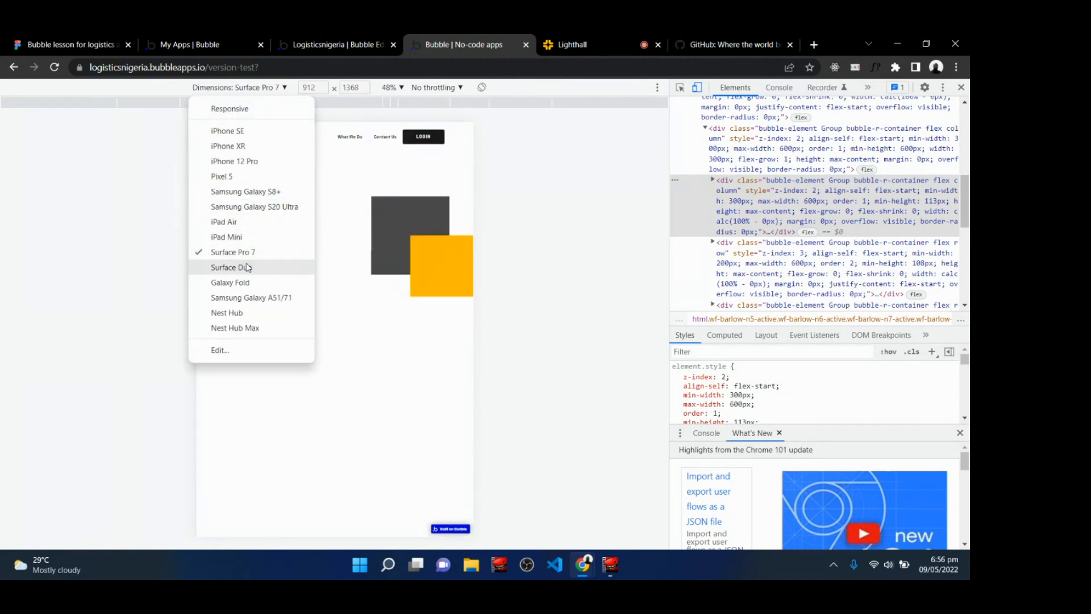
left_click(248, 268)
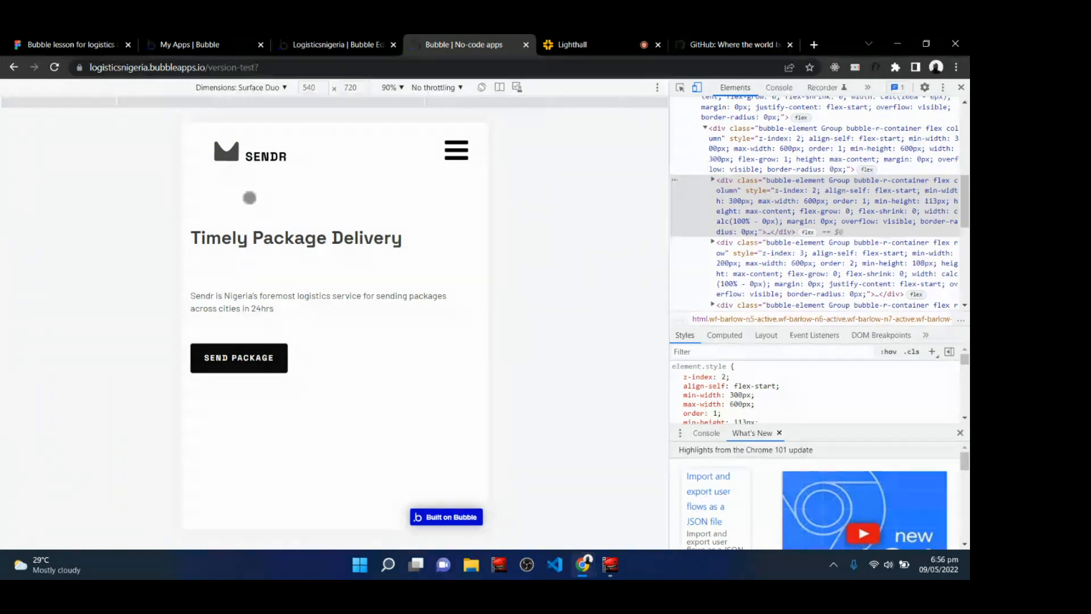
left_click(274, 89)
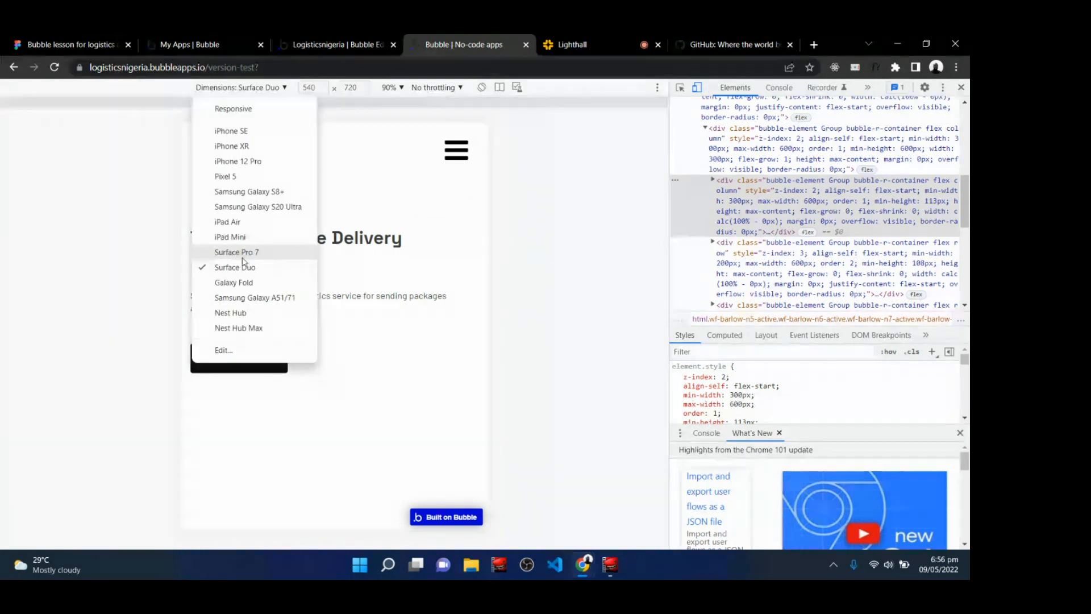
left_click(251, 160)
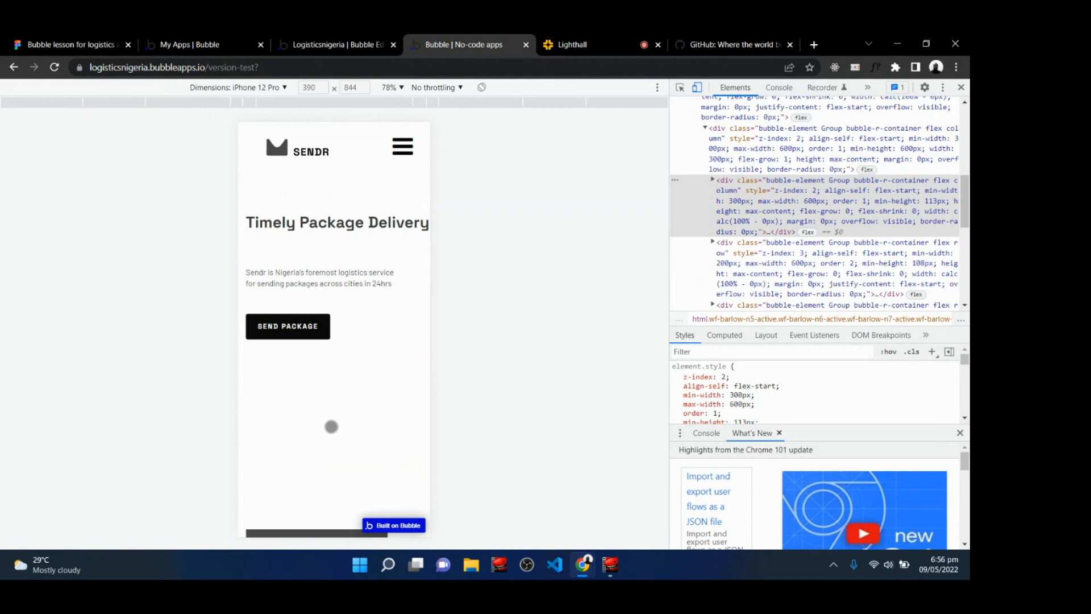
Go back to the editor, open Group B's element editor and switch to its Conditional tab.
left_click(619, 39)
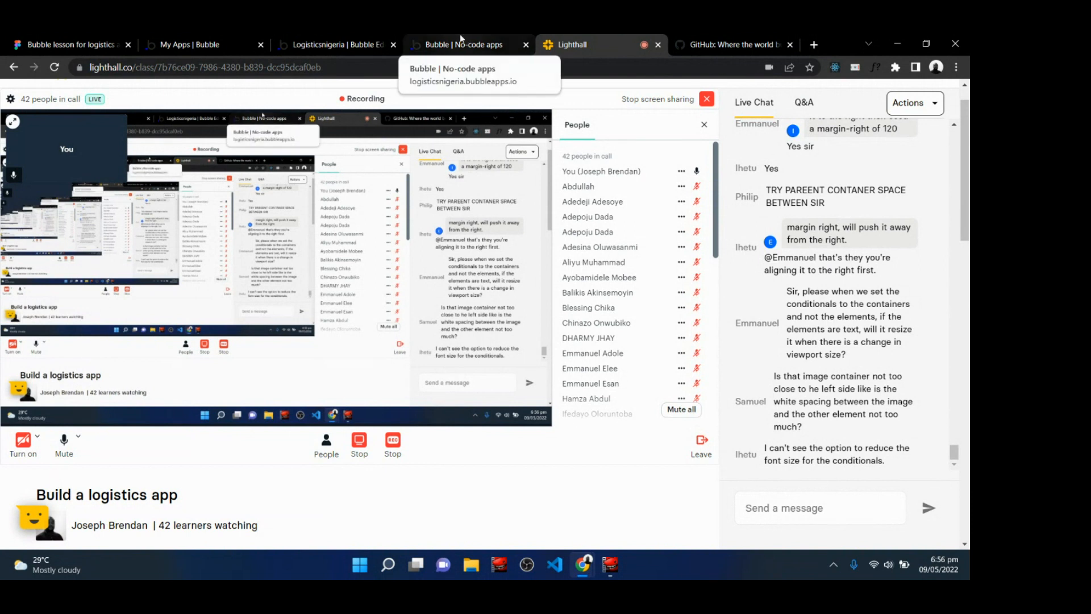
left_click(339, 39)
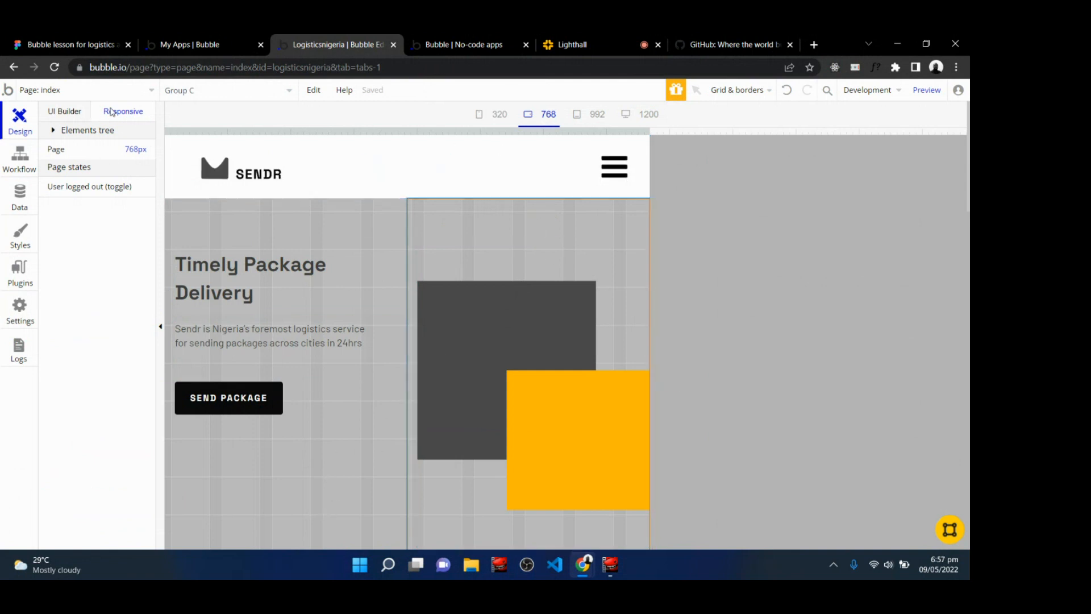
left_click(72, 111)
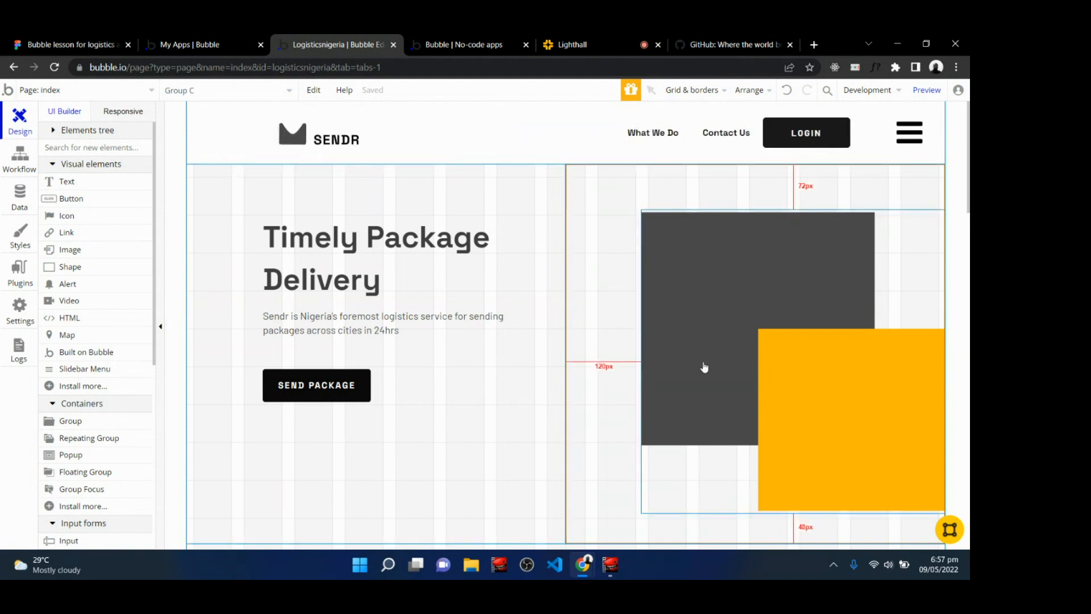
double_click(481, 459)
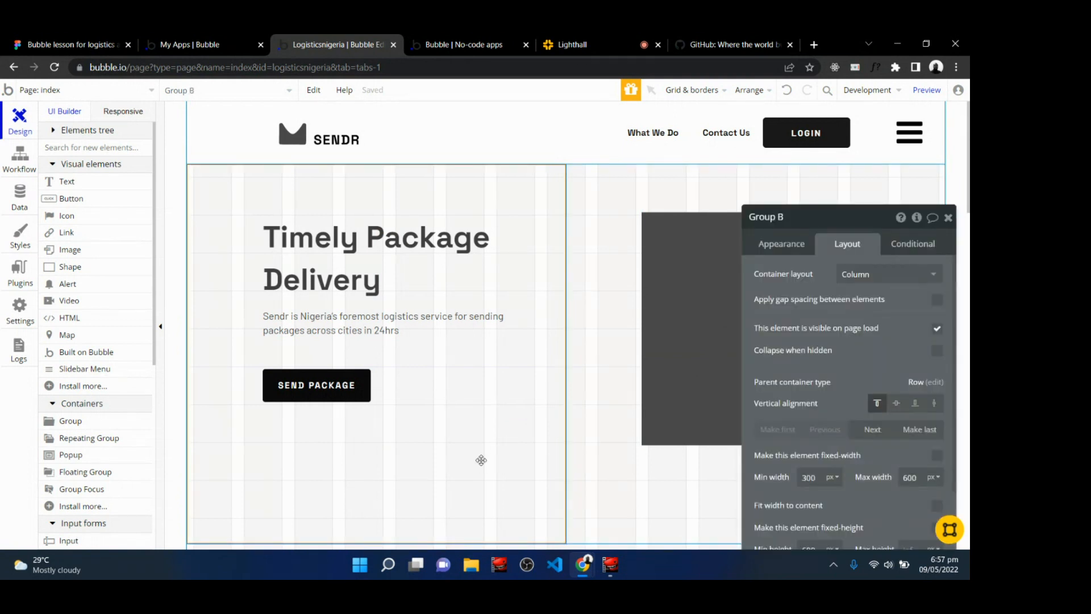
left_click(913, 243)
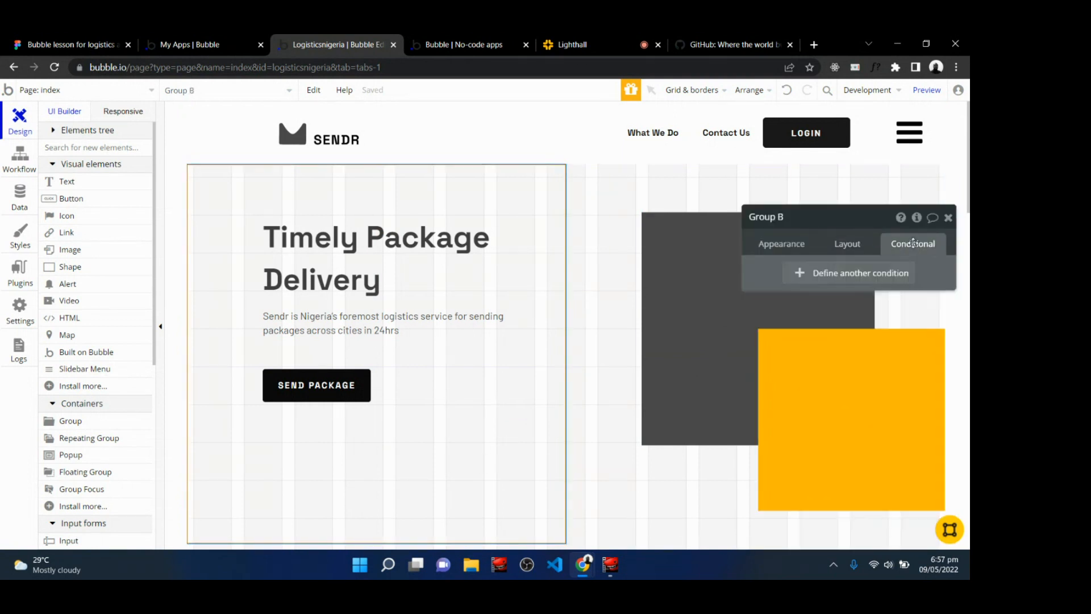
left_click_drag(846, 221, 819, 168)
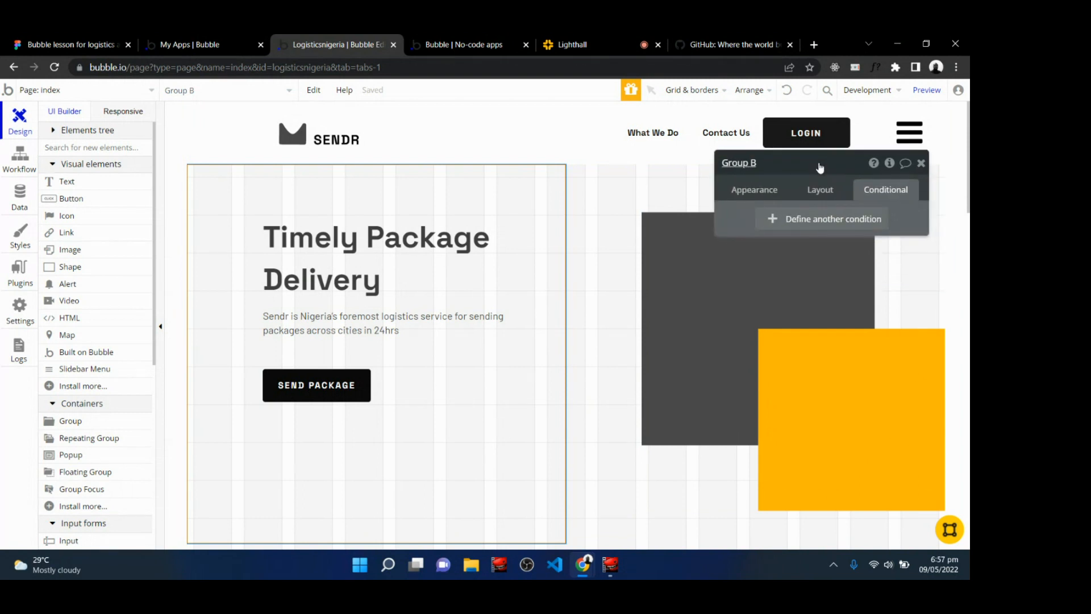
Add a new condition on Group B: when Current page width < 420.
left_click(819, 225)
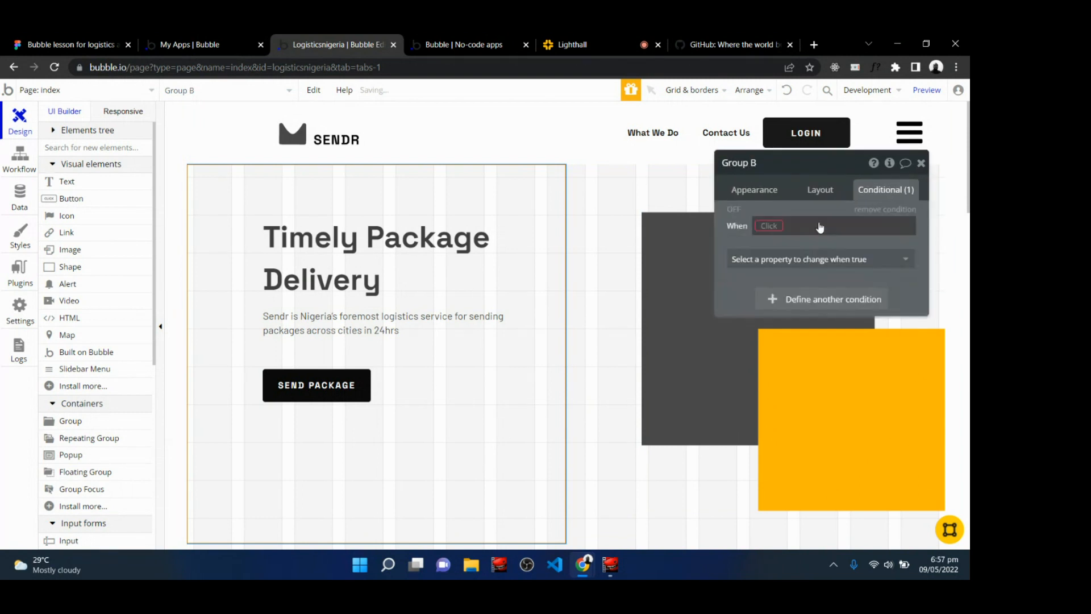
left_click(770, 225)
type("curre")
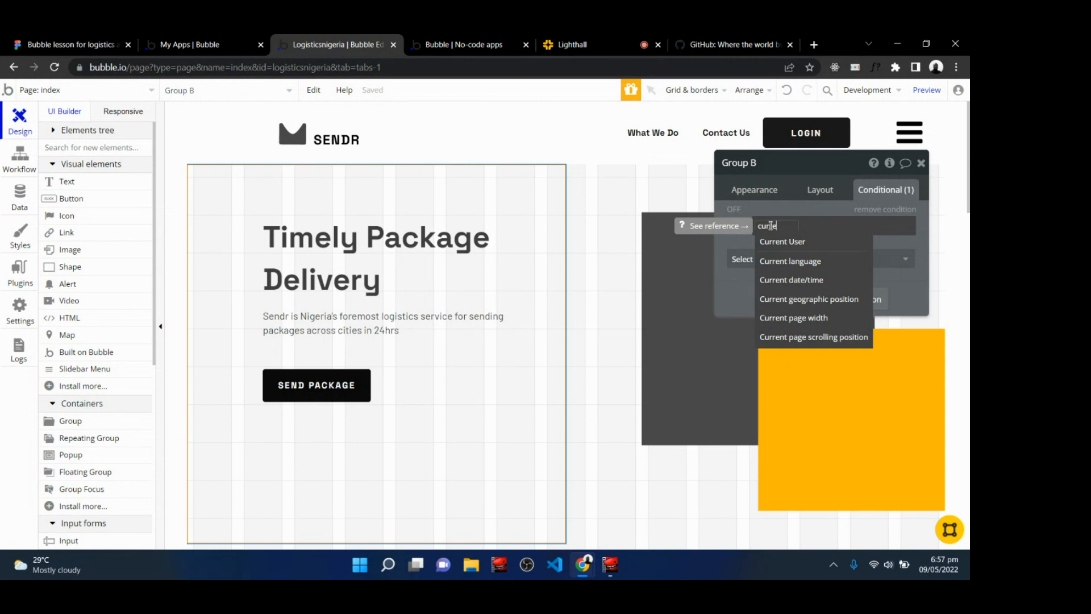
left_click(816, 317)
left_click(835, 337)
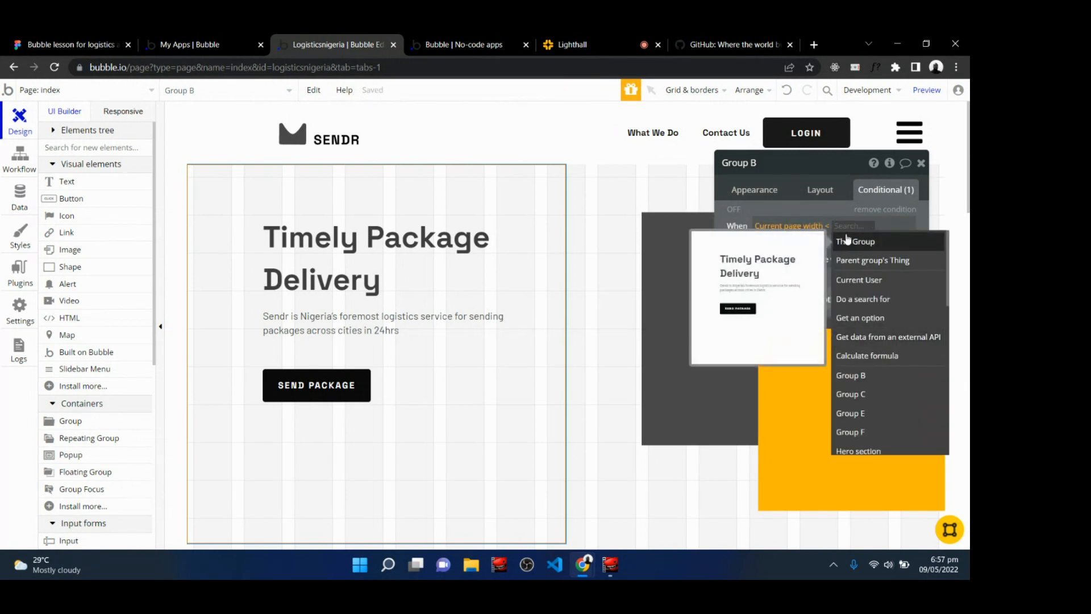
type("420")
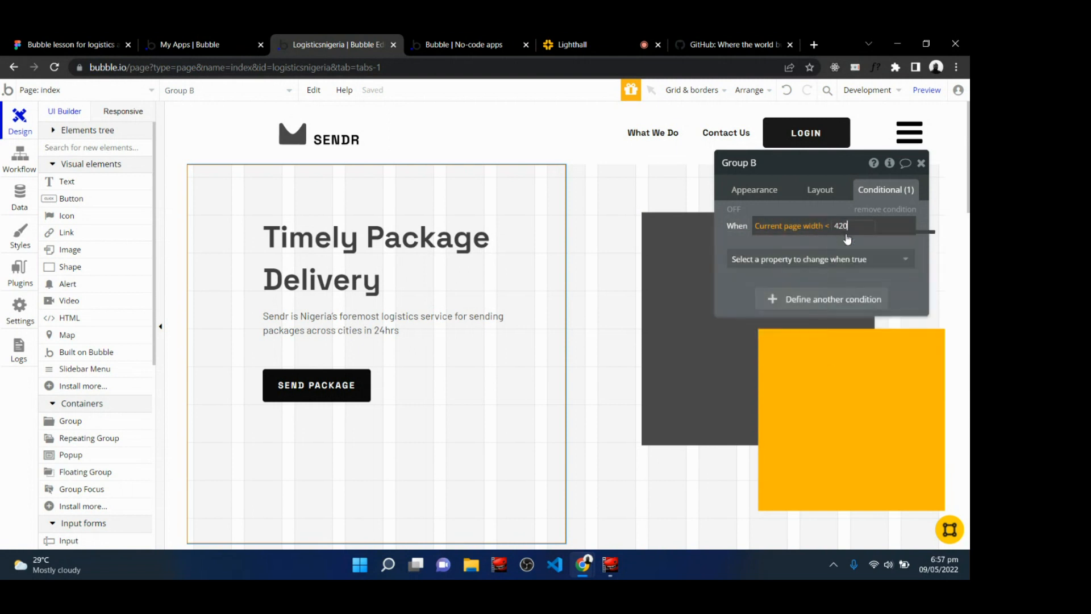
left_click(897, 281)
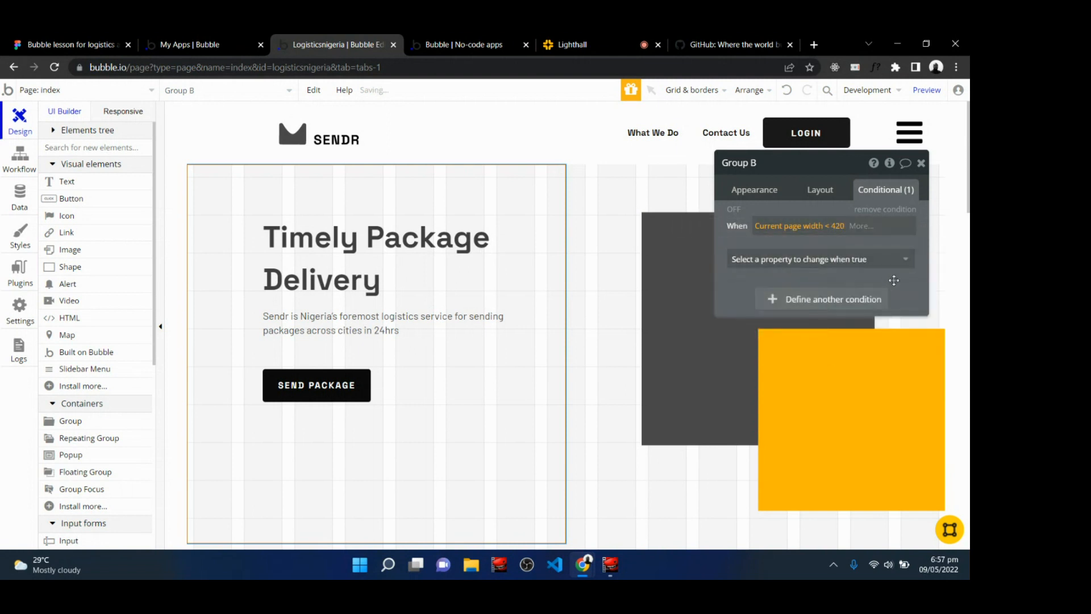
Make the condition change Group B's min height to 400 px.
left_click(853, 260)
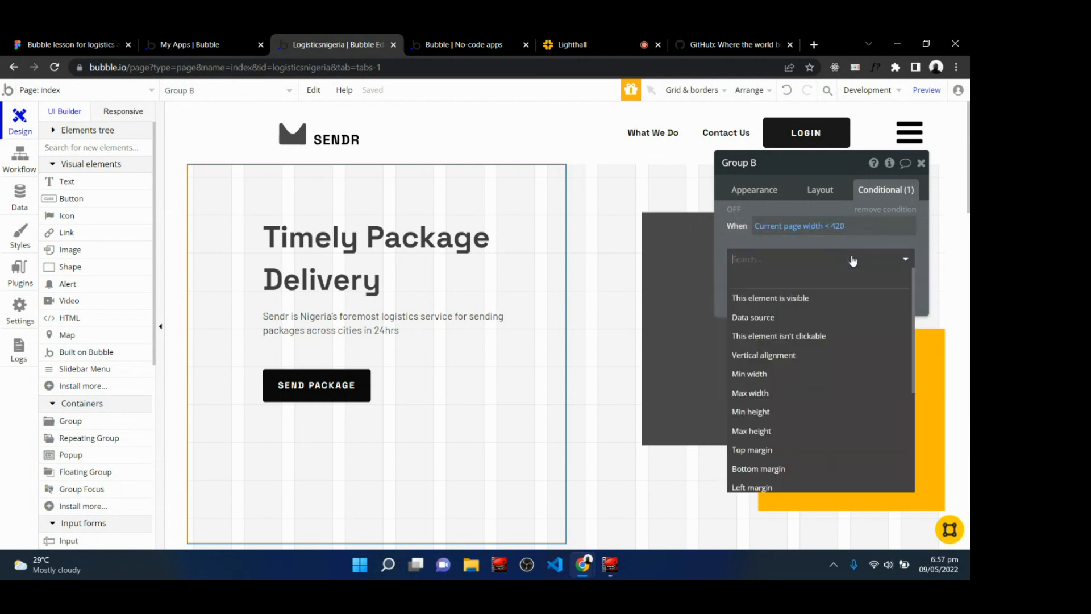
left_click(784, 414)
double_click(869, 256)
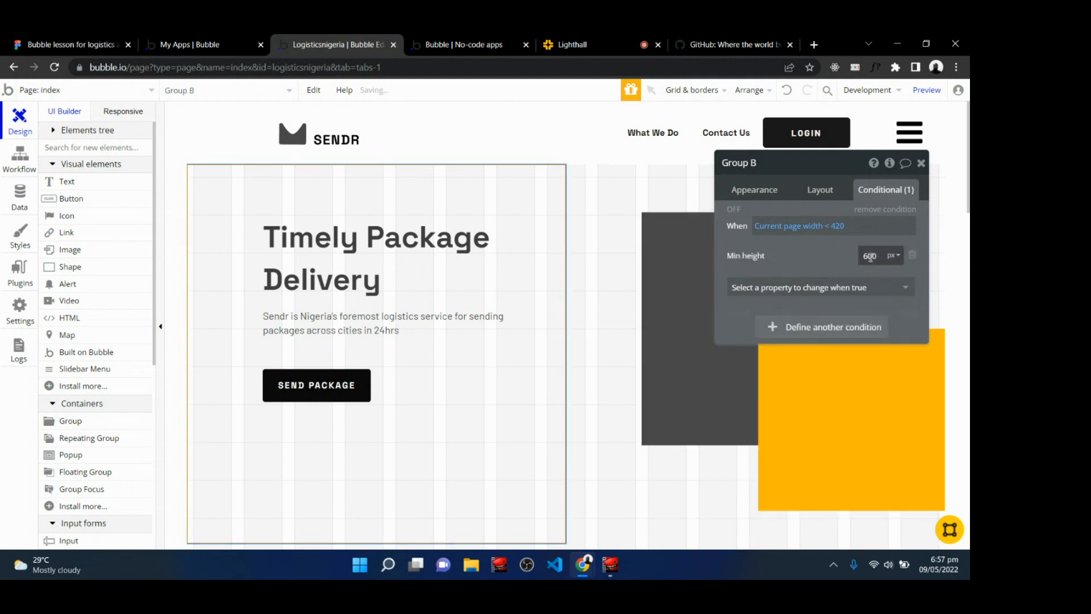
type("400")
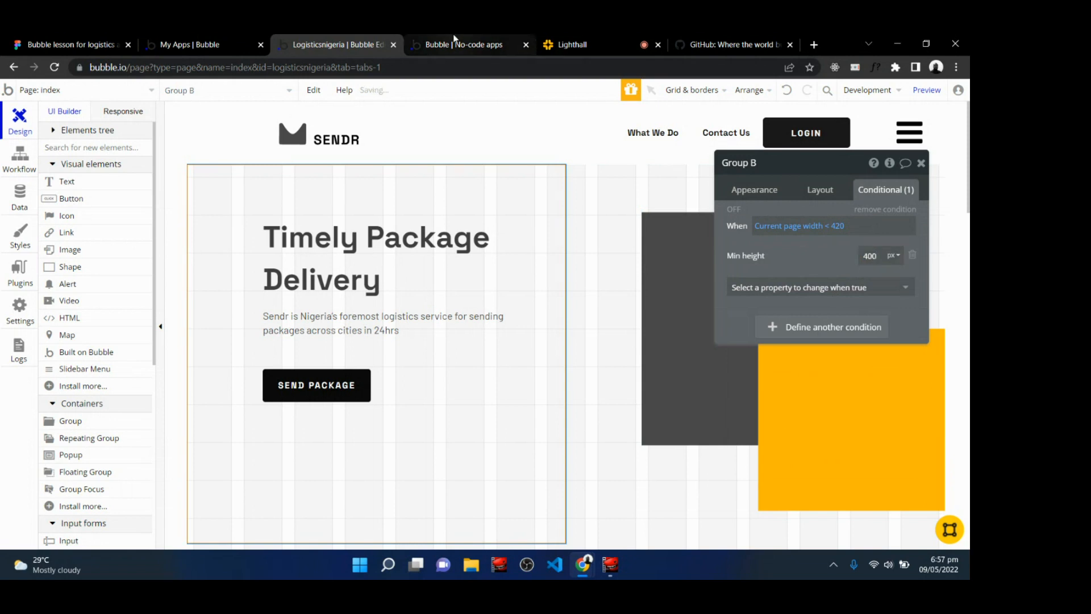
Reload the live preview and check the hero on iPhone XR, iPhone SE, Samsung Galaxy S8+ and Samsung Galaxy S20 Ultra.
left_click(464, 45)
key("F5")
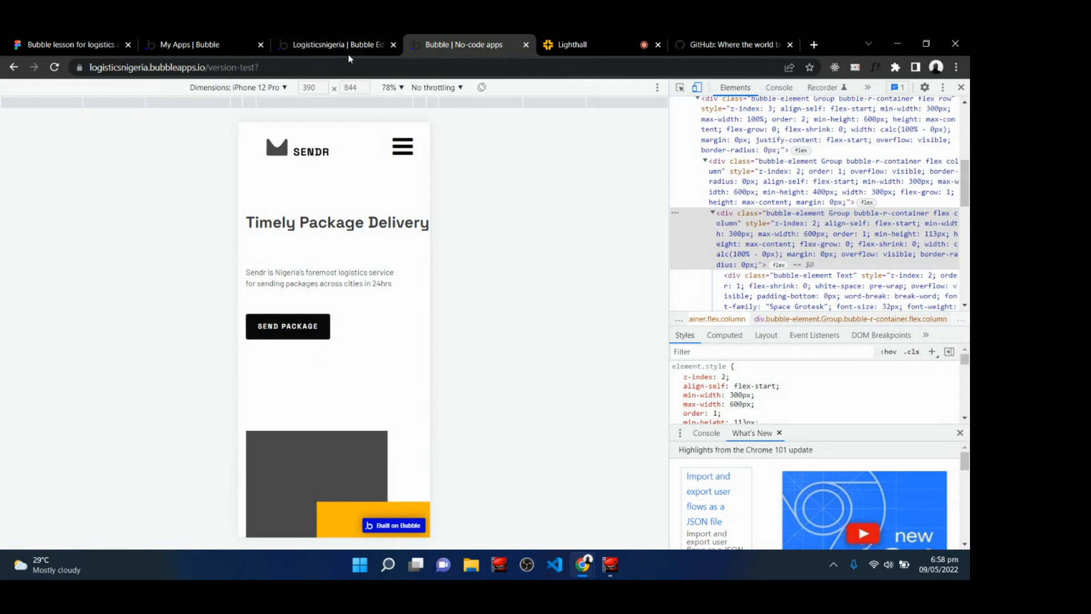
left_click(273, 88)
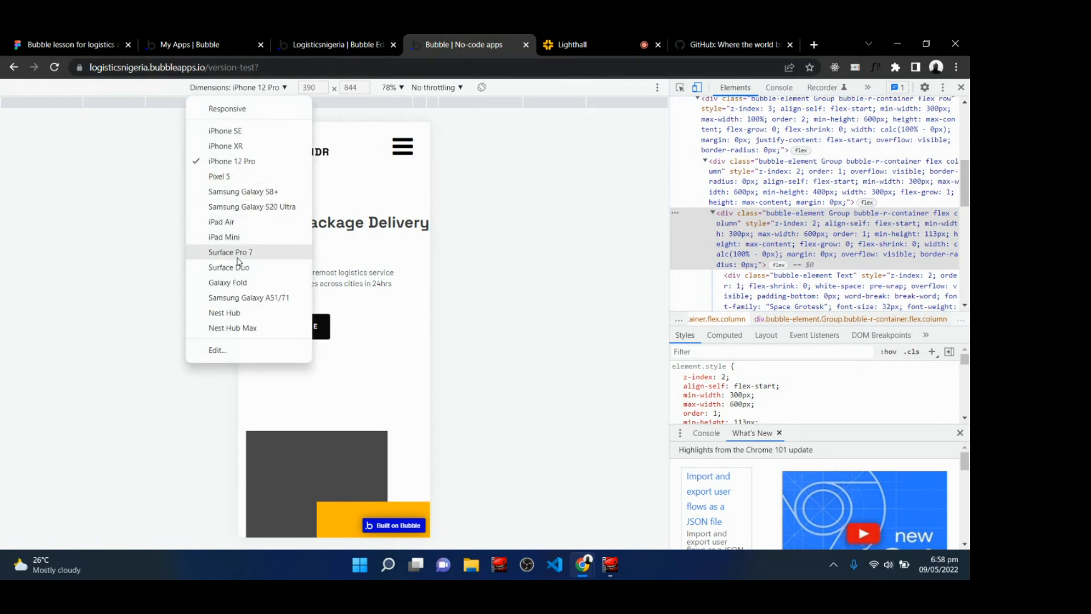
left_click(260, 143)
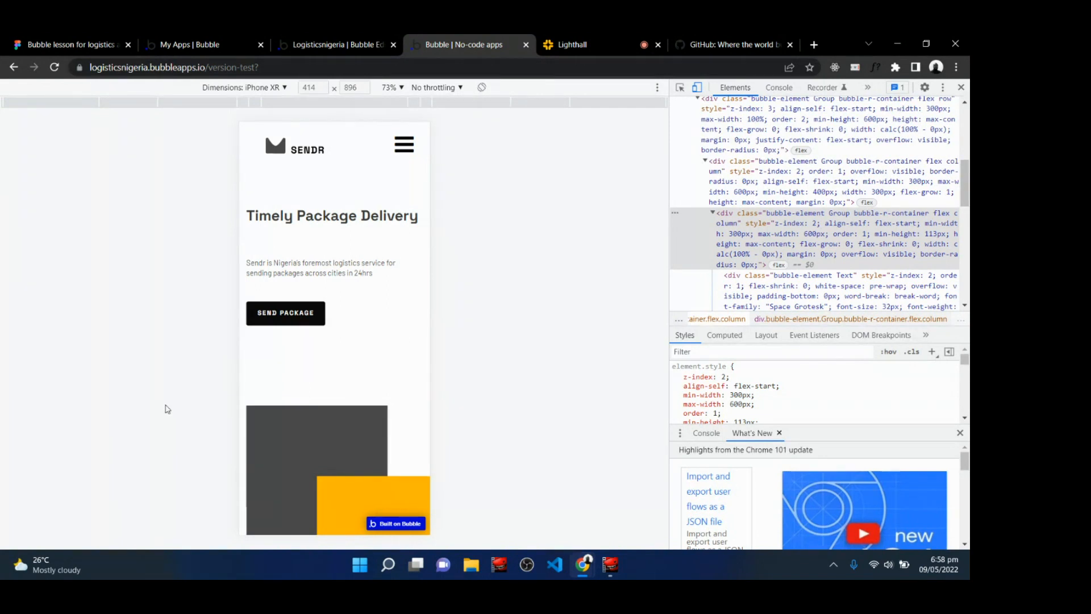
left_click(273, 86)
left_click(254, 130)
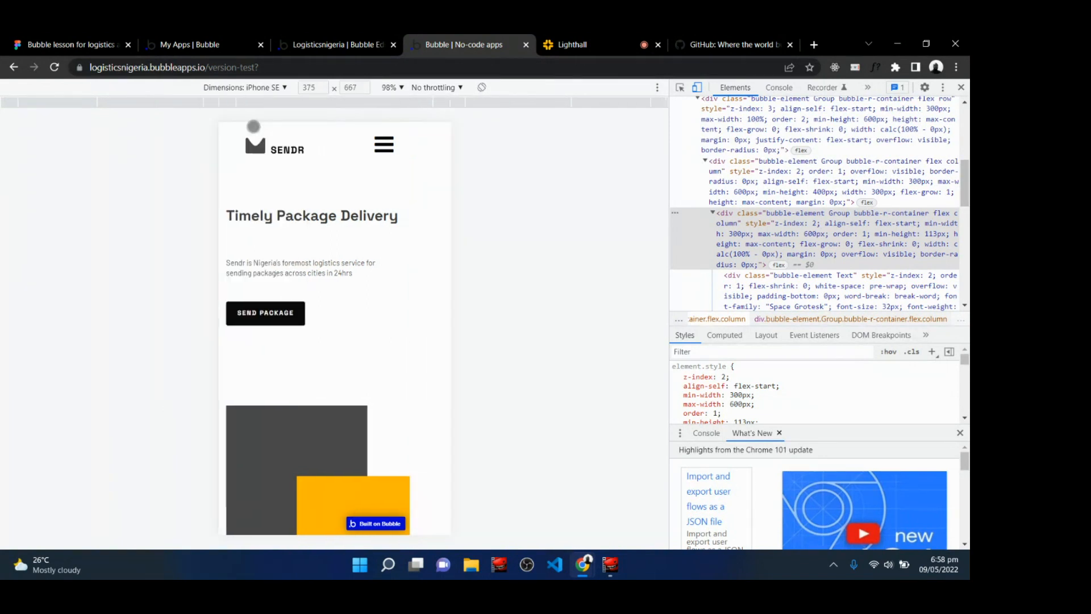
scroll(335, 341, "down", 5)
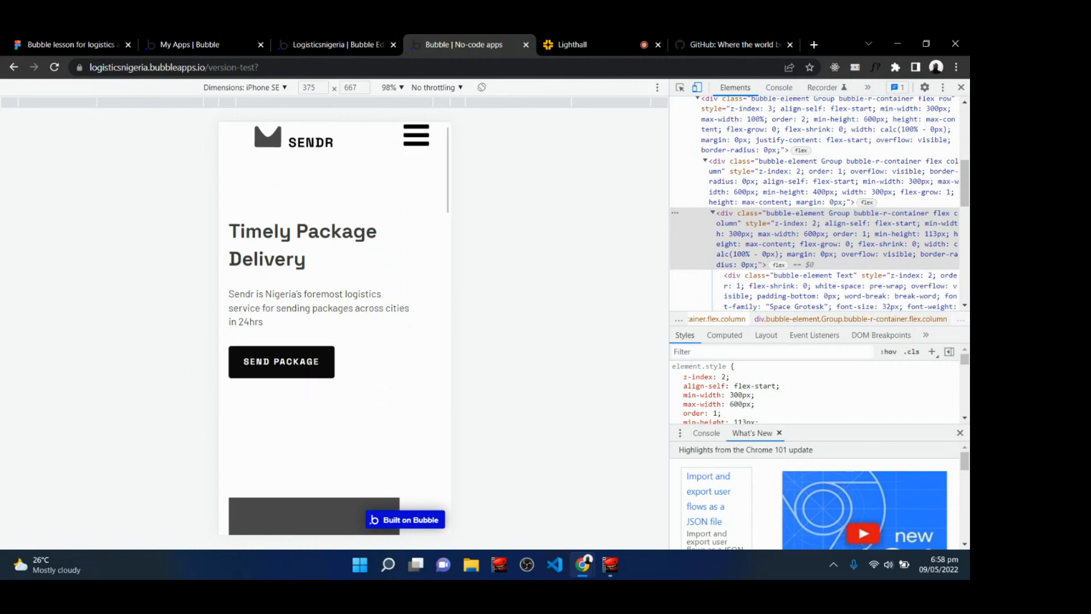
scroll(335, 341, "up", 5)
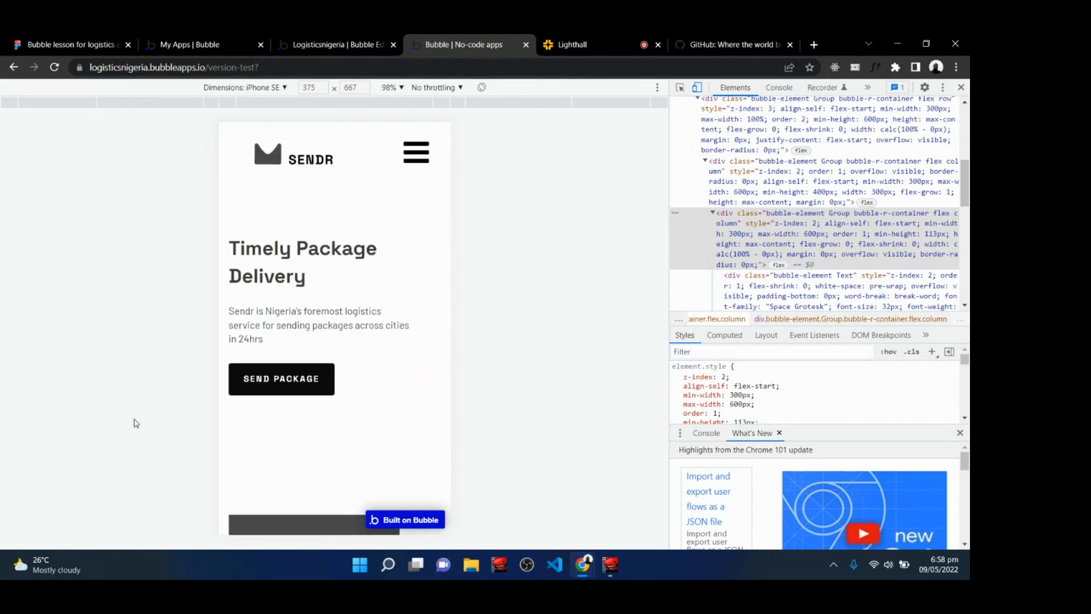
left_click(281, 89)
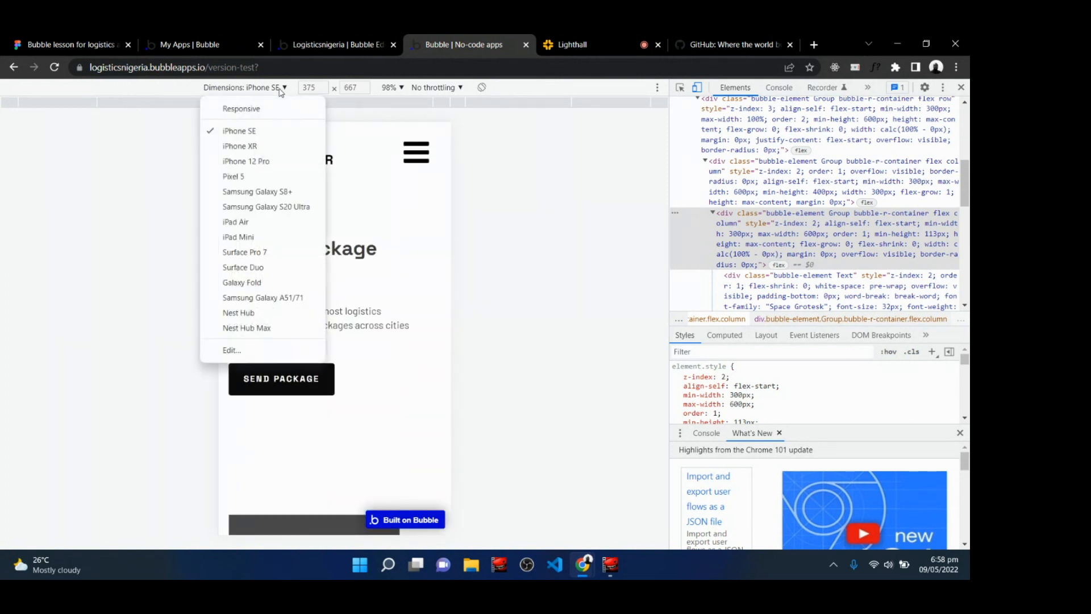
left_click(277, 195)
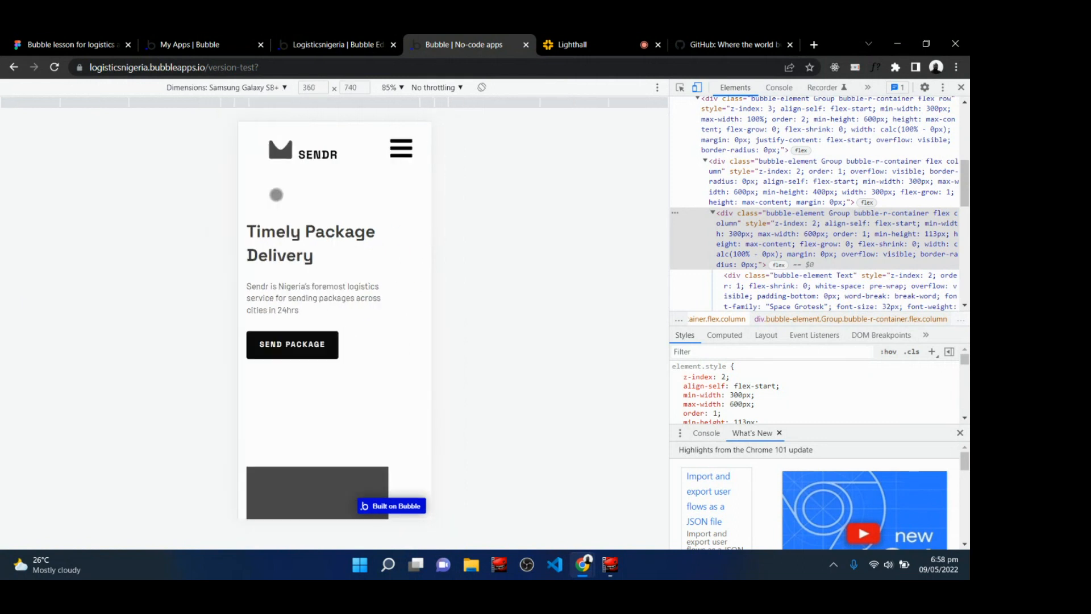
scroll(334, 320, "down", 4)
scroll(334, 320, "up", 4)
left_click(268, 88)
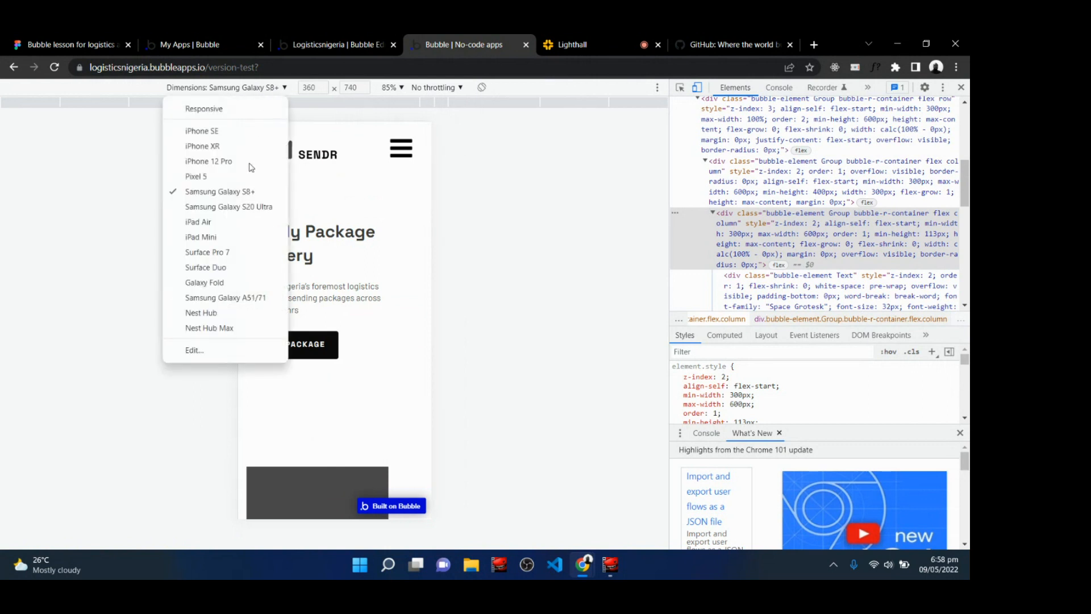
left_click(243, 206)
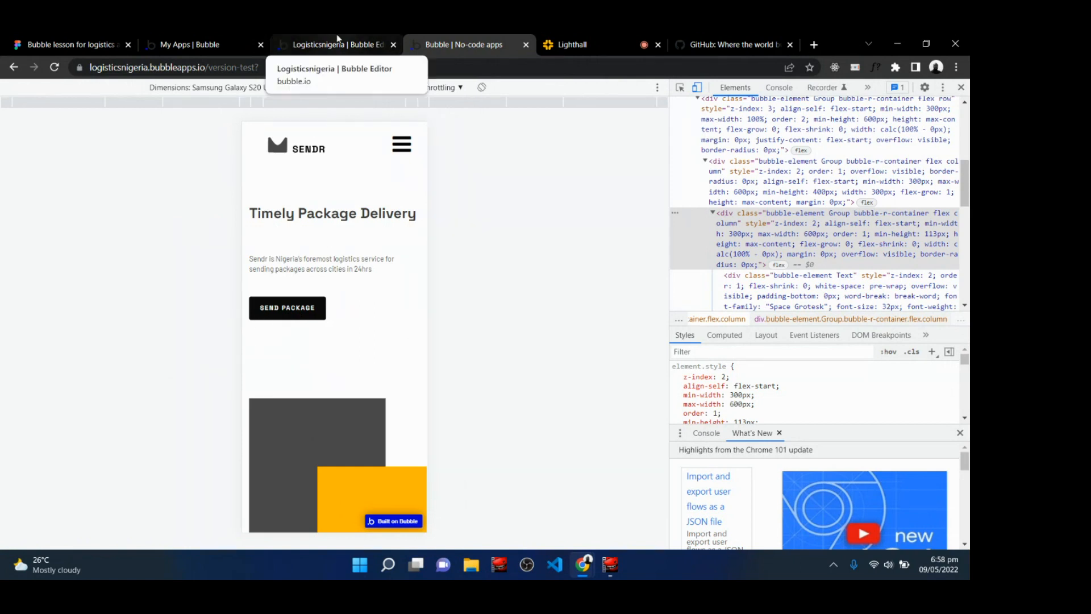
Glance at the class chat, return to the editor and close Group B's element editor.
left_click(602, 40)
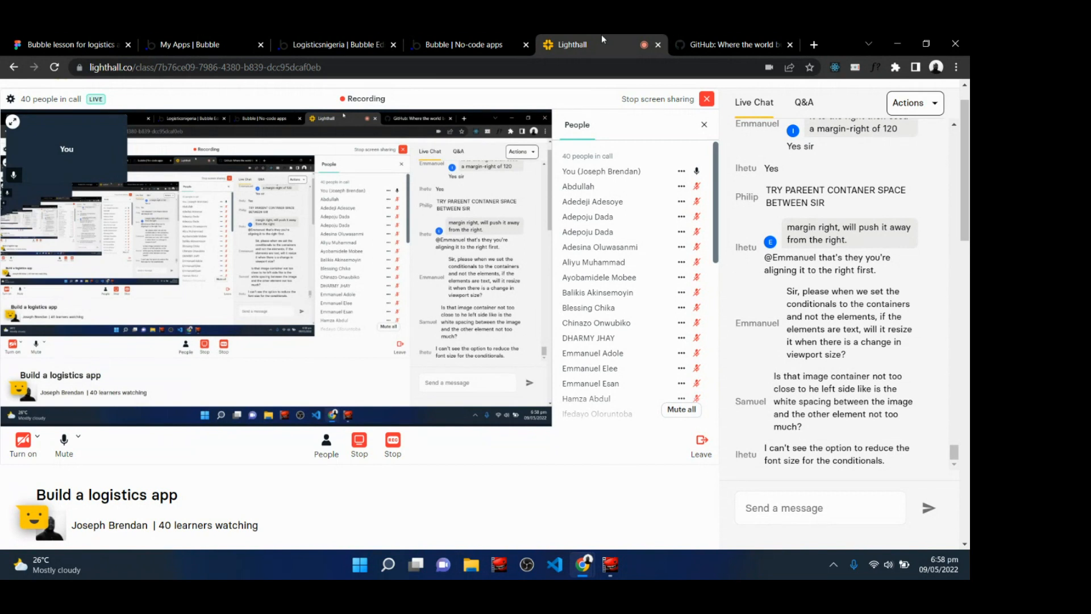
left_click(307, 39)
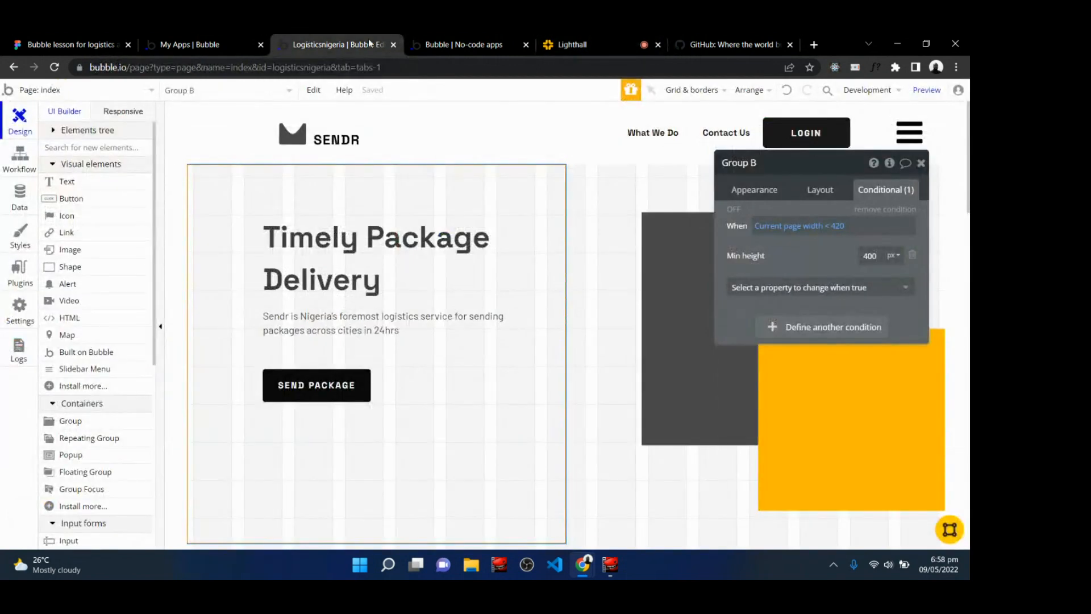
left_click(921, 163)
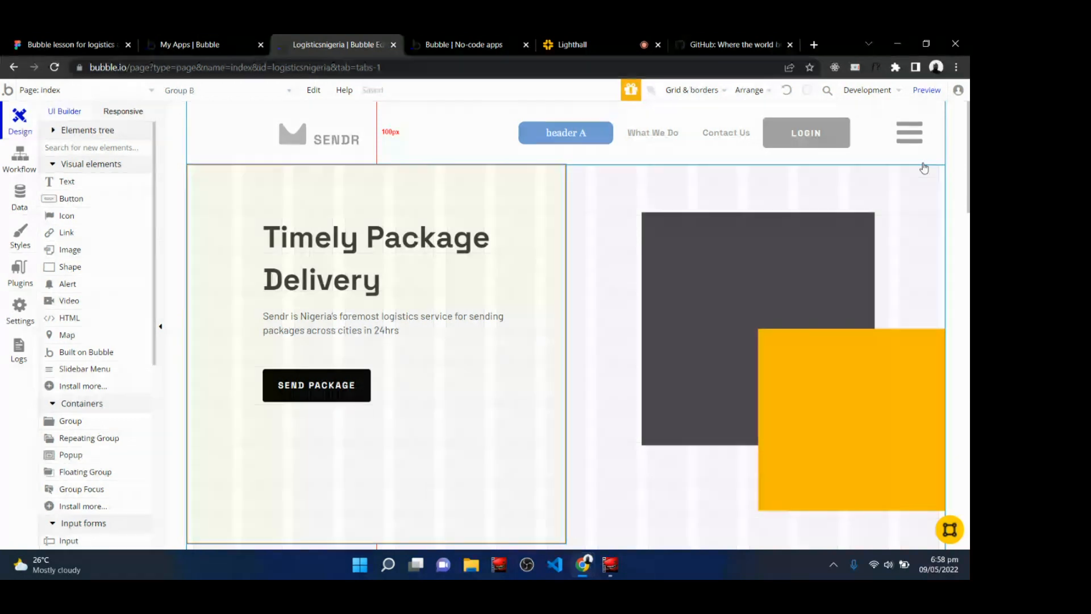
Return to the live preview and close the developer tools to view the full-width hero.
left_click(457, 43)
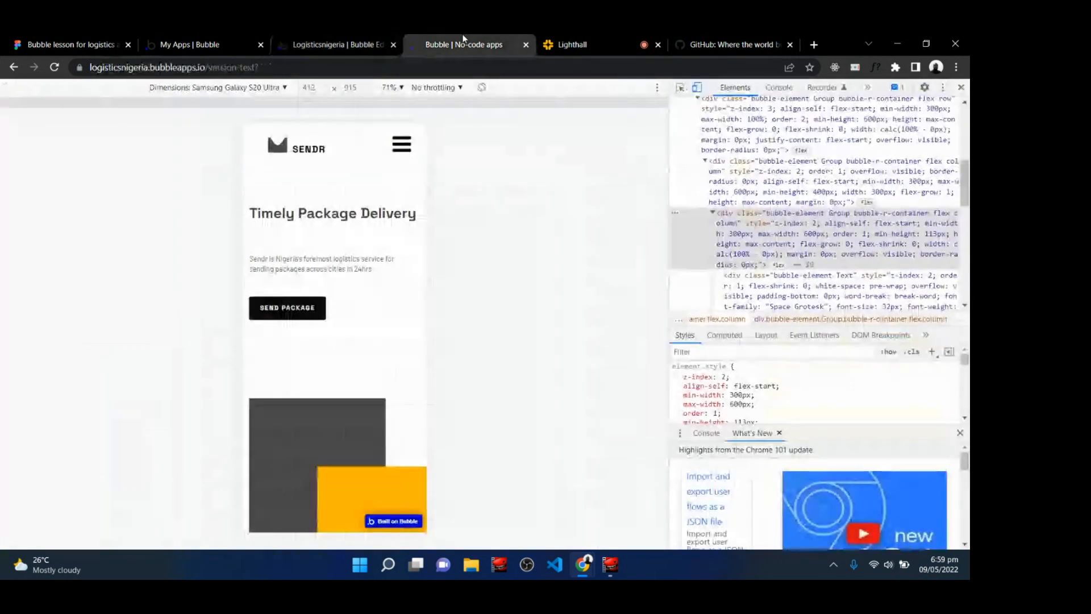
left_click(961, 88)
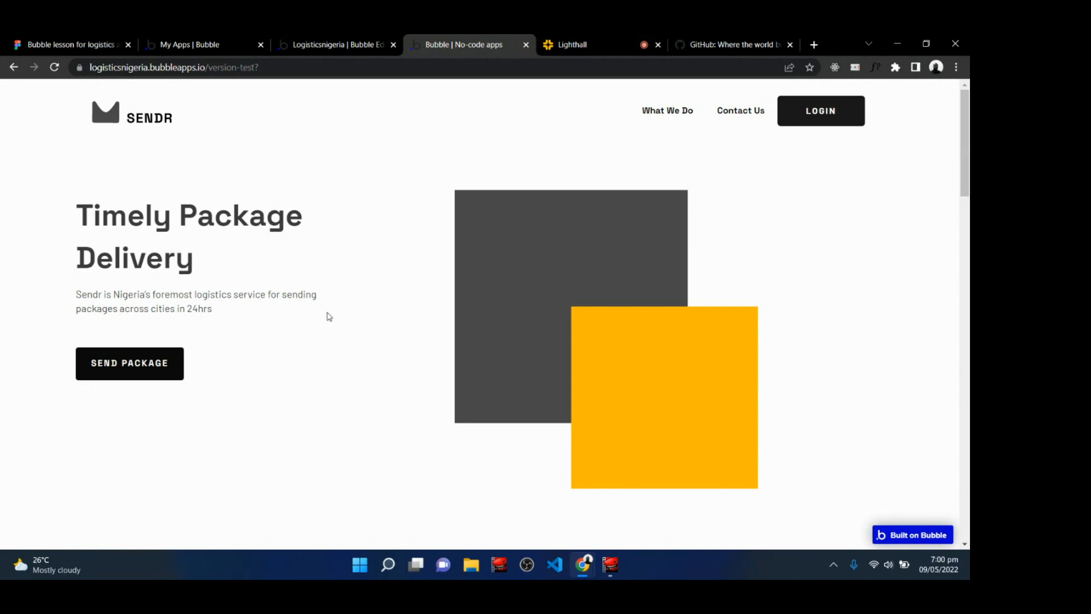
Switch to the Lighthall class and stop screen sharing.
left_click(620, 37)
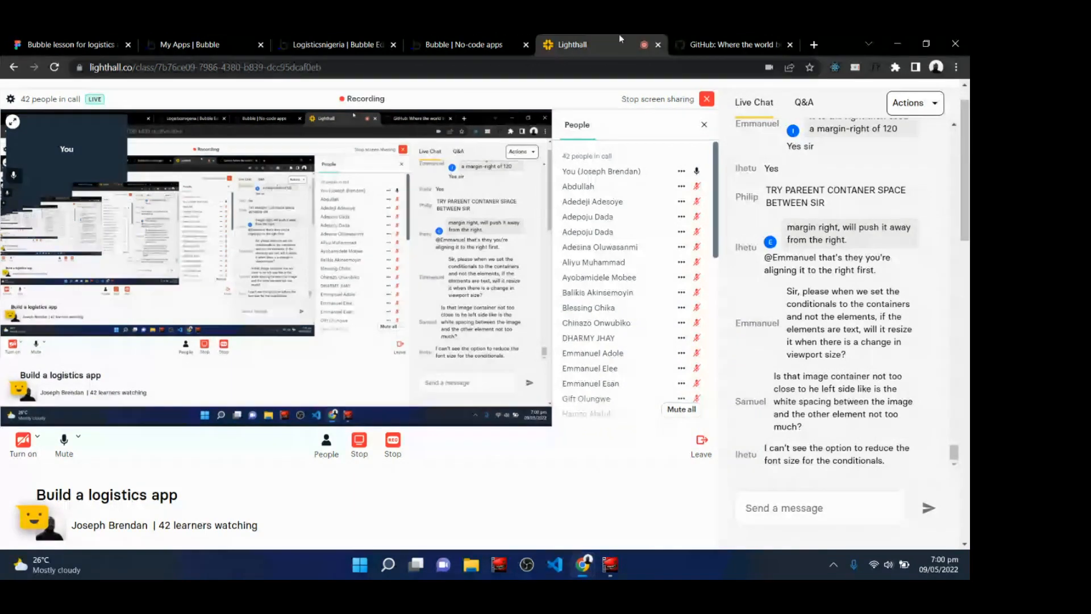
left_click(459, 37)
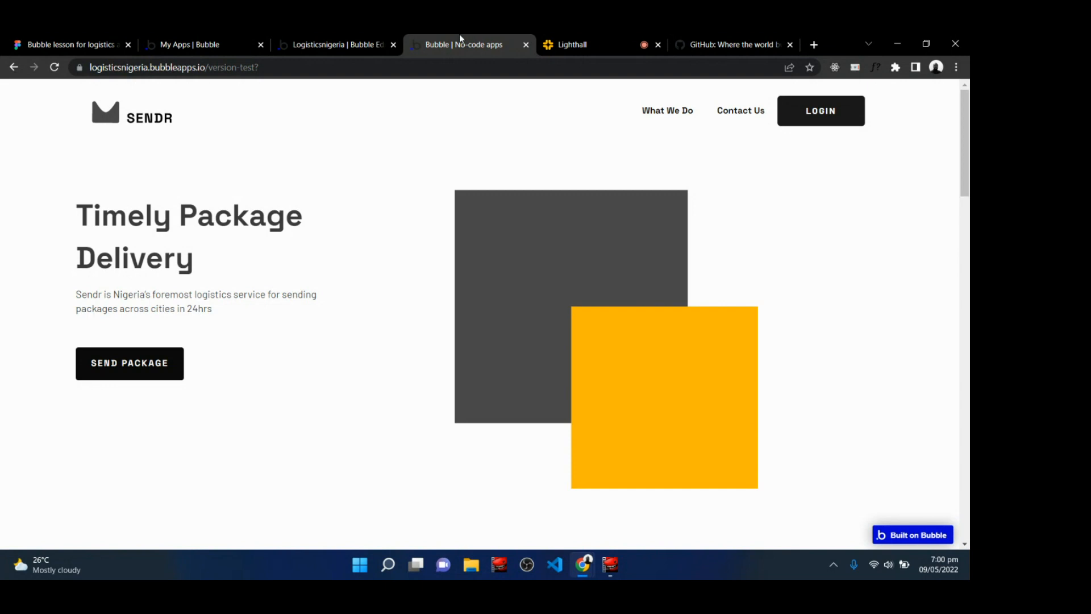
left_click(595, 35)
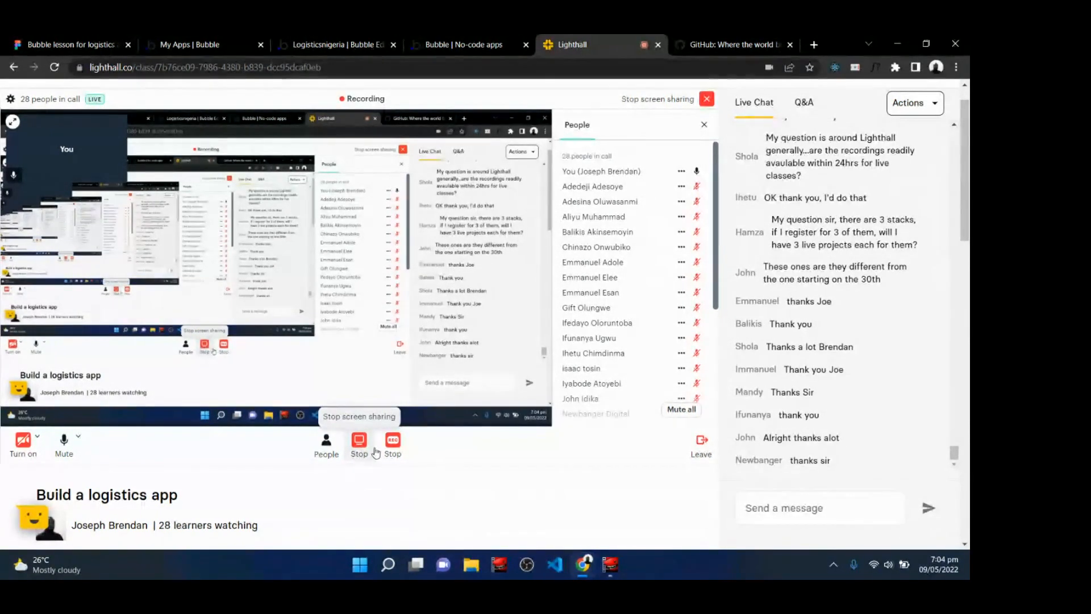
left_click(367, 453)
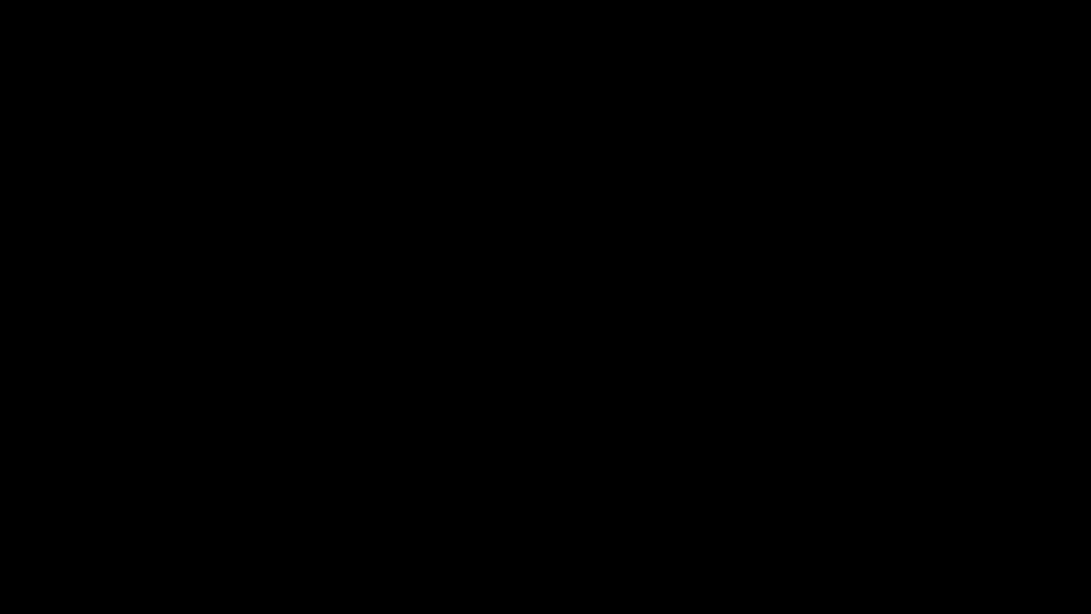